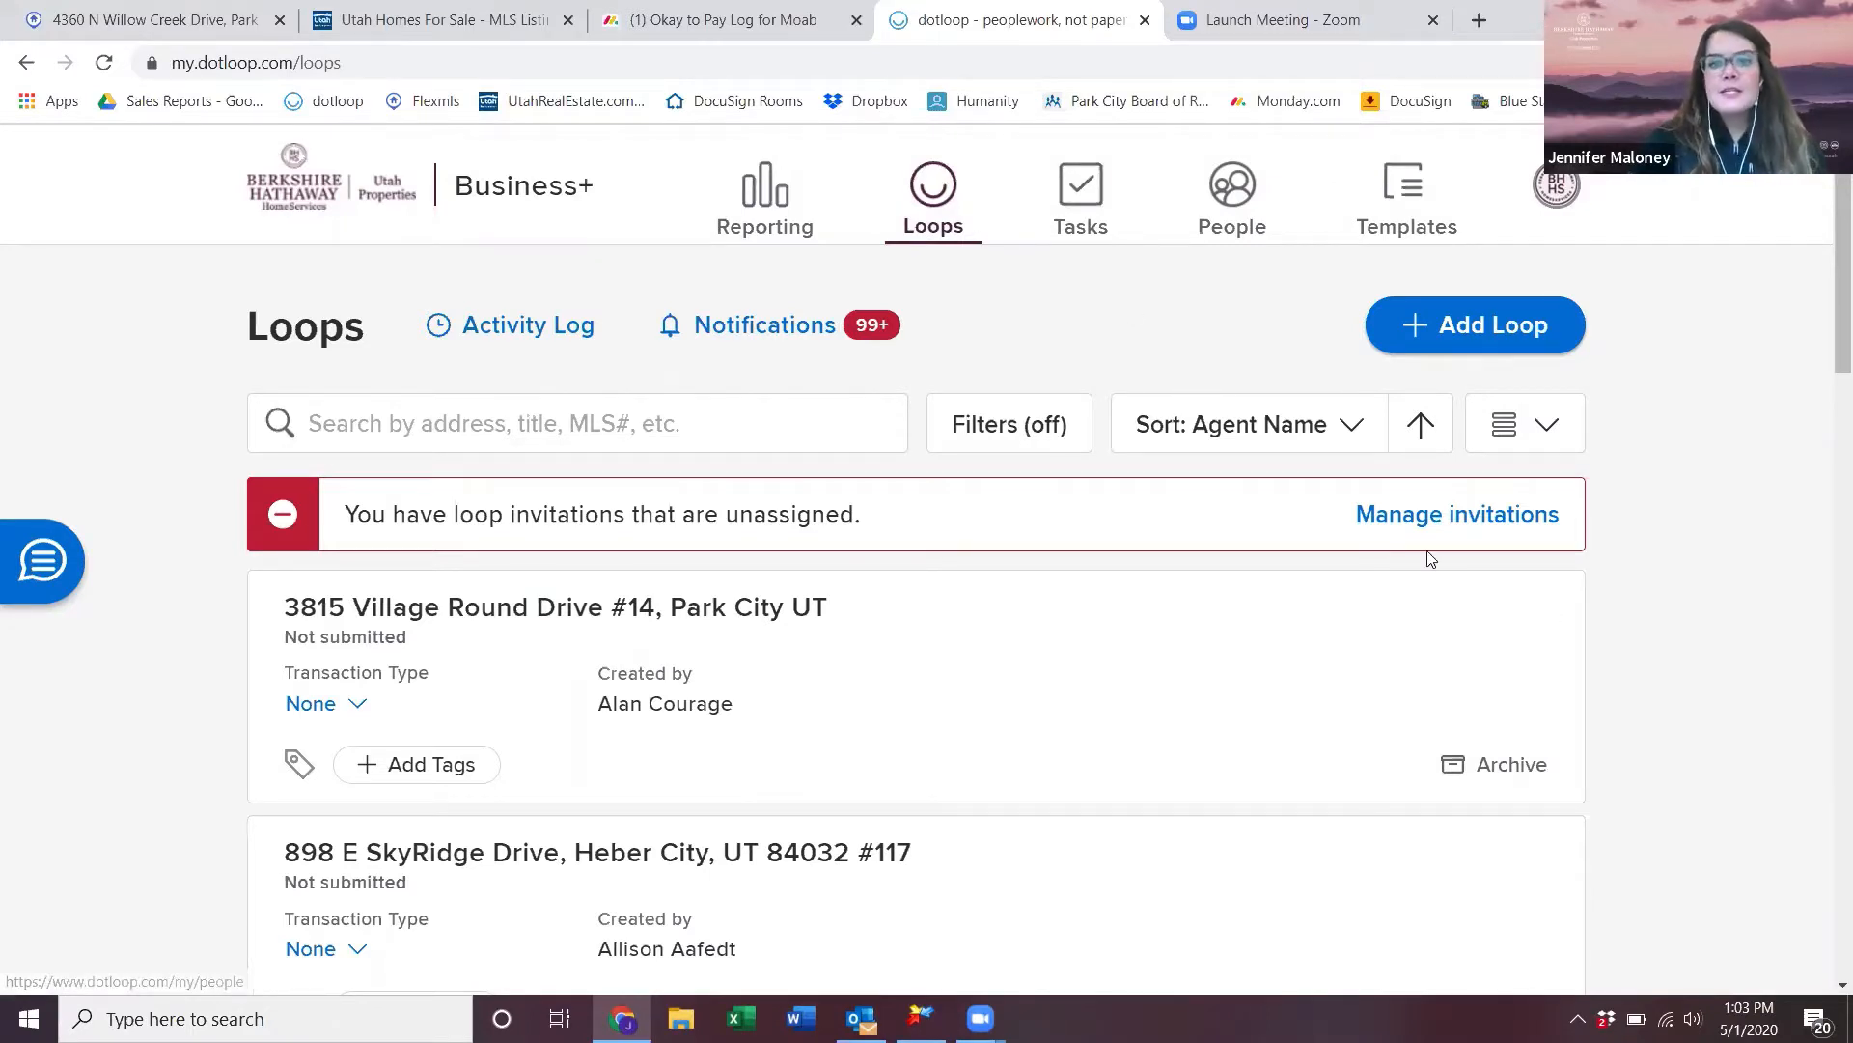
- Try the compact table layout for the loops, then switch back to the full list
left_click(1516, 426)
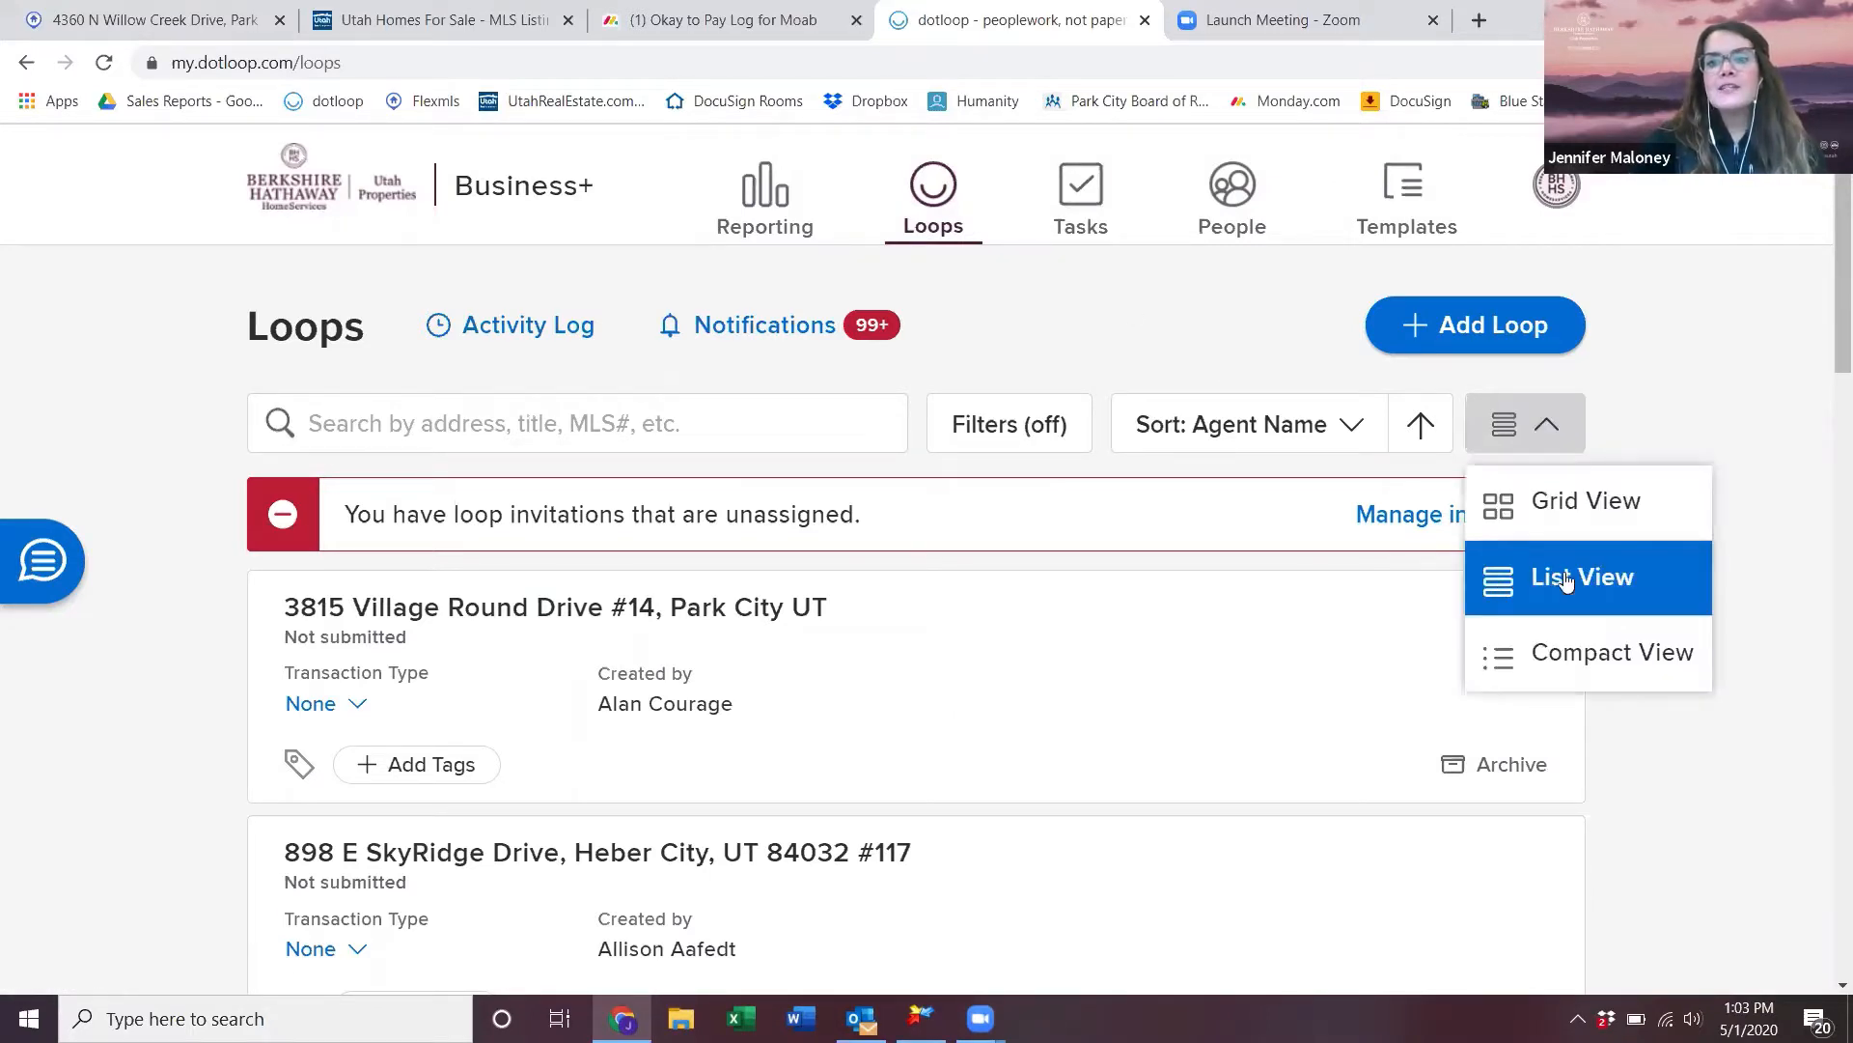
left_click(1605, 657)
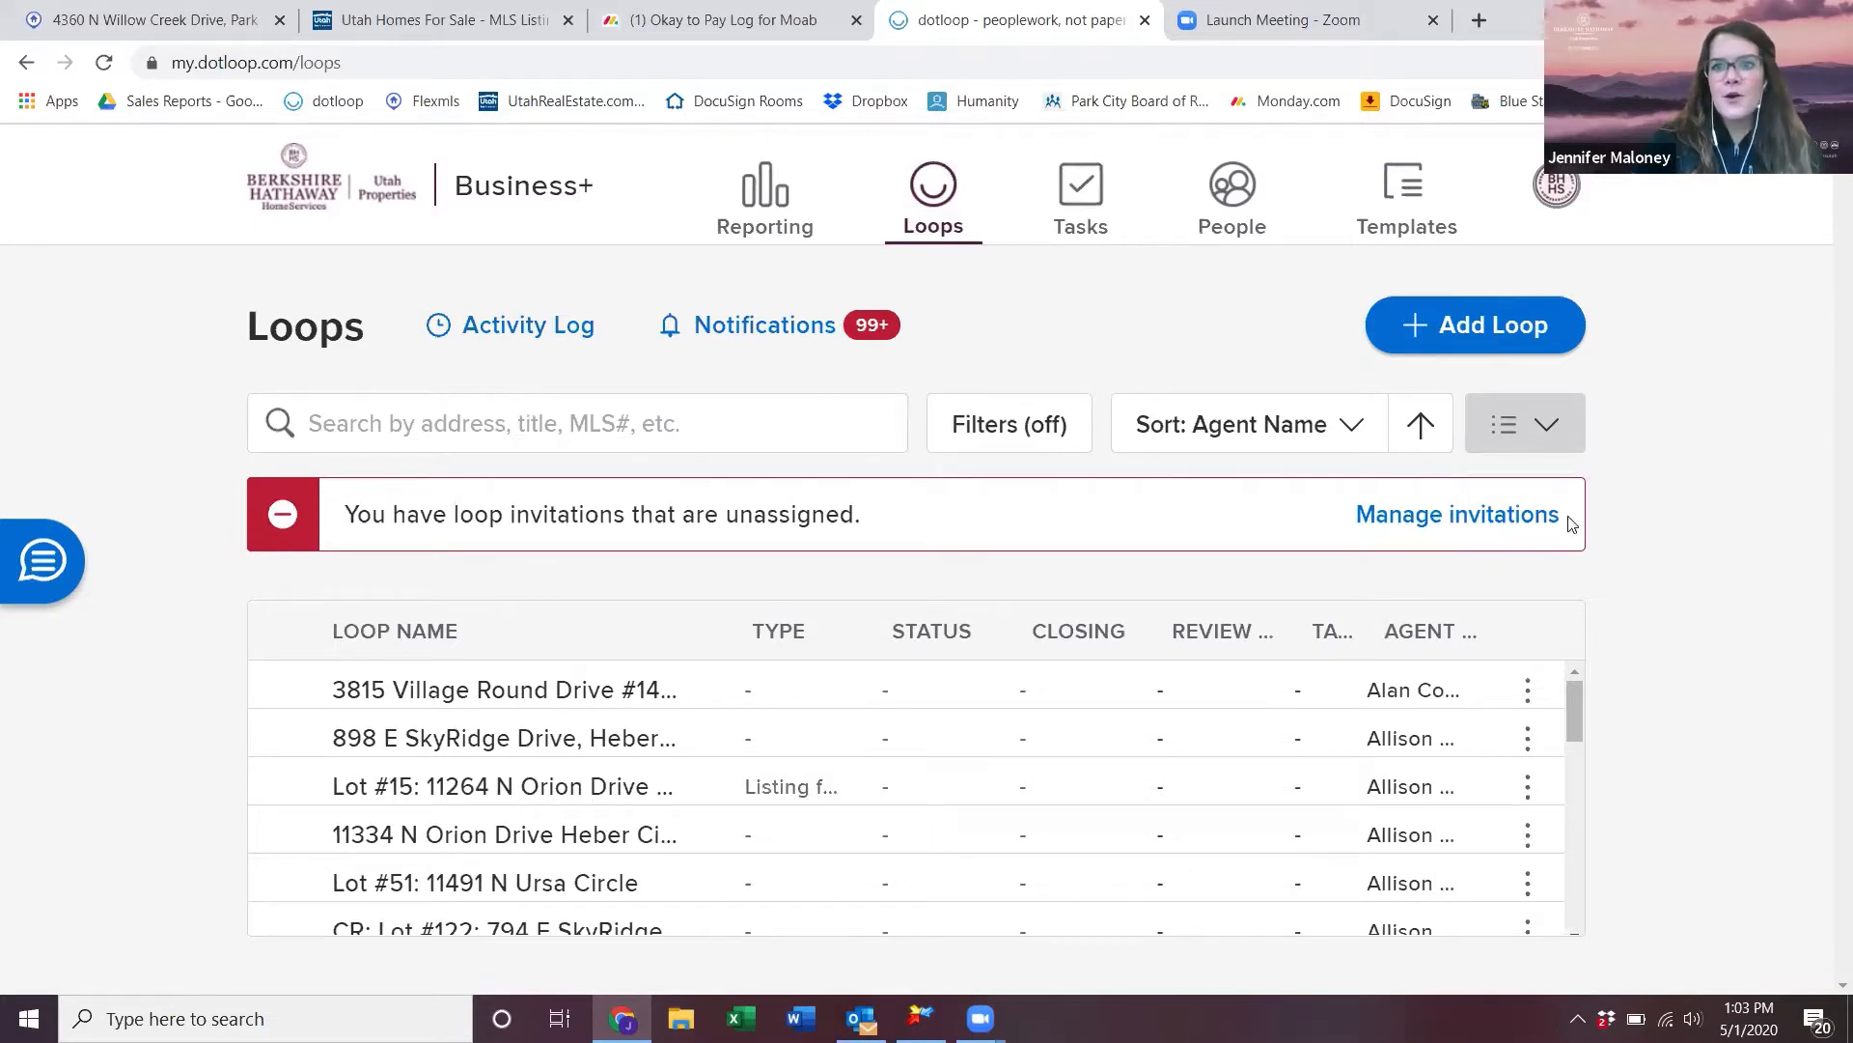
left_click(1548, 432)
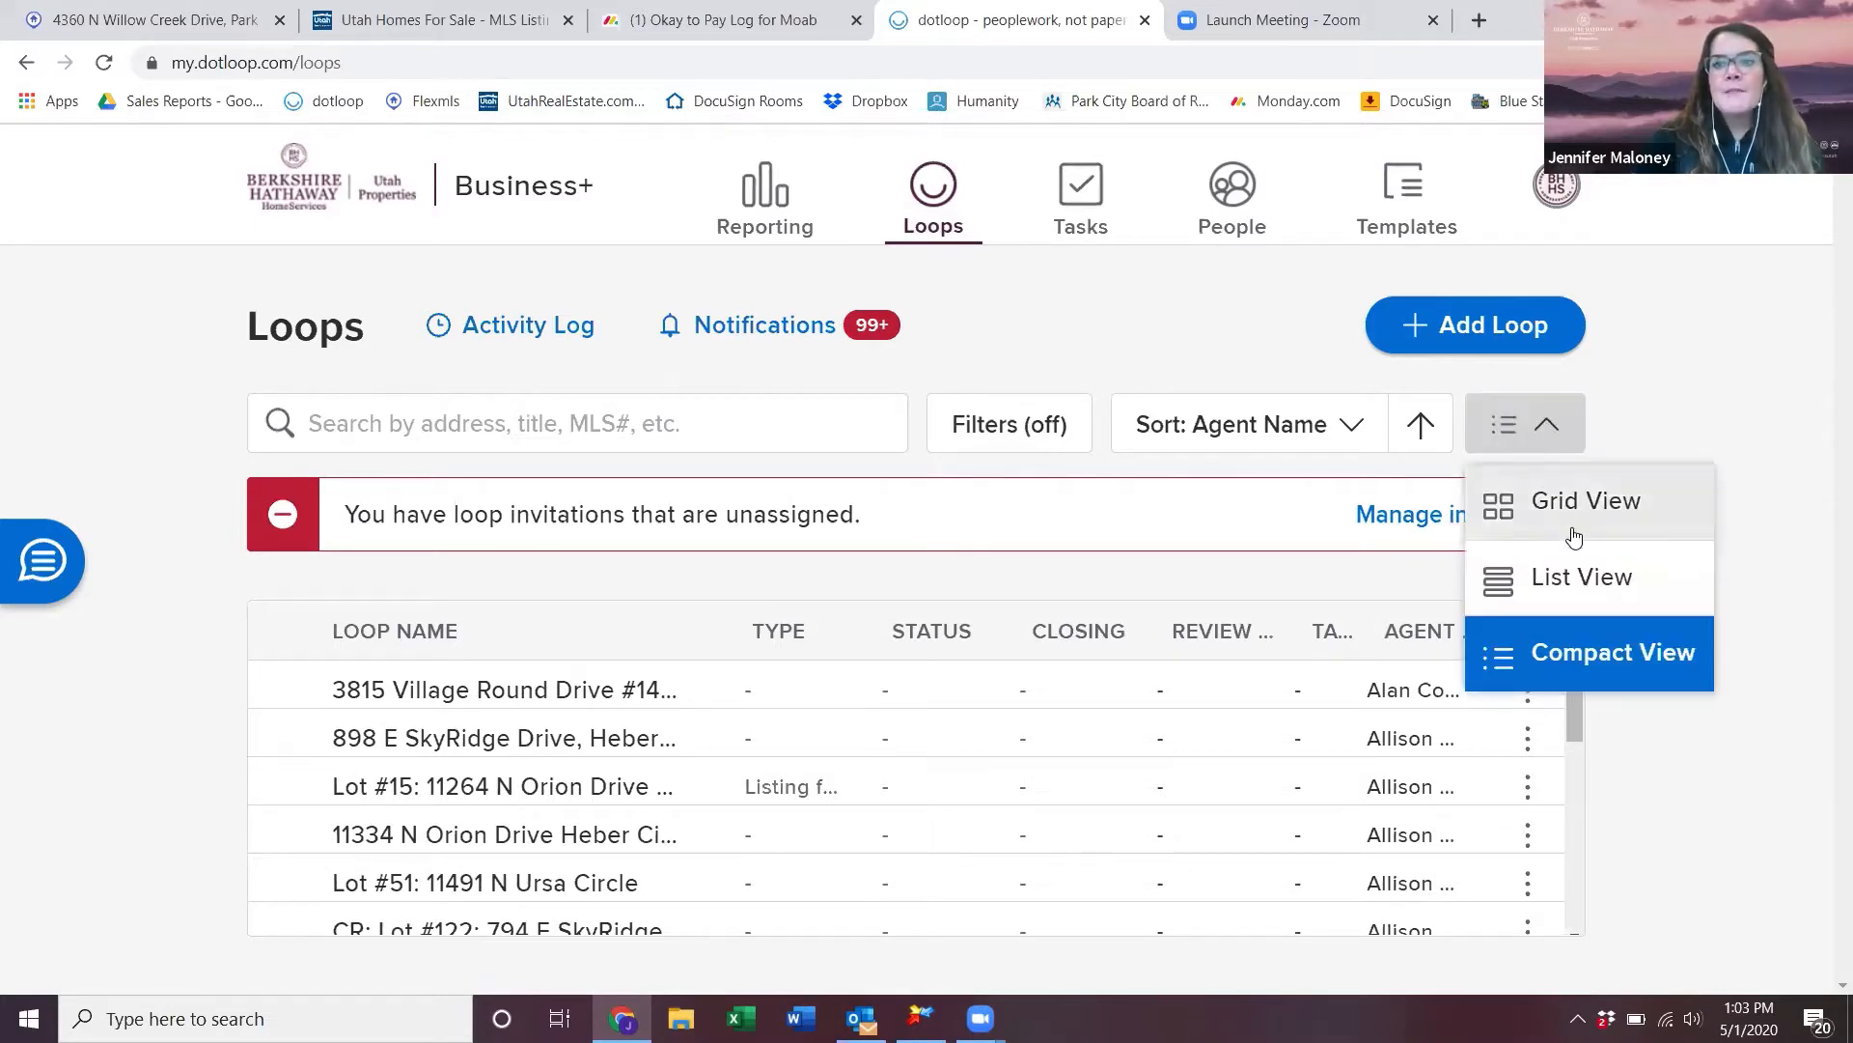
left_click(1576, 585)
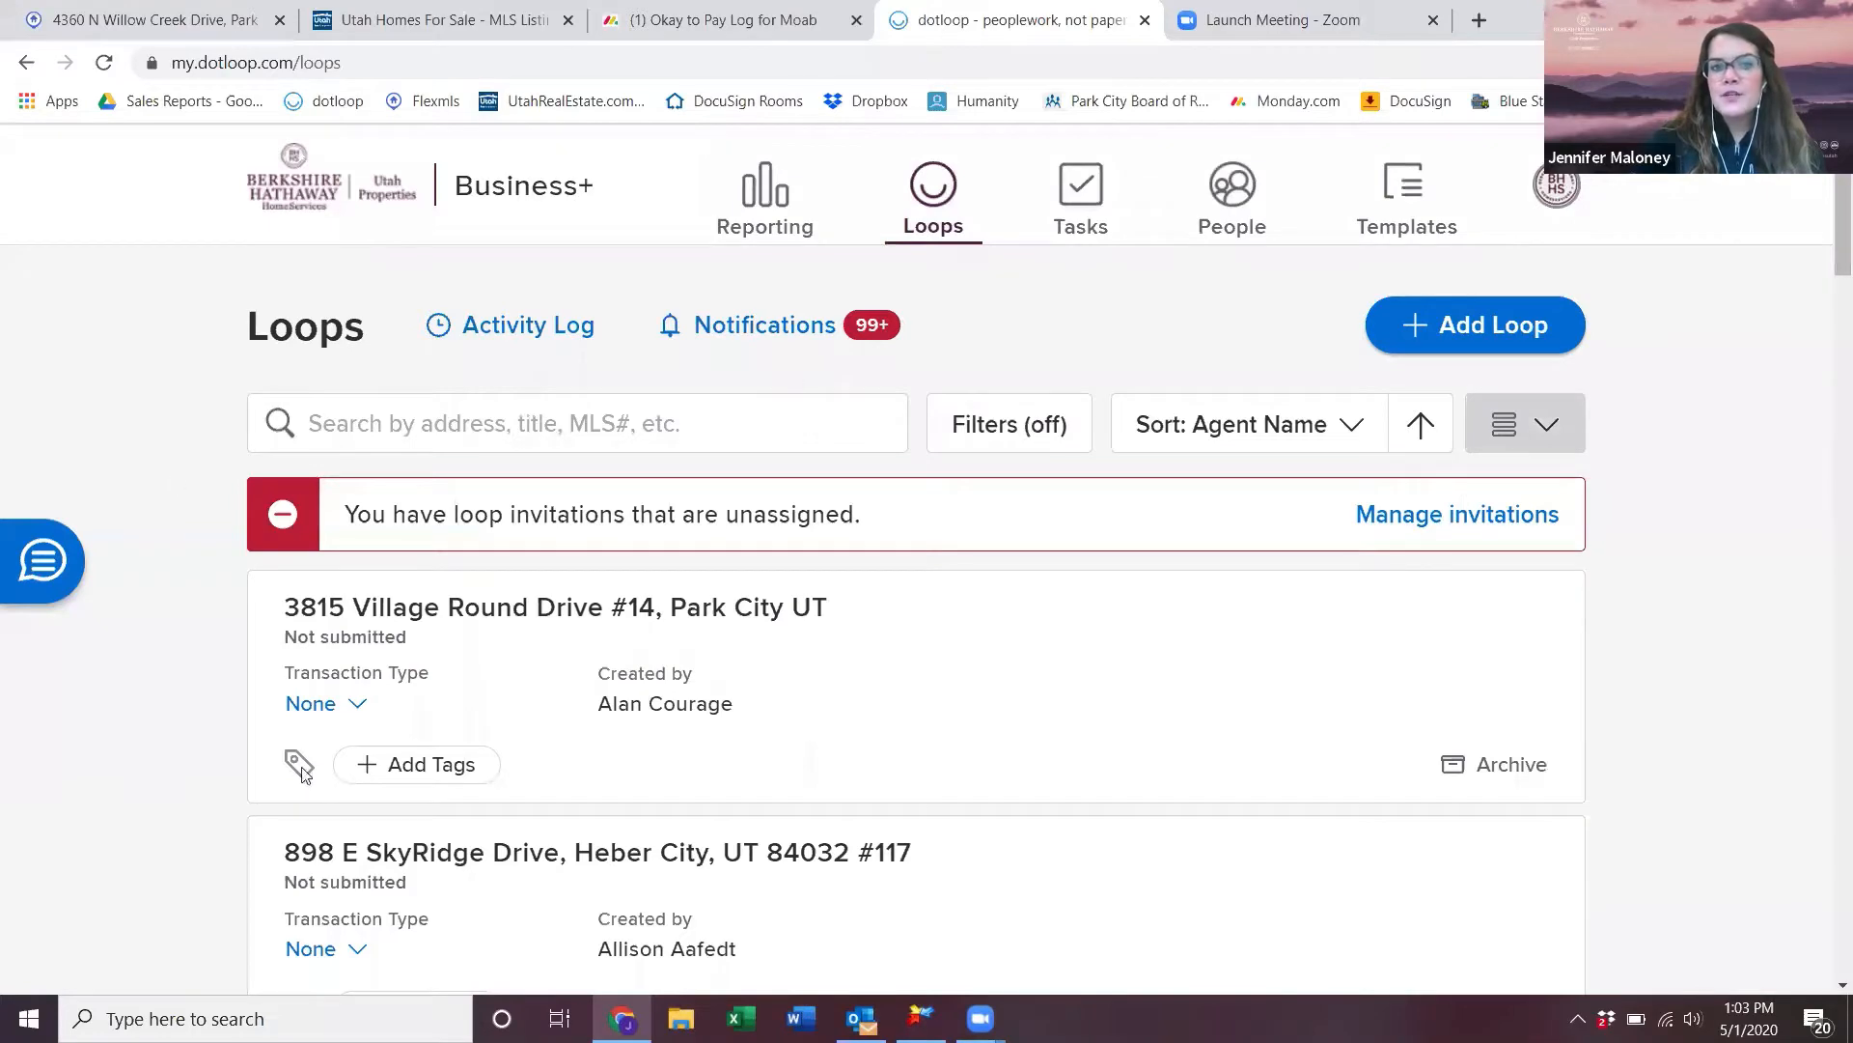
scroll(546, 702, "down", 5)
scroll(547, 702, "up", 5)
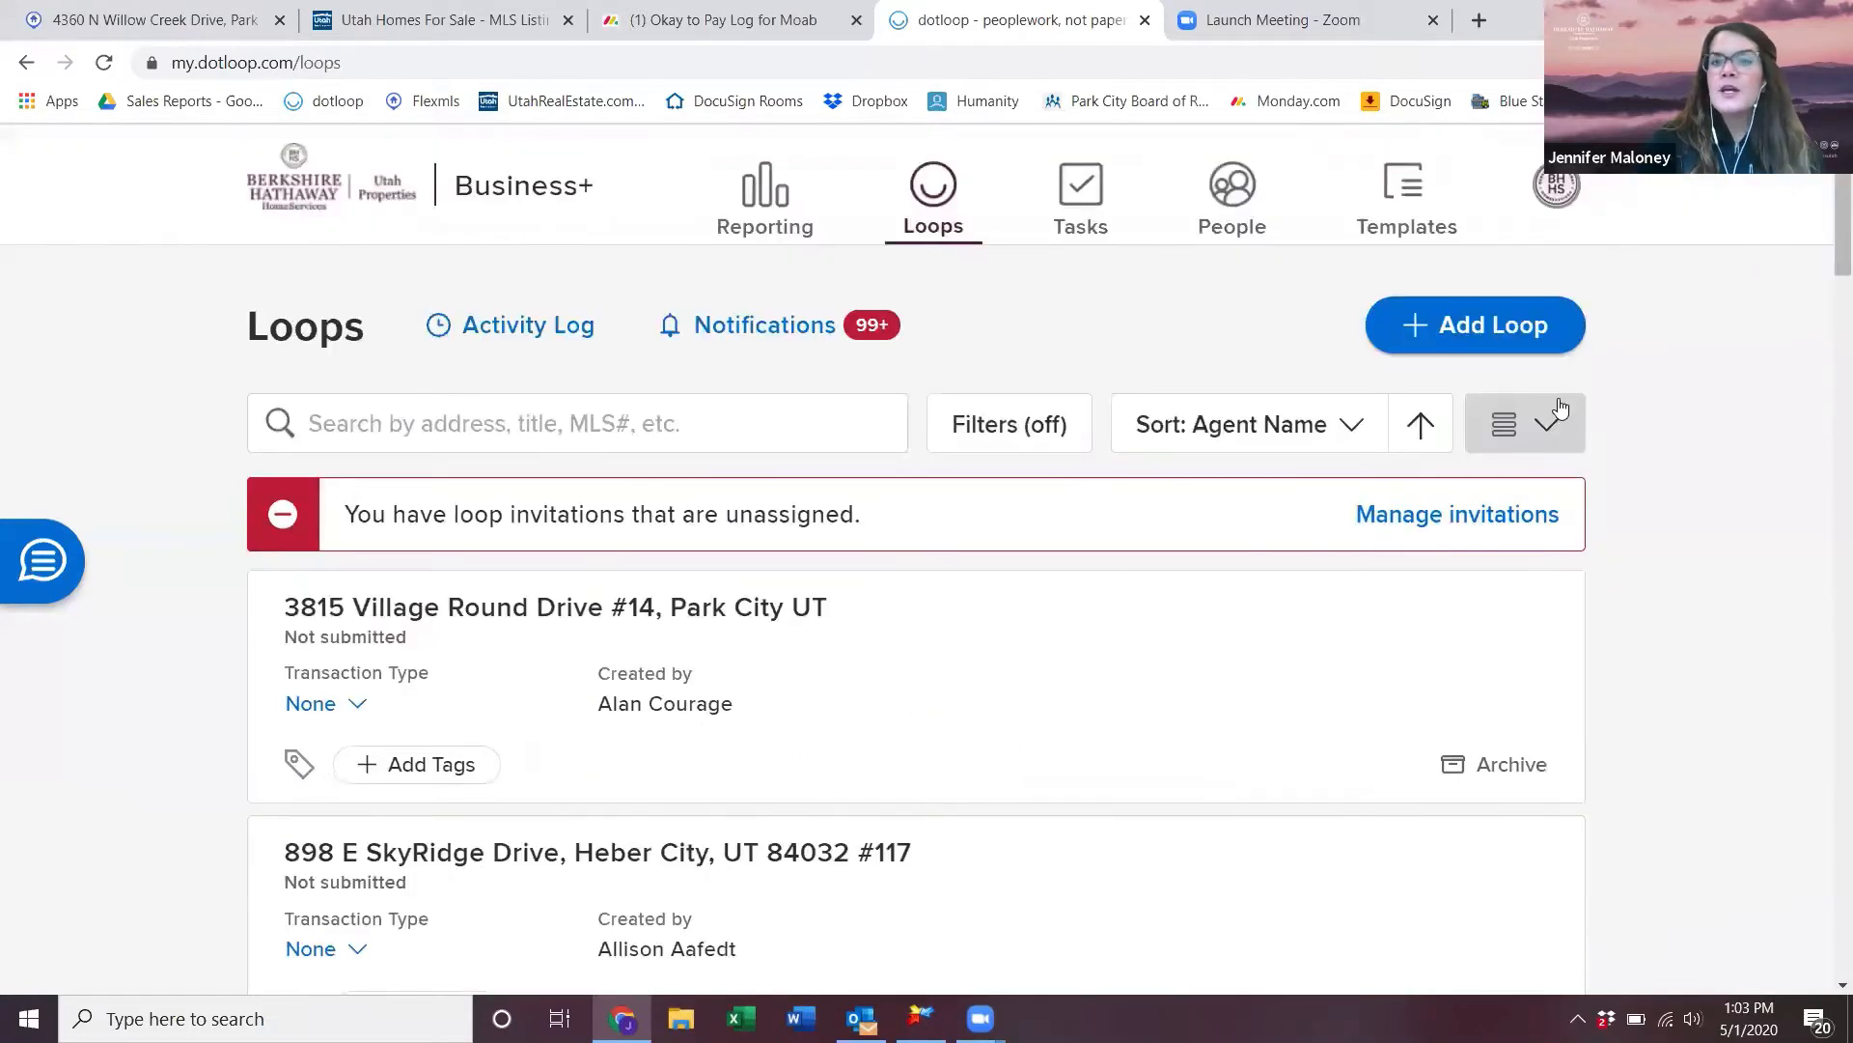
- View the loops as a grid of cards, then return to the full list layout
left_click(1558, 435)
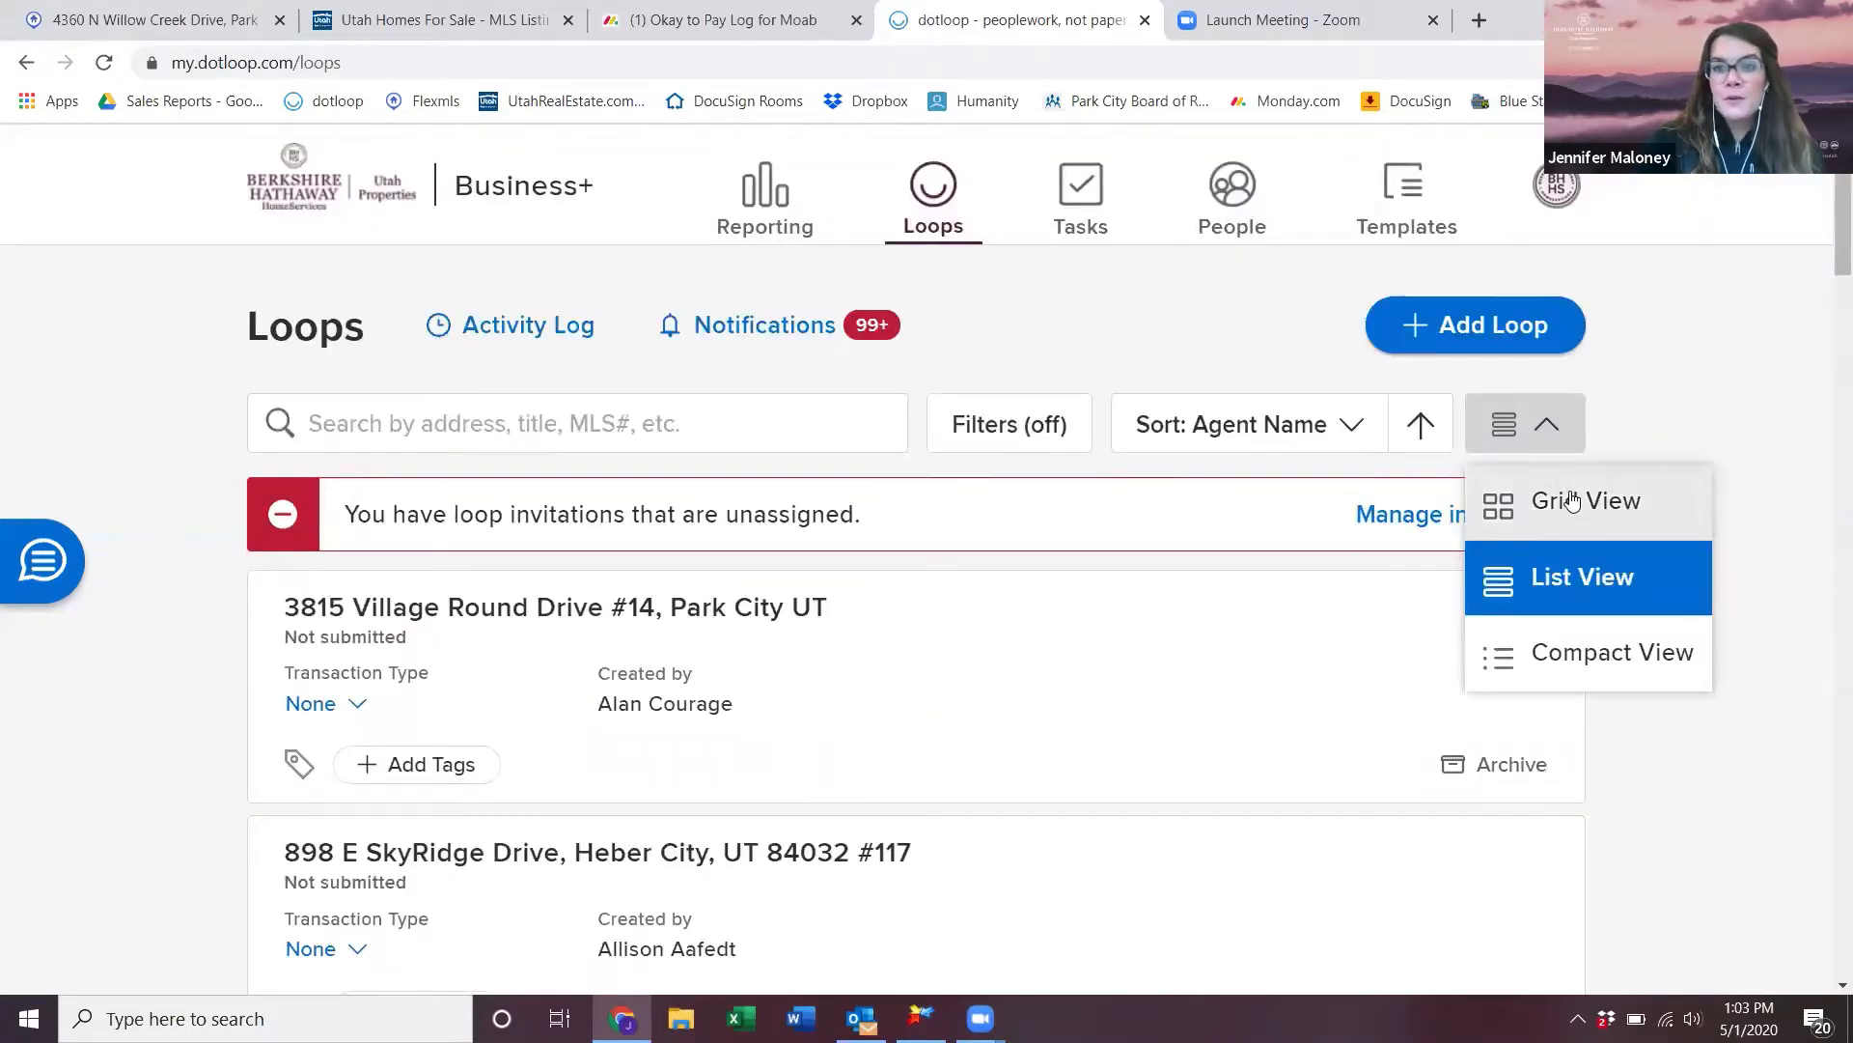
left_click(1571, 494)
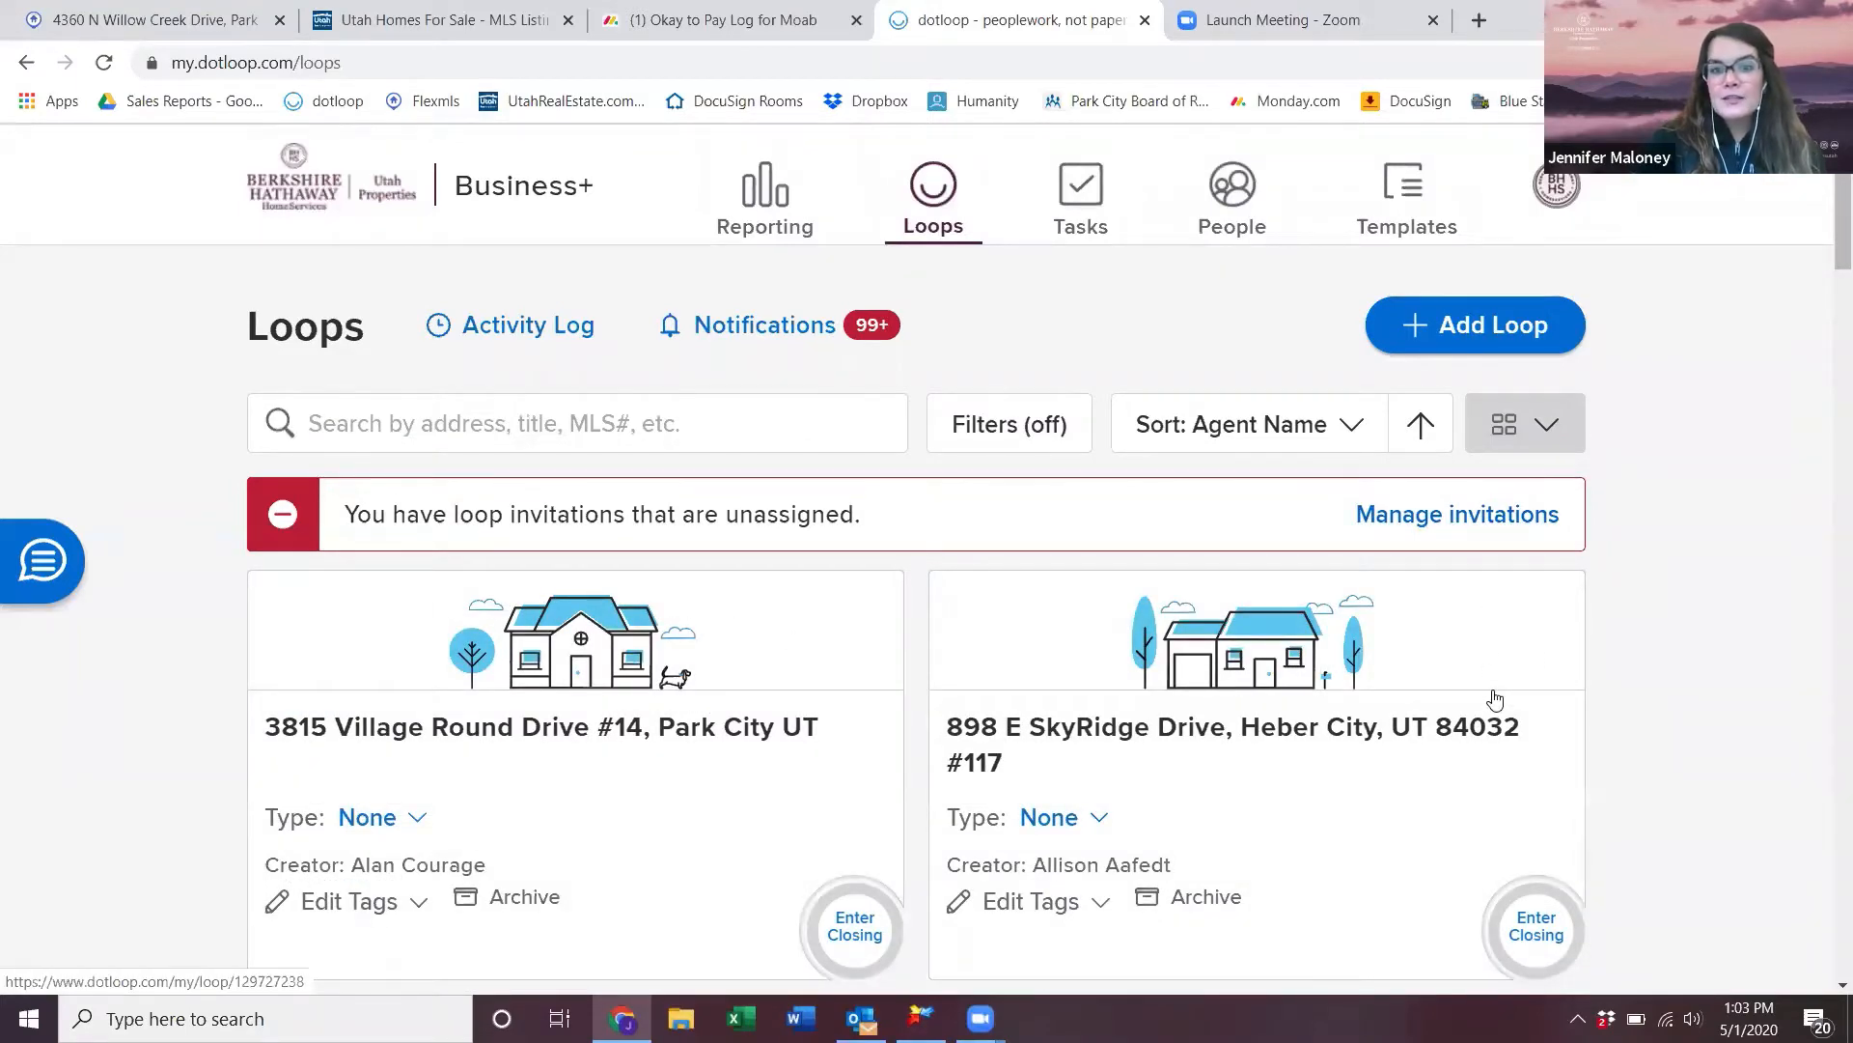
scroll(1495, 698, "down", 5)
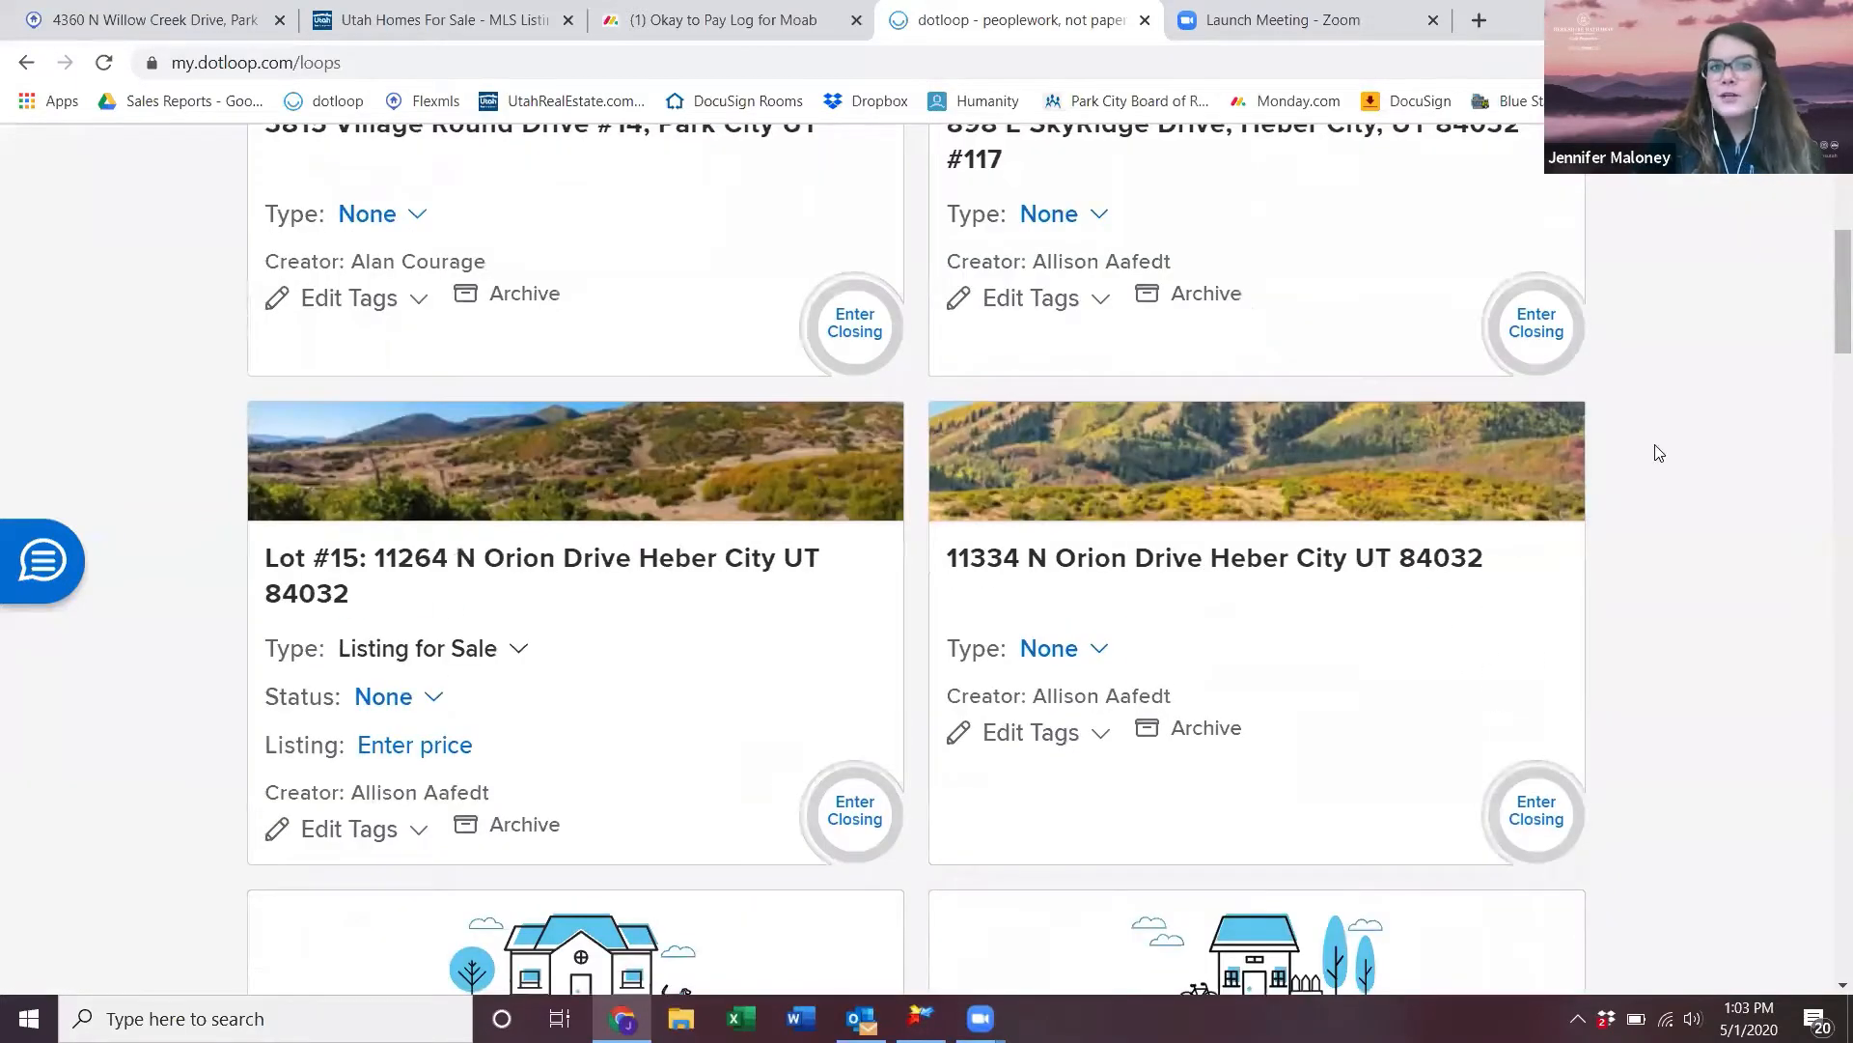
scroll(1442, 617, "down", 4)
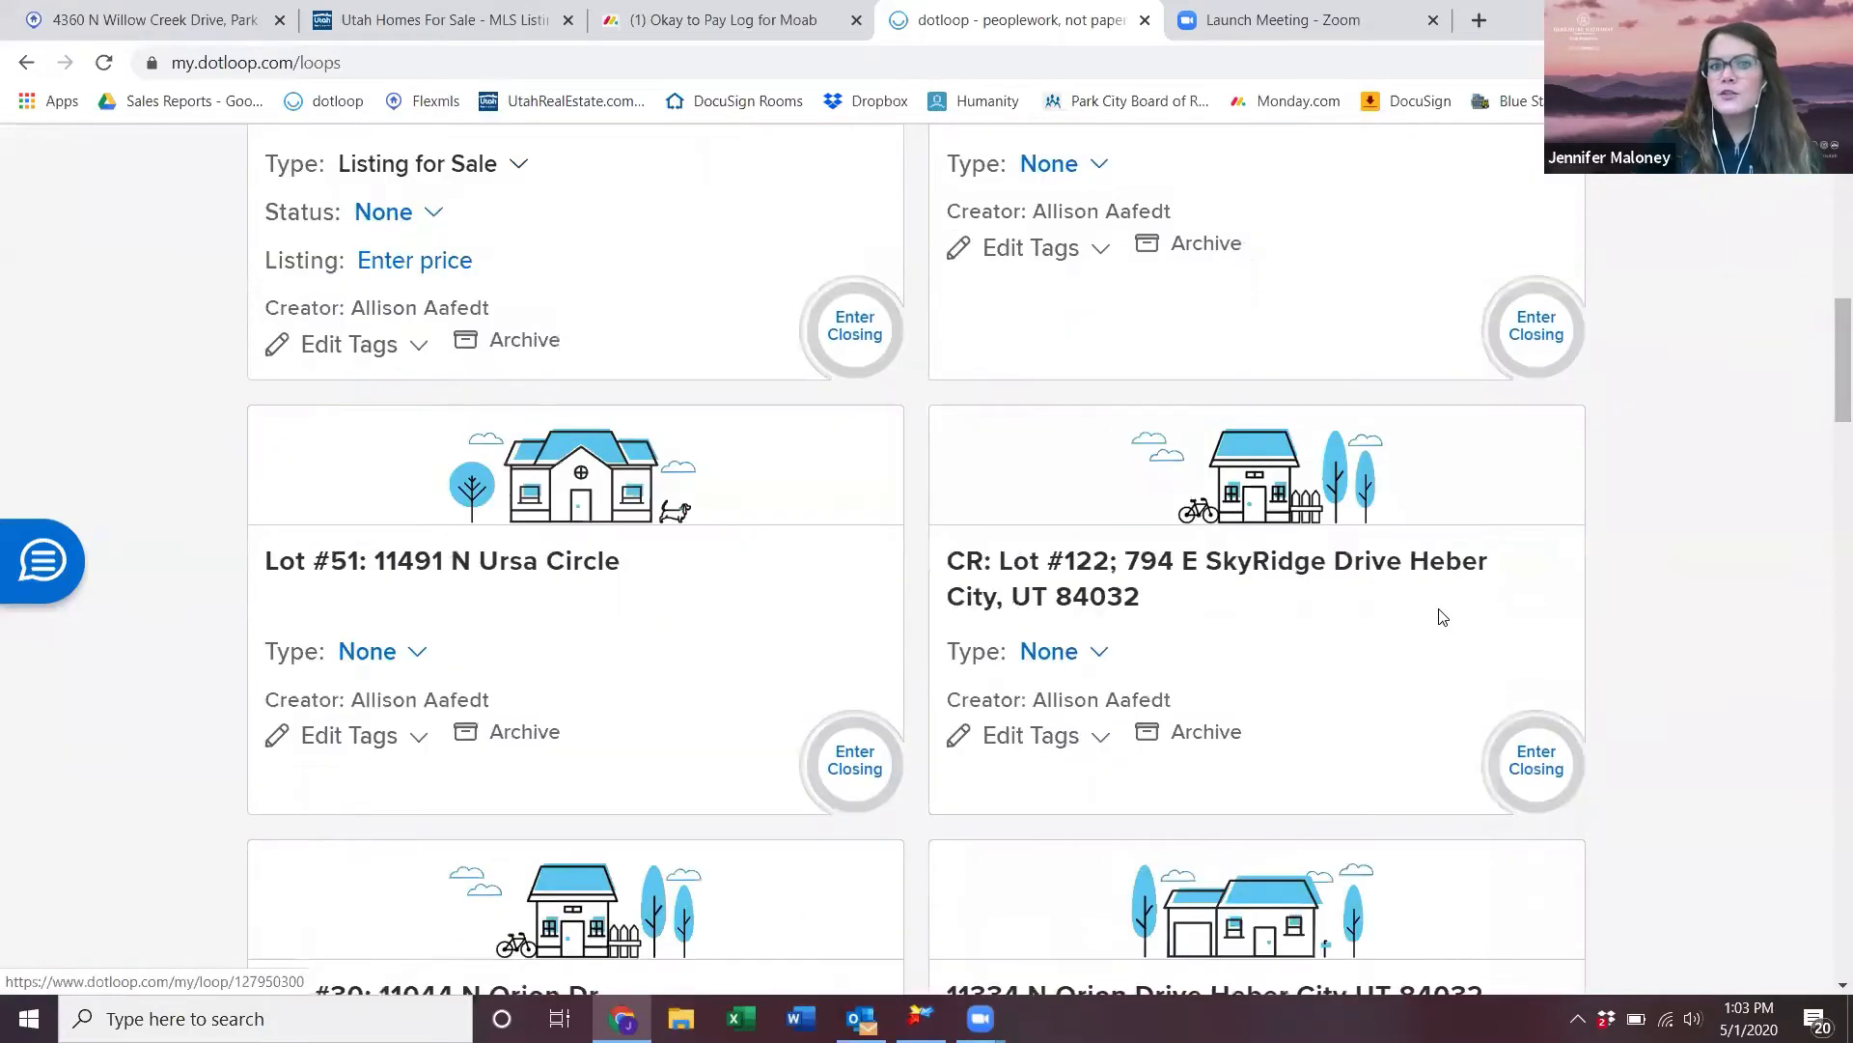
scroll(1442, 617, "down", 10)
scroll(1442, 618, "up", 9)
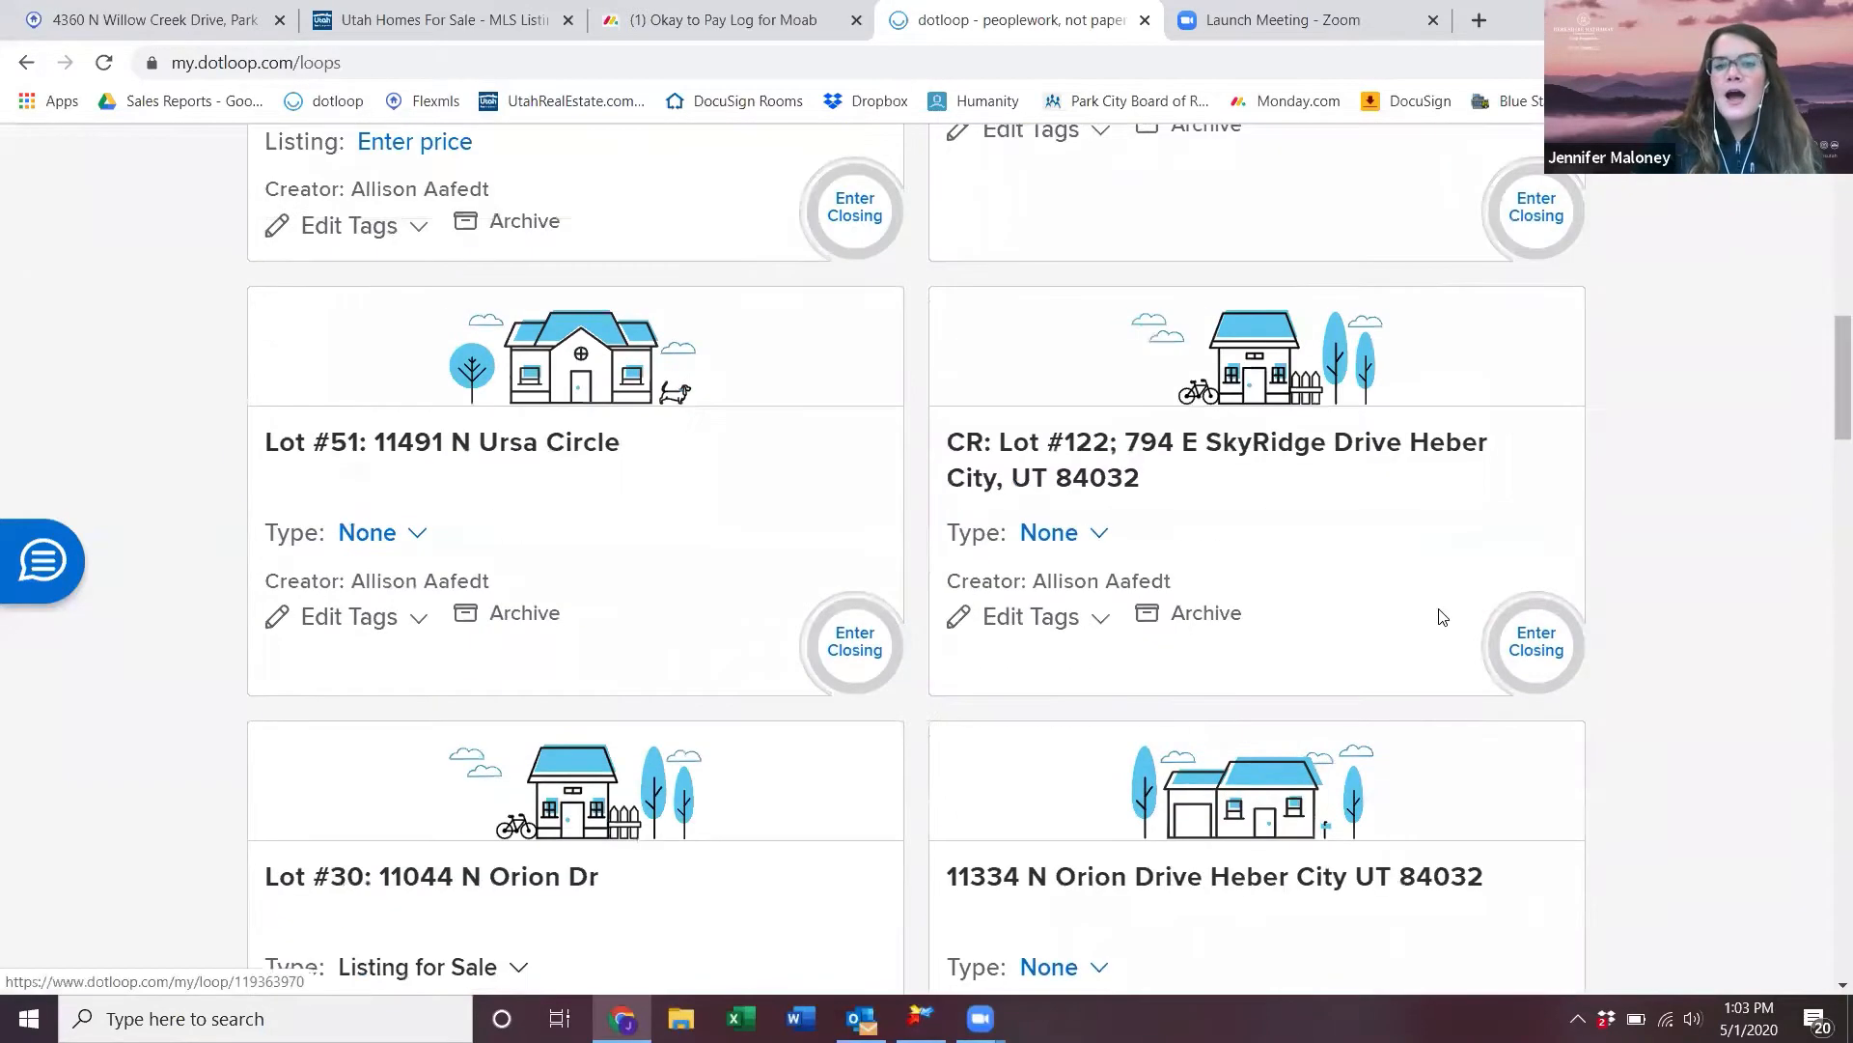
scroll(1548, 480, "up", 10)
left_click(1556, 427)
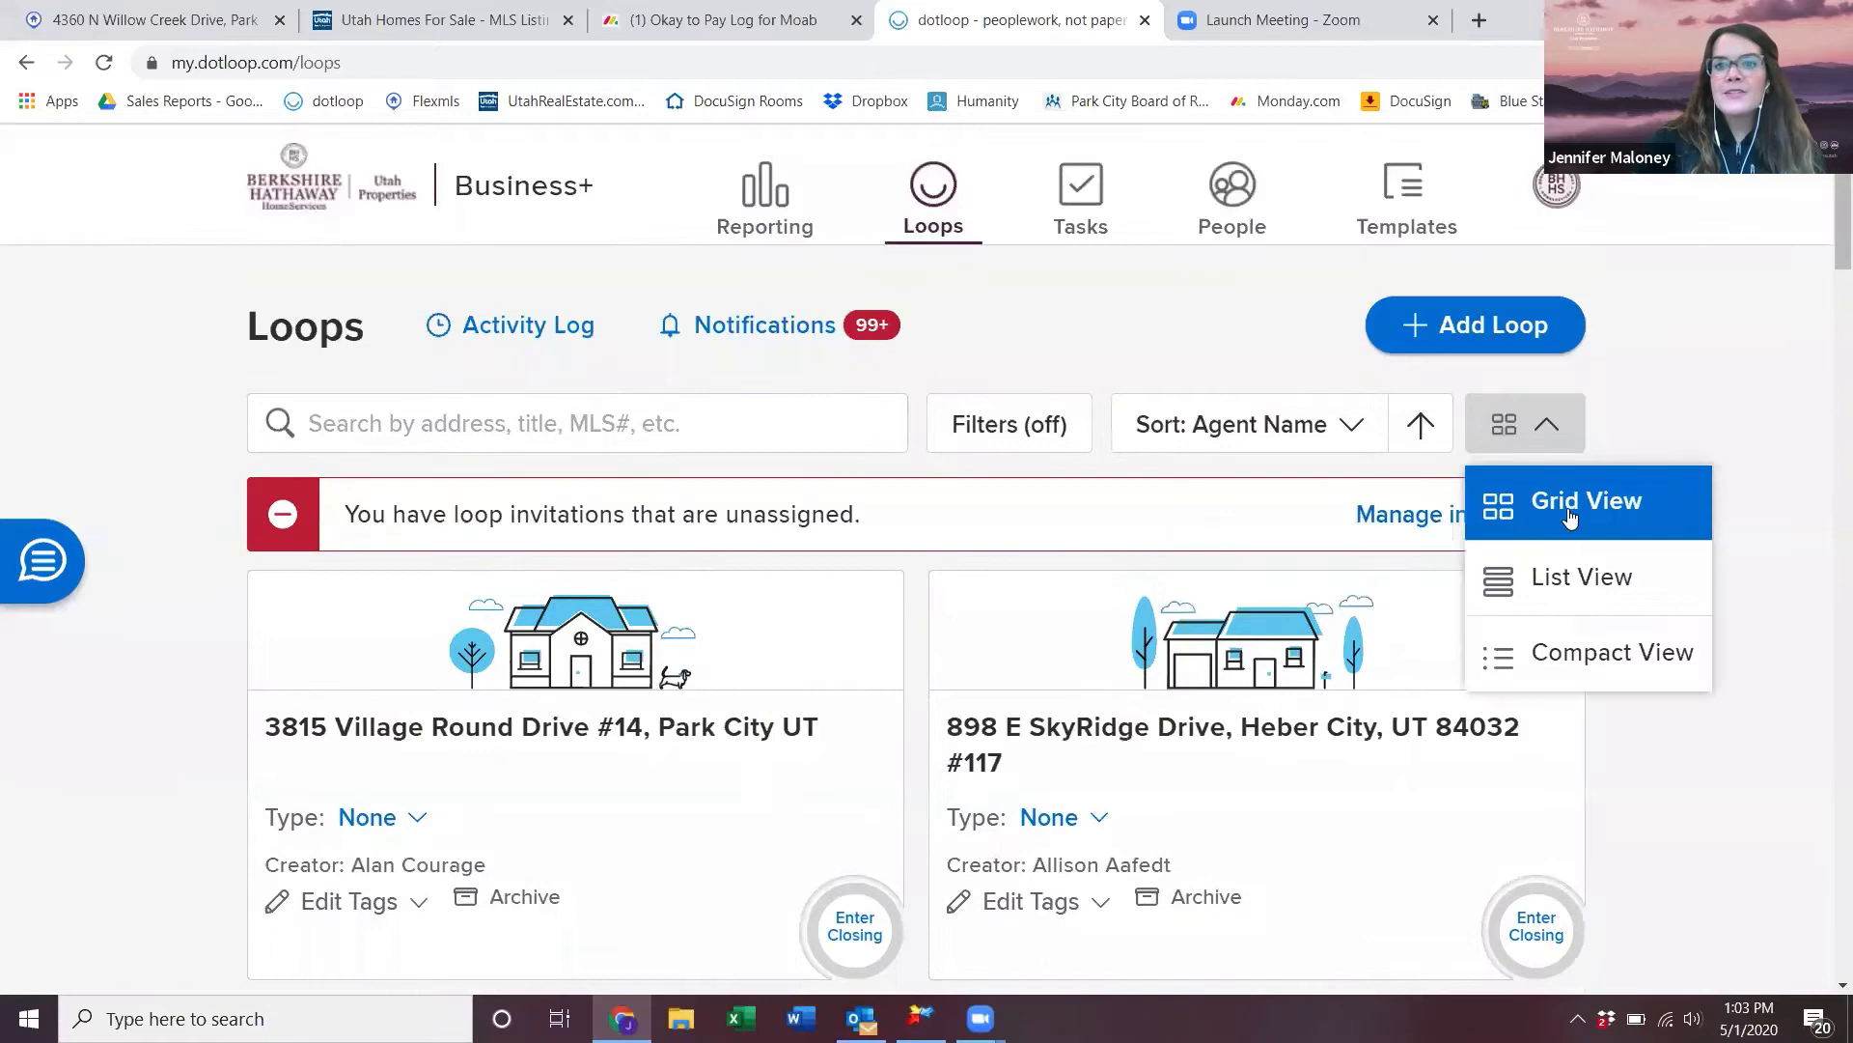
left_click(1593, 579)
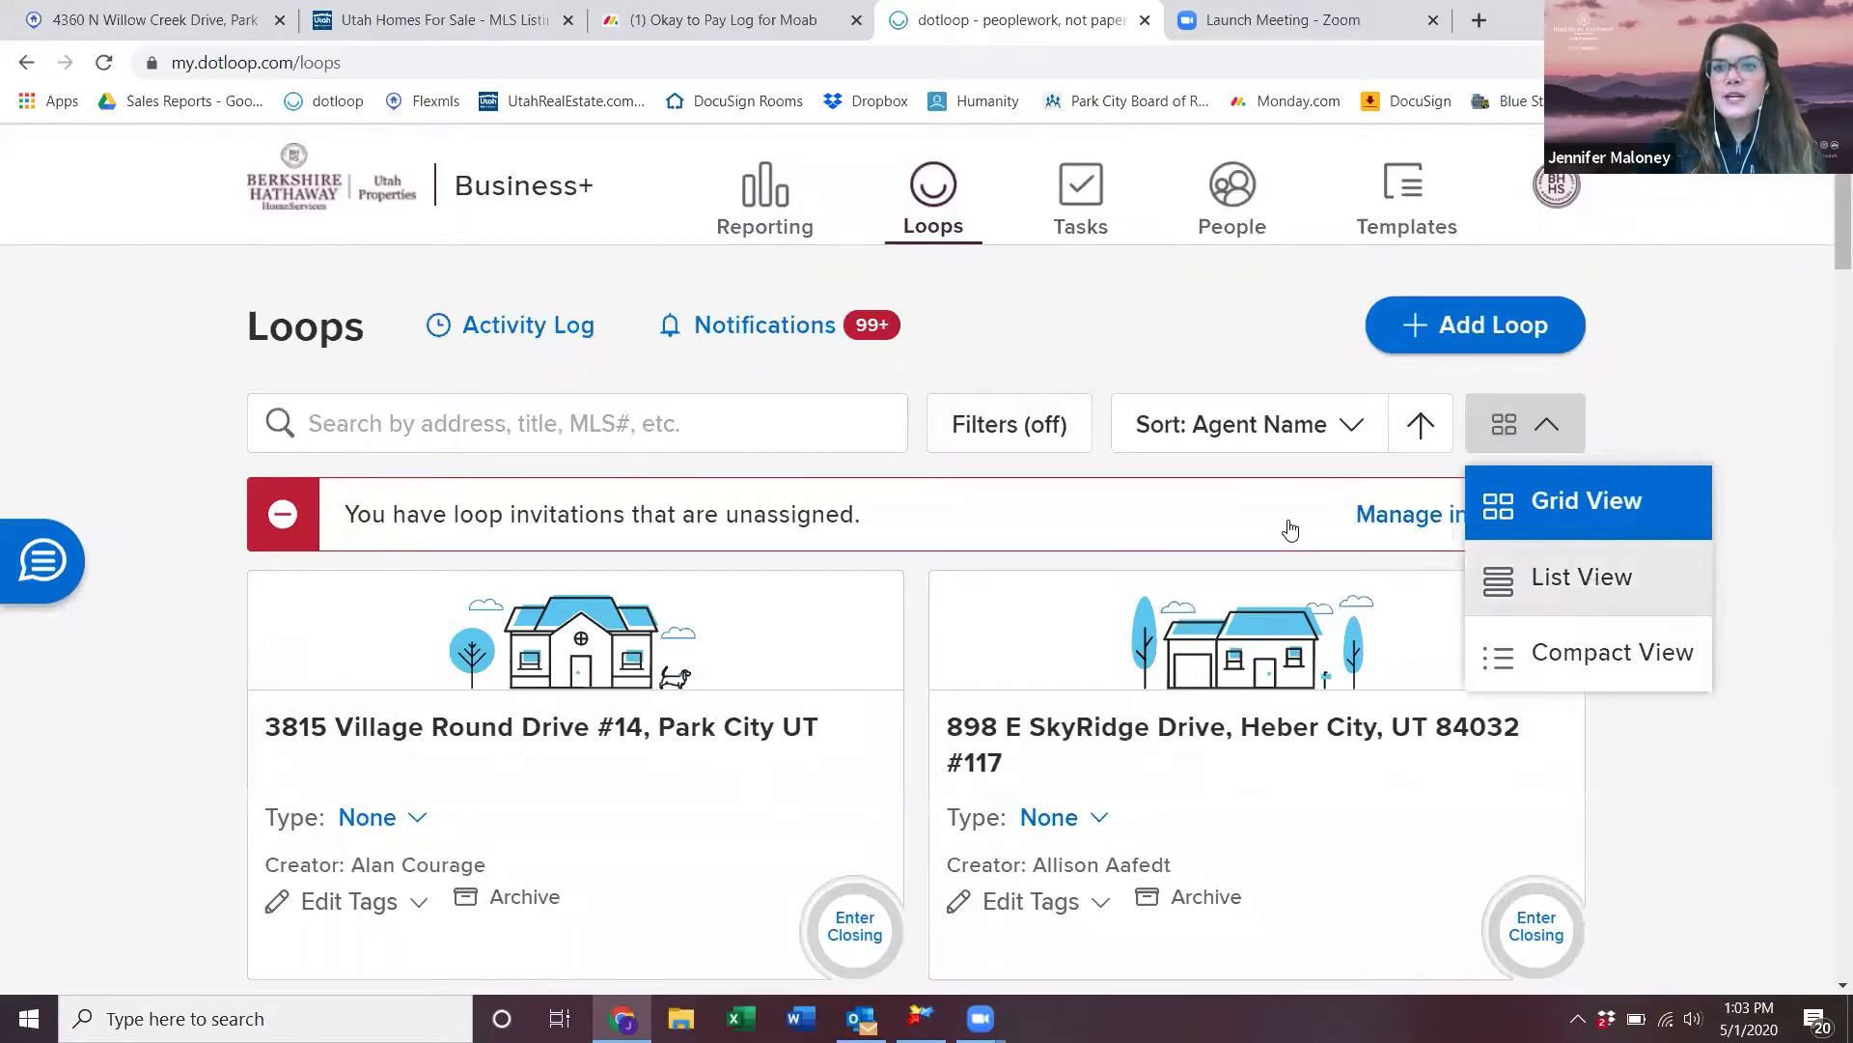
- Turn on the saved custom filter sets and apply them to the loops list
left_click(989, 422)
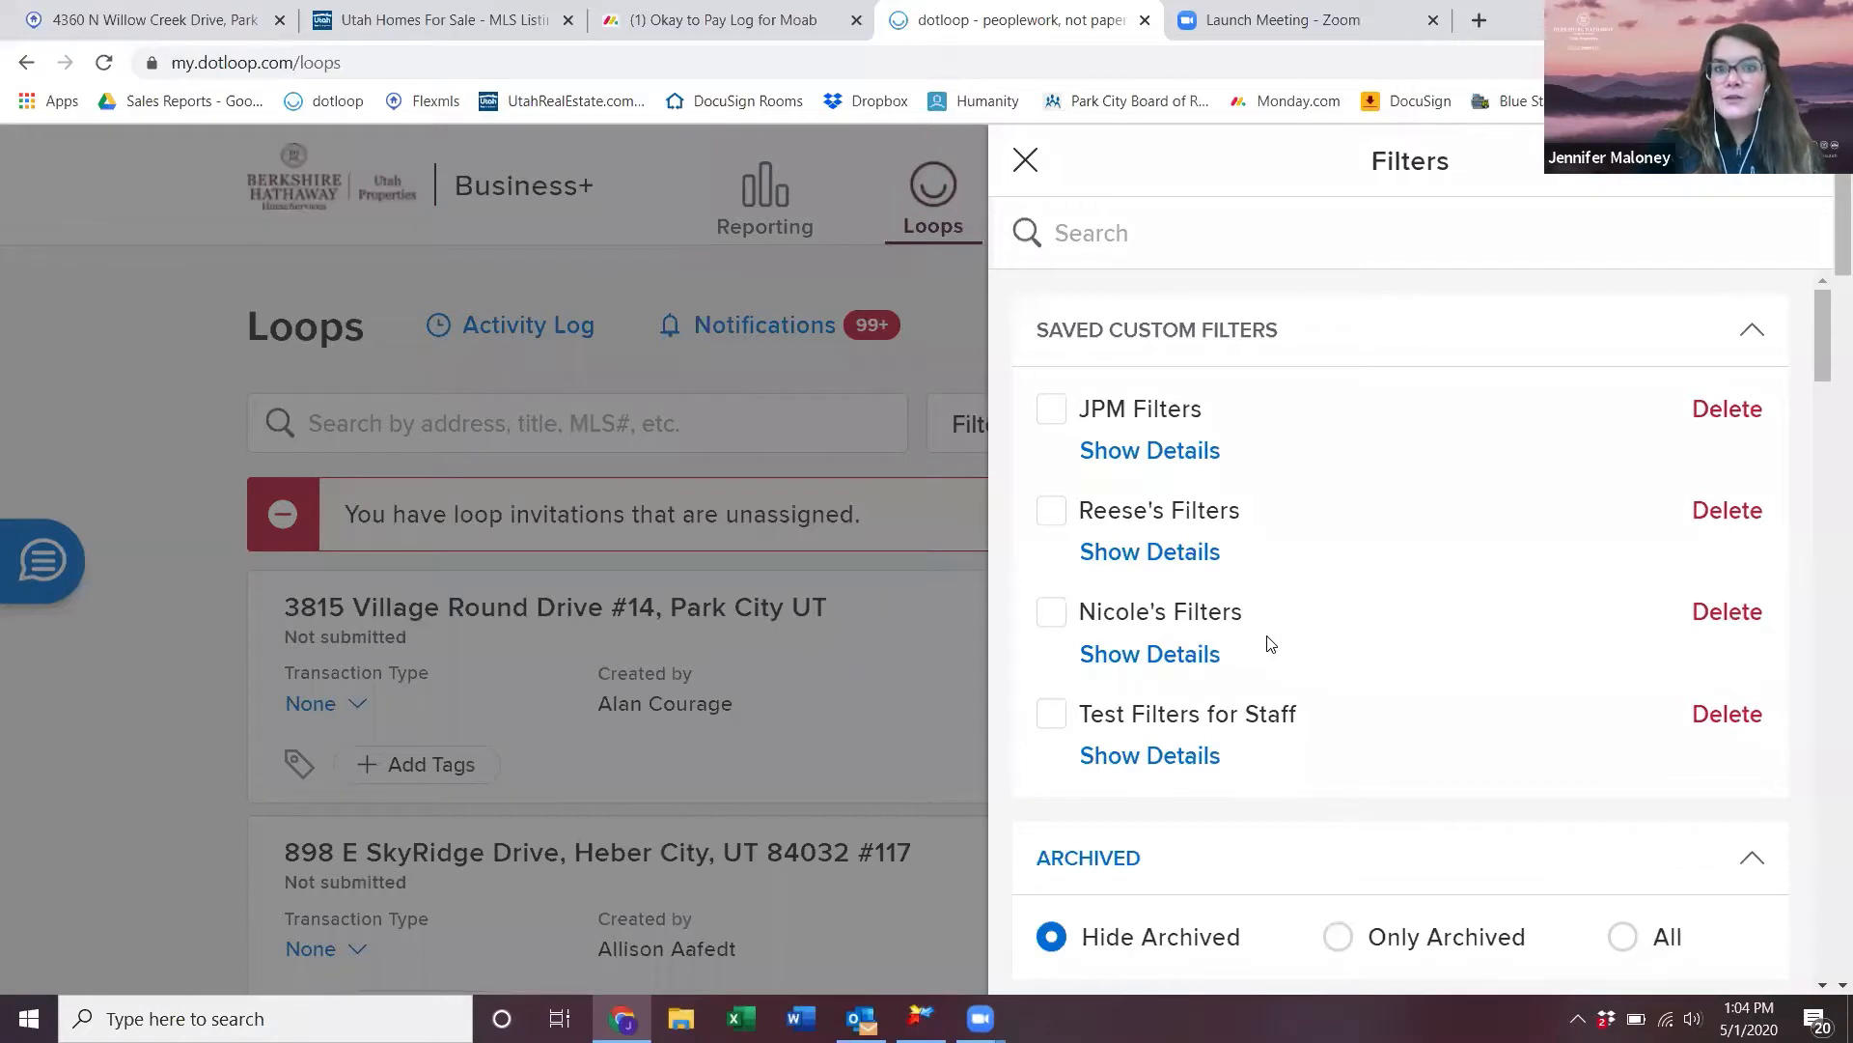
left_click(1050, 512)
left_click(1715, 956)
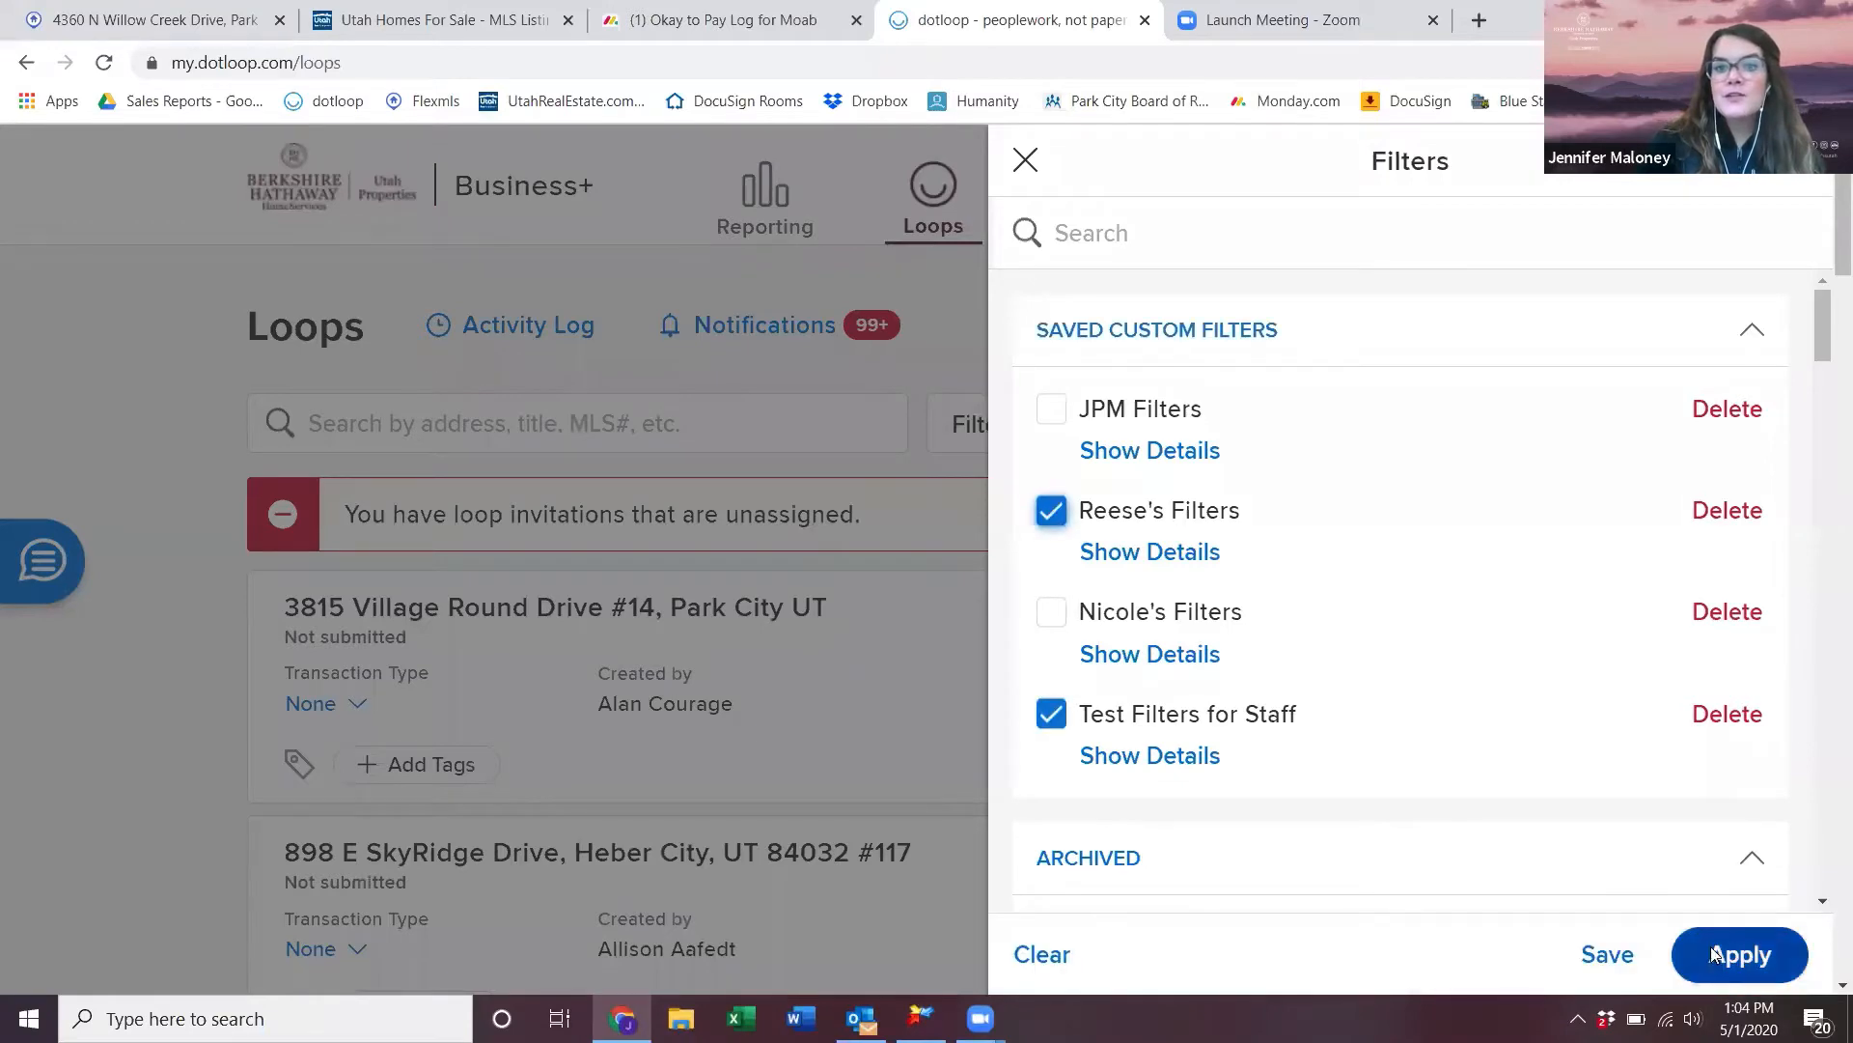
scroll(1208, 639, "down", 1)
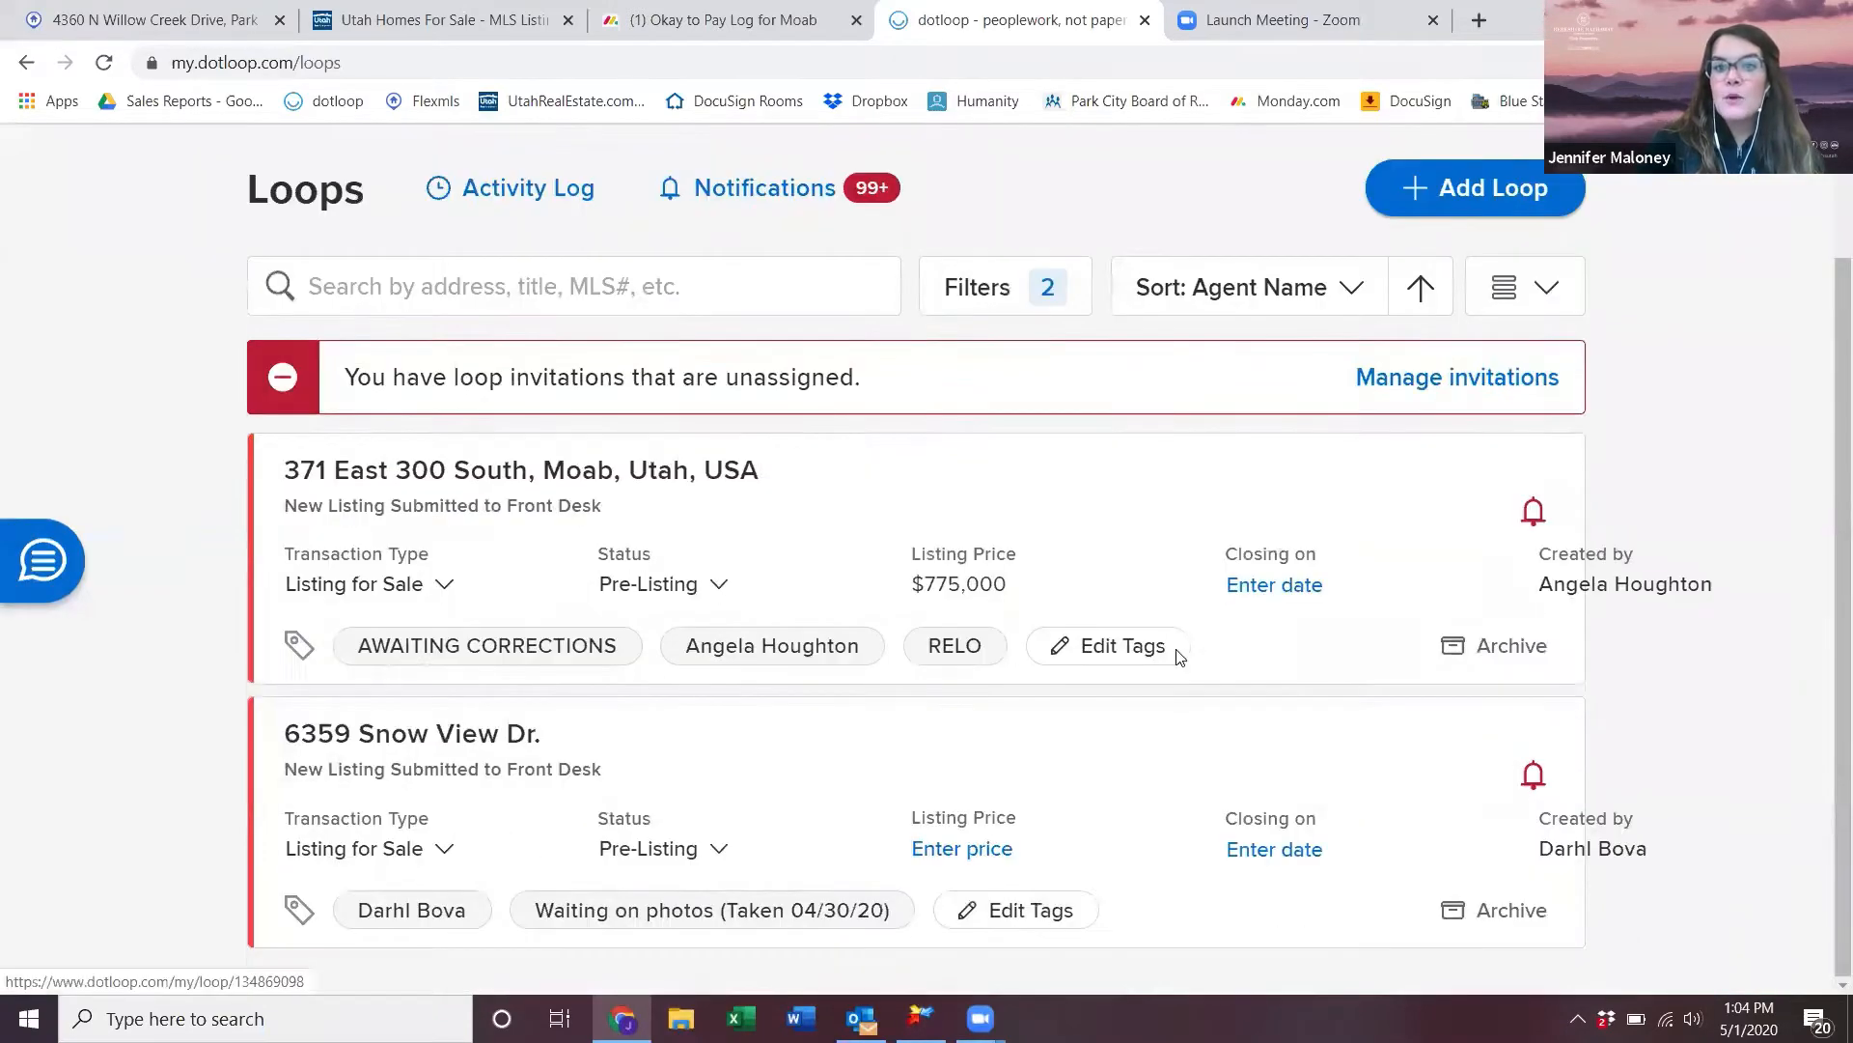
scroll(1378, 579, "up", 1)
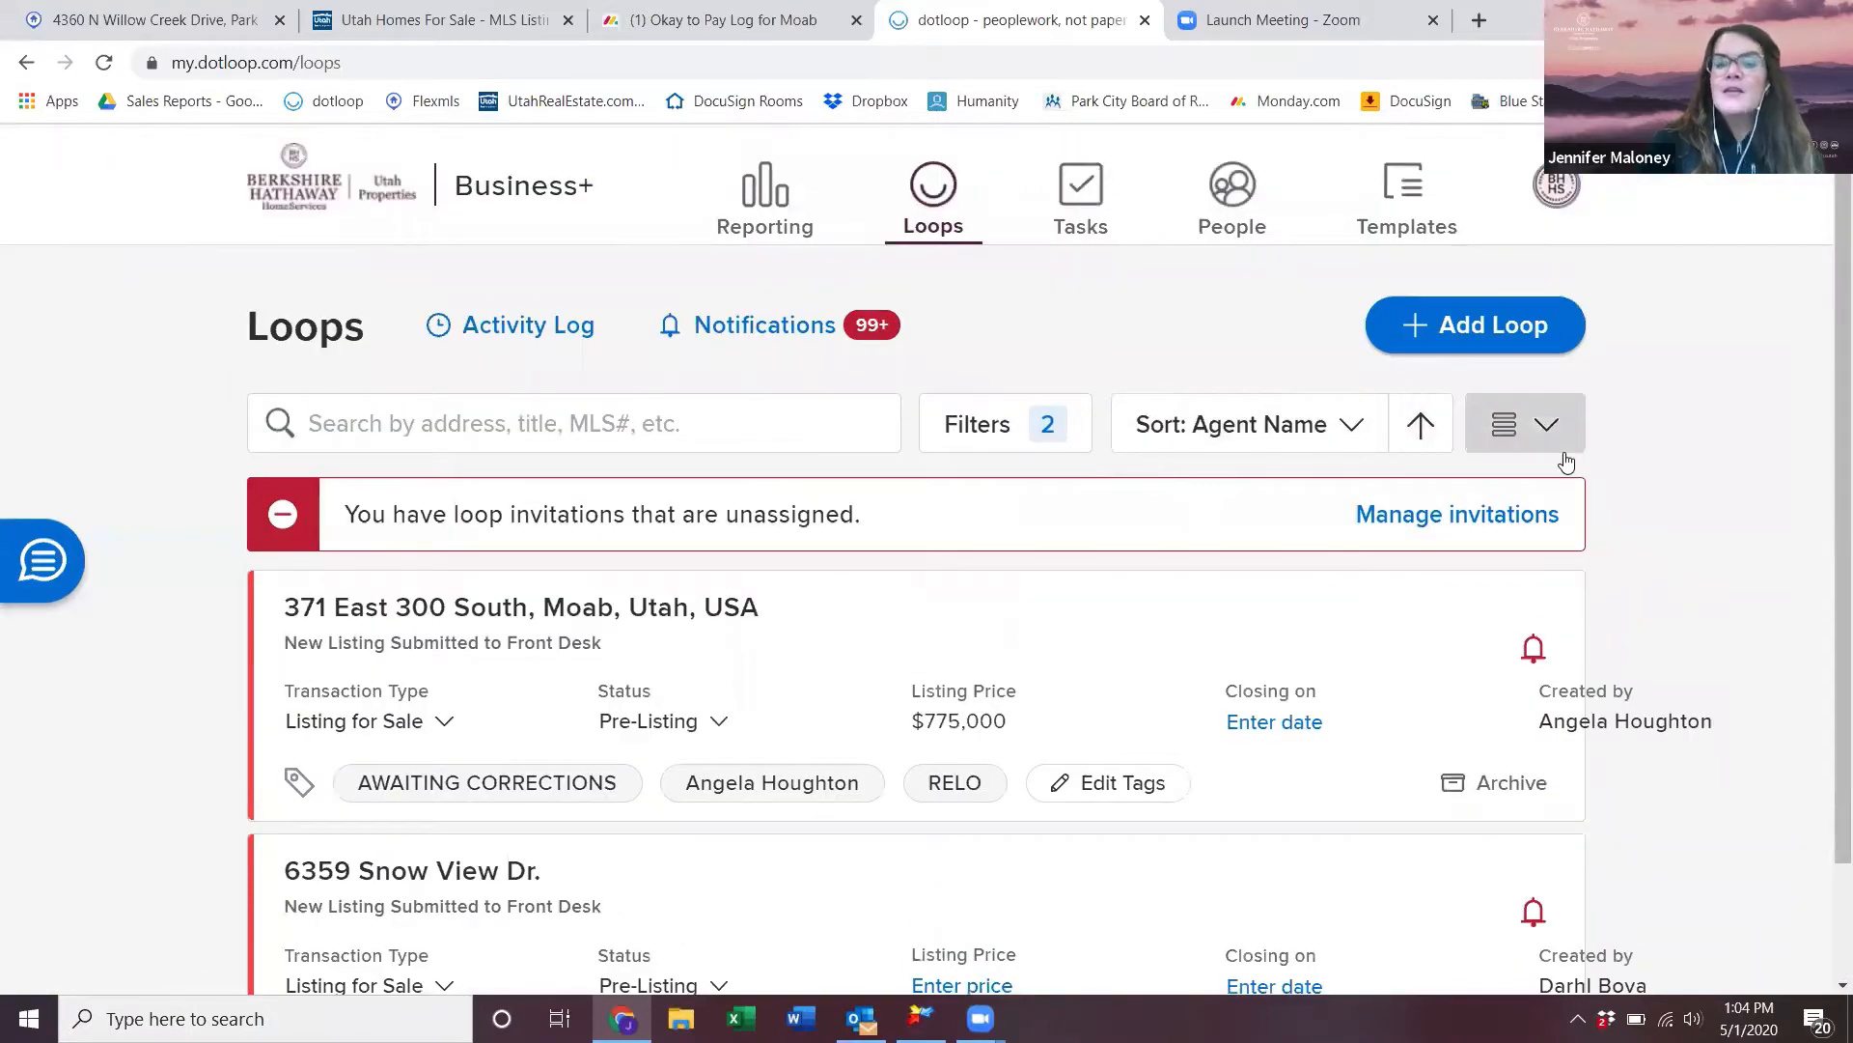
- Filter the loops list to the Active Listing and Leased loop statuses
left_click(1047, 421)
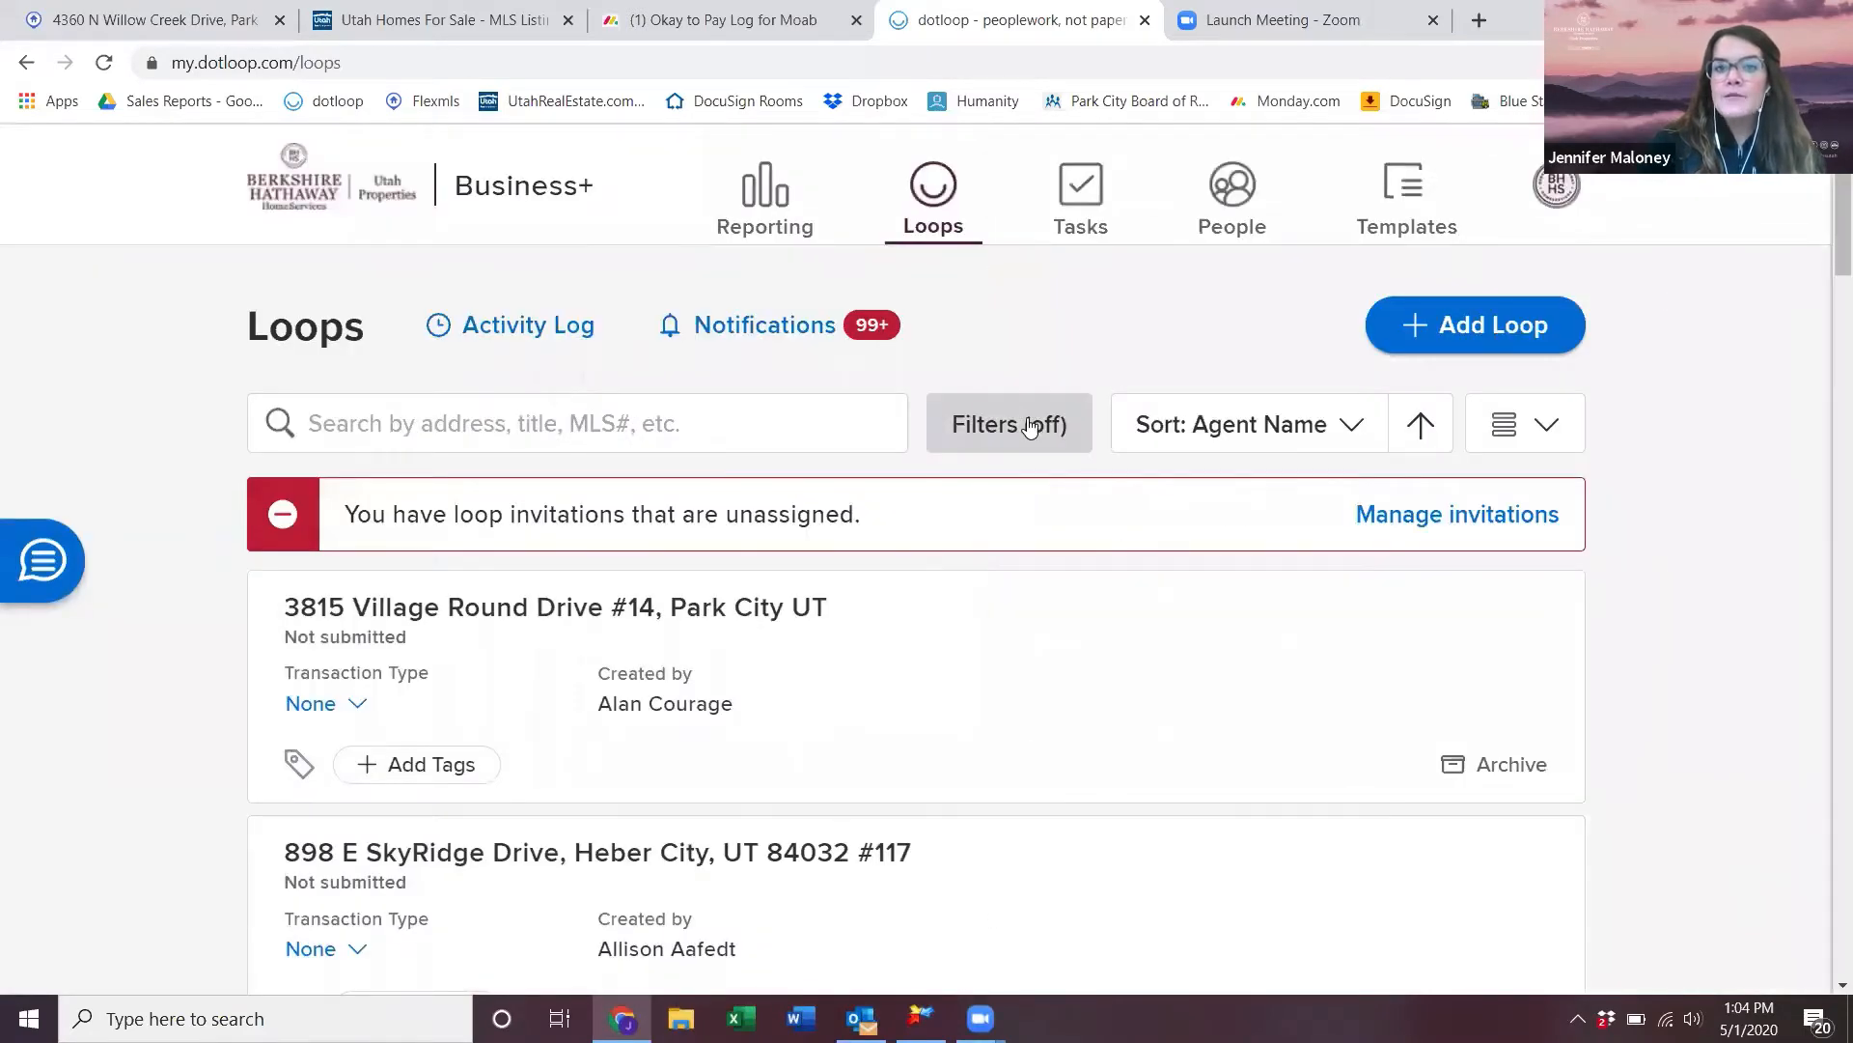
left_click(1033, 426)
scroll(1602, 856, "down", 5)
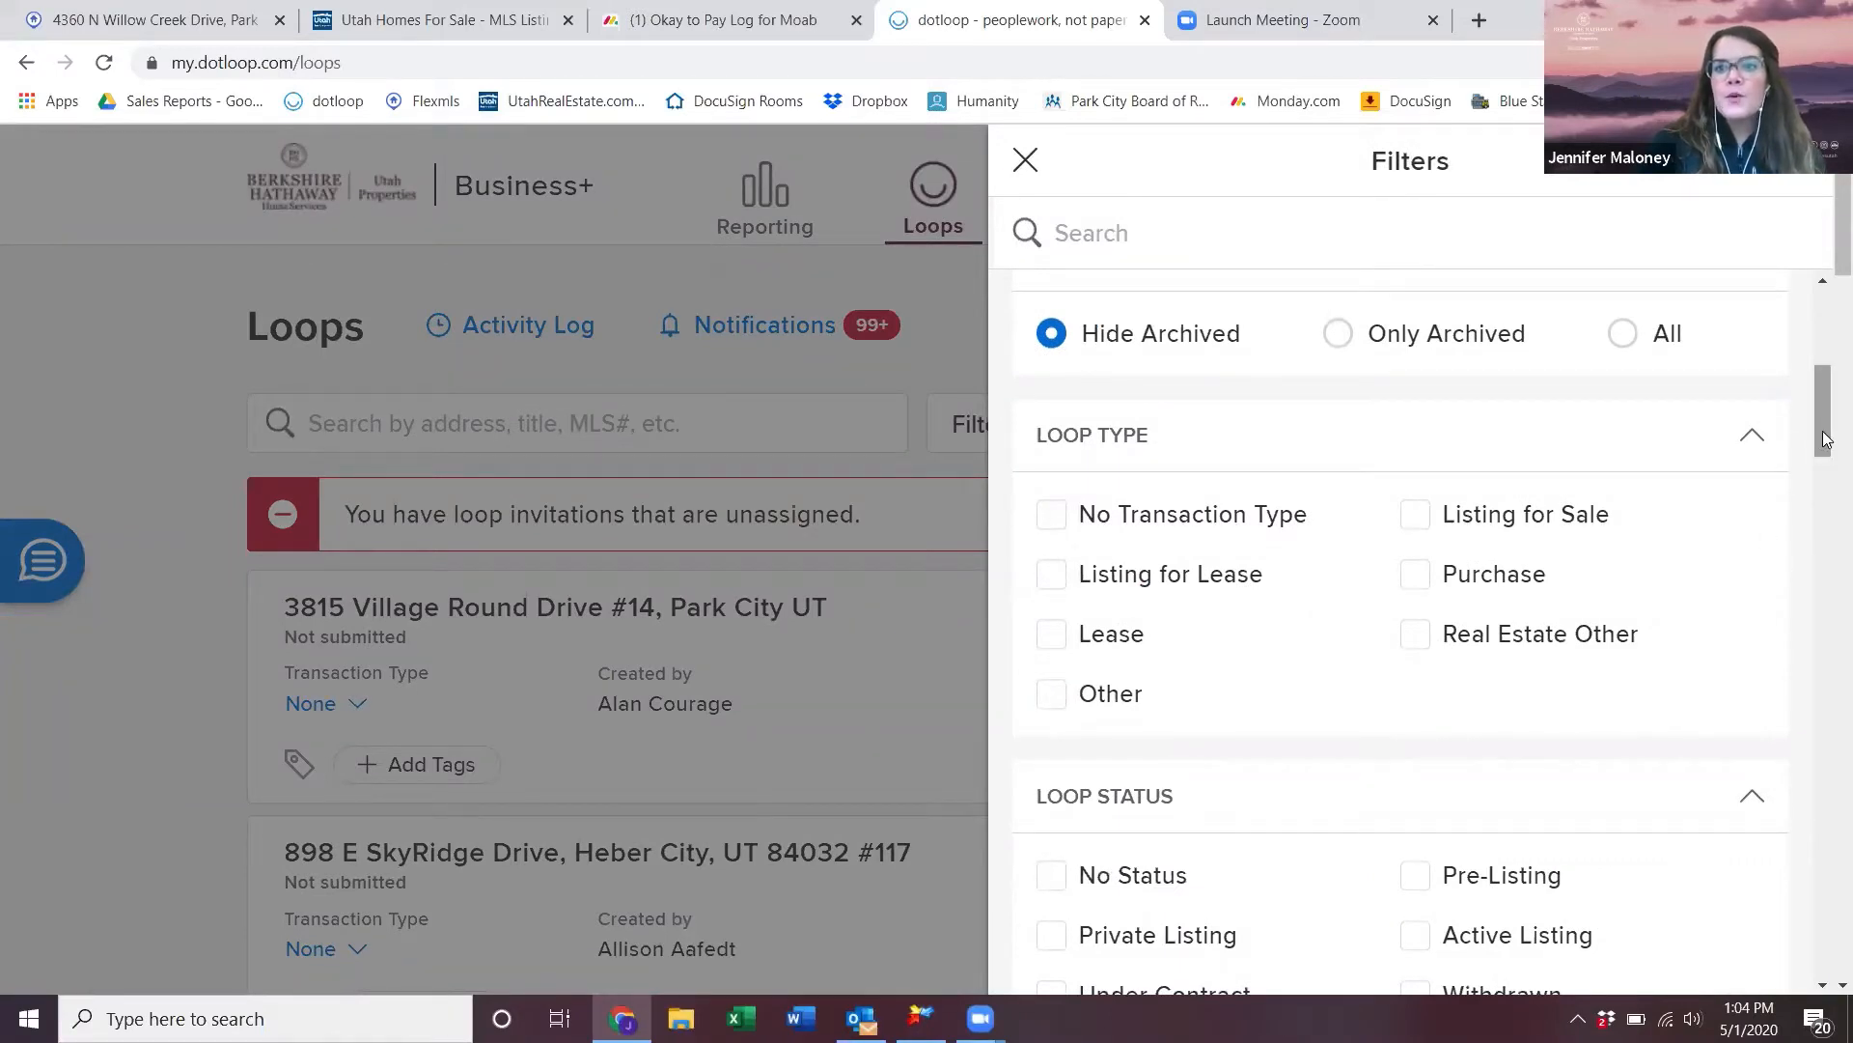
scroll(1565, 714, "down", 2)
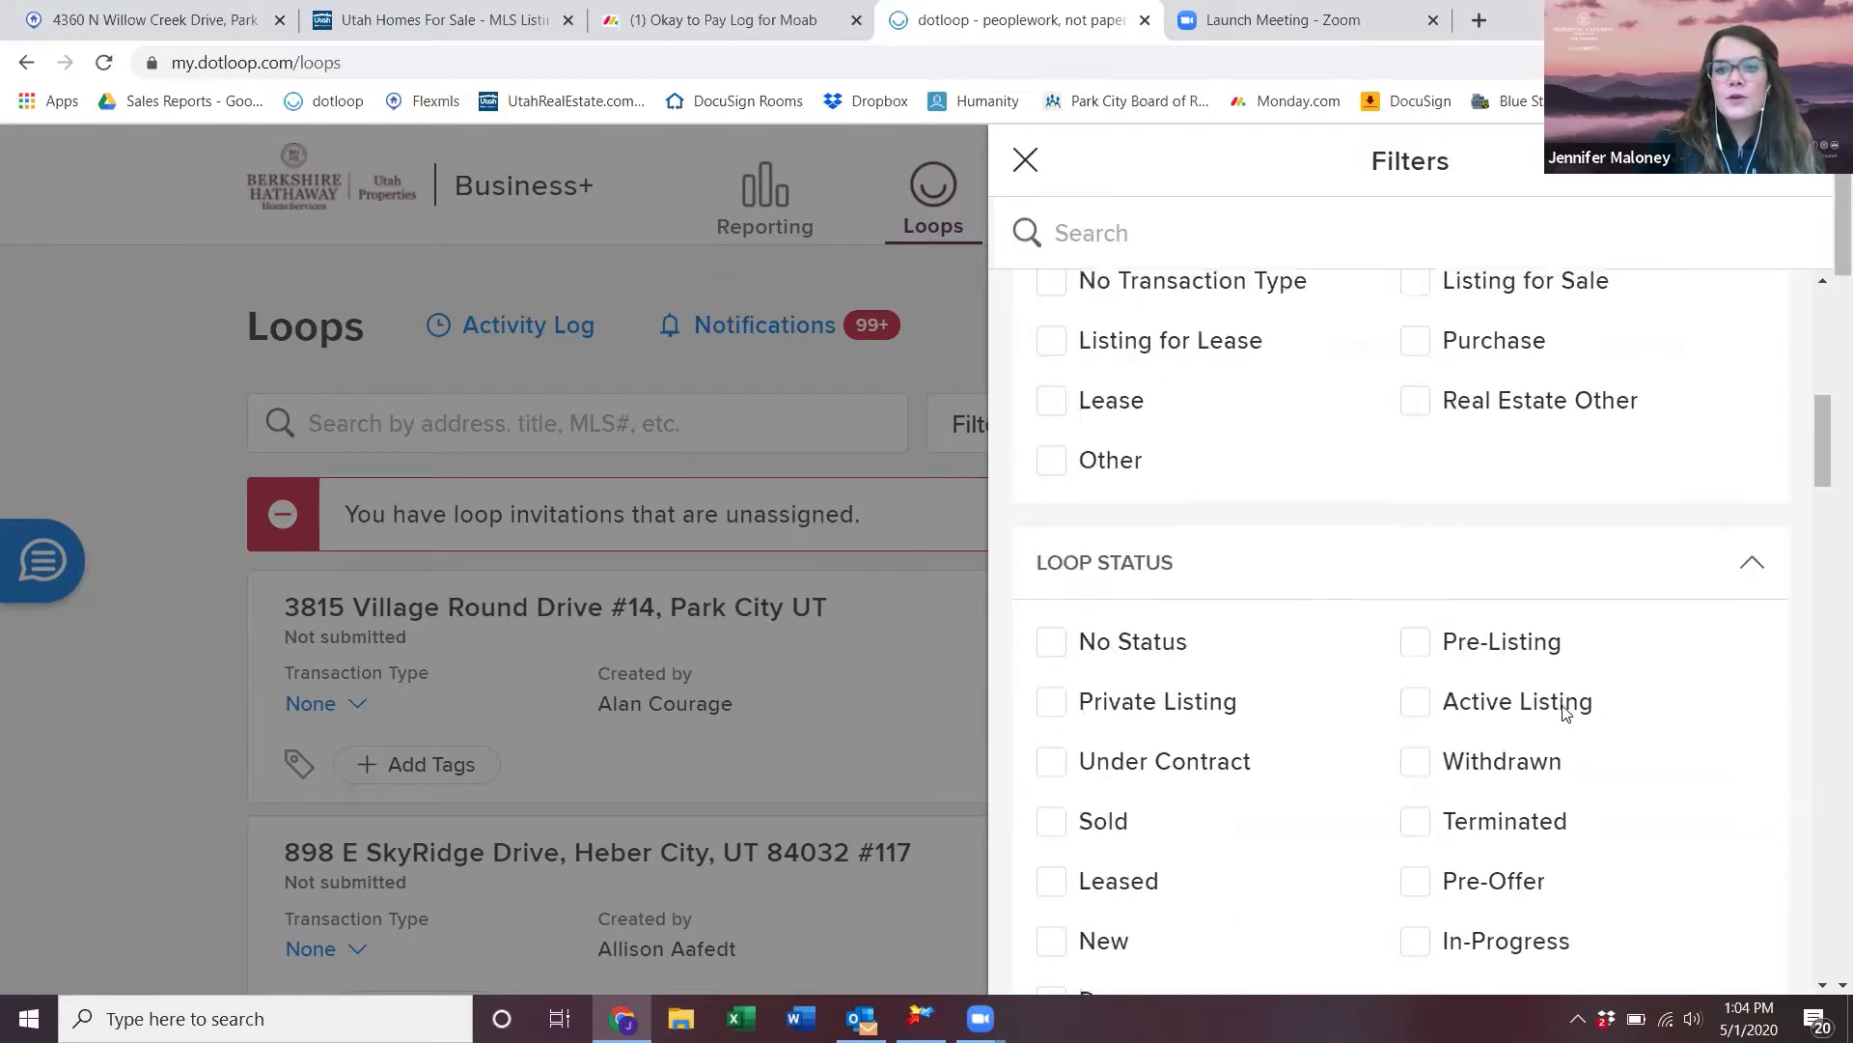
left_click(1426, 703)
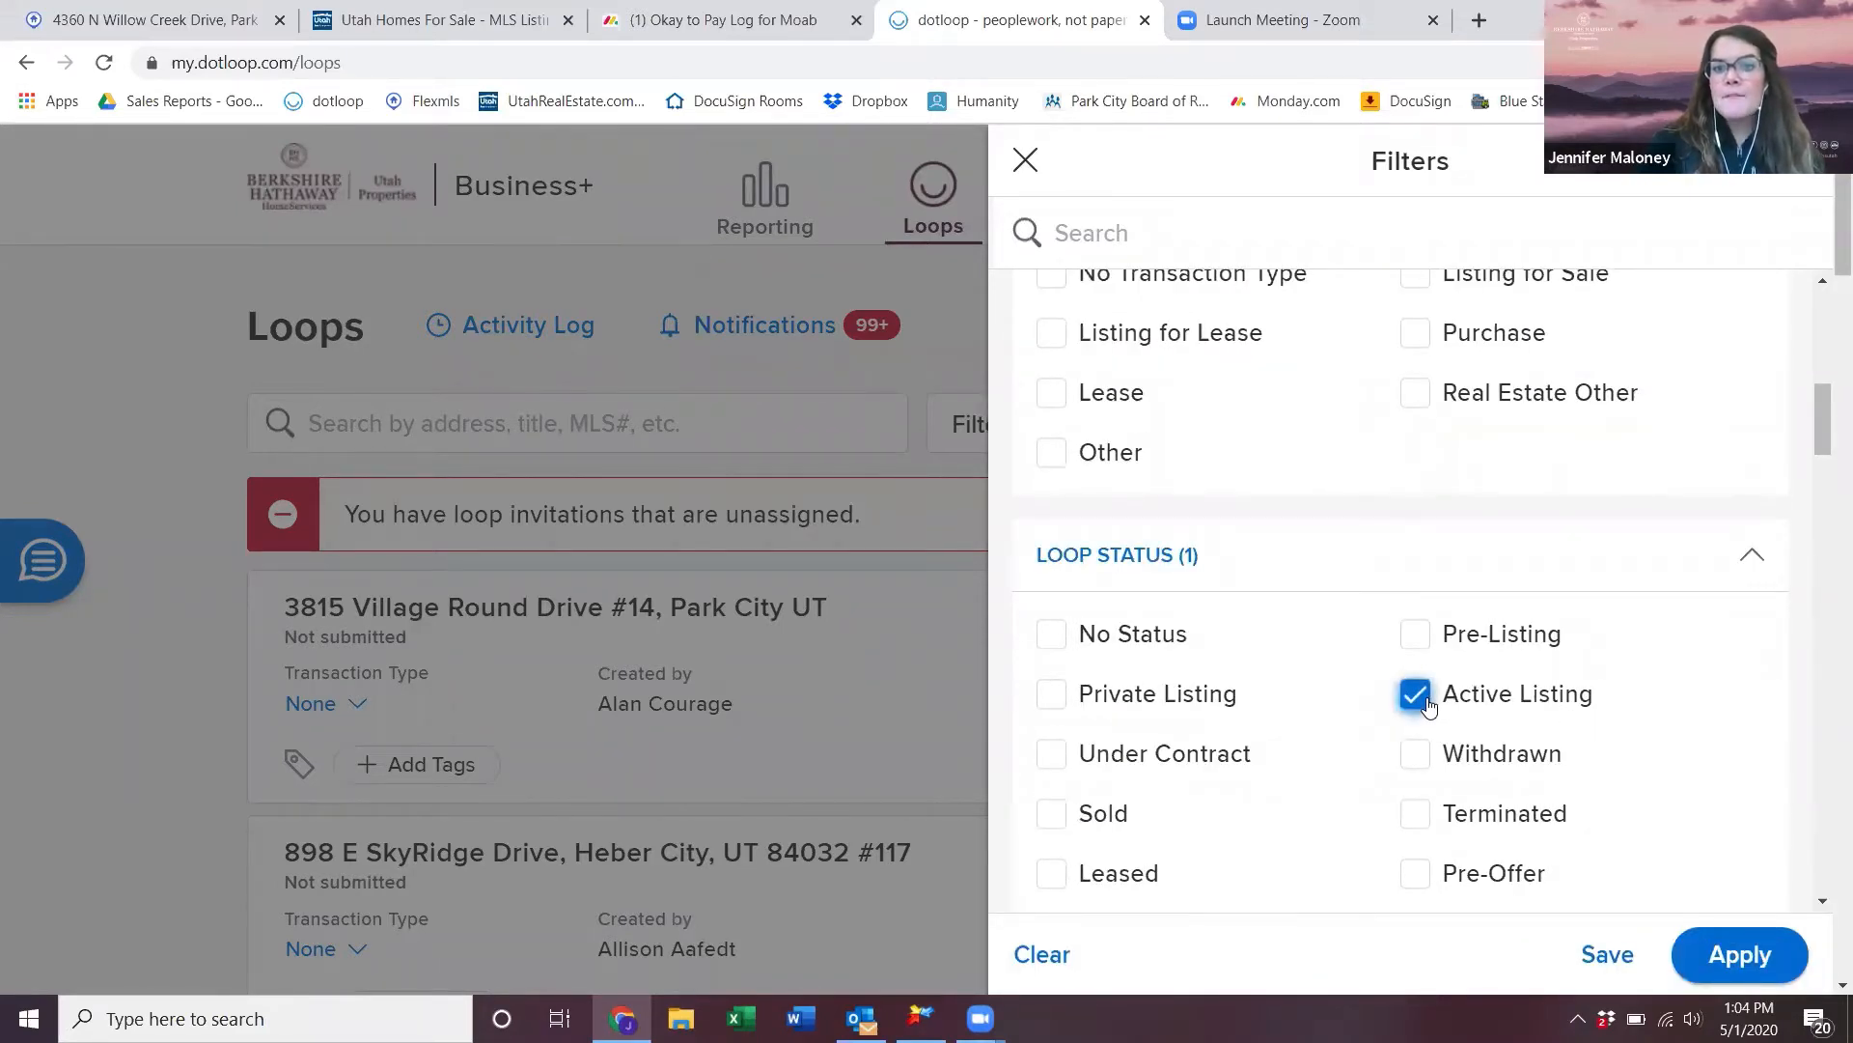
left_click(1053, 879)
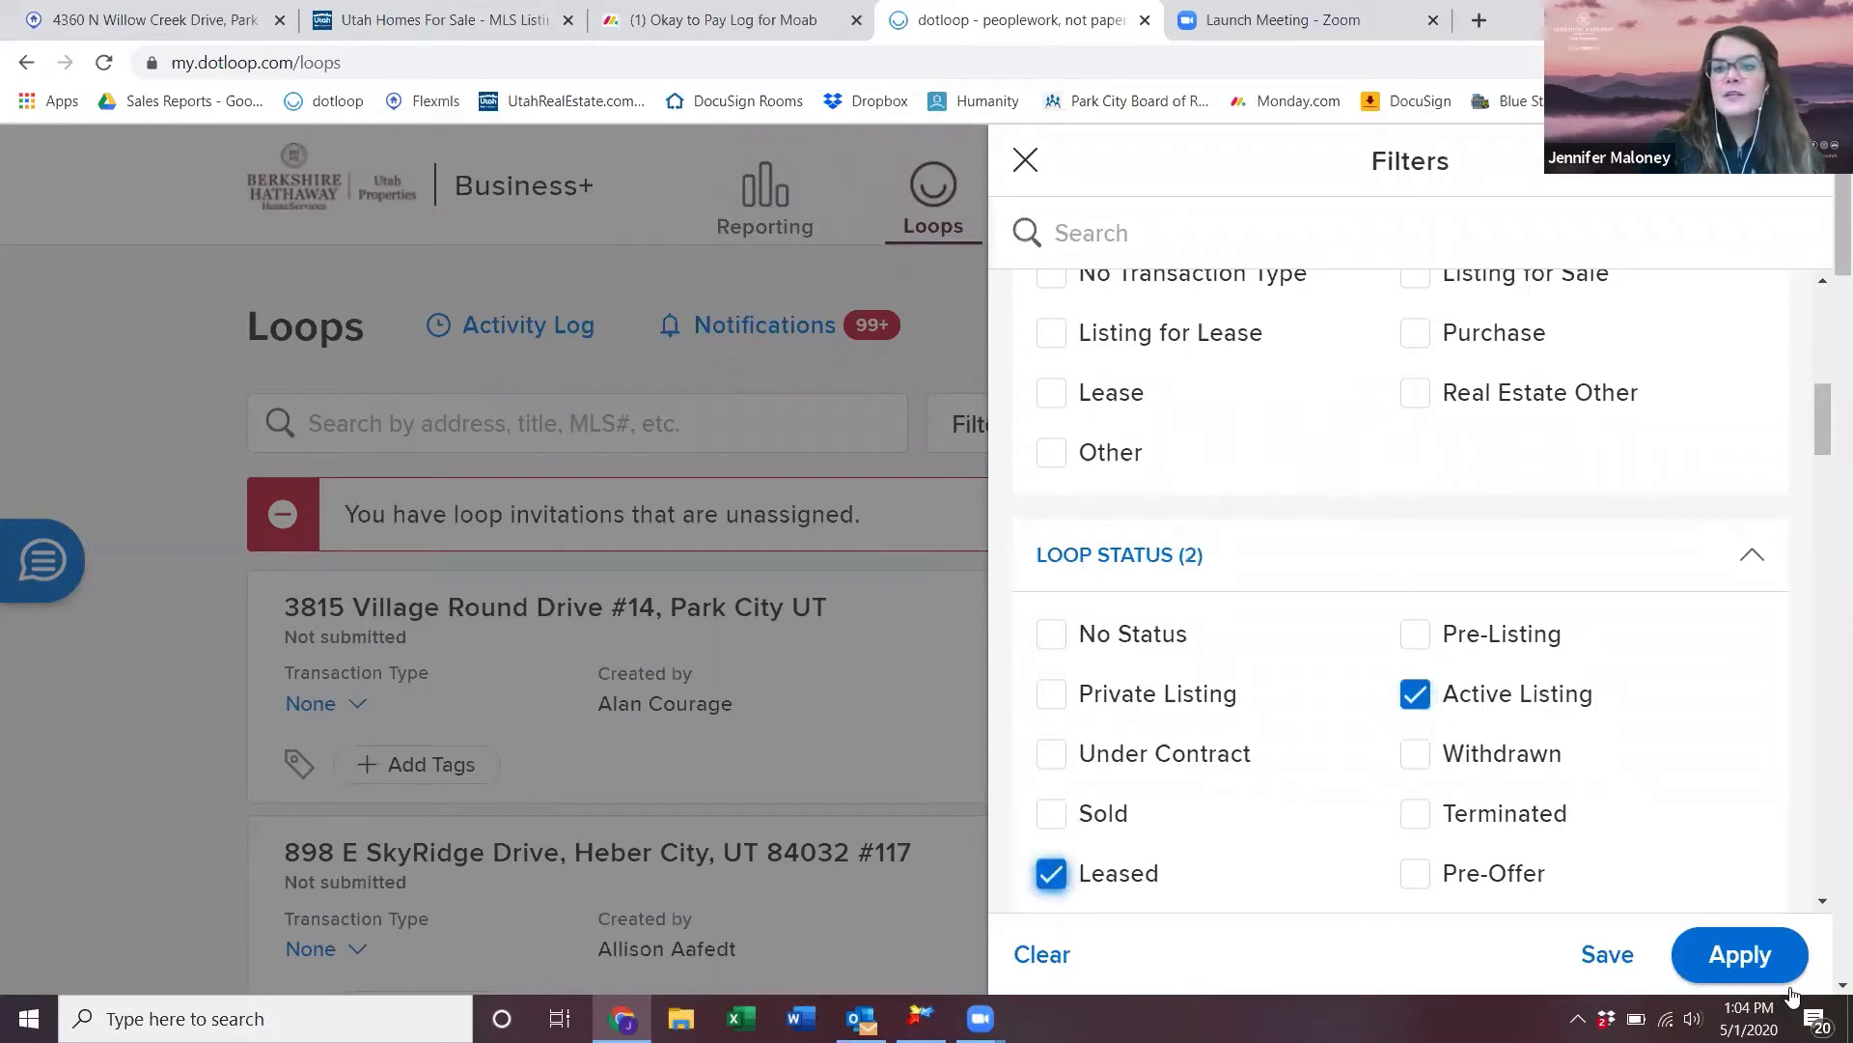
left_click(1737, 955)
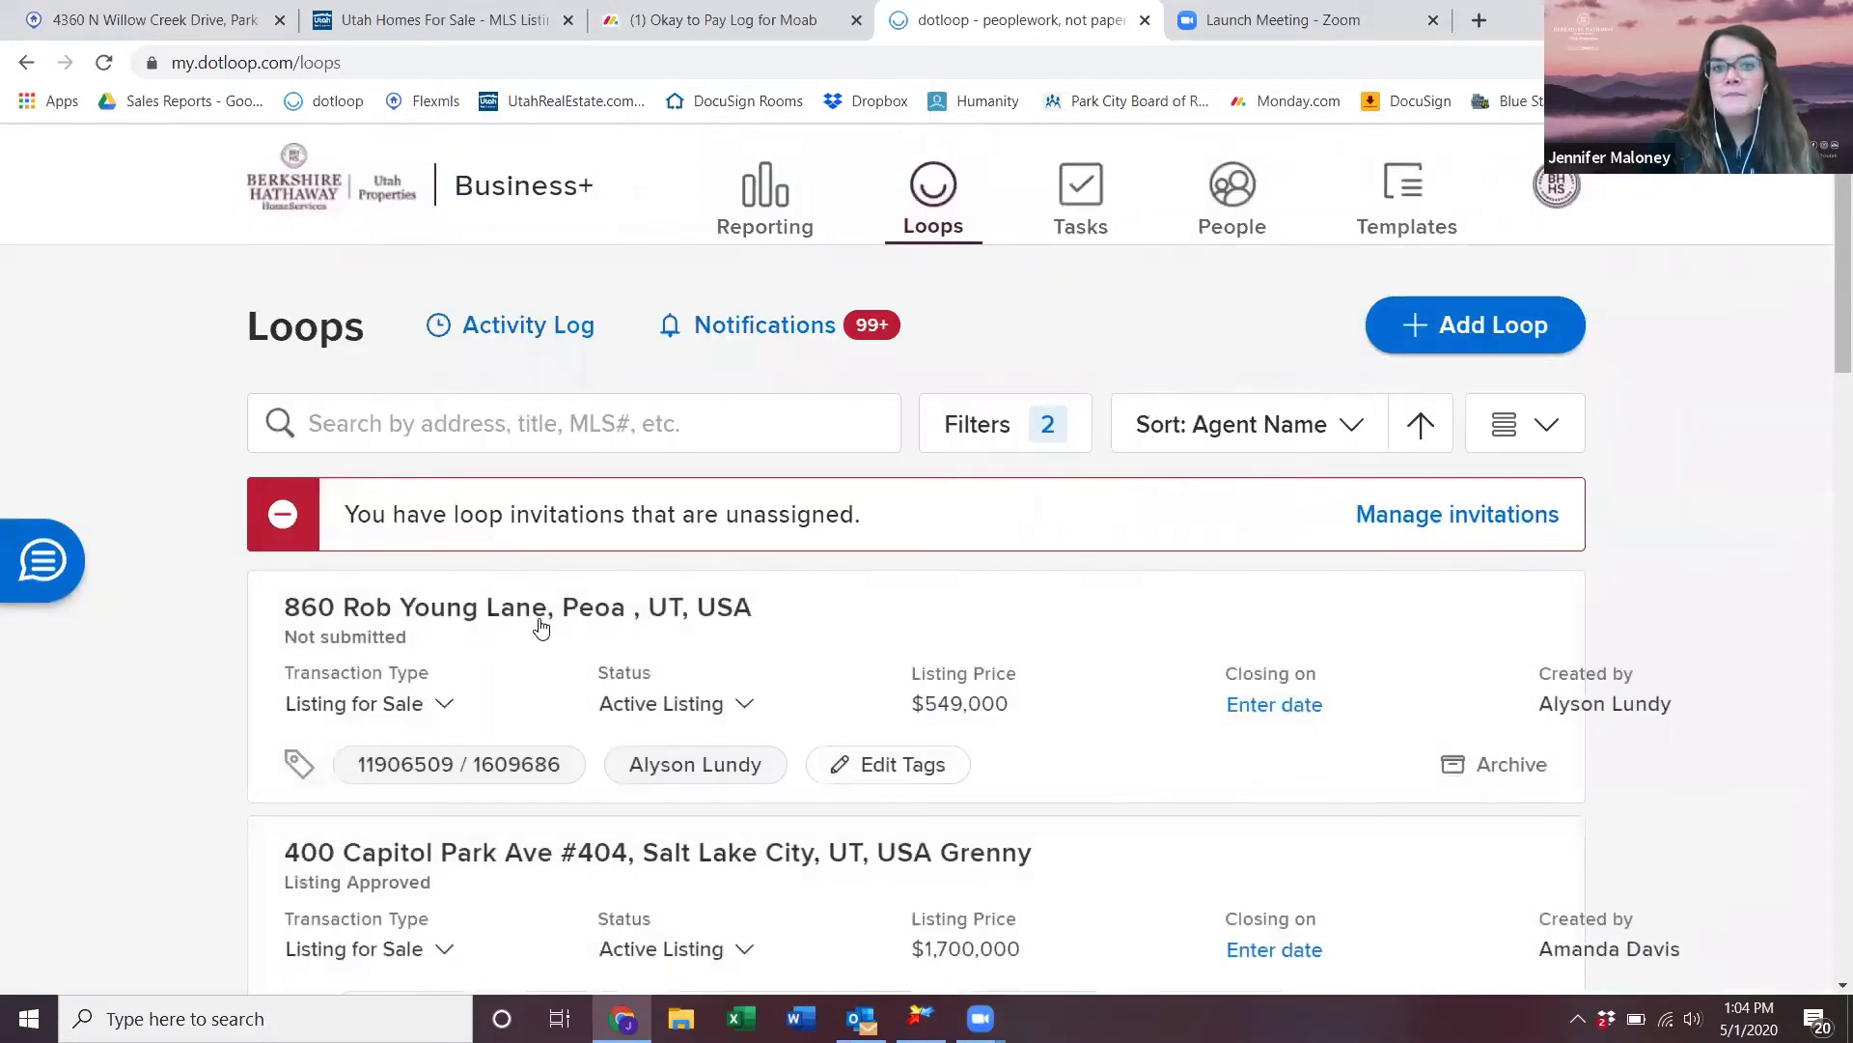
scroll(541, 628, "down", 1)
scroll(539, 621, "down", 5)
scroll(539, 621, "up", 10)
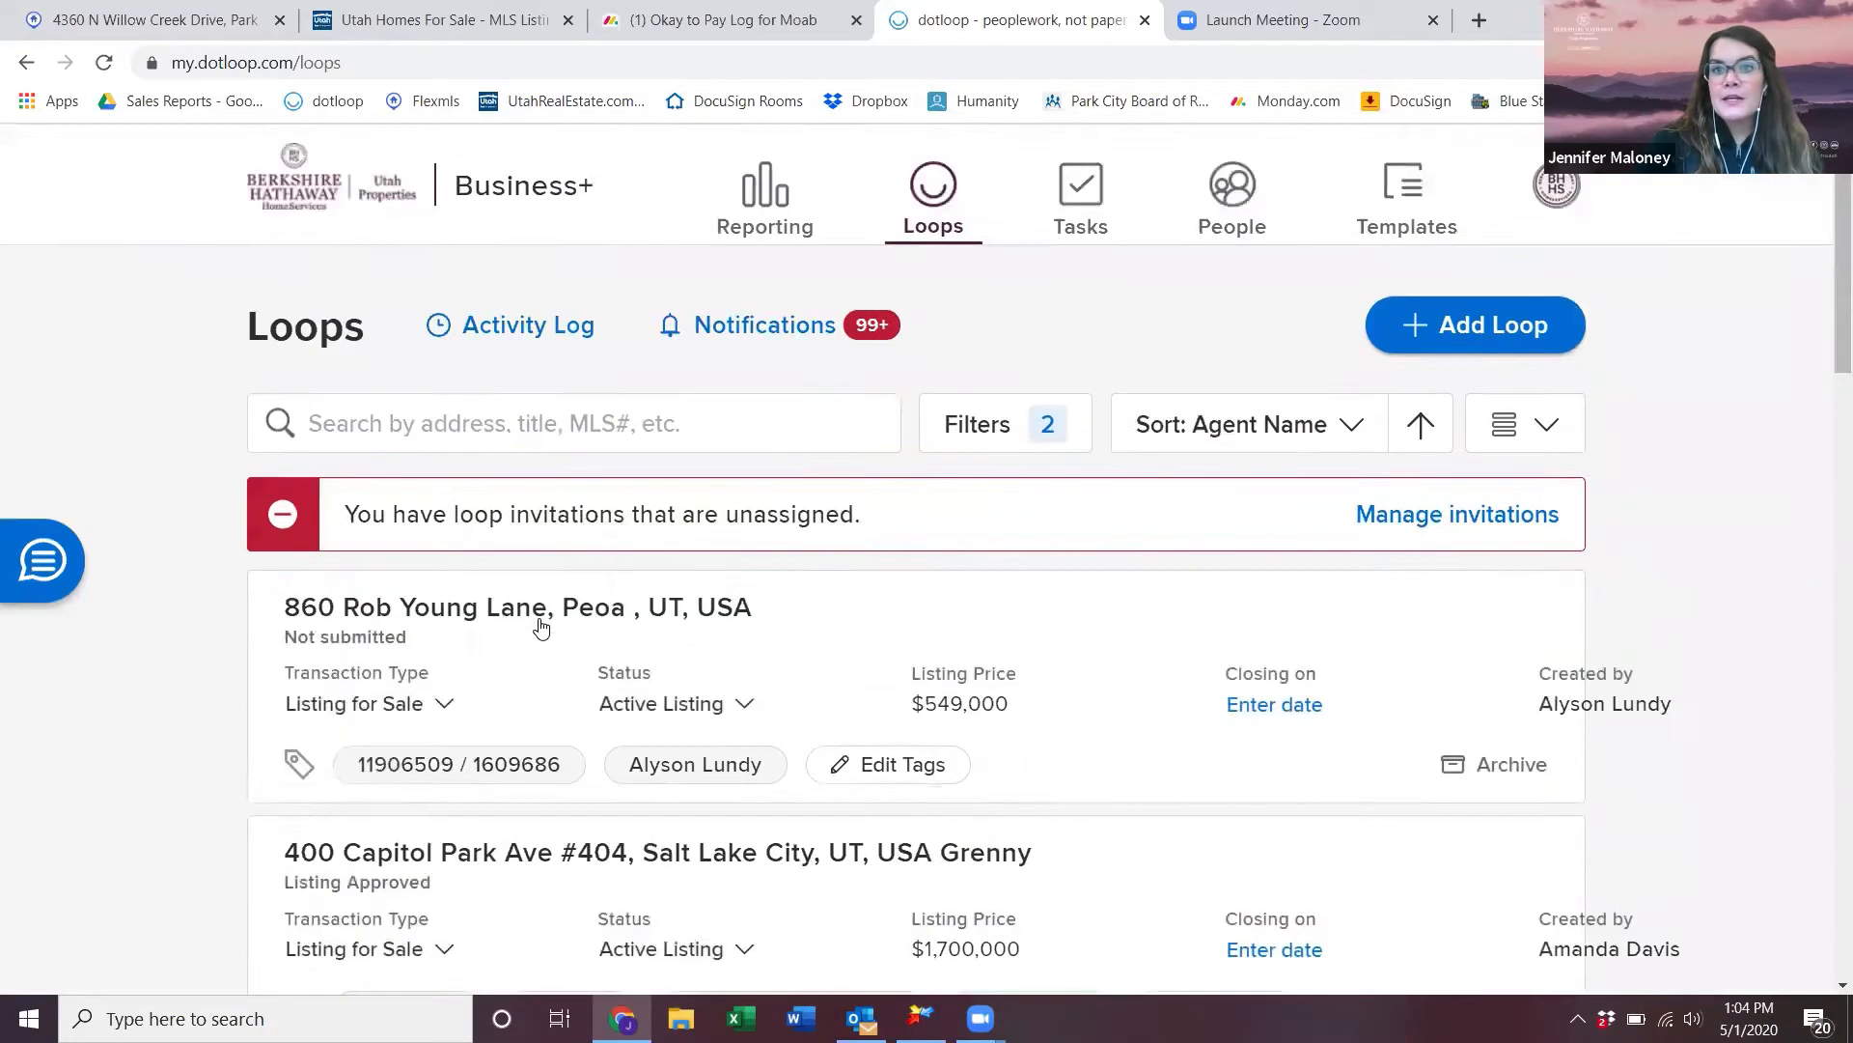
left_click(1021, 436)
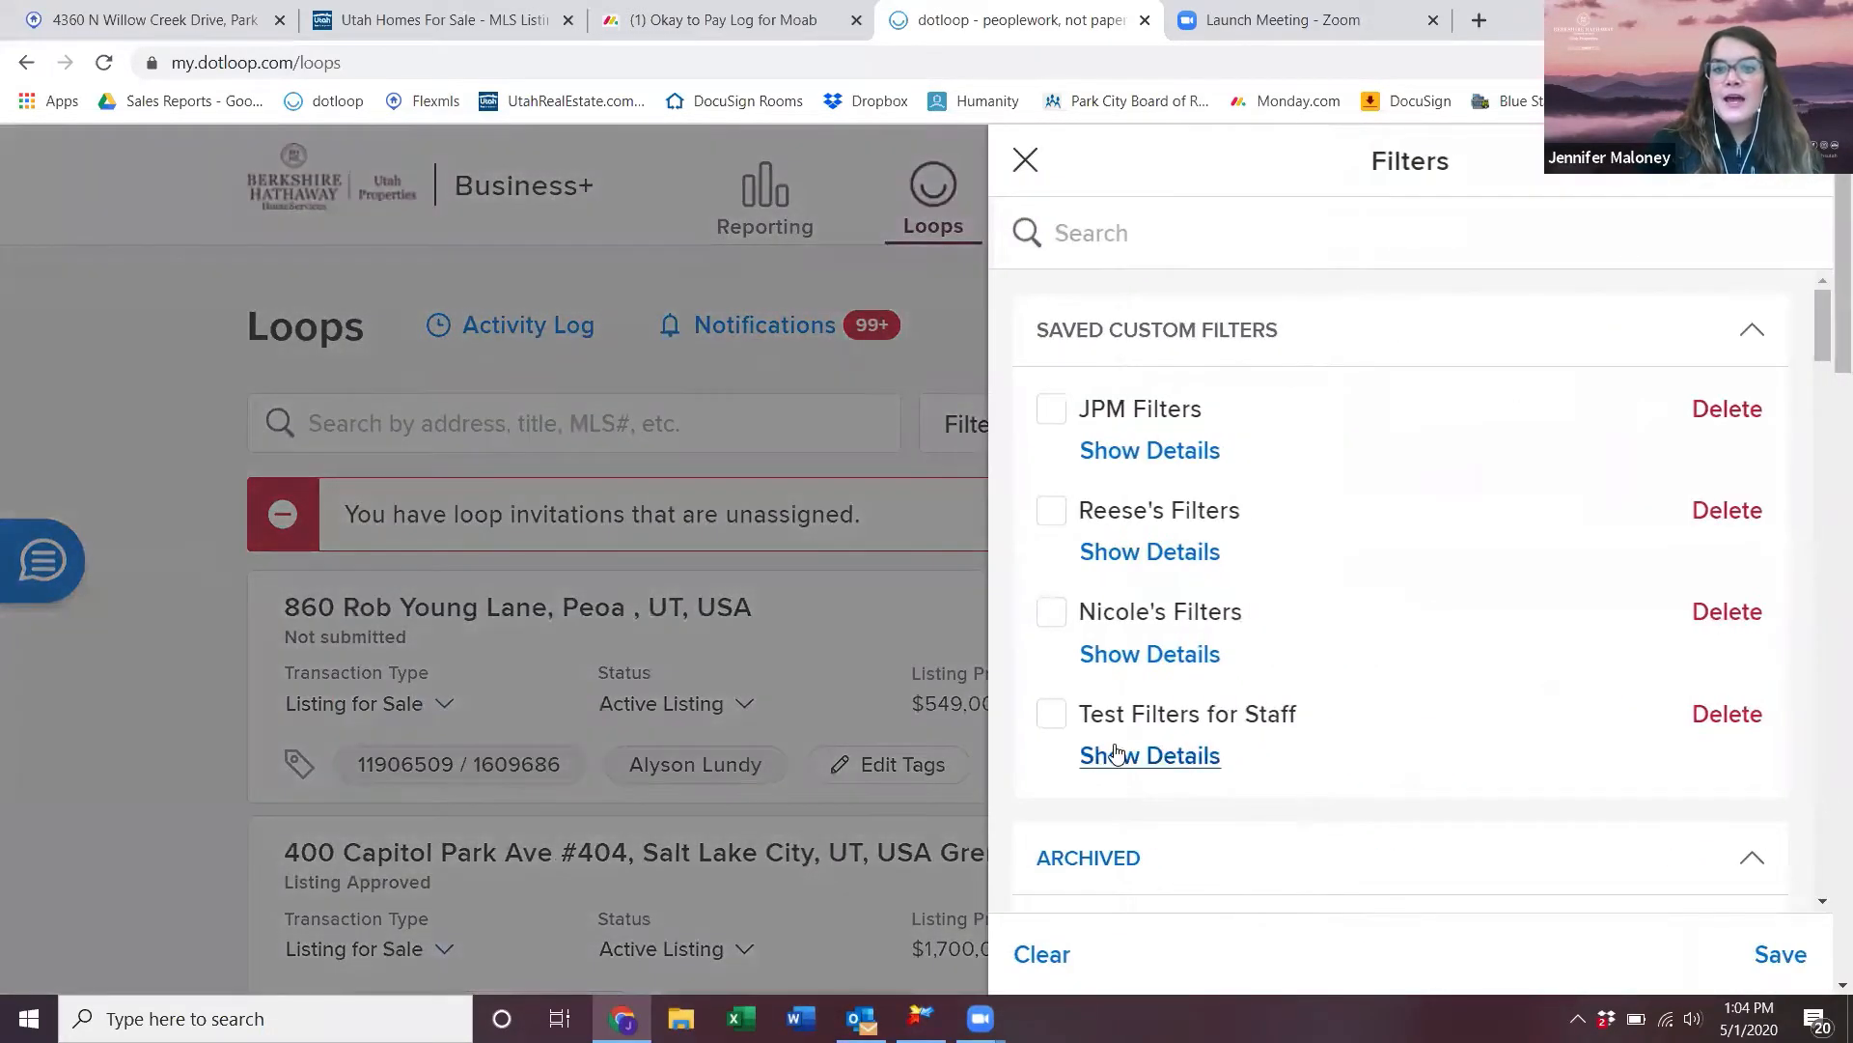
- Clear the filters and pick Active Listing and Under Contract as loop statuses
left_click(1049, 956)
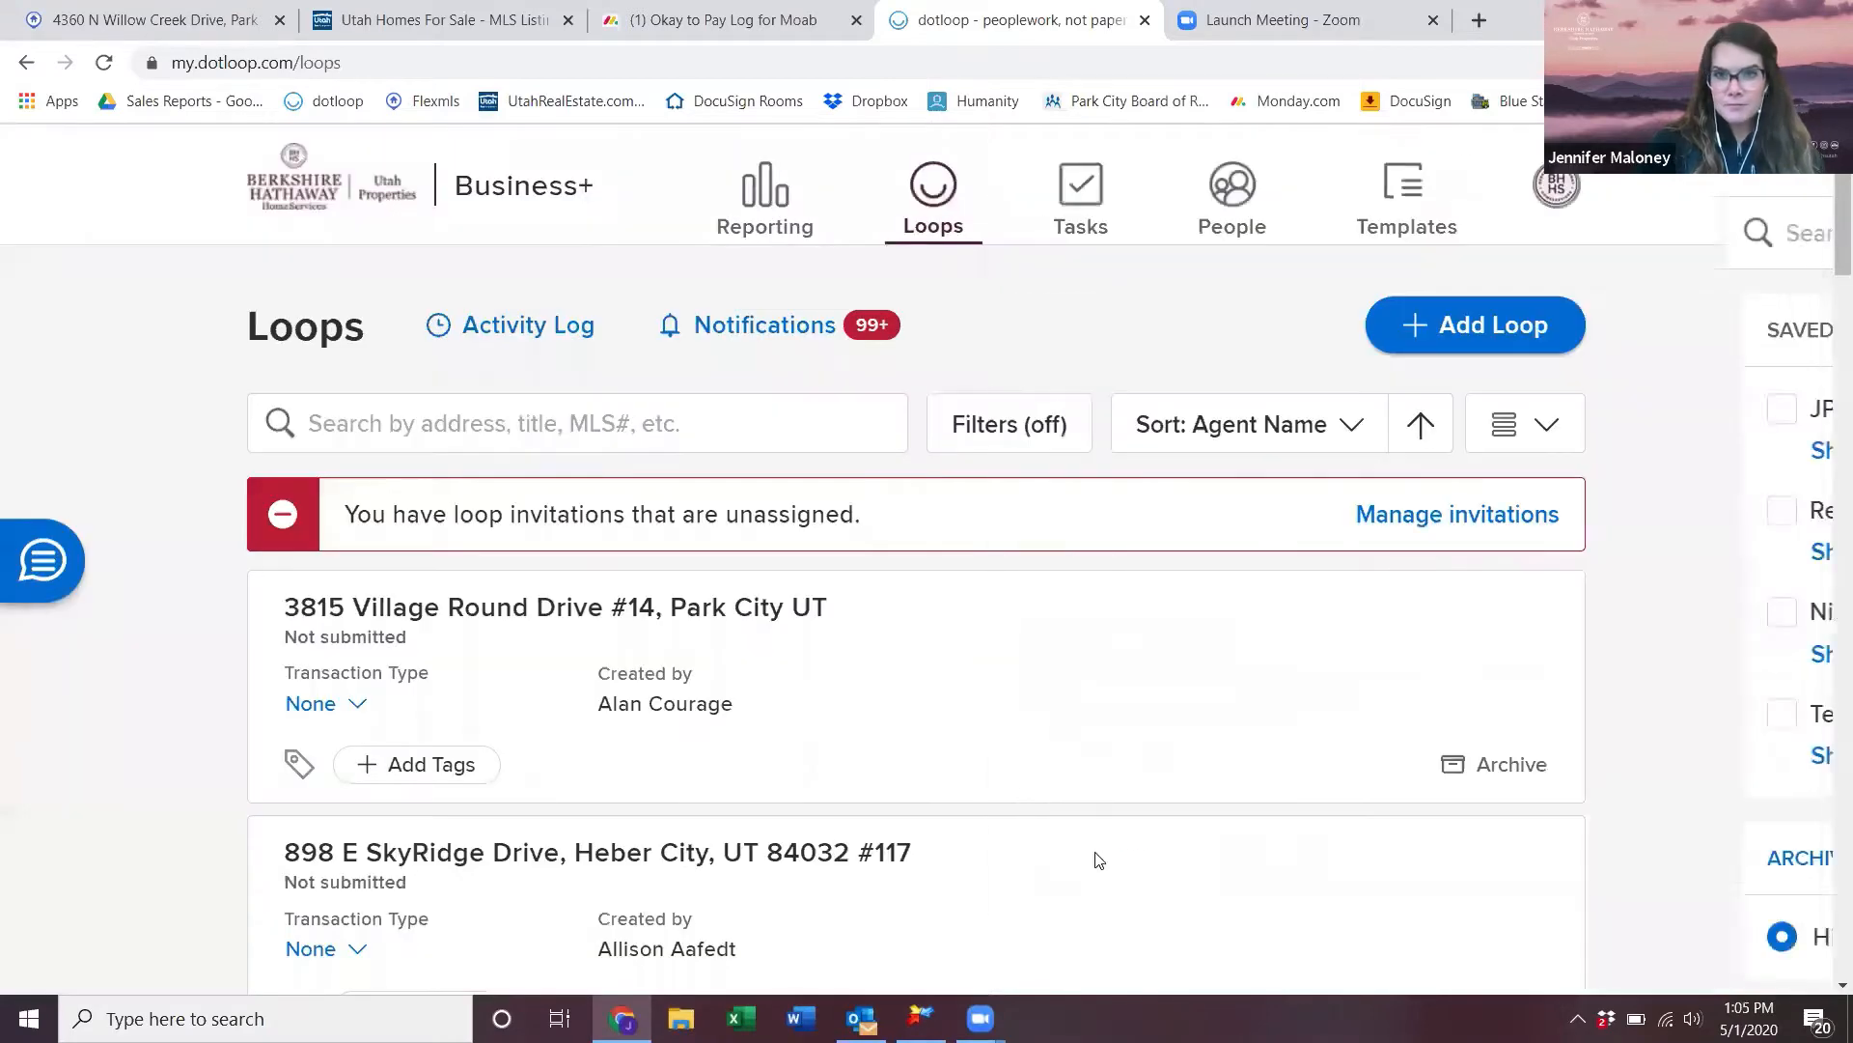
left_click(1009, 423)
scroll(1382, 722, "down", 12)
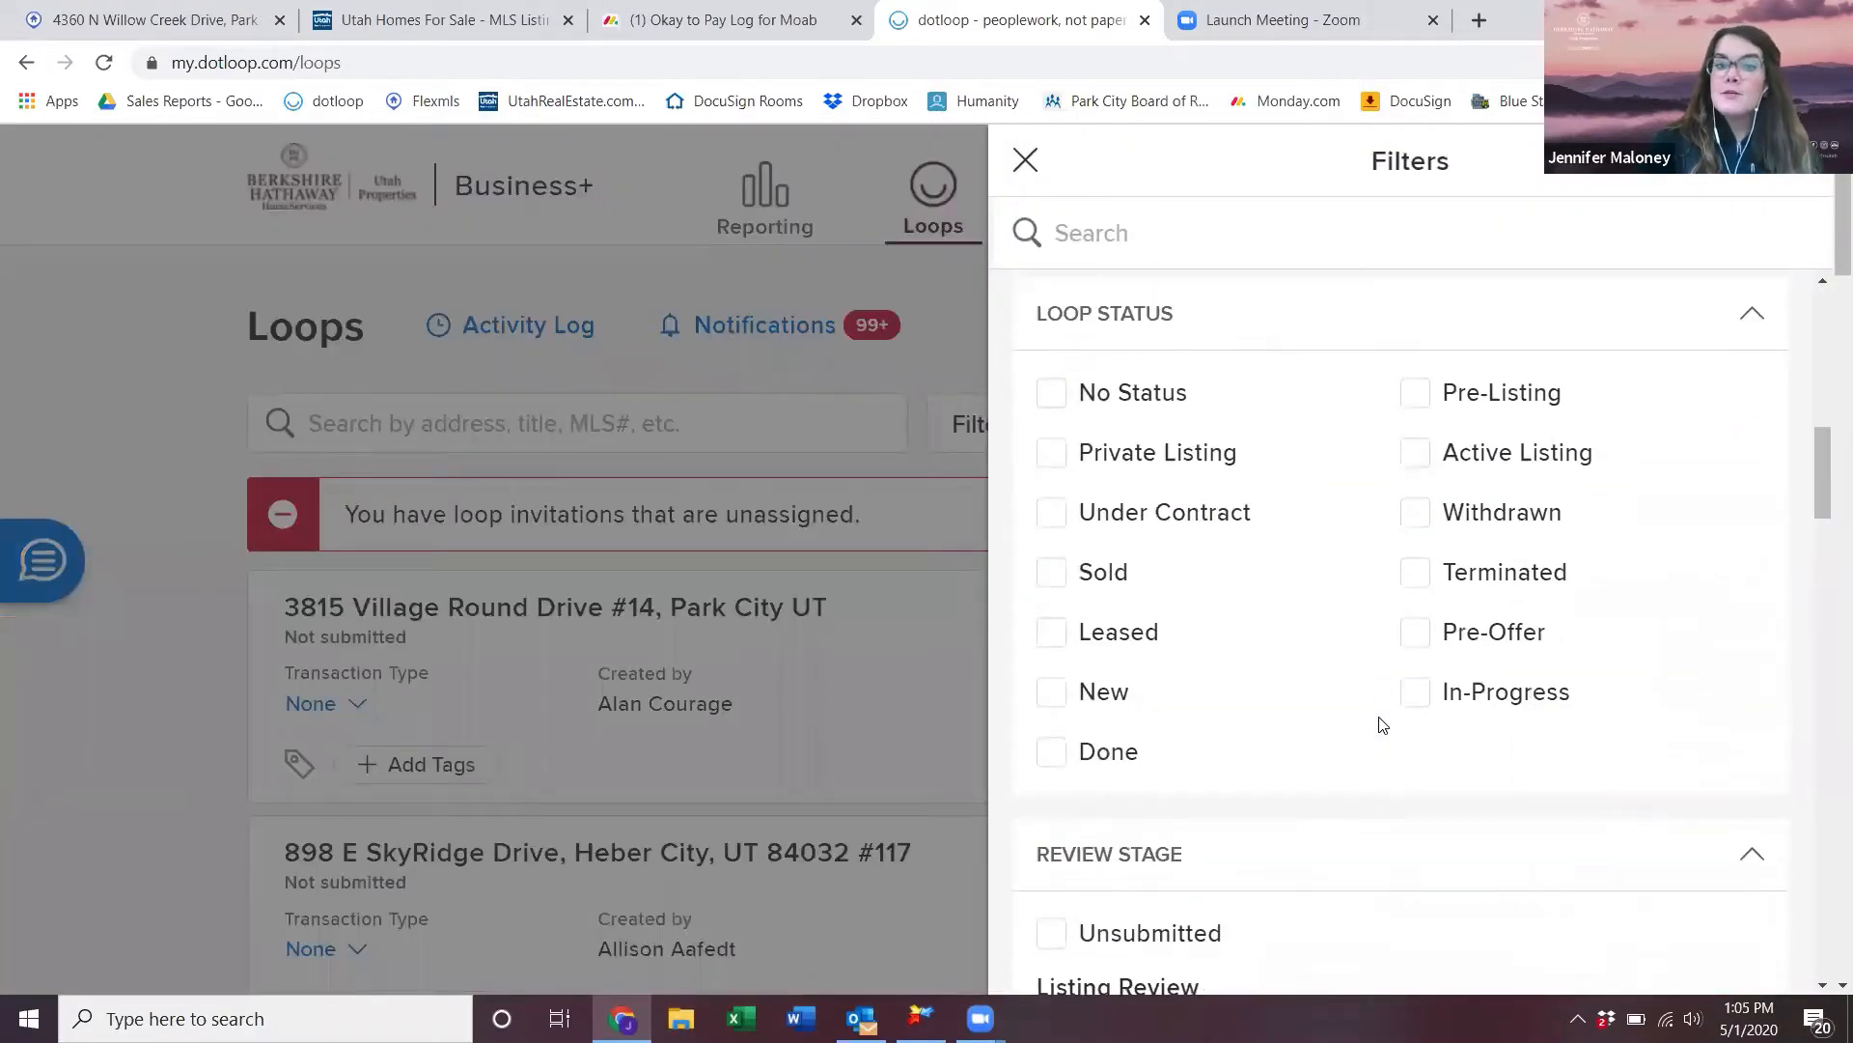
scroll(1381, 724, "down", 5)
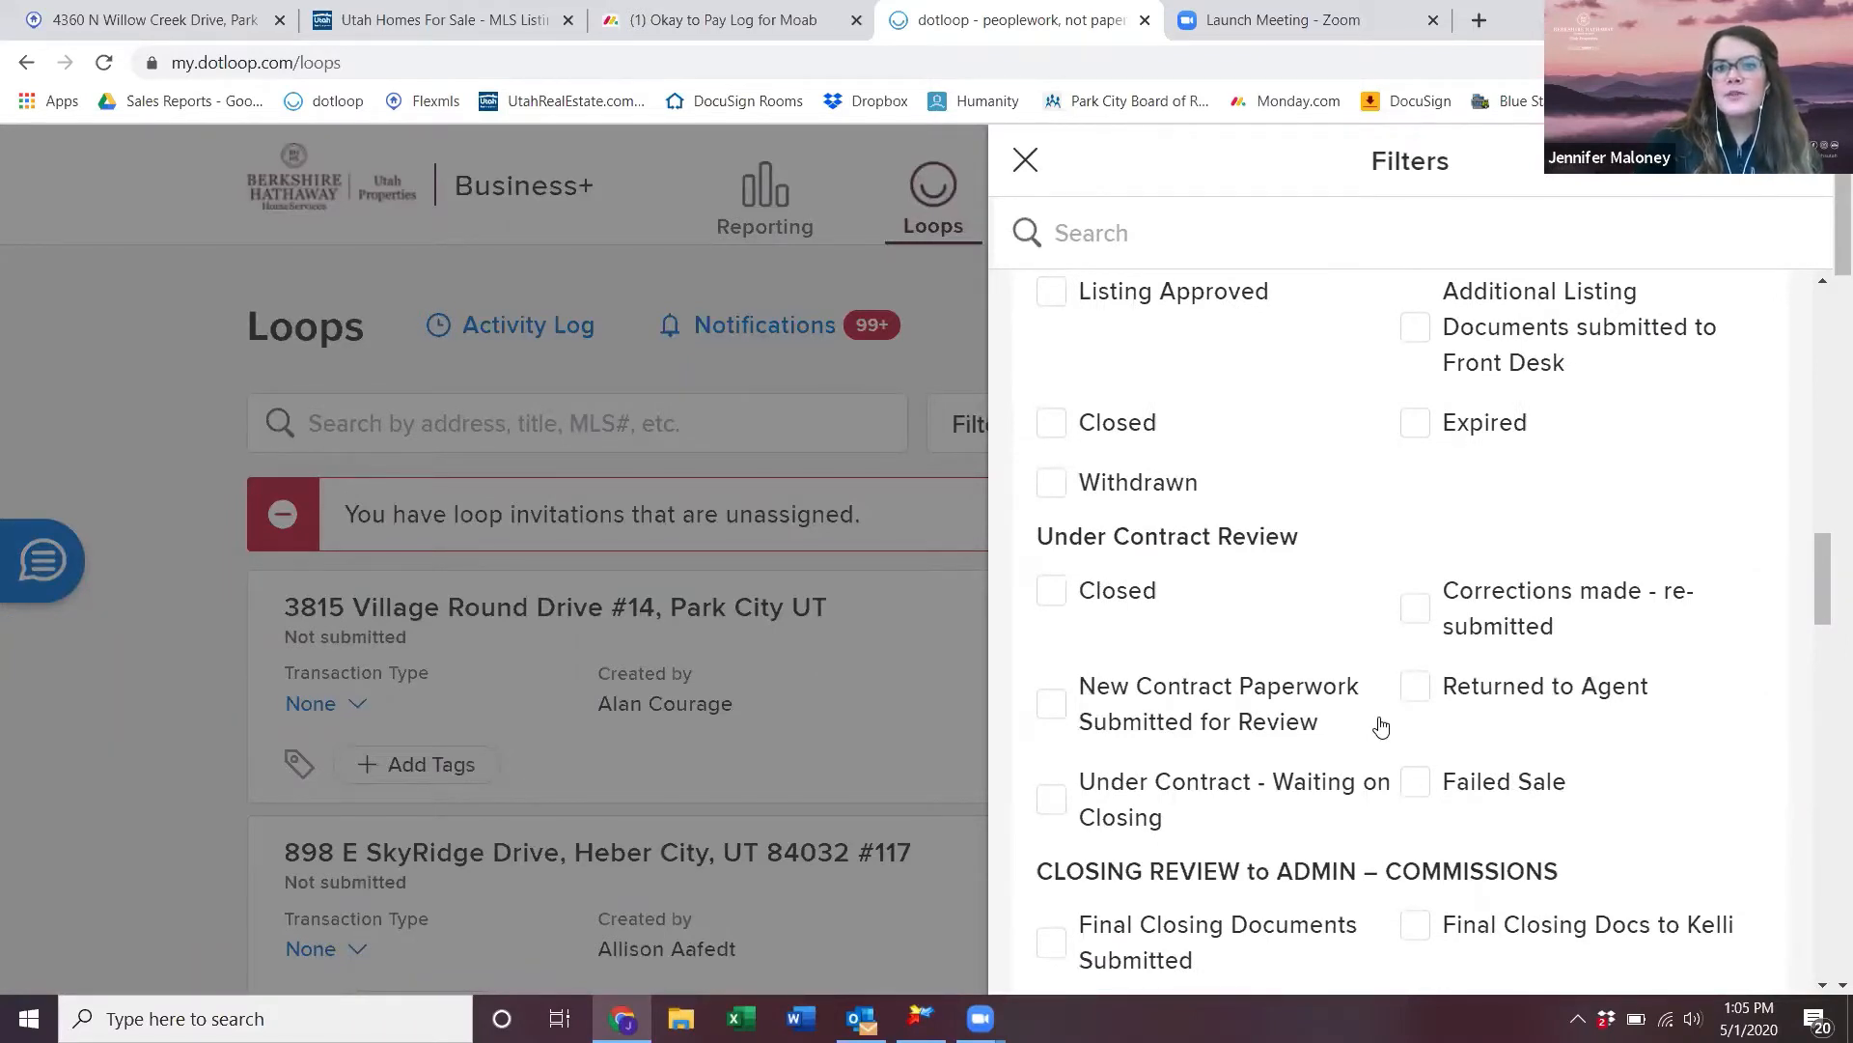
scroll(1312, 666, "up", 3)
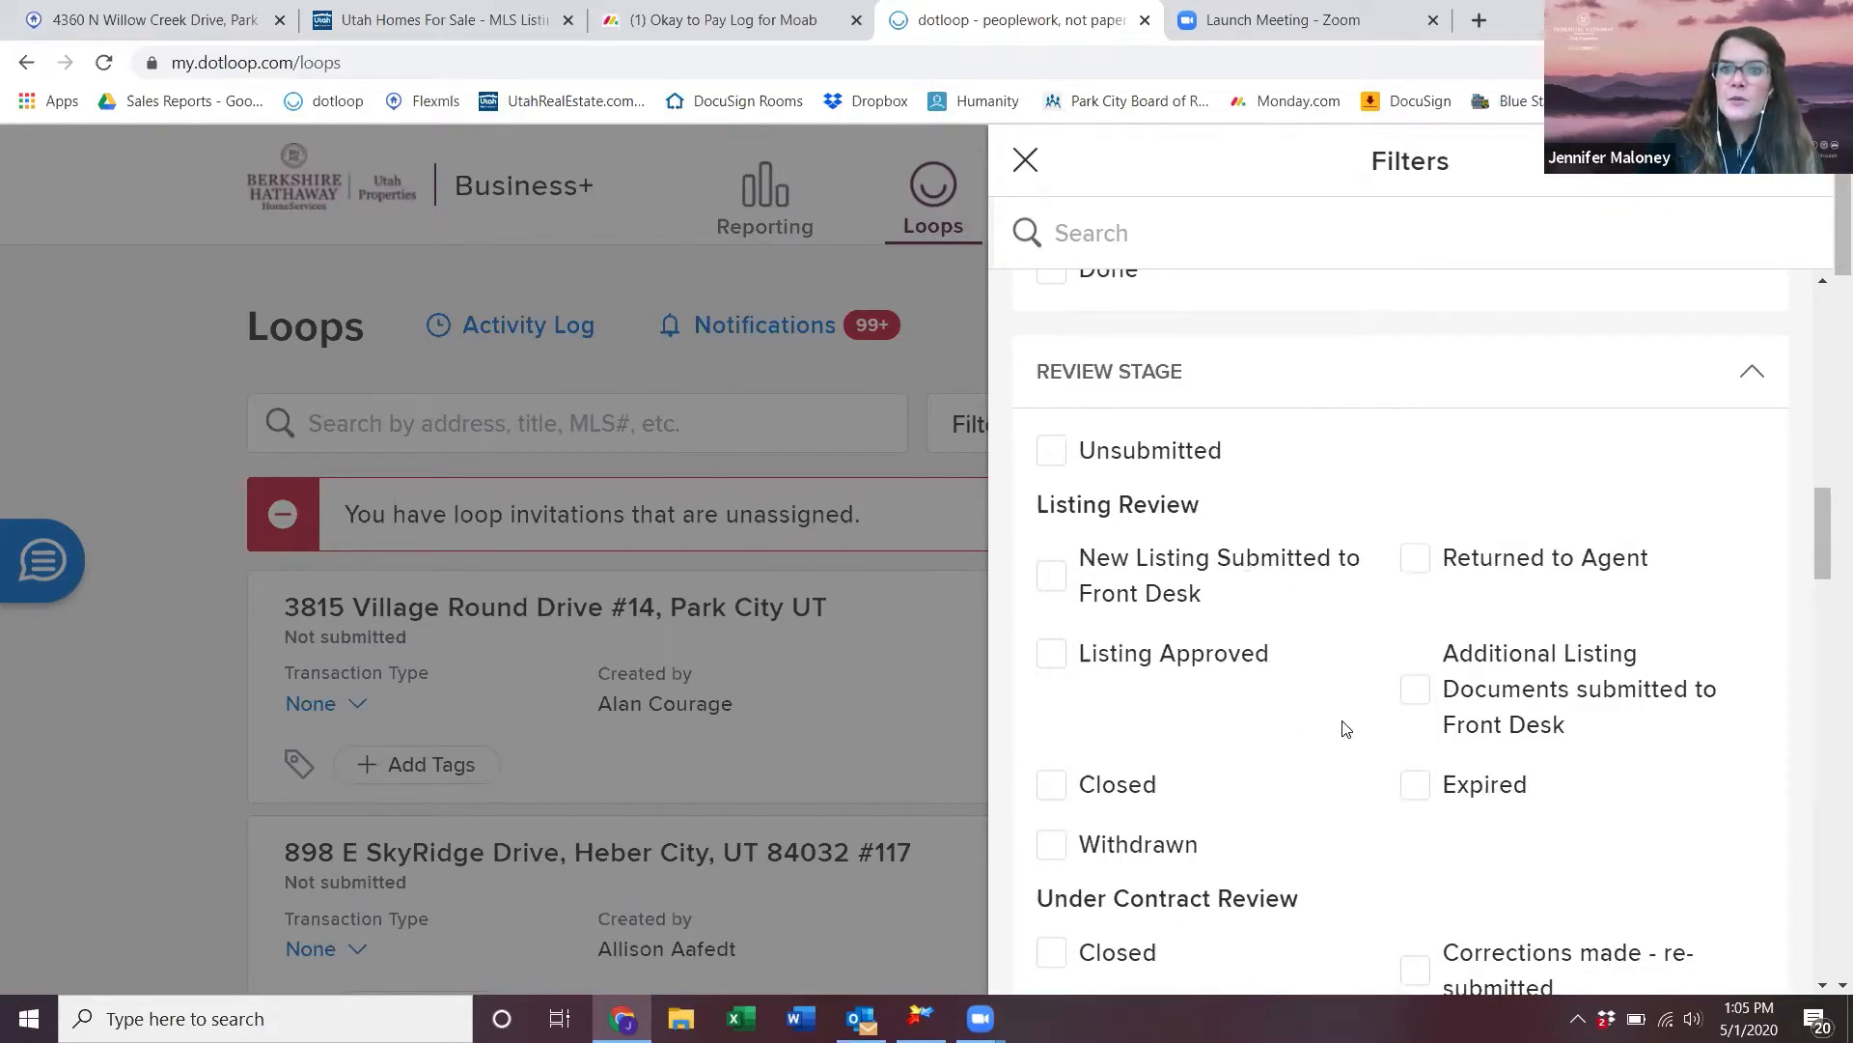
scroll(1347, 806, "up", 4)
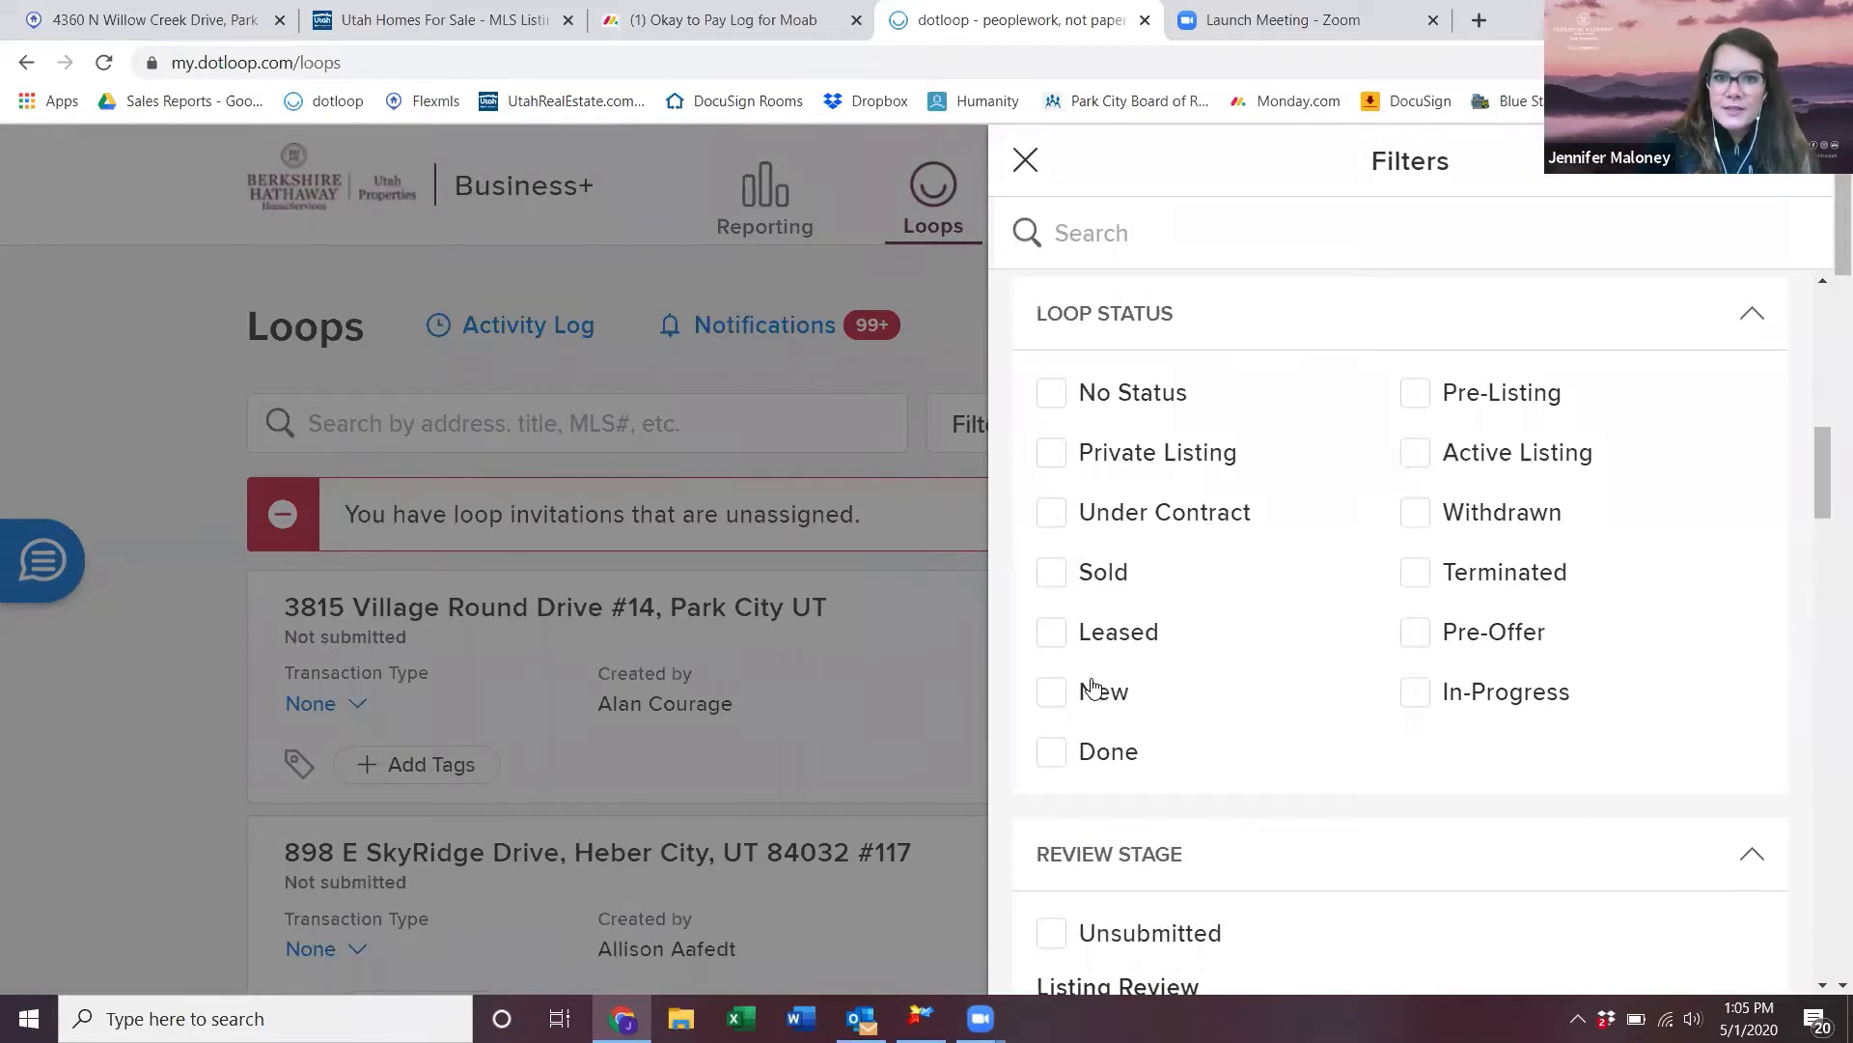
left_click(1417, 454)
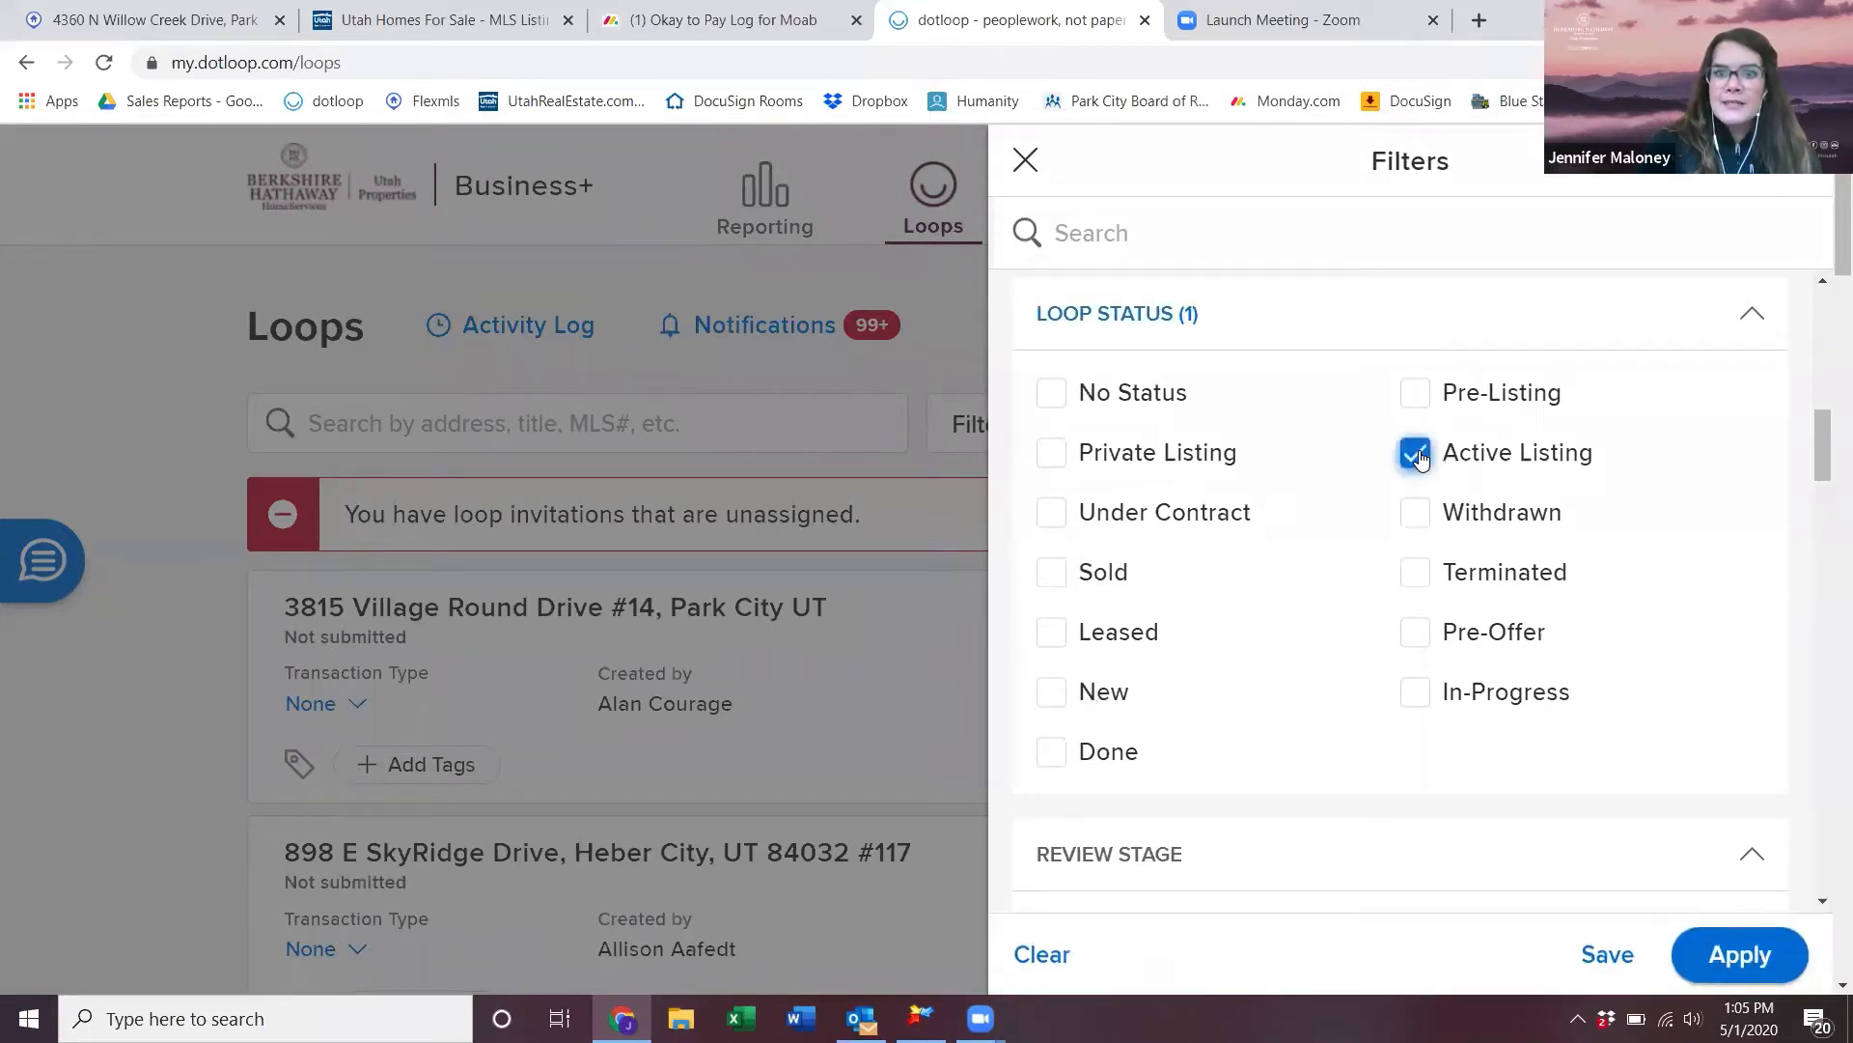
left_click(1051, 514)
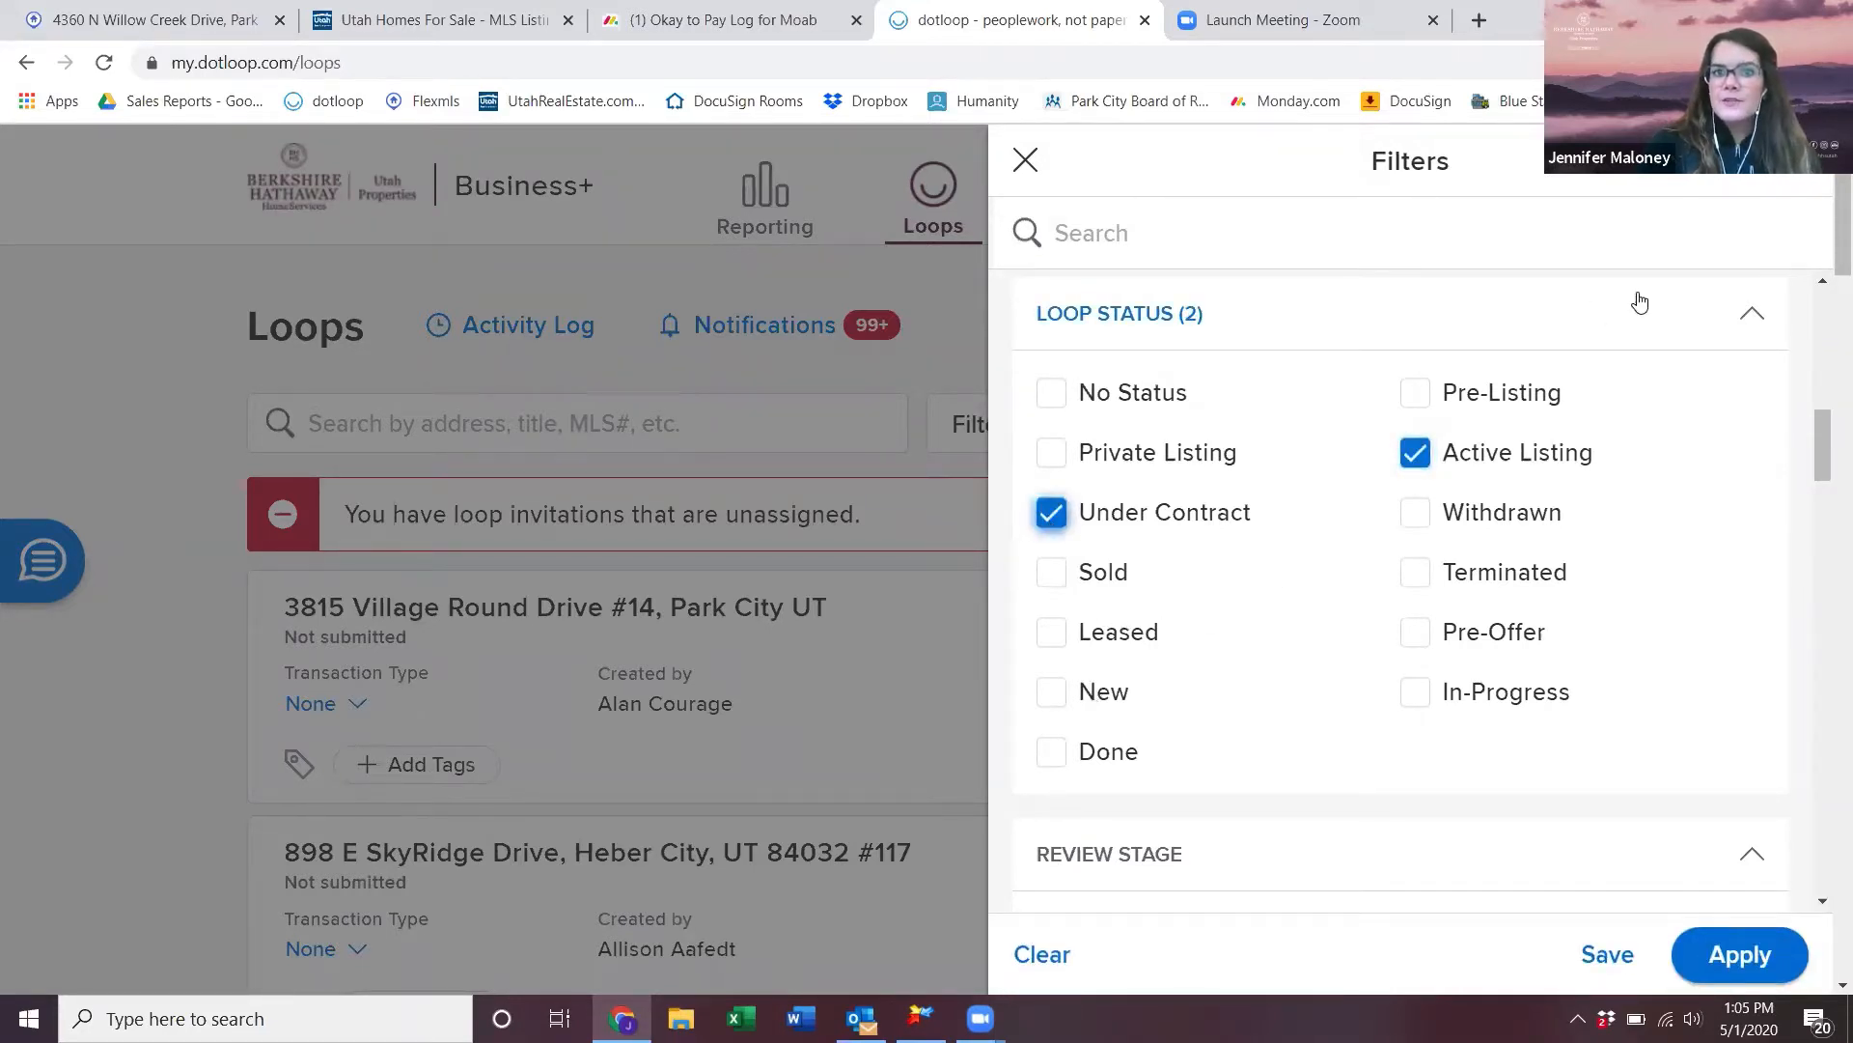
scroll(1325, 605, "down", 3)
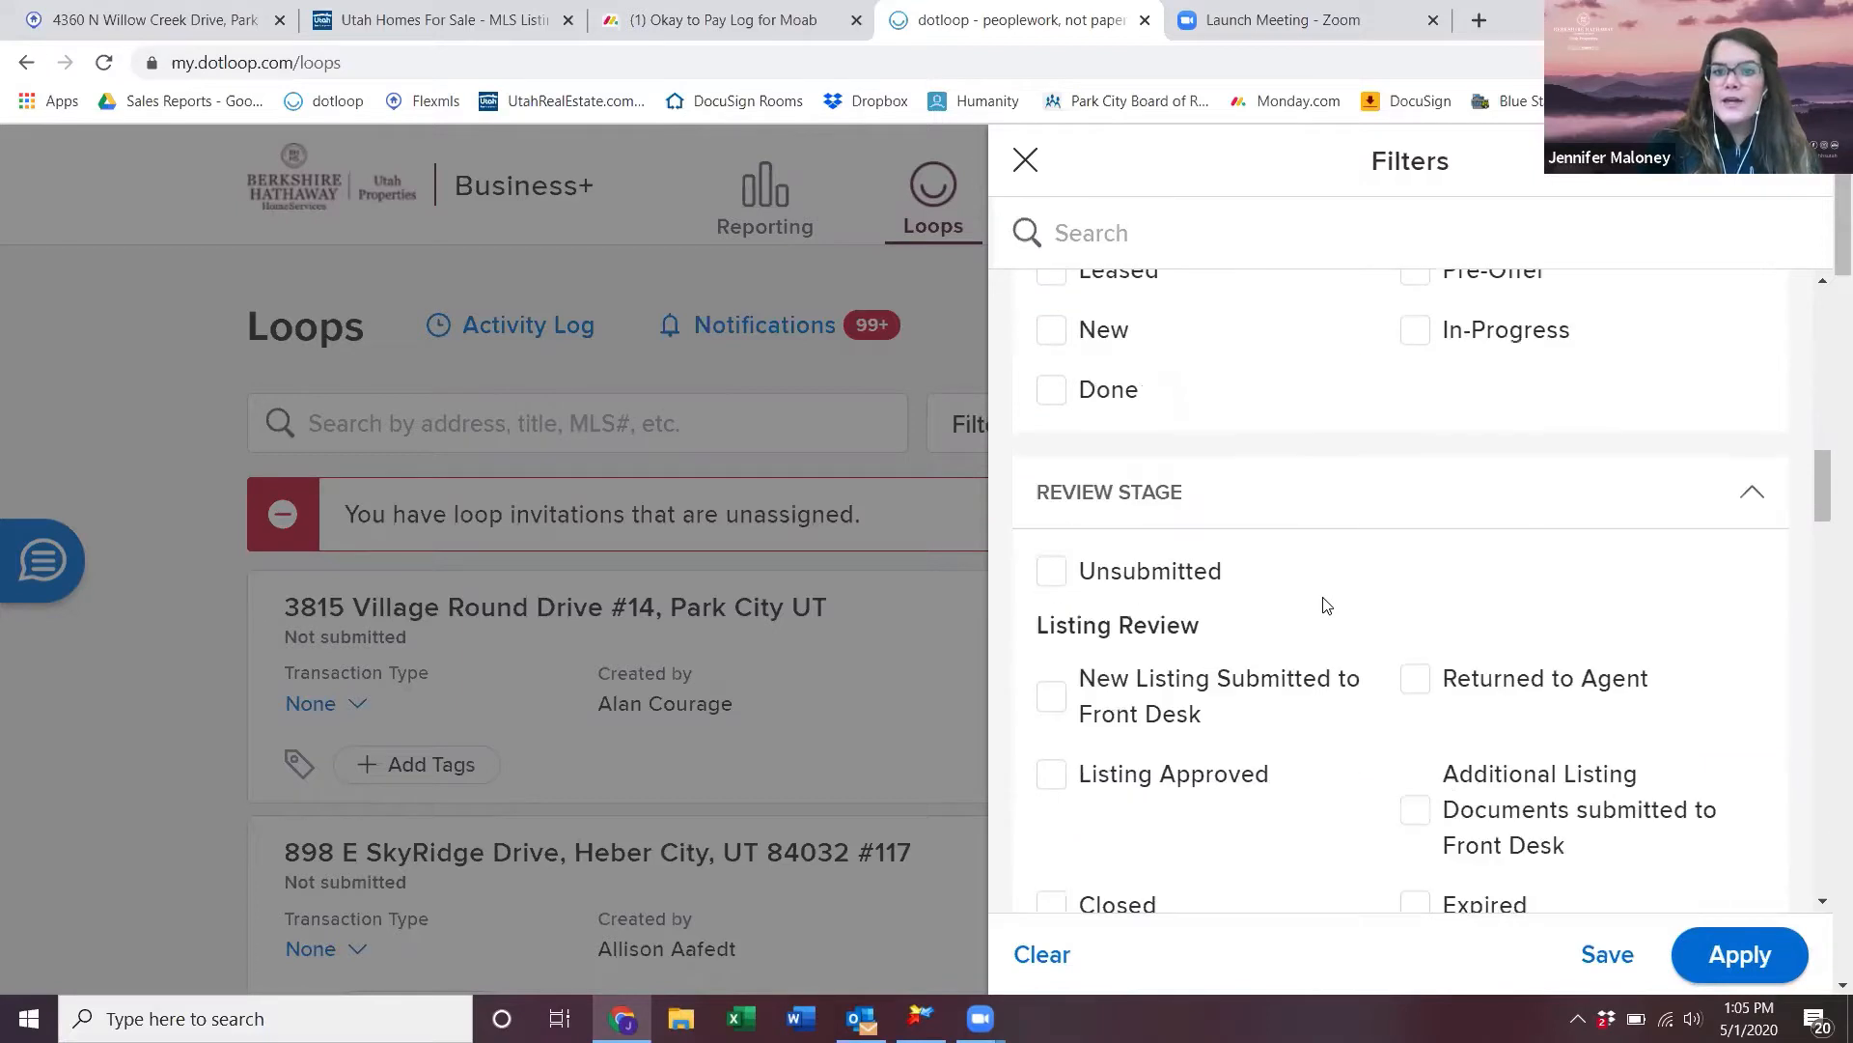
- Save the Active Listing and Under Contract choices as a personally named custom filter and apply it
left_click(1631, 964)
left_click(850, 369)
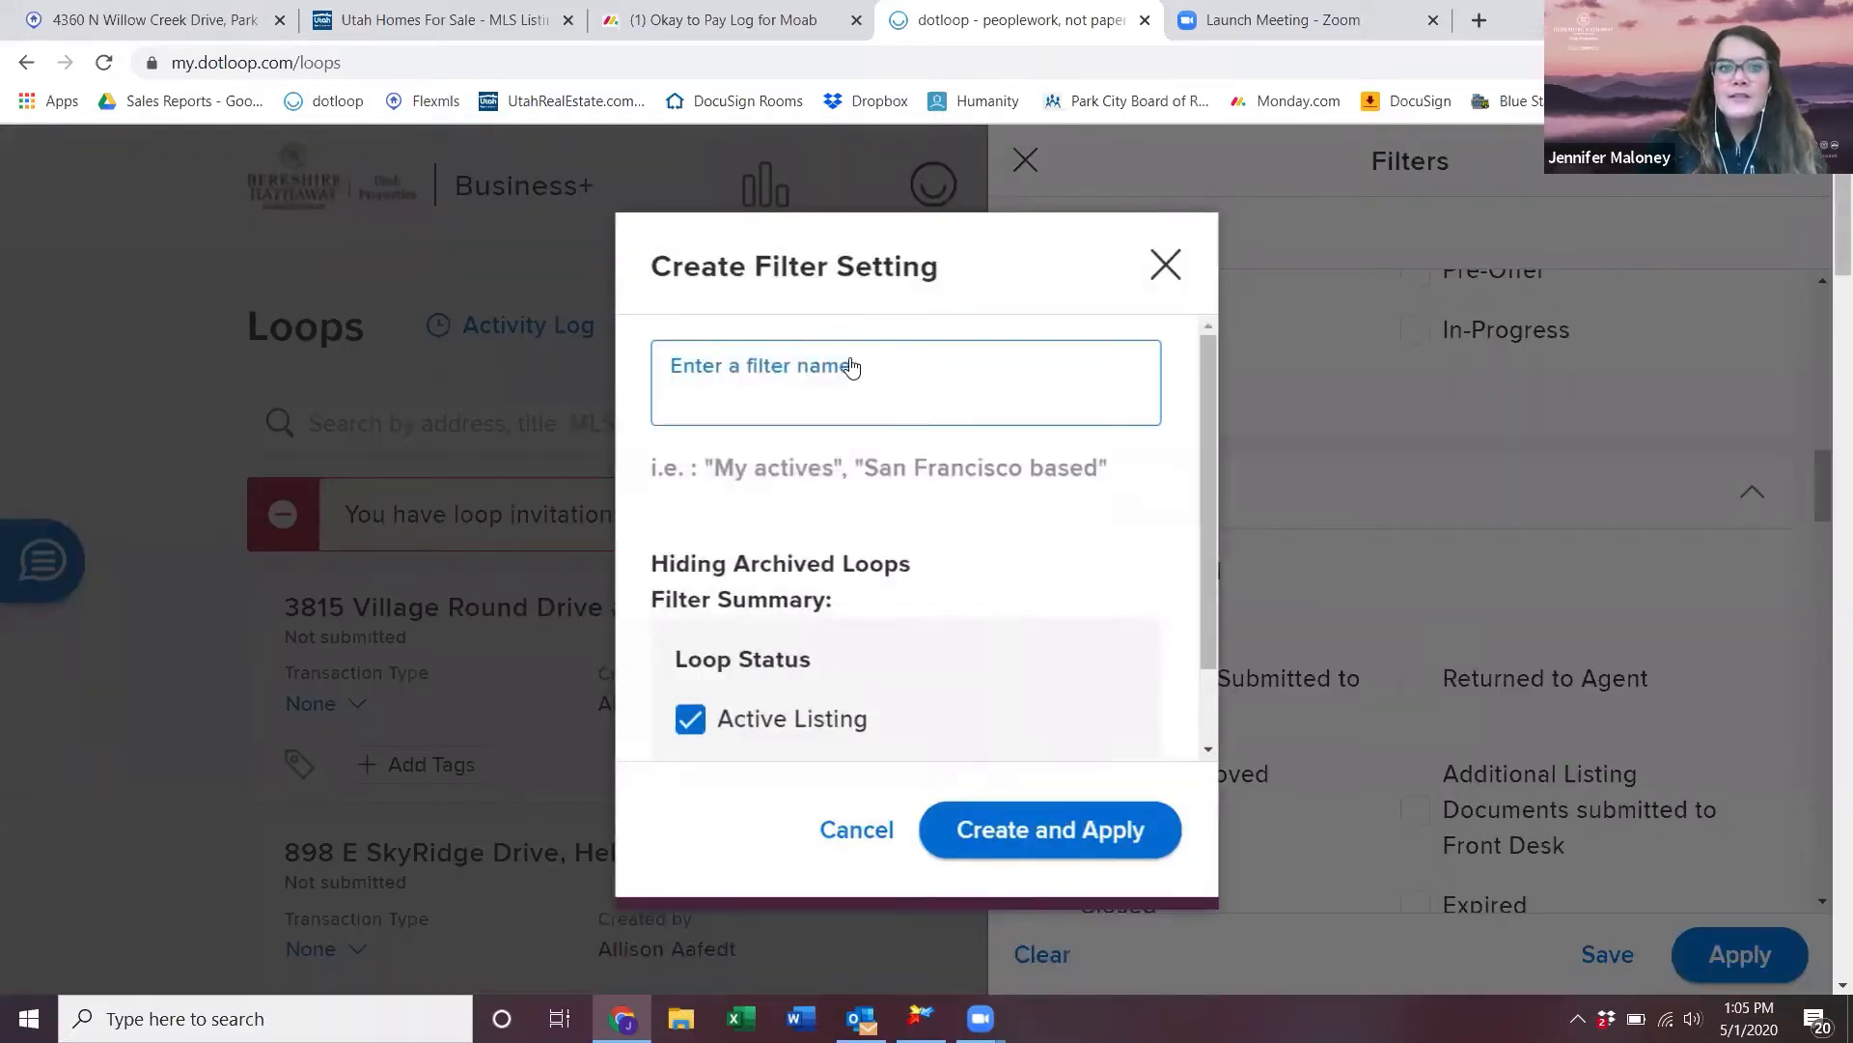
type("K")
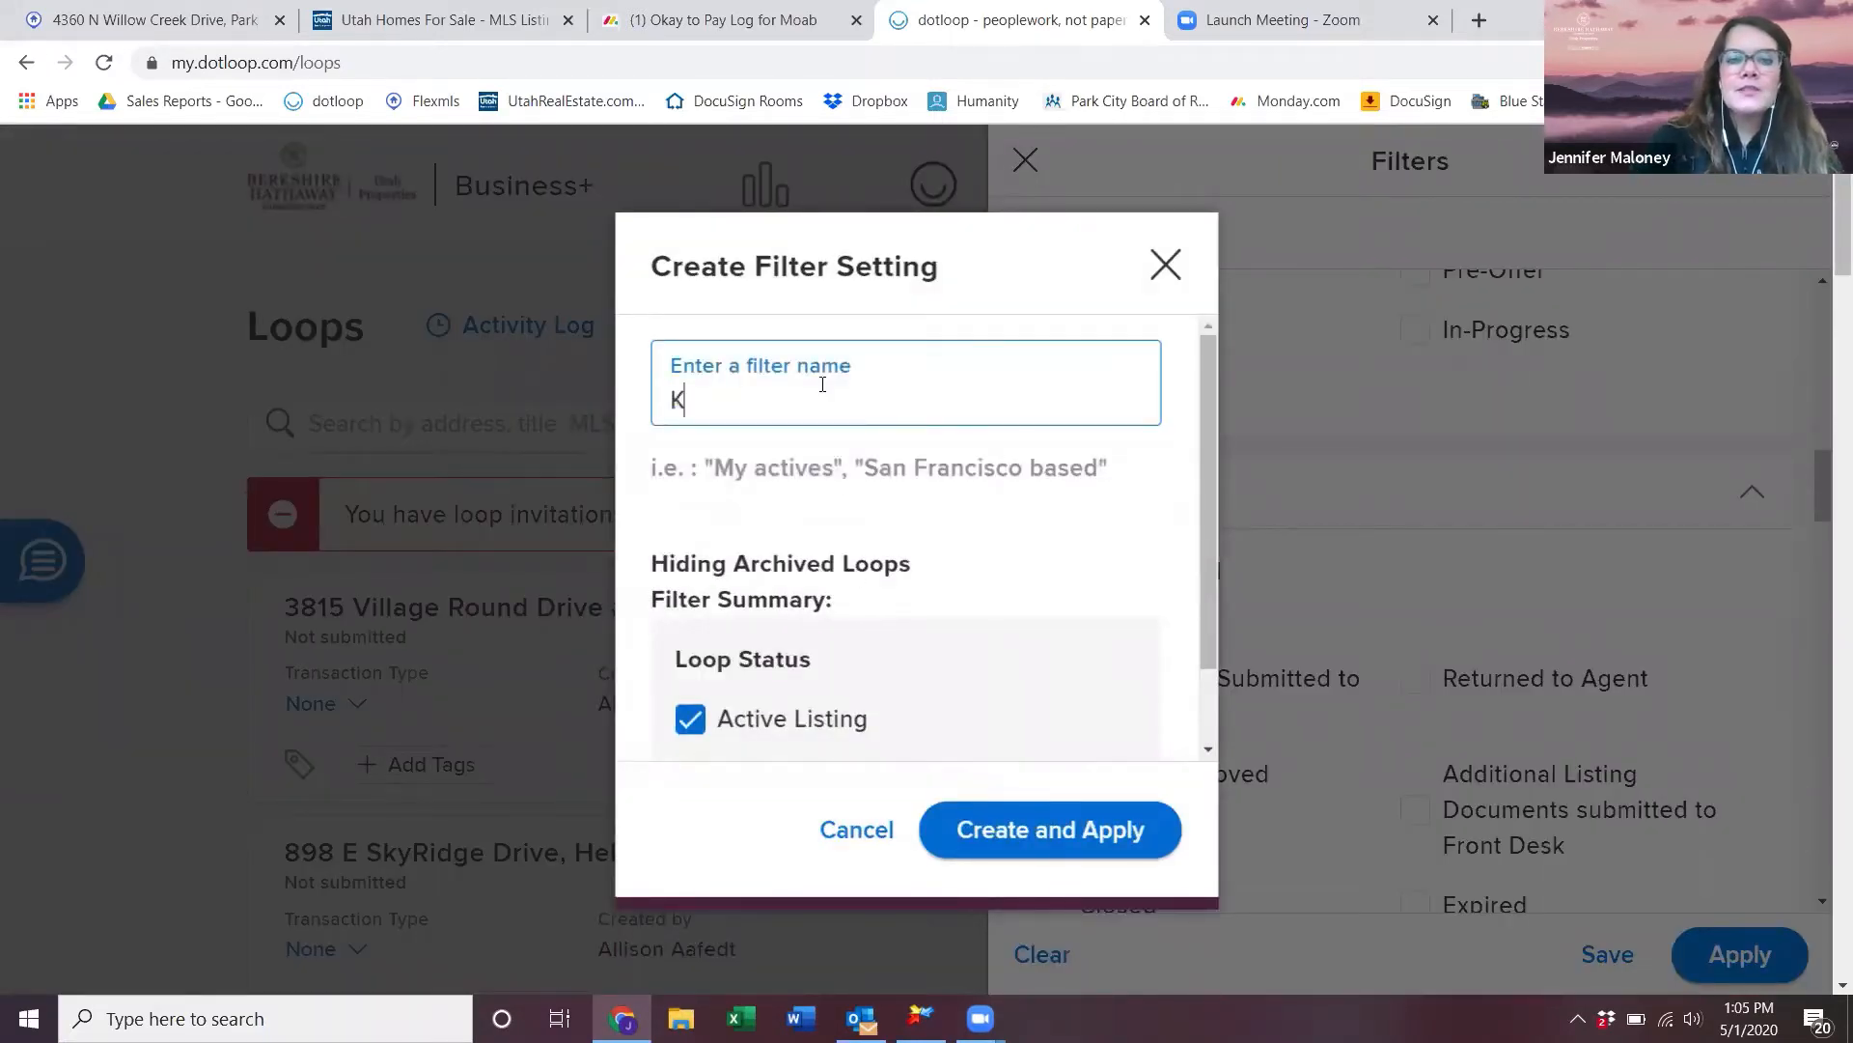
type("evin's filters")
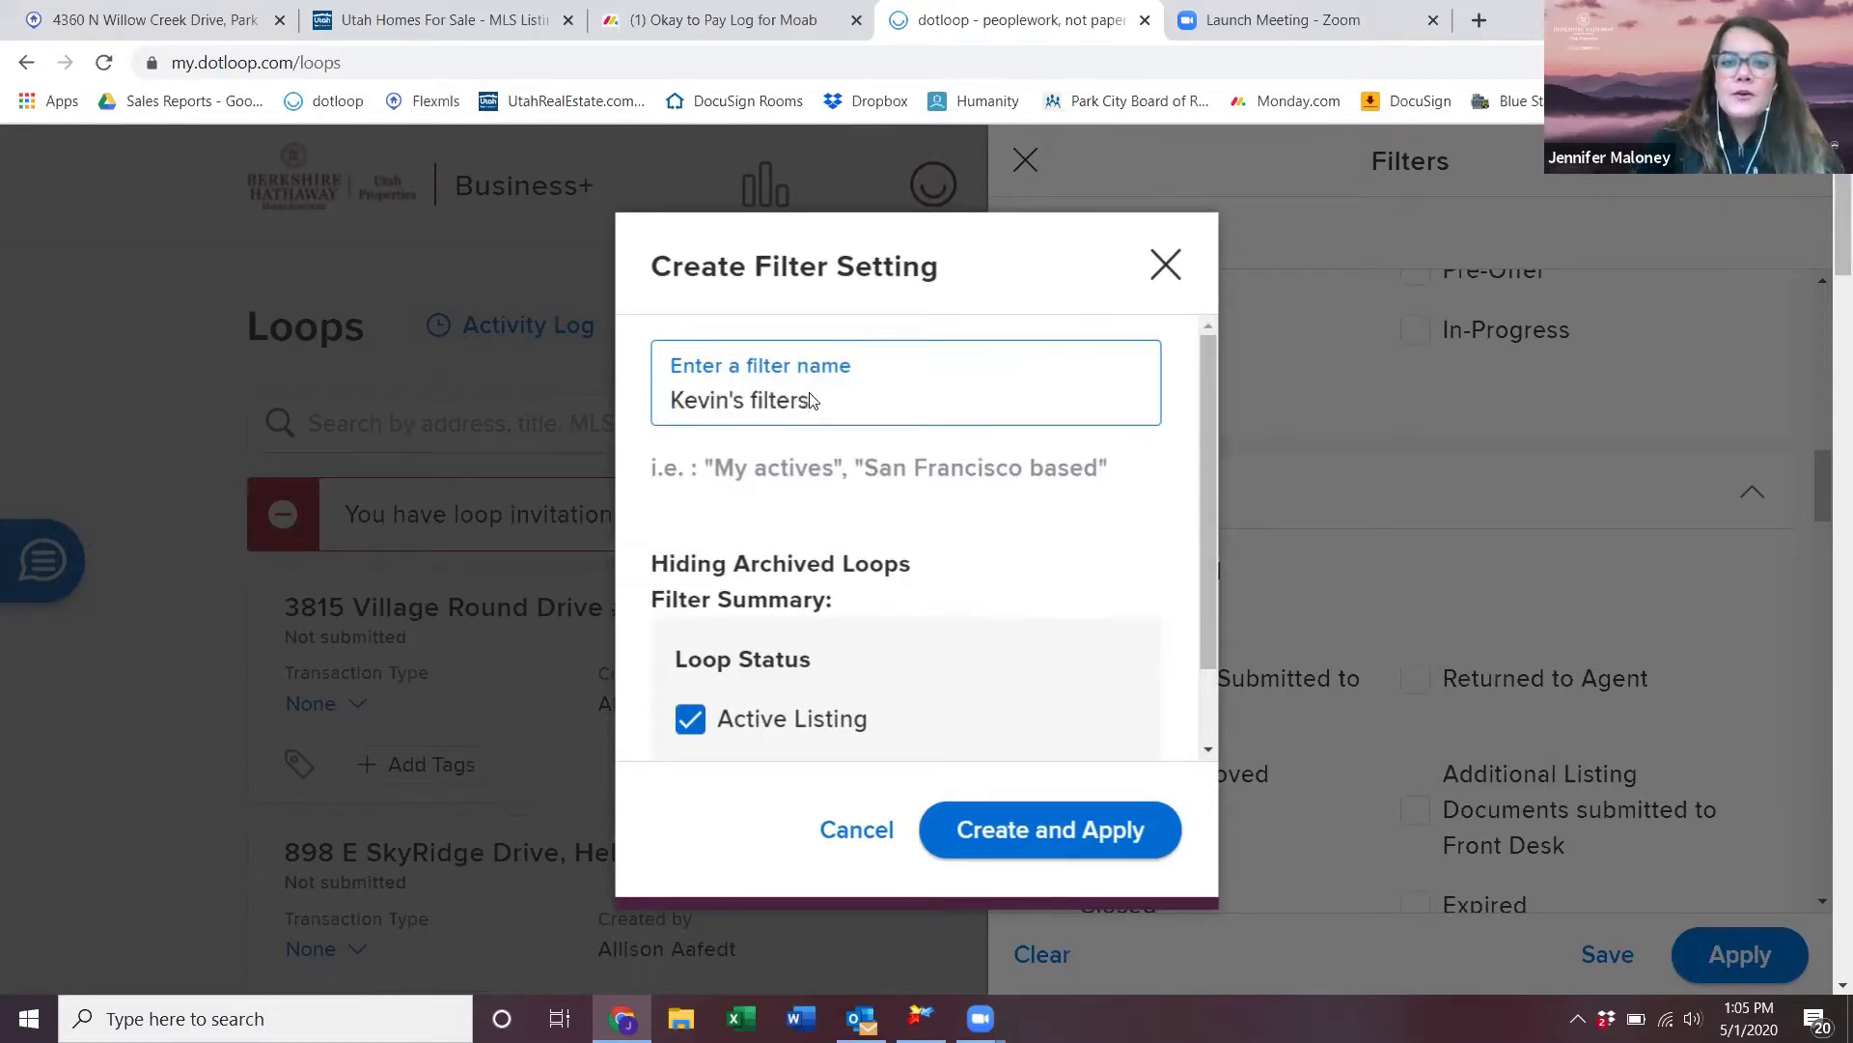
left_click(1139, 838)
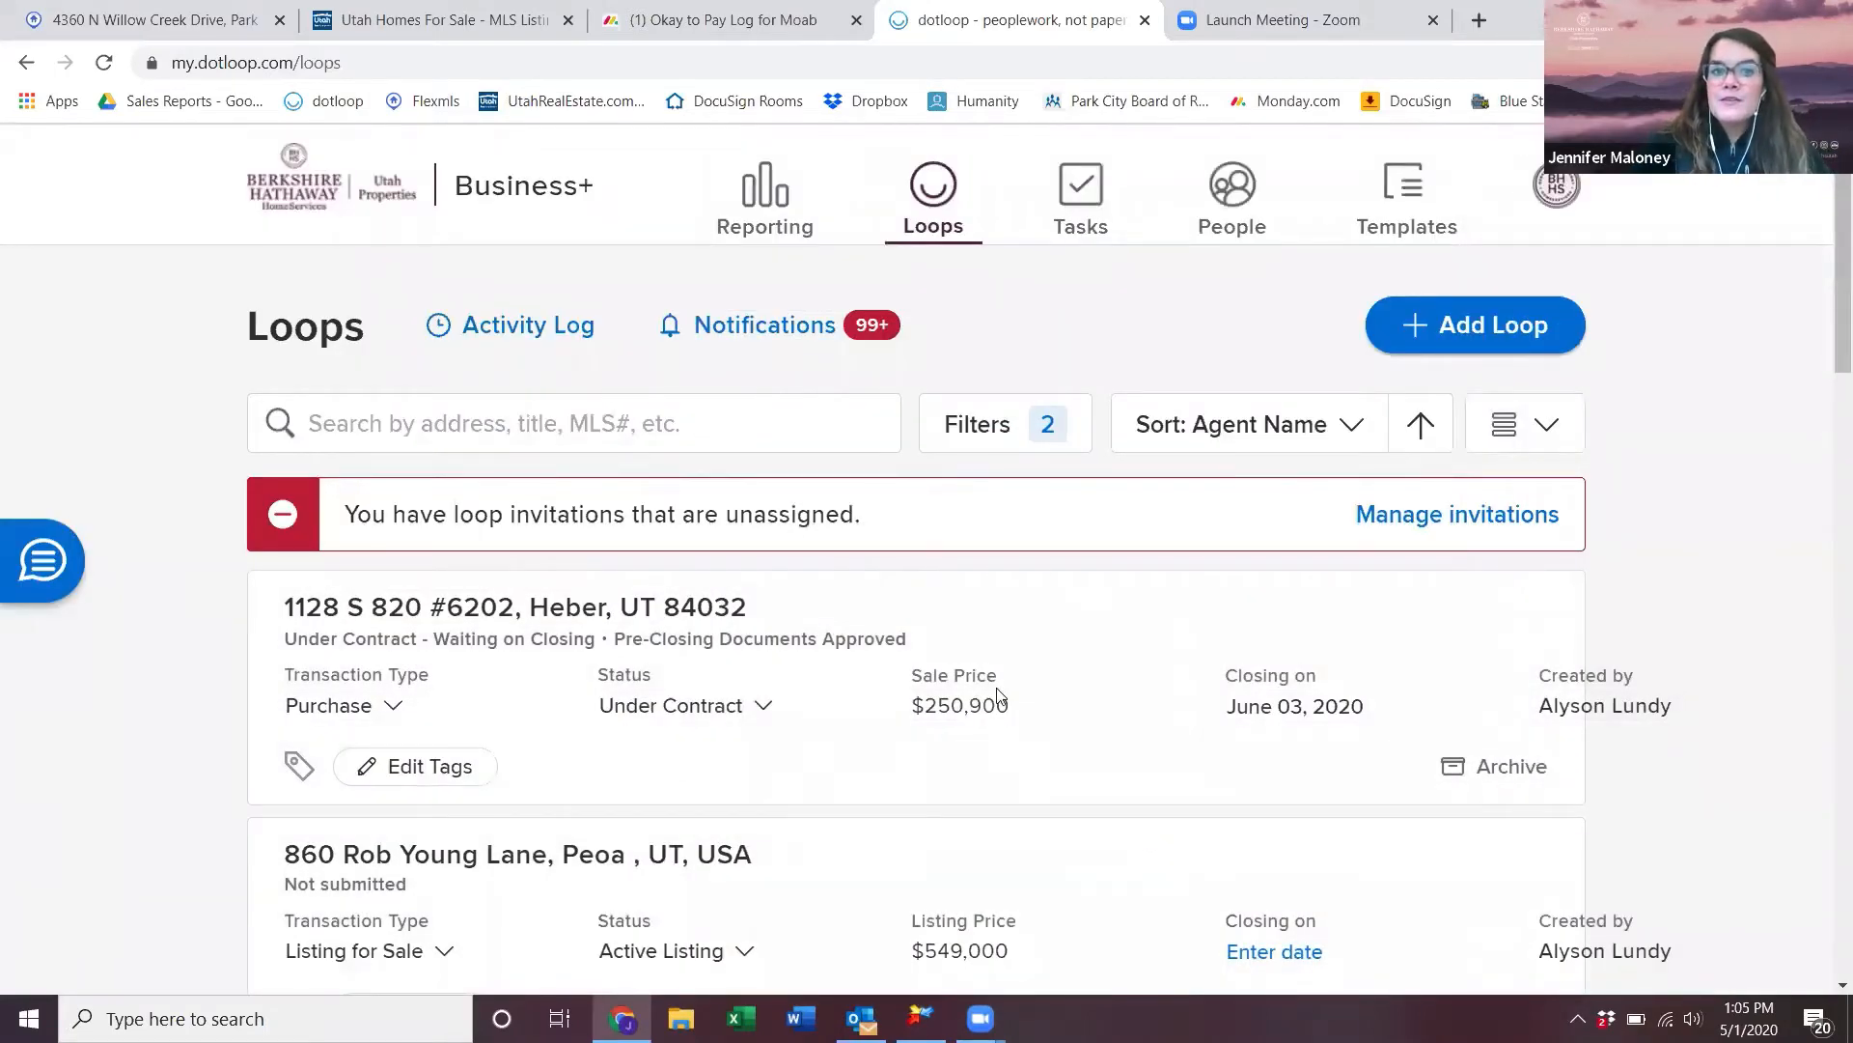
scroll(999, 695, "down", 6)
scroll(999, 695, "up", 6)
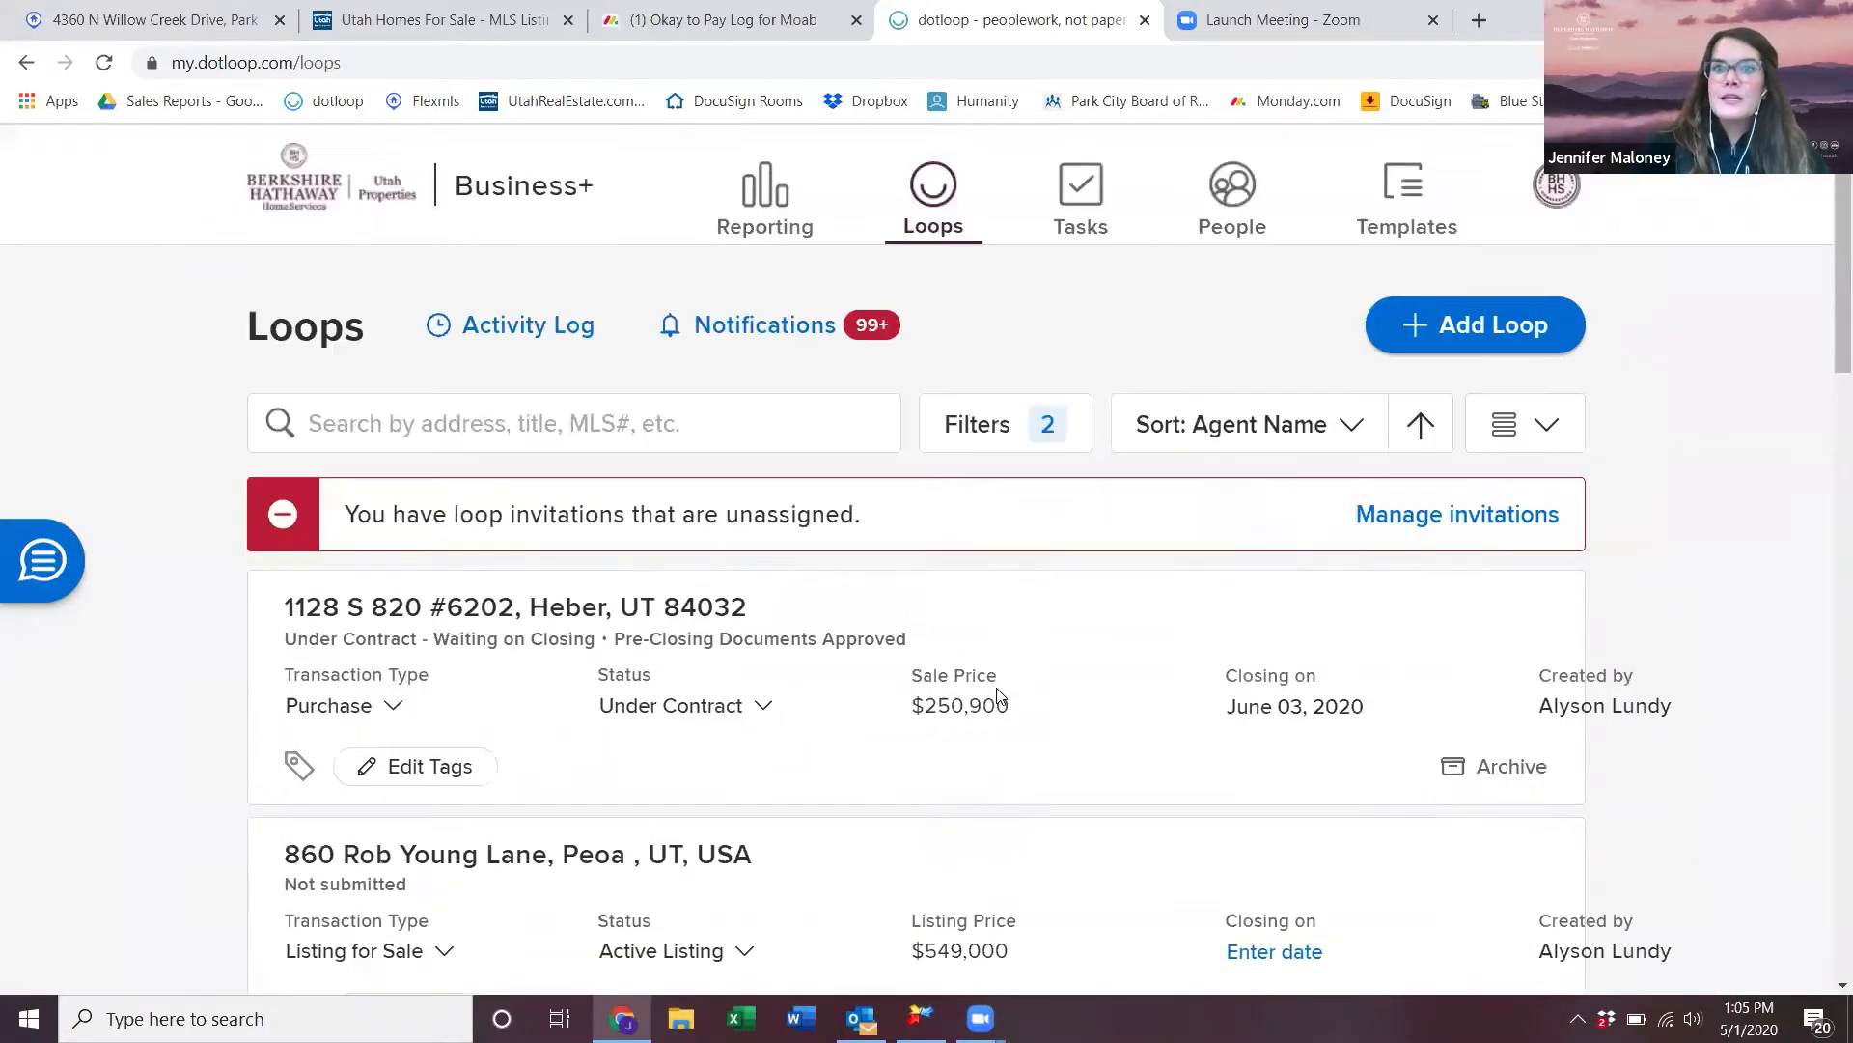
left_click(1021, 432)
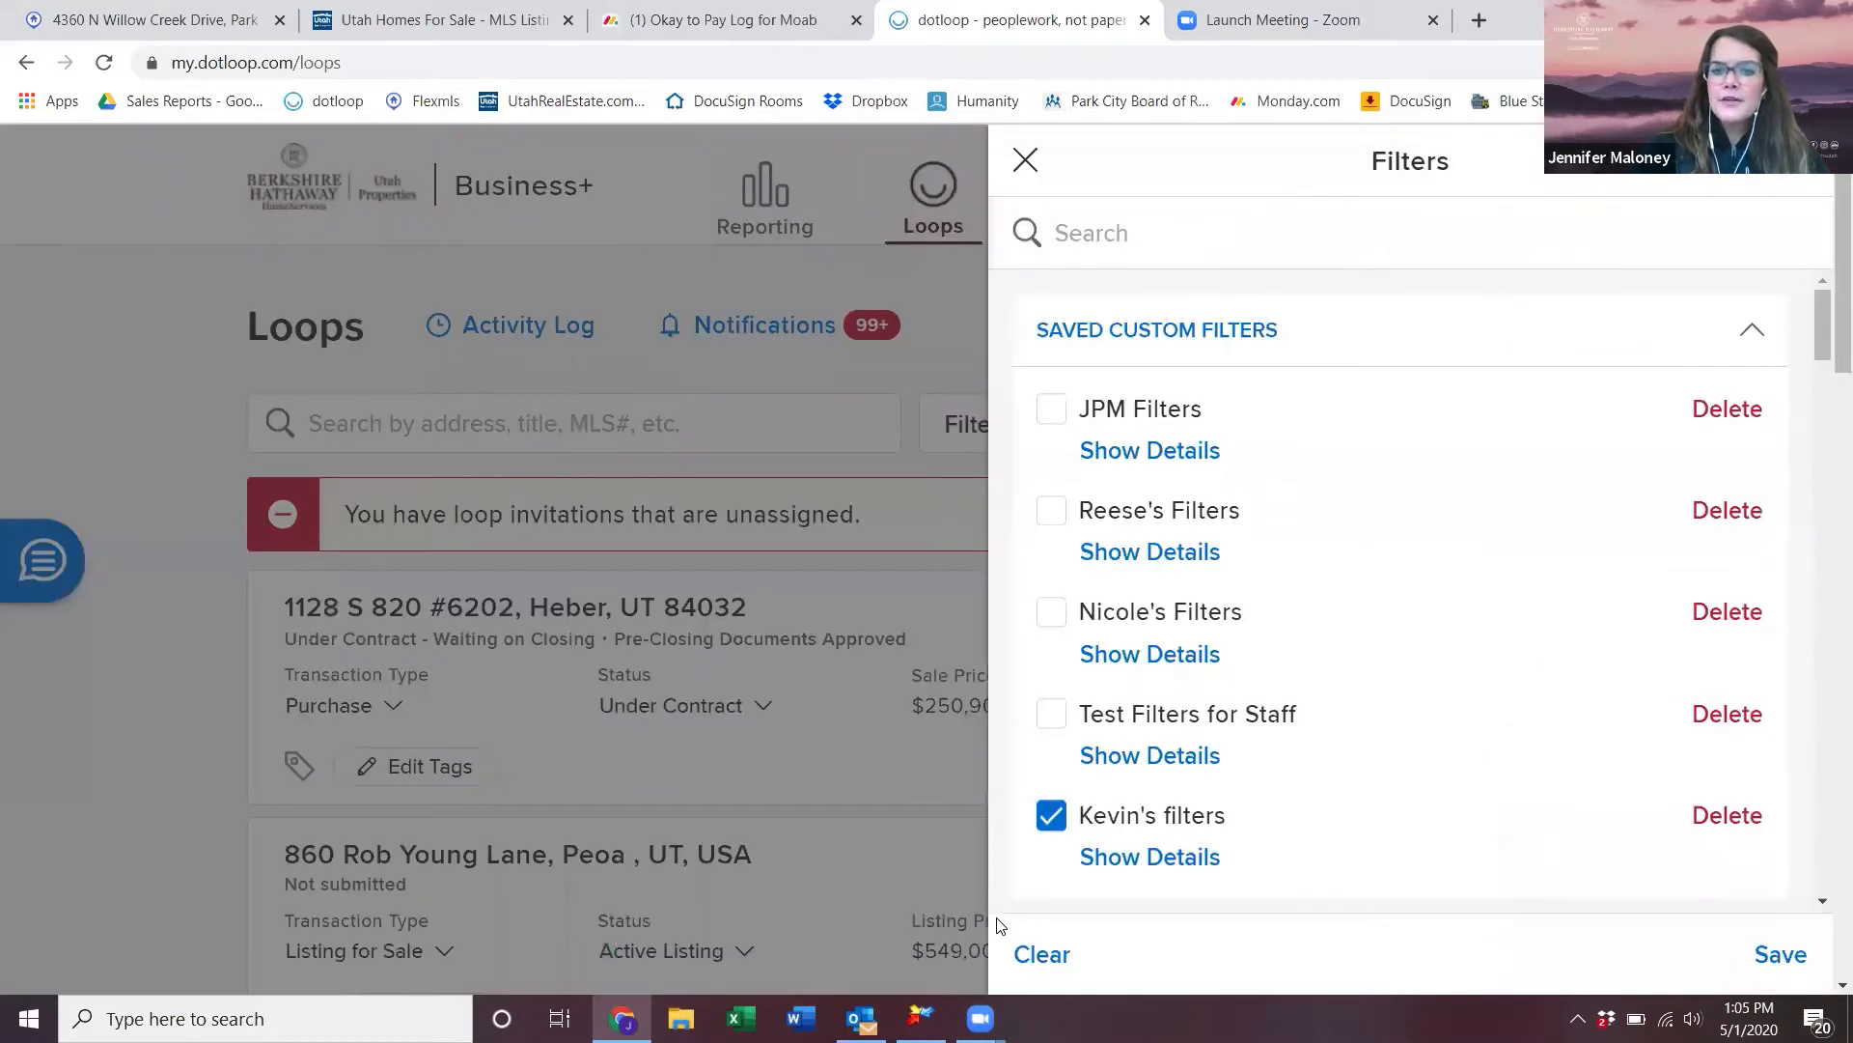
- Clear all filters so the Loops list shows Filters (off)
left_click(1055, 954)
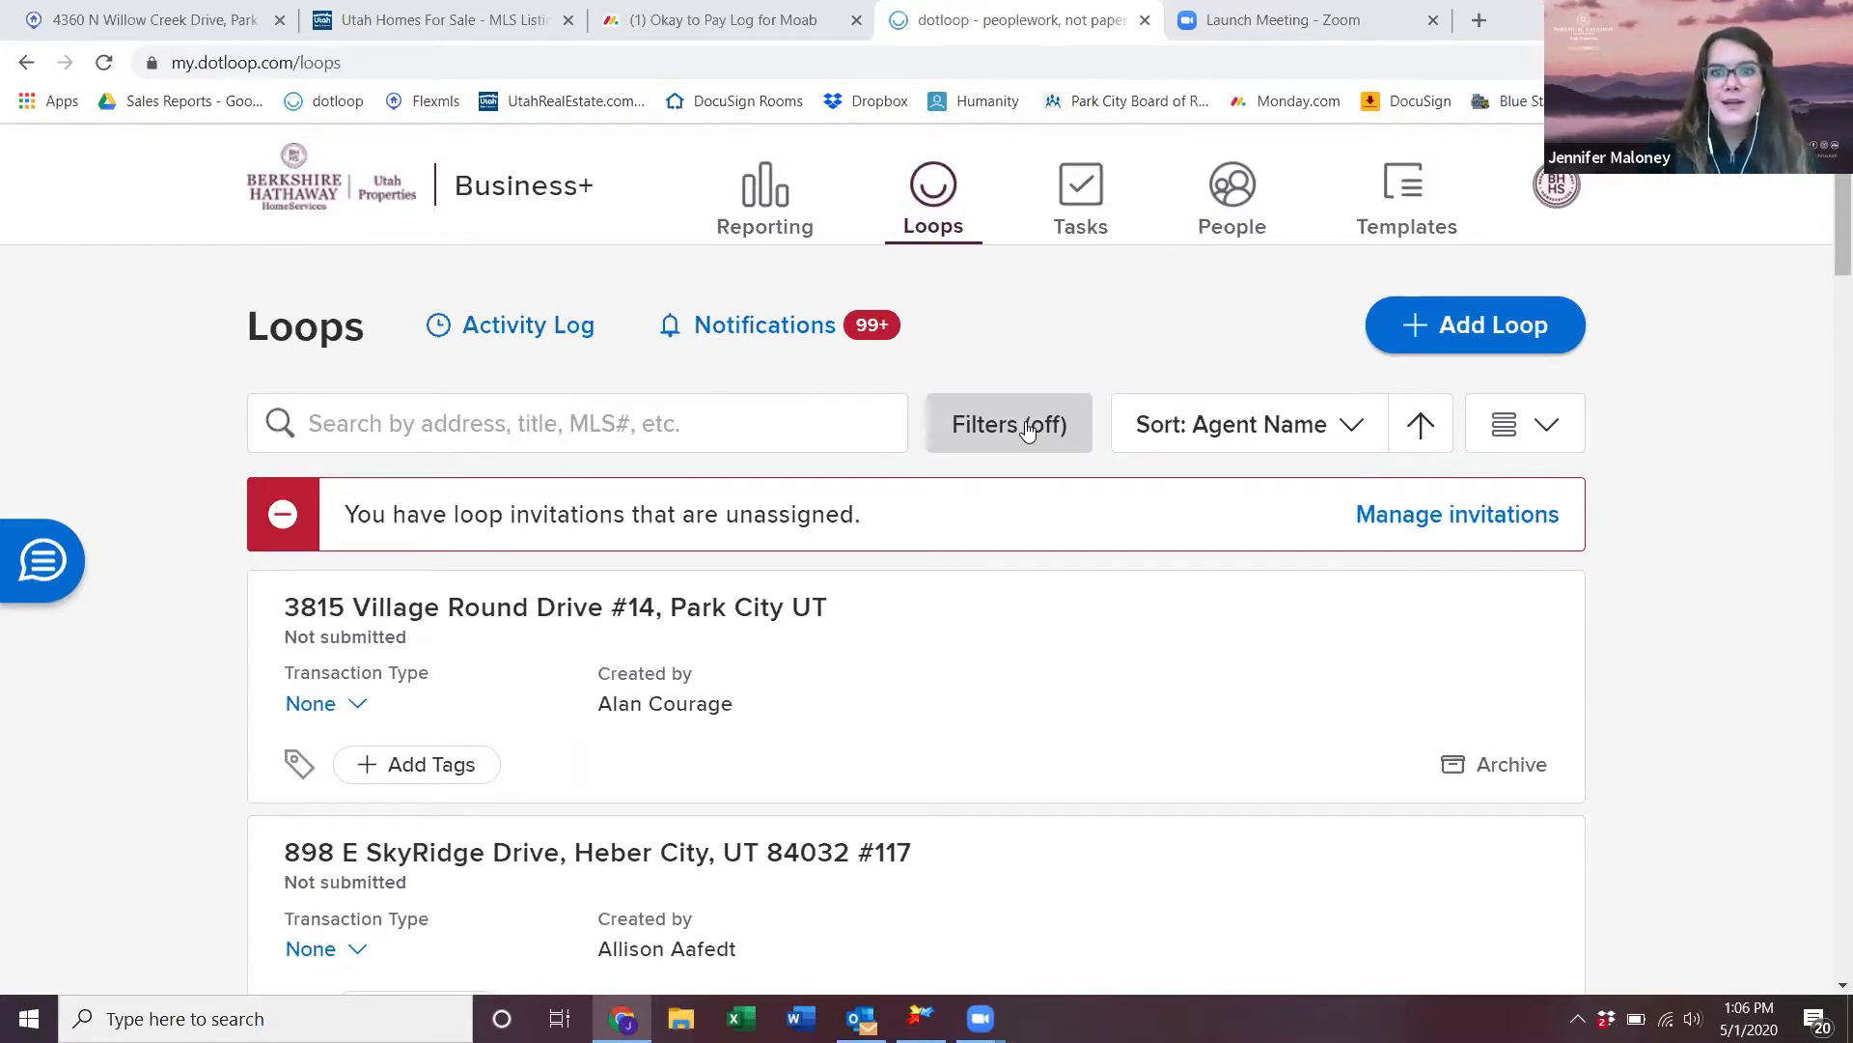
- Show the Loop Tasks assigned to me, open the first task's loop, then return
left_click(1072, 183)
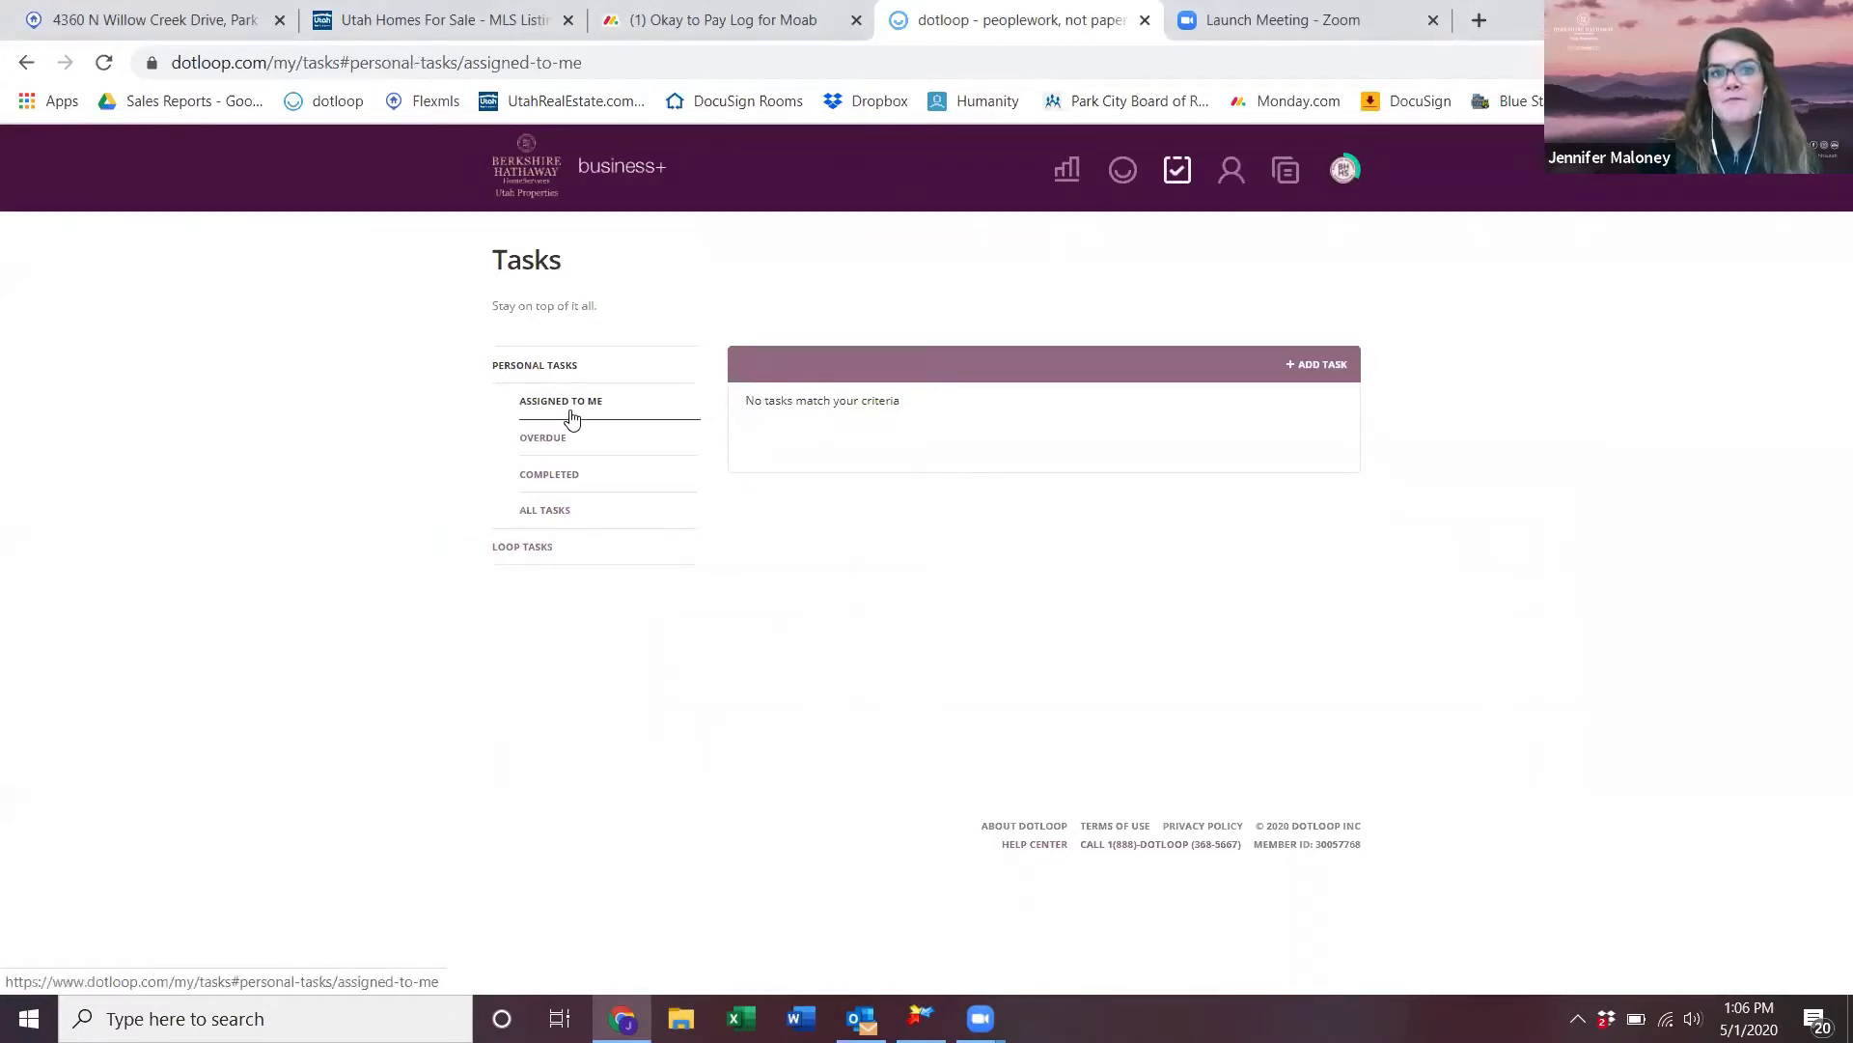
left_click(565, 512)
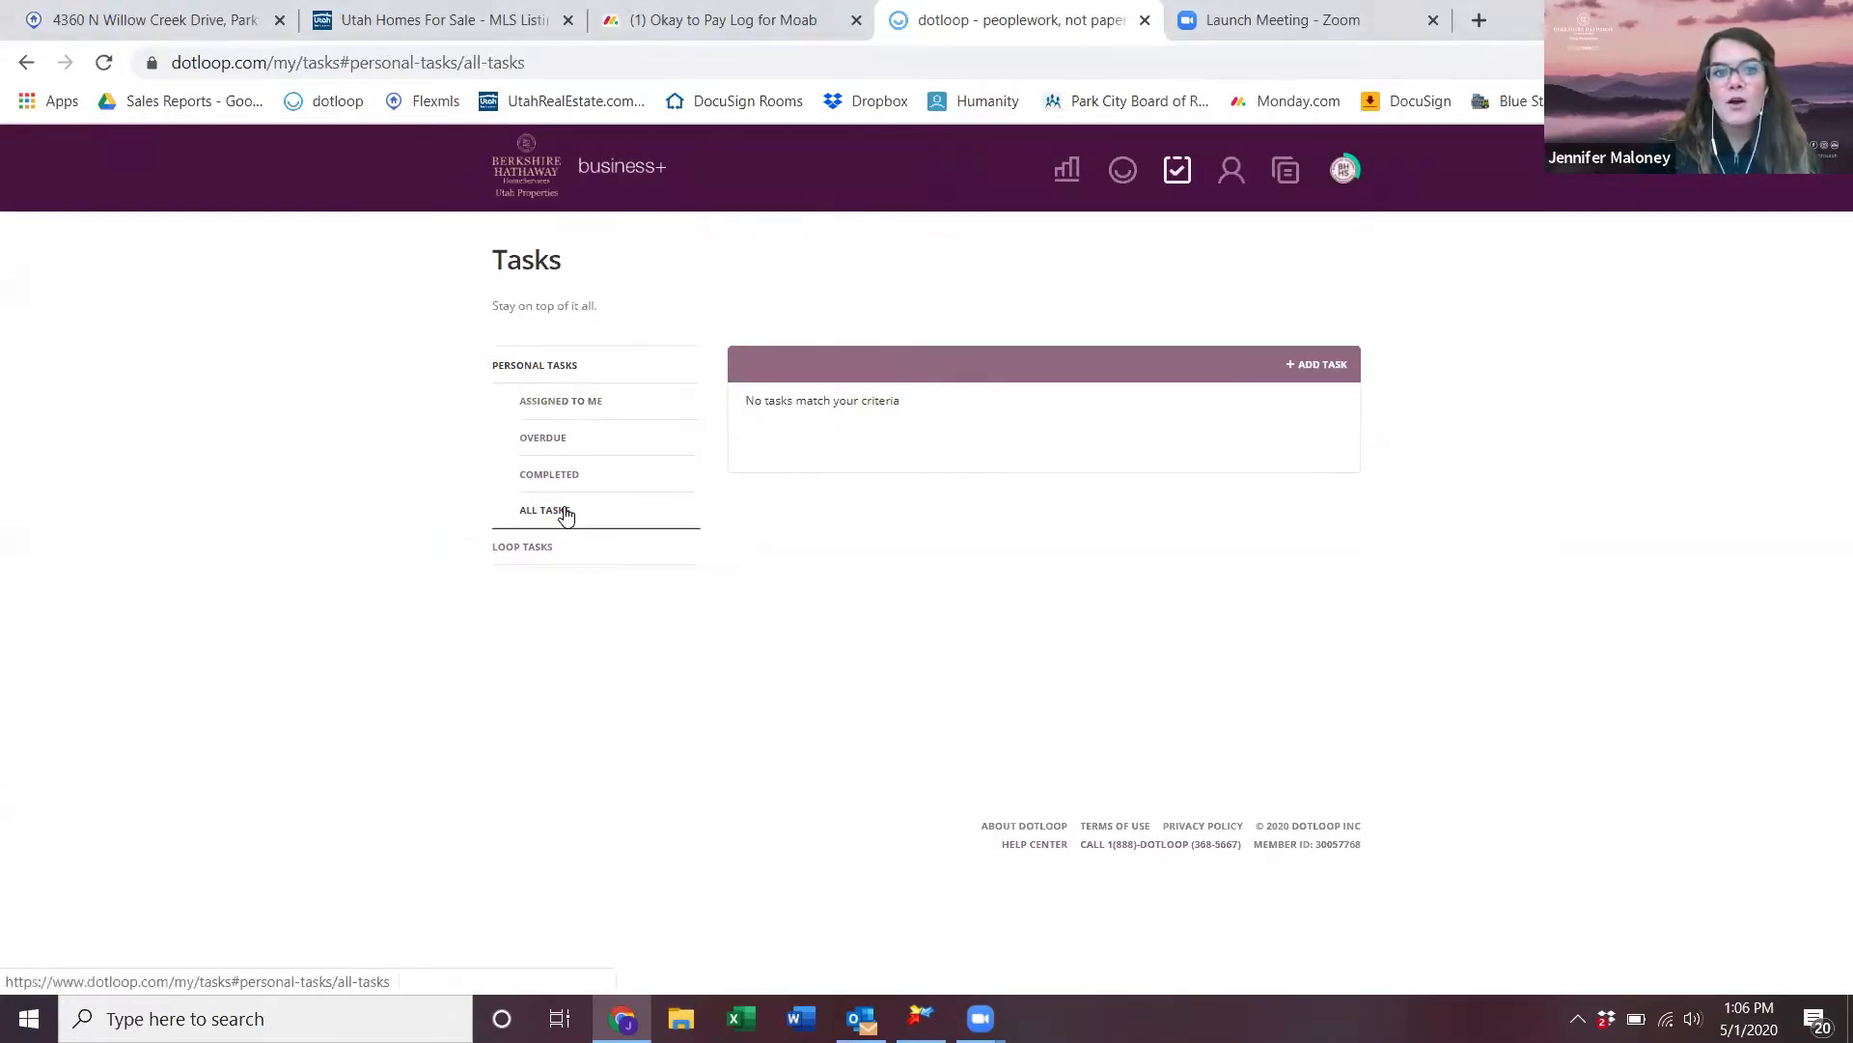
left_click(536, 547)
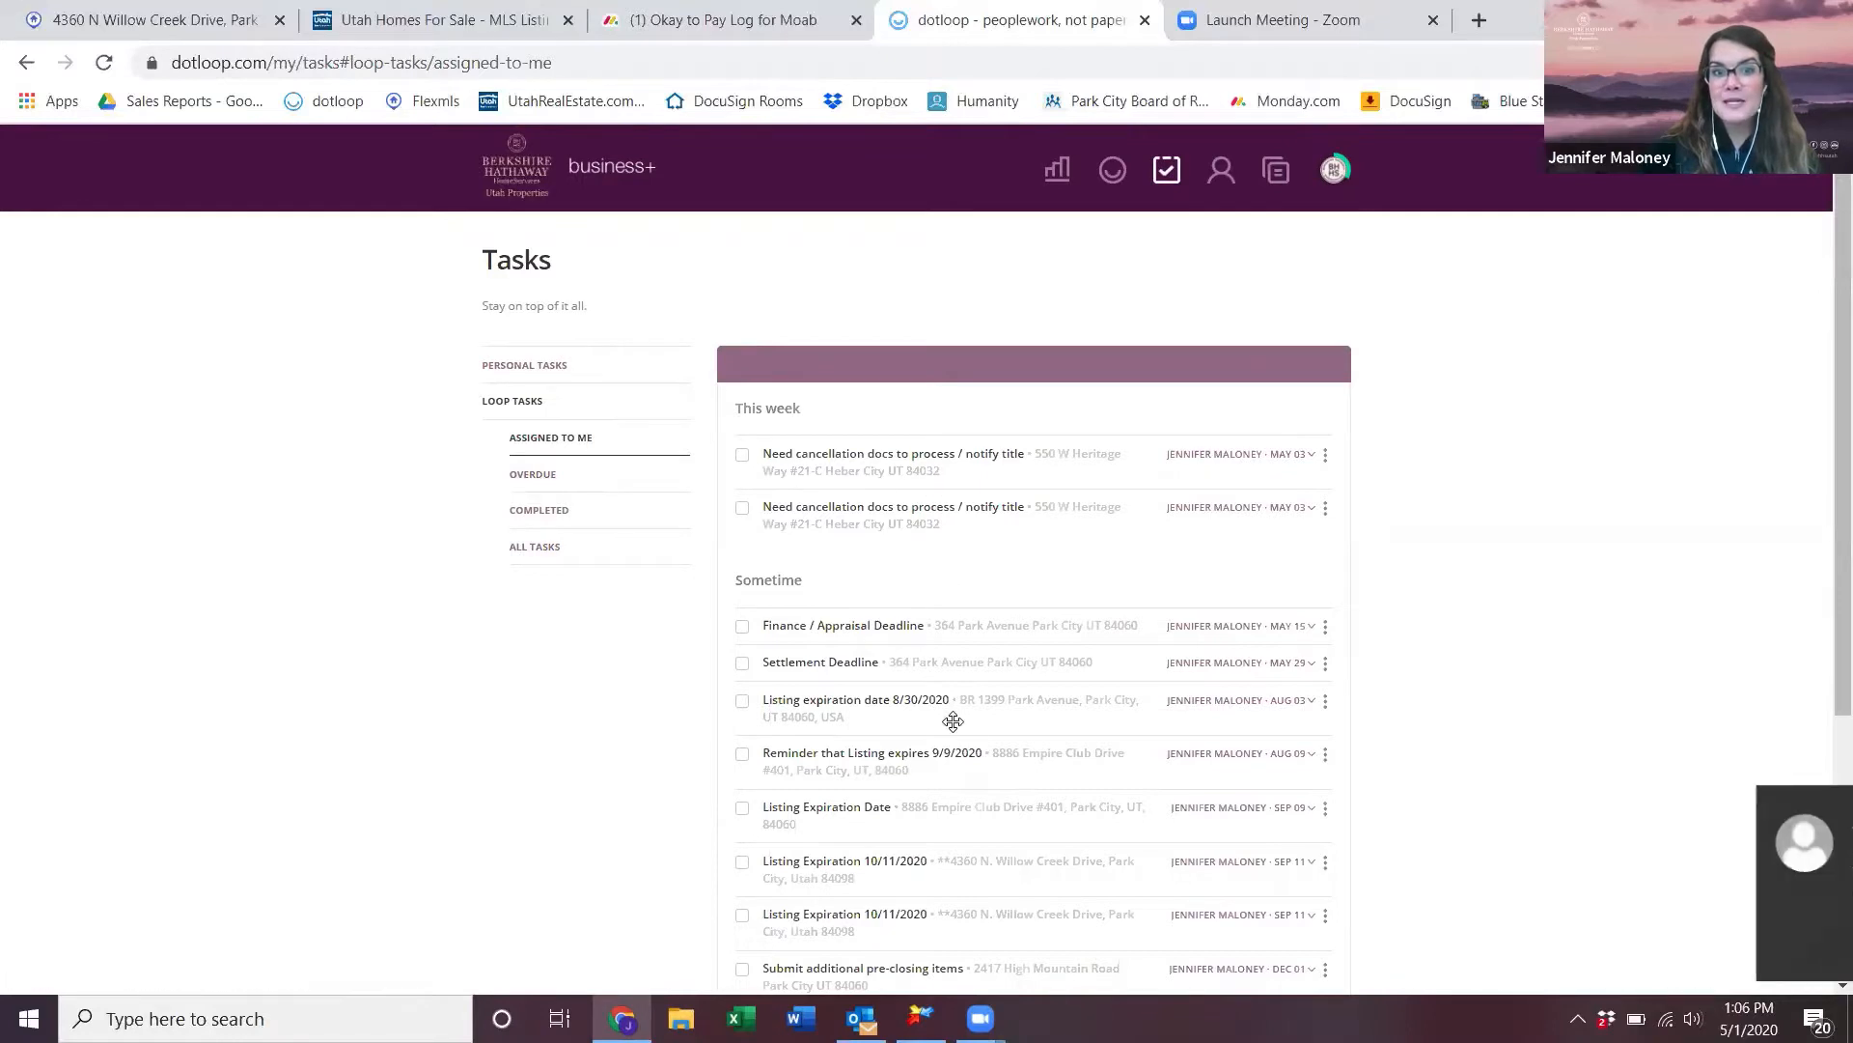
scroll(954, 716, "down", 4)
scroll(954, 712, "up", 3)
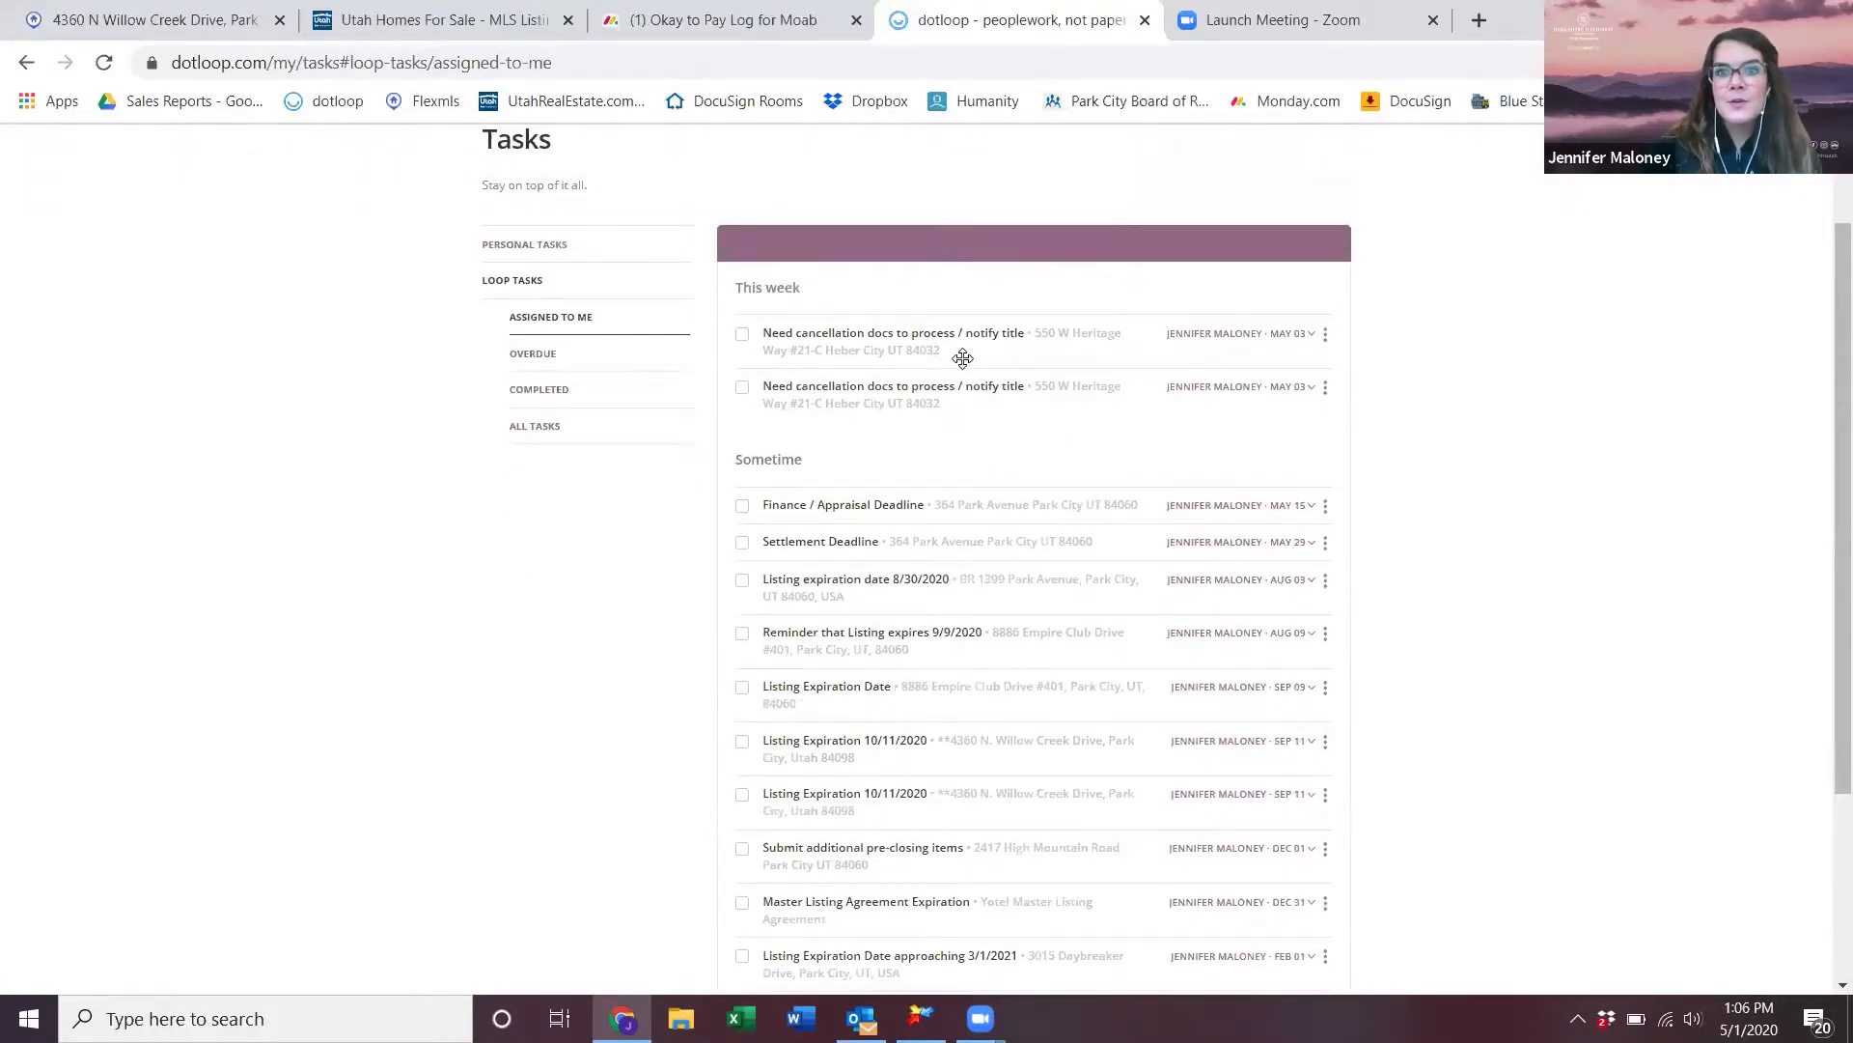
left_click(1105, 337)
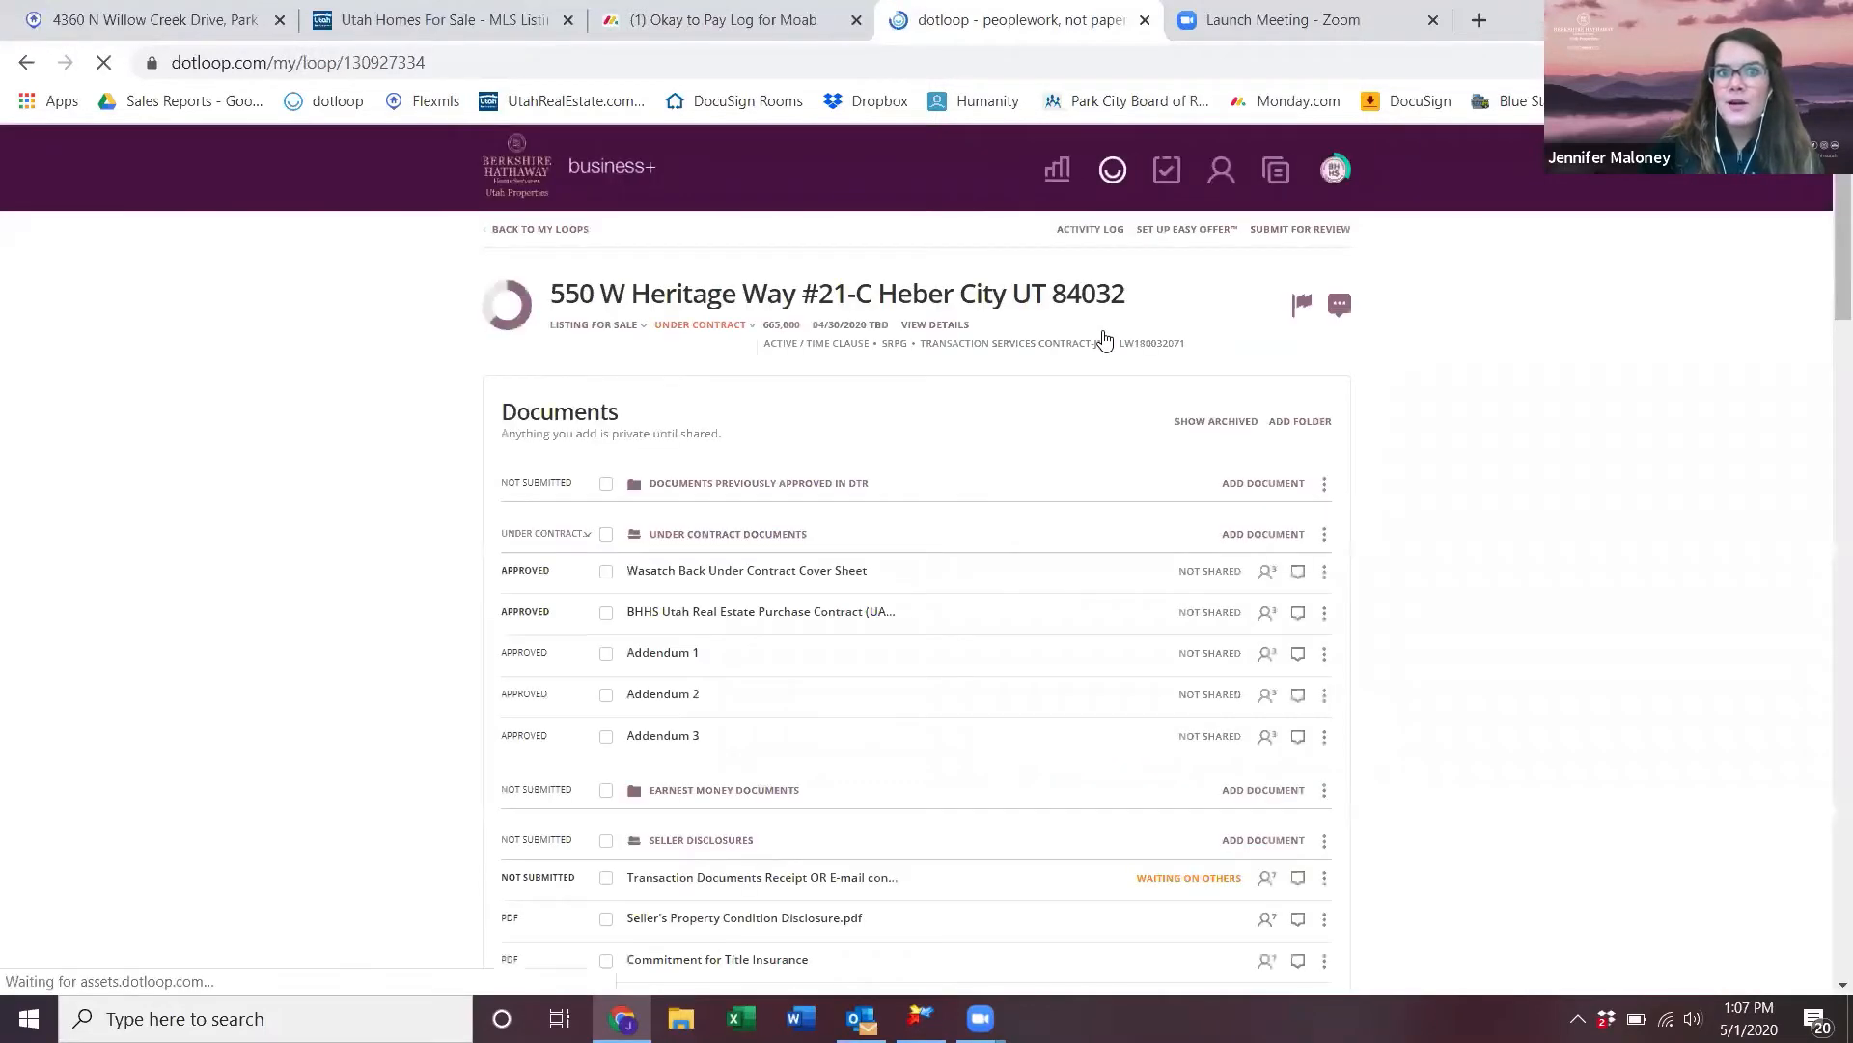
left_click(27, 63)
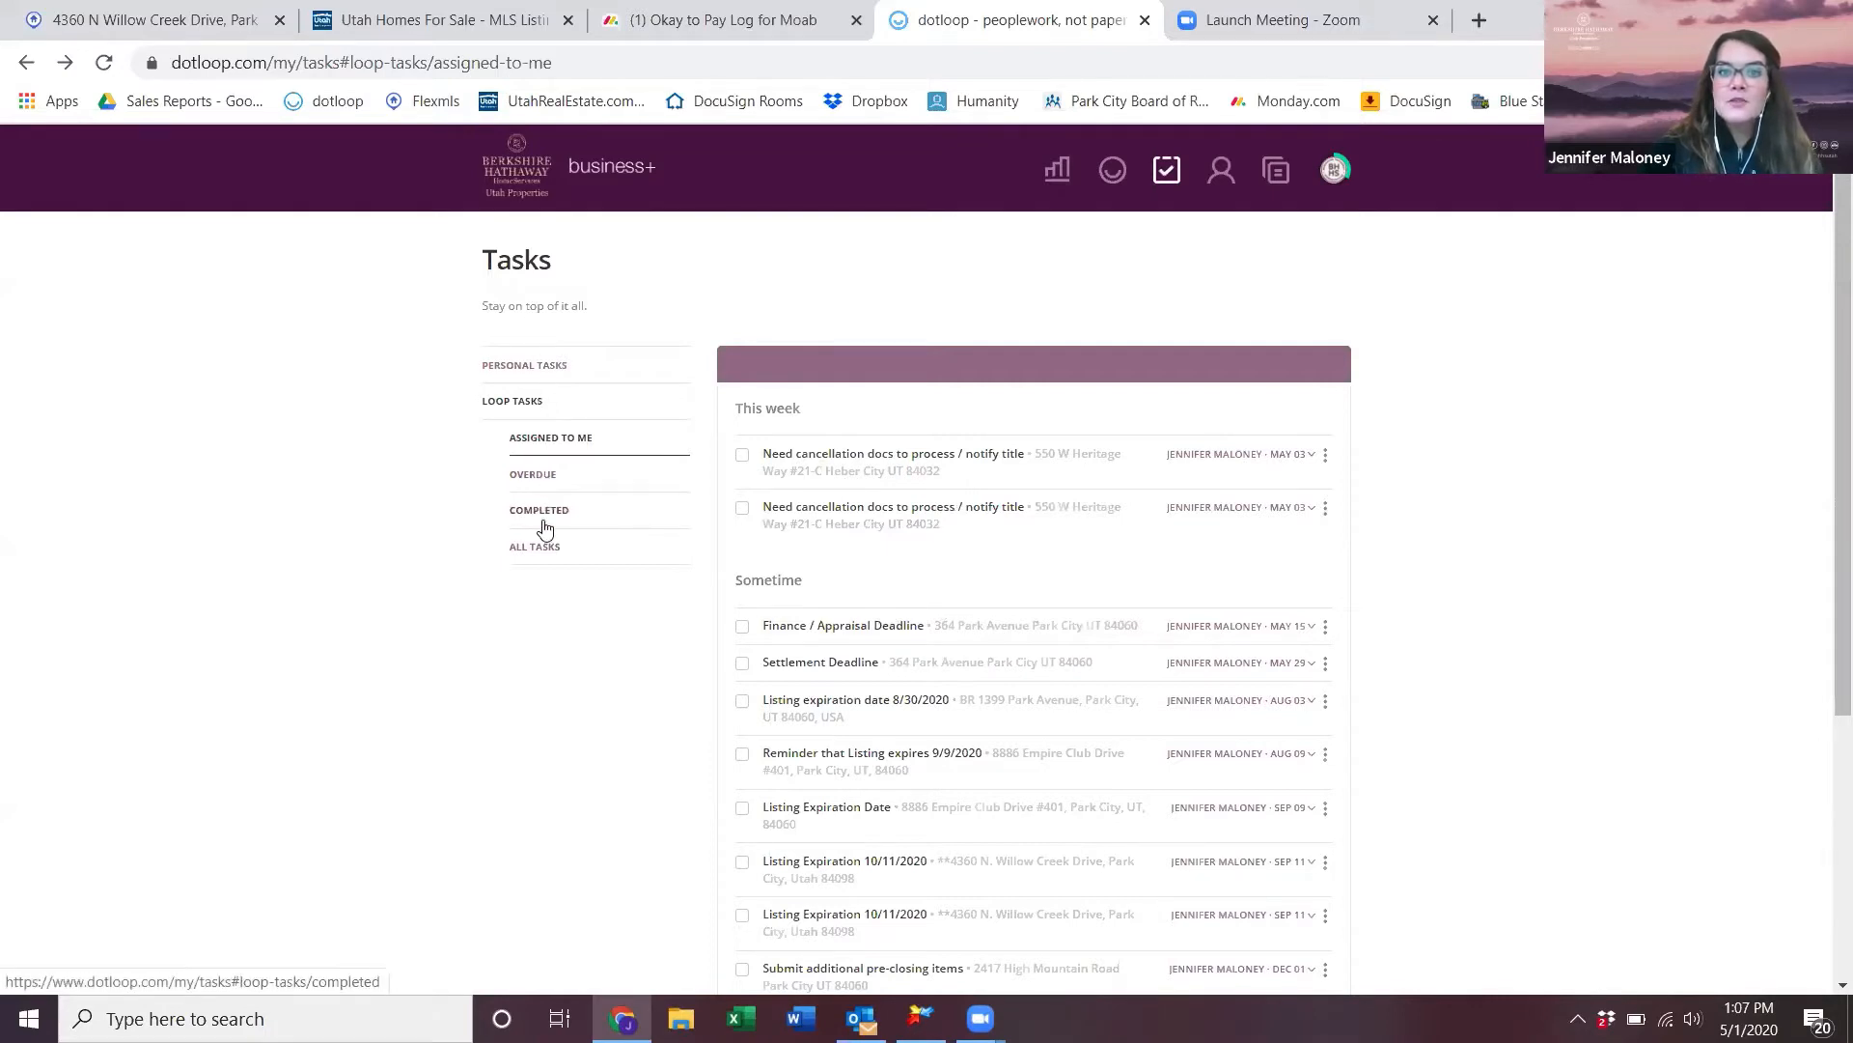
- Review the overdue, completed and all loop tasks
left_click(552, 475)
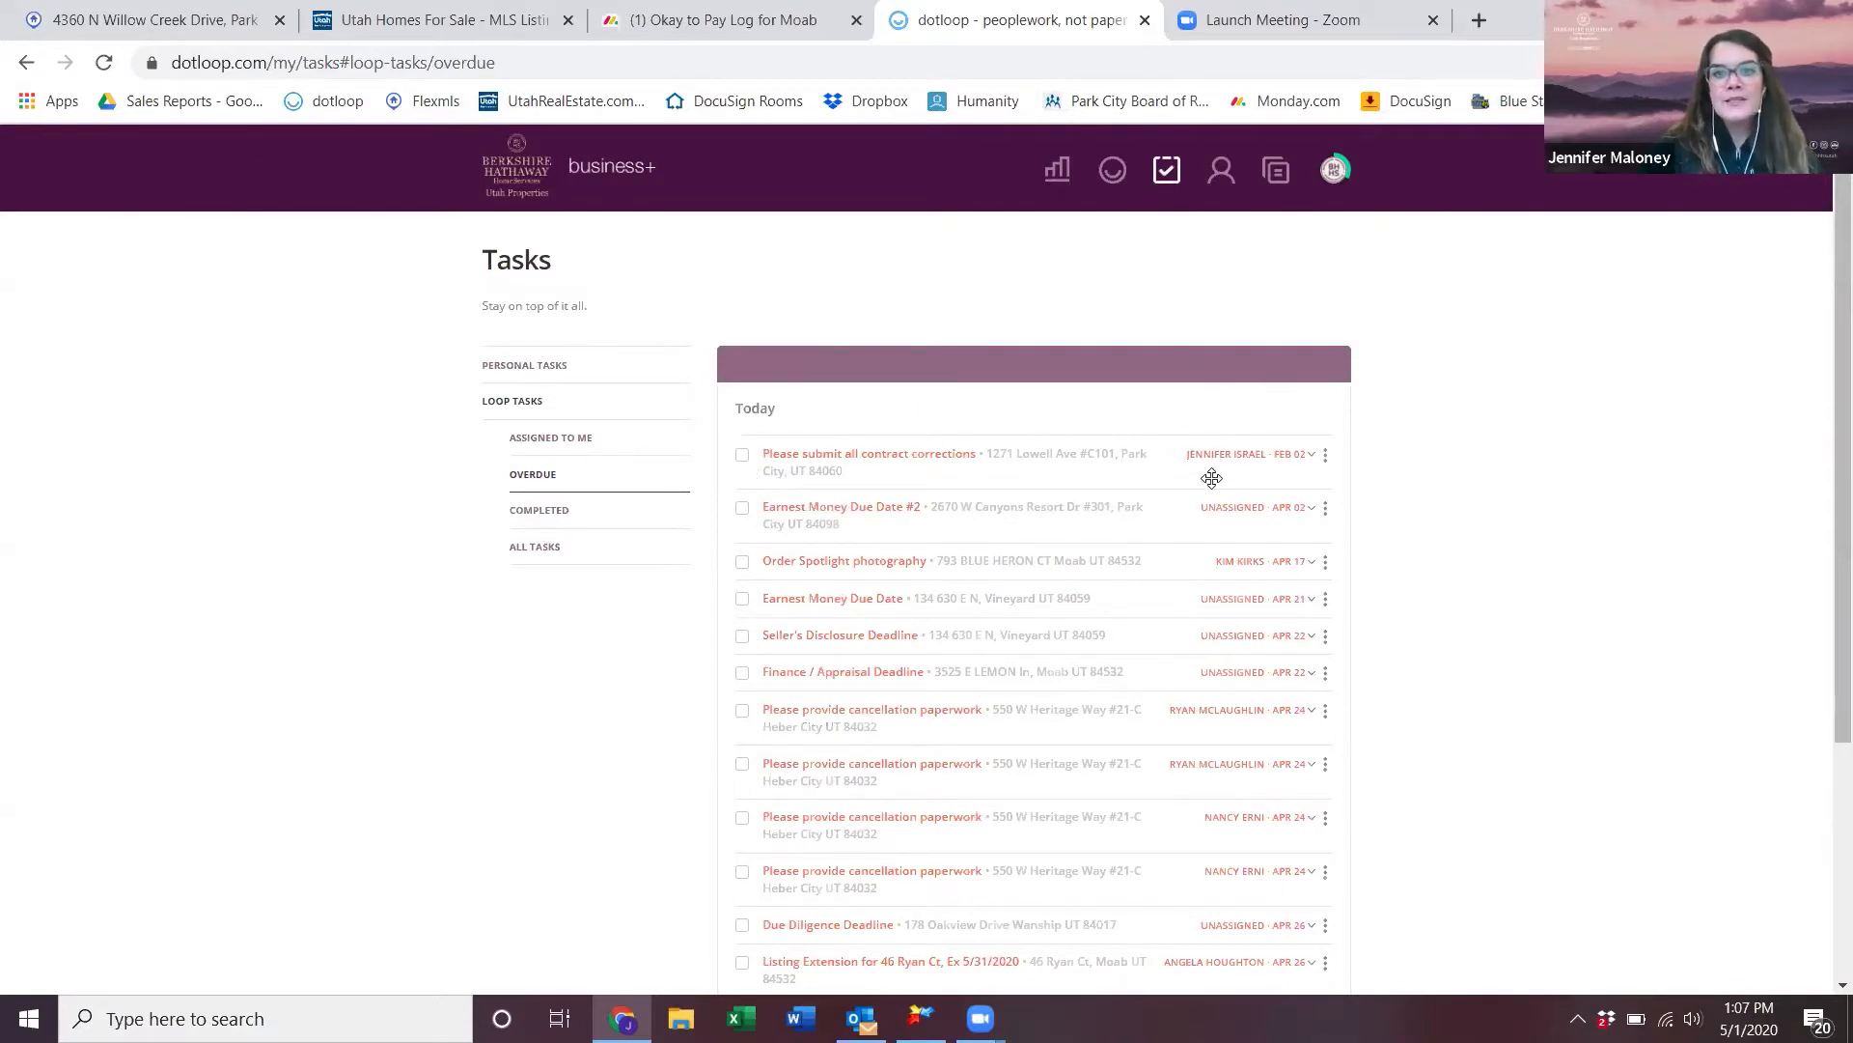
scroll(1246, 831, "down", 3)
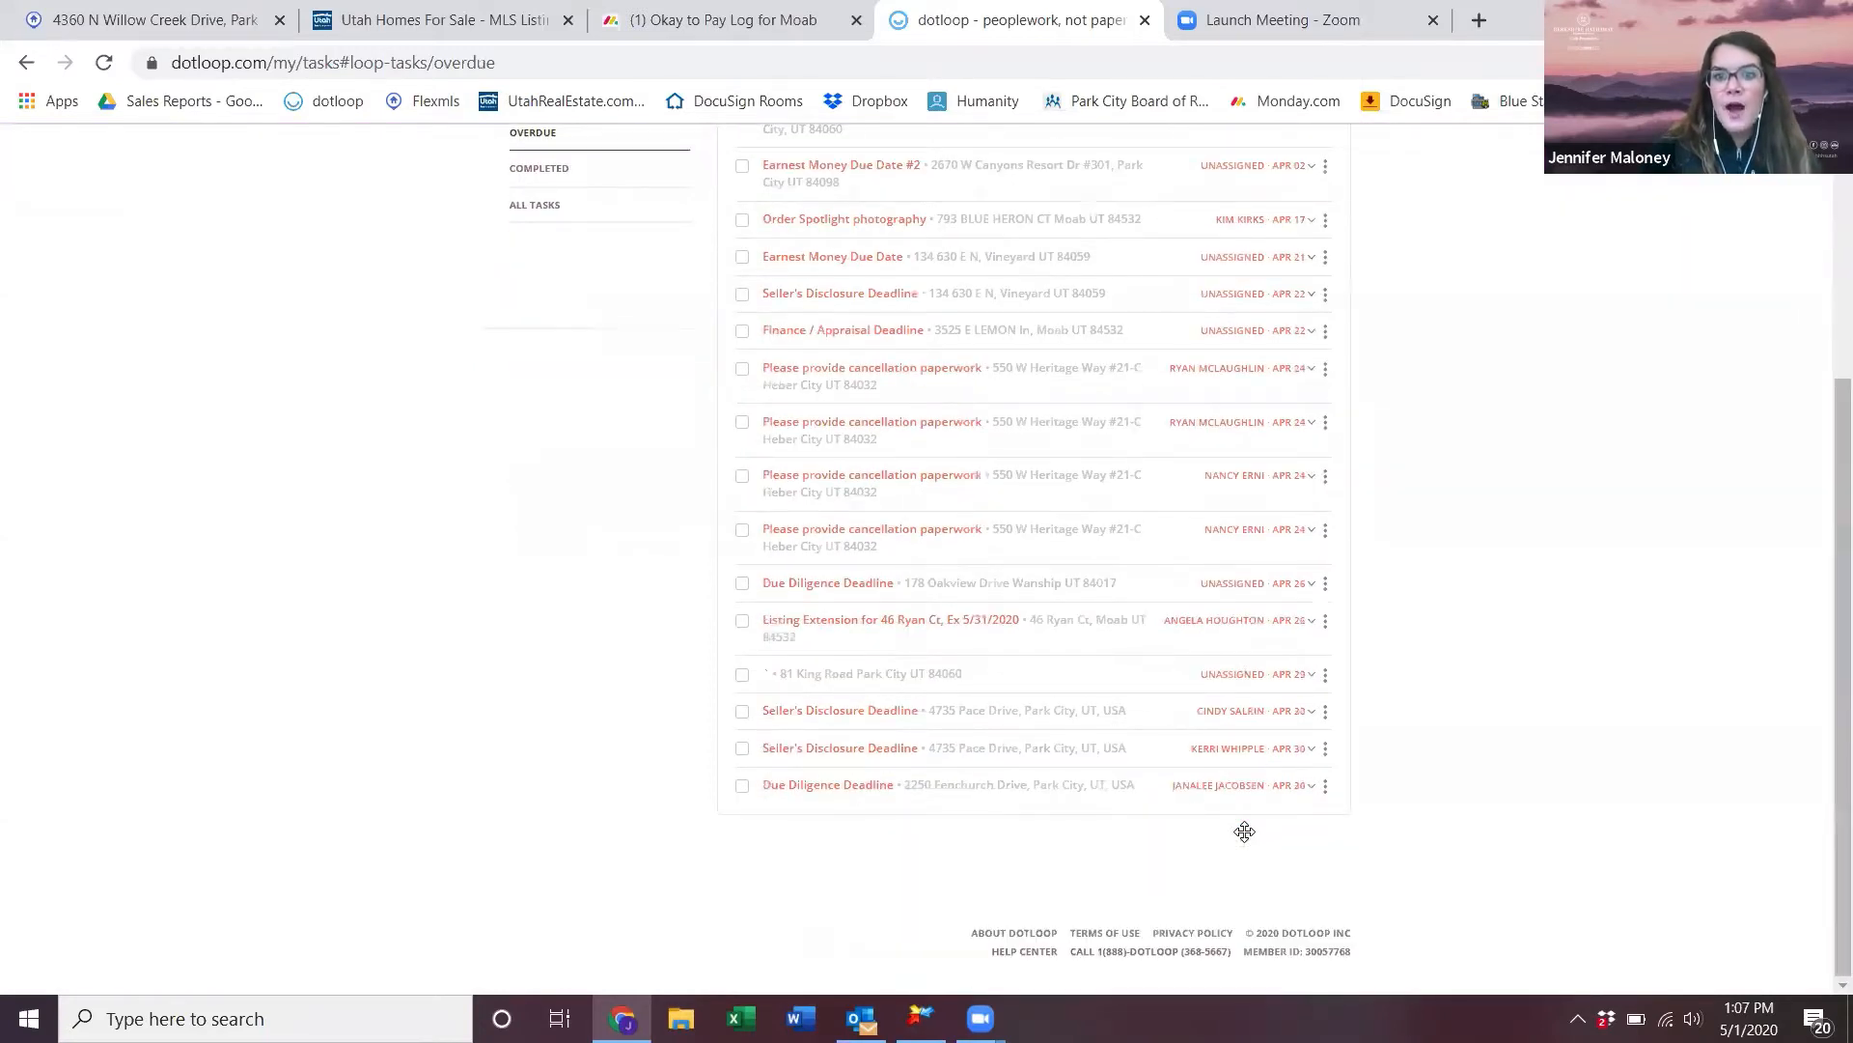
scroll(1246, 840, "up", 3)
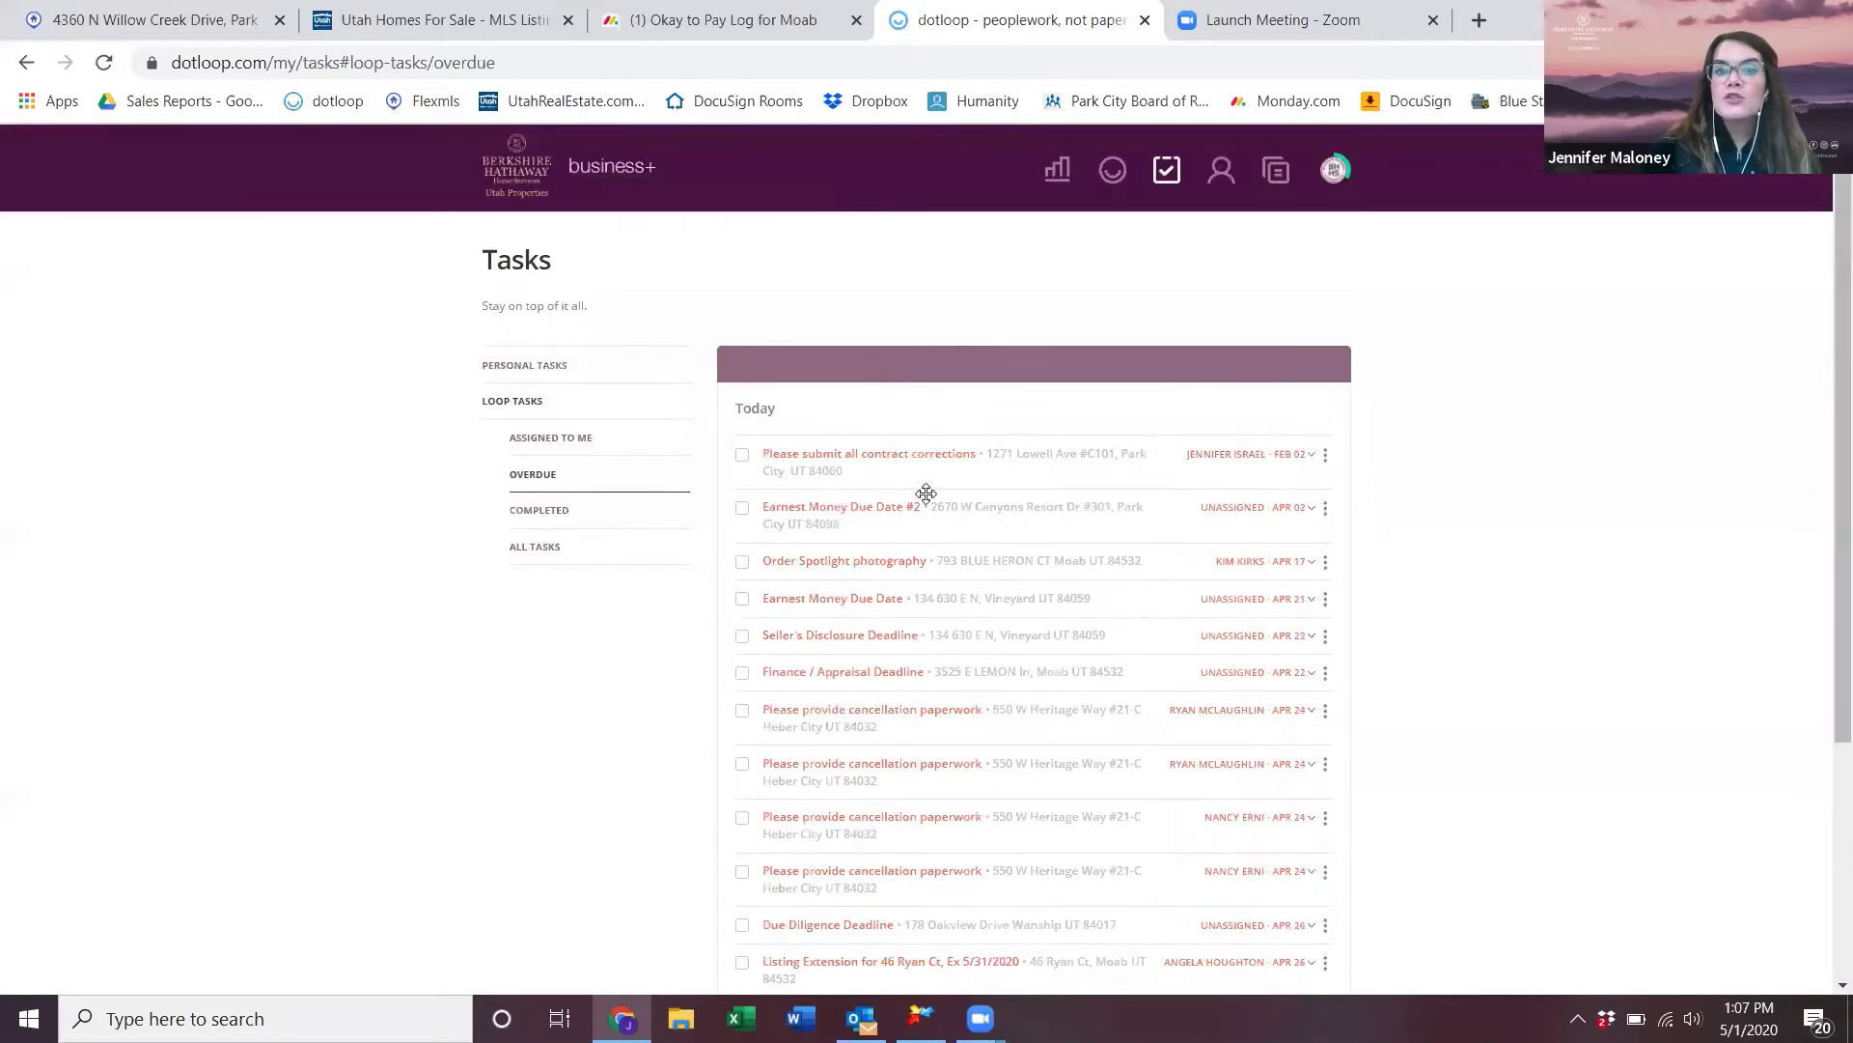
left_click(742, 455)
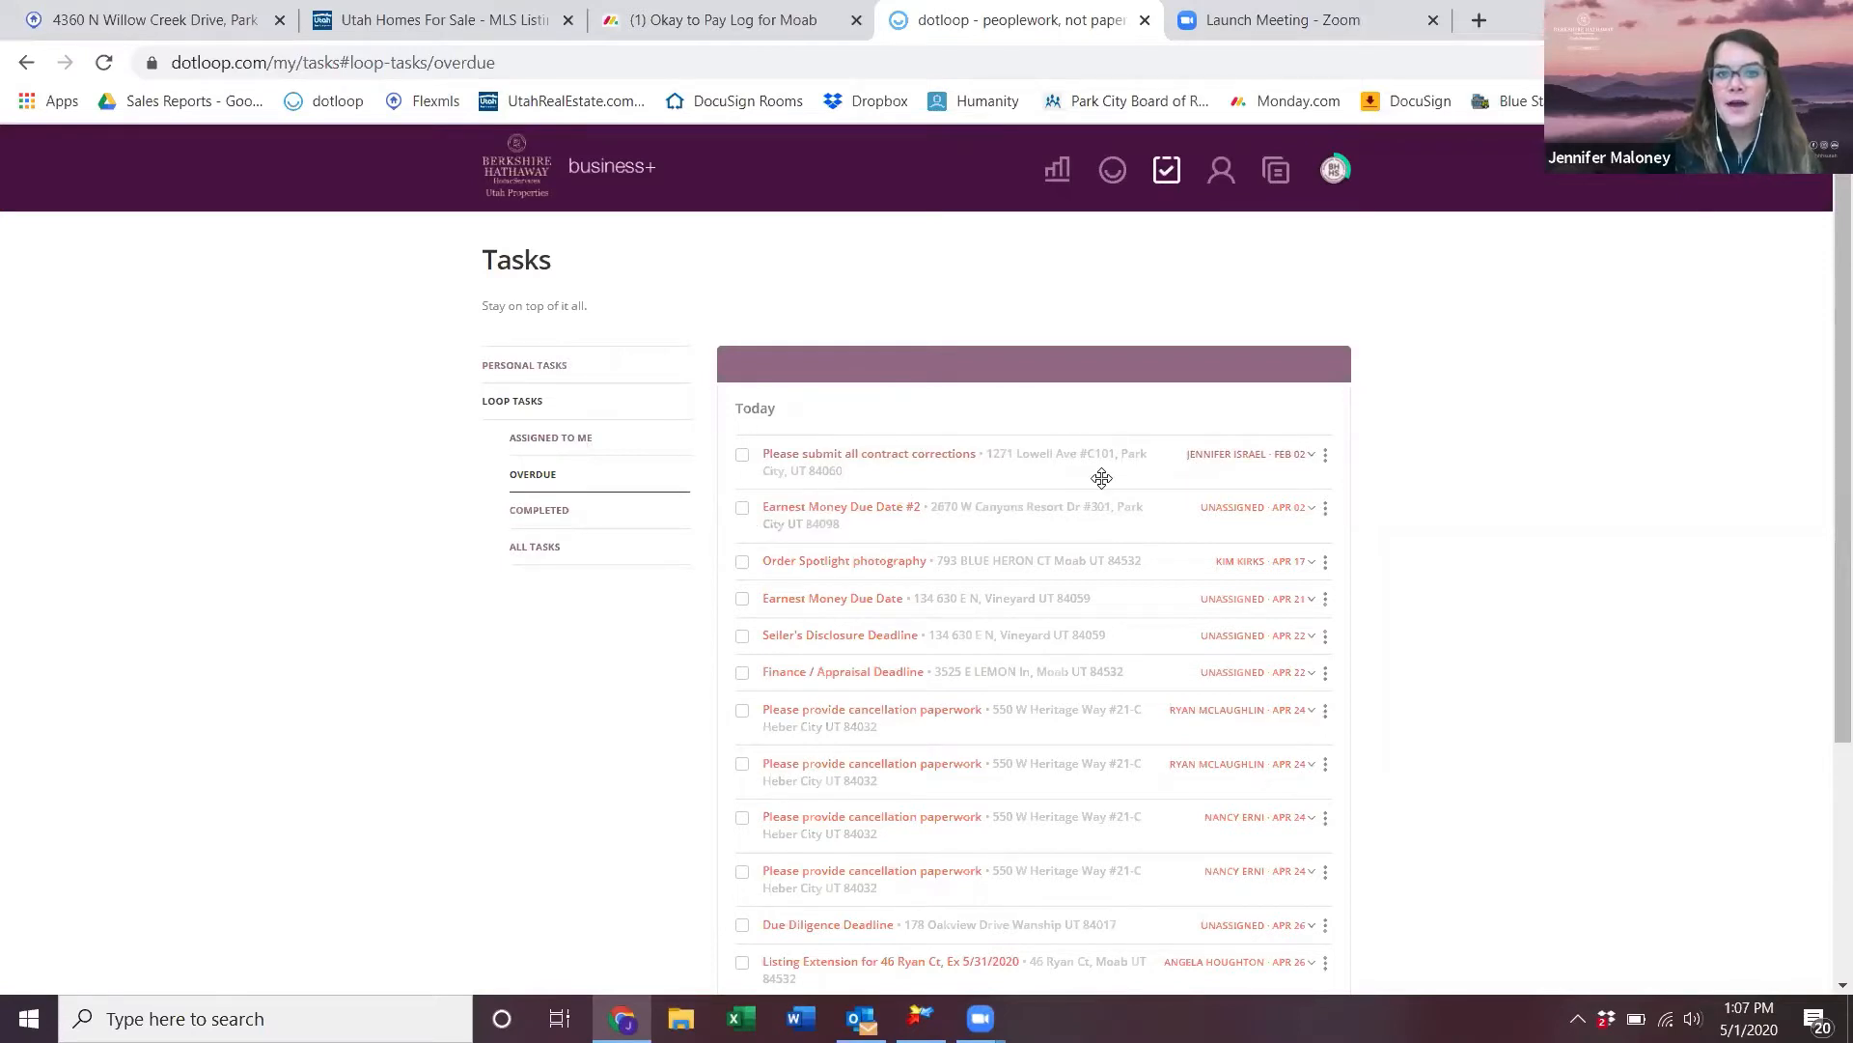
left_click(550, 516)
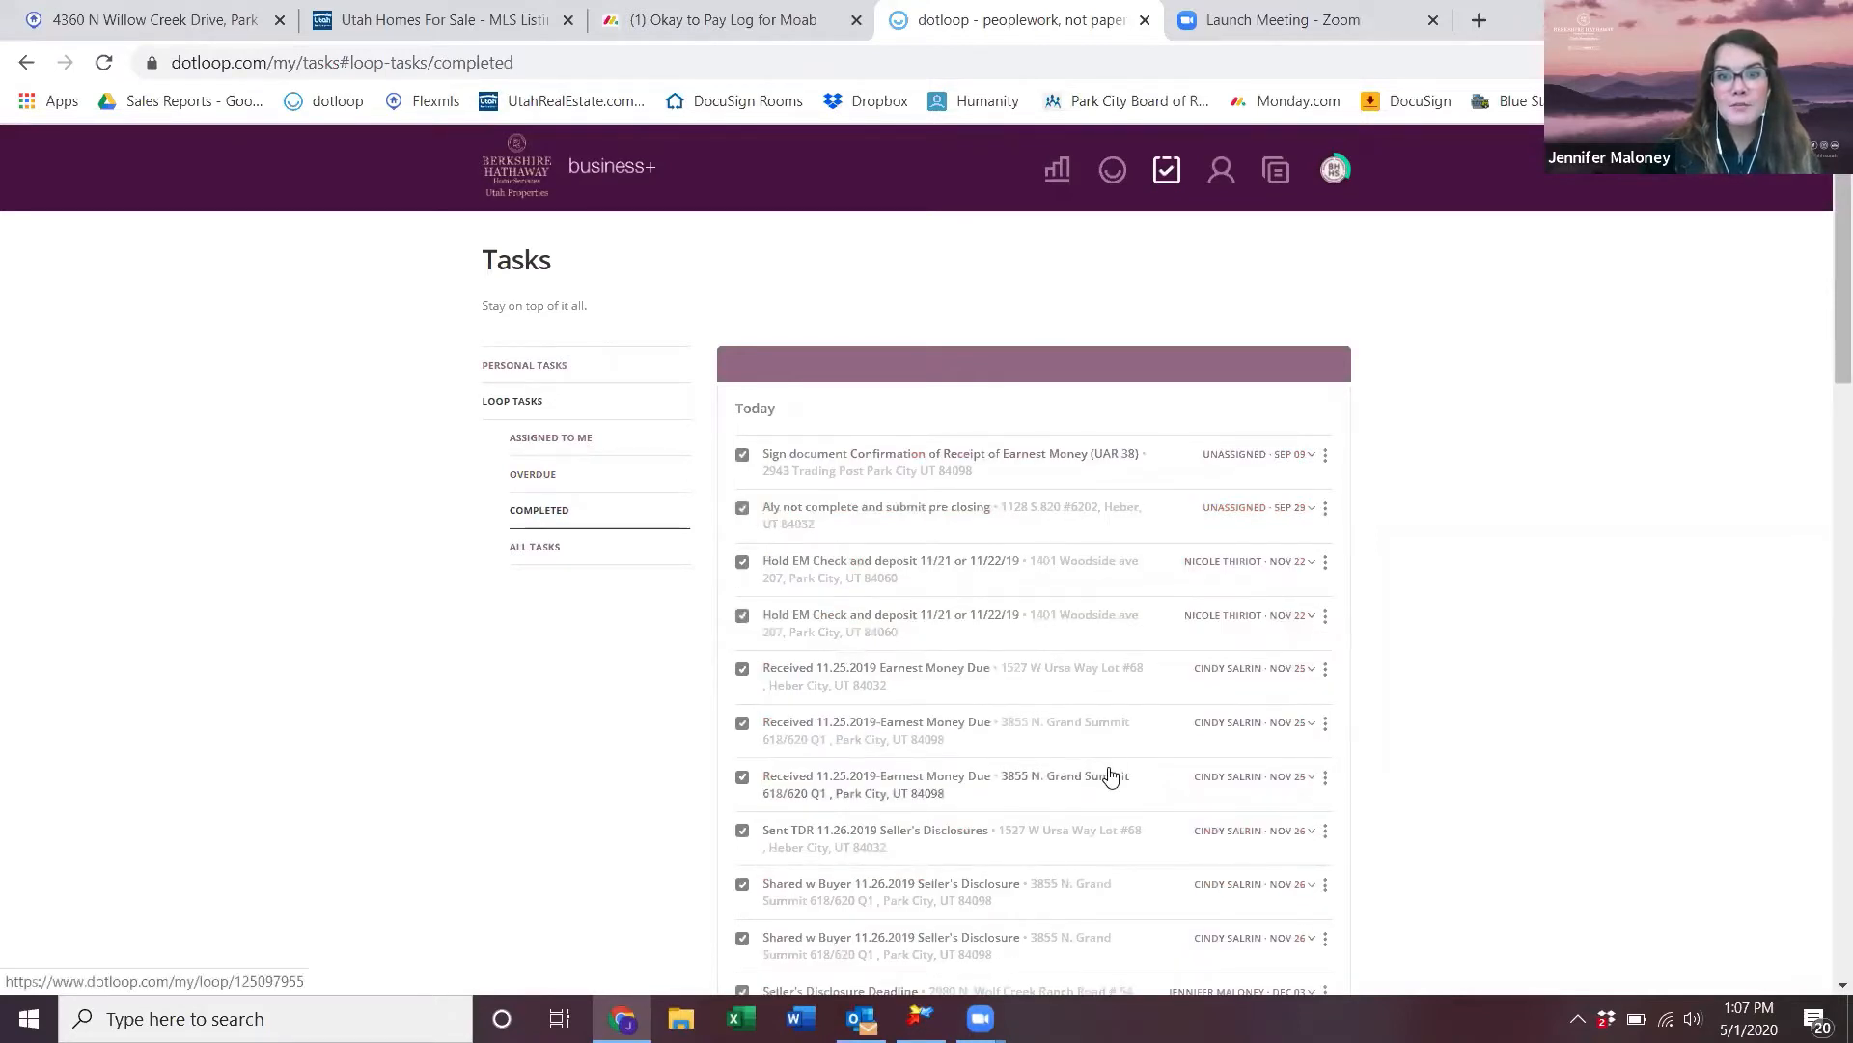
left_click(543, 550)
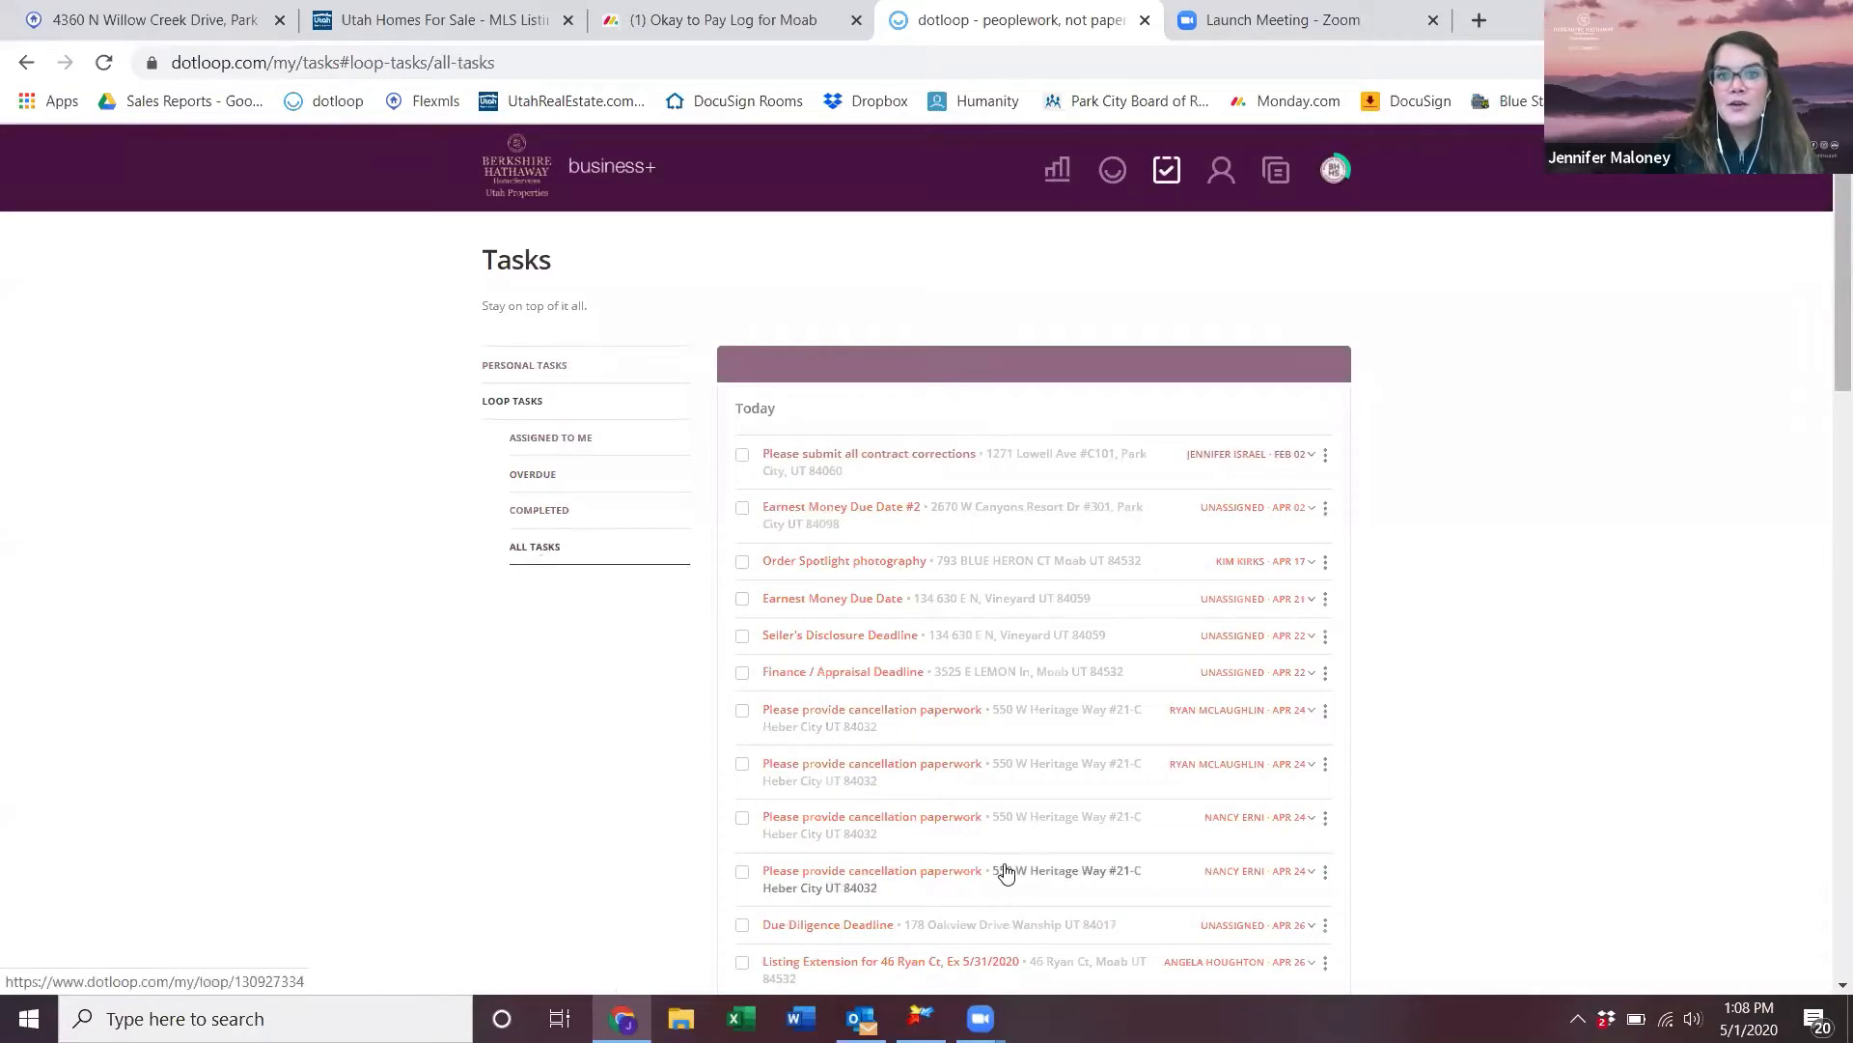
- View personal tasks, reload the Tasks page, and return to the Loops list
left_click(526, 367)
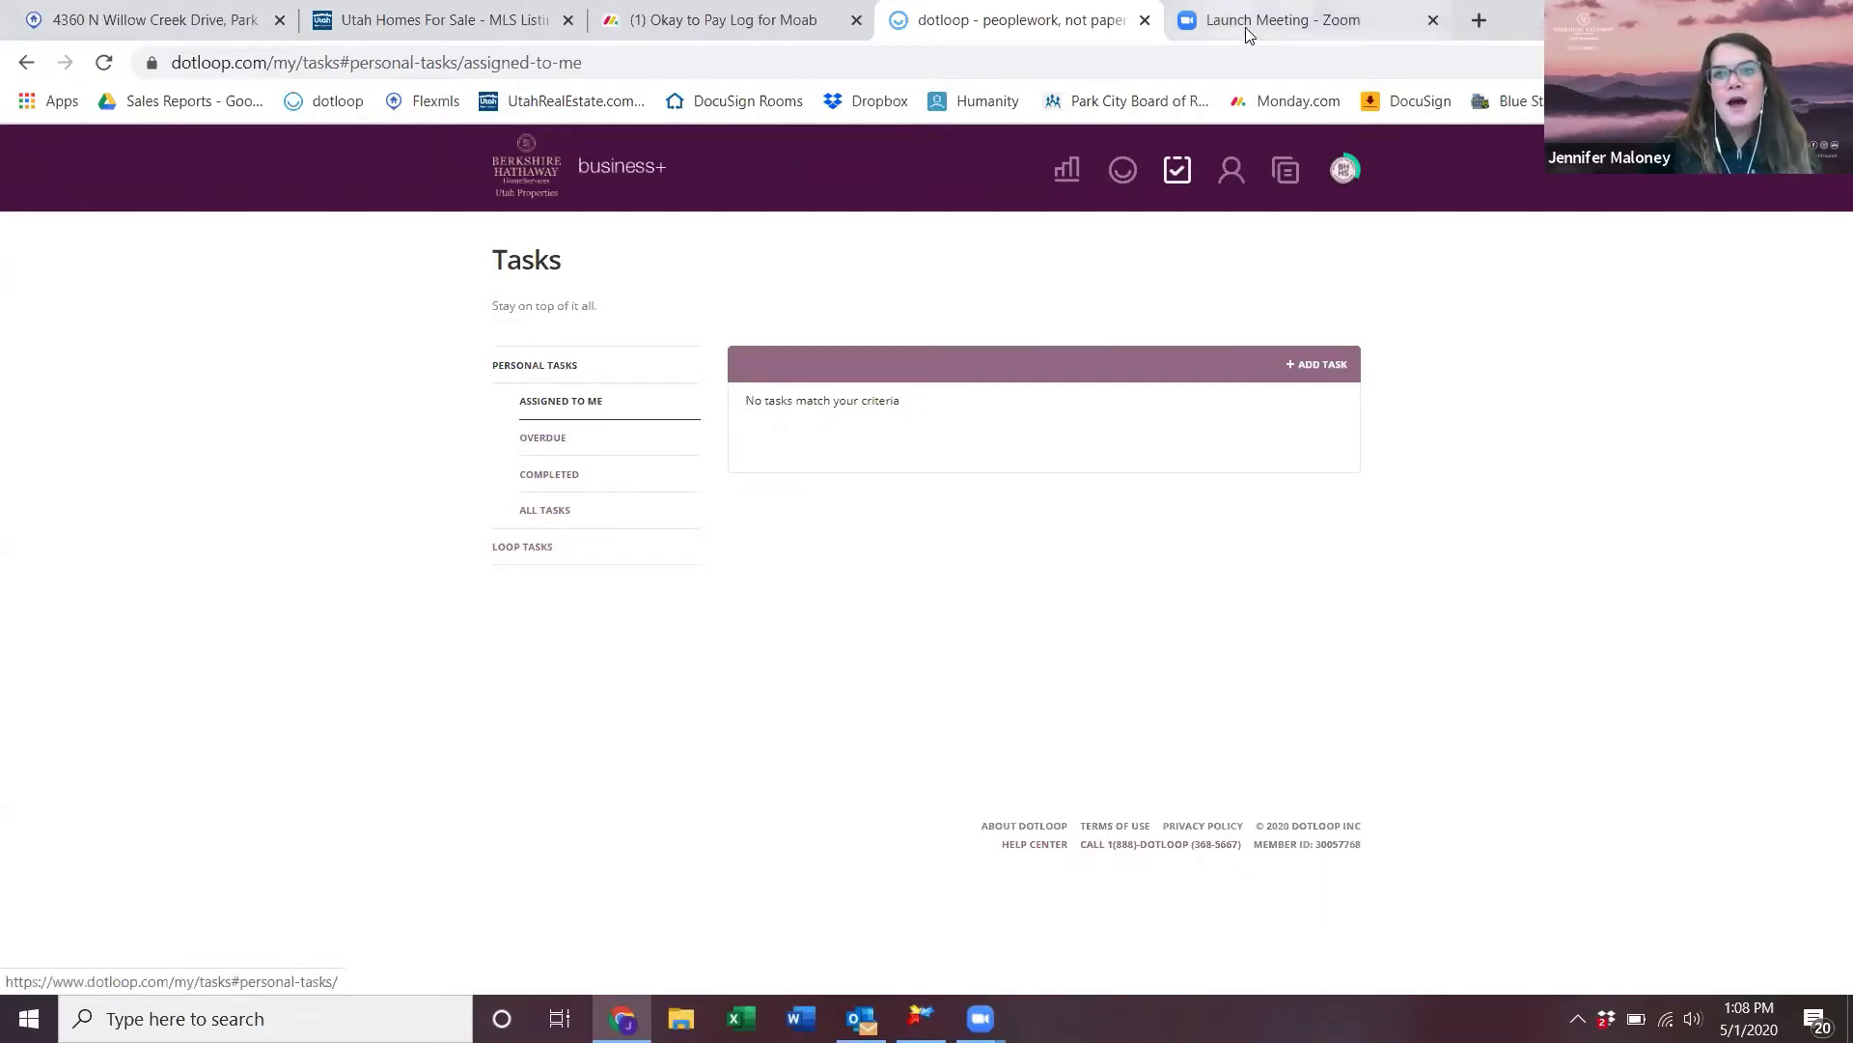
left_click(1178, 171)
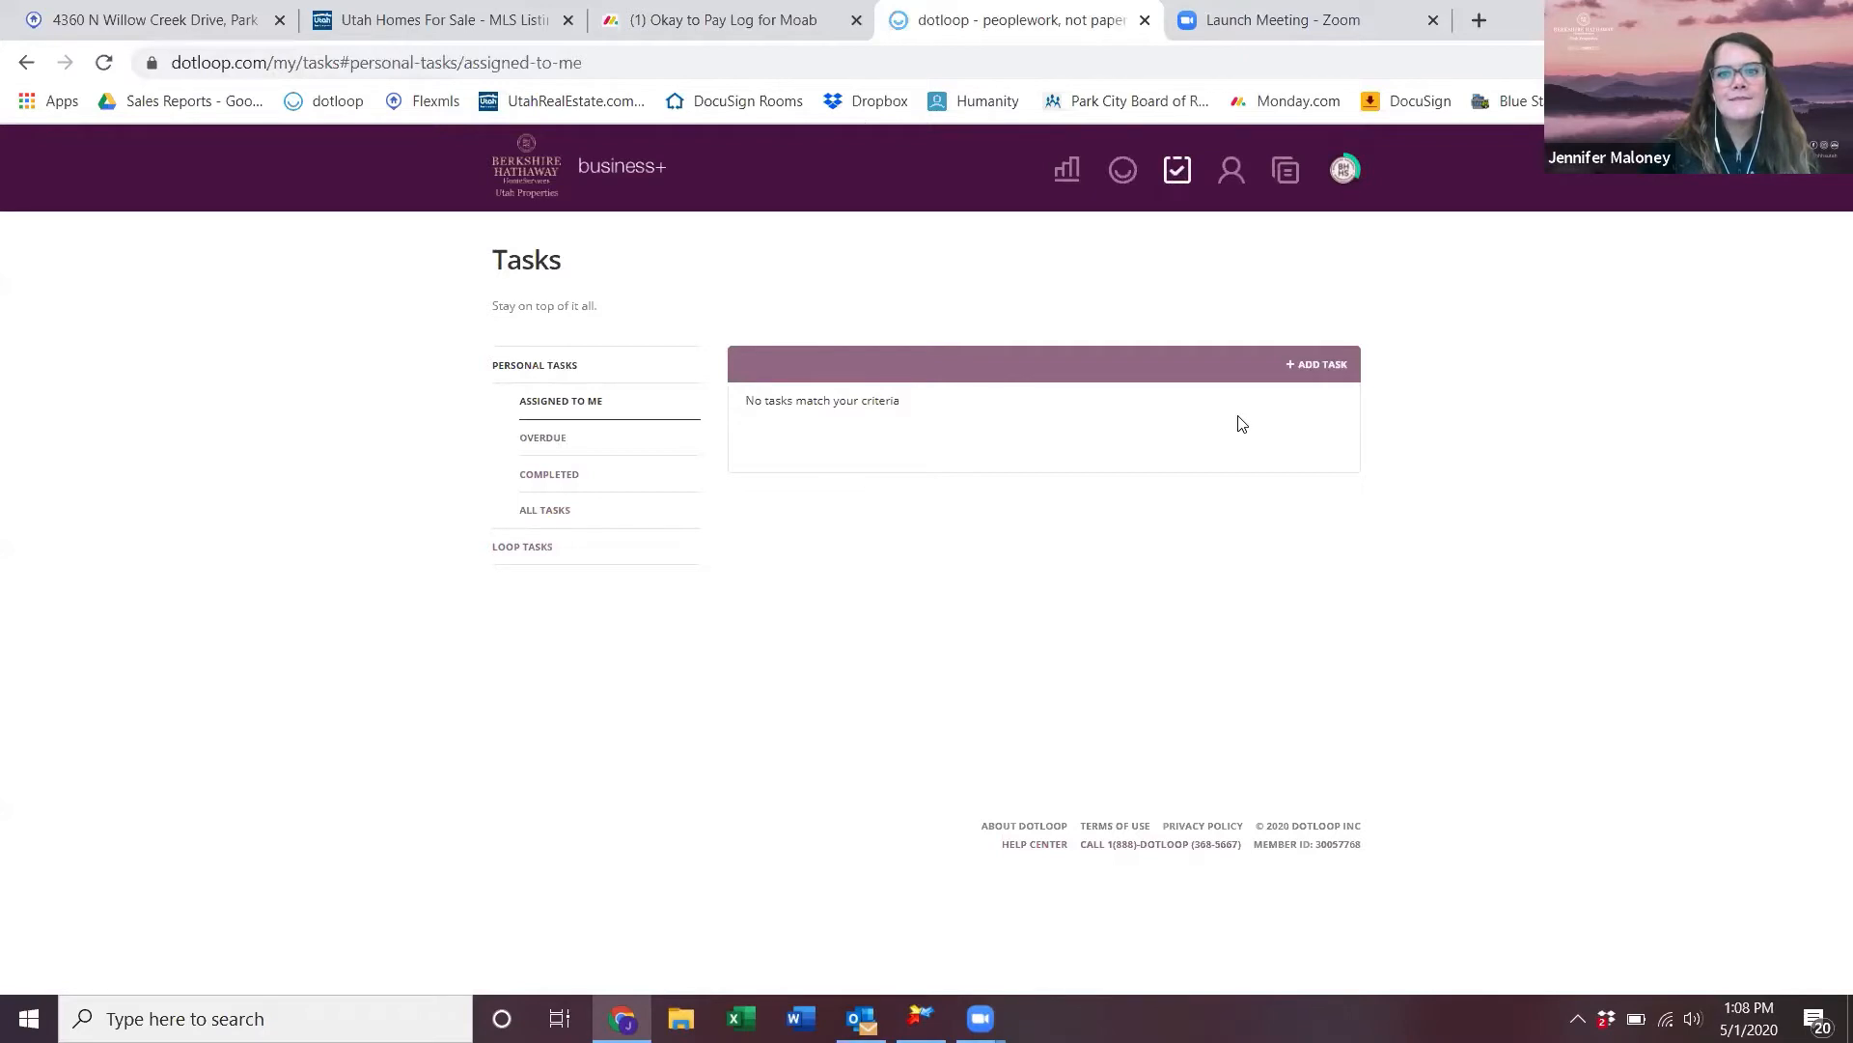
left_click(1125, 179)
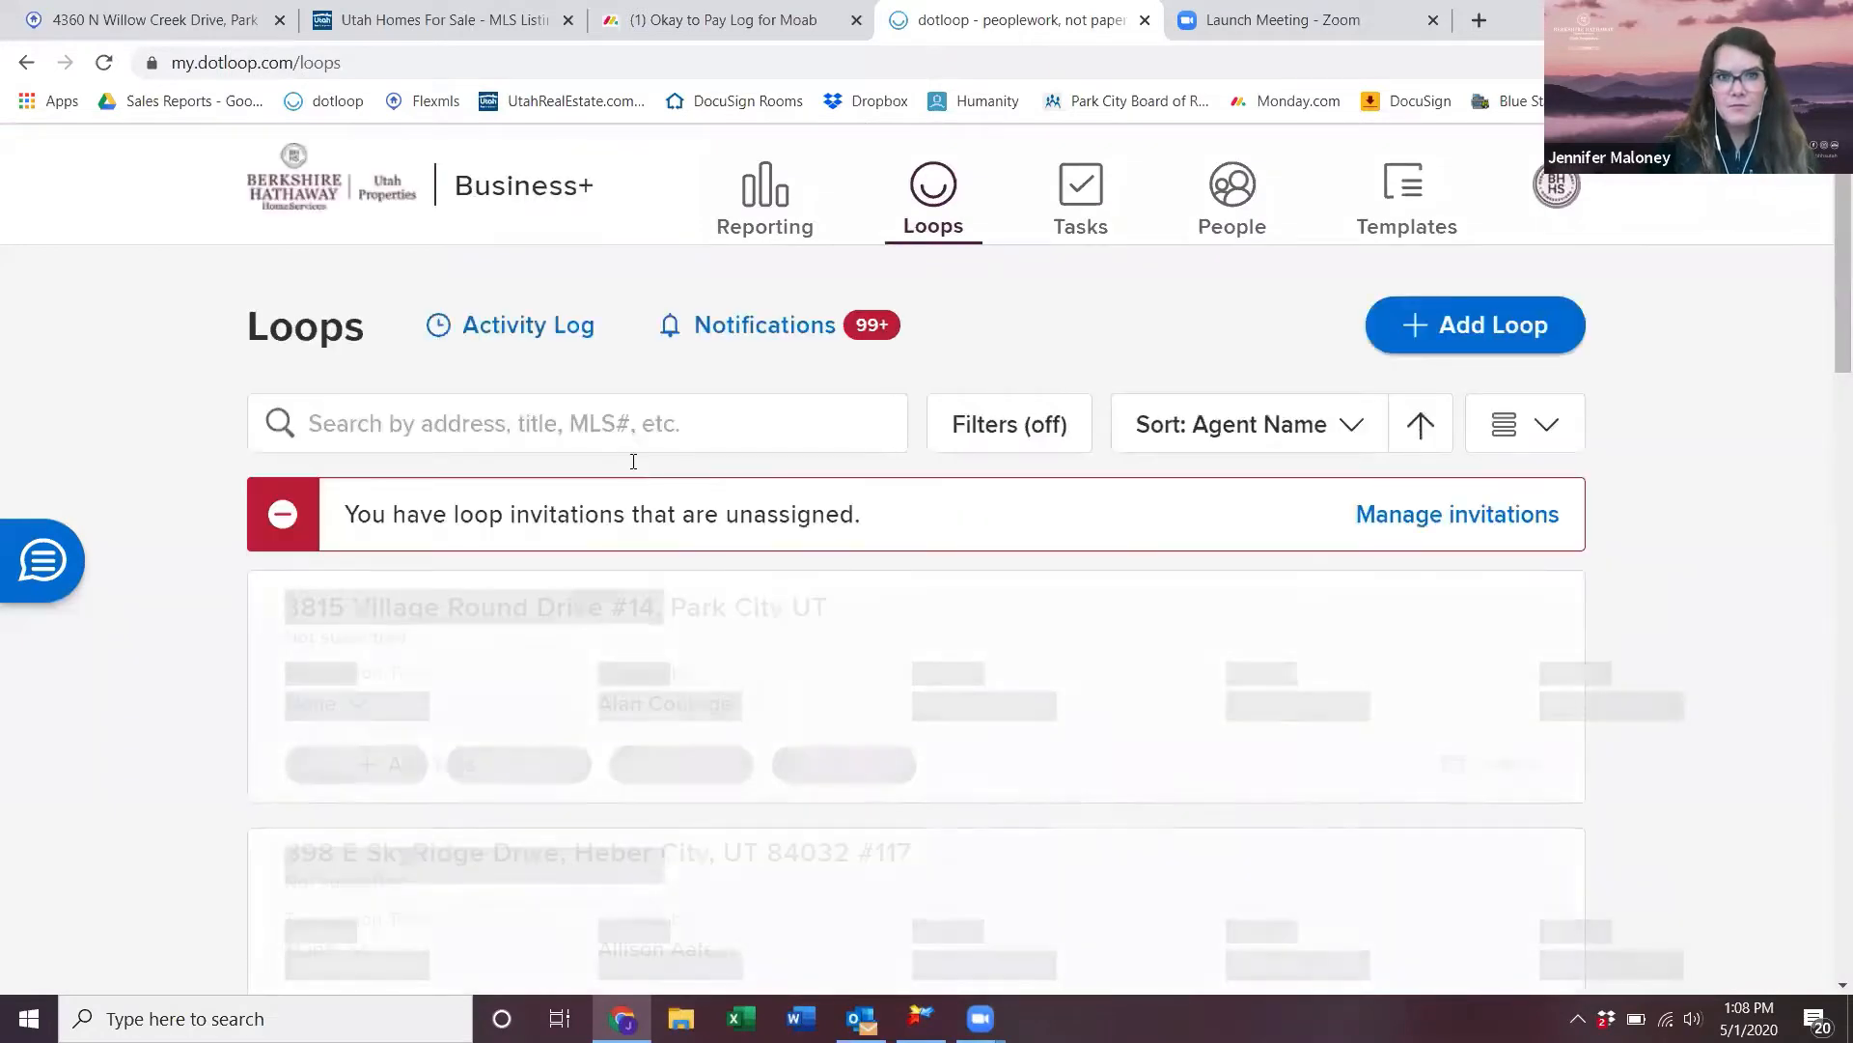
- Search for 'dotloop trainin' and open the dotloop training 5/1/2020 loop down to its Tasks
left_click(676, 400)
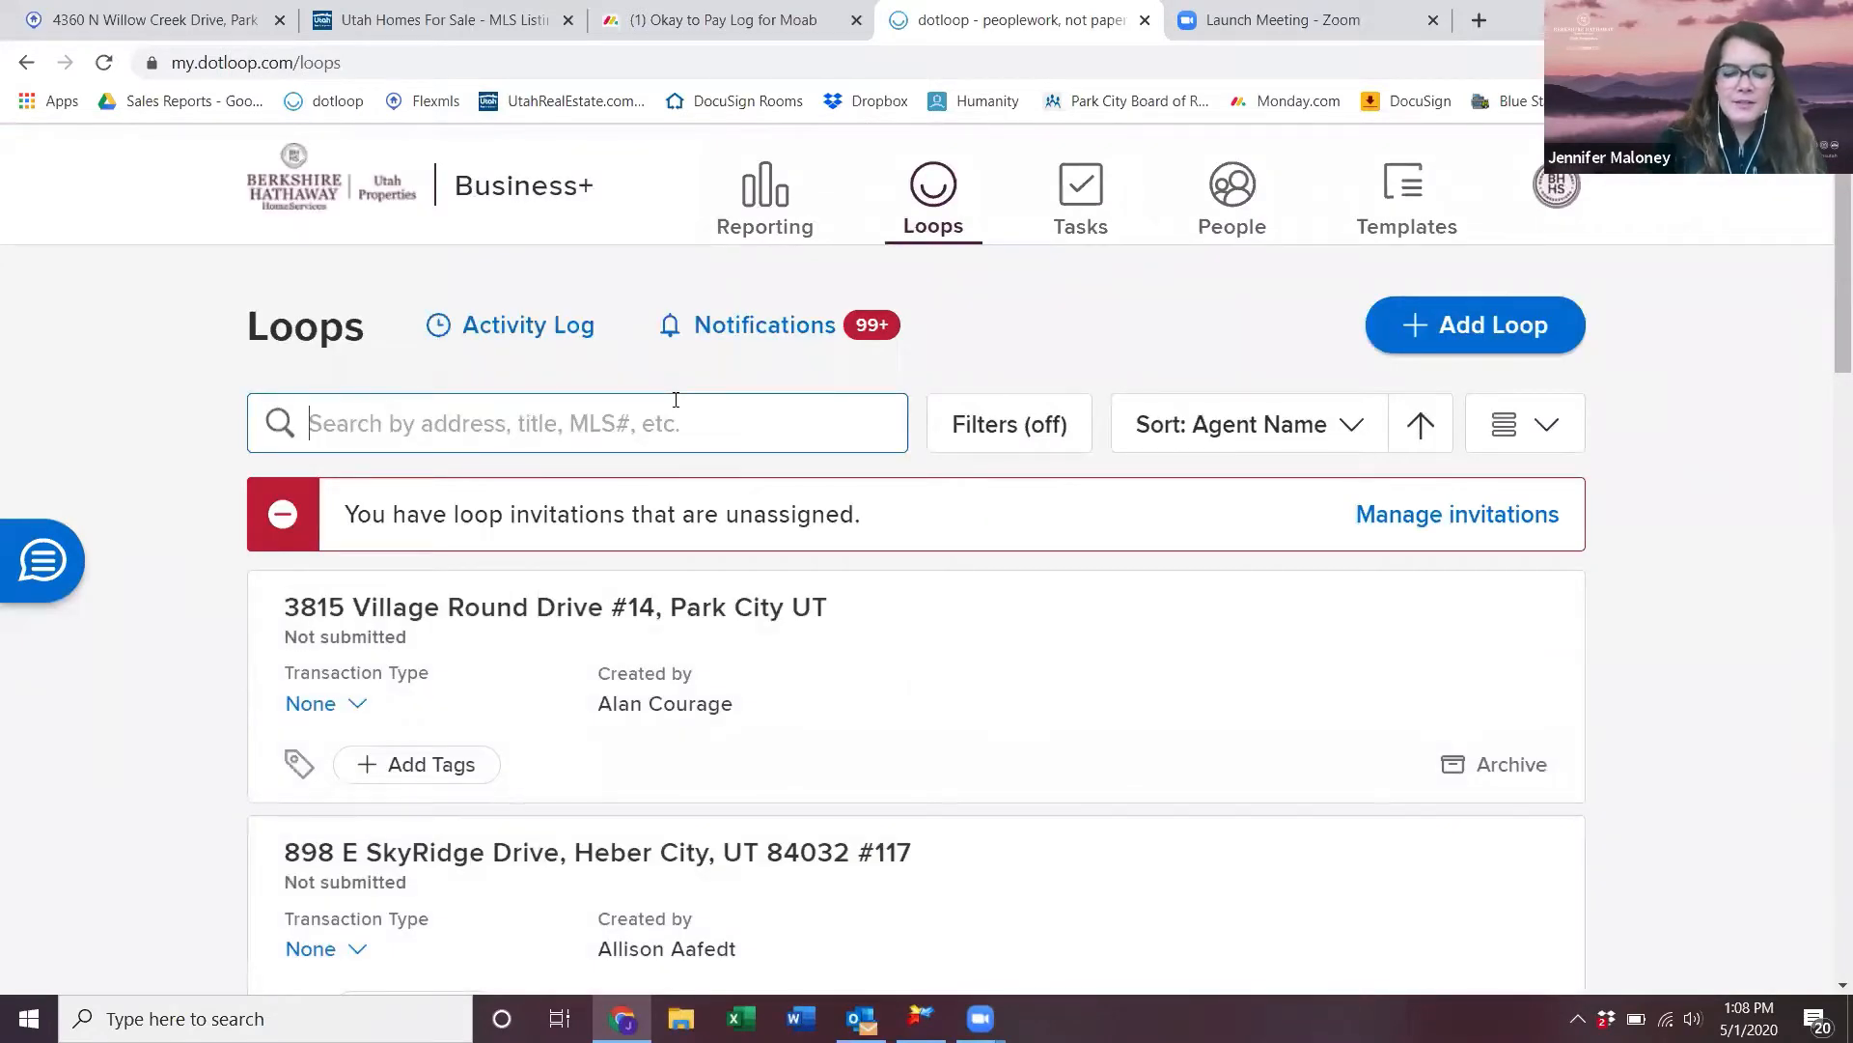
type("dotloop trainin")
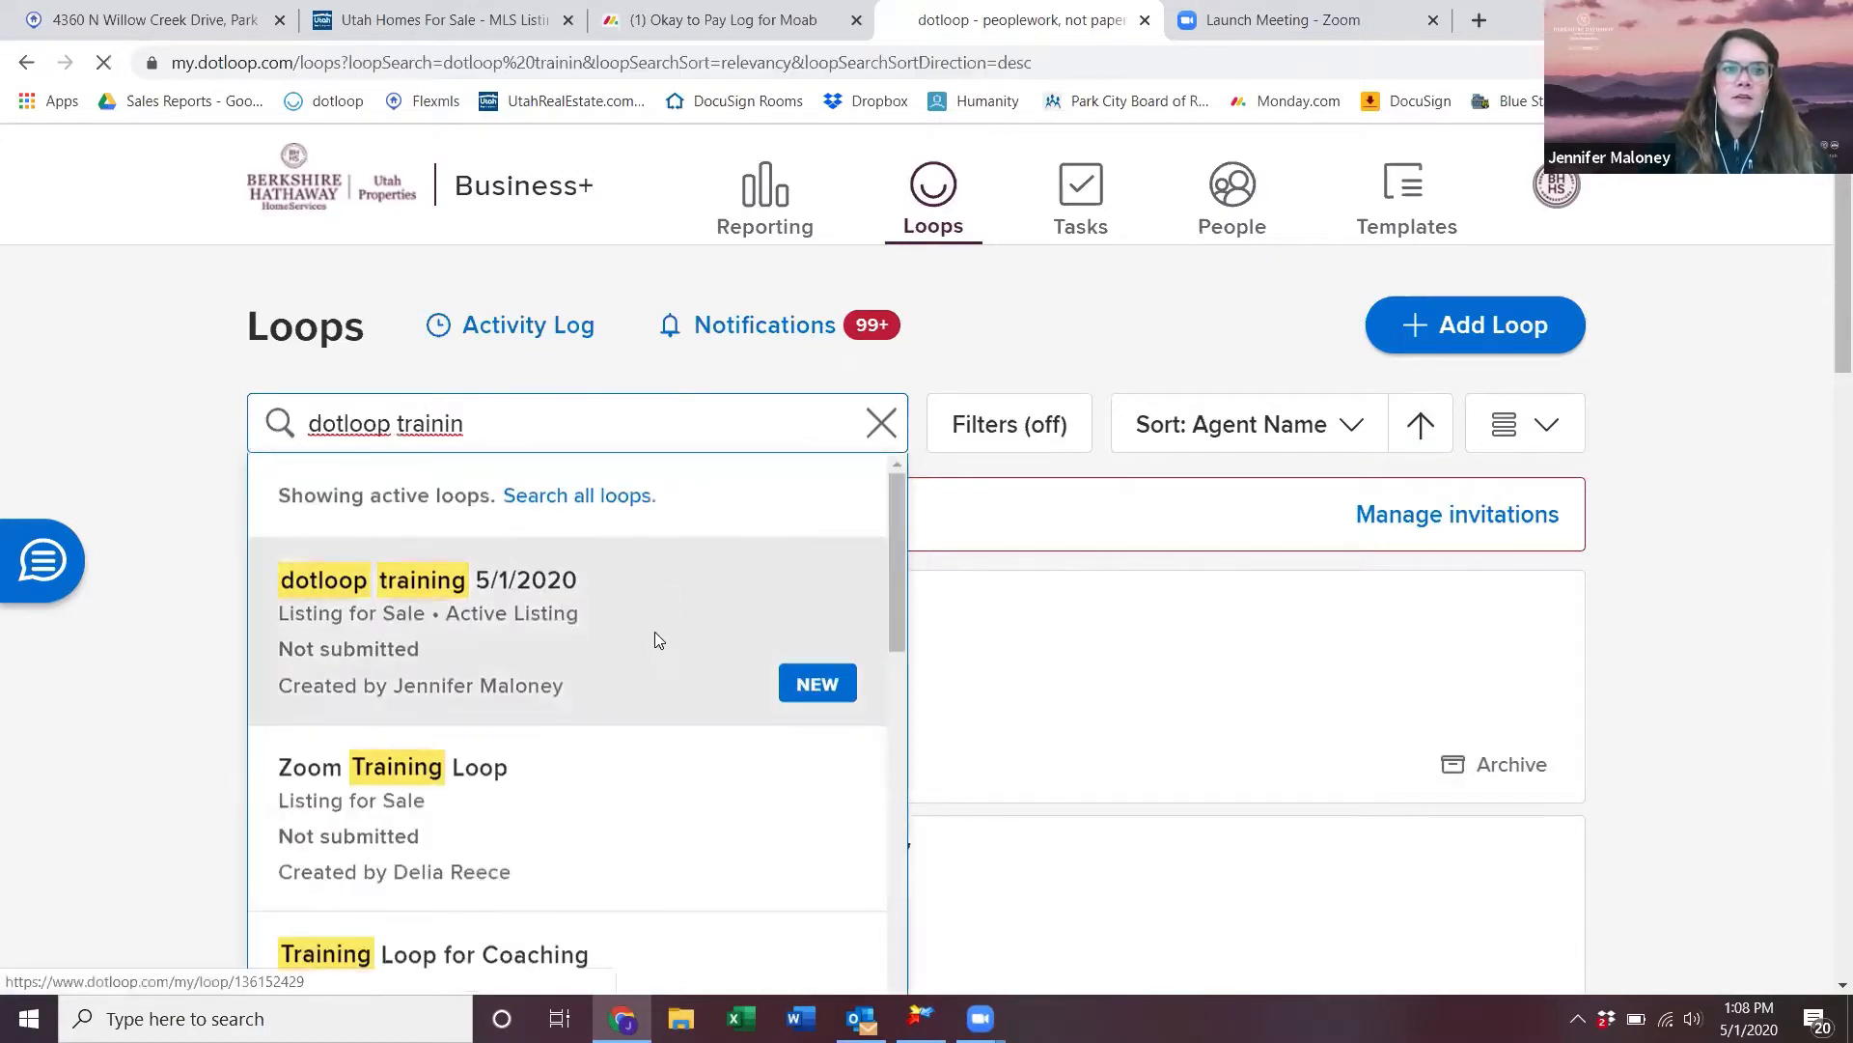
left_click(654, 632)
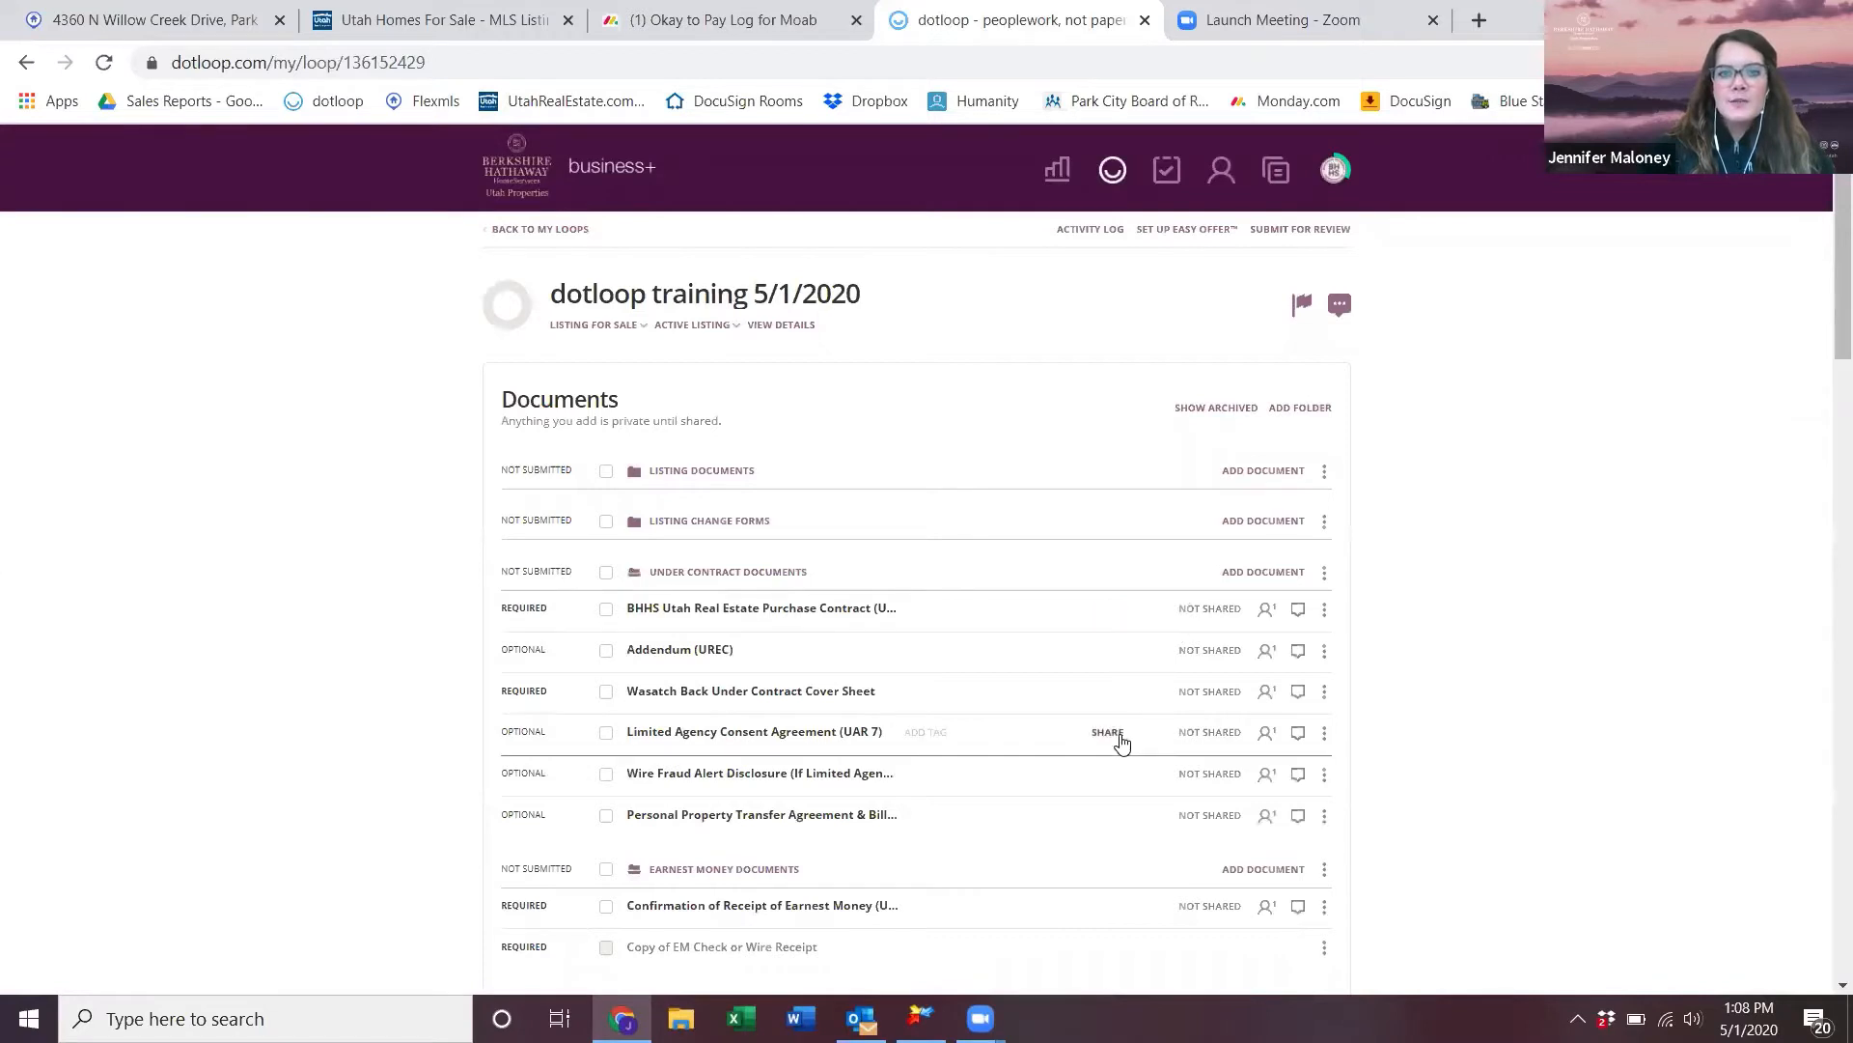
scroll(1122, 742, "down", 20)
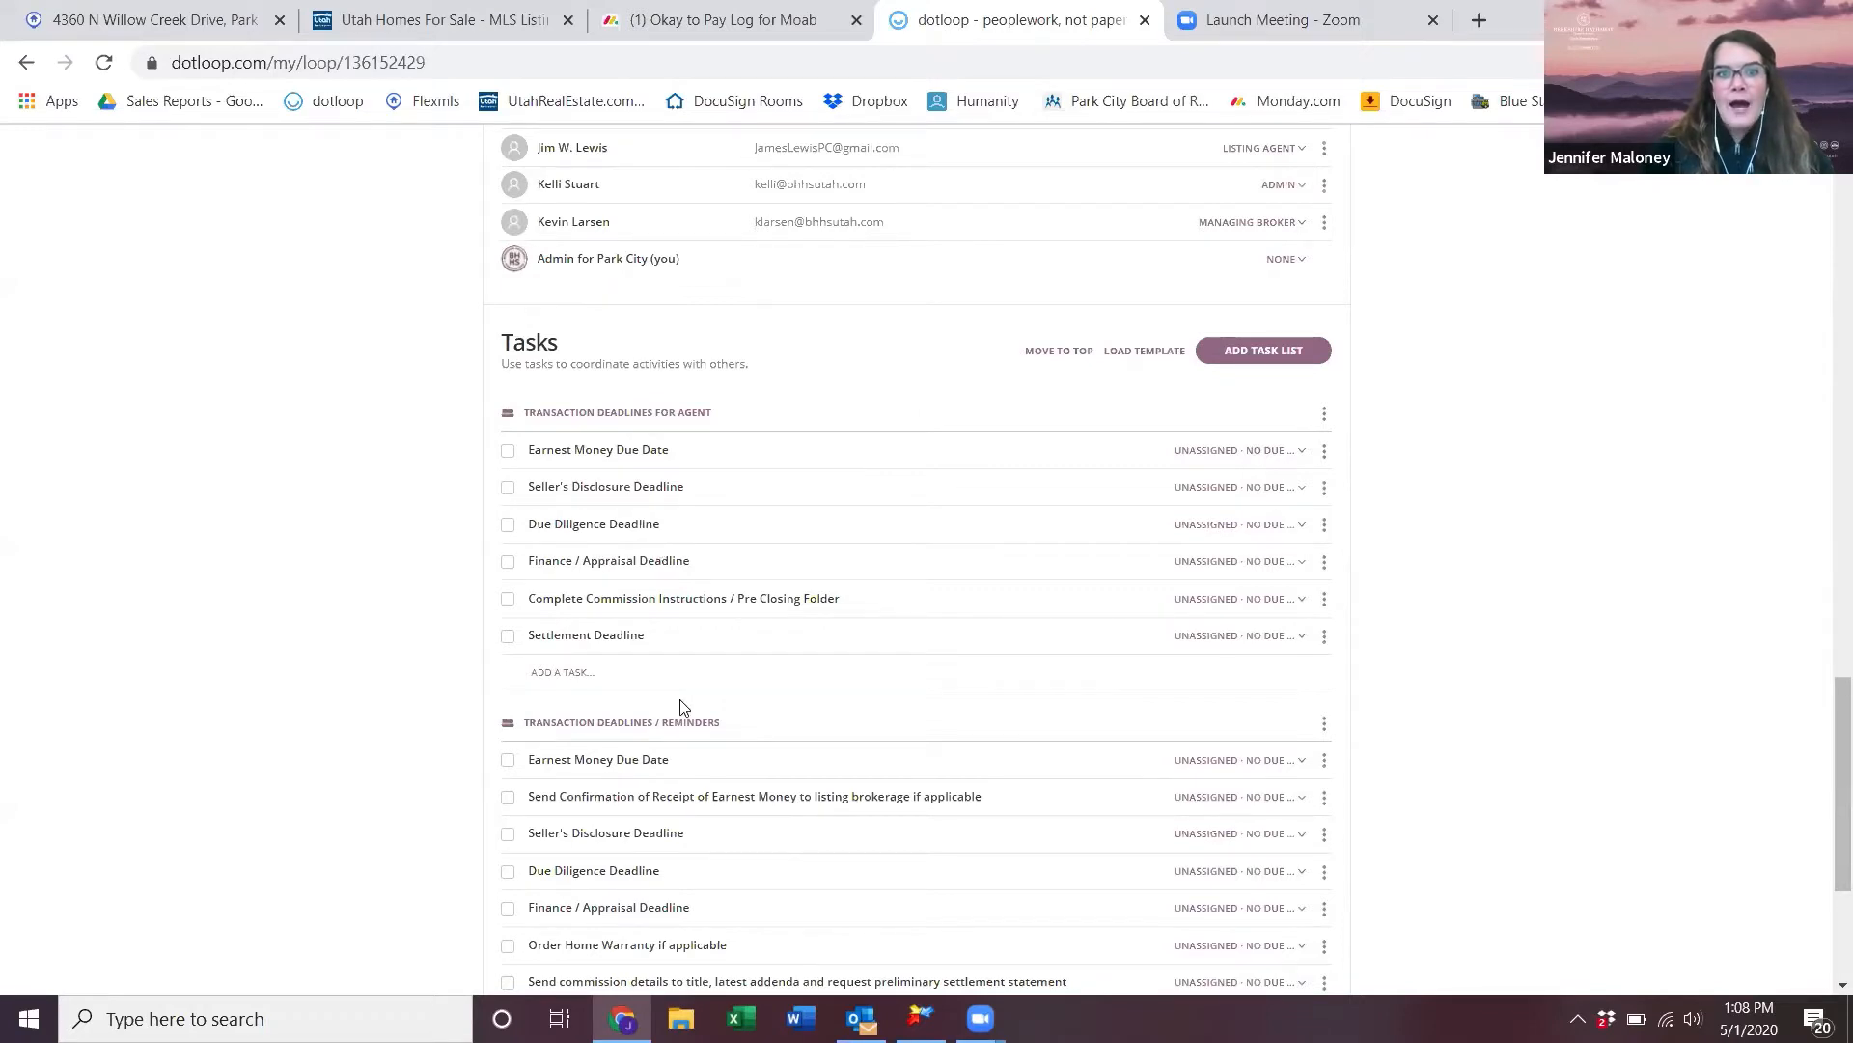
scroll(686, 676, "down", 3)
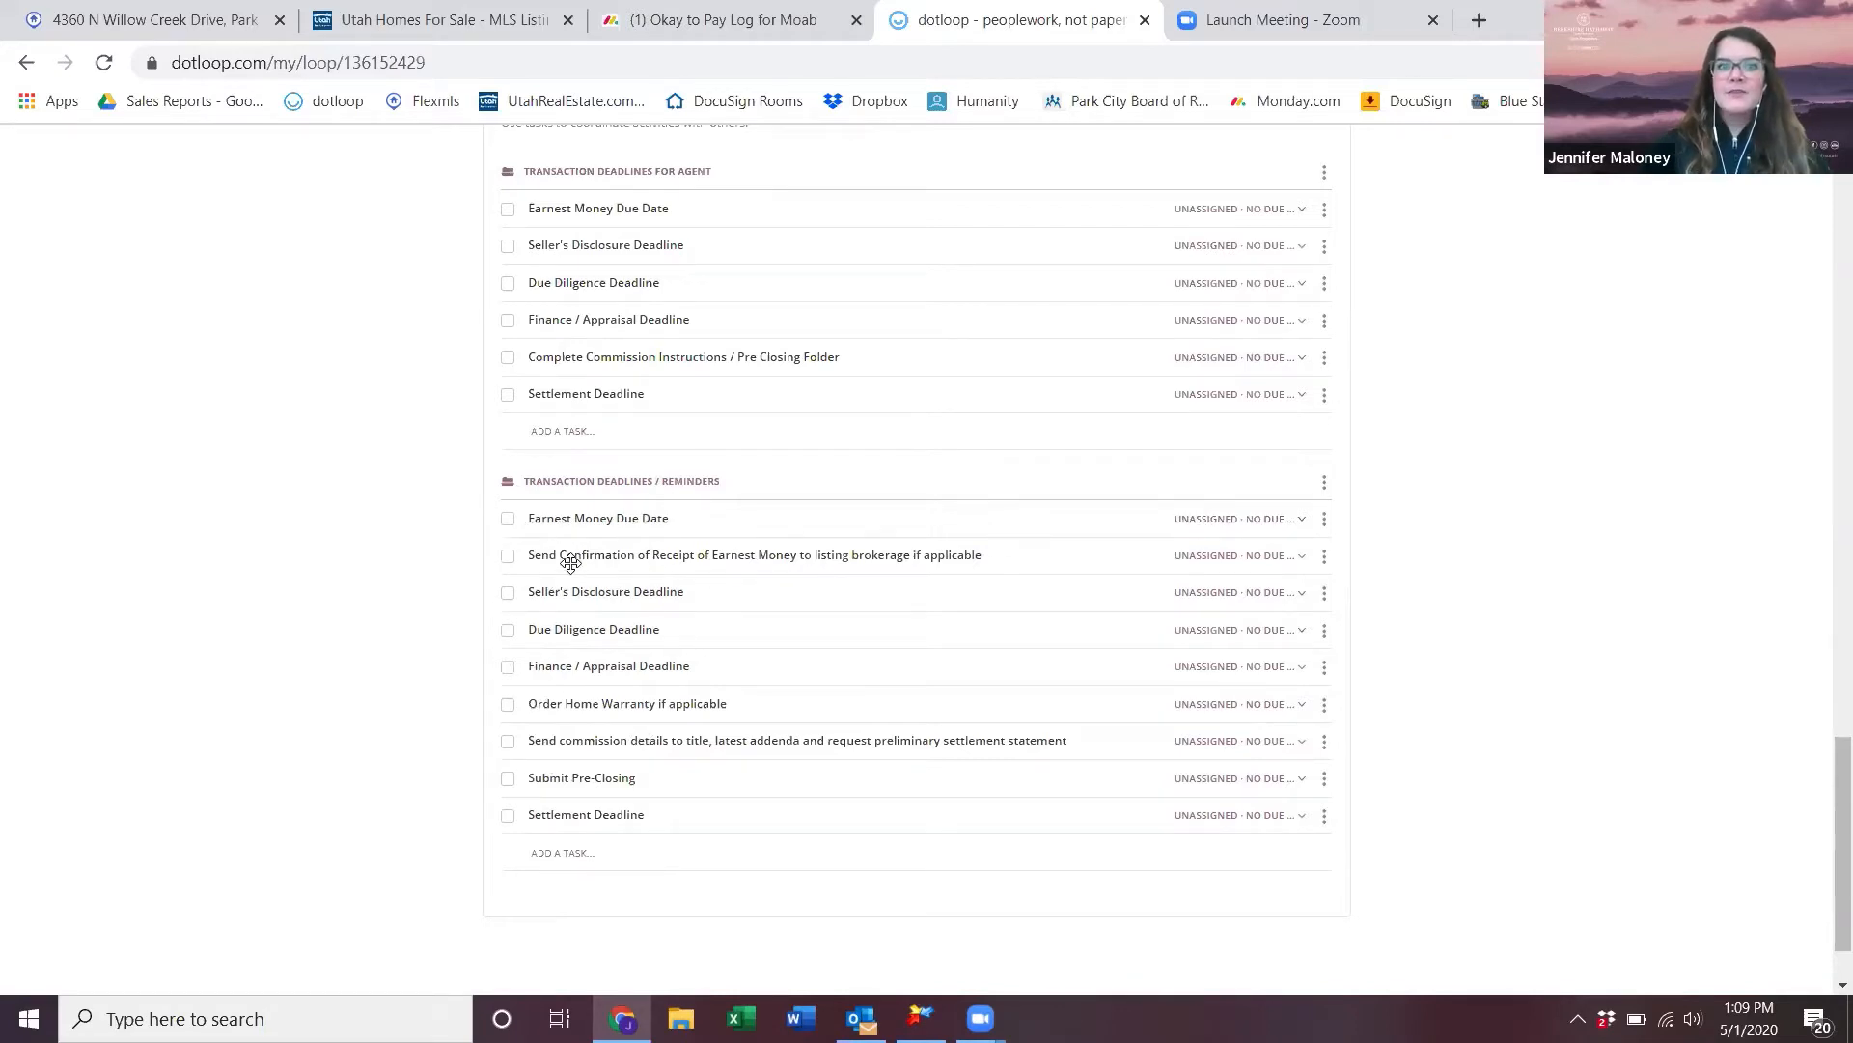
- Give the Reminders Earnest Money Due Date task a May 5 date and a team-member assignee
left_click(1226, 523)
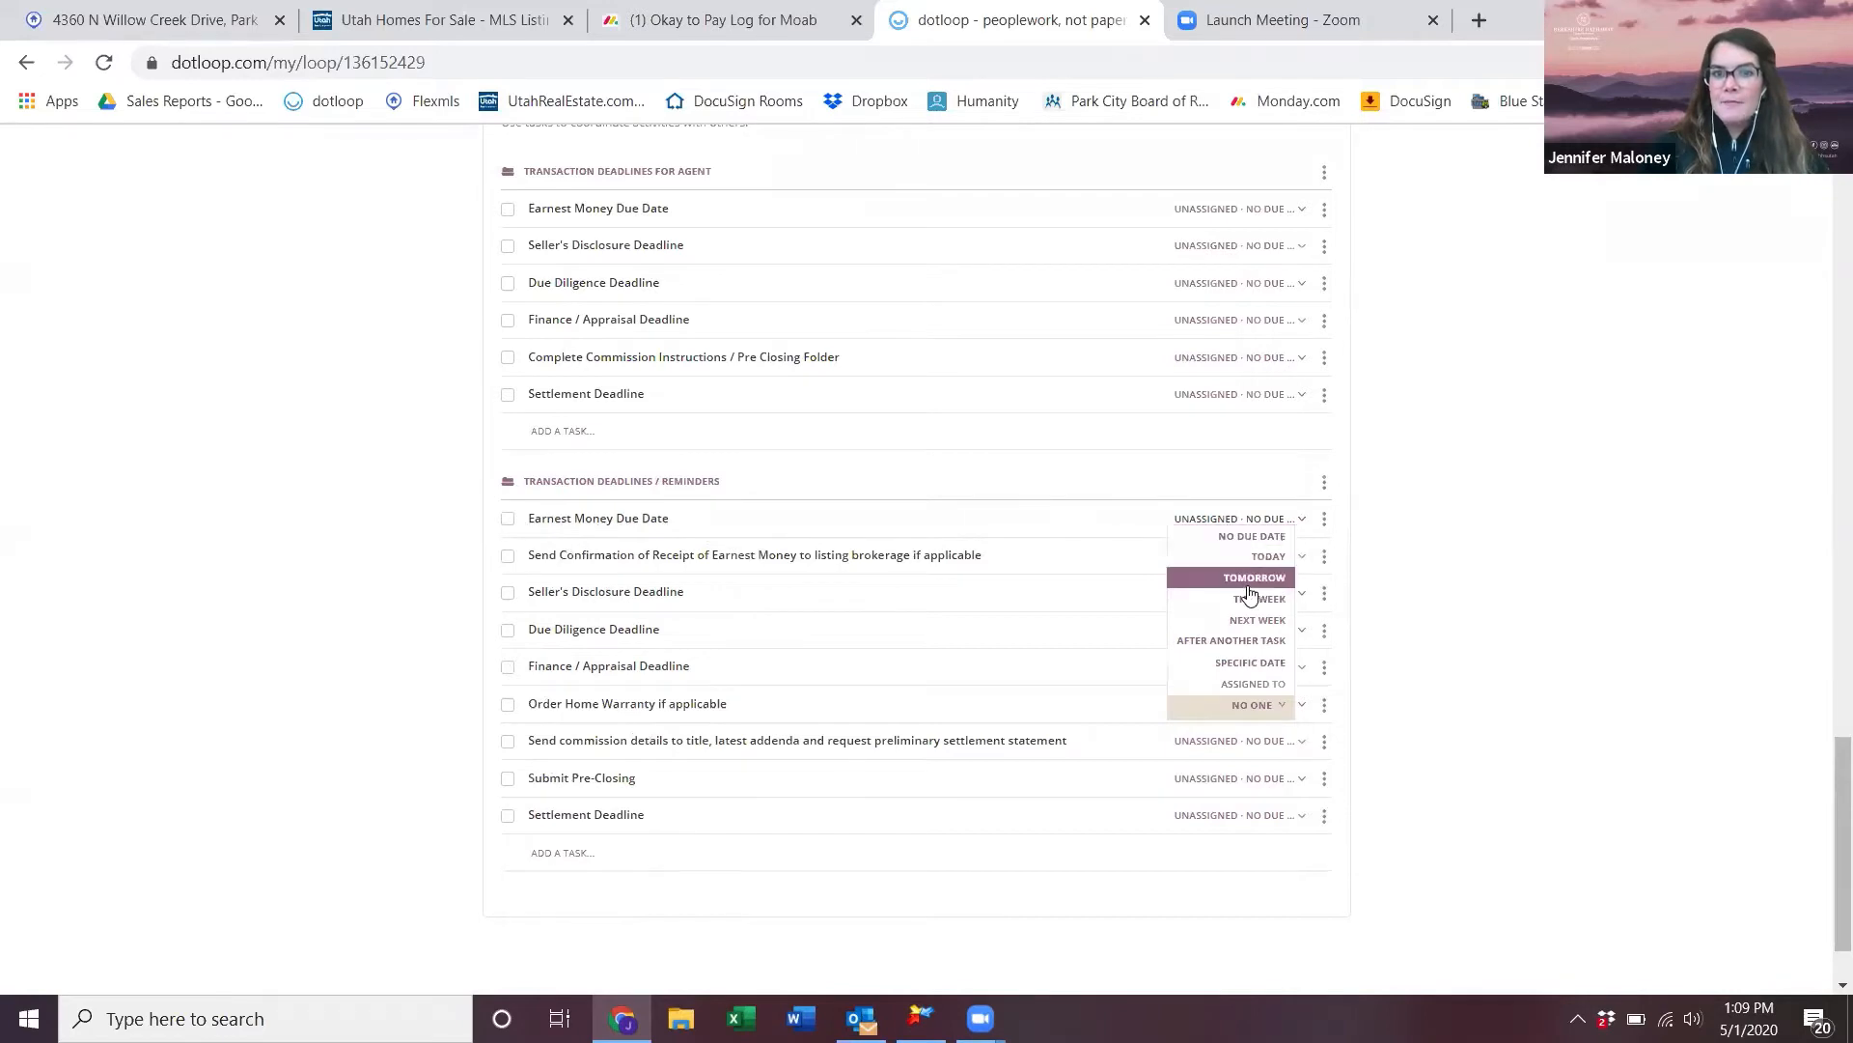
left_click(1247, 662)
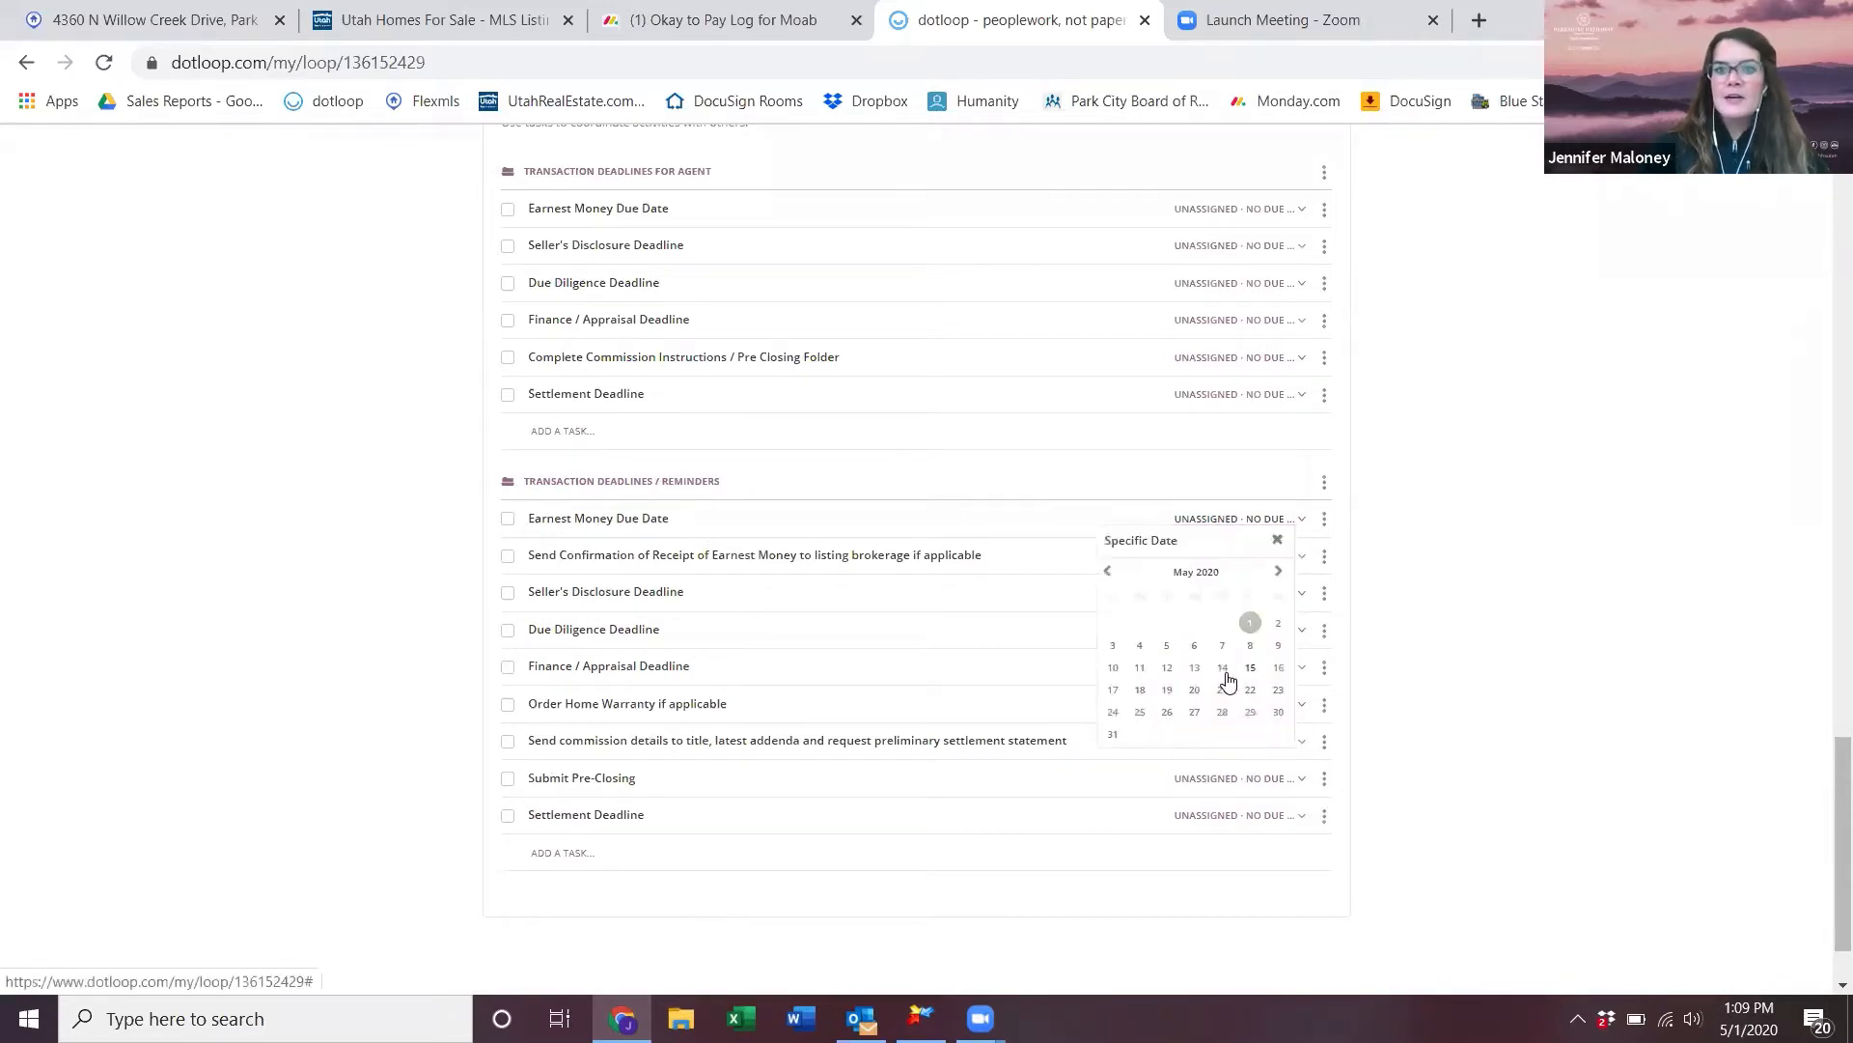
left_click(1167, 646)
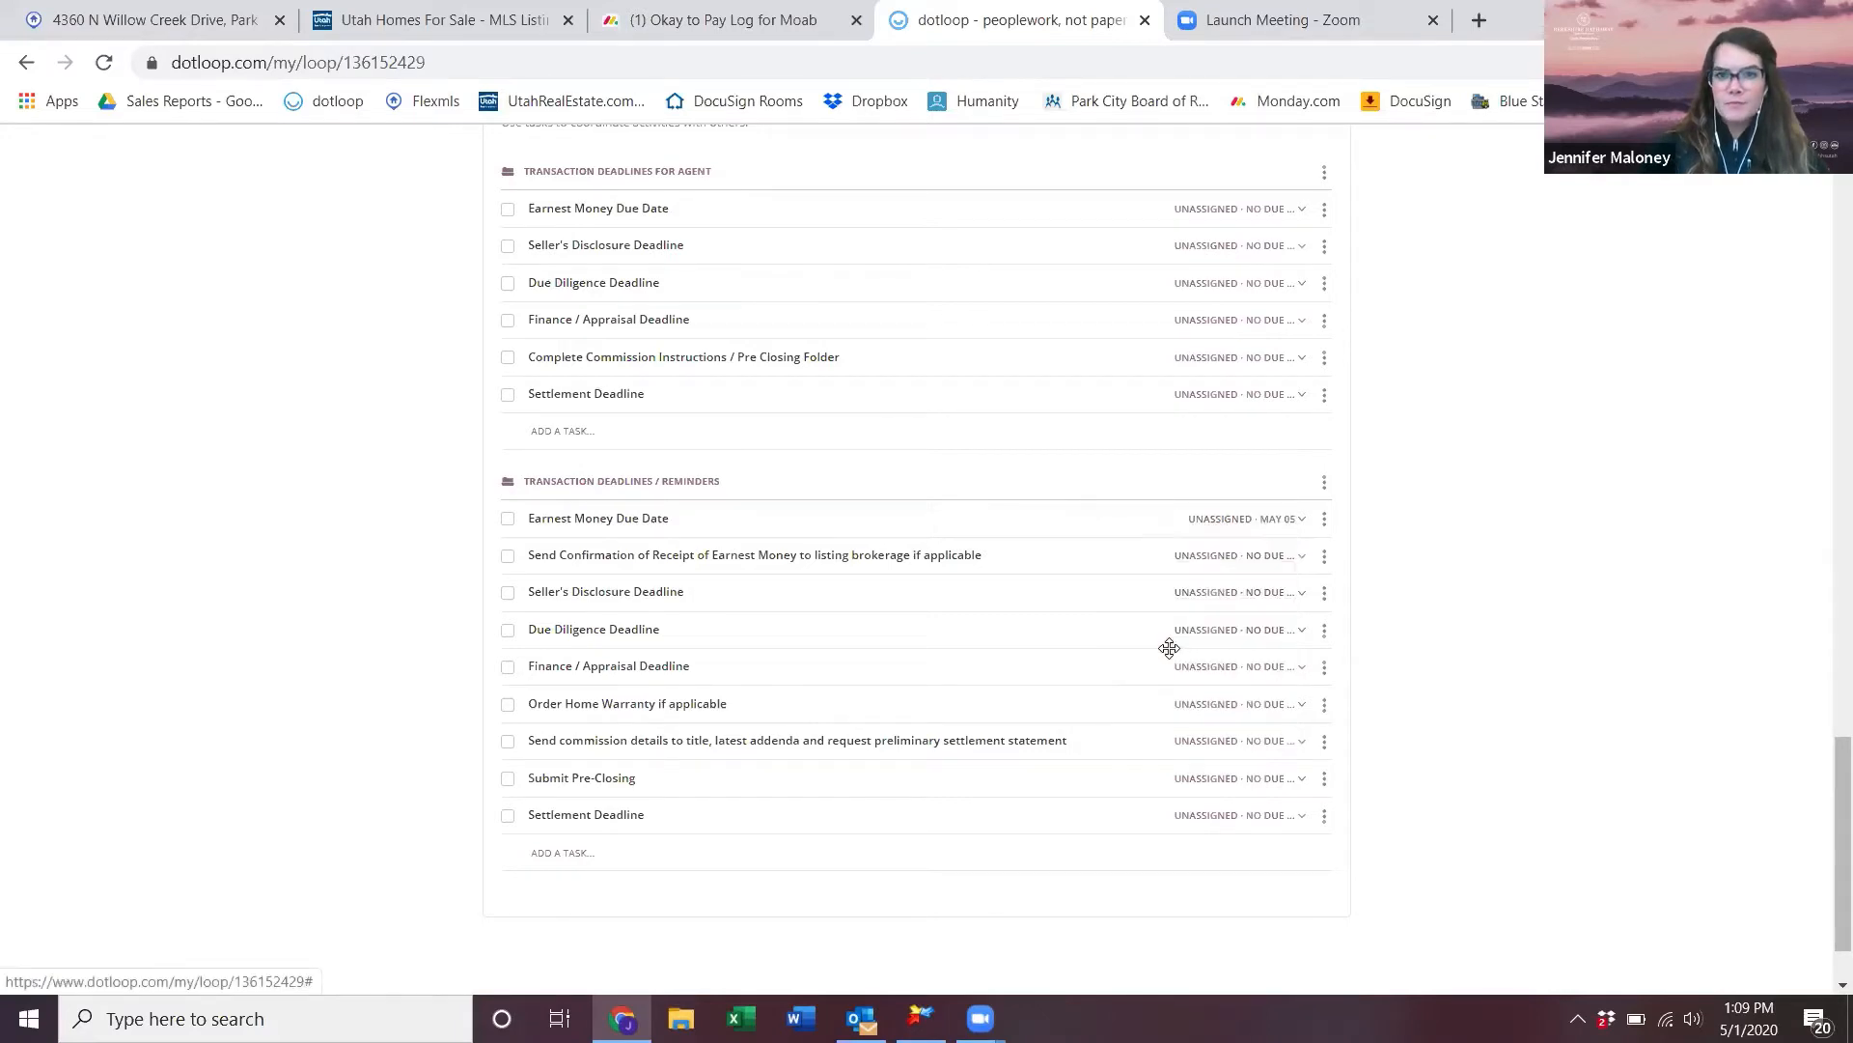
left_click(1227, 523)
left_click(1253, 708)
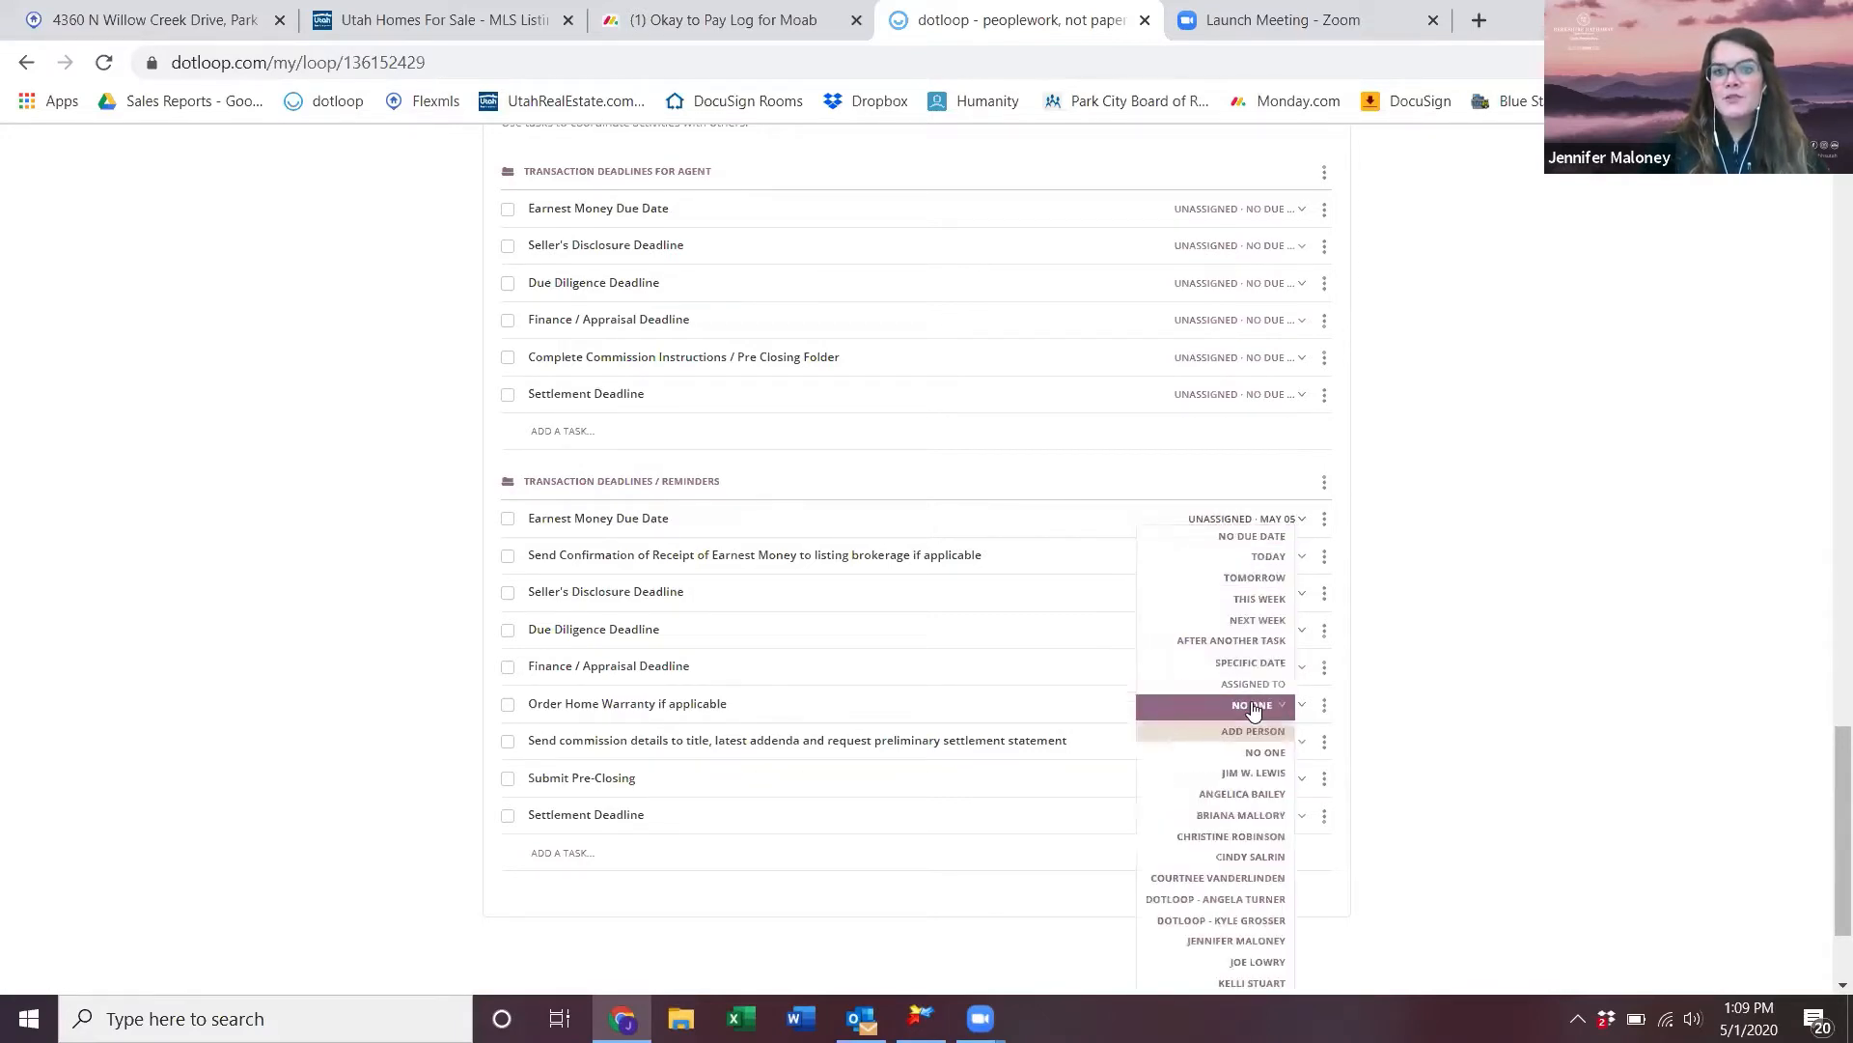
left_click(1264, 941)
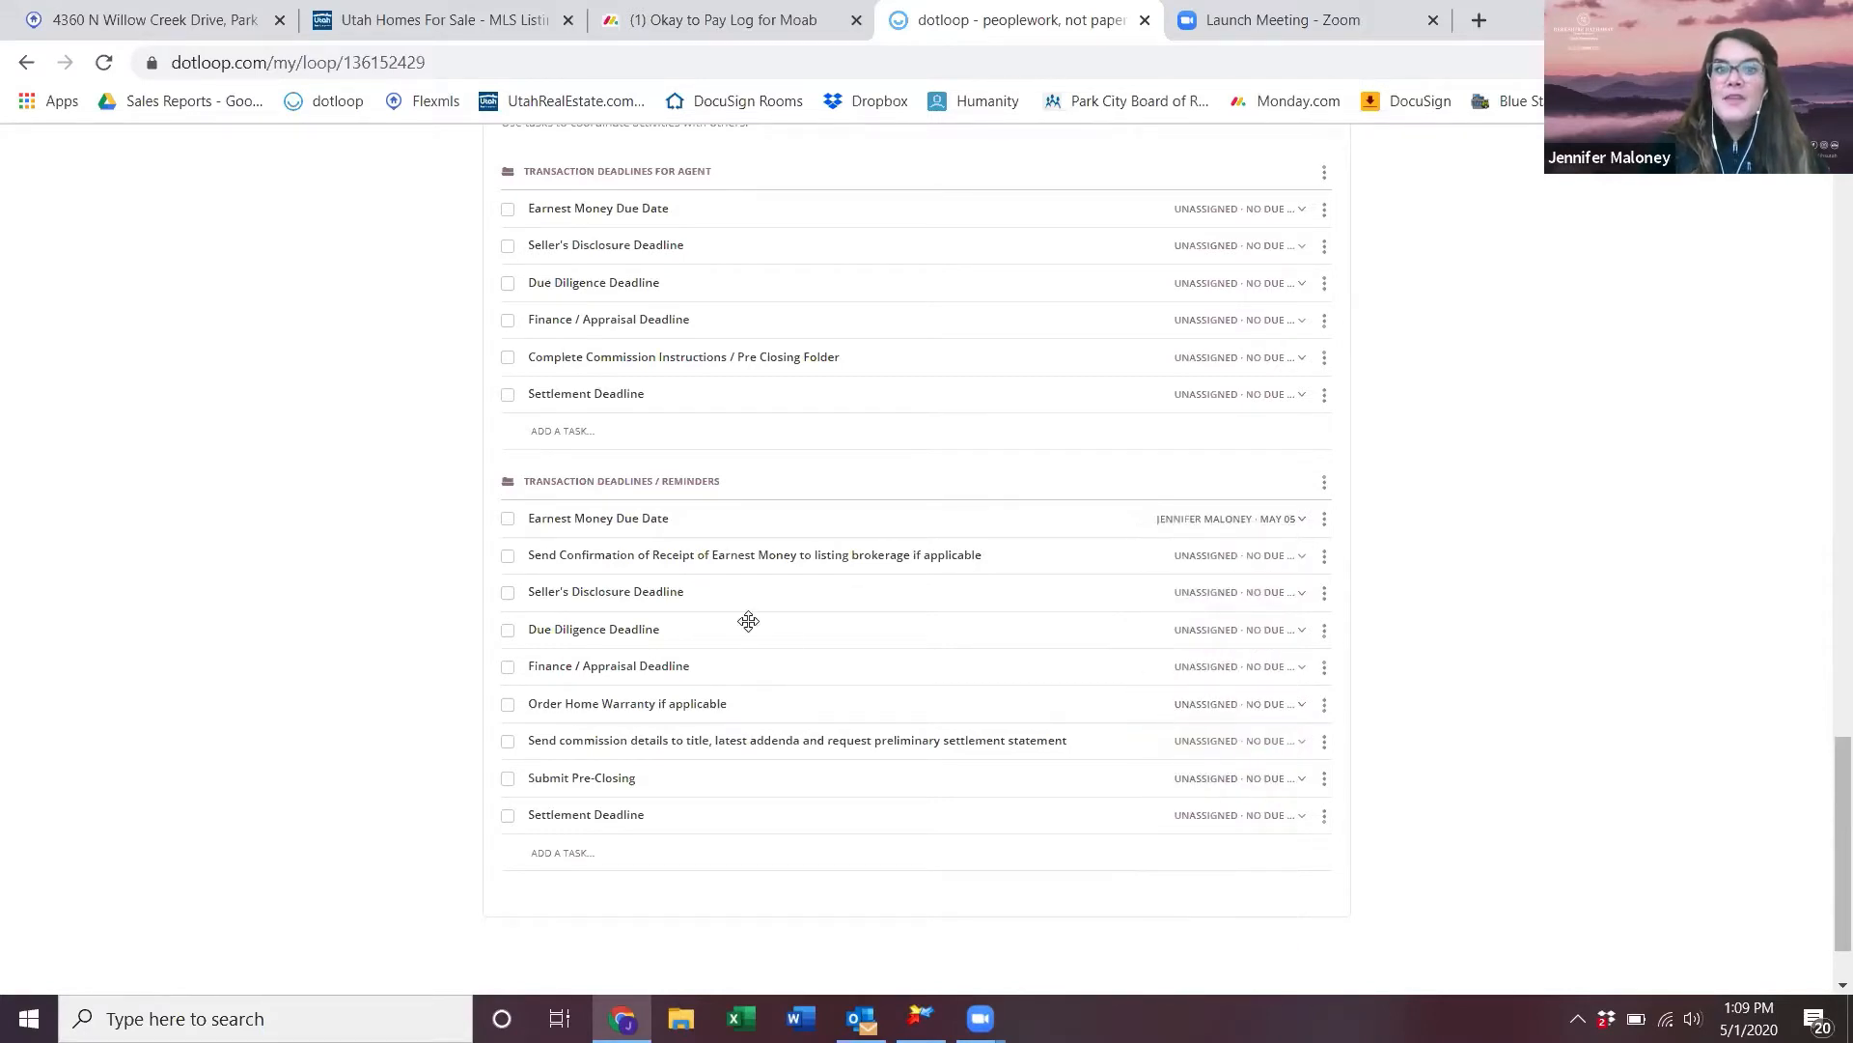
left_click(1275, 555)
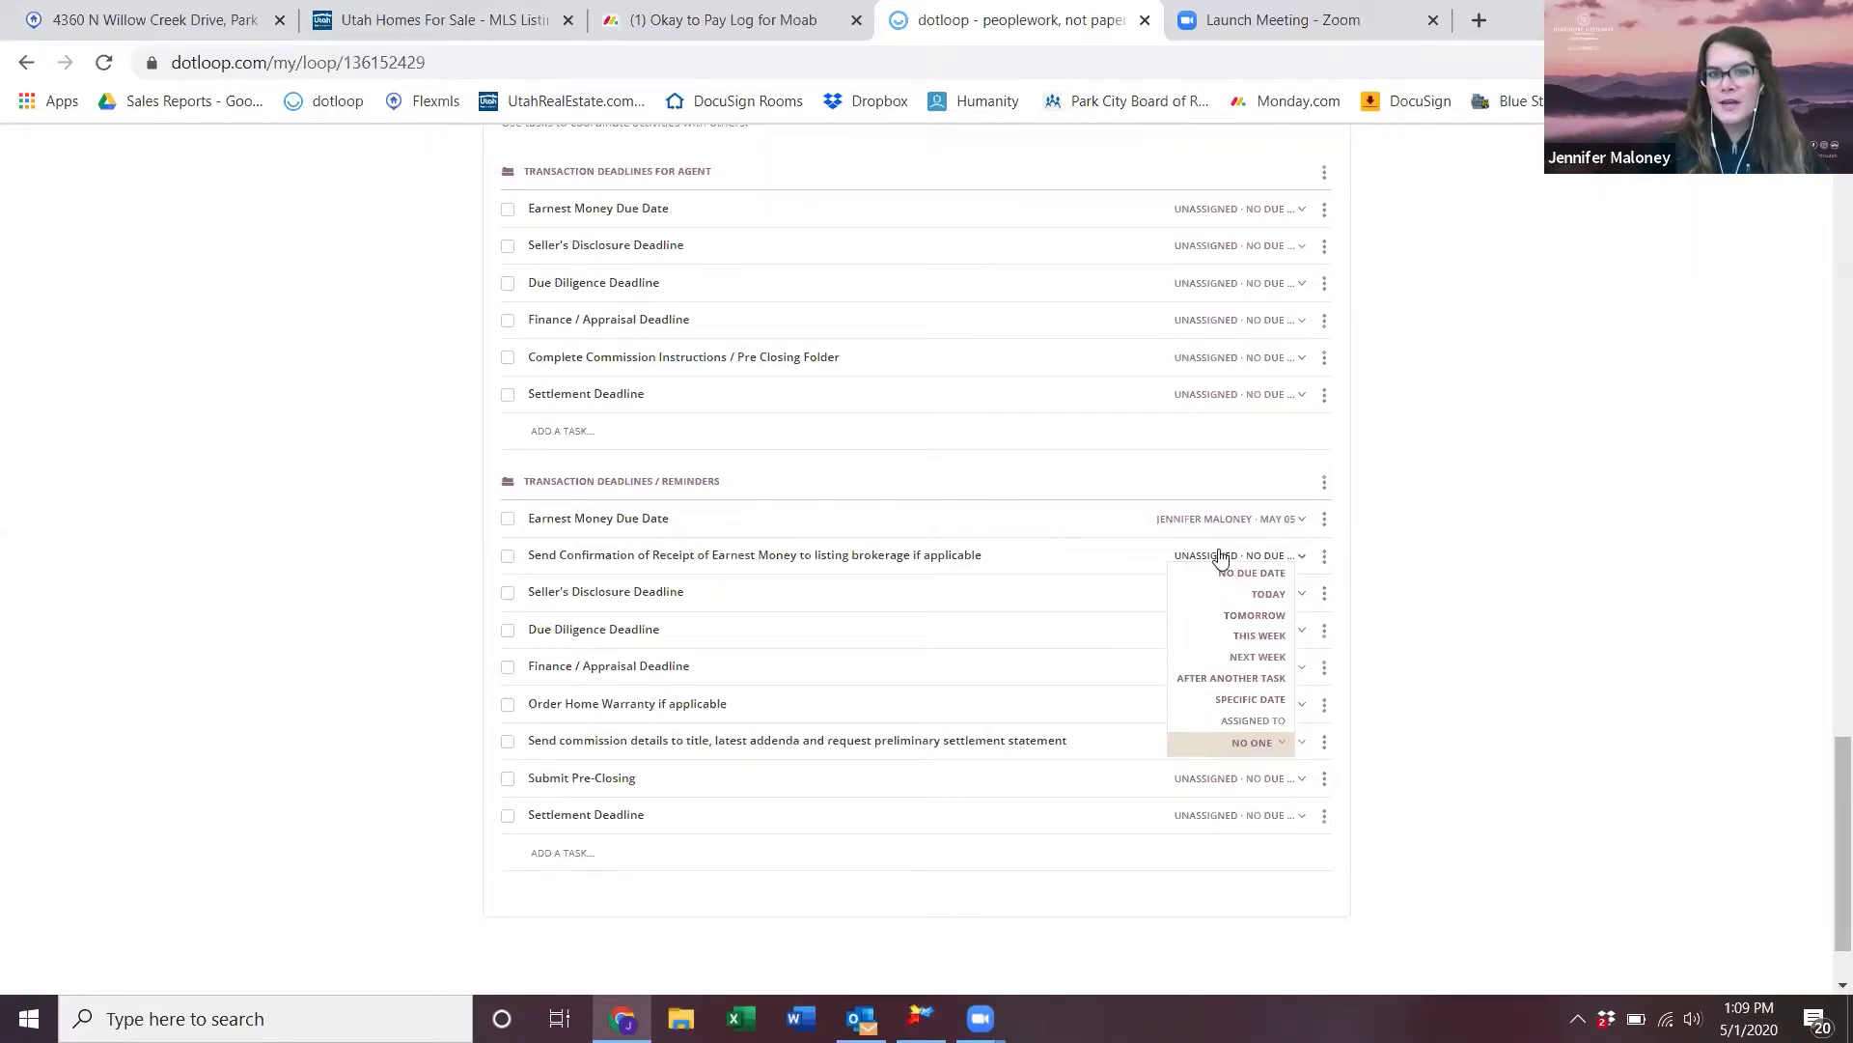
scroll(1068, 513, "up", 1)
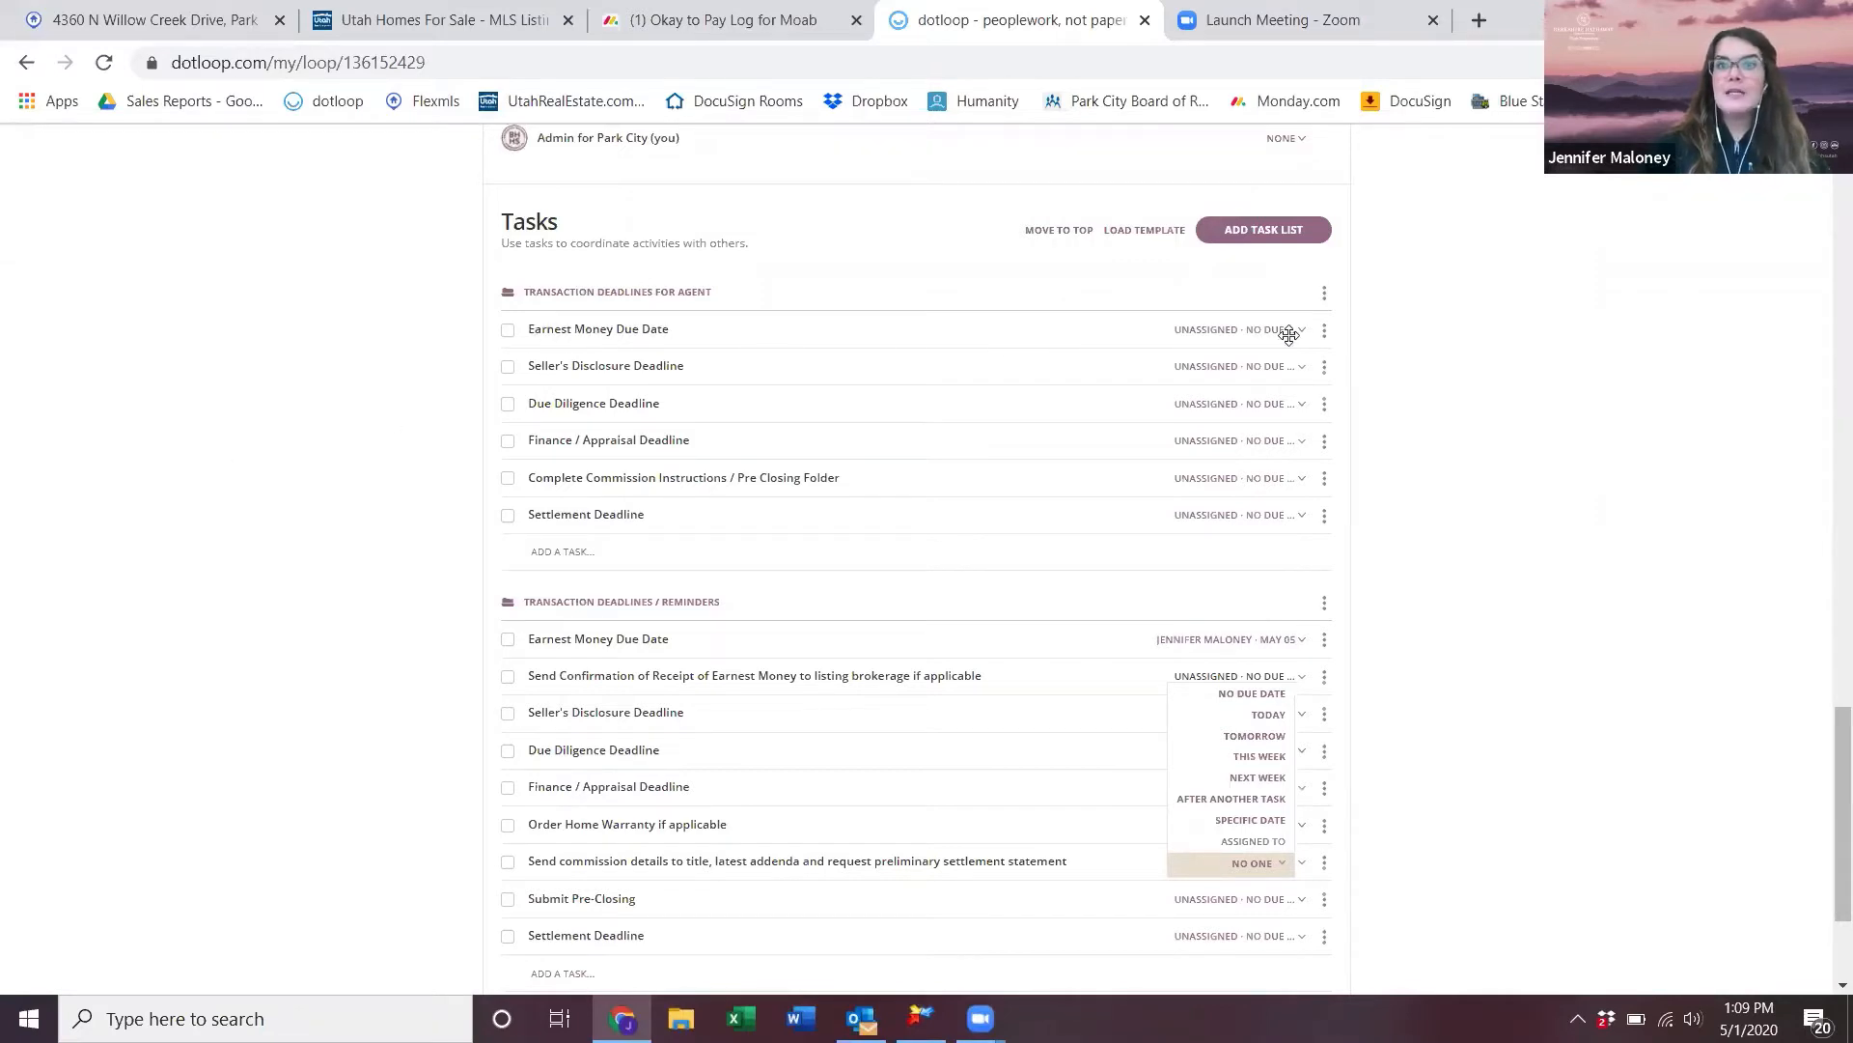
- Assign the agent's Earnest Money Due Date task to the listing agent, due May 5
left_click(1259, 331)
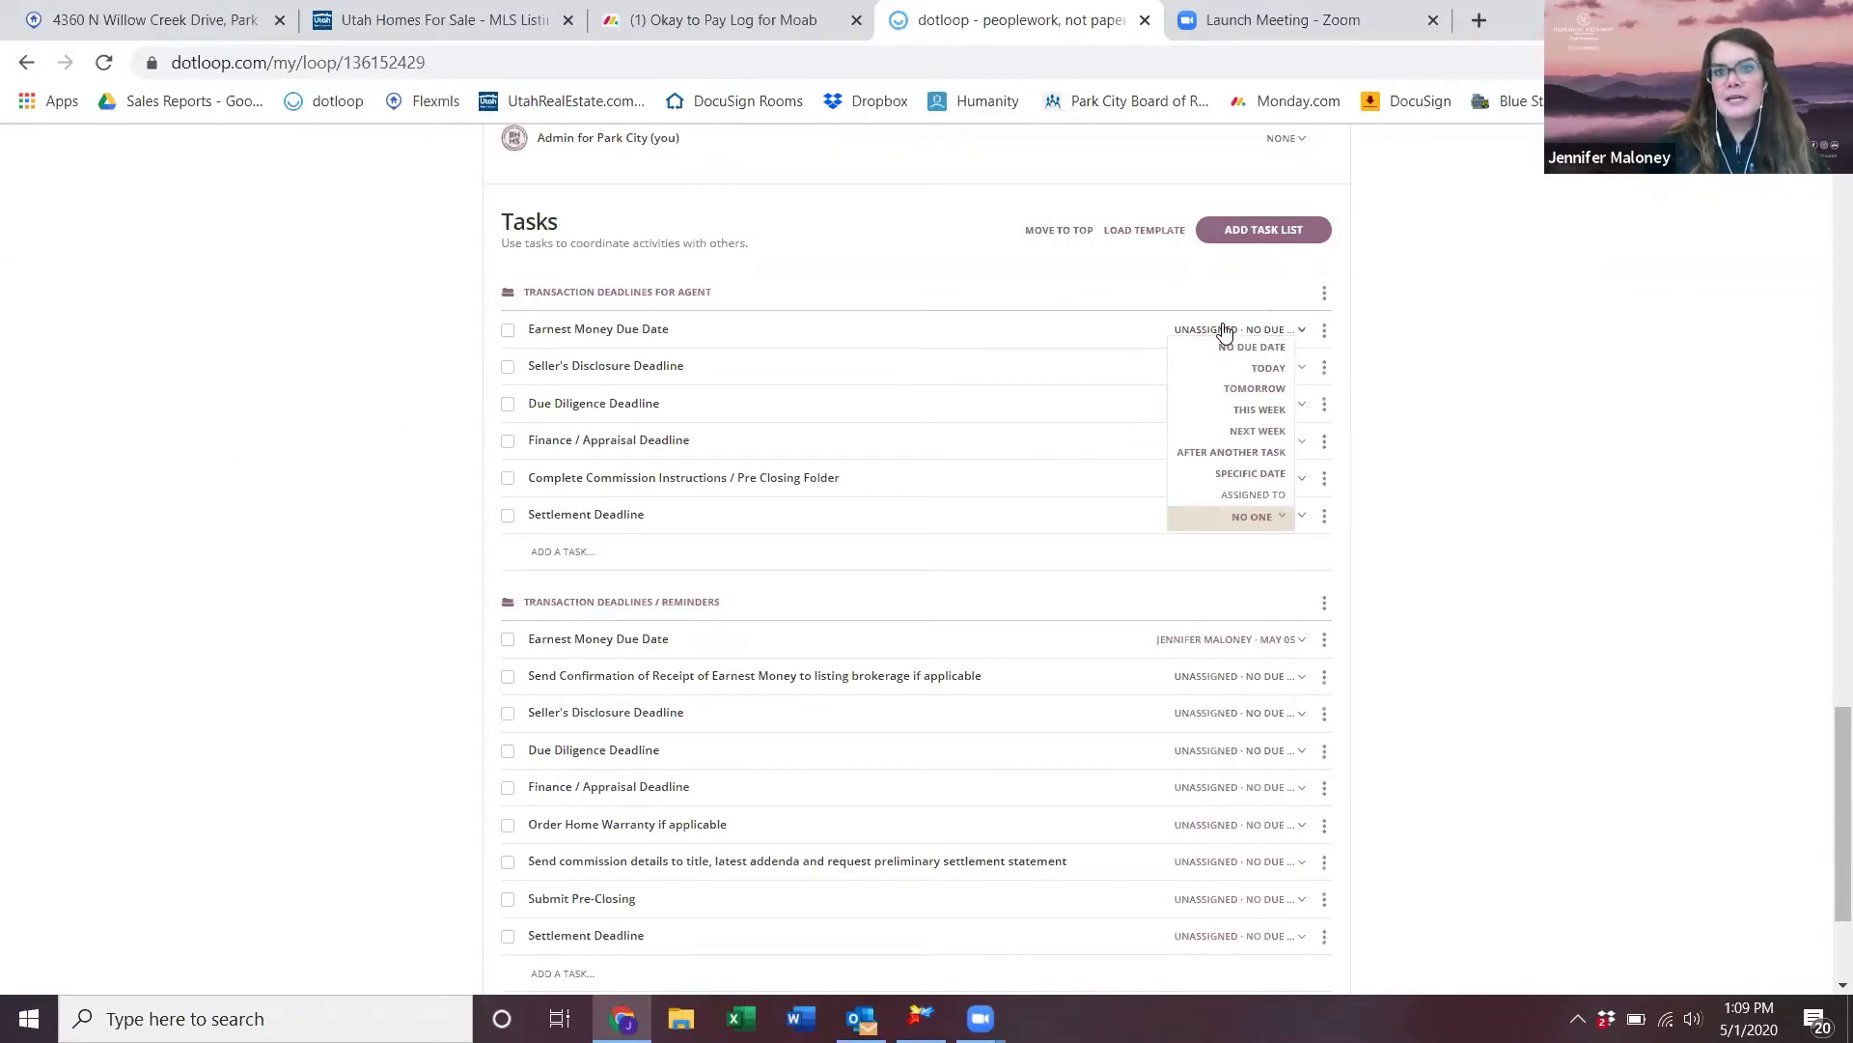
left_click(1254, 513)
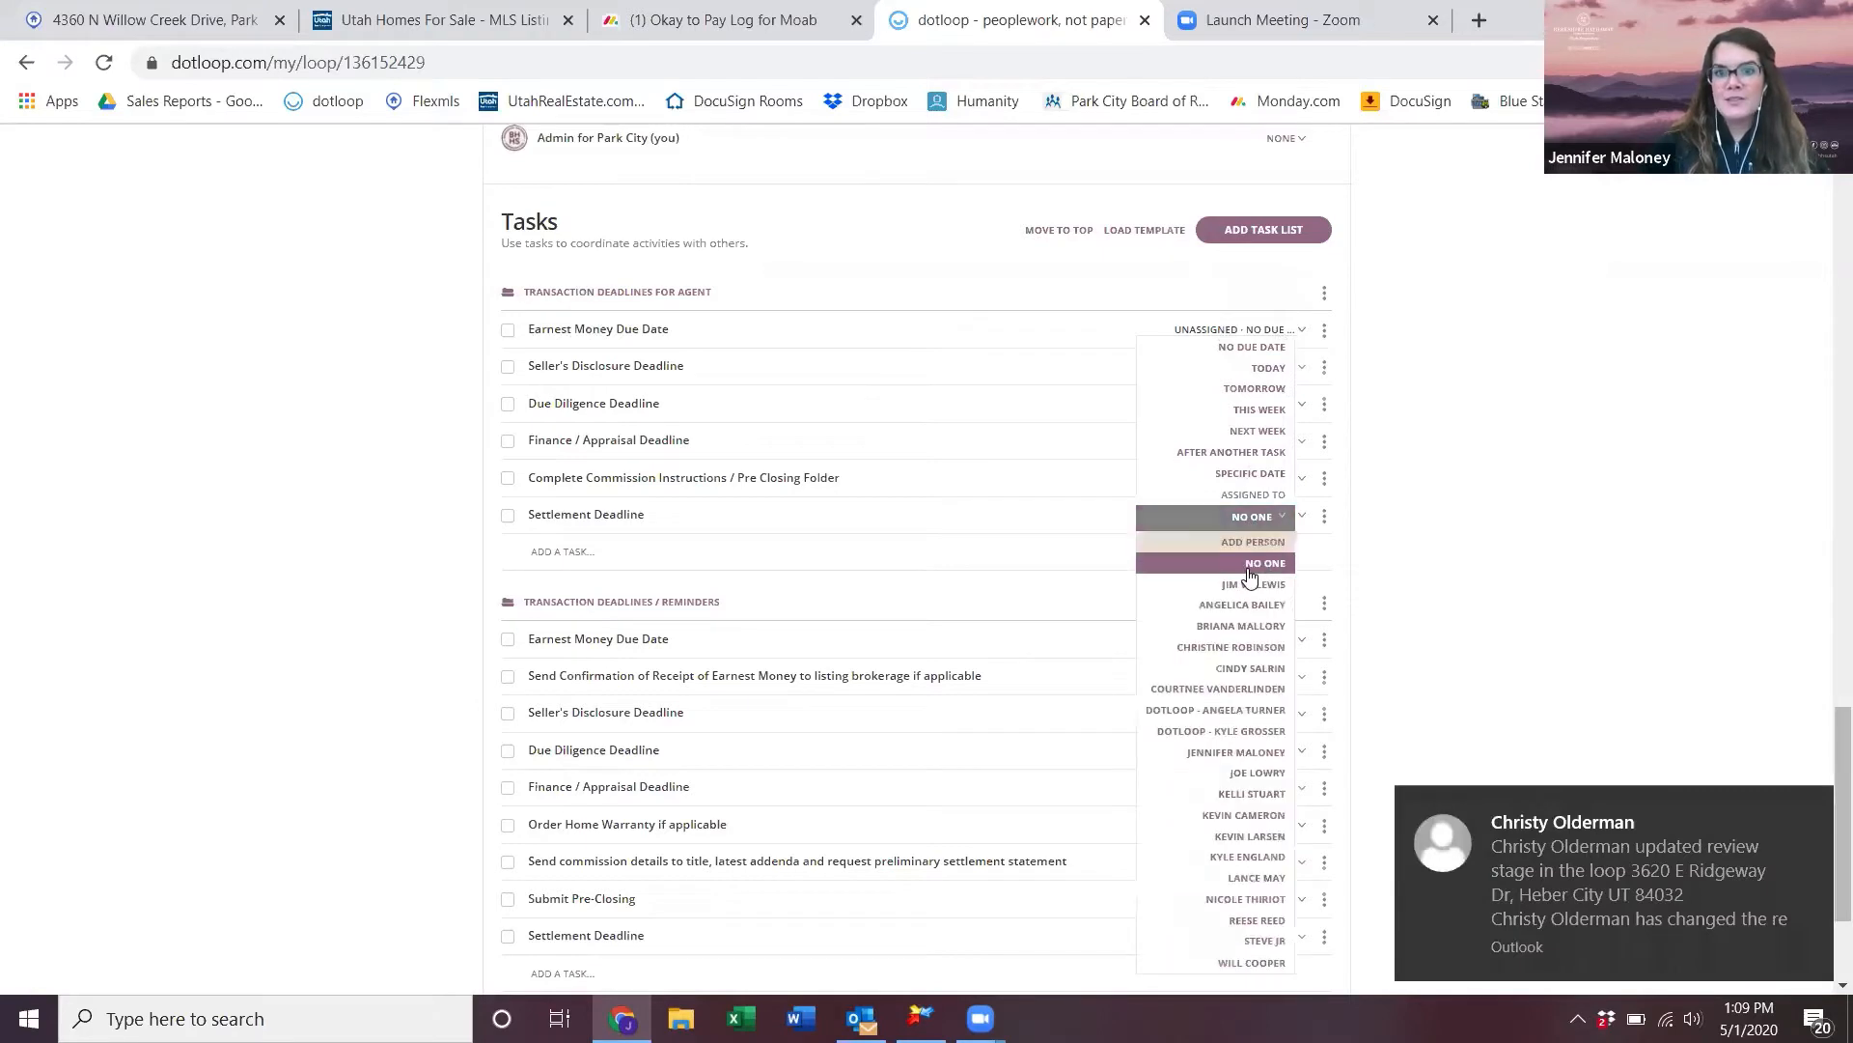
left_click(1246, 586)
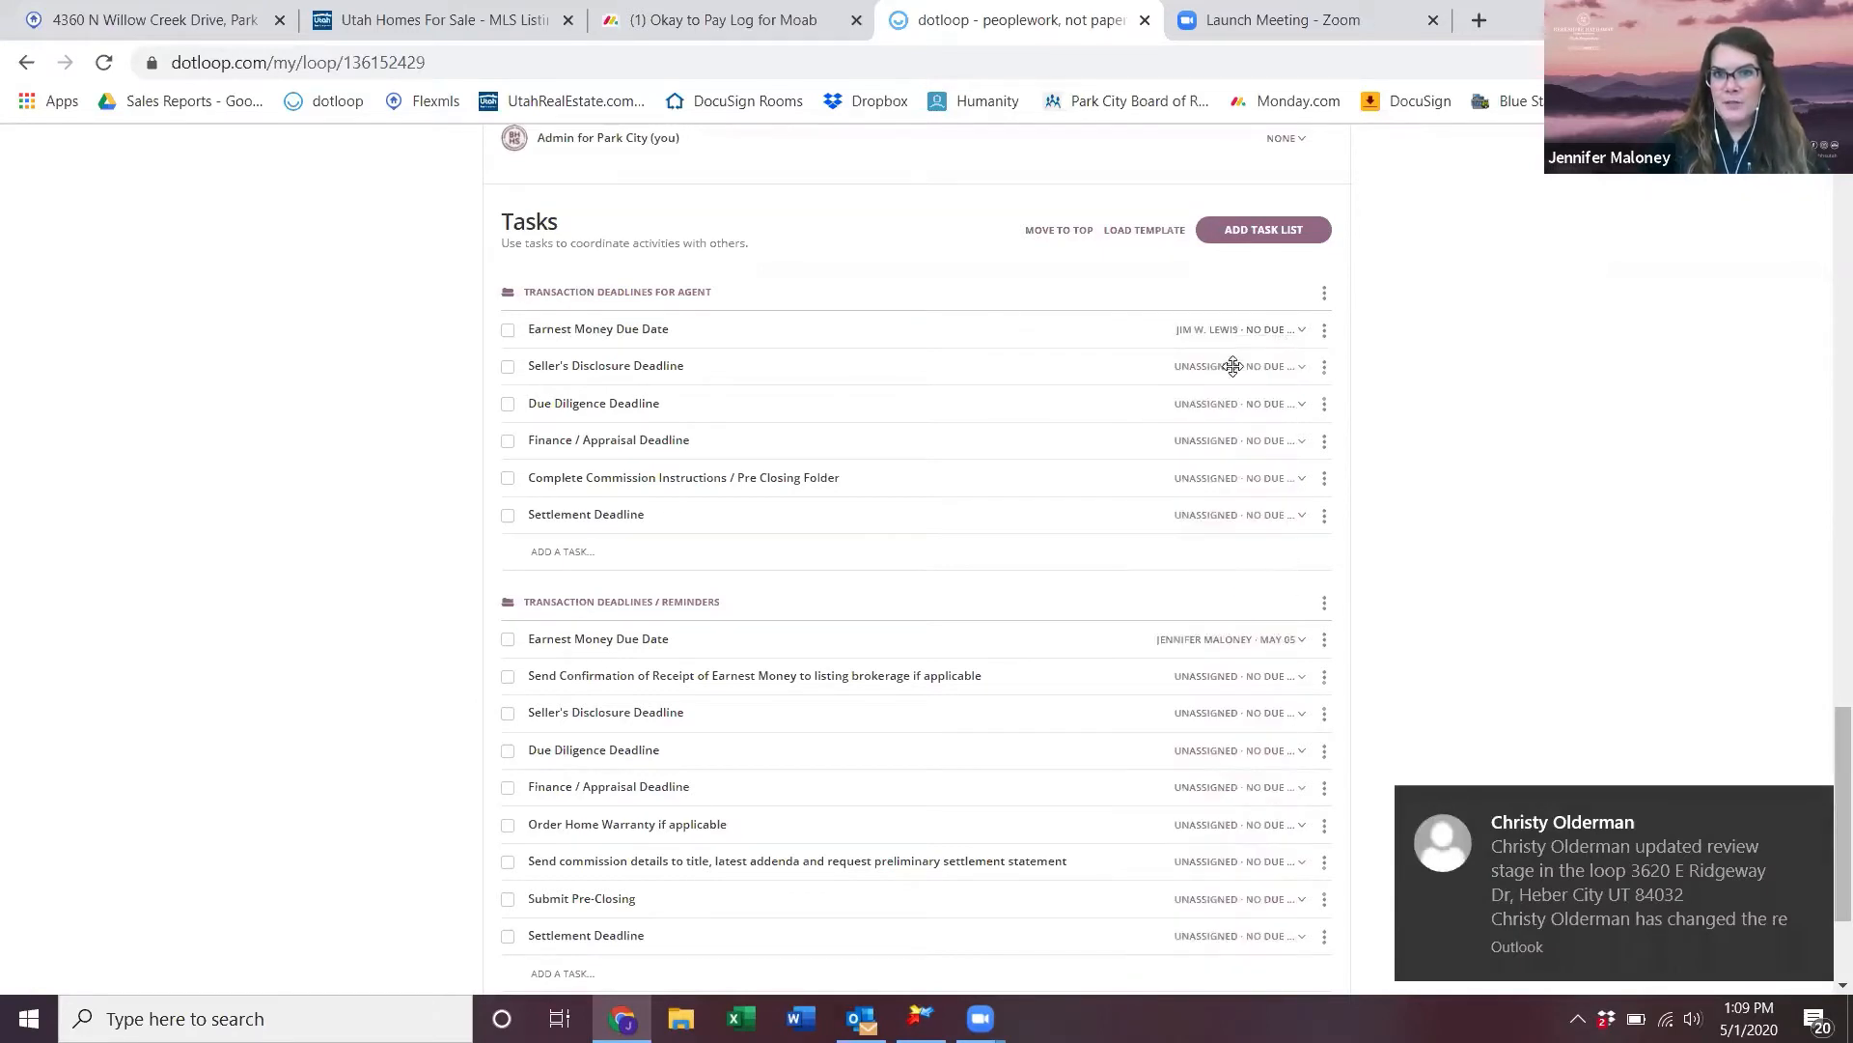
left_click(1190, 333)
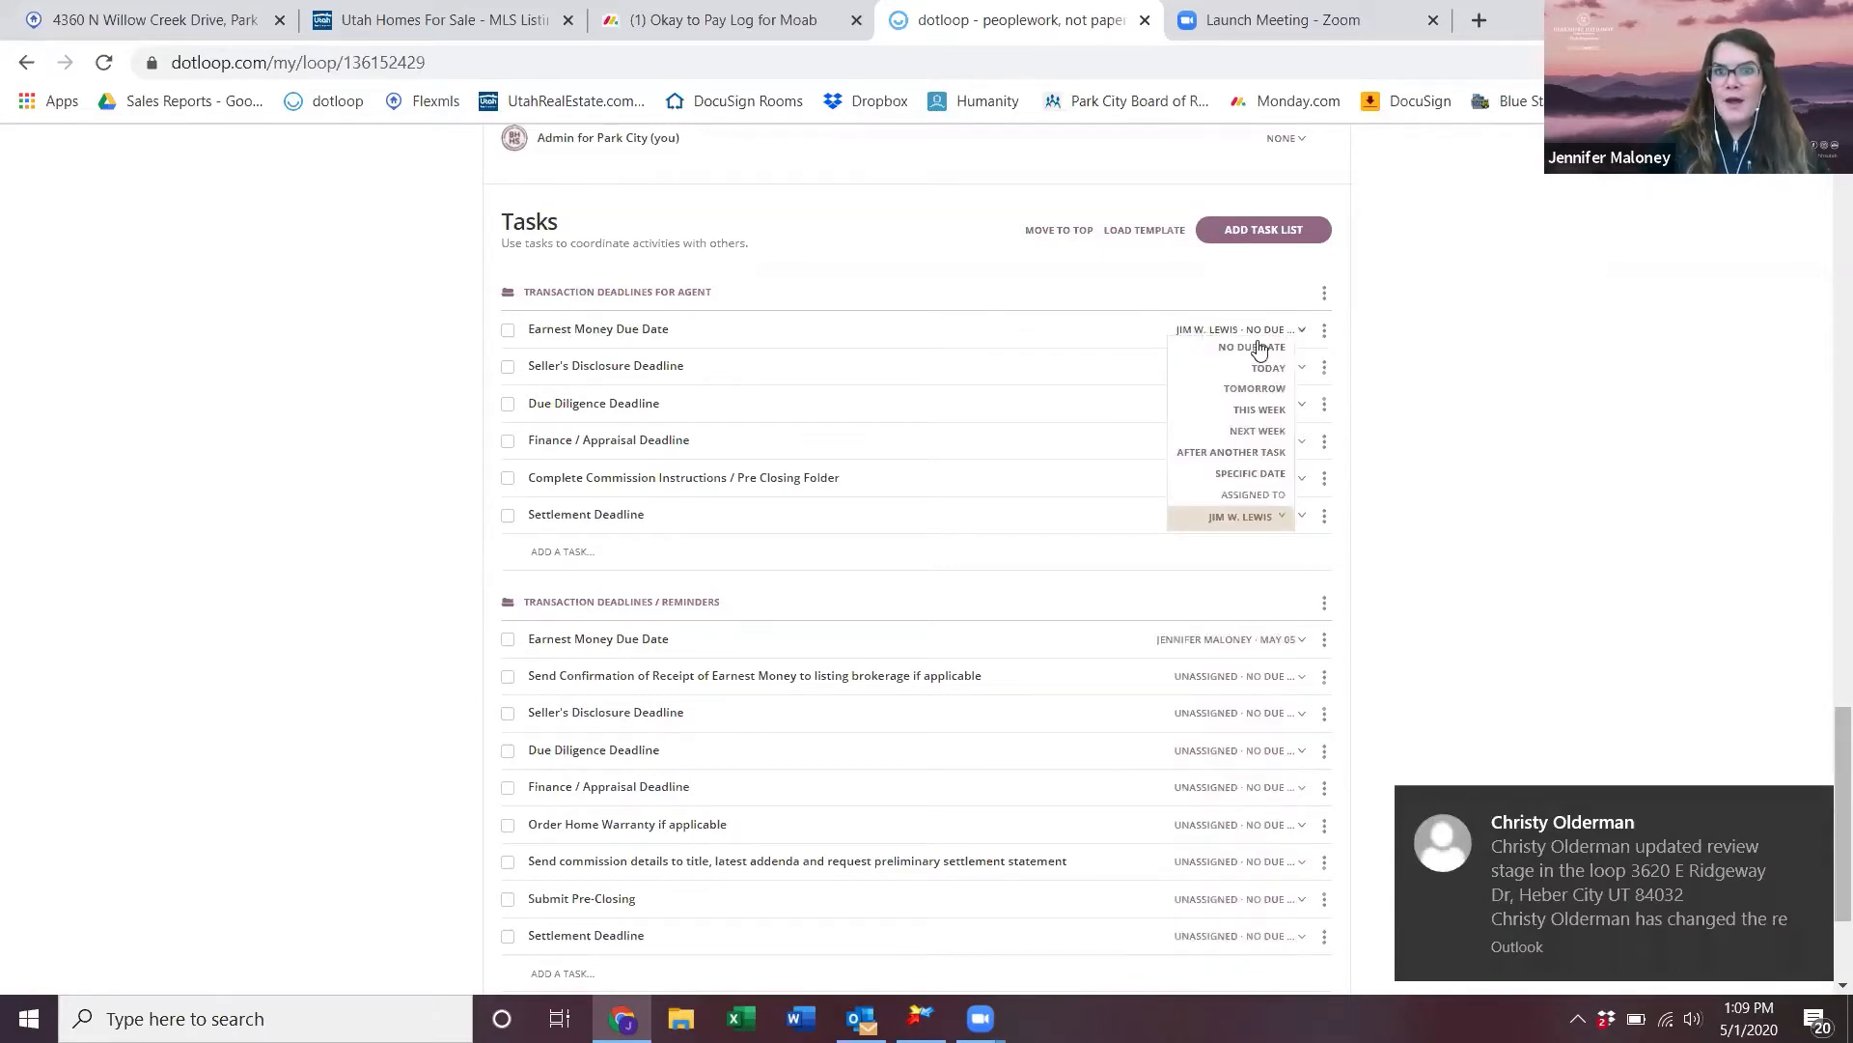
left_click(1268, 470)
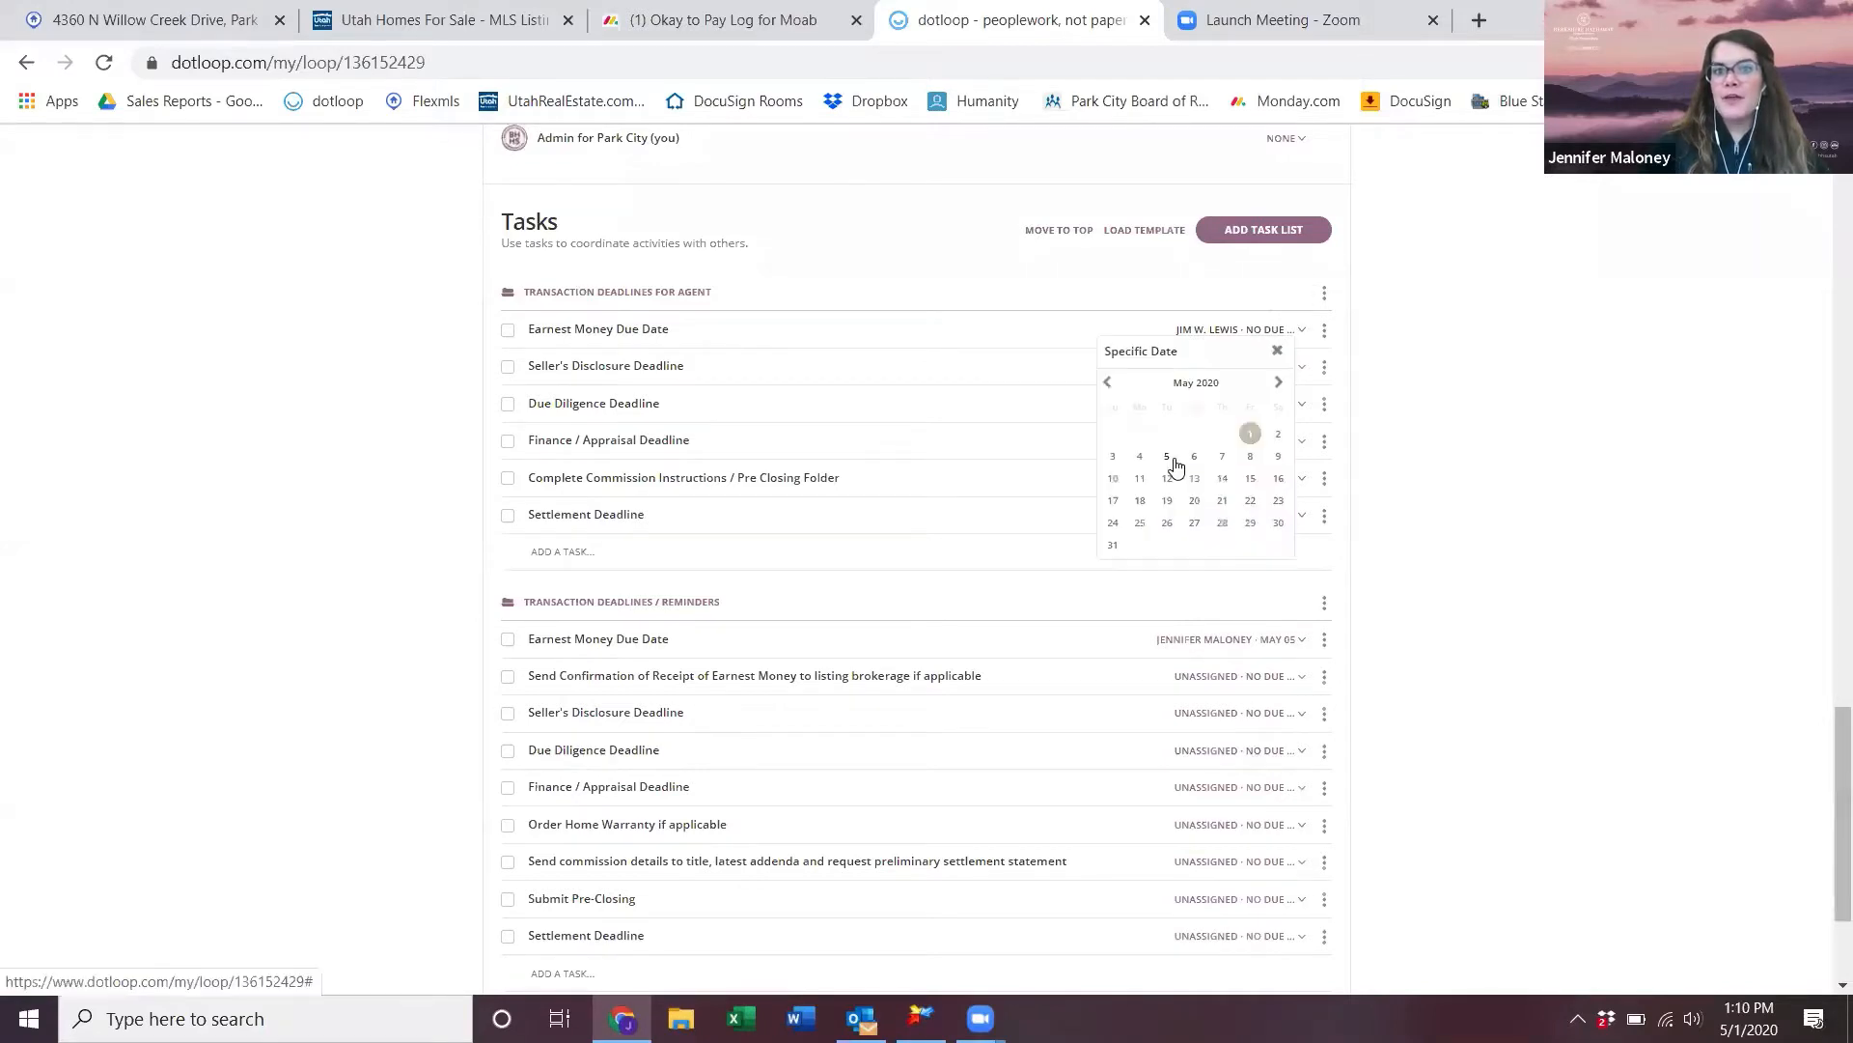
left_click(1165, 455)
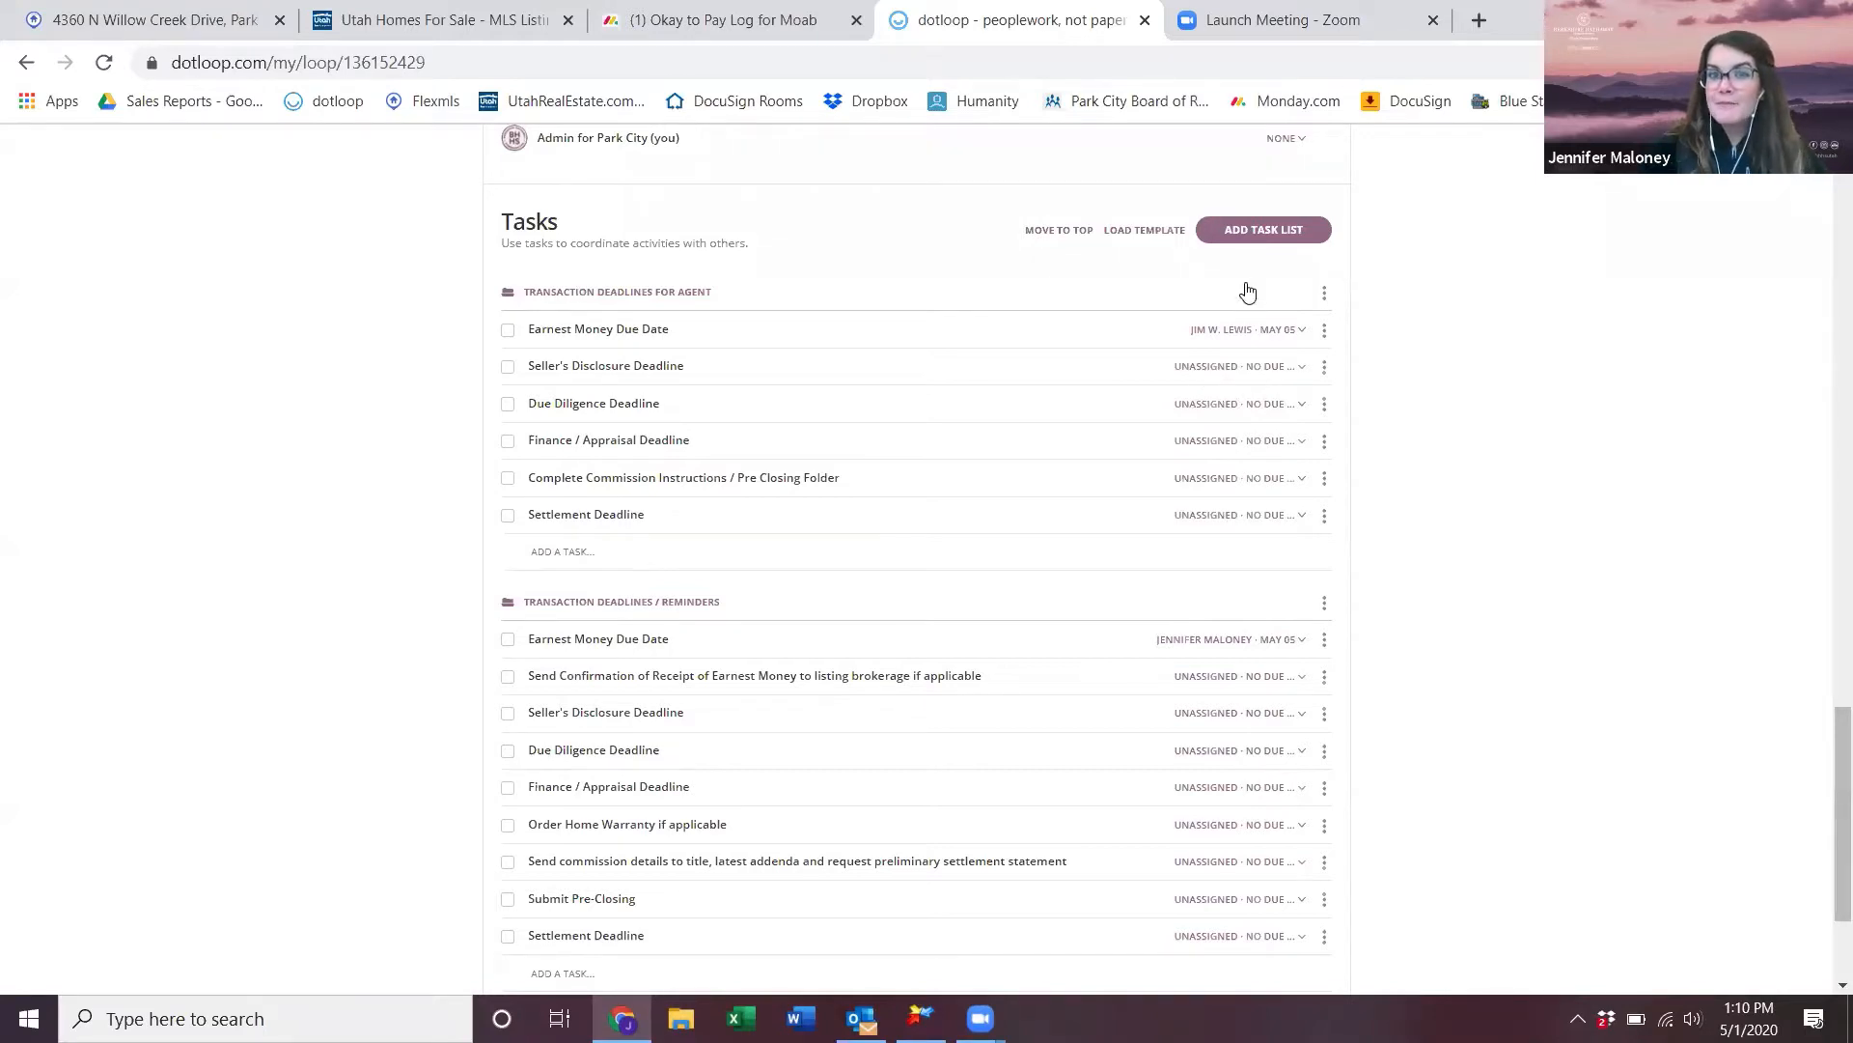
left_click(1290, 232)
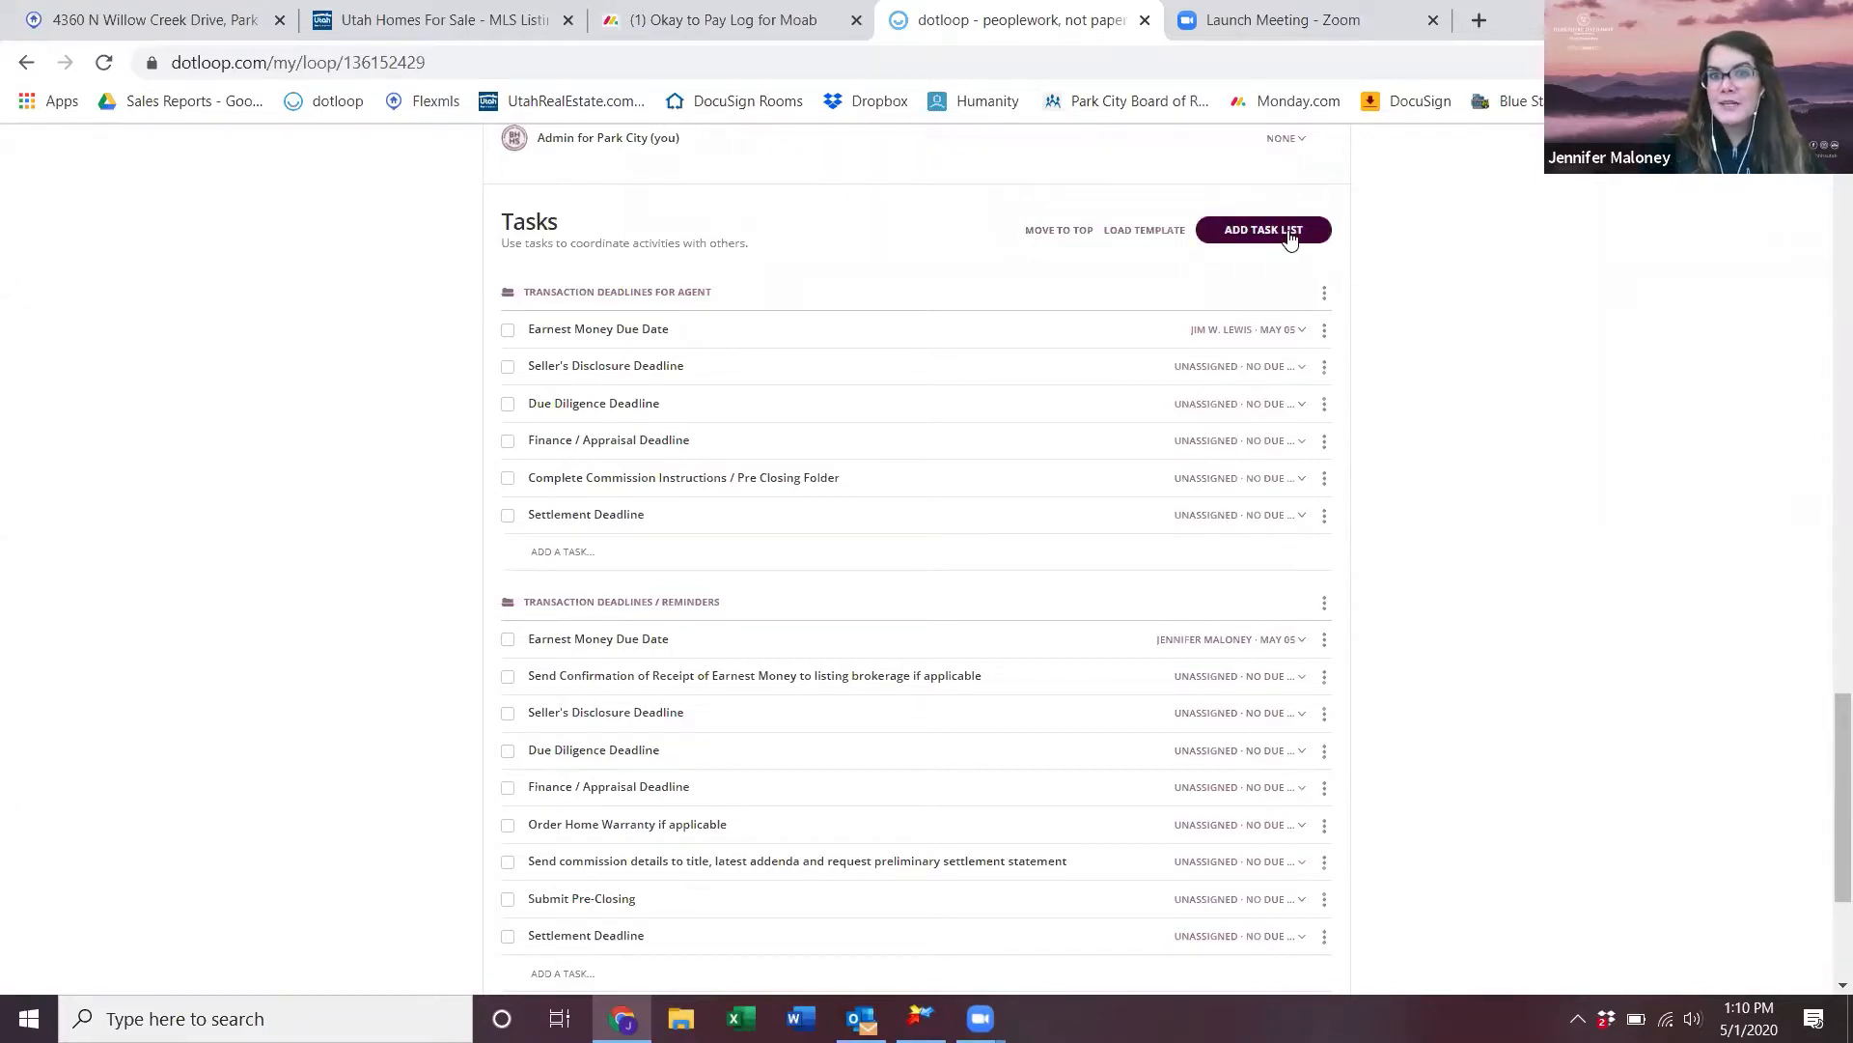
- Rename the new task list to 'Closing Checklist'
scroll(939, 700, "down", 3)
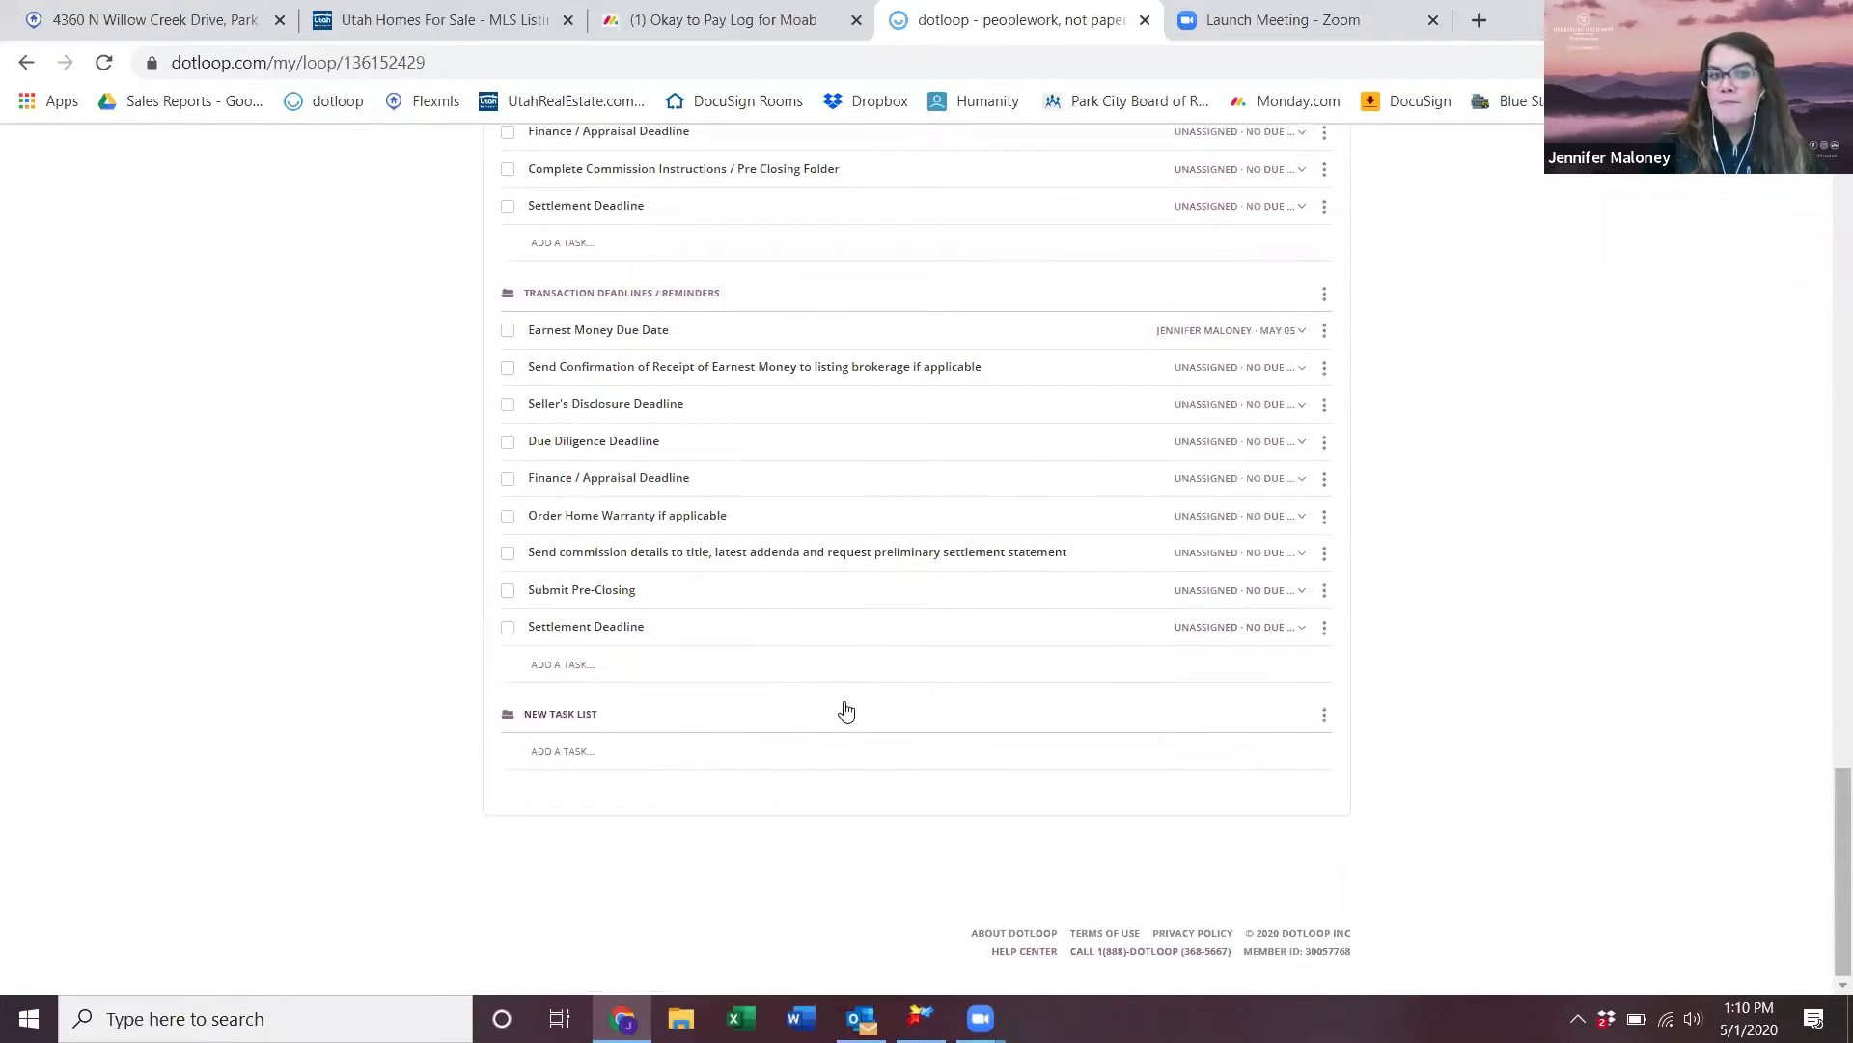
left_click(1324, 719)
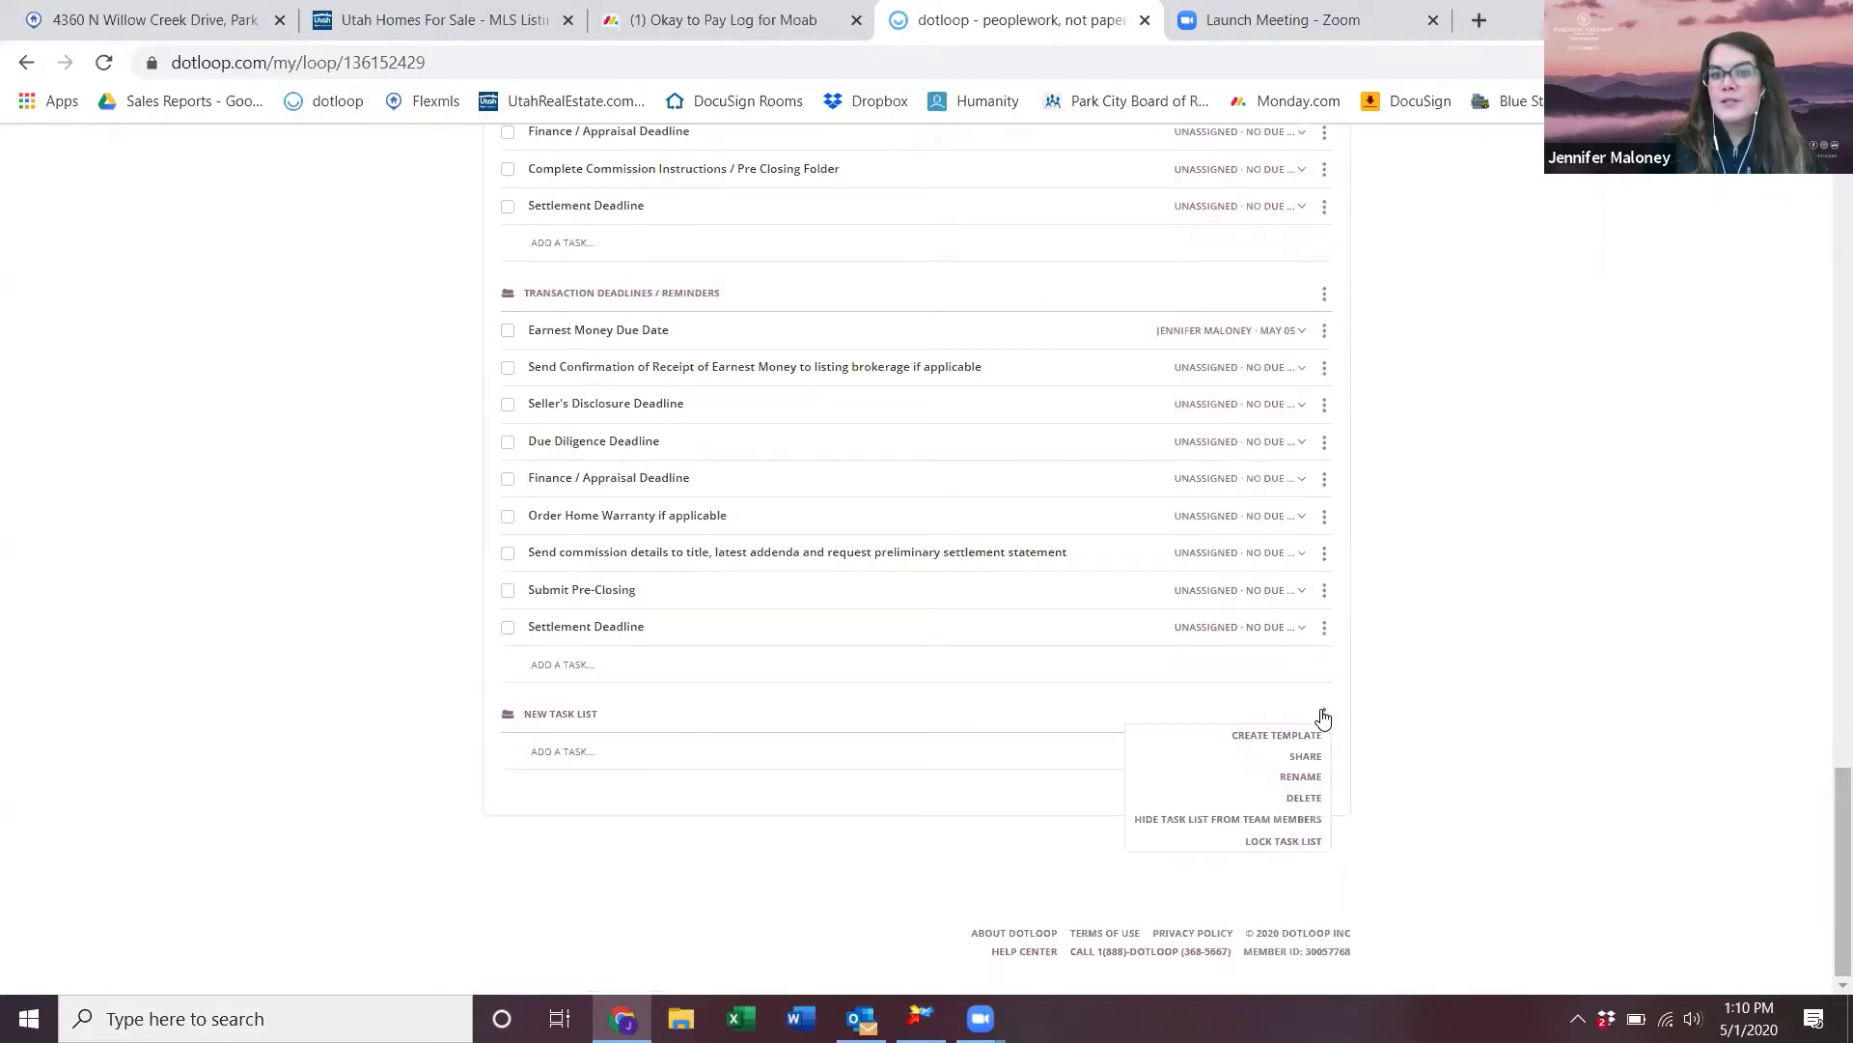
left_click(1160, 768)
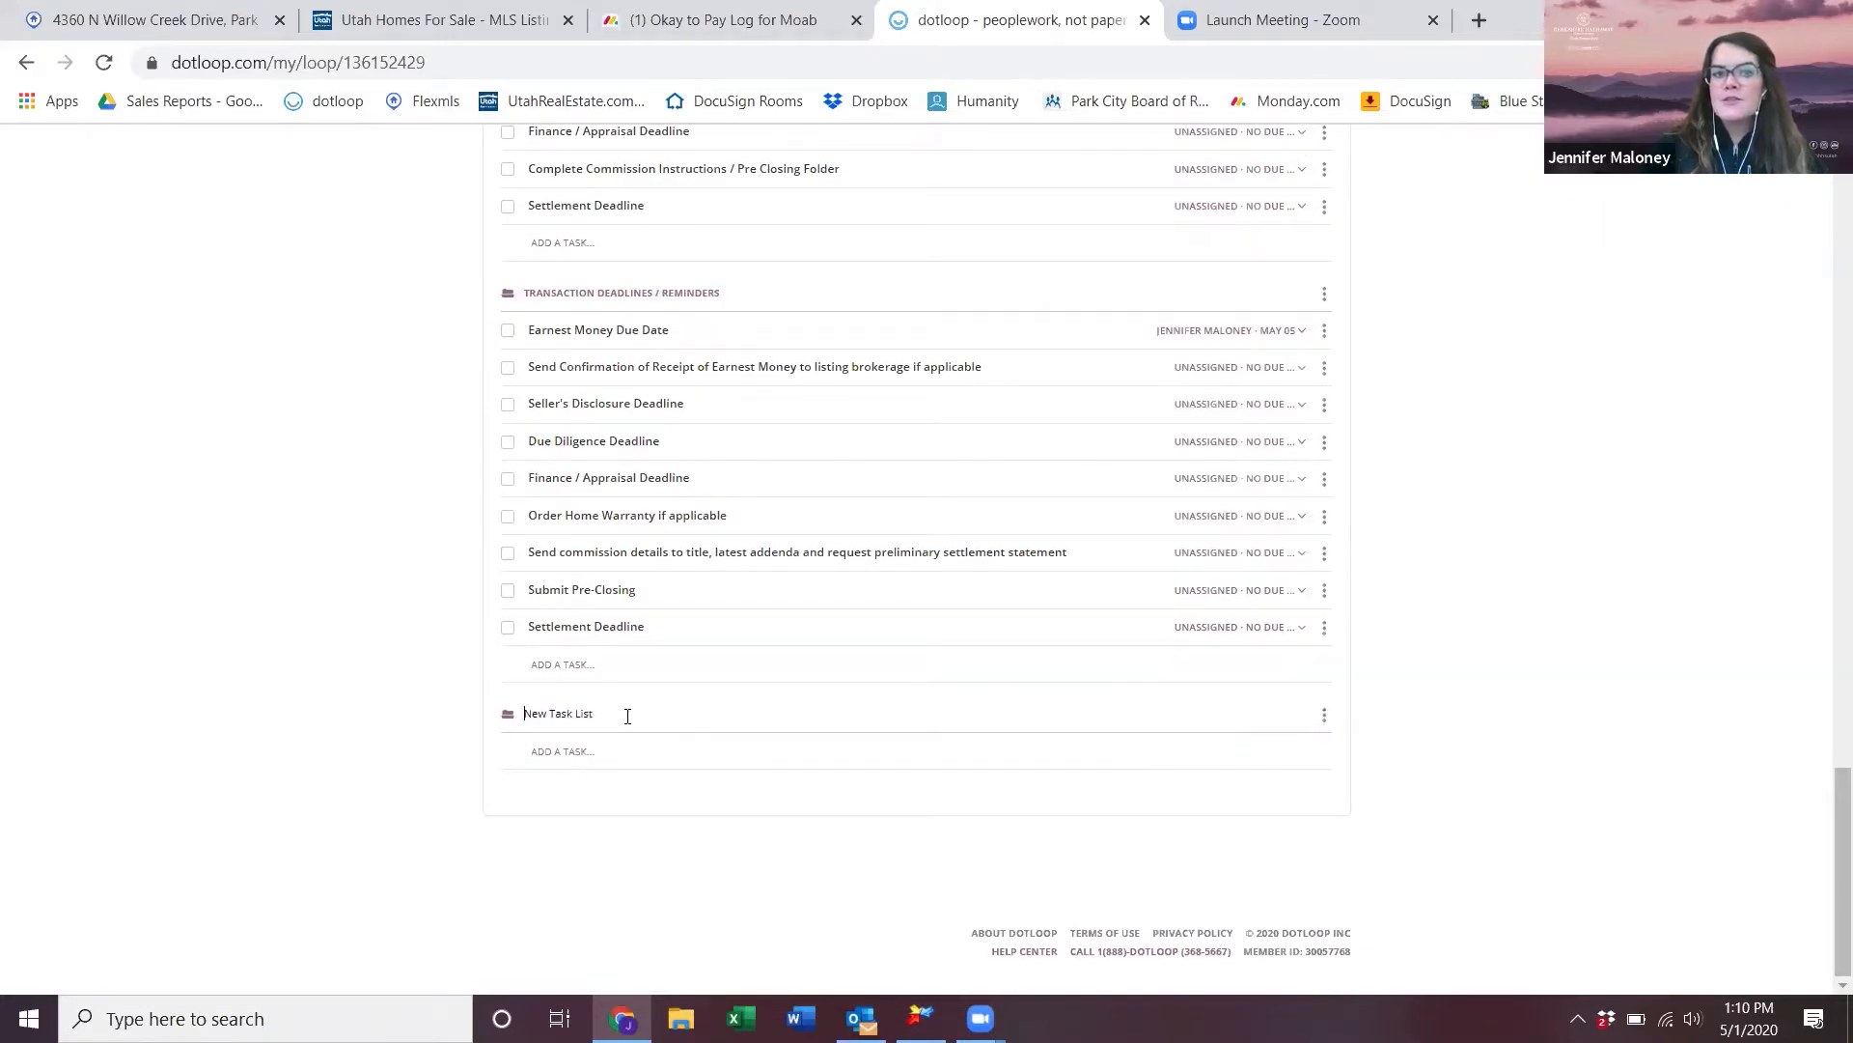
left_click_drag(627, 715, 547, 732)
type("C")
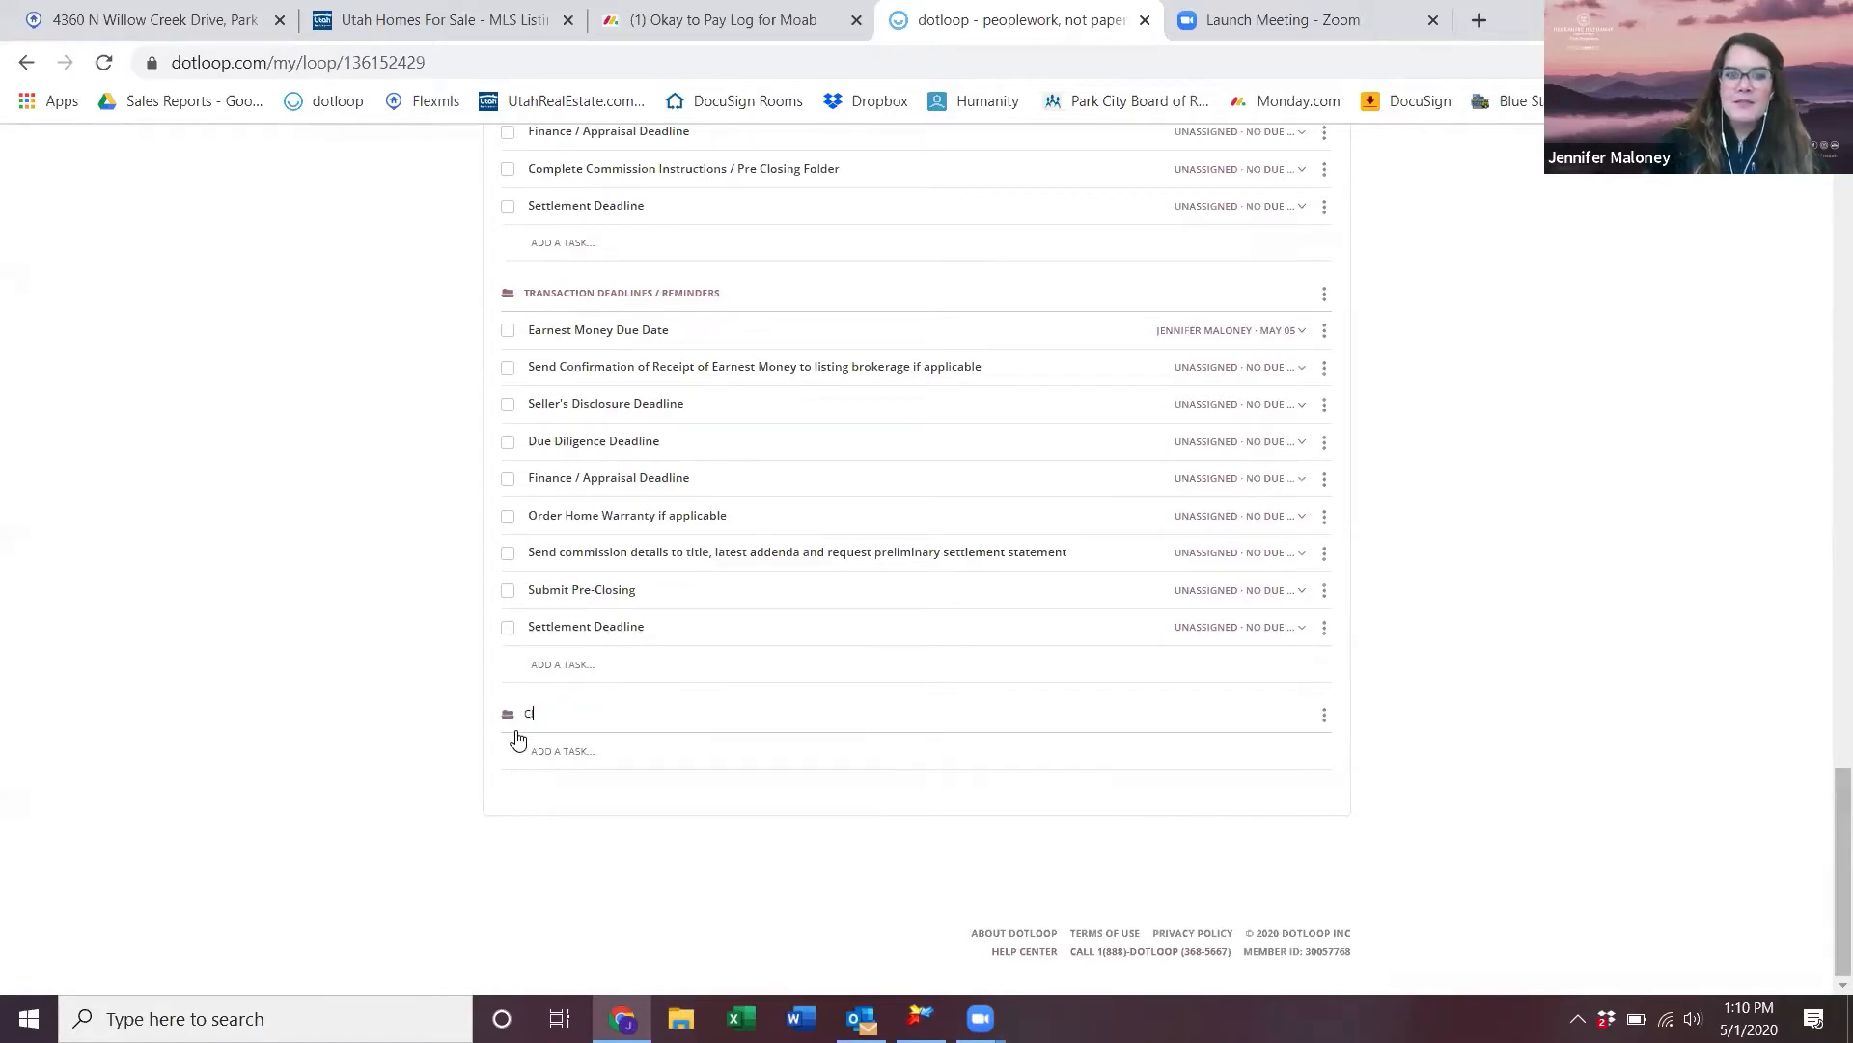
type("losing Checklis")
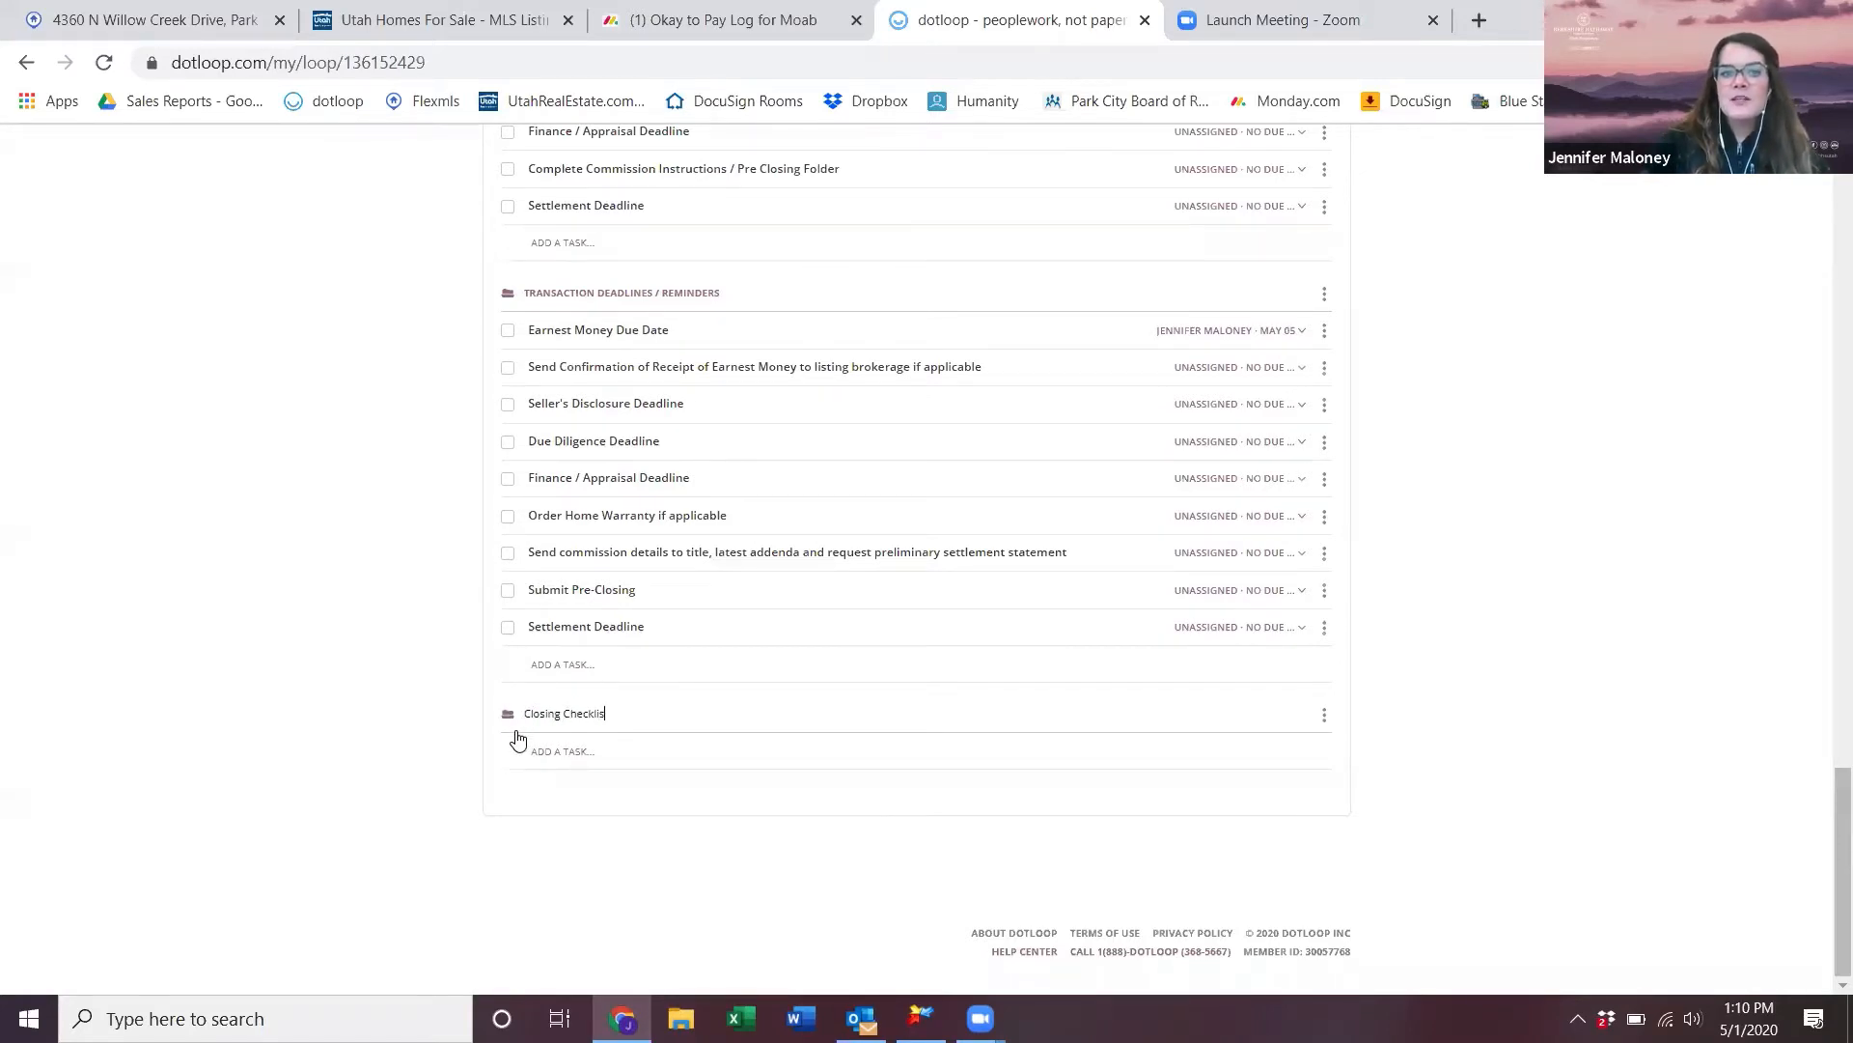
type("t")
key("Return")
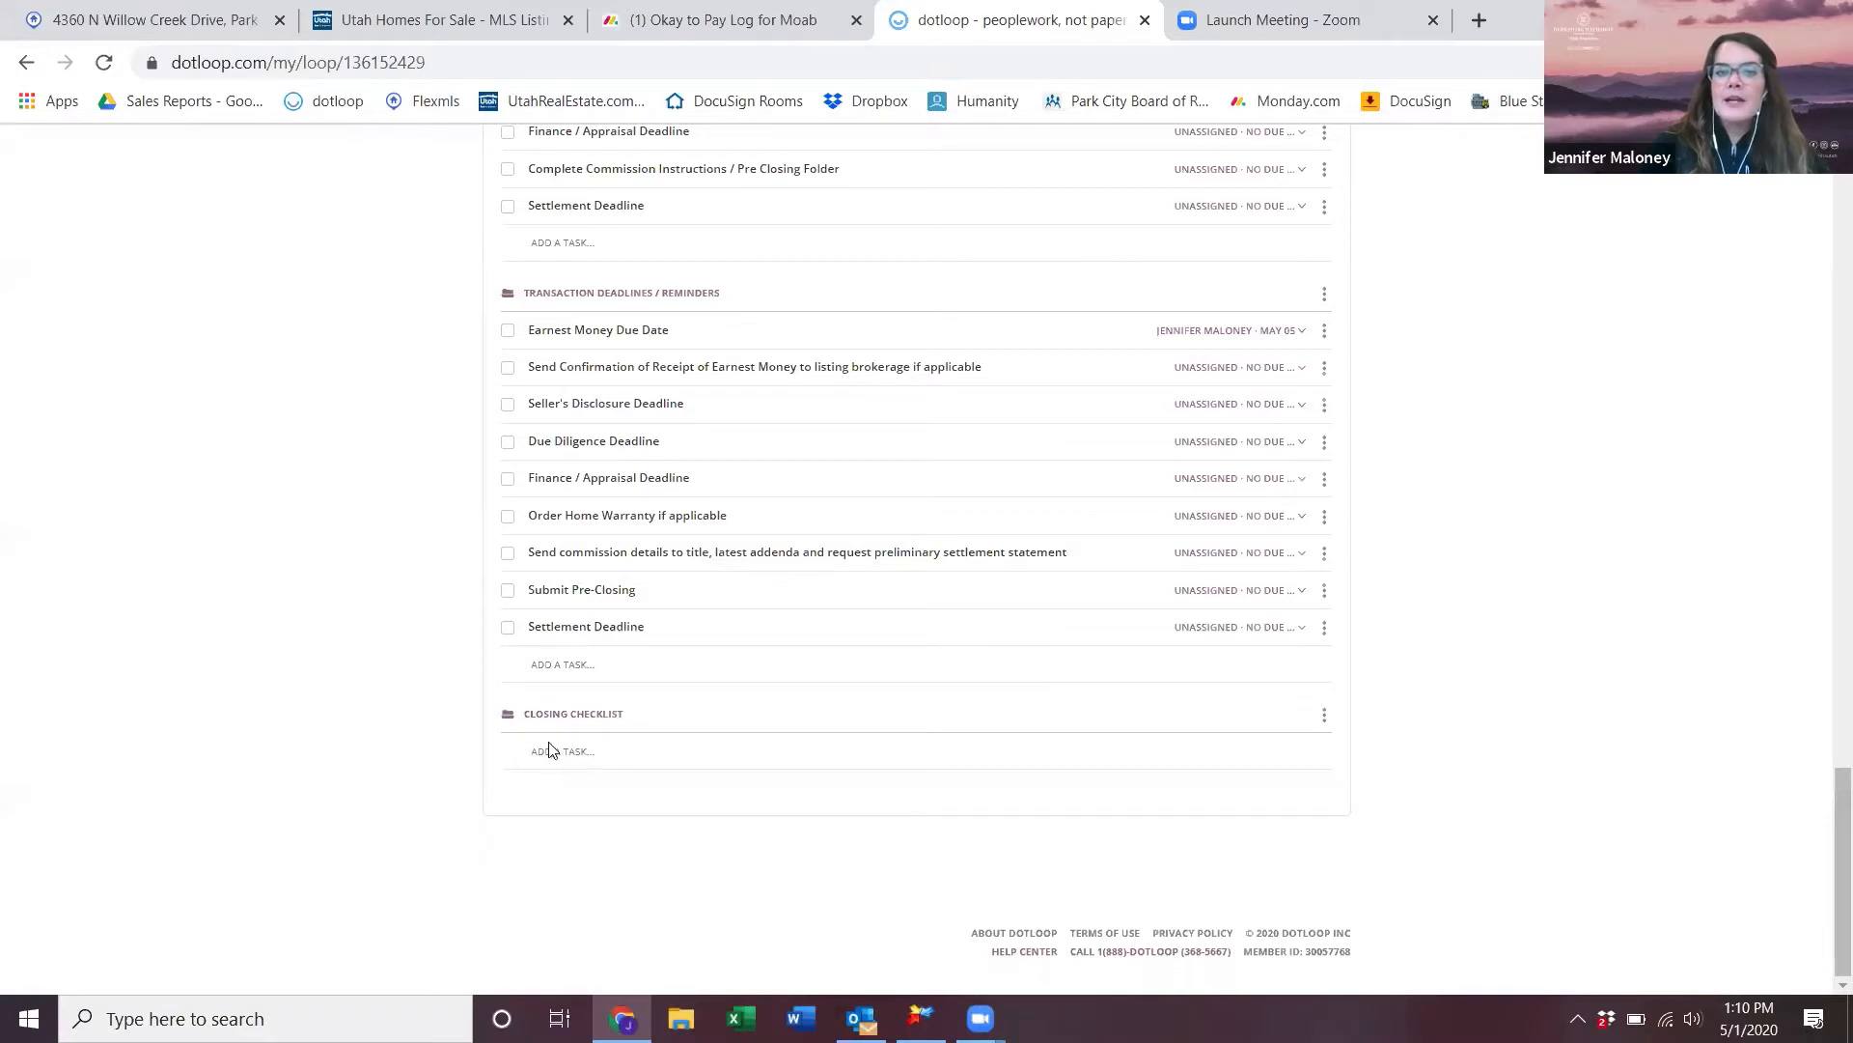
- Add the tasks 'Closing gift' and 'Title' to the Closing Checklist
left_click(546, 745)
type("c")
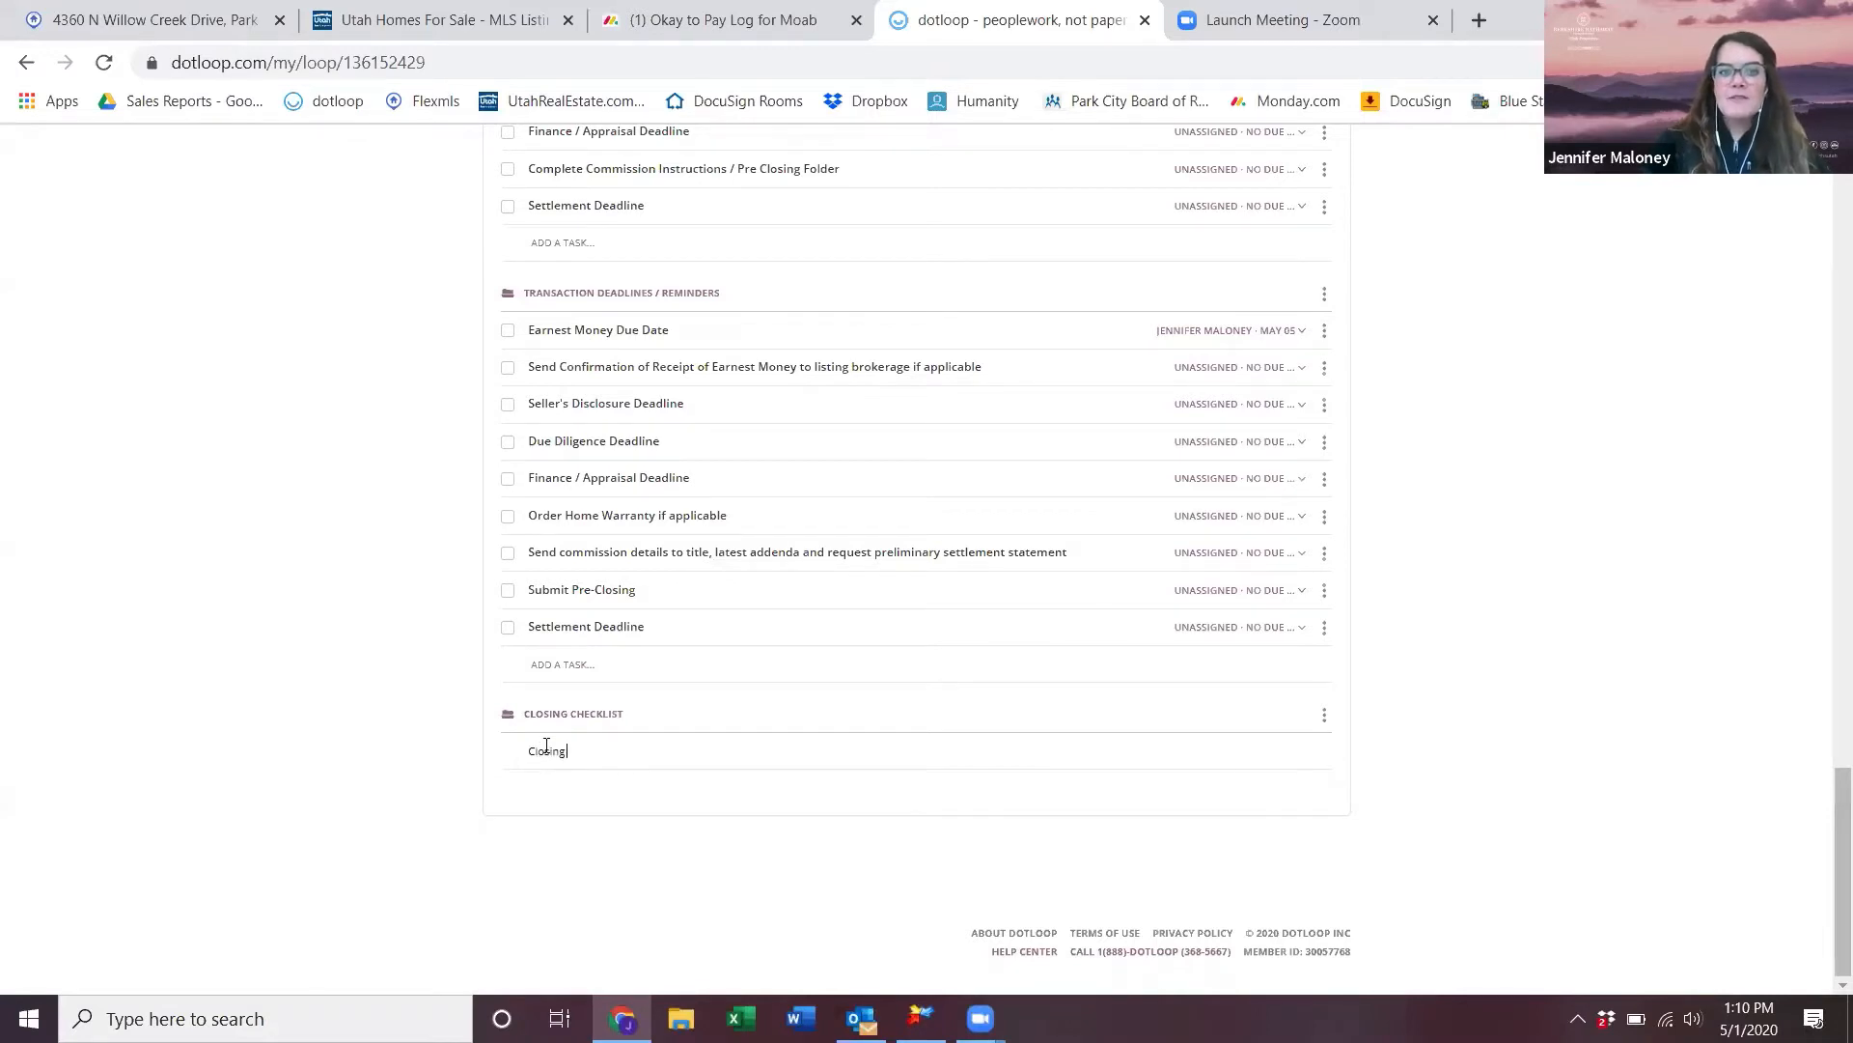
key("Return")
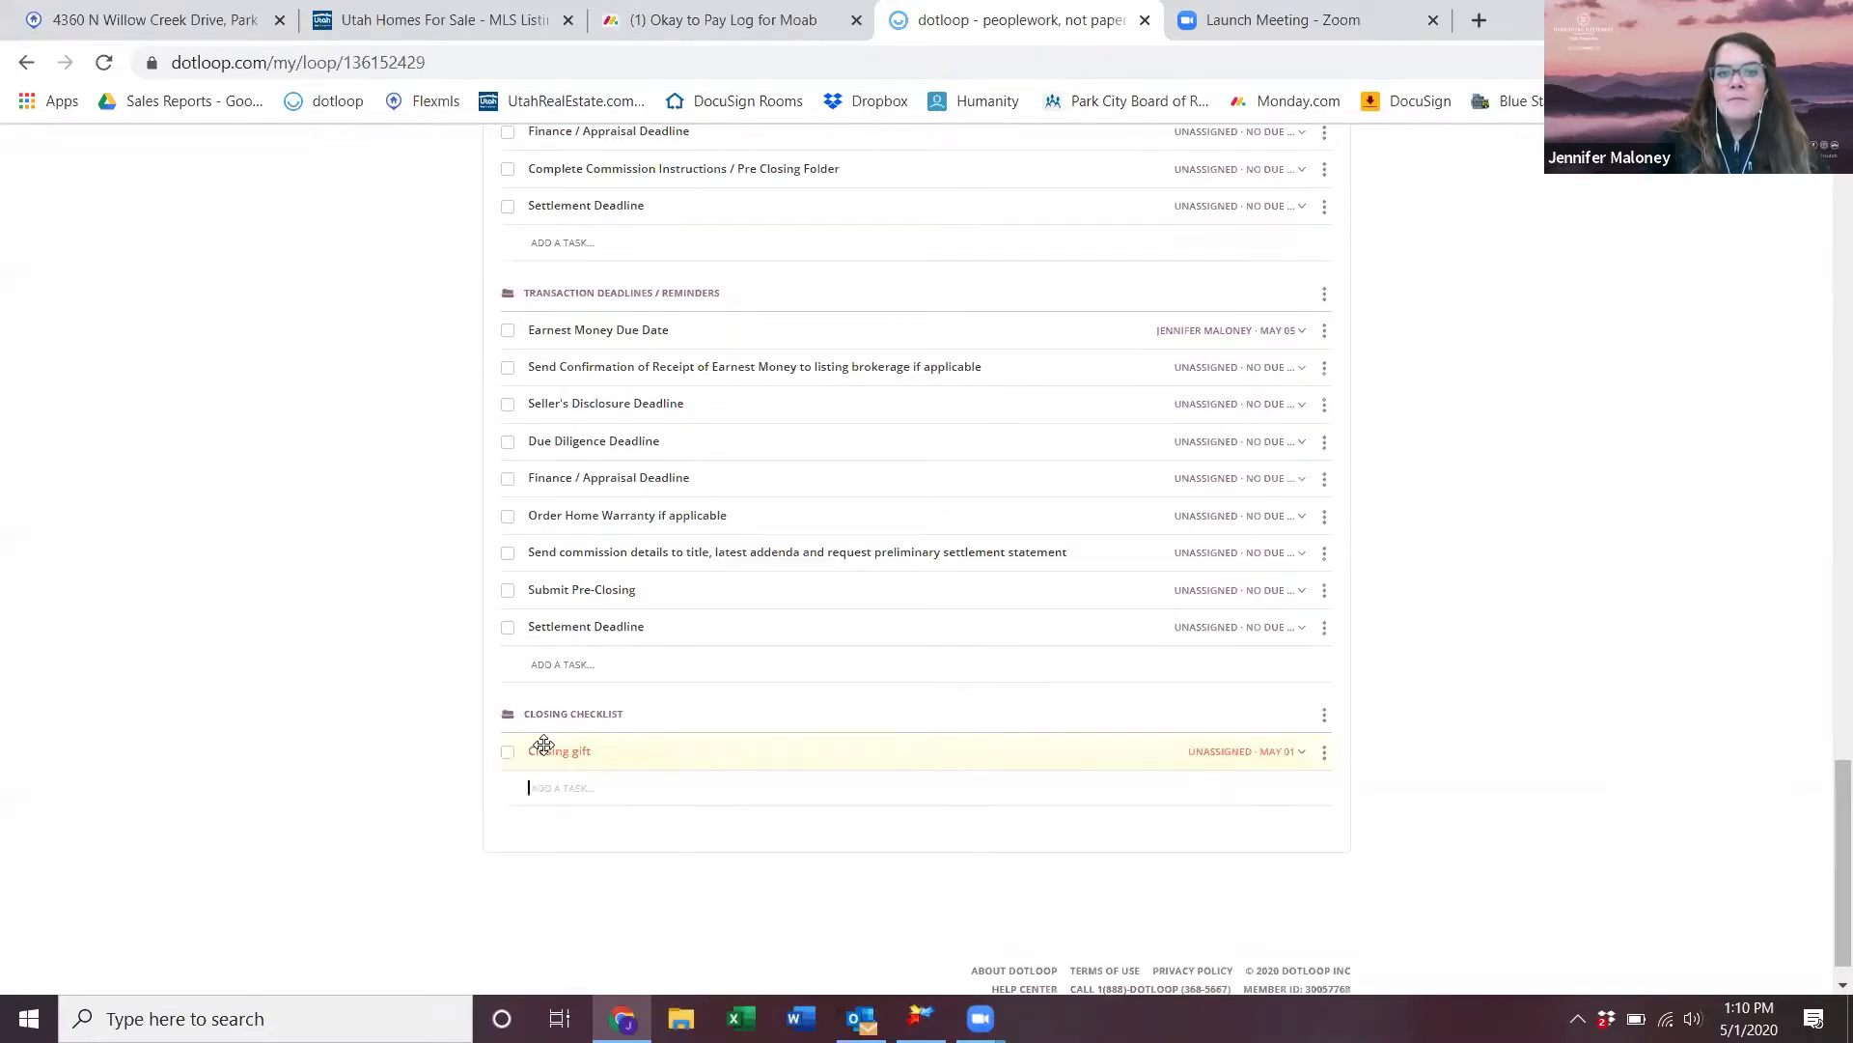
type("Title")
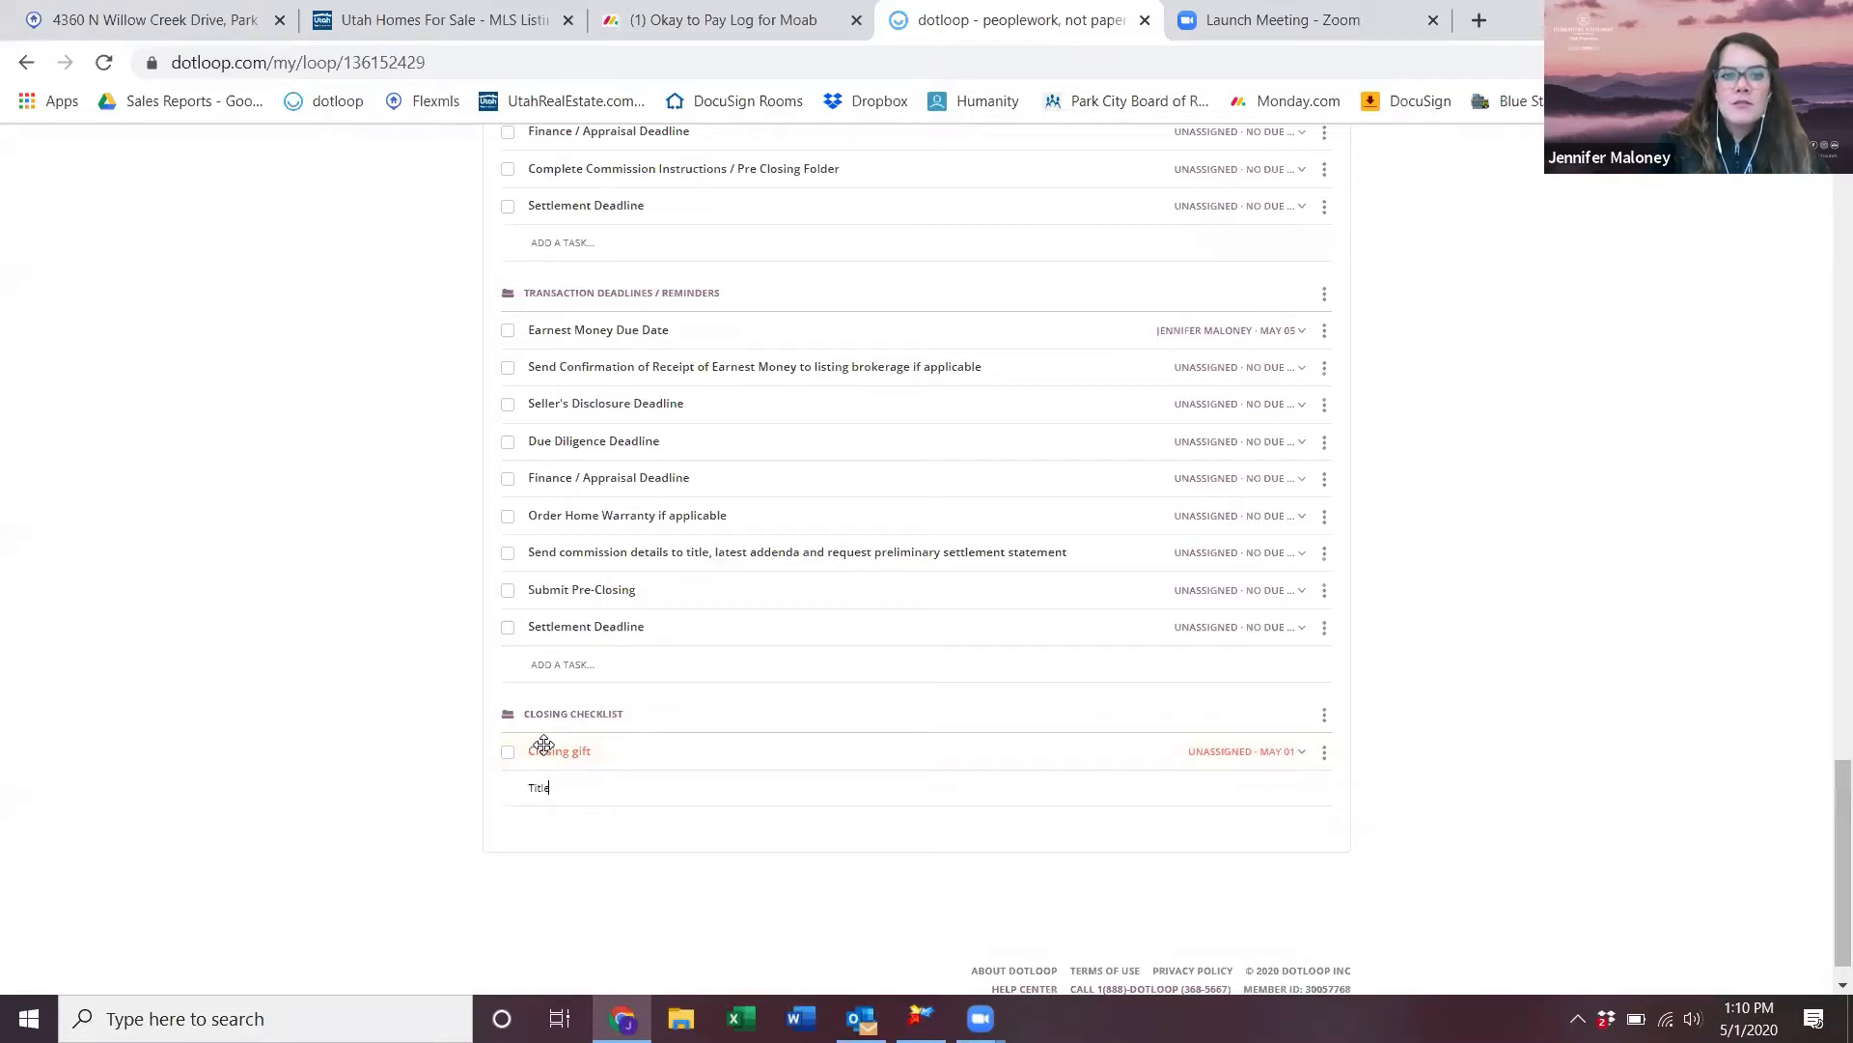
key("Return")
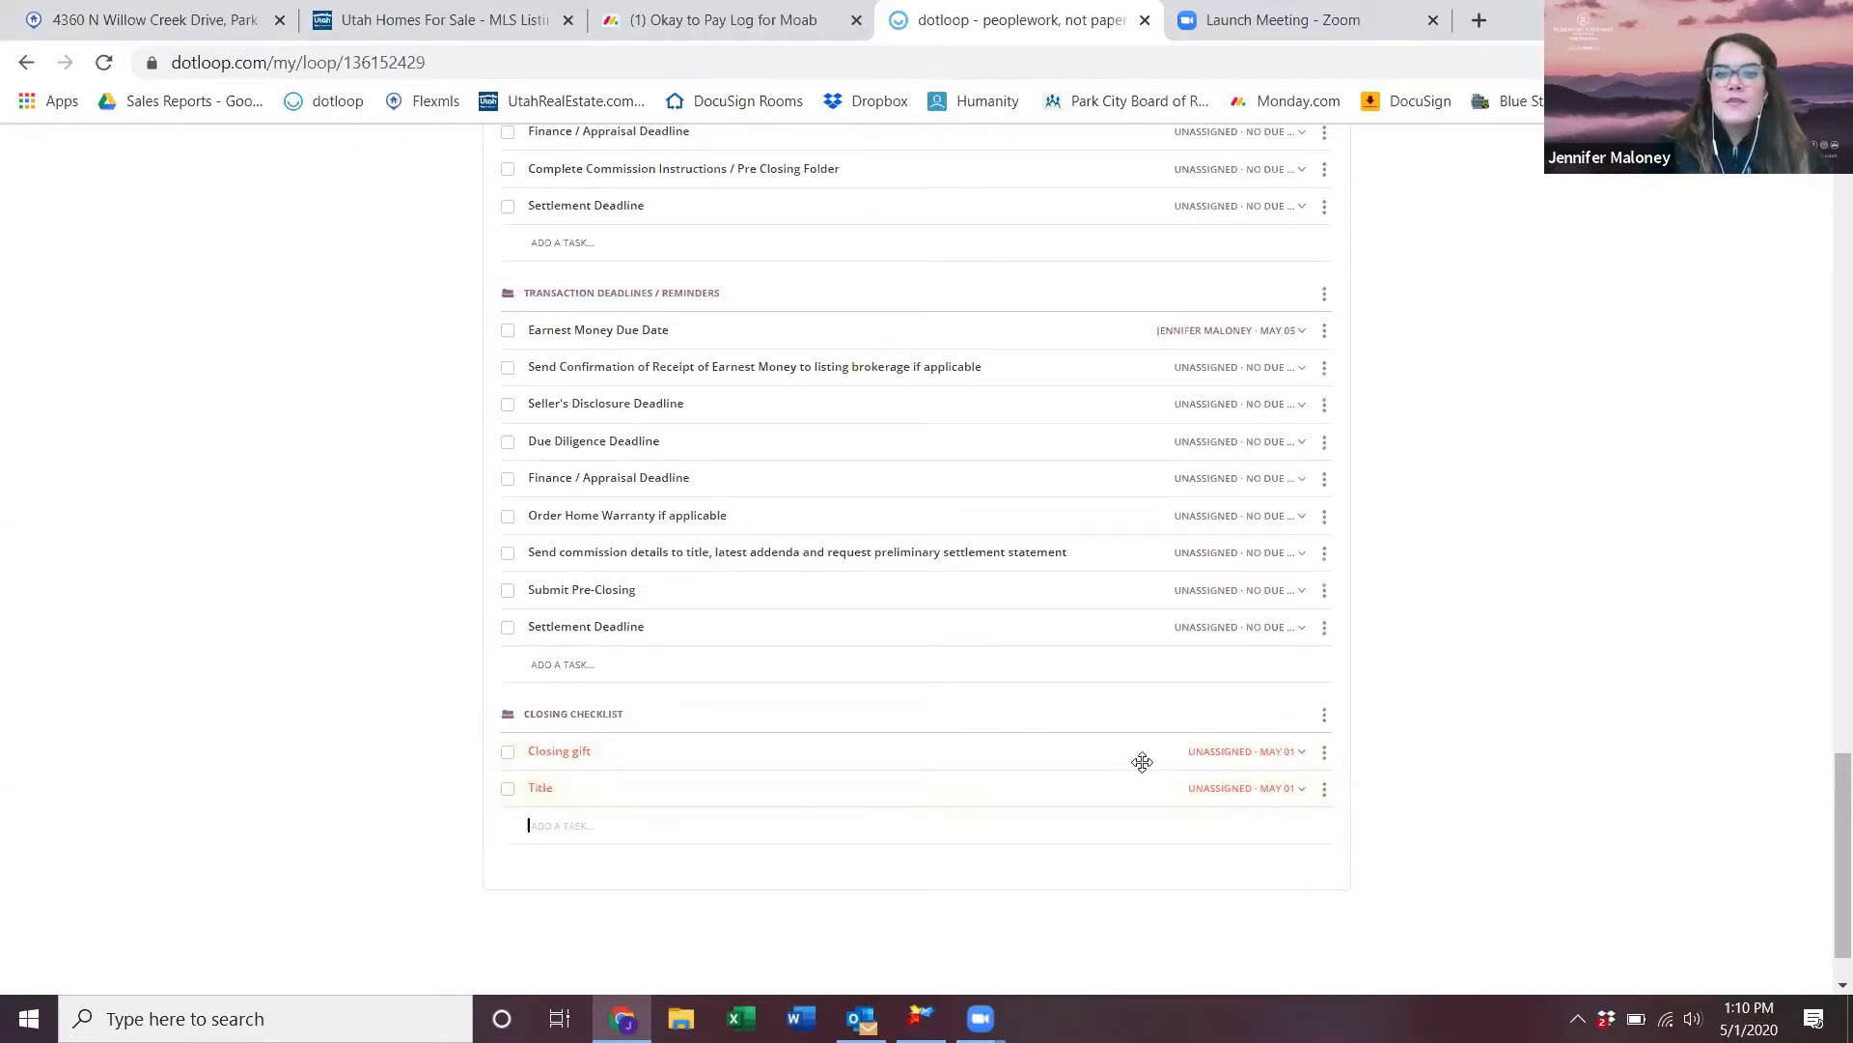
left_click(1289, 757)
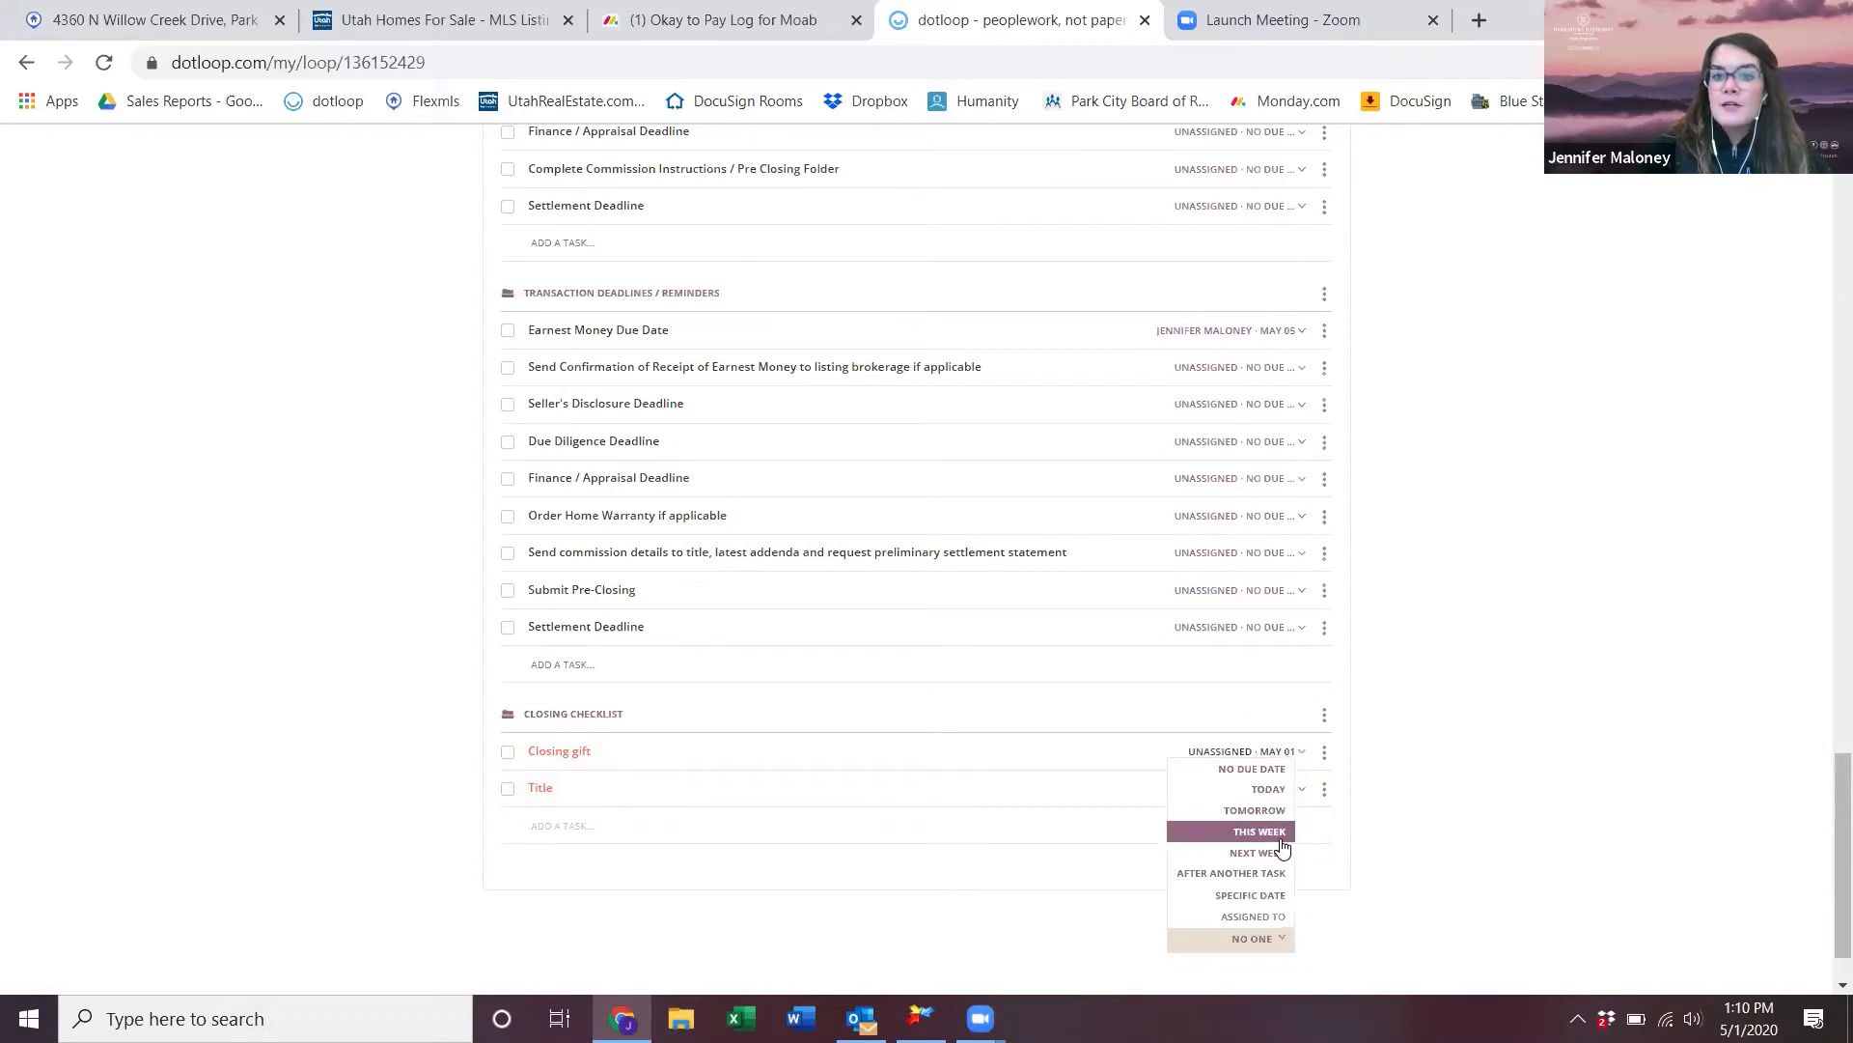
- Set both Closing gift and Title to NEXT WEEK, giving them a May 10 due date
left_click(1274, 853)
left_click(1293, 790)
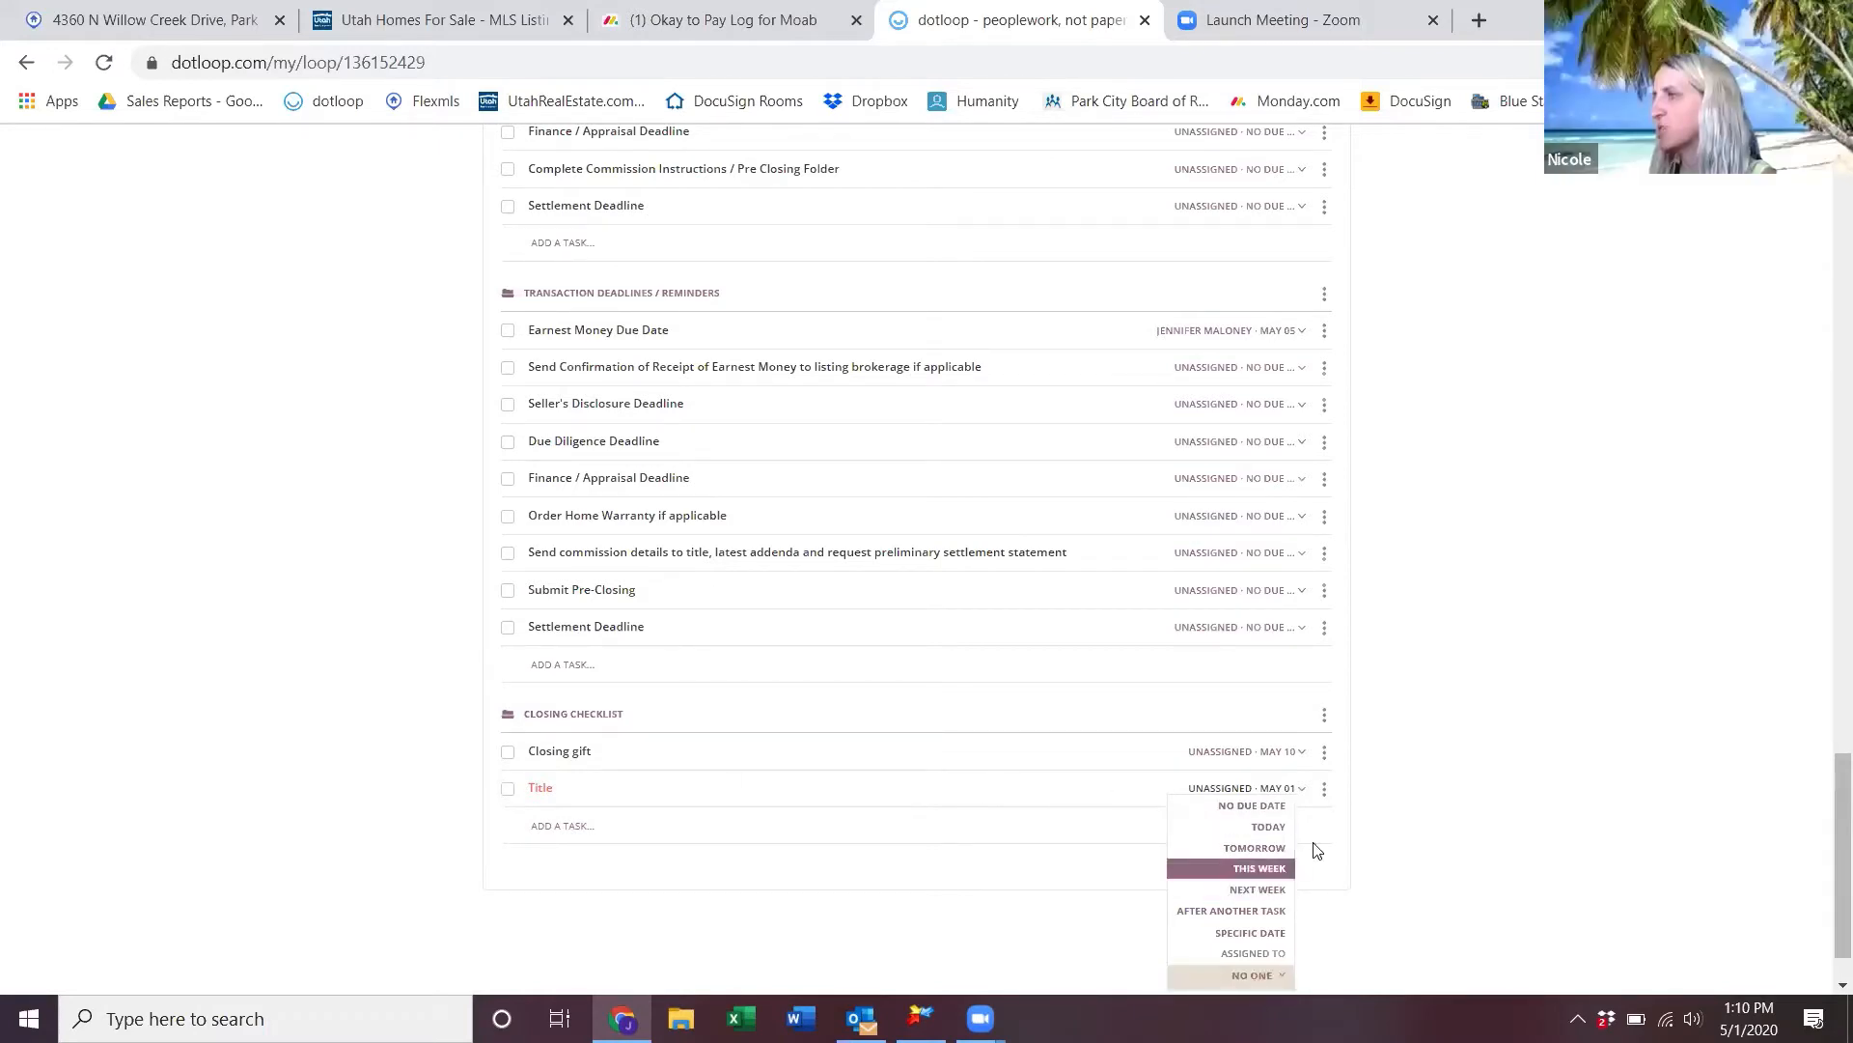
left_click(1305, 810)
left_click(1295, 790)
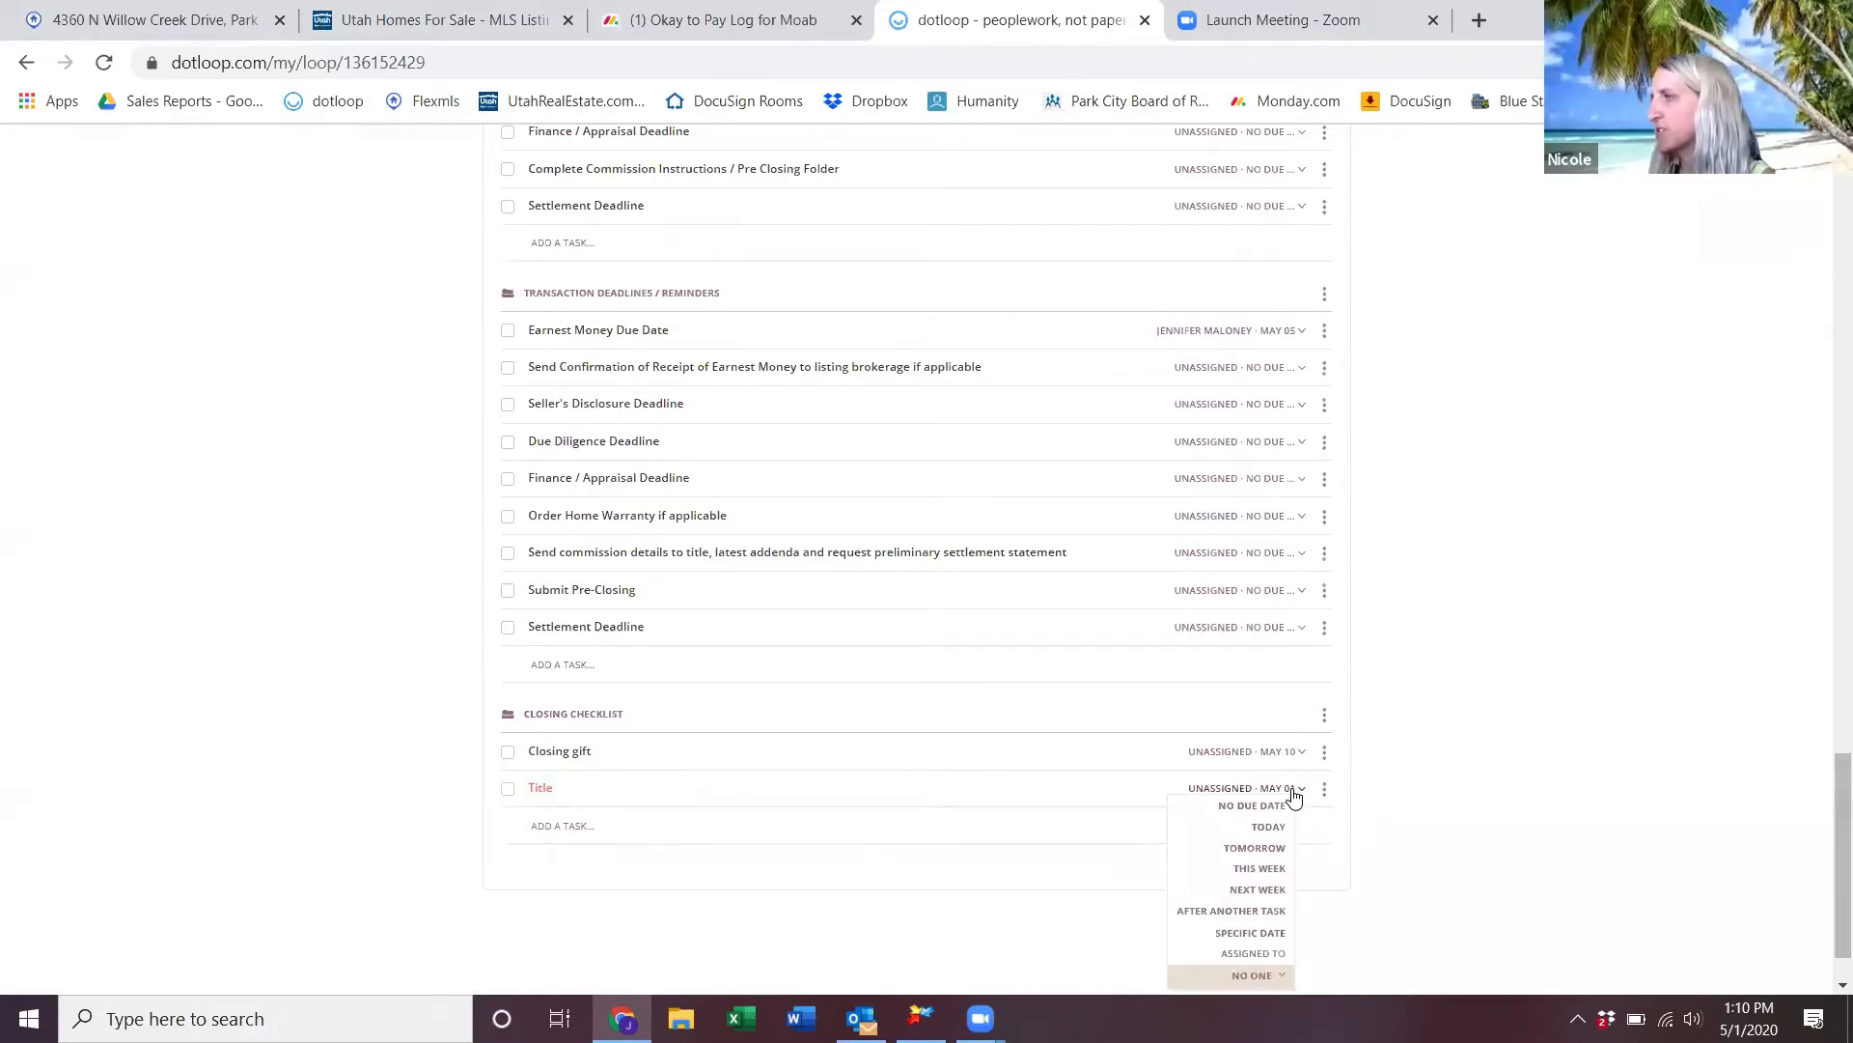
left_click(1255, 889)
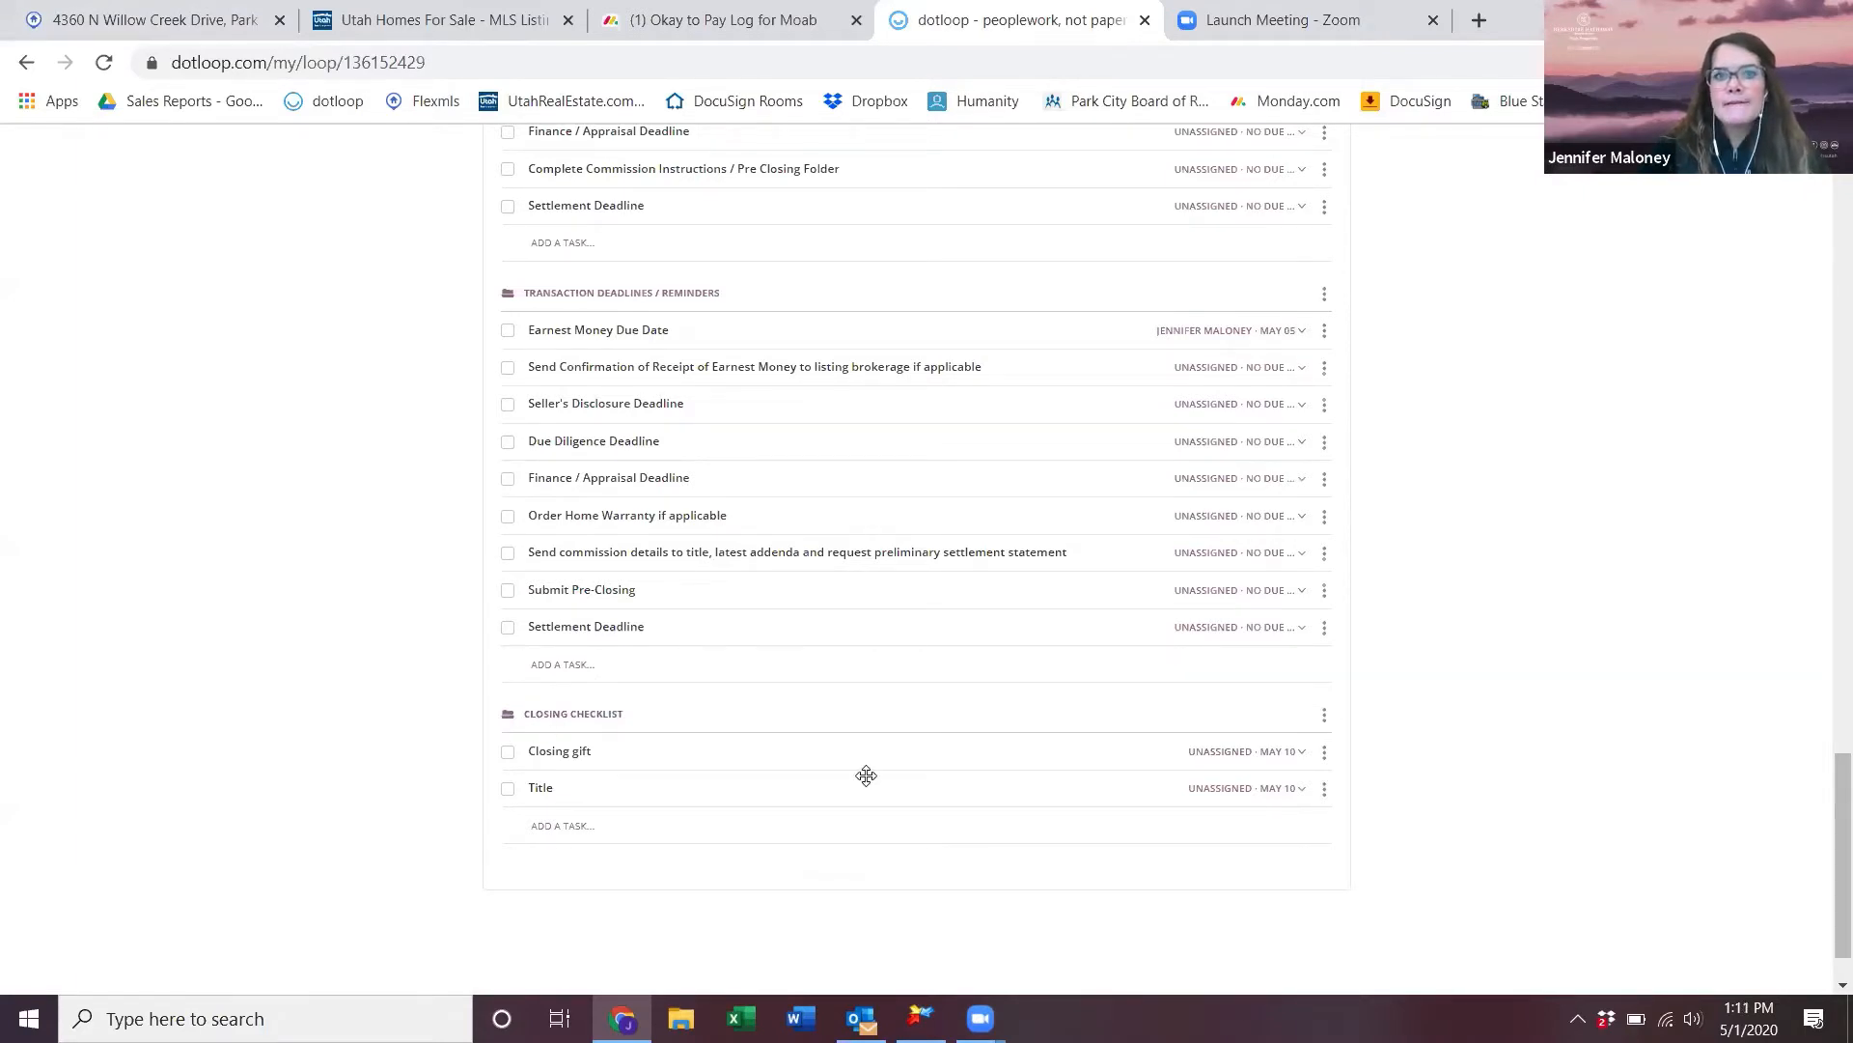
scroll(866, 775, "up", 3)
scroll(866, 775, "up", 3)
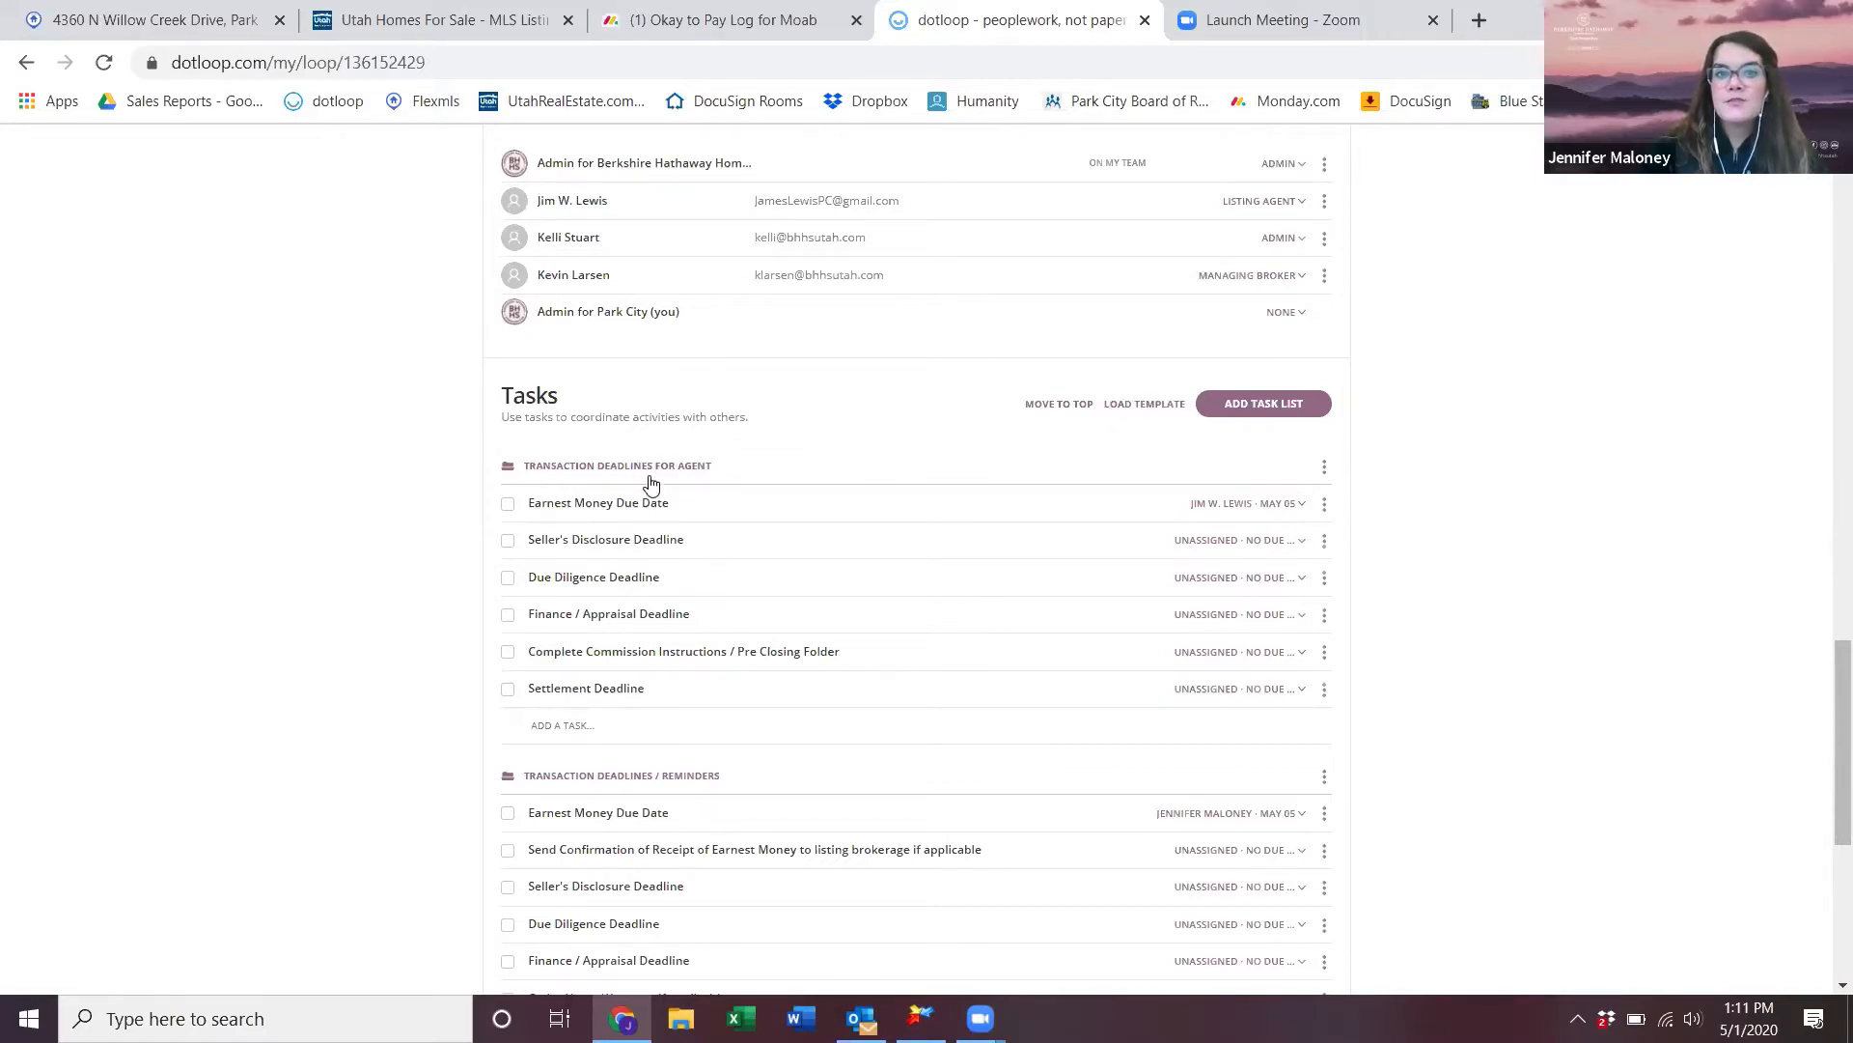
- Open the Transaction Deadlines / Reminders task-list template under Templates > Tasks
scroll(697, 726, "up", 20)
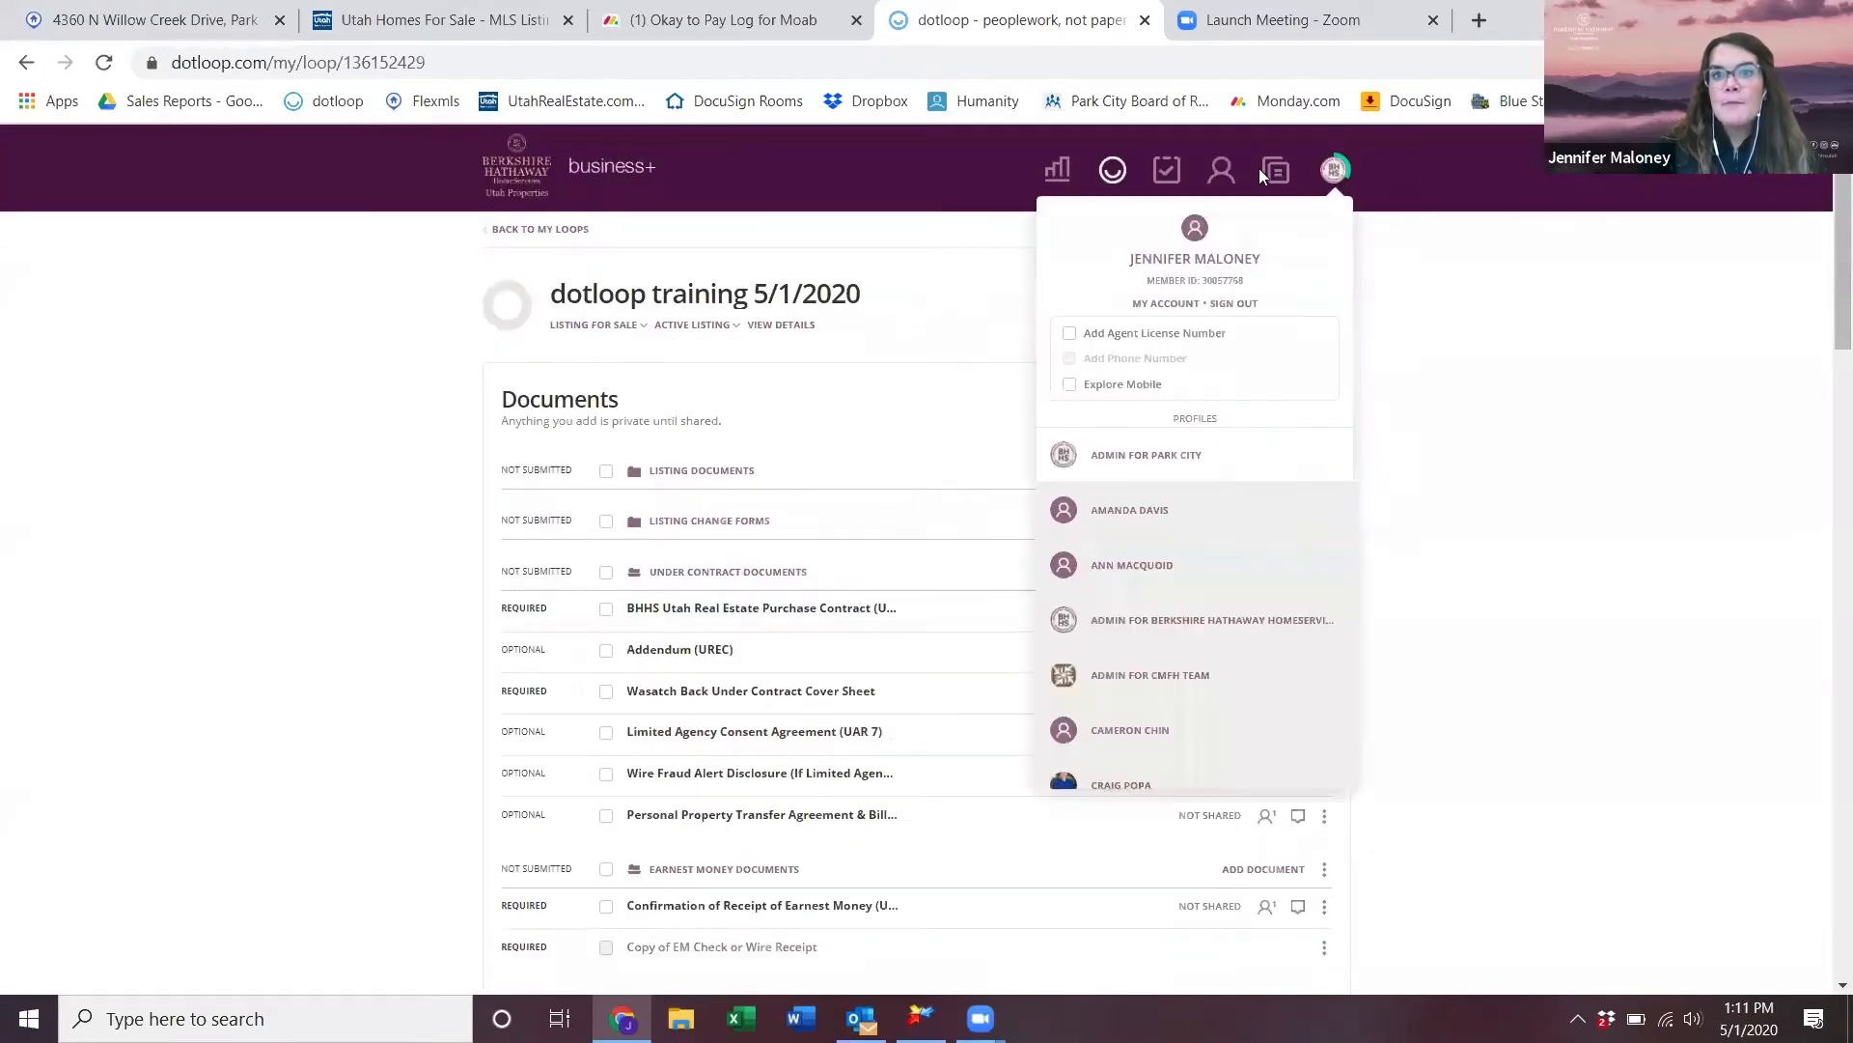
left_click(1275, 172)
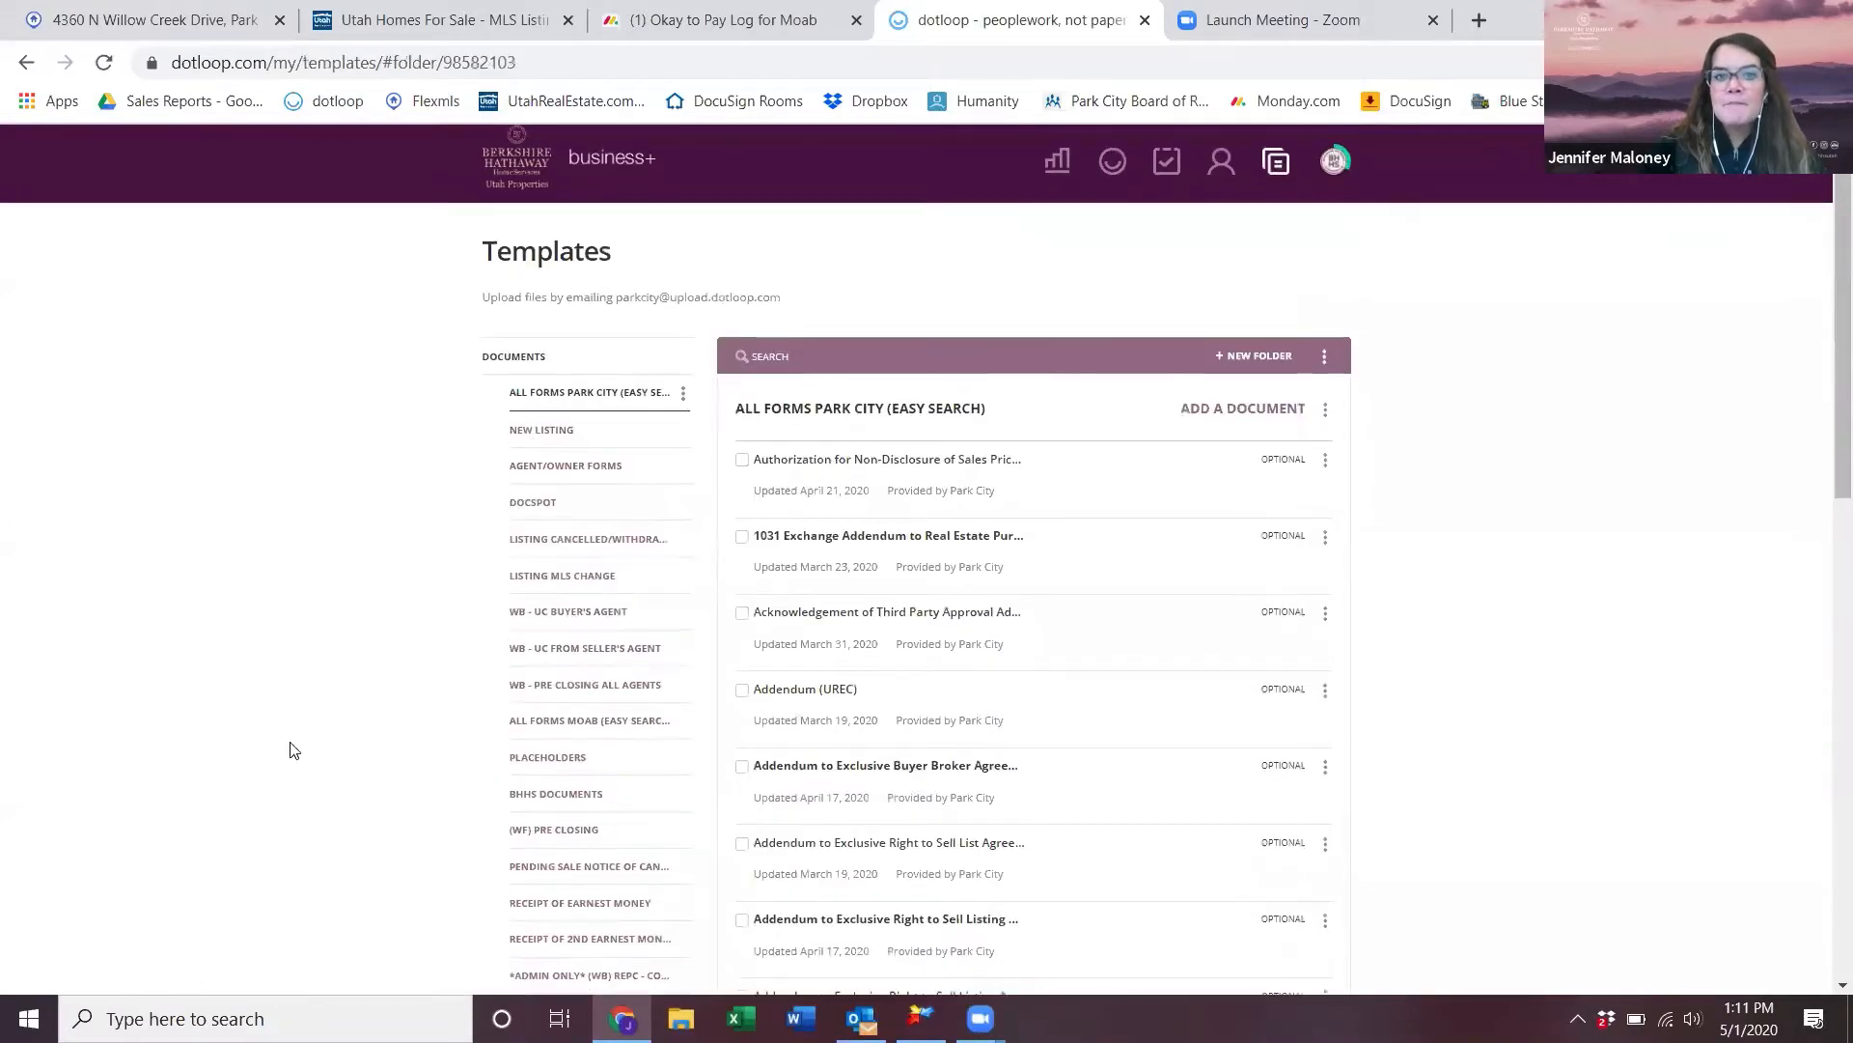
scroll(304, 743, "down", 6)
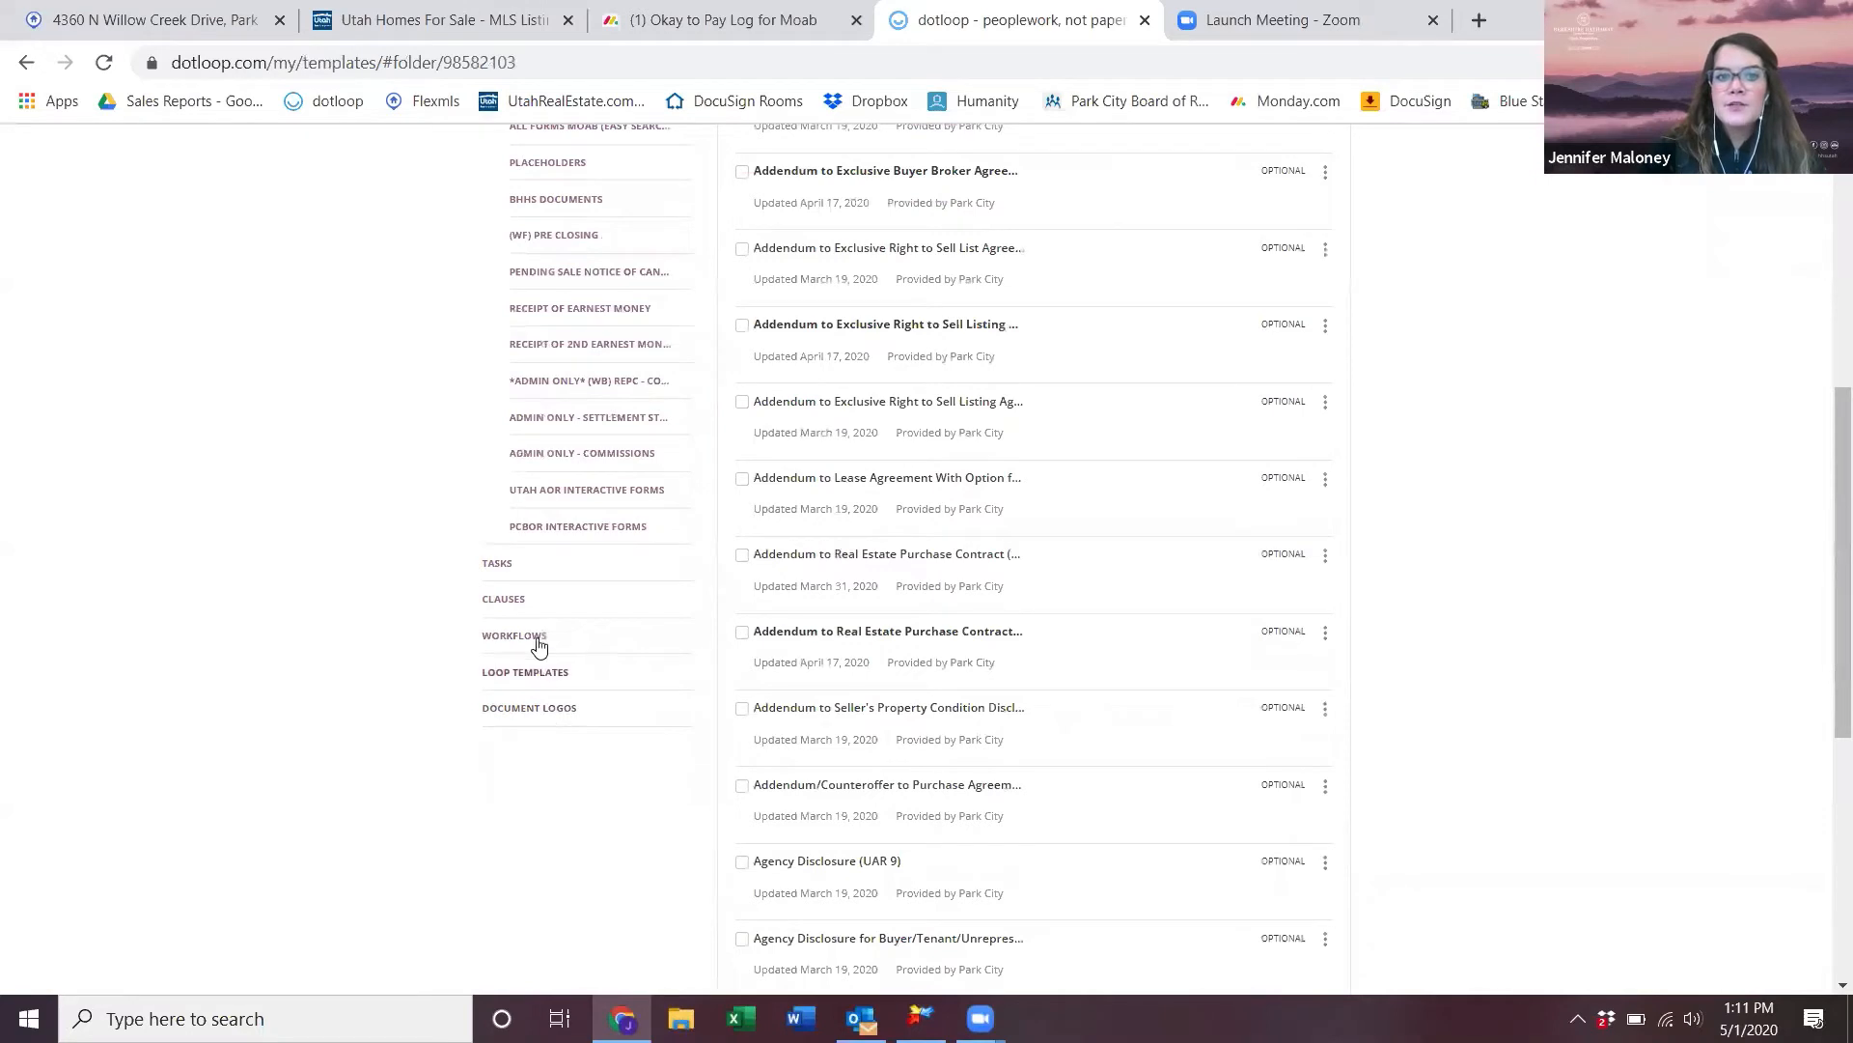
left_click(499, 565)
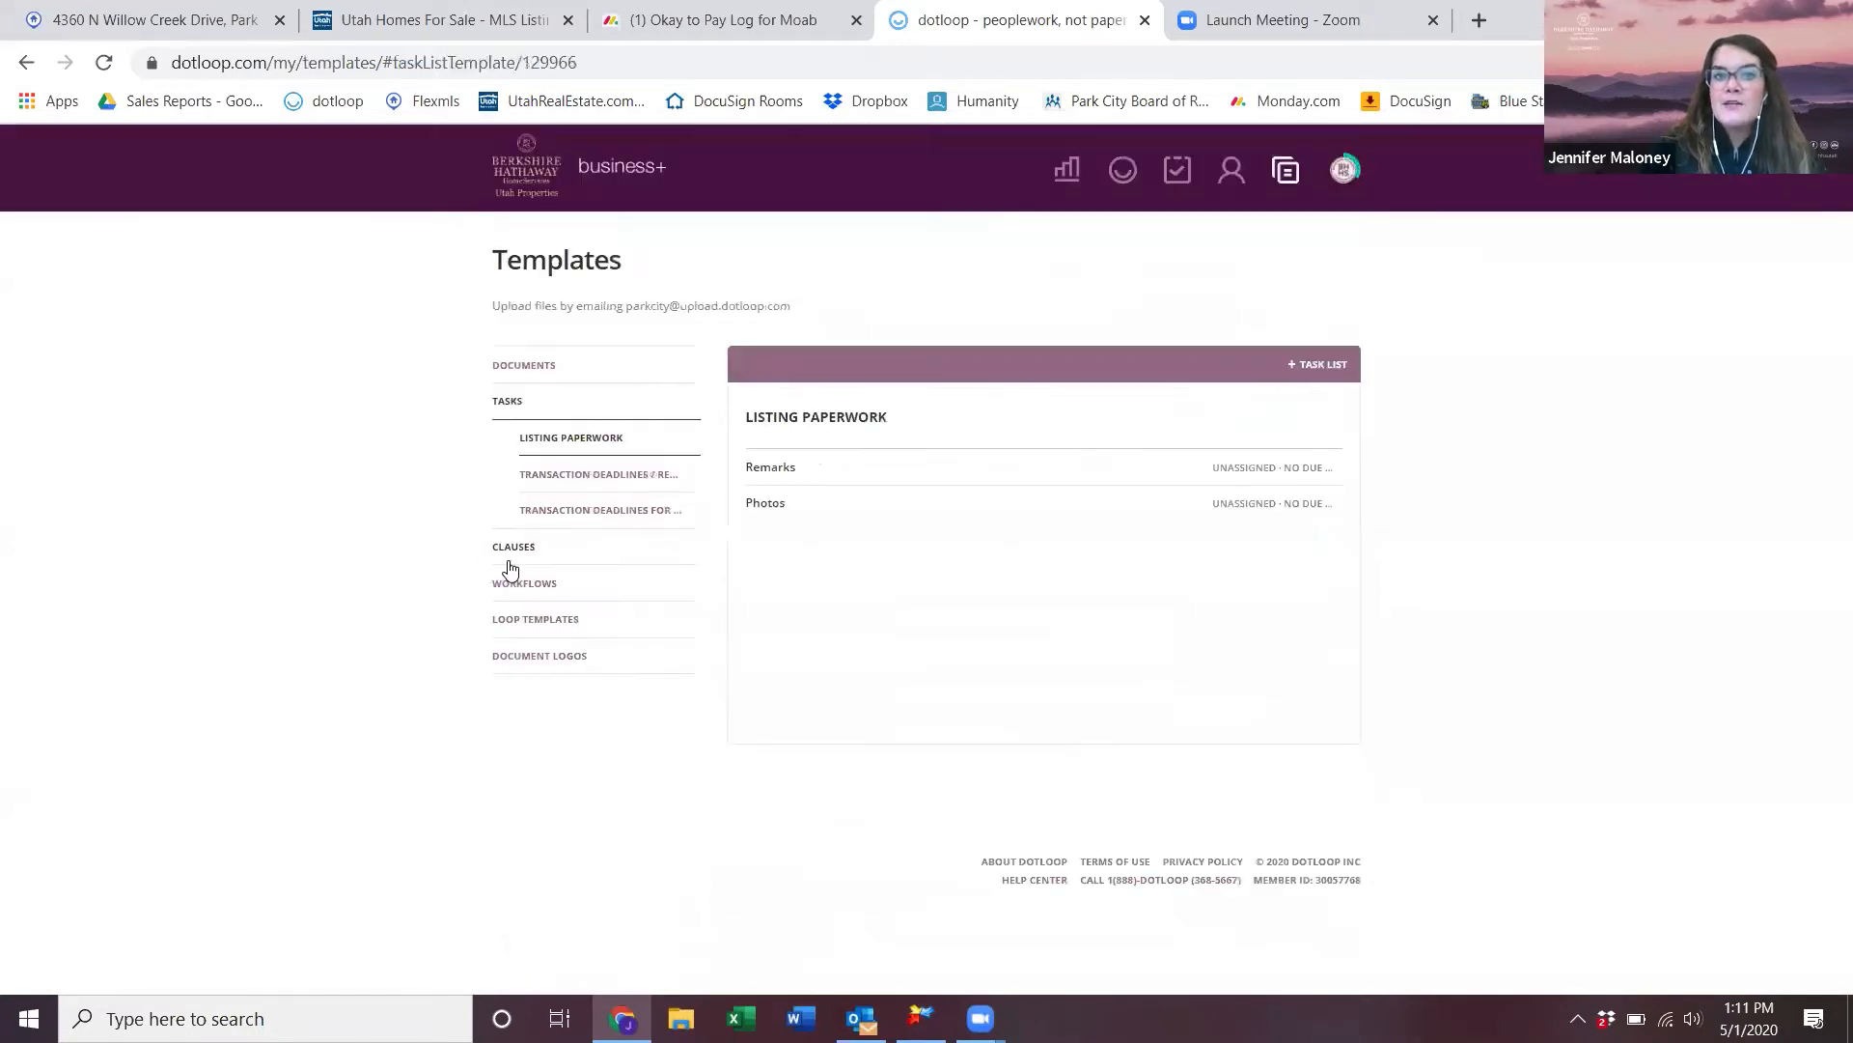
left_click(613, 476)
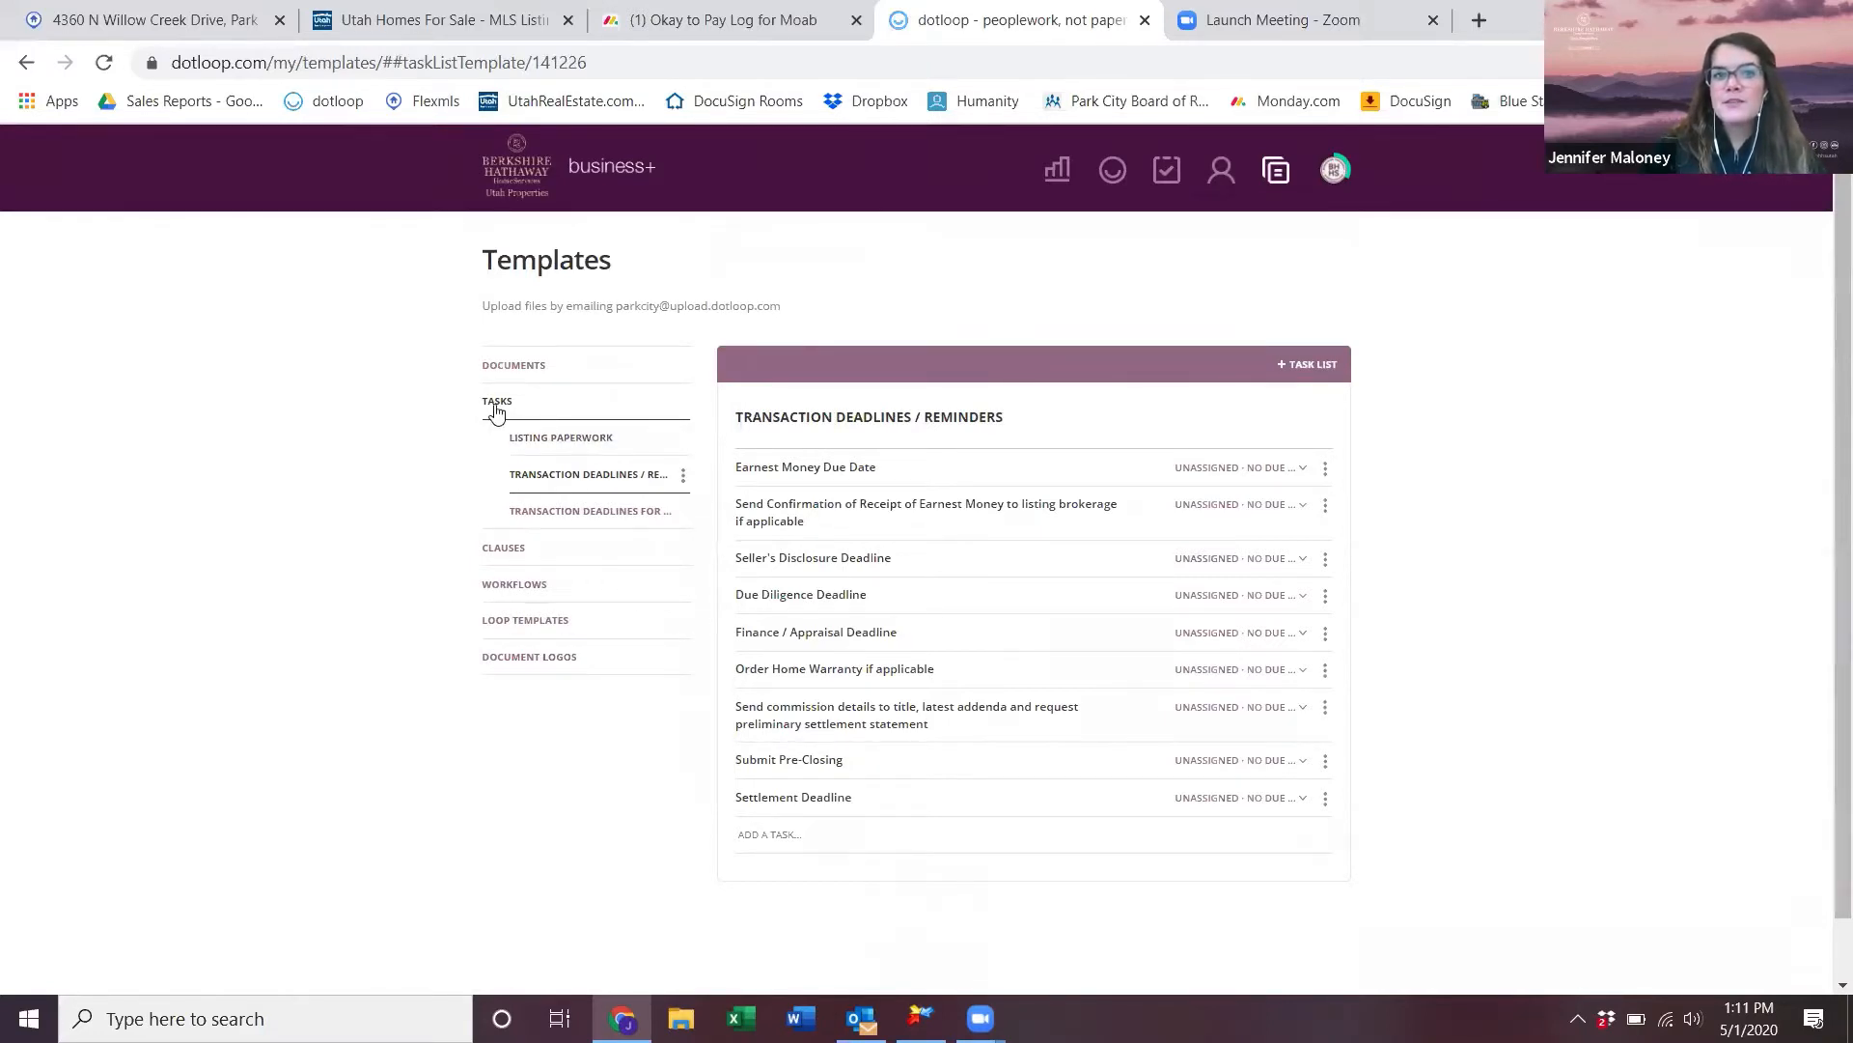
- Create a new task list named 'Test task list for agent'
left_click(1298, 362)
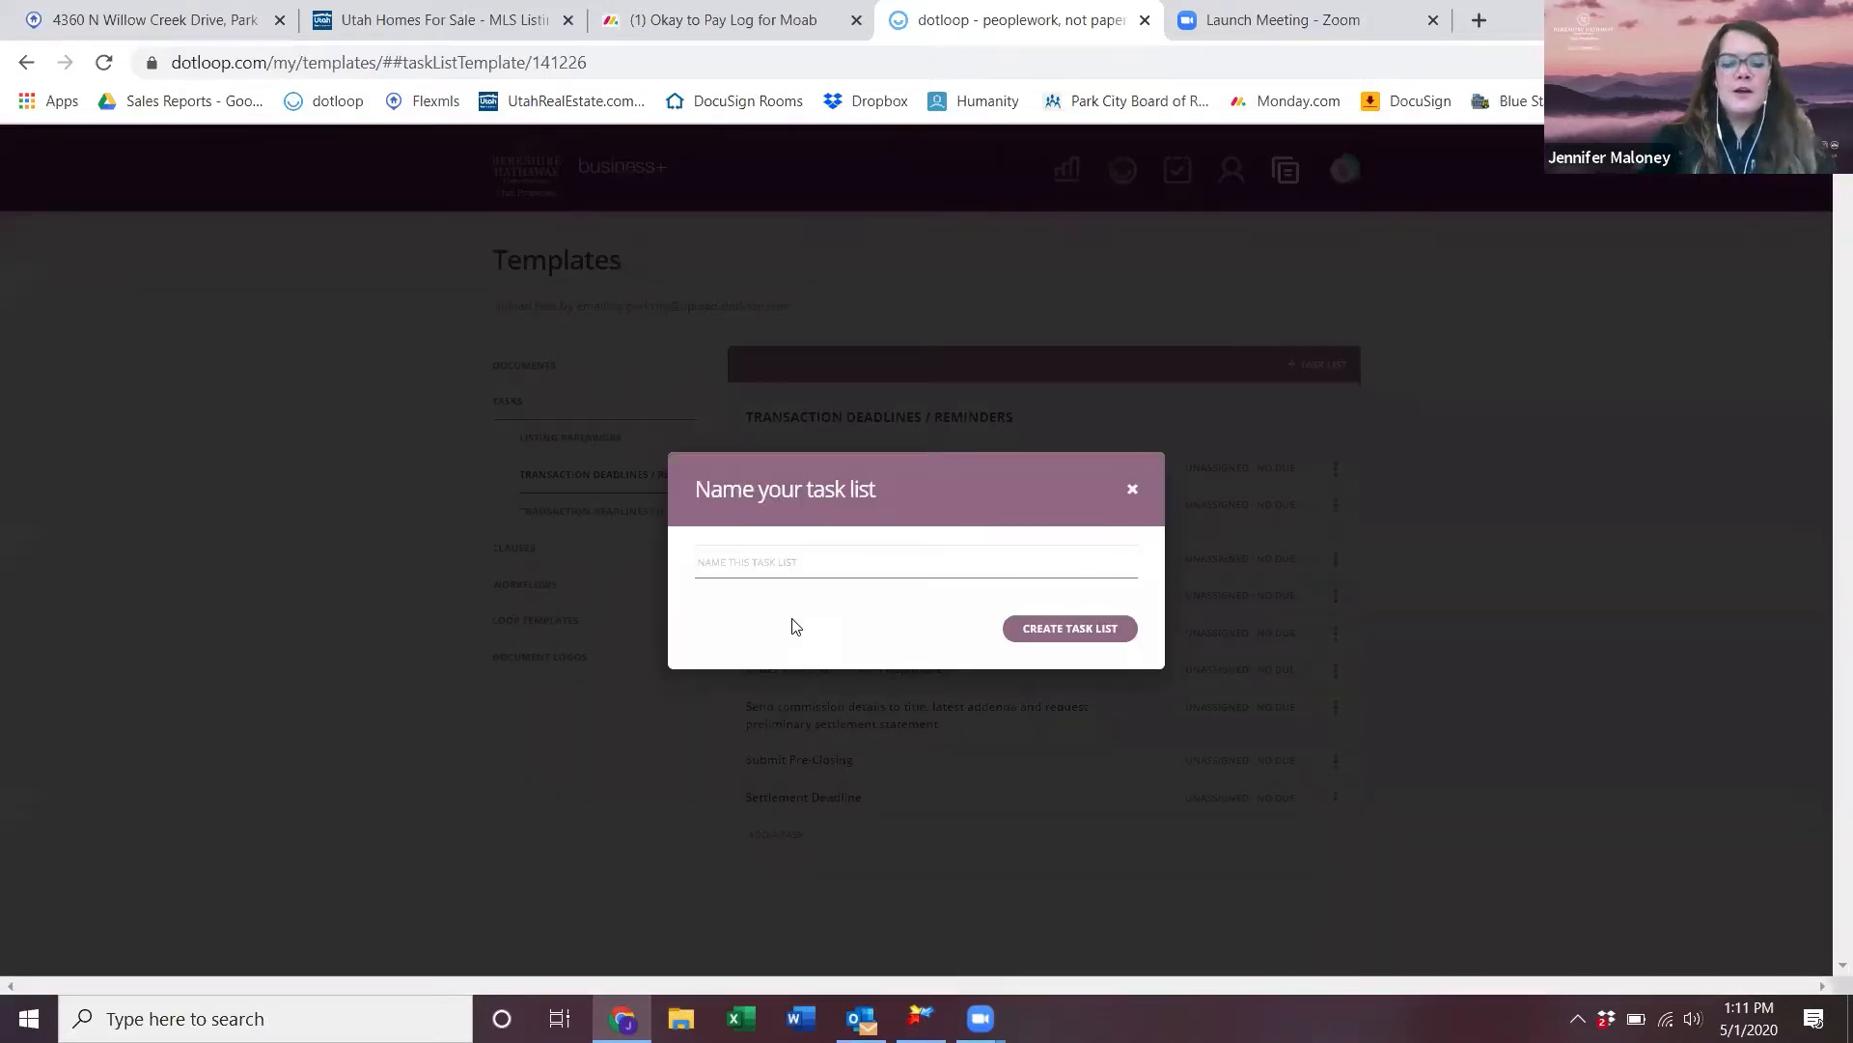
type("Test tas")
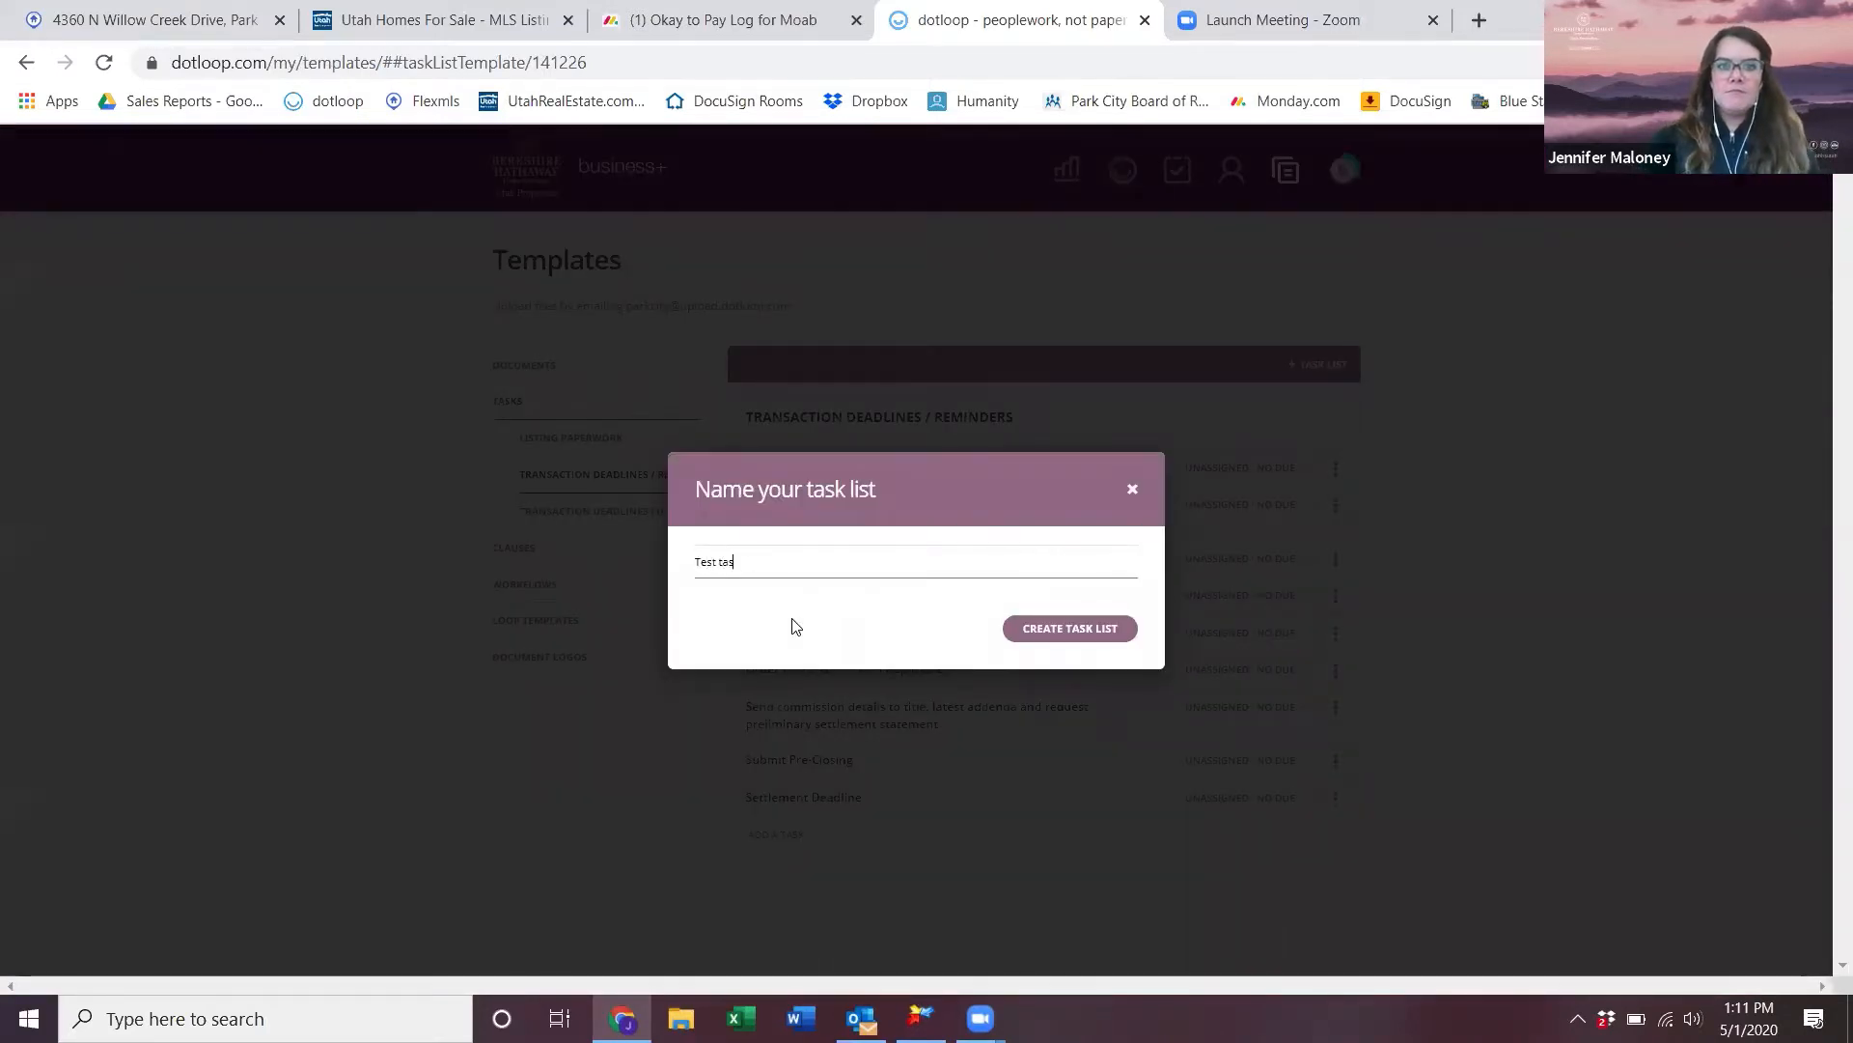
type("k list for ag")
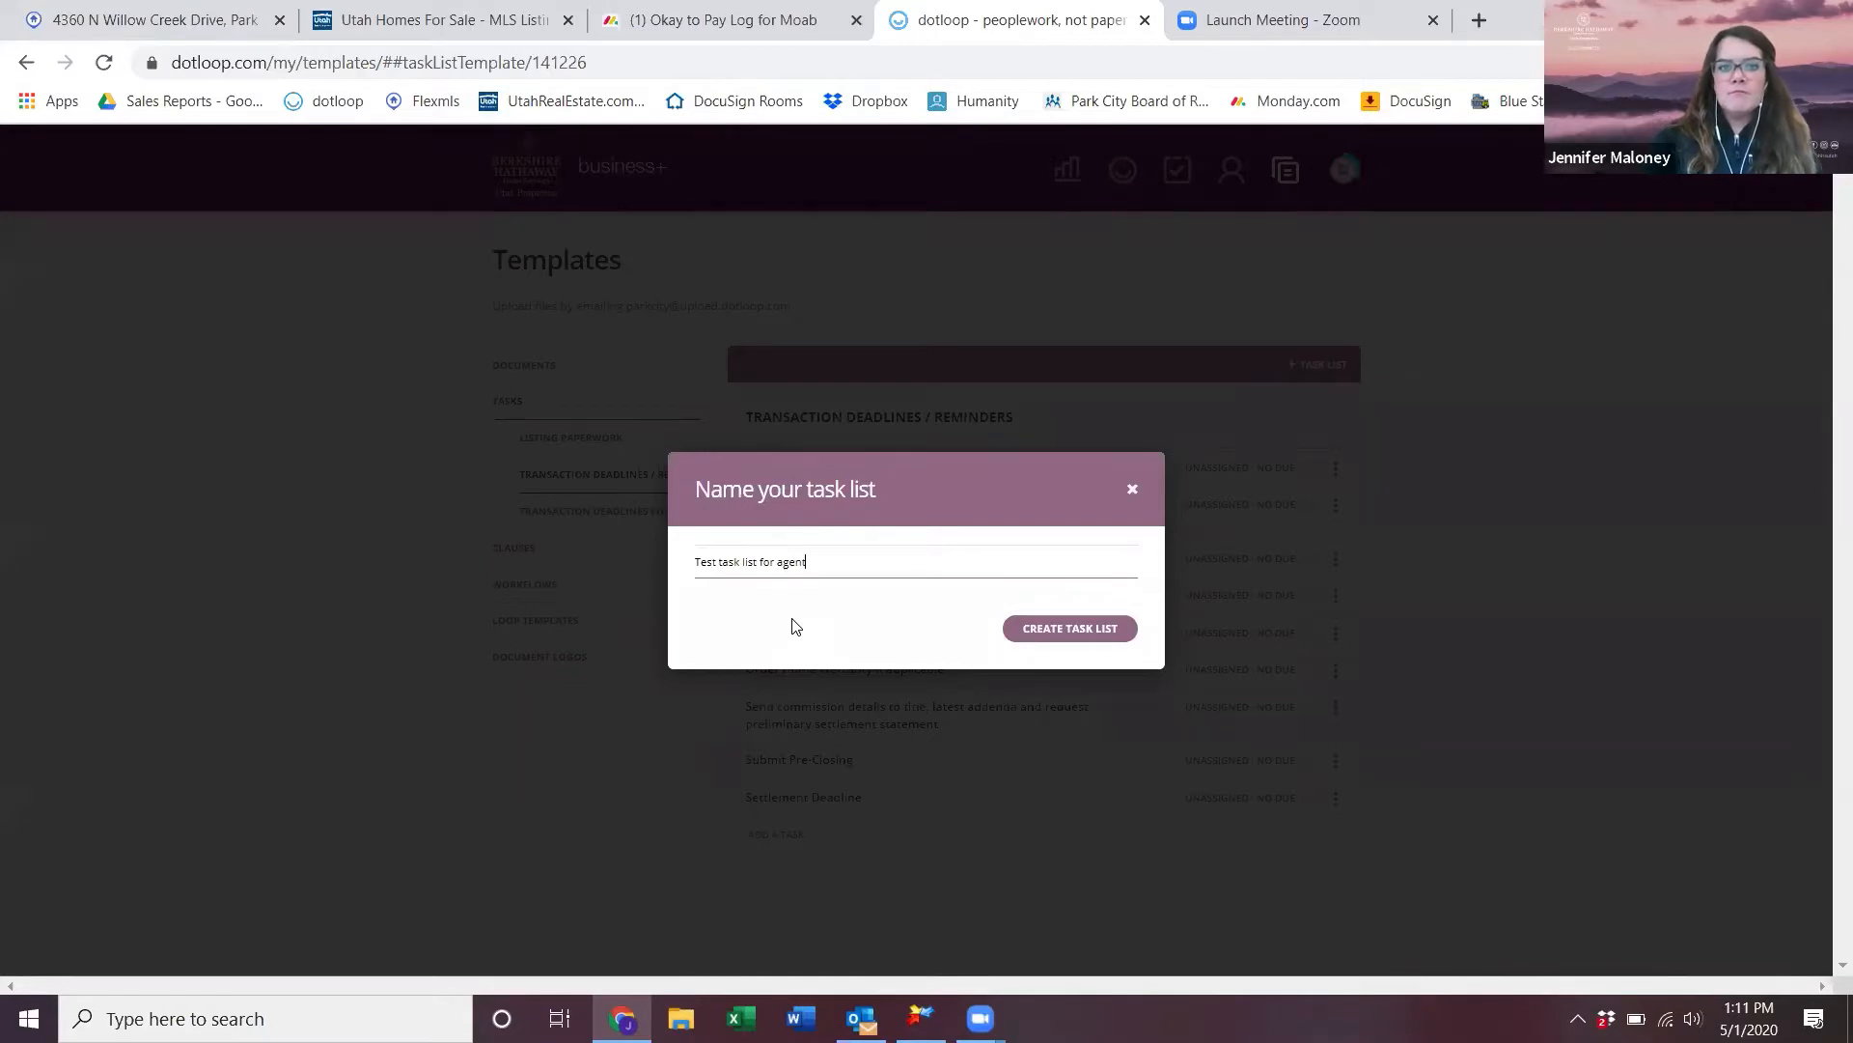
type("ent")
key("Return")
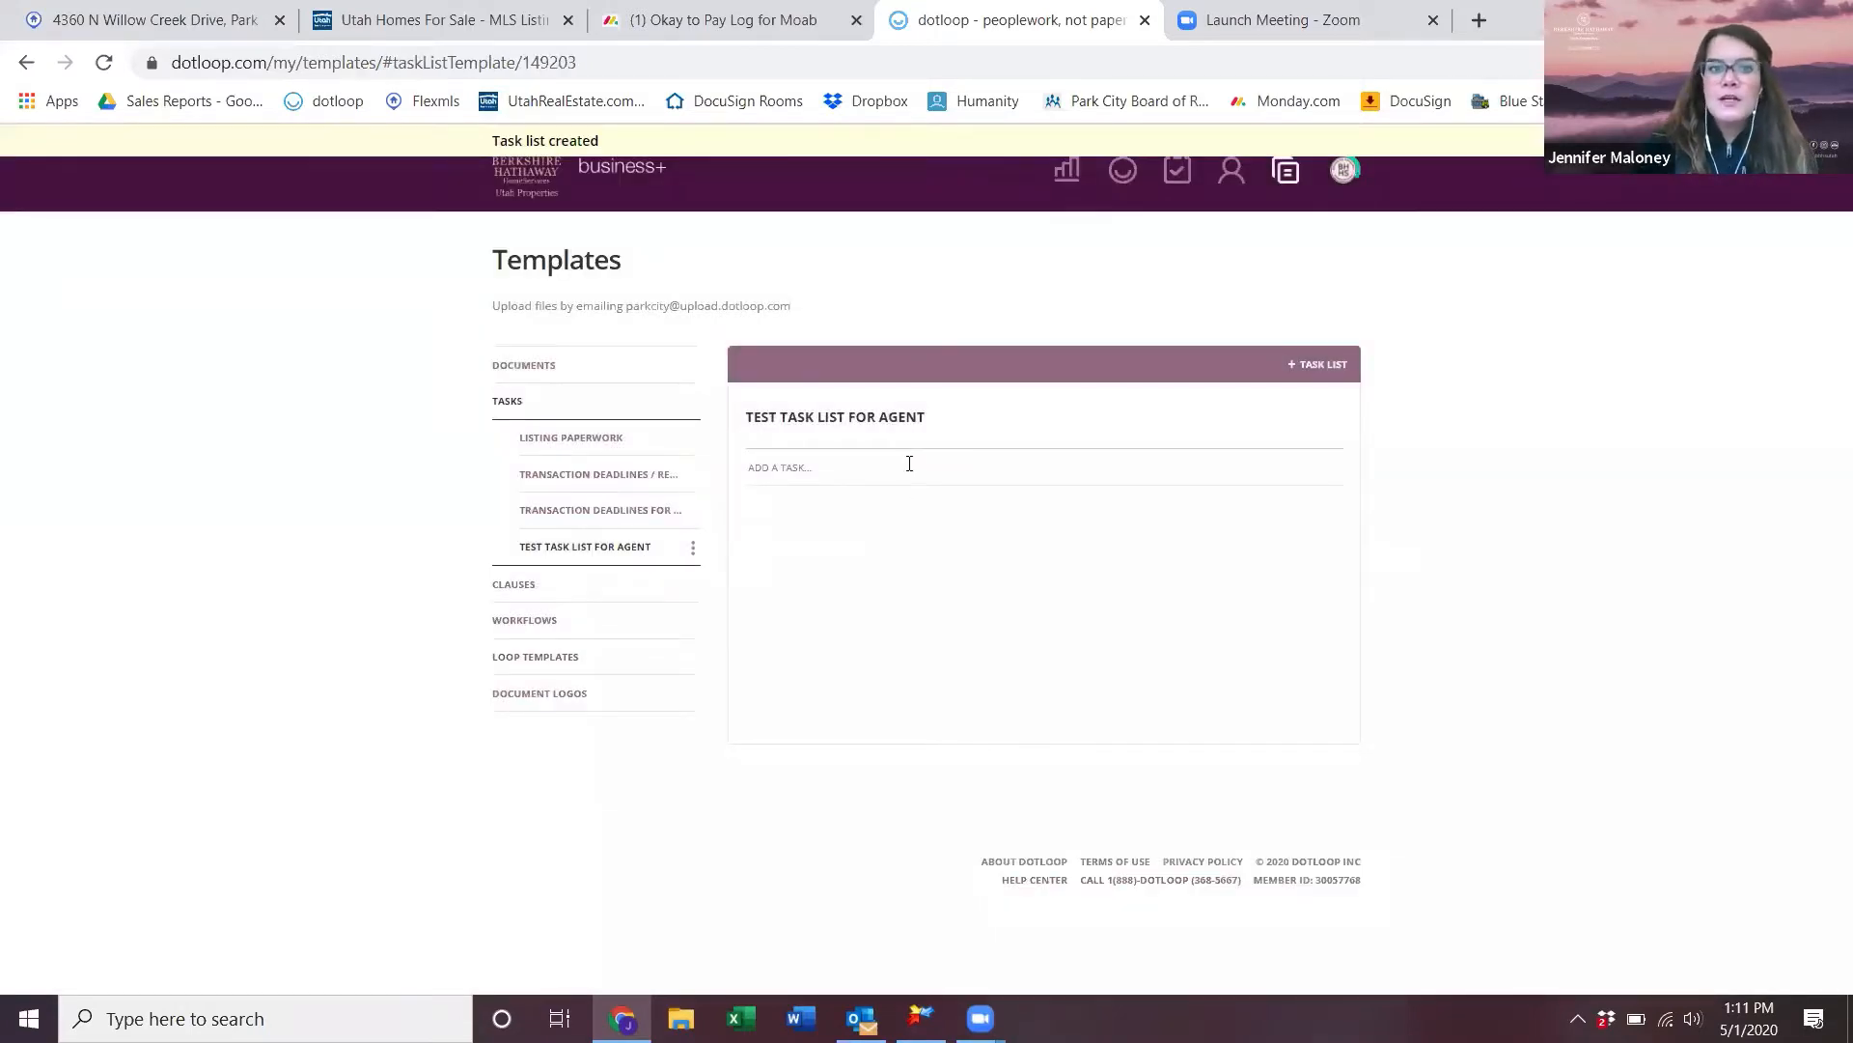
- Add the tasks Order spotlight photography, Create remarks for listing and Property Inspection to the list
left_click(769, 468)
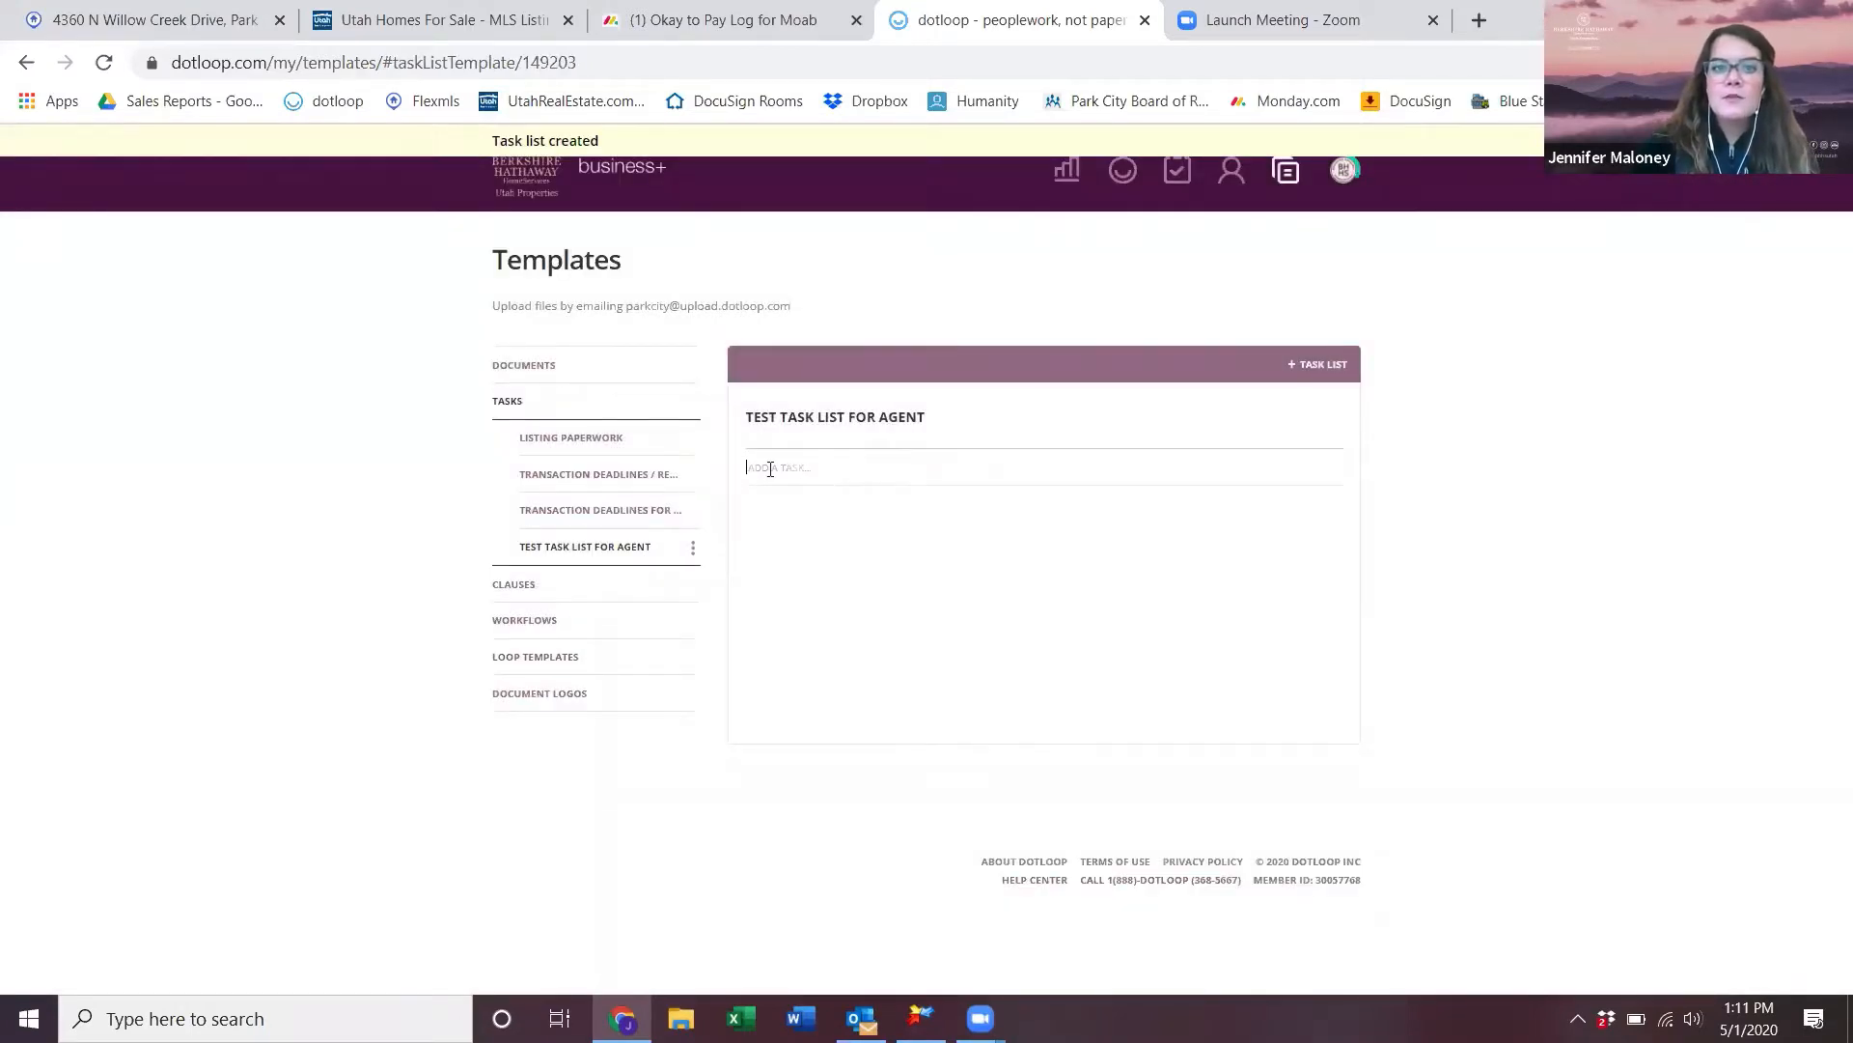
type("Order sp")
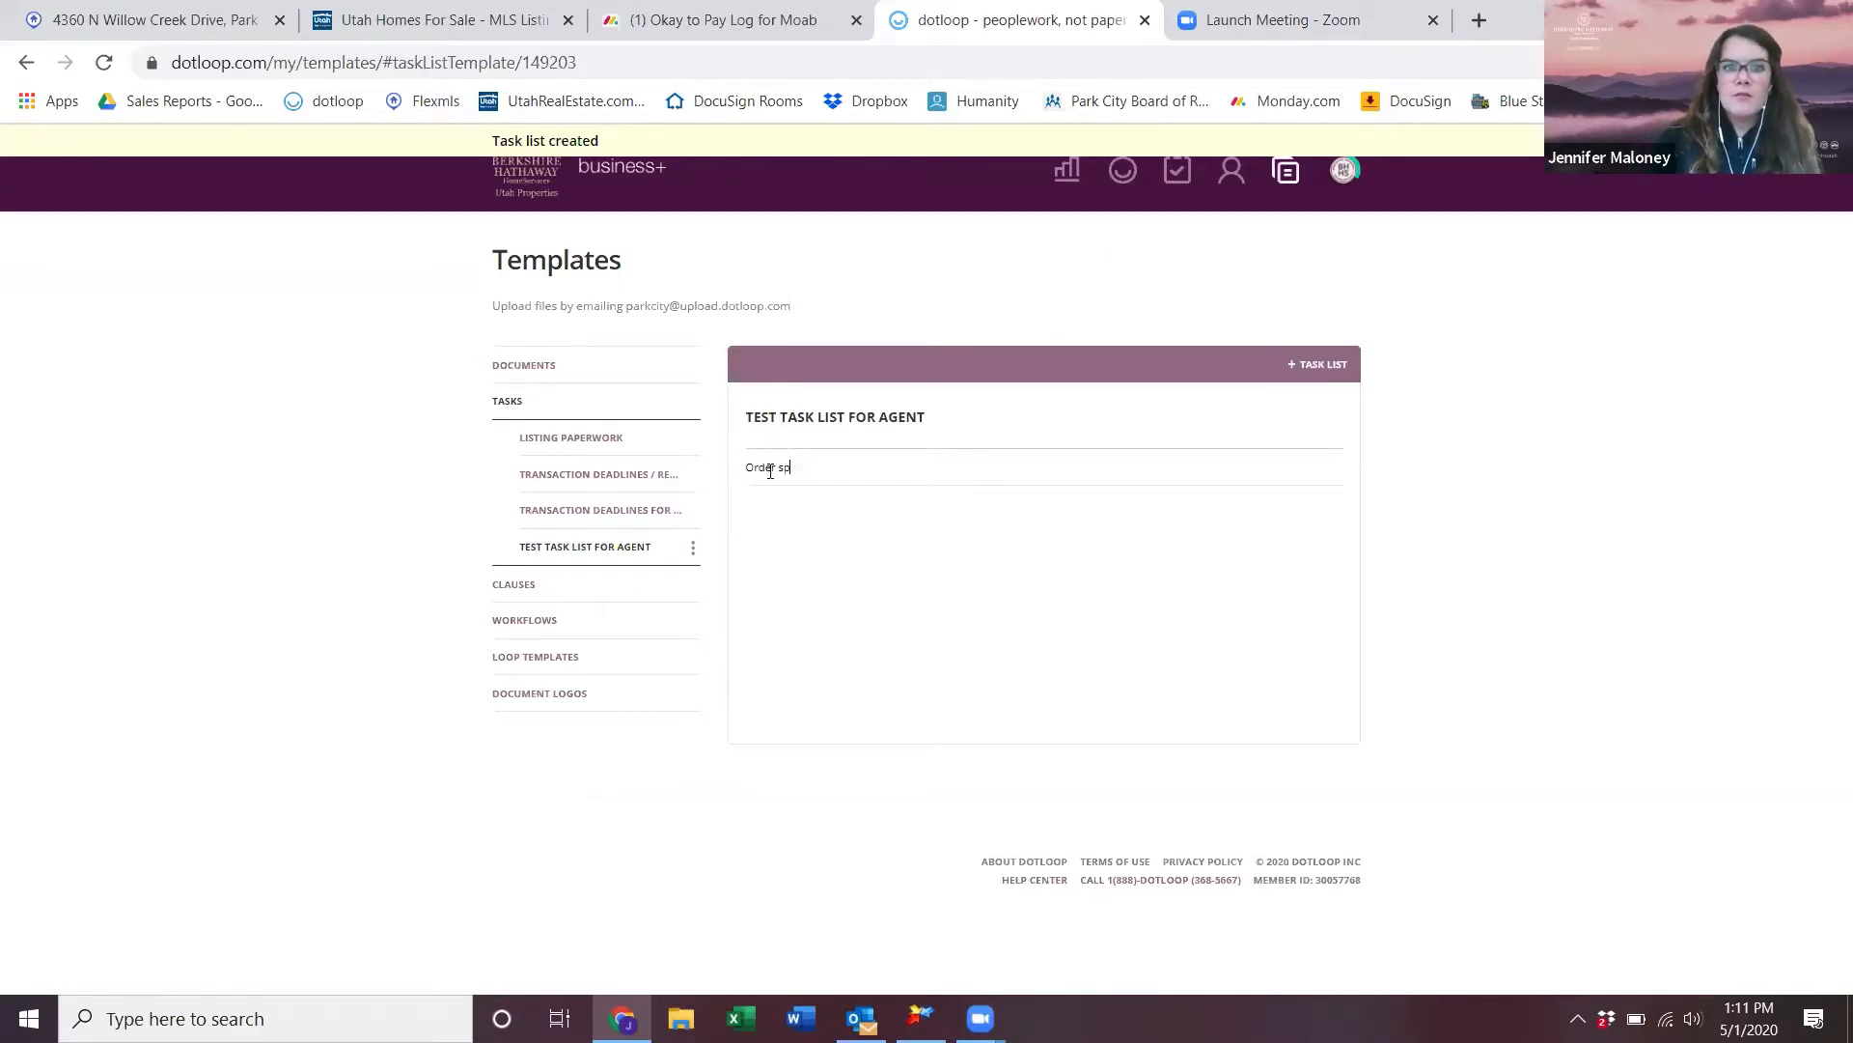
type("otlight photography")
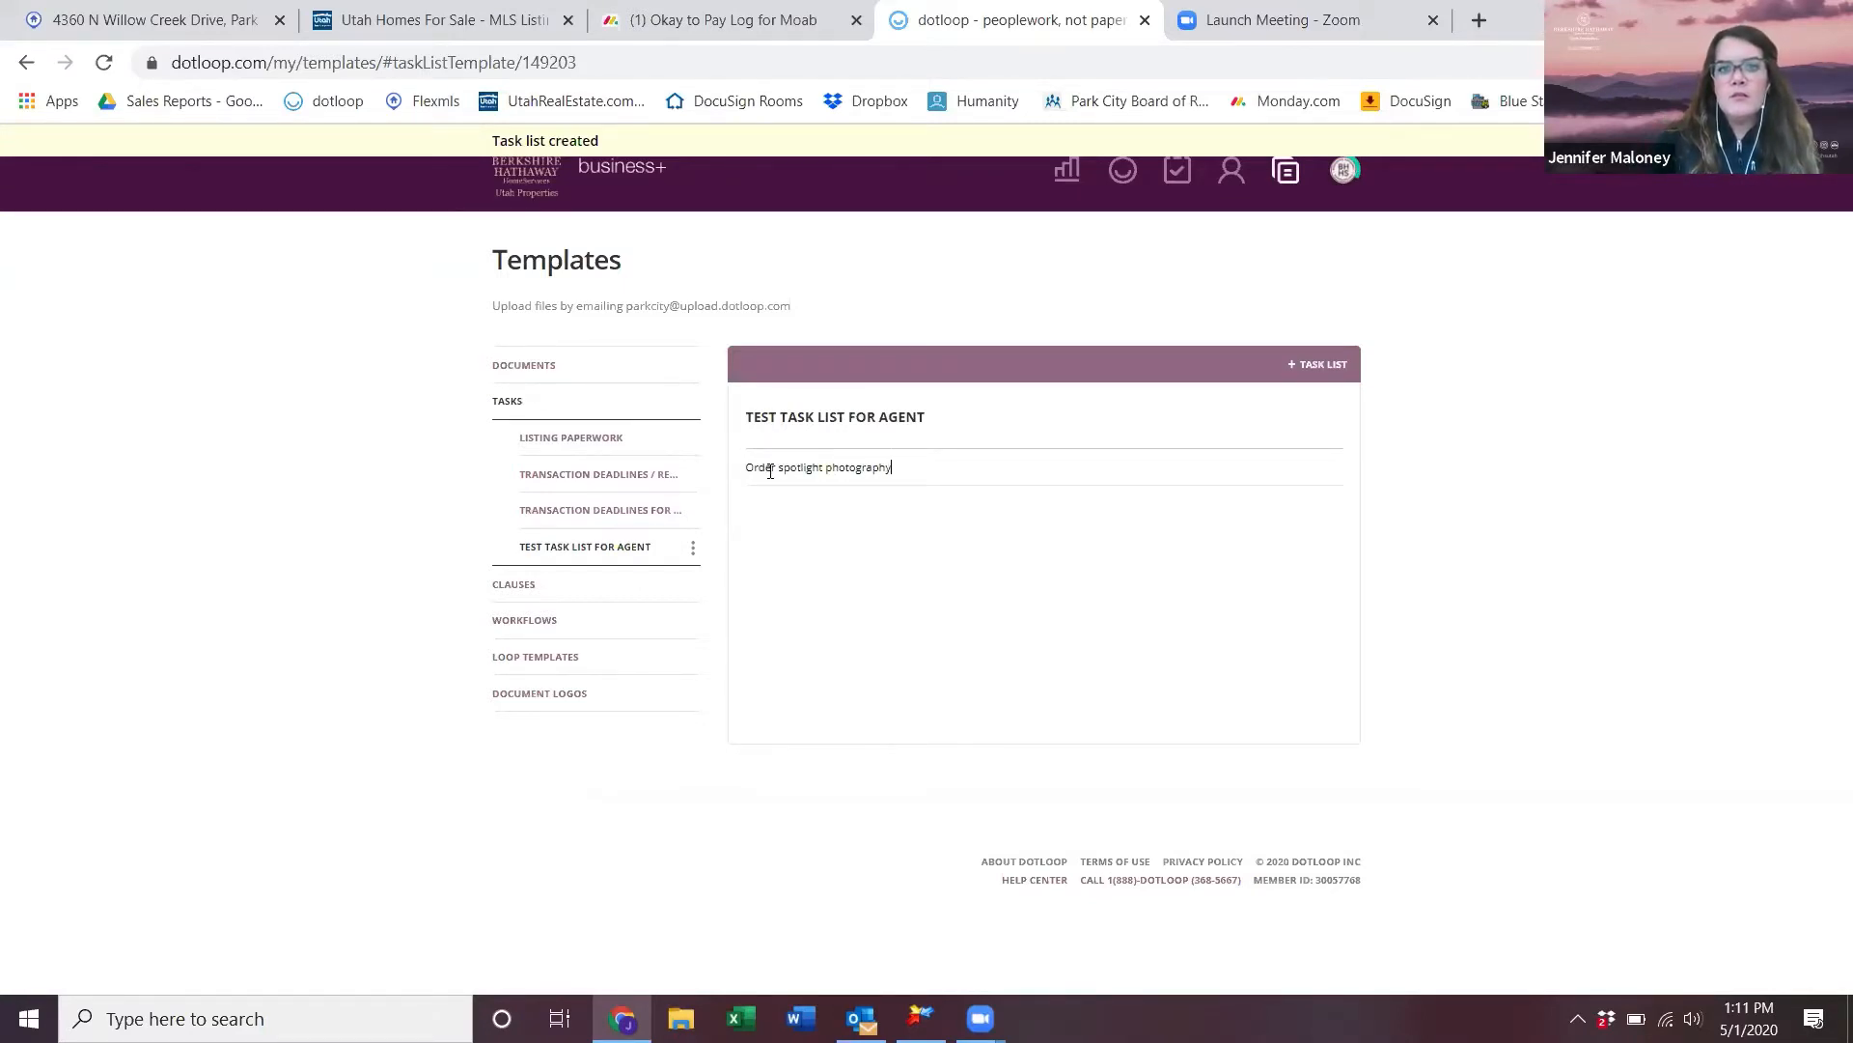
key("Return")
type("Cr")
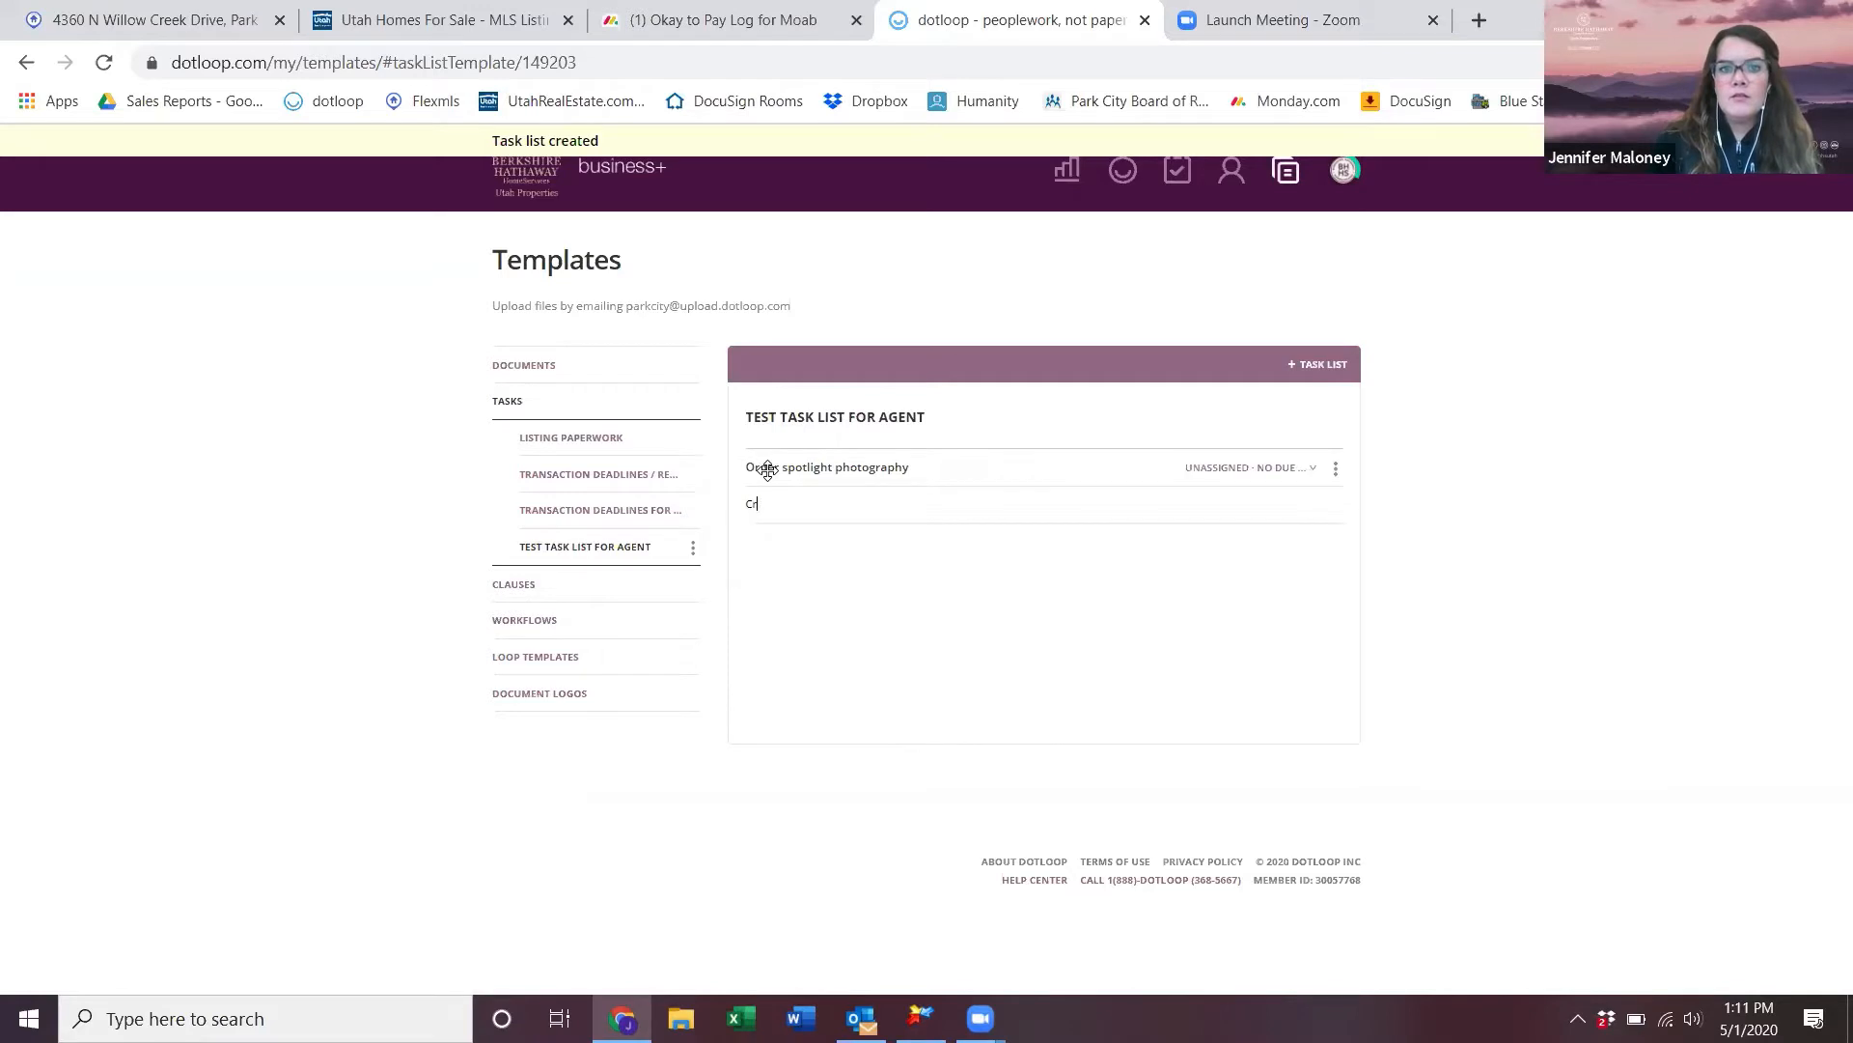
type("eate remarks for listing")
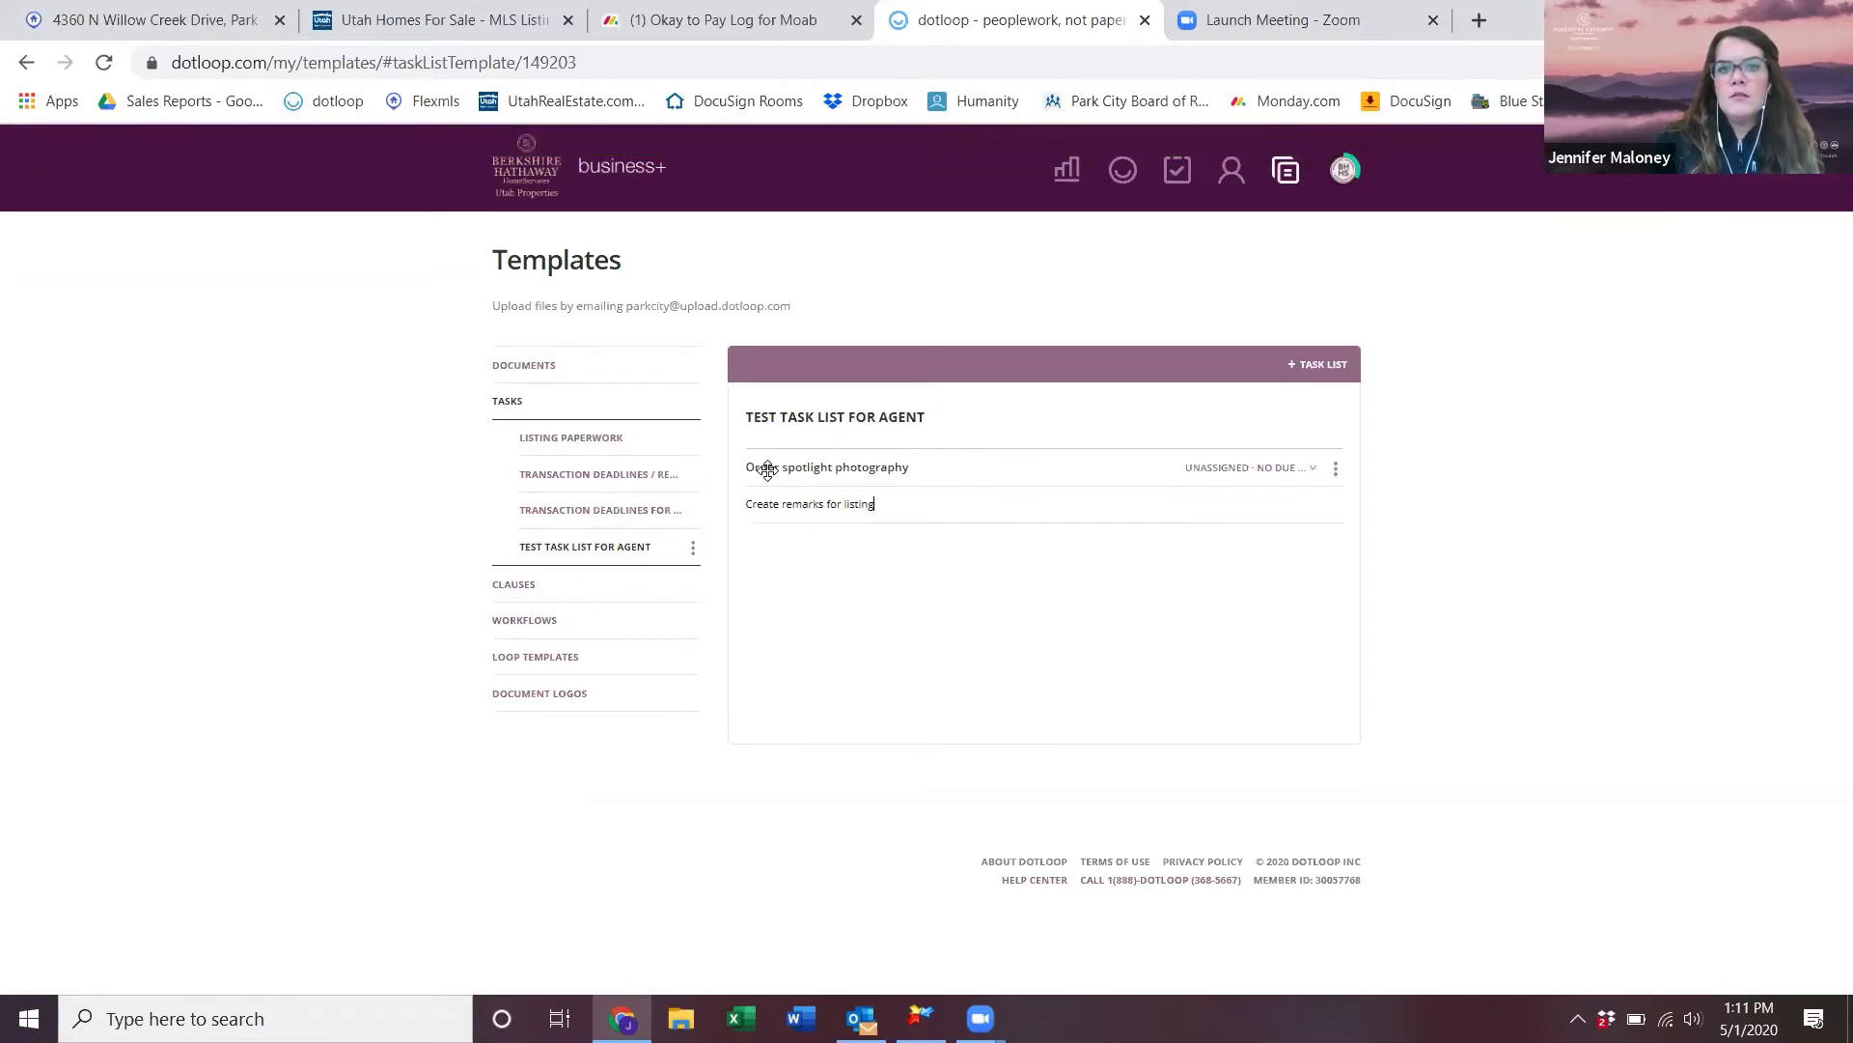
key("Return")
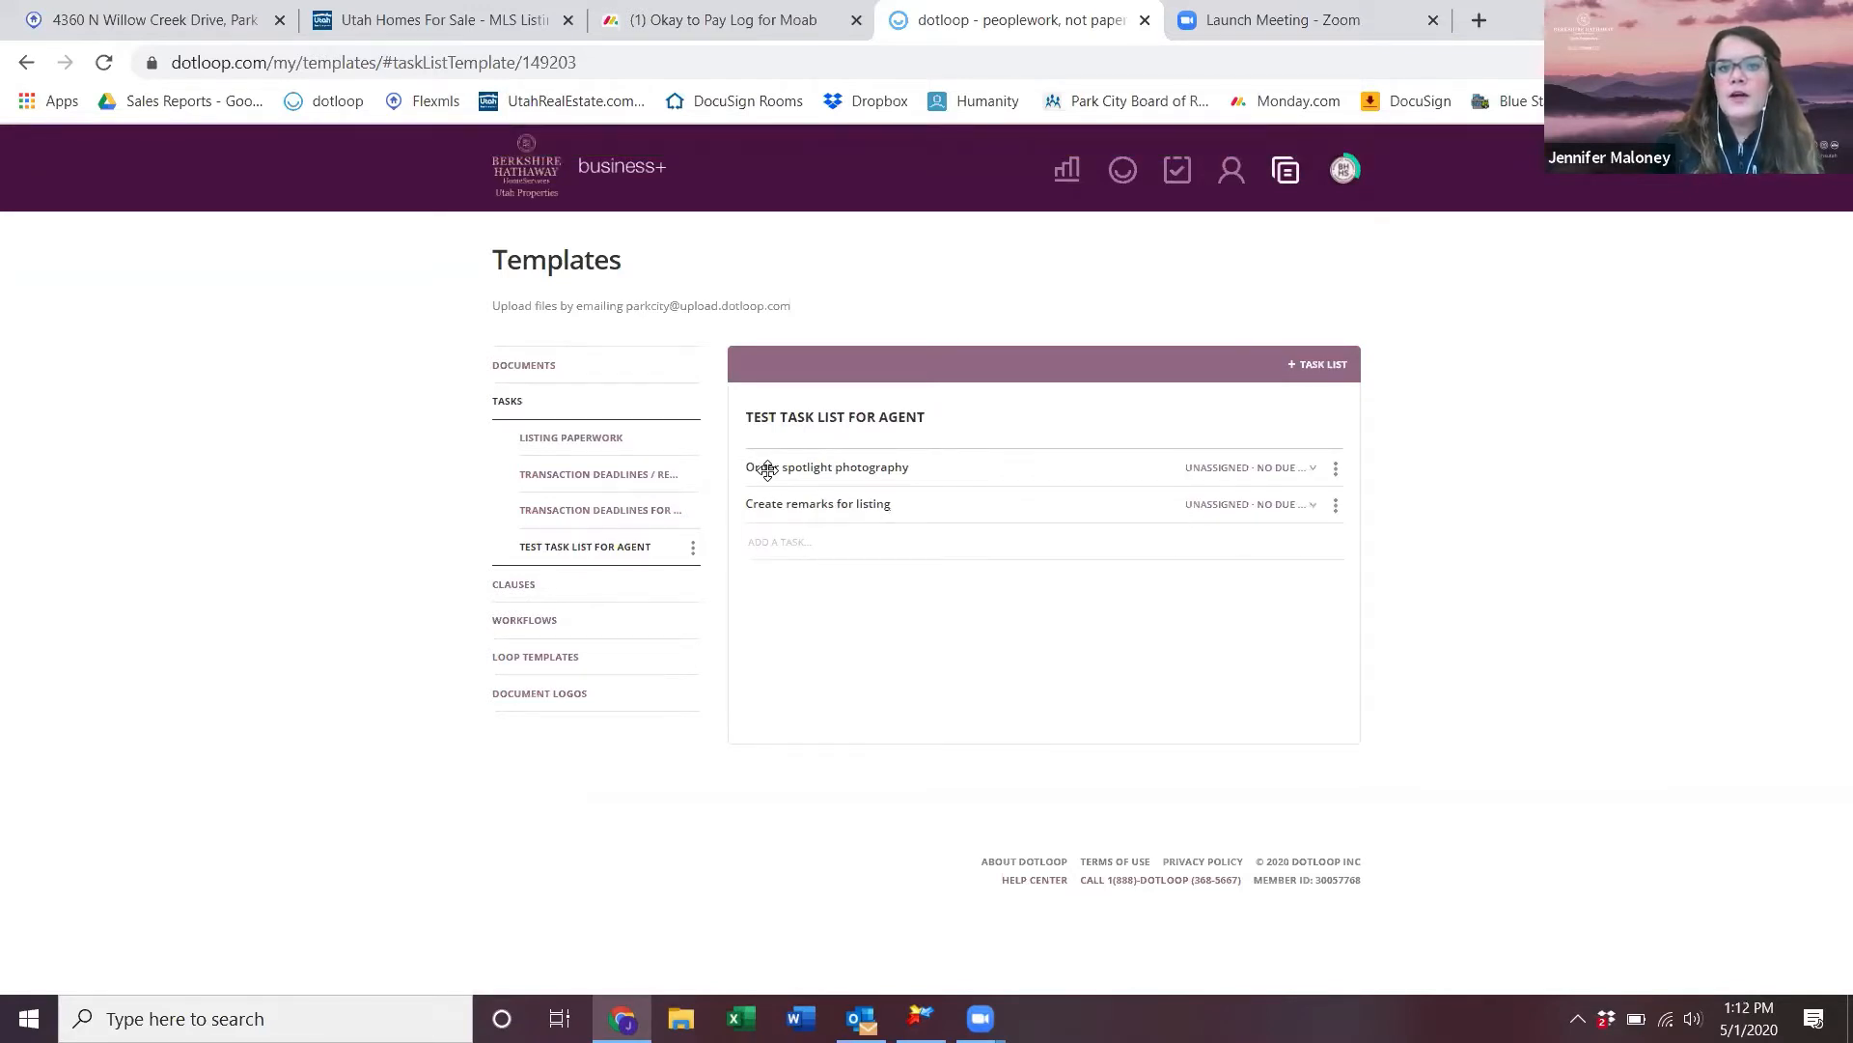
type("in")
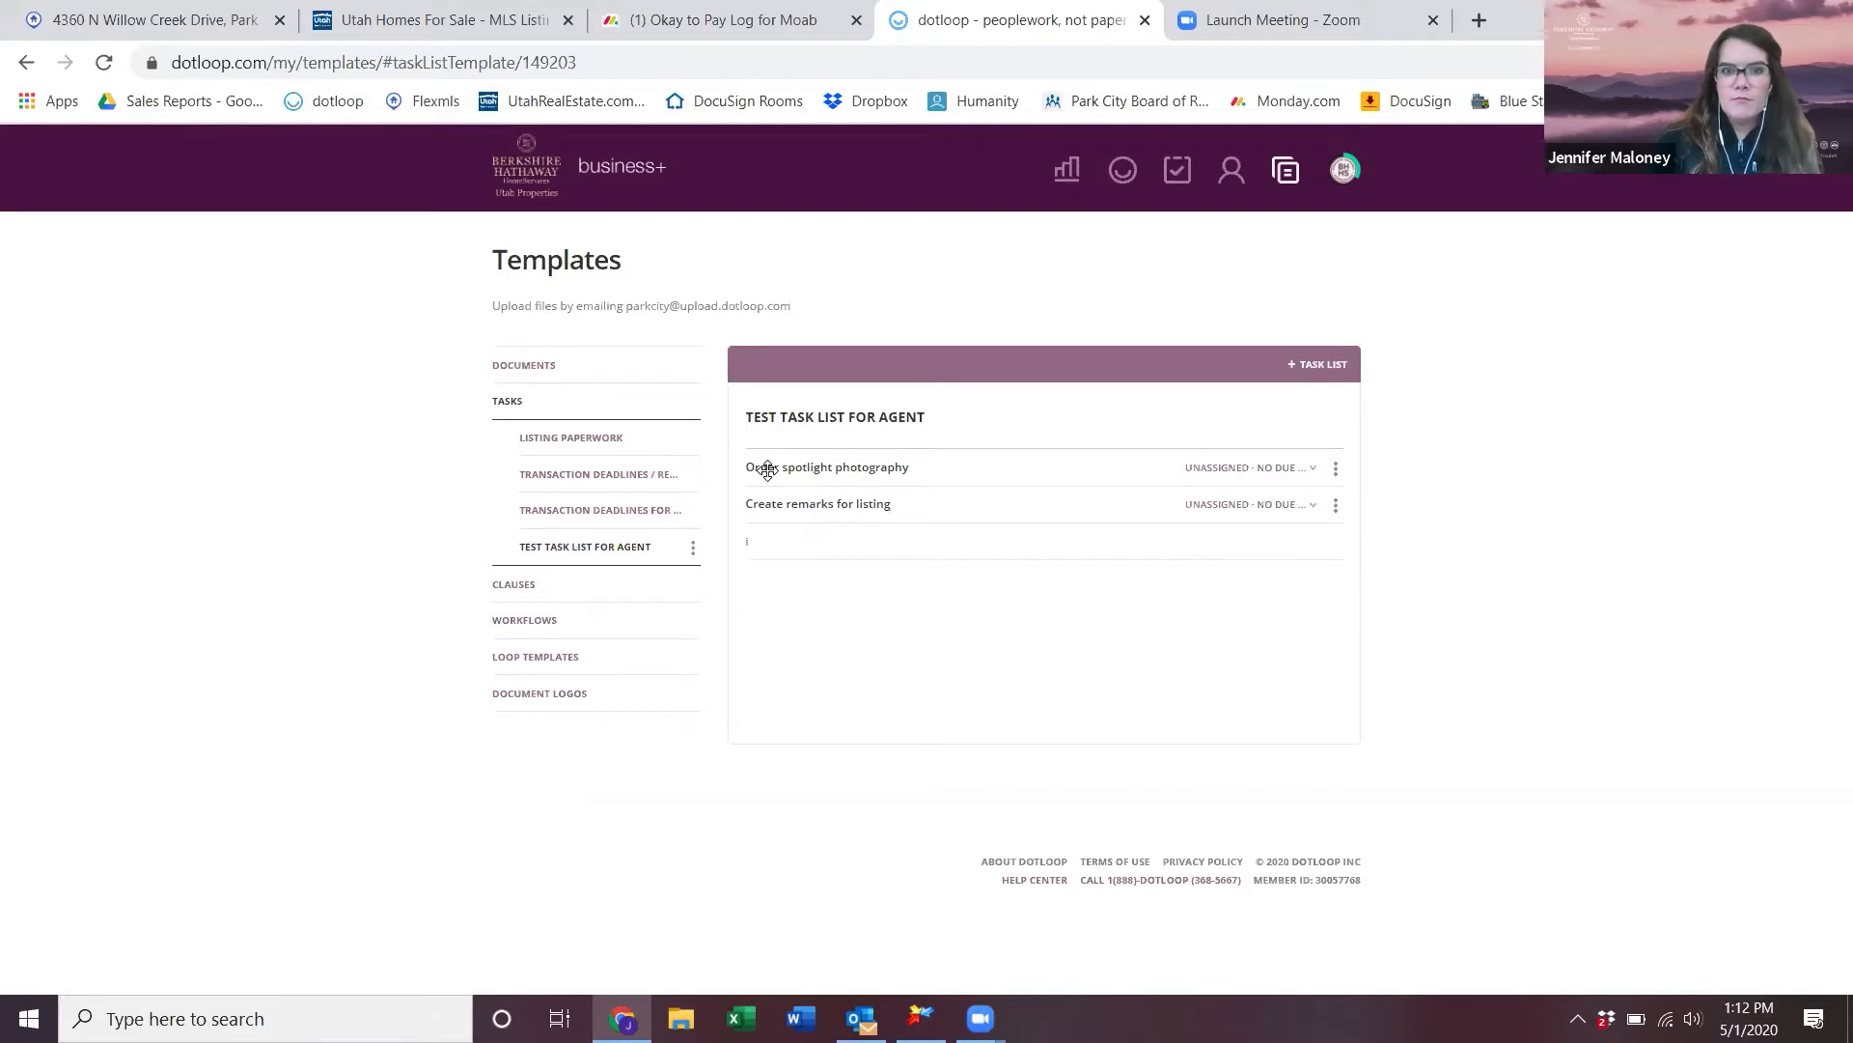
type("Property")
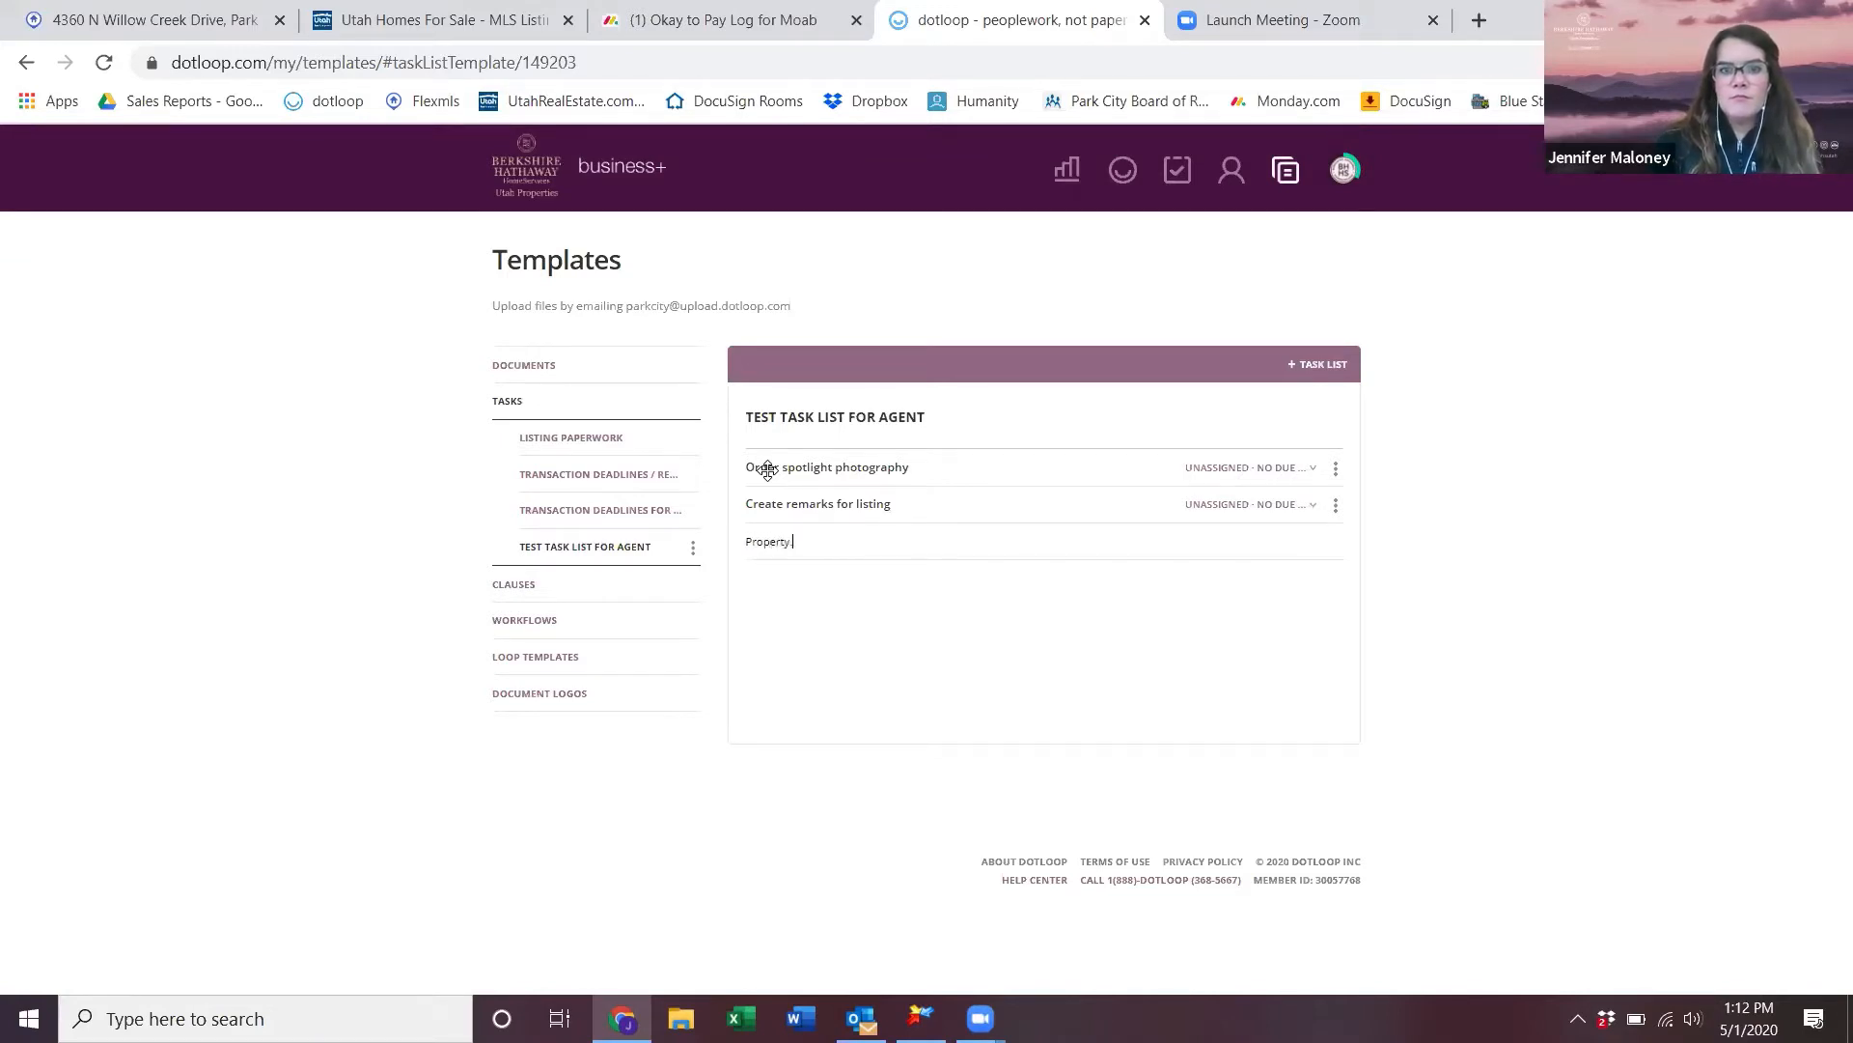
type(" Inspection")
key("Return")
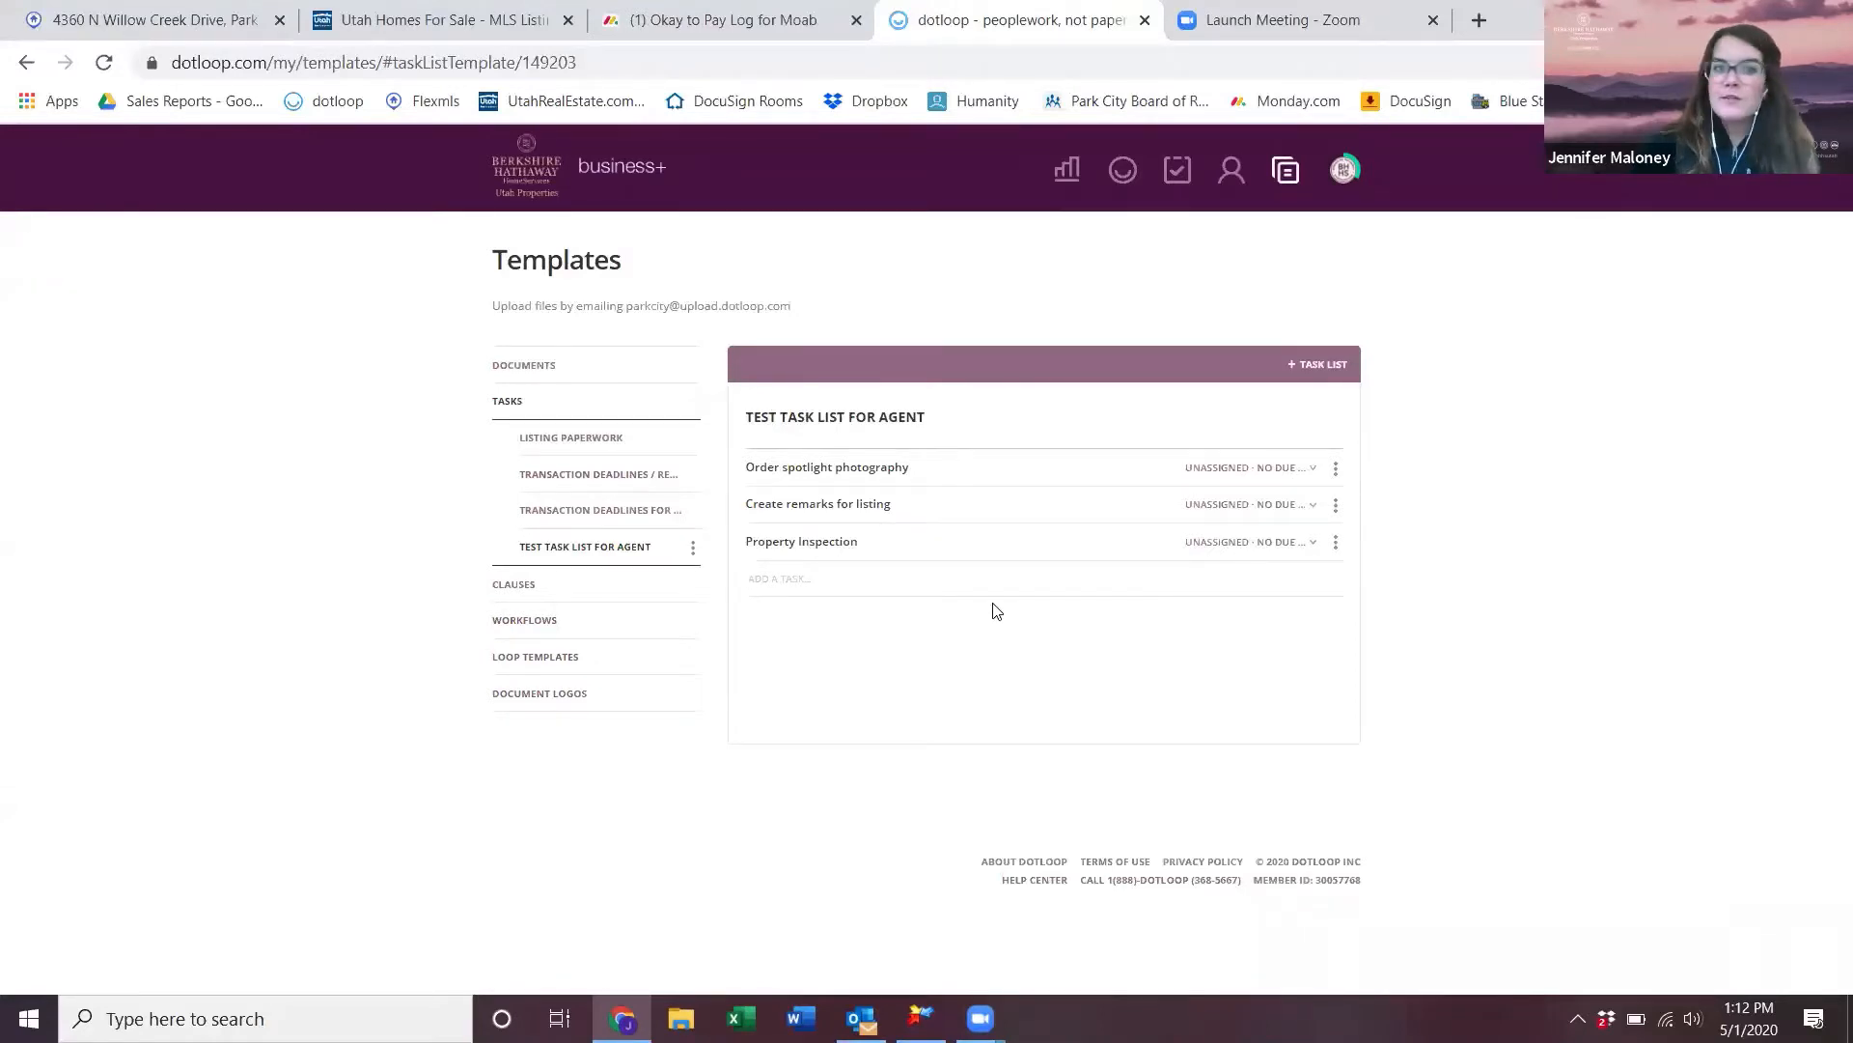
left_click(1015, 593)
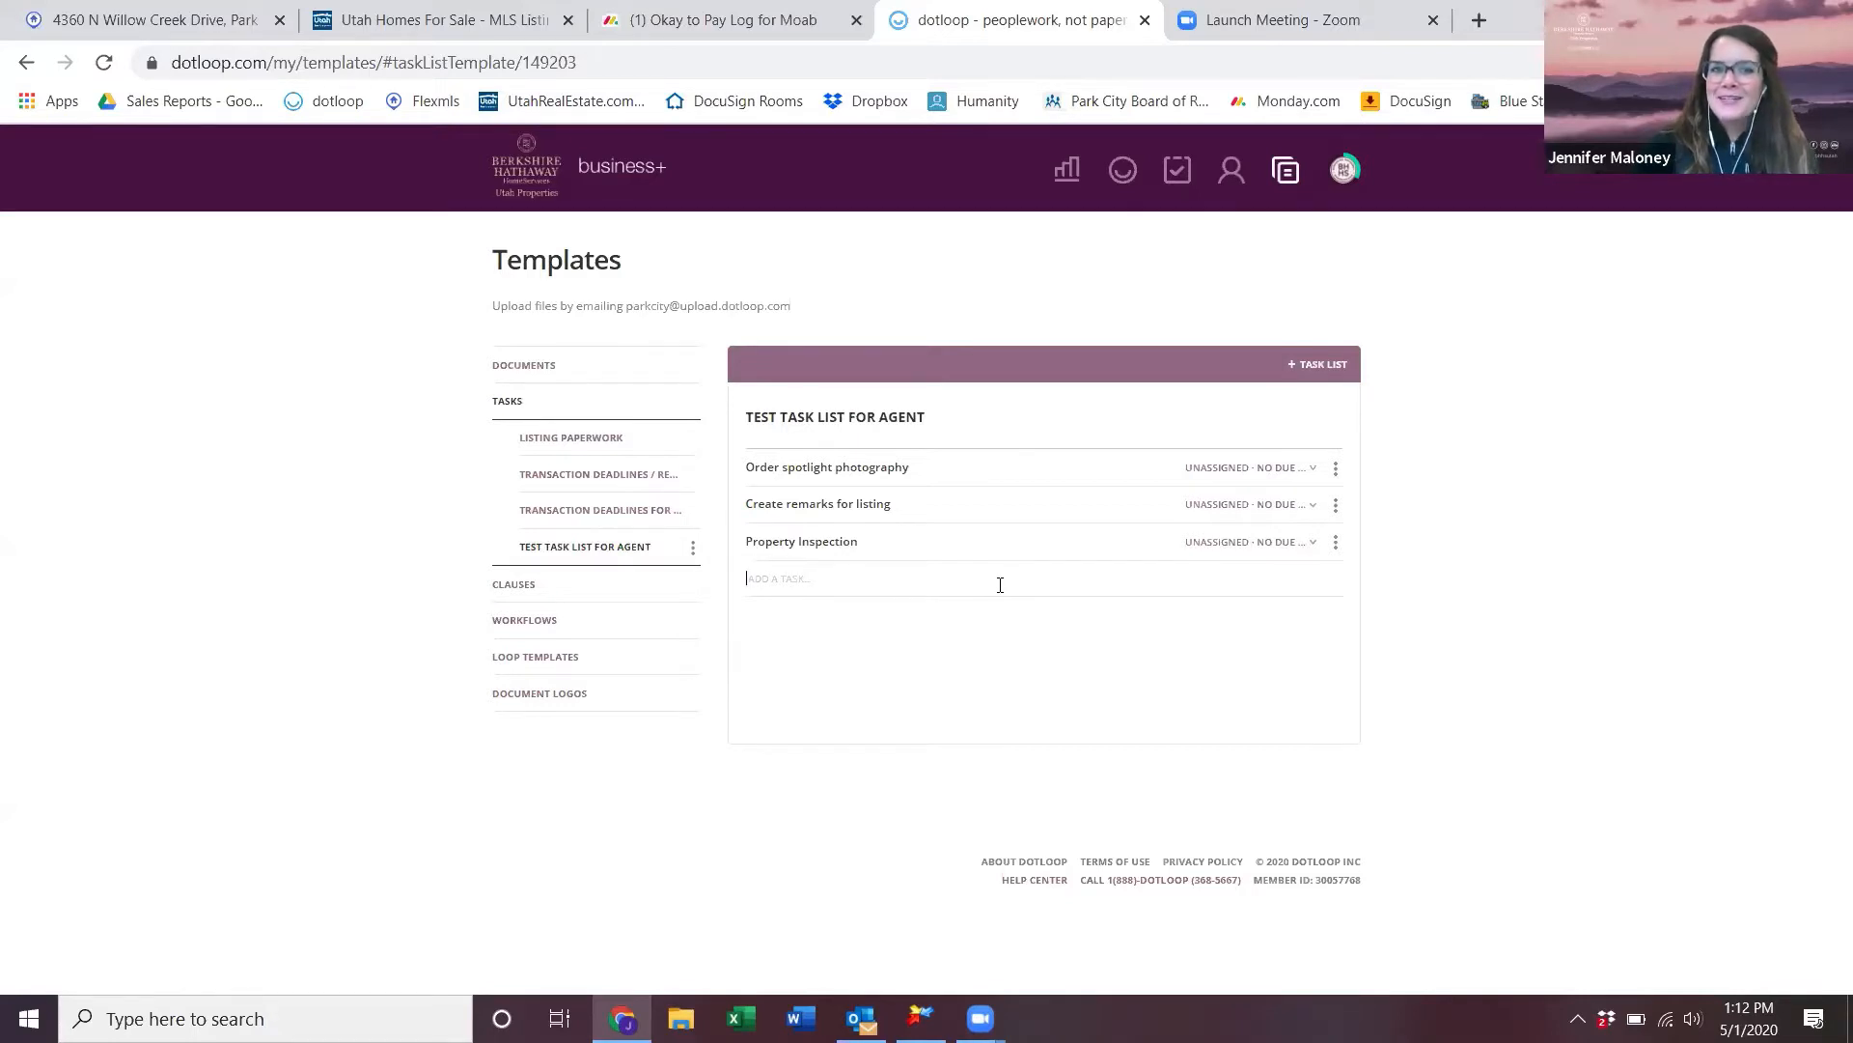
left_click(692, 548)
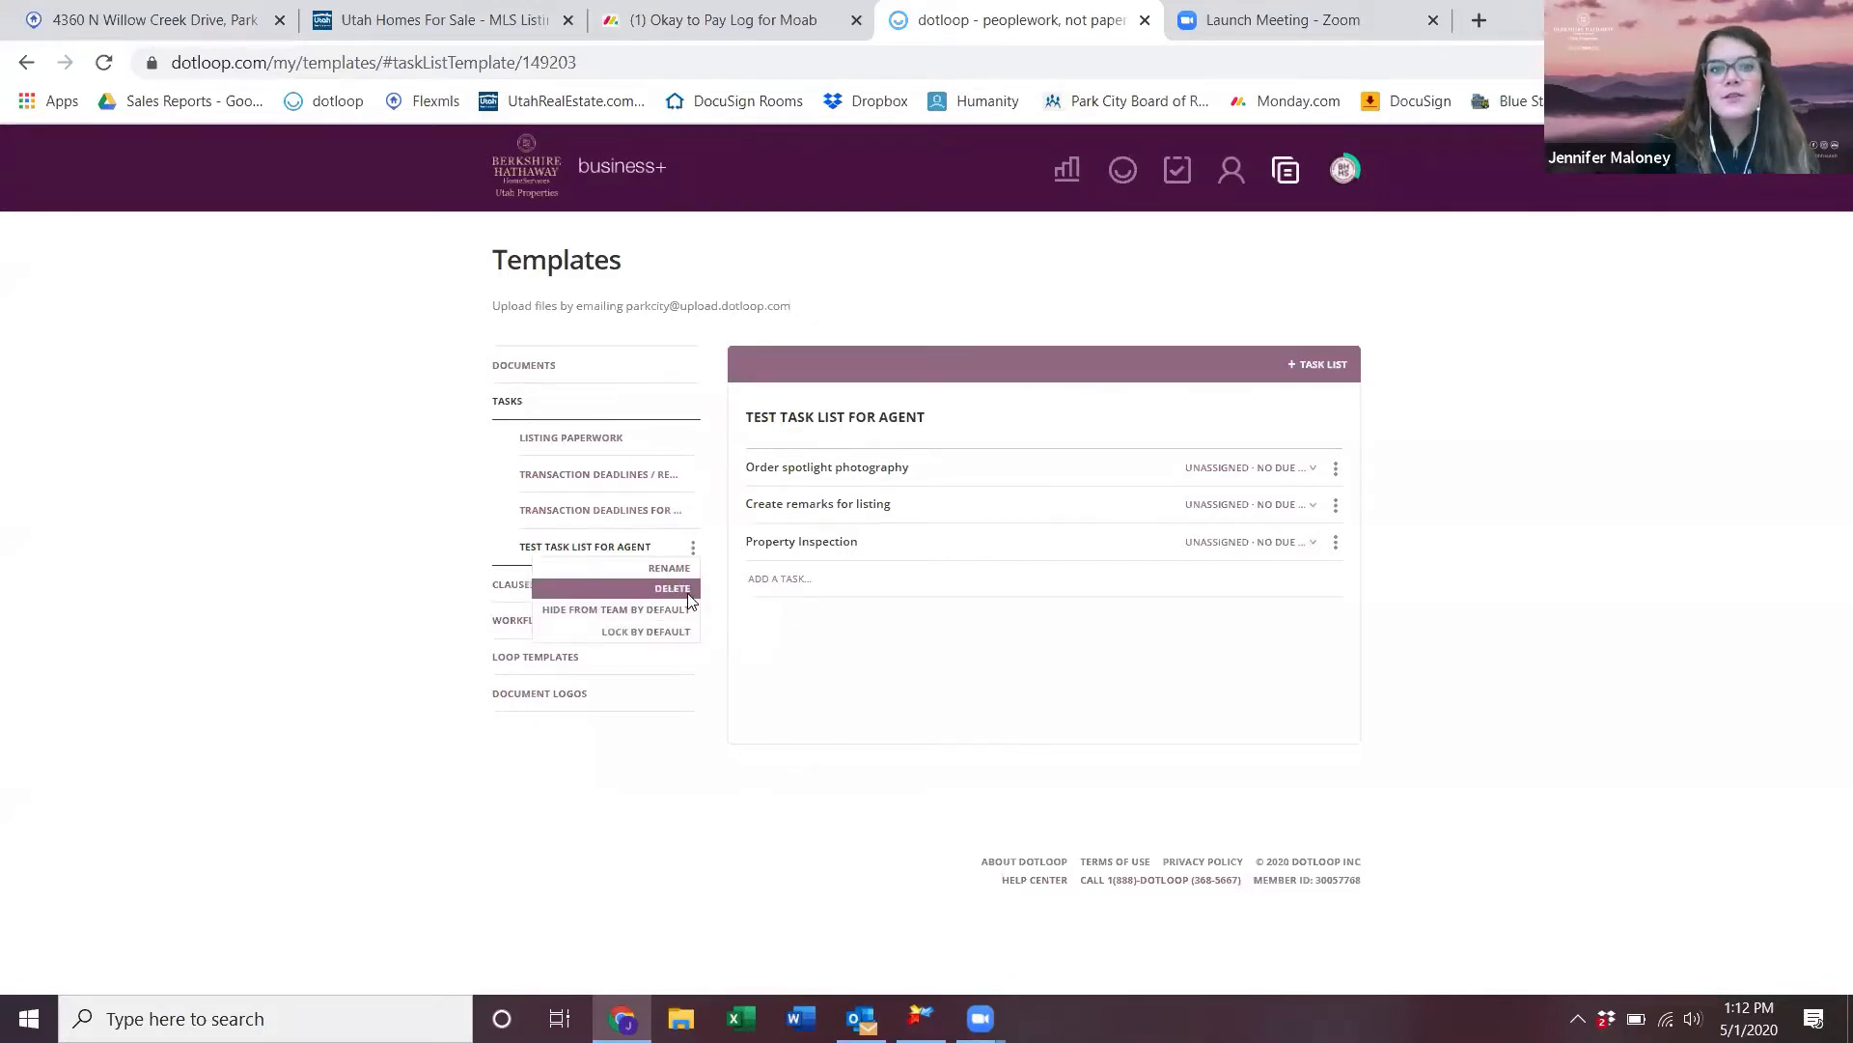
- Delete the Test task list for agent template and open the dotloop training 5/1/2020 loop
left_click(675, 588)
left_click(1042, 635)
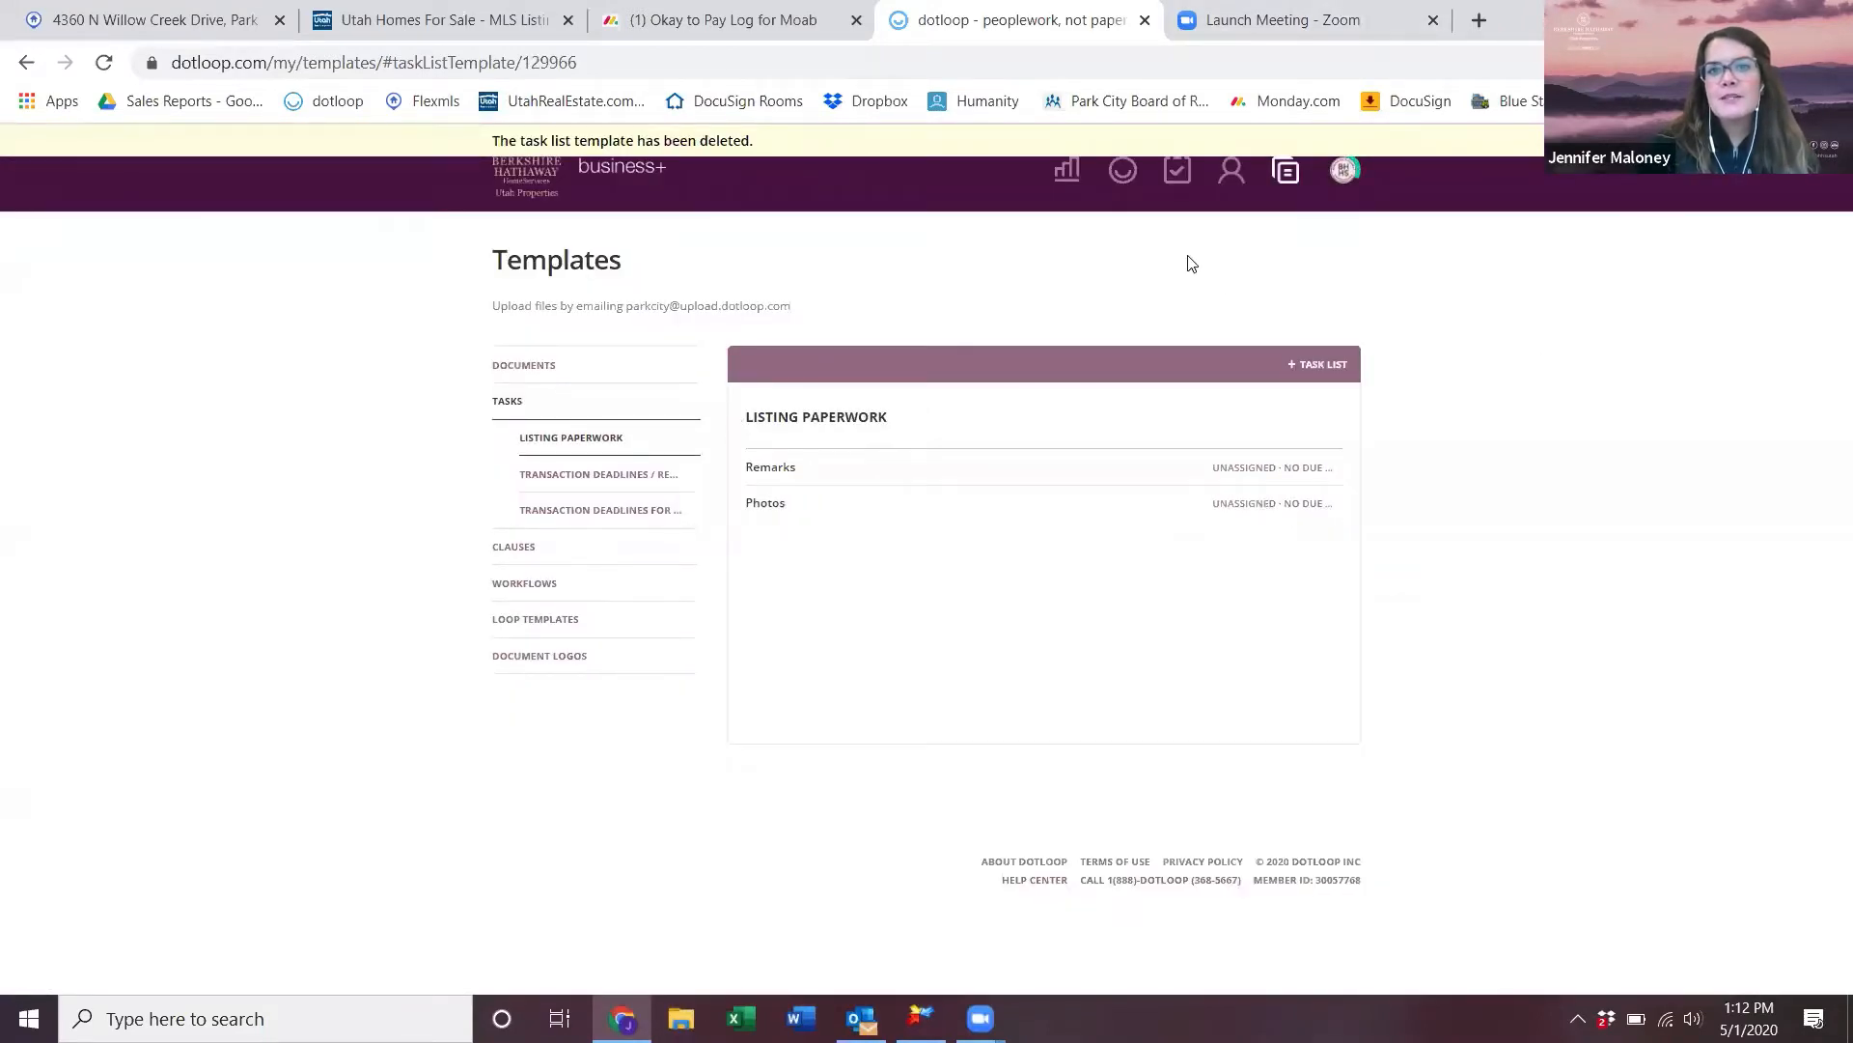
left_click(1122, 175)
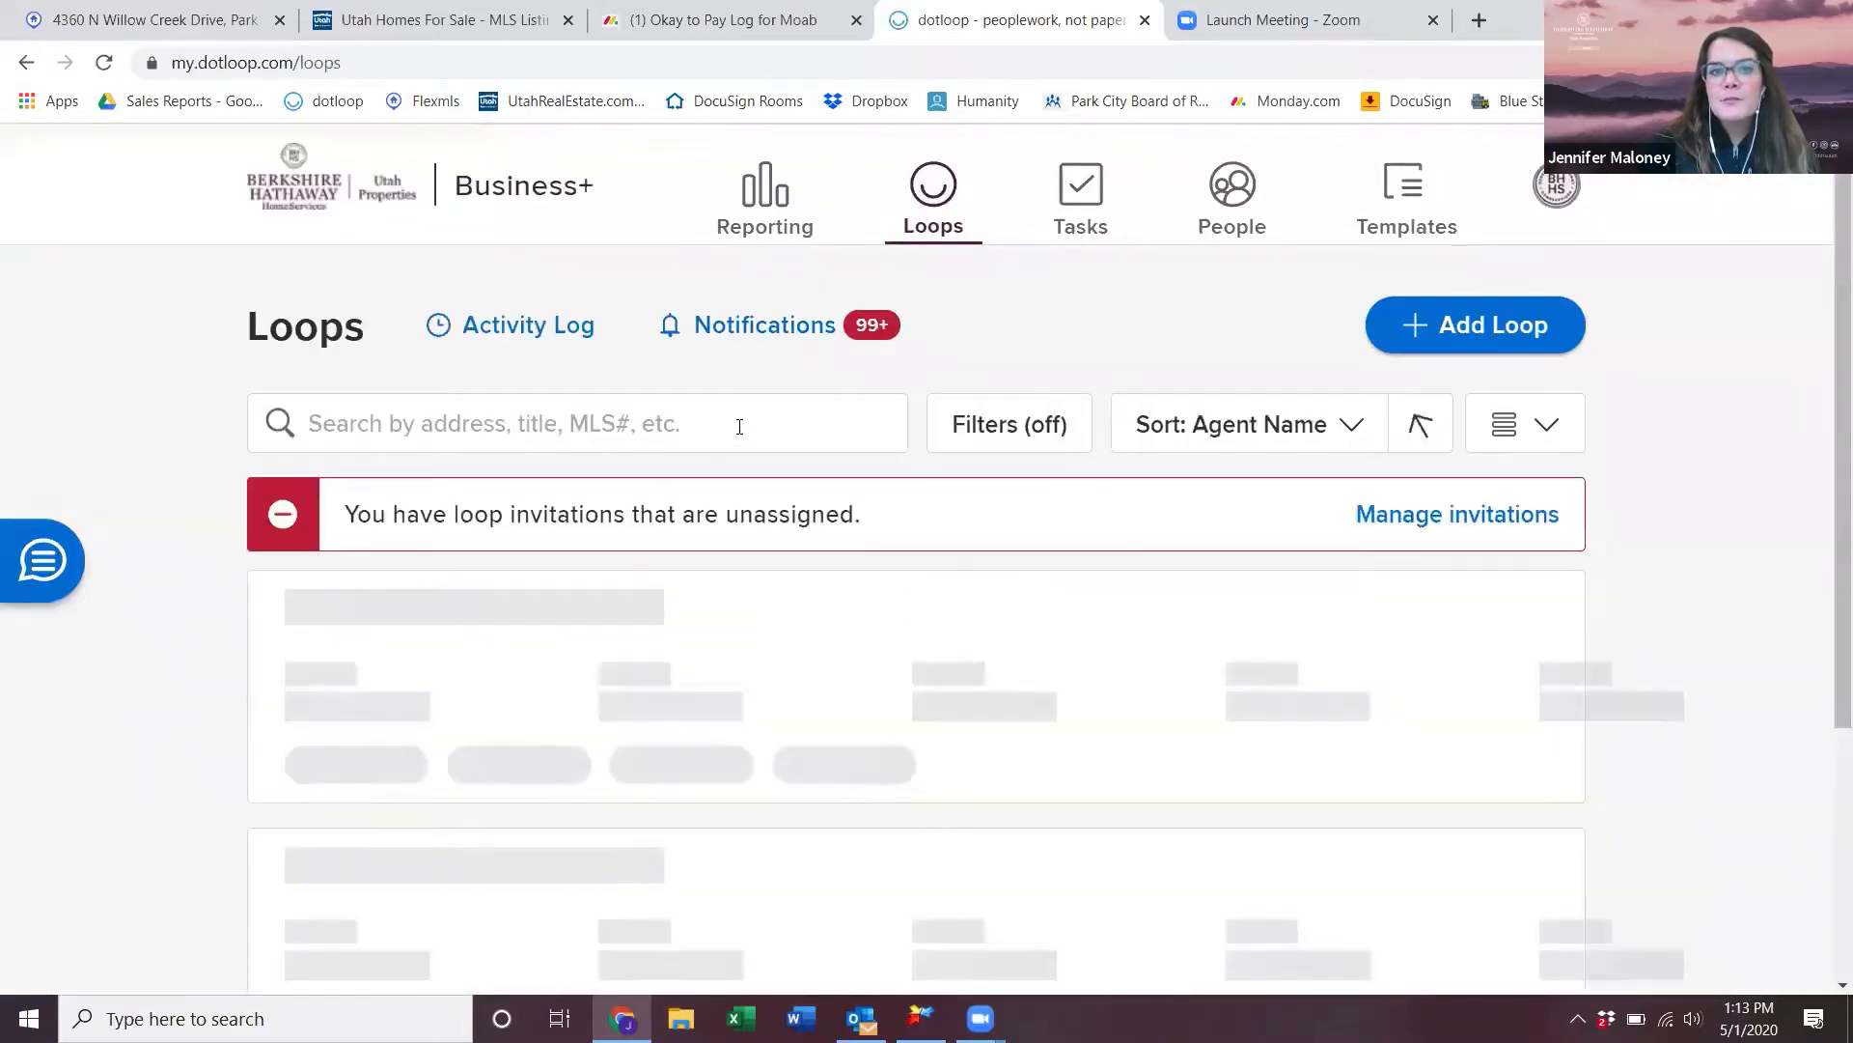
left_click(740, 426)
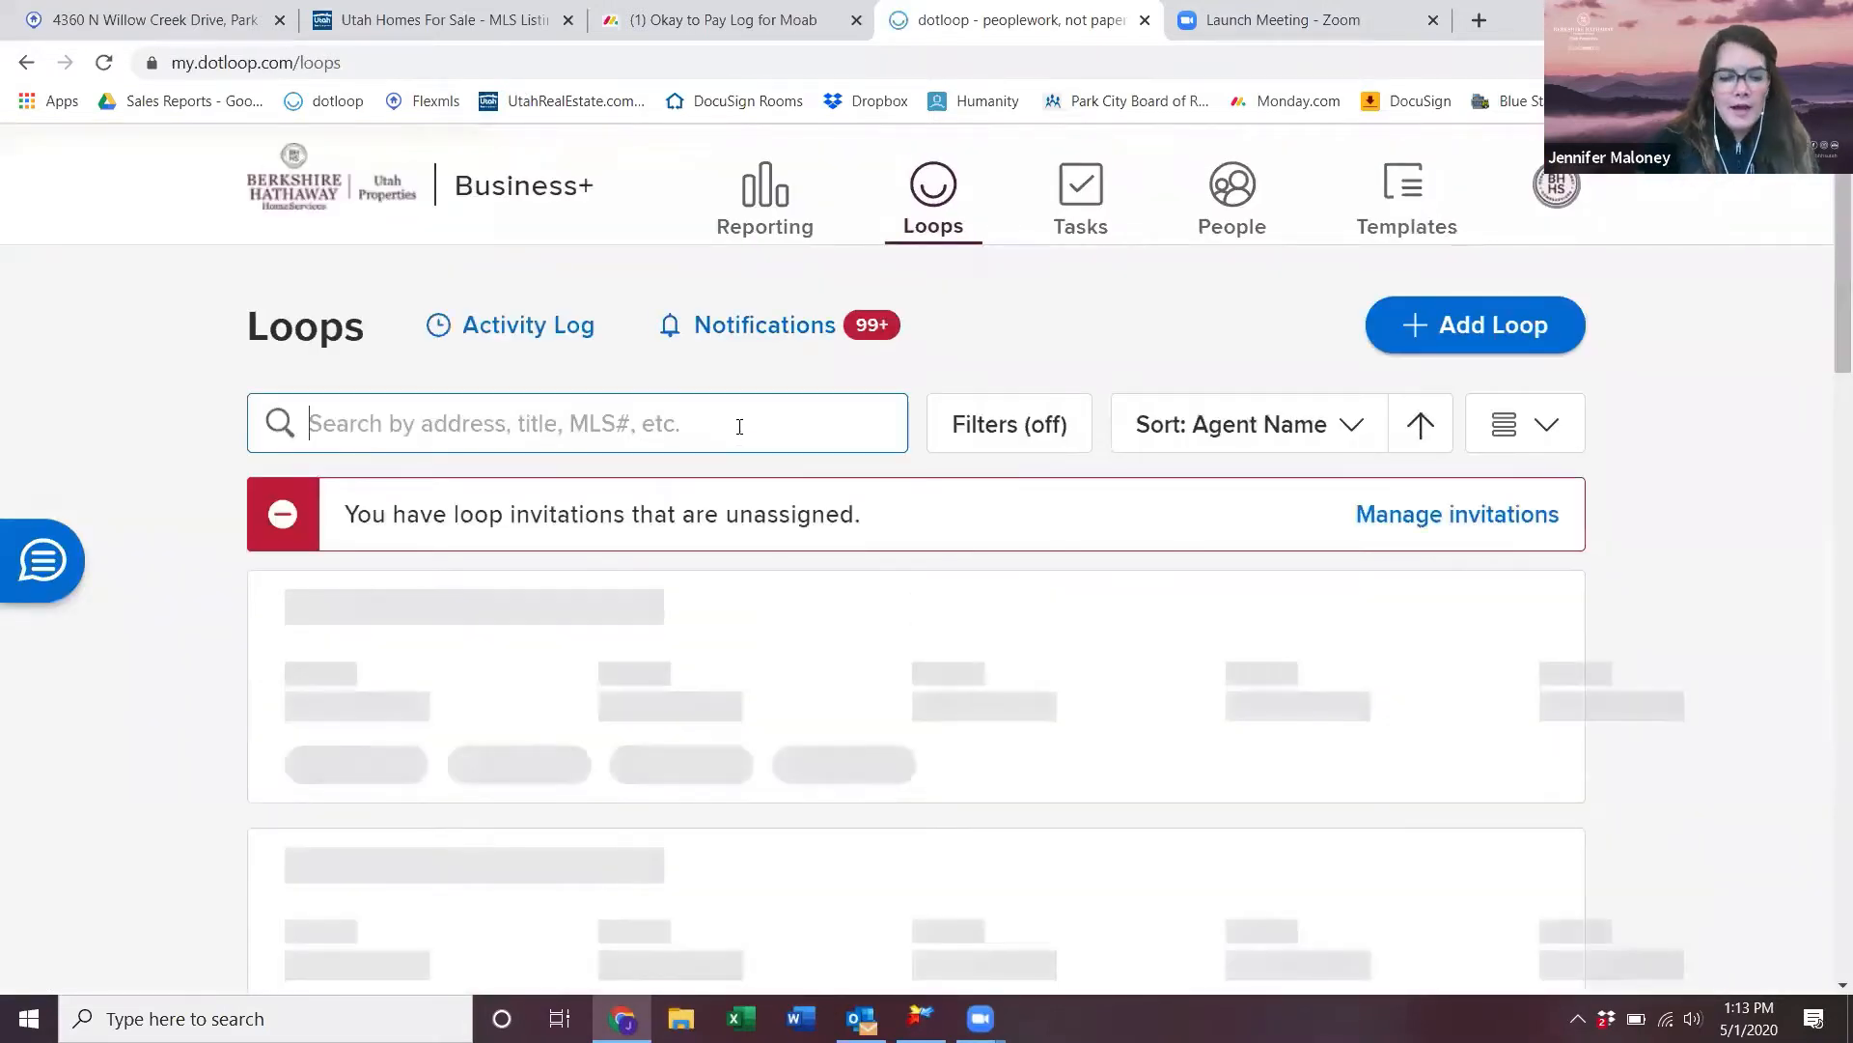
type("dotloop training")
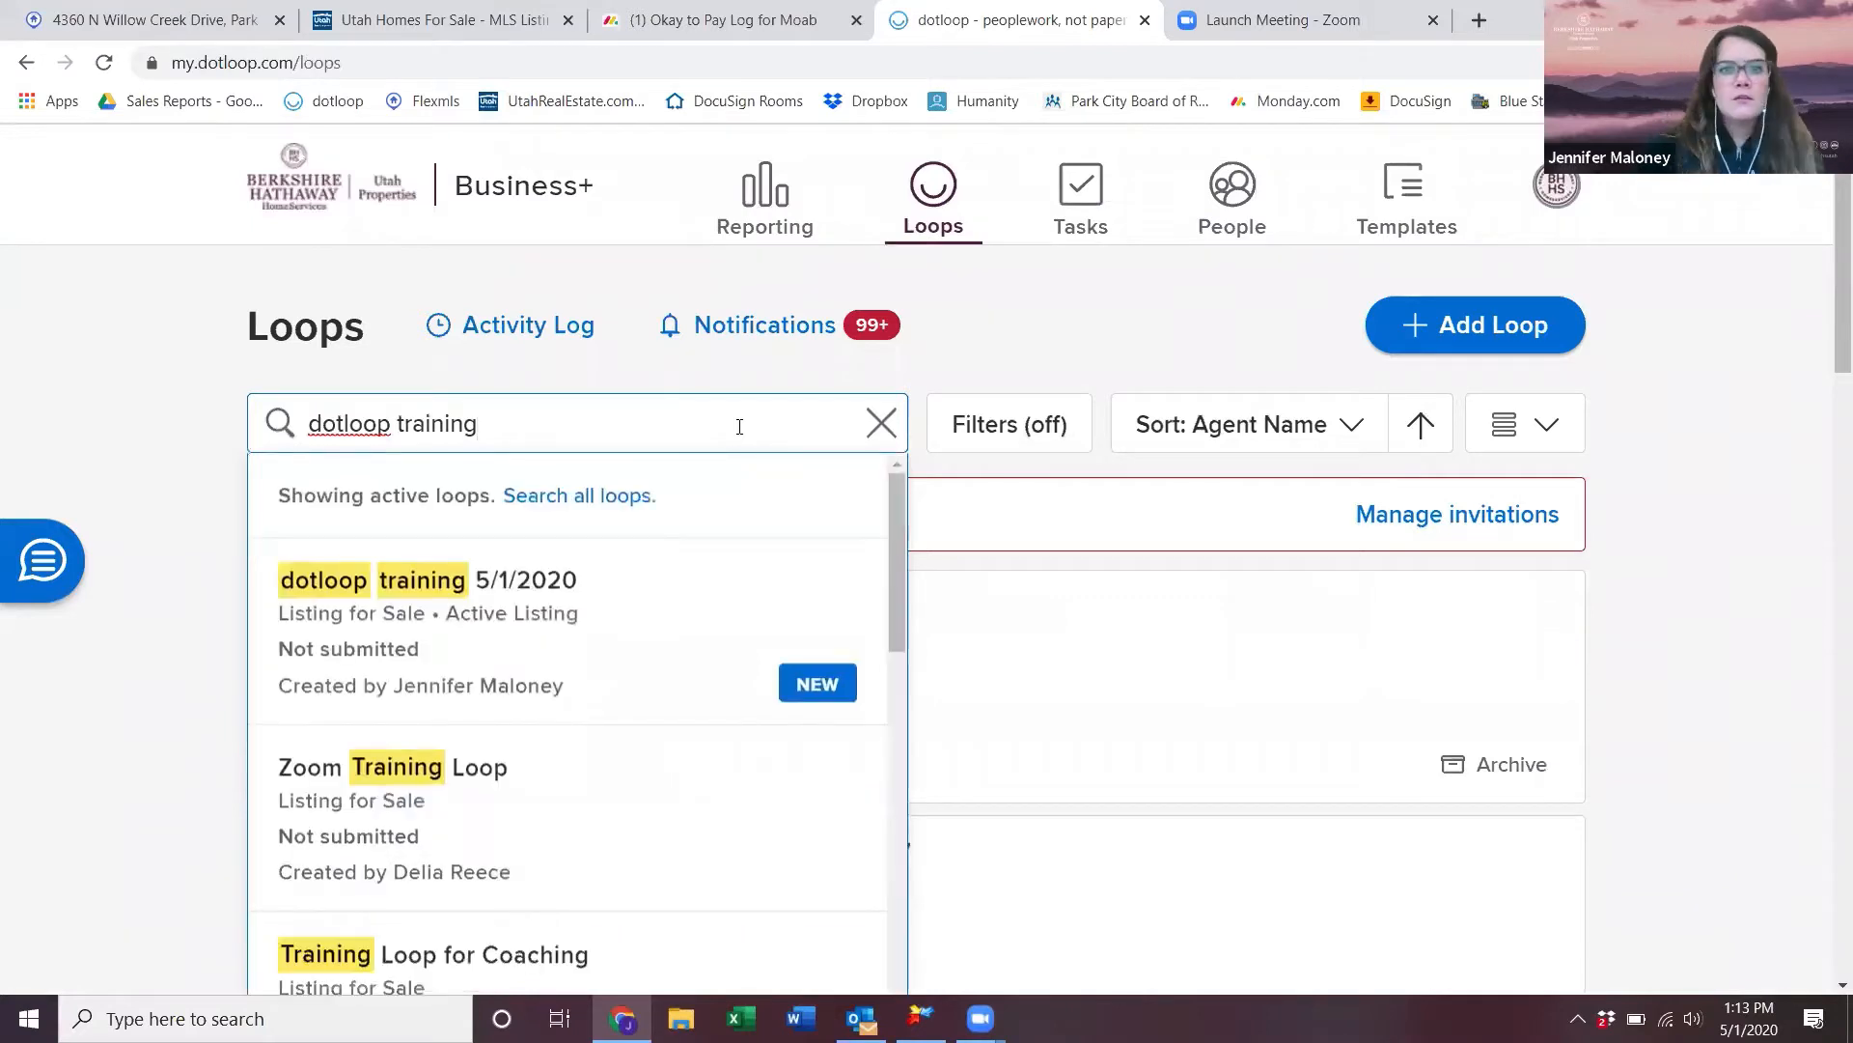
left_click(664, 626)
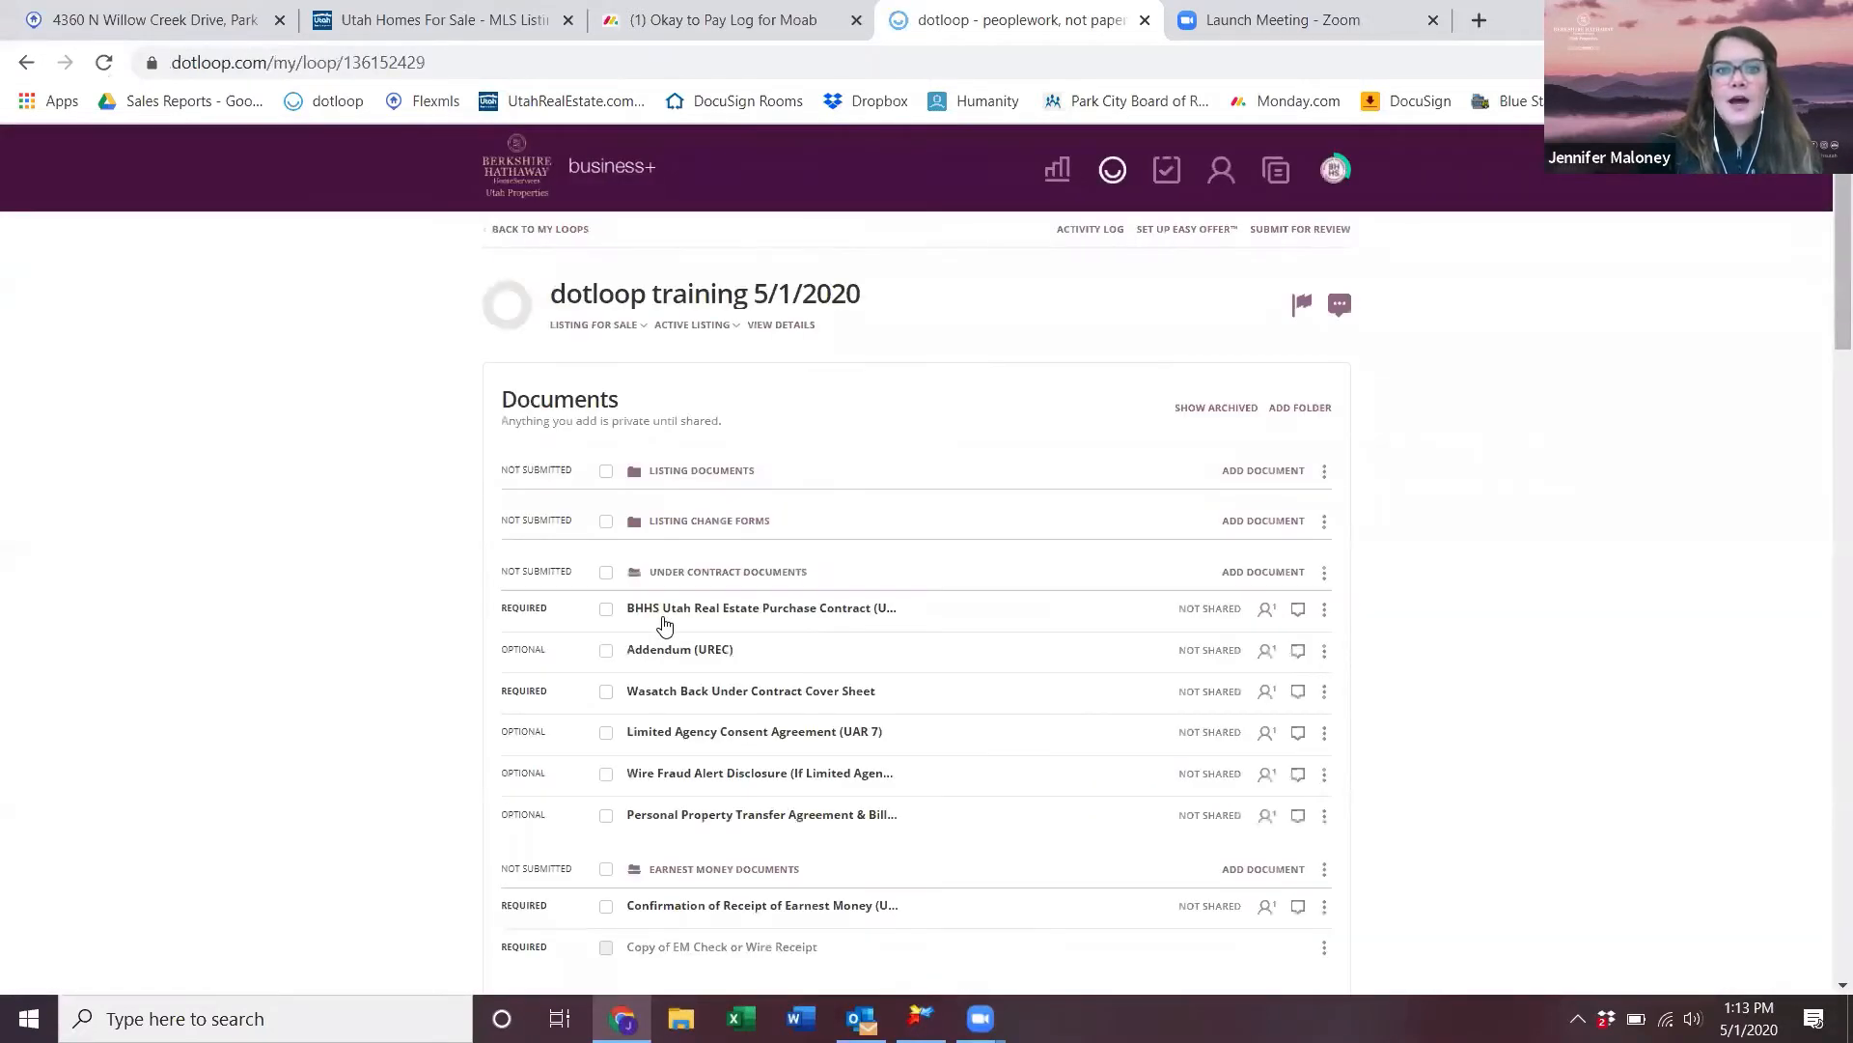
scroll(664, 626, "down", 4)
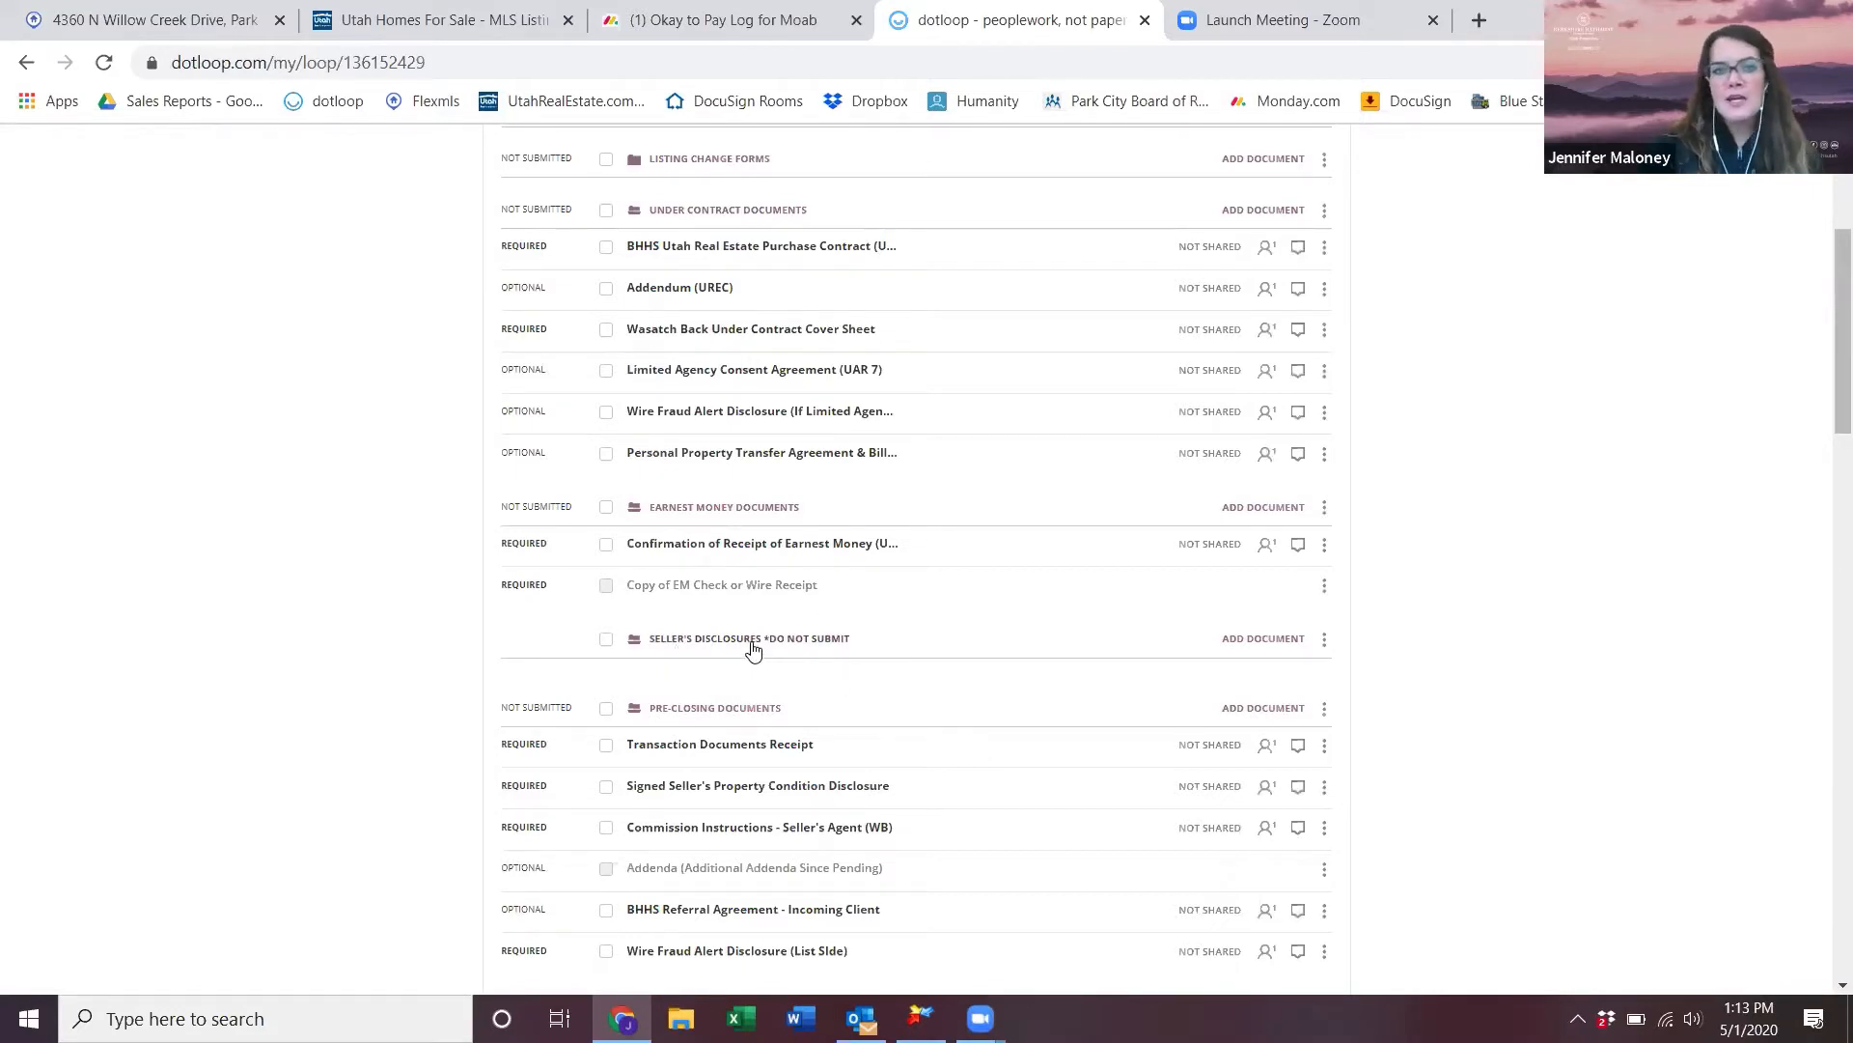
left_click(1274, 641)
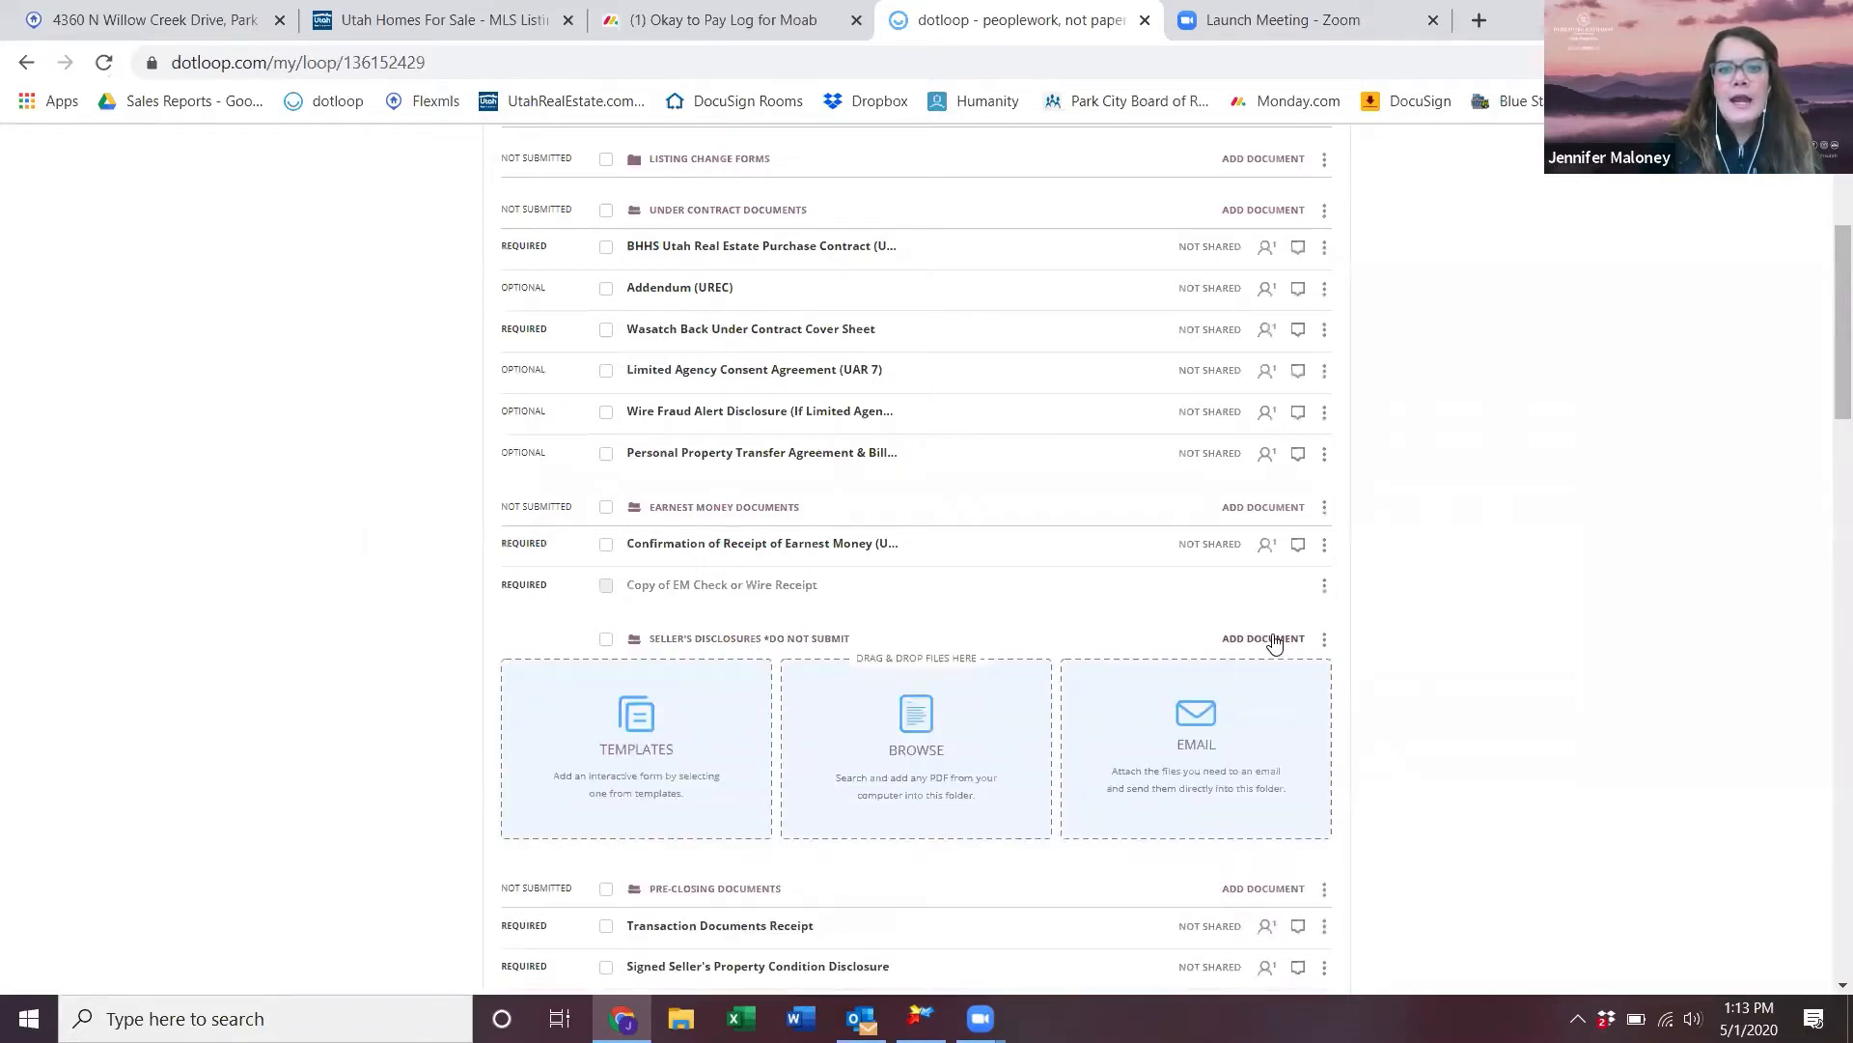
left_click(973, 753)
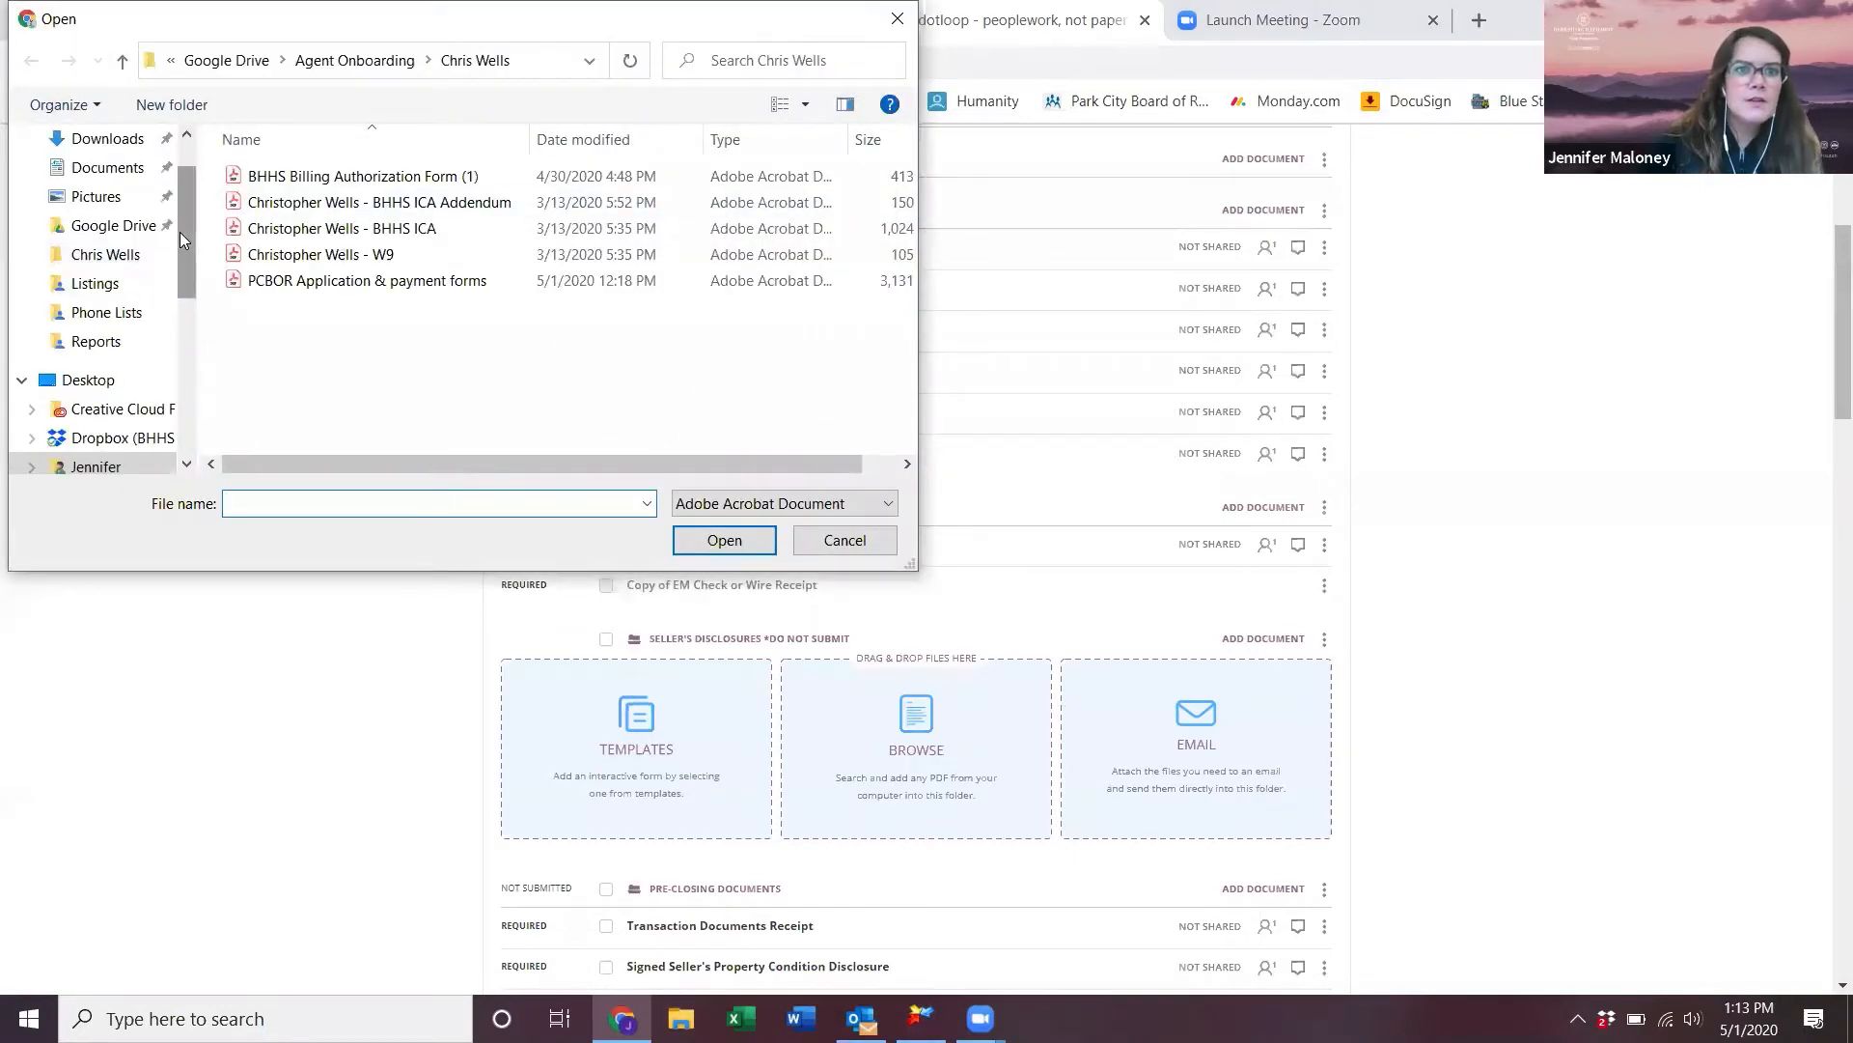
scroll(129, 190, "up", 1)
left_click(126, 184)
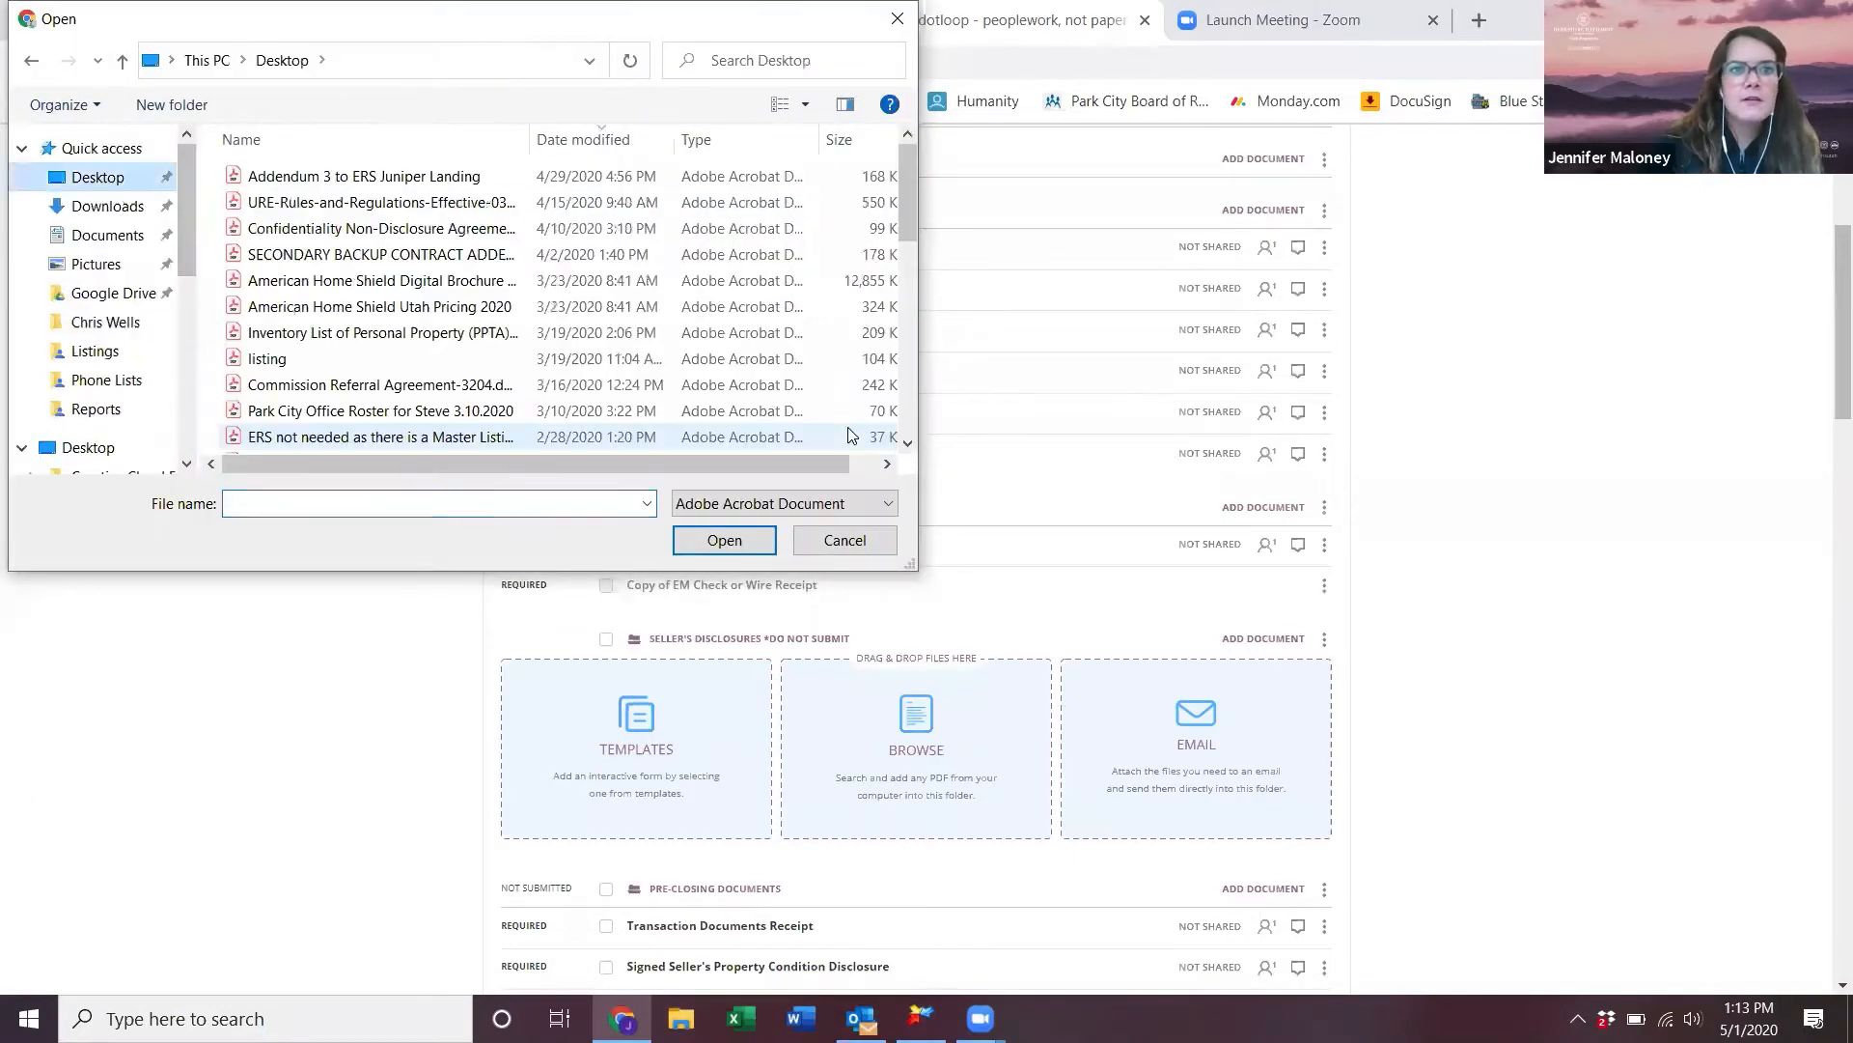
scroll(359, 337, "down", 5)
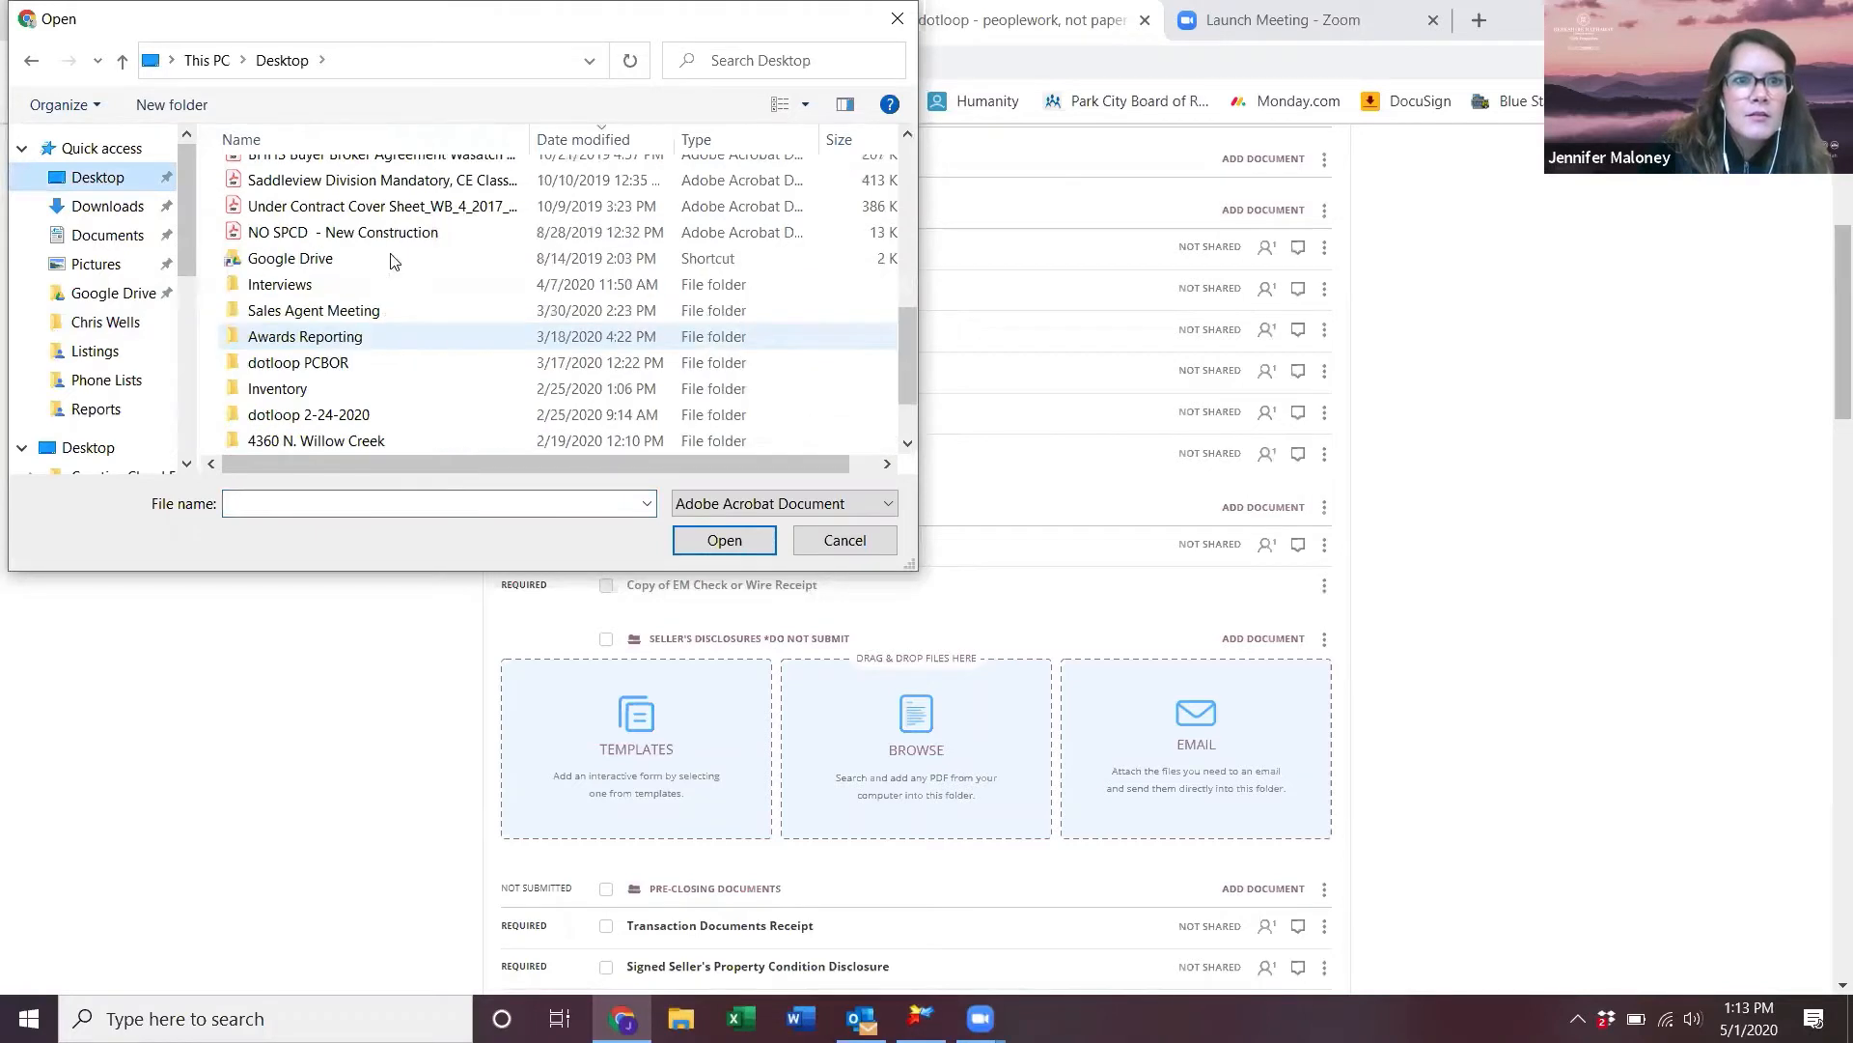
left_click(327, 363)
double_click(326, 367)
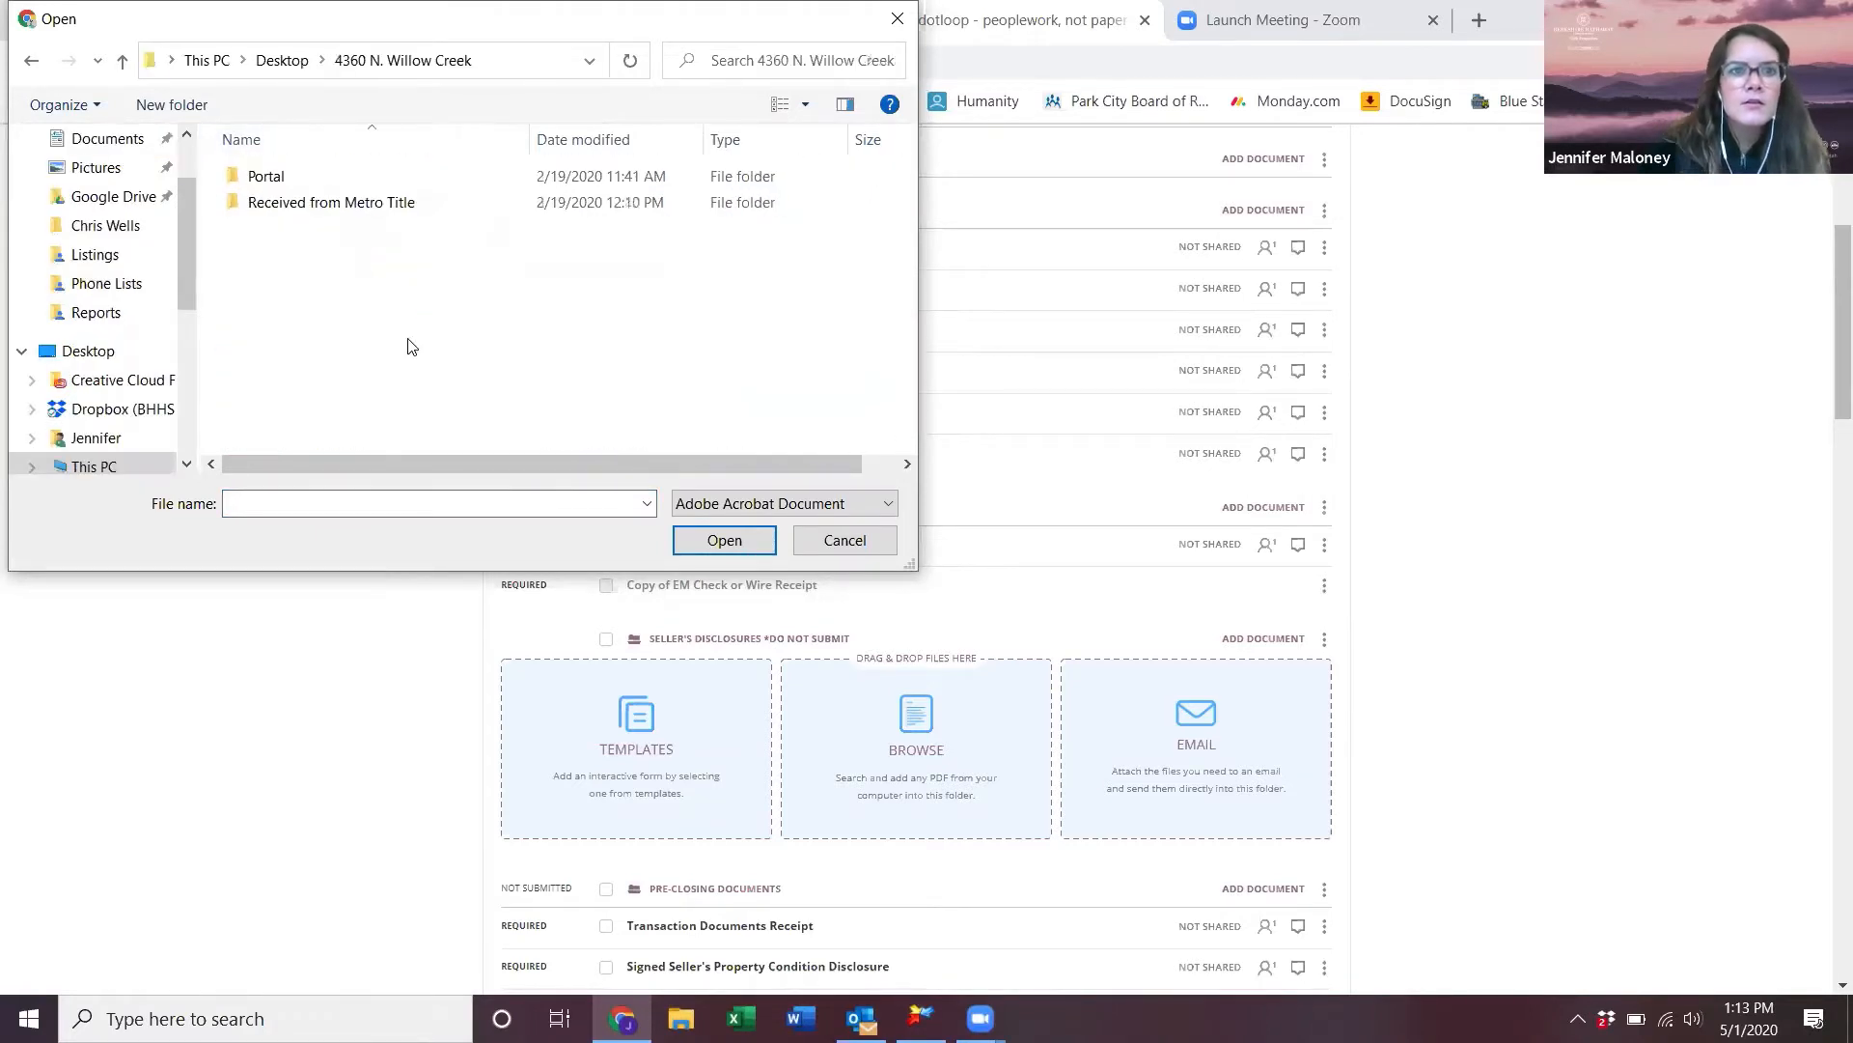
double_click(360, 200)
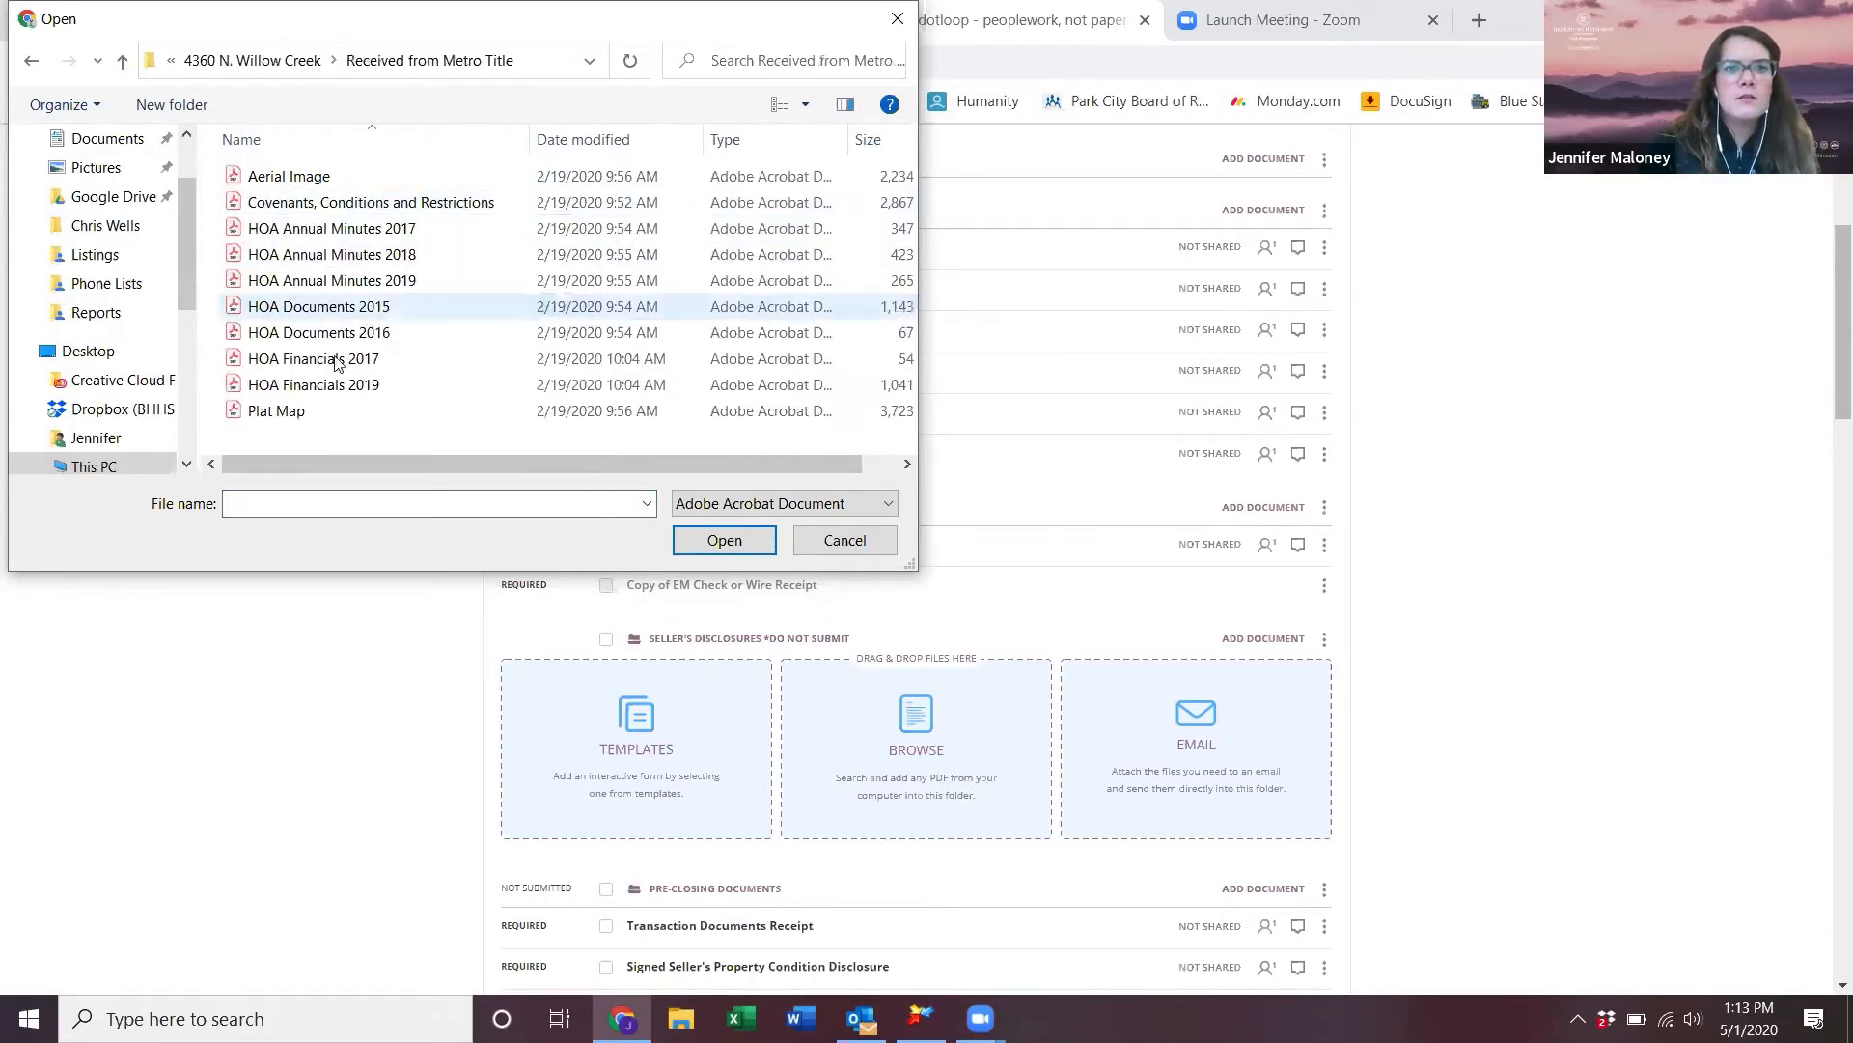
left_click_drag(359, 423, 203, 145)
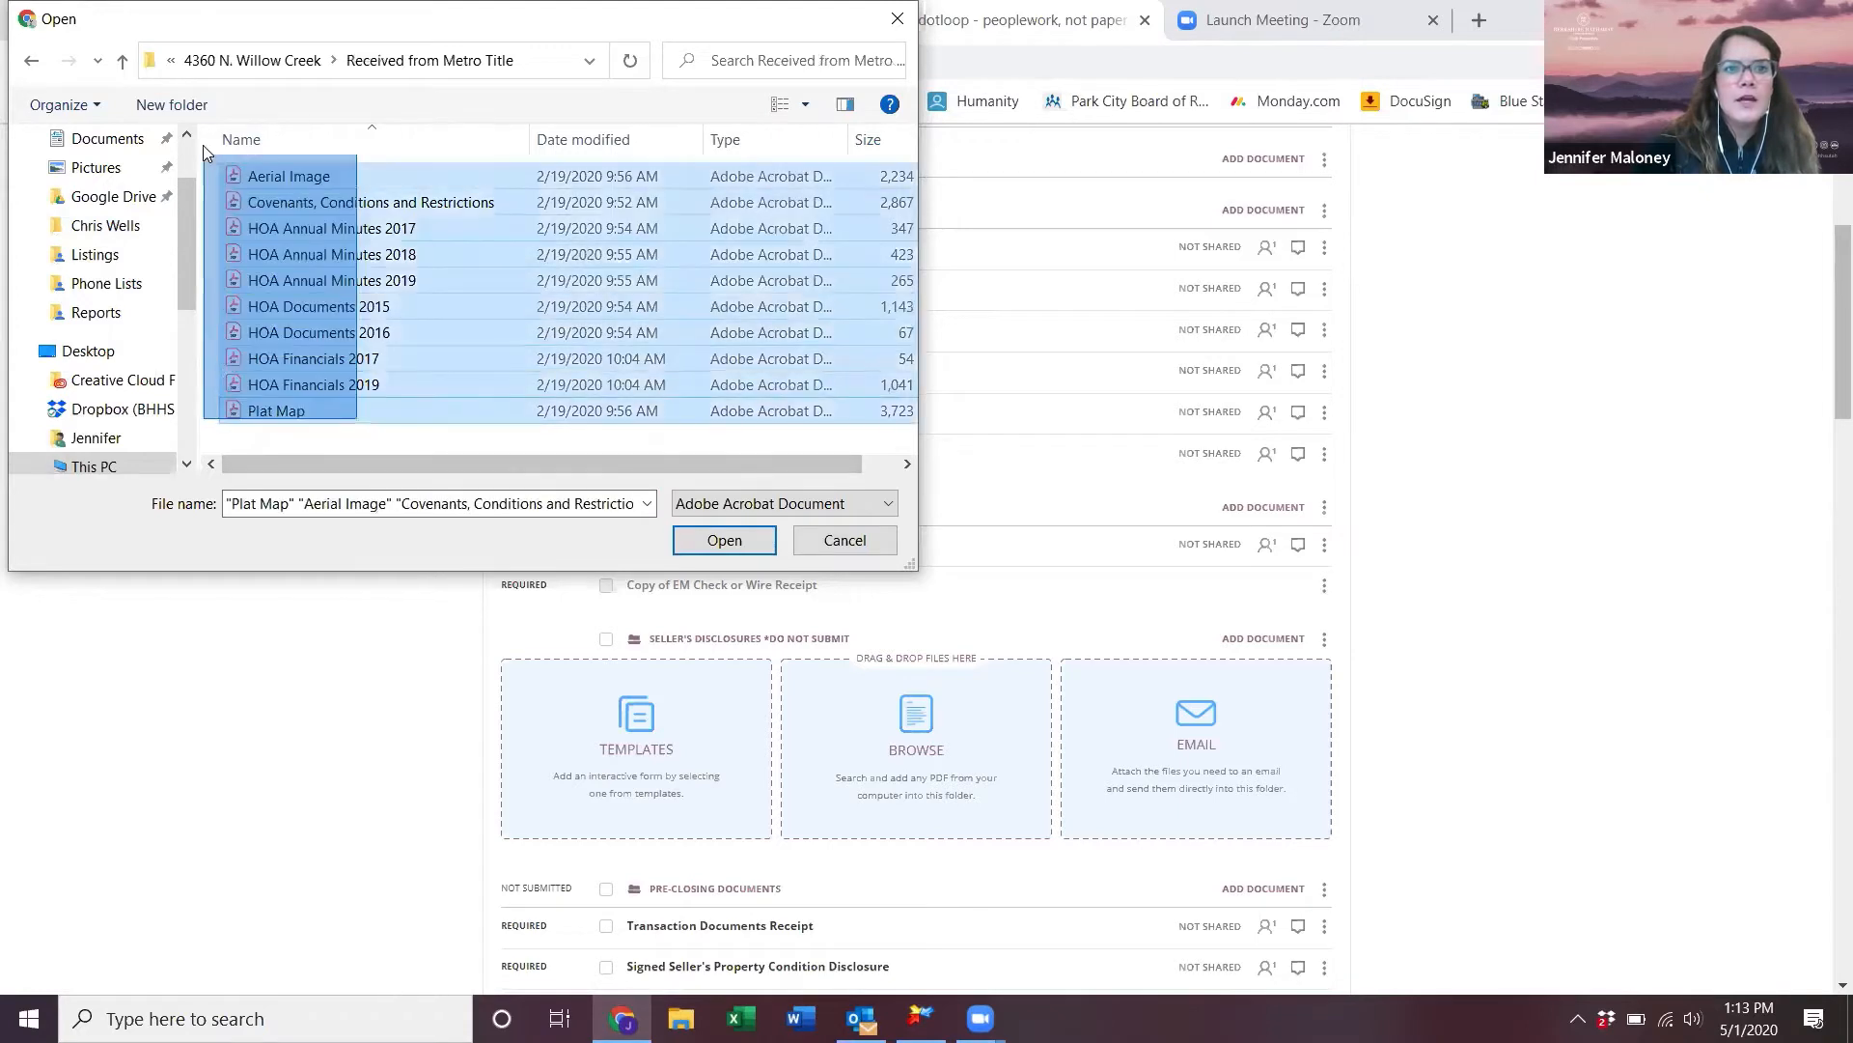
left_click(714, 540)
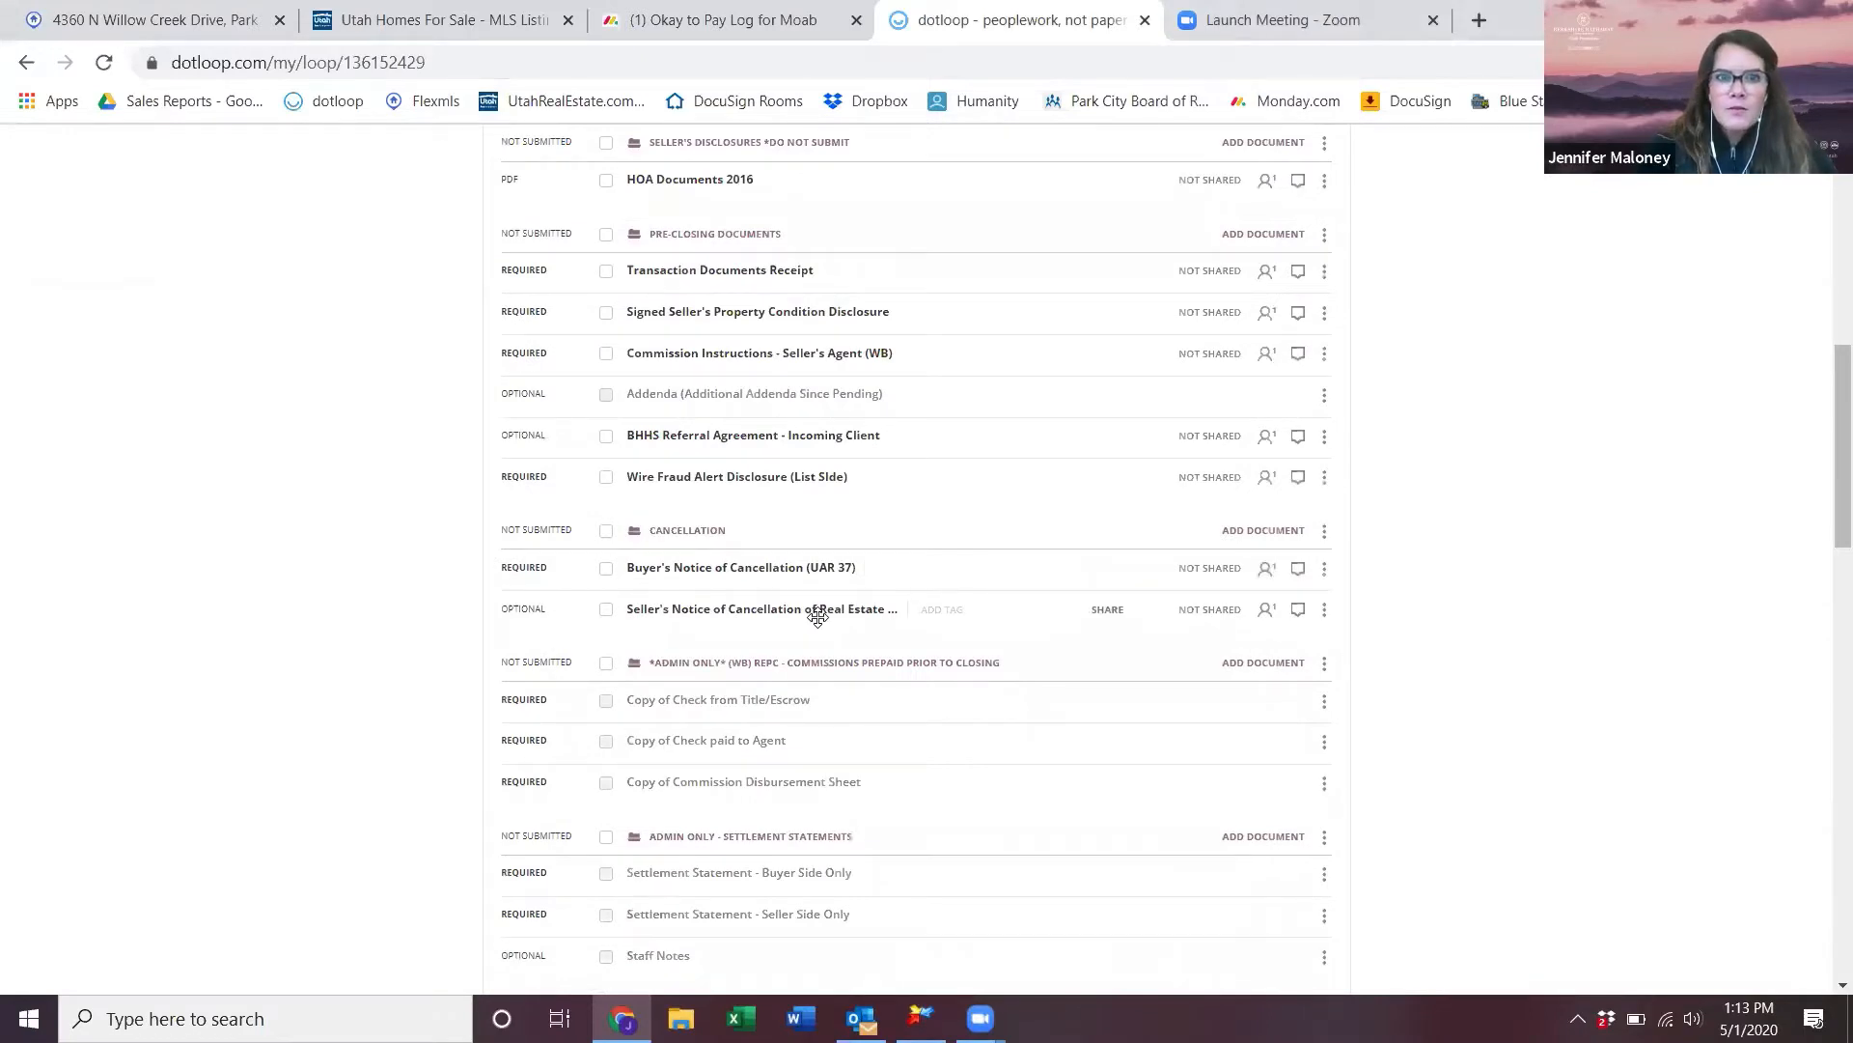
- Stay on the loop page while uploads finish, then open the Covenants, Conditions and Restrictions PDF
scroll(818, 617, "up", 4)
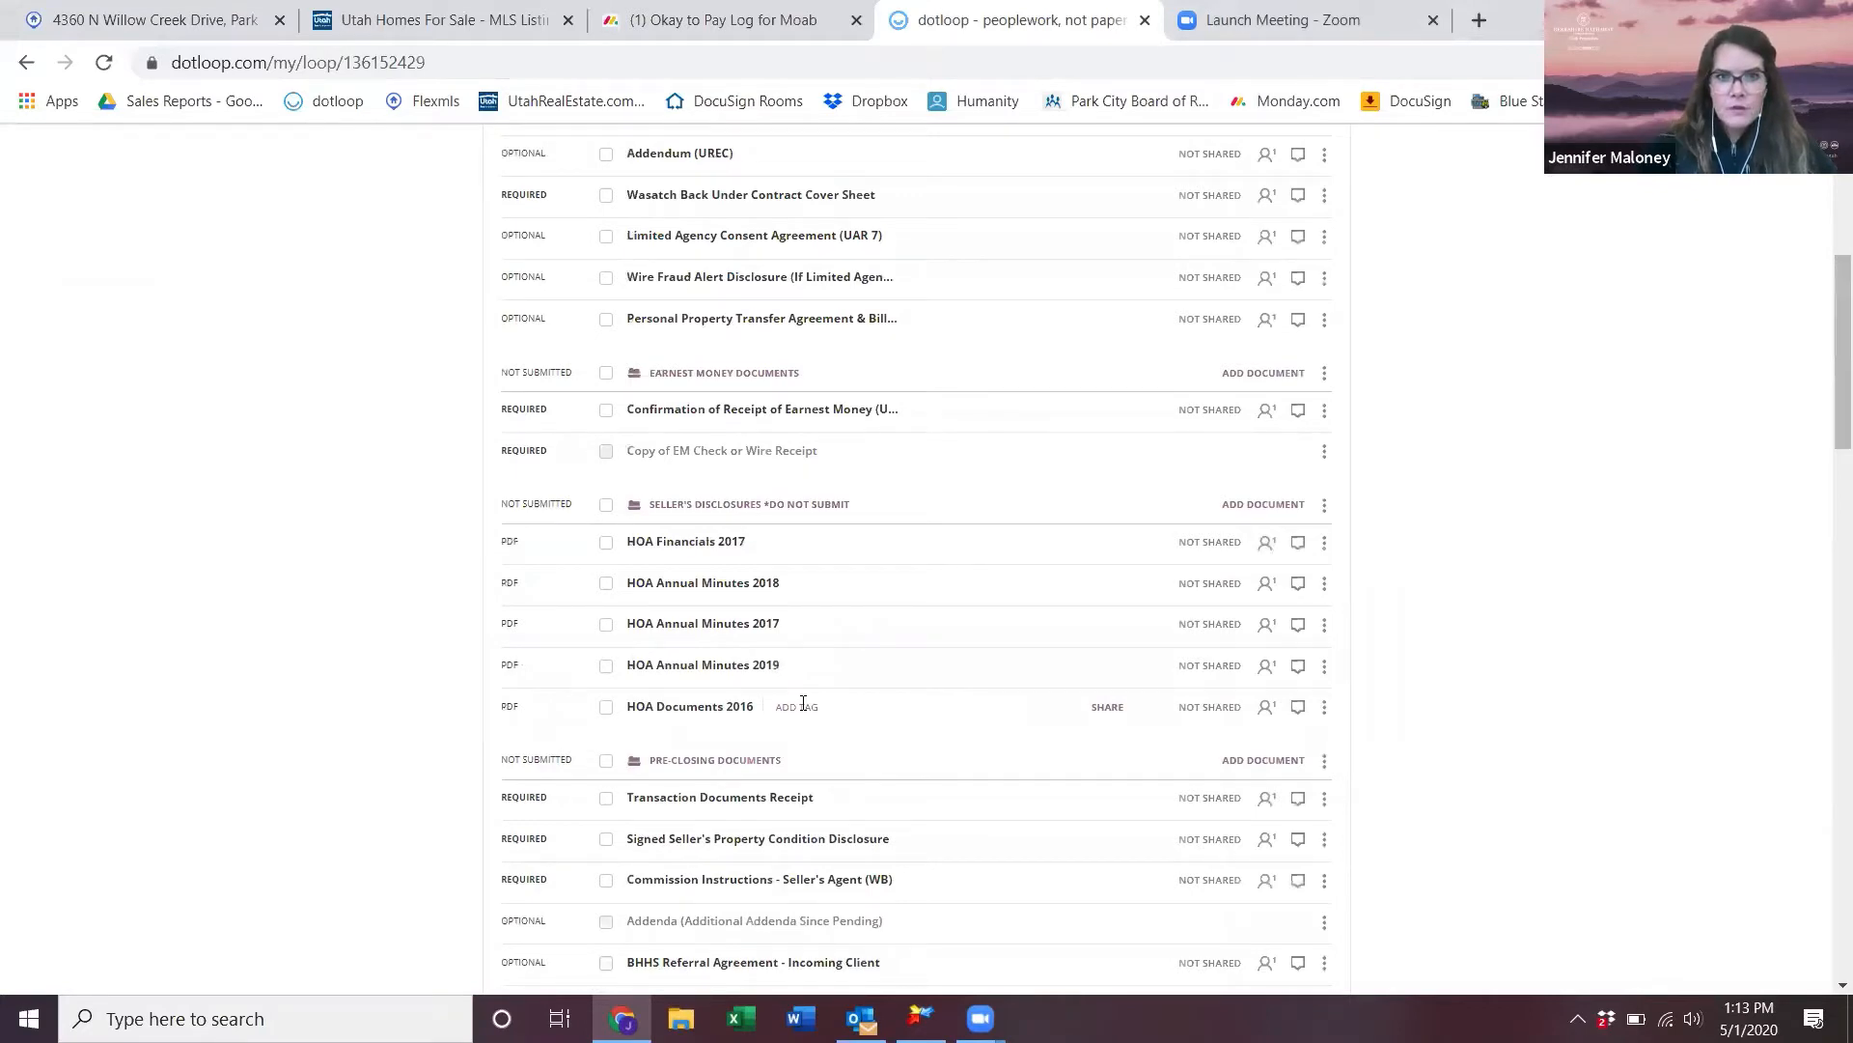
left_click(684, 546)
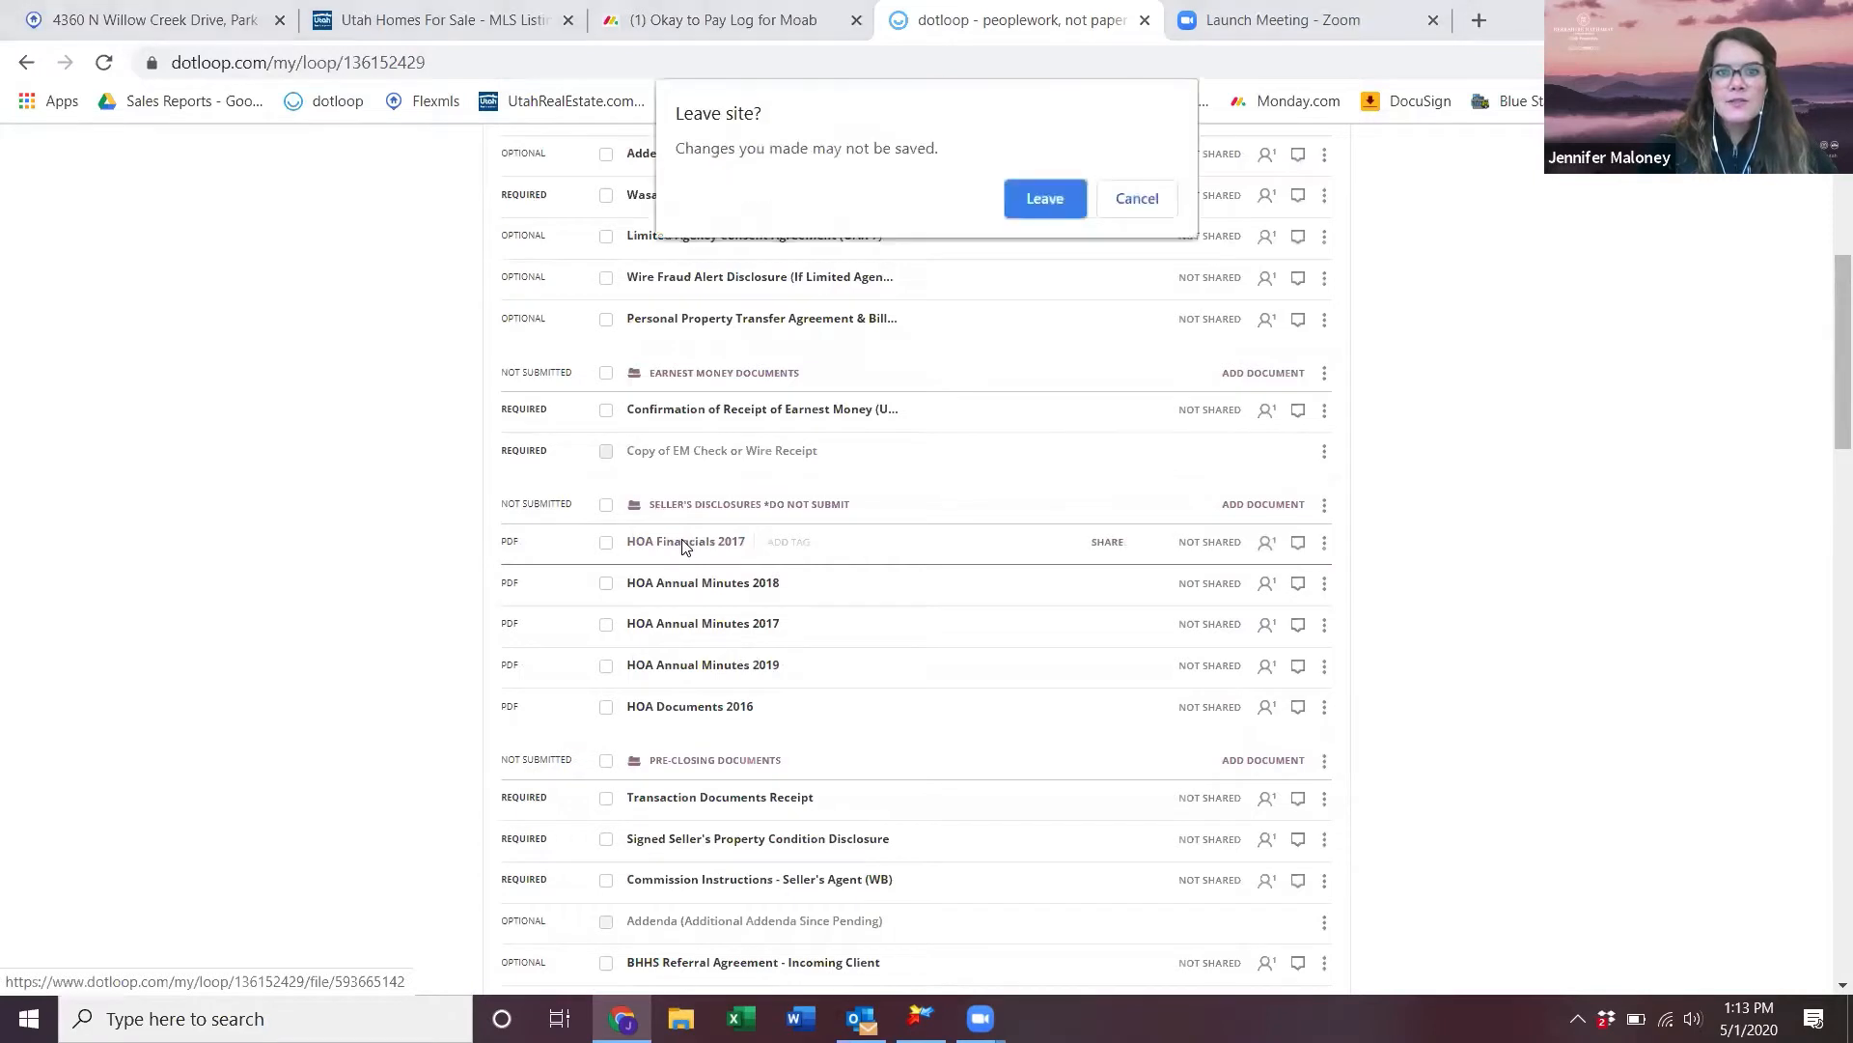
left_click(1131, 204)
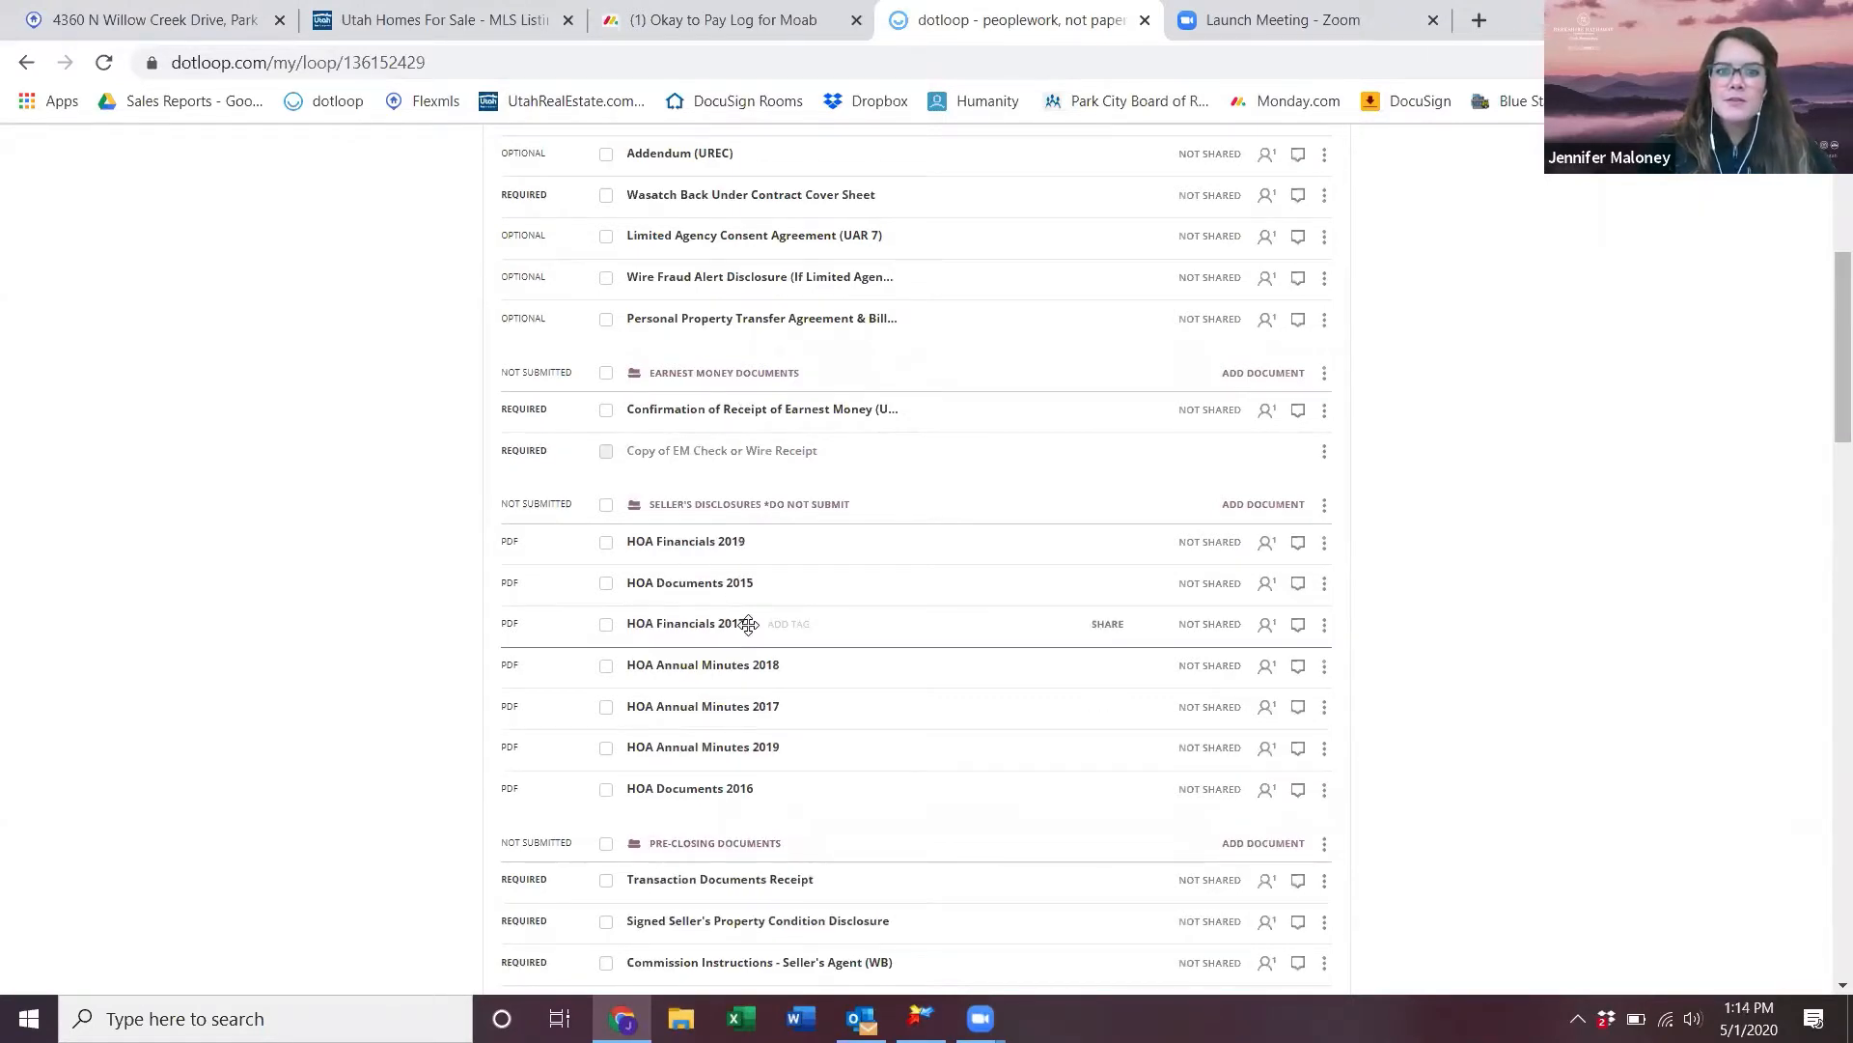
scroll(748, 625, "down", 1)
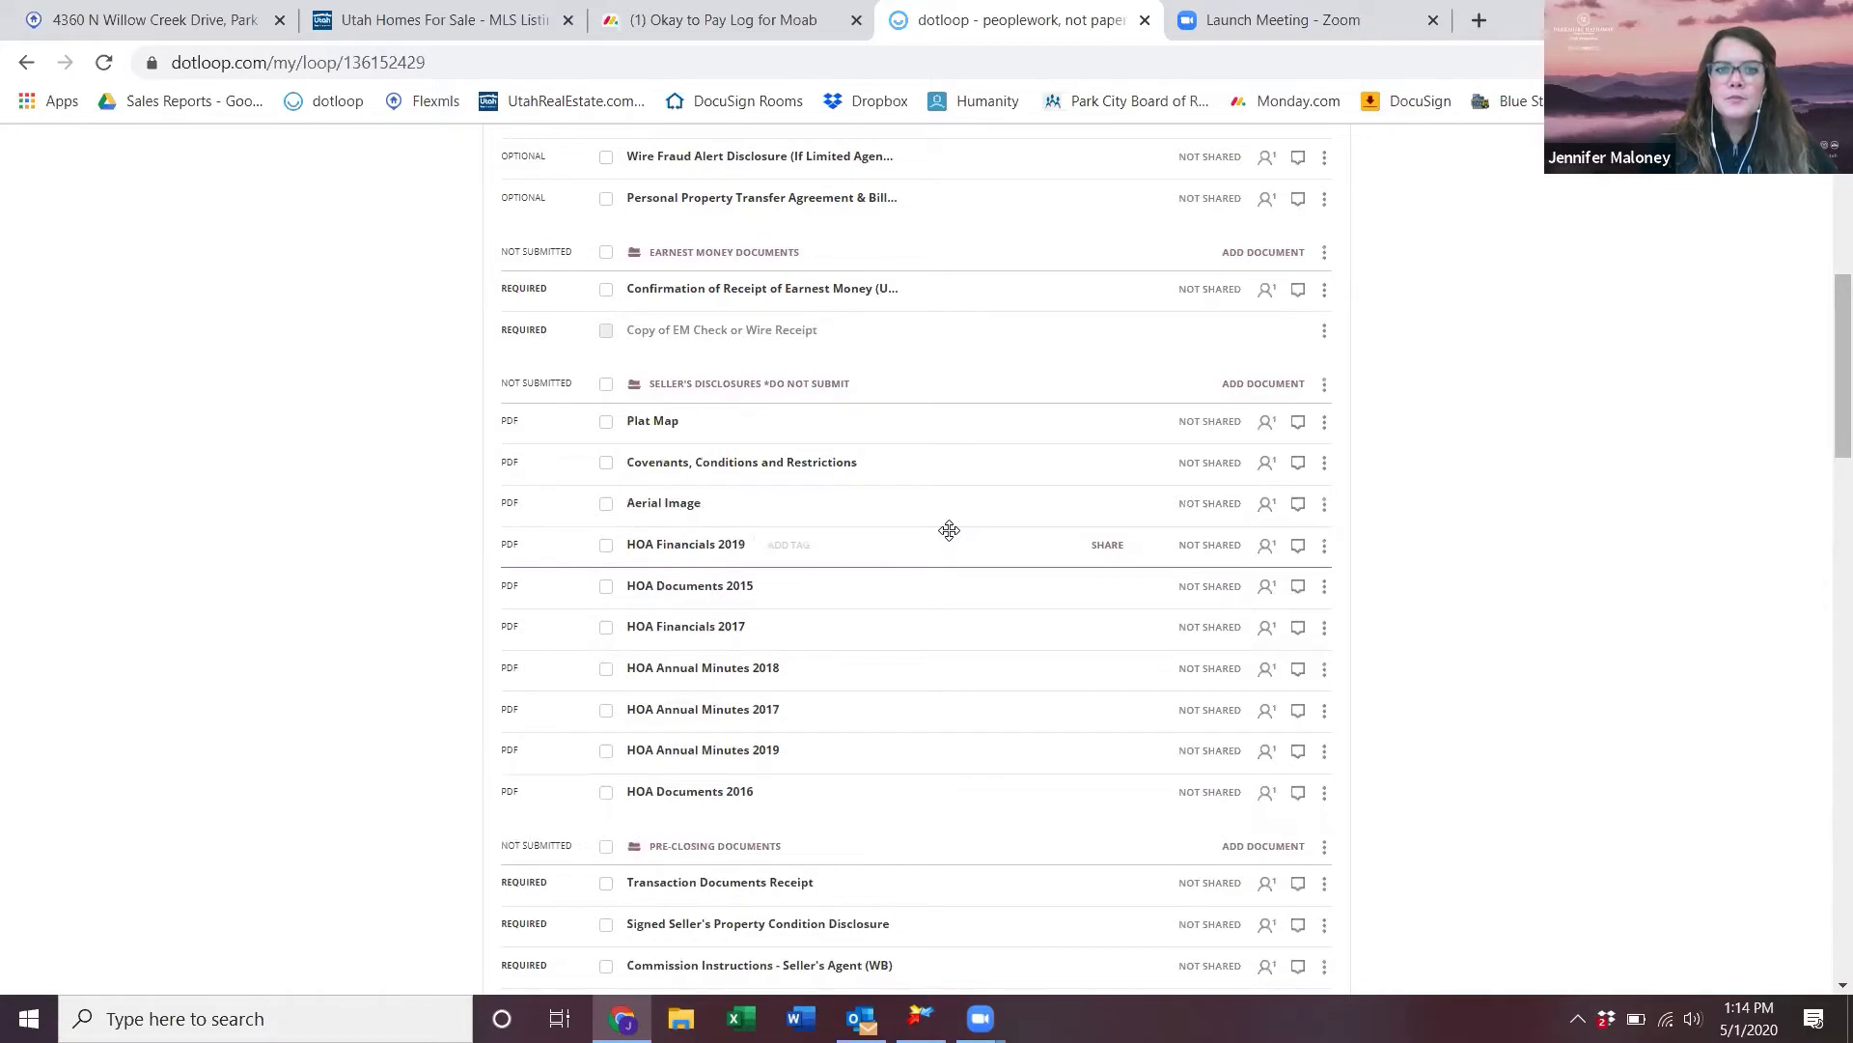
left_click(842, 471)
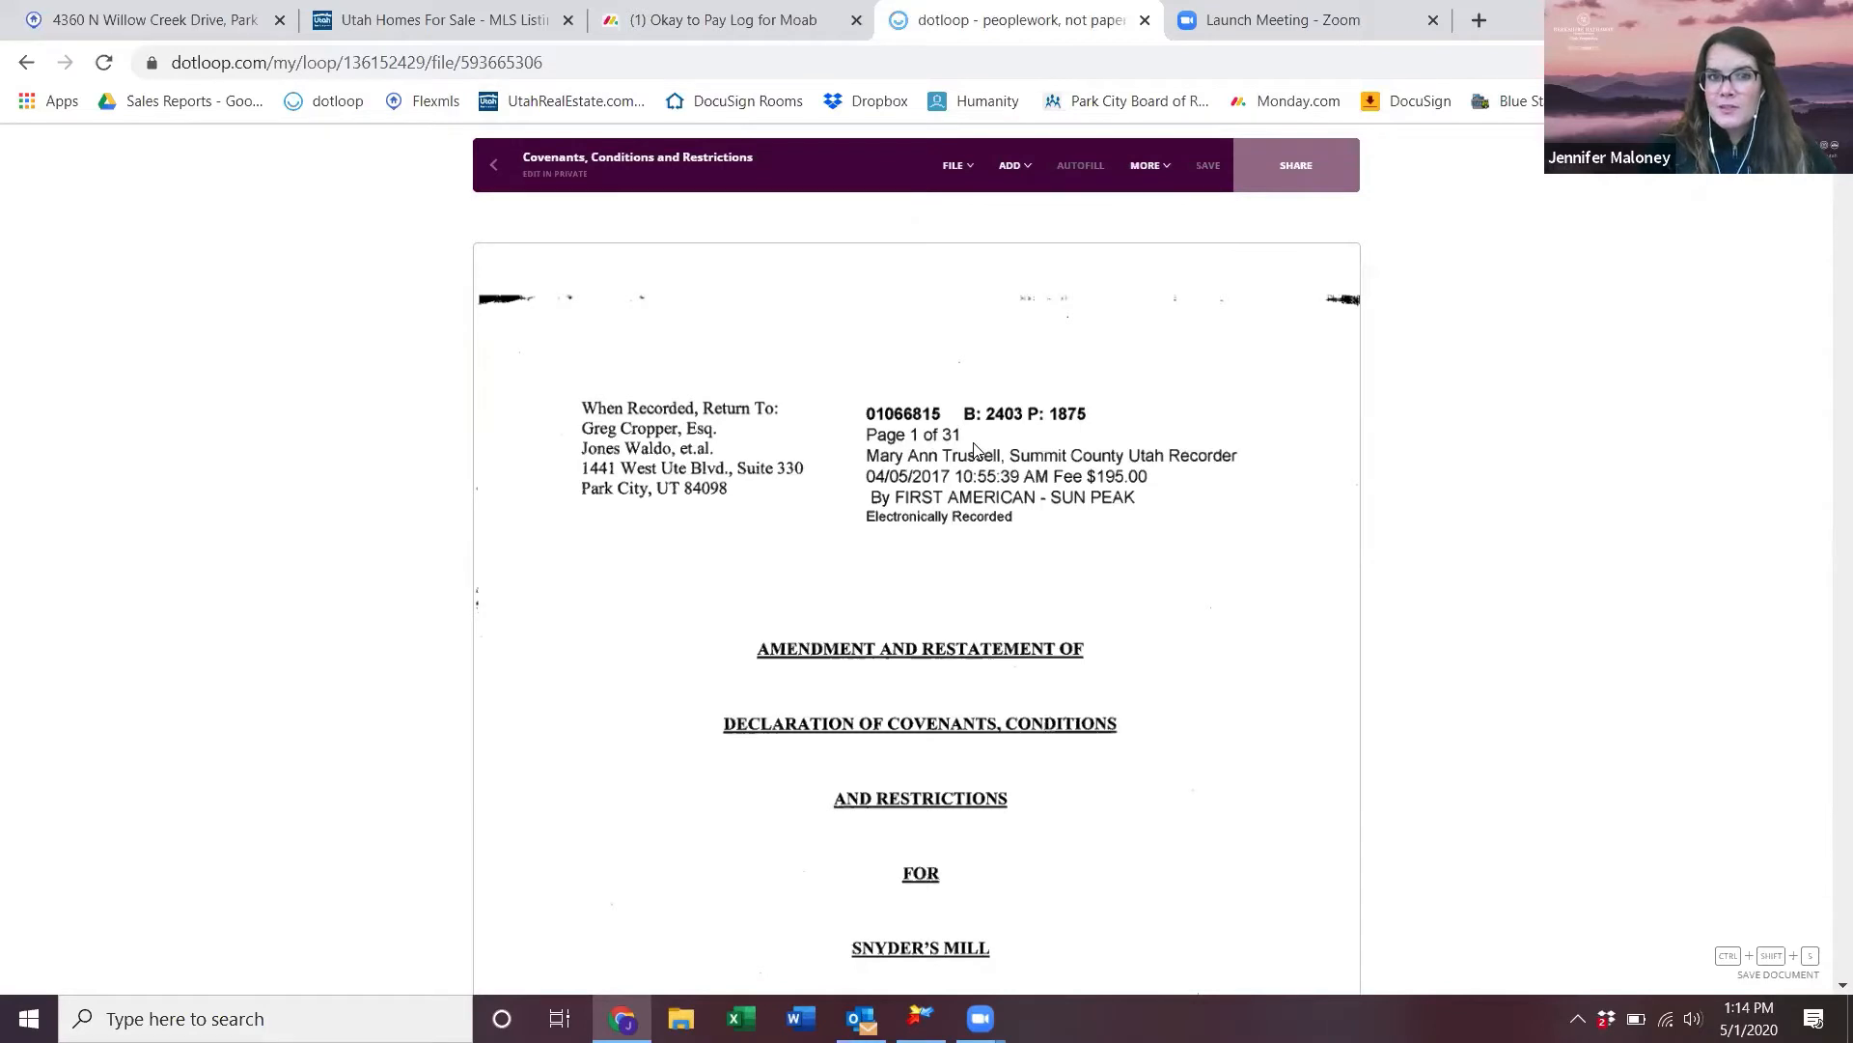
- Bring up the Split Document options for the 46-page CC&Rs PDF from the FILE menu
scroll(1180, 507, "down", 6)
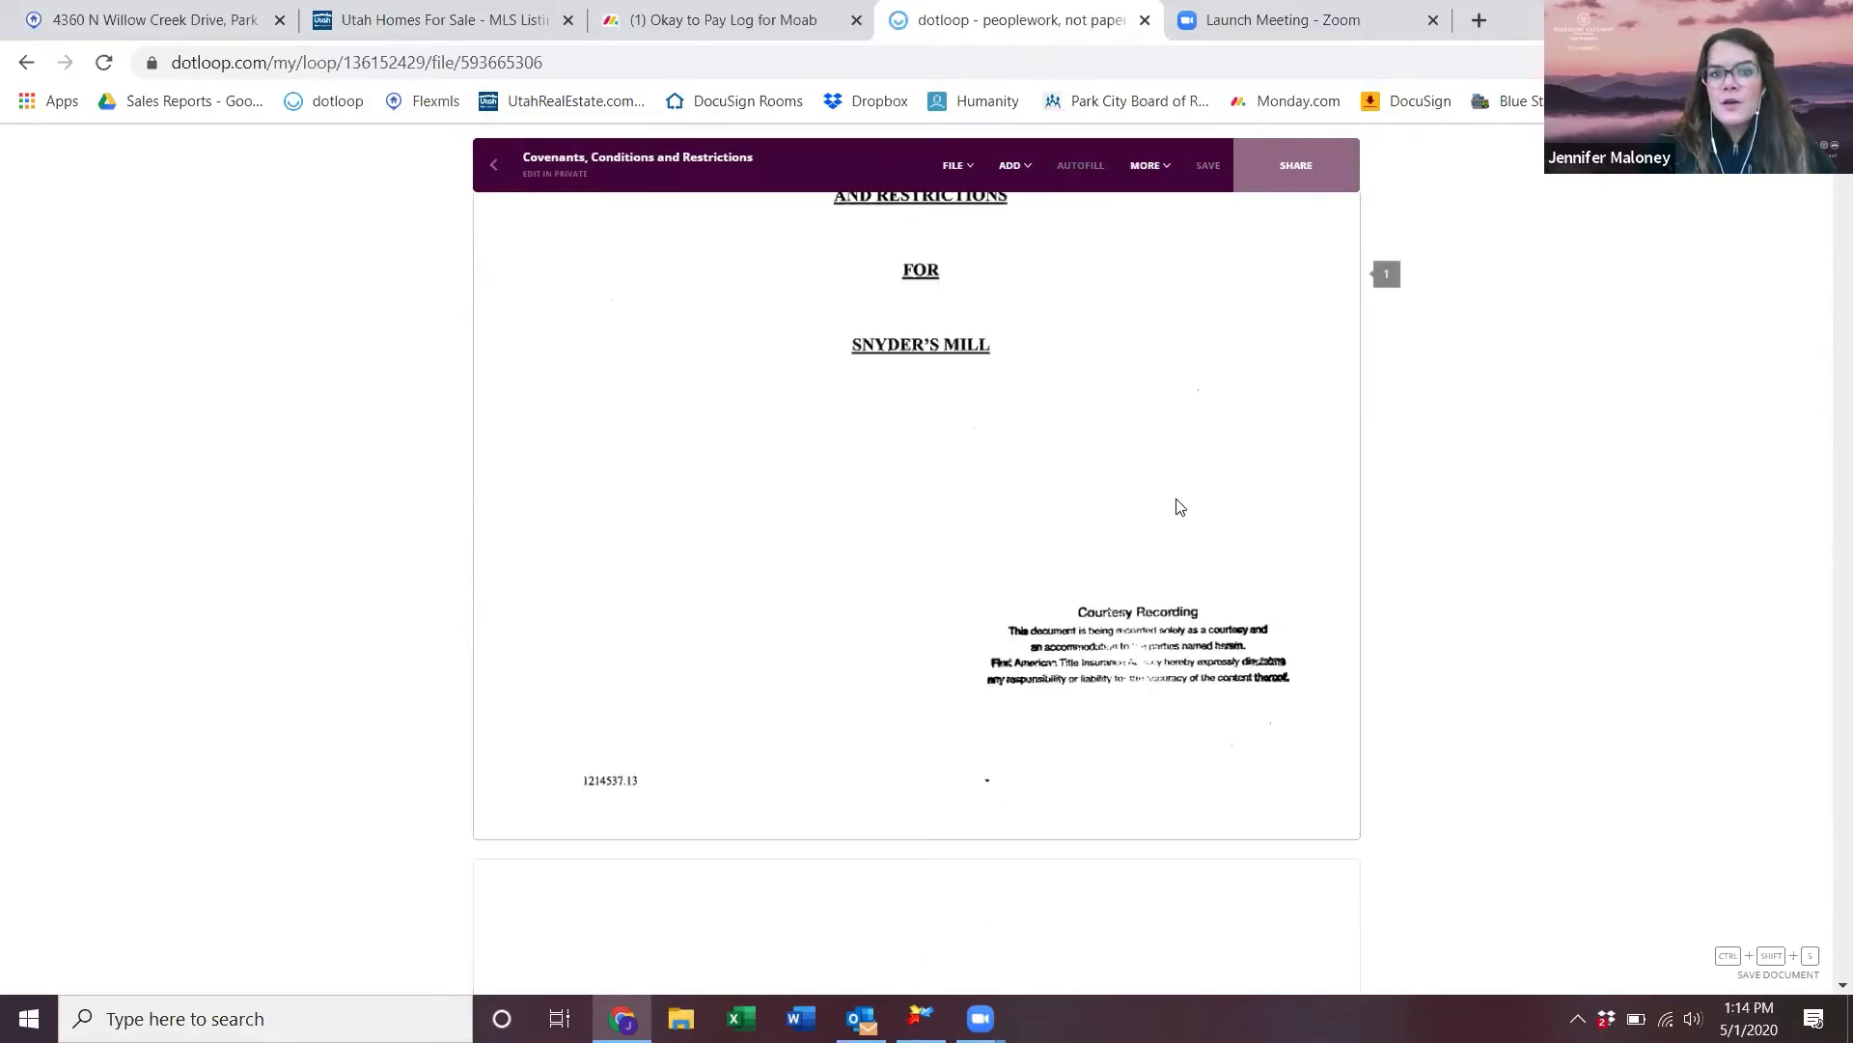
scroll(1180, 507, "up", 6)
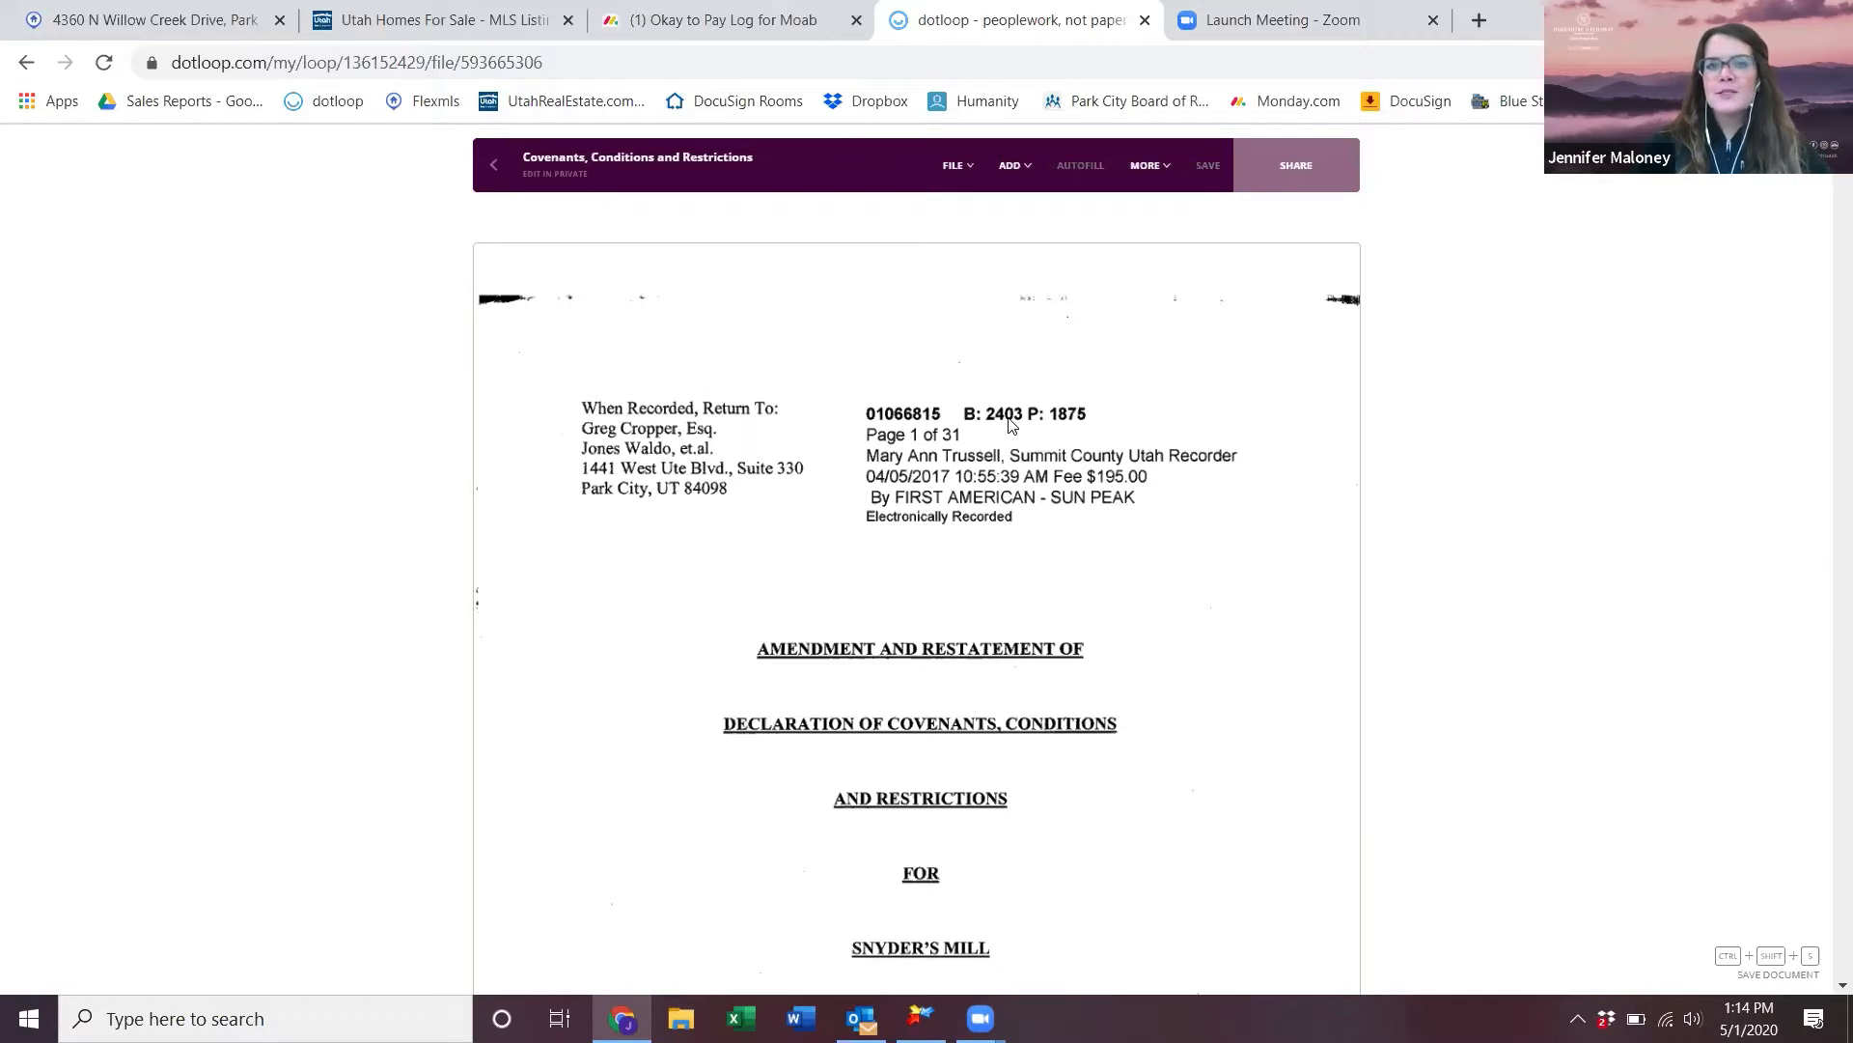
left_click(971, 165)
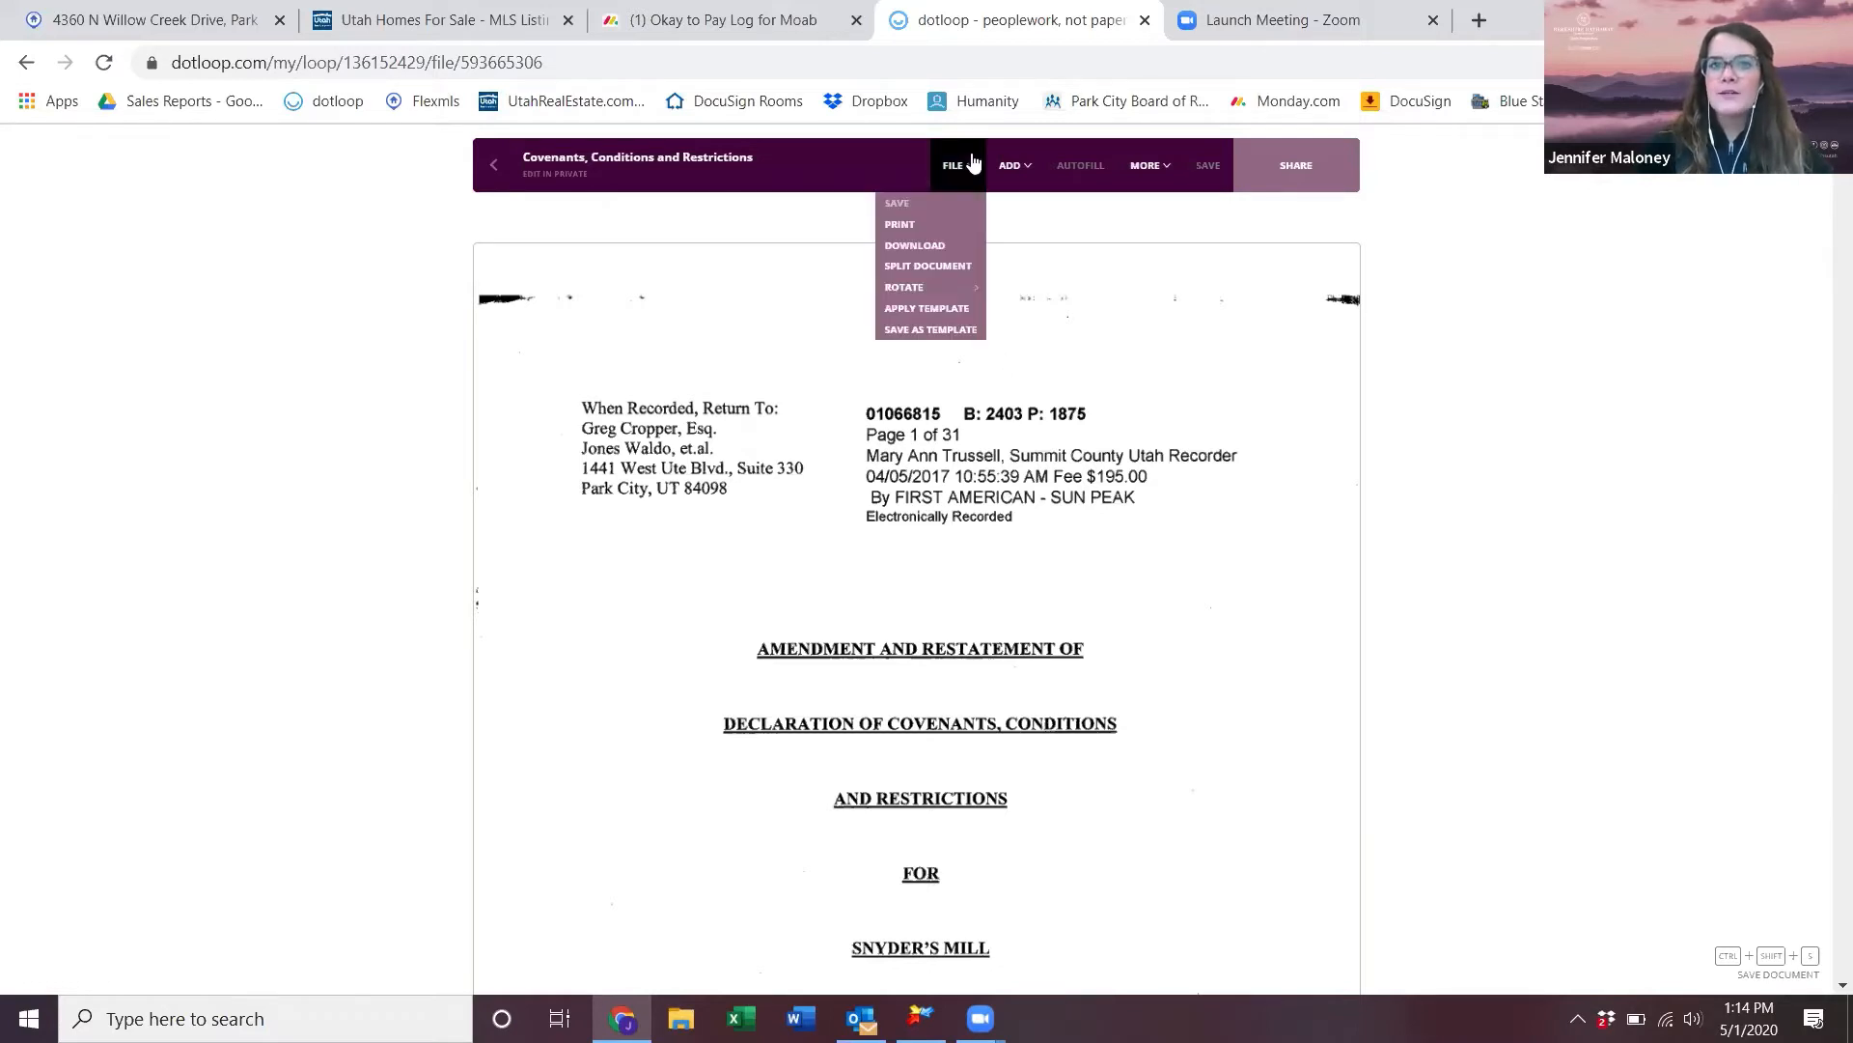
left_click(963, 268)
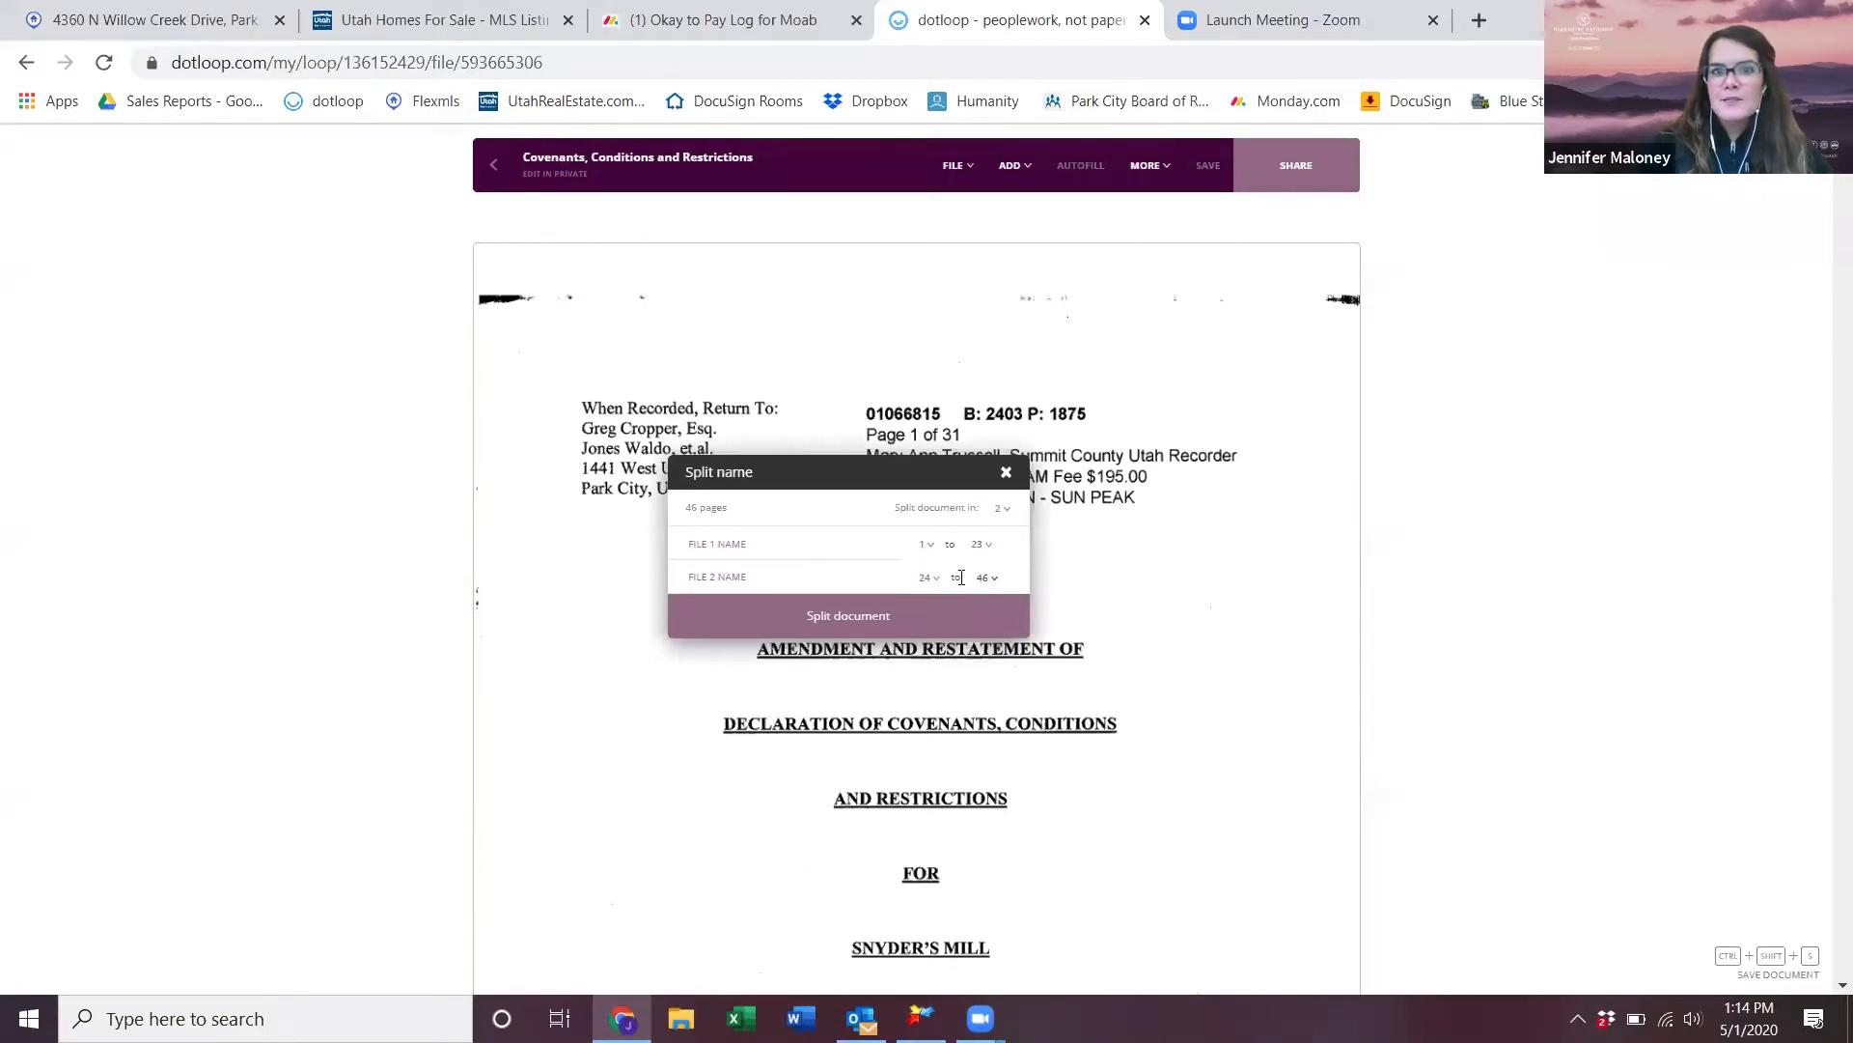
- Split the CC&Rs into 'First page of CC&Rs' (page 1) and 'Remaining CC&Rs' (pages 2–46)
left_click(838, 546)
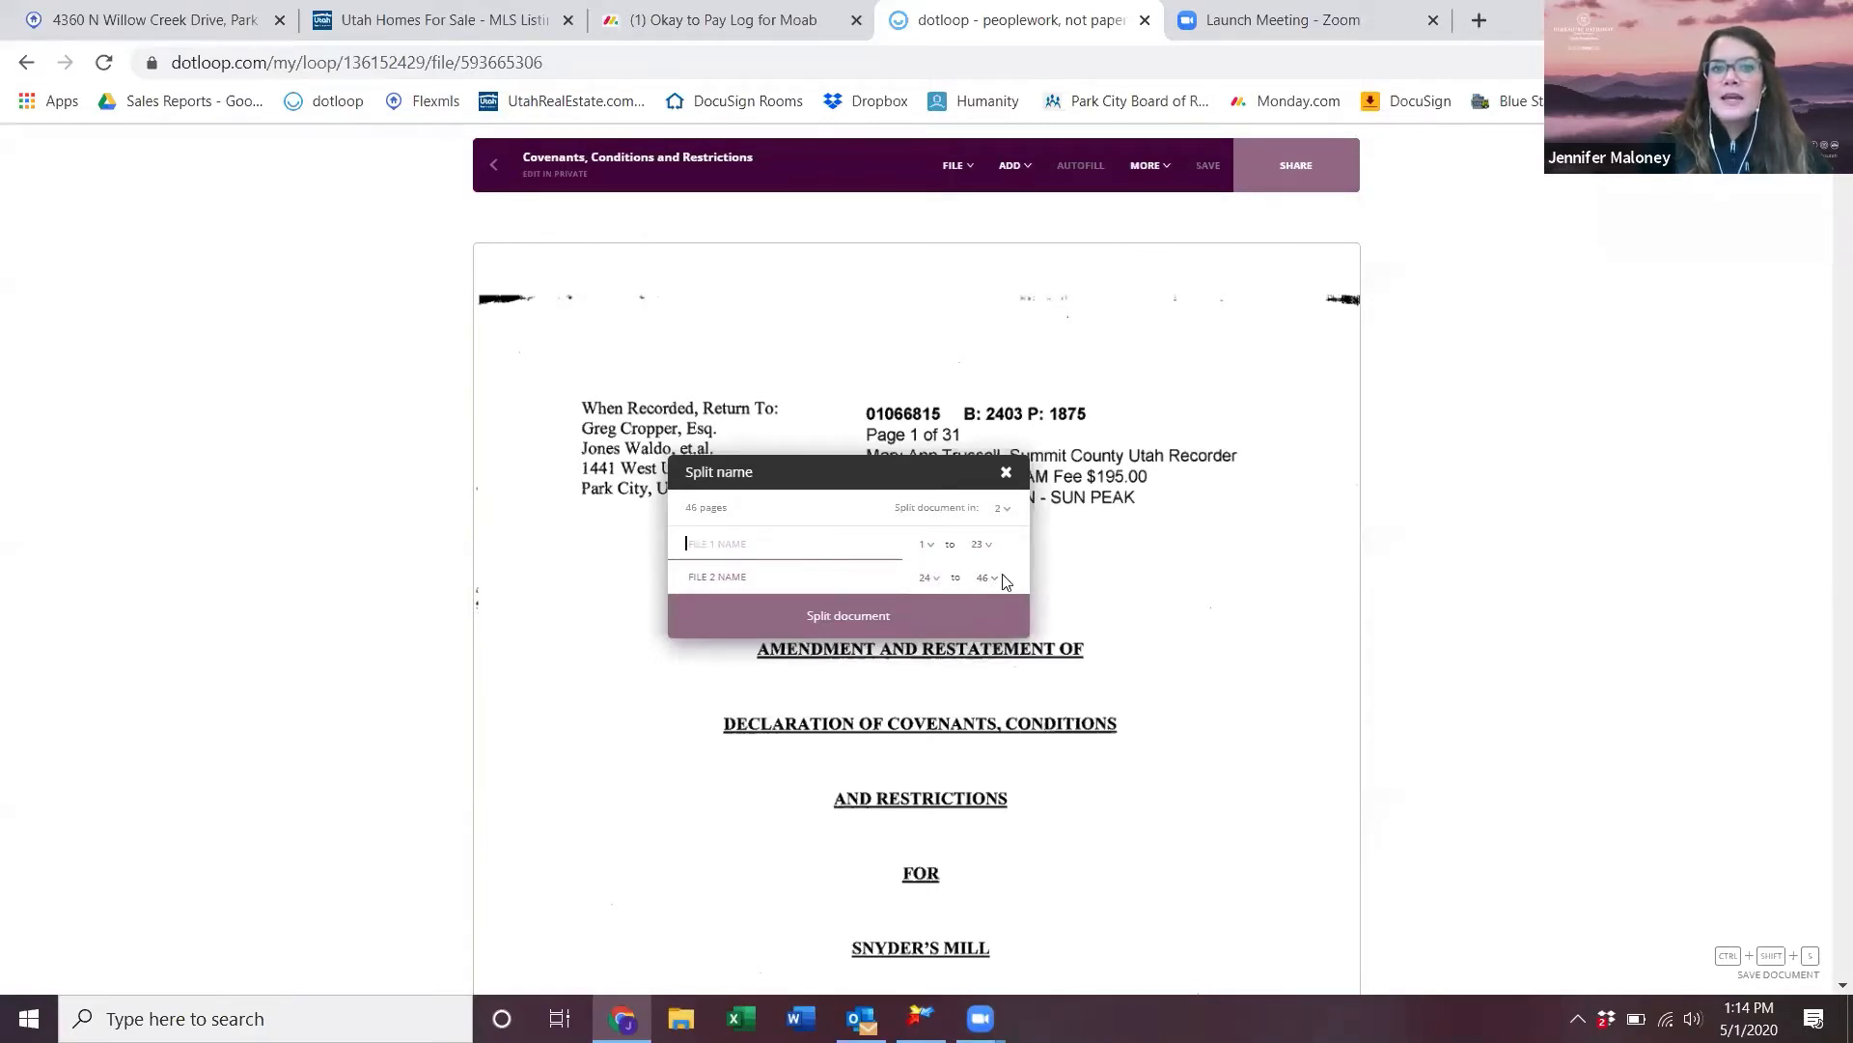
left_click(985, 549)
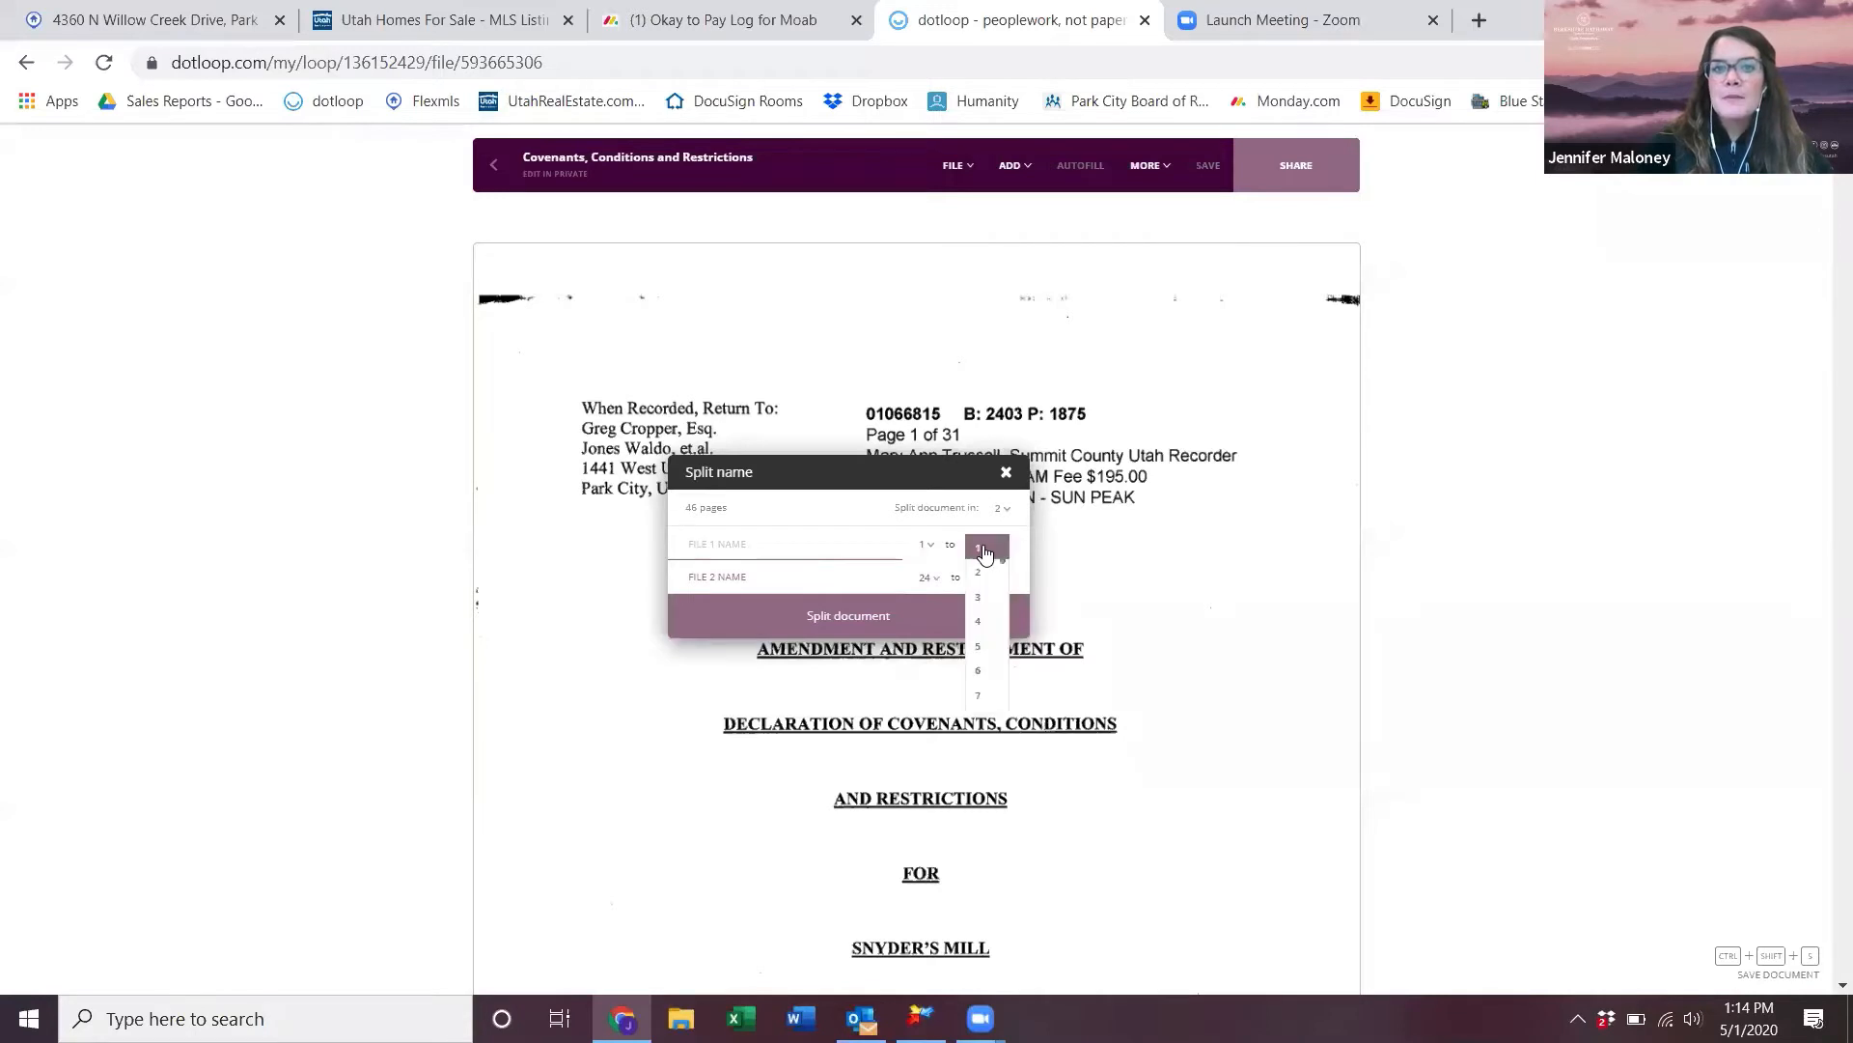
left_click(992, 547)
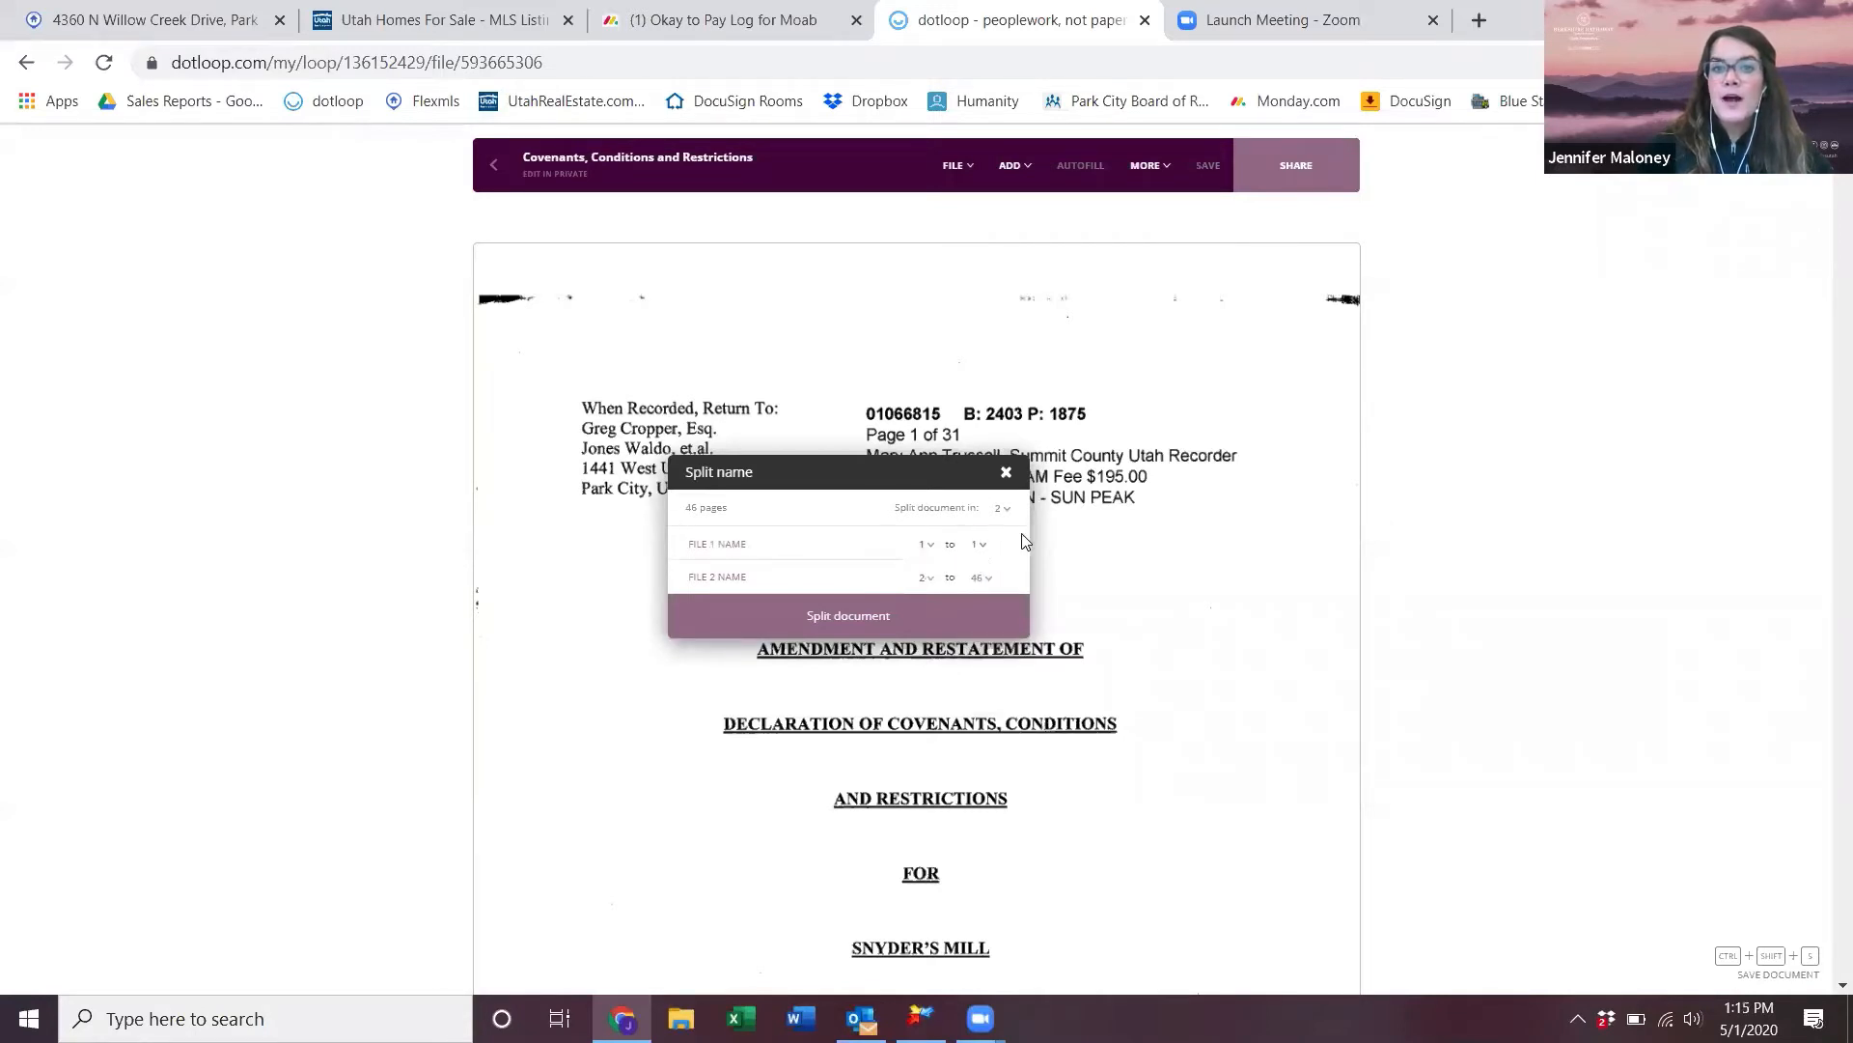
left_click(879, 550)
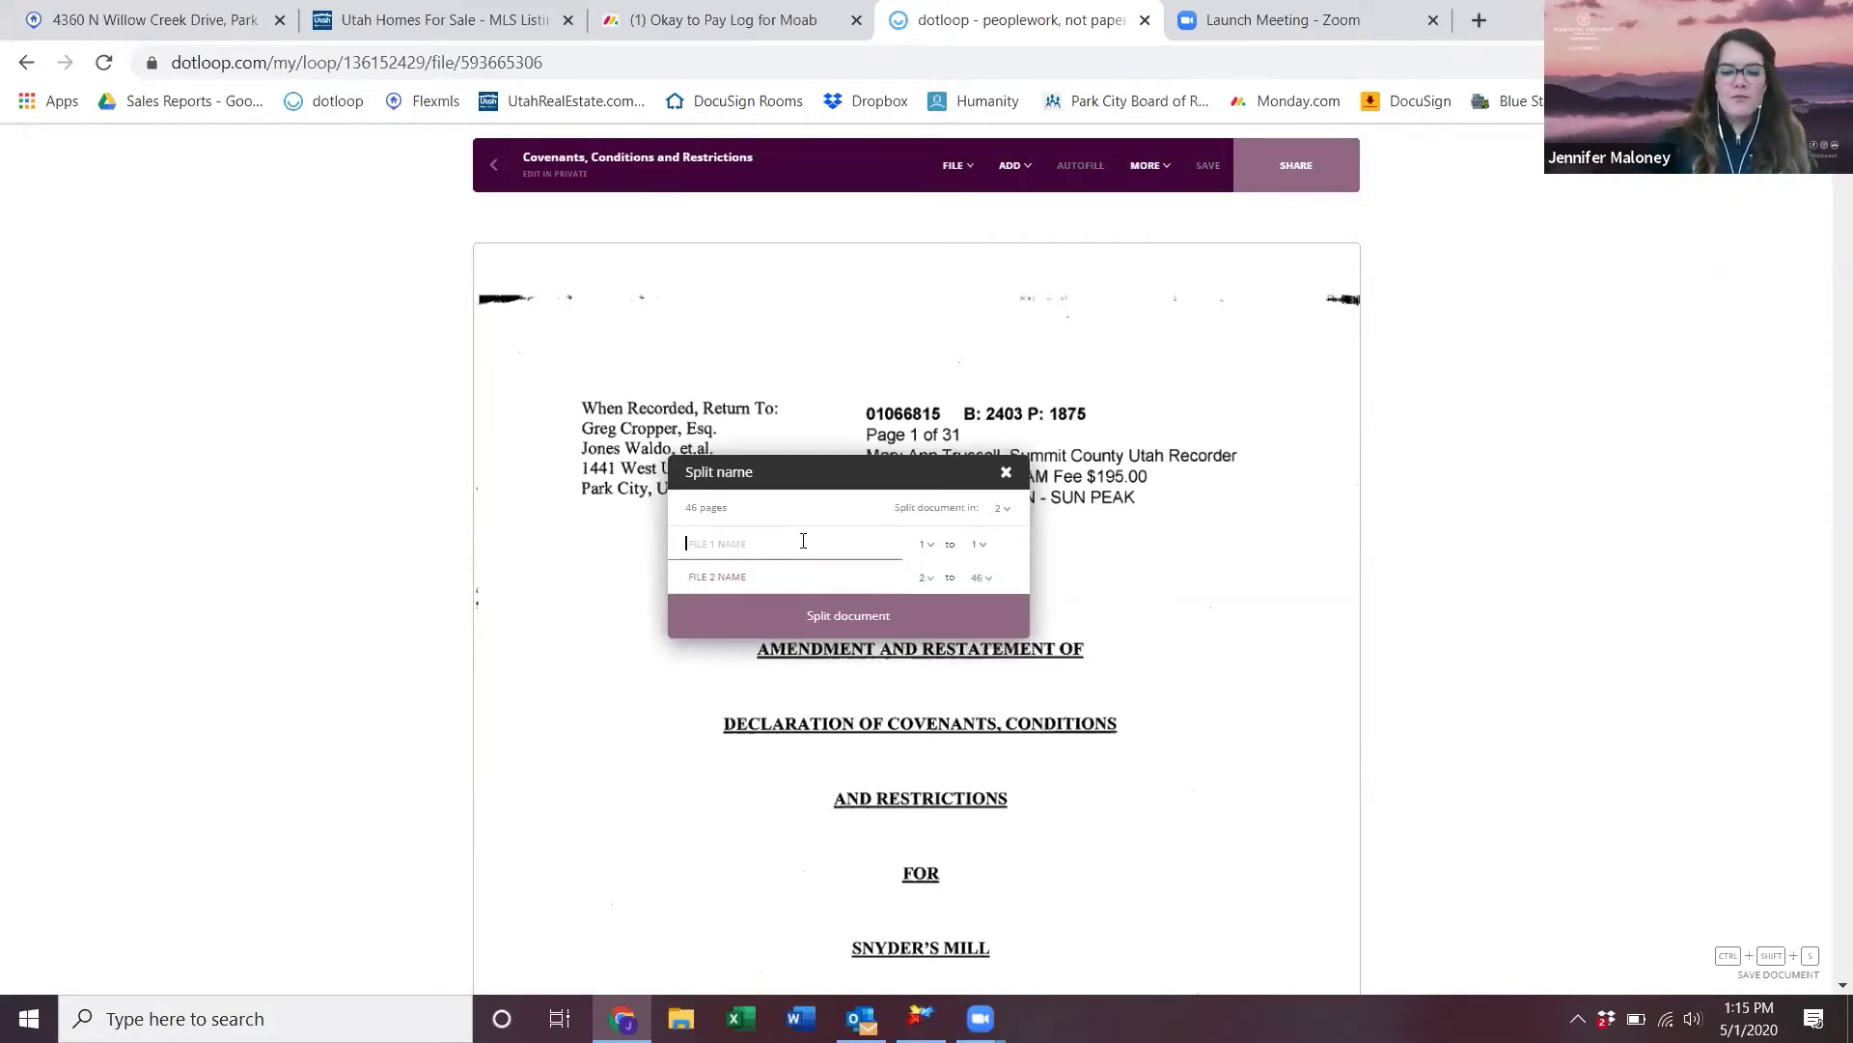
type("First")
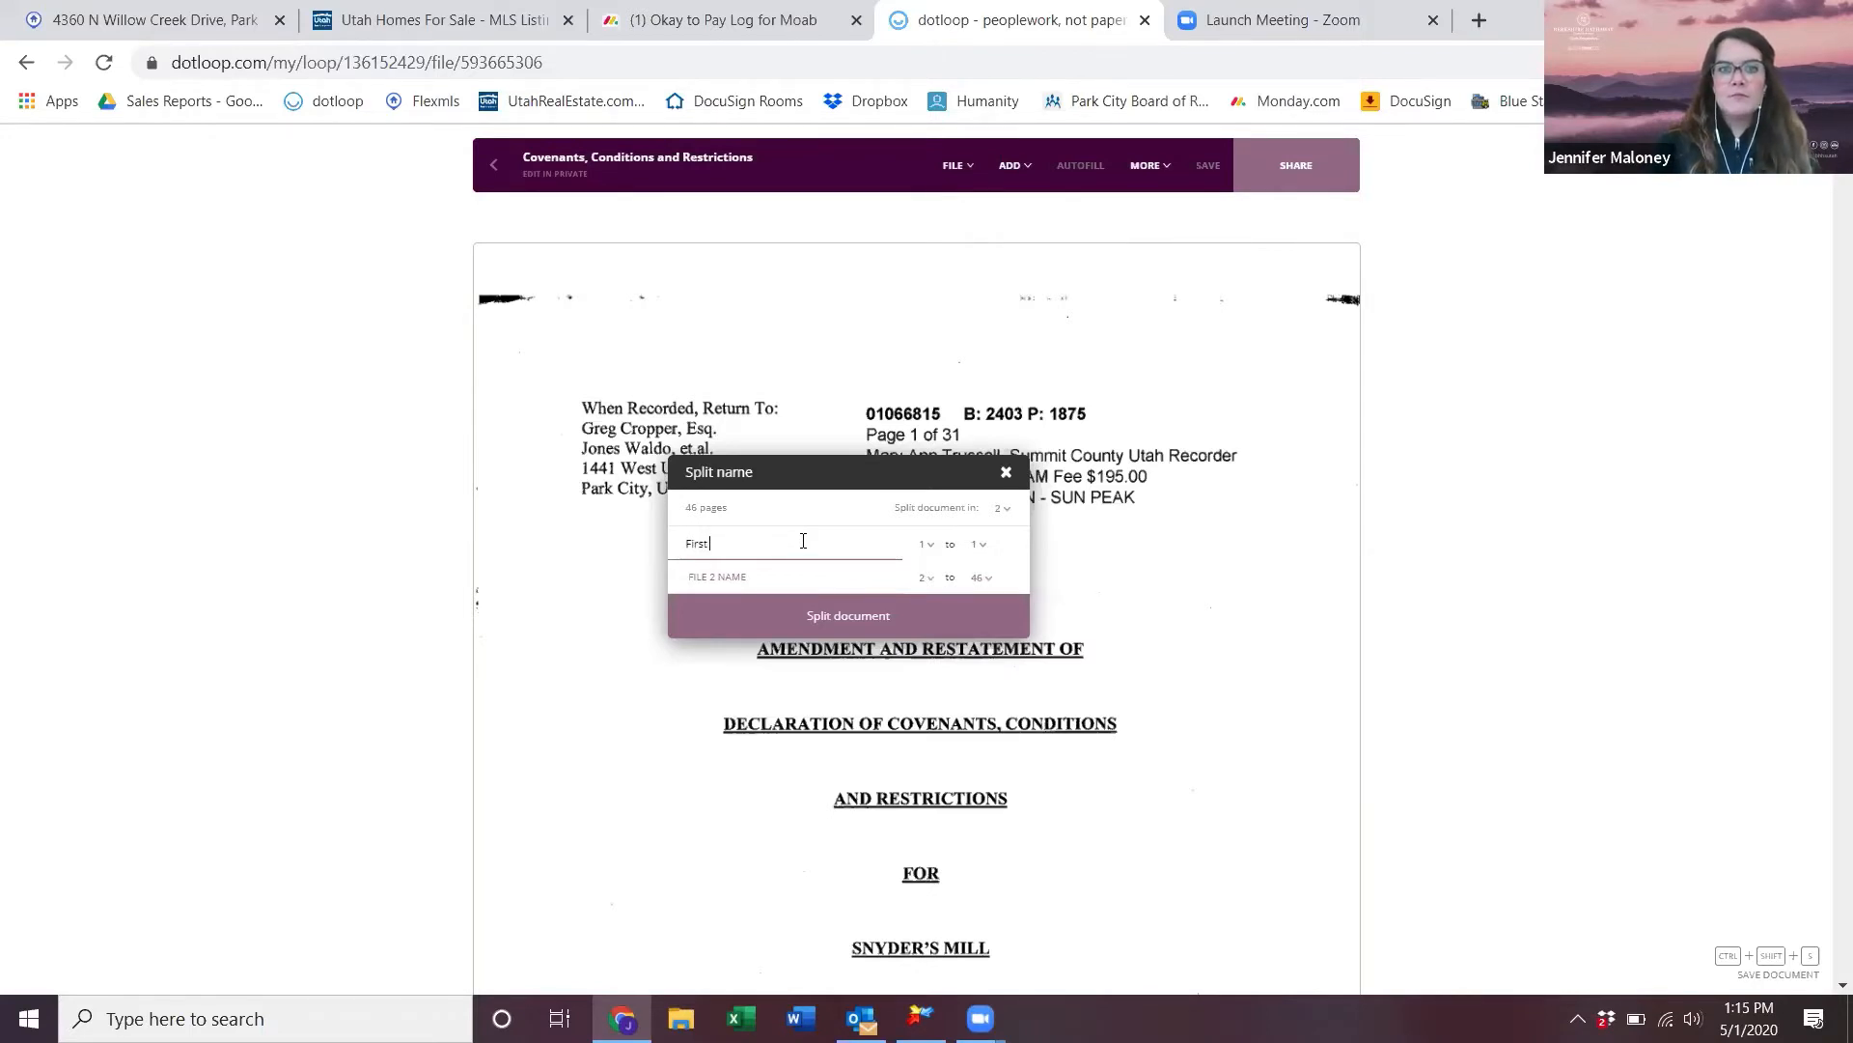
type(" page of CC")
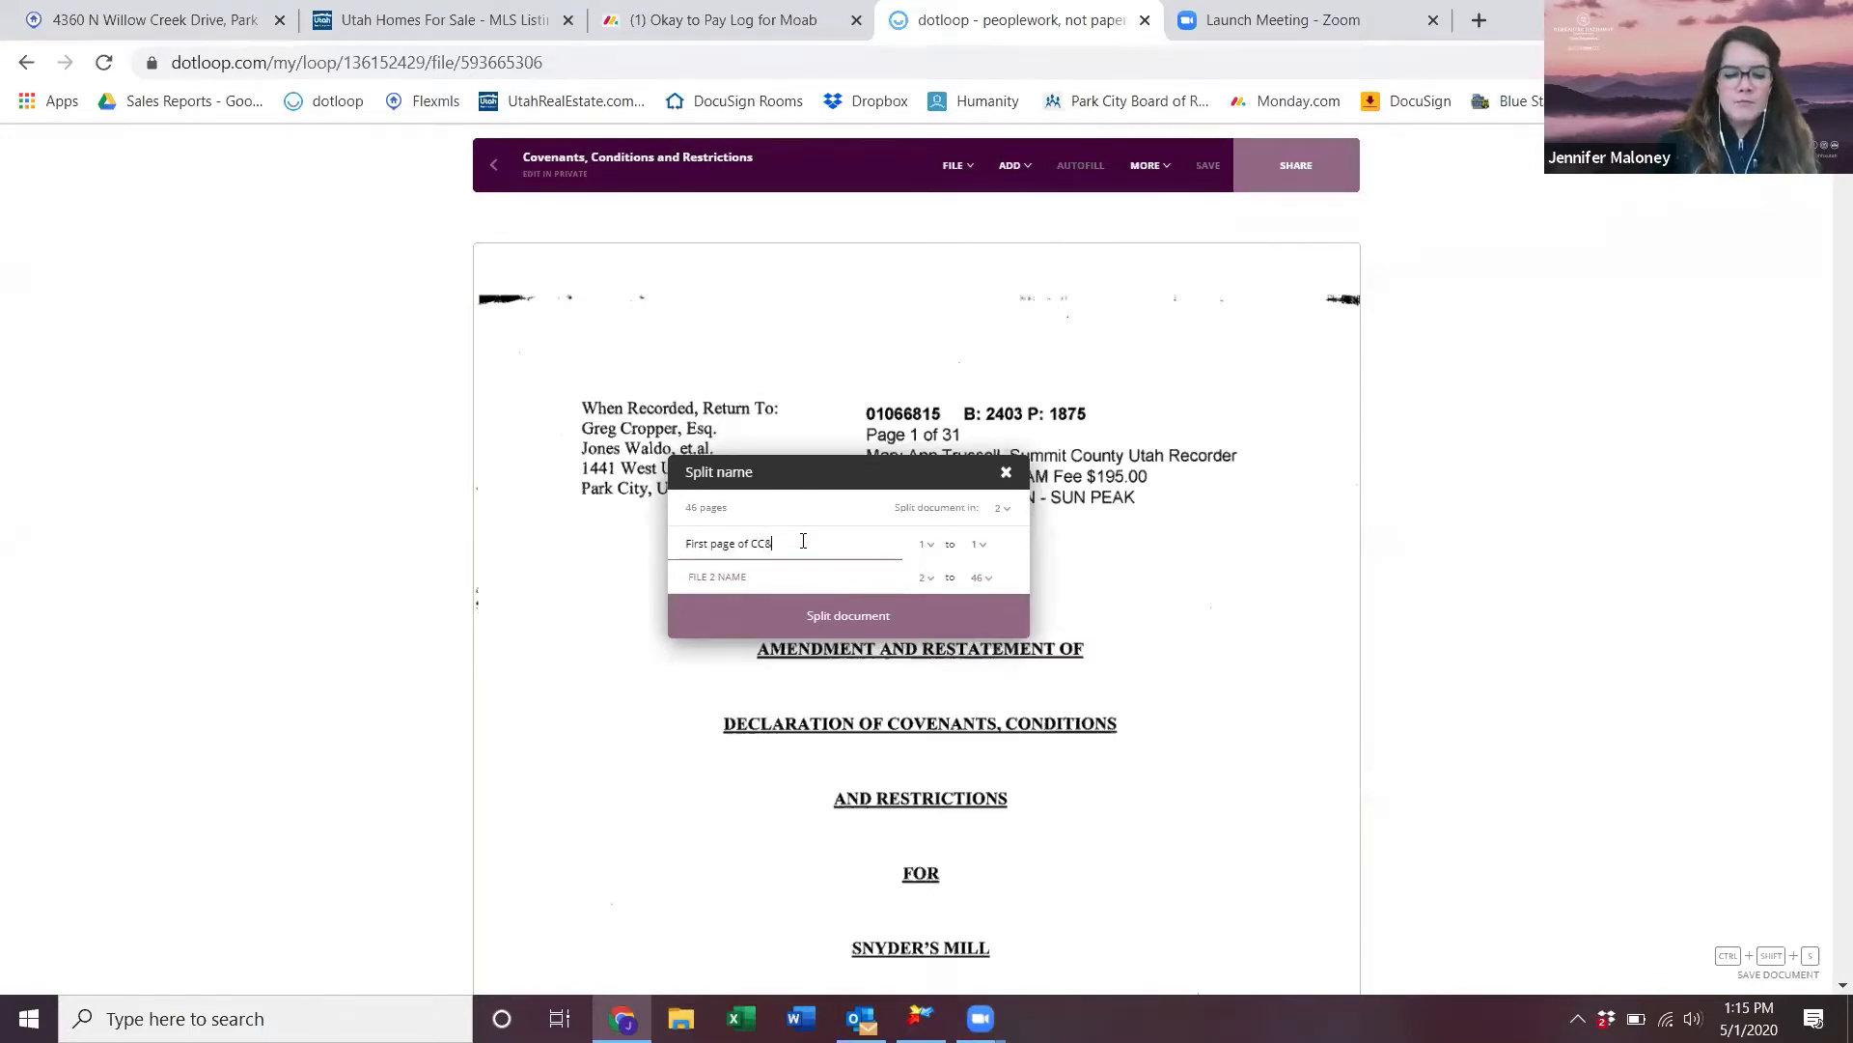
type("&Rs")
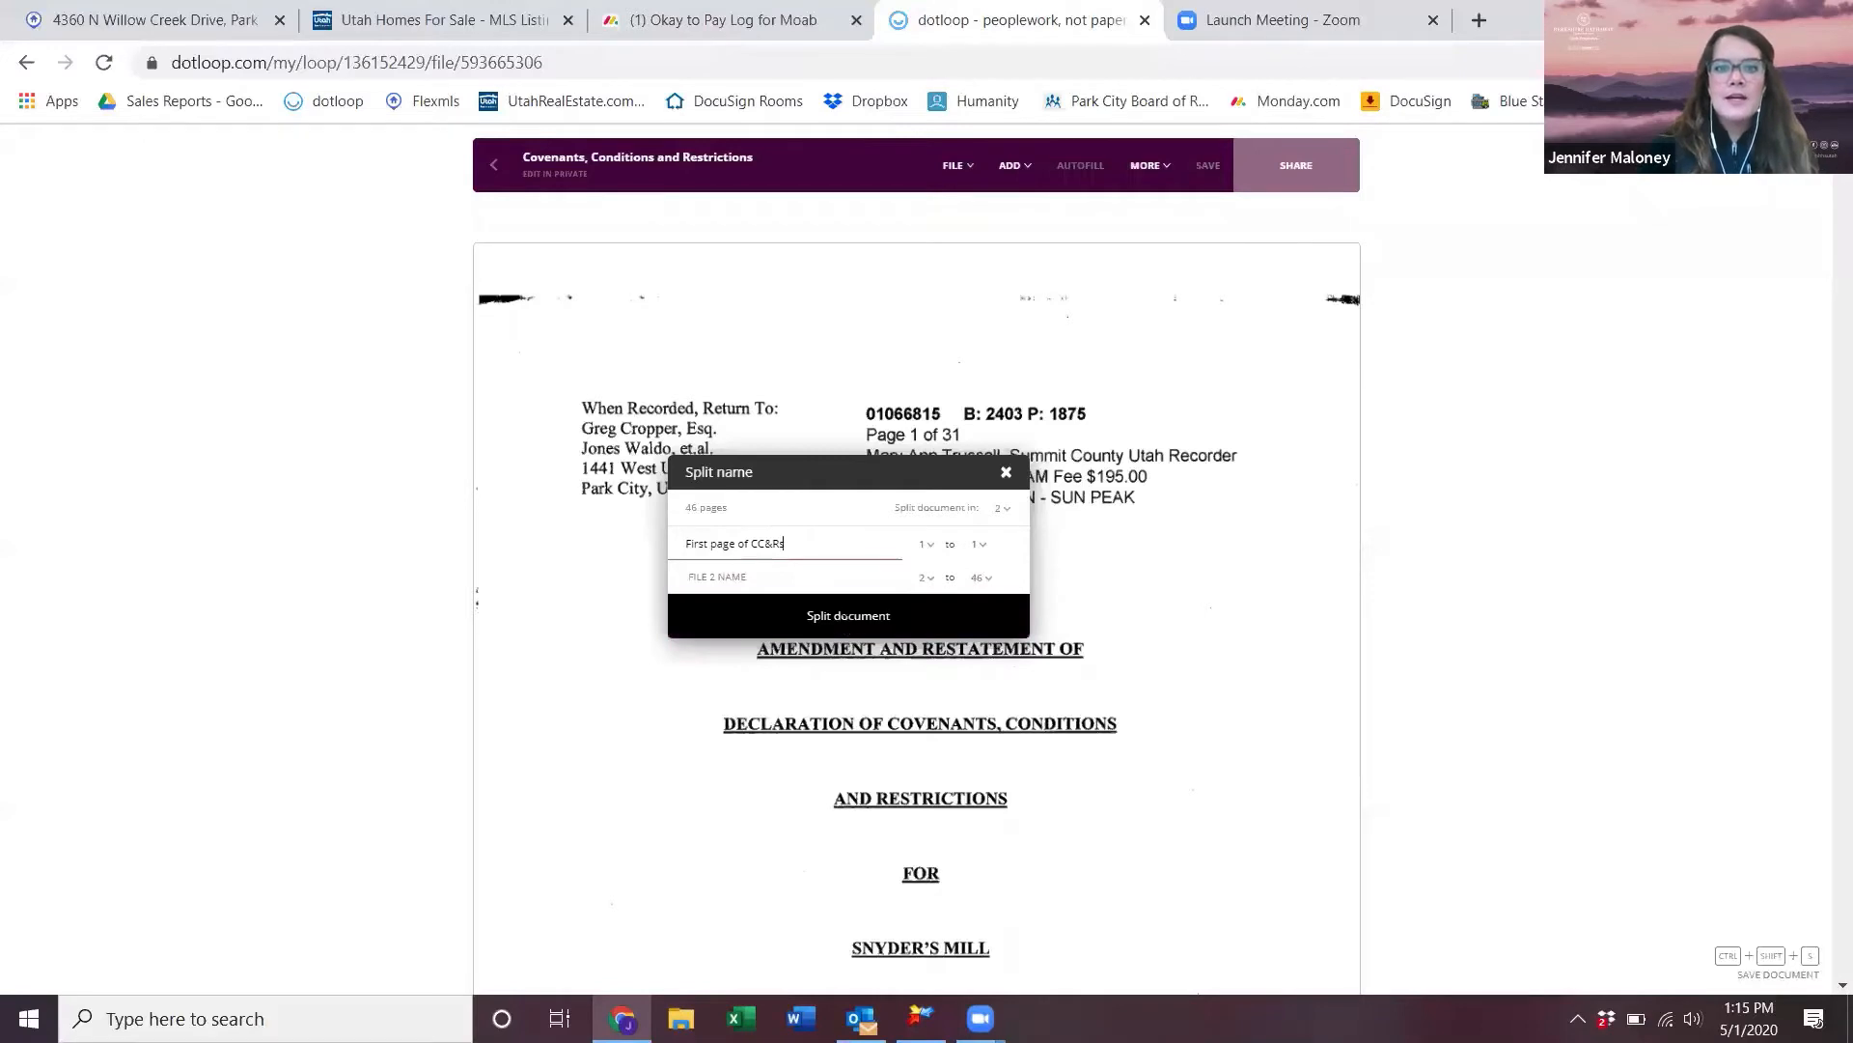
left_click(831, 576)
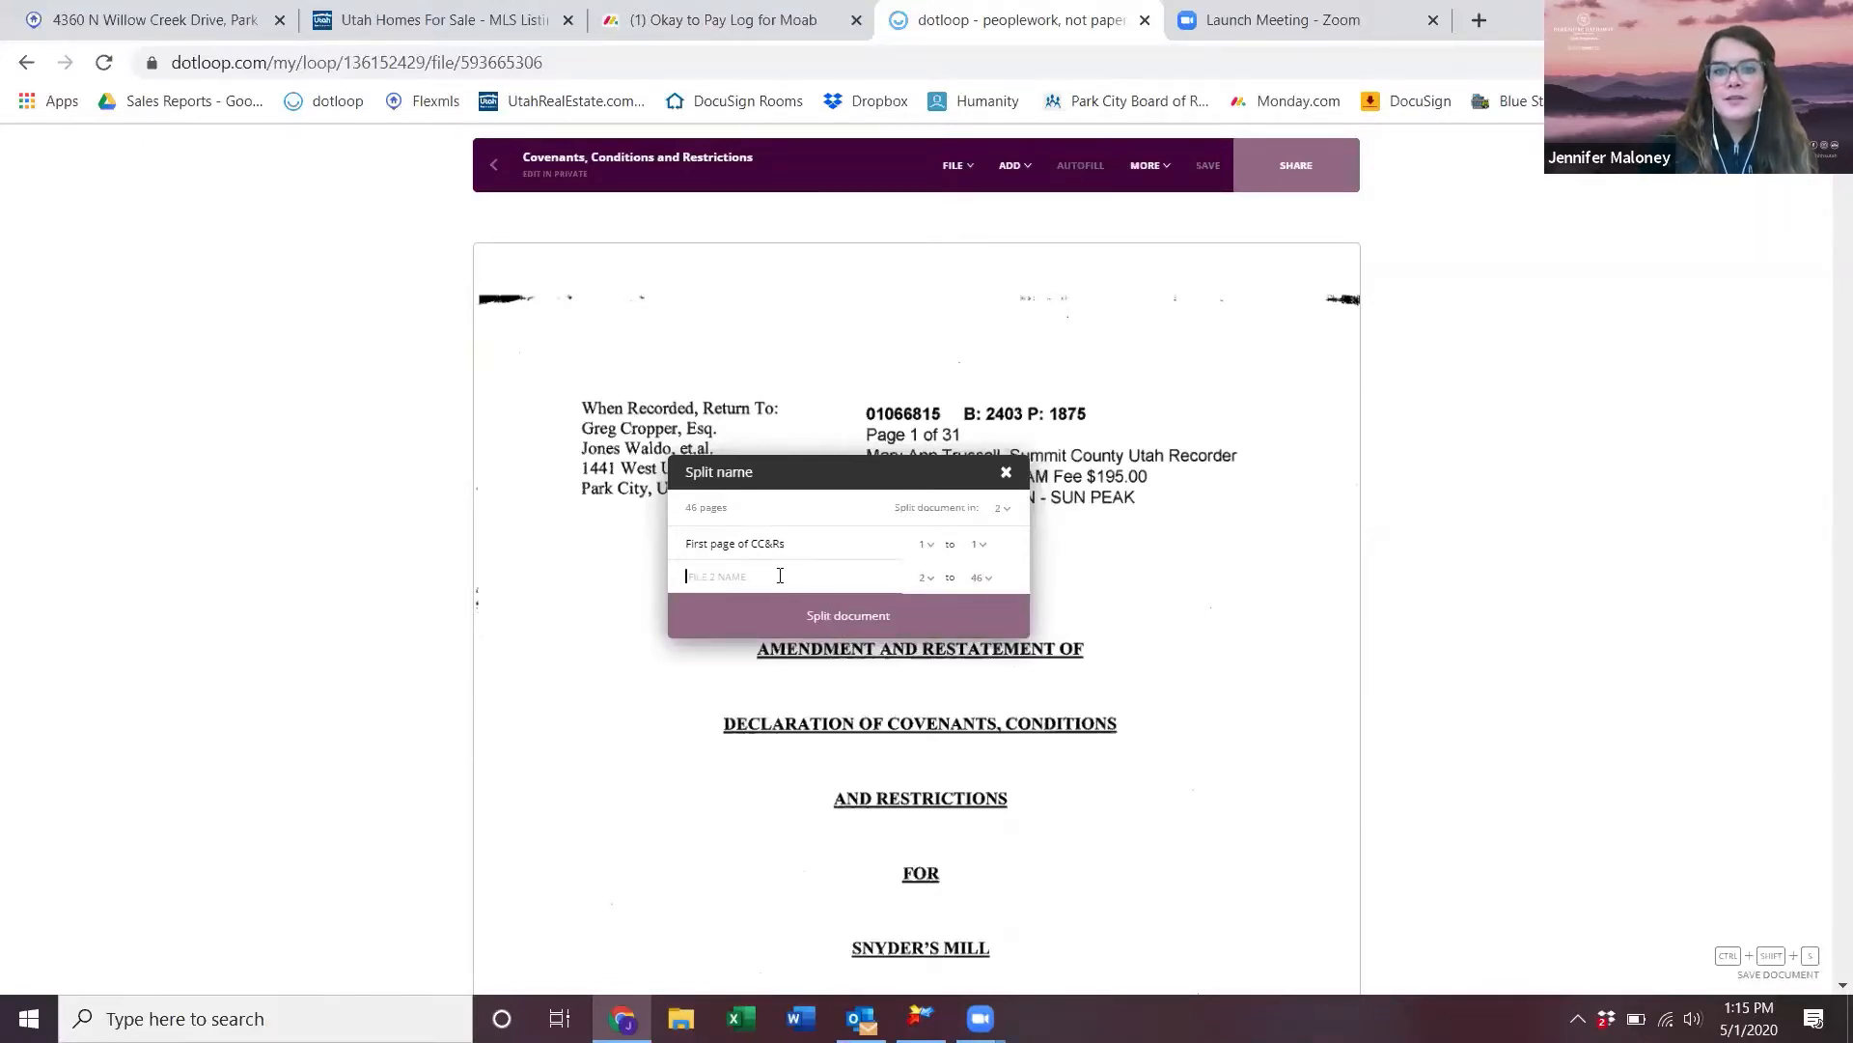
type("Remaining CC&Rs")
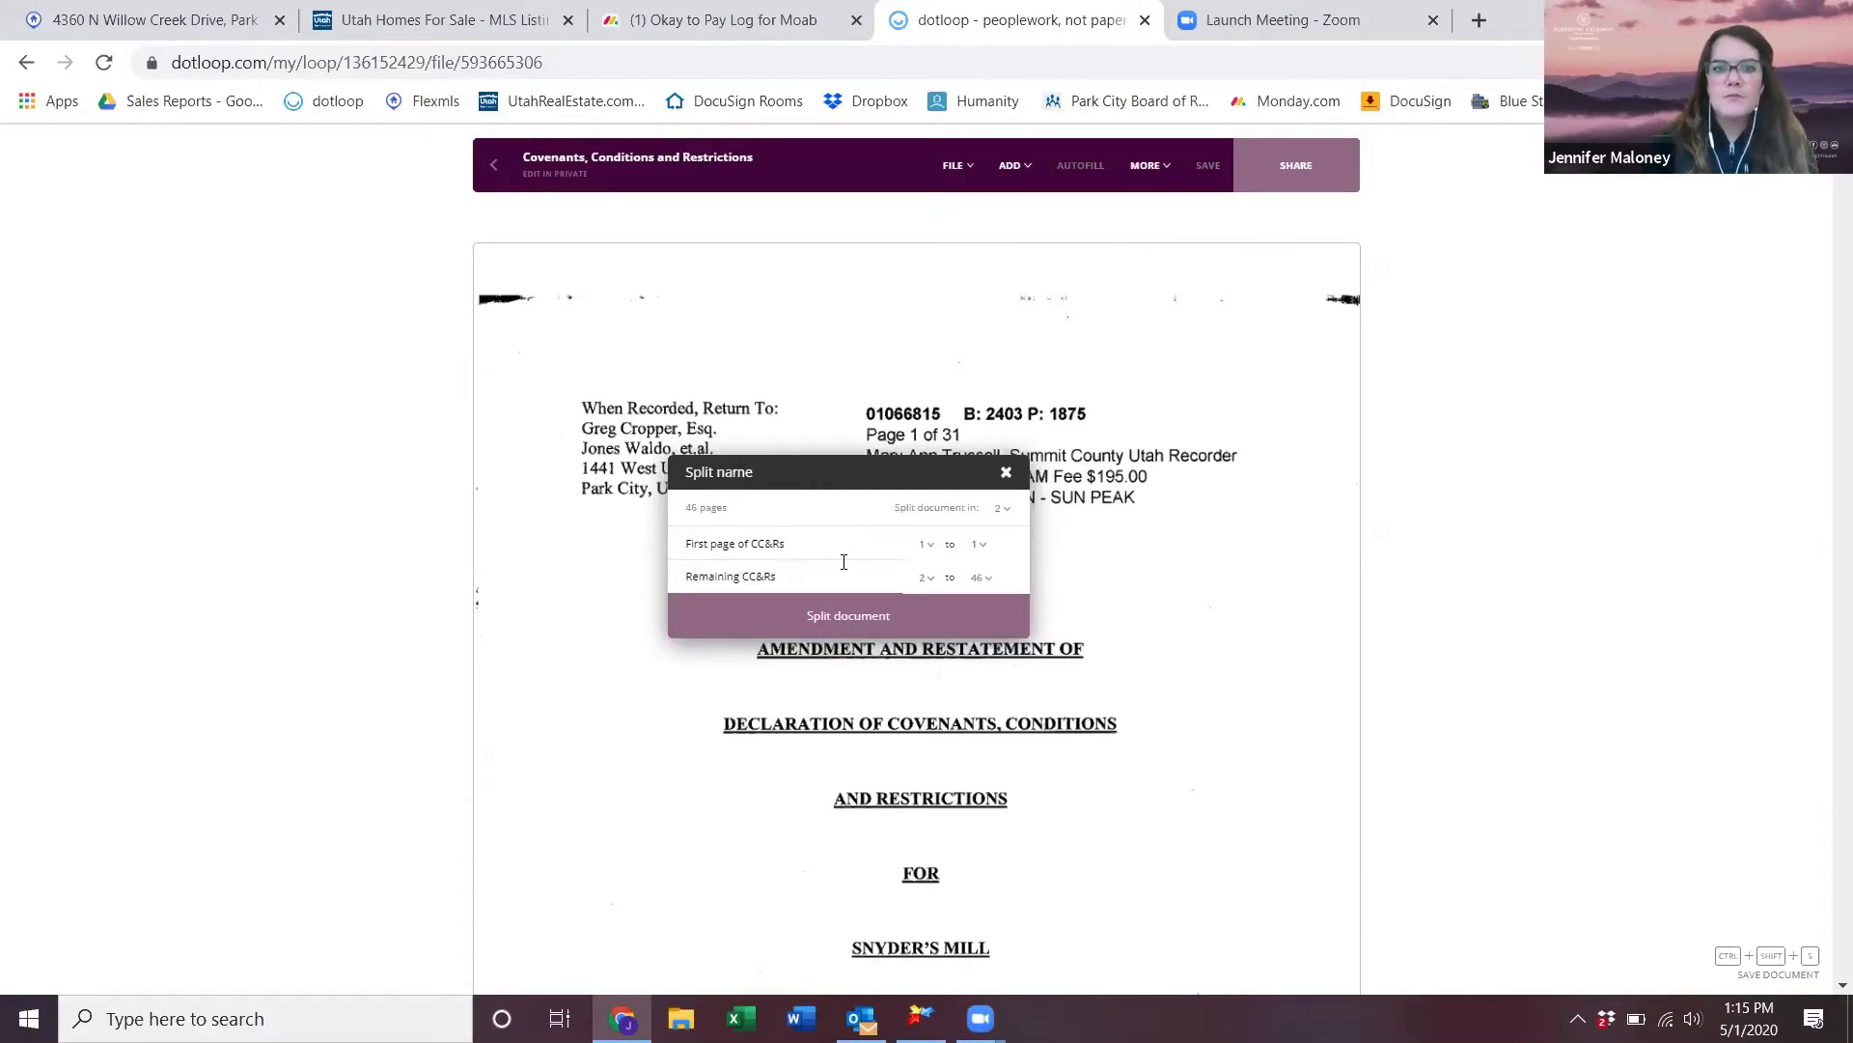
left_click(884, 629)
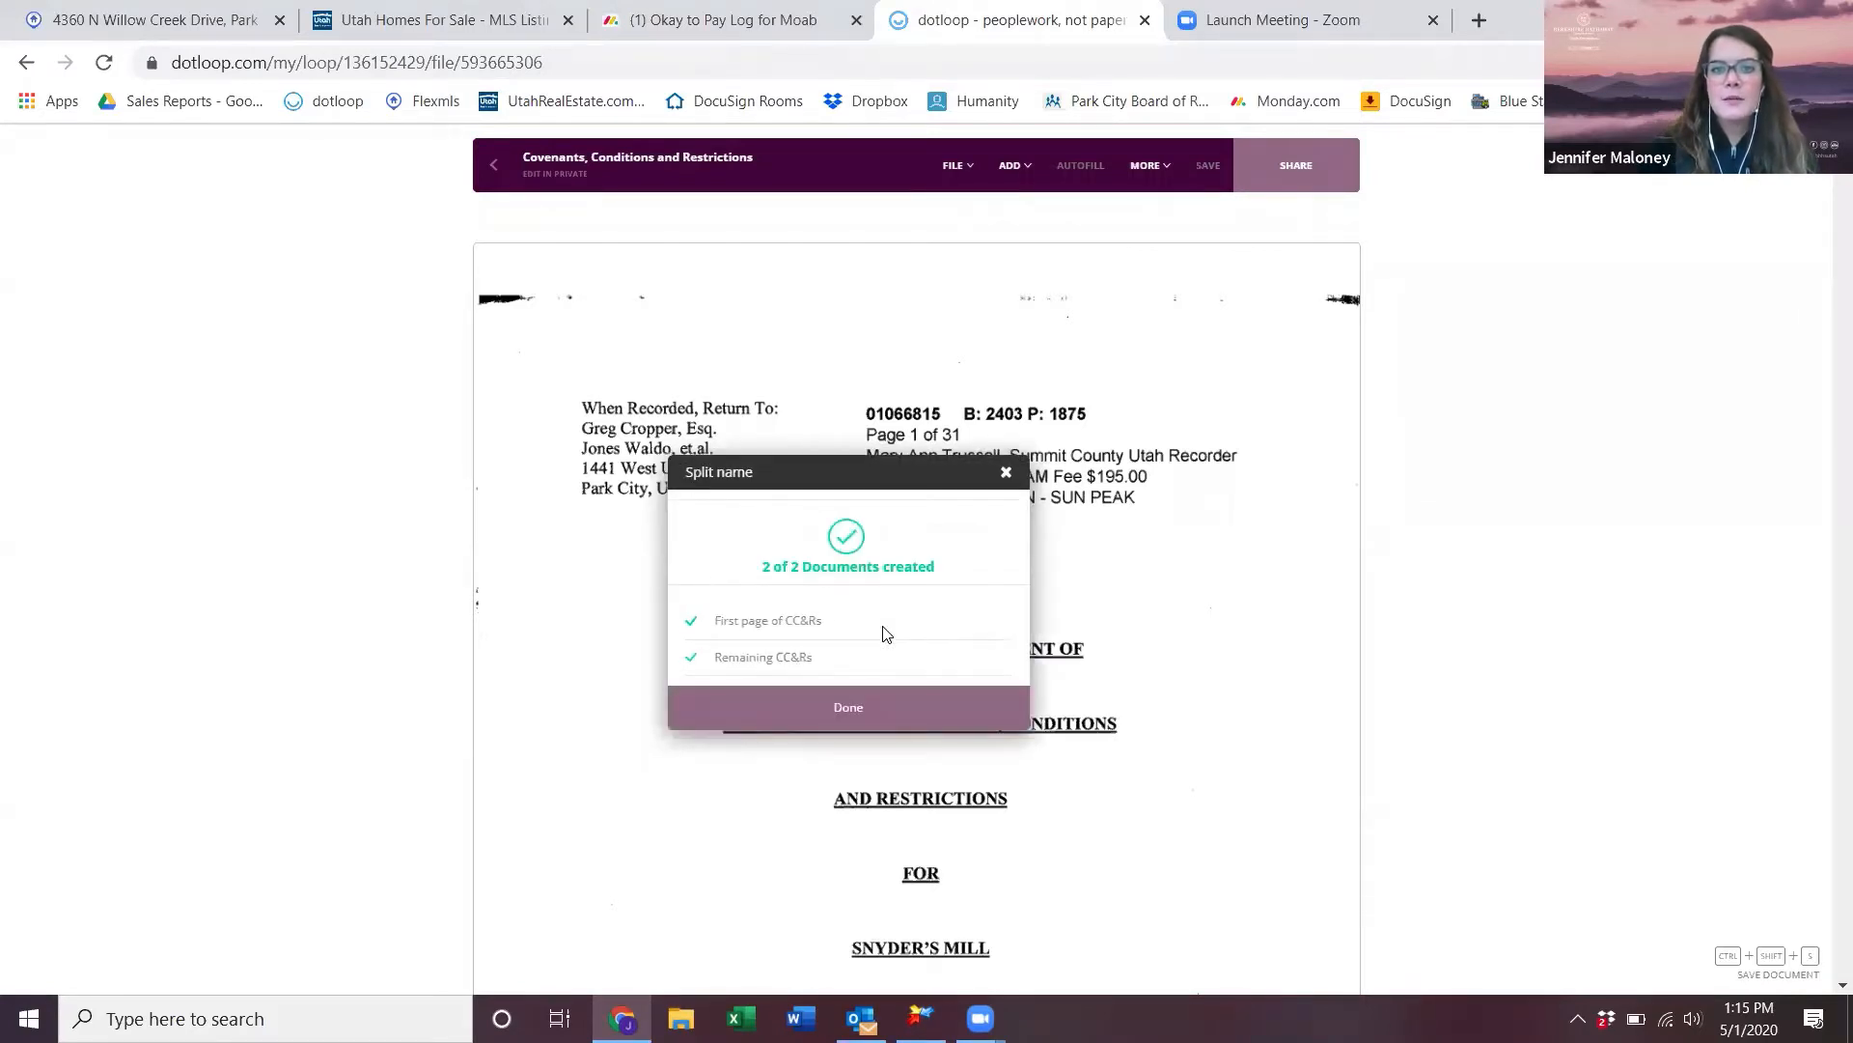
left_click(918, 726)
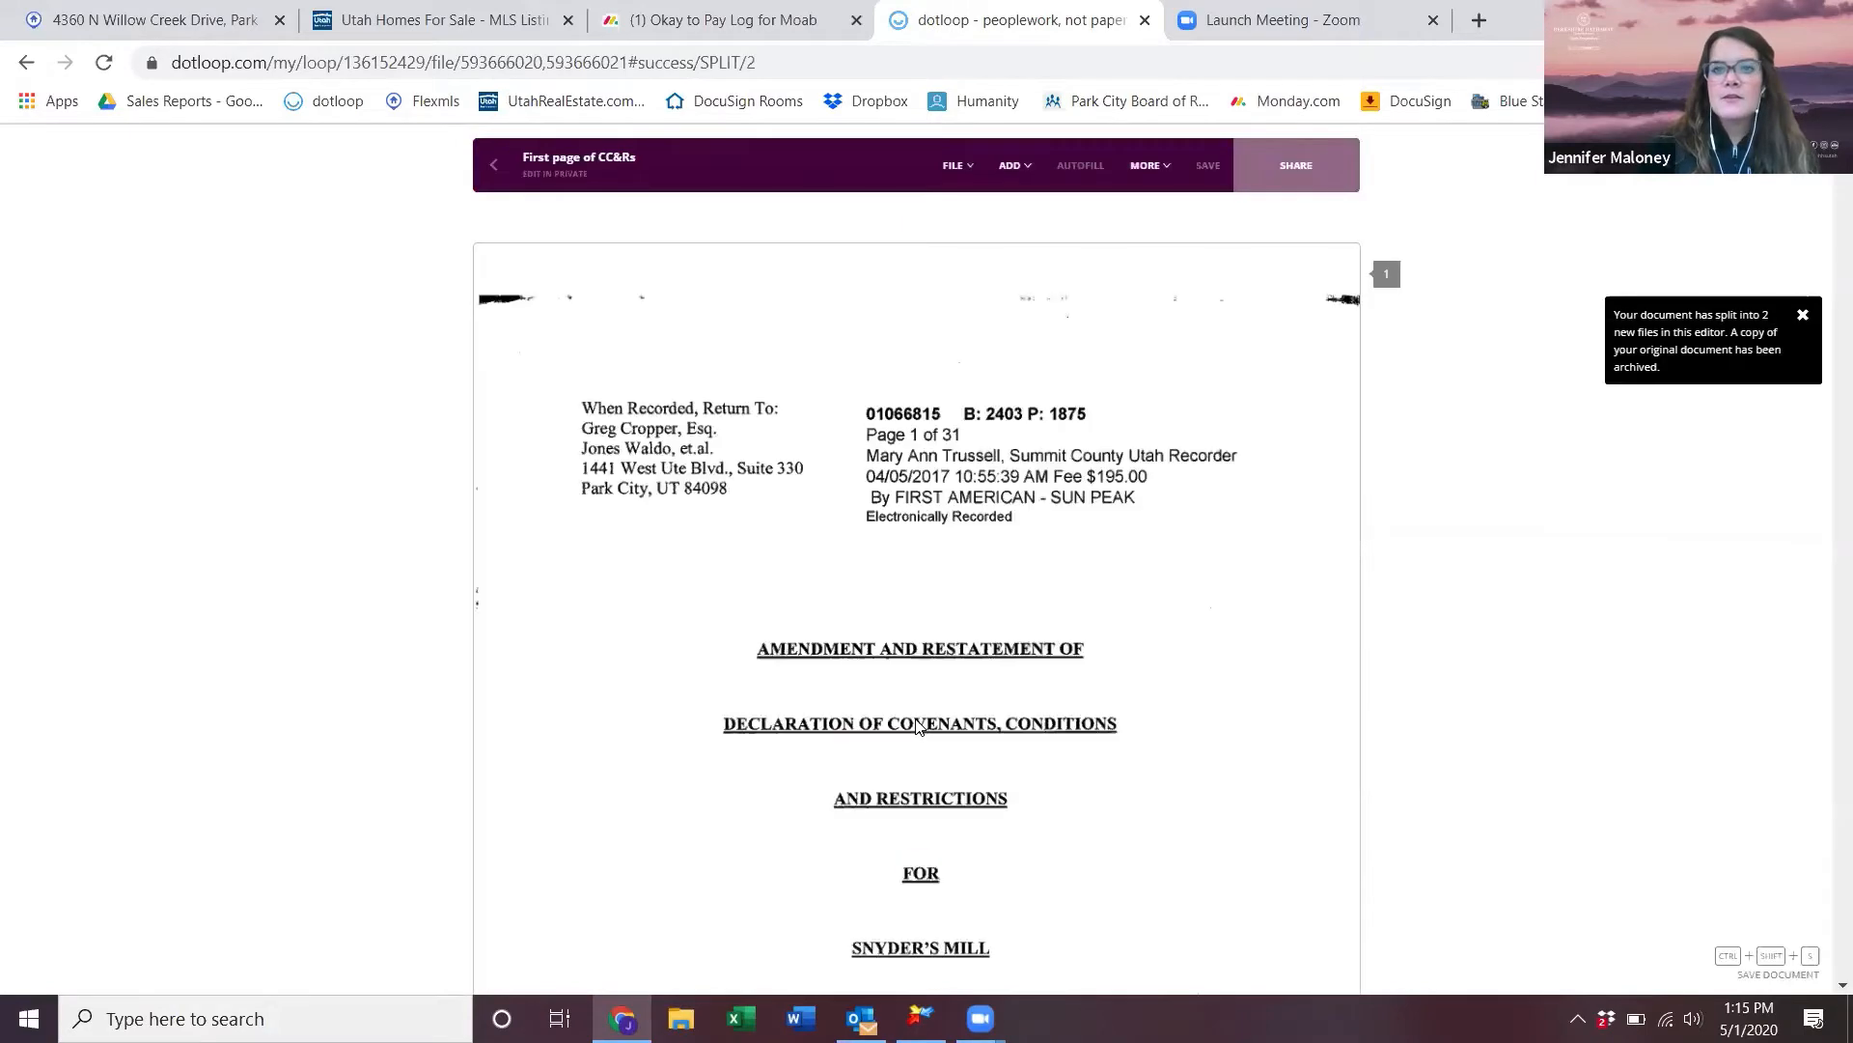
left_click(494, 180)
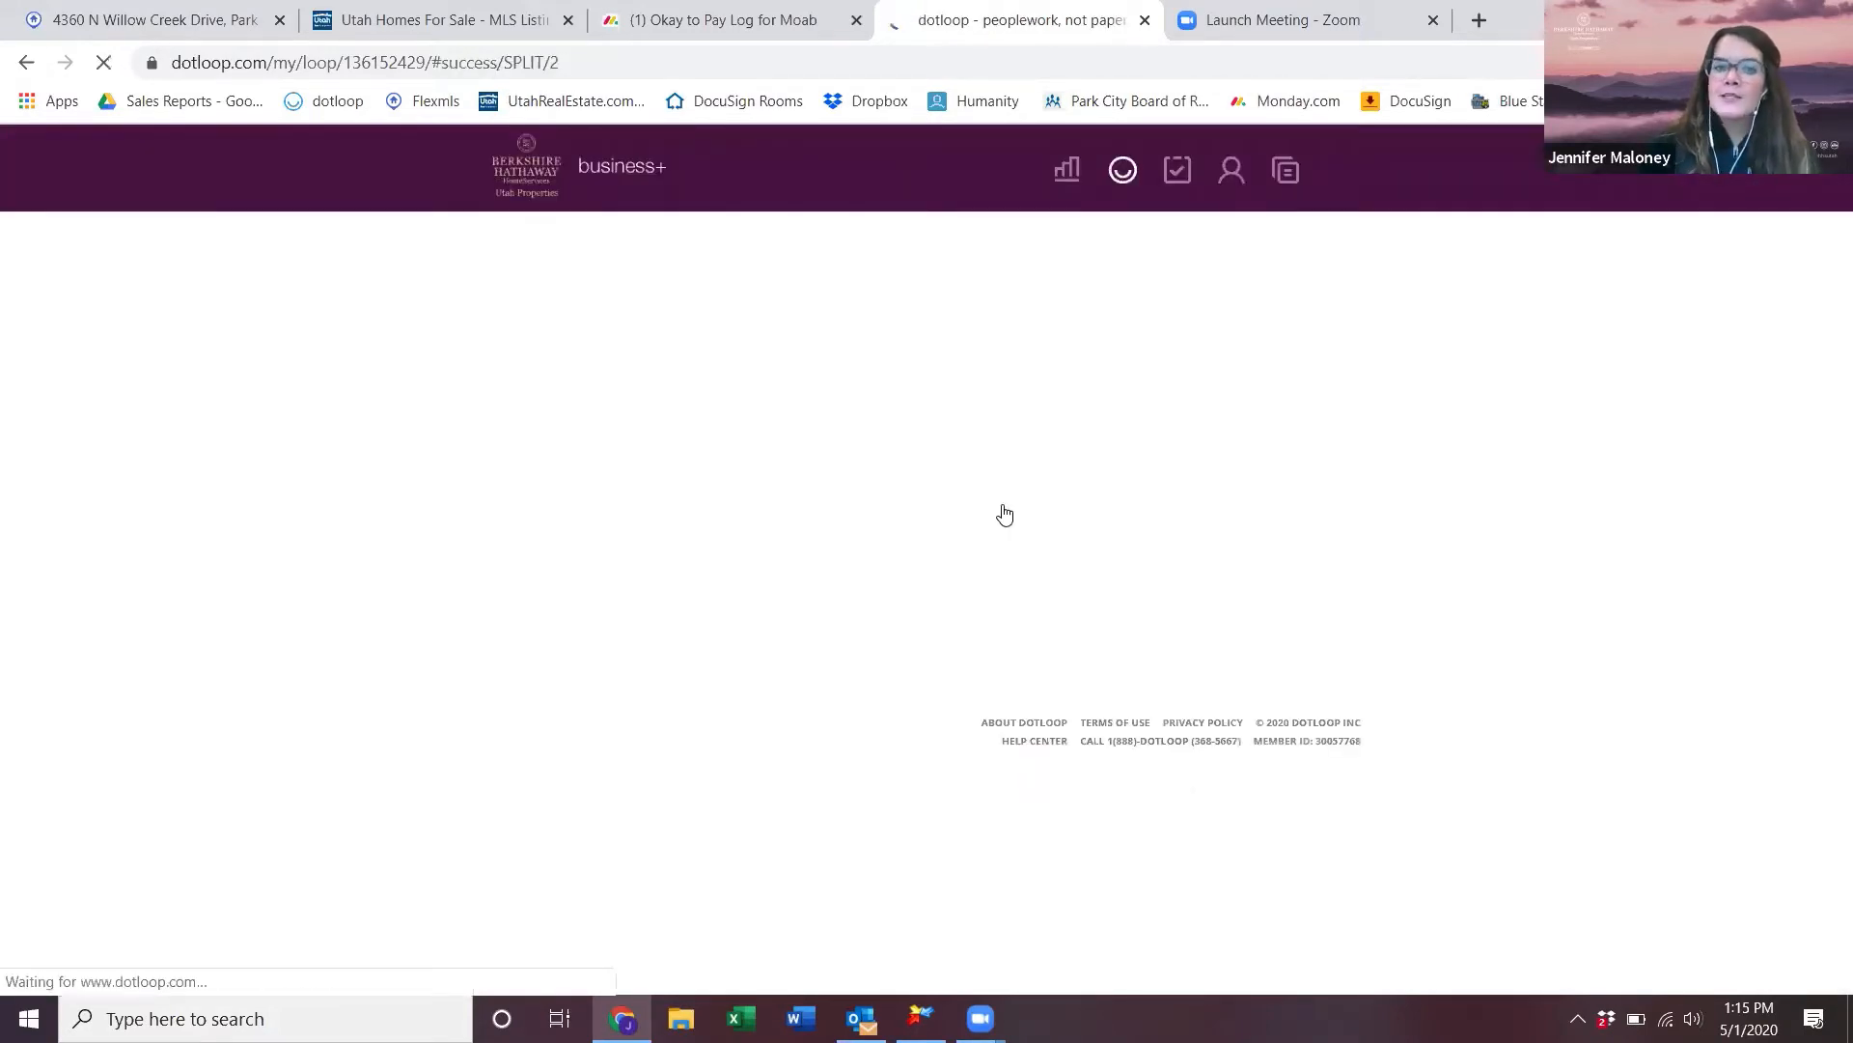
- Review the single-page First page of CC&Rs file and return to the document list
scroll(1053, 648, "down", 4)
scroll(1053, 647, "down", 3)
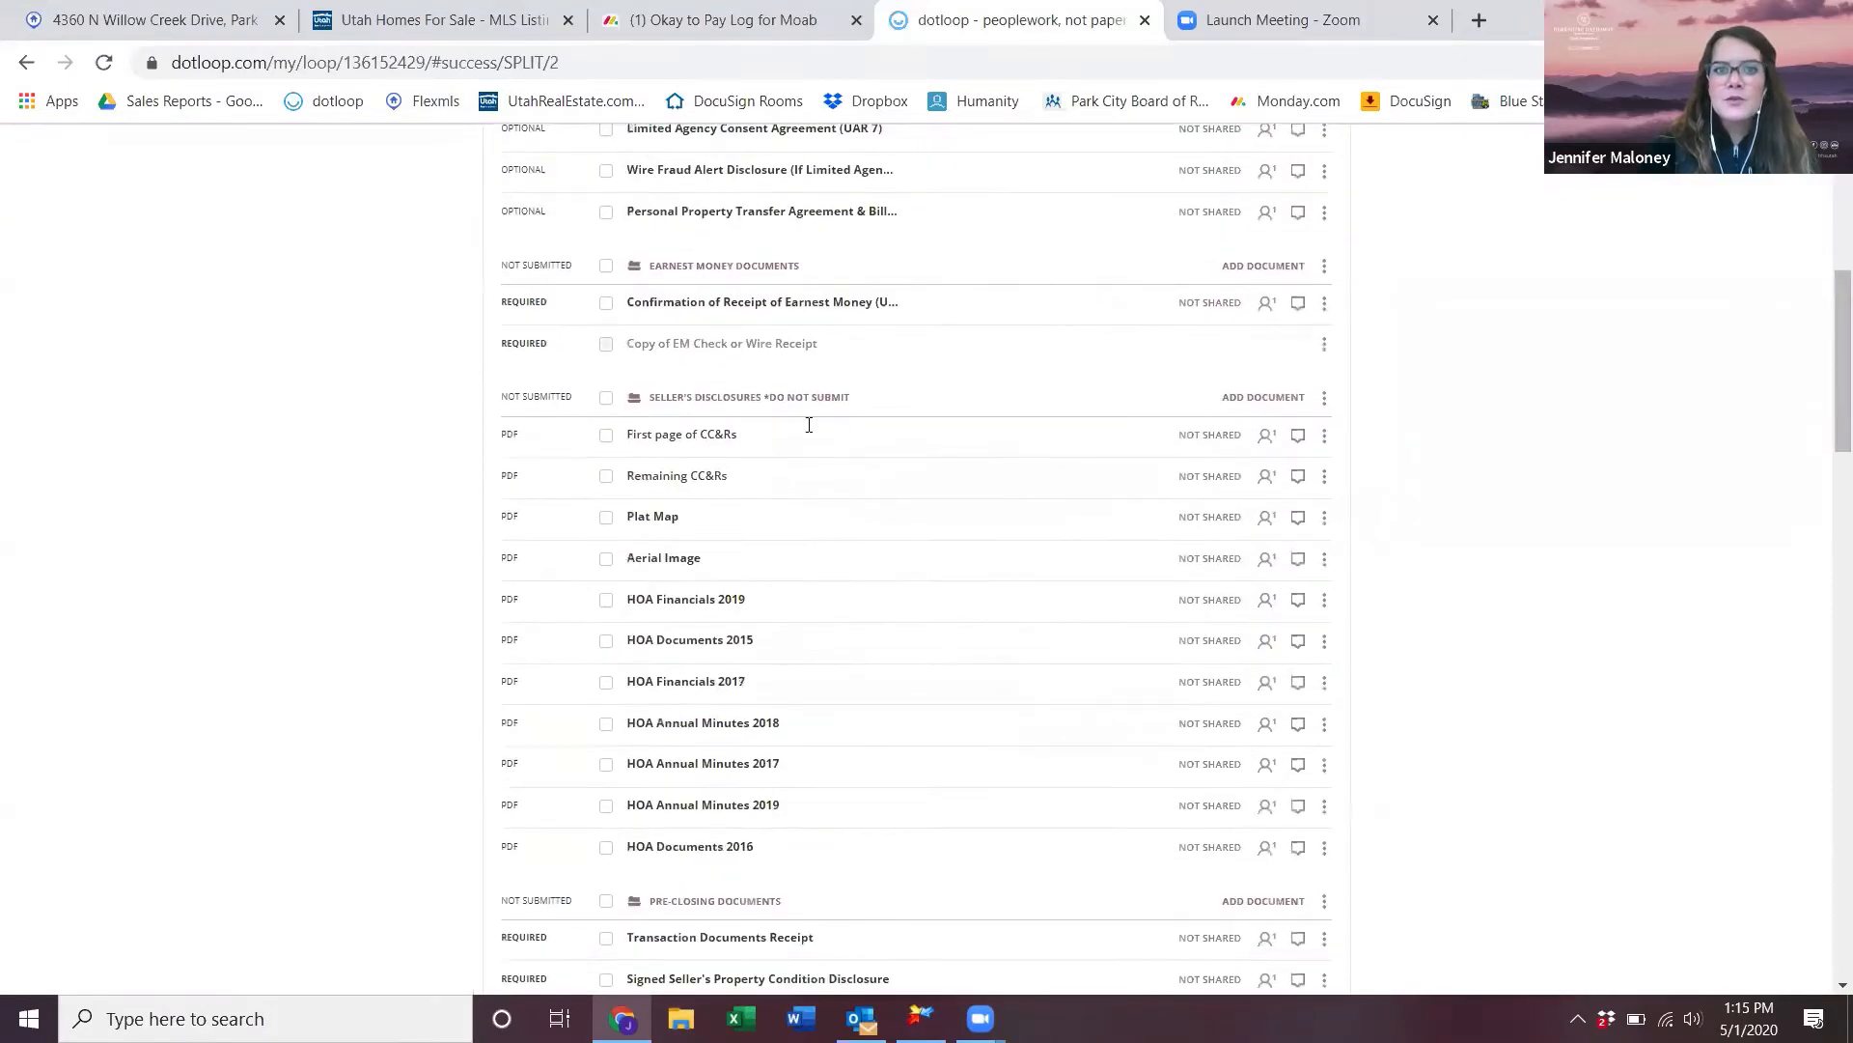
left_click(666, 444)
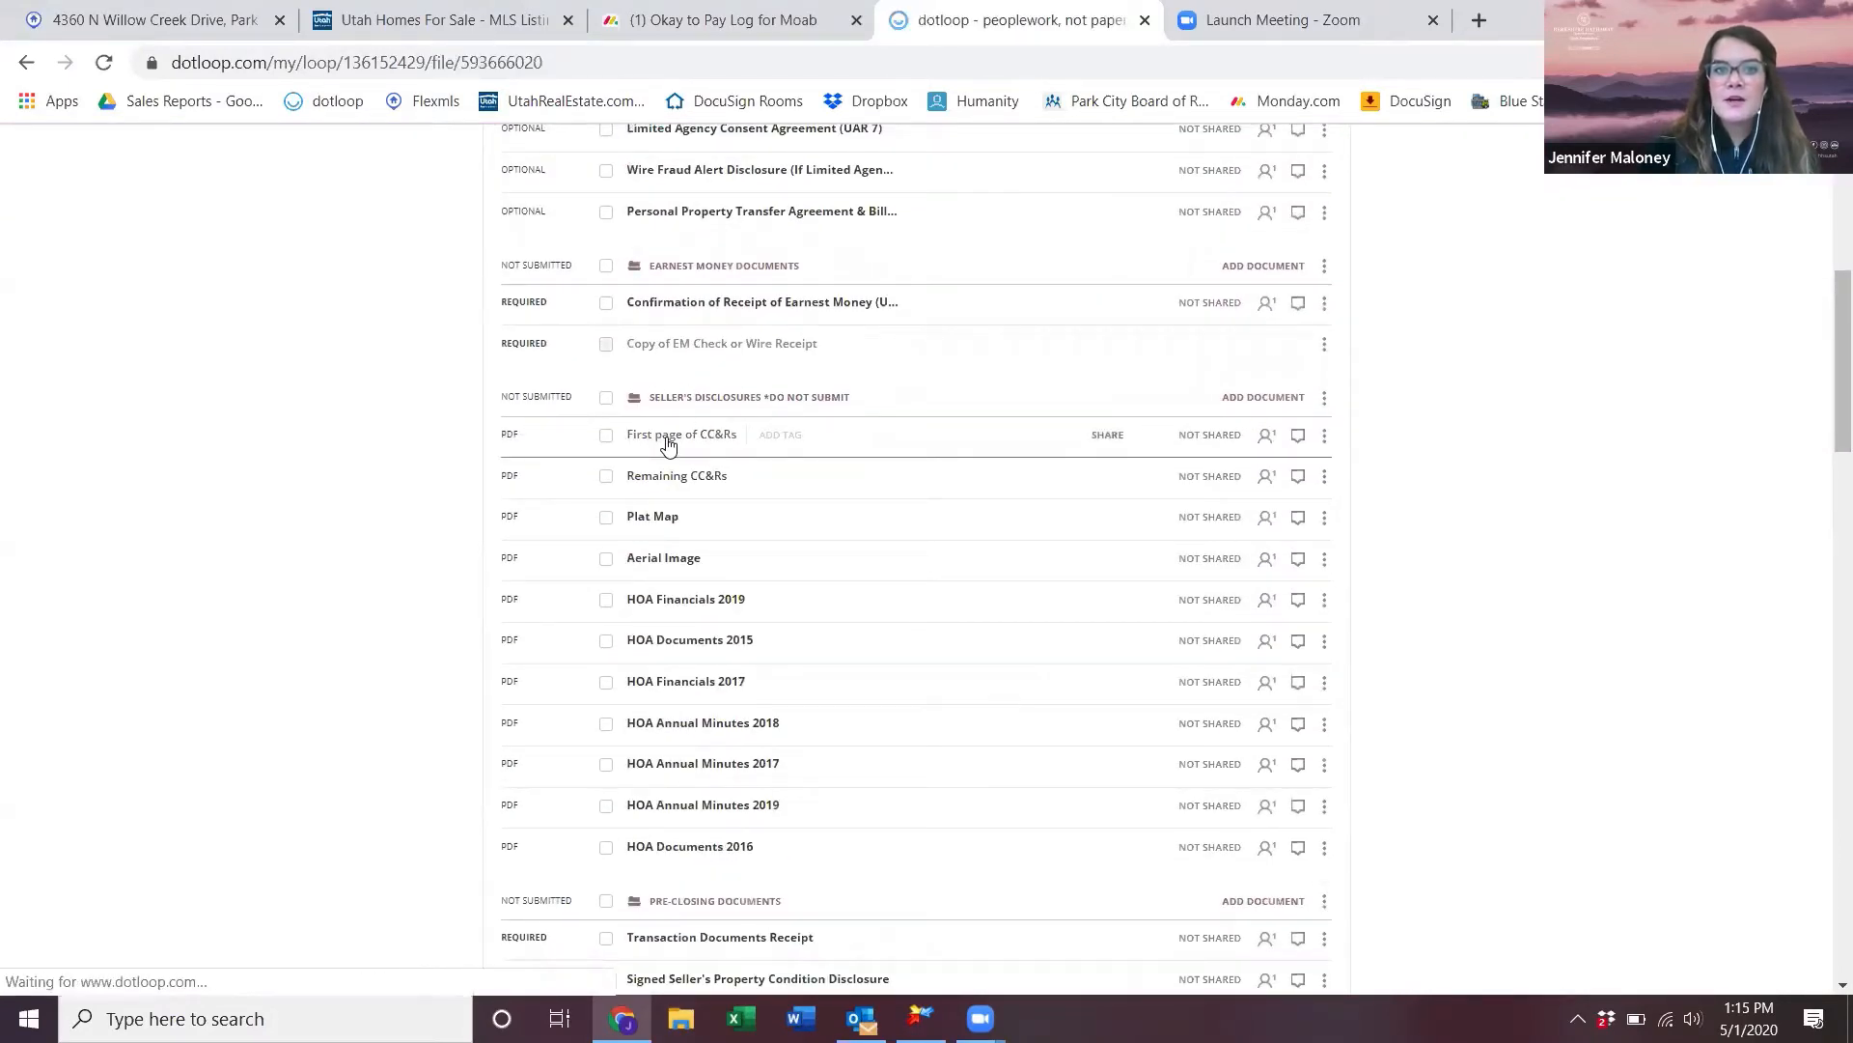
scroll(881, 745, "down", 6)
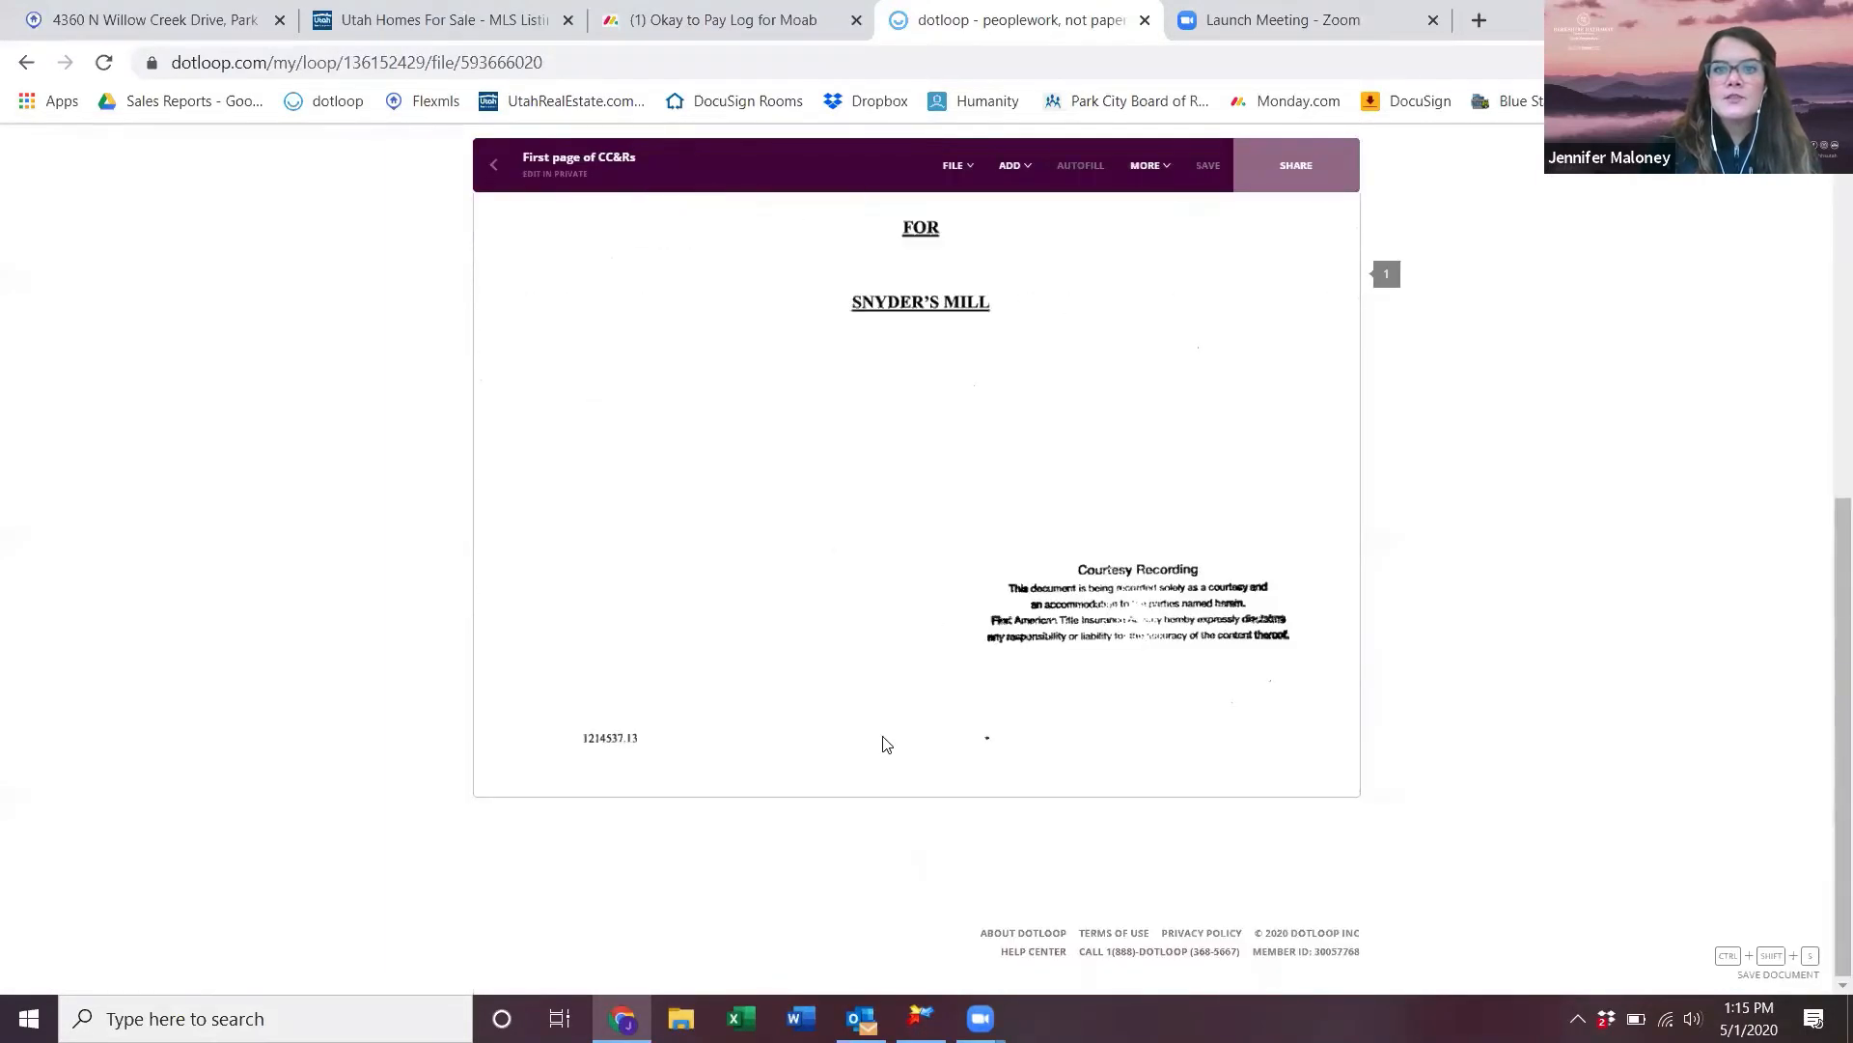
scroll(882, 744, "up", 6)
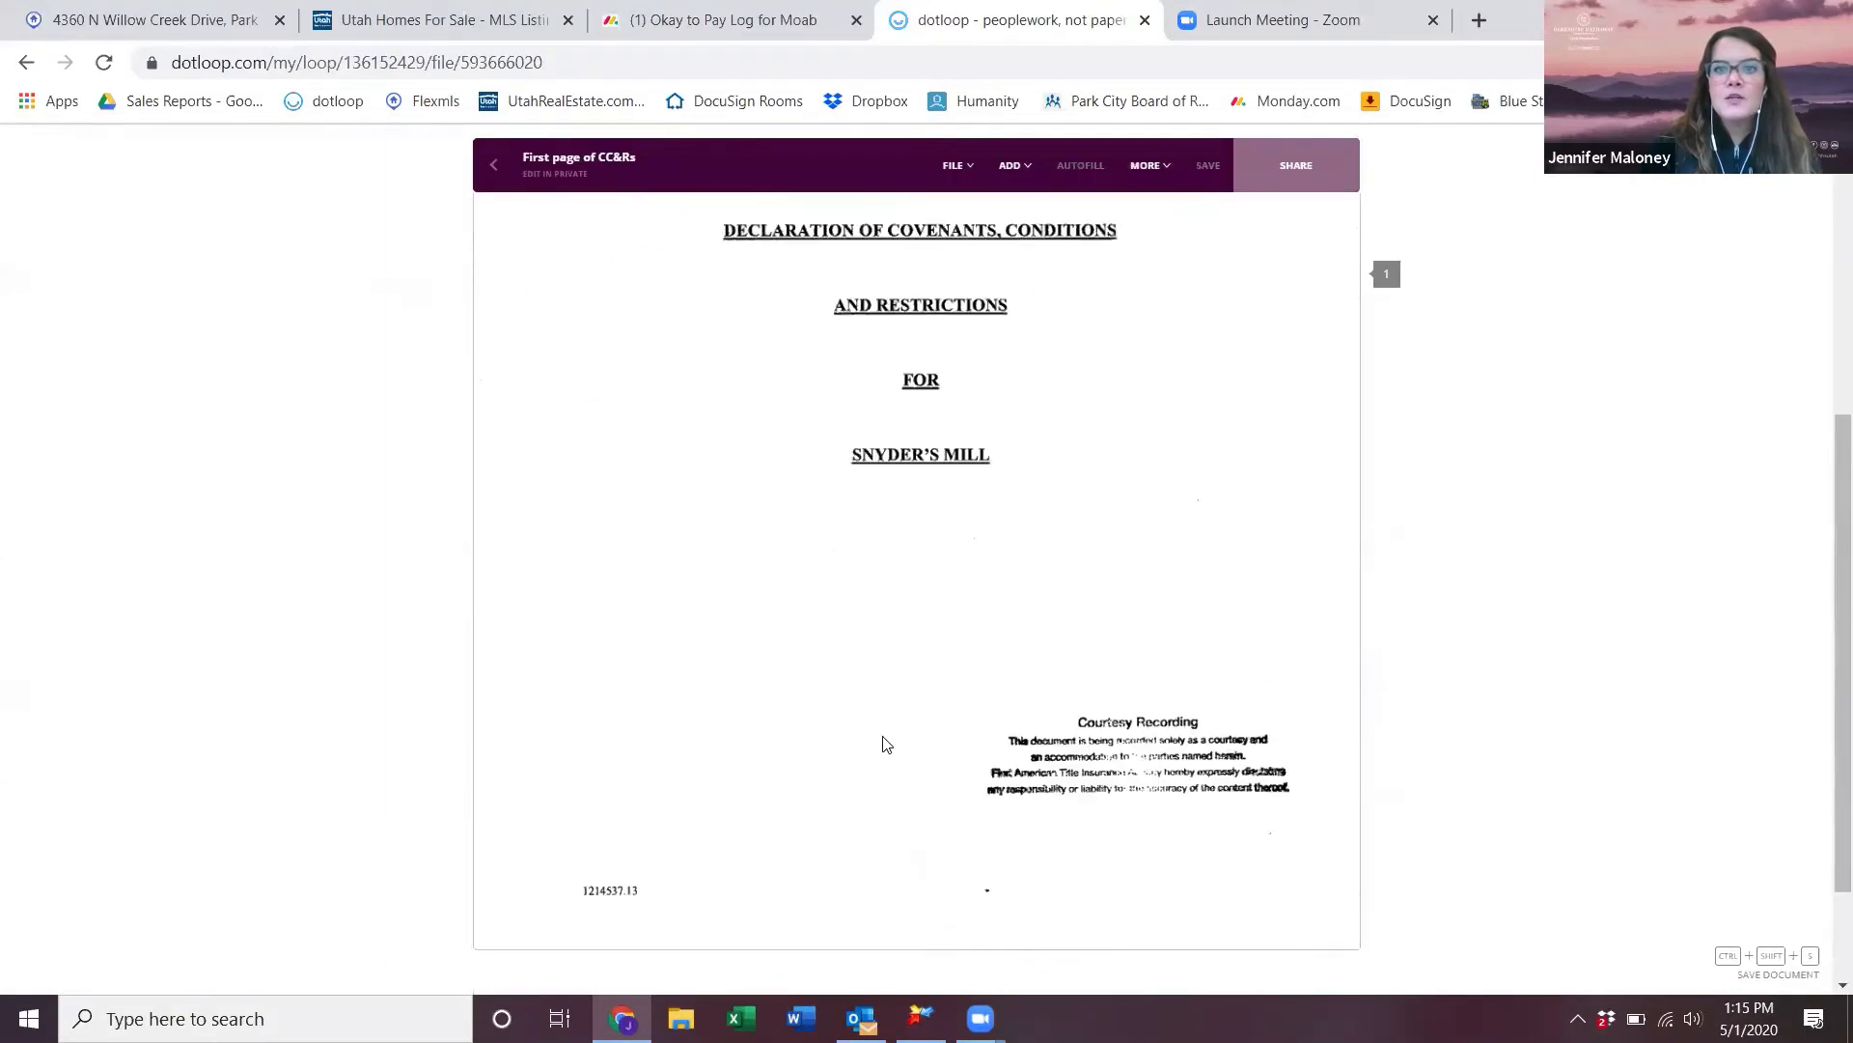
left_click(494, 165)
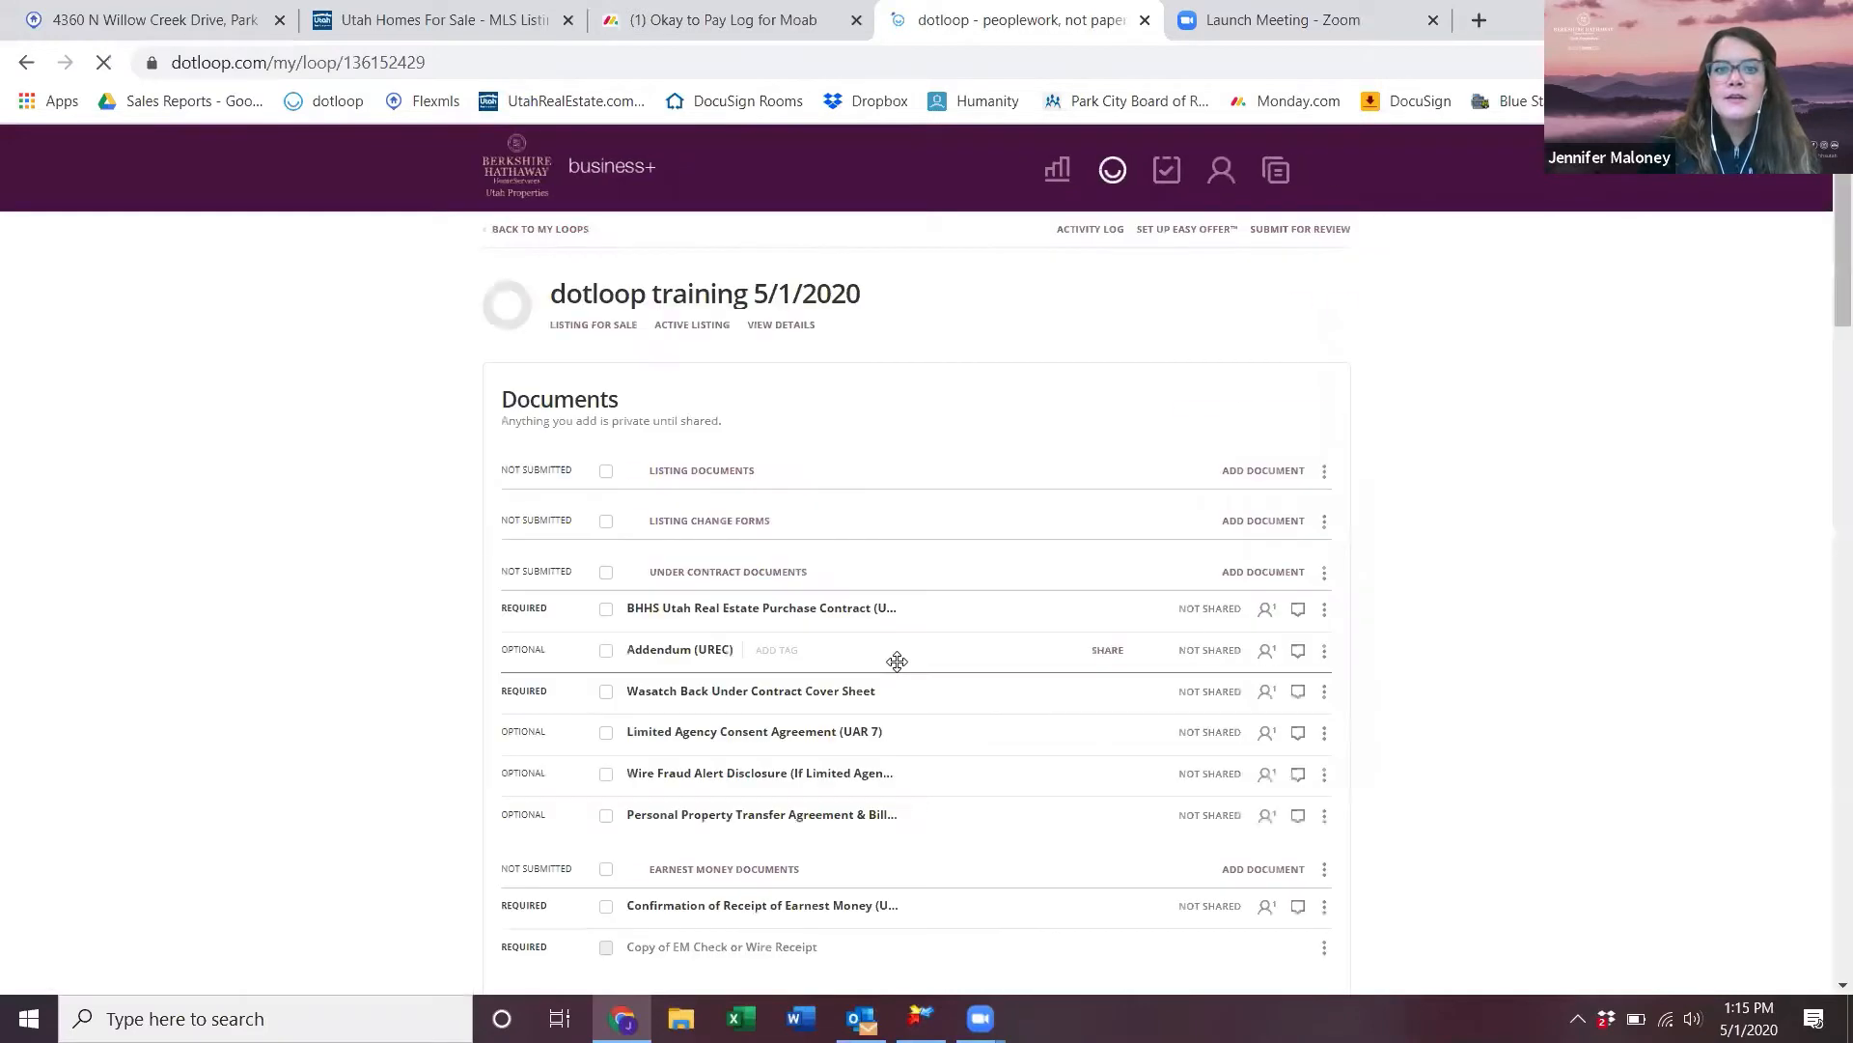
- Open the Remaining CC&Rs document and look over its table of contents
scroll(894, 659, "down", 4)
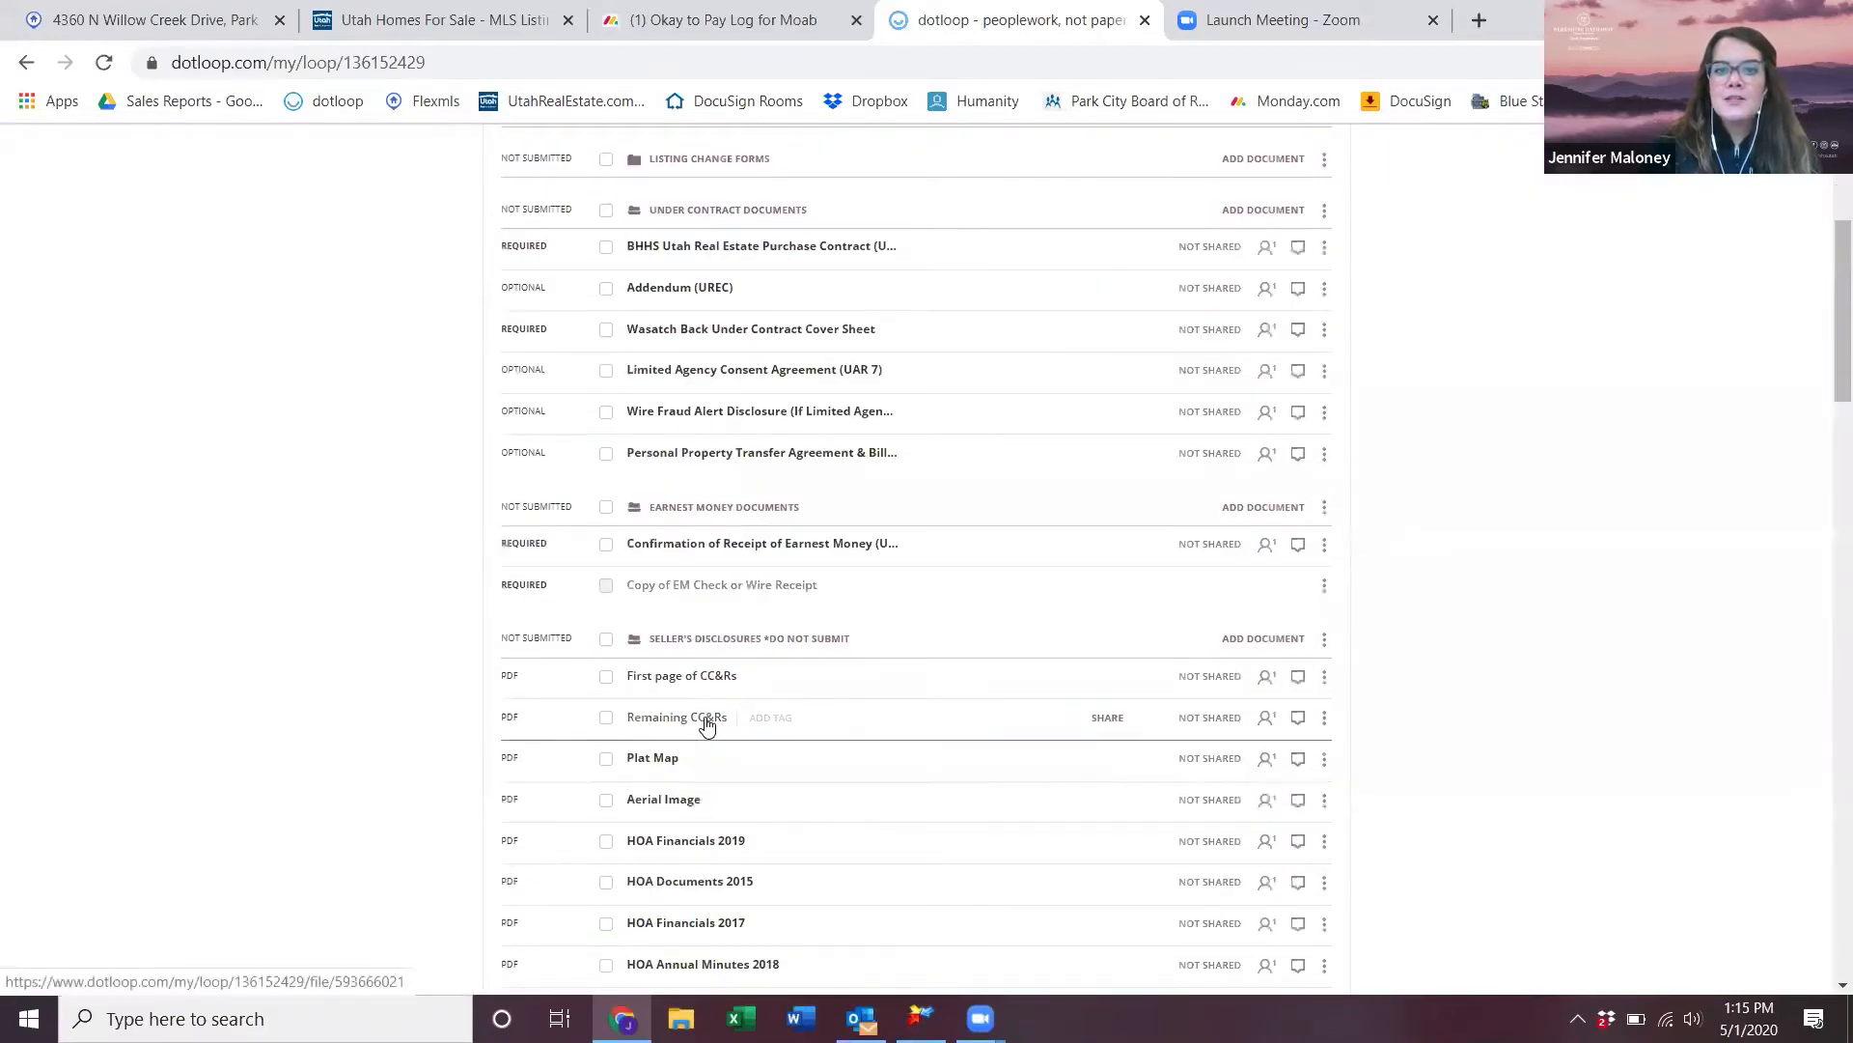
left_click(705, 726)
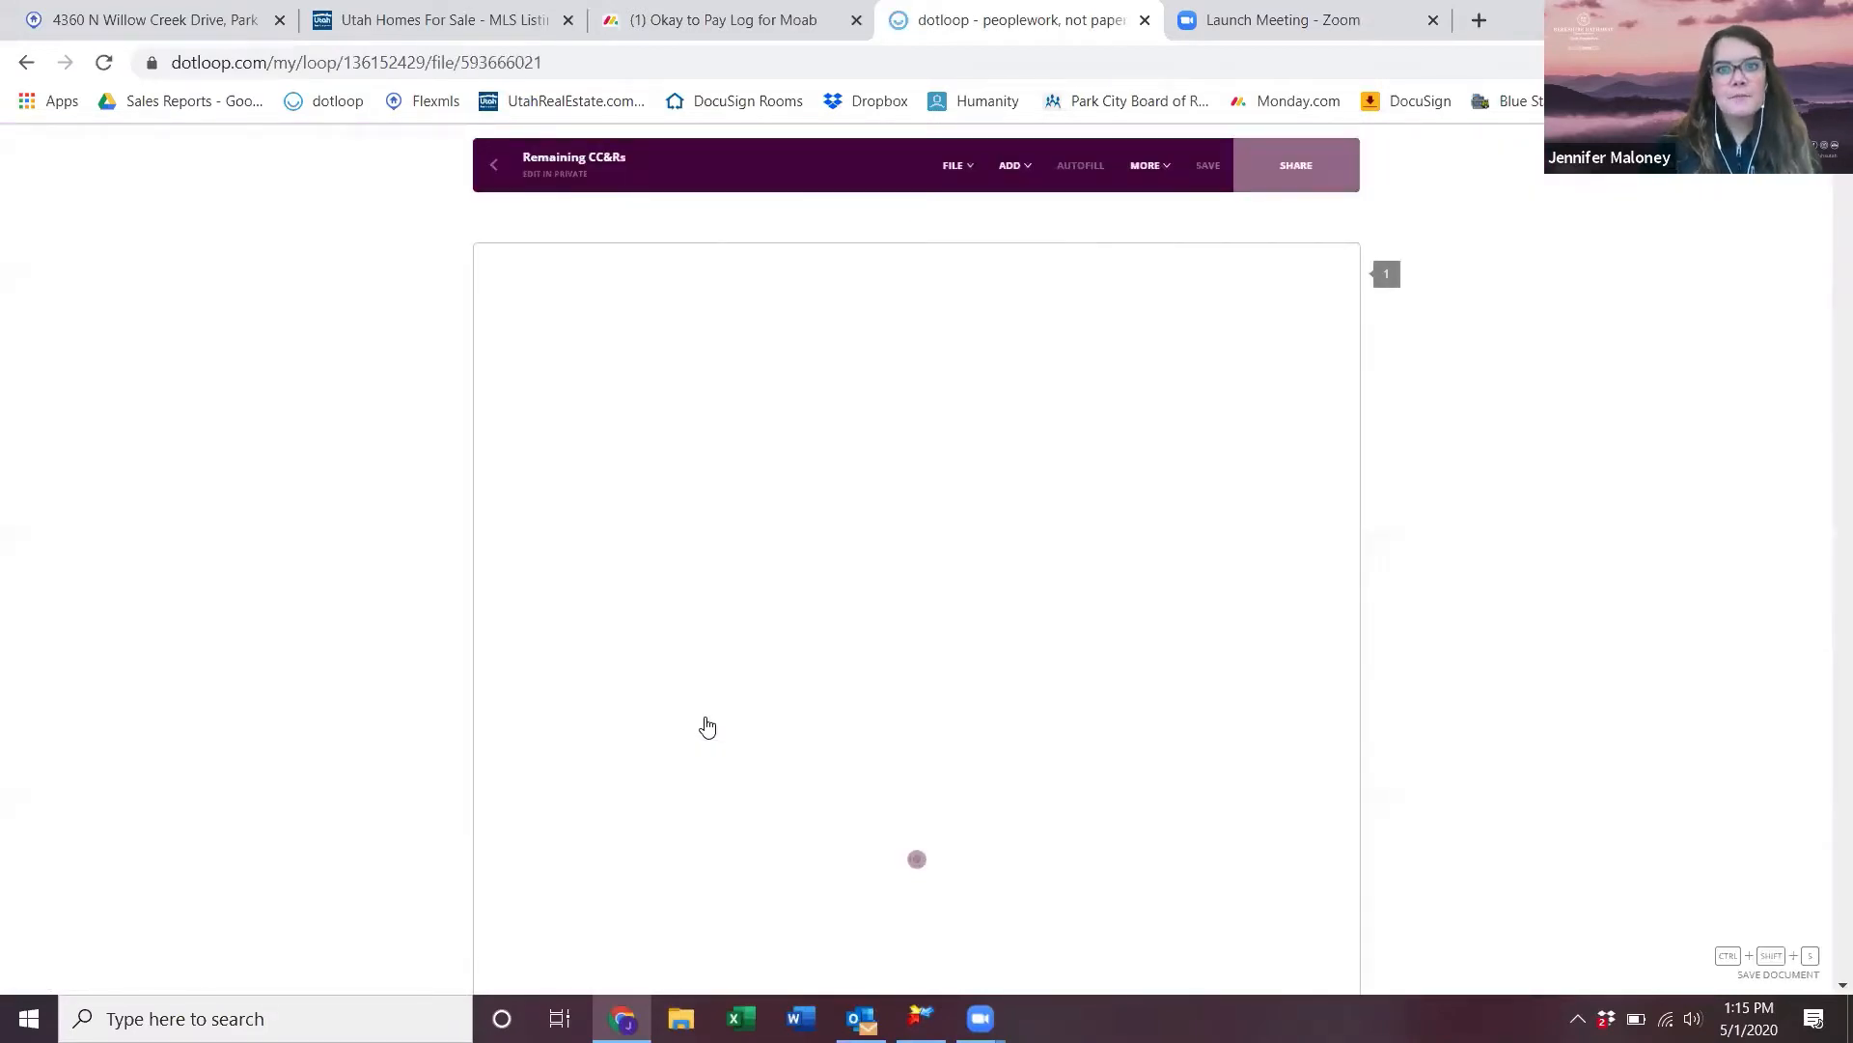
scroll(705, 726, "down", 10)
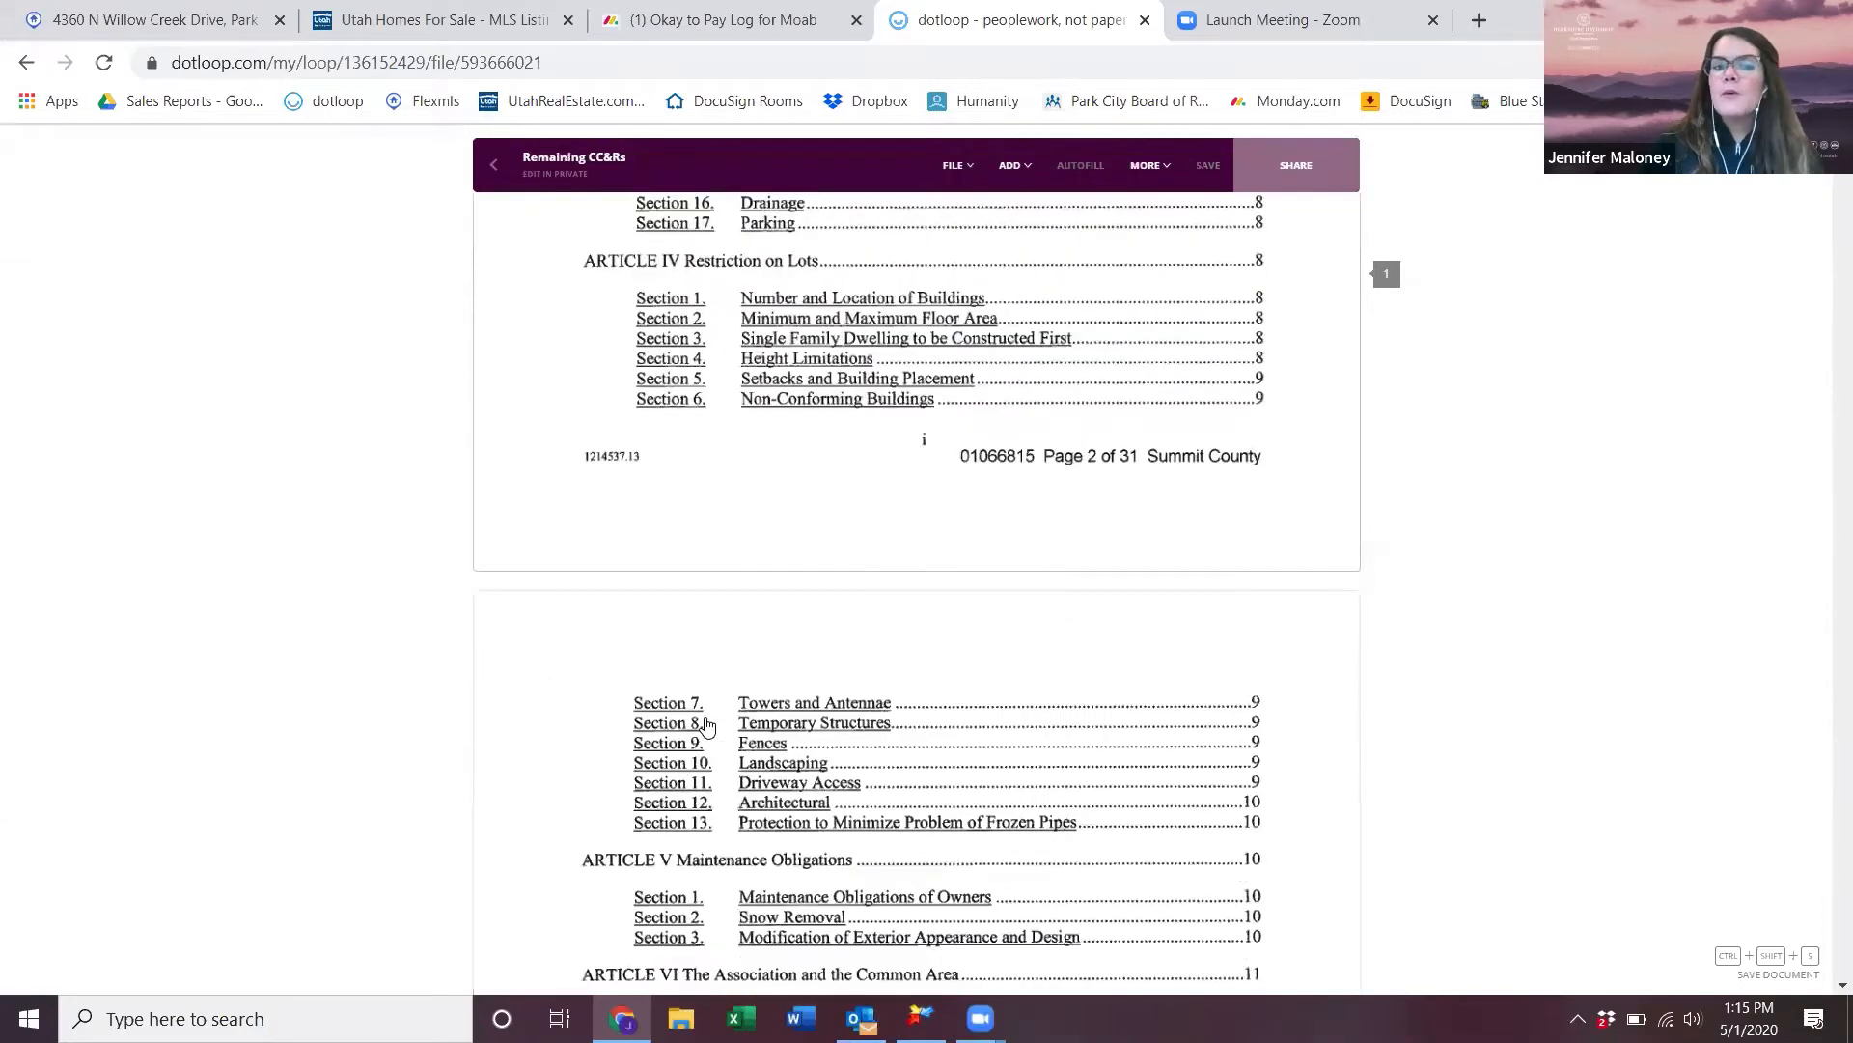
scroll(706, 726, "up", 10)
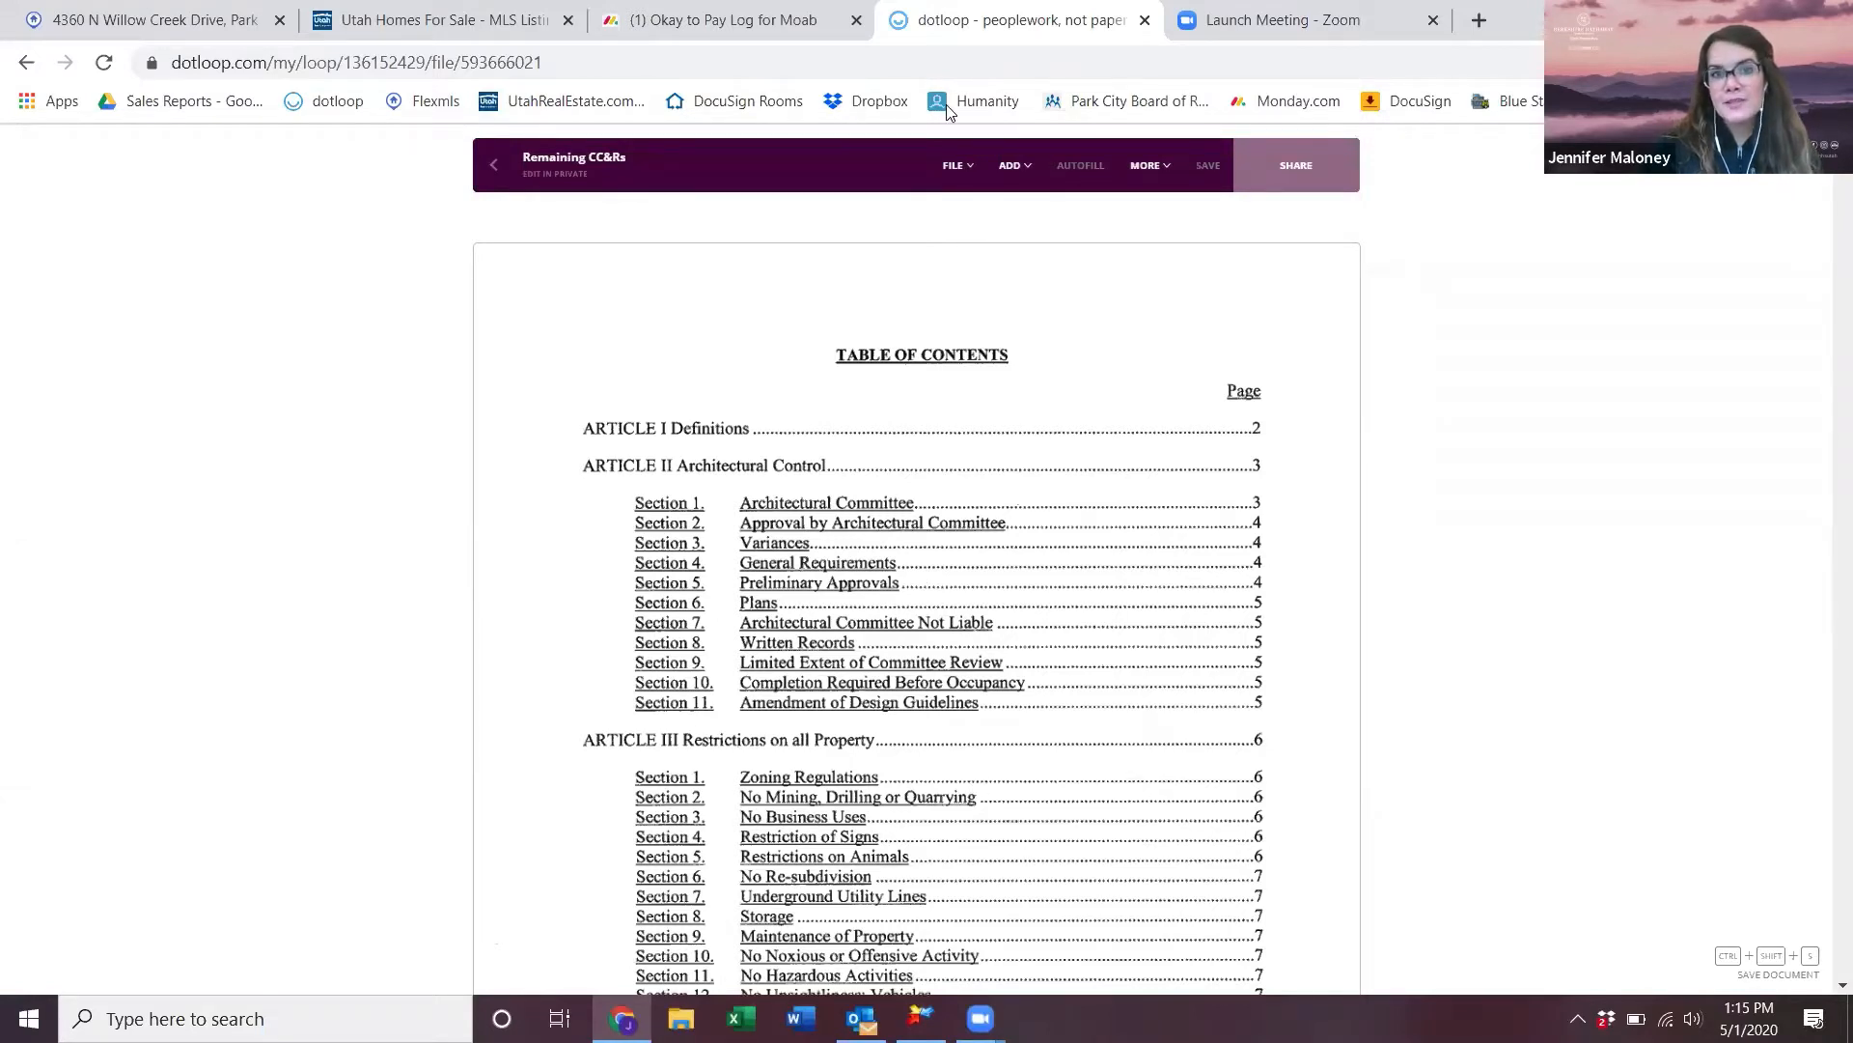
- Set up a five-file split of Remaining CC&Rs, naming the files Part 1 through Part 5
left_click(980, 181)
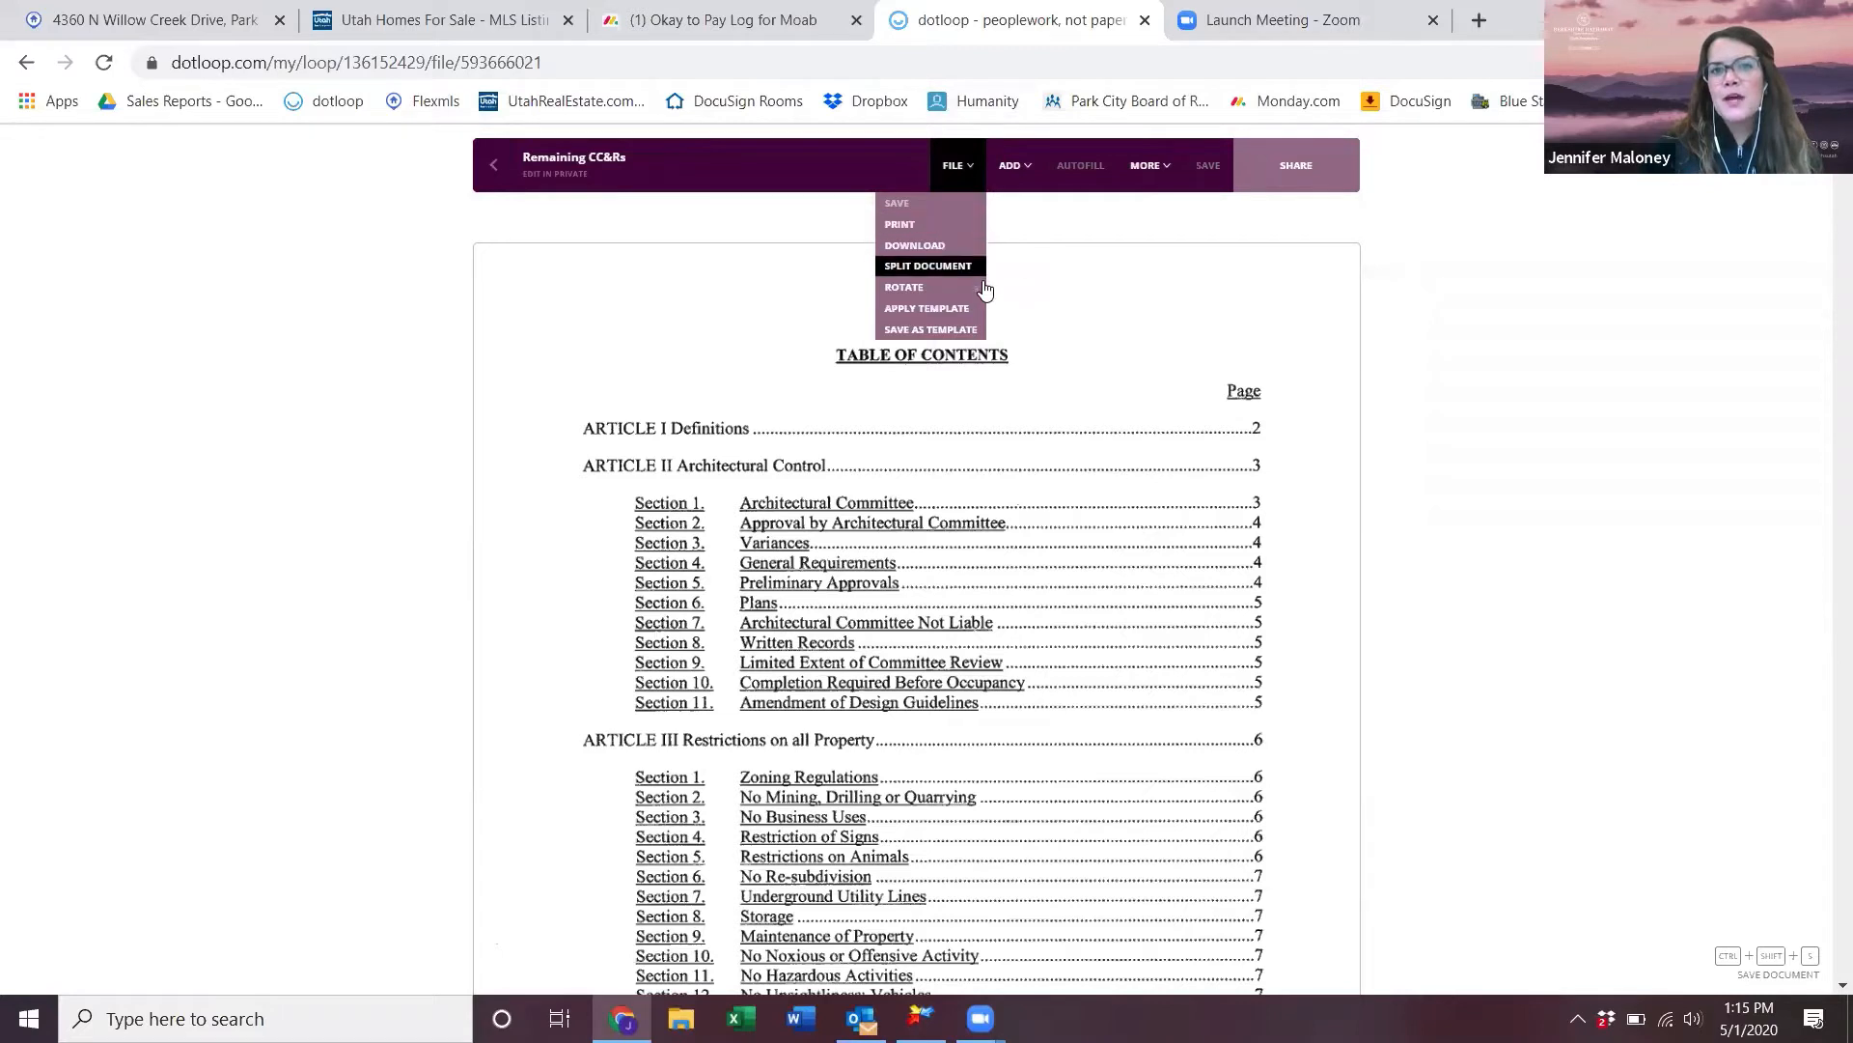
left_click(942, 266)
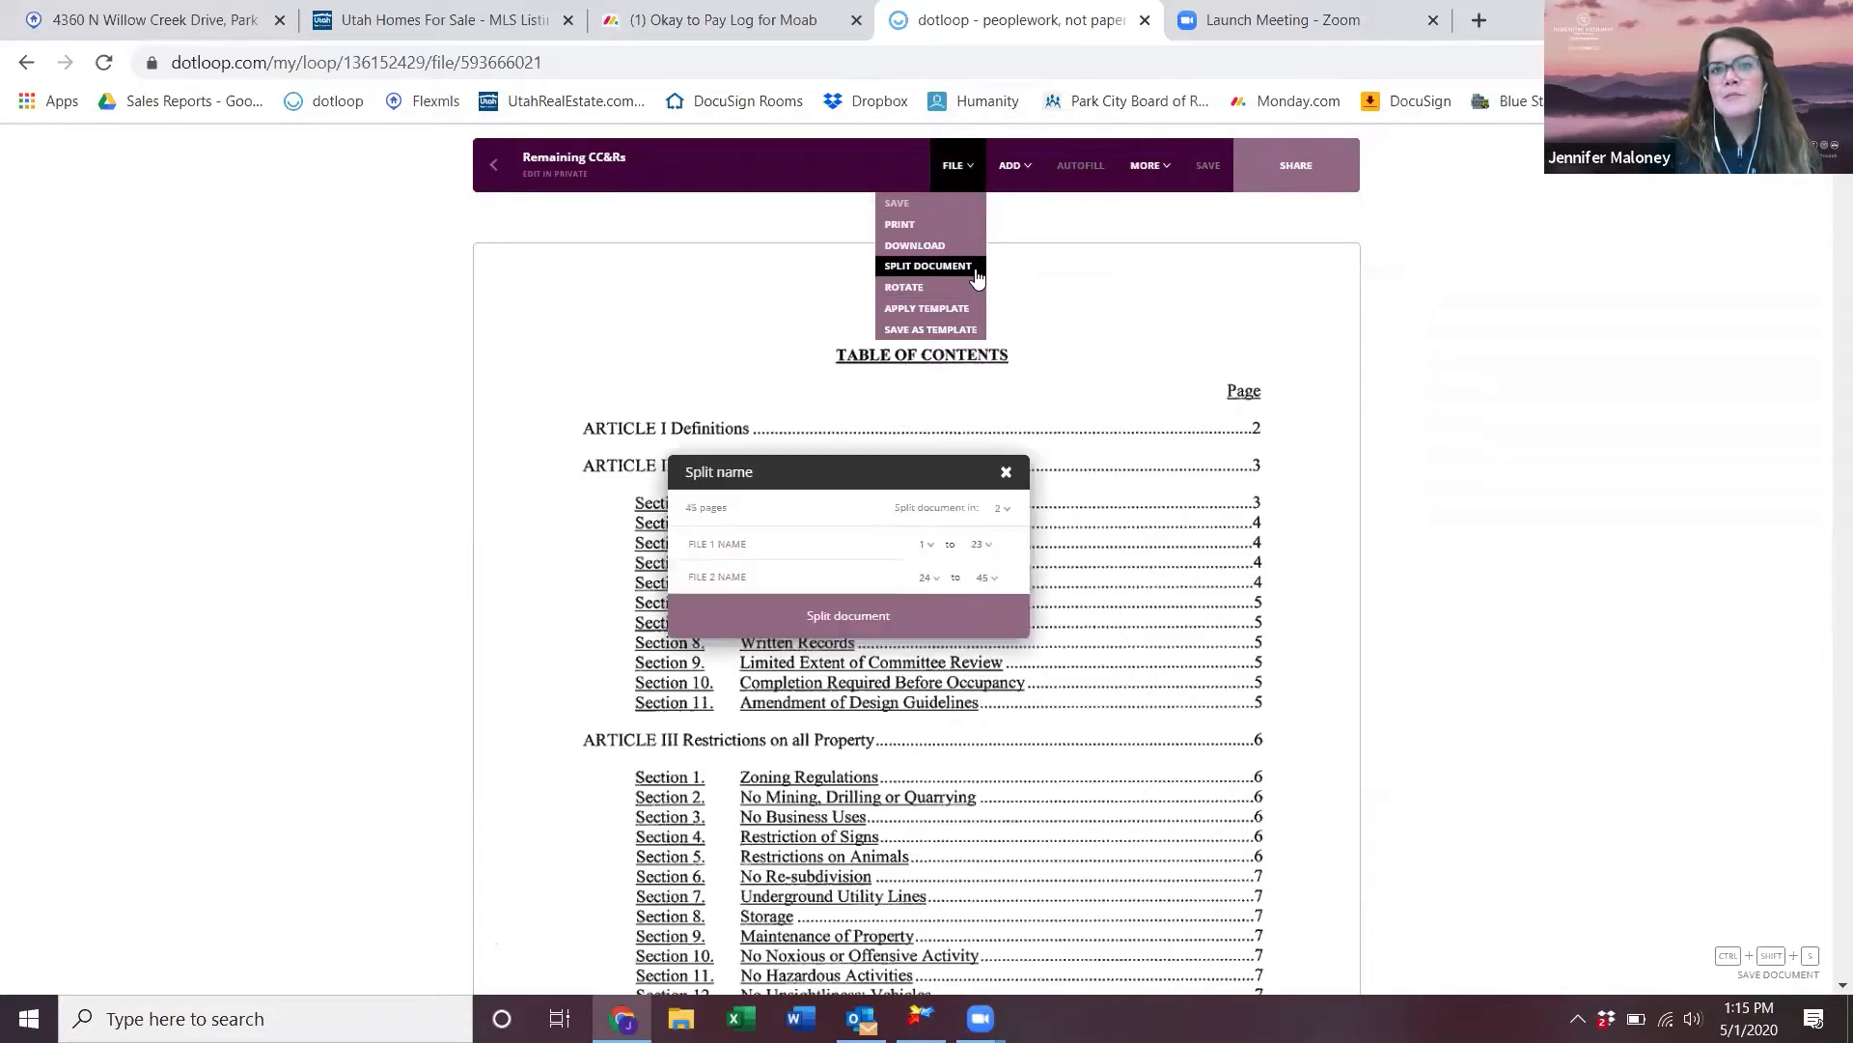
left_click(1002, 509)
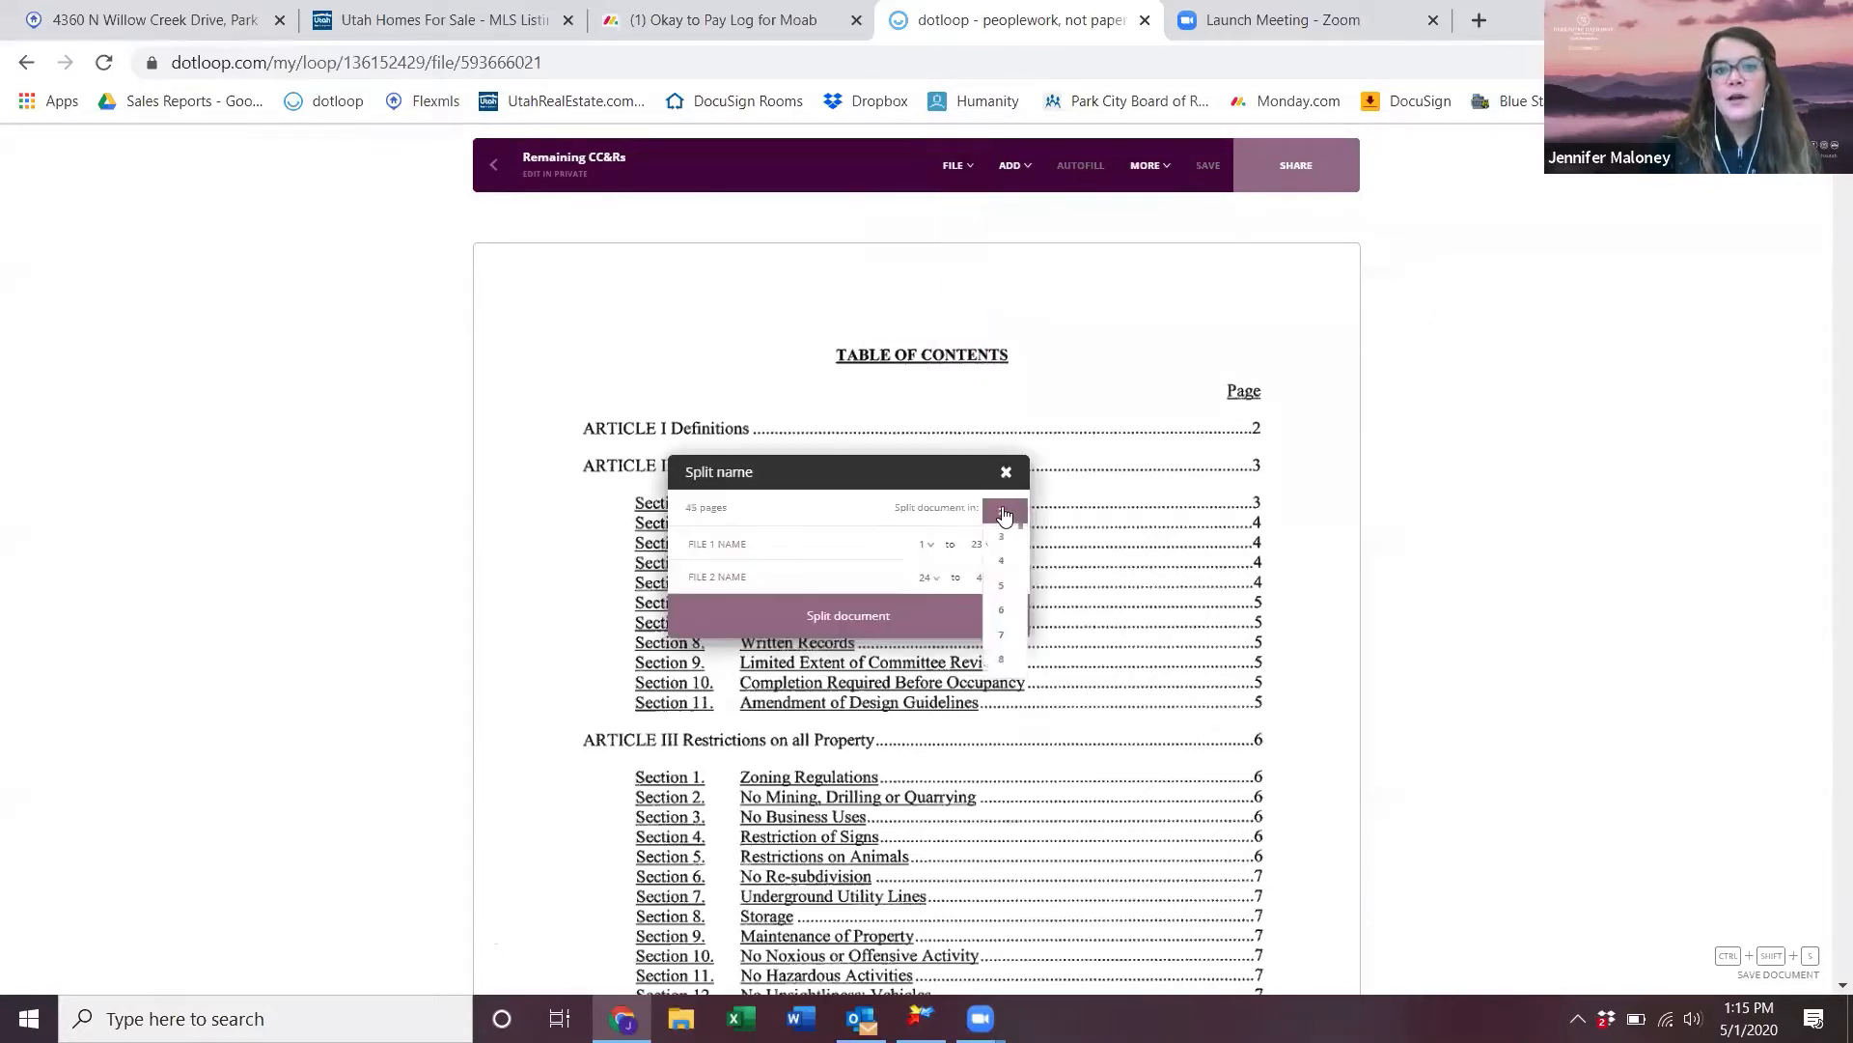
left_click(1011, 586)
left_click(832, 556)
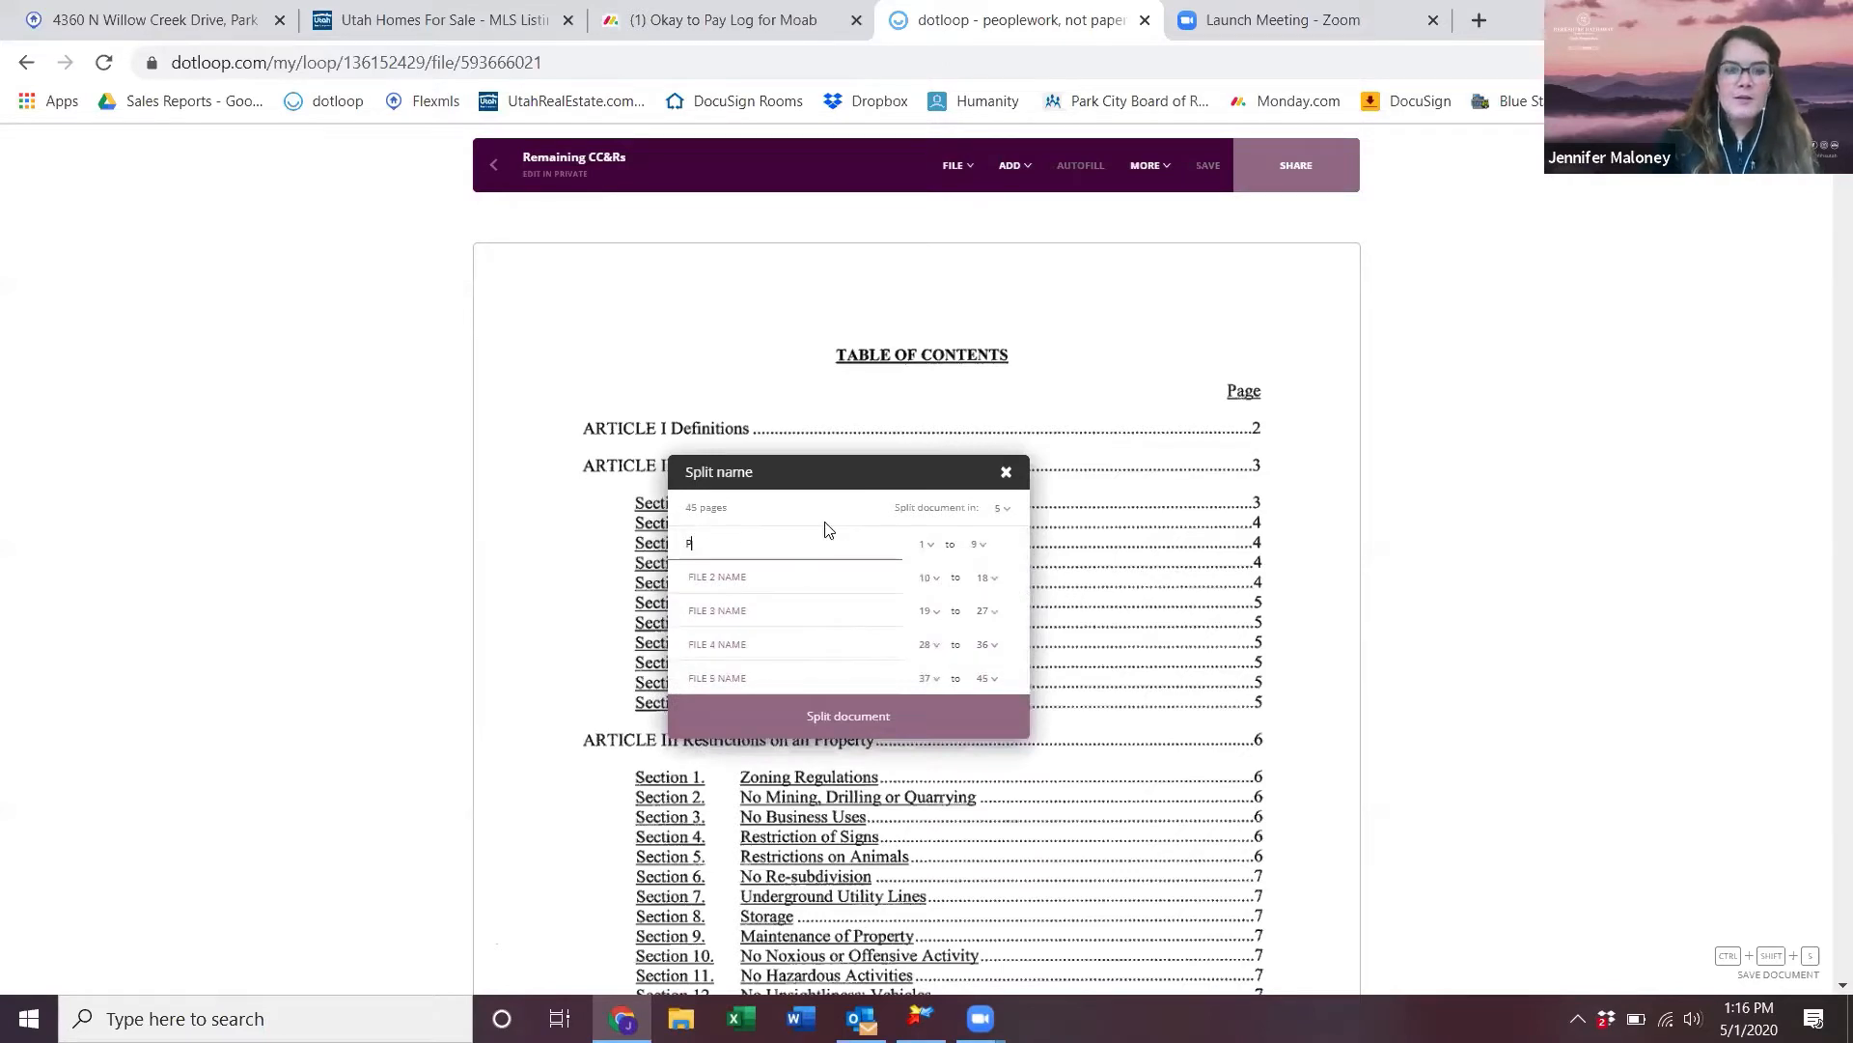
key("Tab")
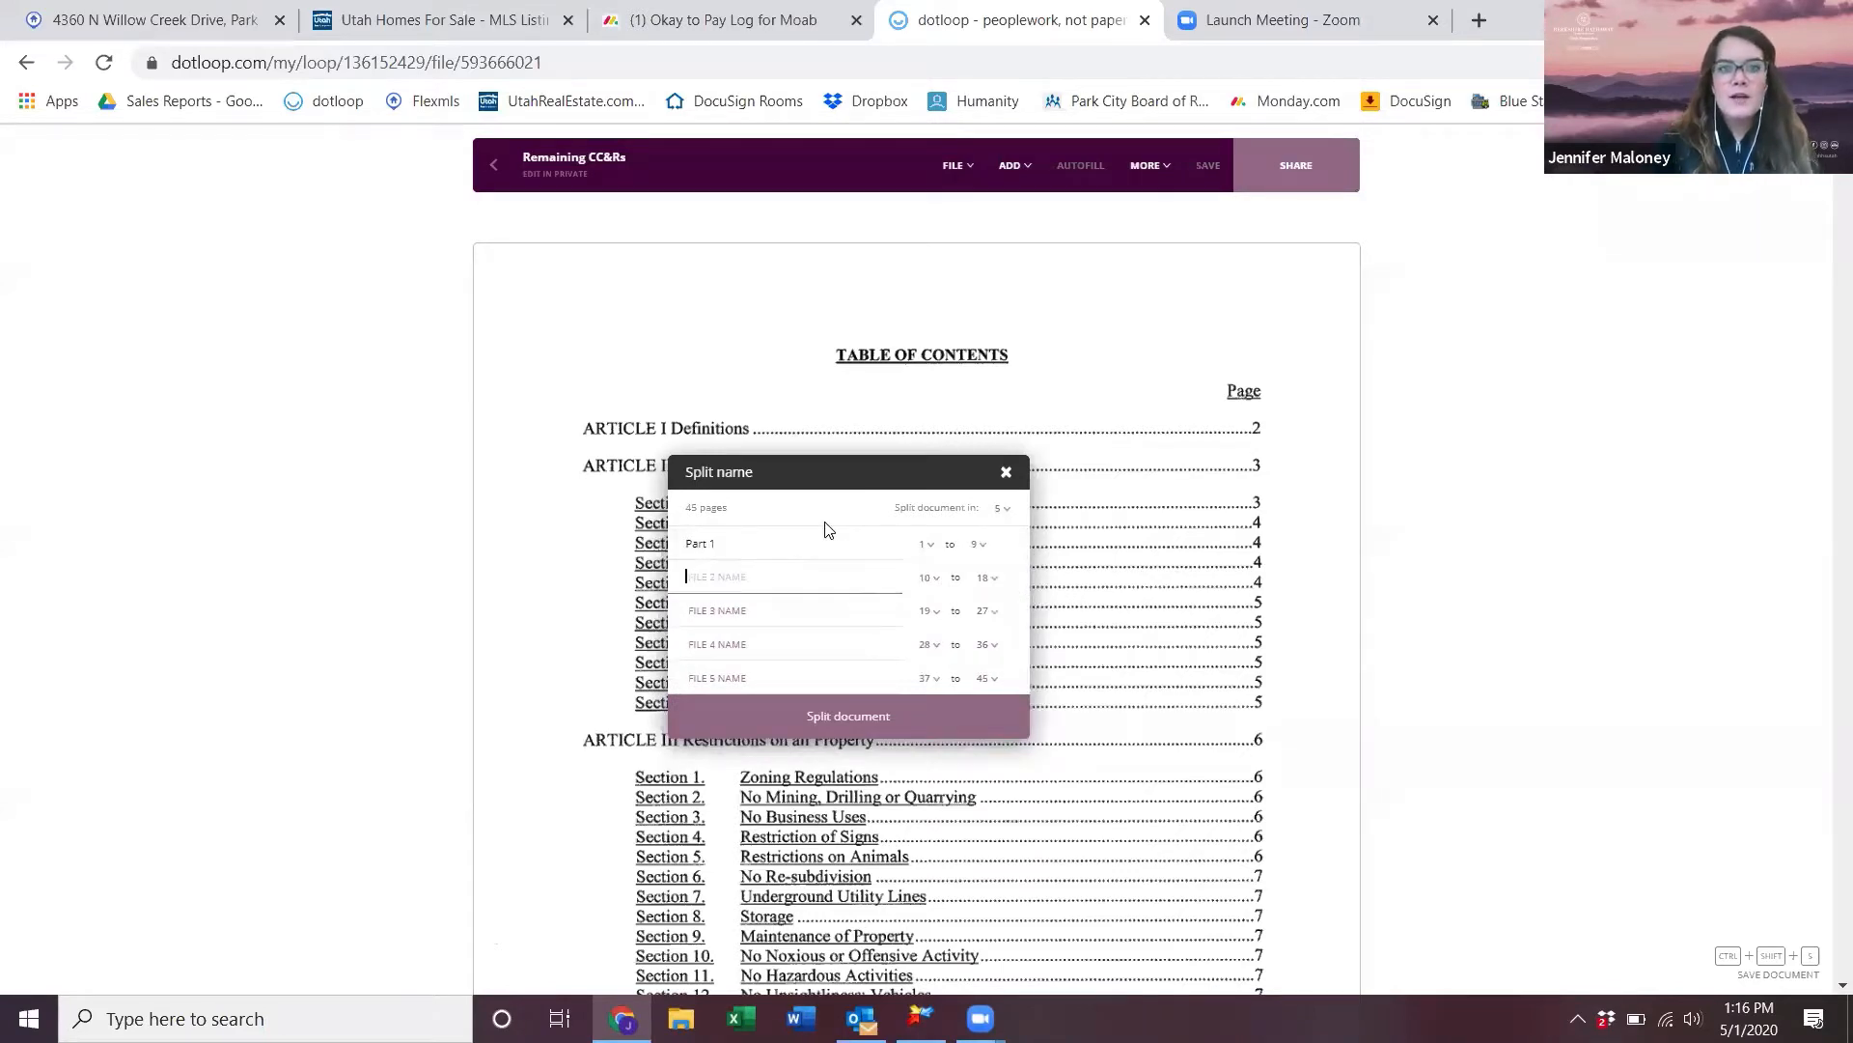
type("Part 2")
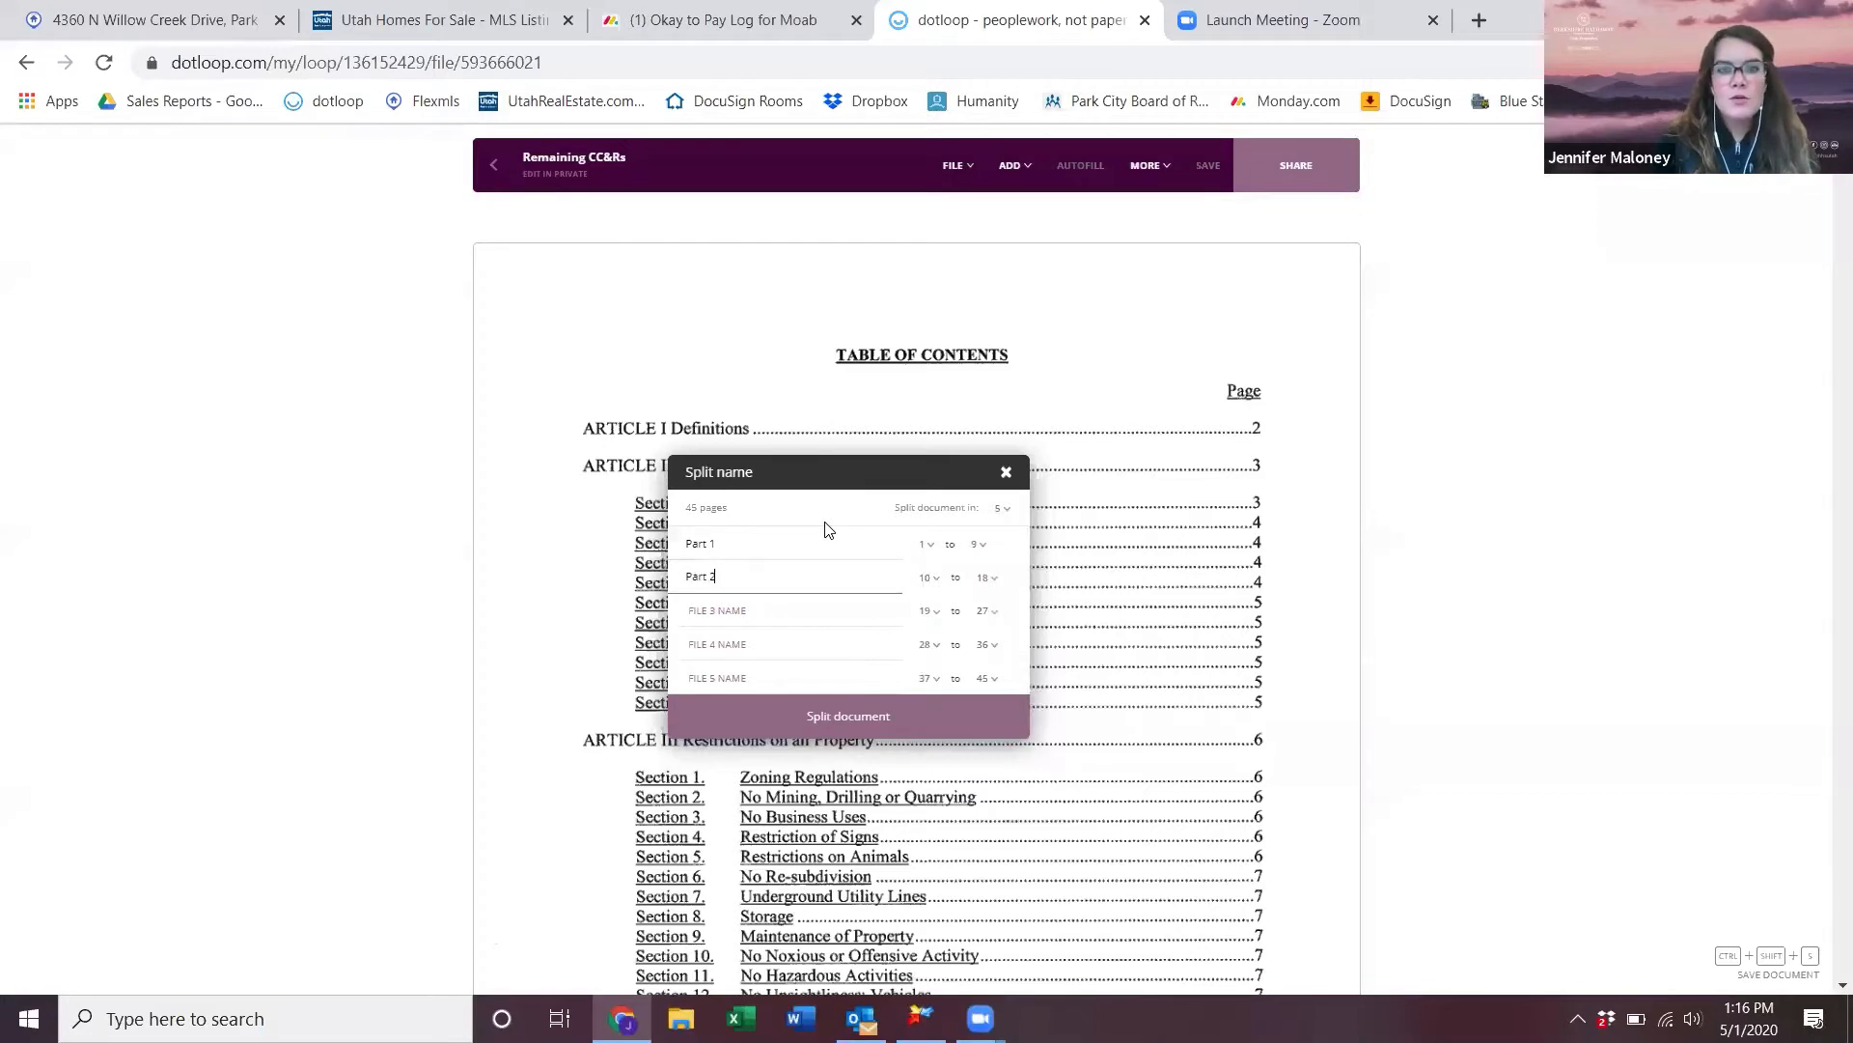
key("Tab")
type("Part 3")
key("Tab")
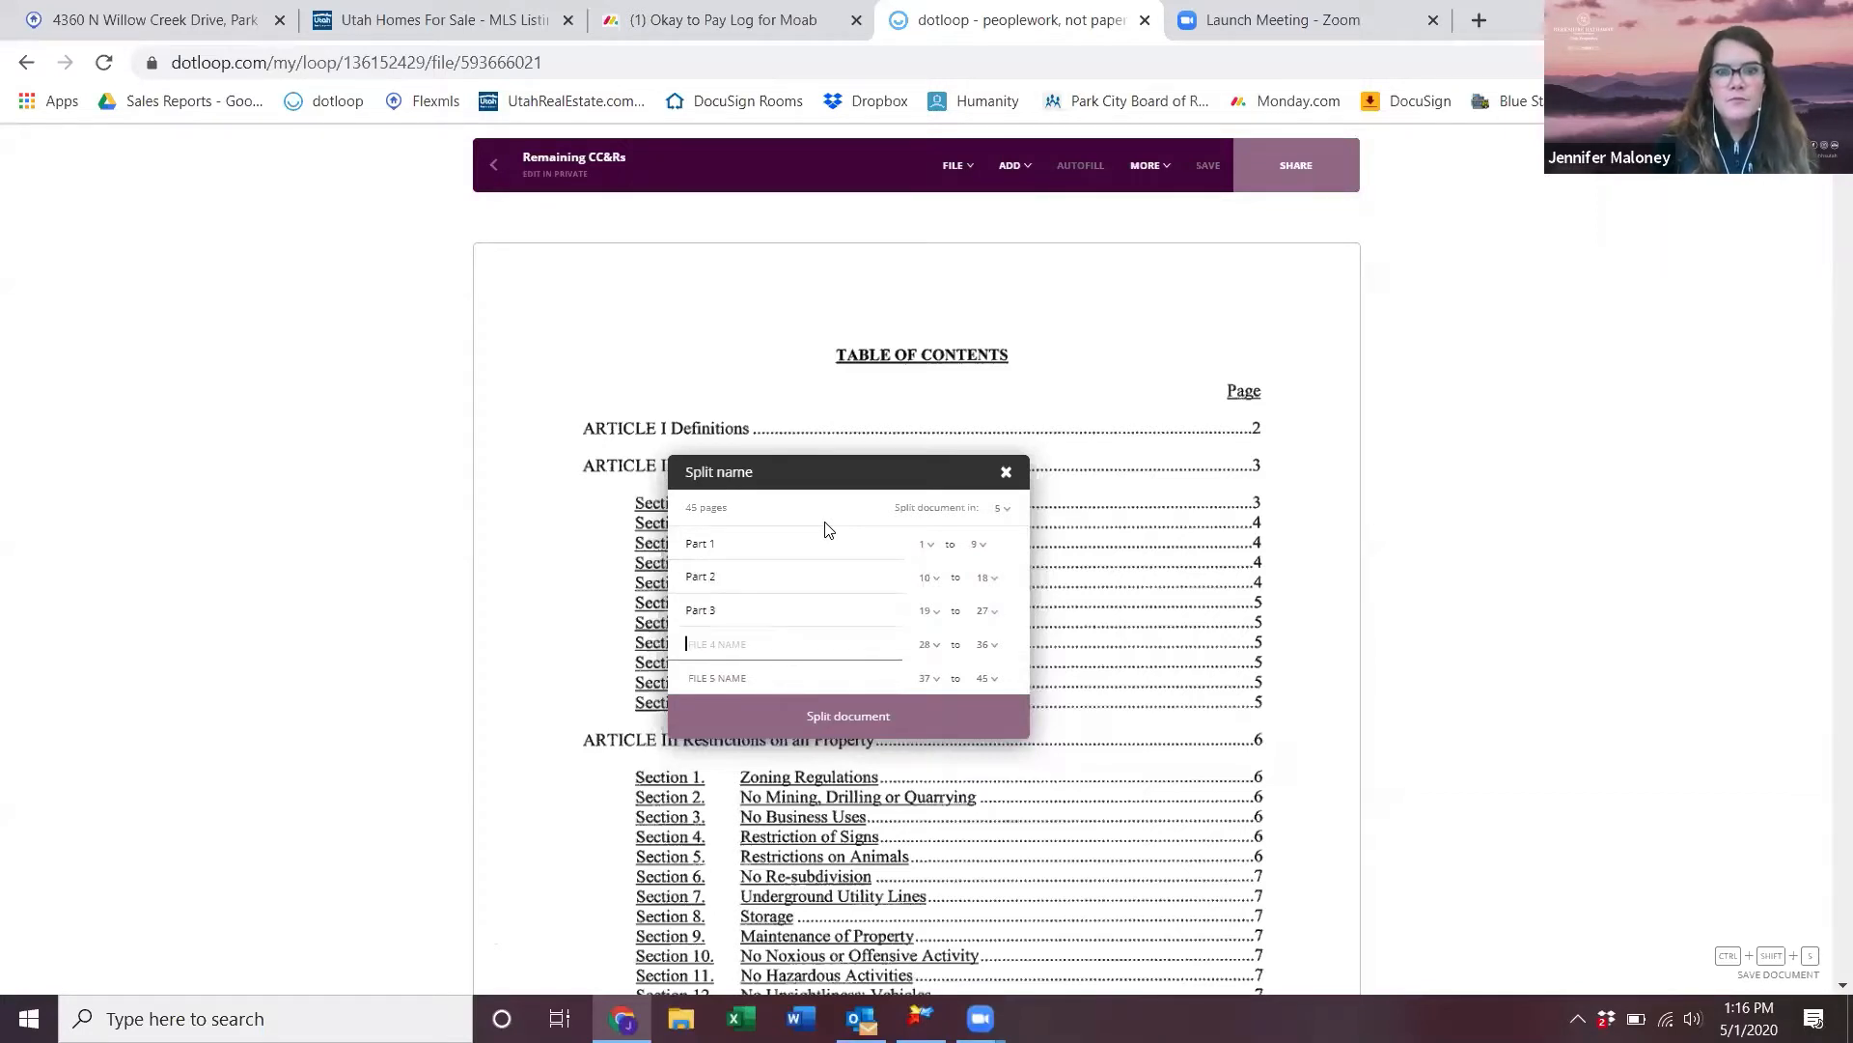
type("Part 4")
key("Tab")
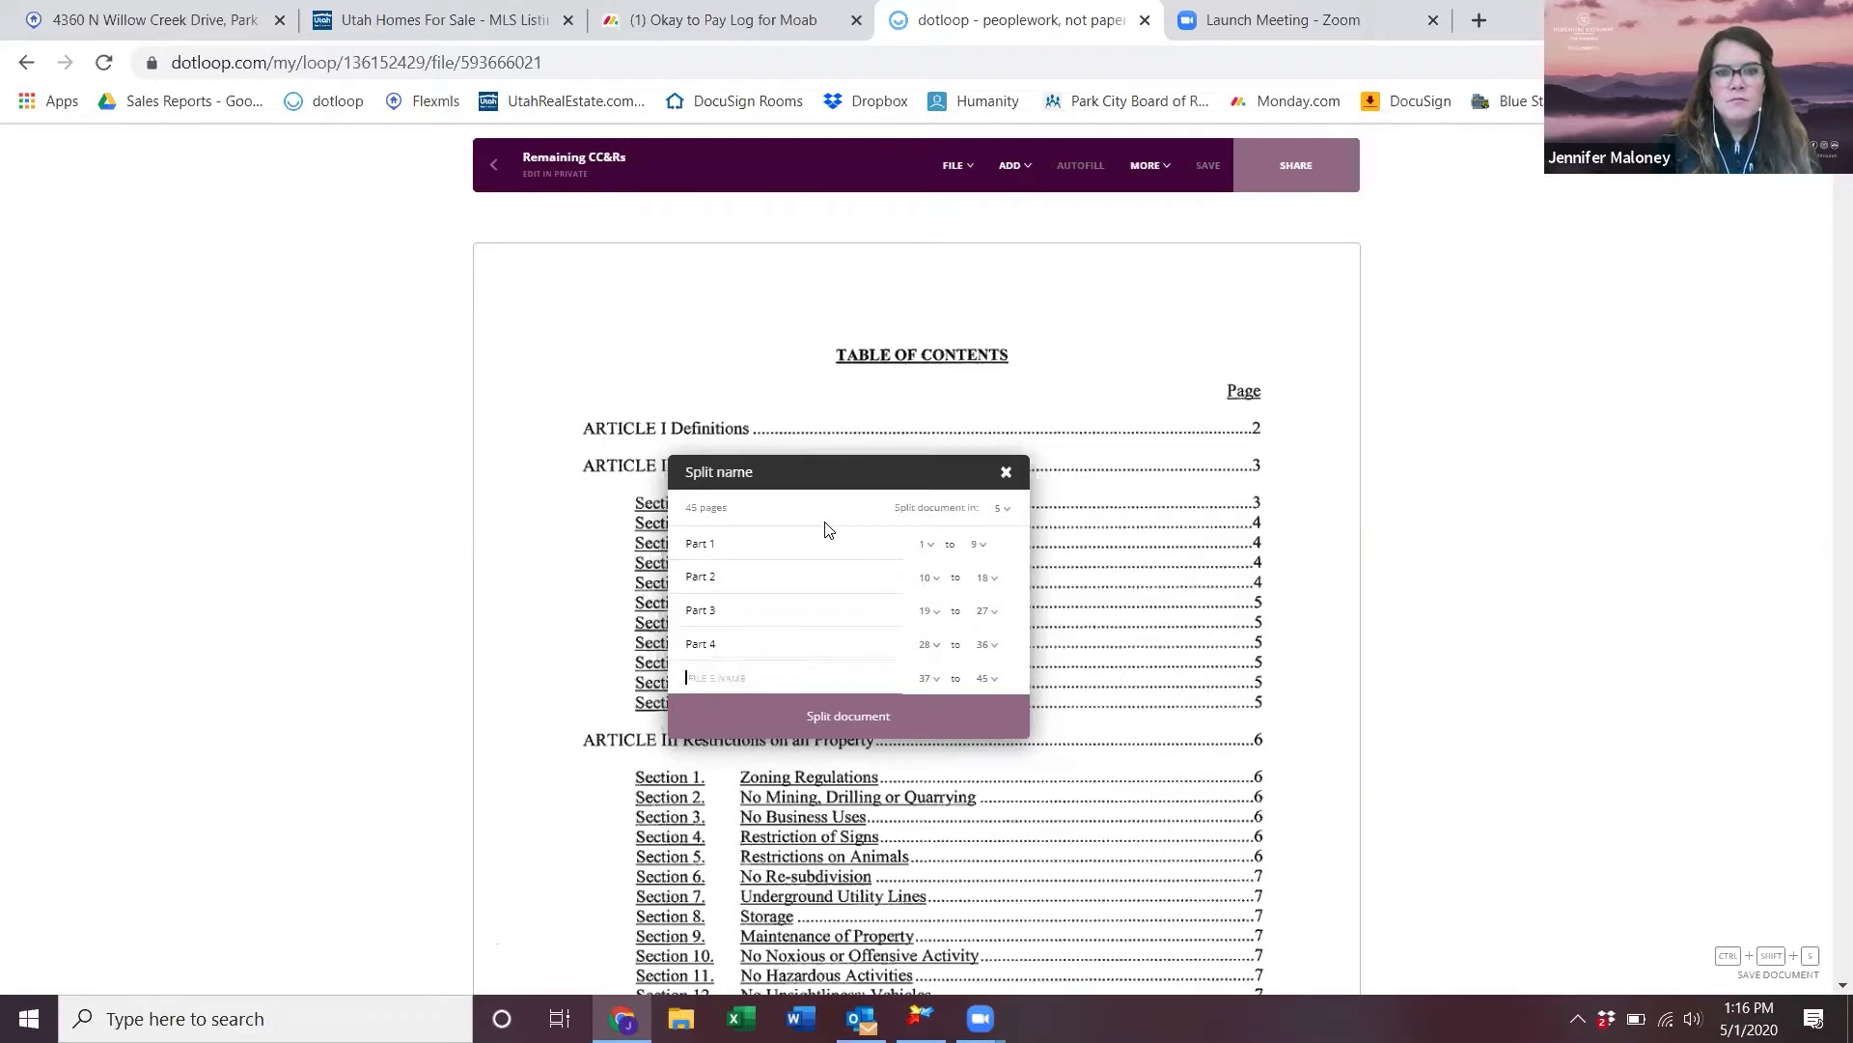
type("Part 5")
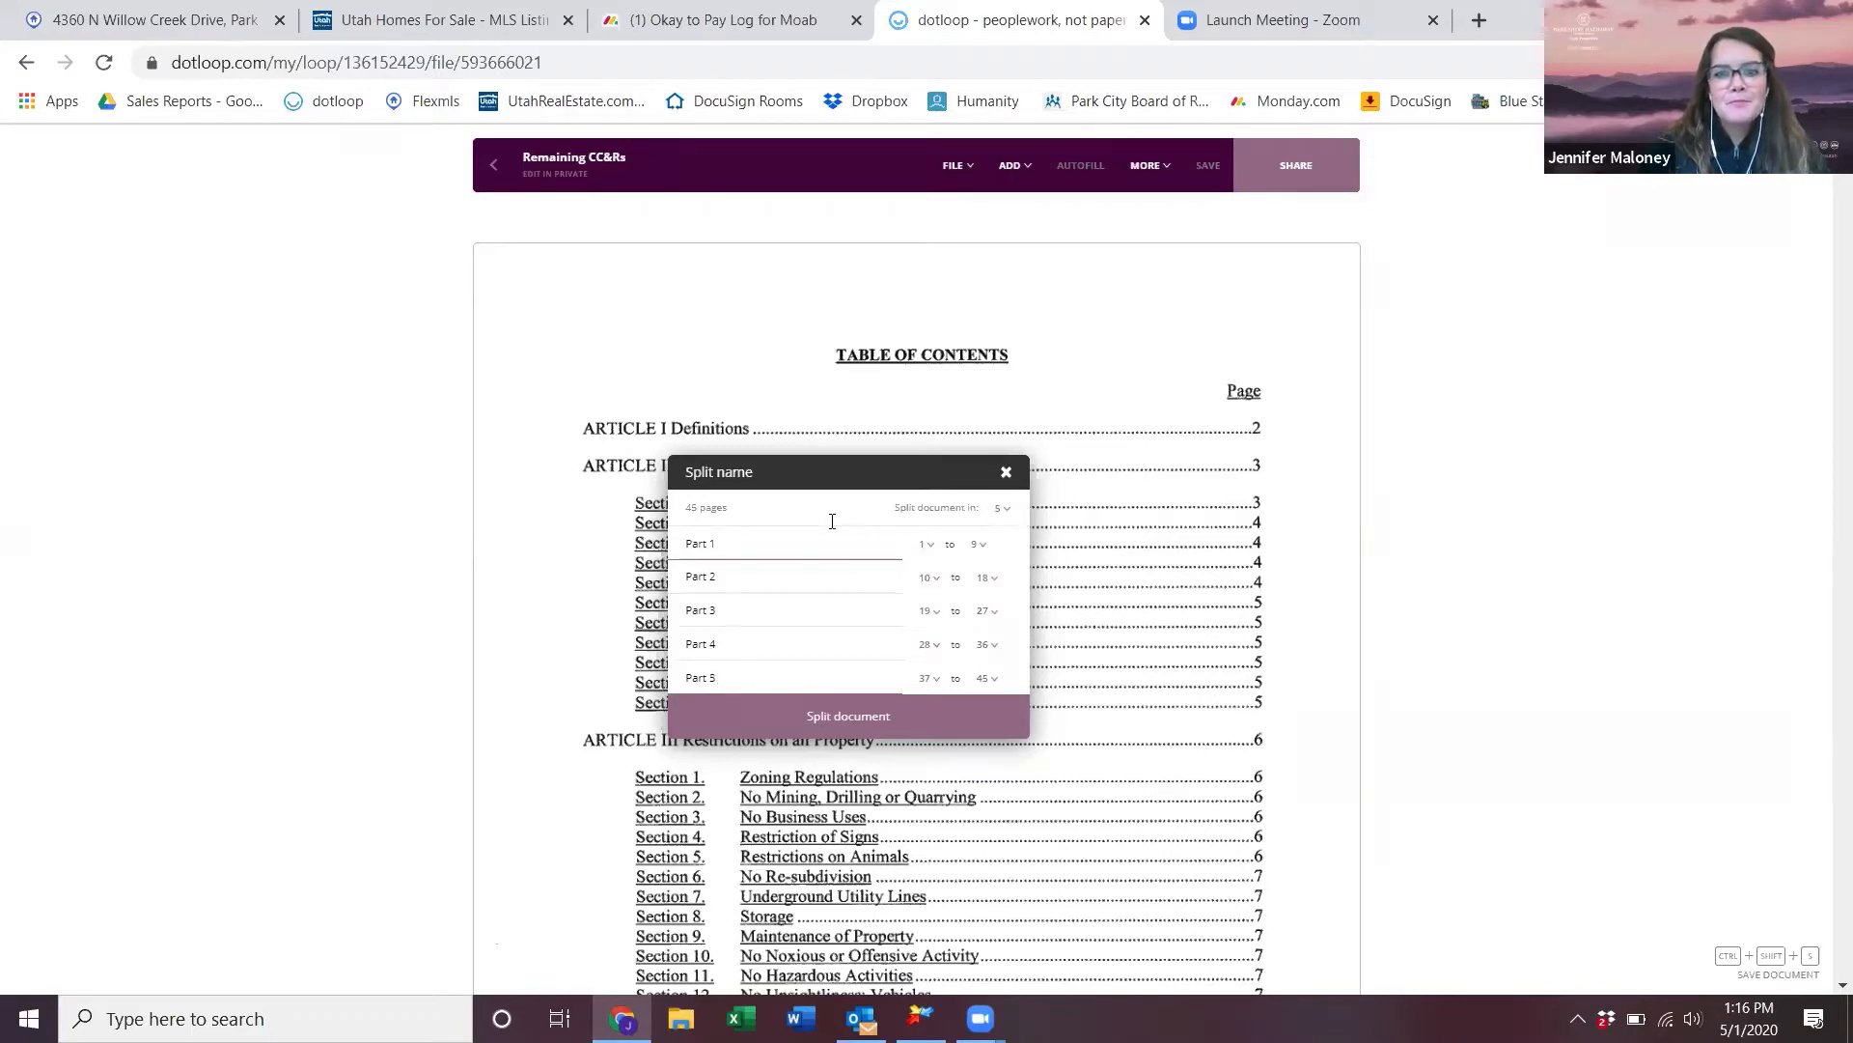
- Set page ranges 1–1, 2–5 and 6–9 for Parts 1–3, then run the split
left_click(979, 547)
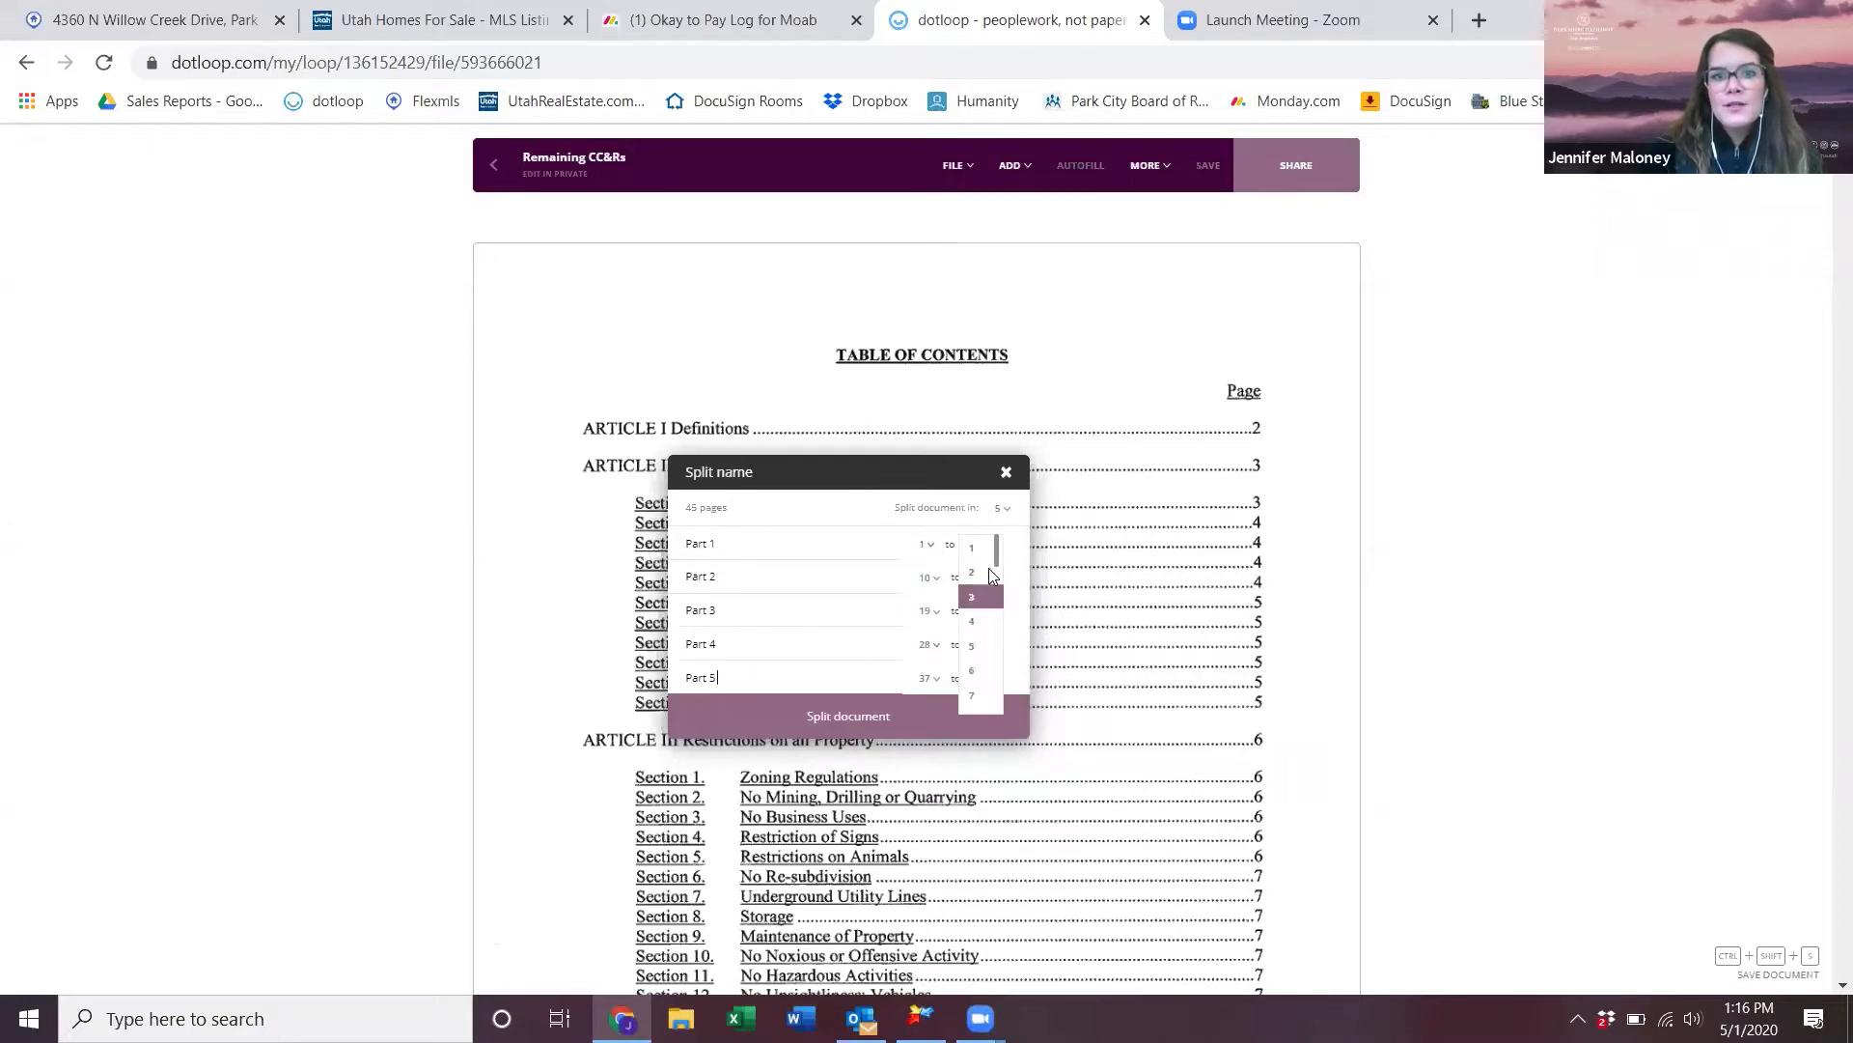
left_click(985, 552)
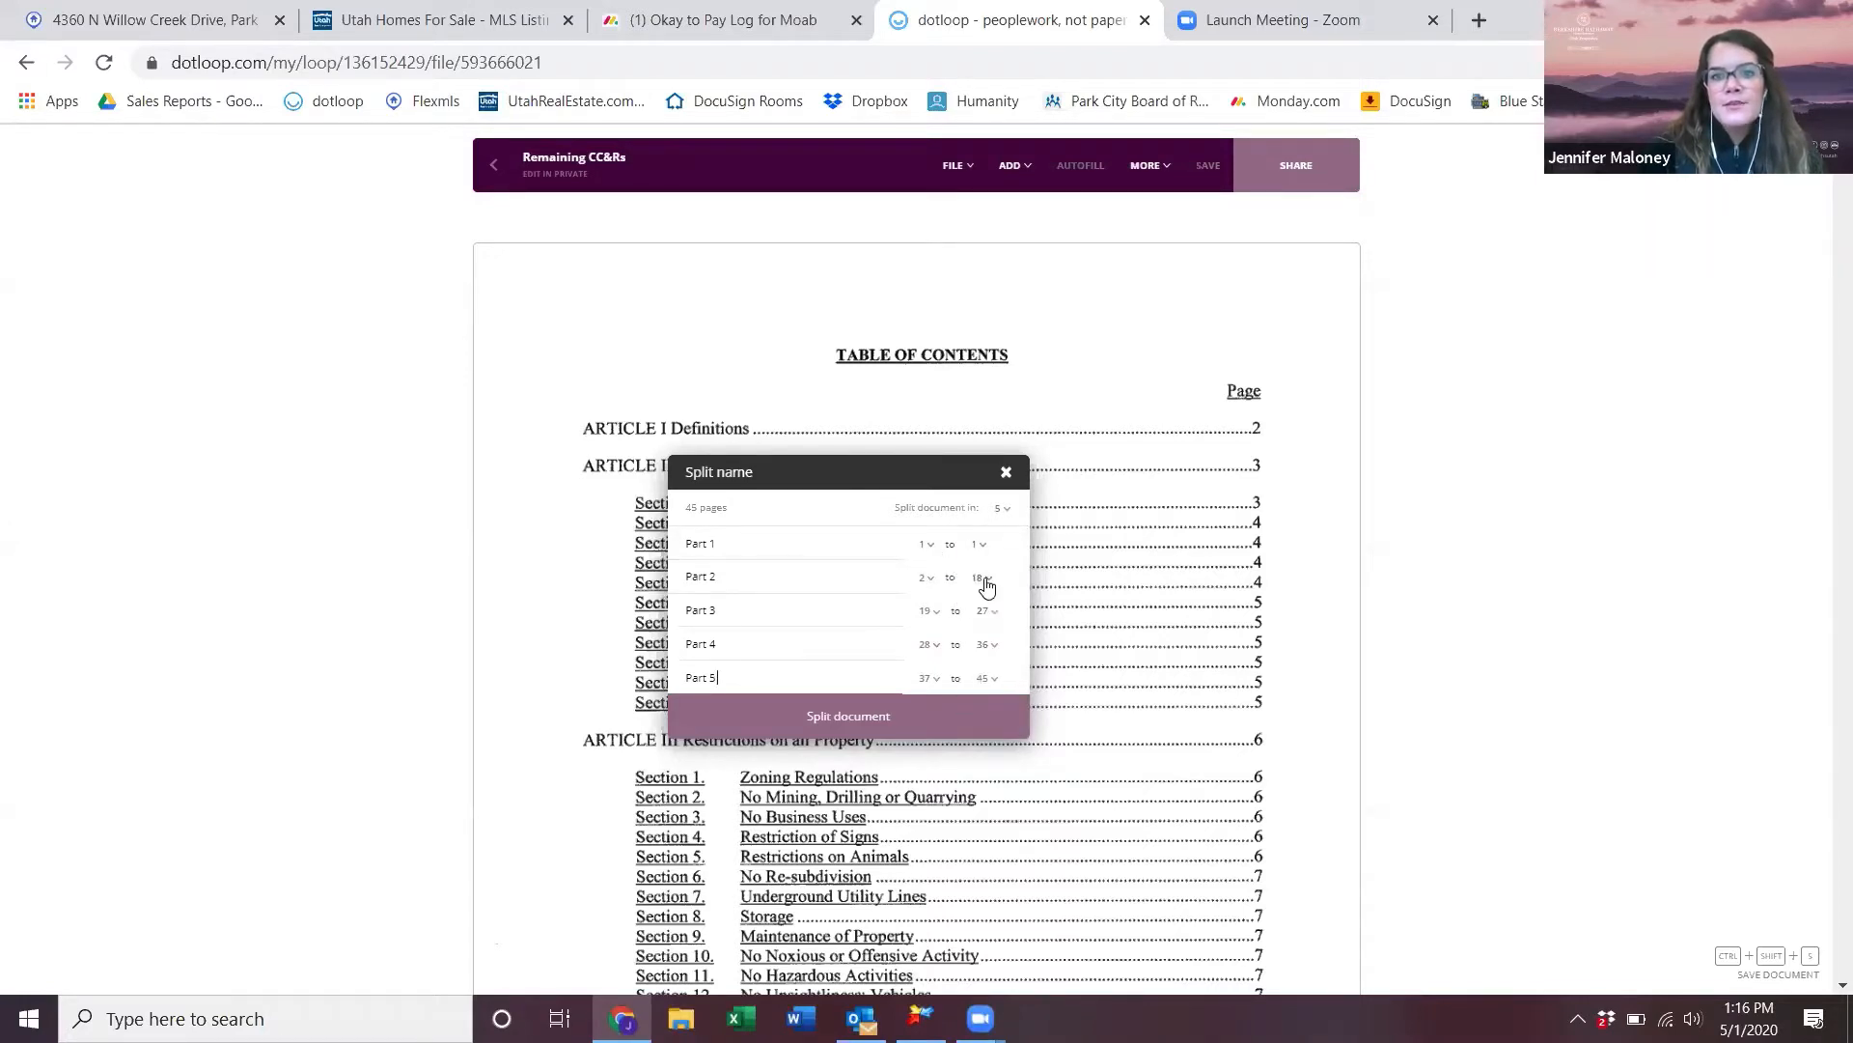
left_click(986, 579)
left_click(985, 650)
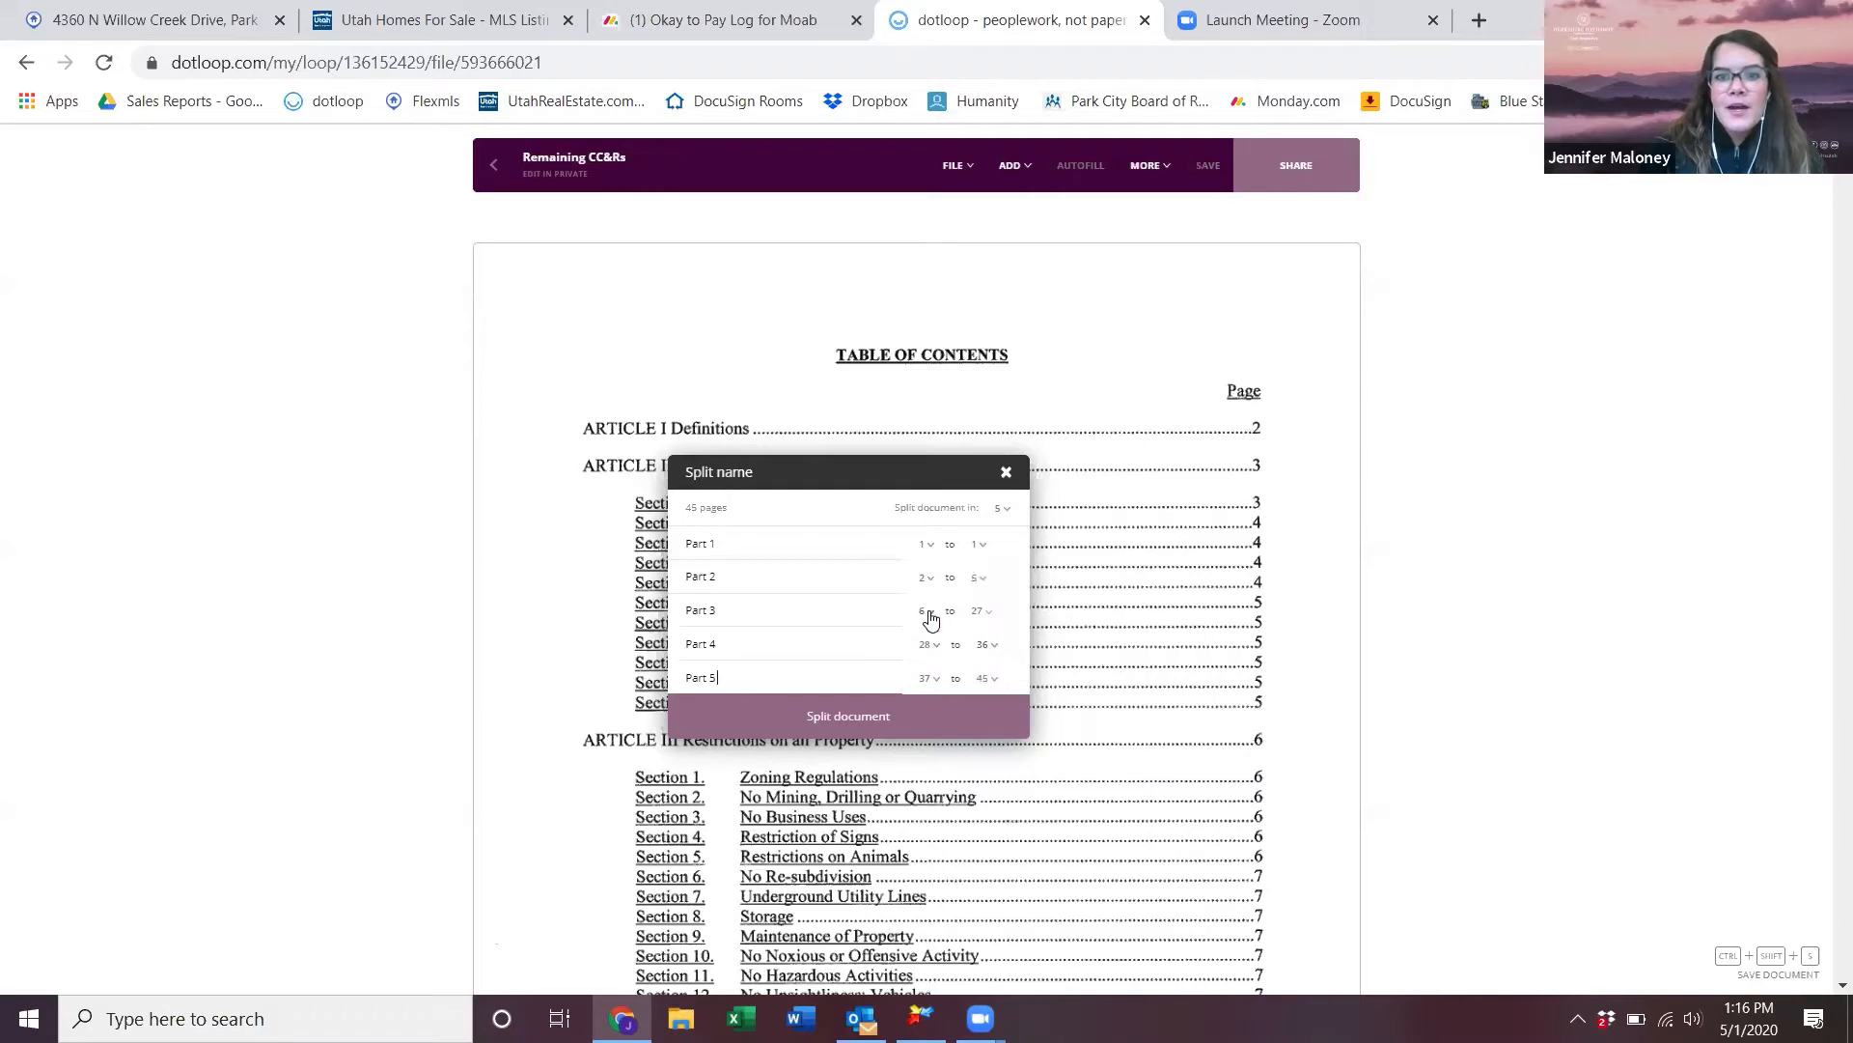
scroll(952, 610, "down", 7)
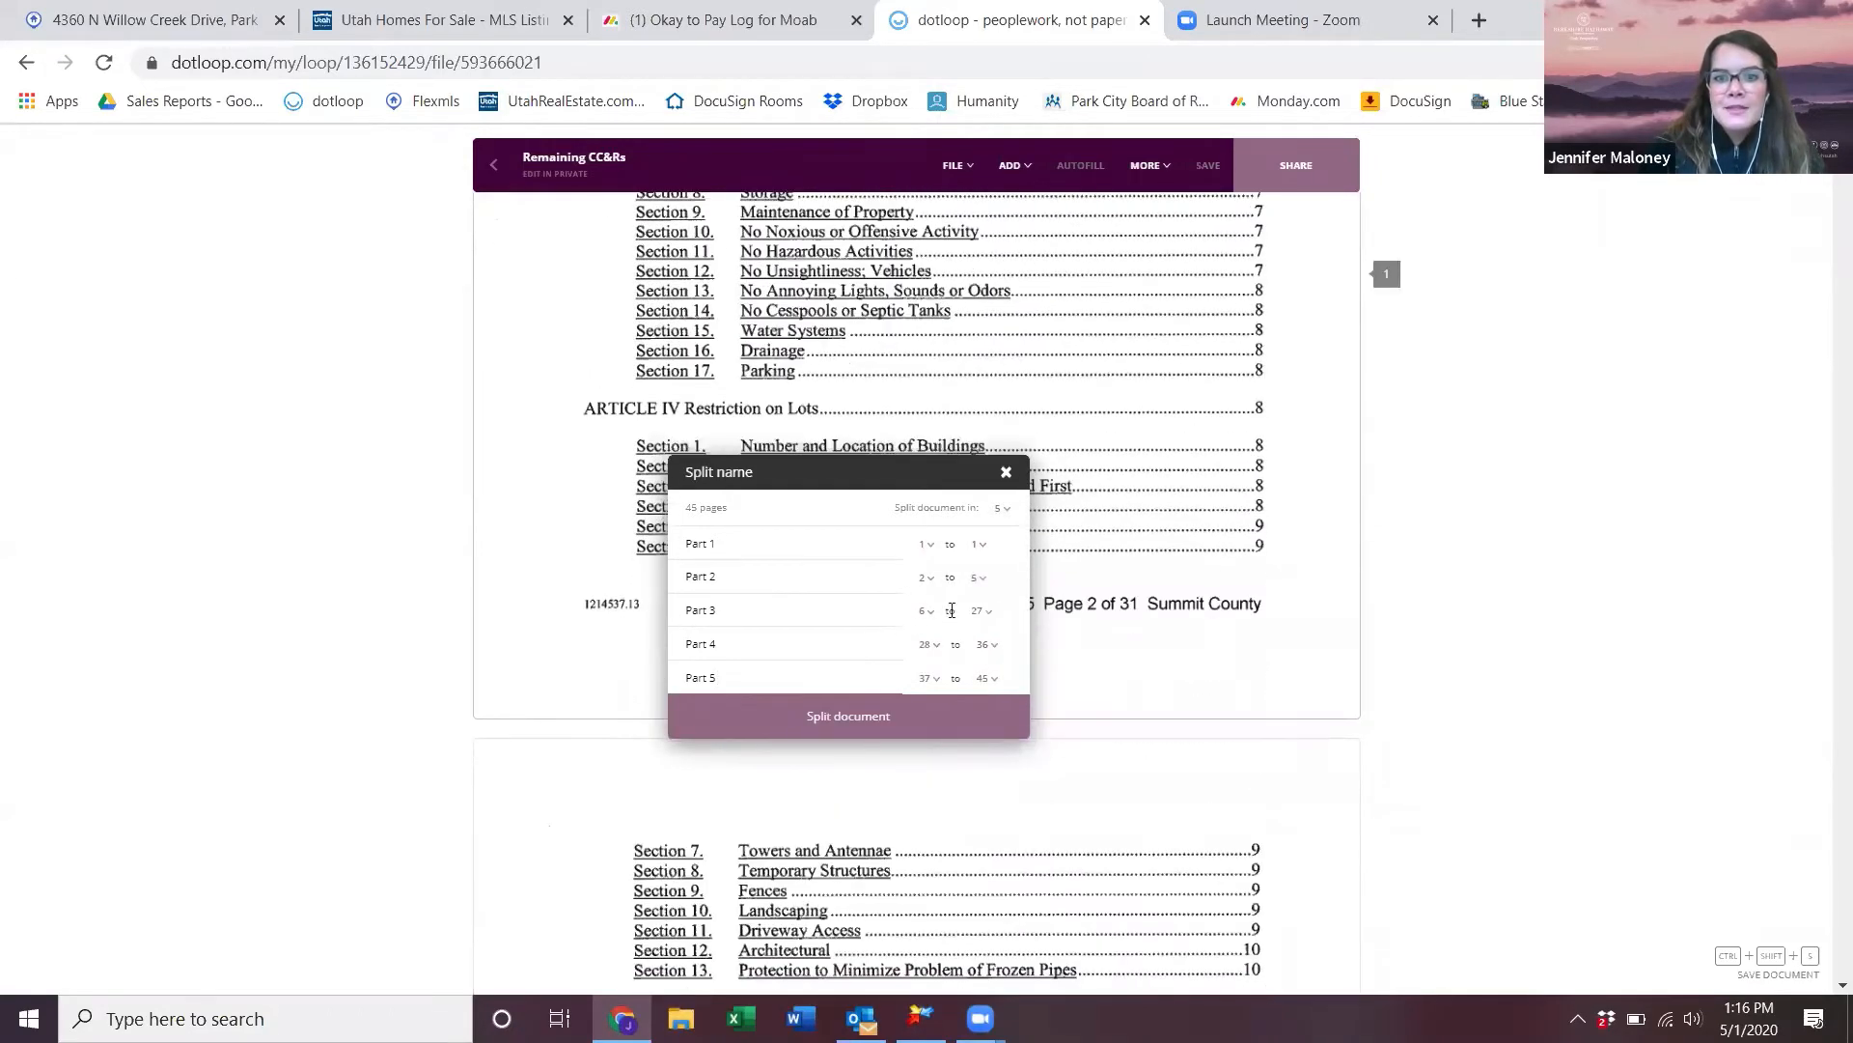
scroll(1029, 645, "down", 10)
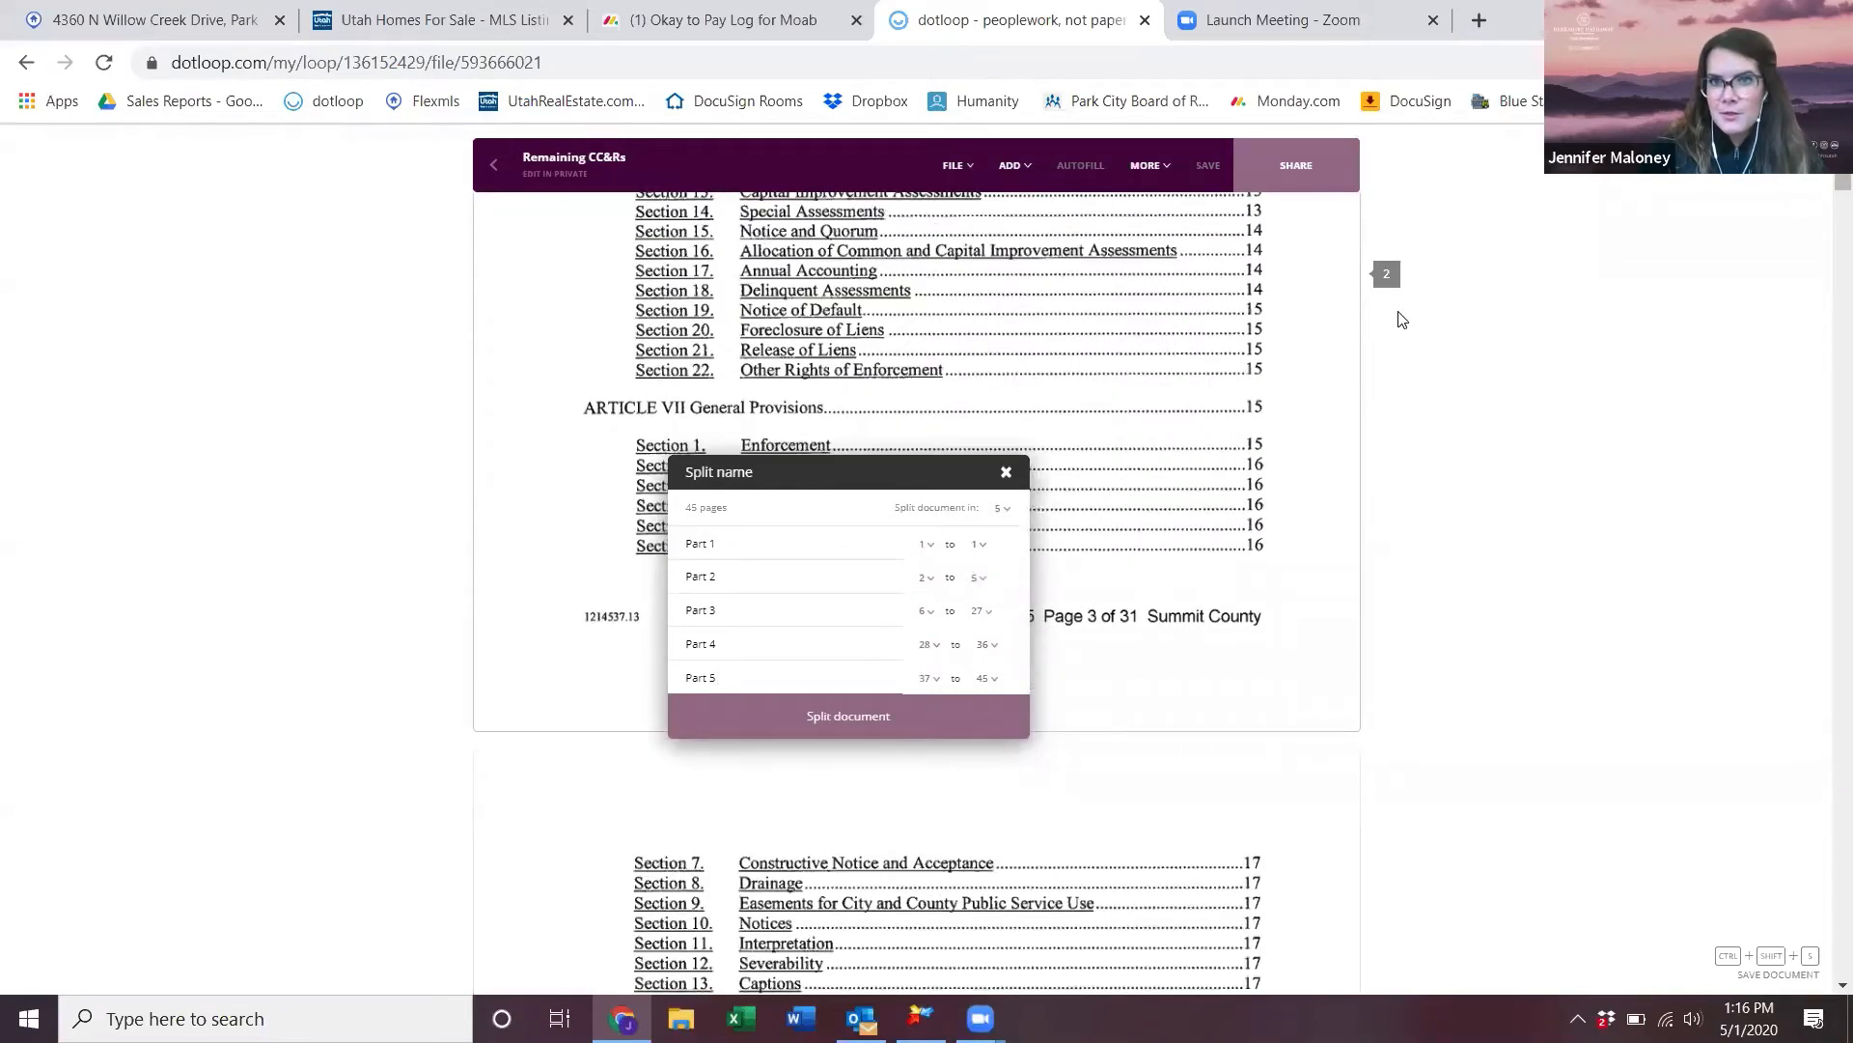
scroll(1096, 740, "down", 6)
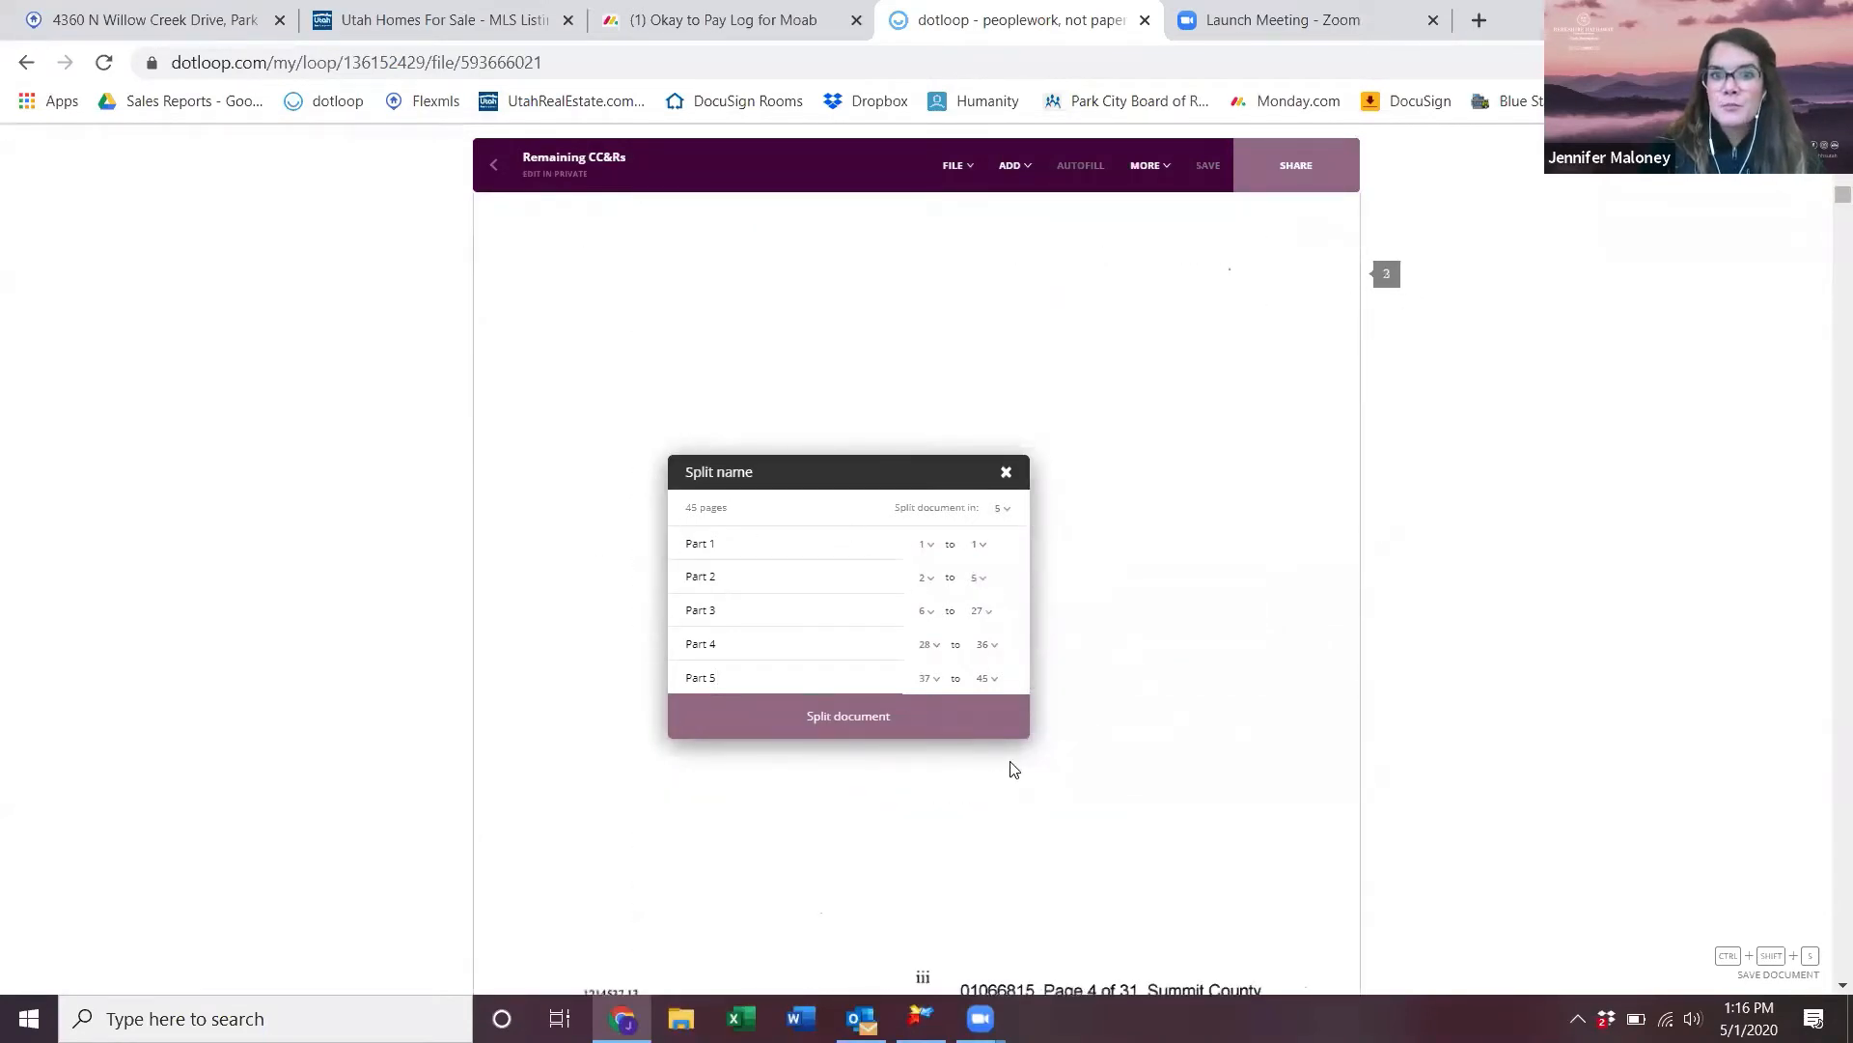
scroll(1303, 767, "up", 8)
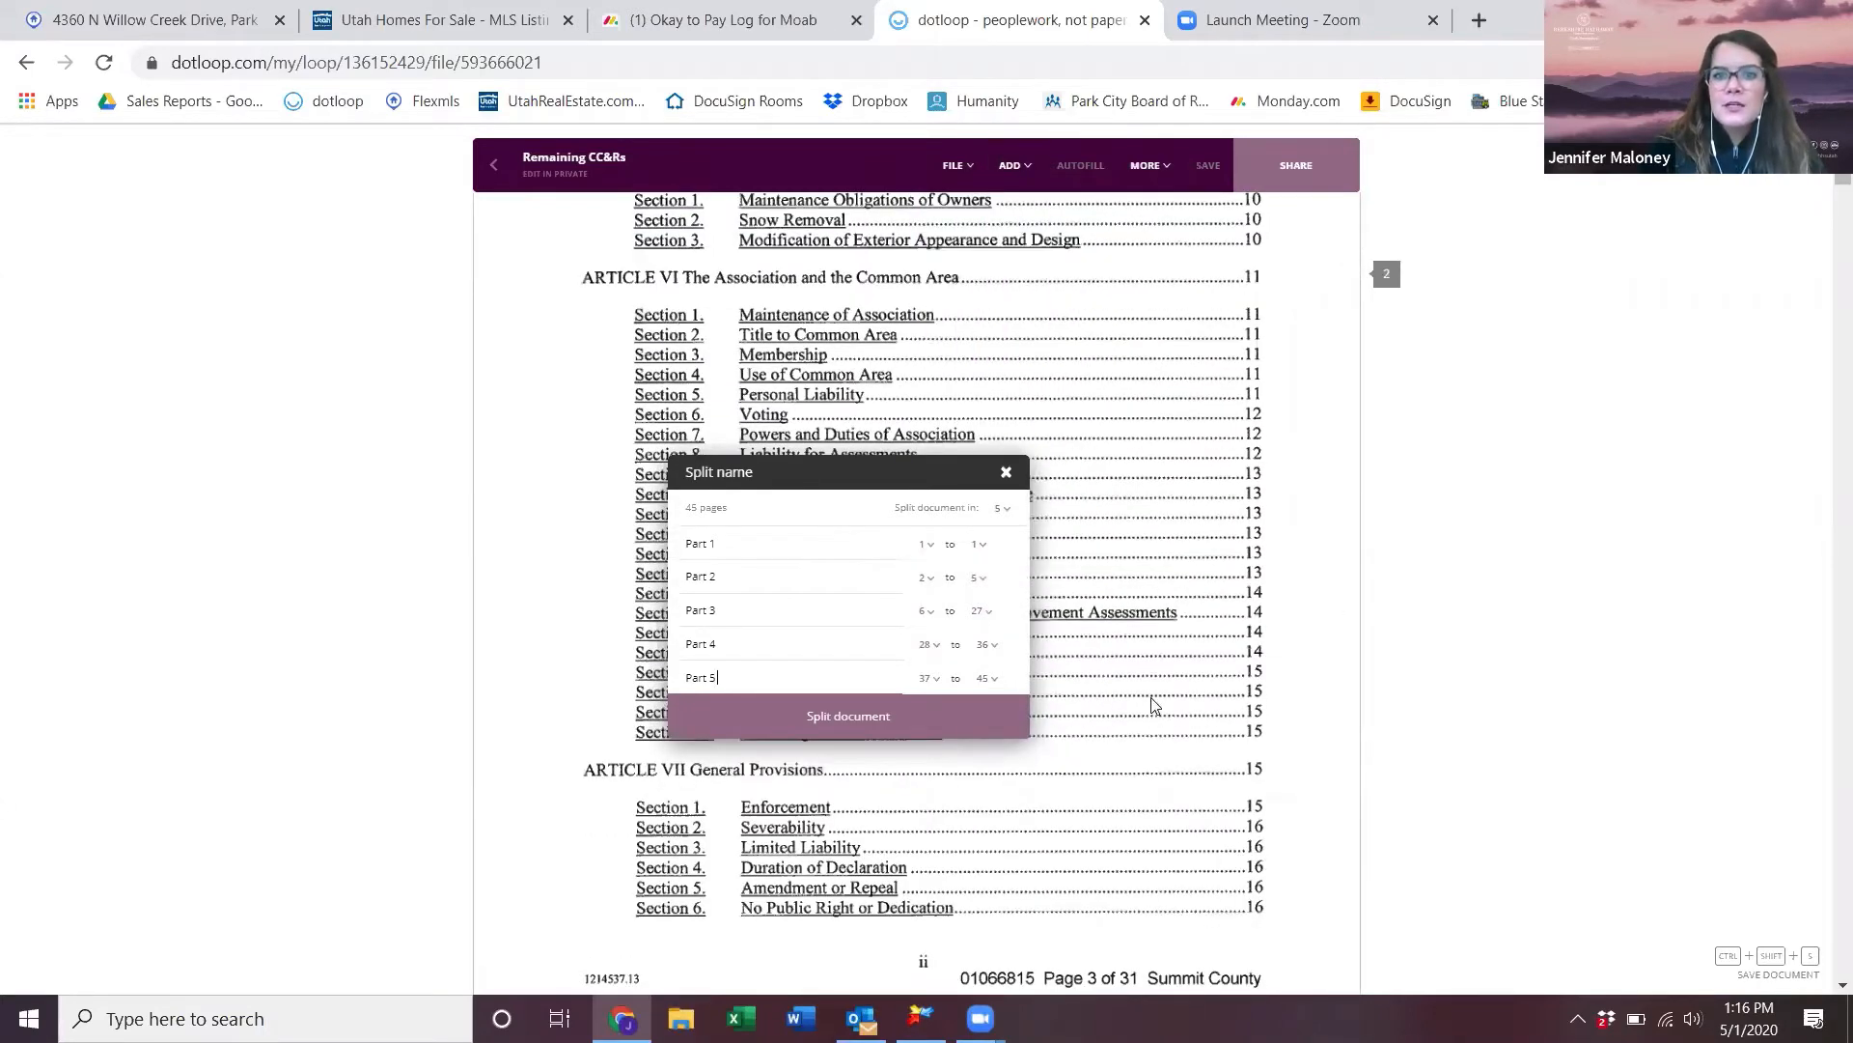
scroll(1154, 704, "down", 7)
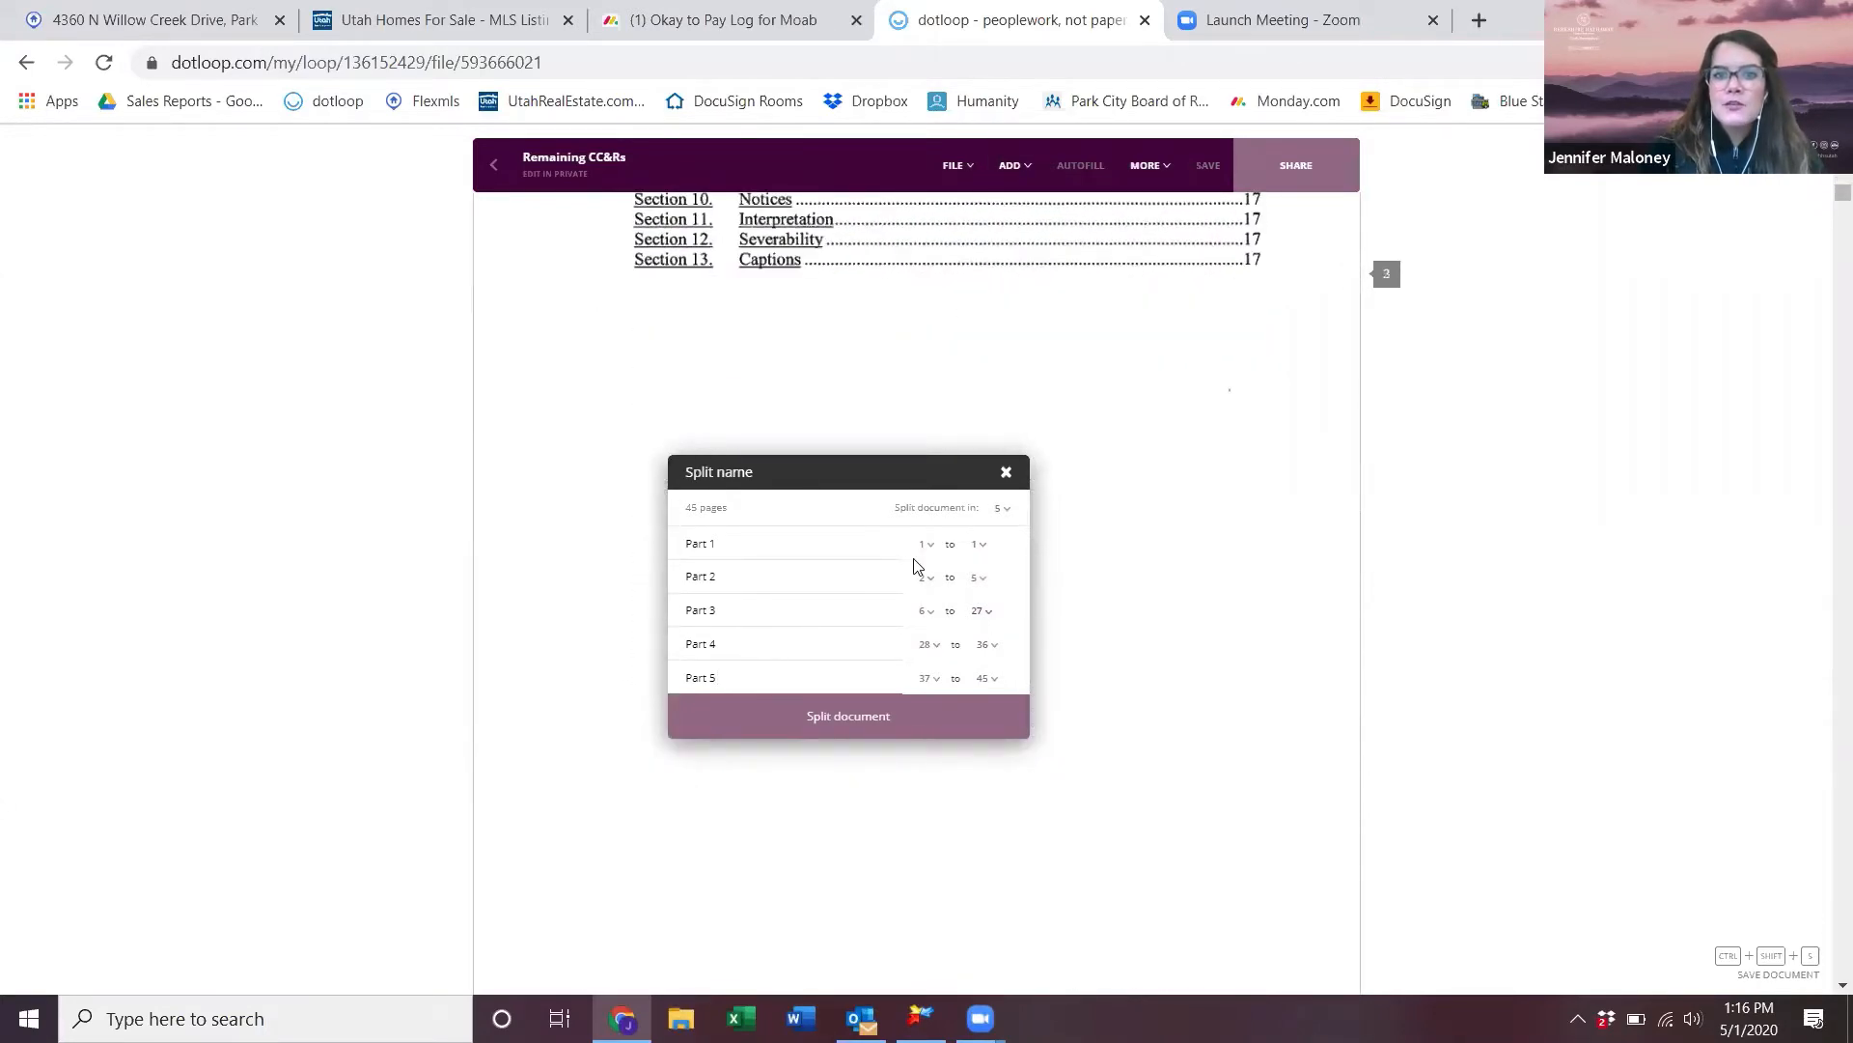
left_click(981, 612)
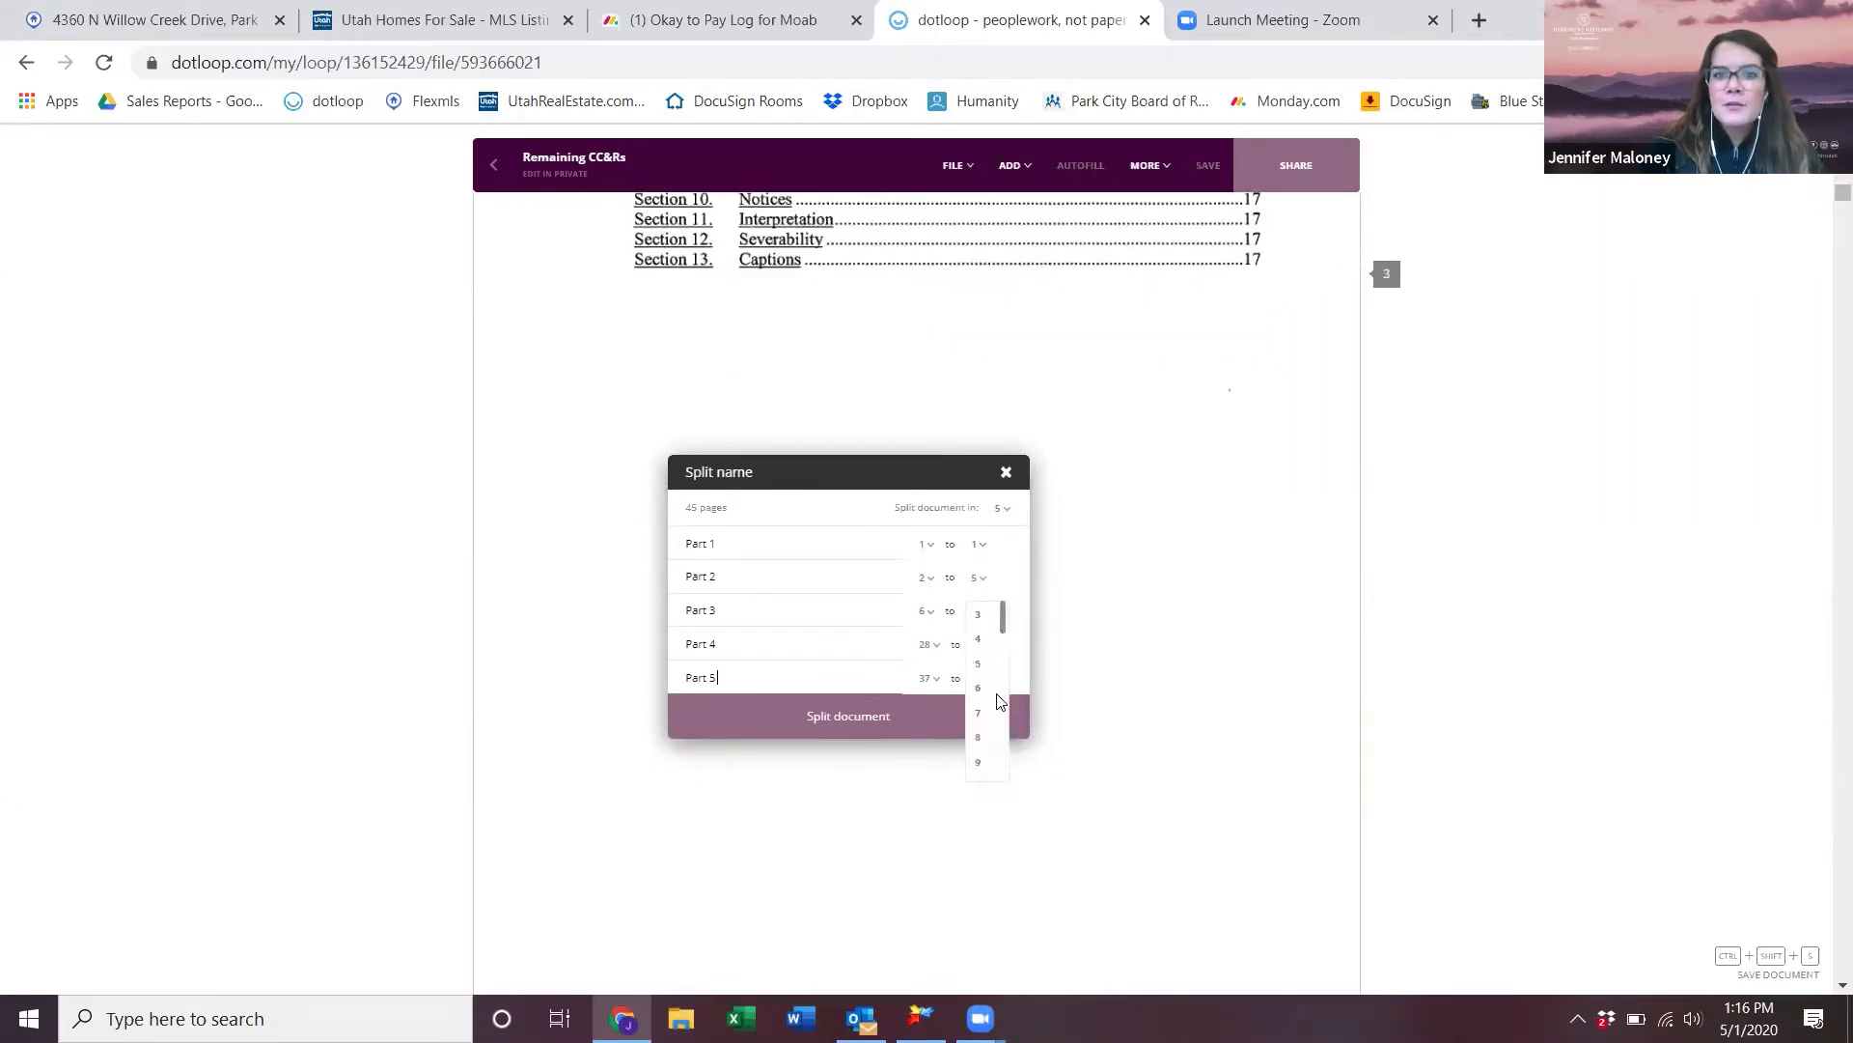
left_click(979, 761)
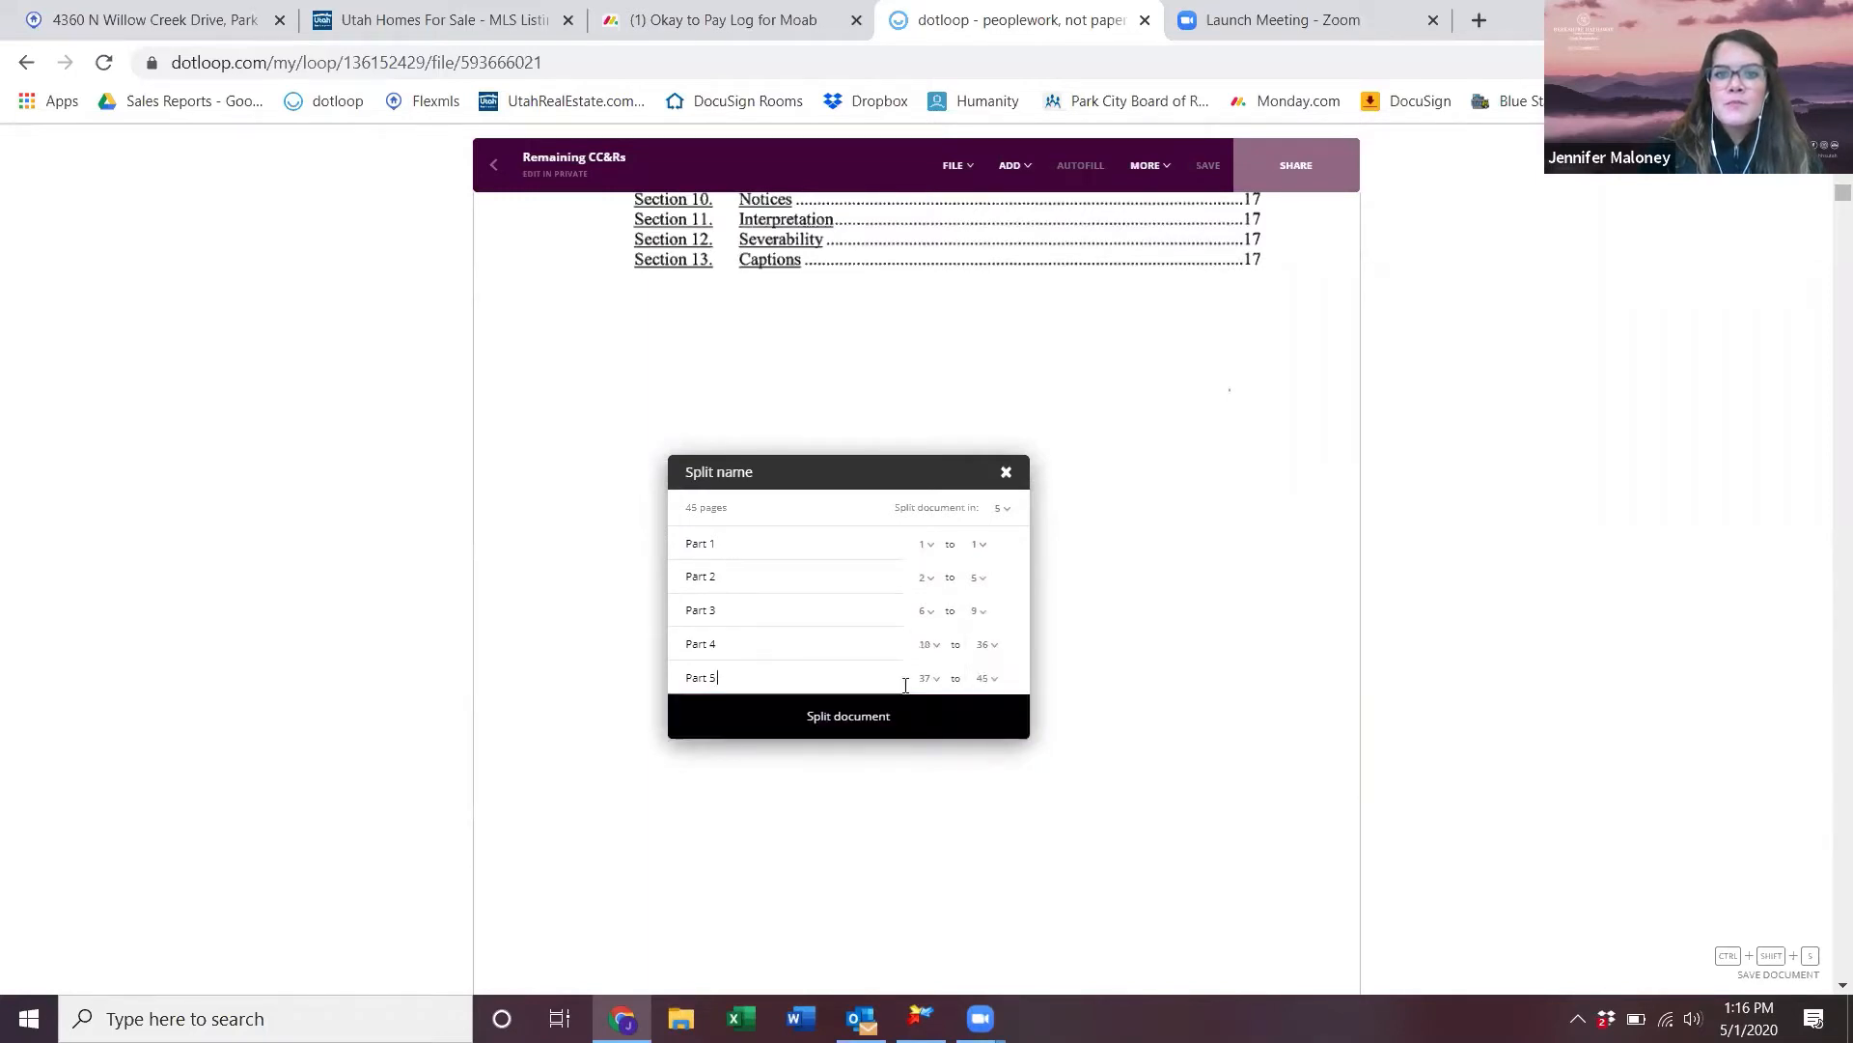
left_click(890, 735)
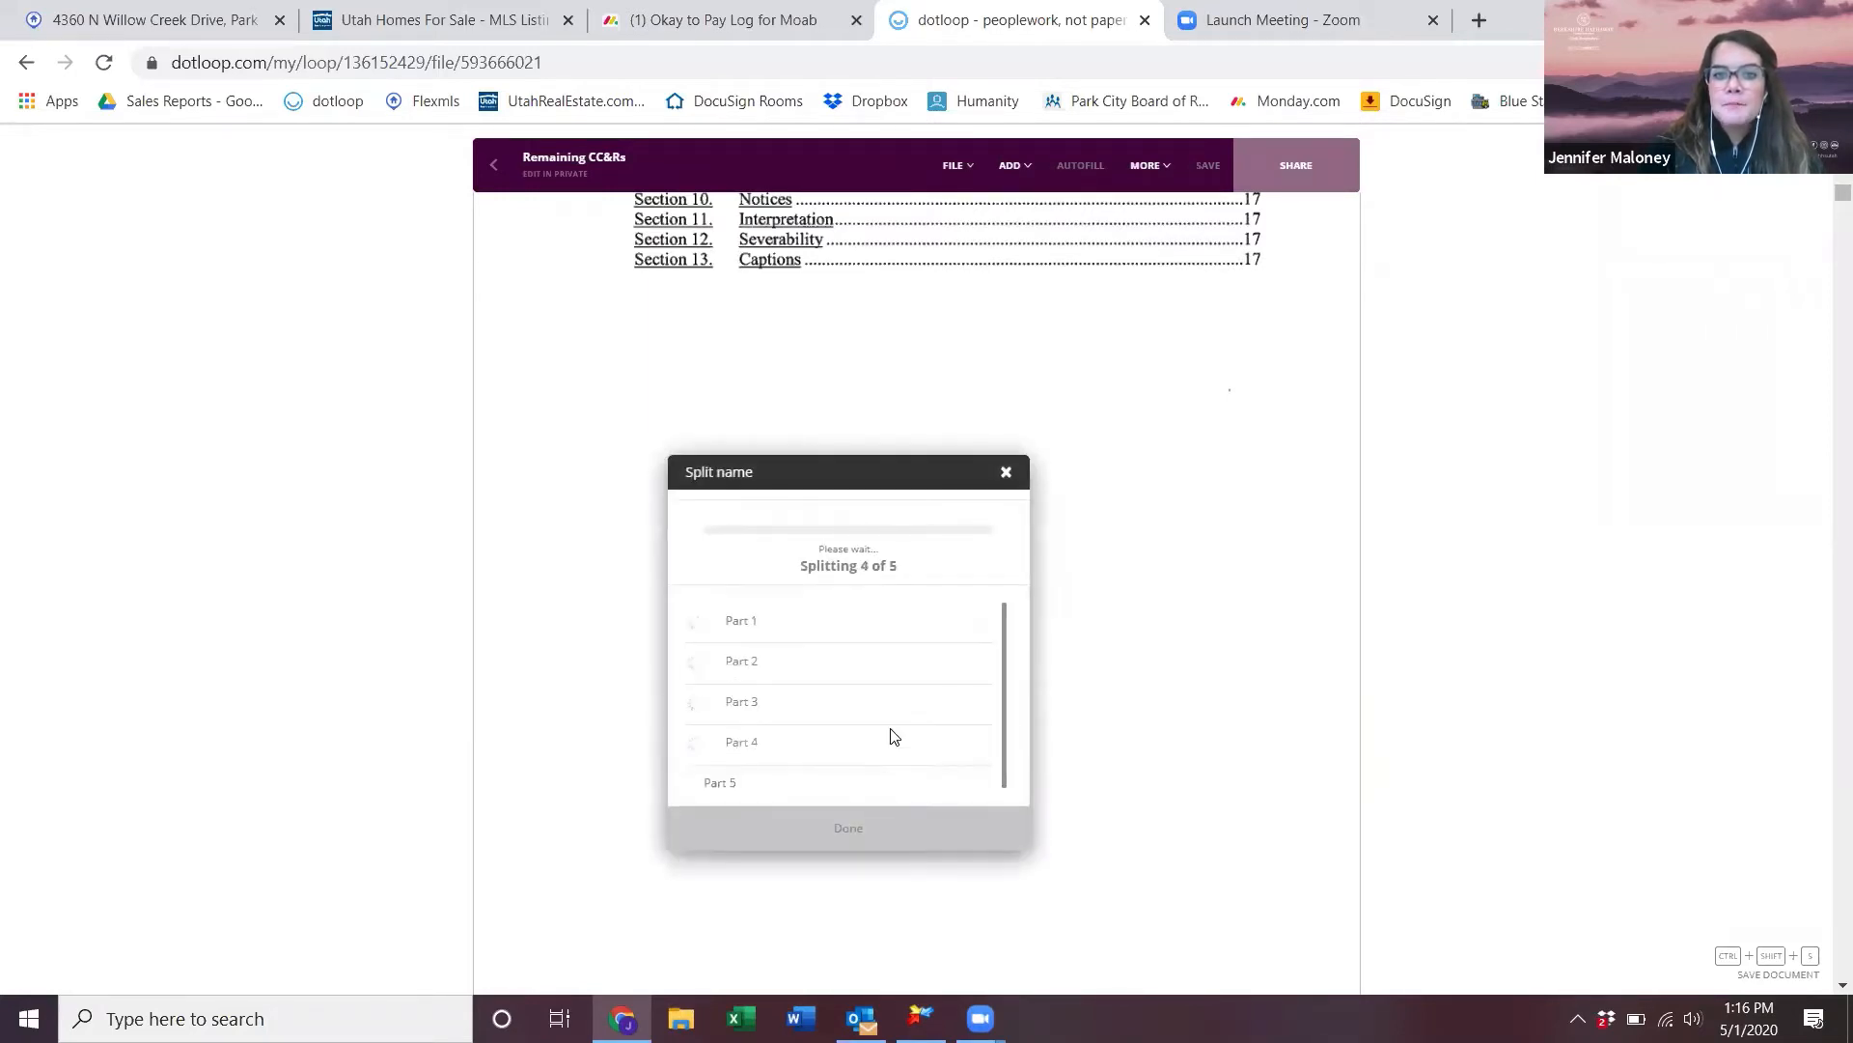
- Close the split, return to Documents, and drag First page of CC&Rs above Part 1
left_click(913, 814)
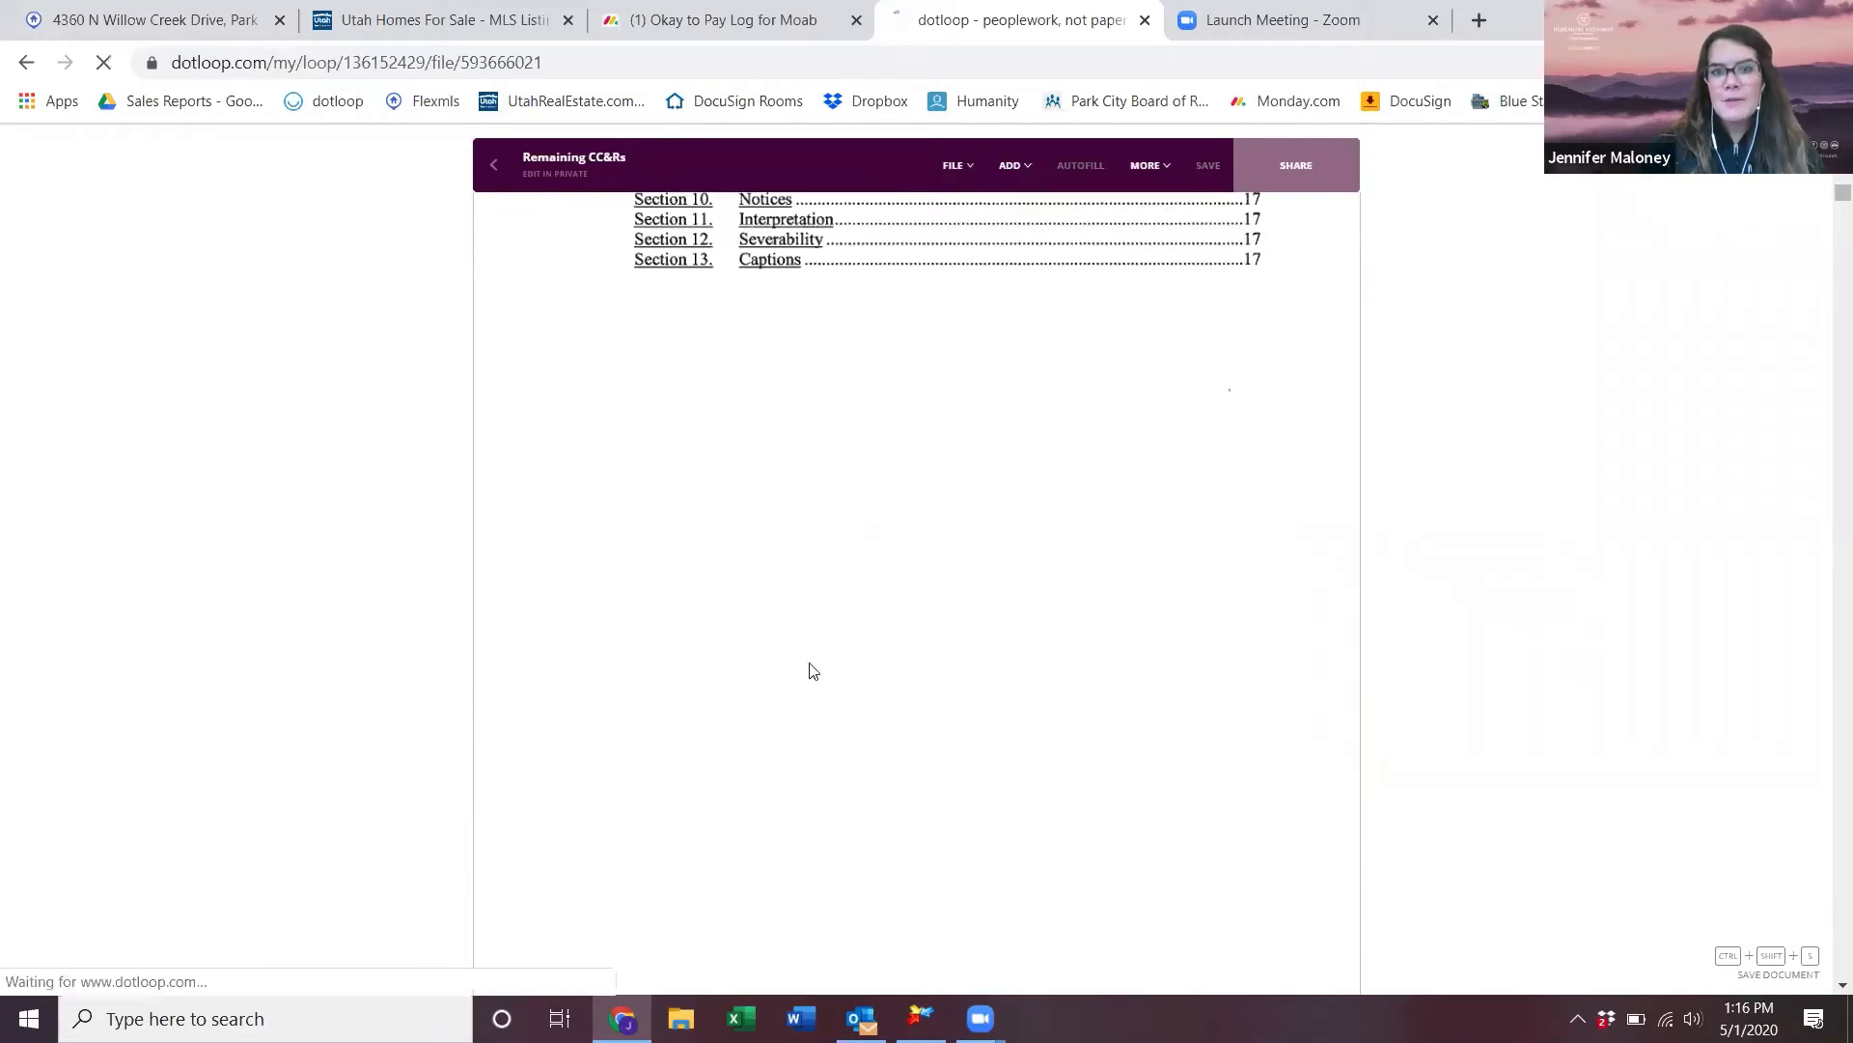
left_click(493, 164)
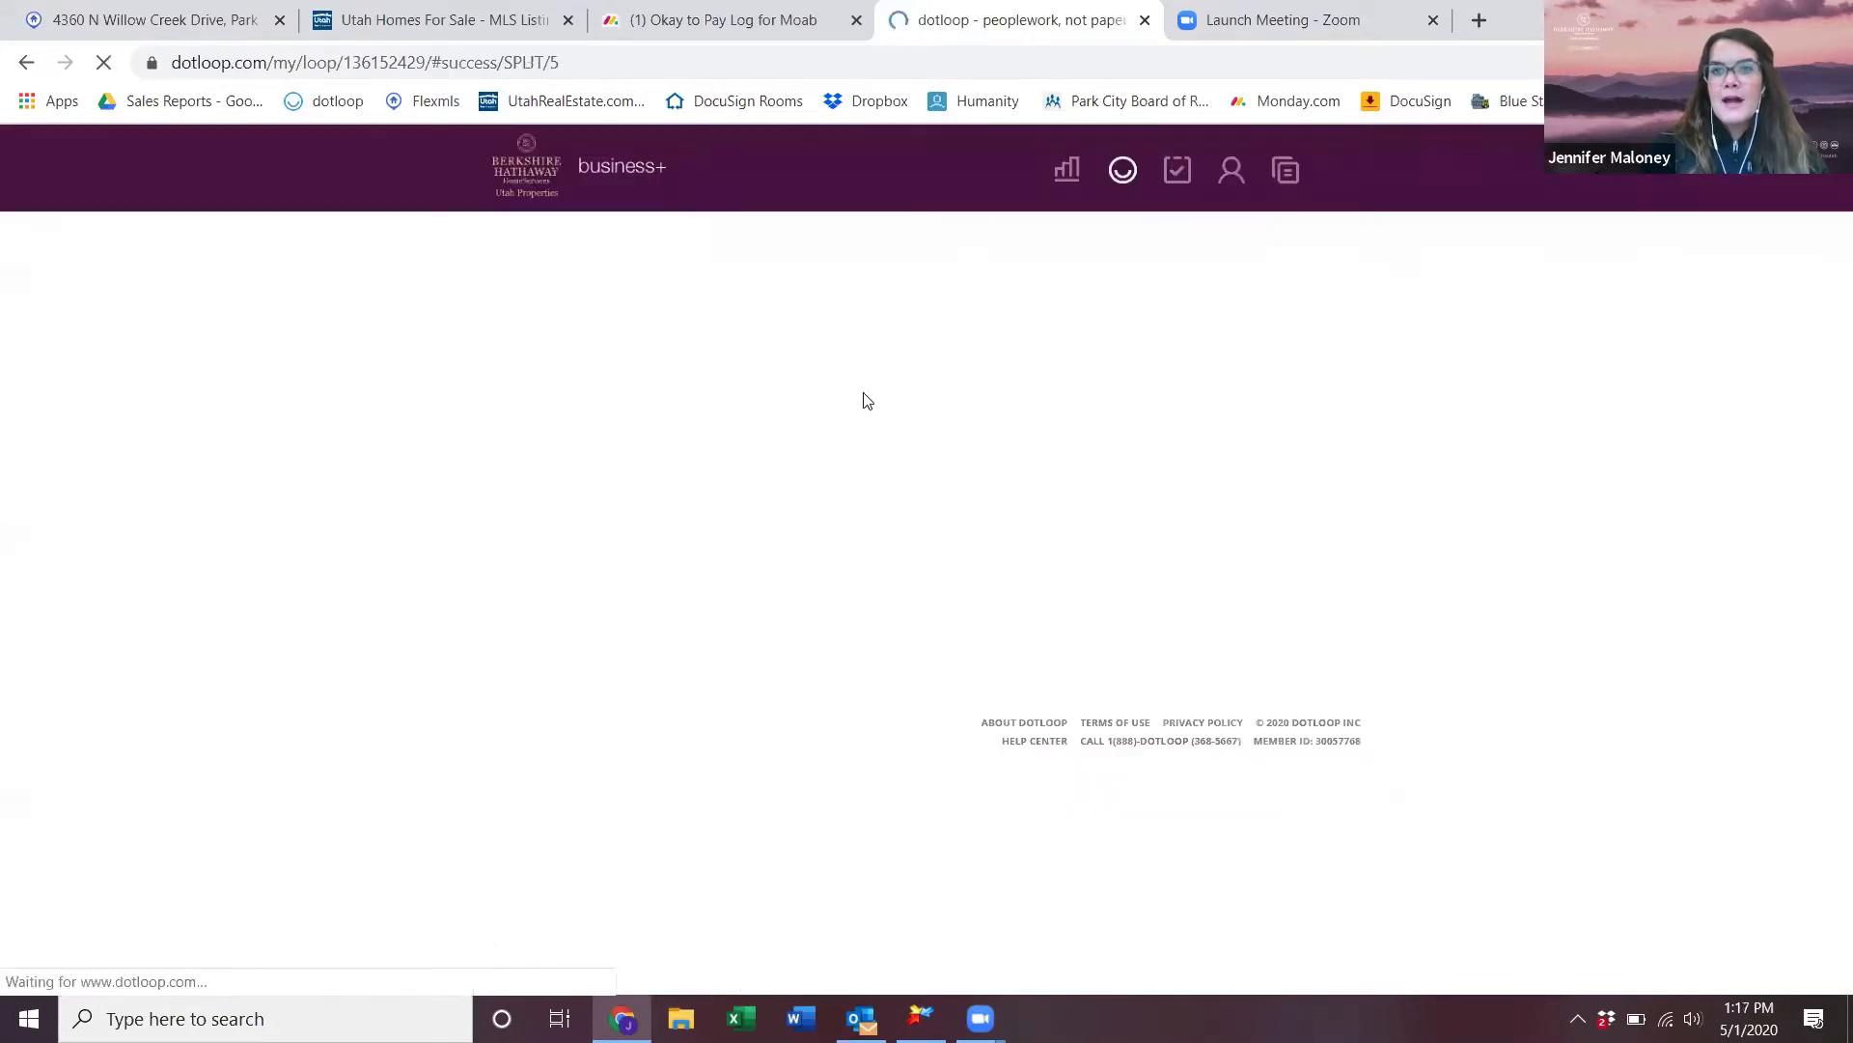
scroll(986, 822, "down", 6)
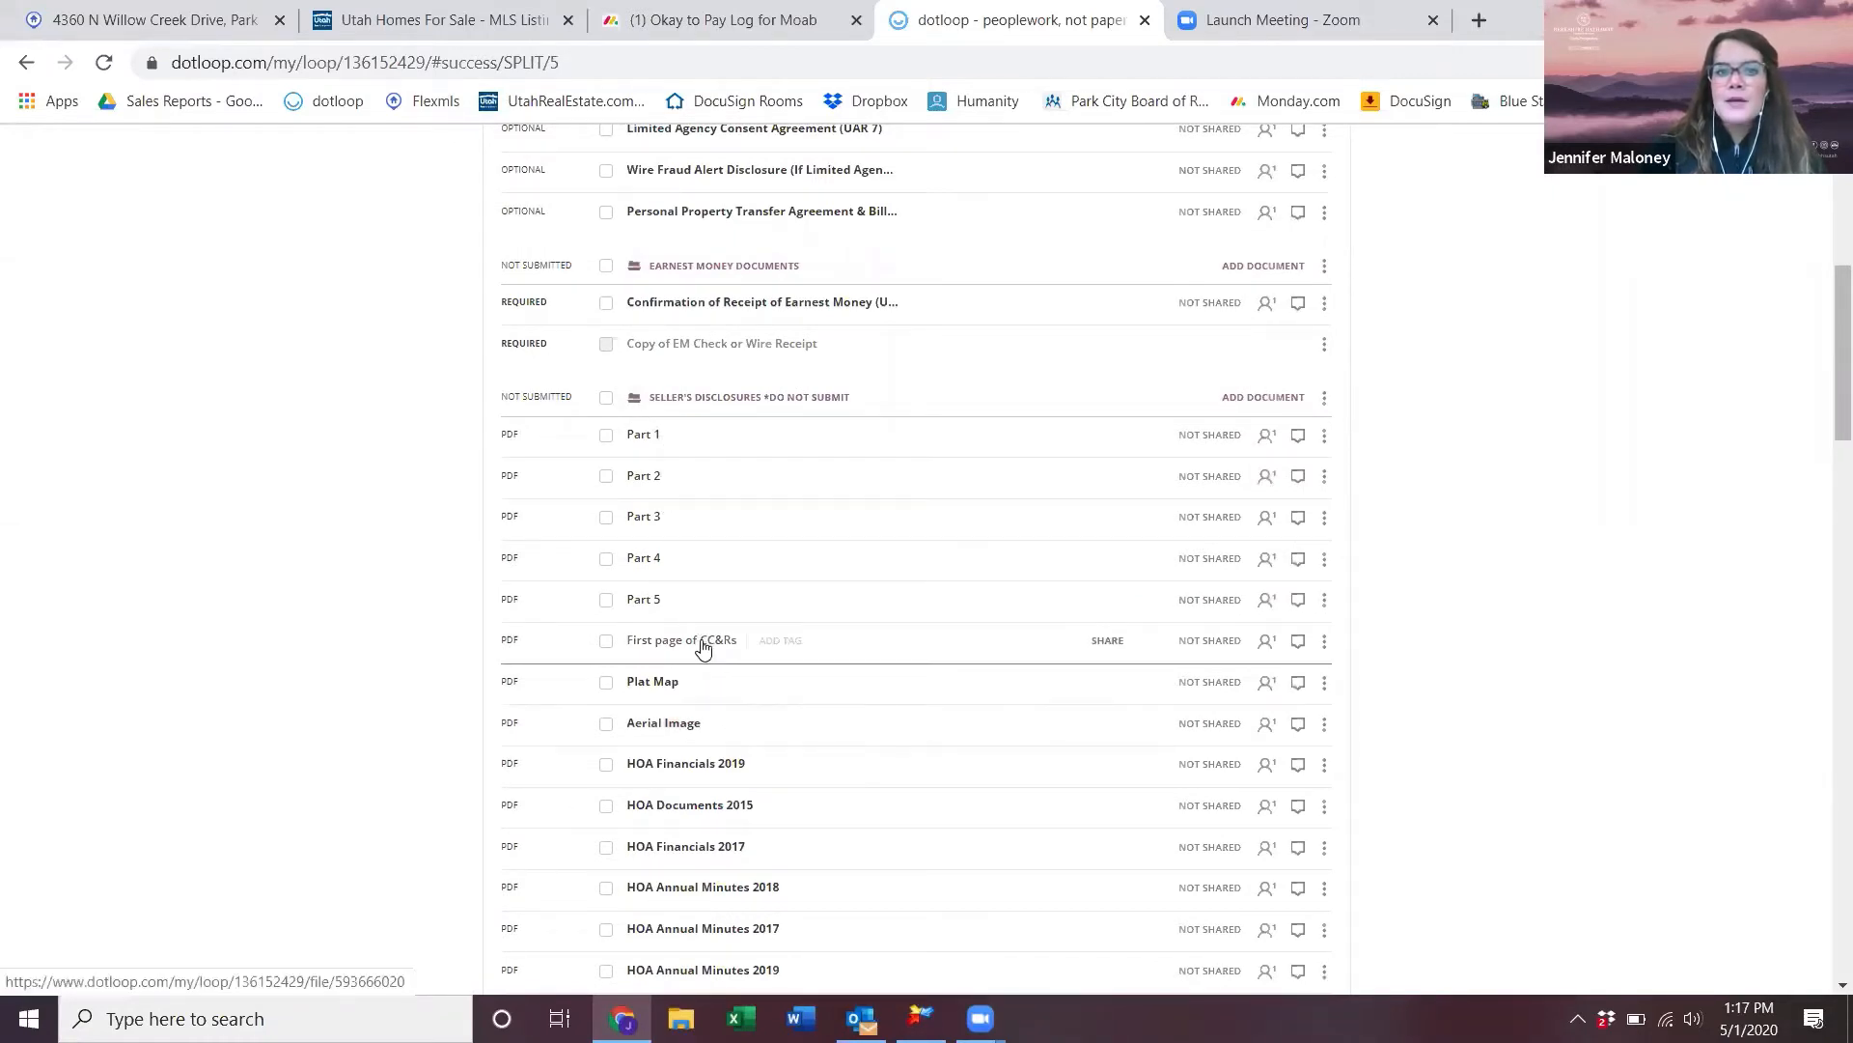
left_click_drag(702, 649, 706, 440)
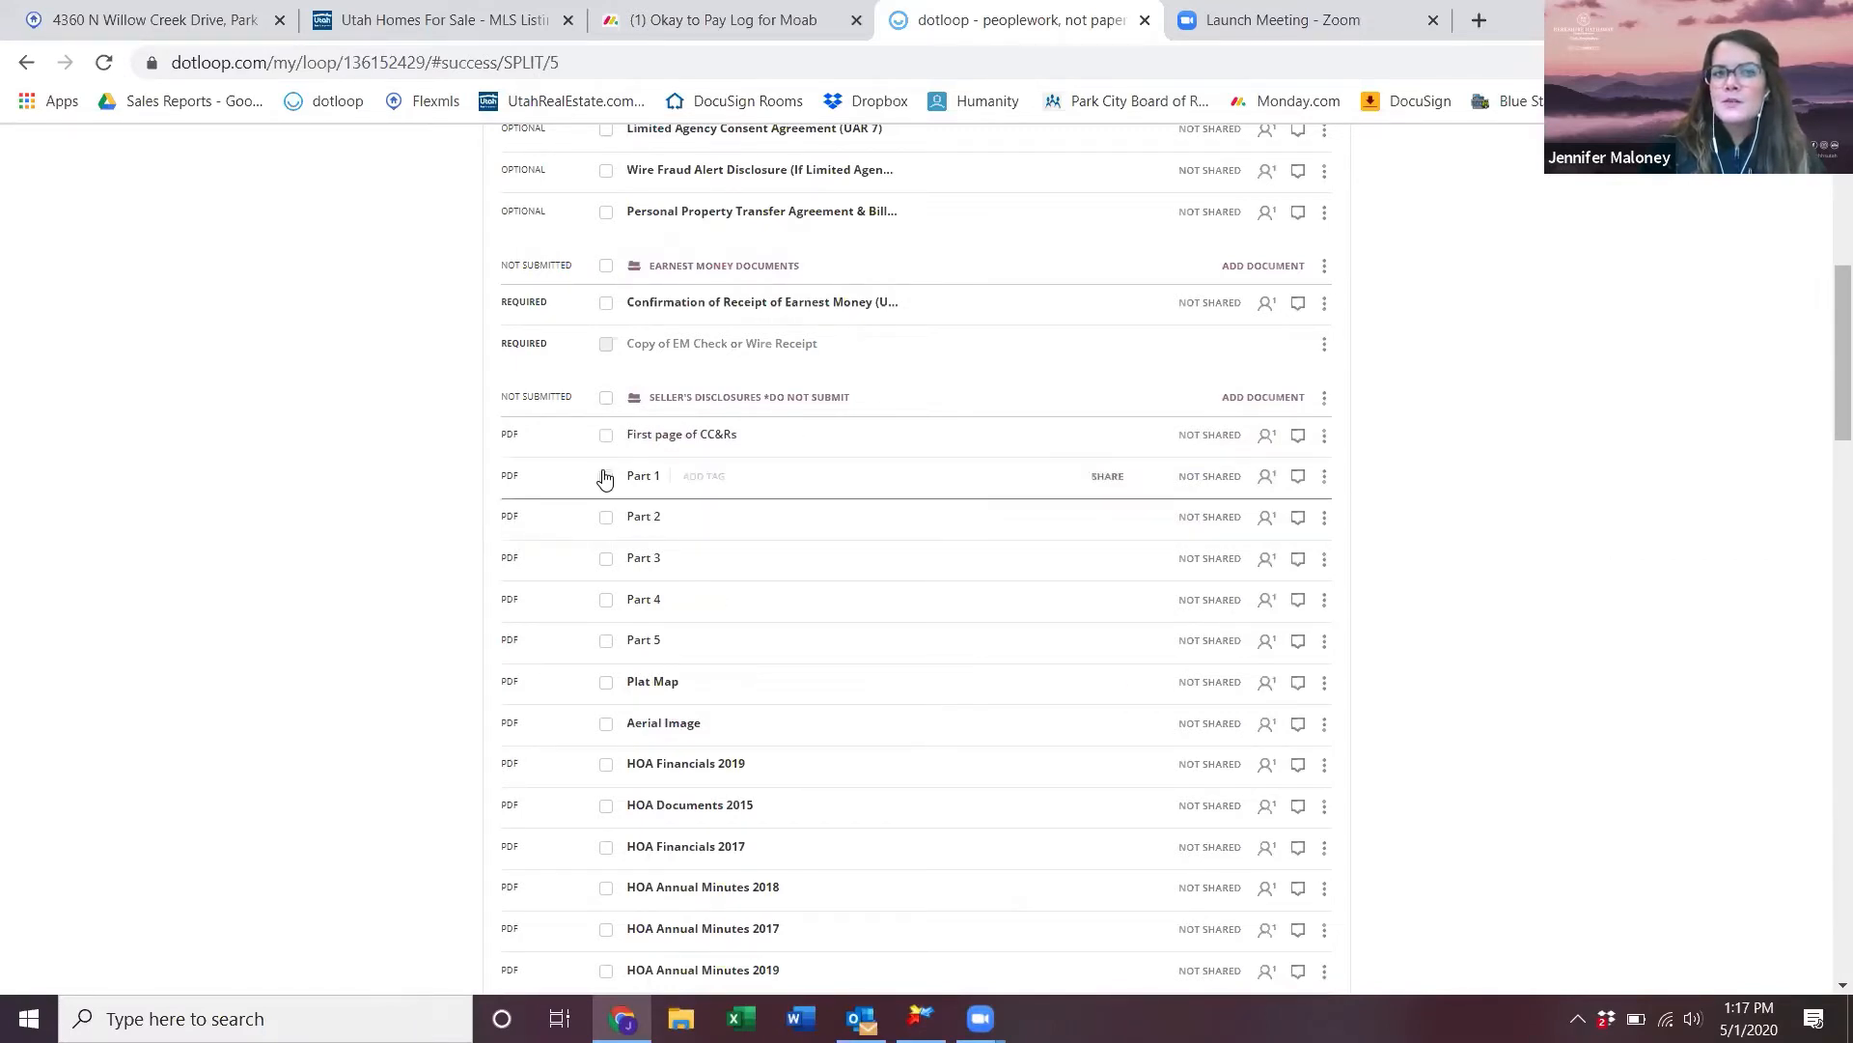
- Select First page of CC&Rs and Parts 1–5 and download them as one combined PDF
left_click(598, 435)
left_click(600, 476)
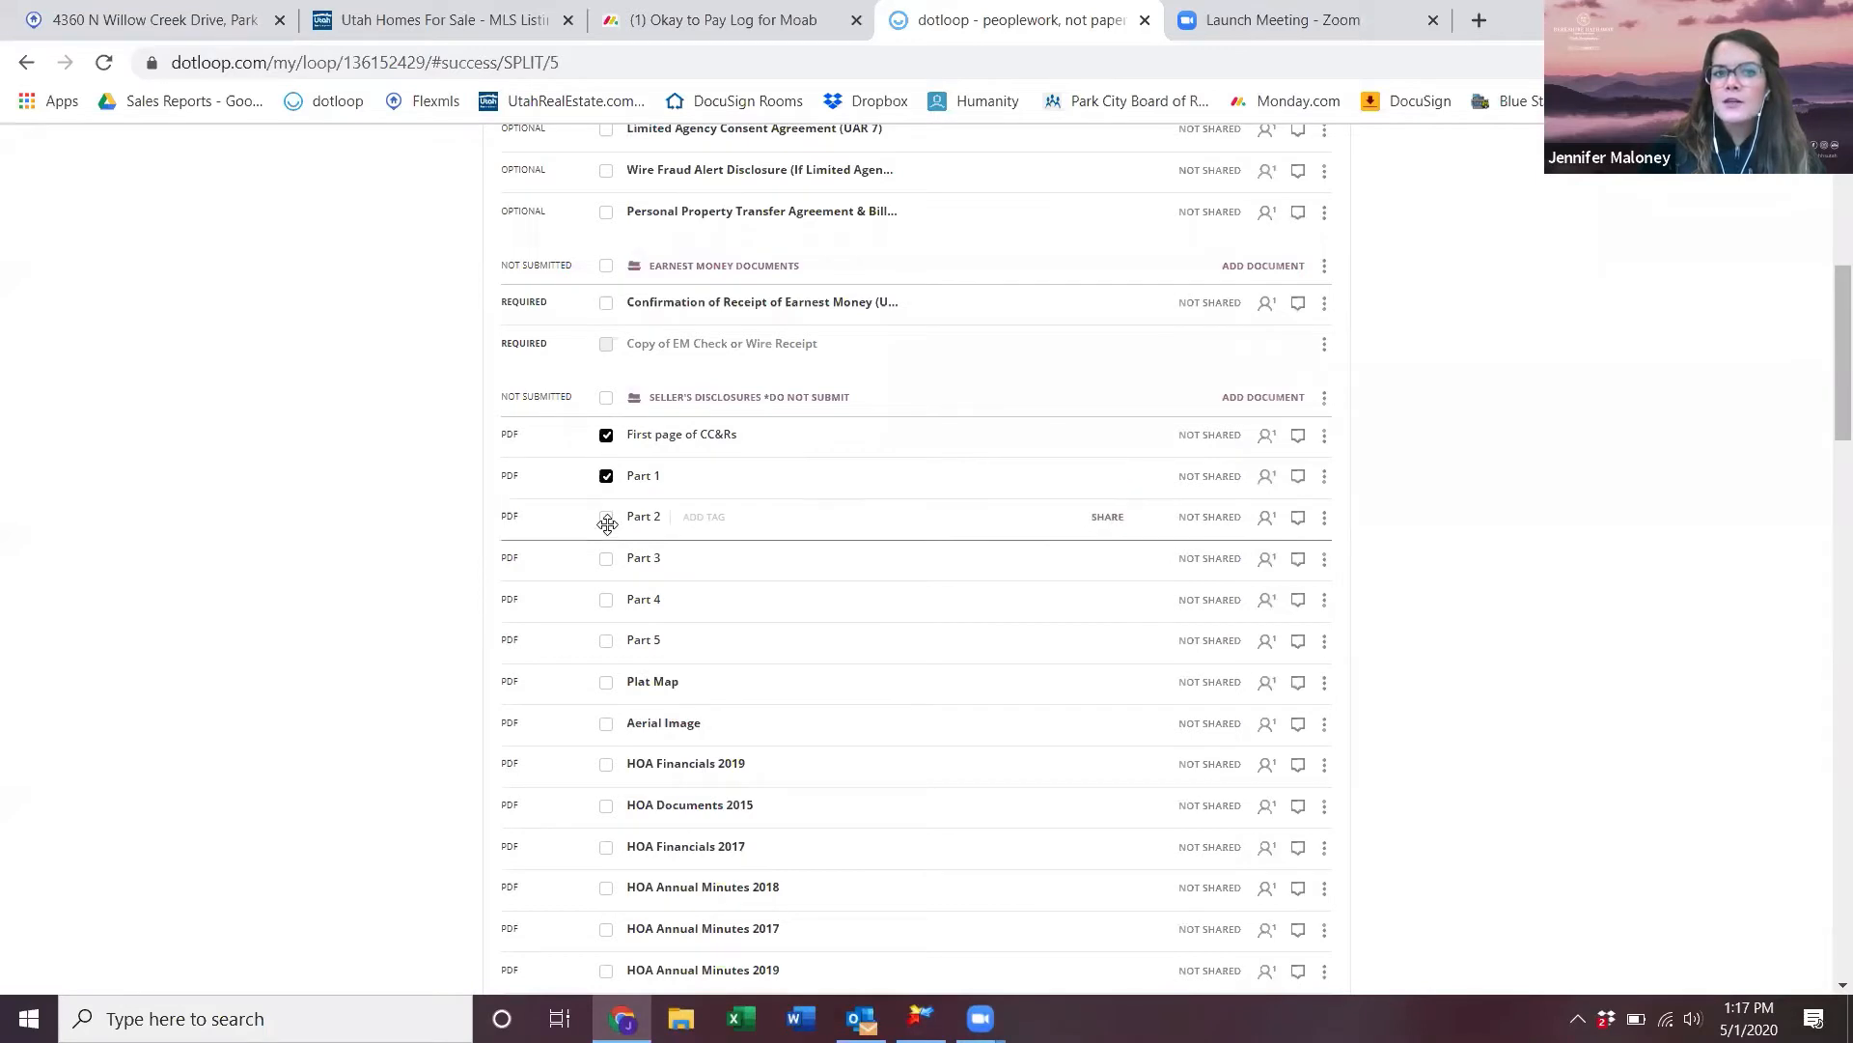
left_click(602, 517)
left_click(603, 559)
left_click(605, 603)
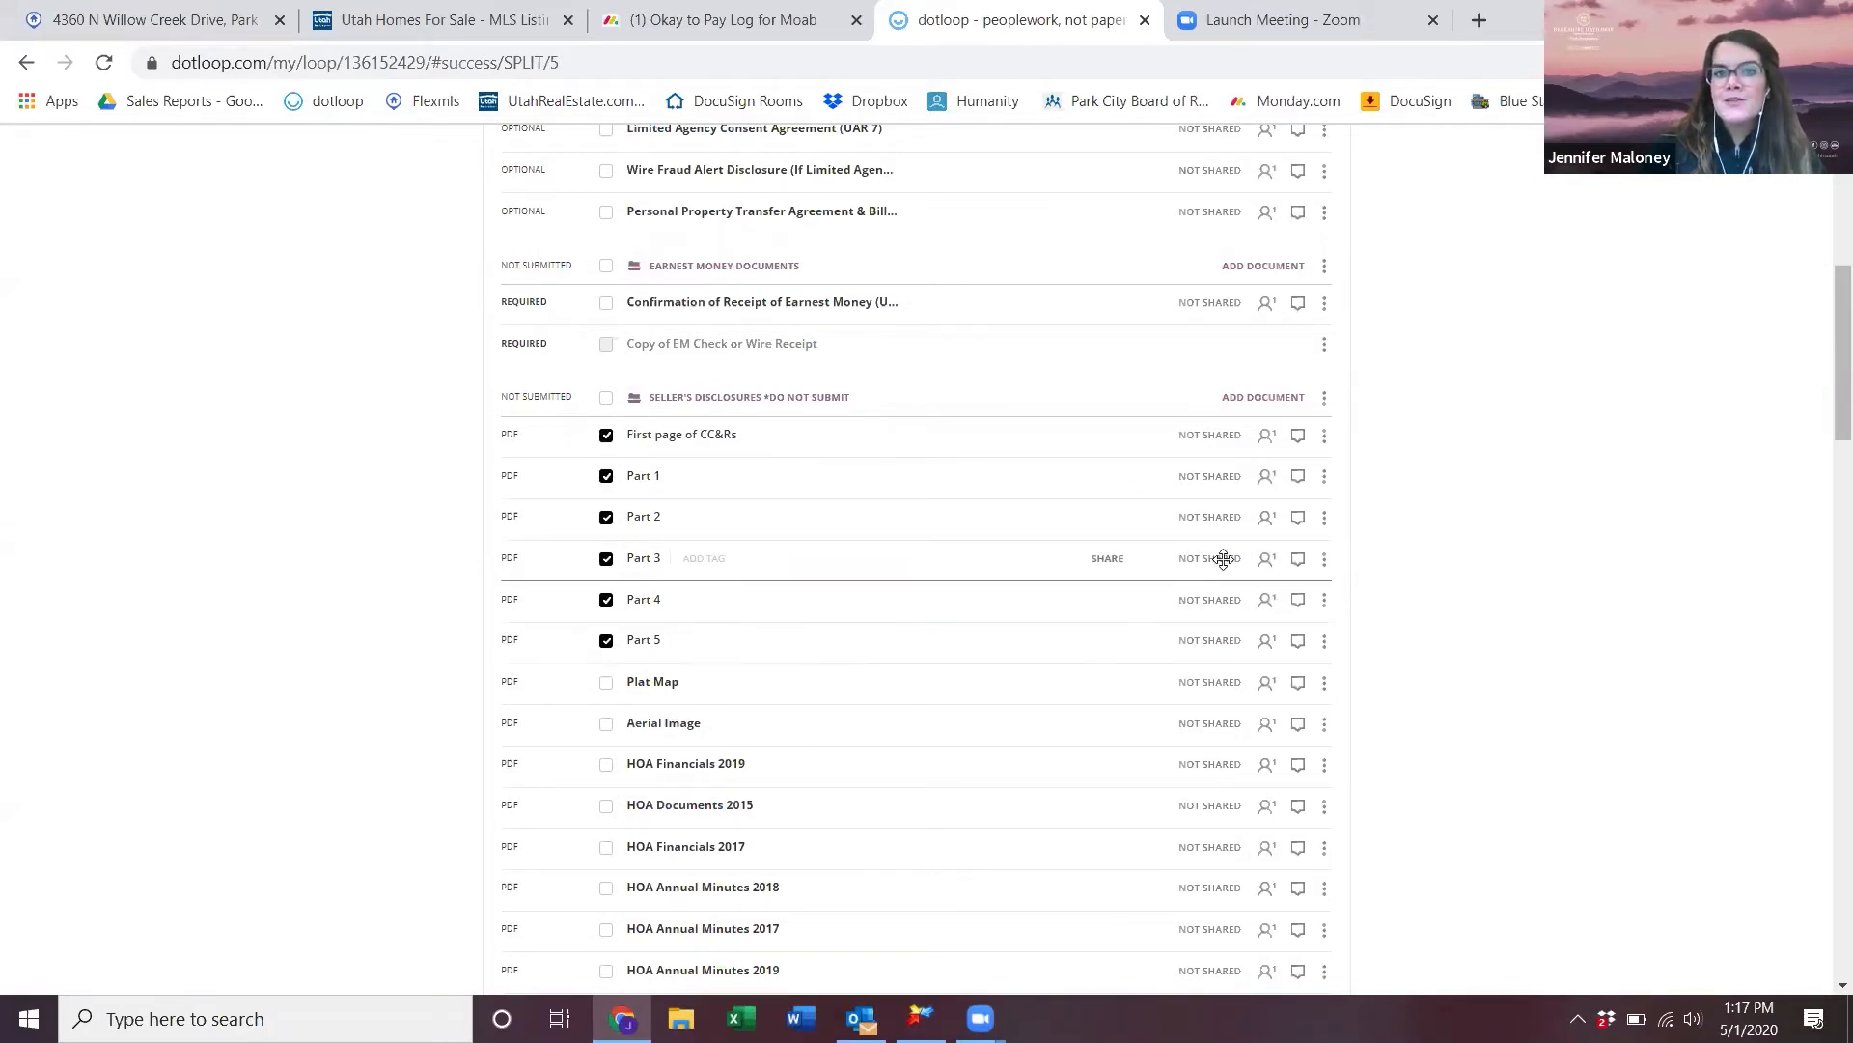
scroll(1224, 558, "up", 6)
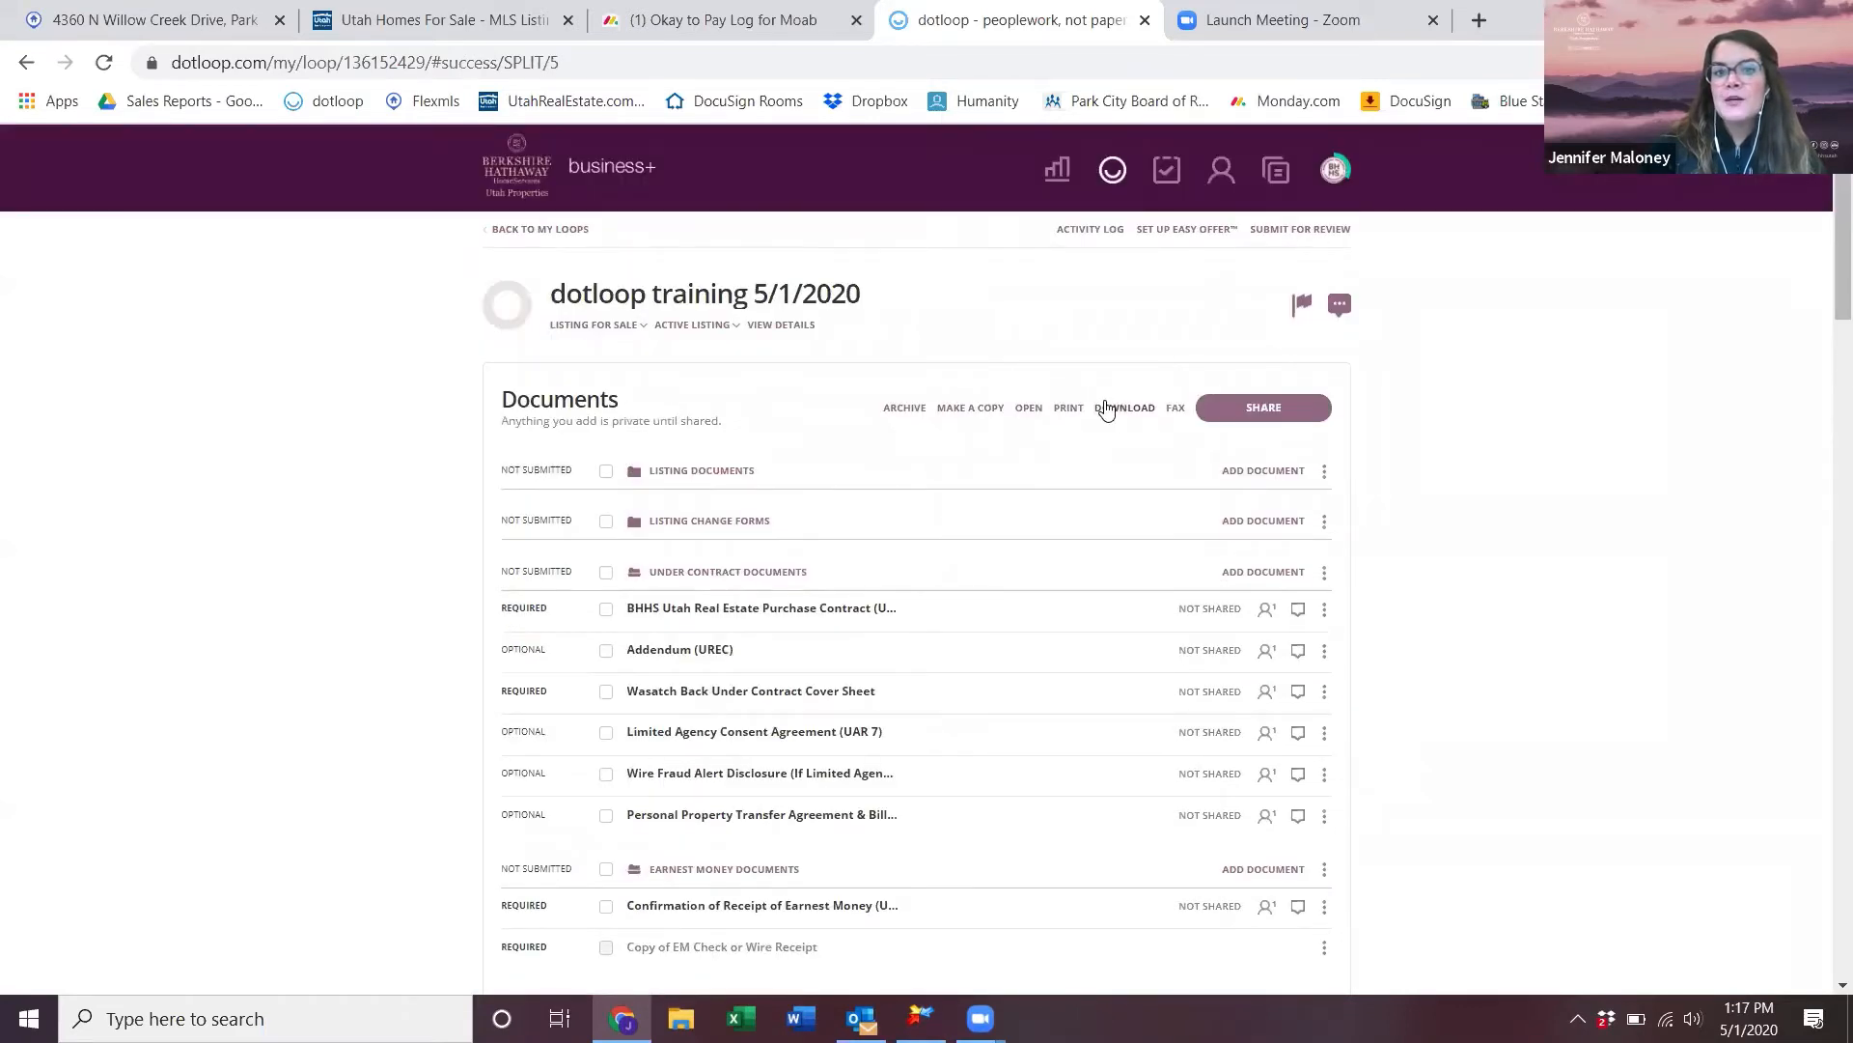
left_click(1117, 408)
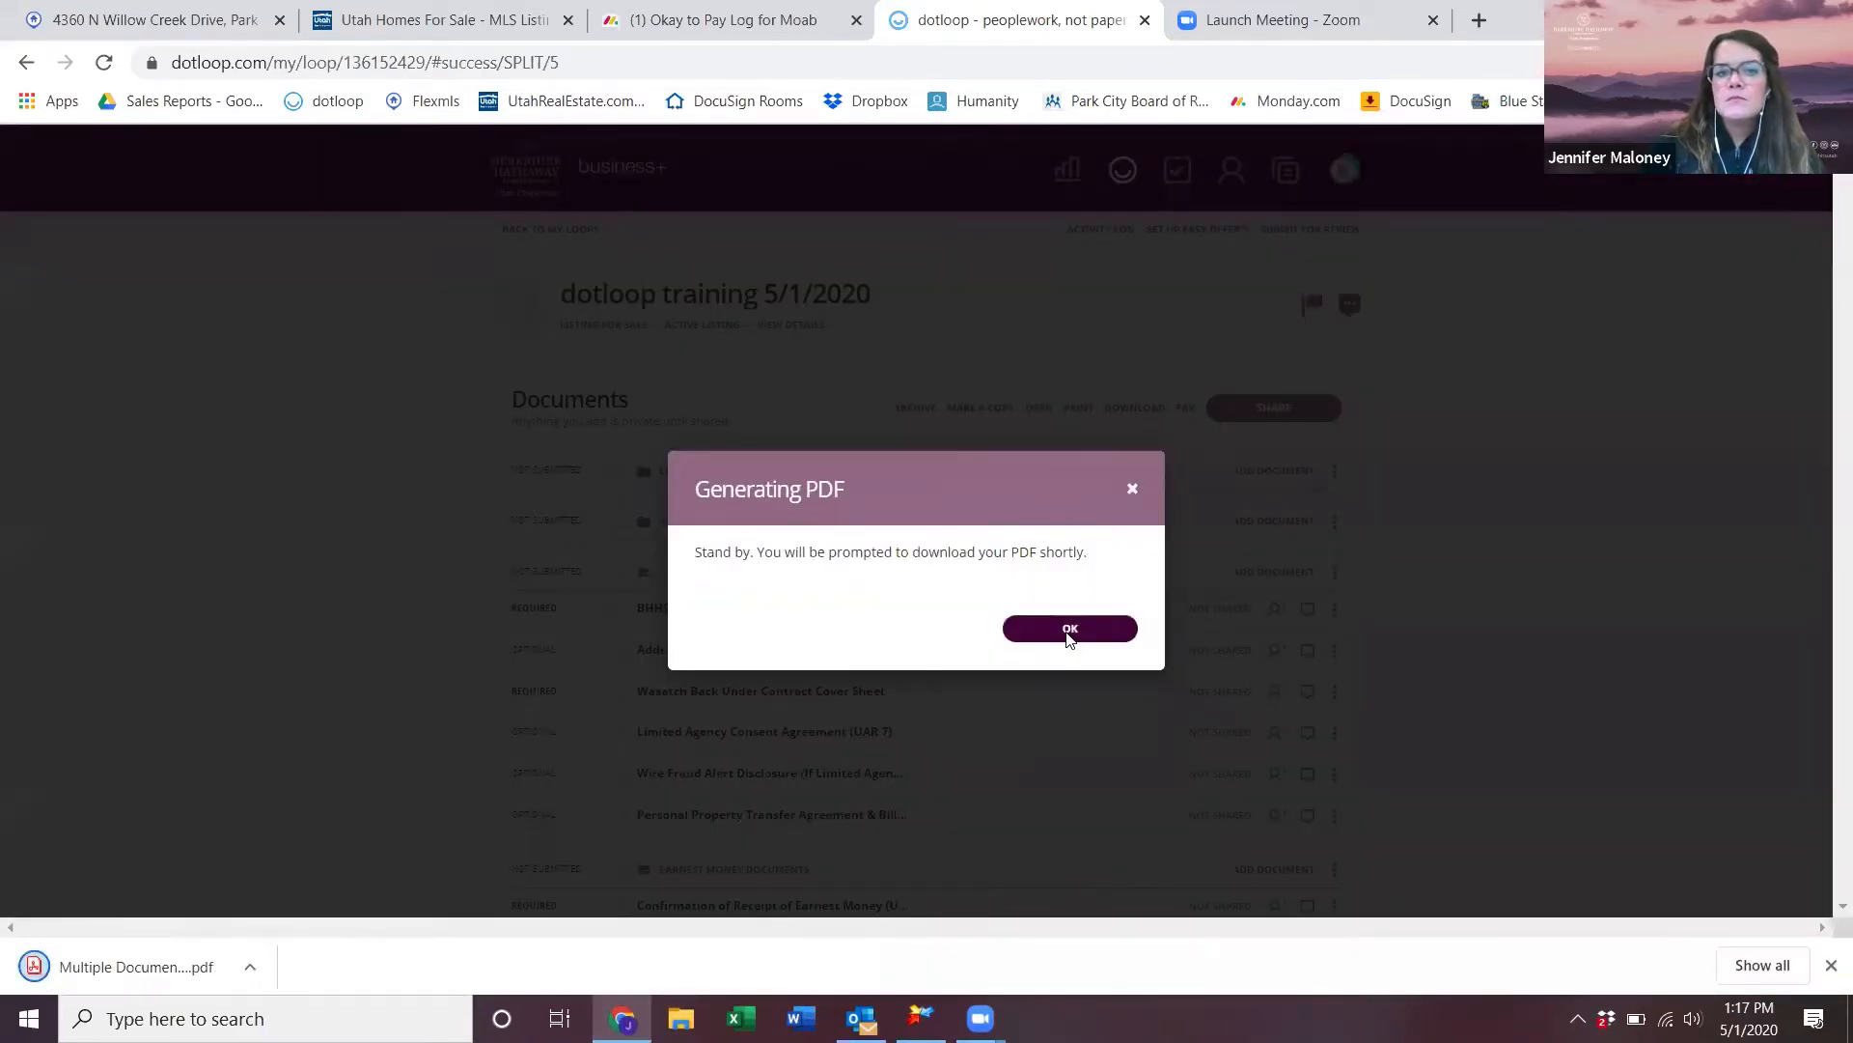
left_click(1068, 633)
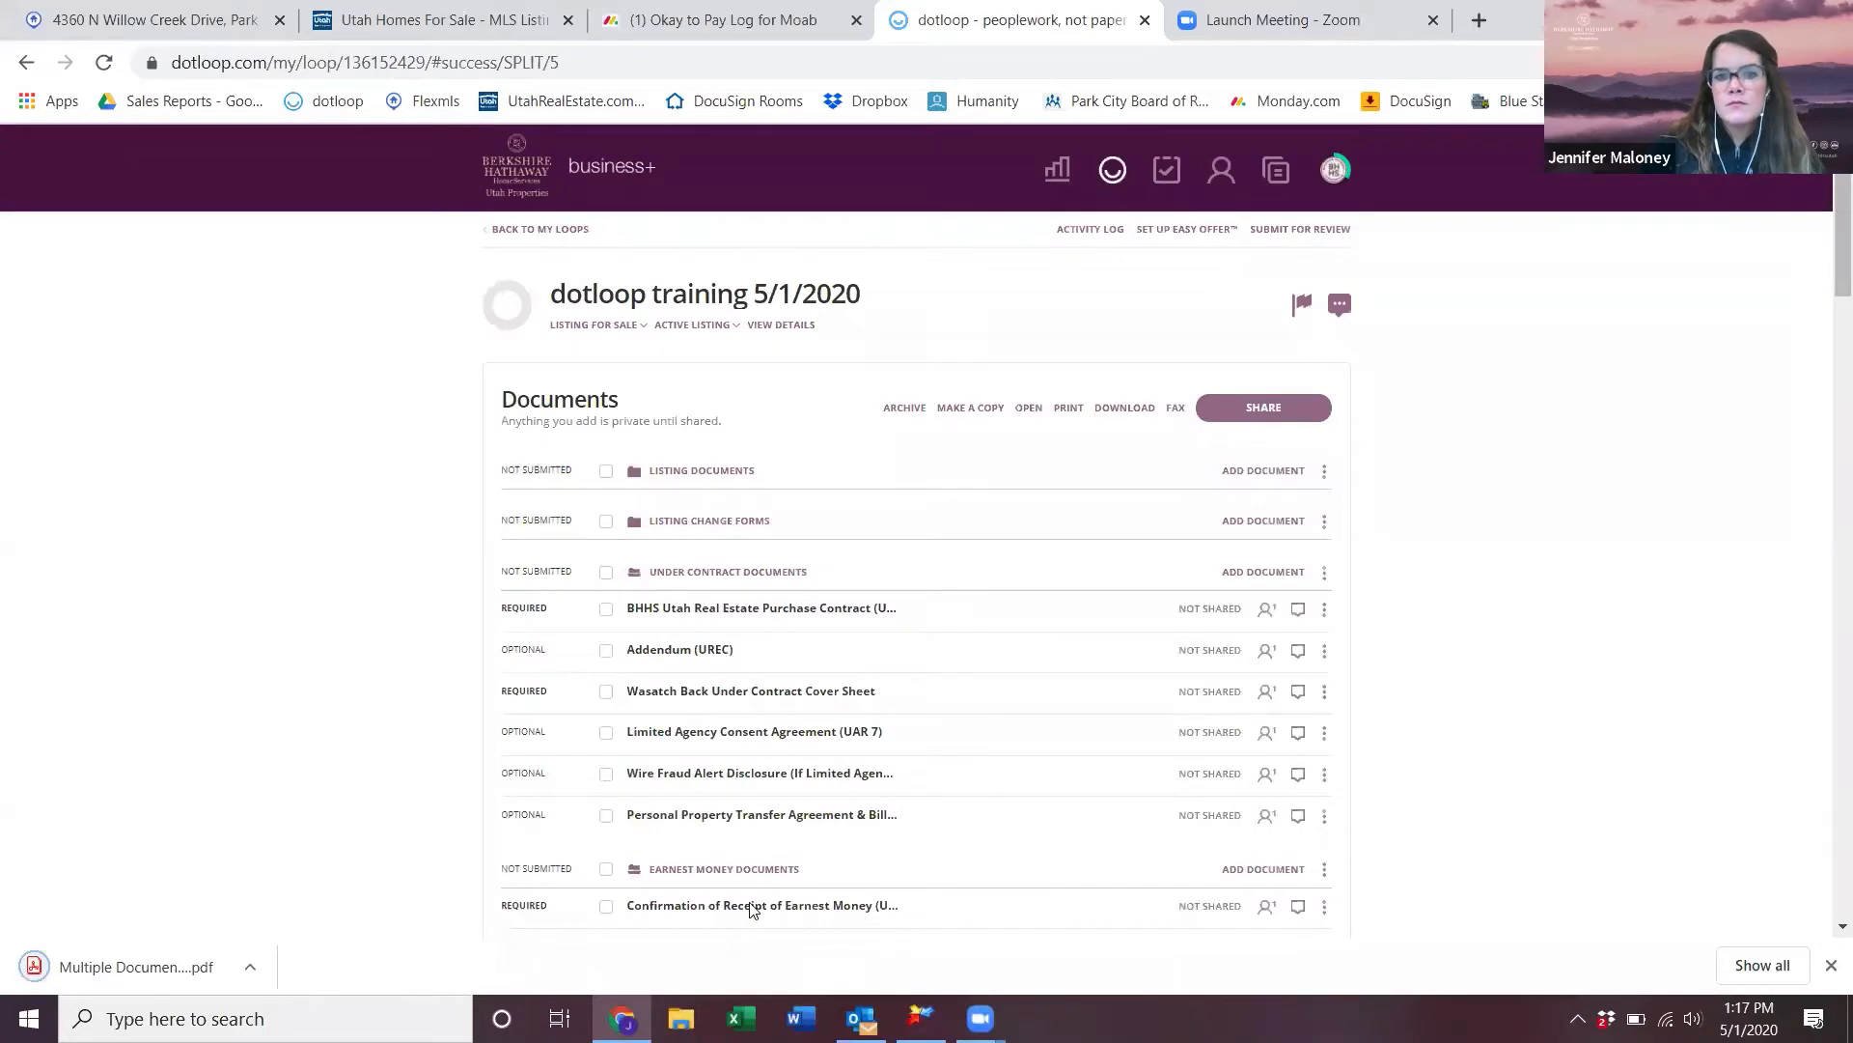
scroll(753, 910, "down", 6)
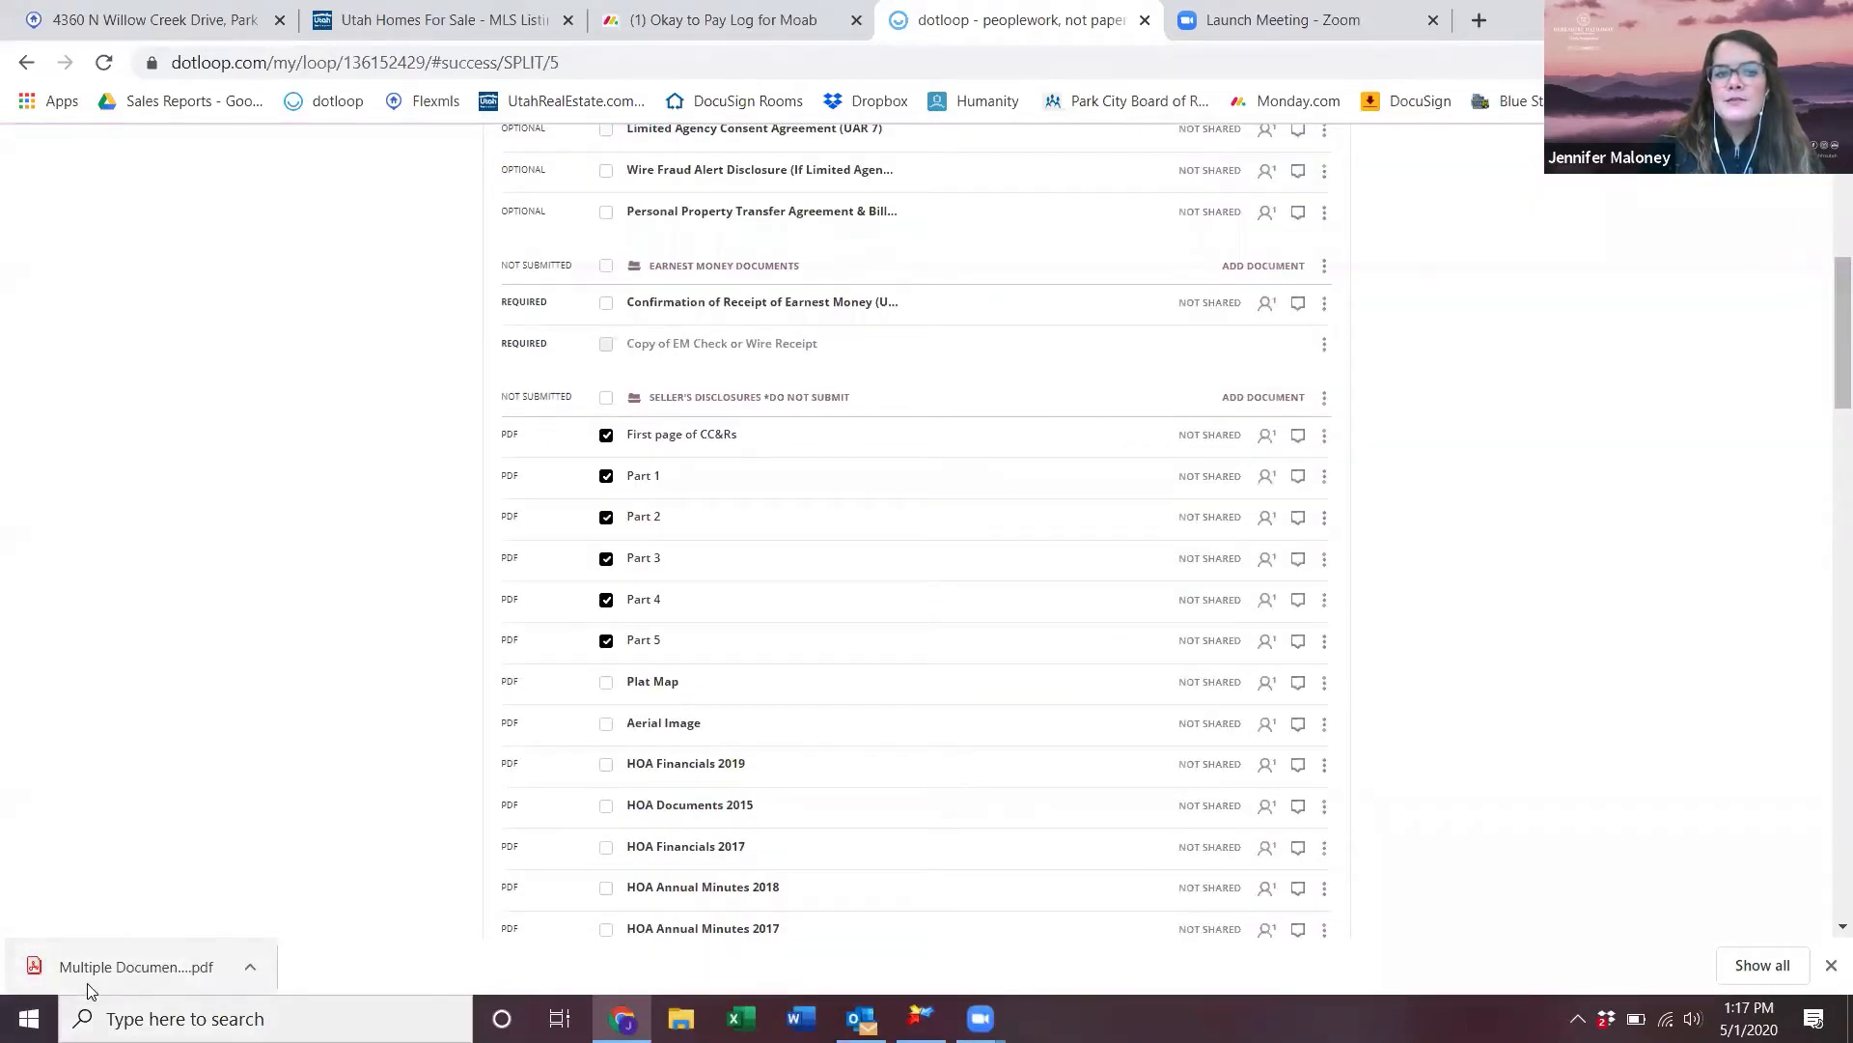
- Upload the combined PDF into Seller's Disclosures and open the Multiple Documents (48) file
left_click_drag(88, 977, 1262, 404)
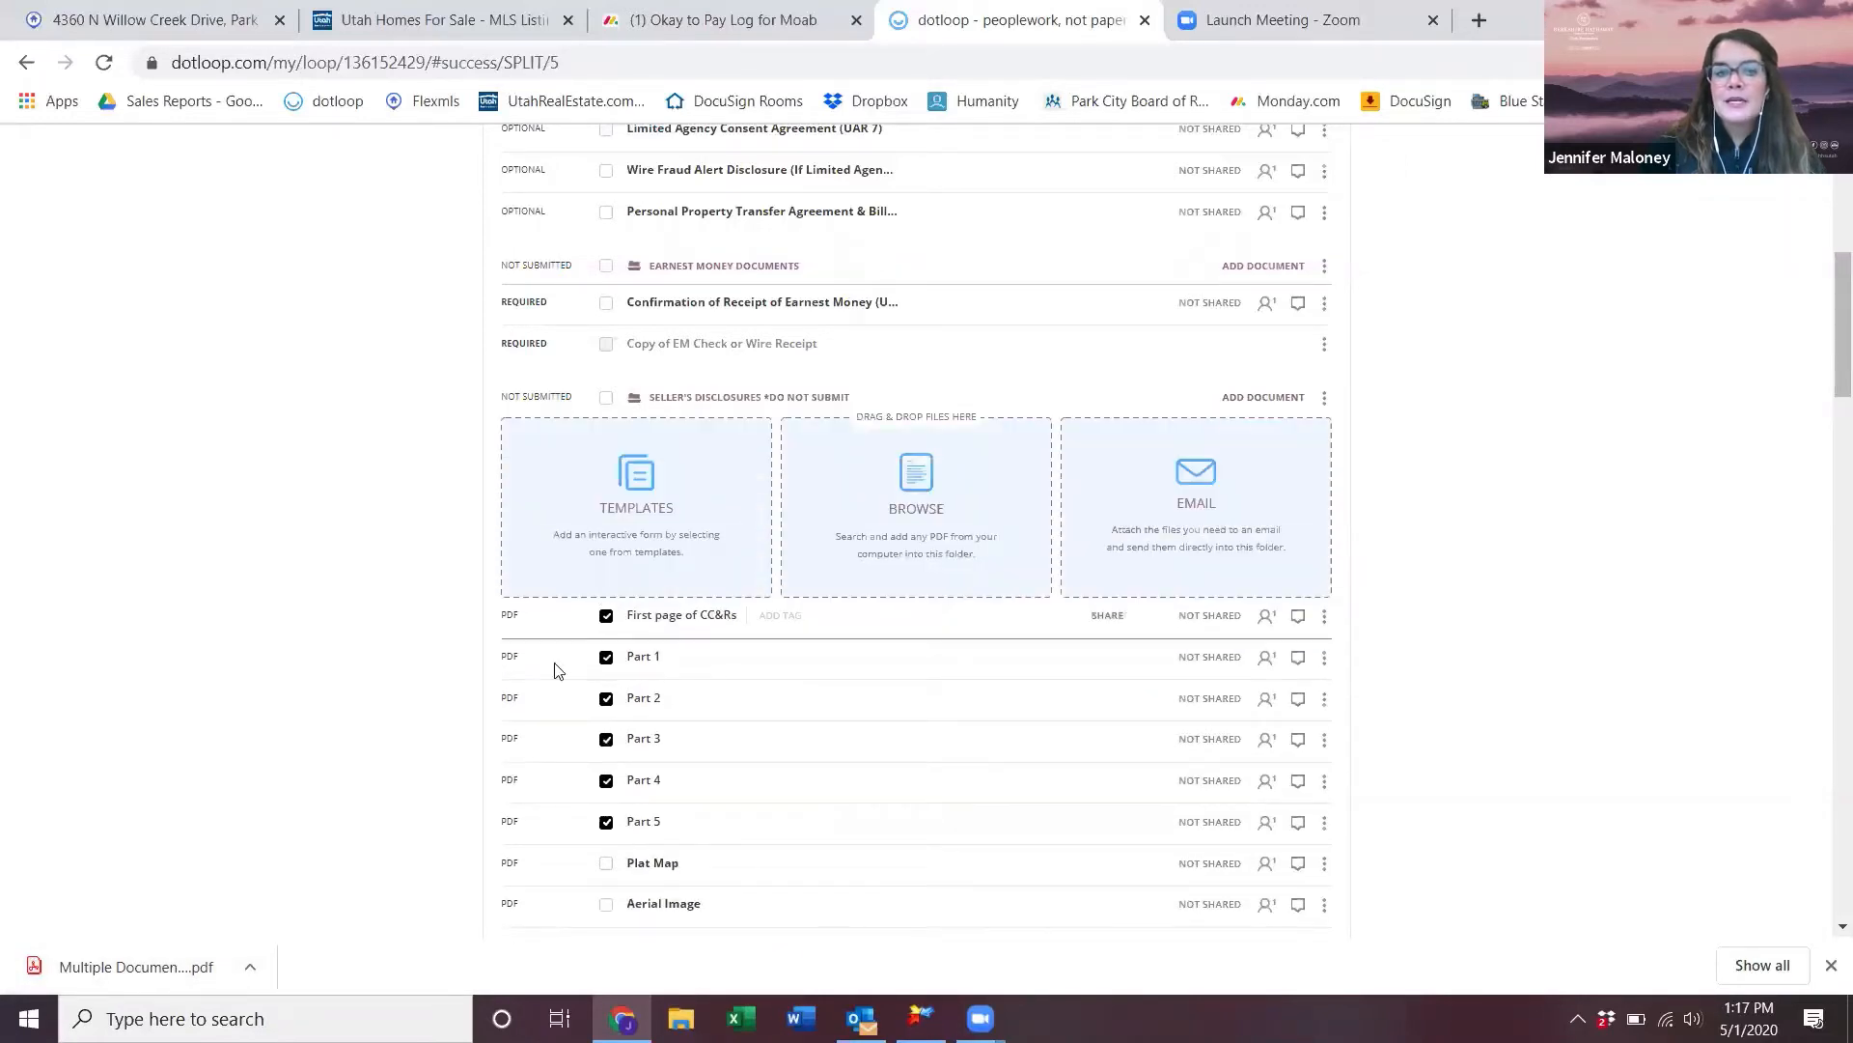
left_click_drag(135, 977, 914, 502)
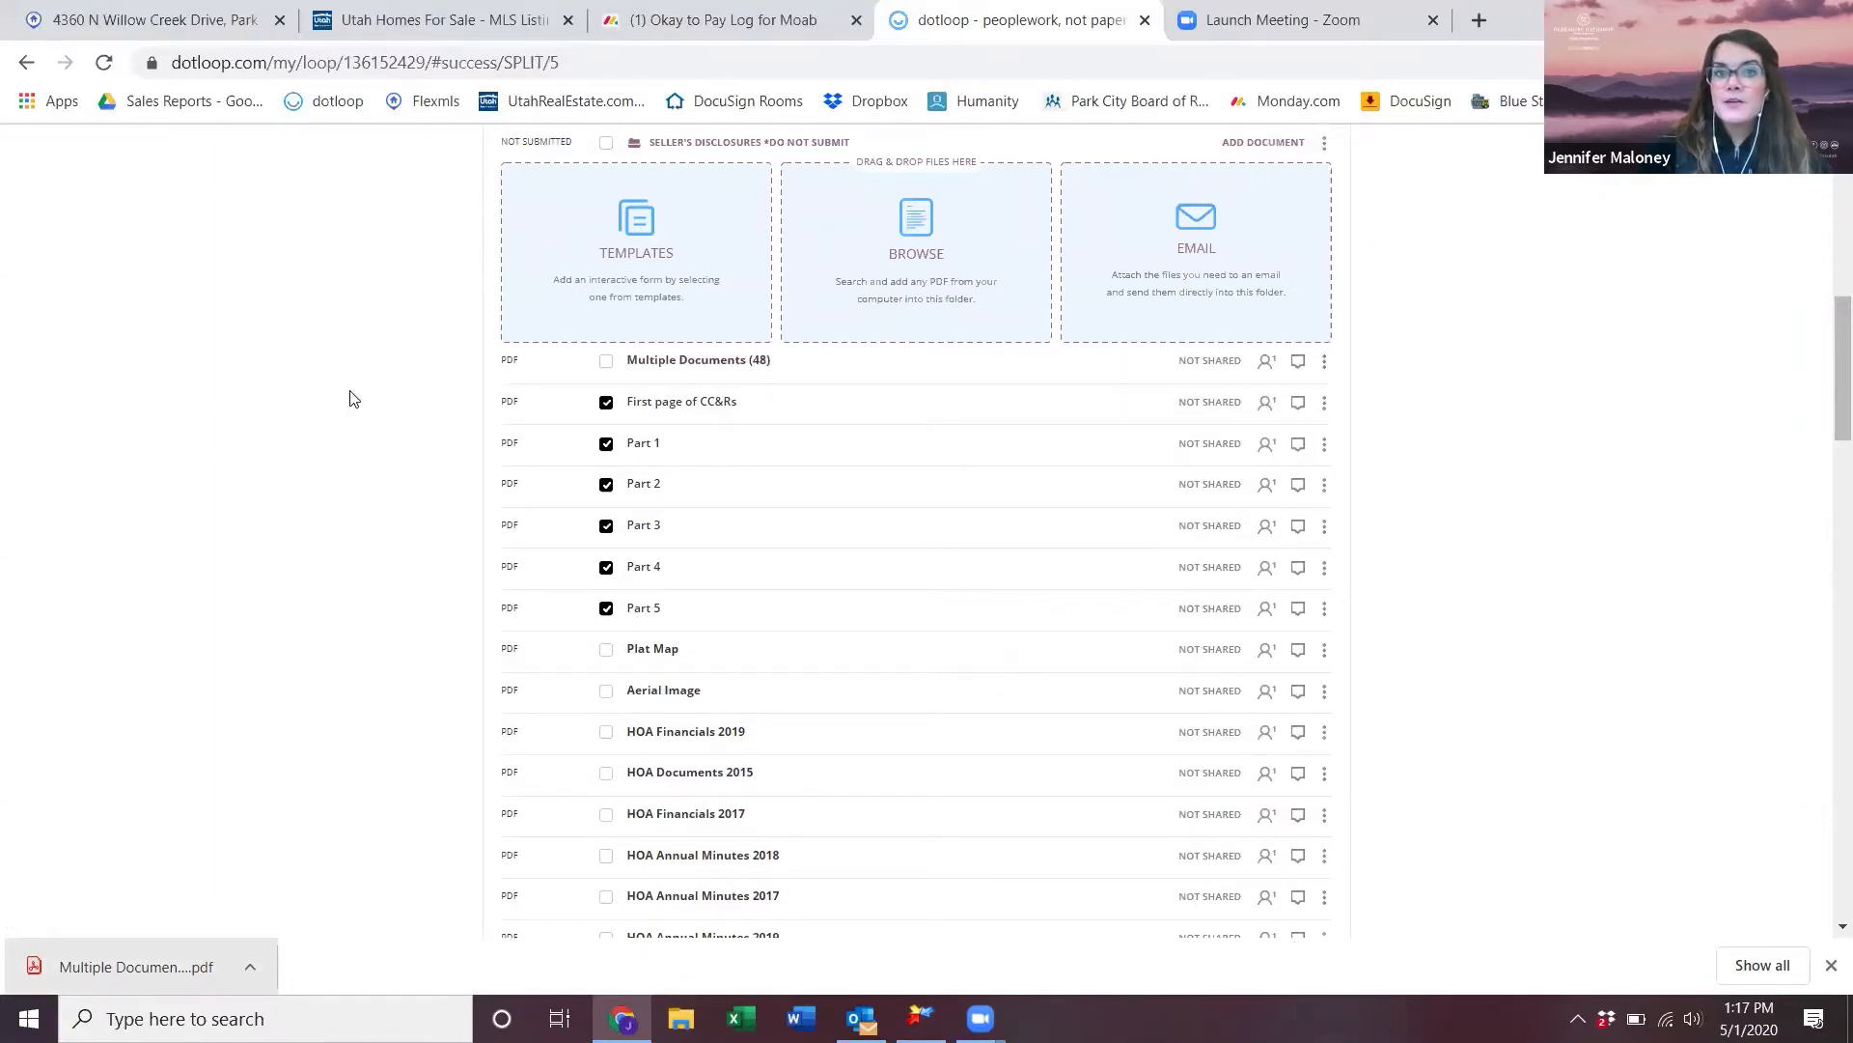
left_click(716, 365)
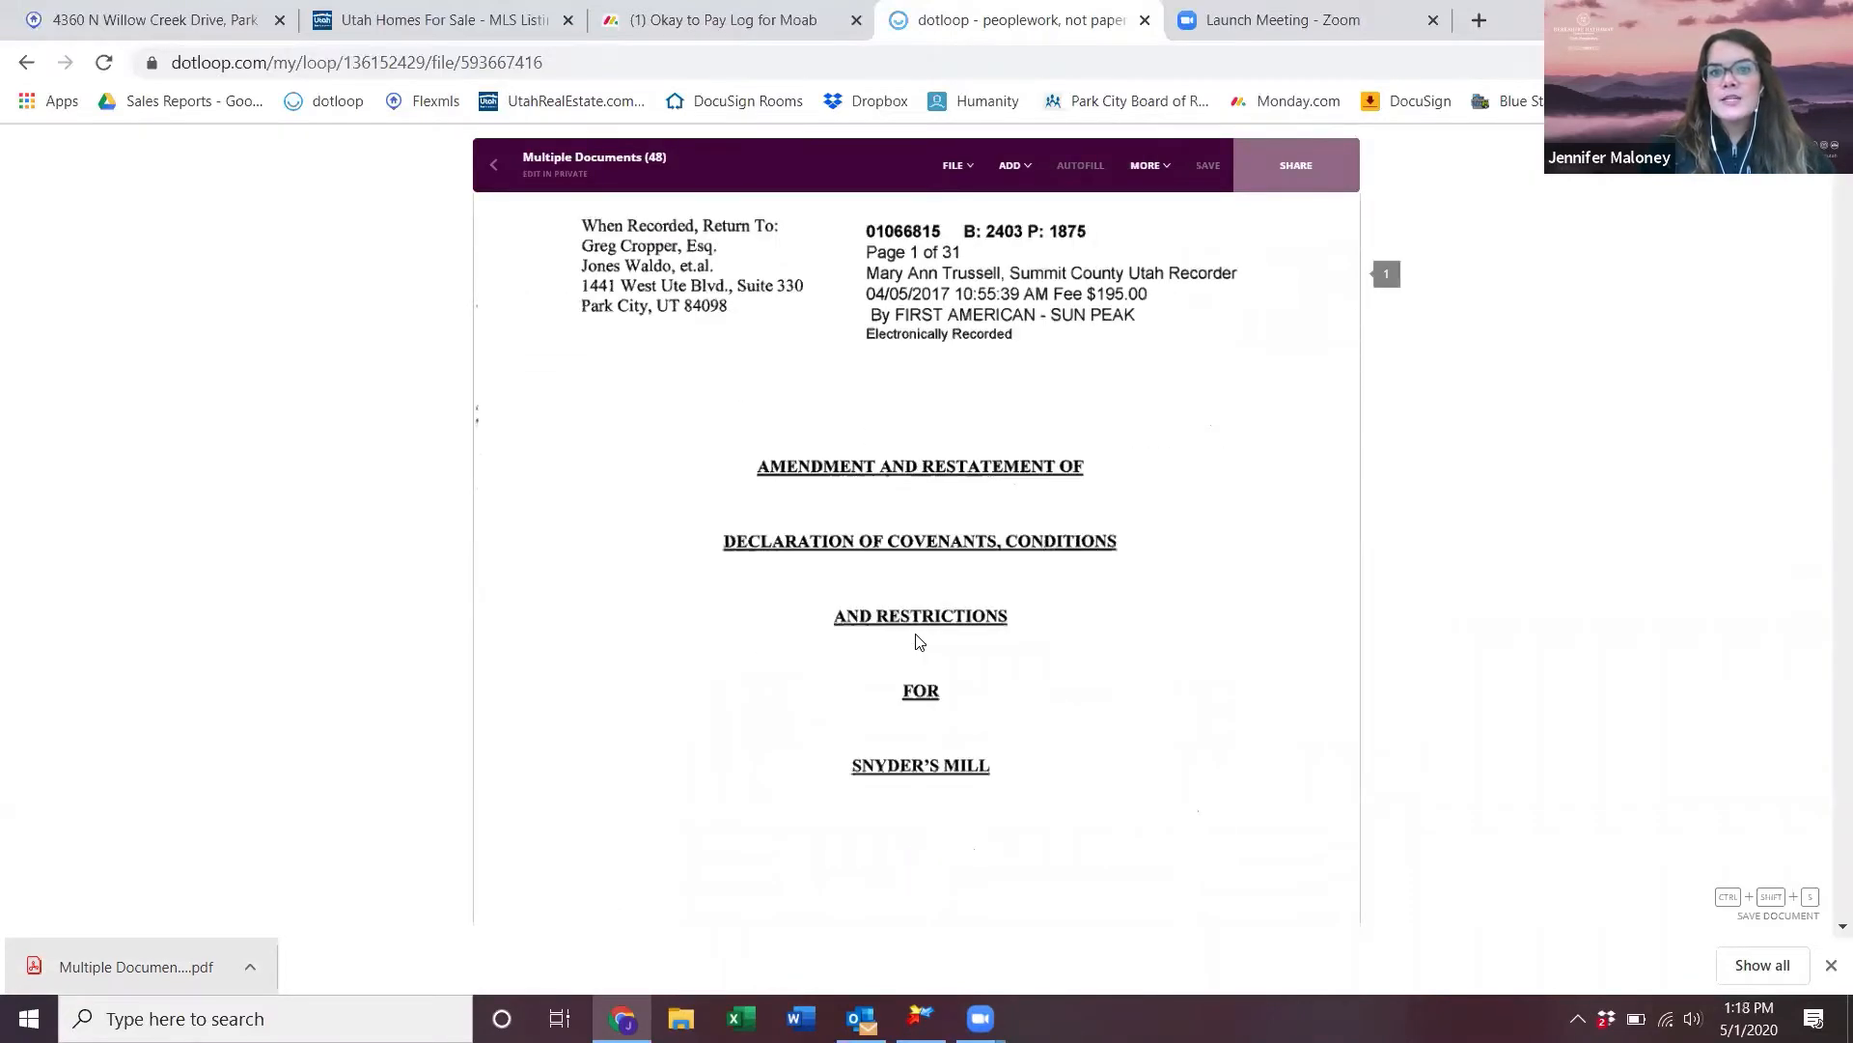
- Scroll through the table of contents pages, then back up to page 1
scroll(919, 642, "down", 20)
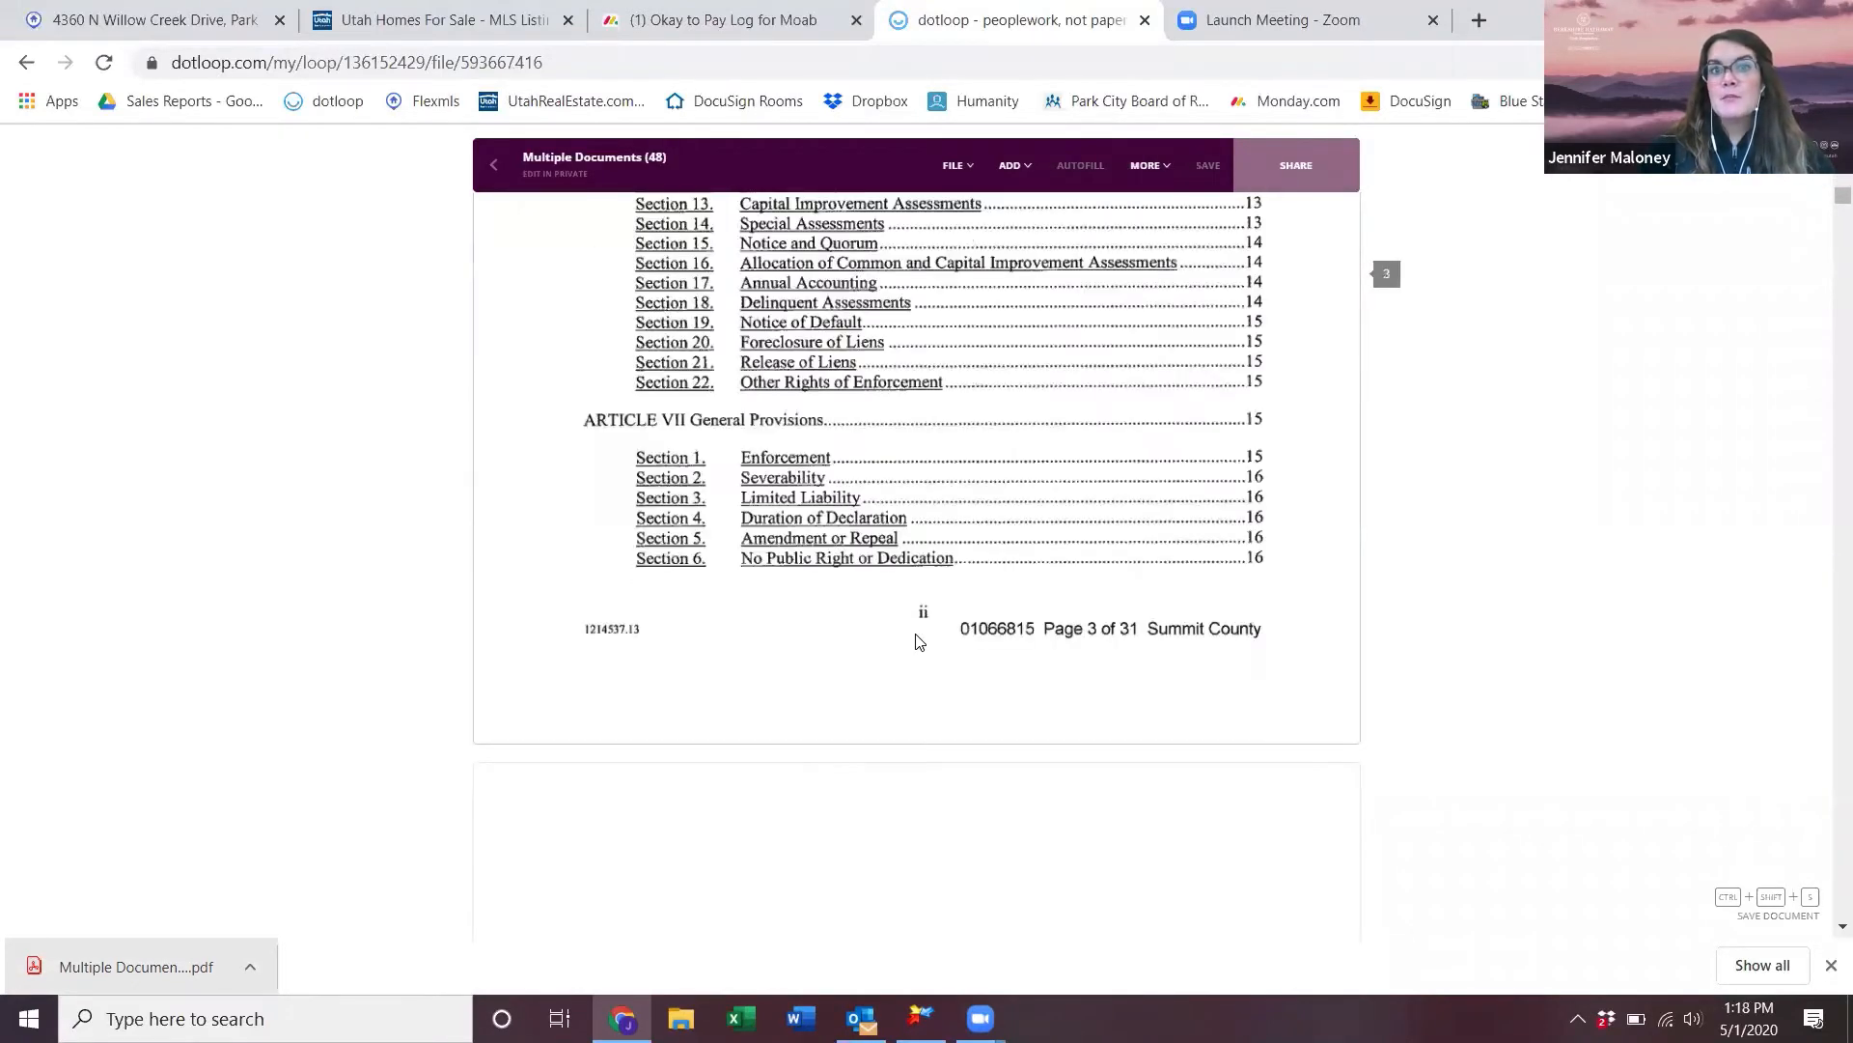
scroll(917, 642, "down", 5)
scroll(914, 641, "up", 12)
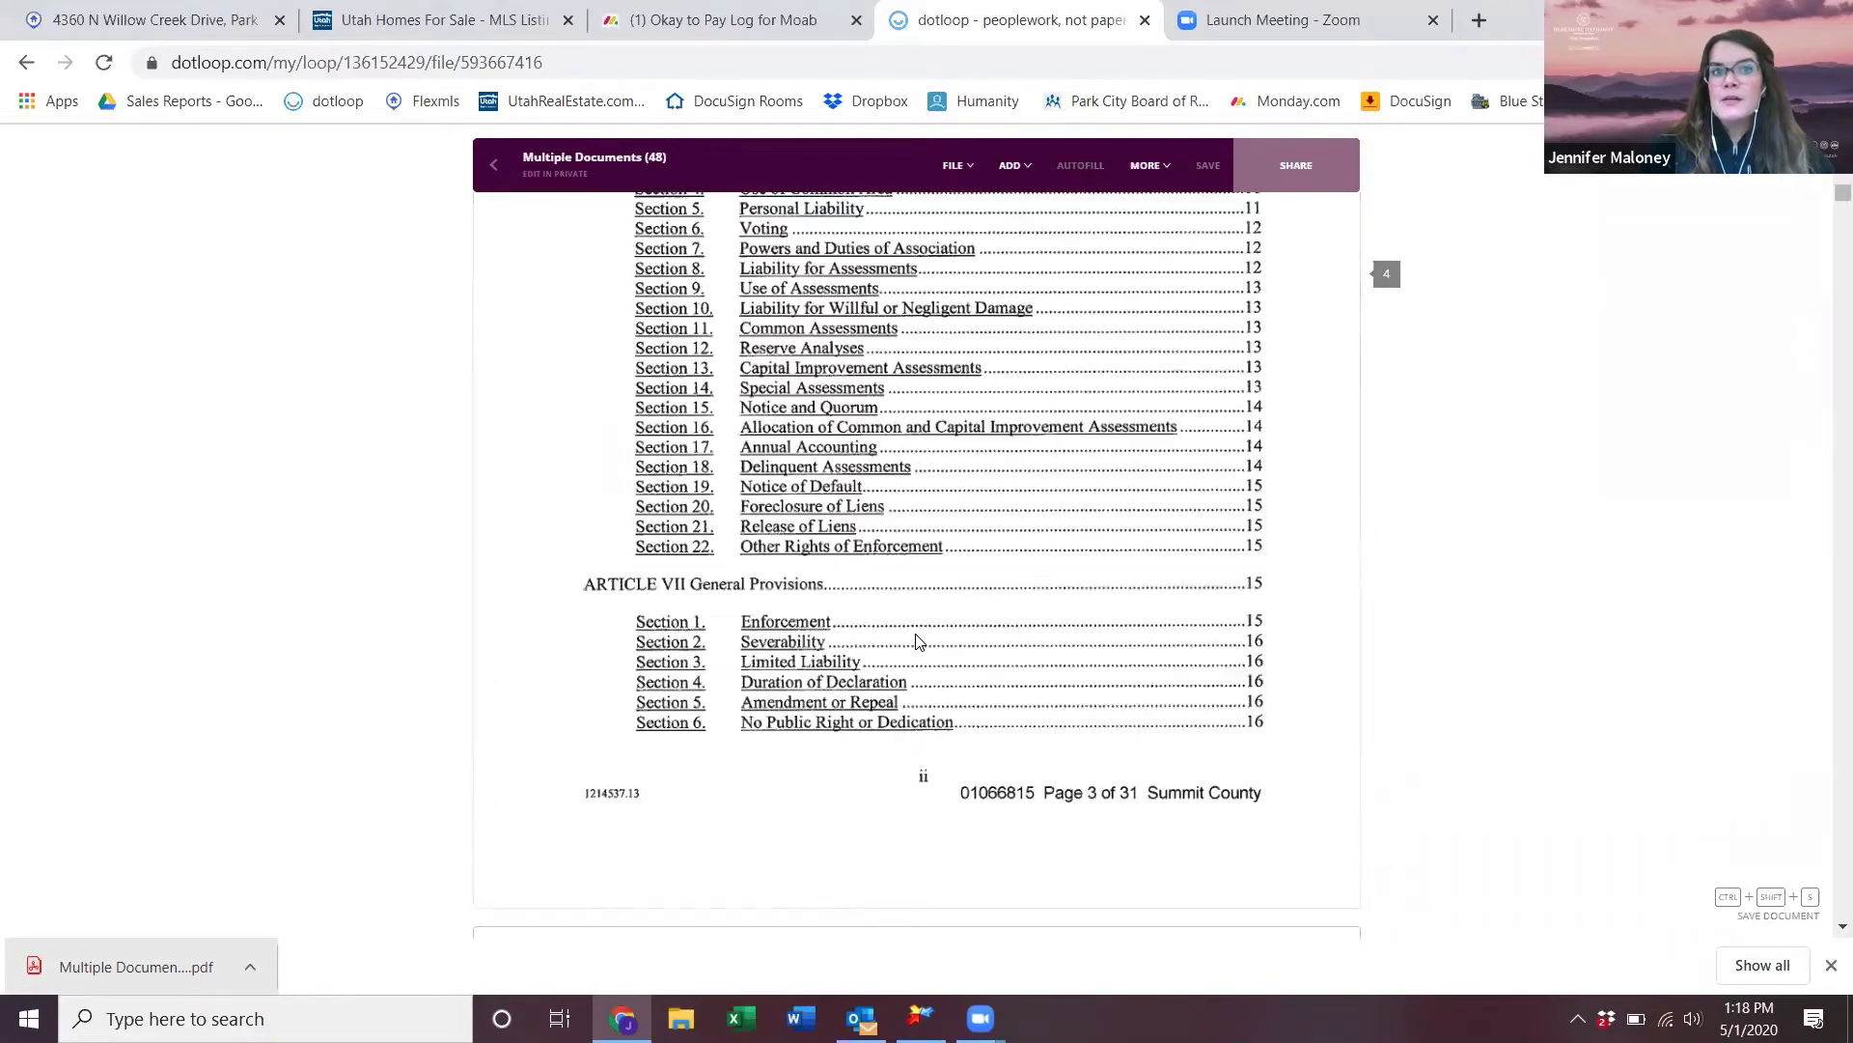
scroll(889, 568, "up", 20)
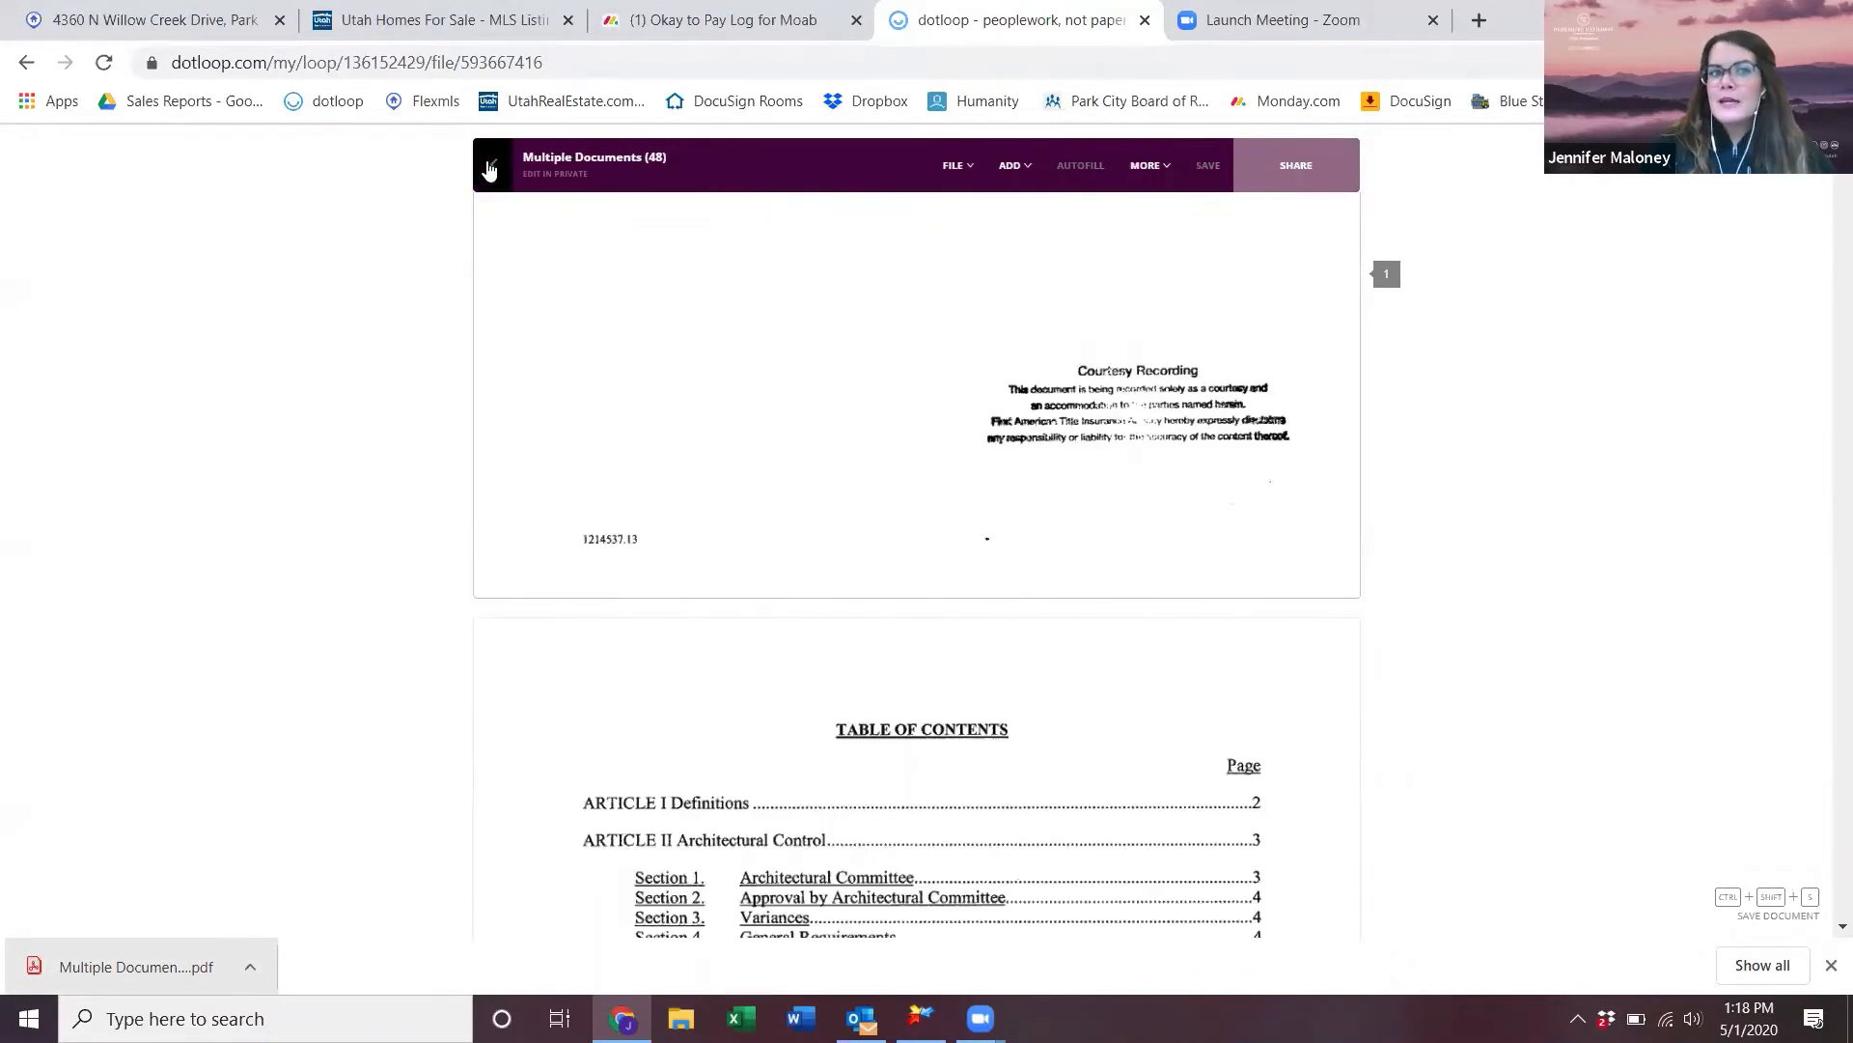
- Back on the documents list, rename Multiple Documents (48) to CC&Rs
left_click(489, 168)
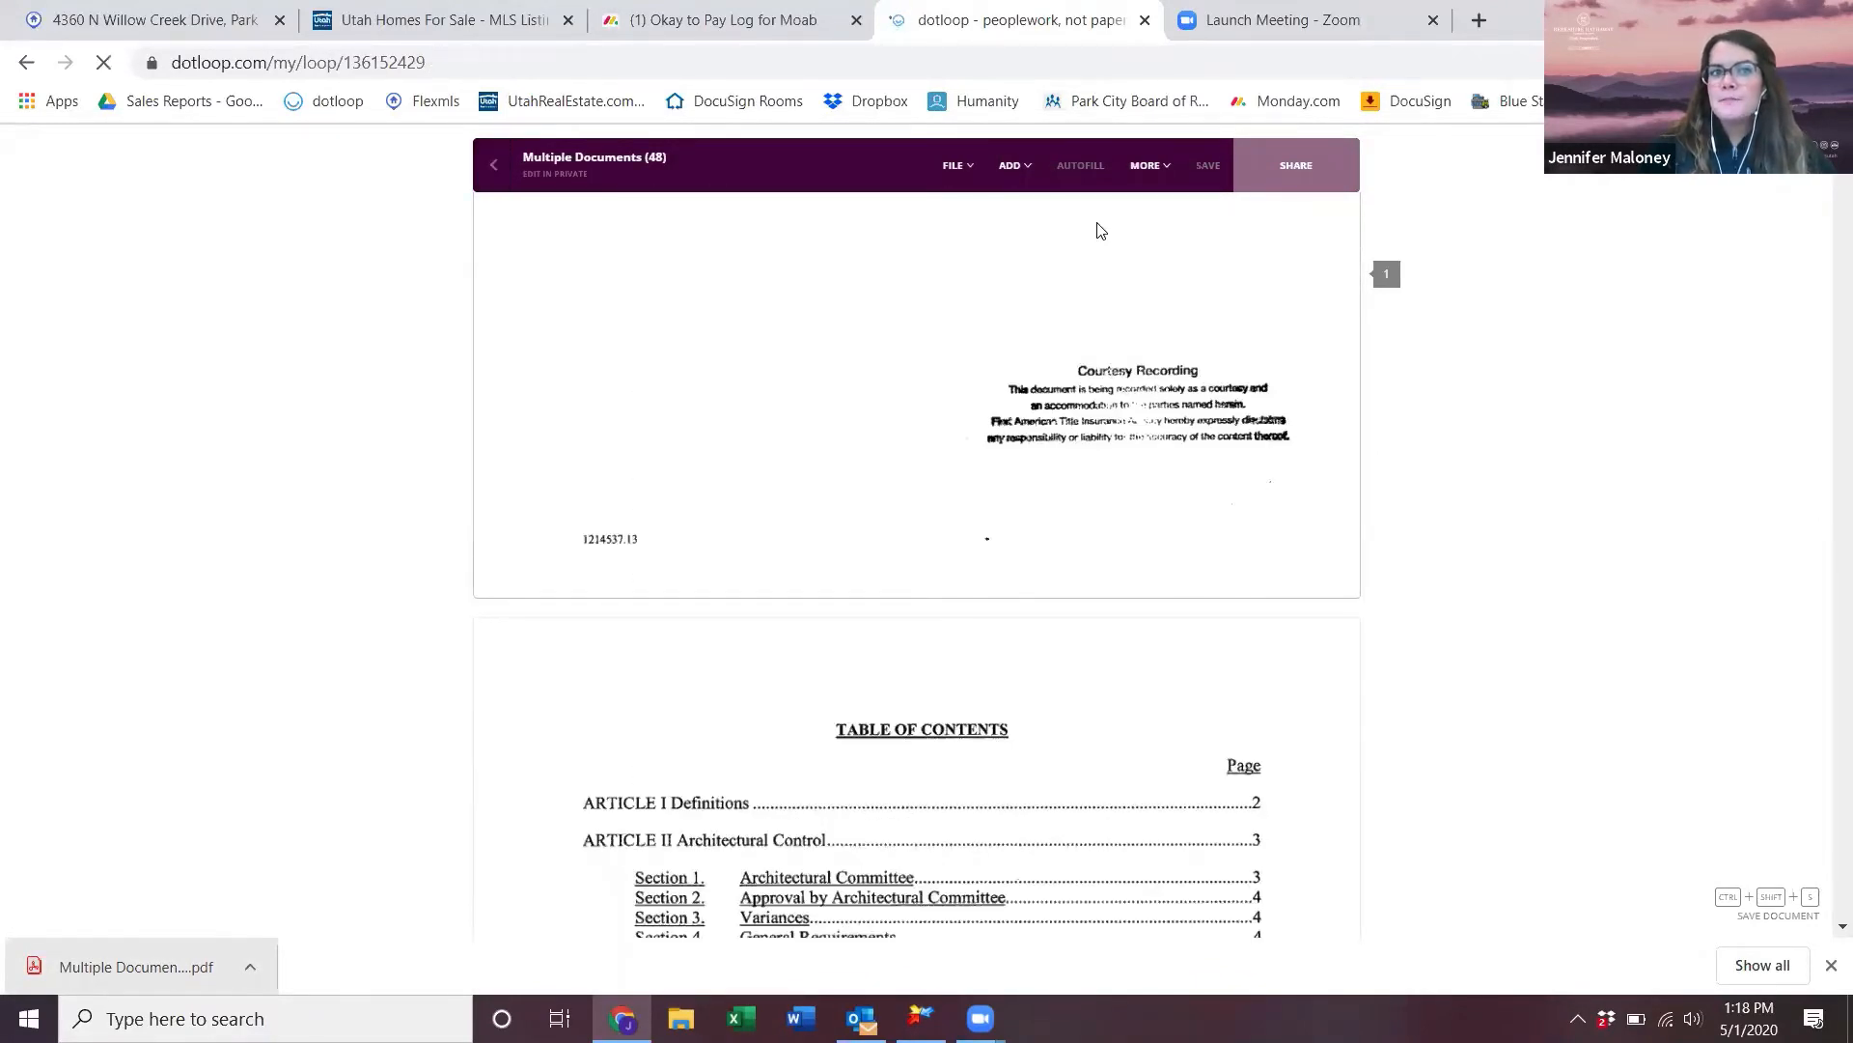
scroll(1204, 587, "down", 6)
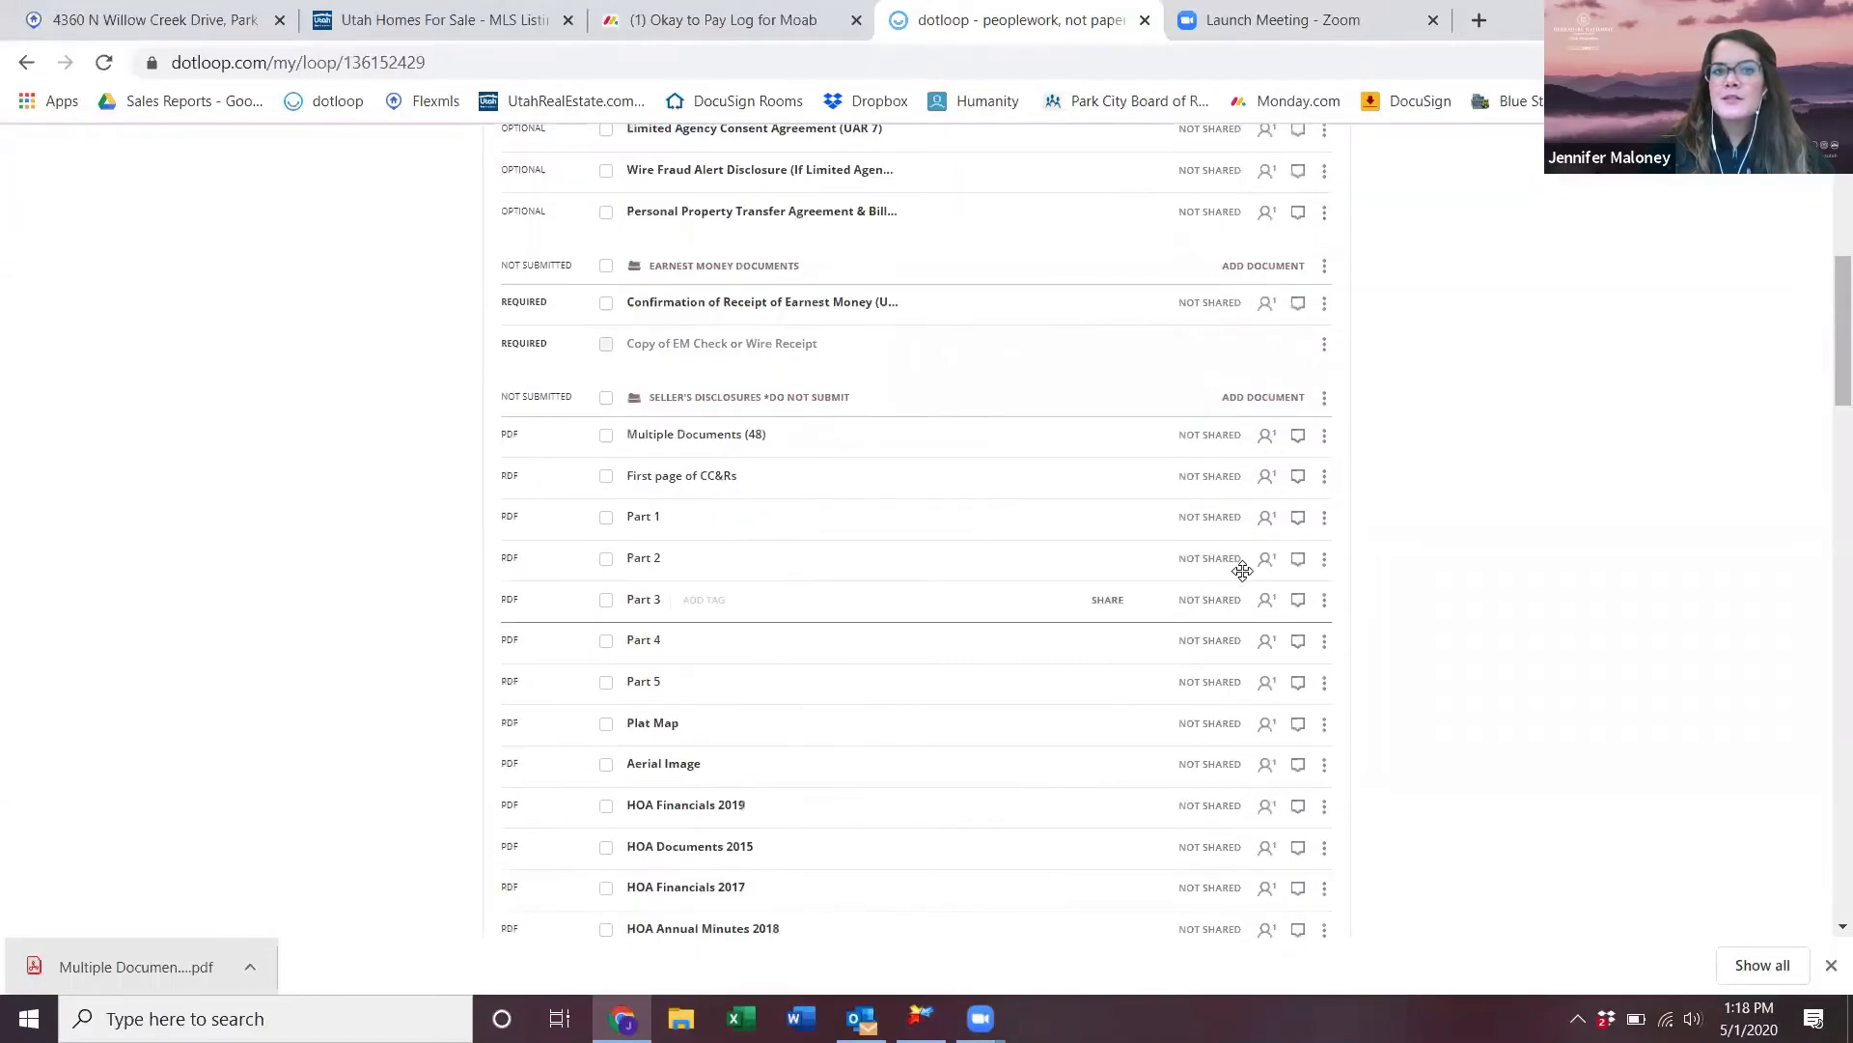
left_click(1325, 435)
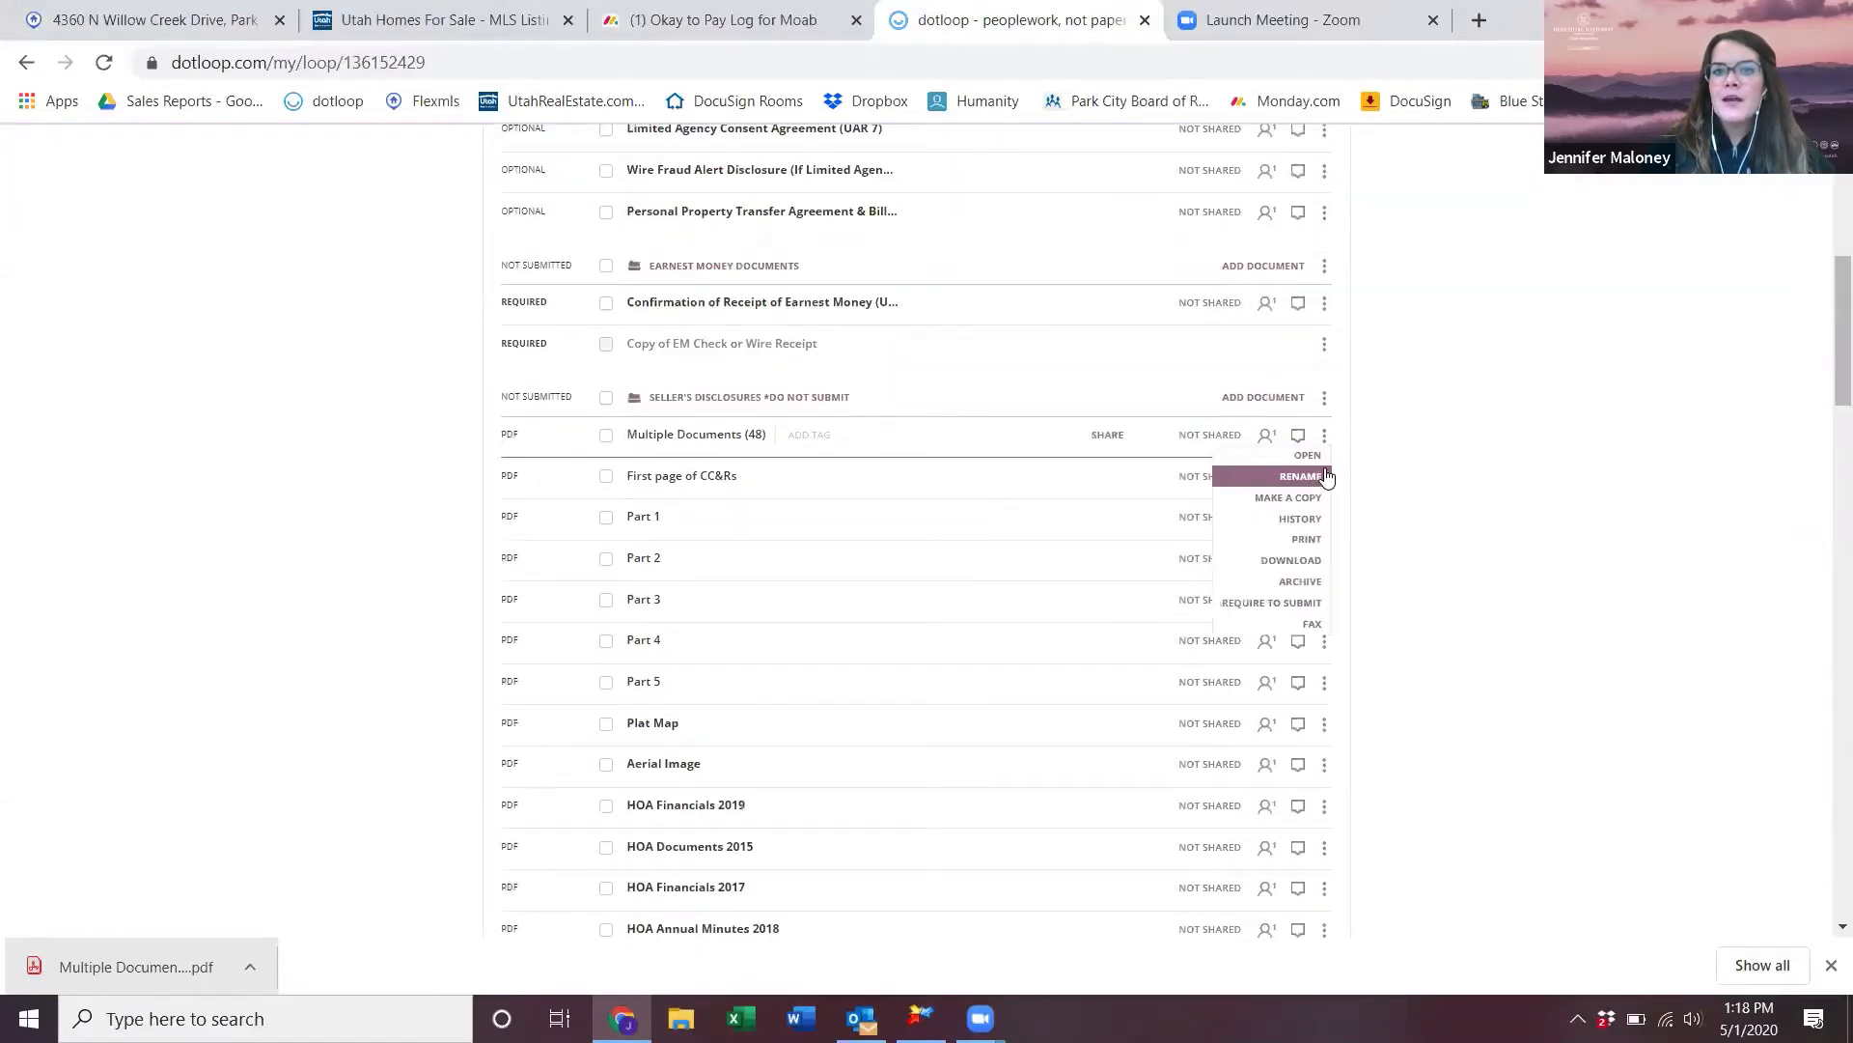
left_click(1315, 477)
left_click_drag(757, 432, 628, 431)
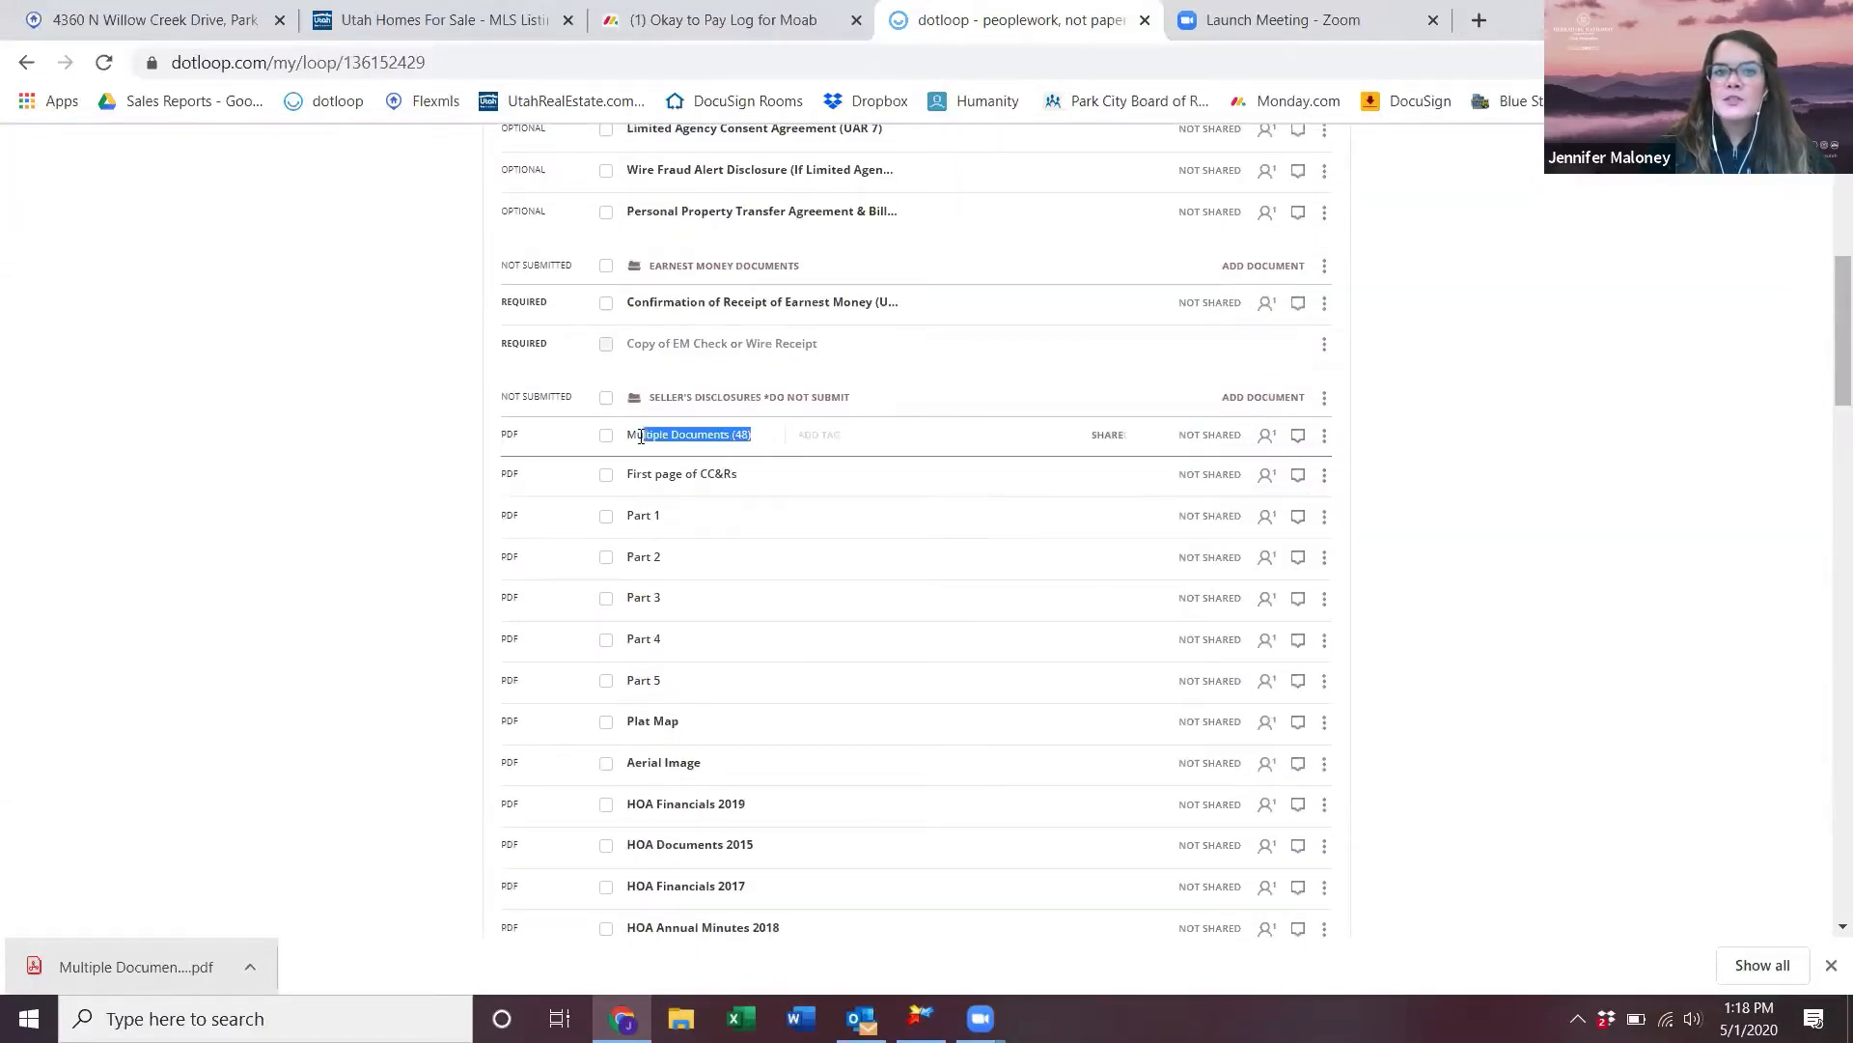
type("CC&Rs")
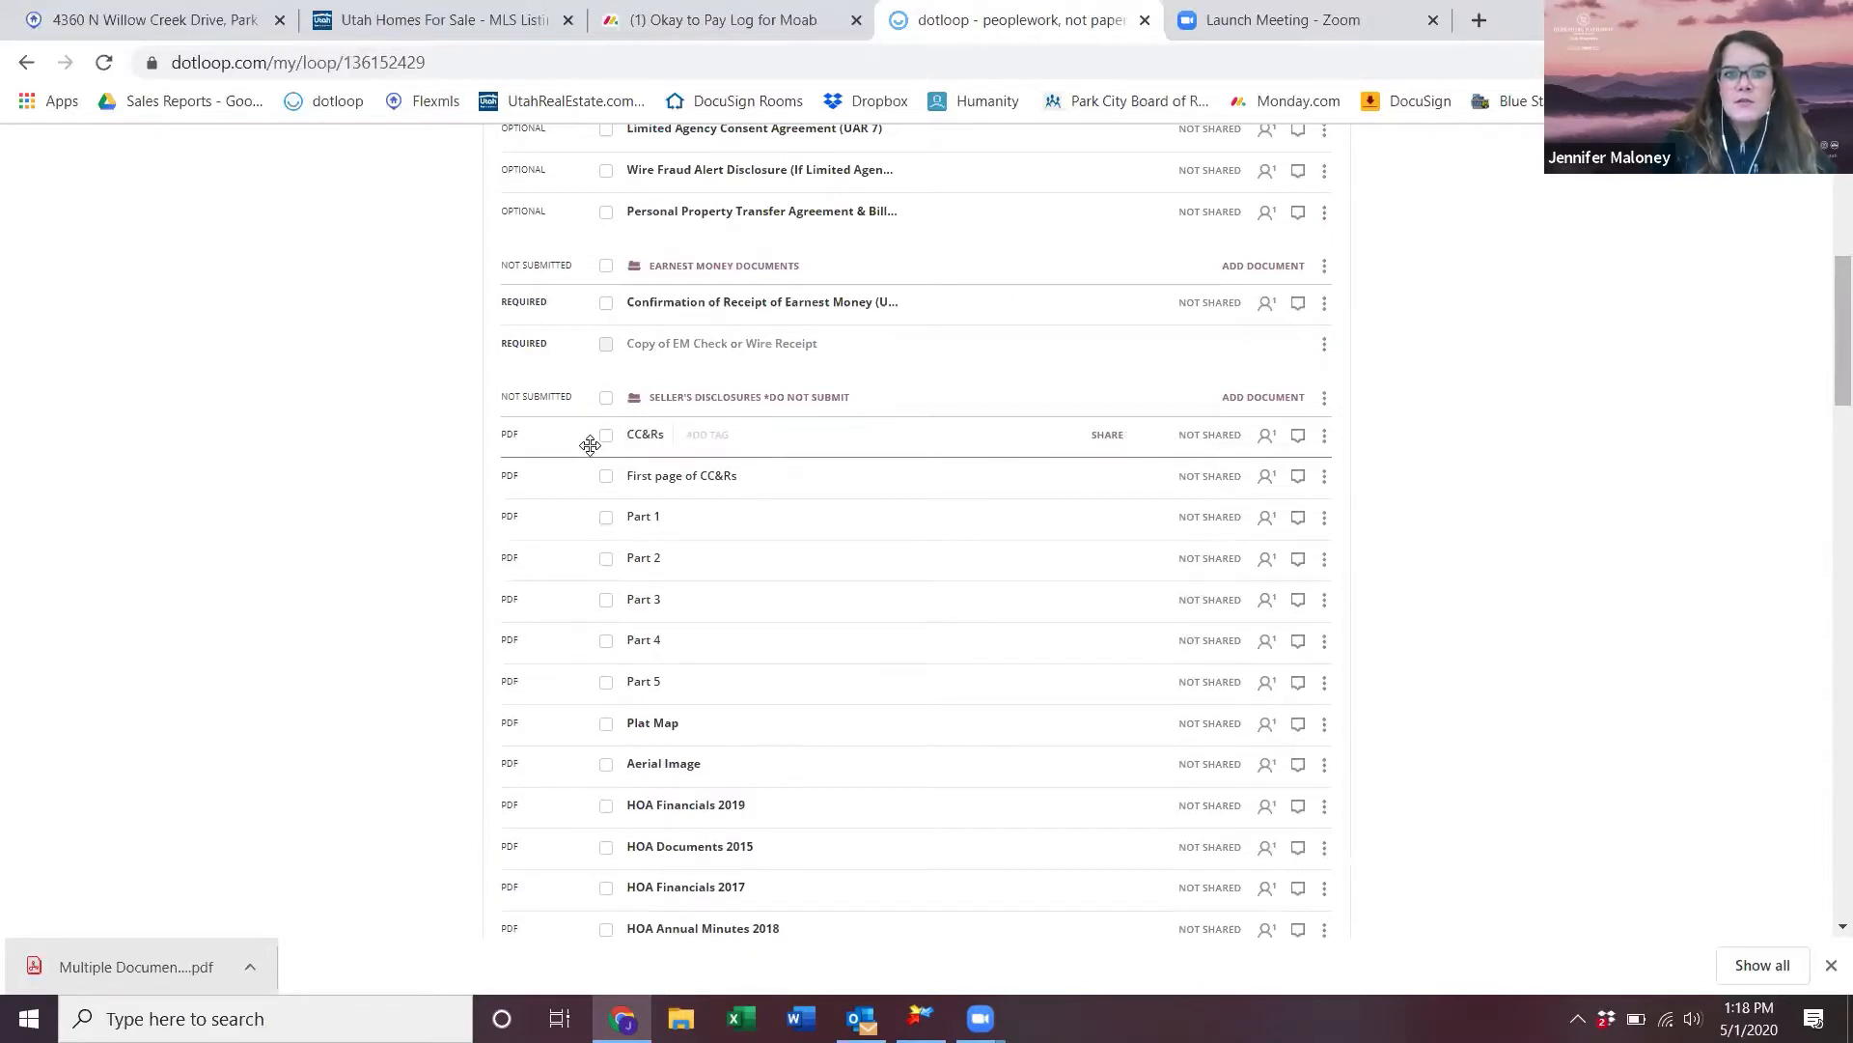
key("Return")
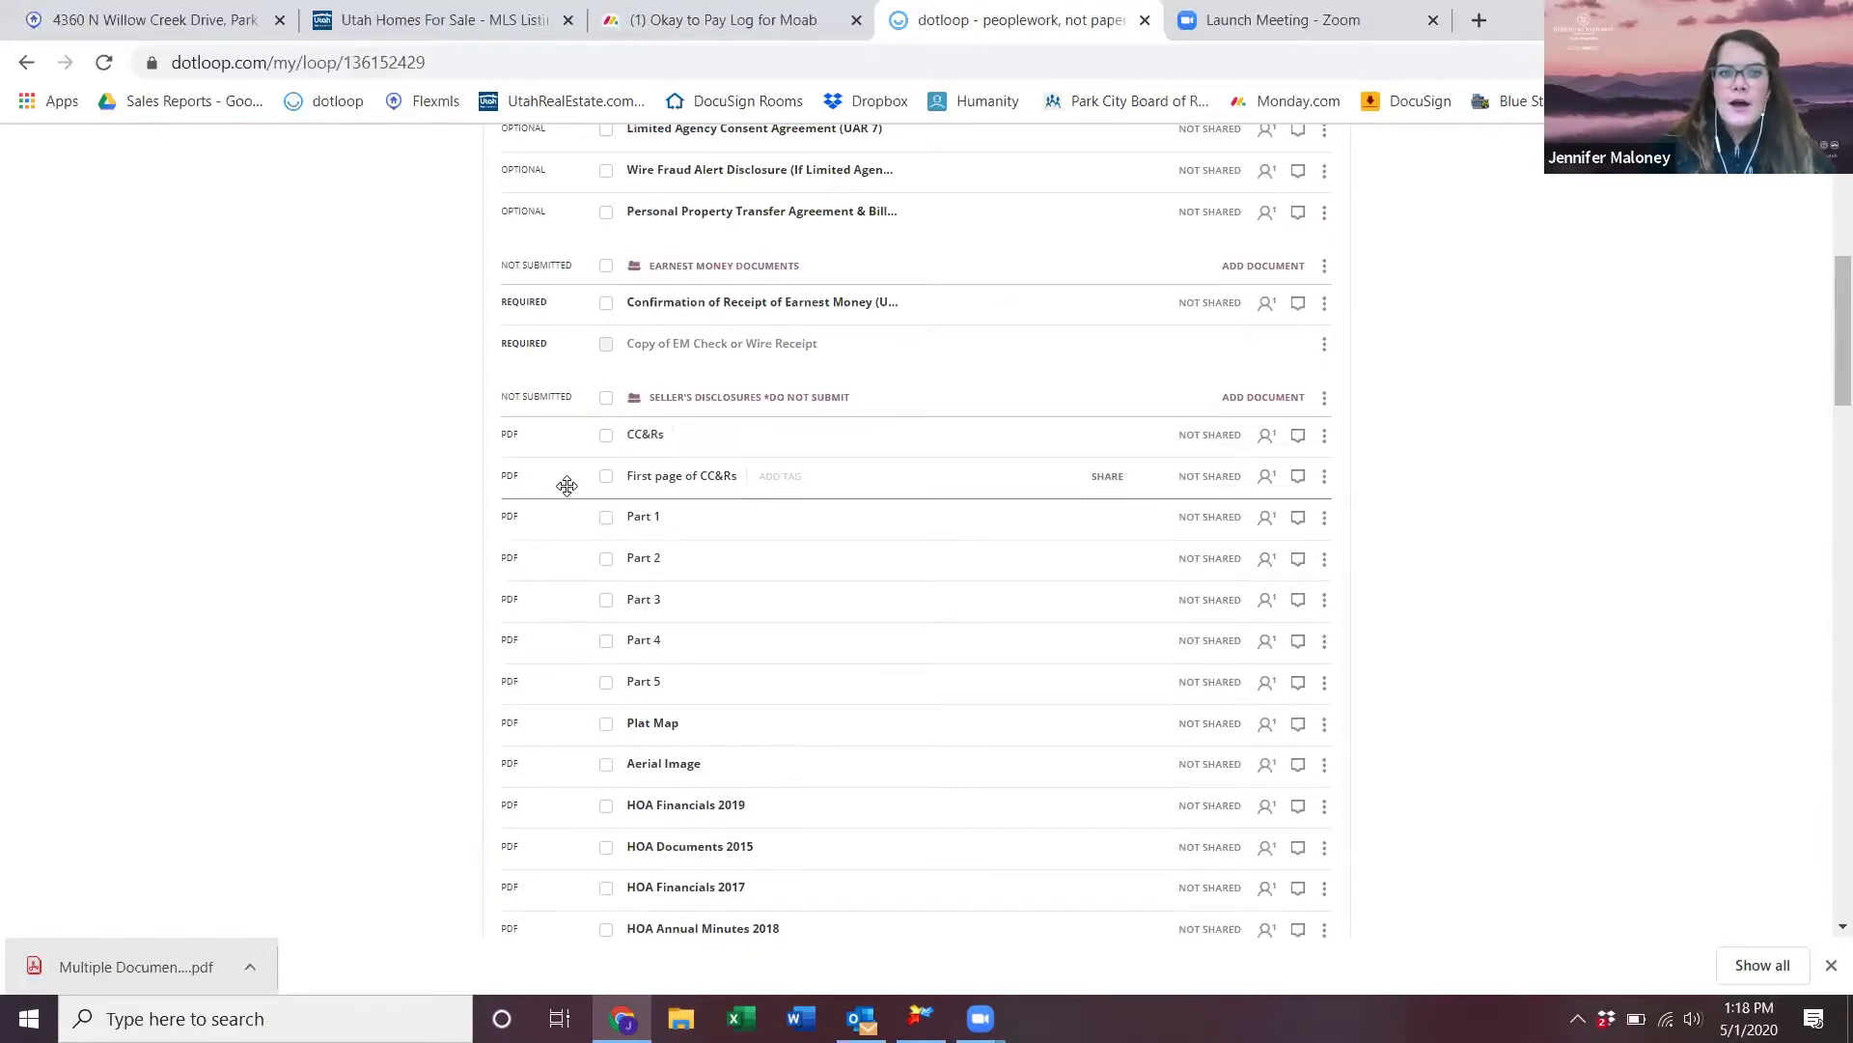
- Select the First page of CC&Rs and the Part 1 through Part 5 files
left_click(605, 477)
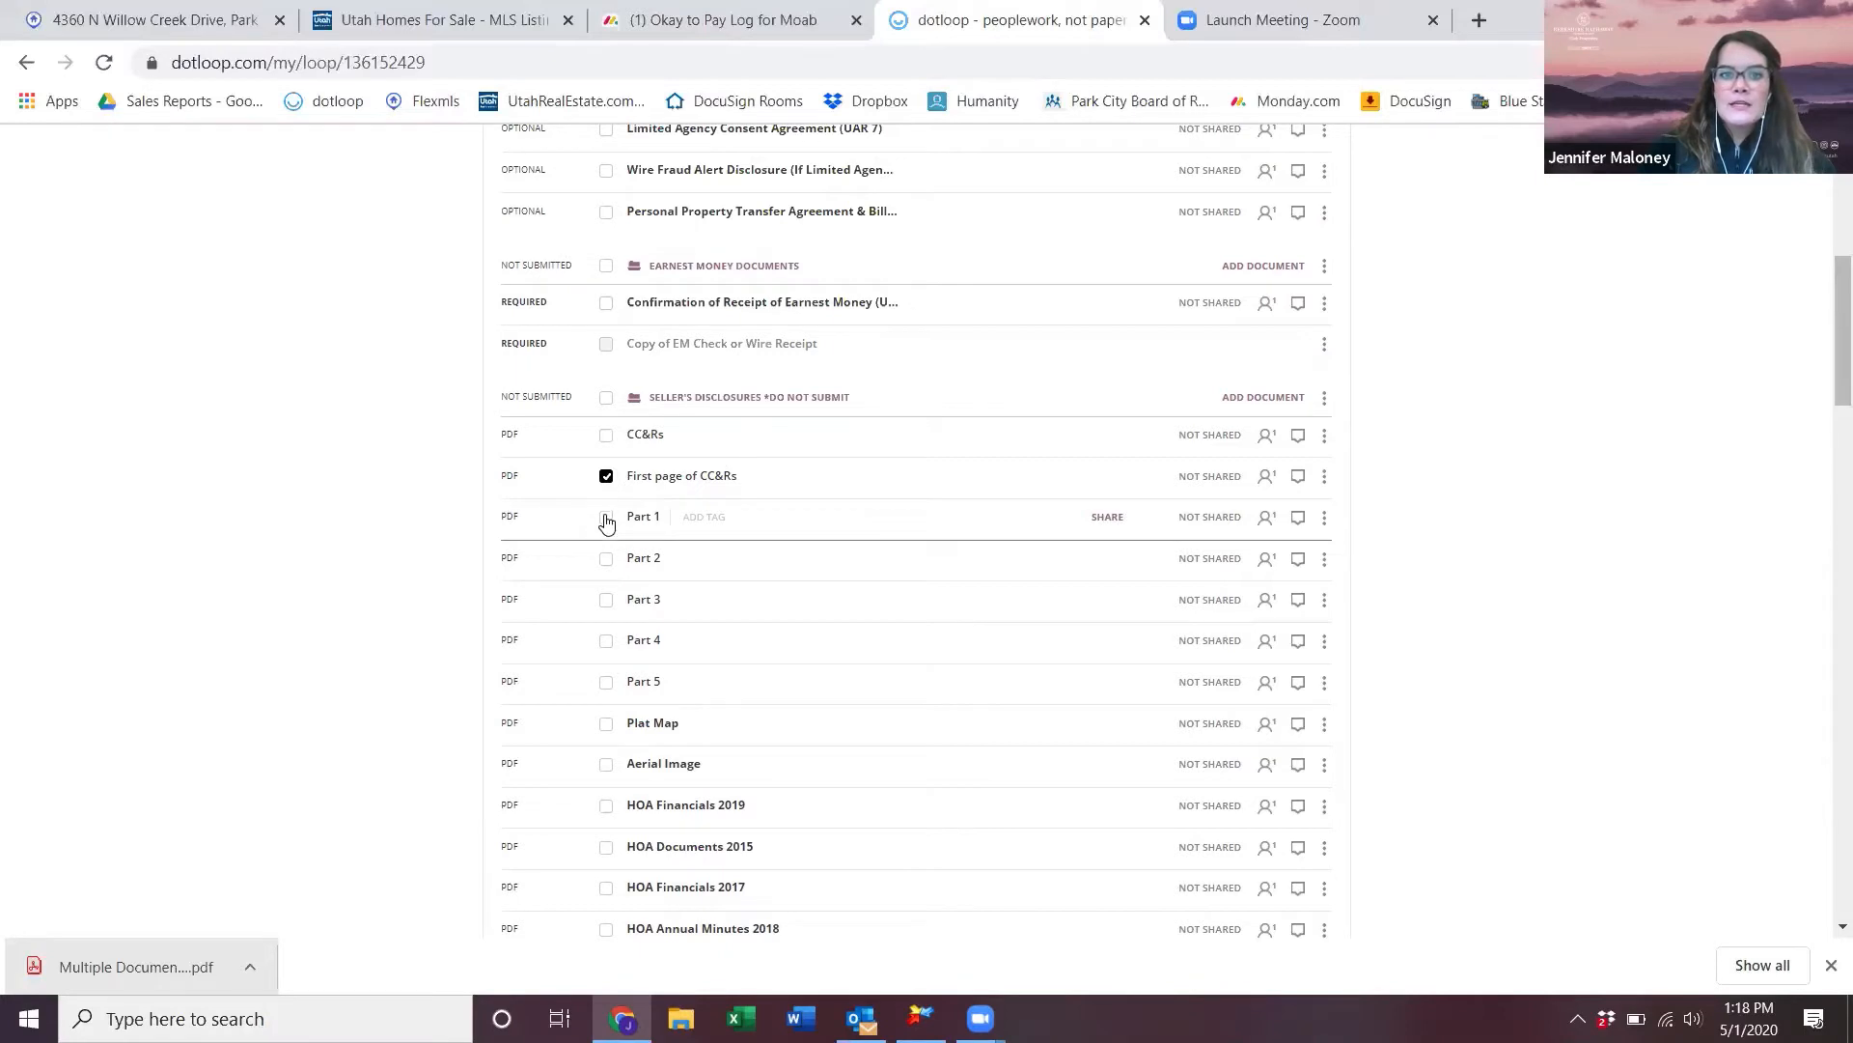
left_click(605, 520)
left_click(605, 561)
left_click(606, 601)
left_click(606, 643)
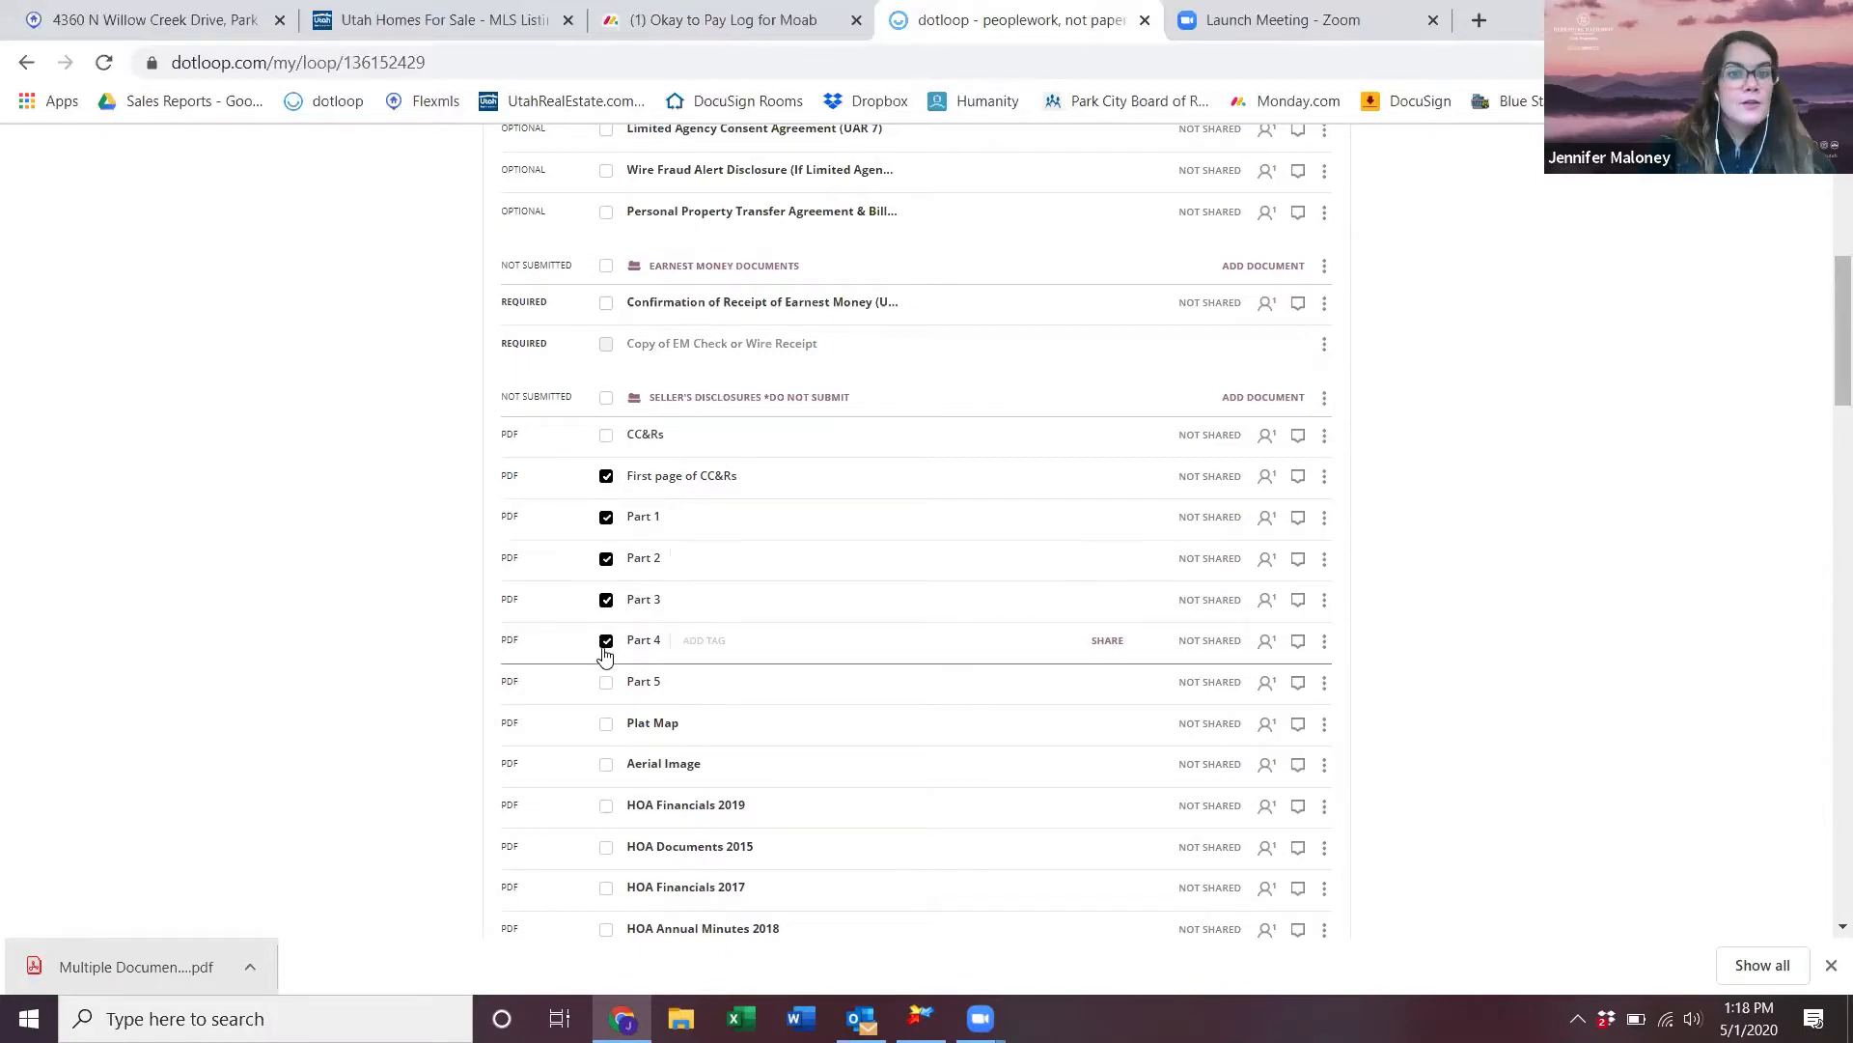
left_click(605, 682)
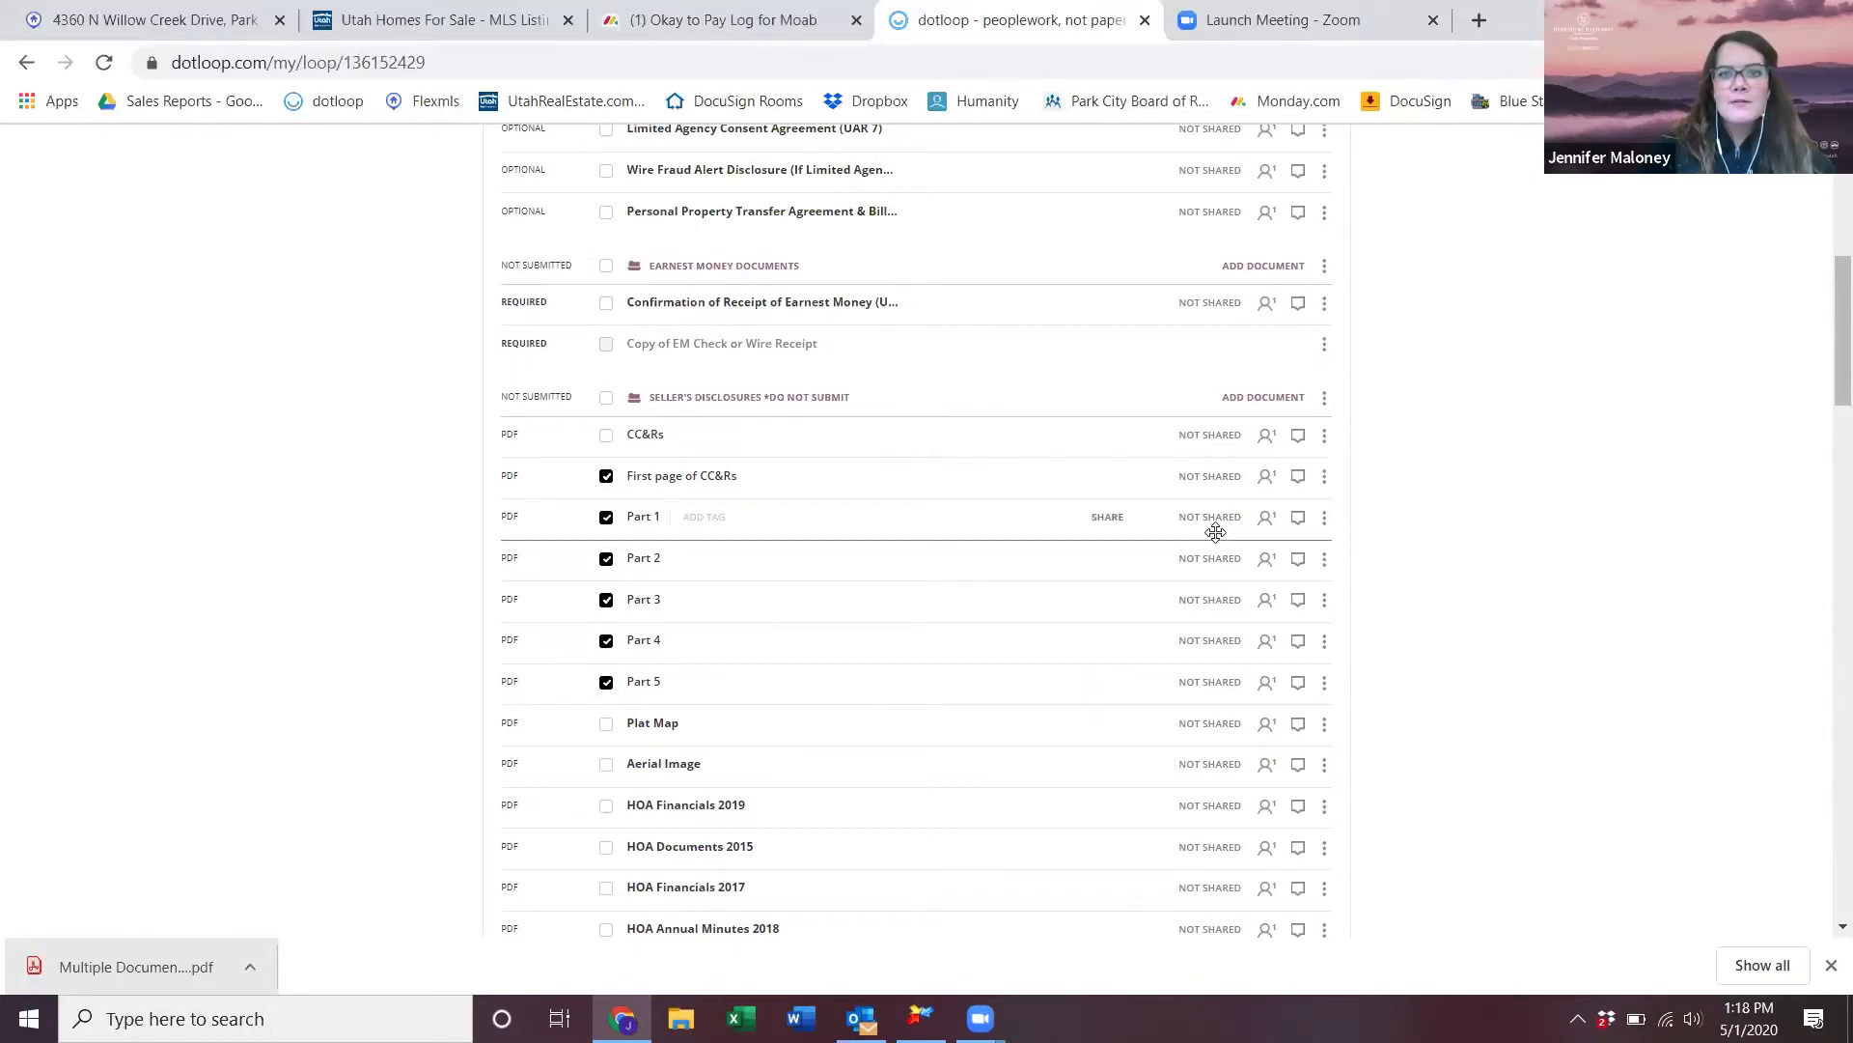
scroll(945, 544, "up", 6)
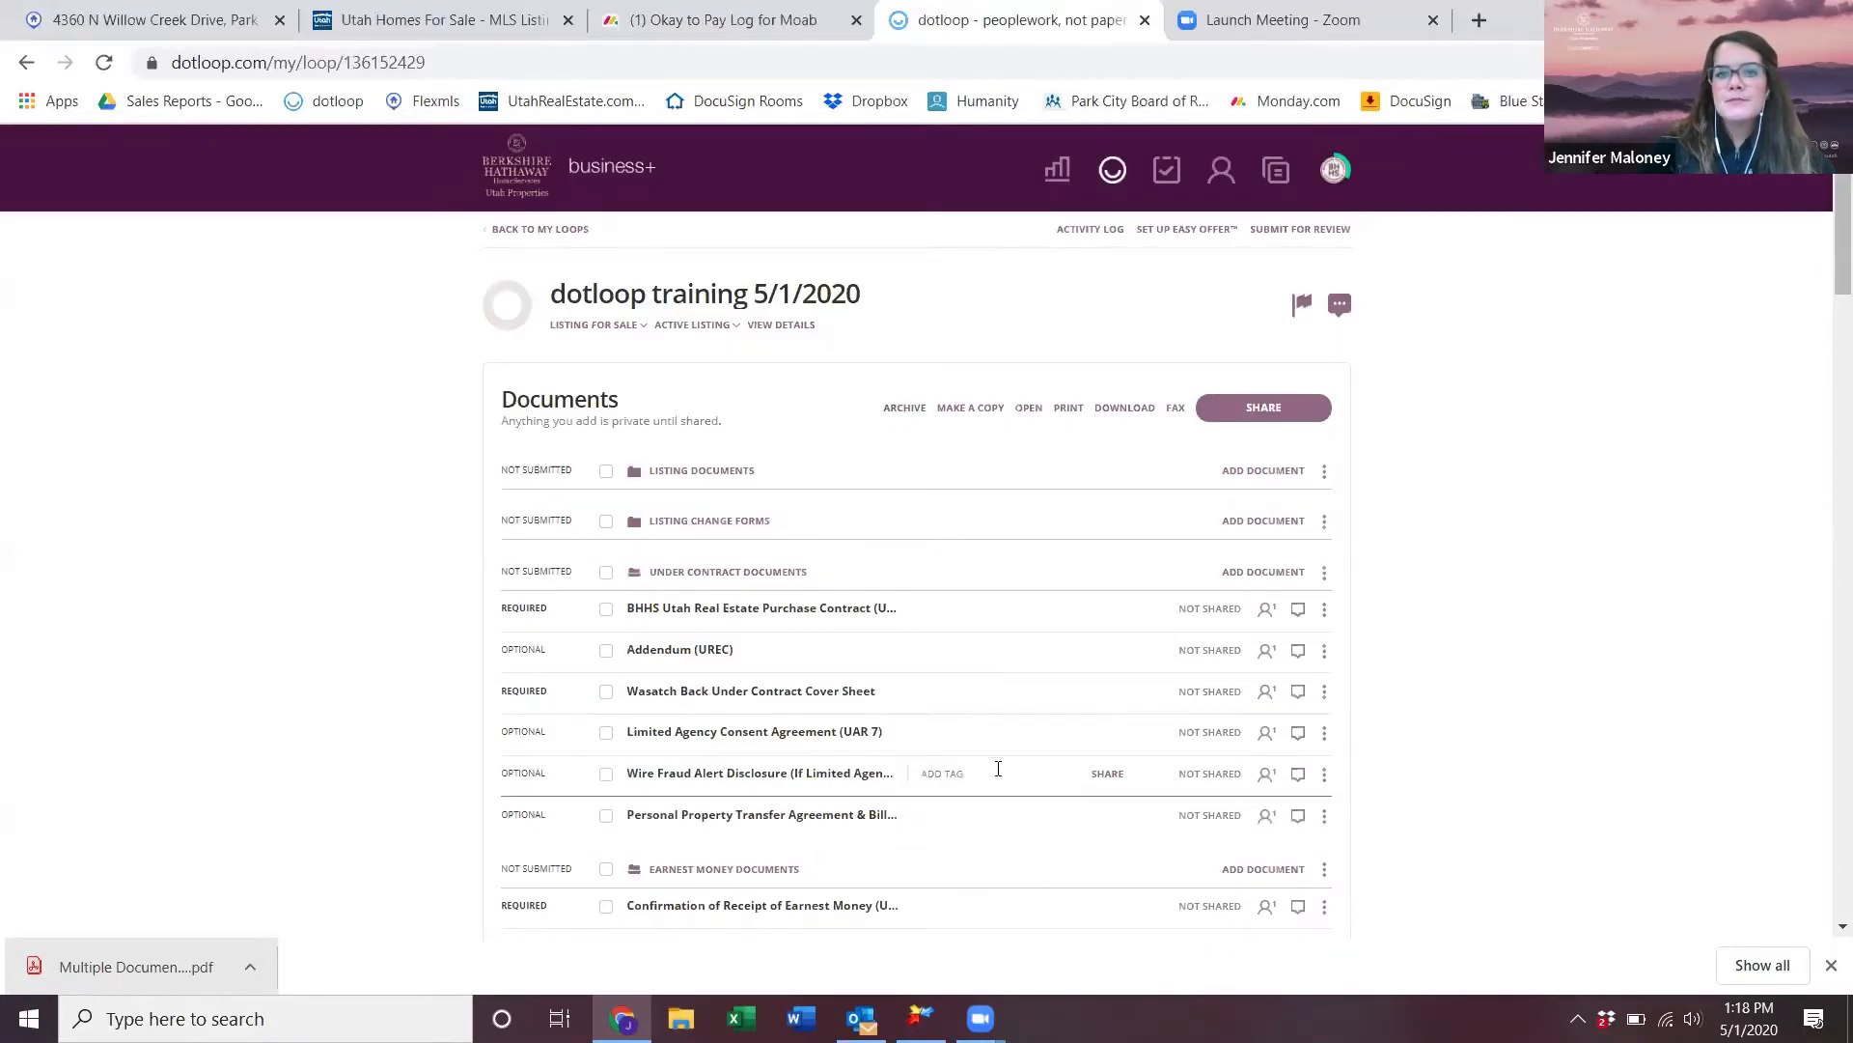
- Scroll to Seller's Disclosures to confirm only CC&Rs remains, followed by Plat Map
scroll(997, 770, "down", 3)
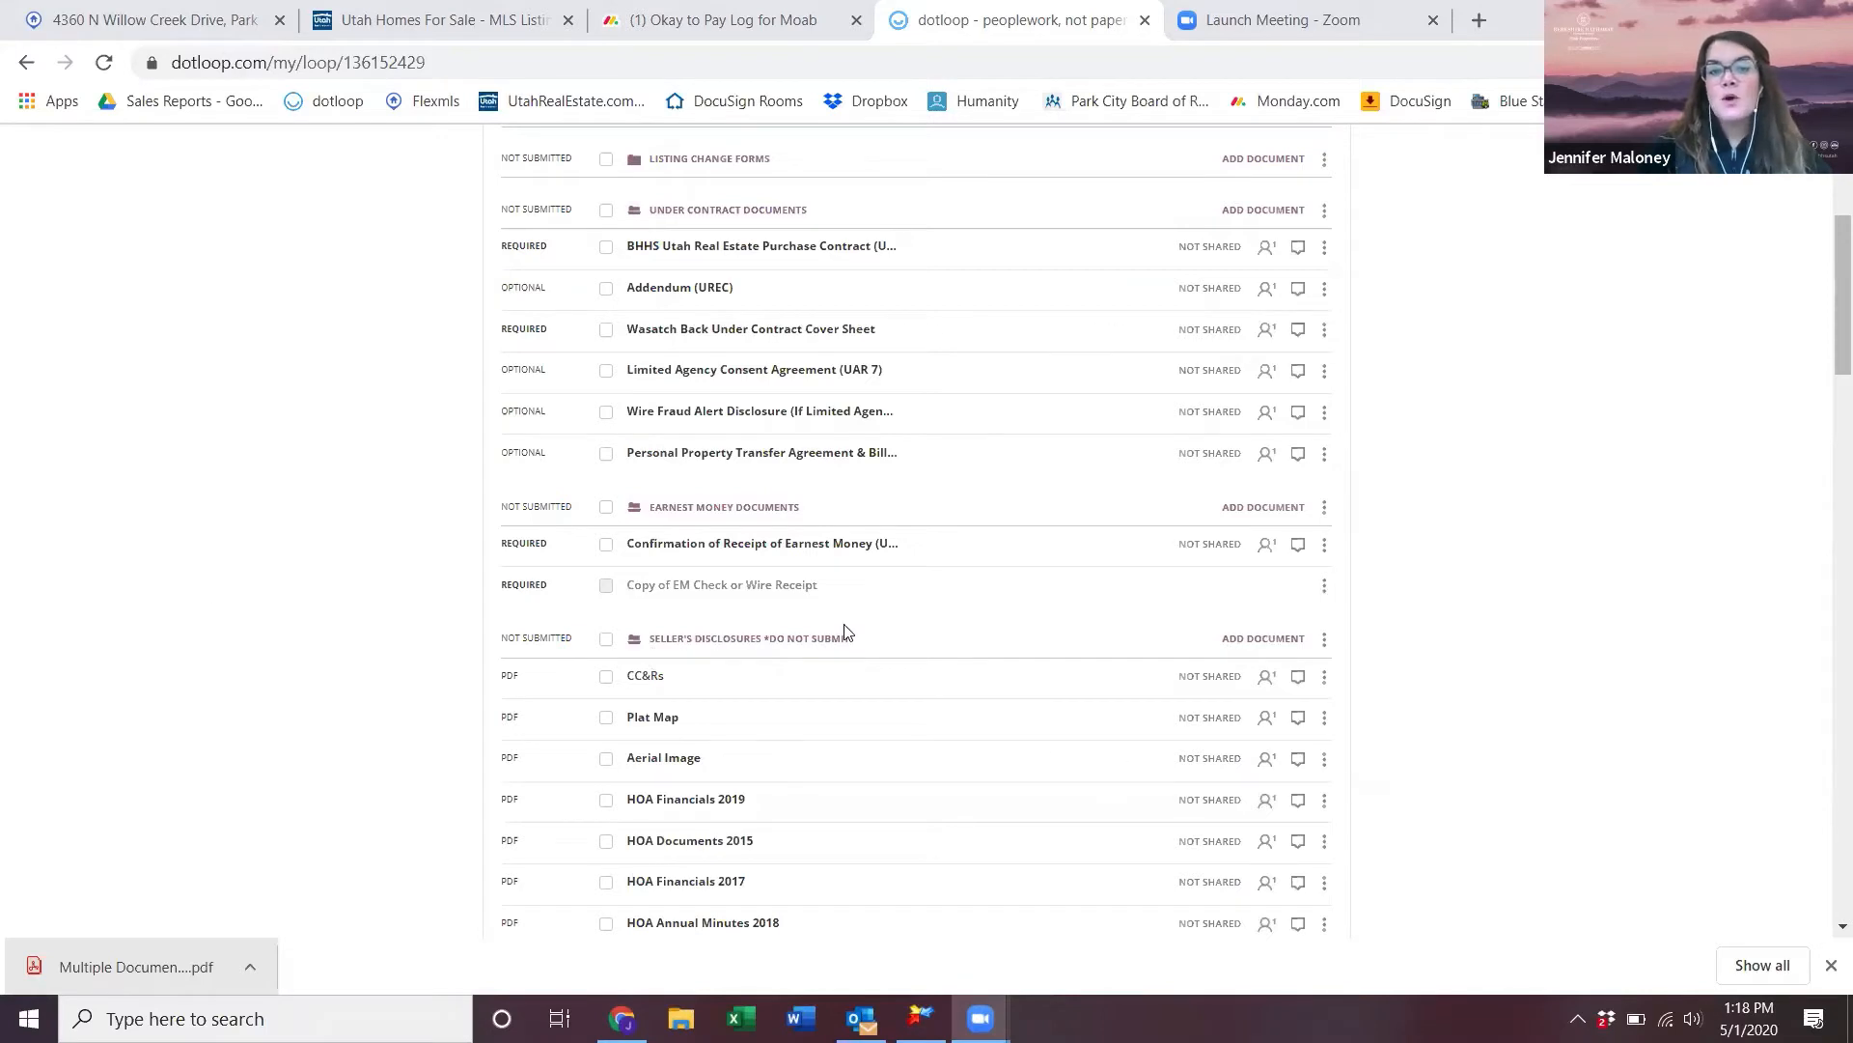
scroll(885, 813, "down", 5)
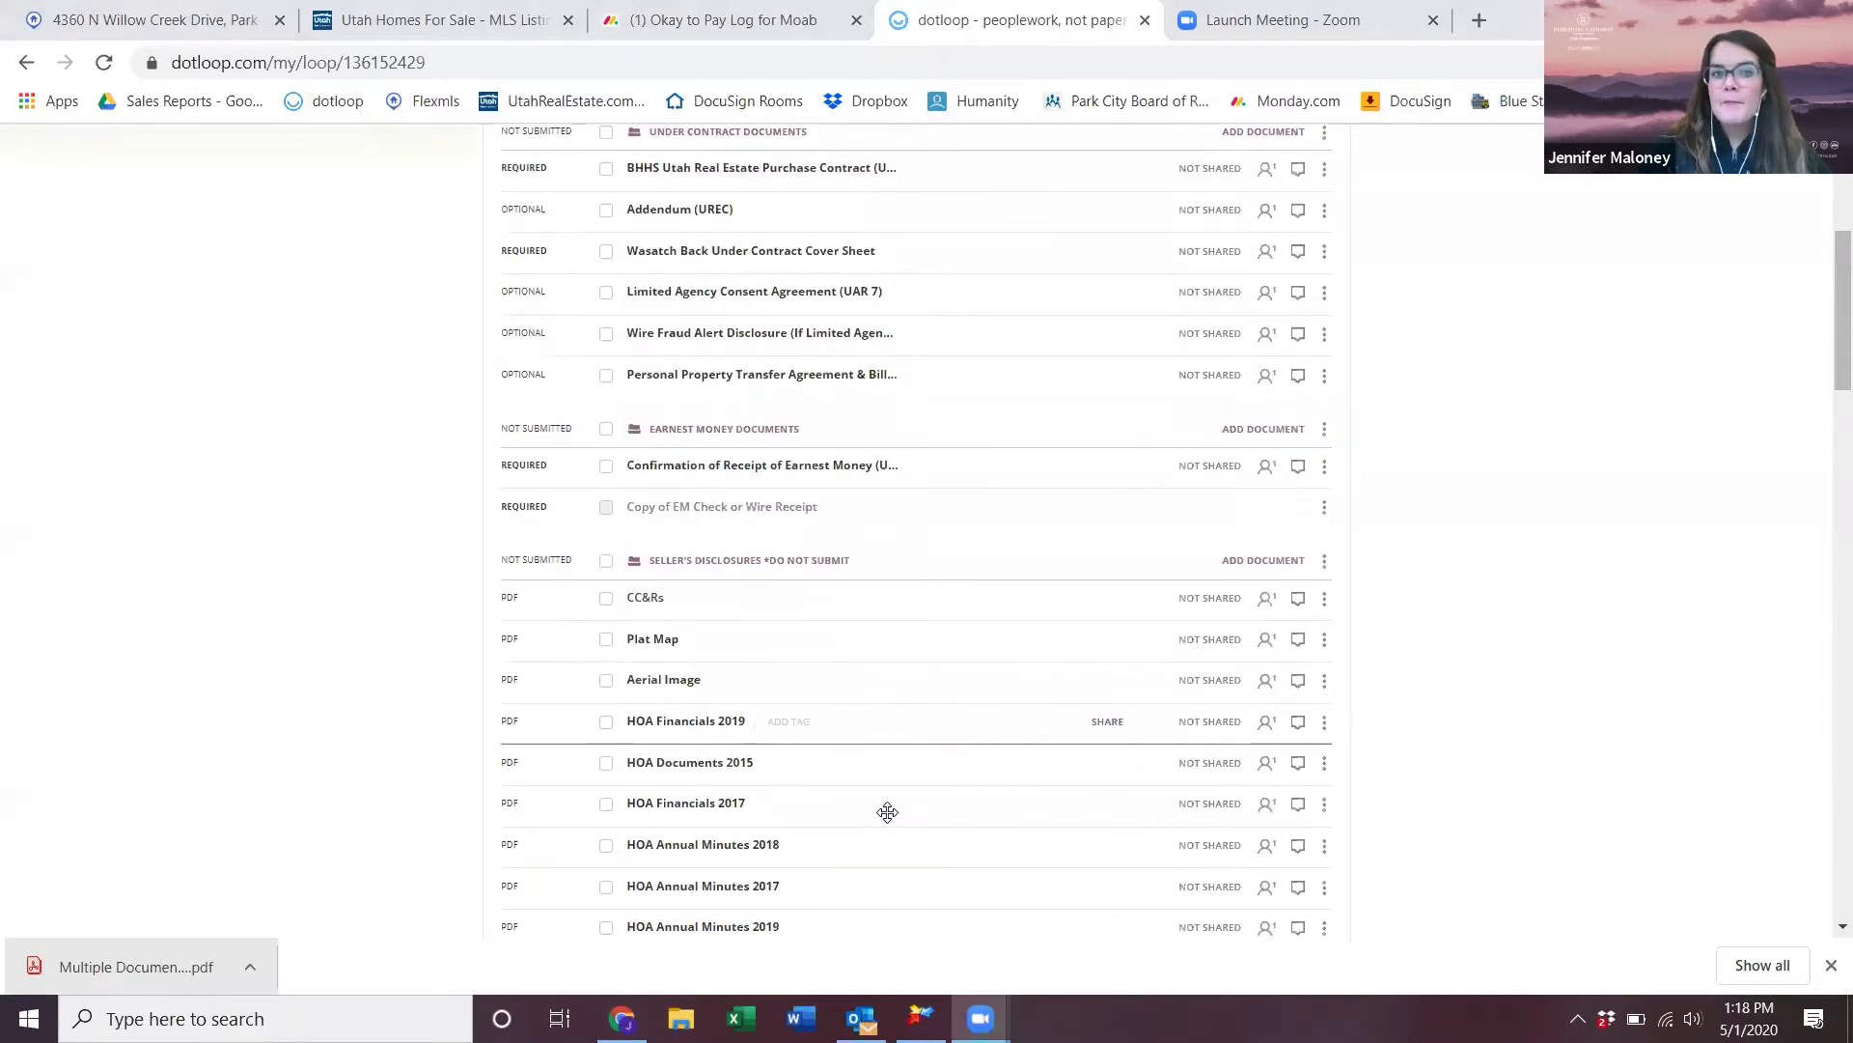
scroll(886, 812, "up", 2)
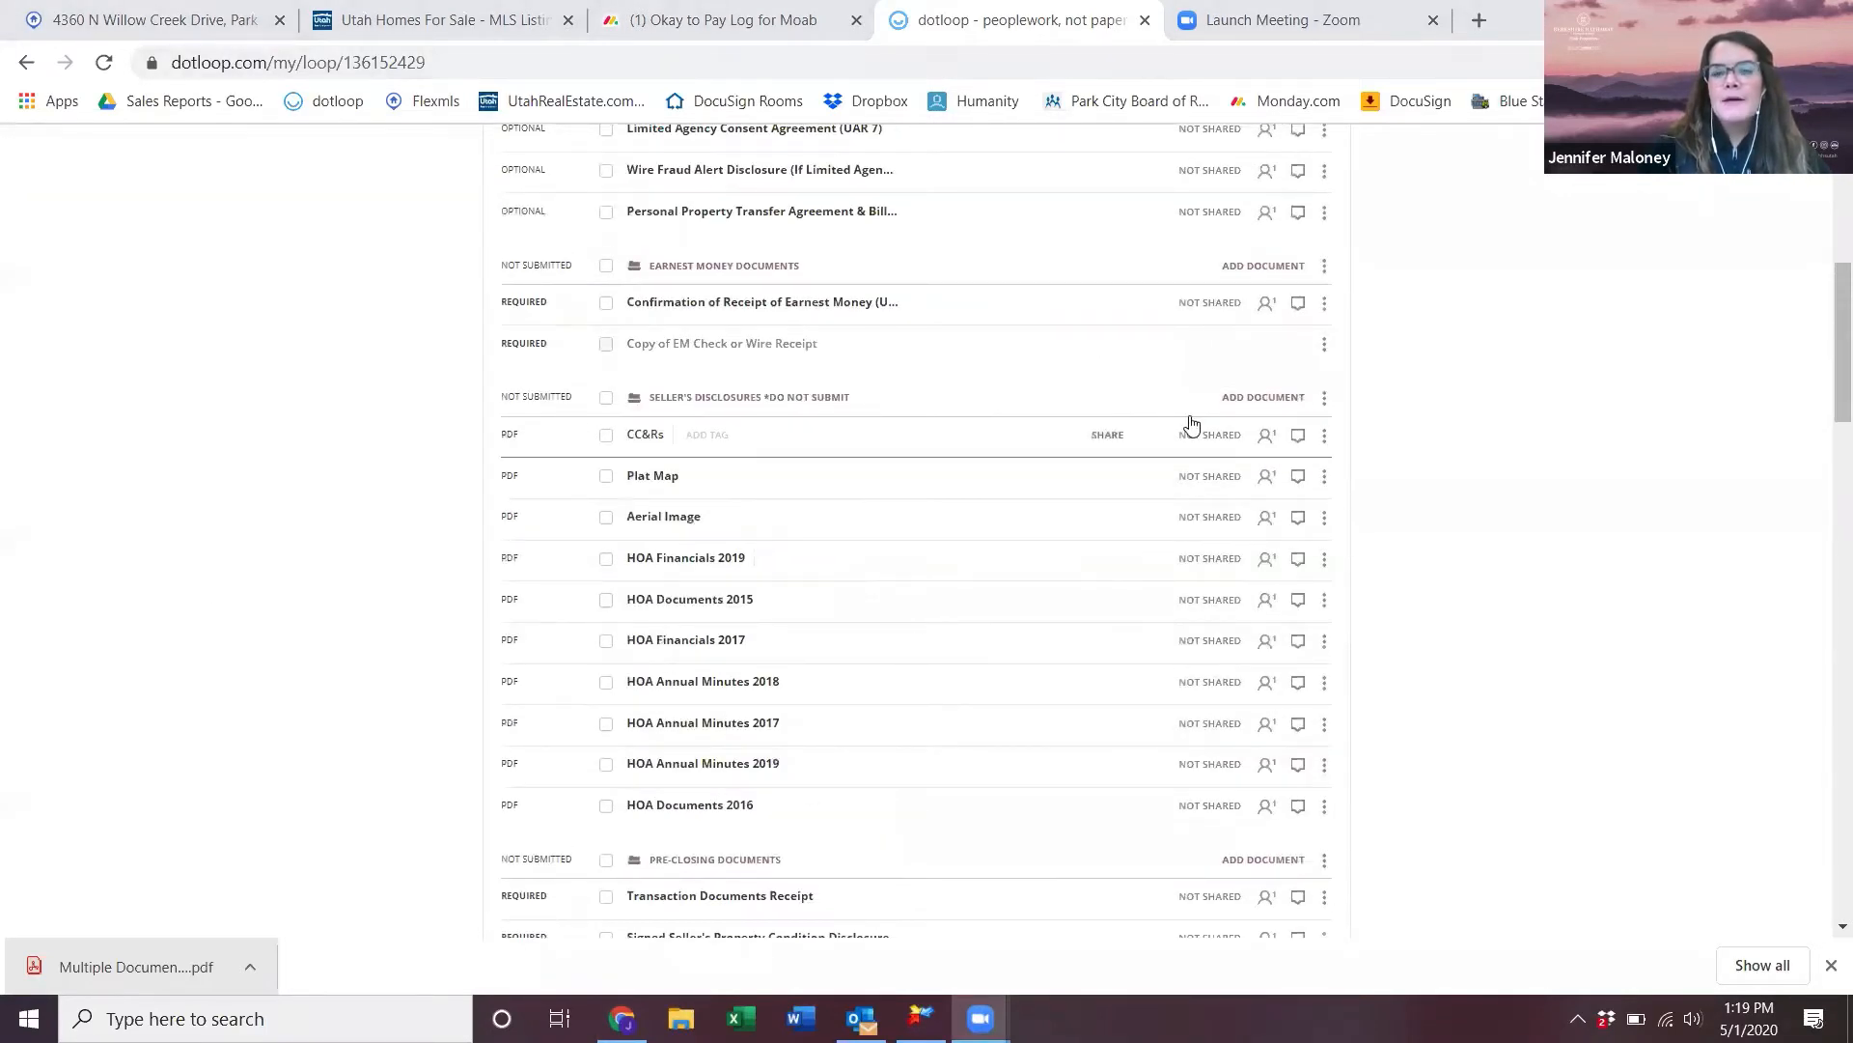
- Search Utah AOR Interactive Forms for 'sellers's' and copy Seller's Property Condition Disclosure into Seller's Disclosures
left_click(999, 347)
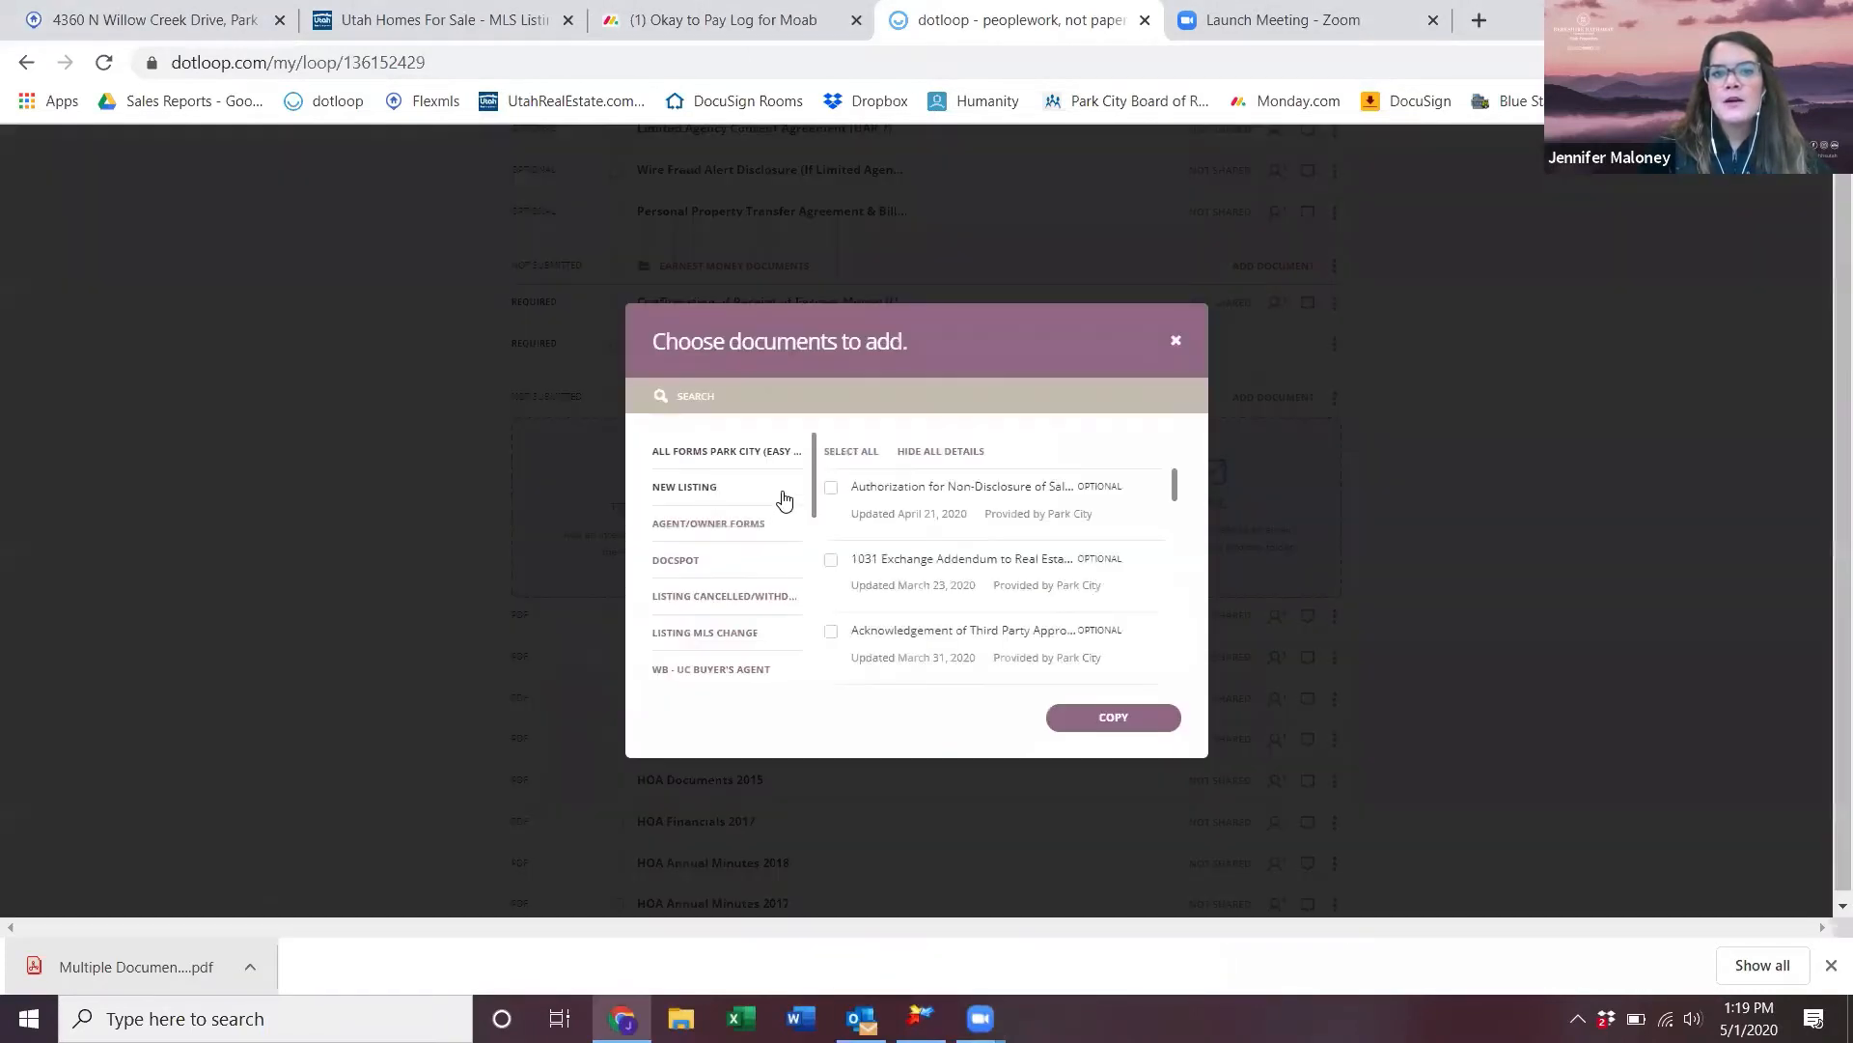
left_click_drag(815, 476, 824, 682)
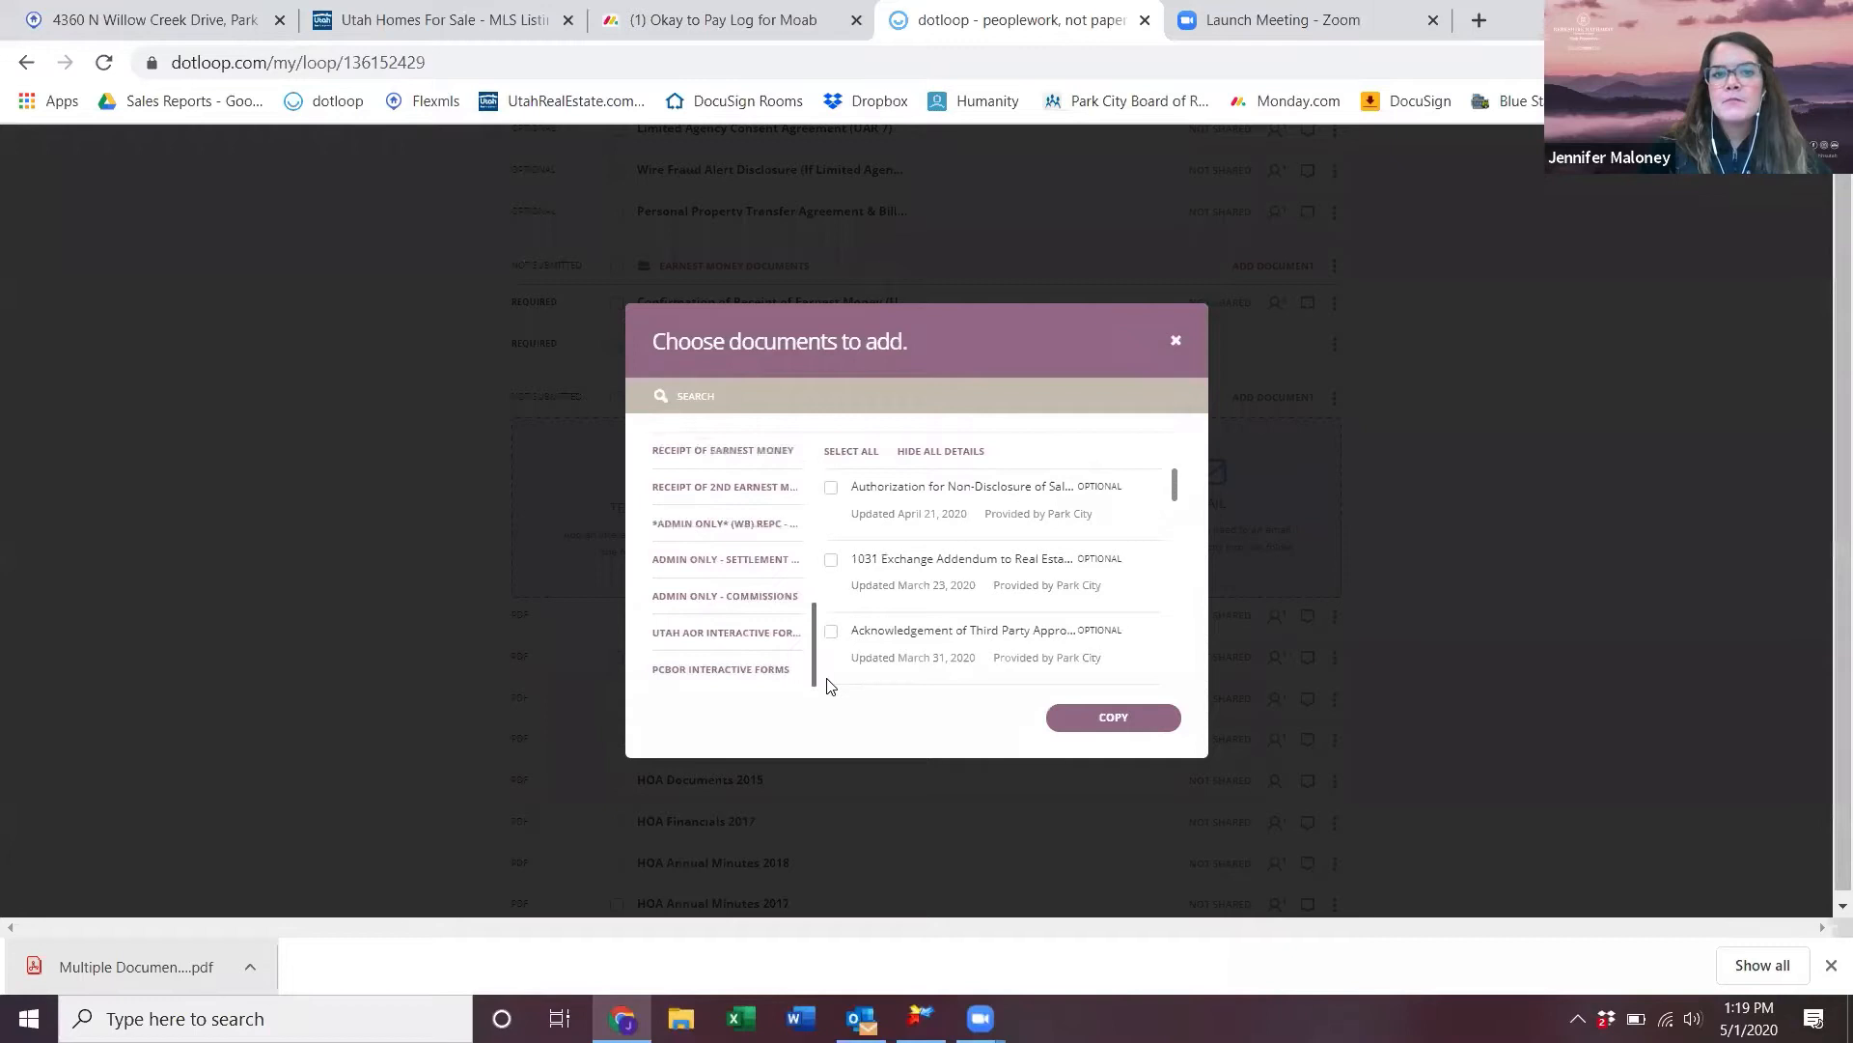
left_click(733, 633)
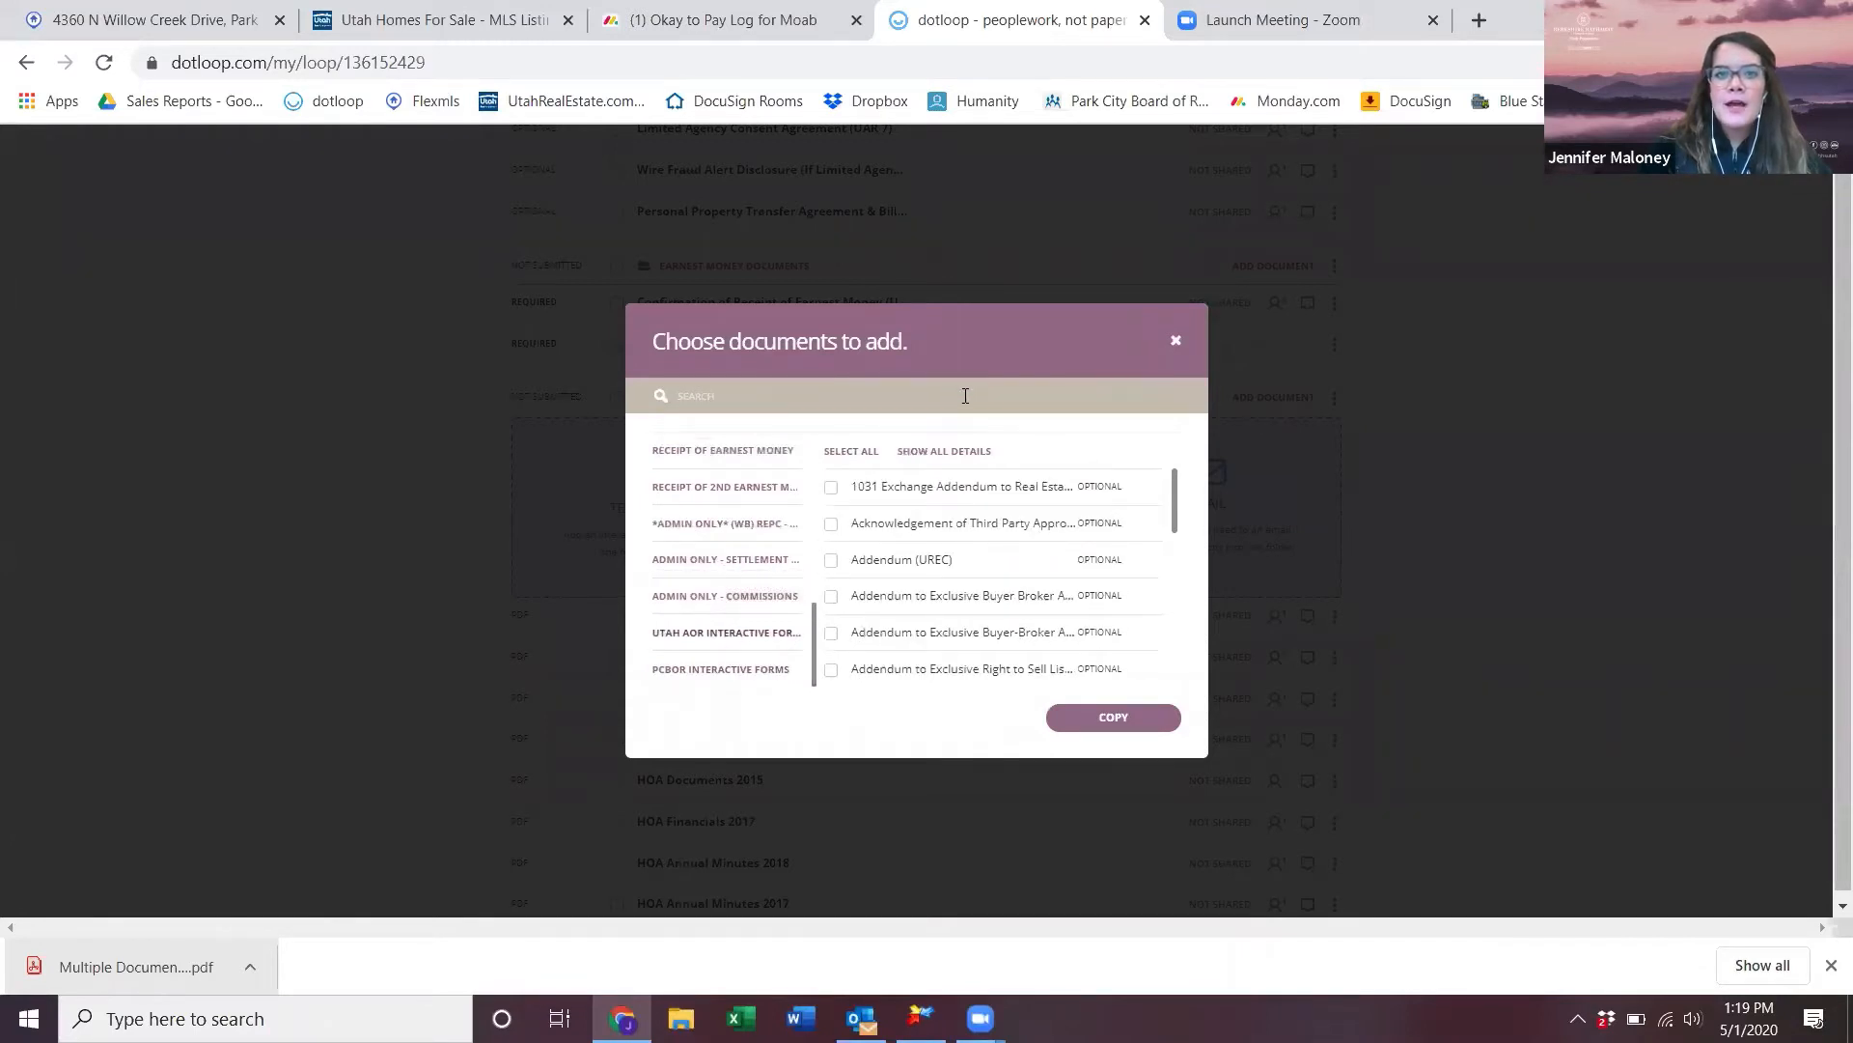
left_click(966, 396)
type("seller")
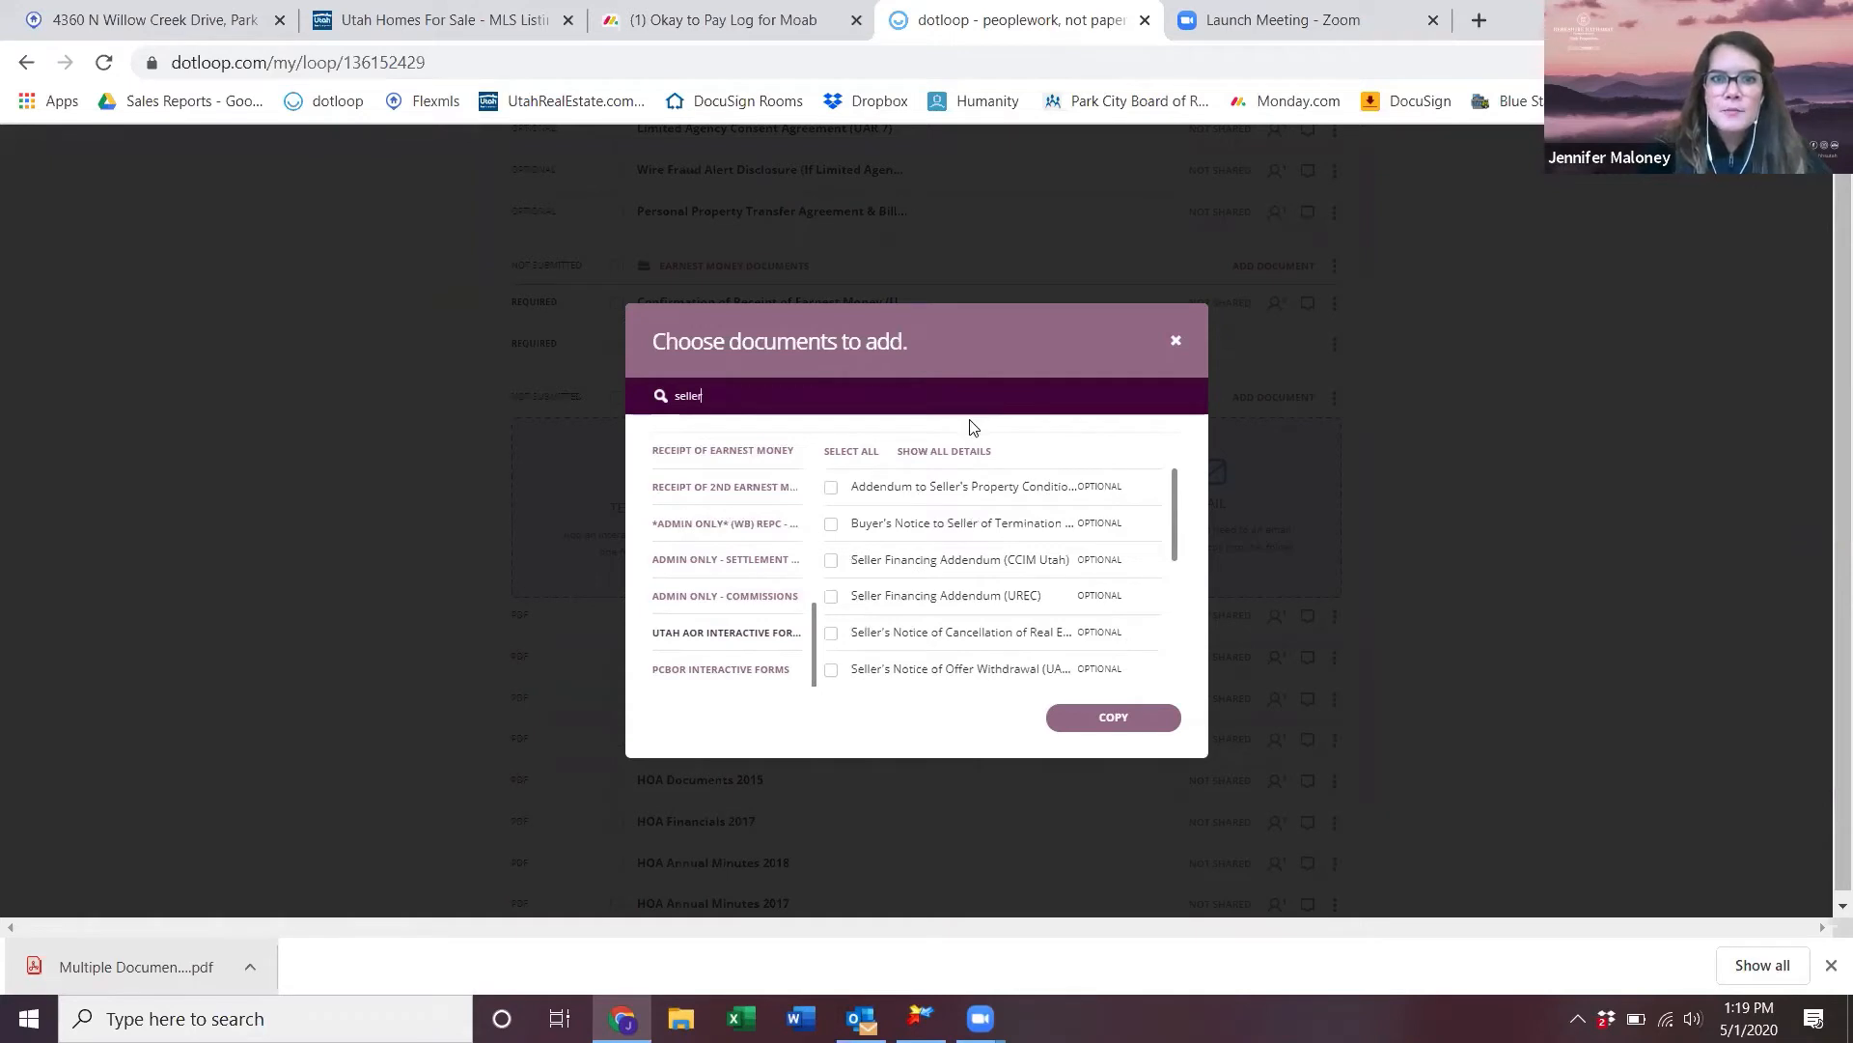
type("s")
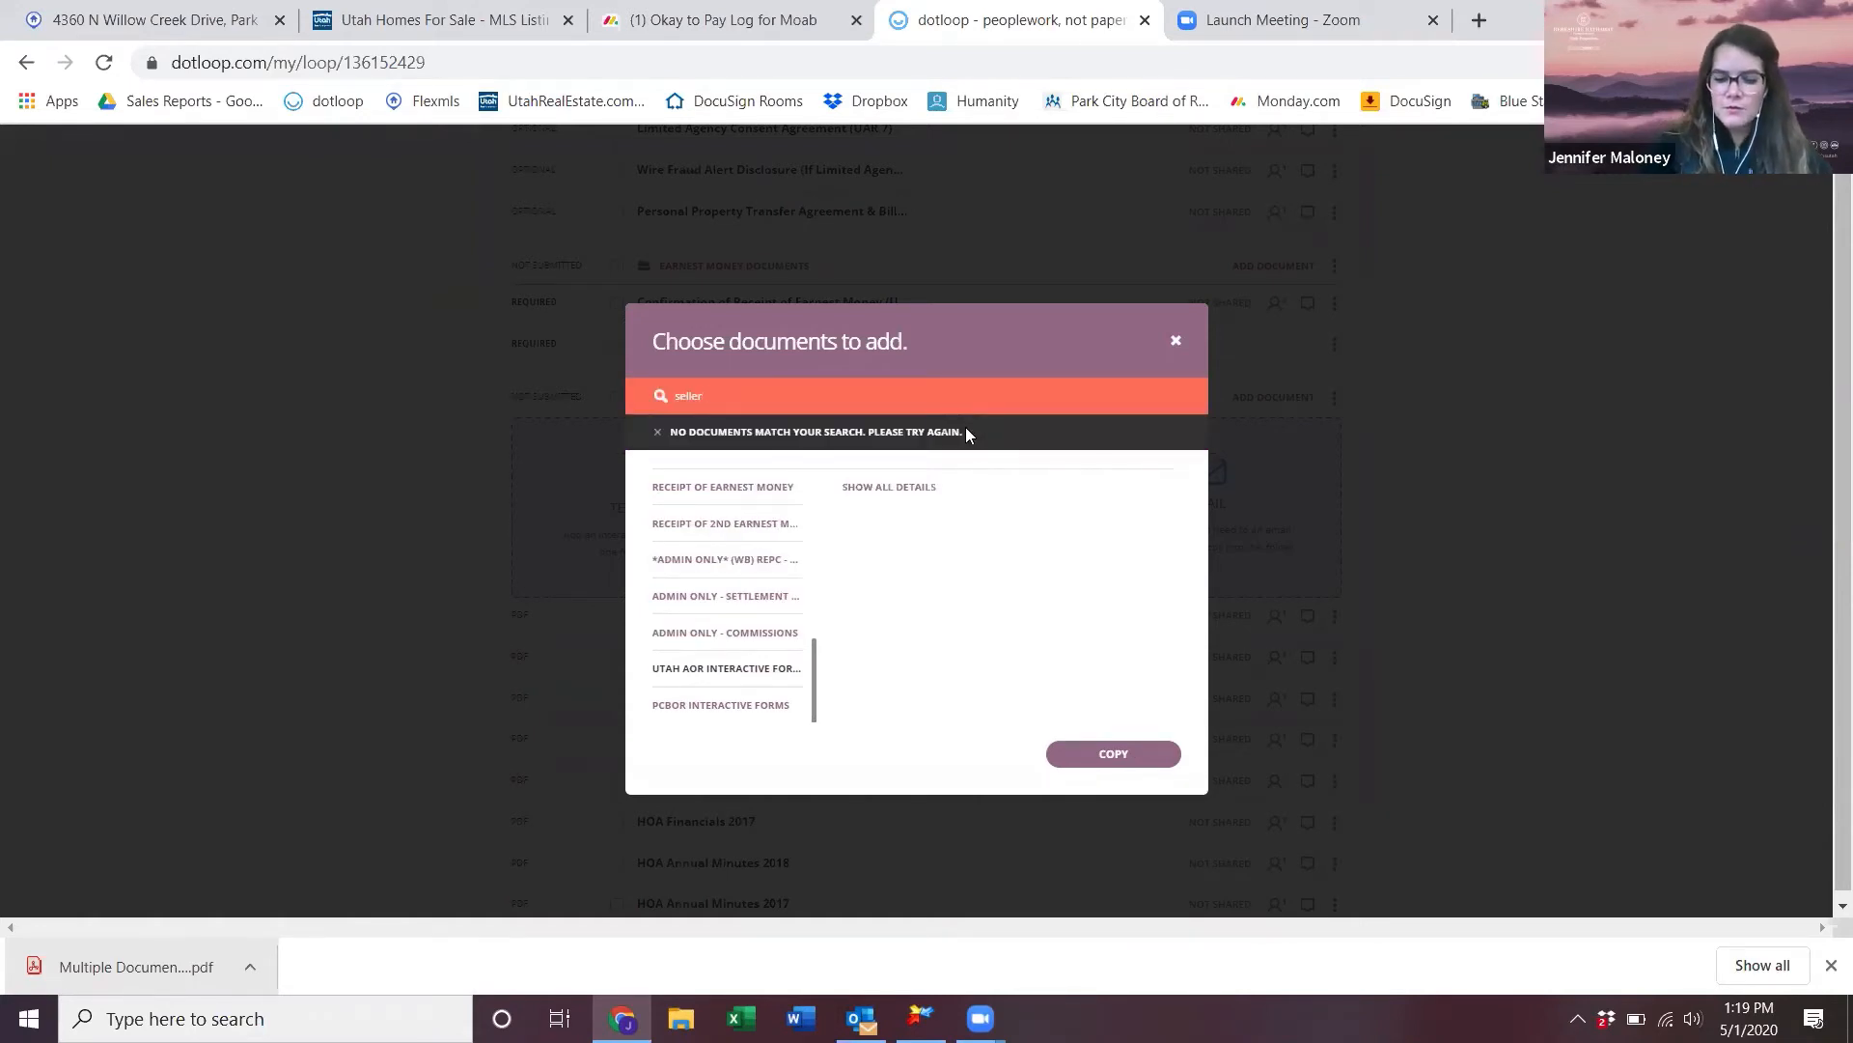
type("'s")
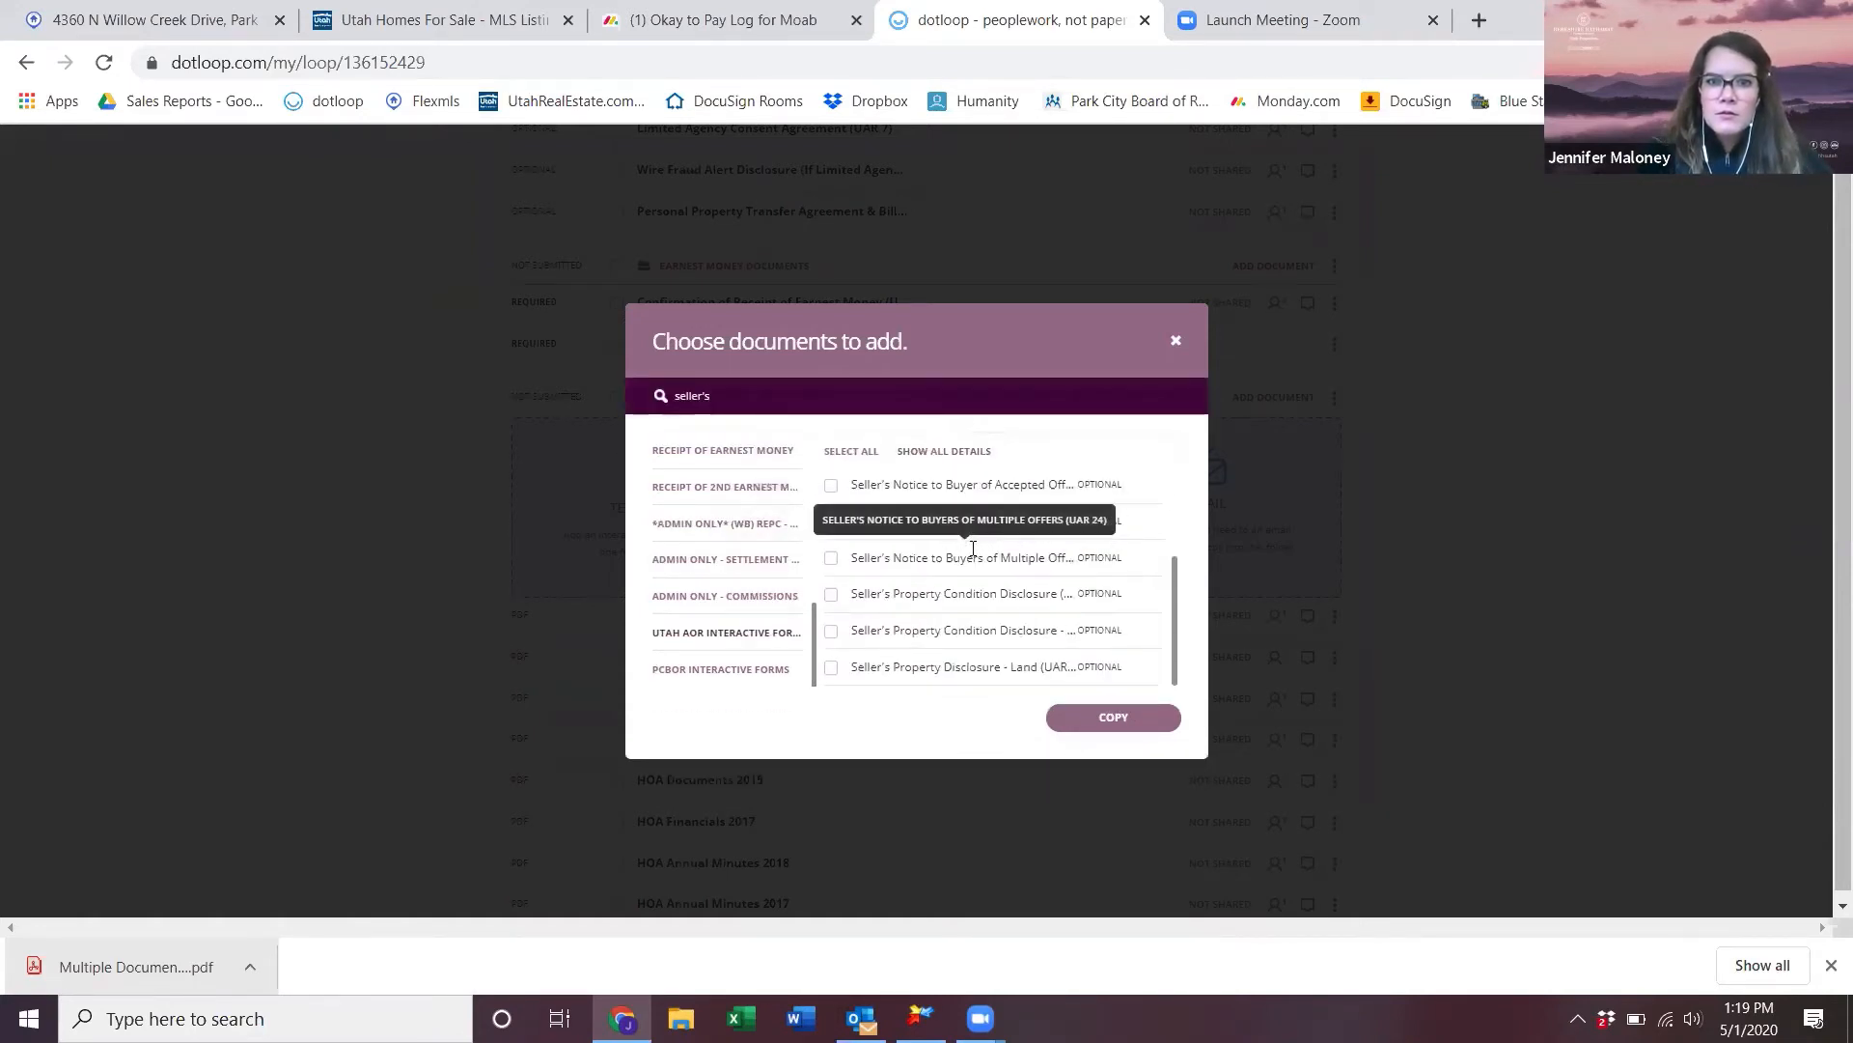
left_click(831, 593)
left_click(1106, 716)
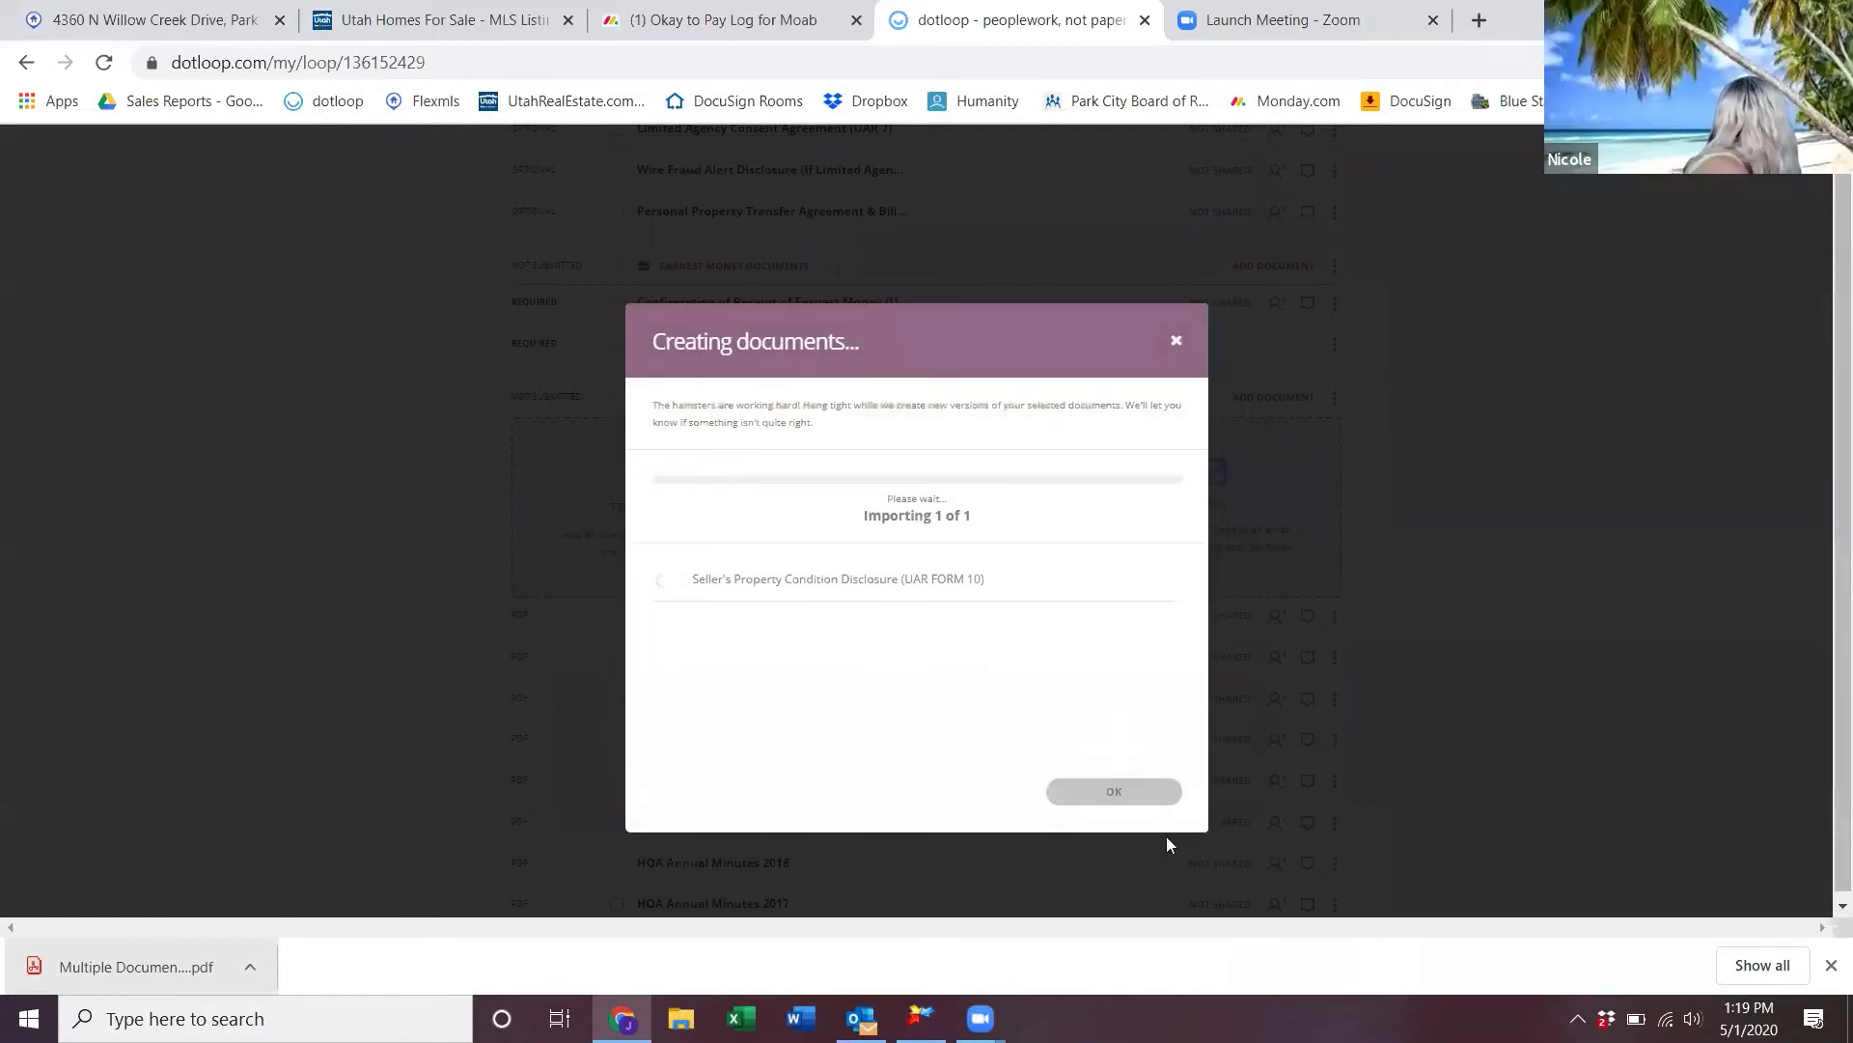
left_click(1124, 796)
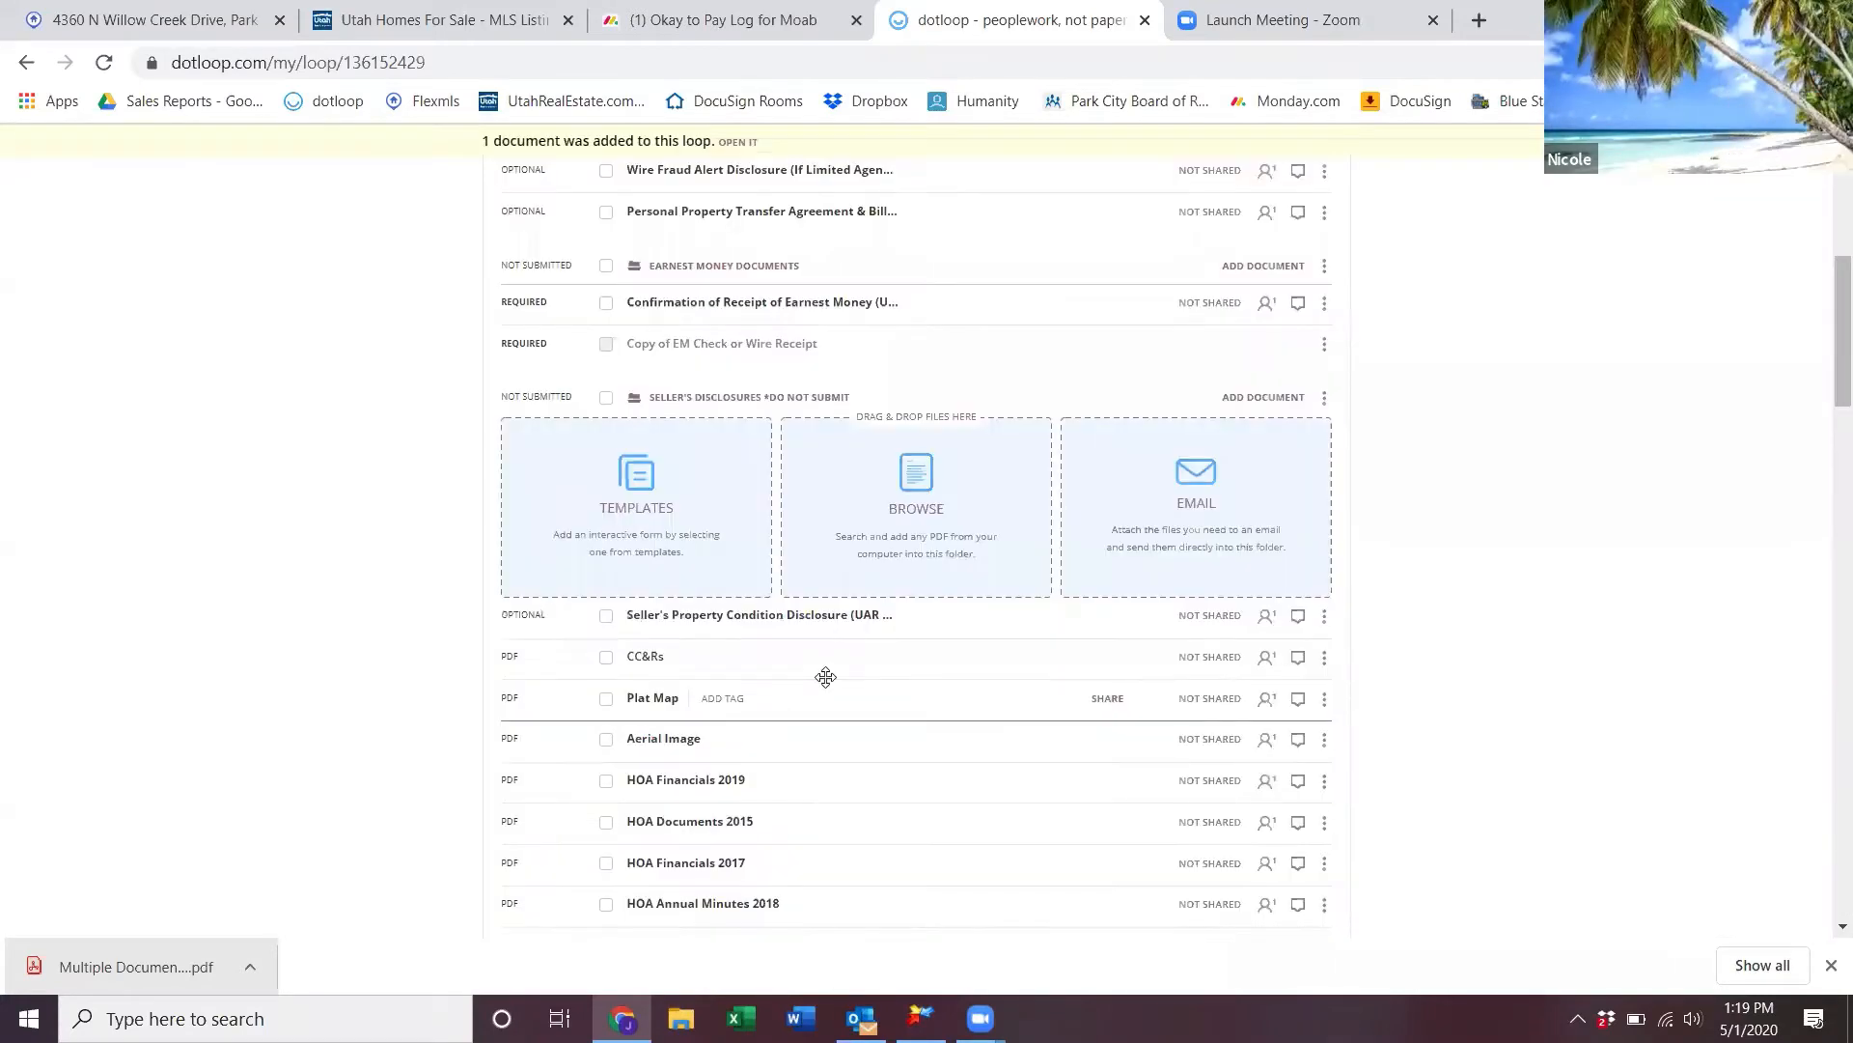
left_click(855, 615)
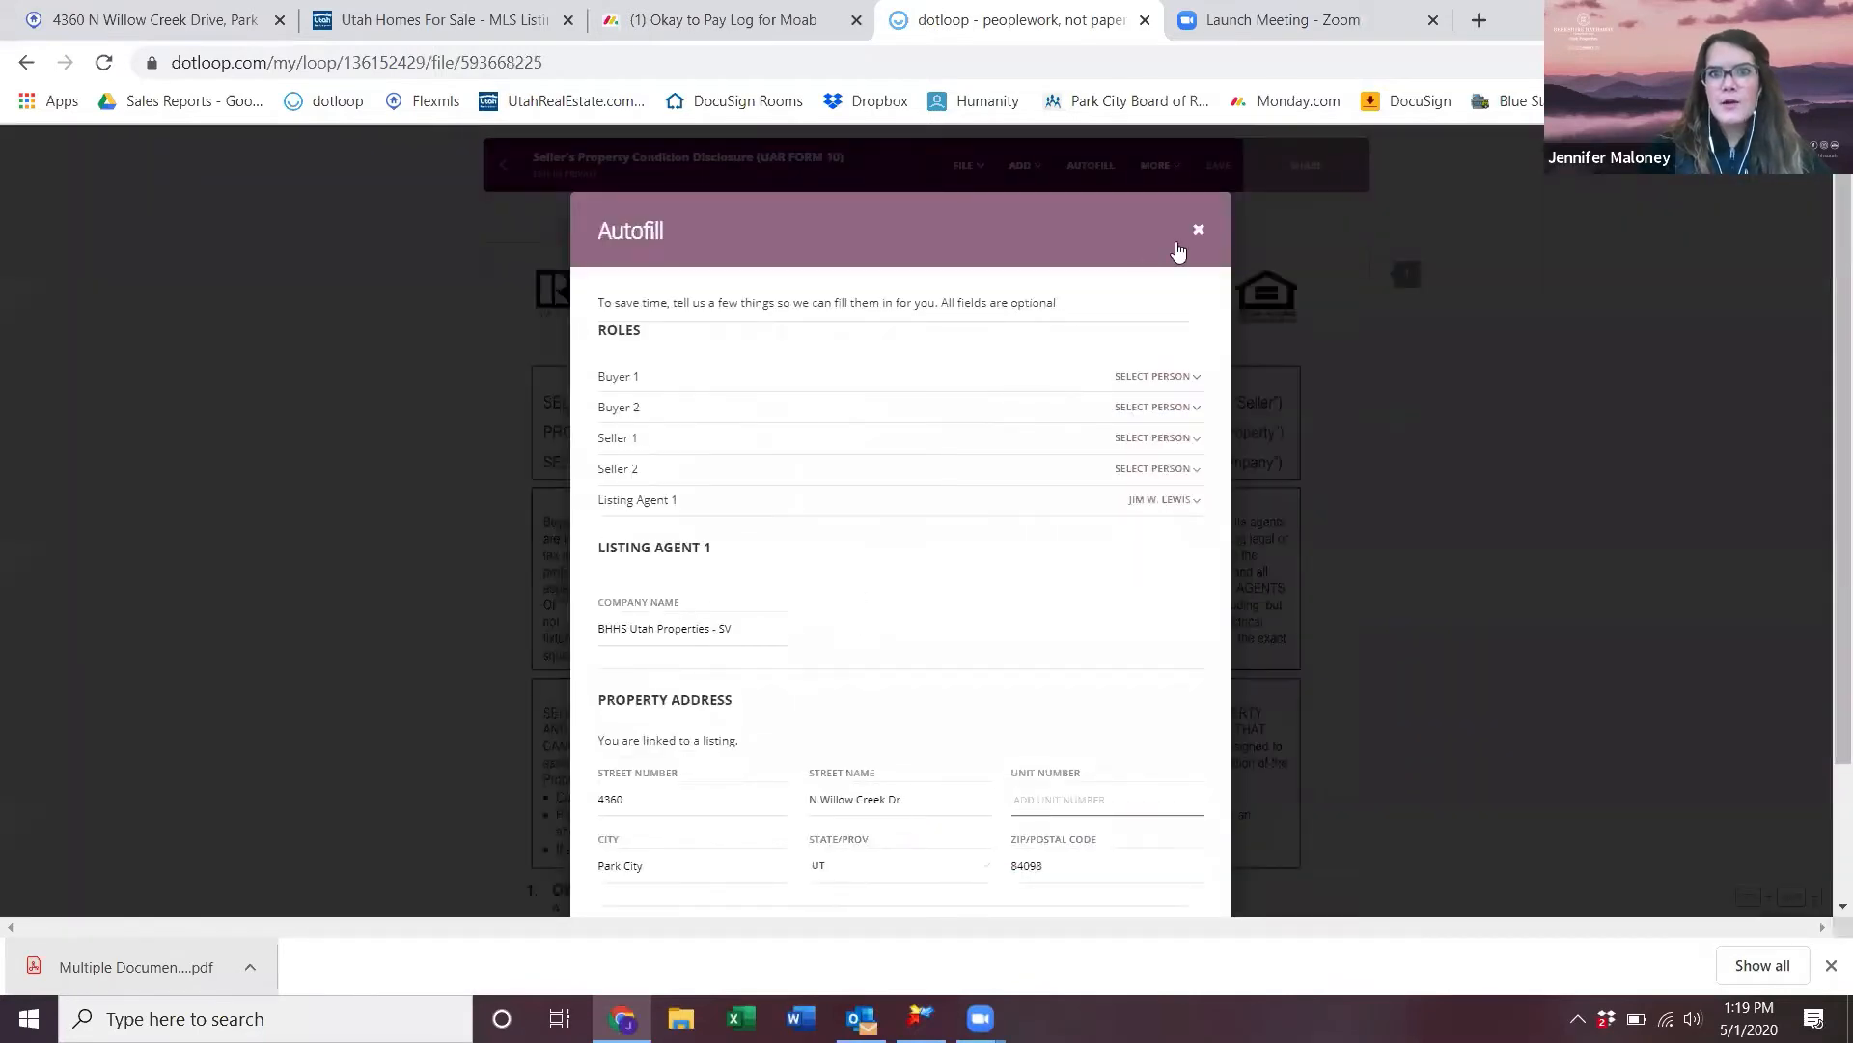
left_click(1201, 235)
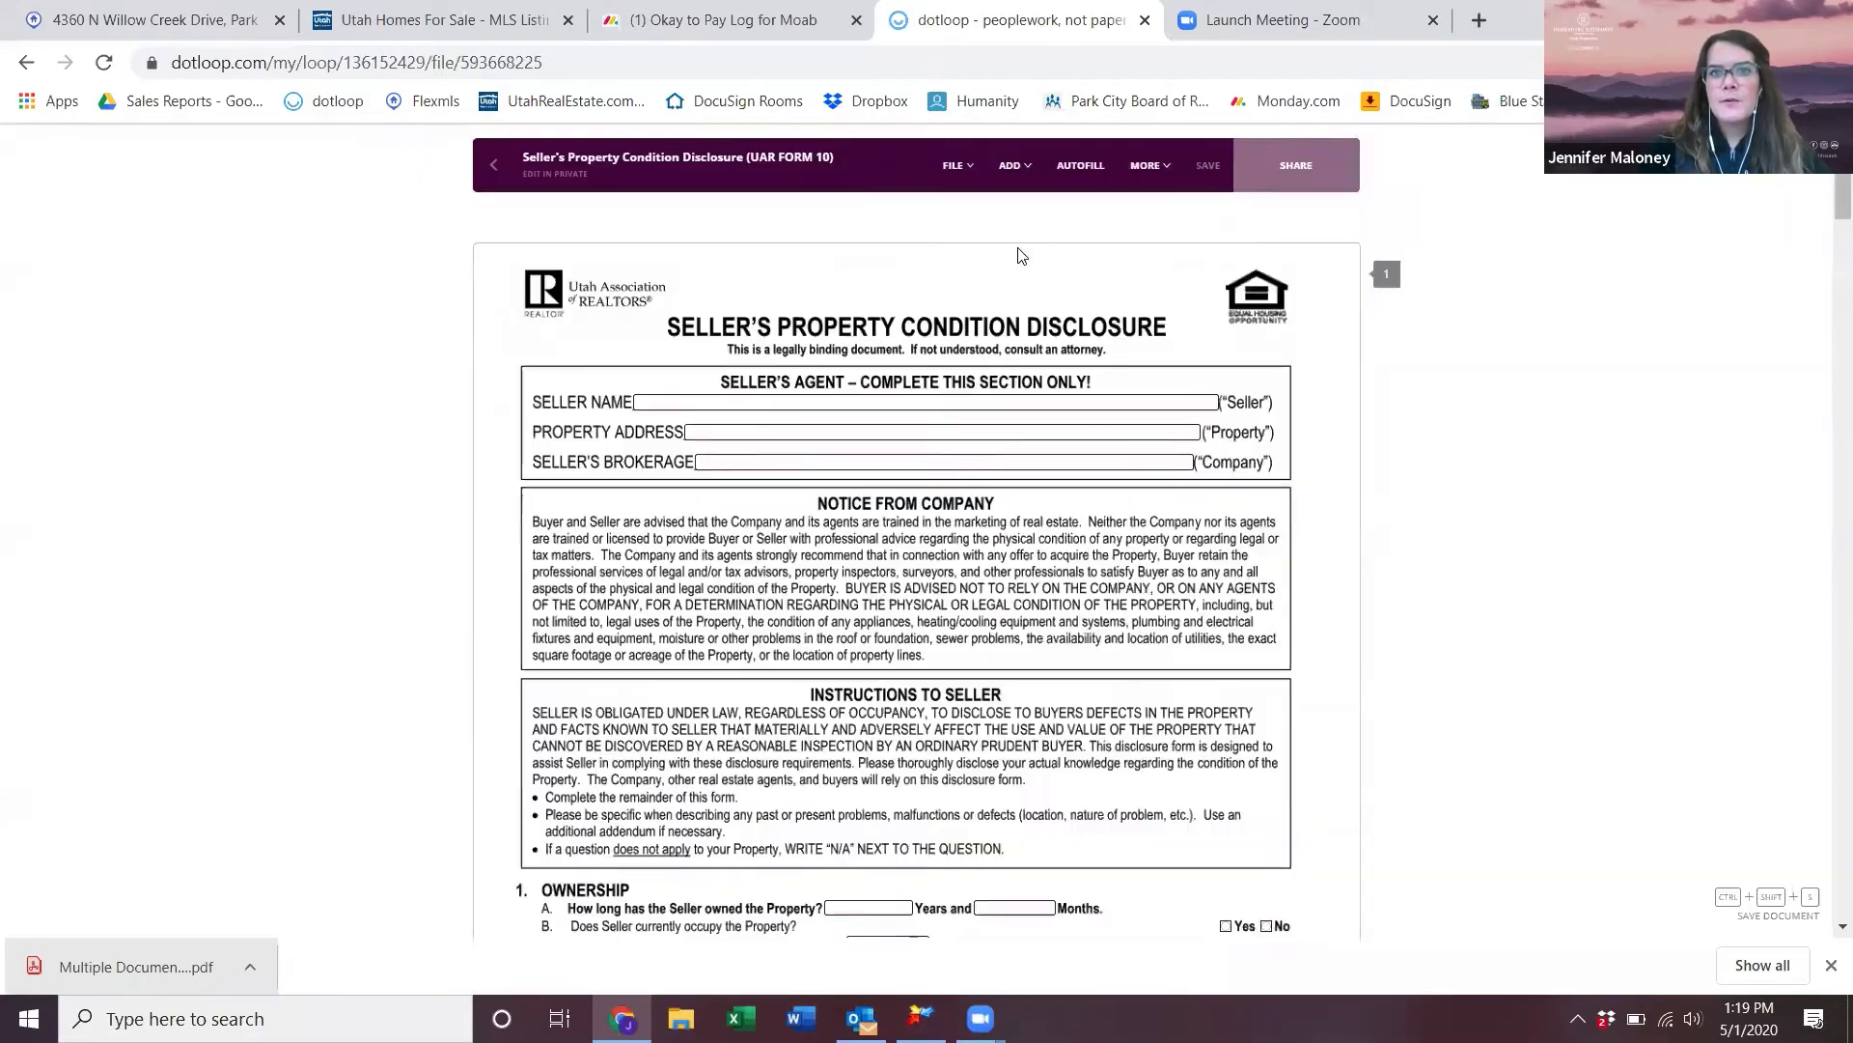
left_click(953, 166)
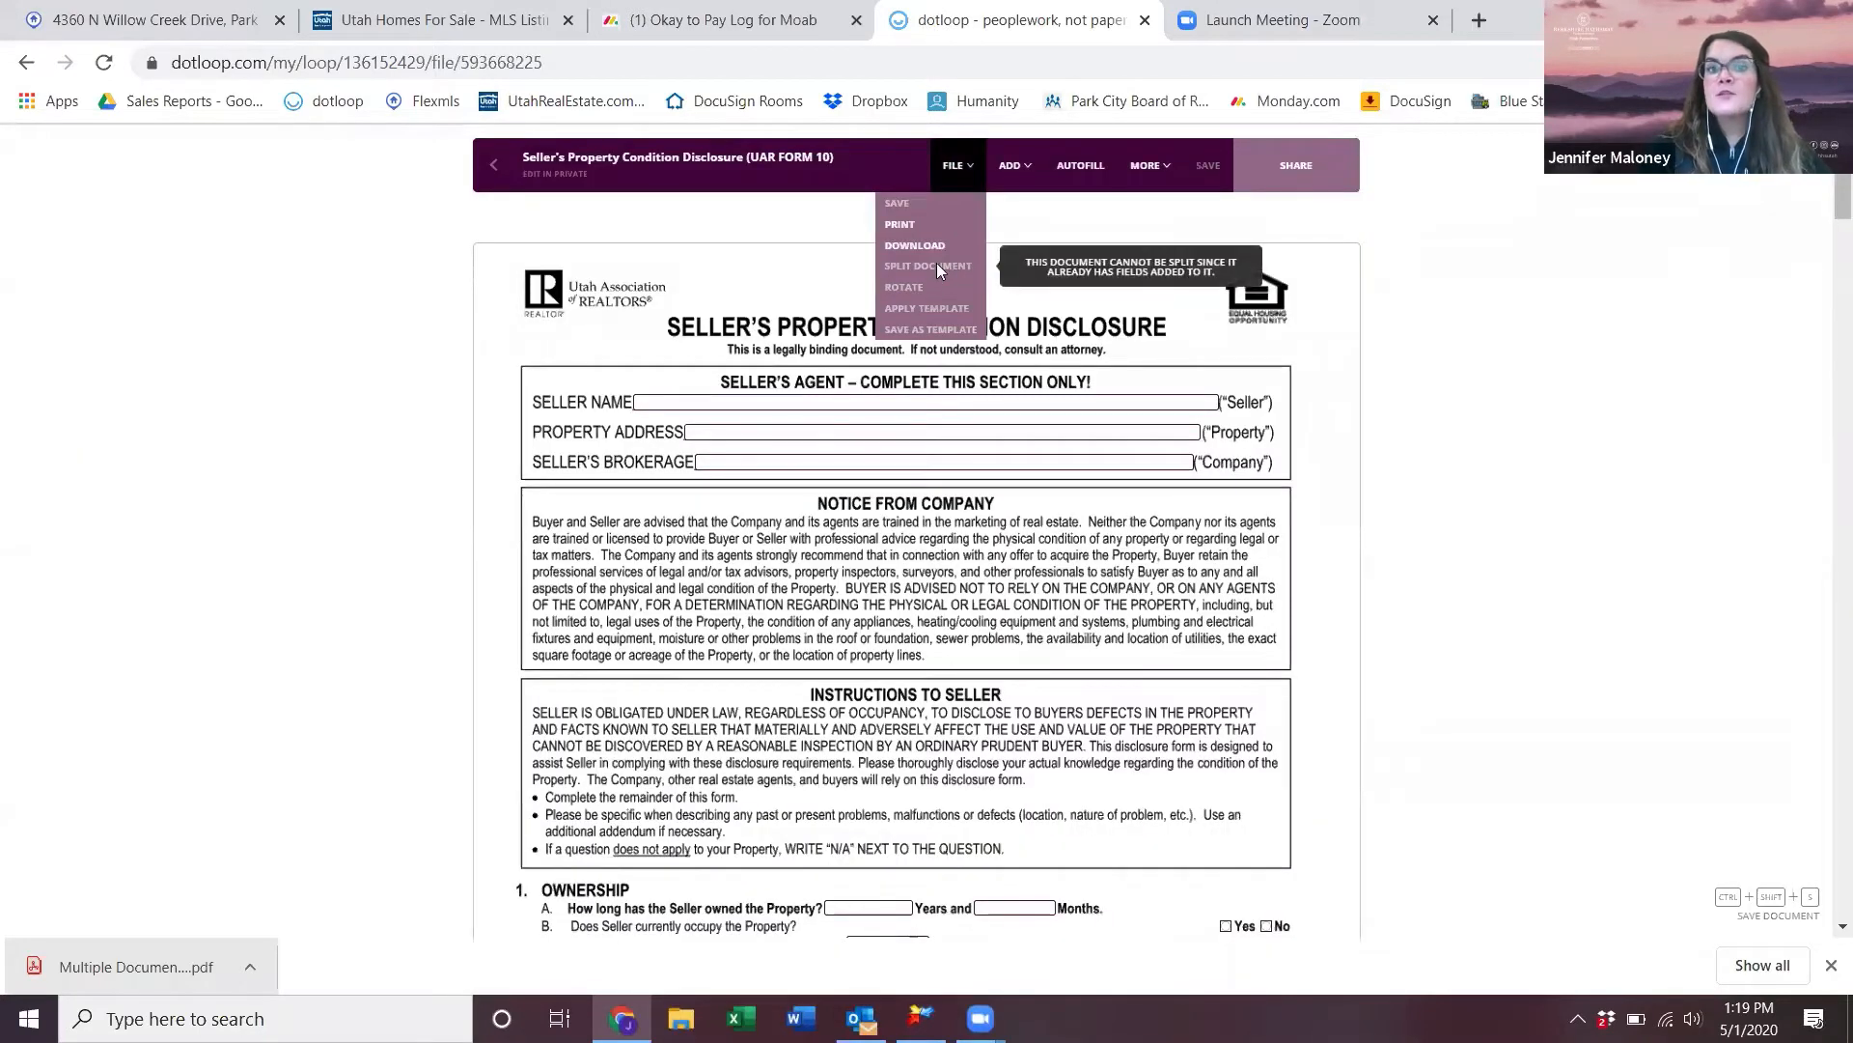
mouse_move(952, 159)
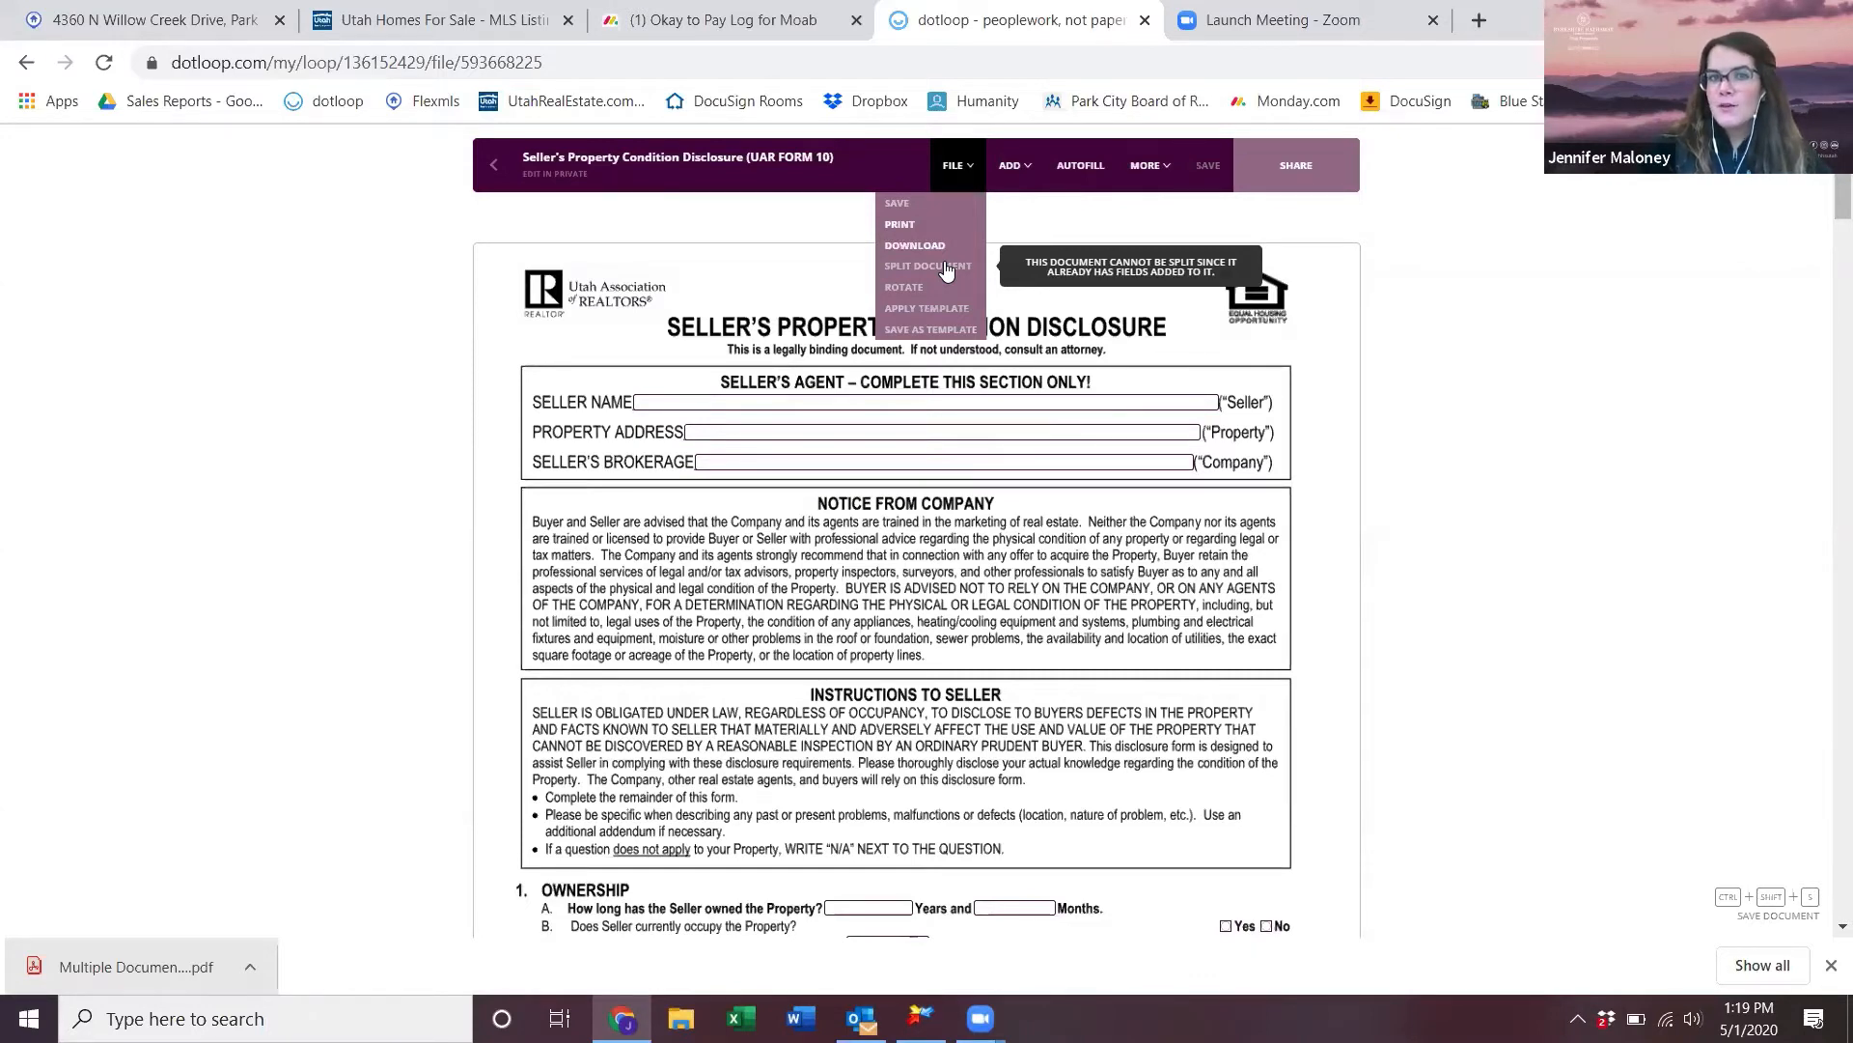
left_click(494, 167)
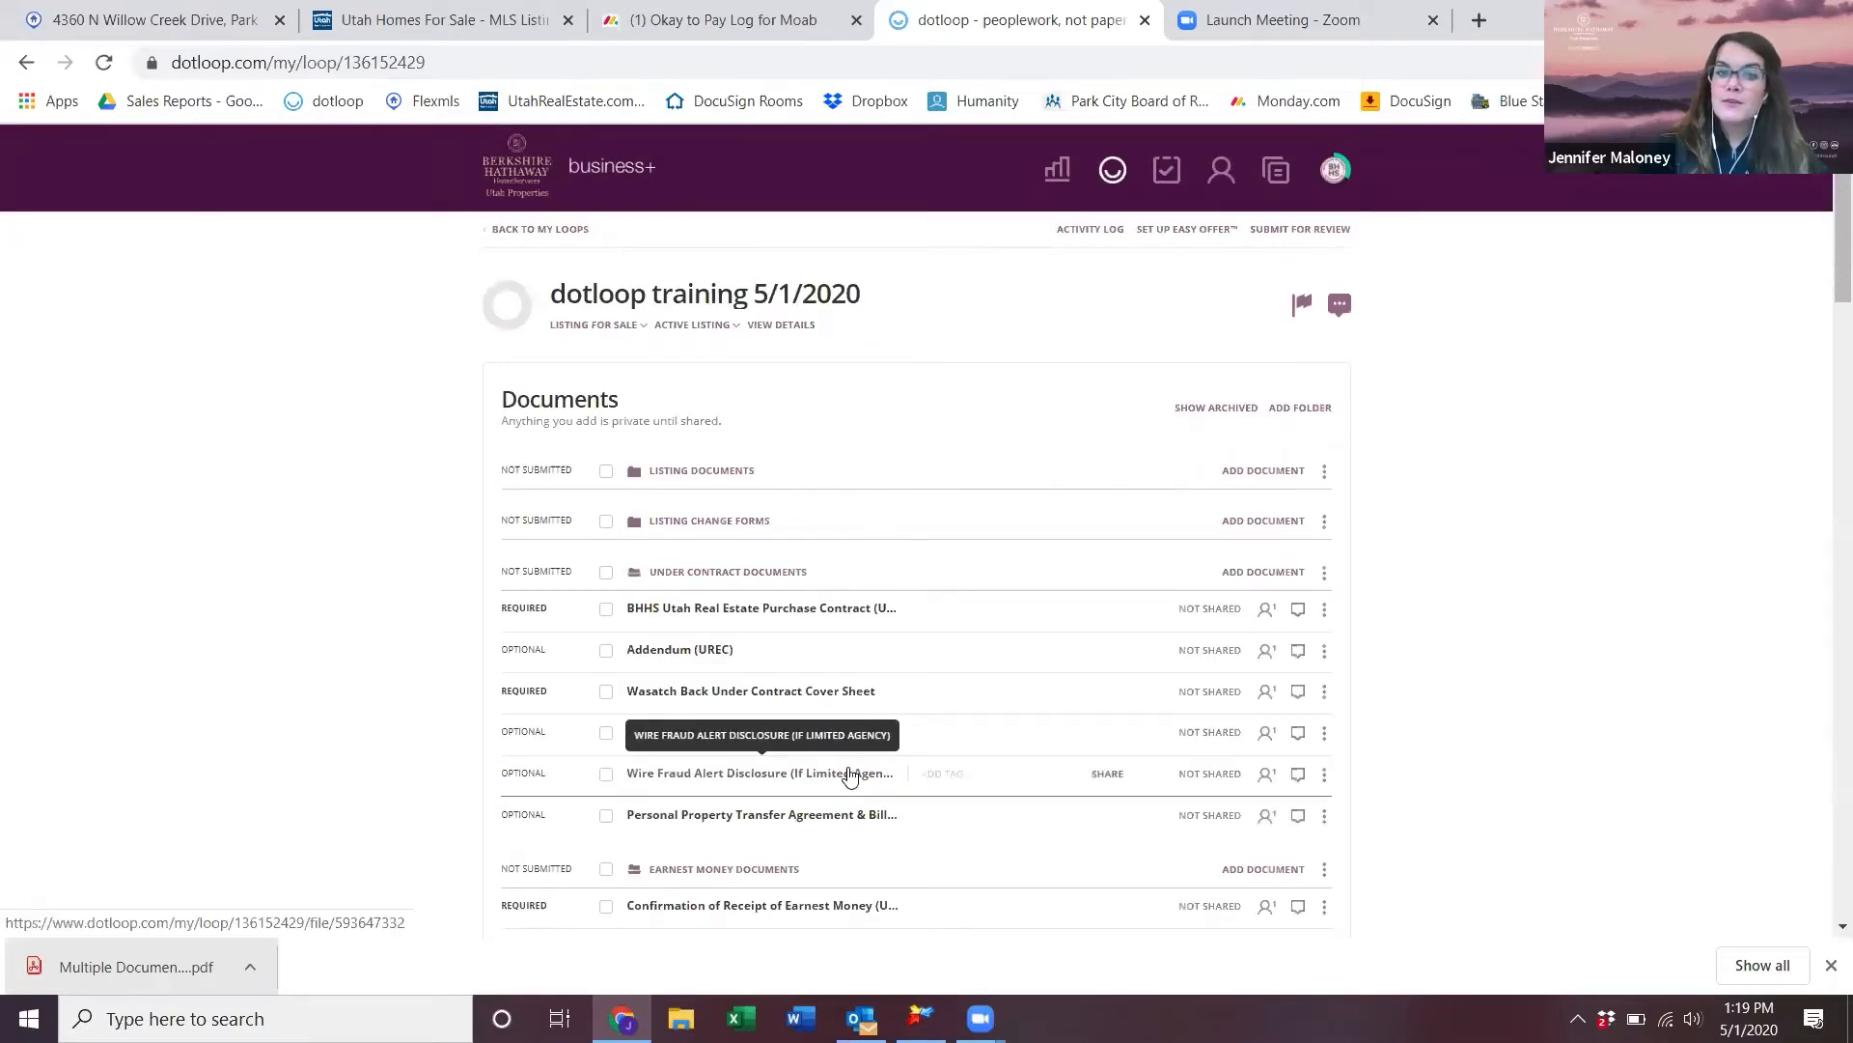
- Make a copy of the Seller's Property Condition Disclosure as a flat PDF
scroll(849, 775, "down", 5)
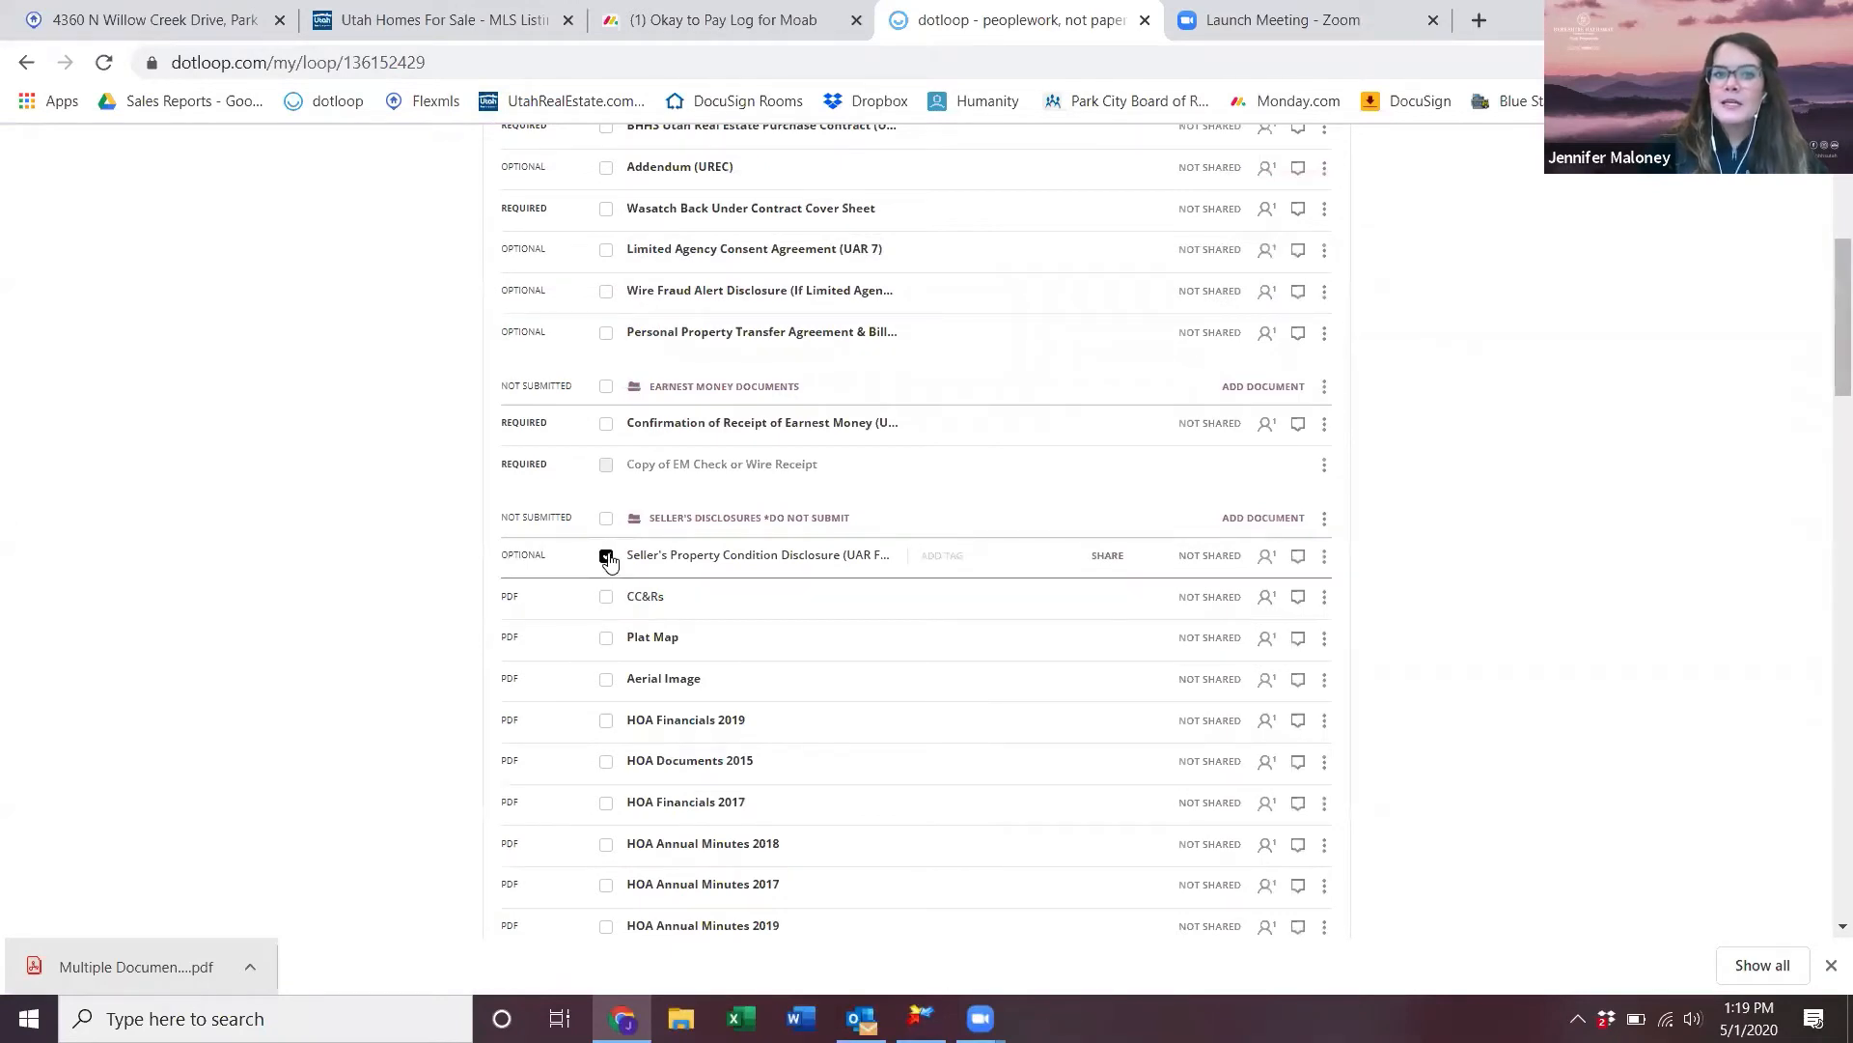
left_click(1325, 560)
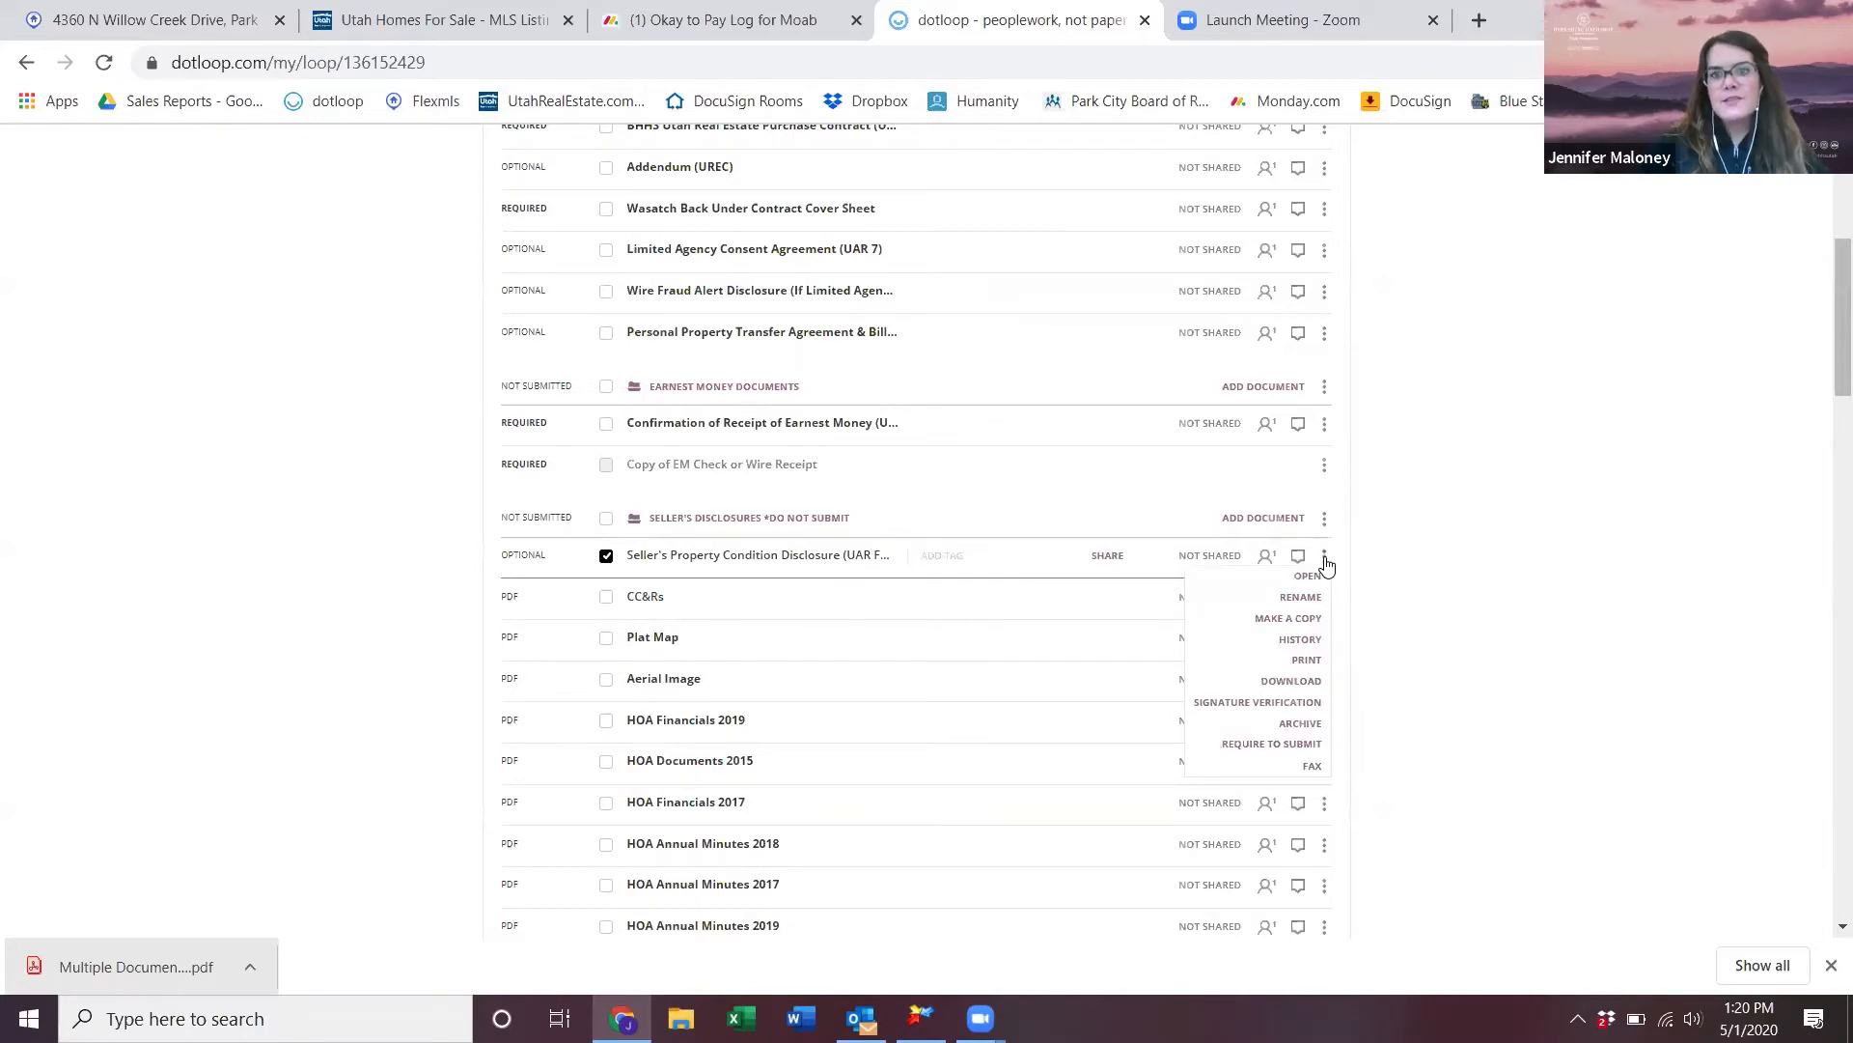
left_click(1431, 595)
scroll(1432, 596, "up", 5)
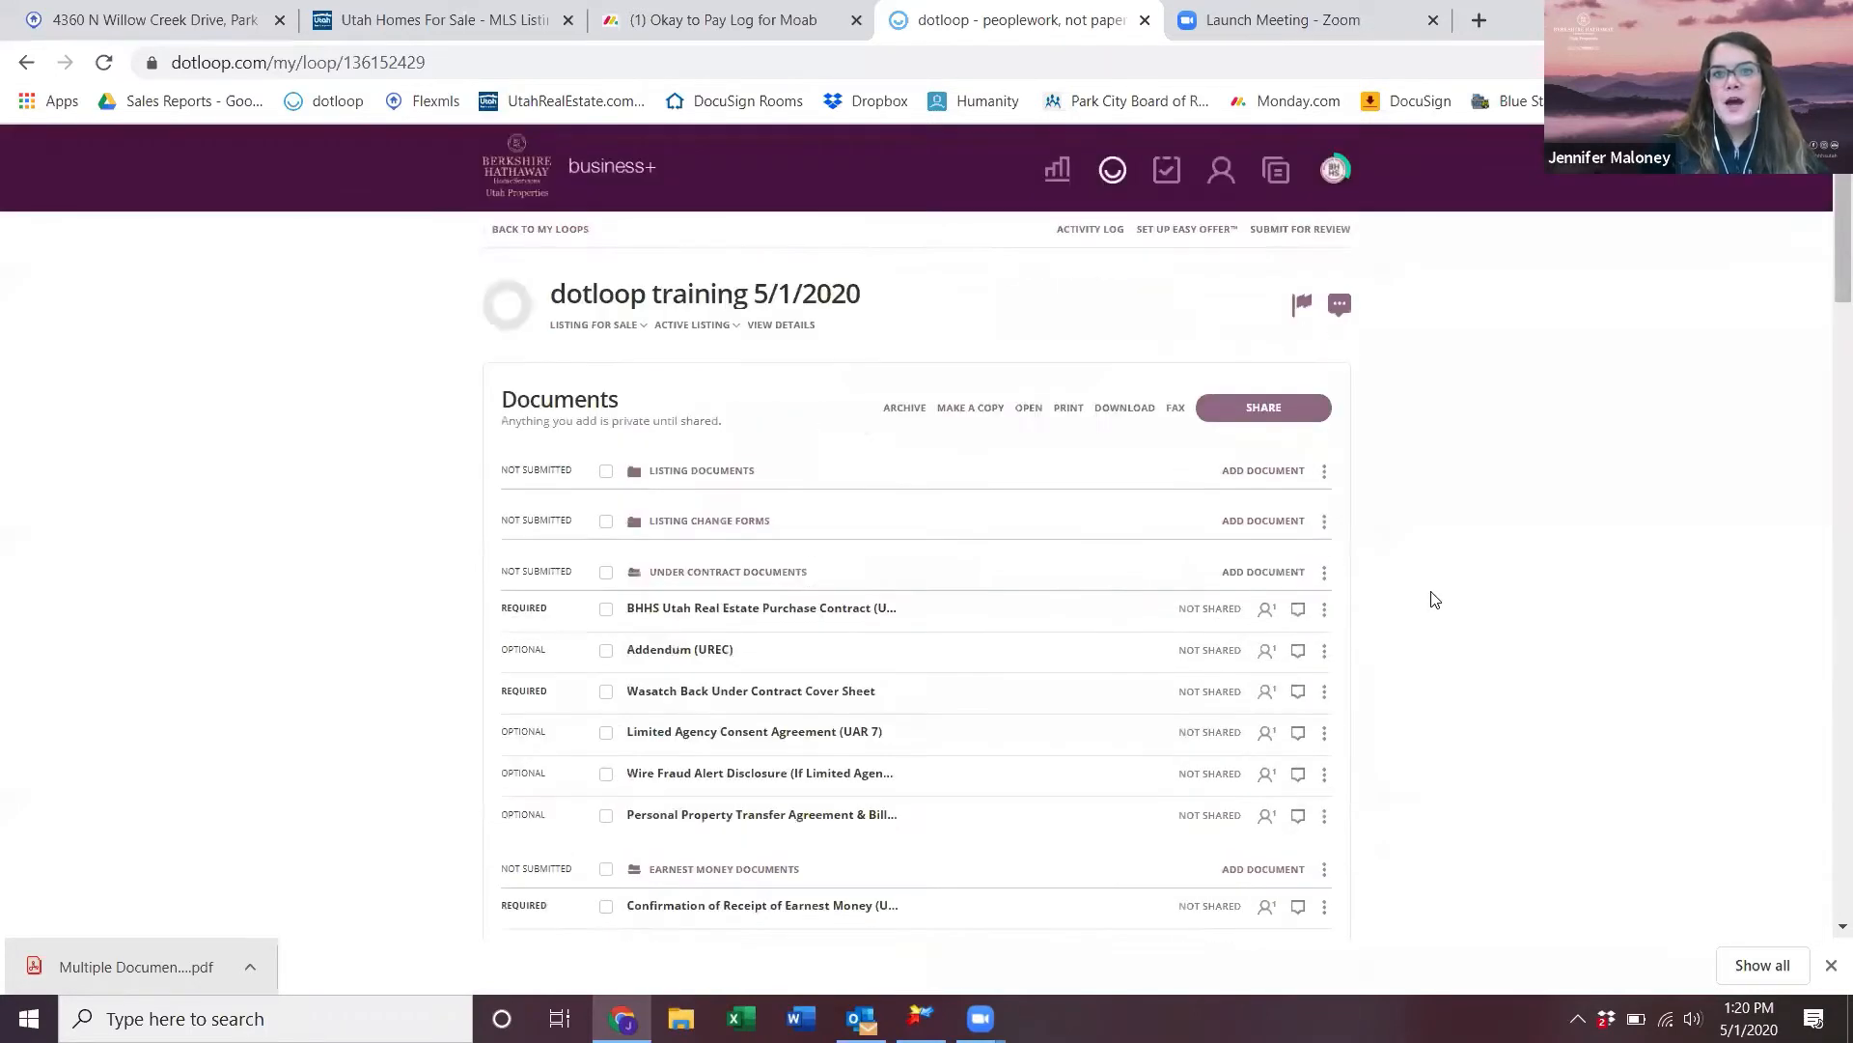
scroll(1299, 695, "down", 4)
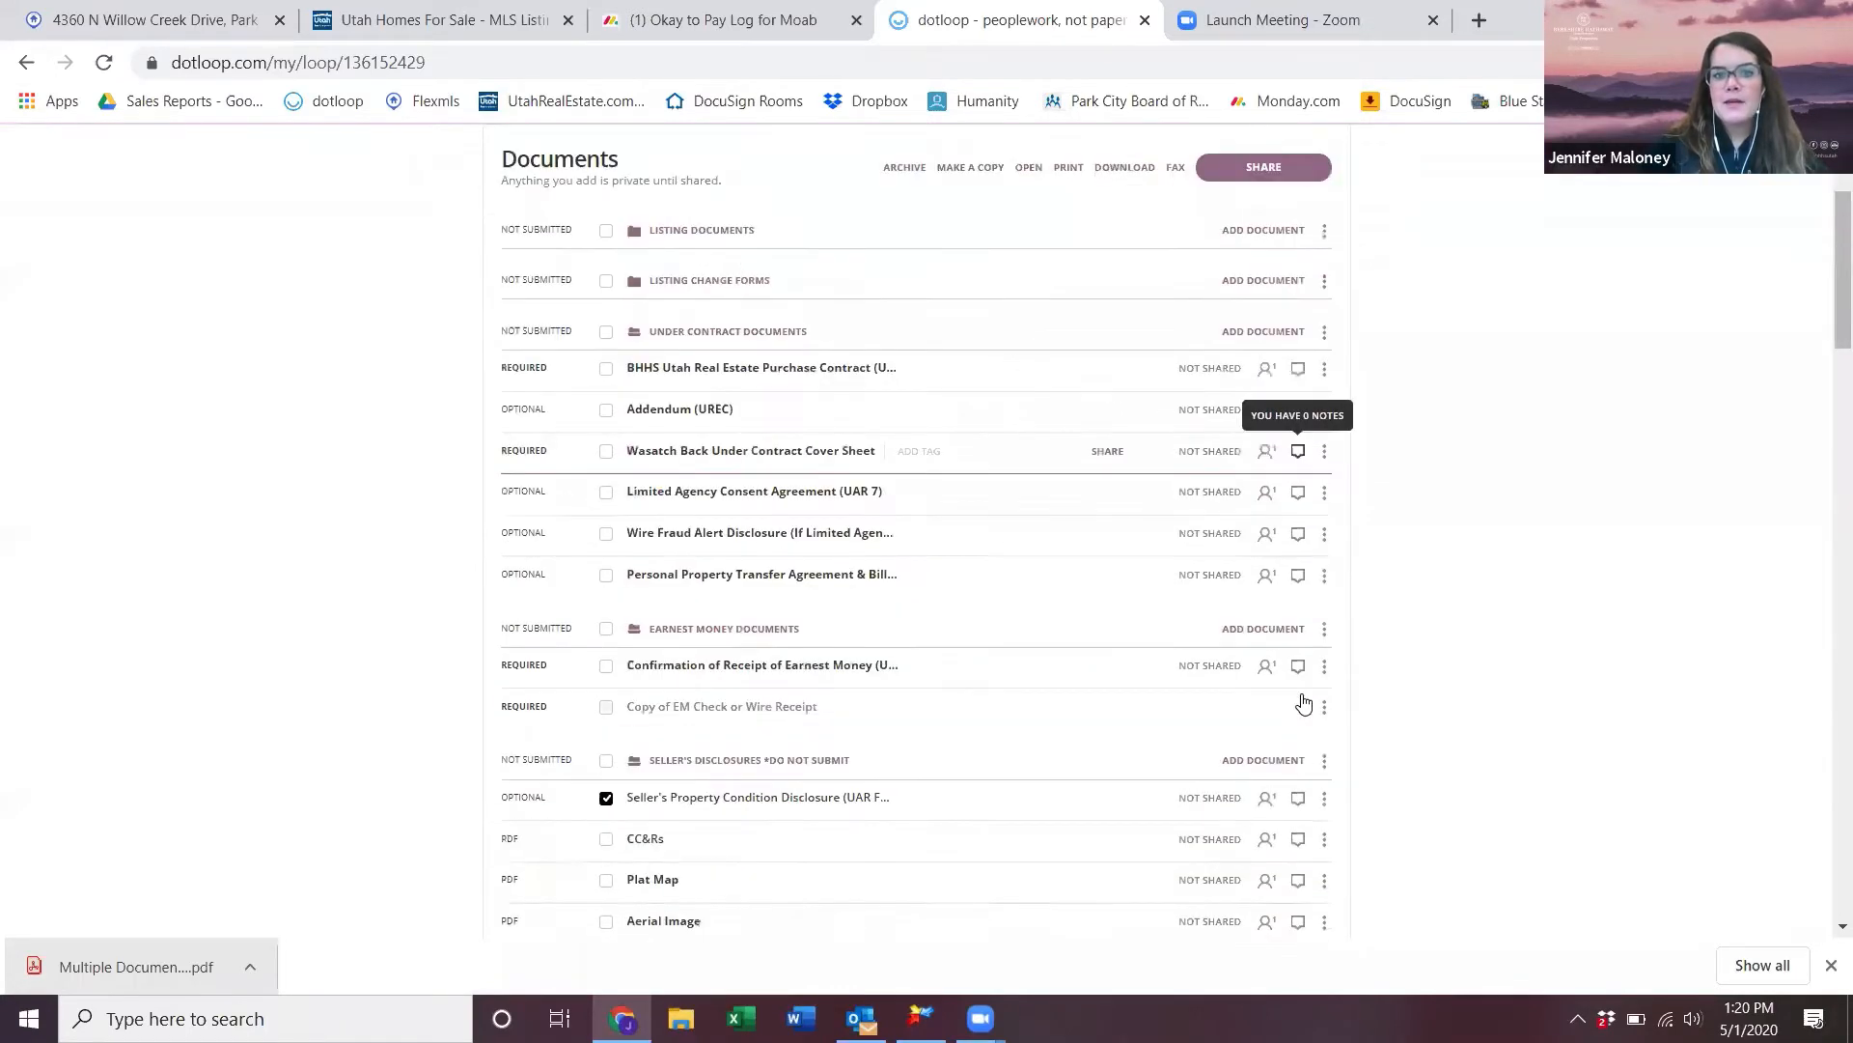
left_click(1324, 677)
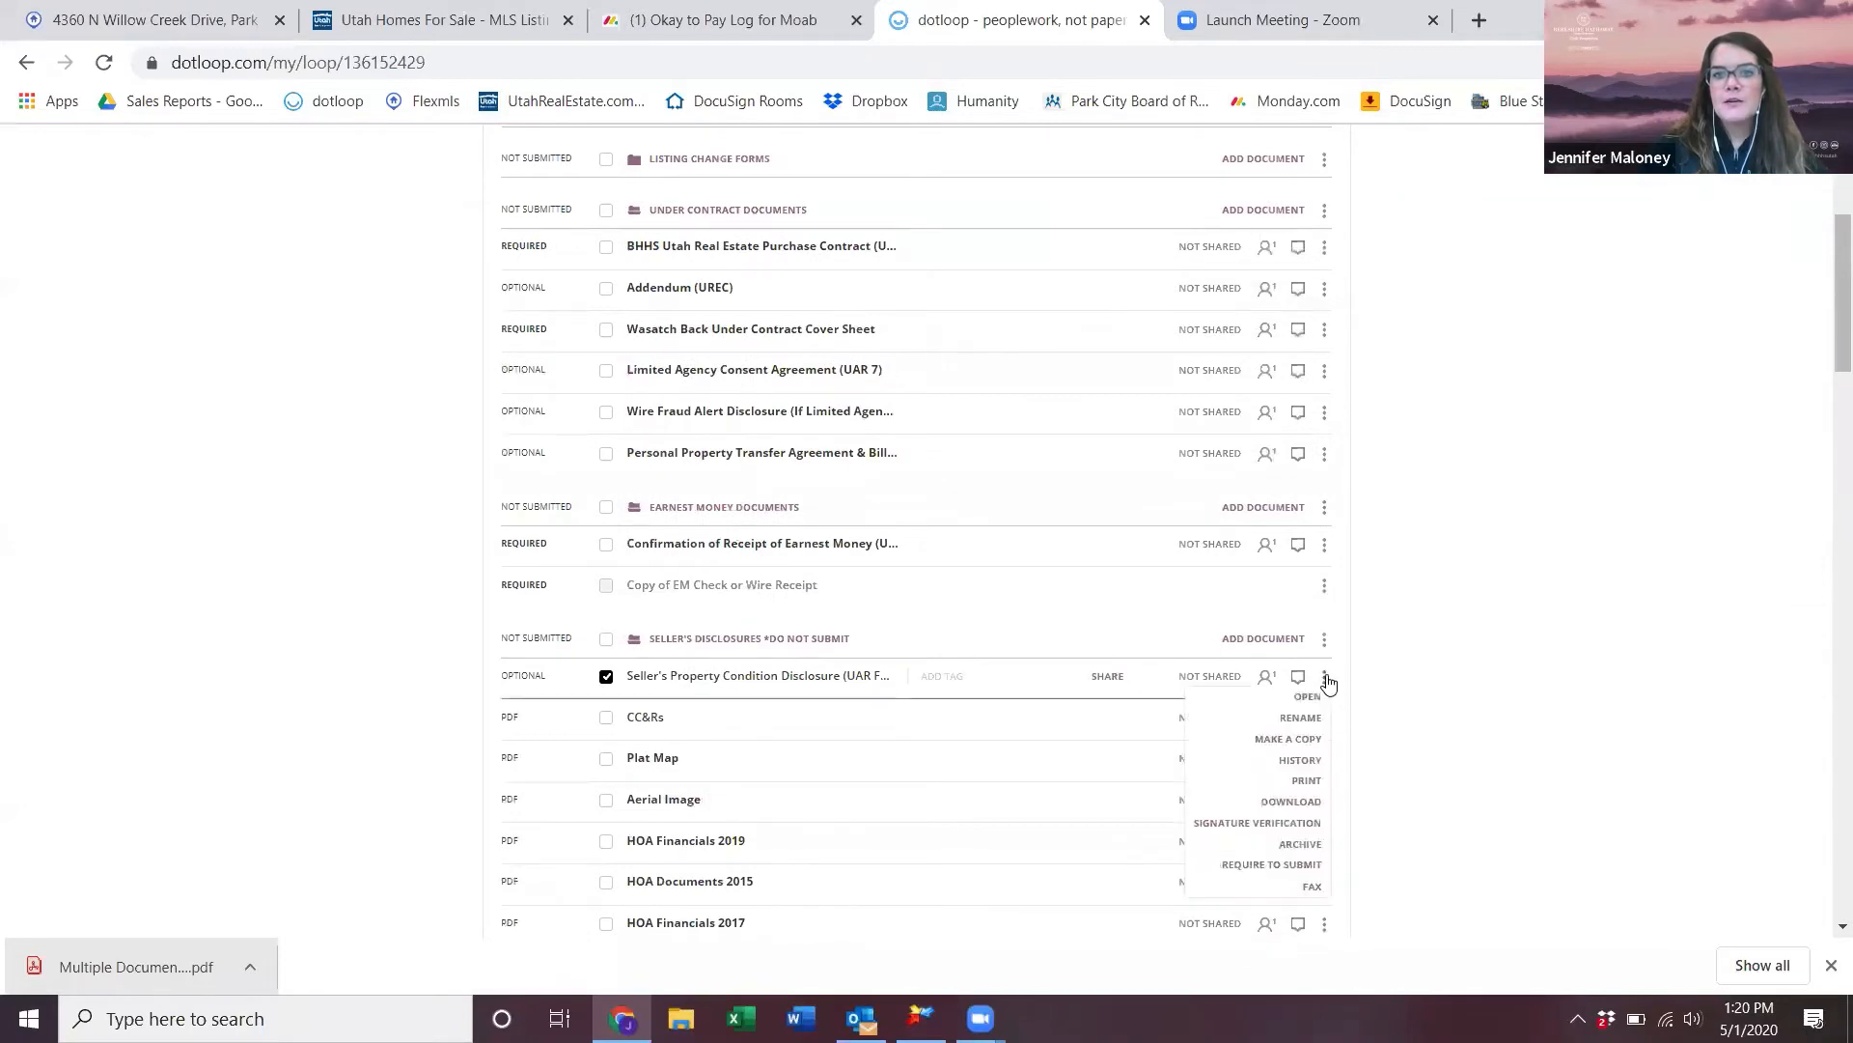
left_click(1325, 741)
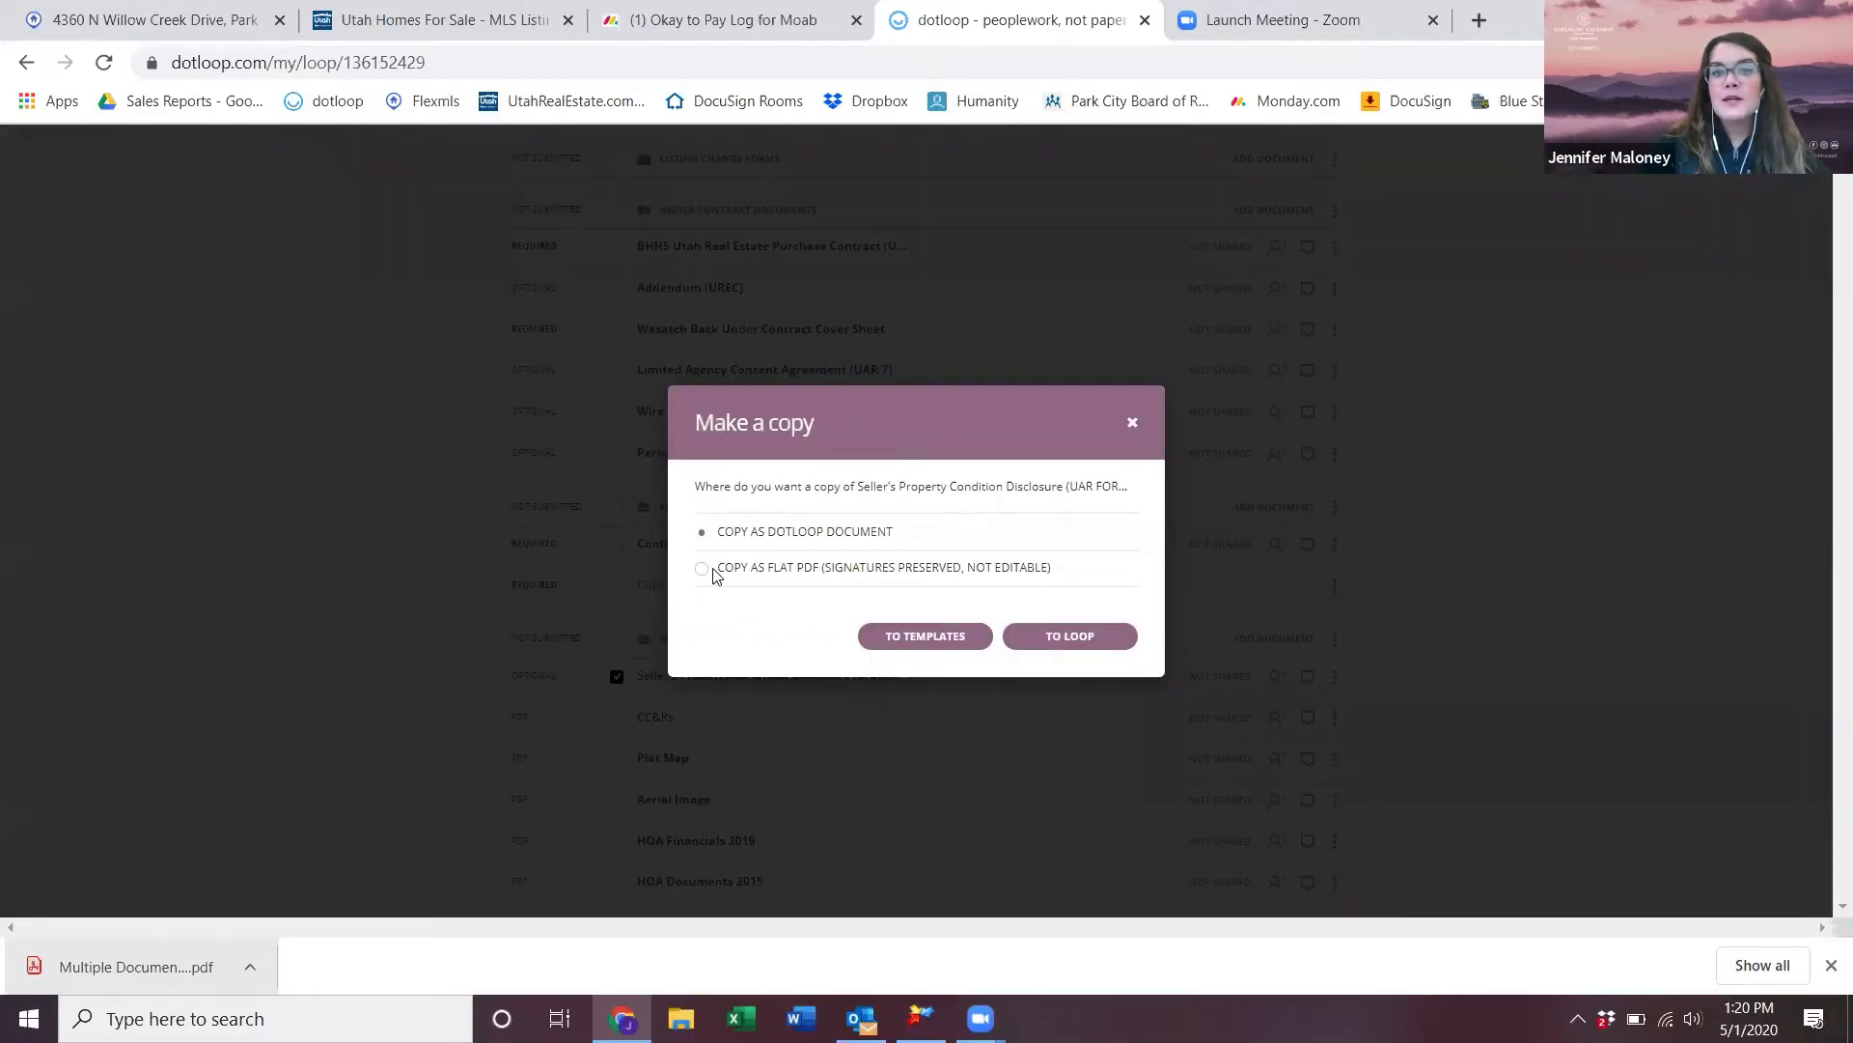
left_click(702, 569)
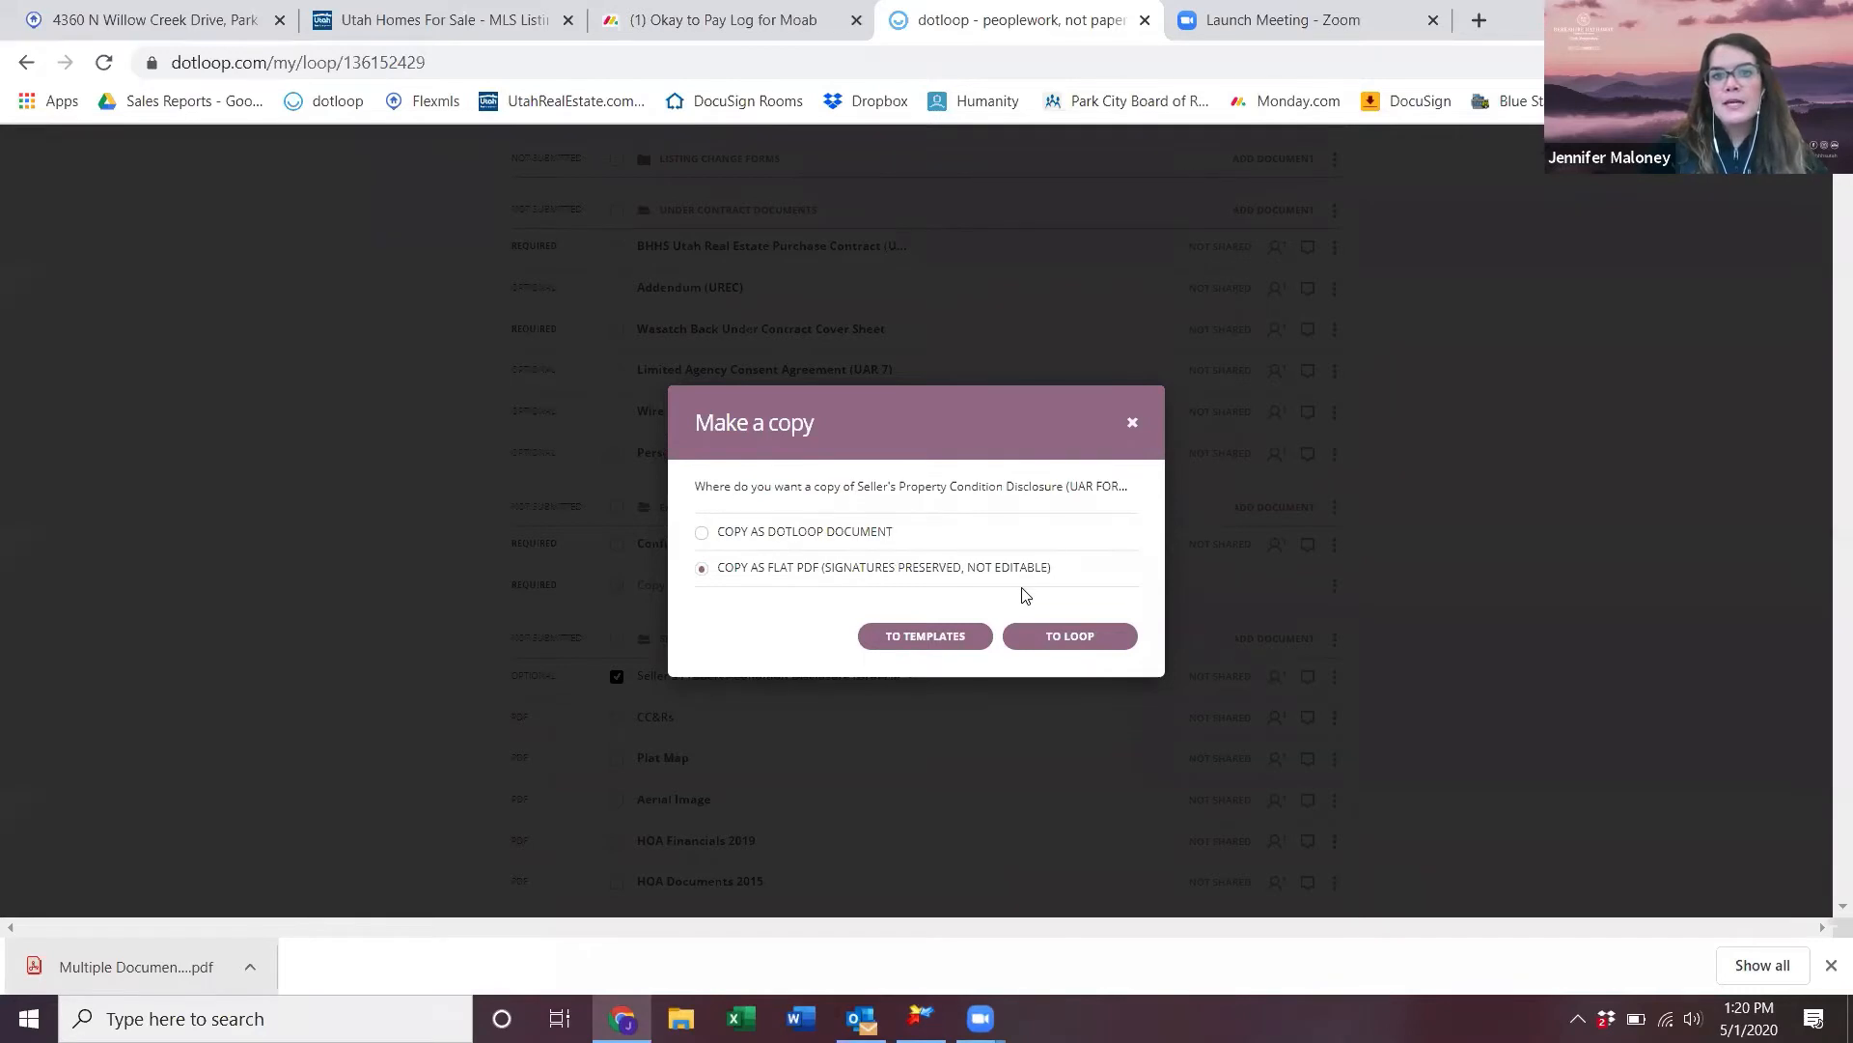
- Send the copy to the dotloop training 5/1/2020 loop's Seller's Disclosures folder
left_click(1078, 638)
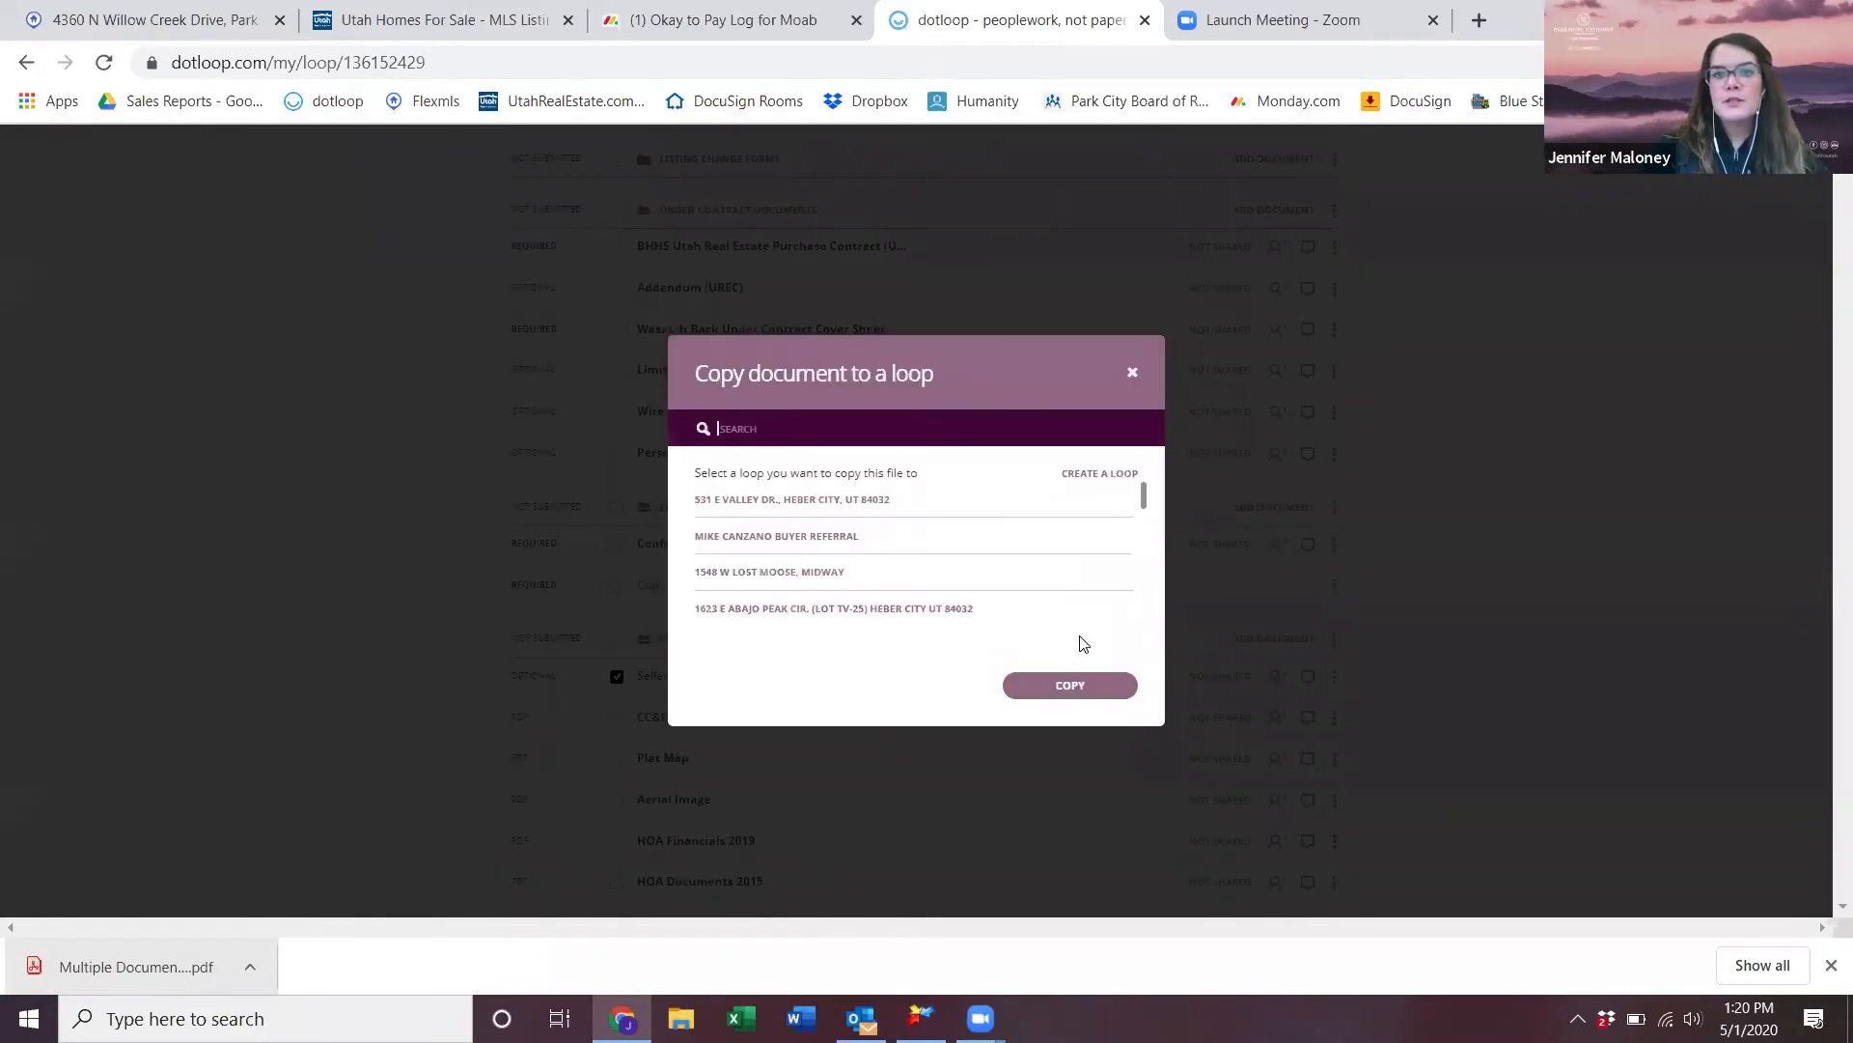
type("dotloop")
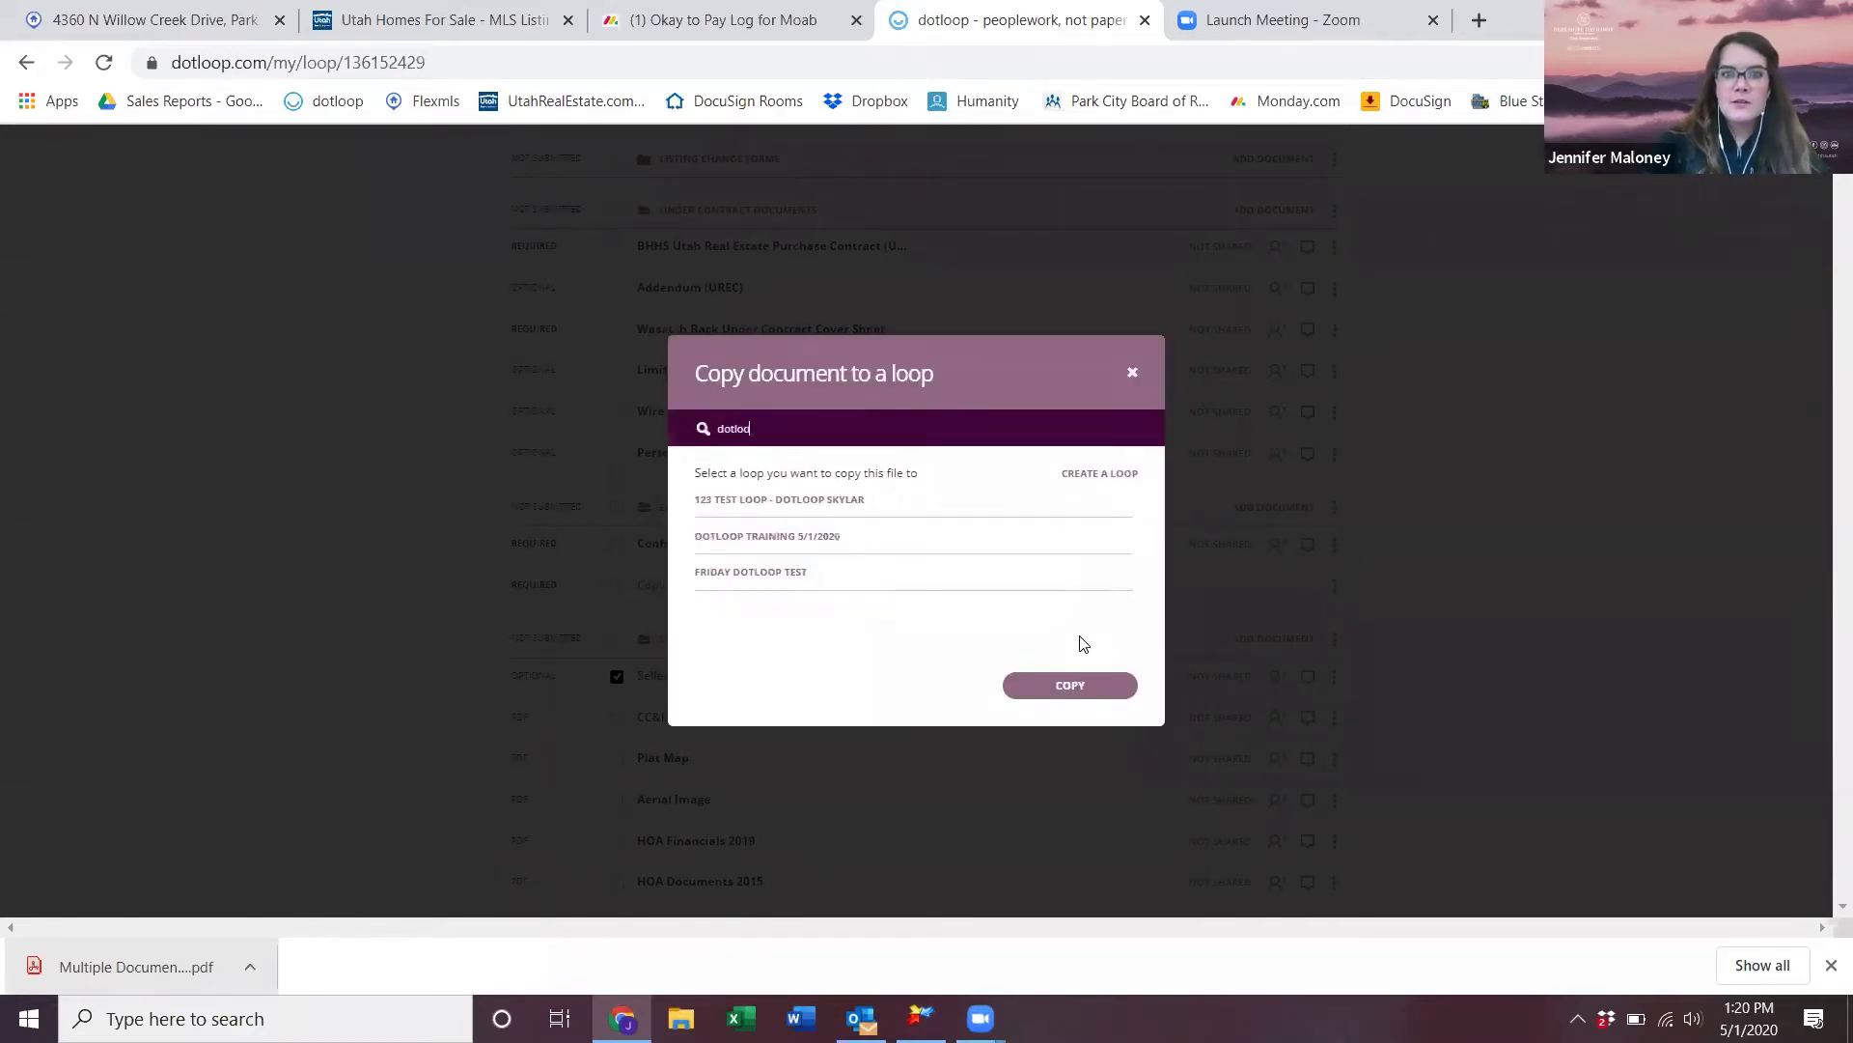
left_click(844, 538)
scroll(840, 541, "down", 5)
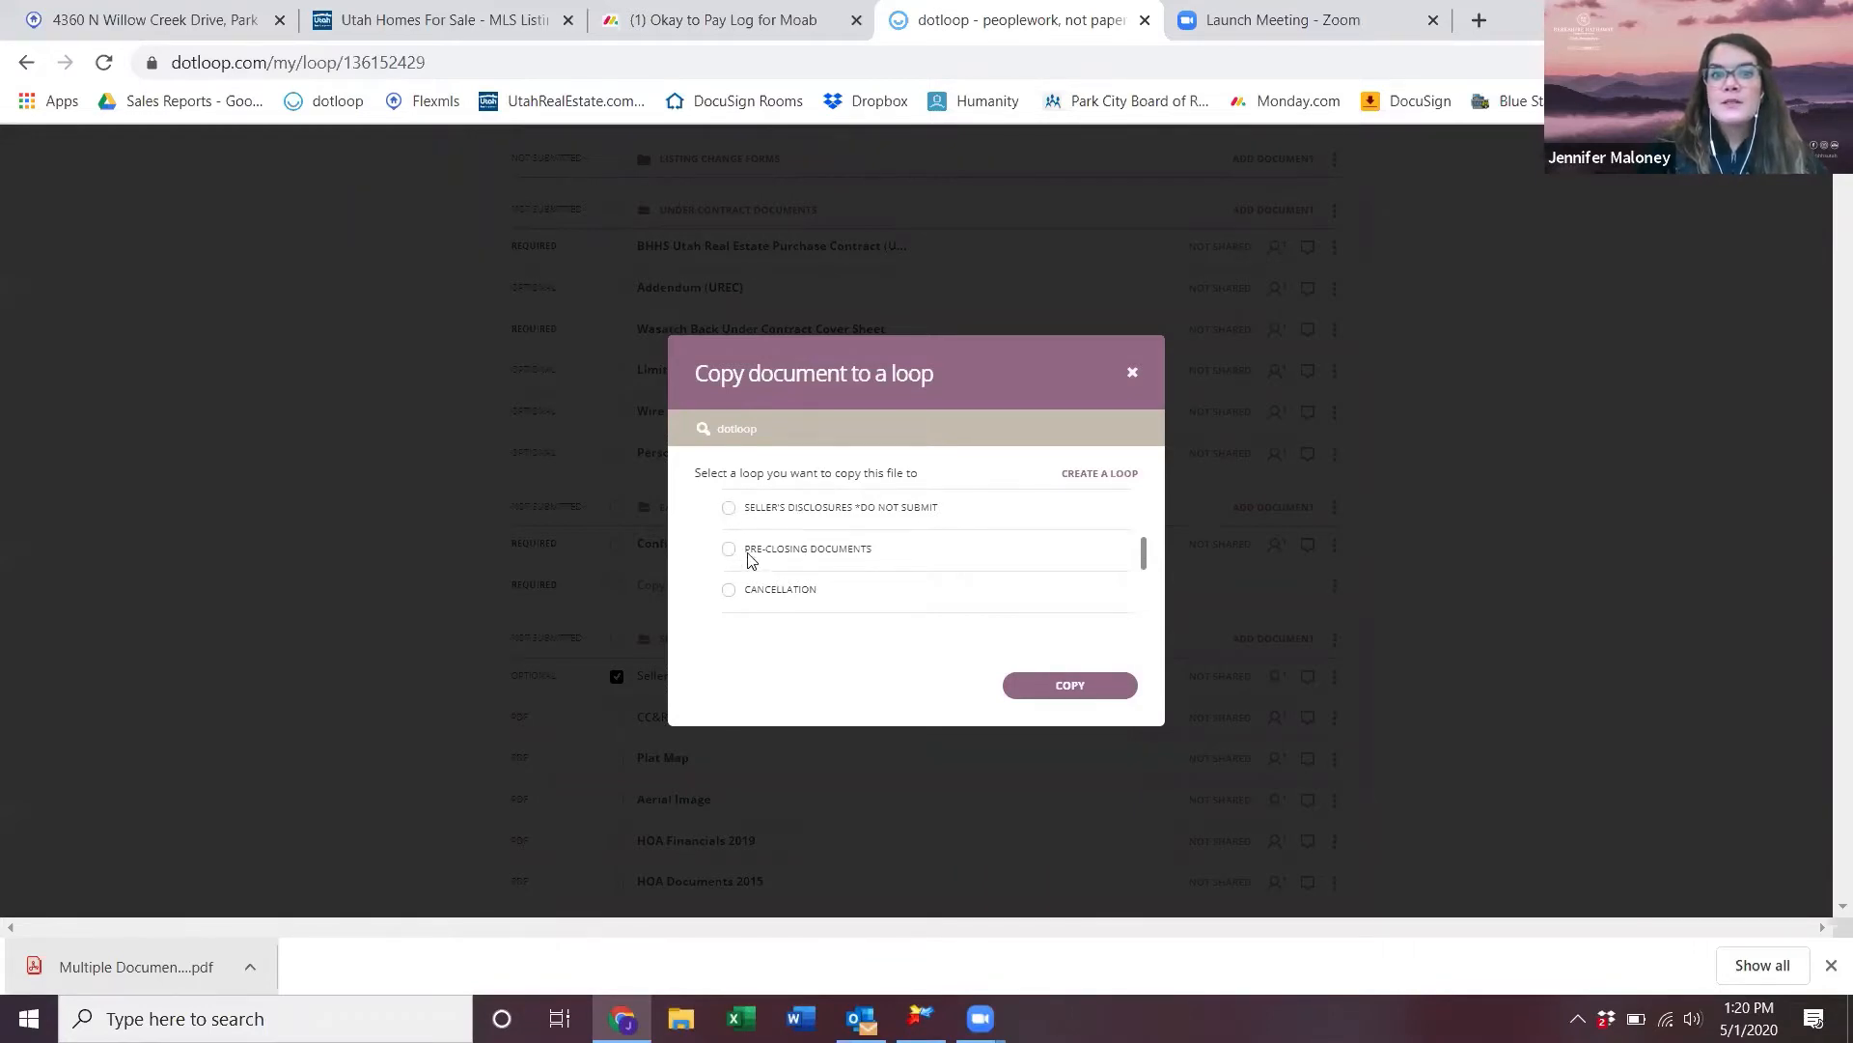
left_click(729, 507)
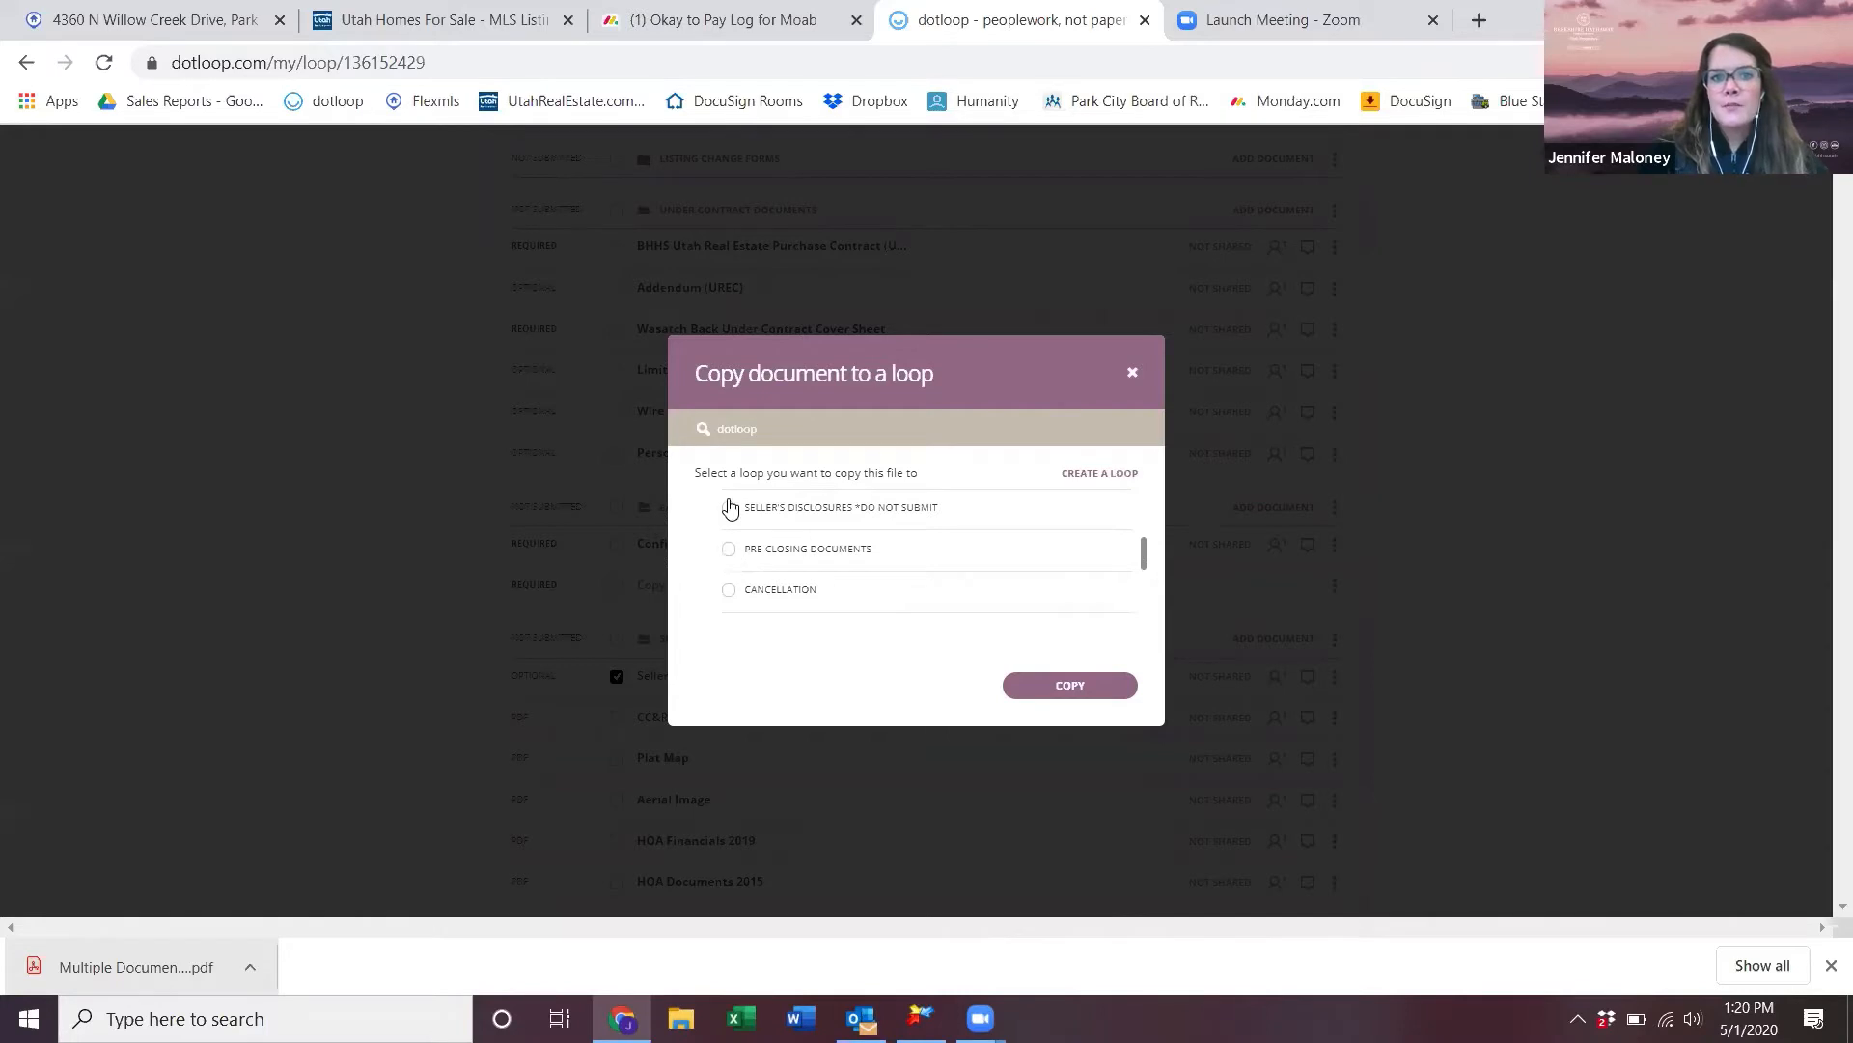
left_click(1089, 688)
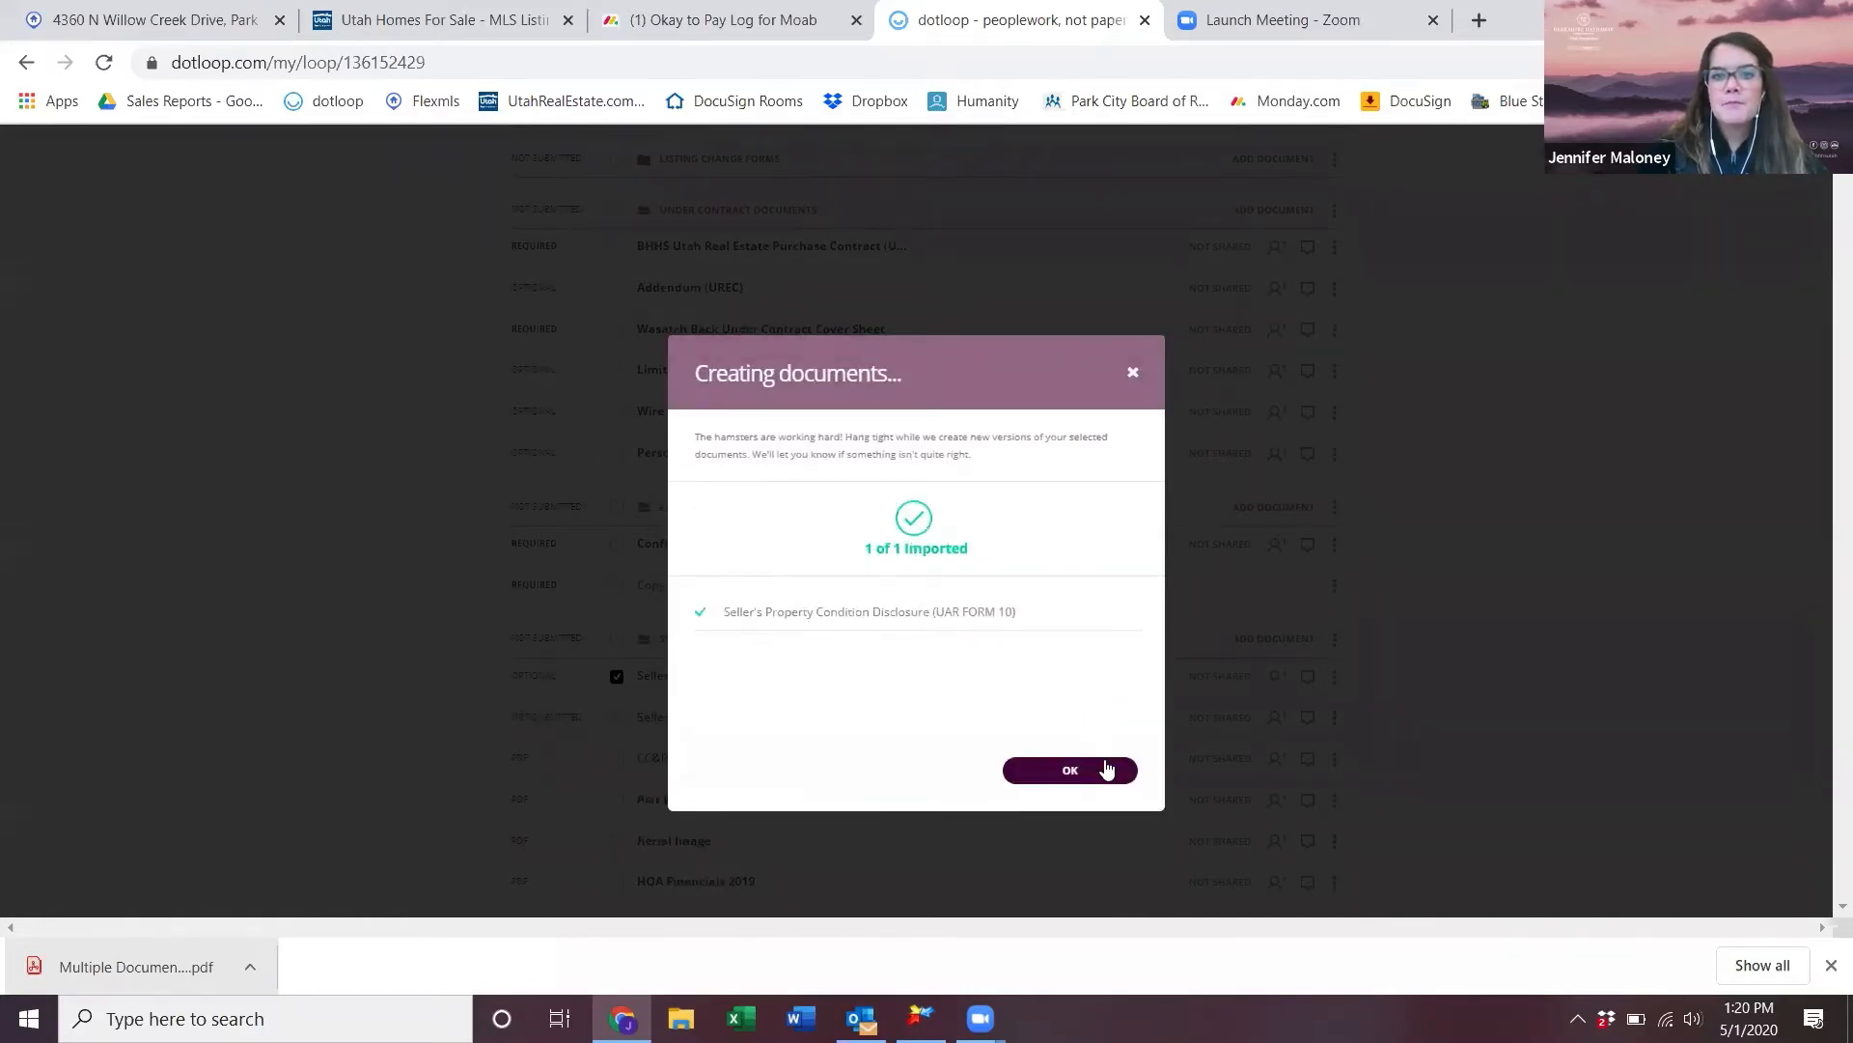
left_click(1106, 769)
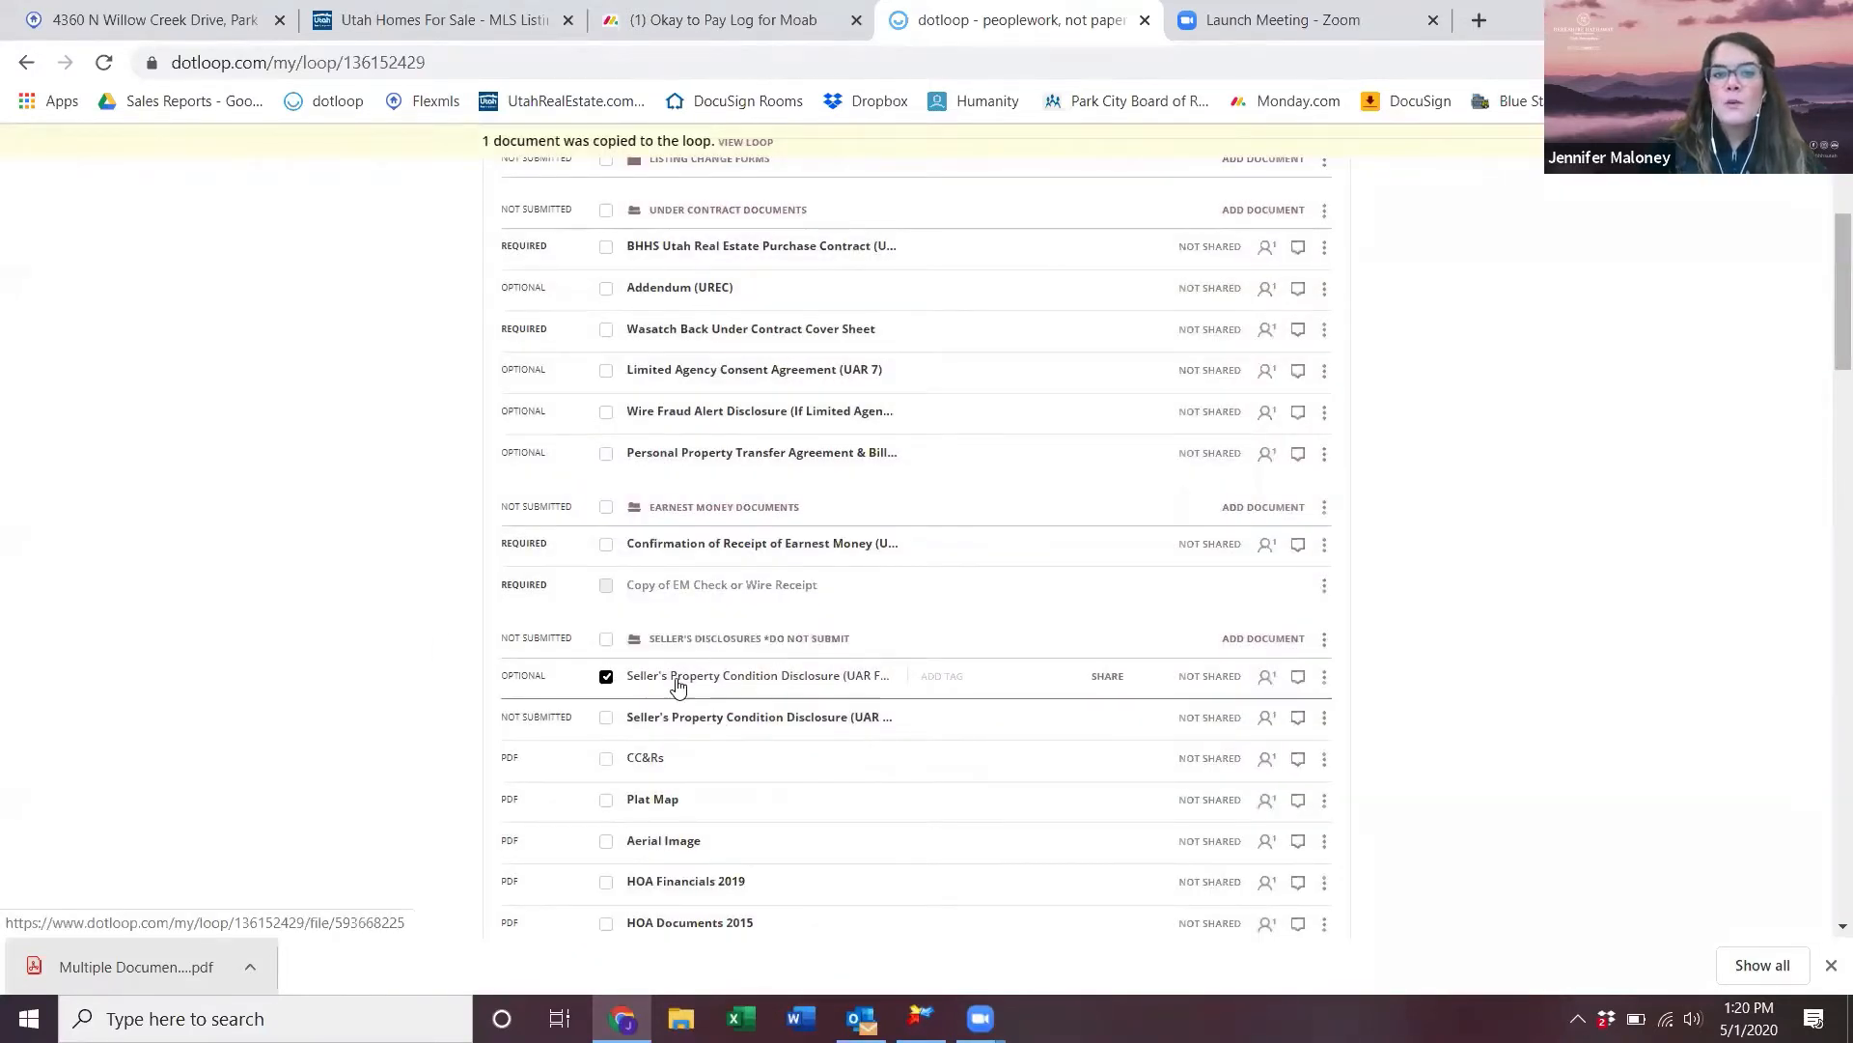
- Uncheck the first disclosure row and retitle it 'Copy of SPCD'
left_click(606, 676)
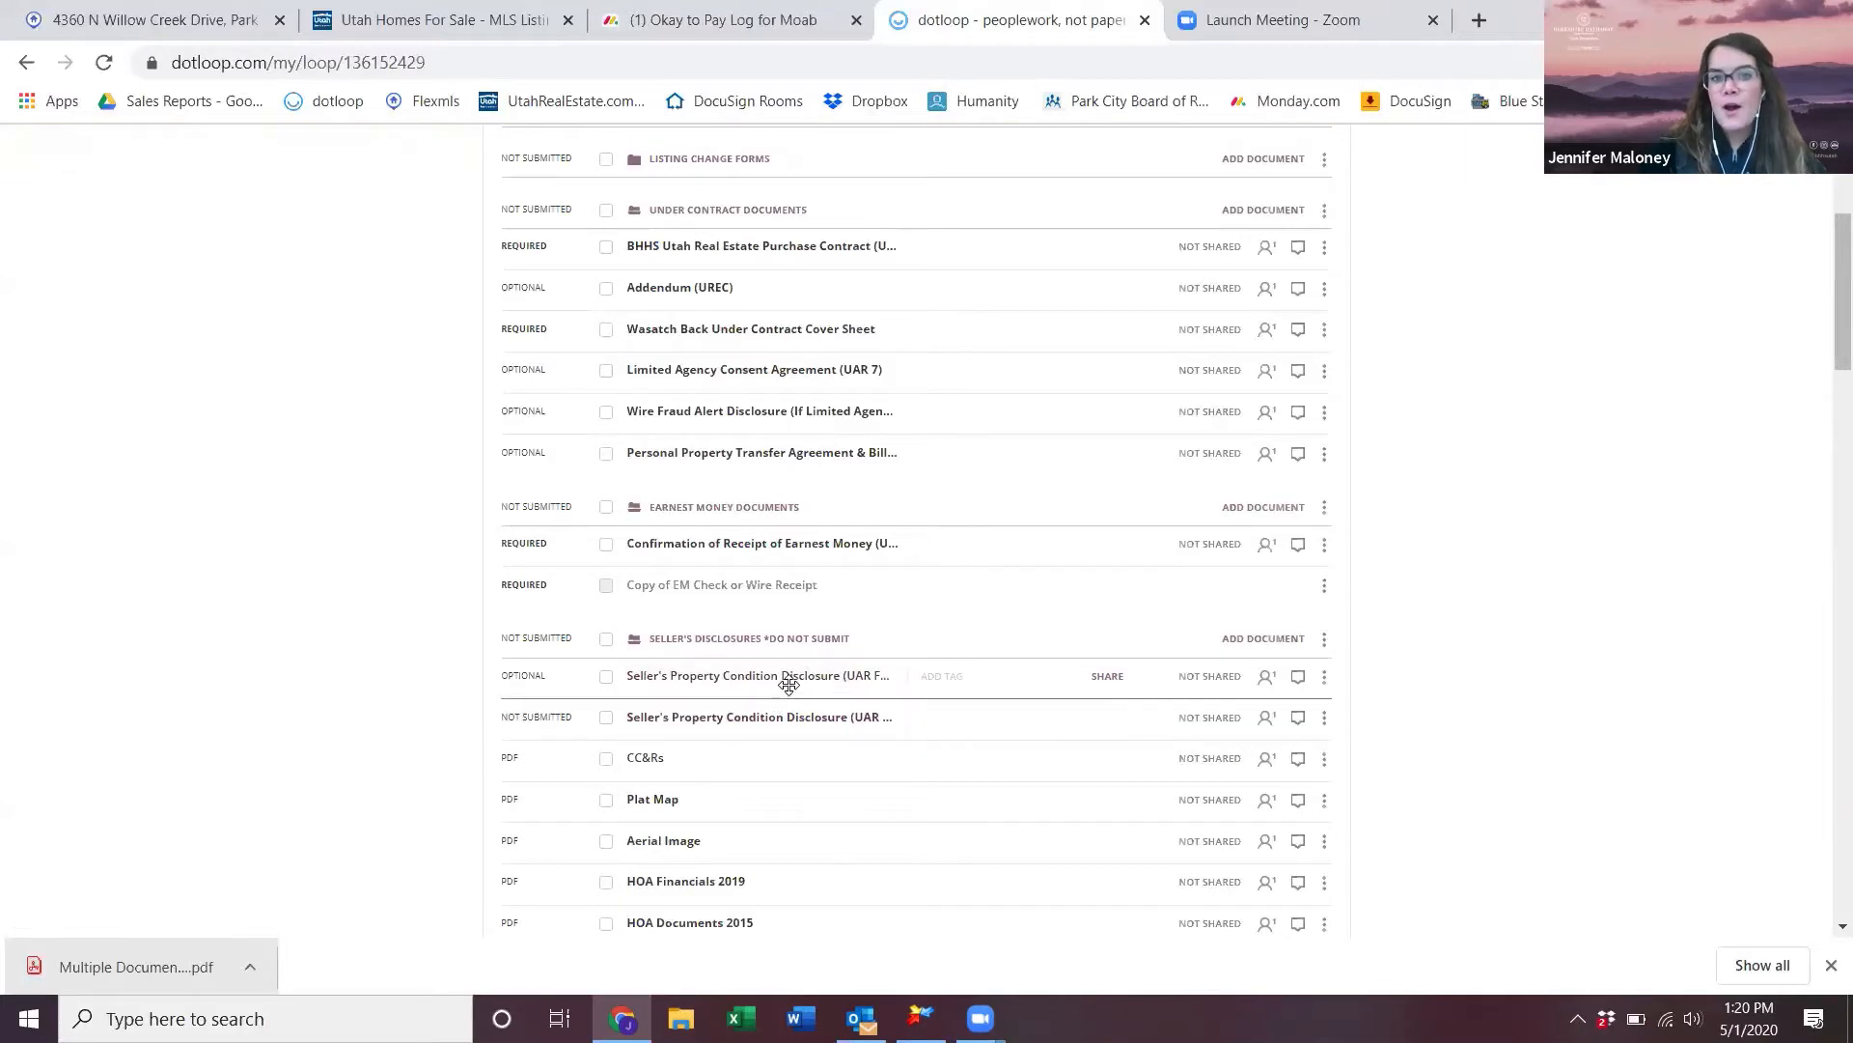
left_click(1324, 678)
left_click(1255, 726)
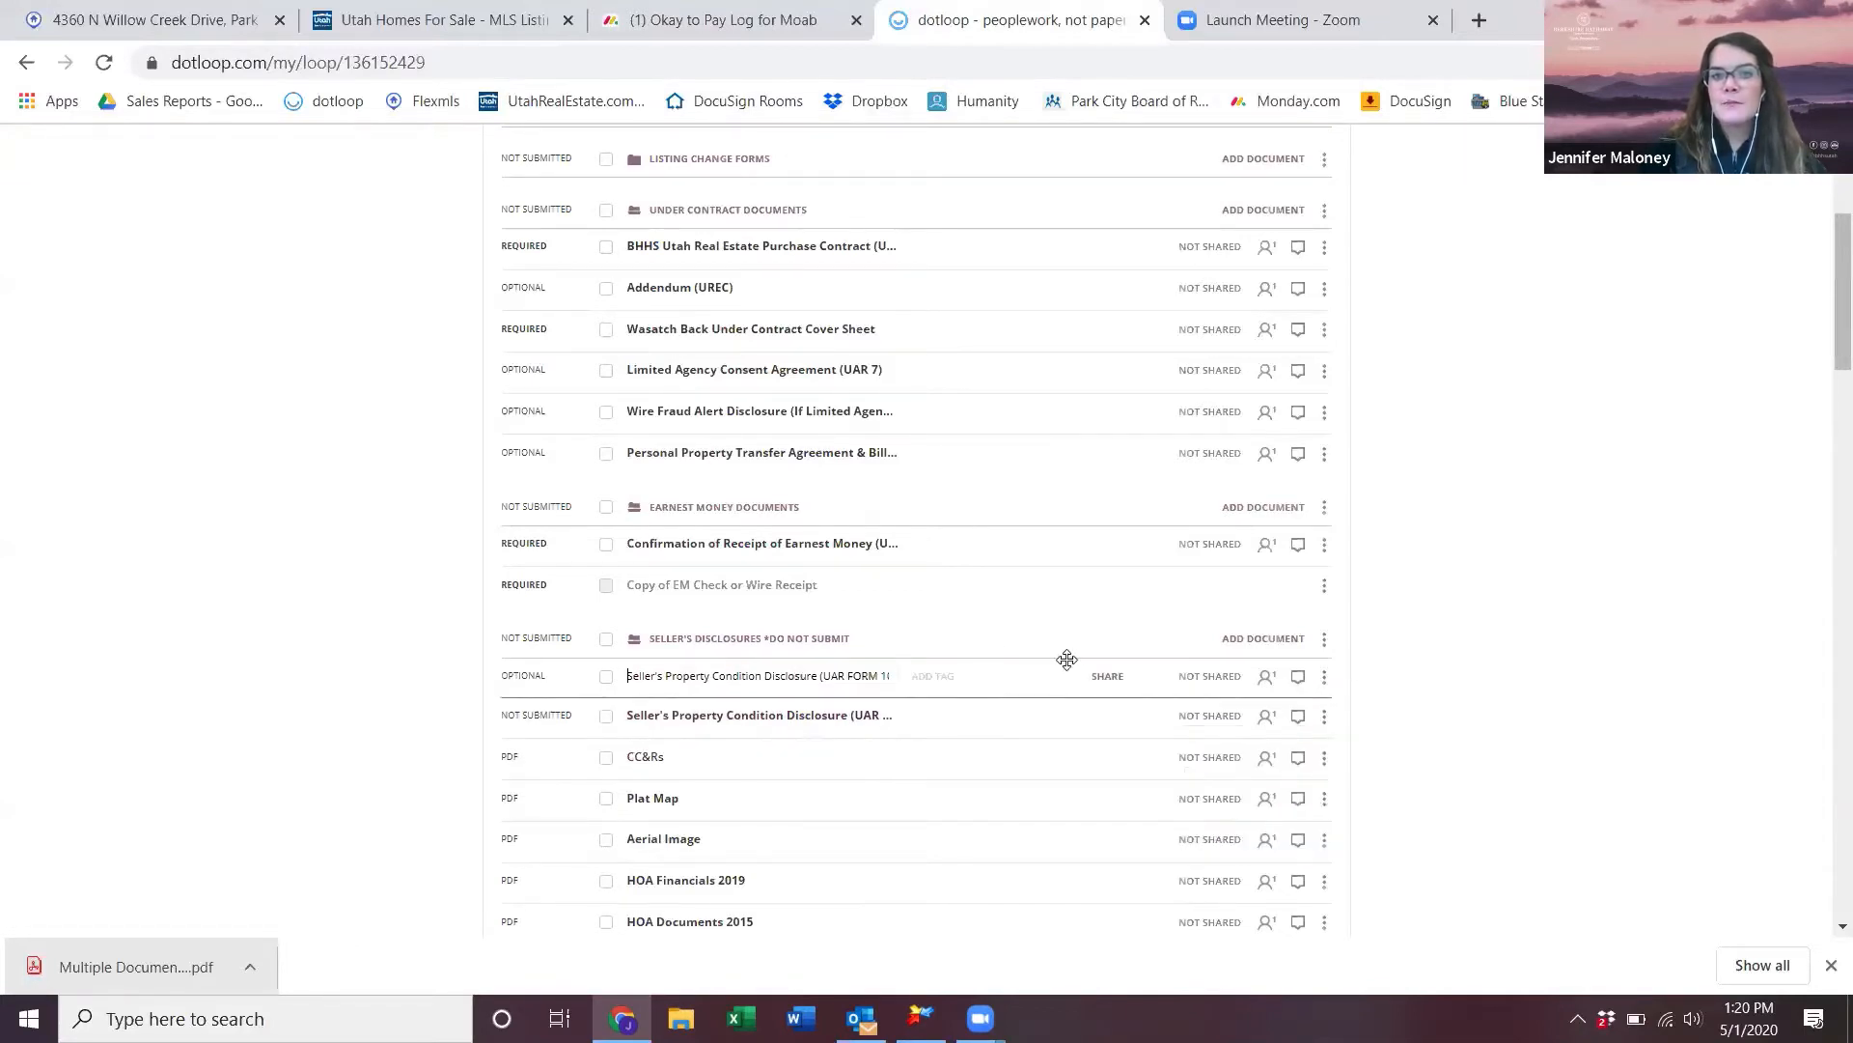
triple_click(893, 678)
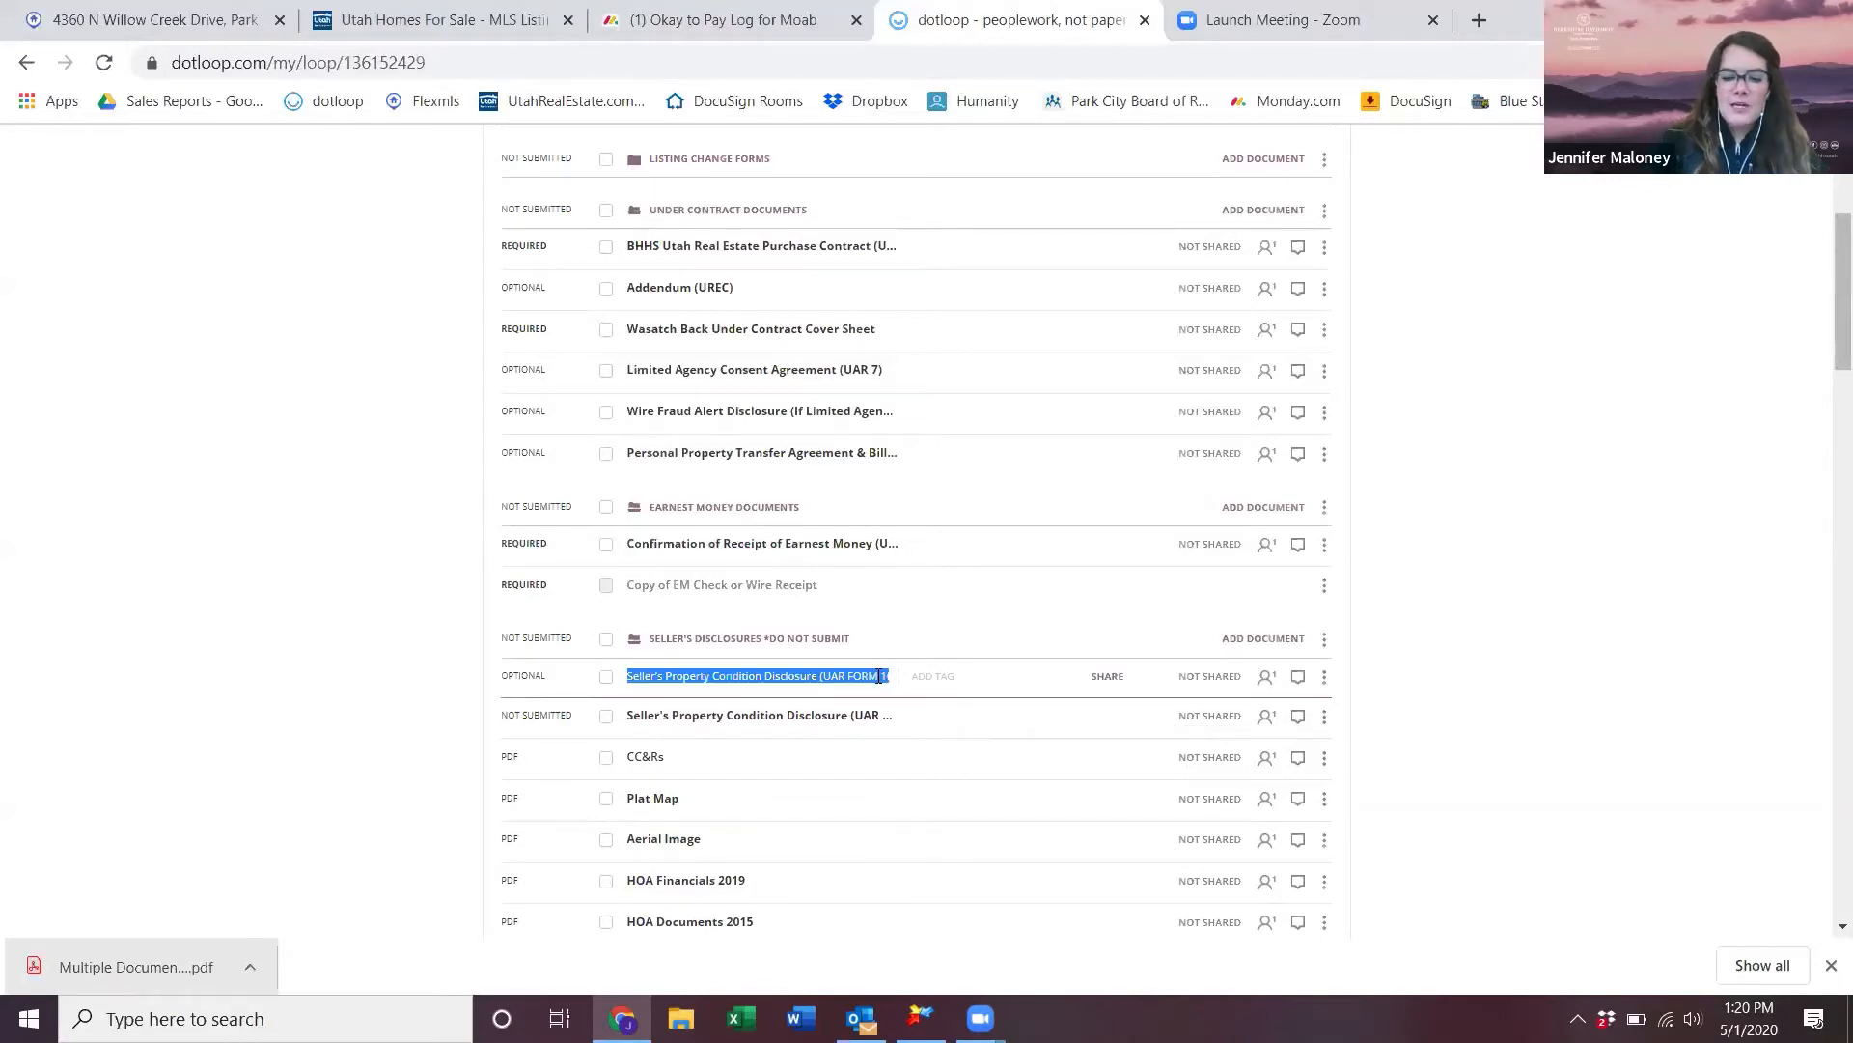
type("Copy of SPCD")
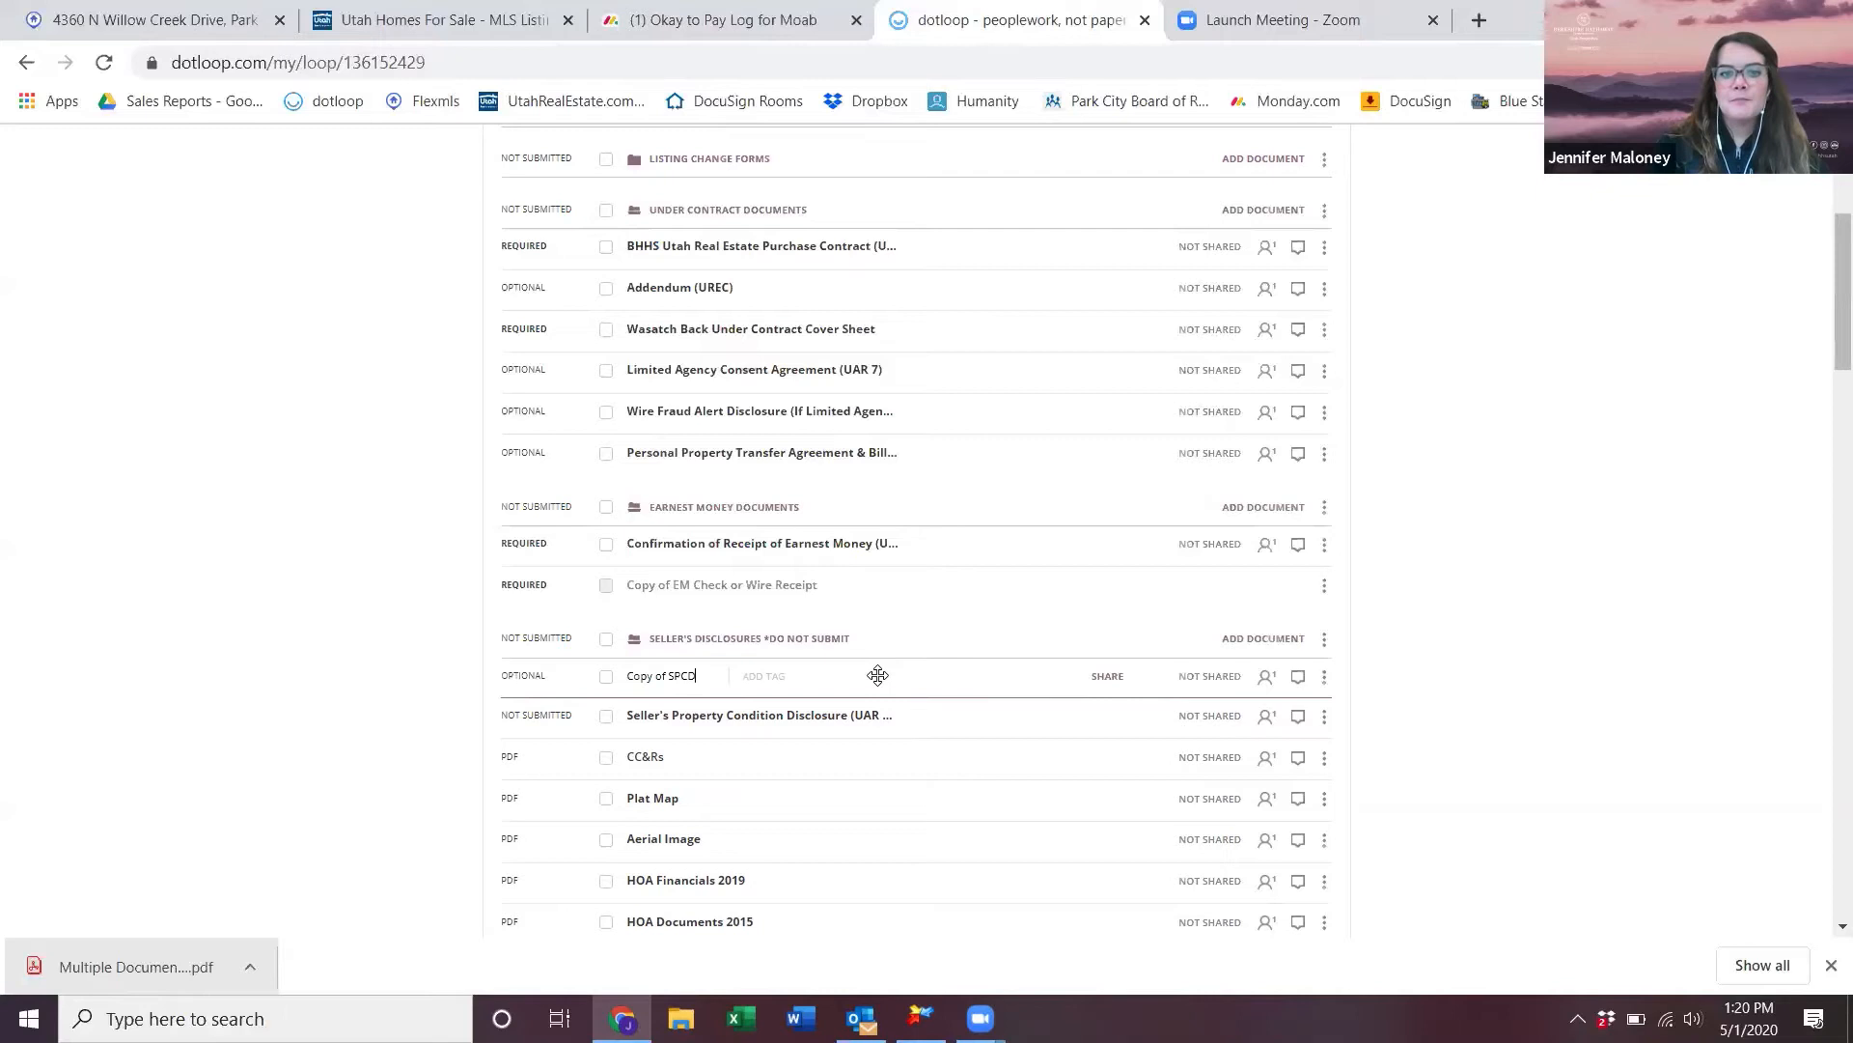
key("Return")
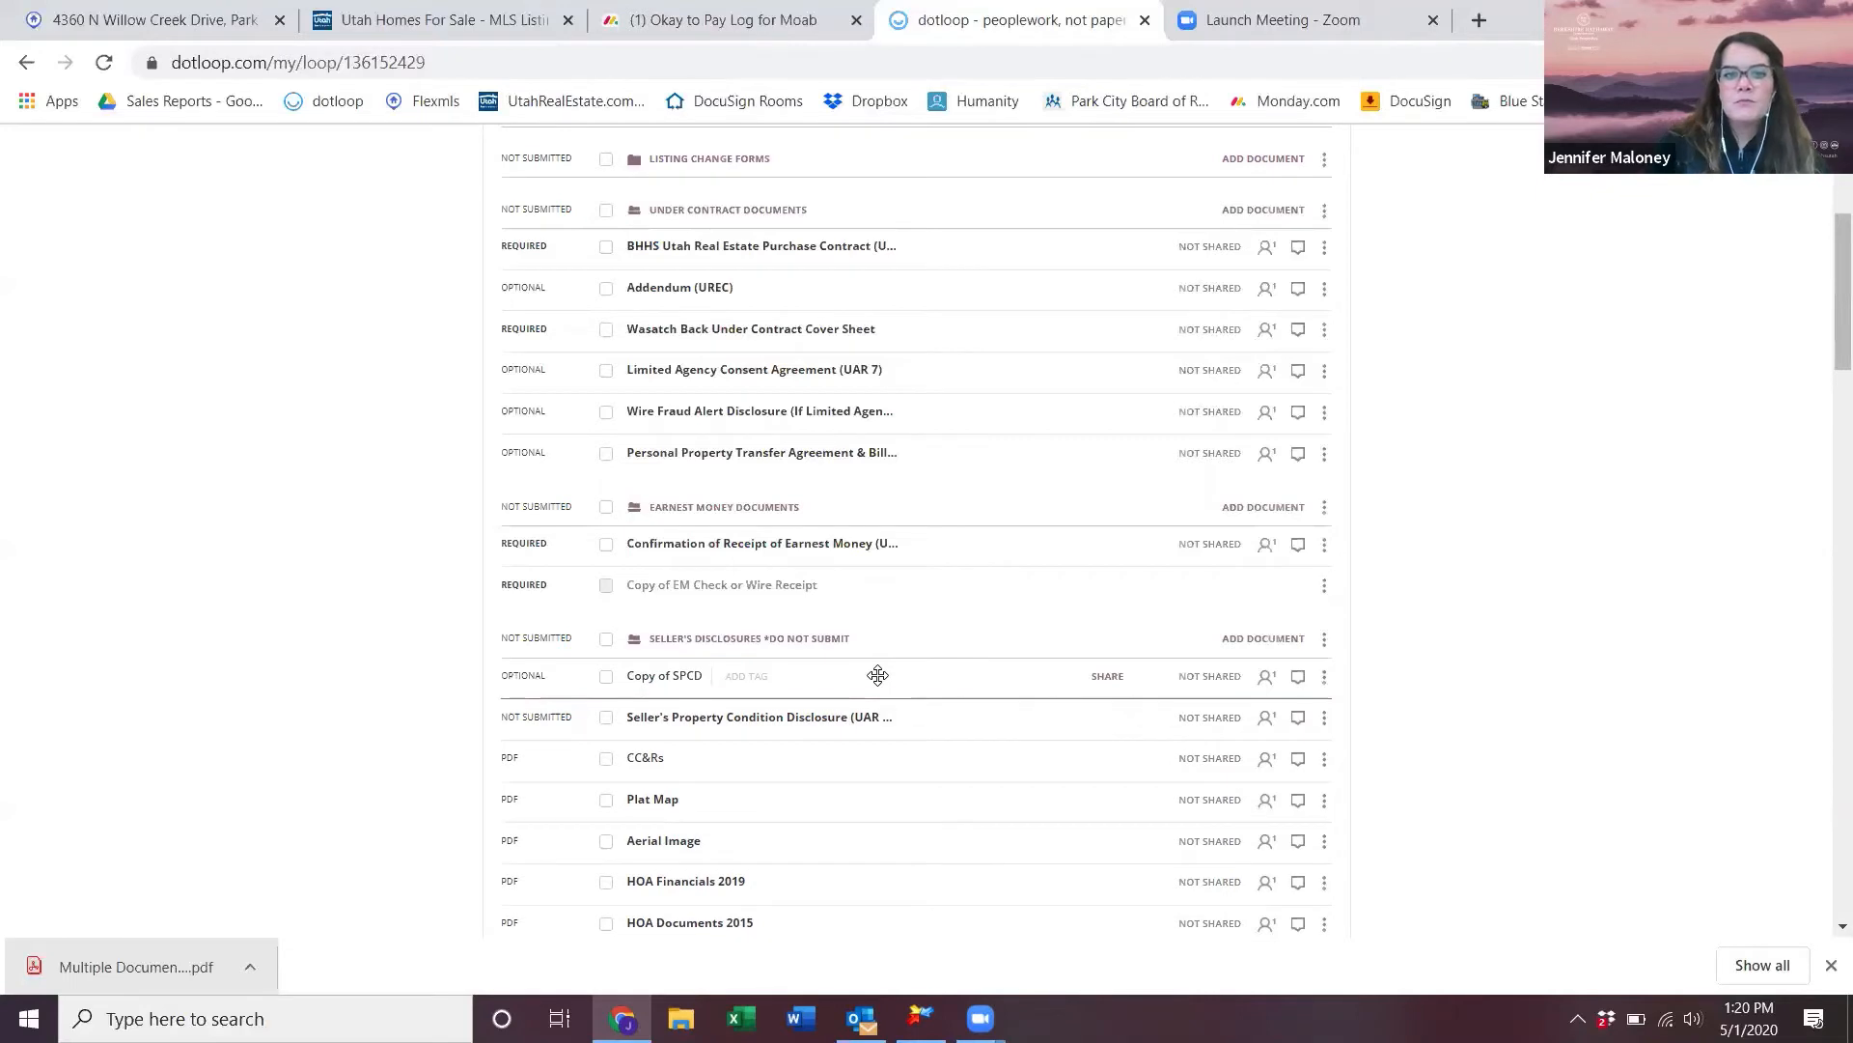
left_click(675, 675)
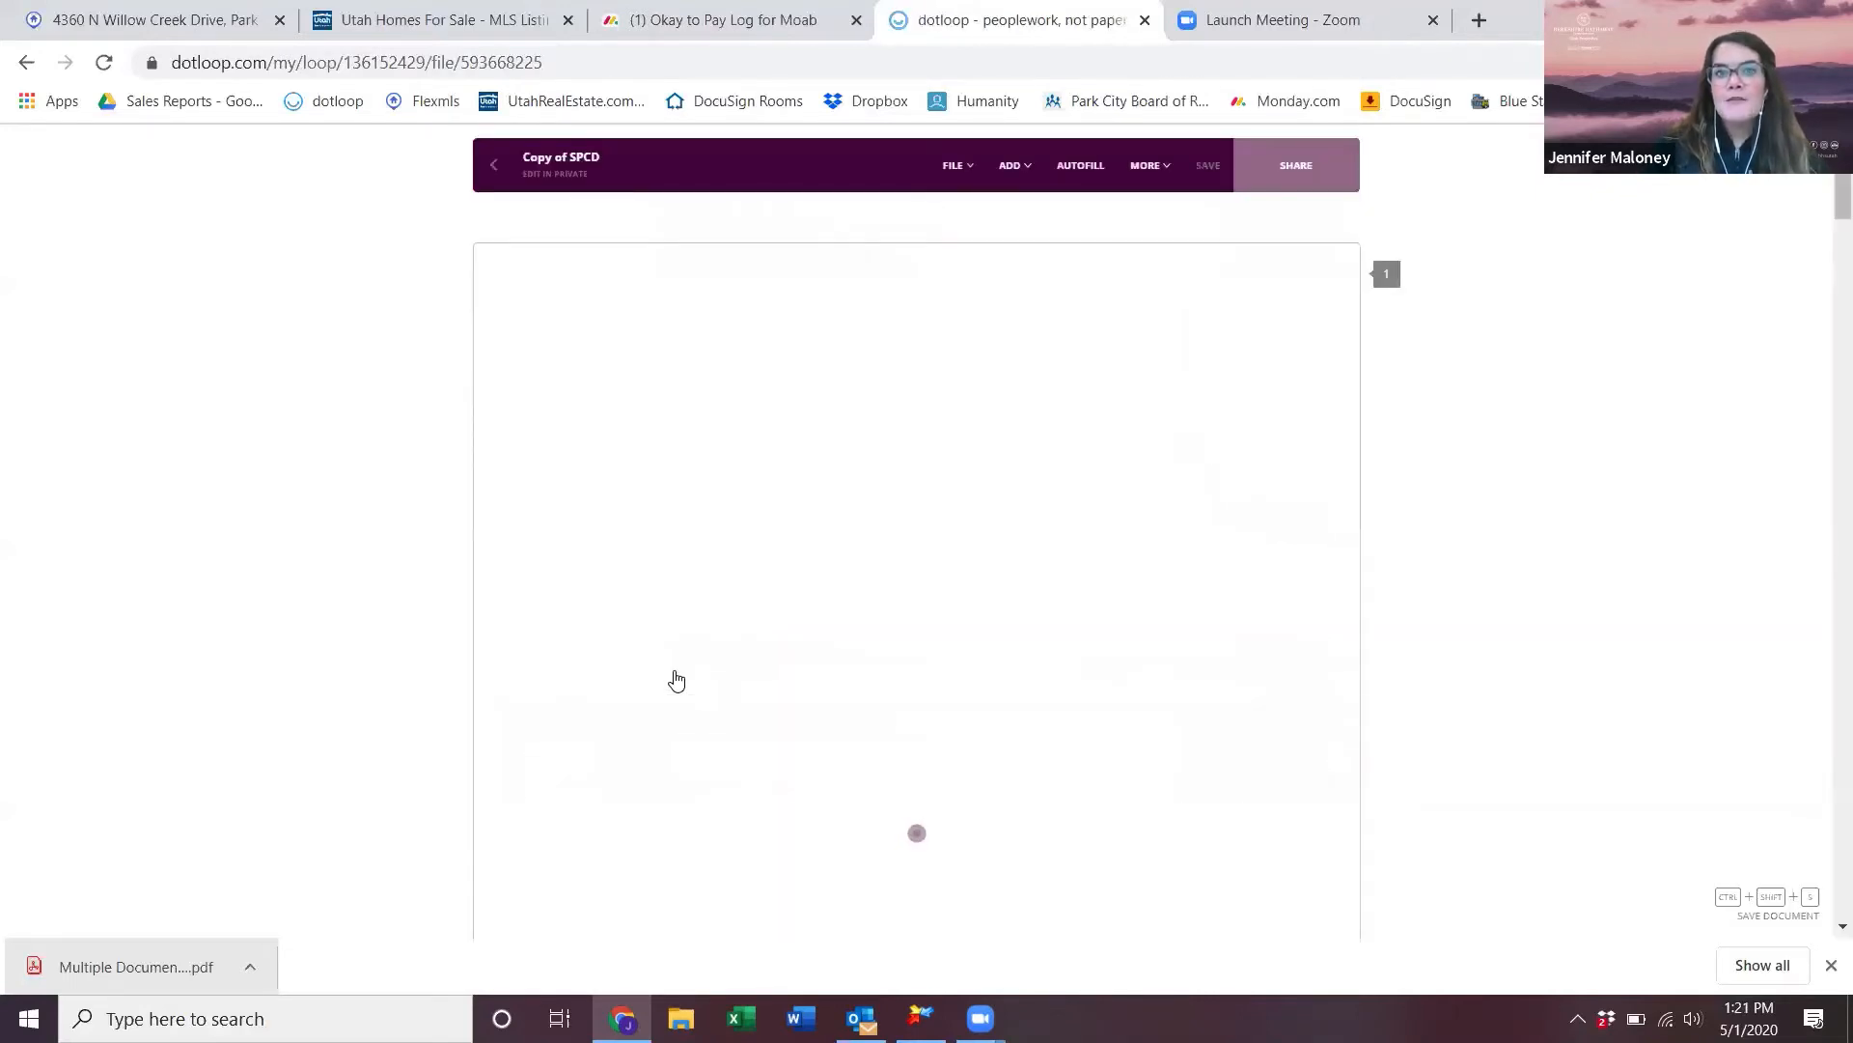
left_click(960, 158)
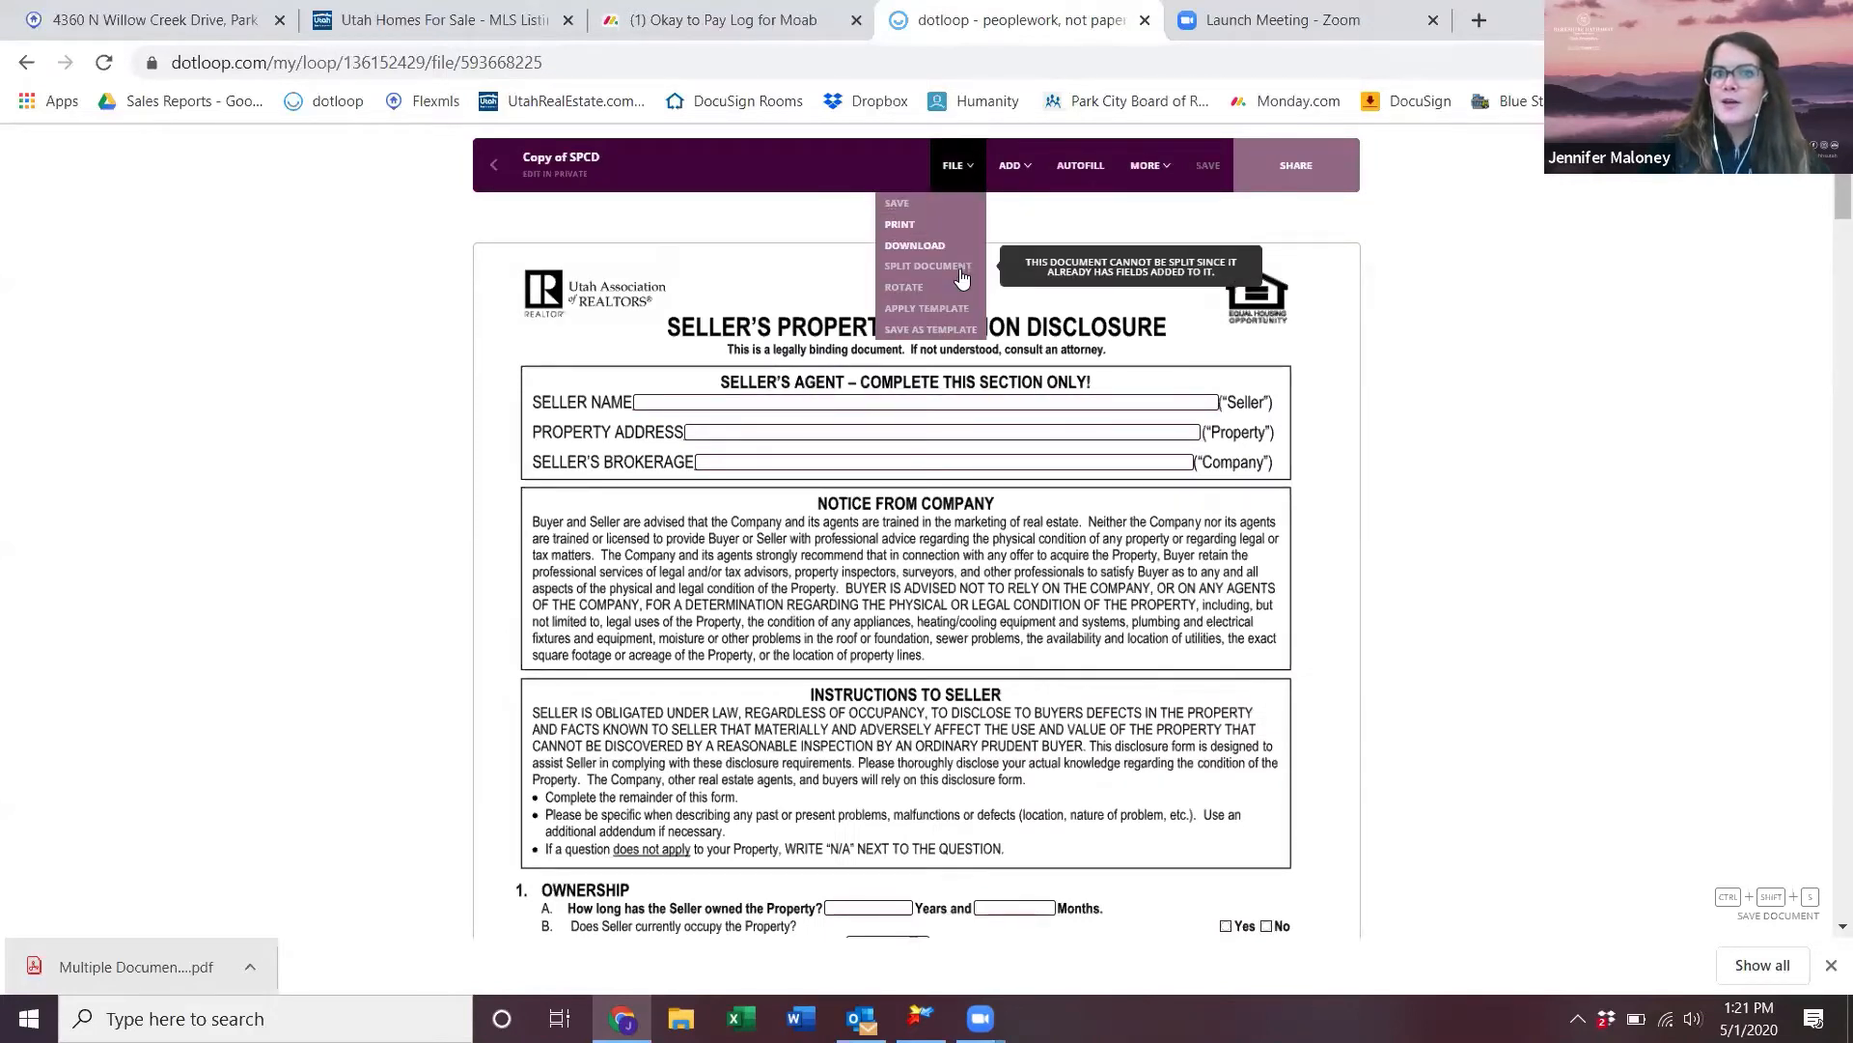
scroll(985, 392, "down", 6)
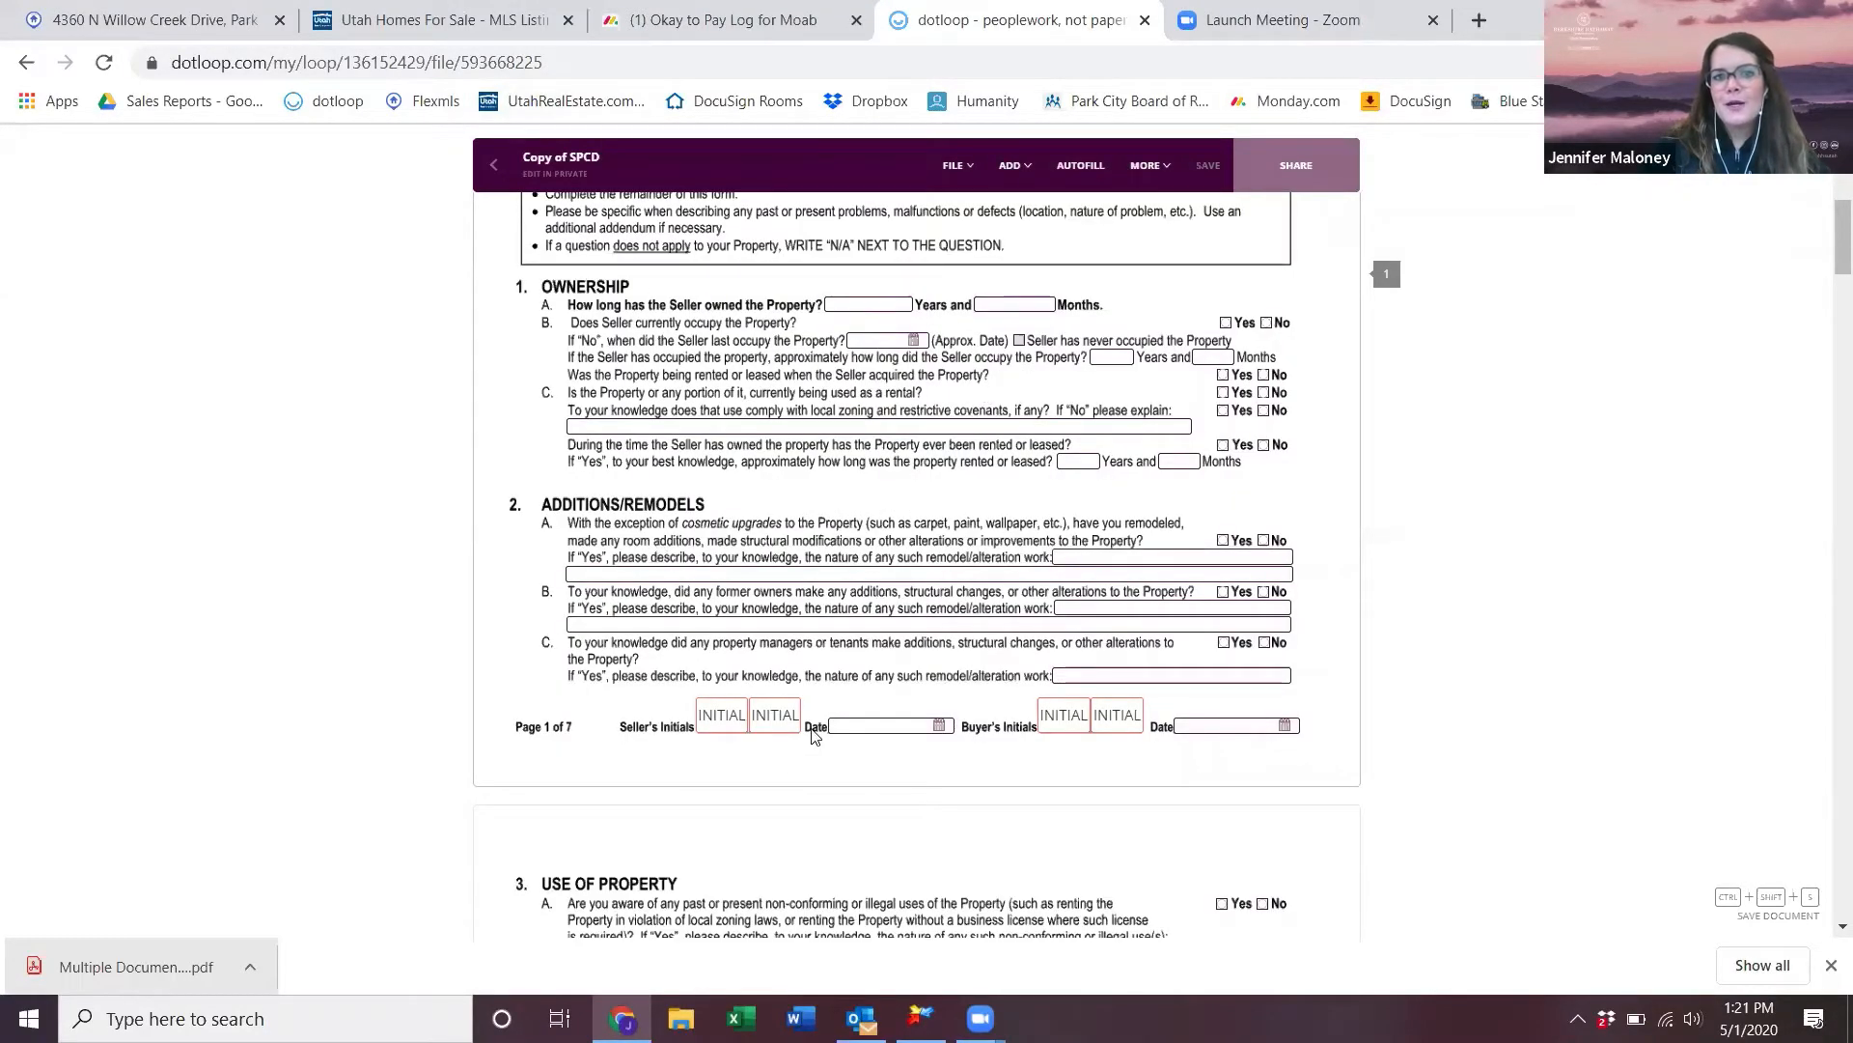
scroll(804, 738, "down", 15)
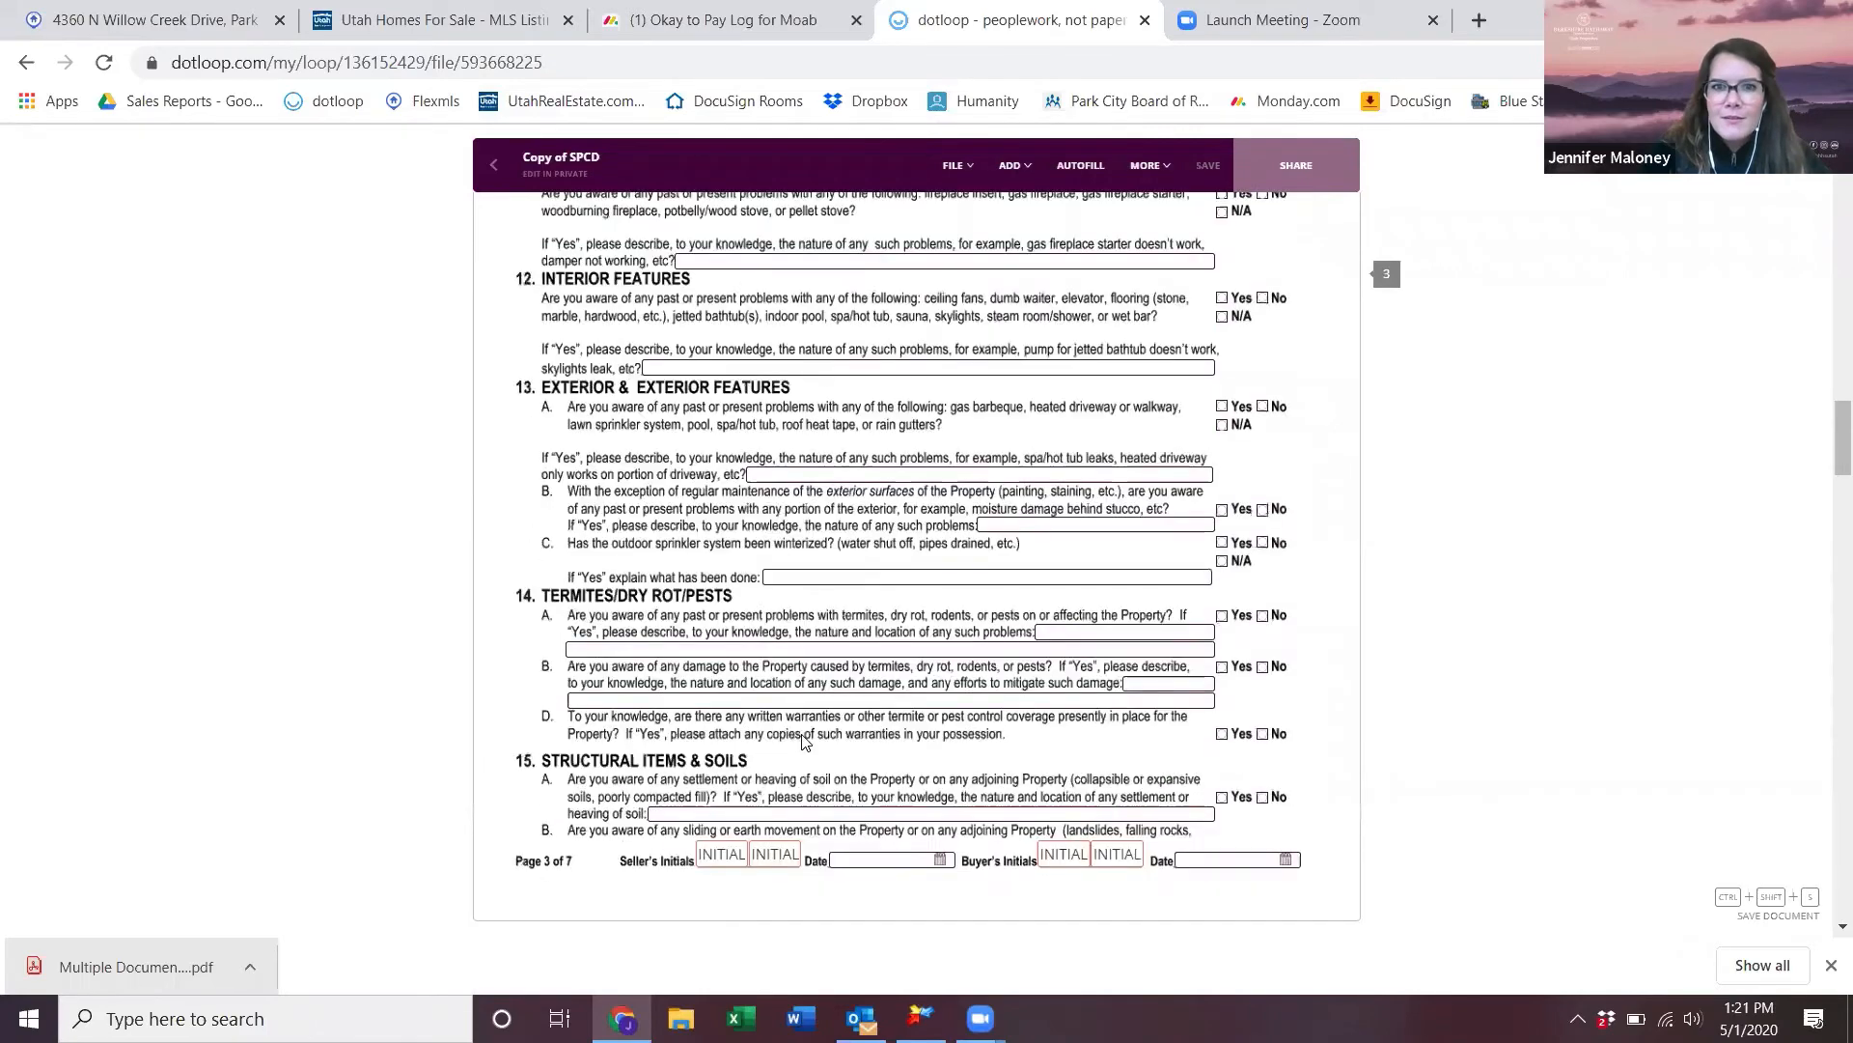
scroll(804, 742, "down", 10)
scroll(804, 740, "down", 15)
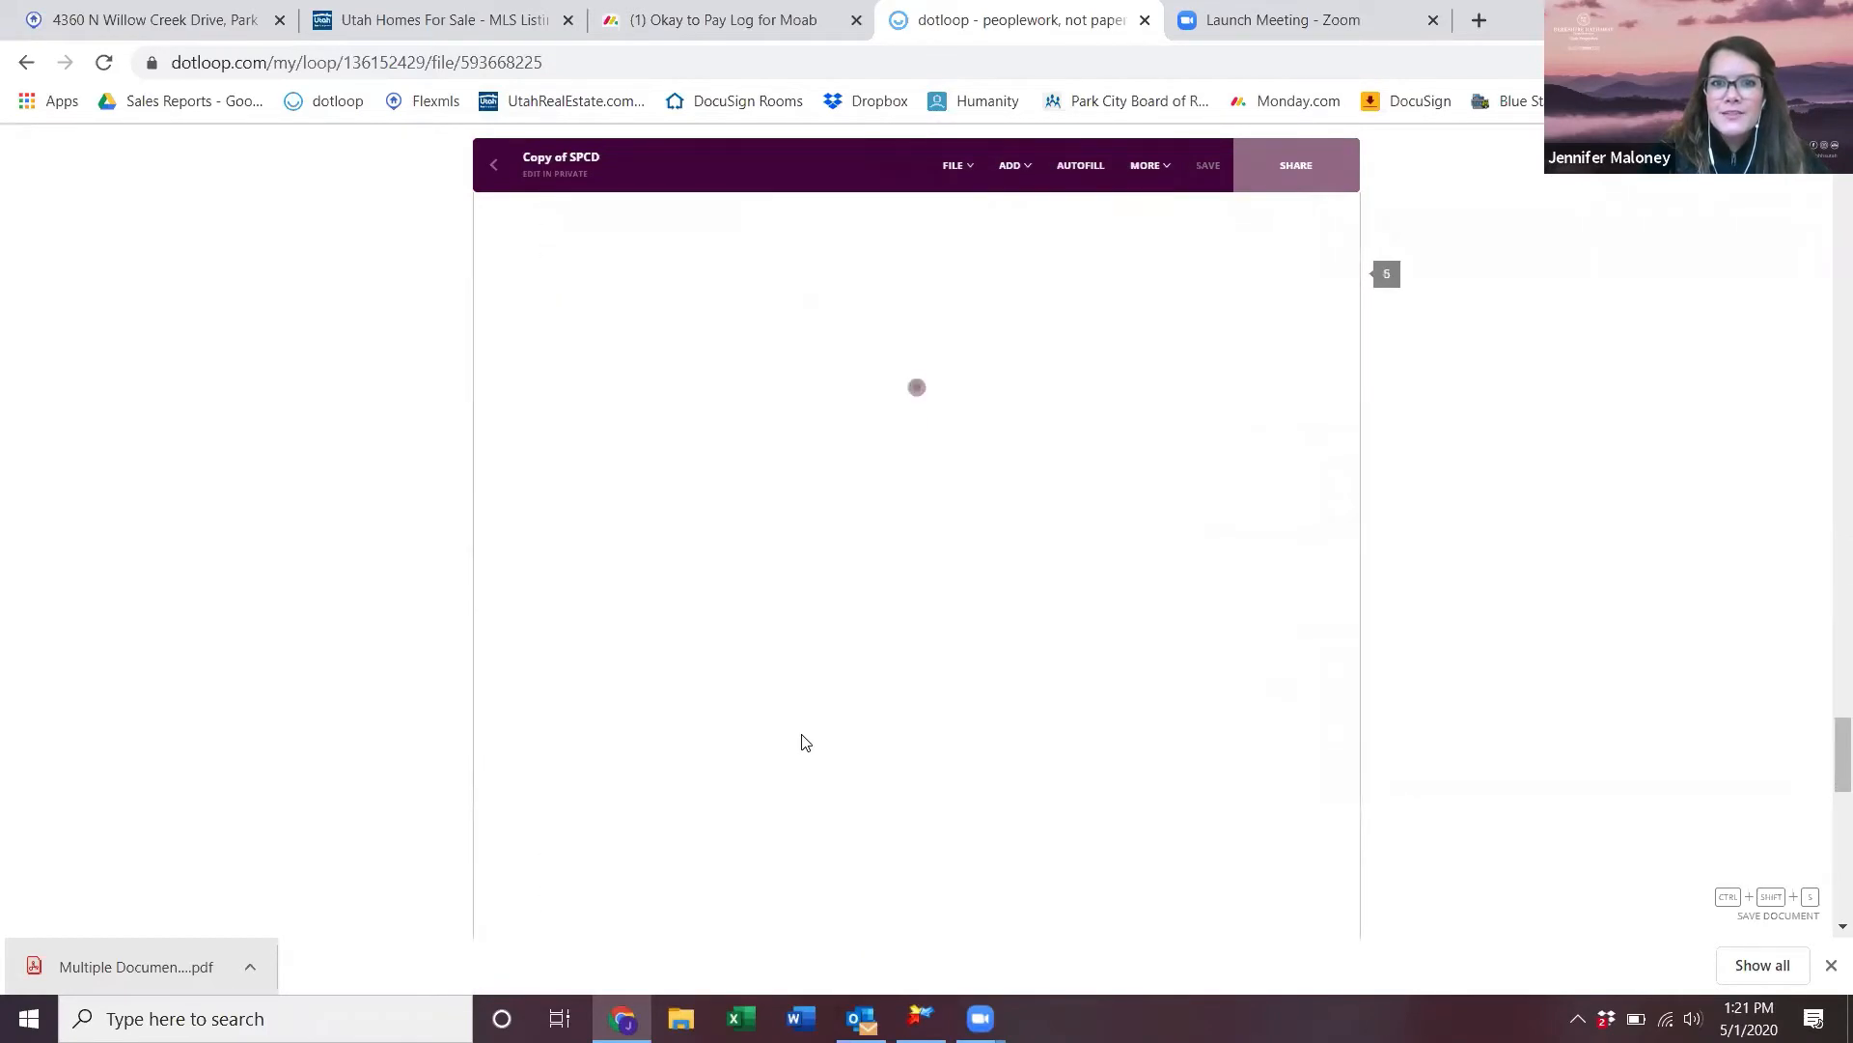
scroll(804, 741, "up", 10)
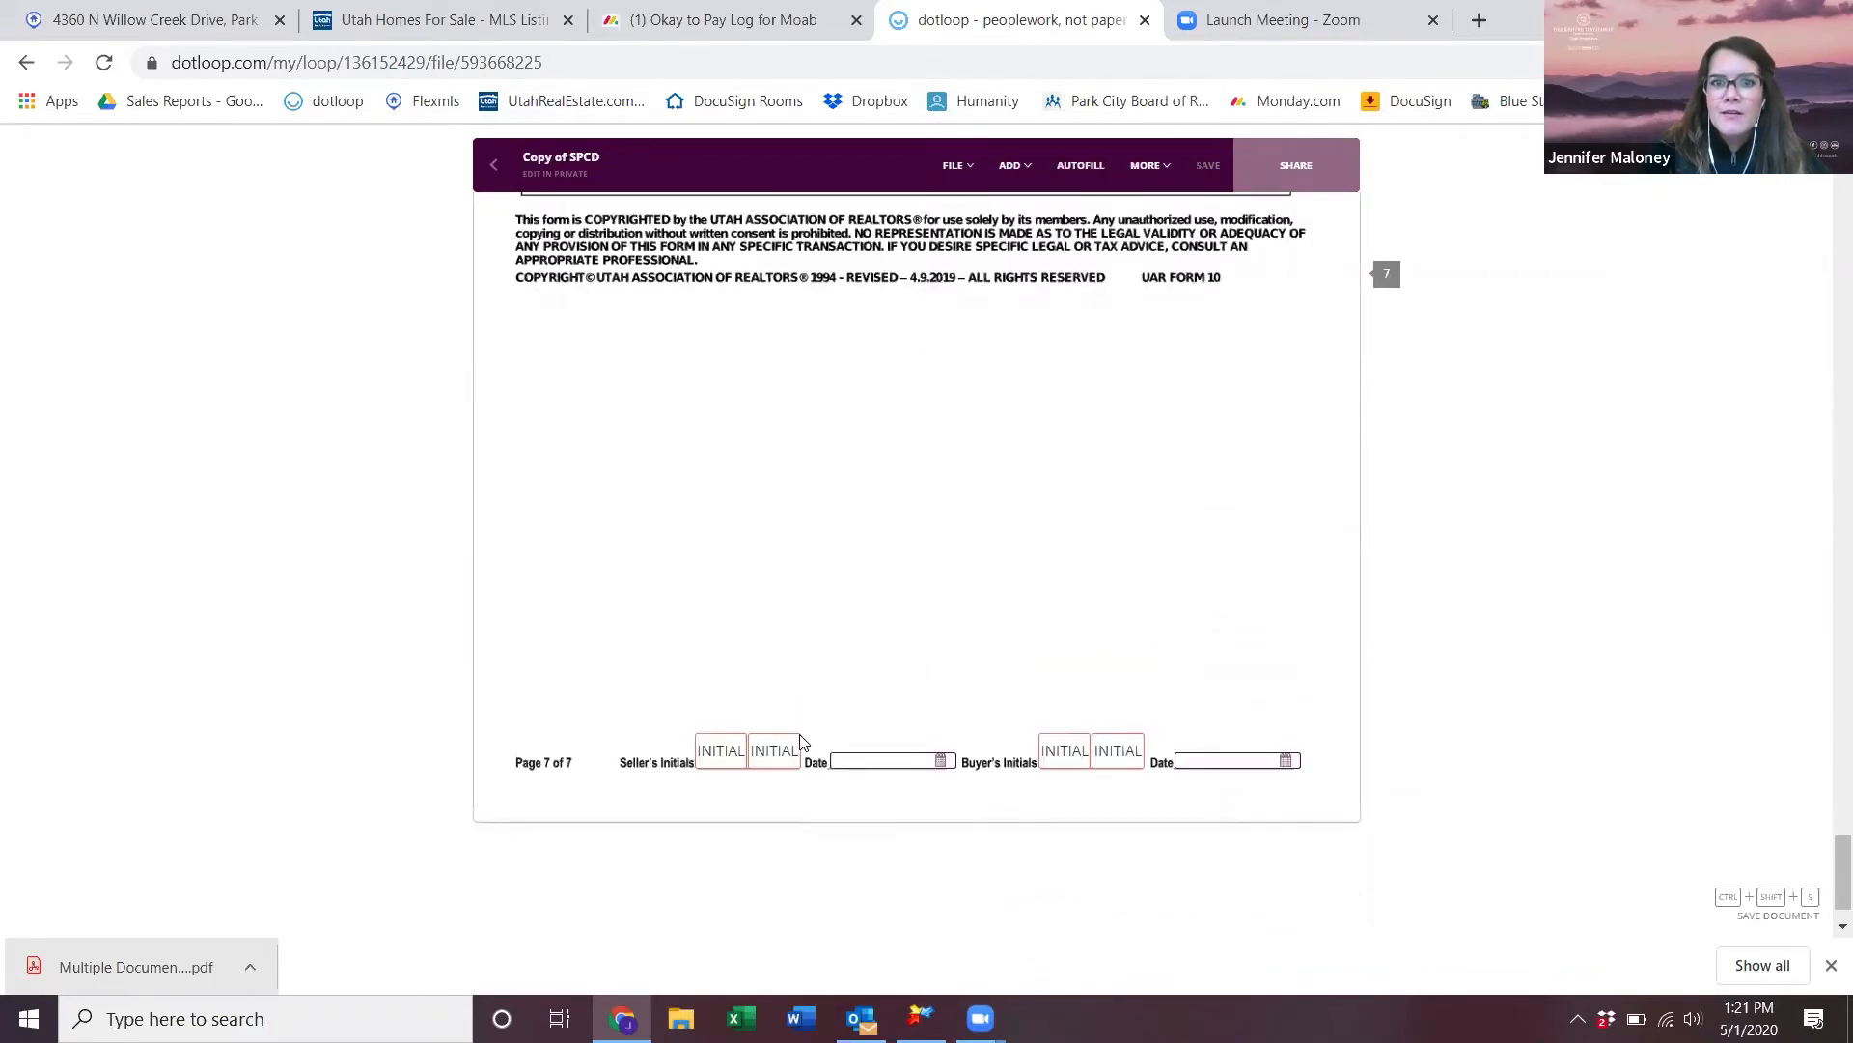
scroll(804, 741, "up", 20)
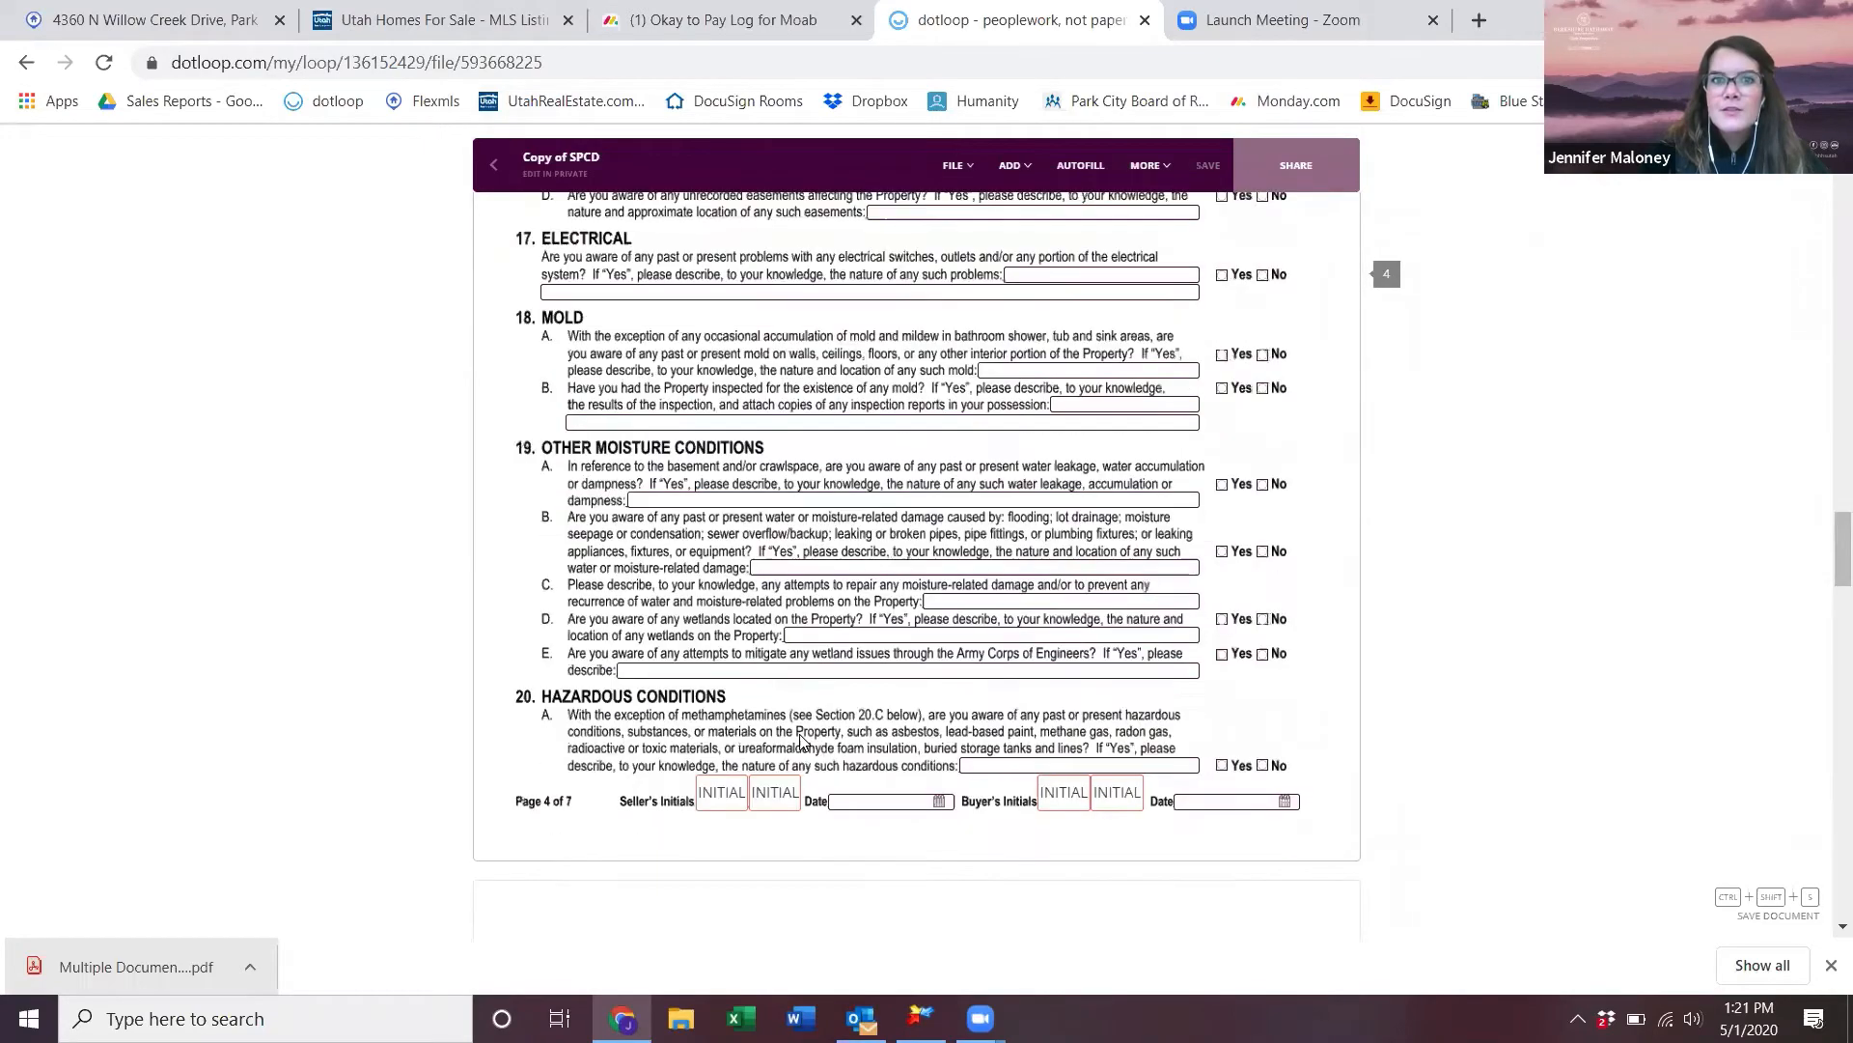
scroll(758, 533, "up", 12)
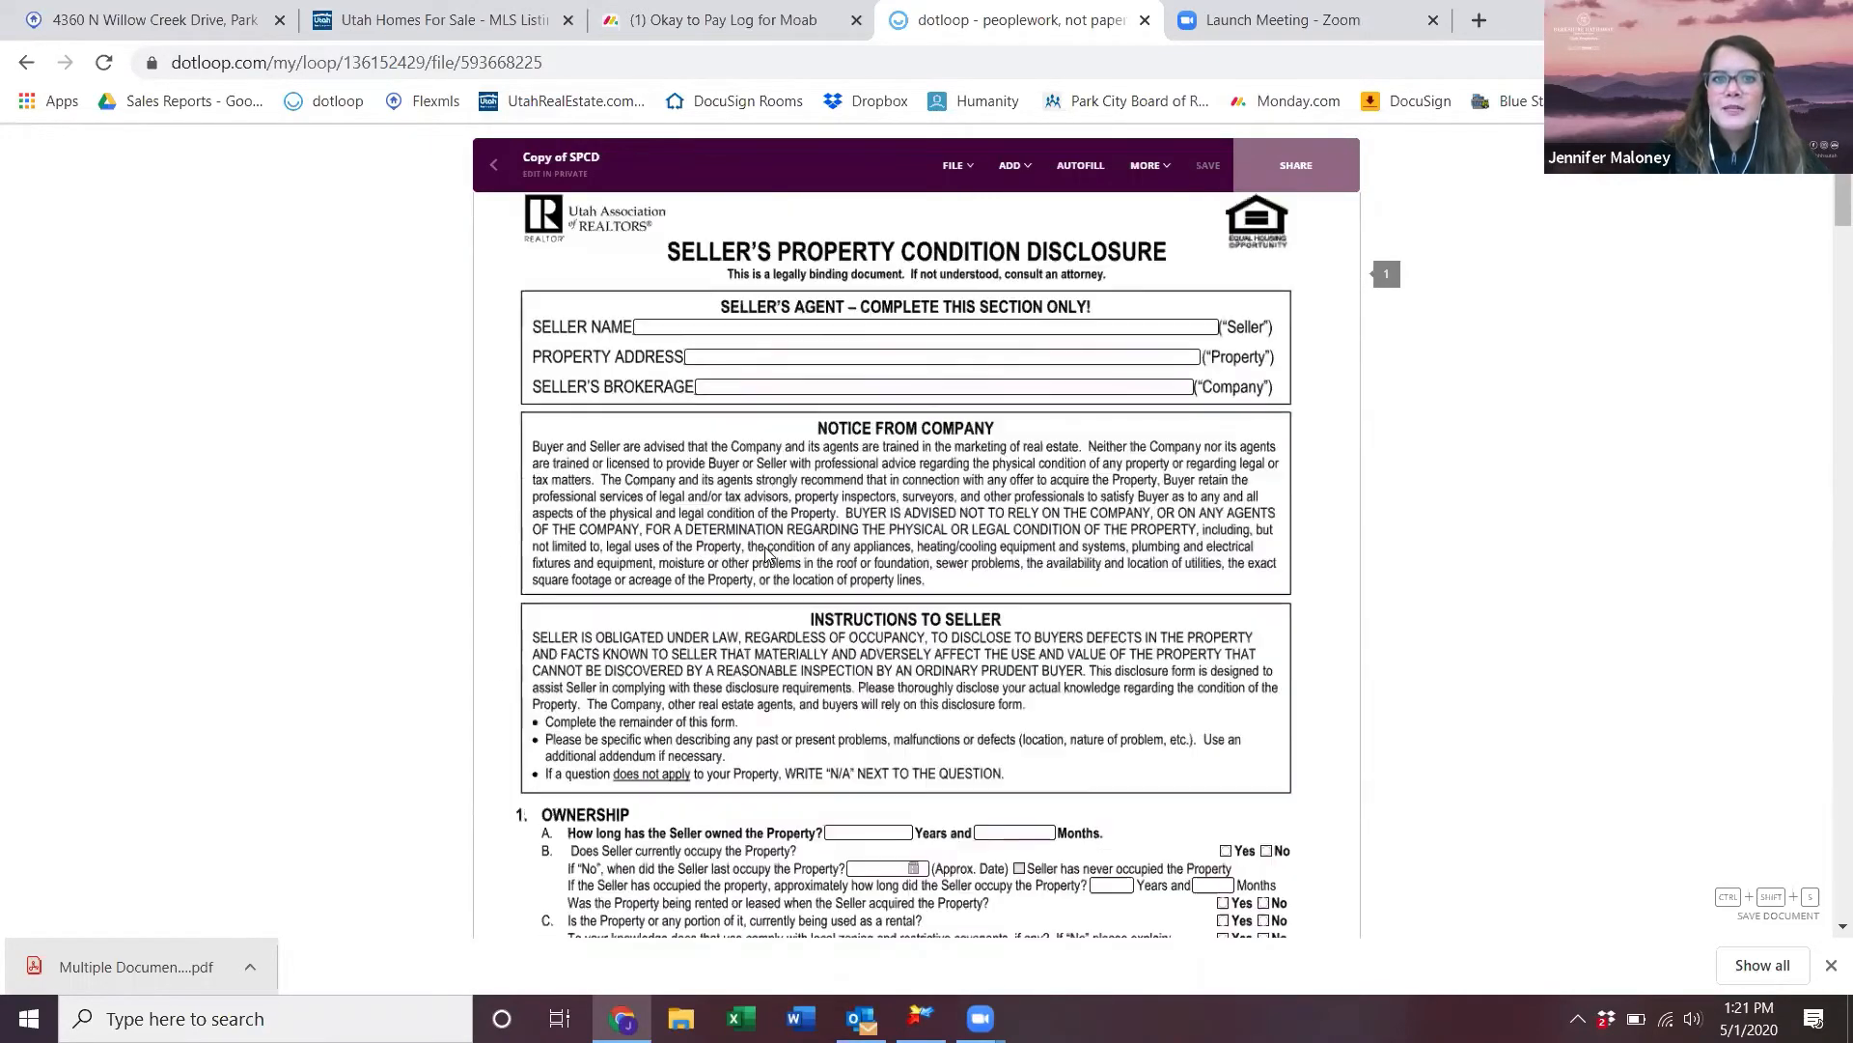
scroll(758, 580, "down", 7)
left_click(762, 717)
left_click(580, 221)
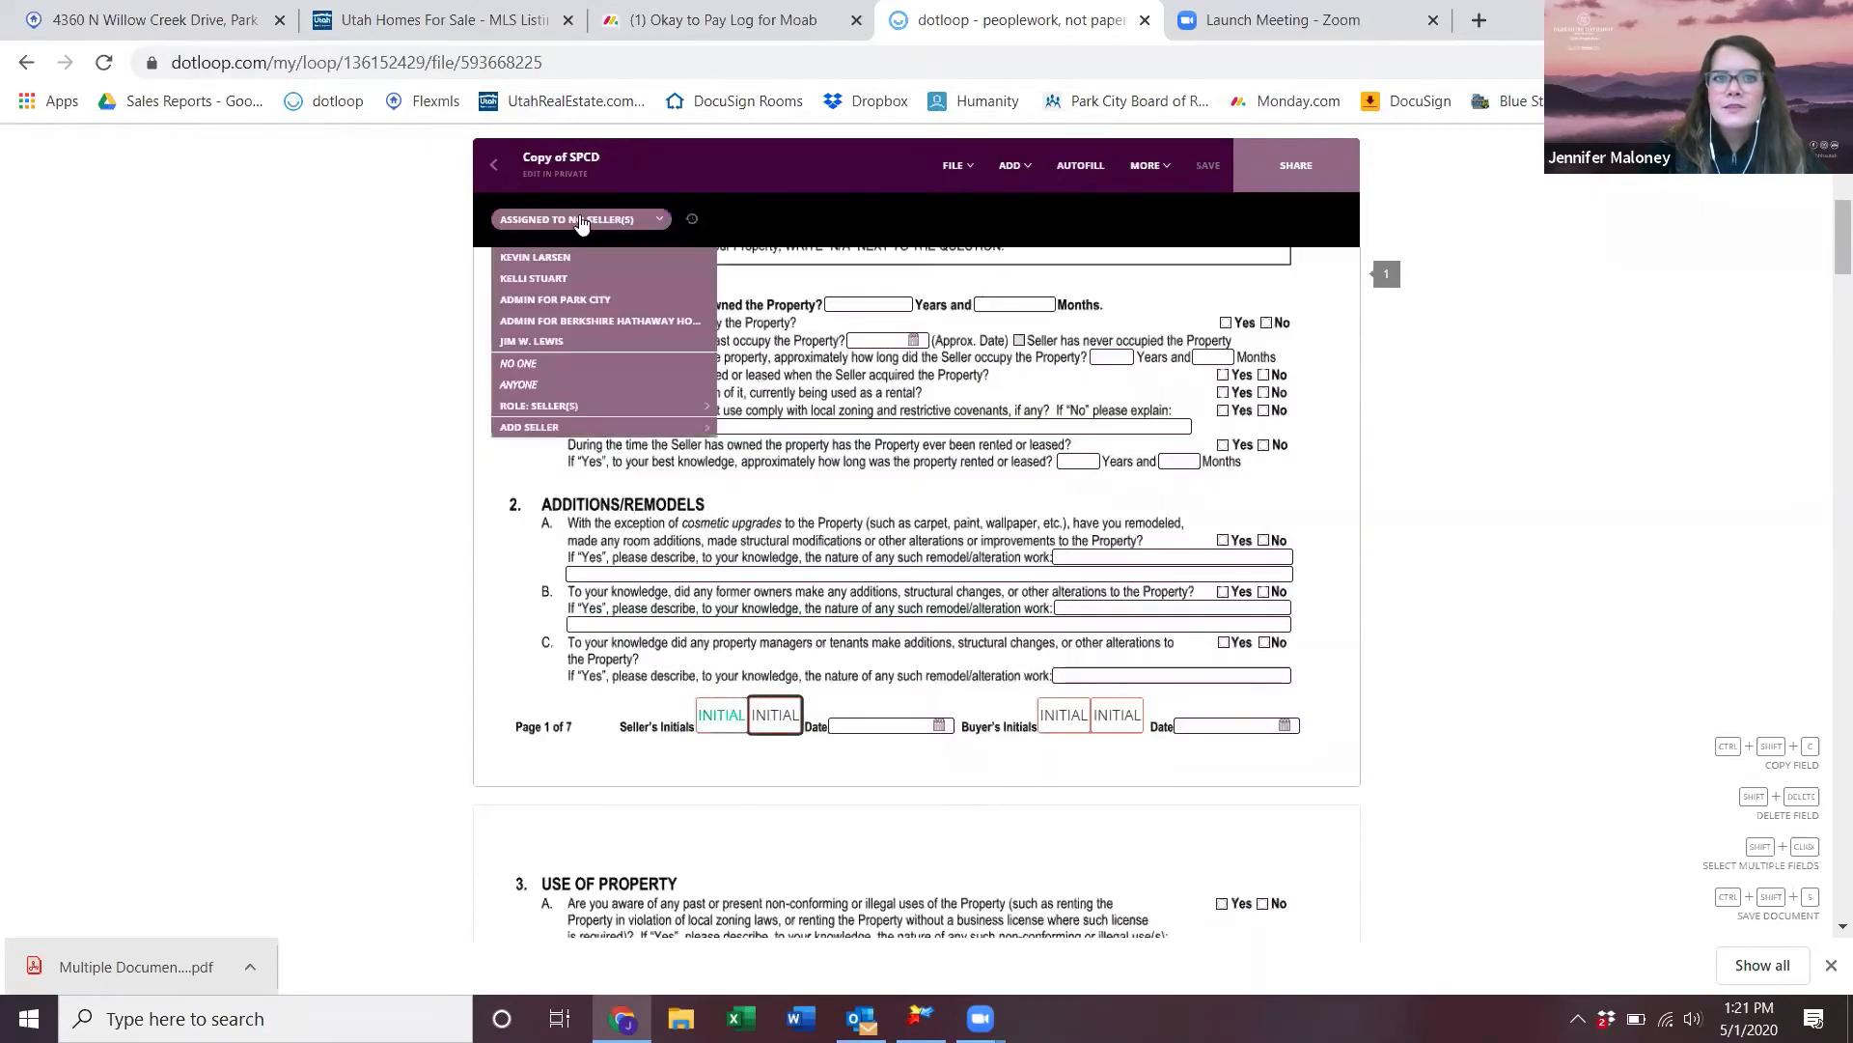
left_click(569, 364)
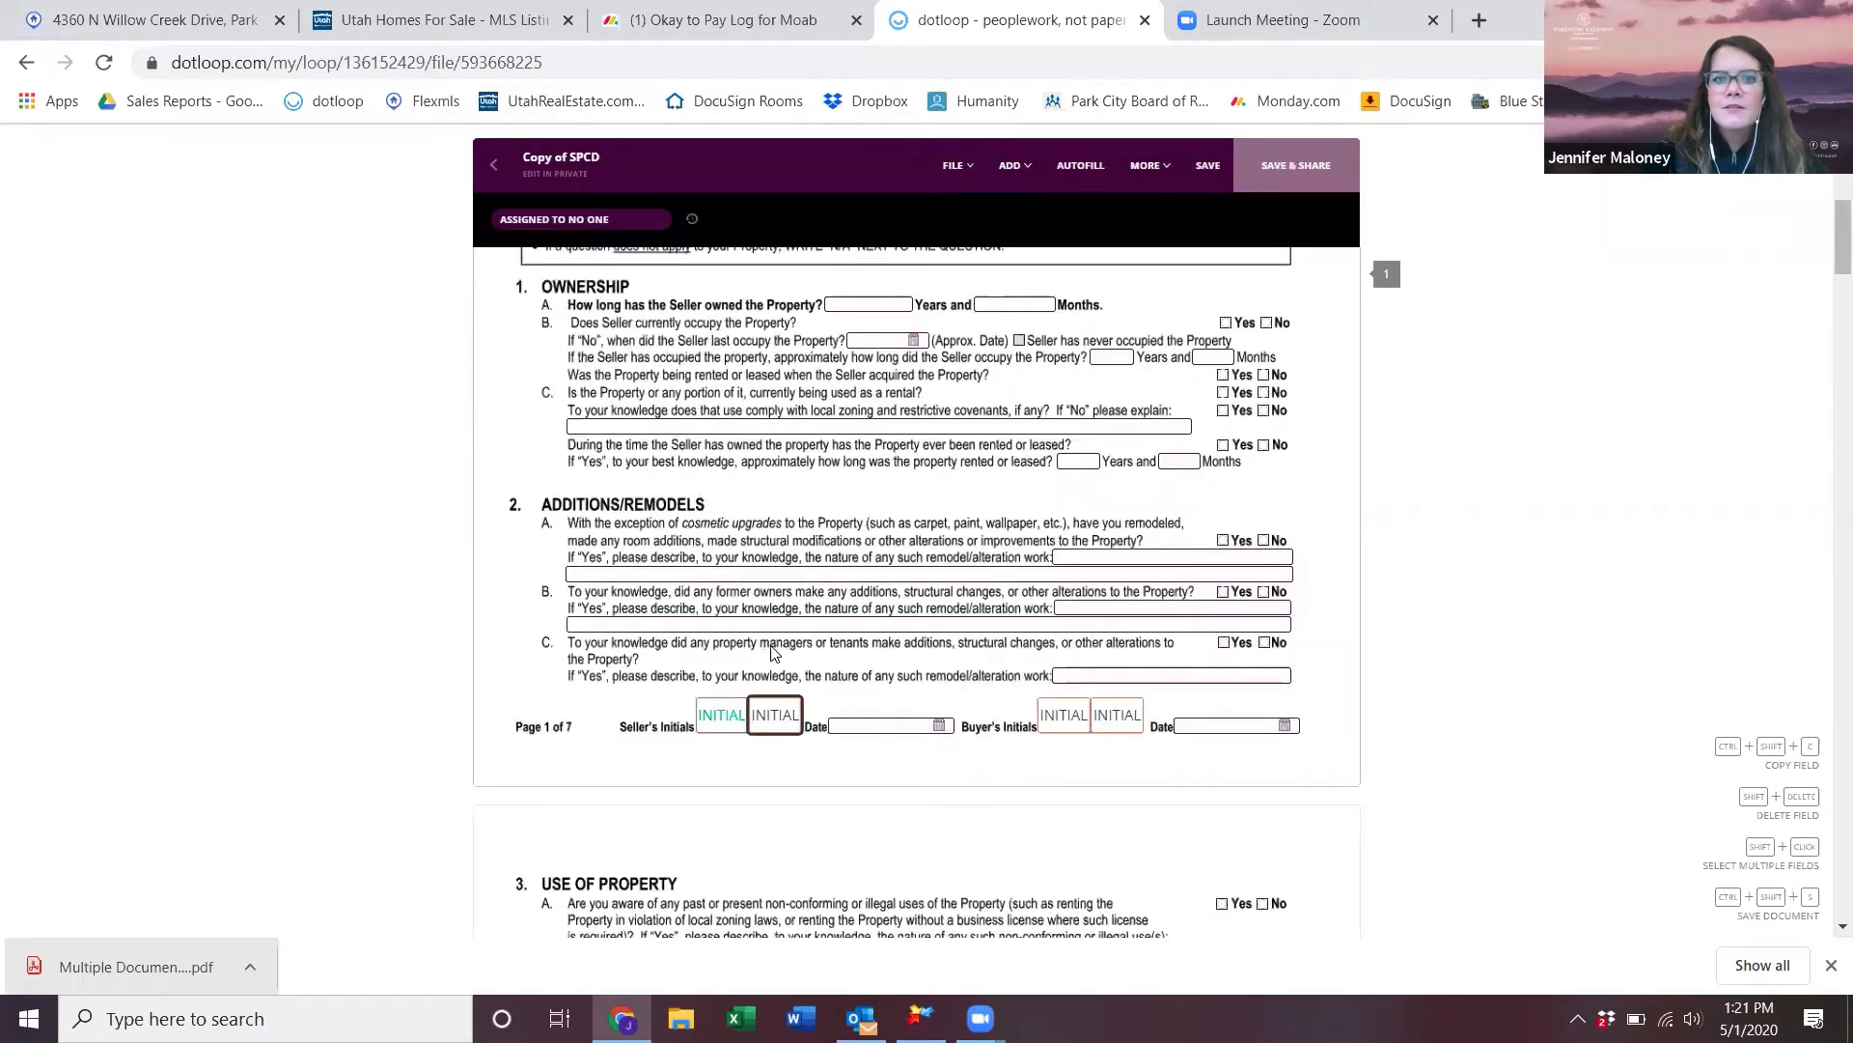
scroll(823, 653, "up", 6)
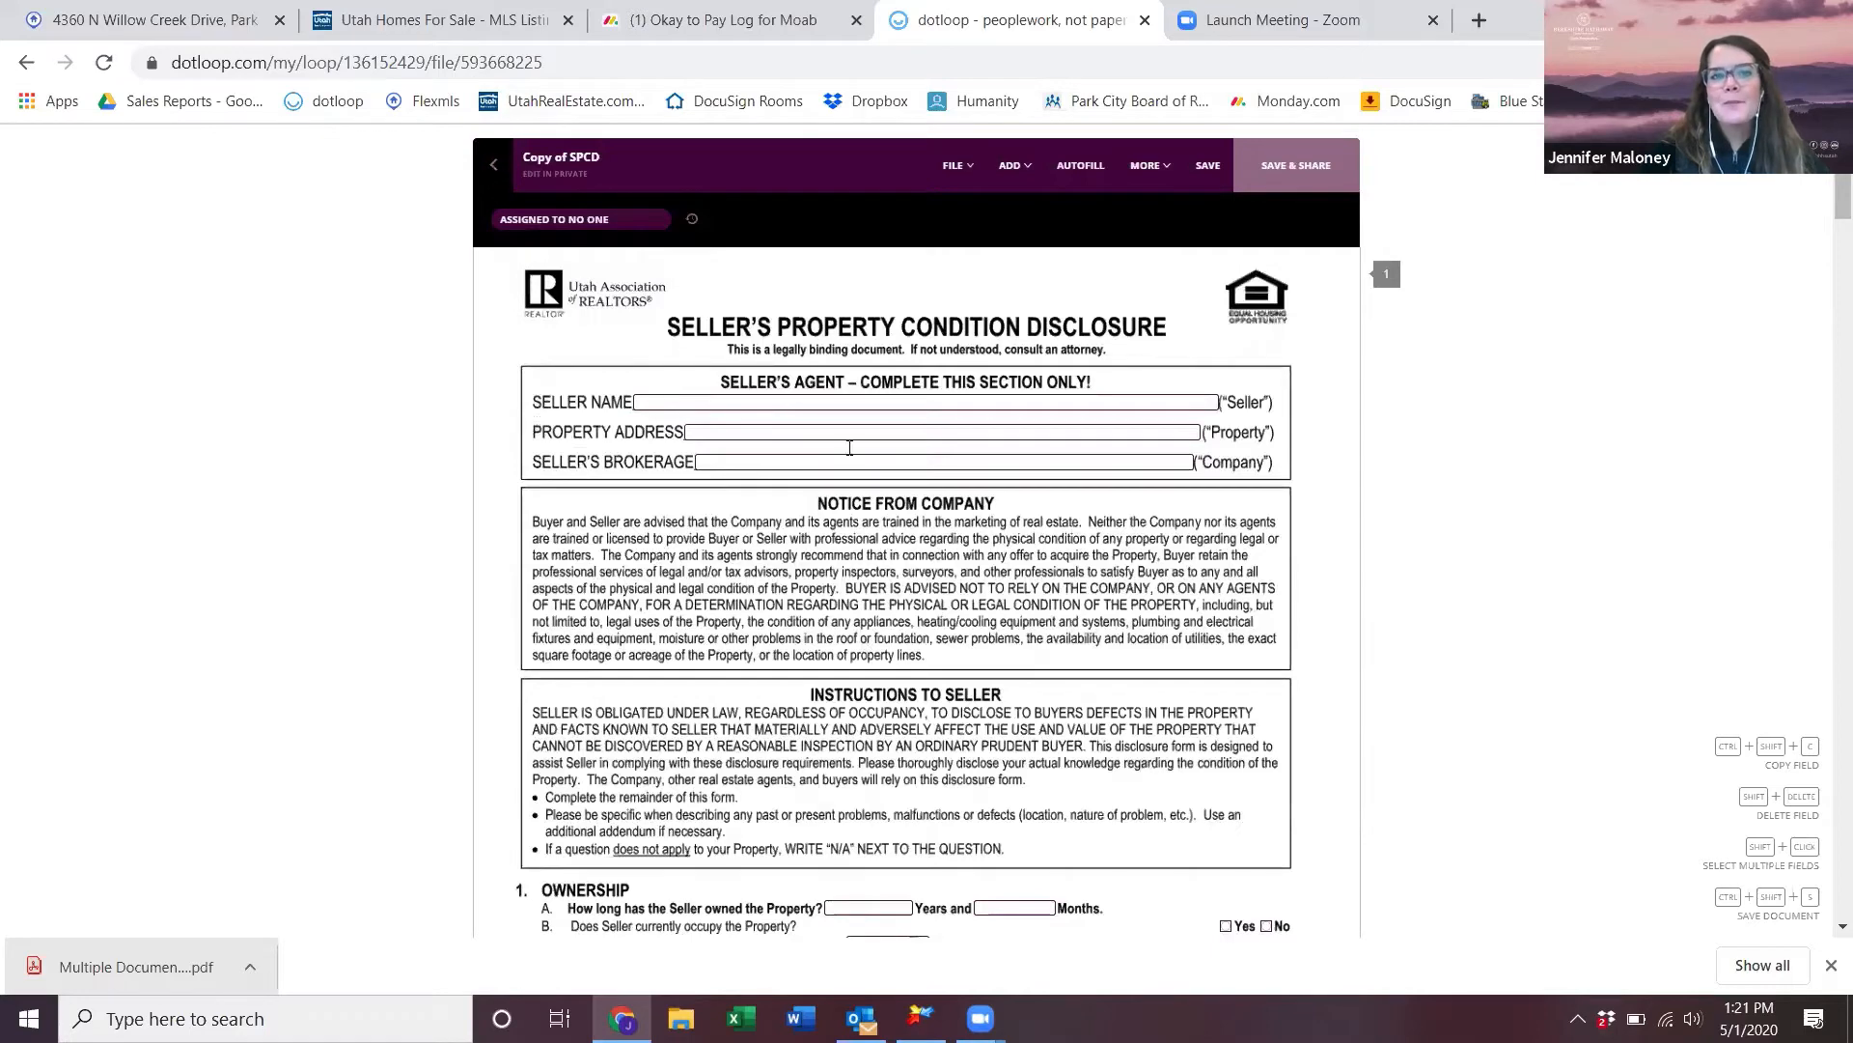
left_click(494, 166)
left_click(977, 603)
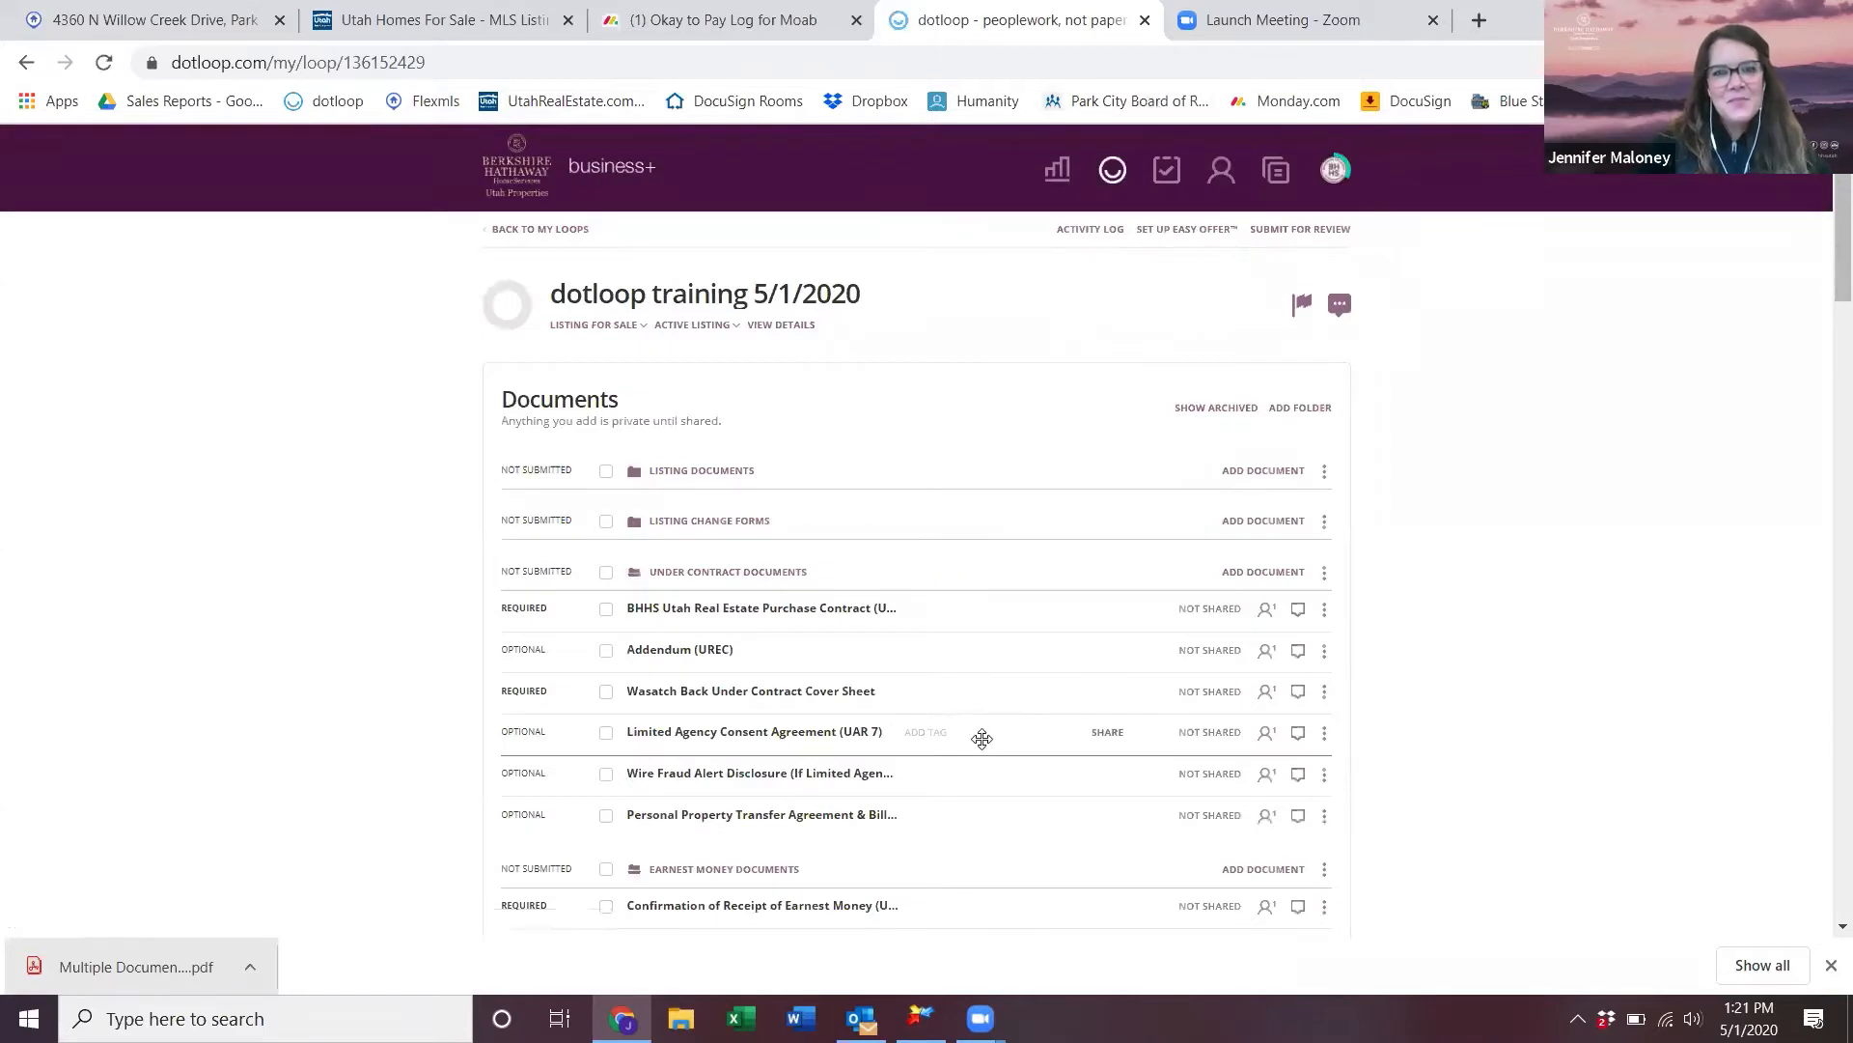
scroll(981, 739, "down", 5)
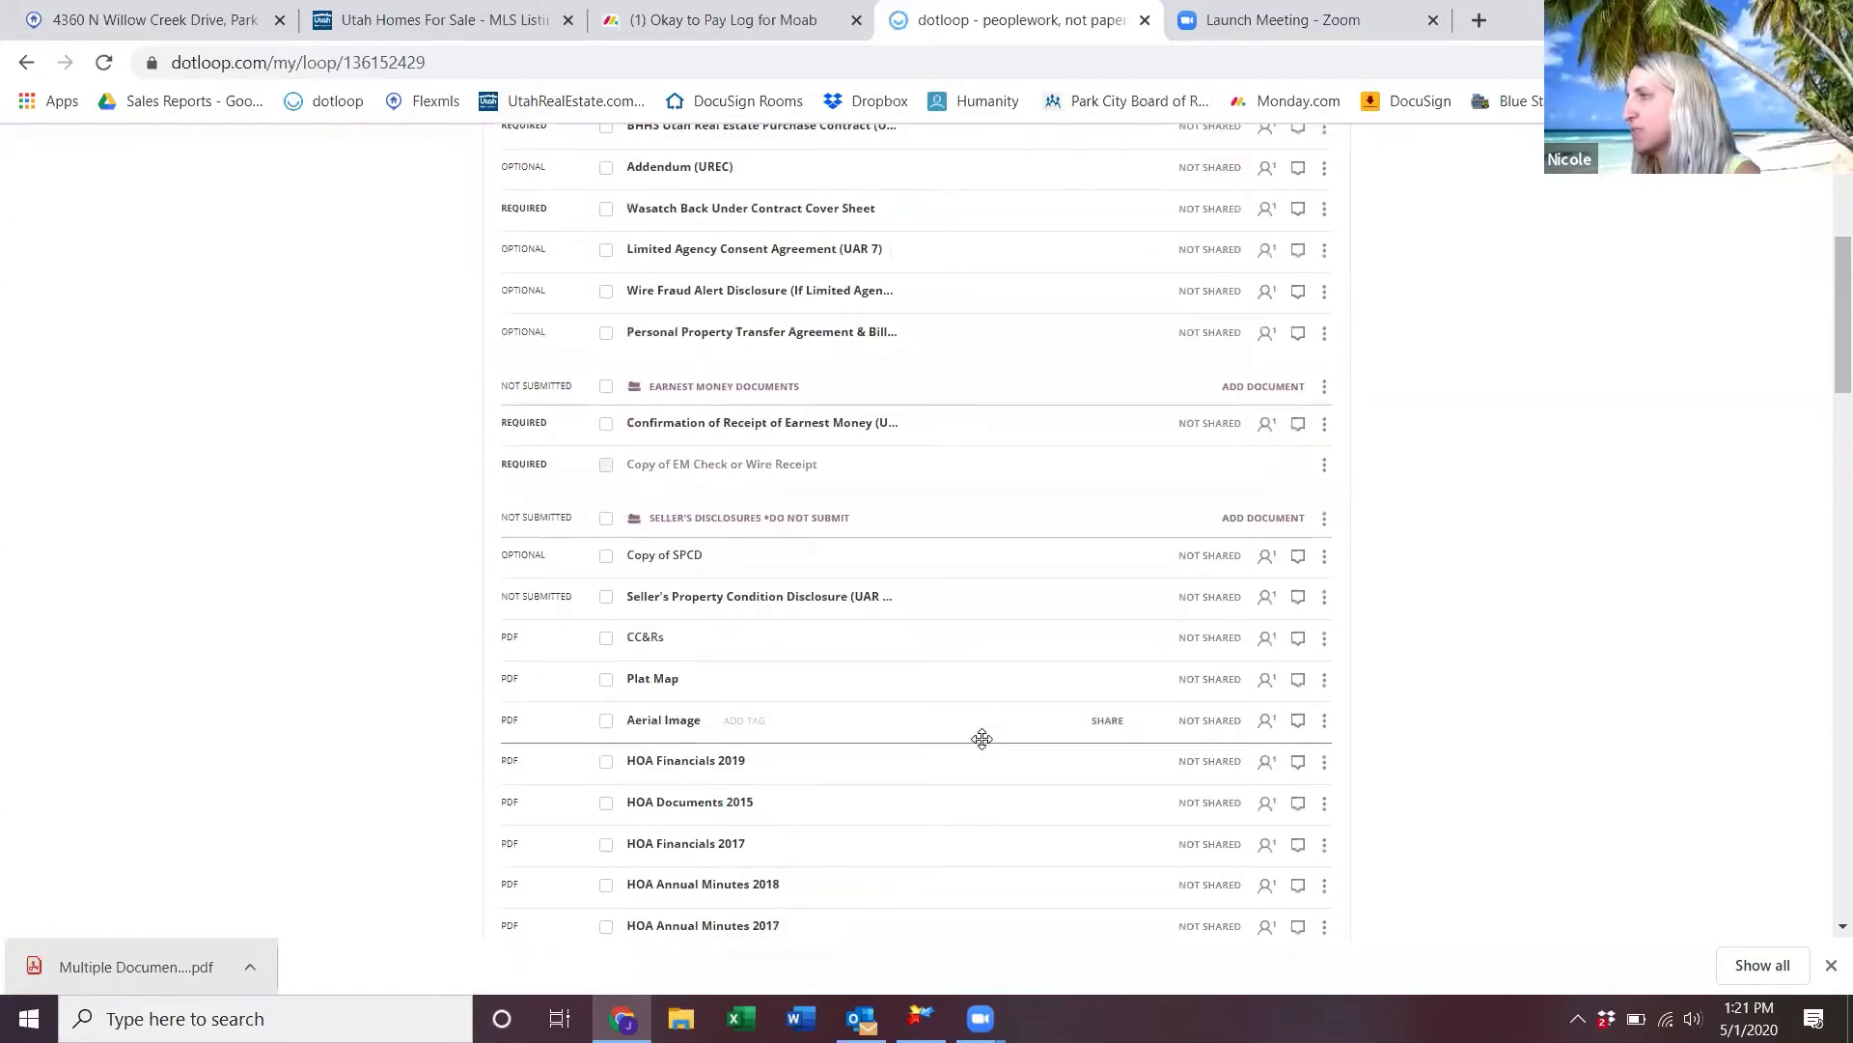
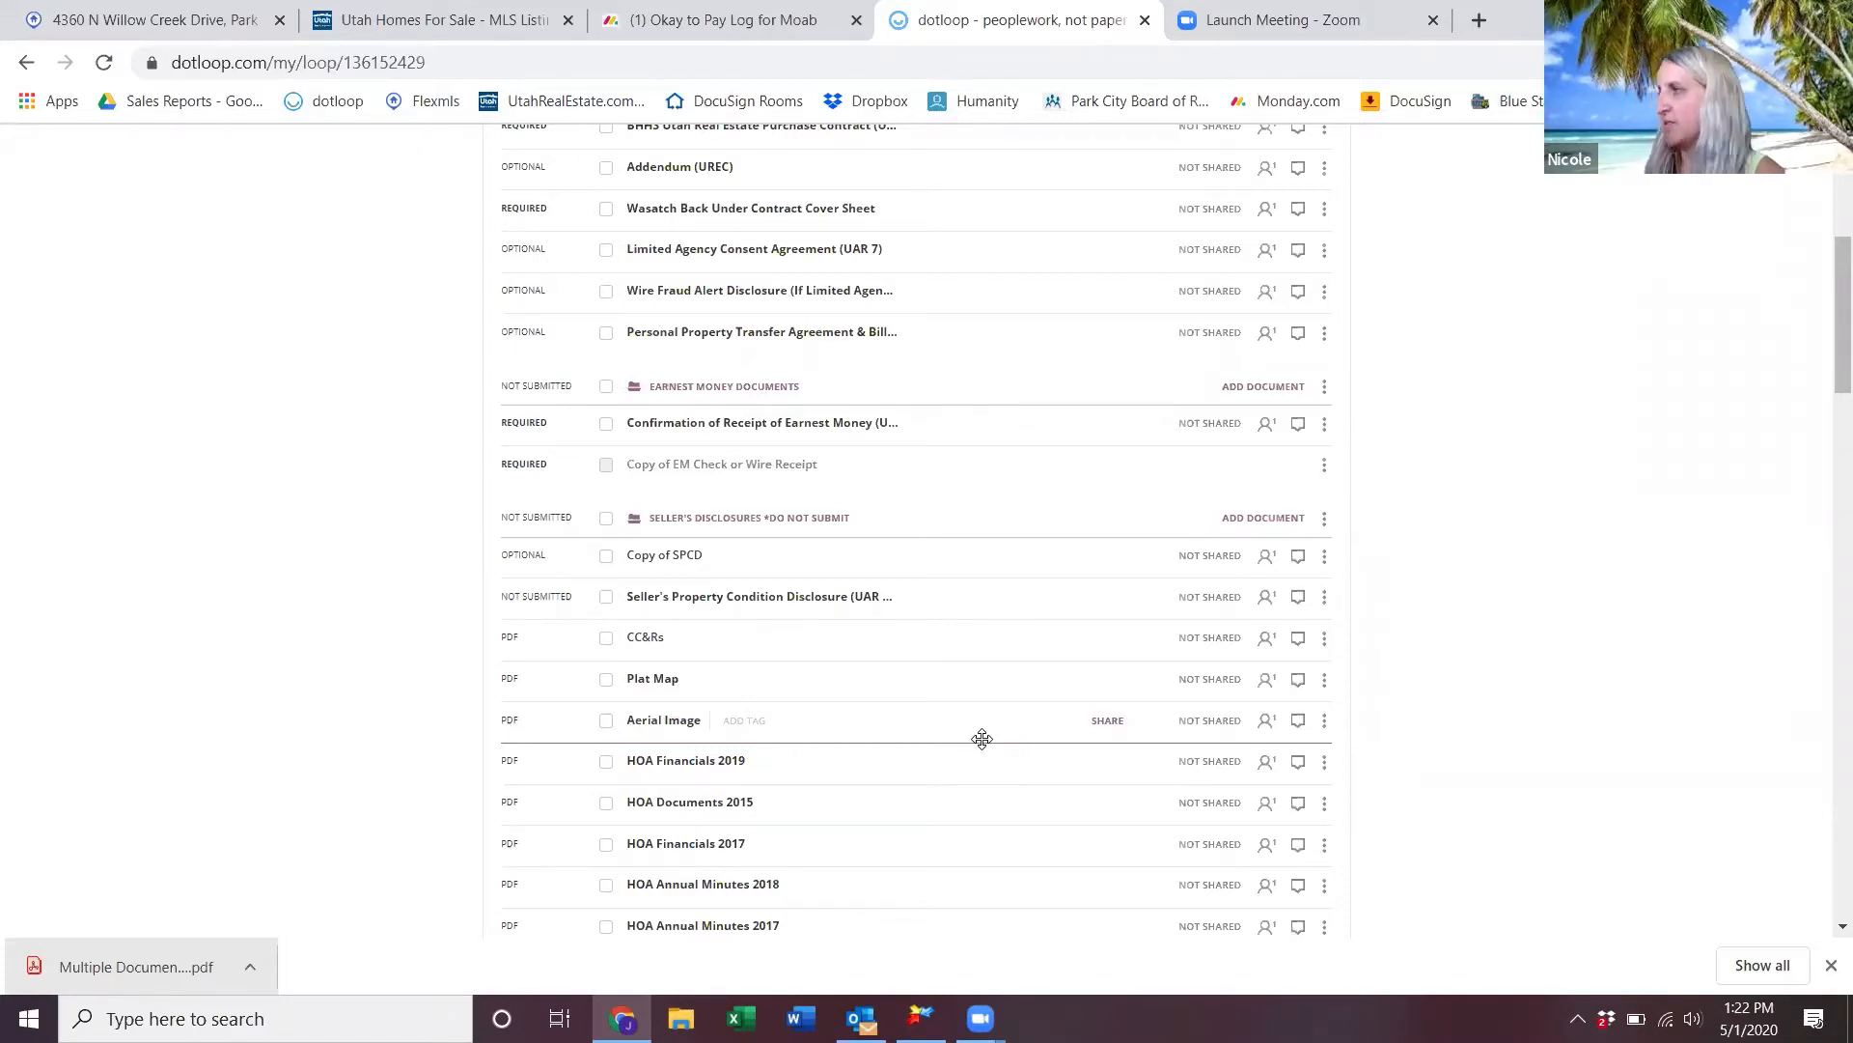
- Download all six Under Contract Documents as one combined PDF
scroll(982, 738, "up", 5)
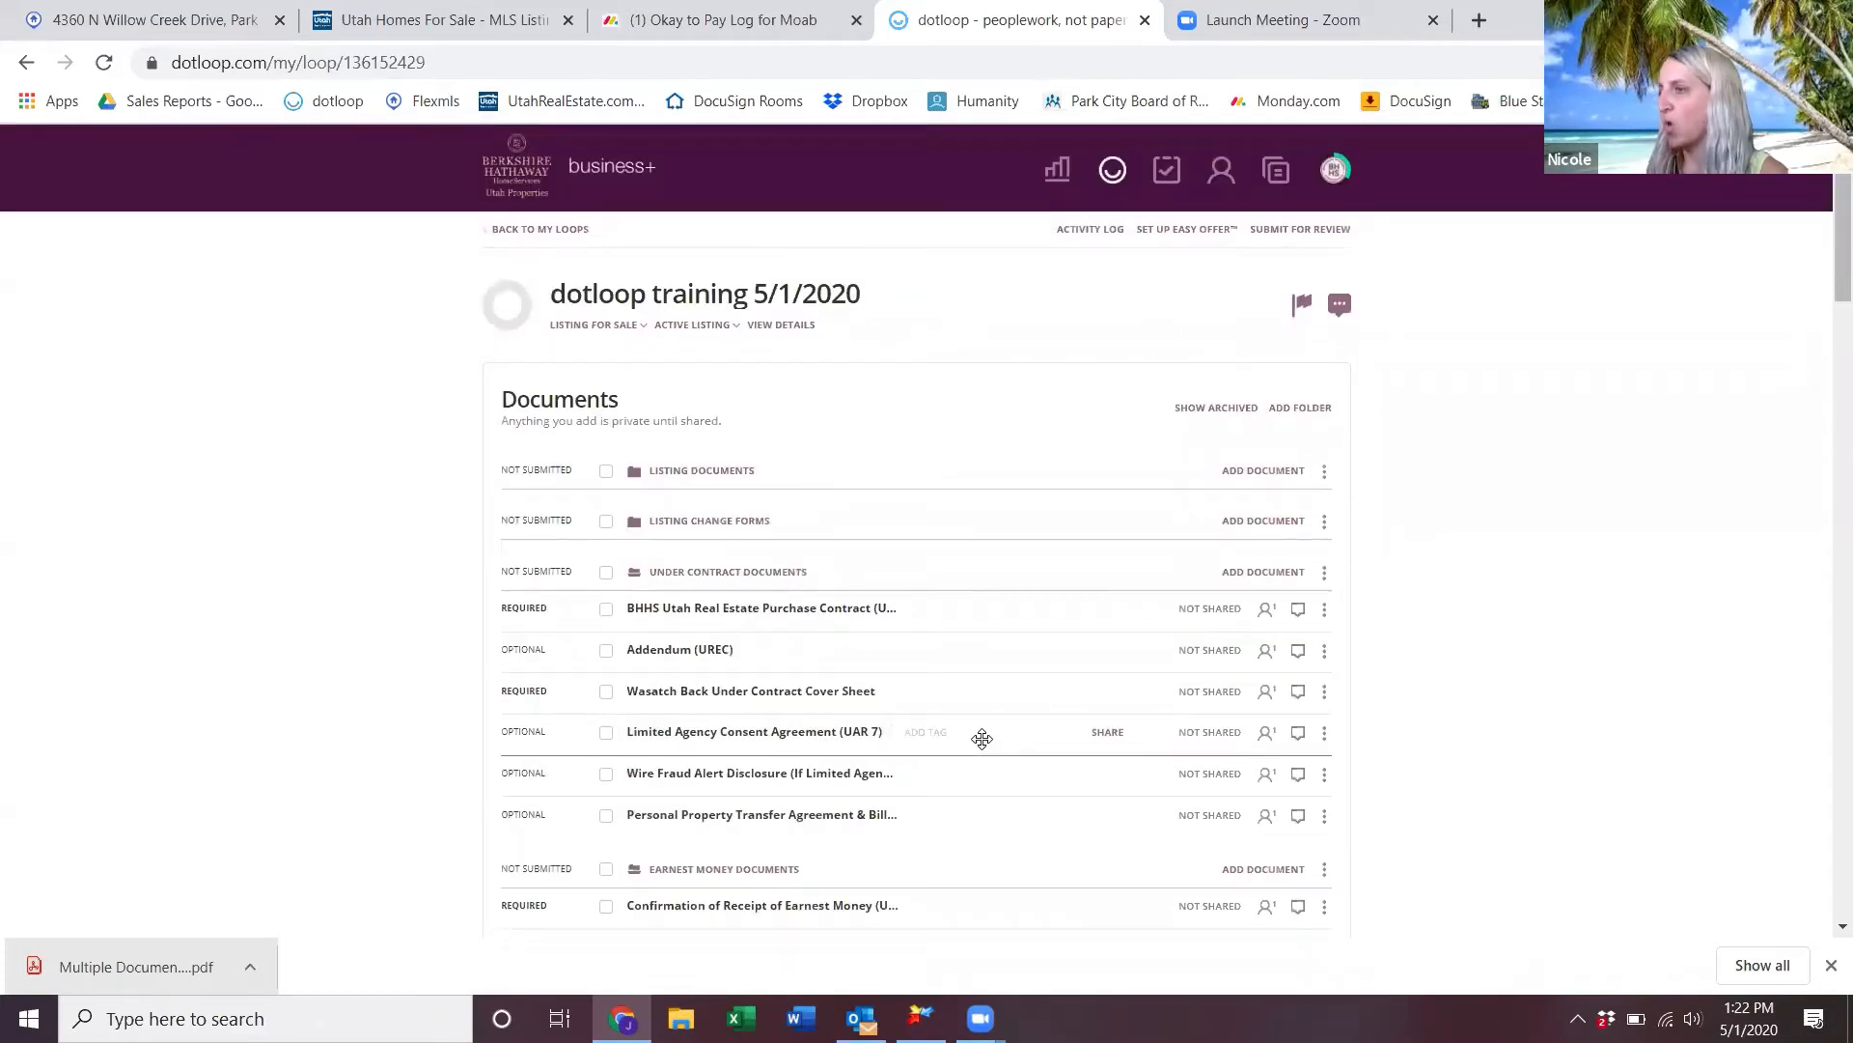
scroll(982, 738, "down", 1)
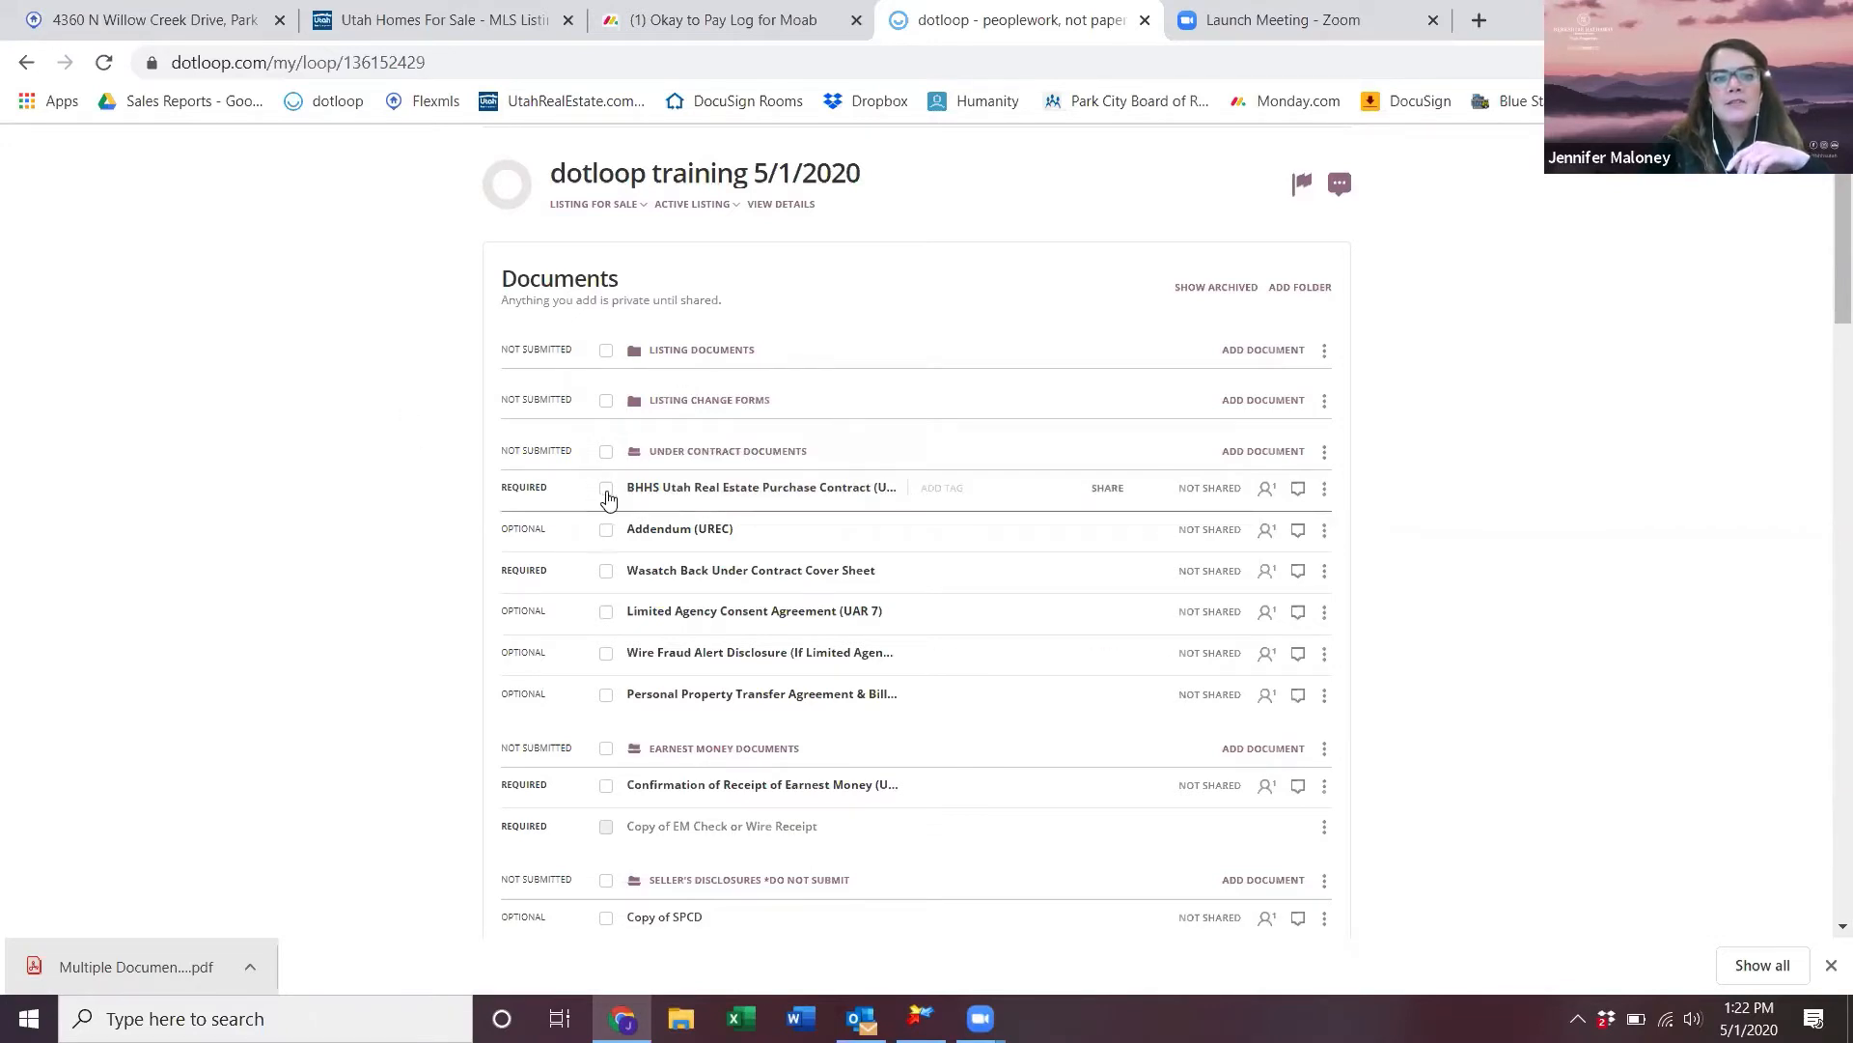
left_click(605, 451)
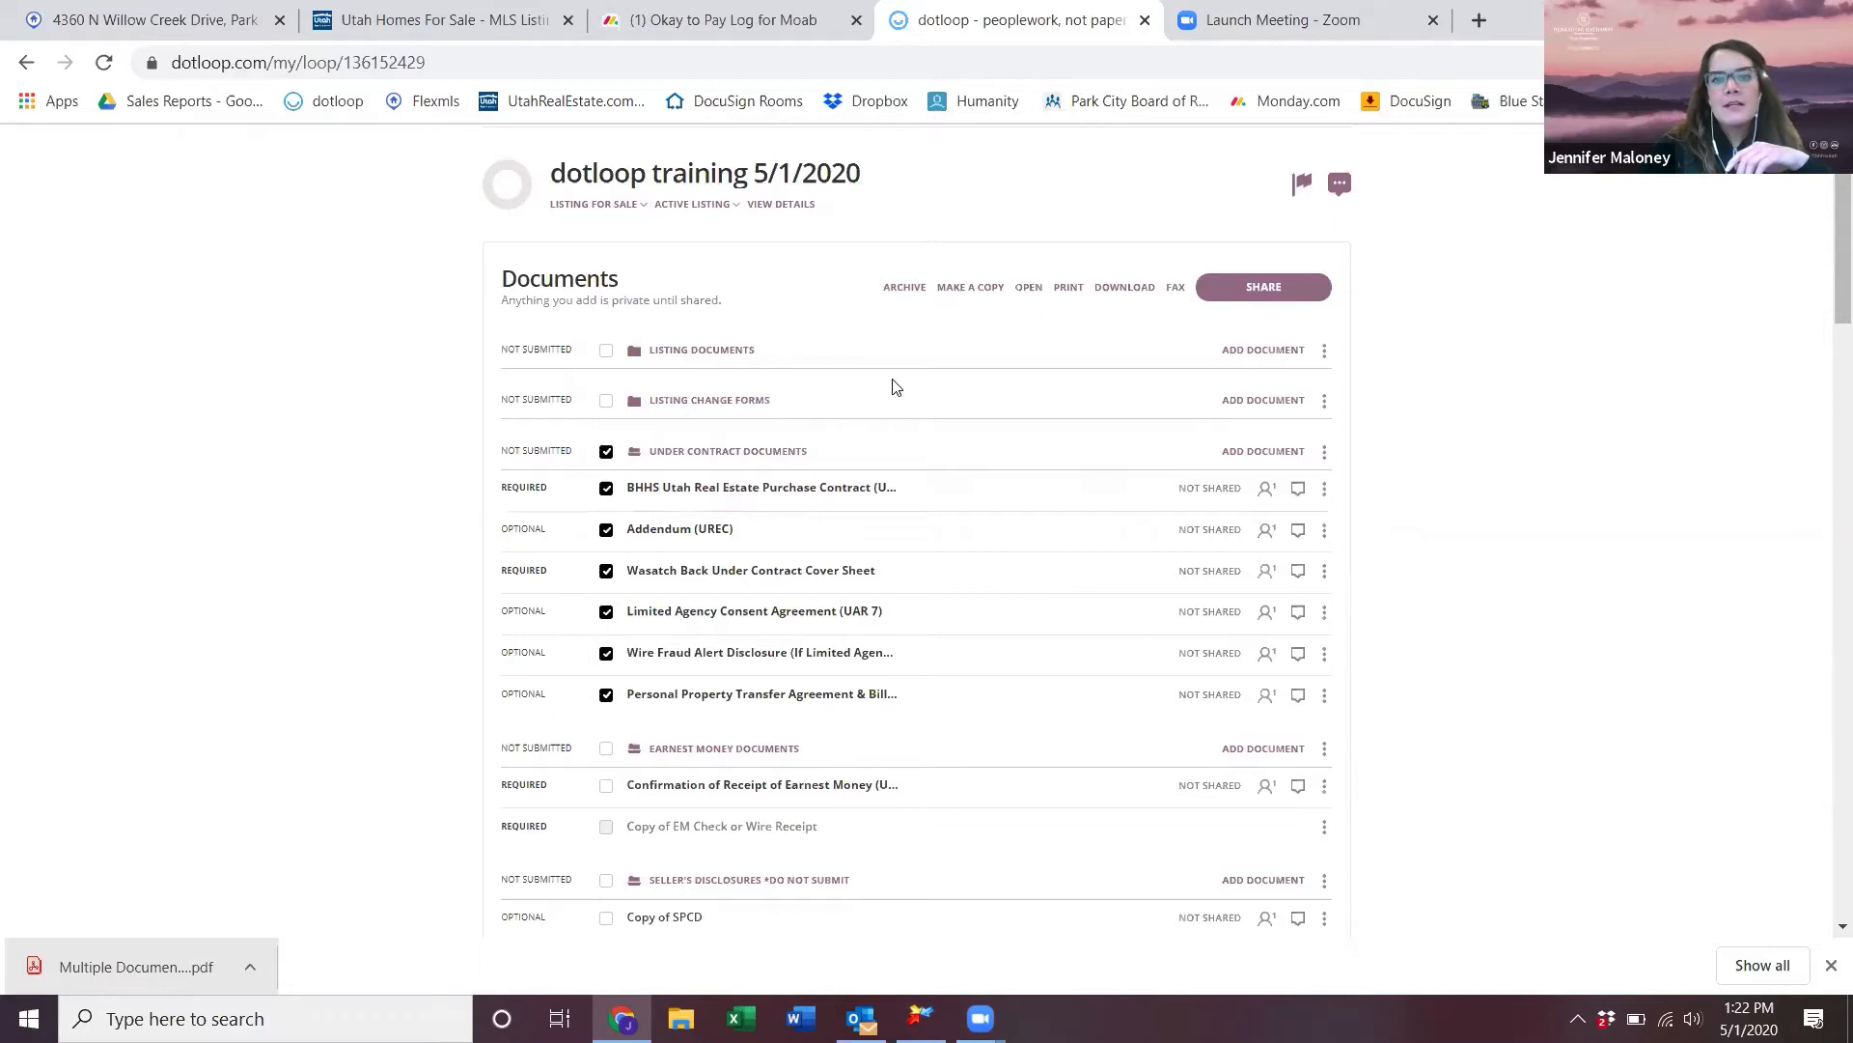
left_click(1144, 291)
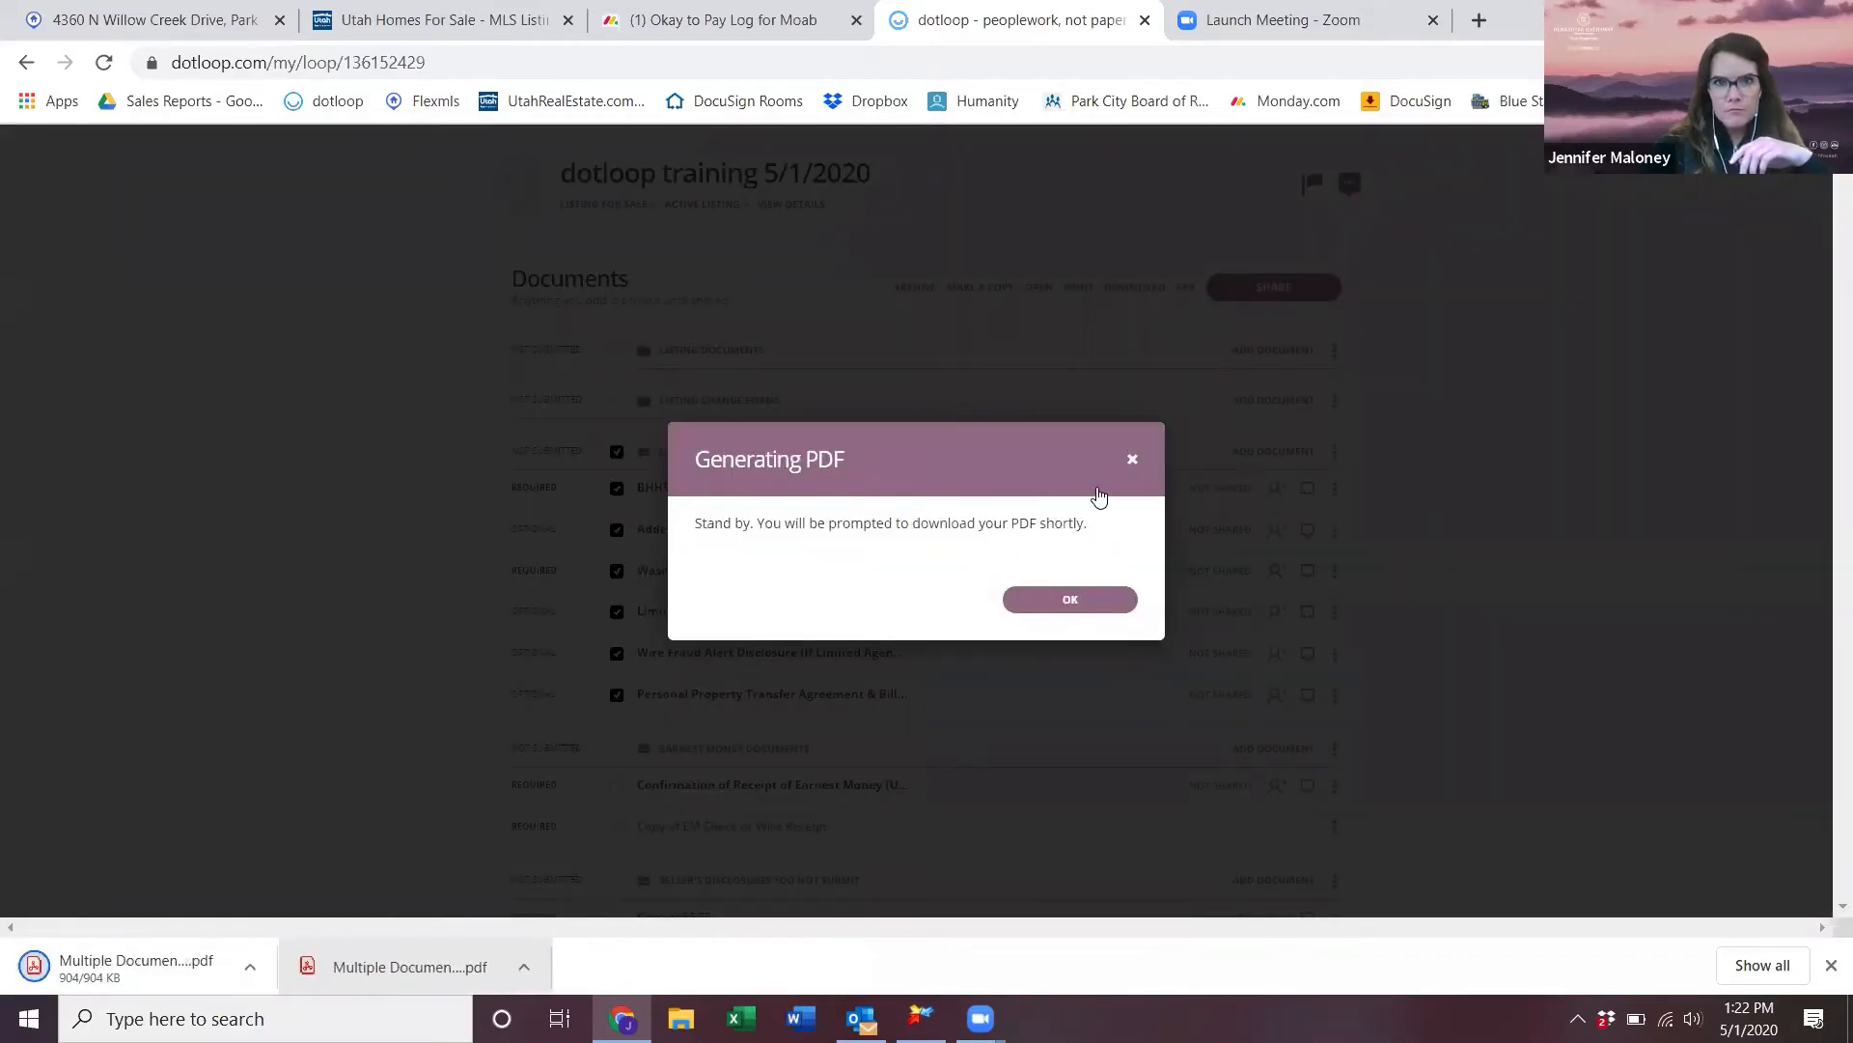
left_click(1087, 607)
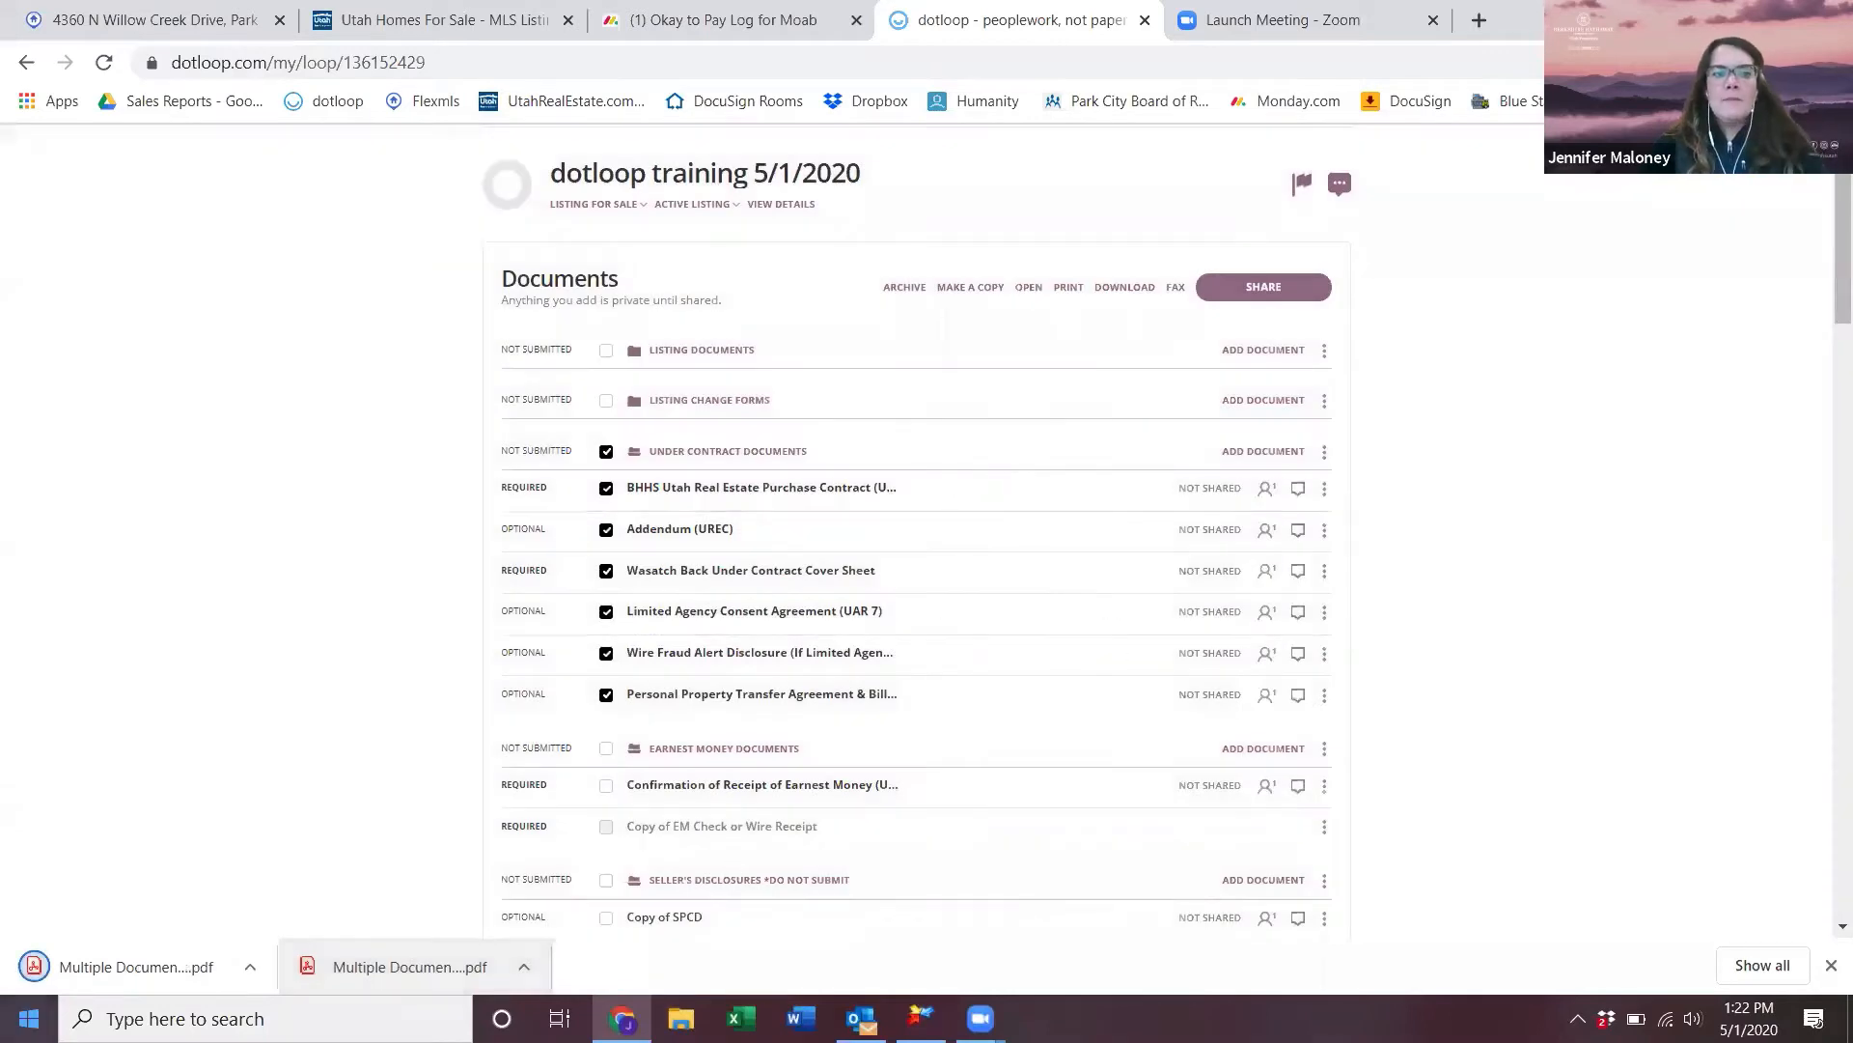
- Upload the downloaded combined PDF into the Under Contract Documents folder
left_click(1263, 451)
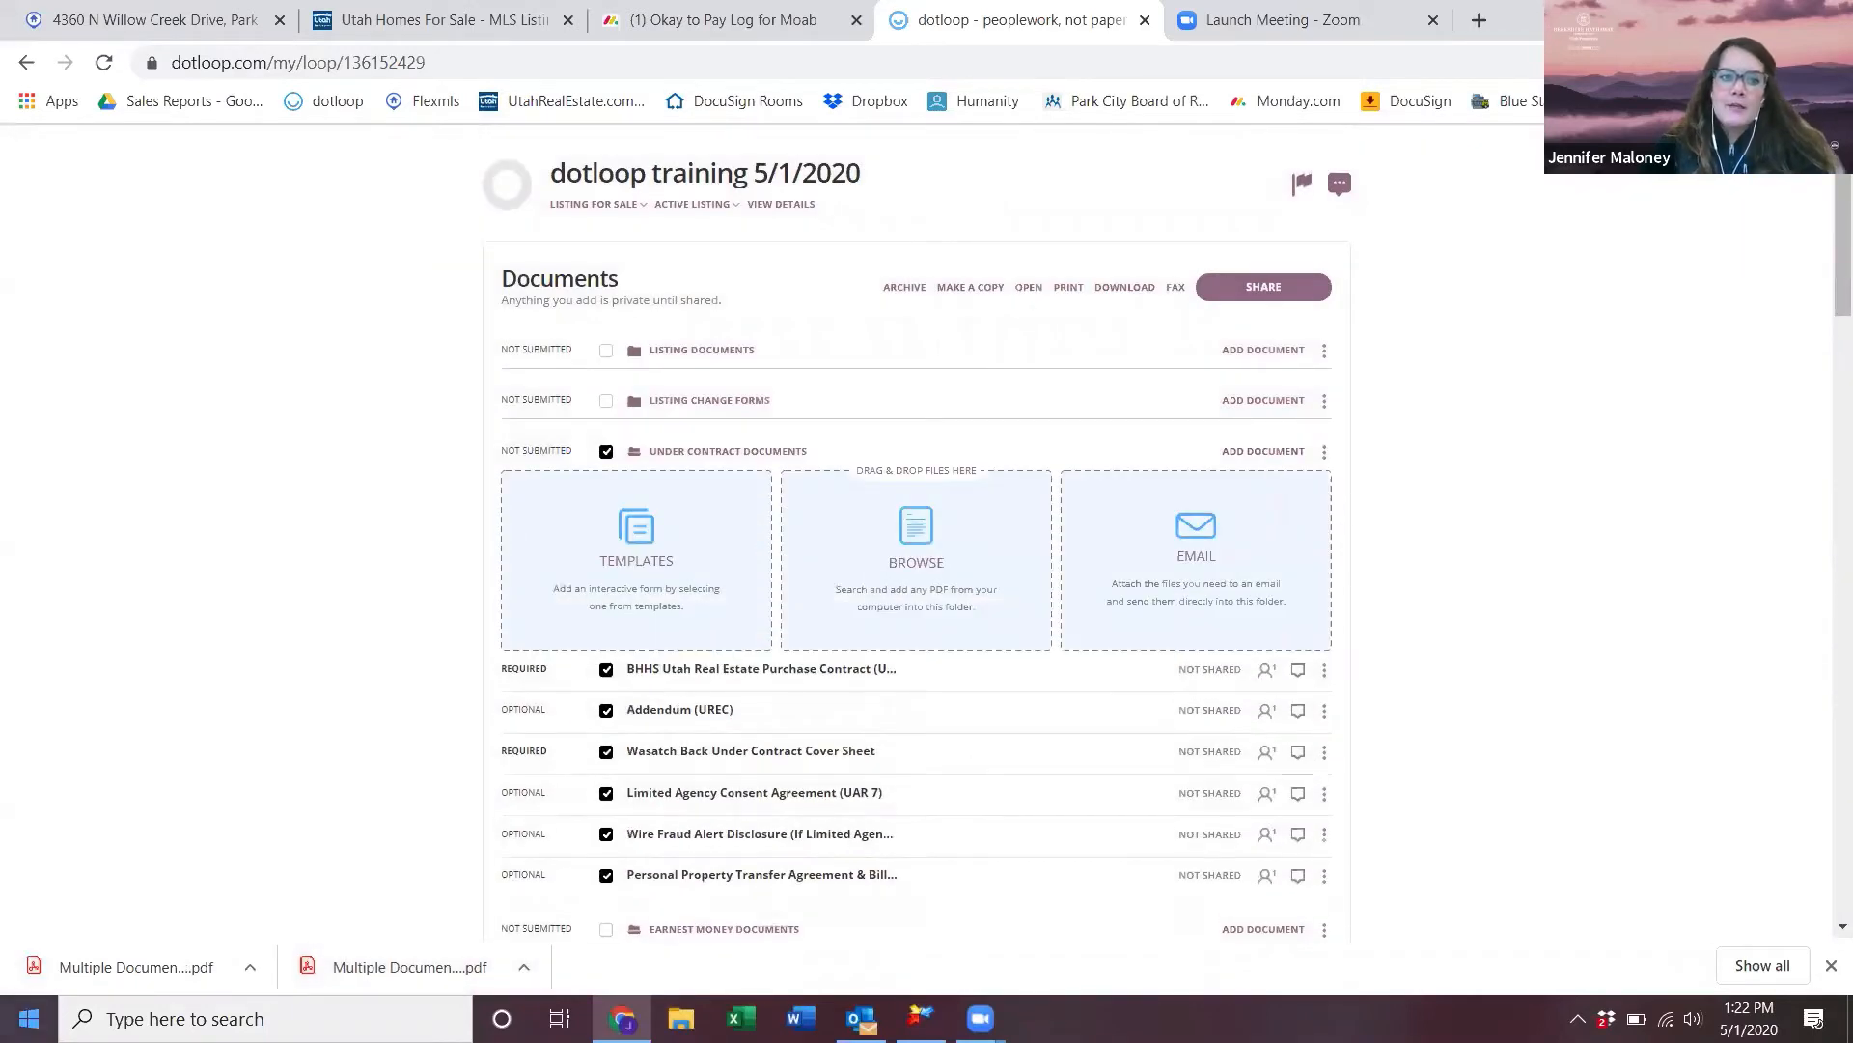
left_click_drag(174, 966, 949, 562)
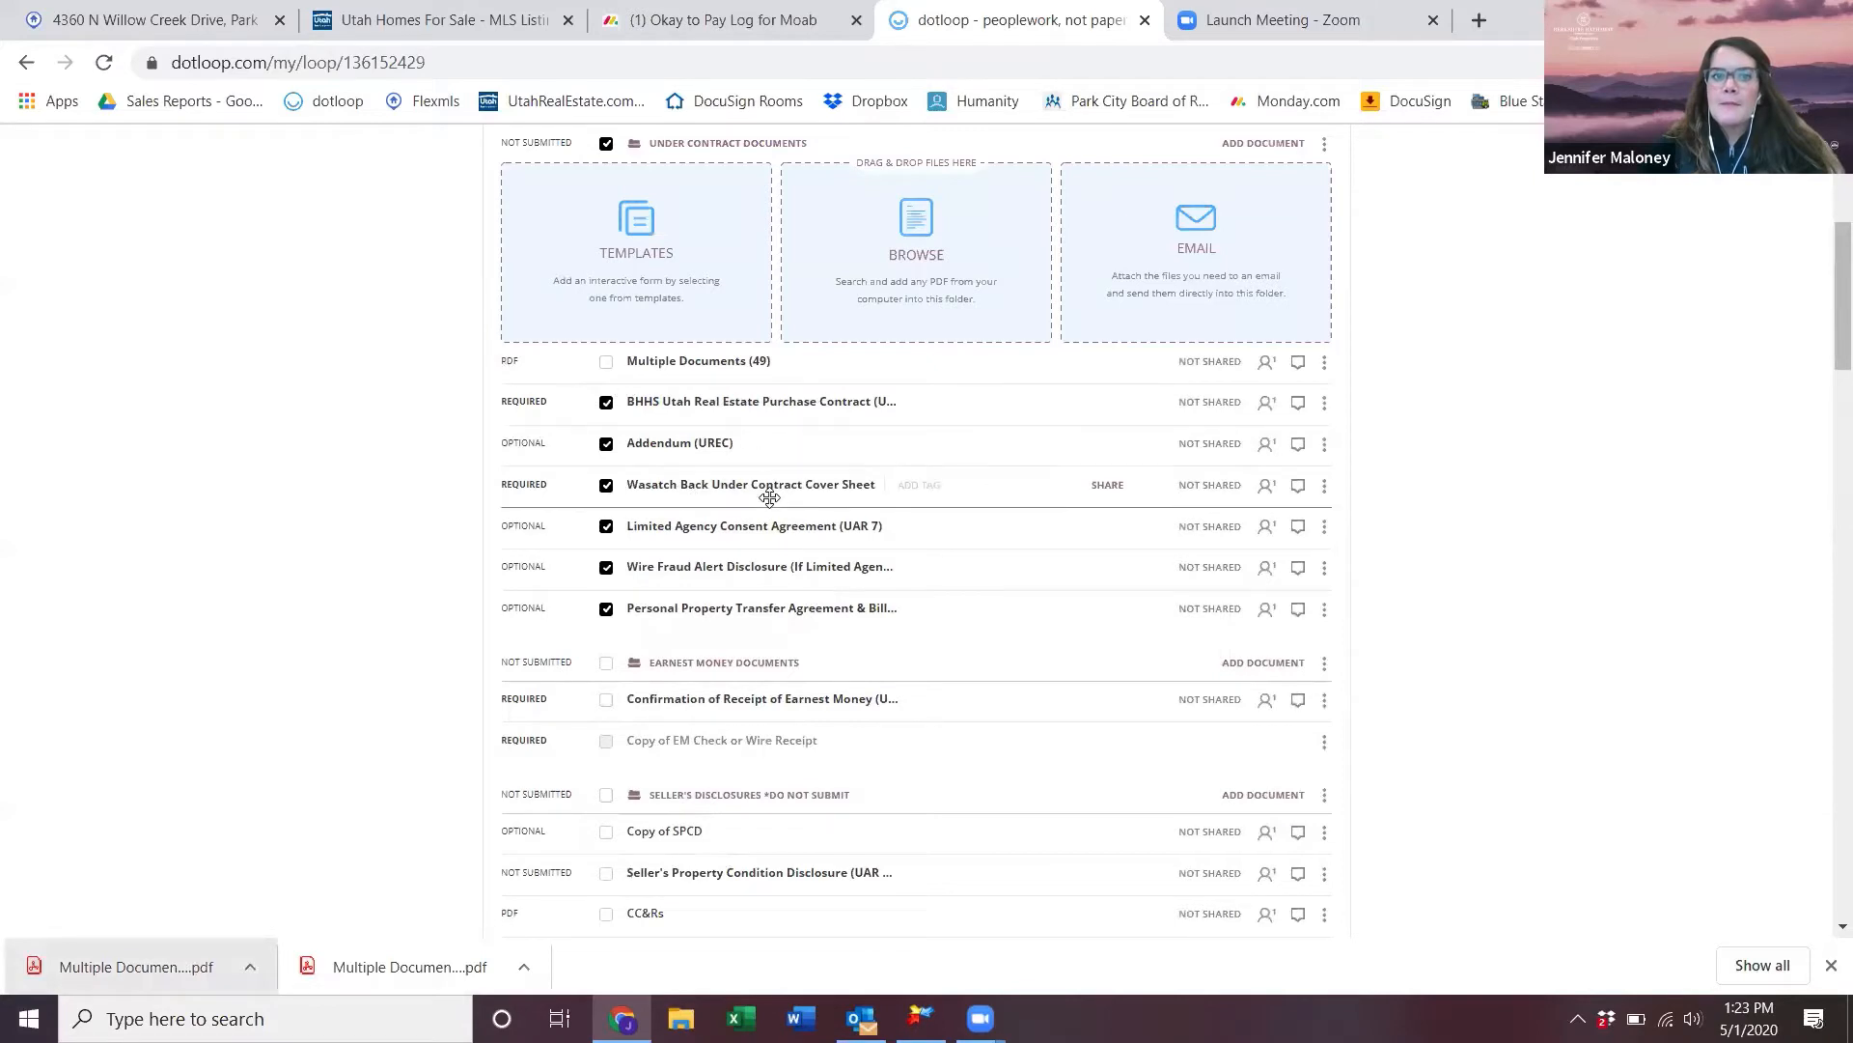
scroll(769, 501, "up", 3)
- Archive the Under Contract Documents folder, then reveal archived items and unarchive it
left_click(908, 222)
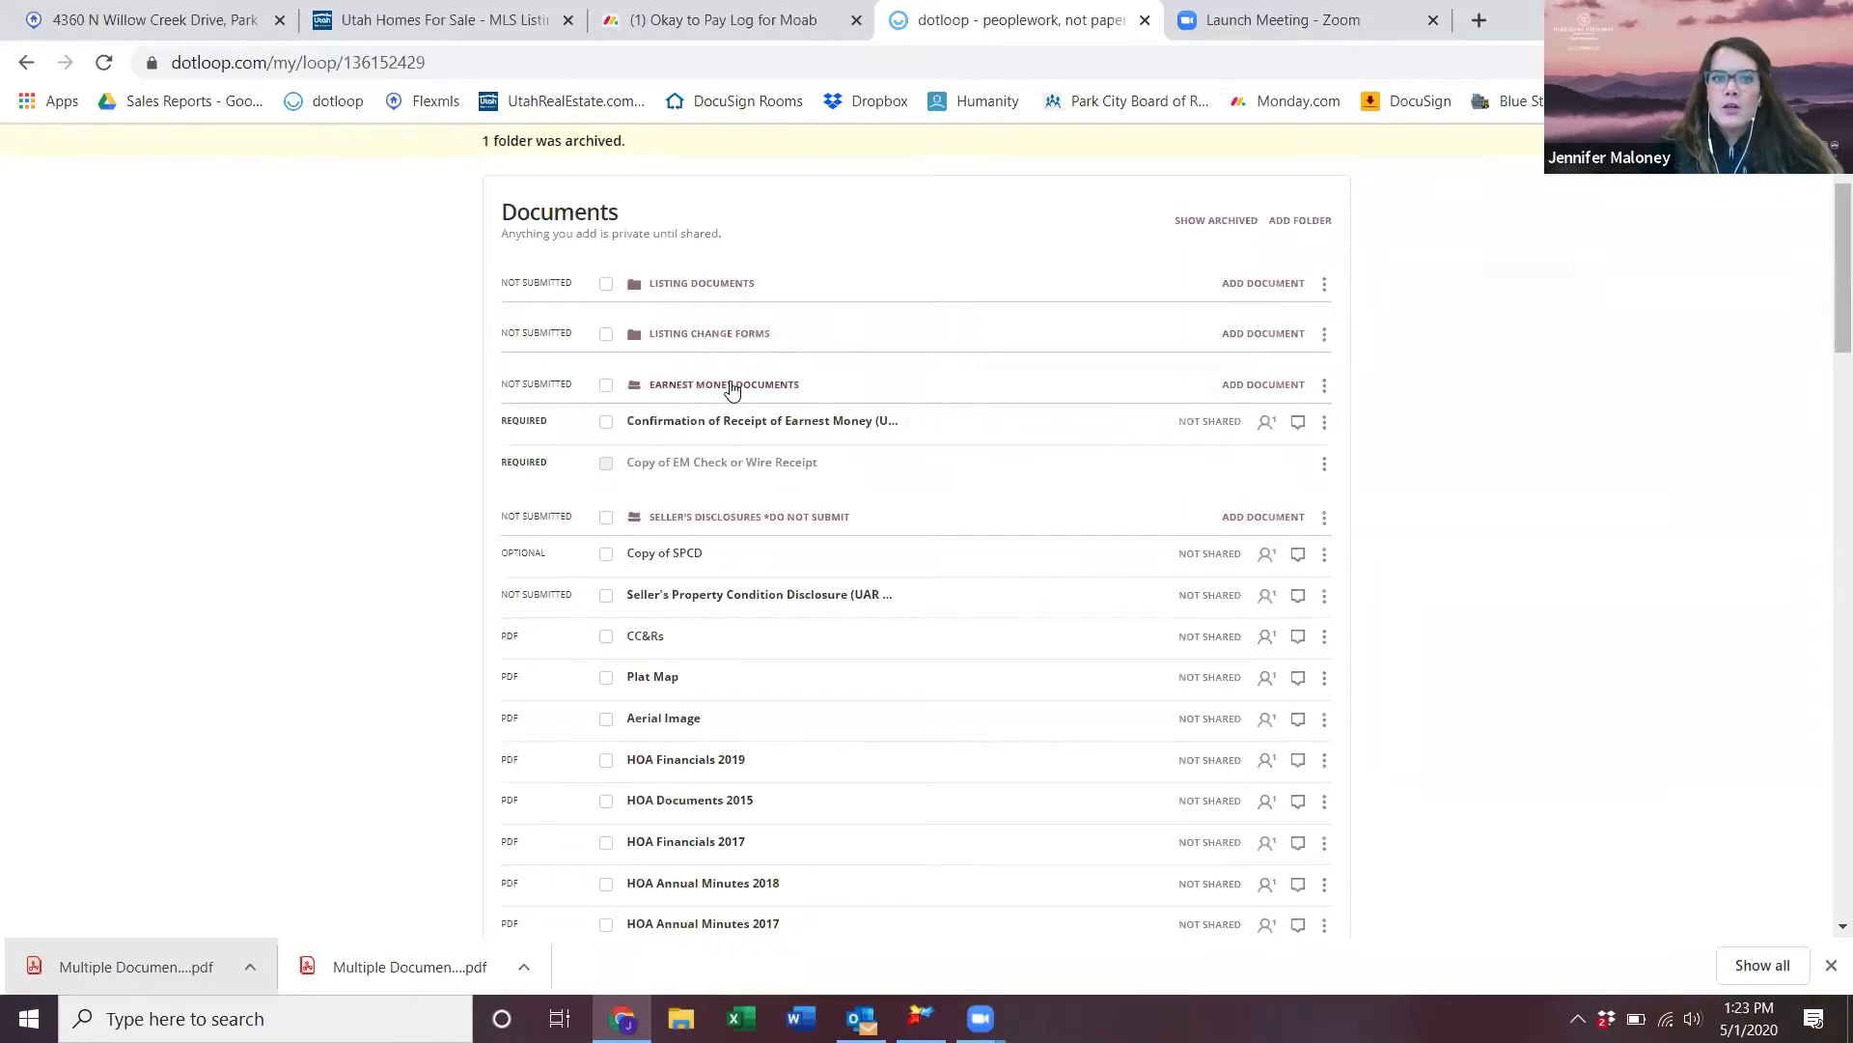
scroll(1104, 632, "up", 2)
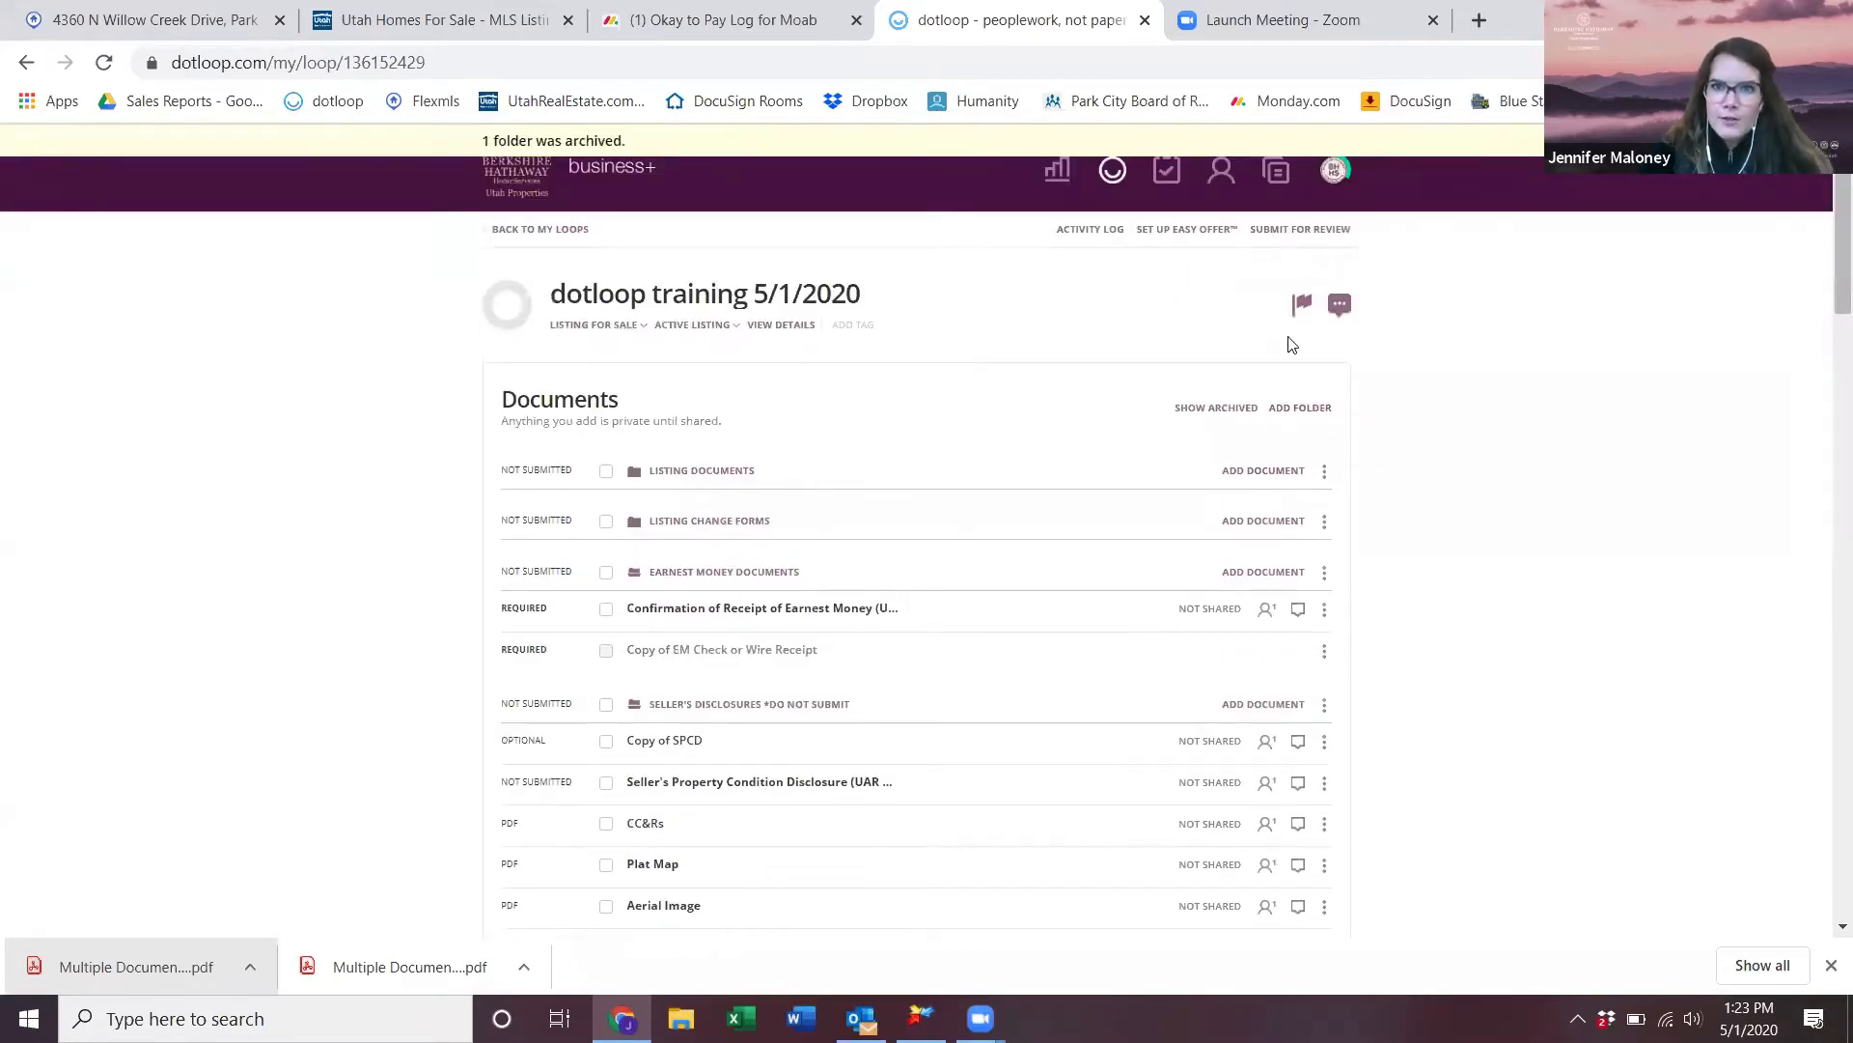
left_click(1209, 409)
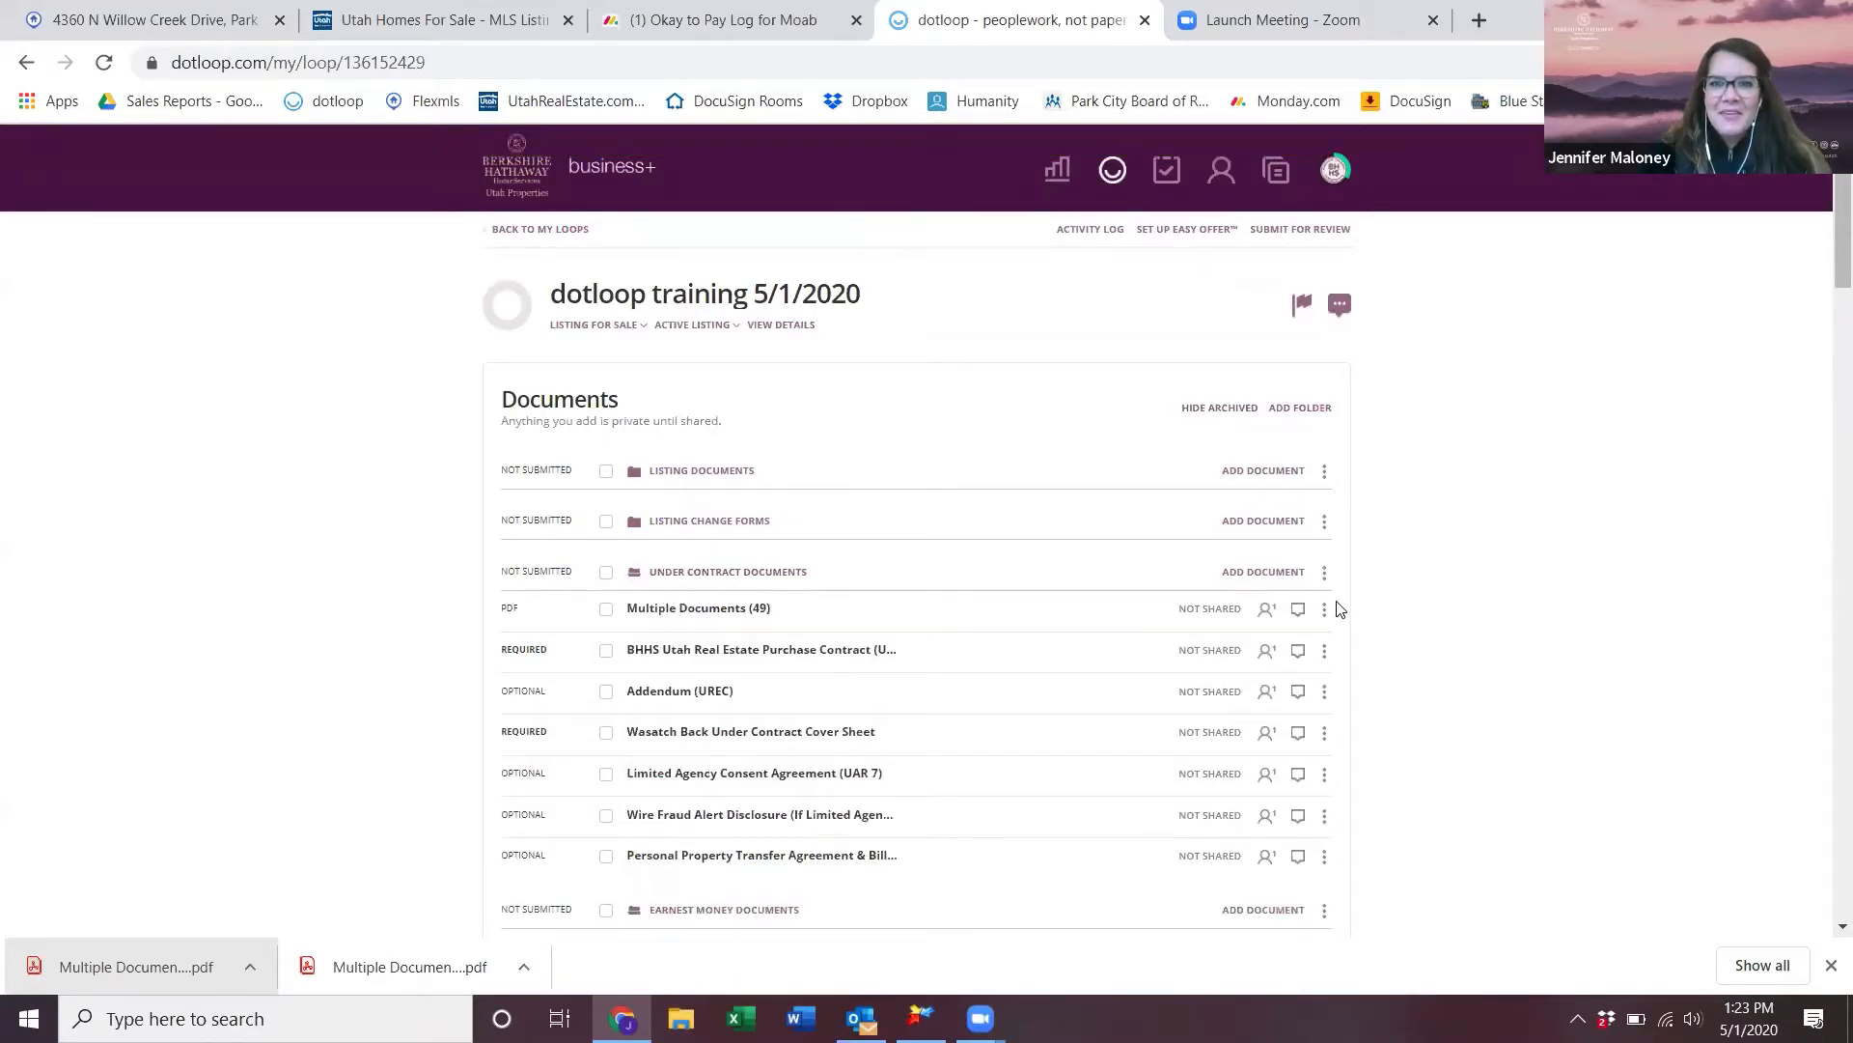
left_click(1325, 573)
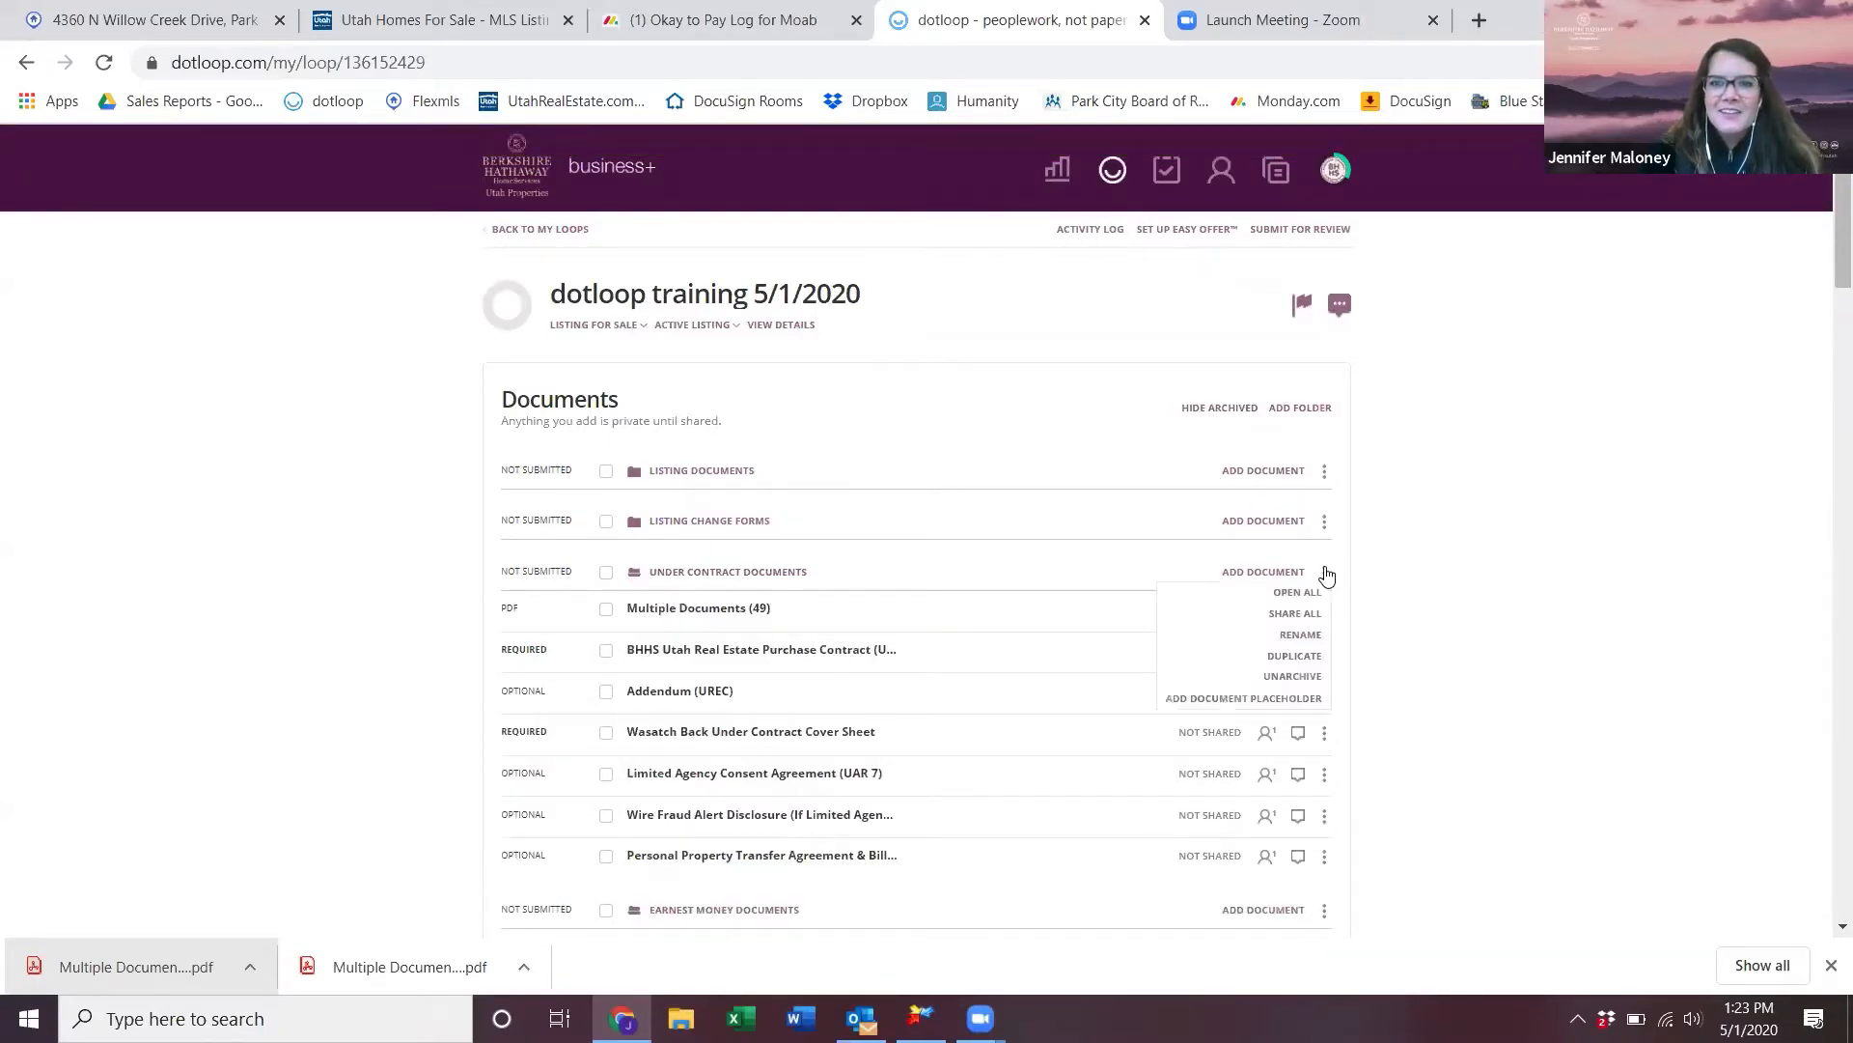
left_click(1292, 676)
scroll(978, 634, "down", 3)
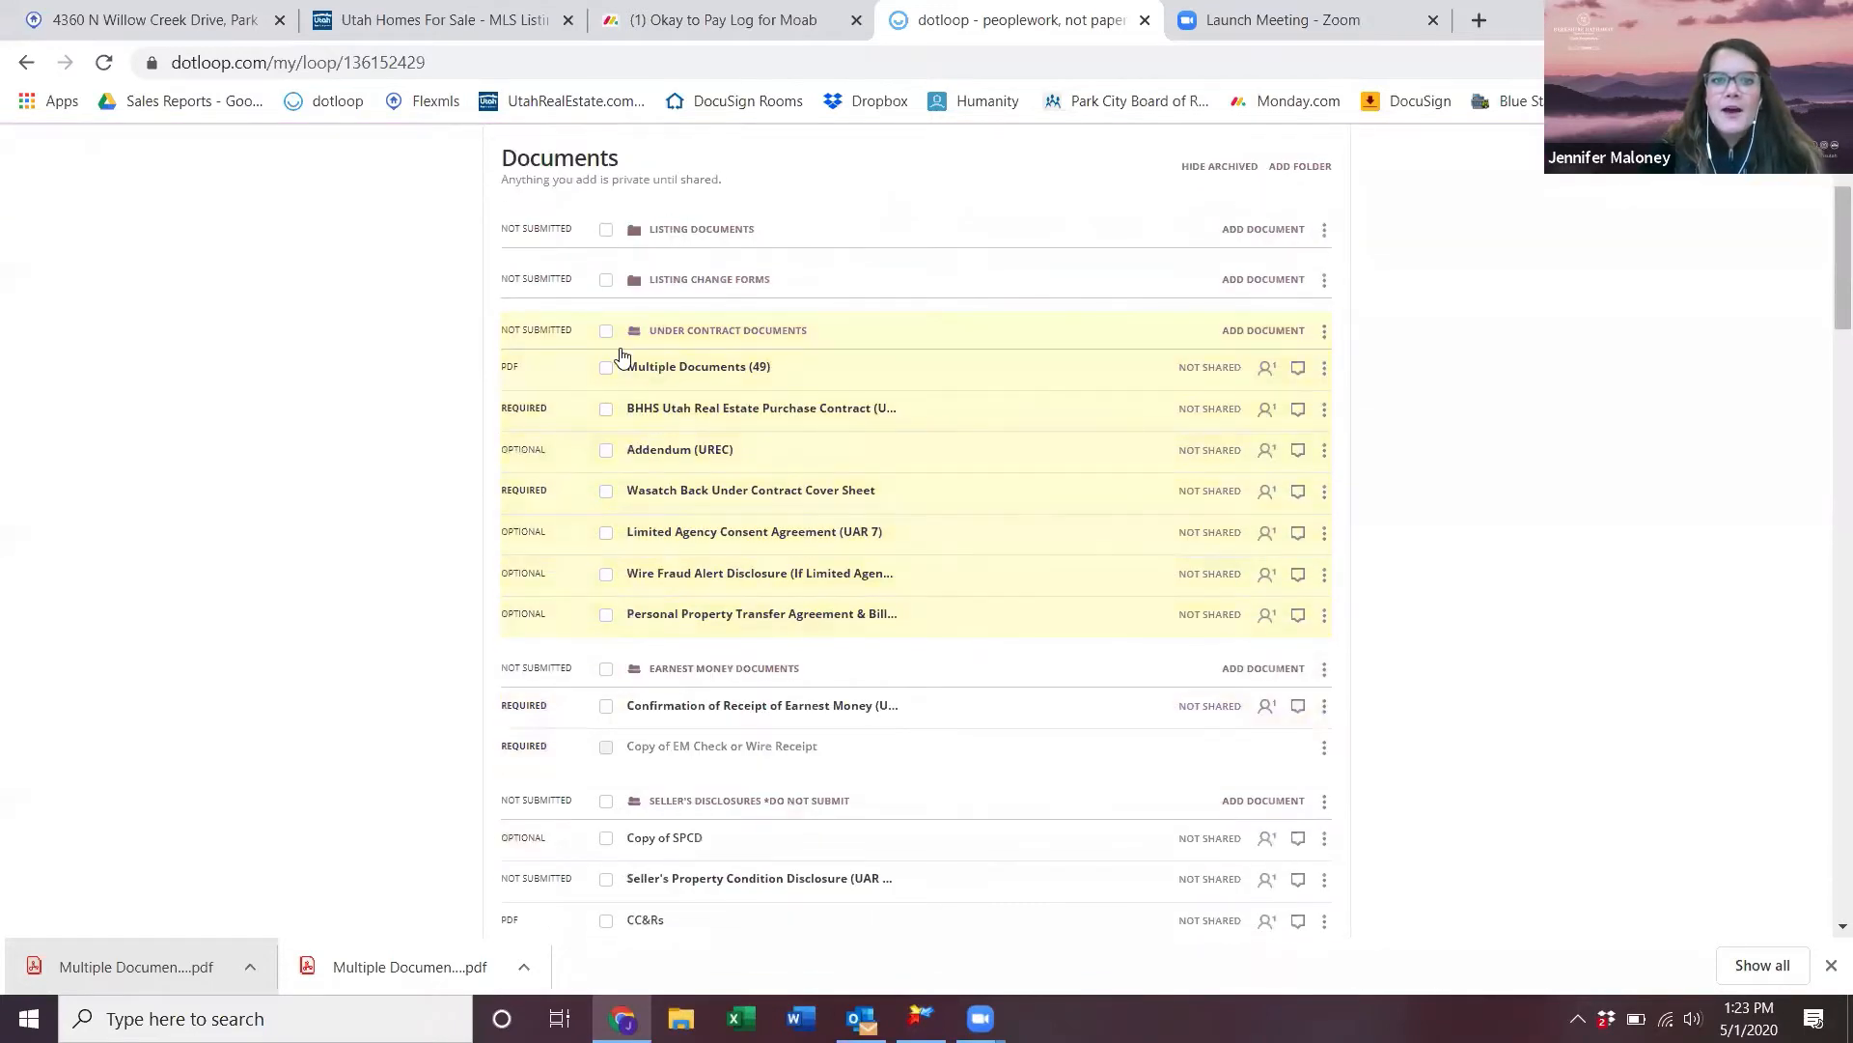
- Open Multiple Documents (49) and scroll through its pages, including the Limited Agency Consent Agreement
left_click(719, 375)
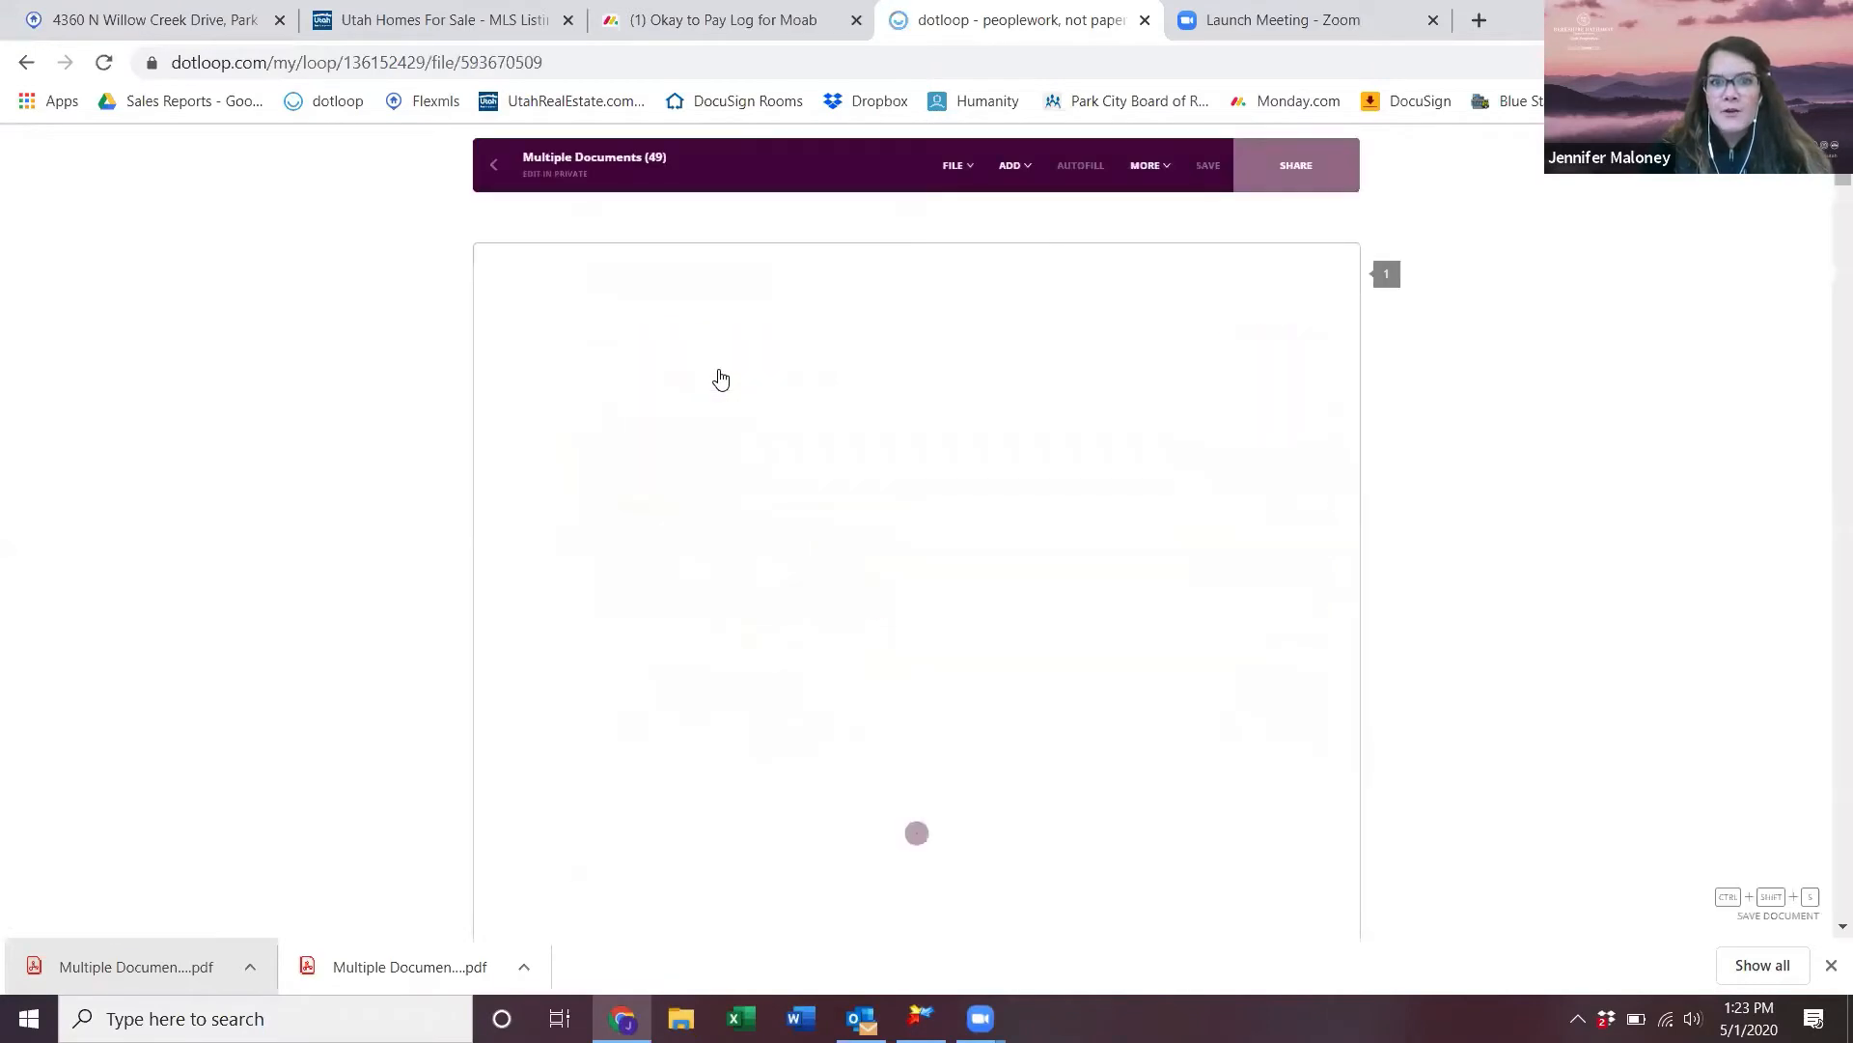
scroll(960, 521, "down", 20)
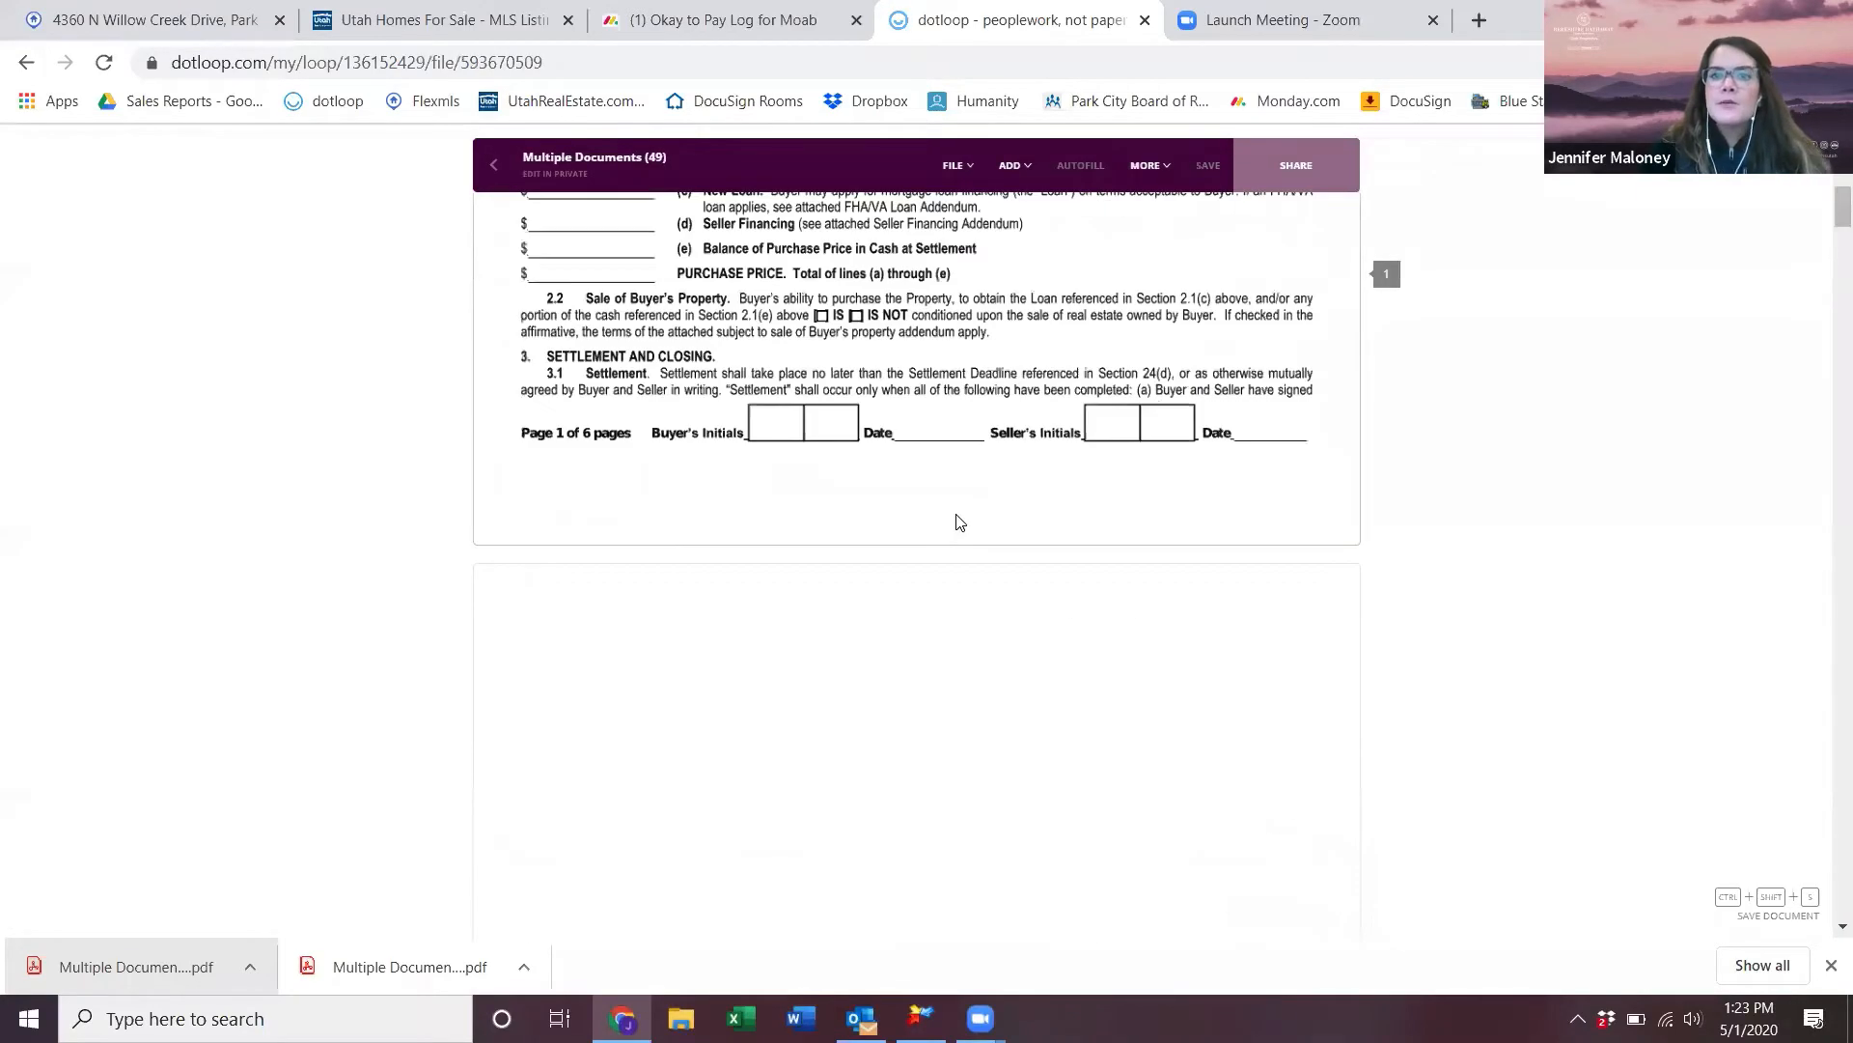
scroll(959, 521, "down", 20)
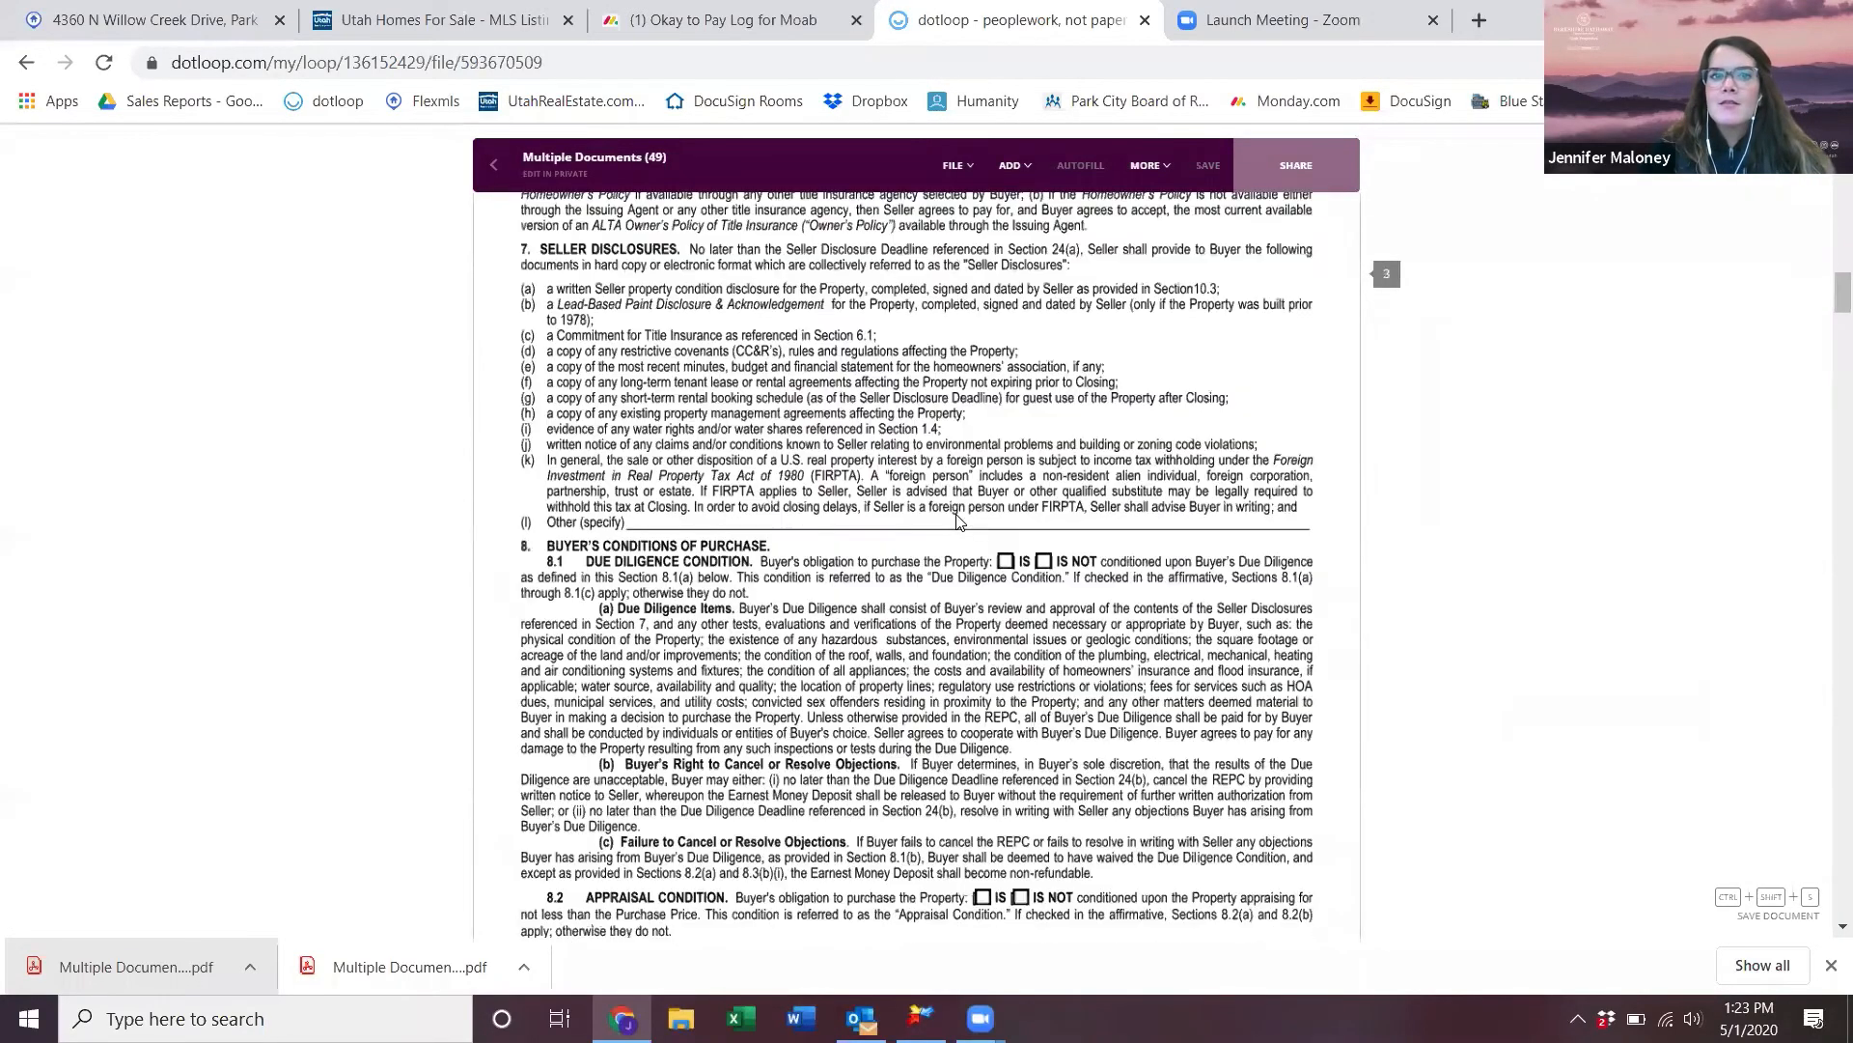
scroll(960, 521, "down", 20)
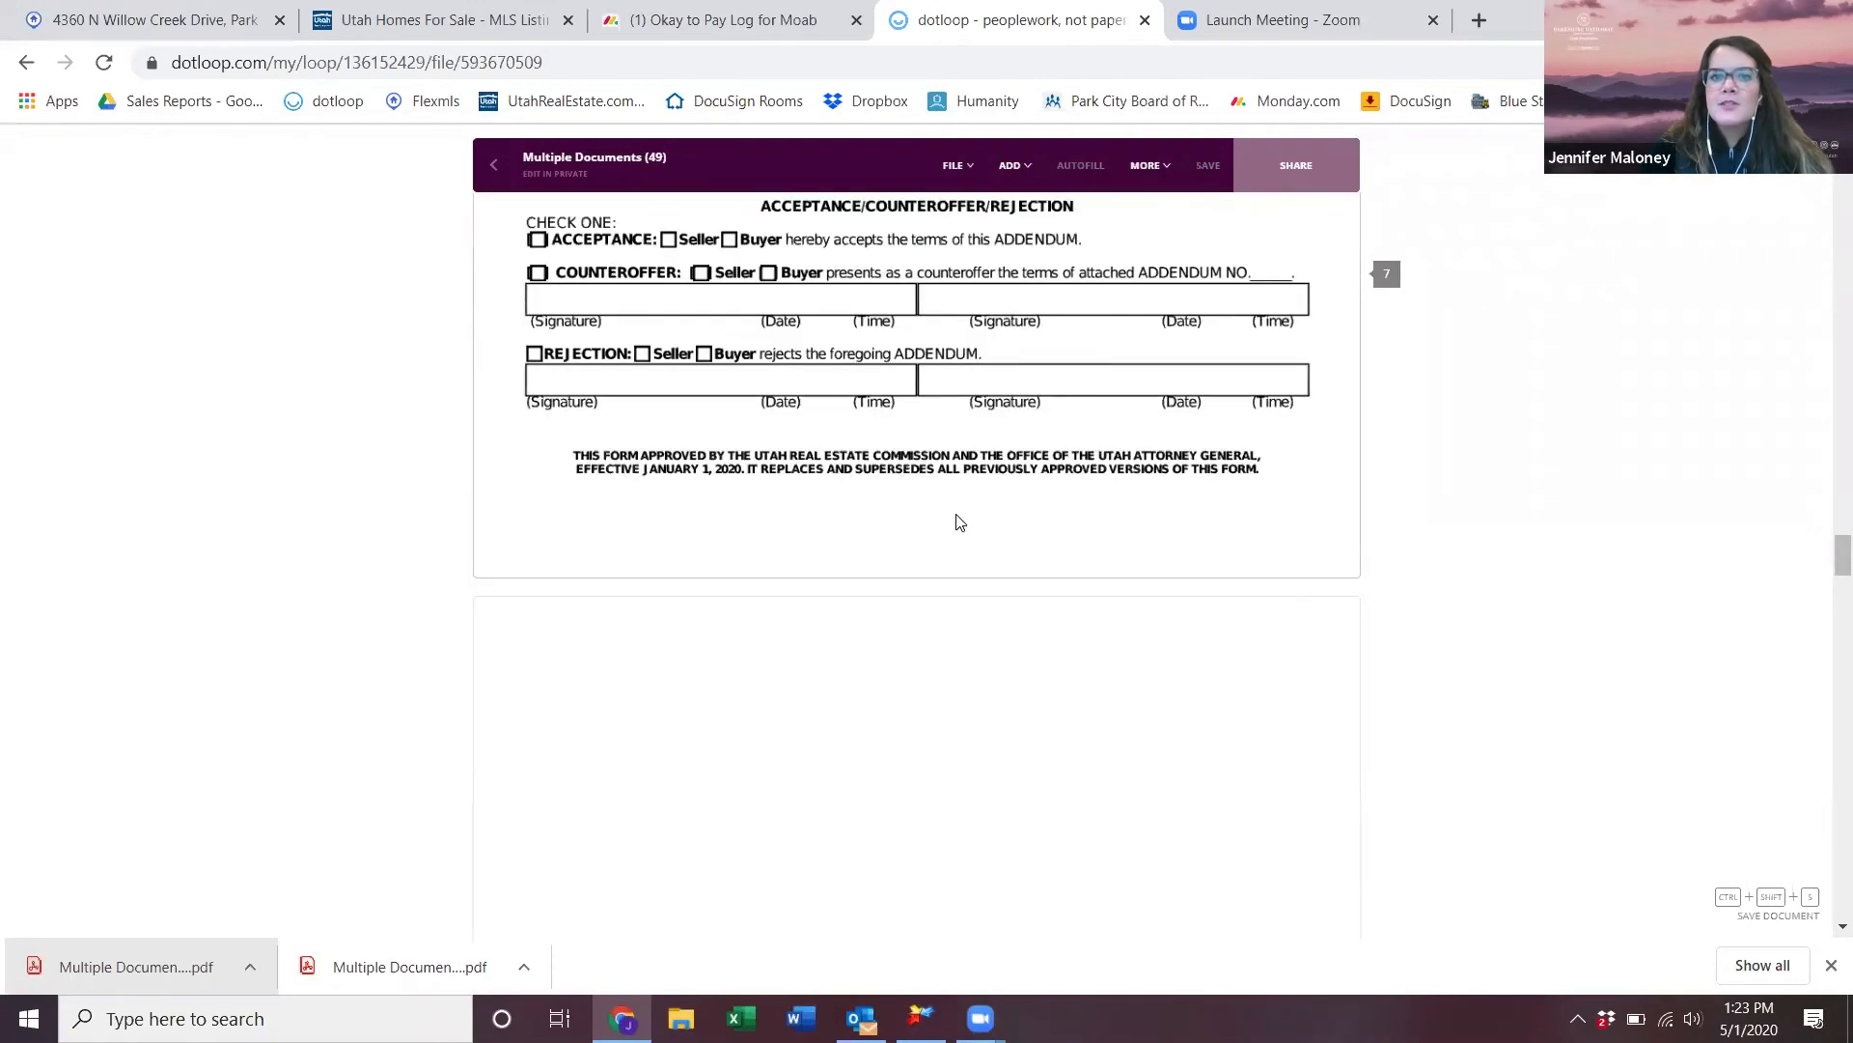
scroll(959, 521, "down", 10)
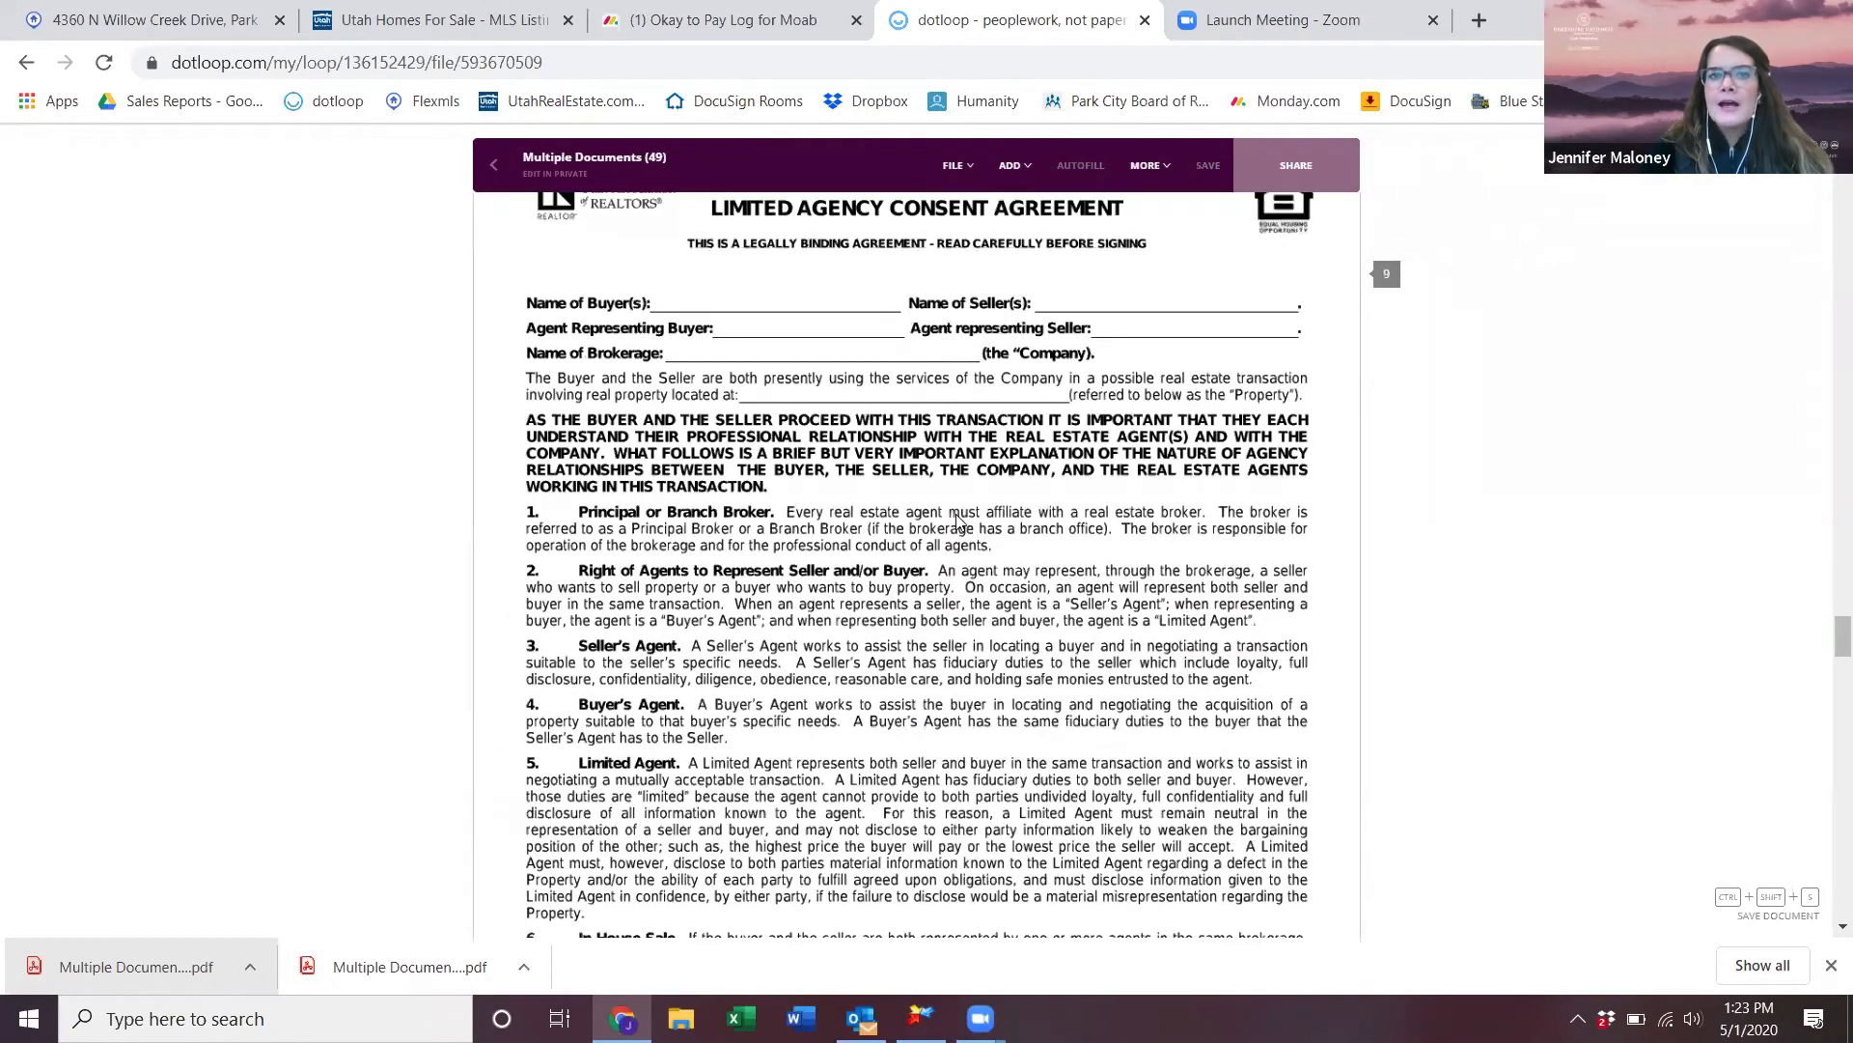
scroll(959, 521, "up", 12)
scroll(959, 521, "down", 5)
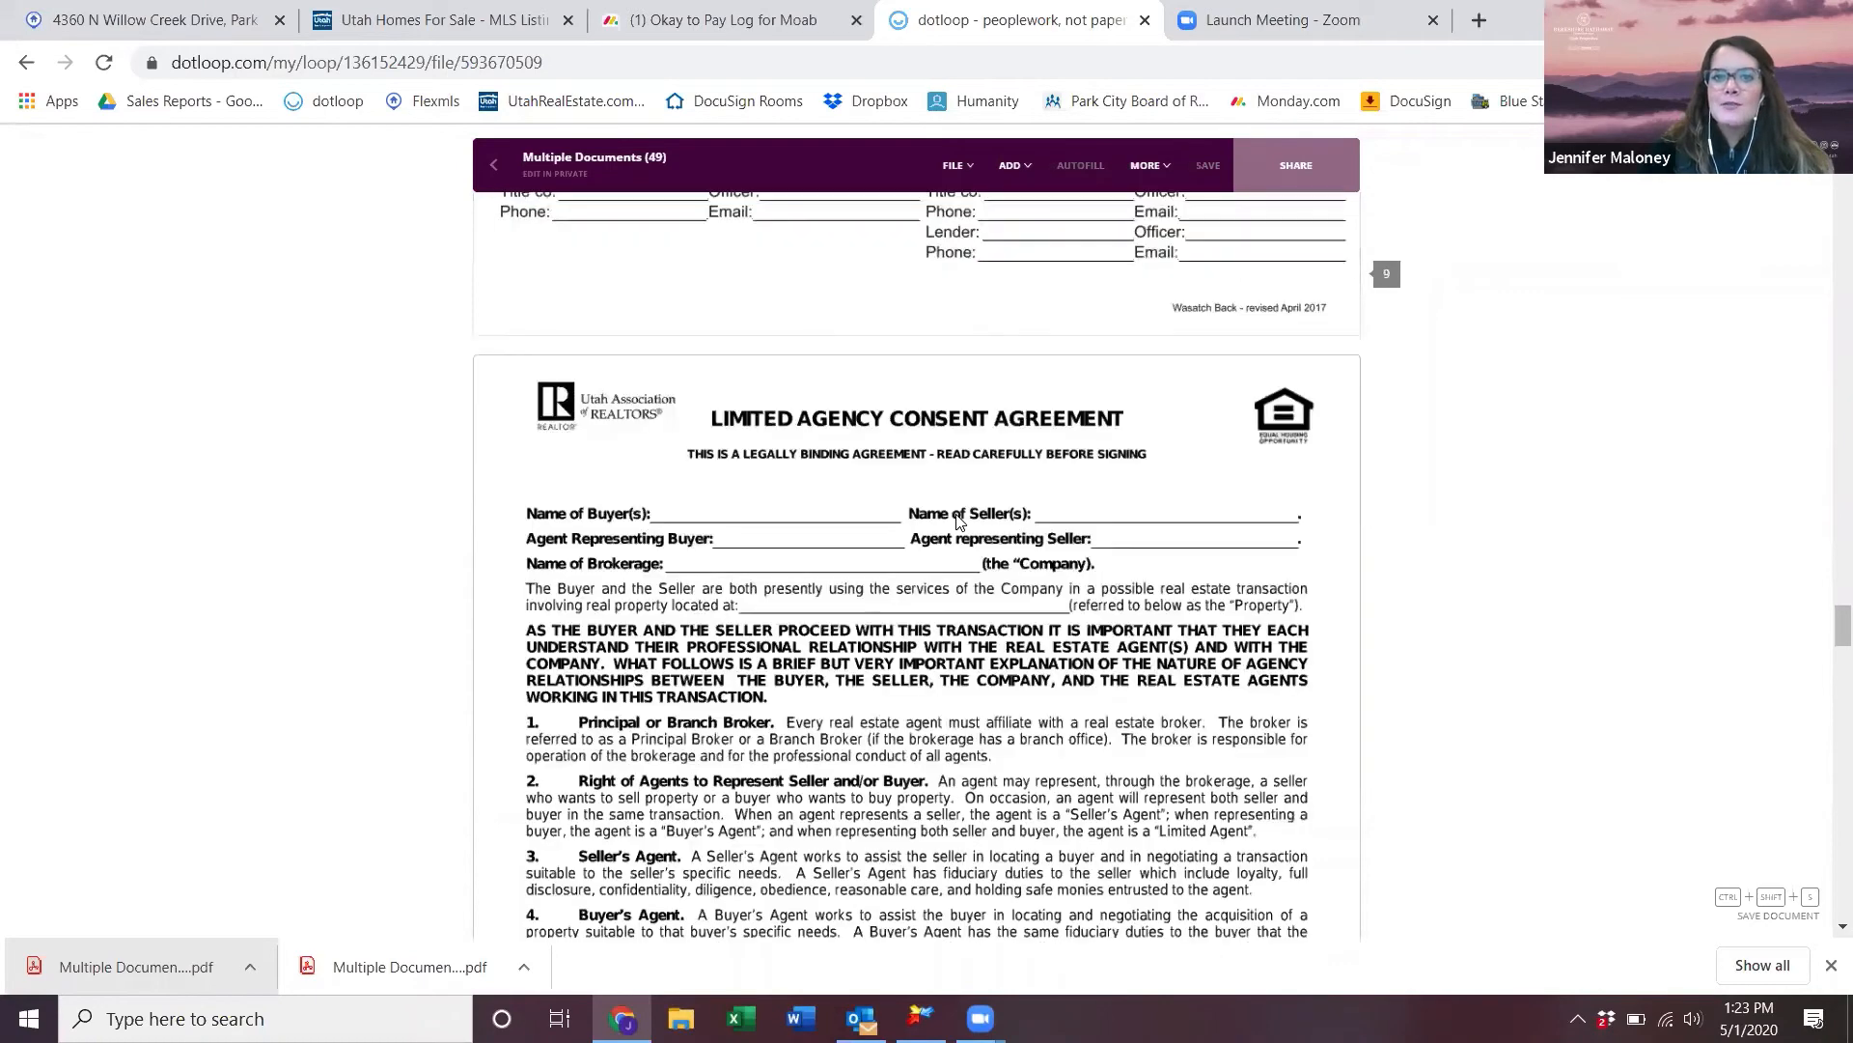
scroll(872, 751, "down", 15)
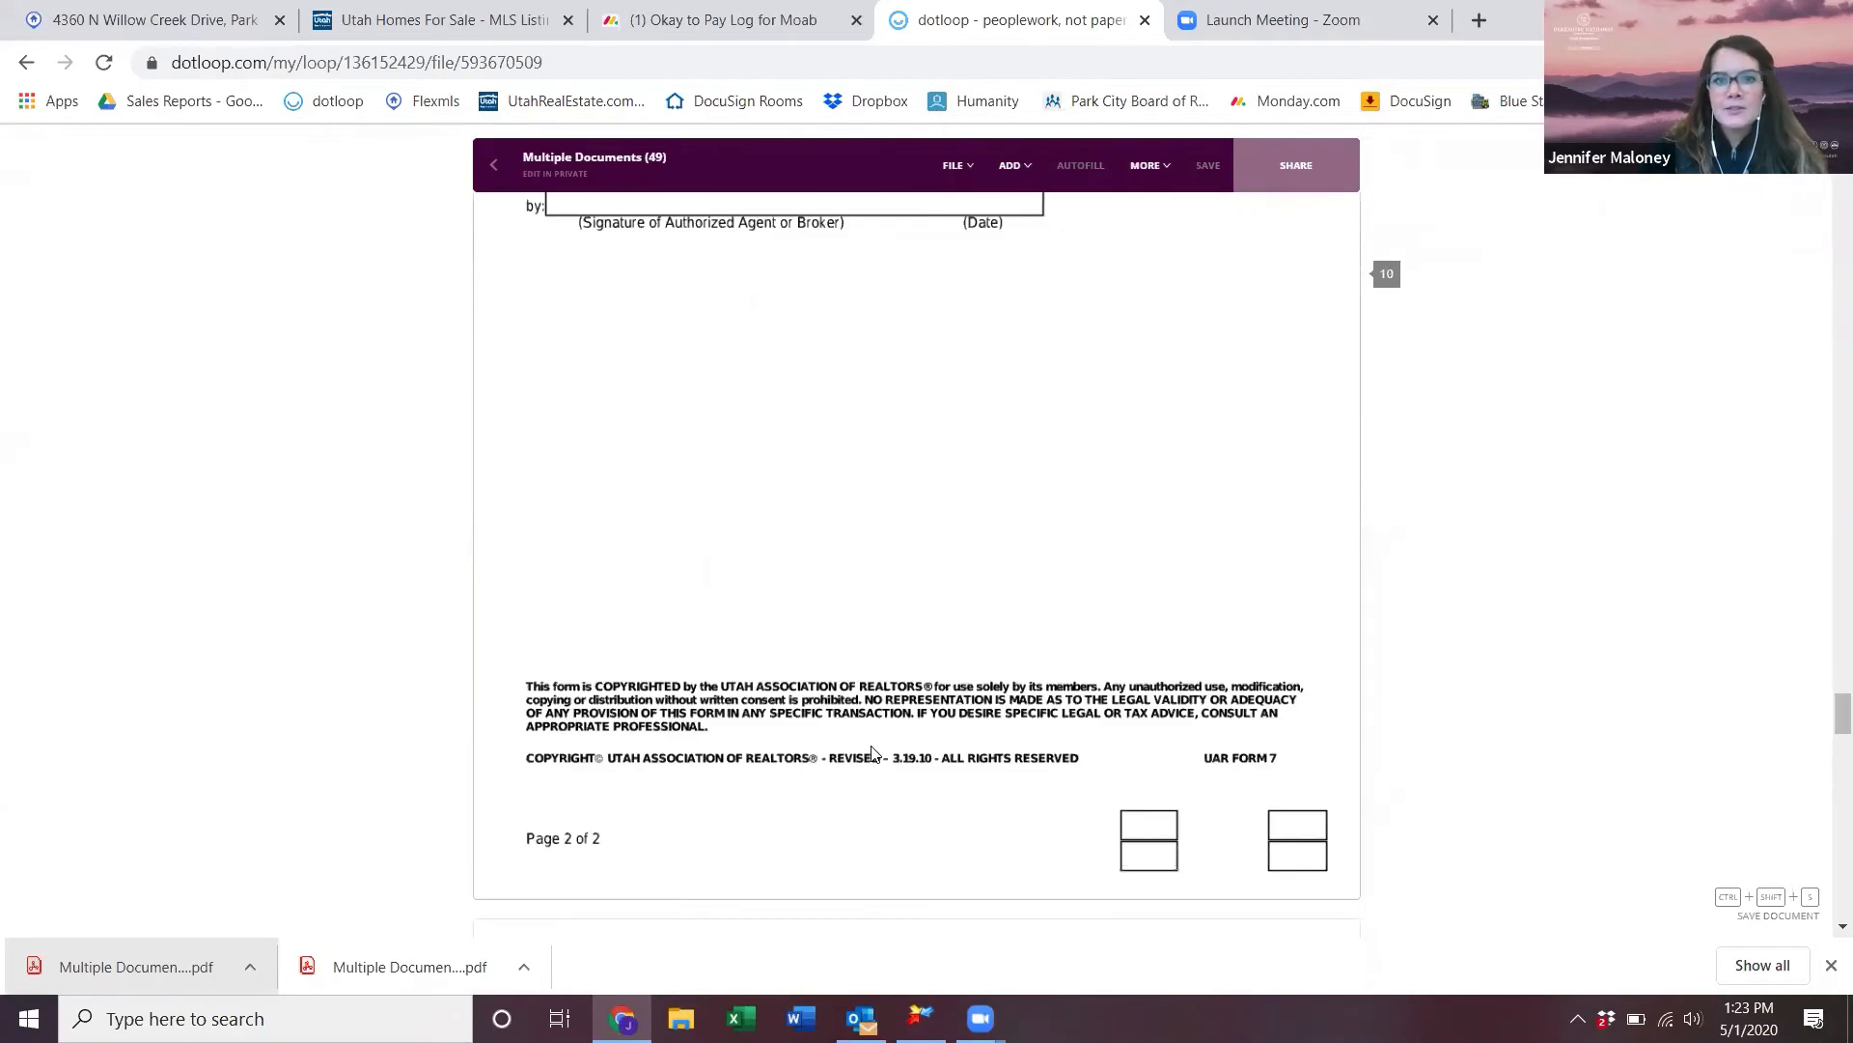
scroll(871, 751, "down", 6)
scroll(872, 751, "up", 18)
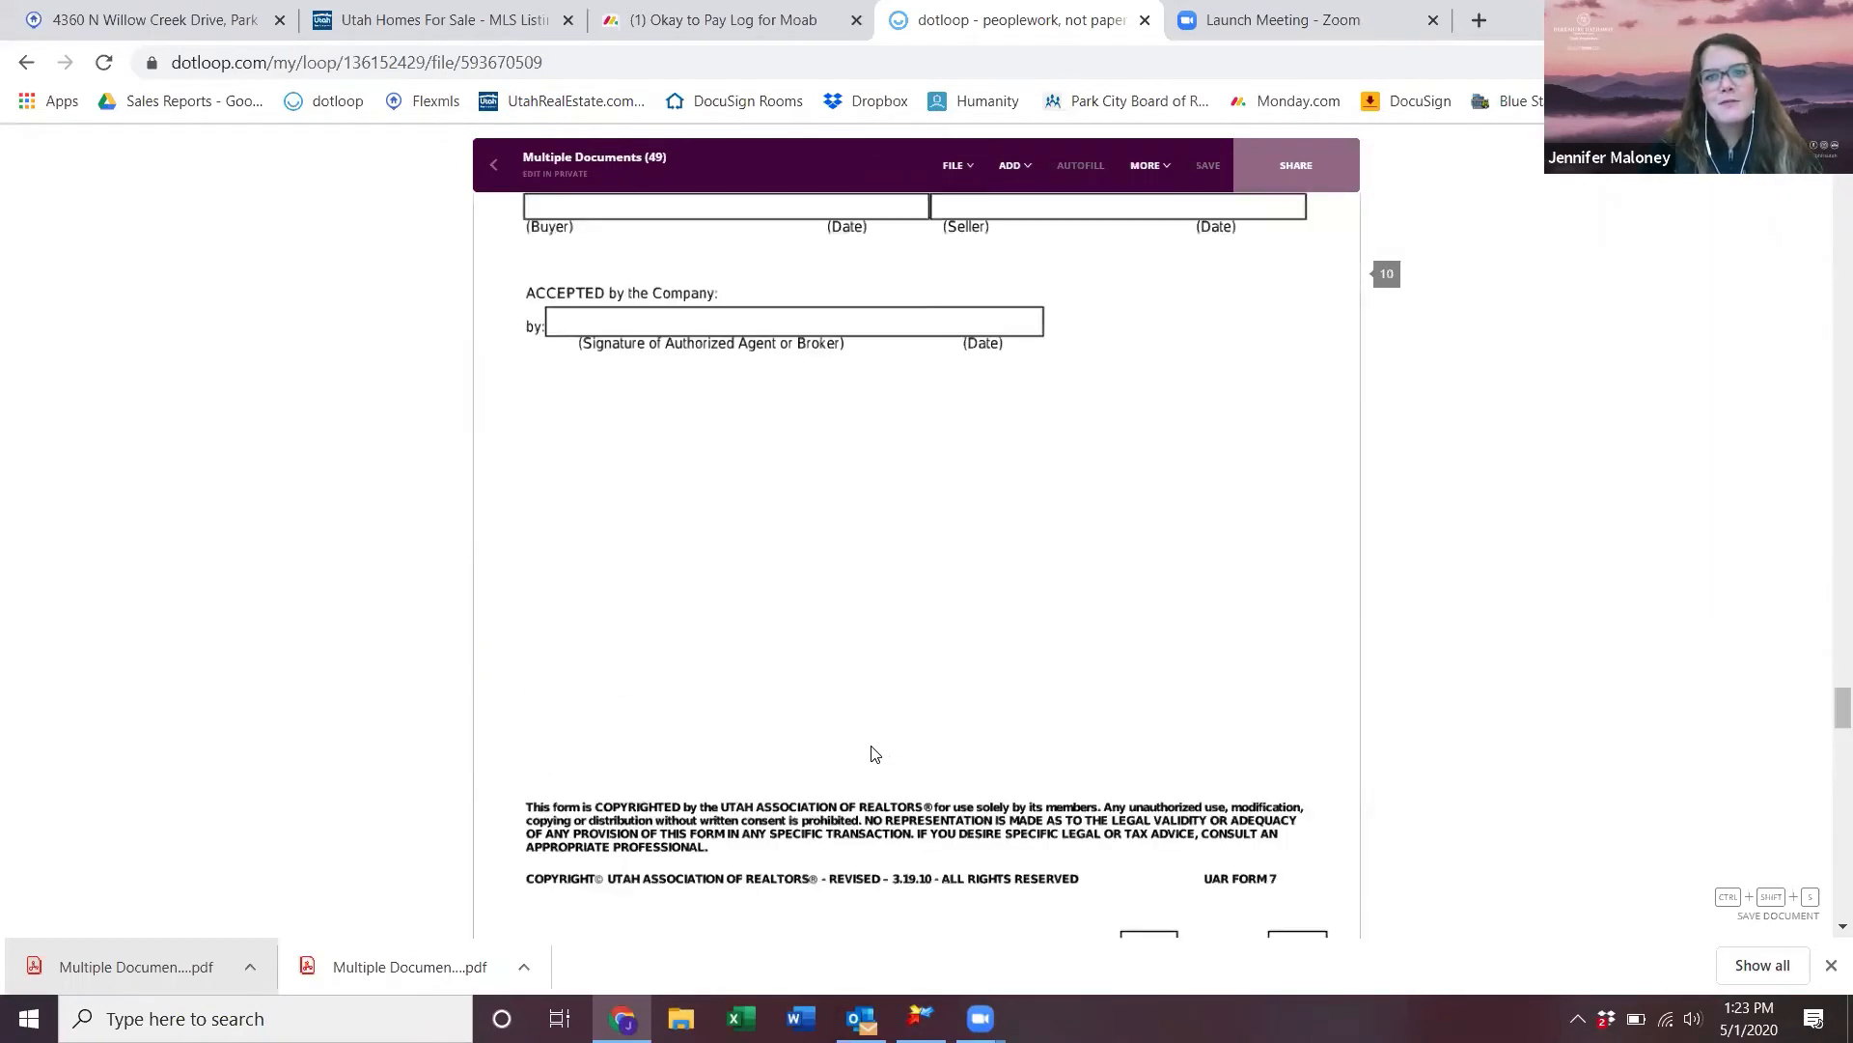
scroll(872, 751, "up", 20)
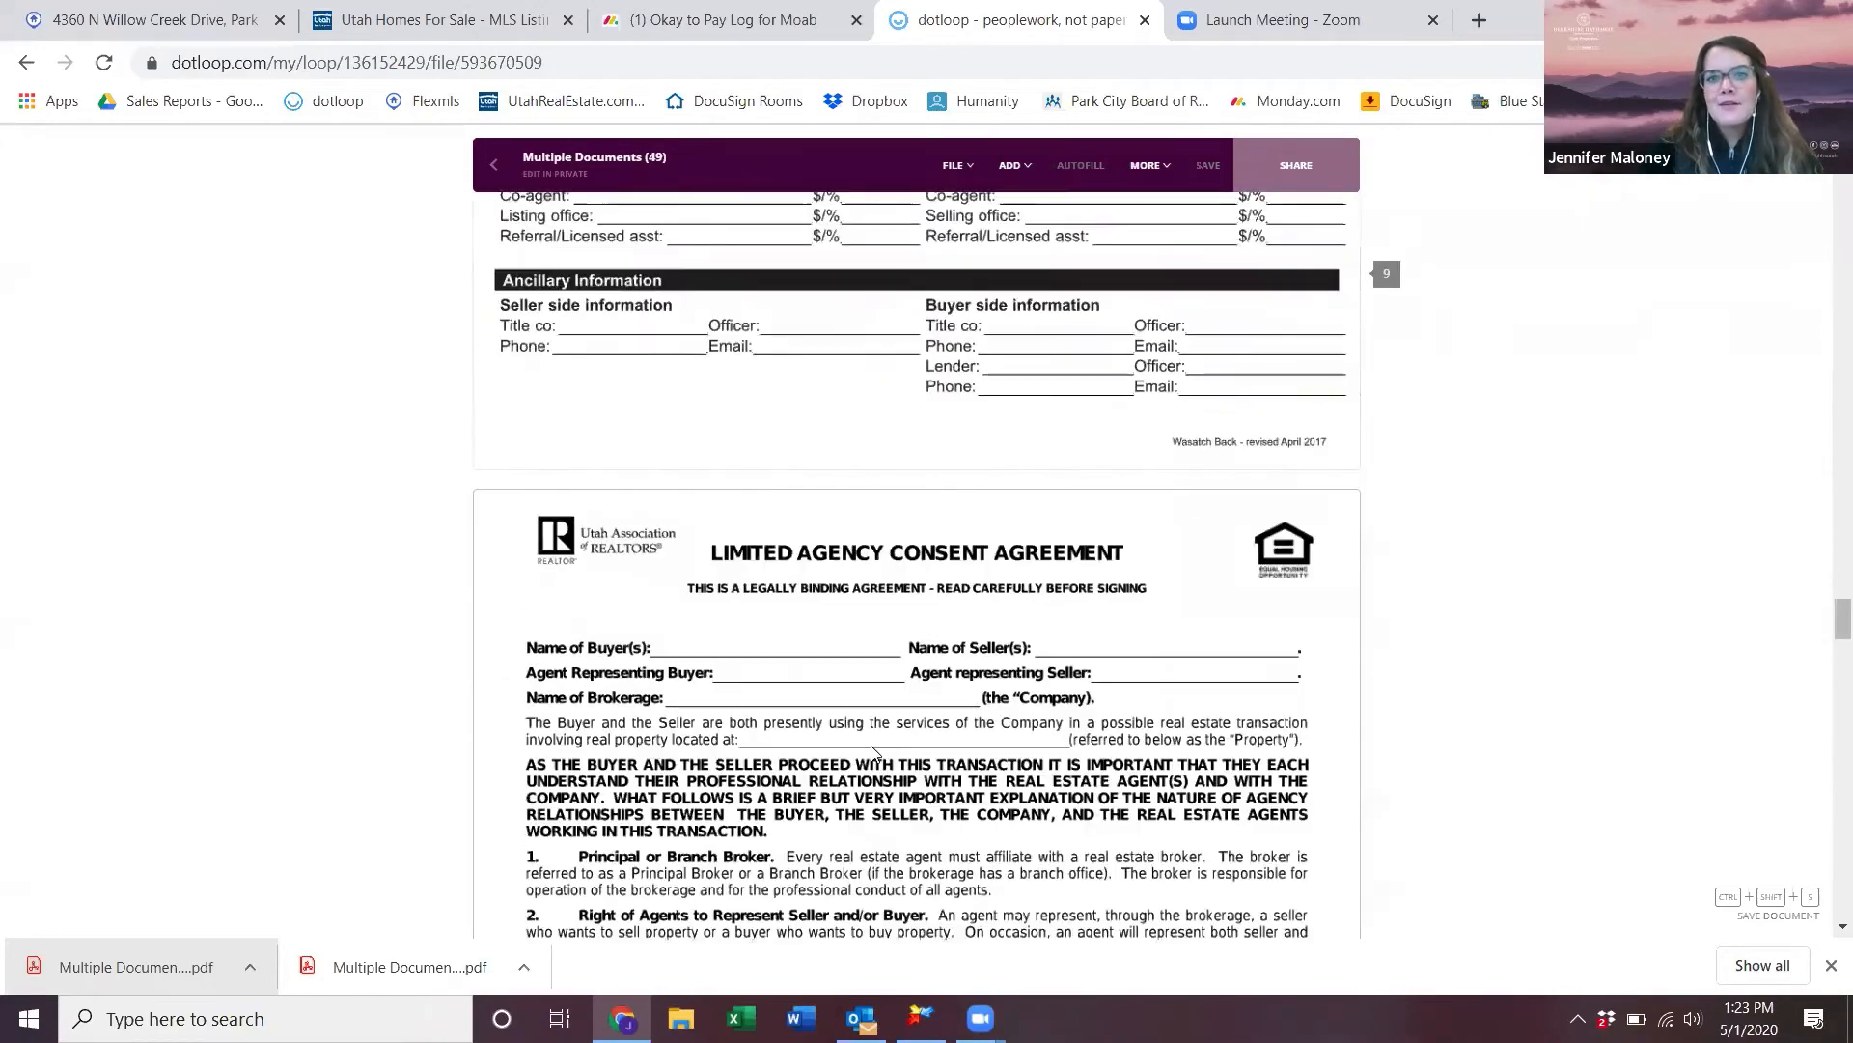
scroll(871, 751, "down", 15)
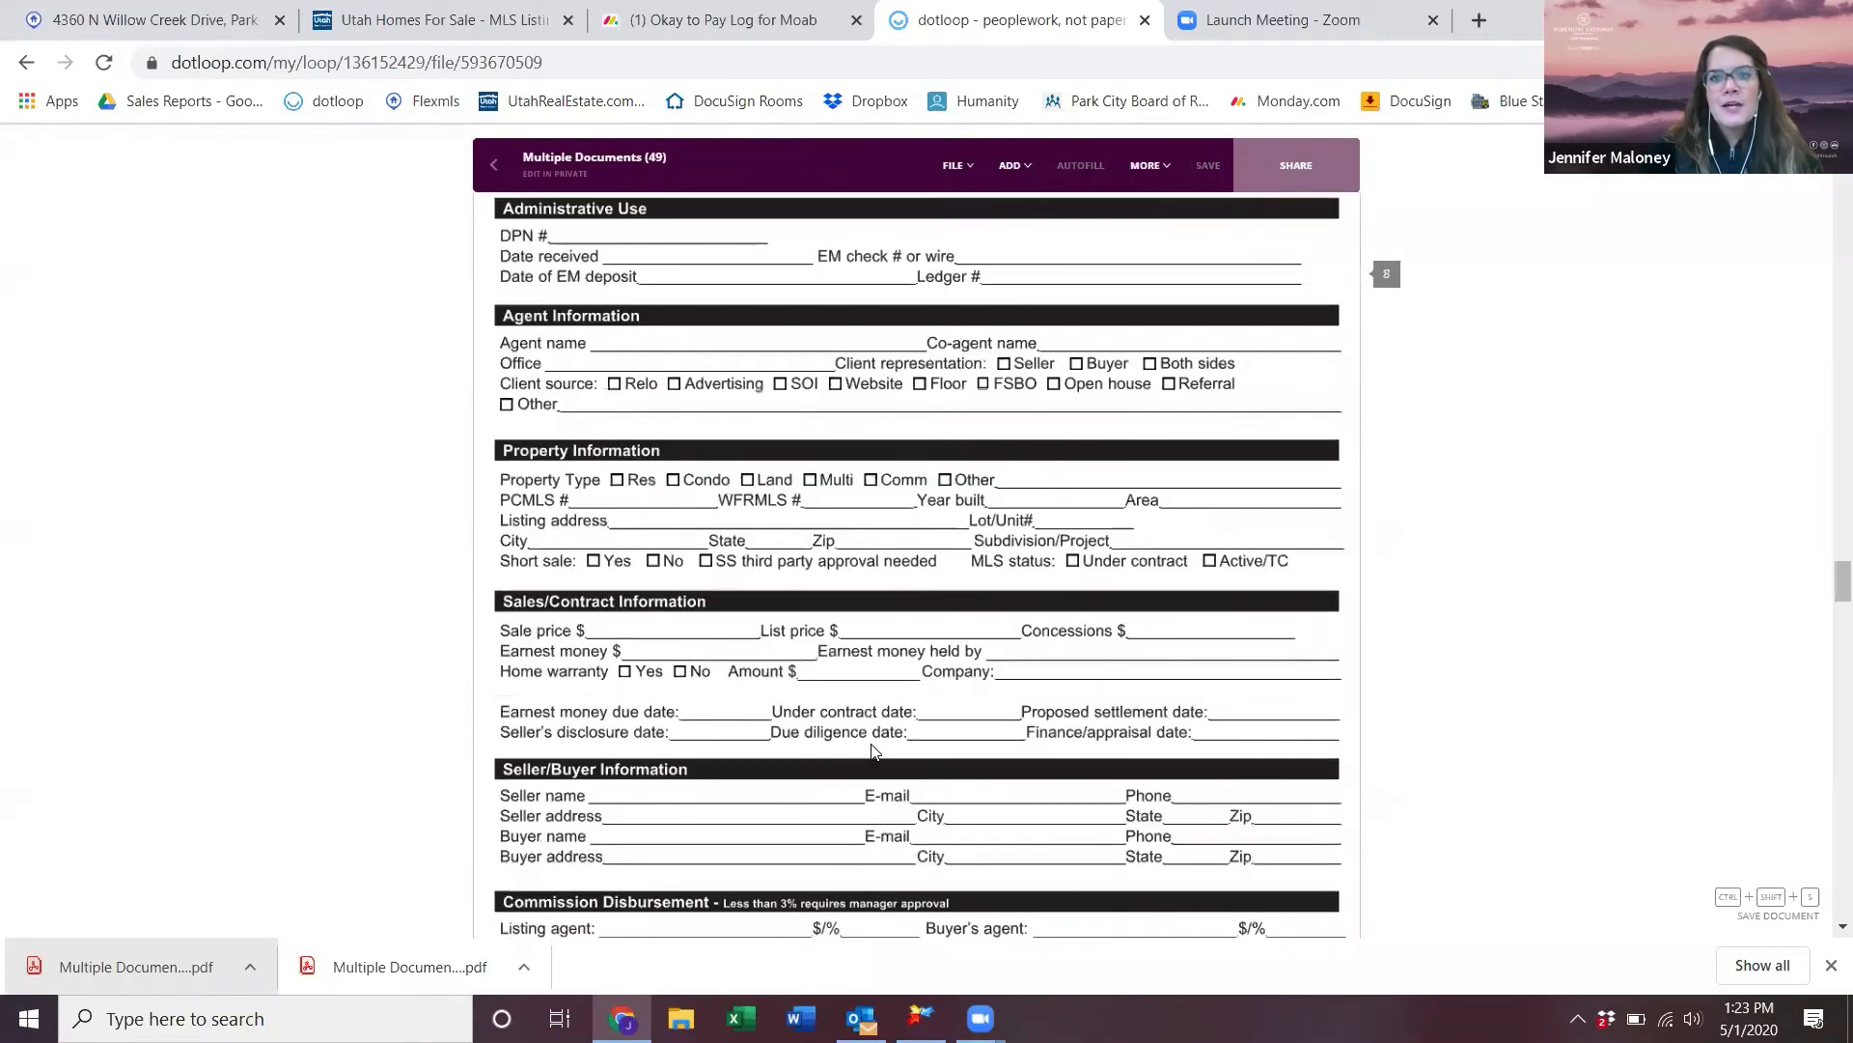
scroll(872, 751, "down", 5)
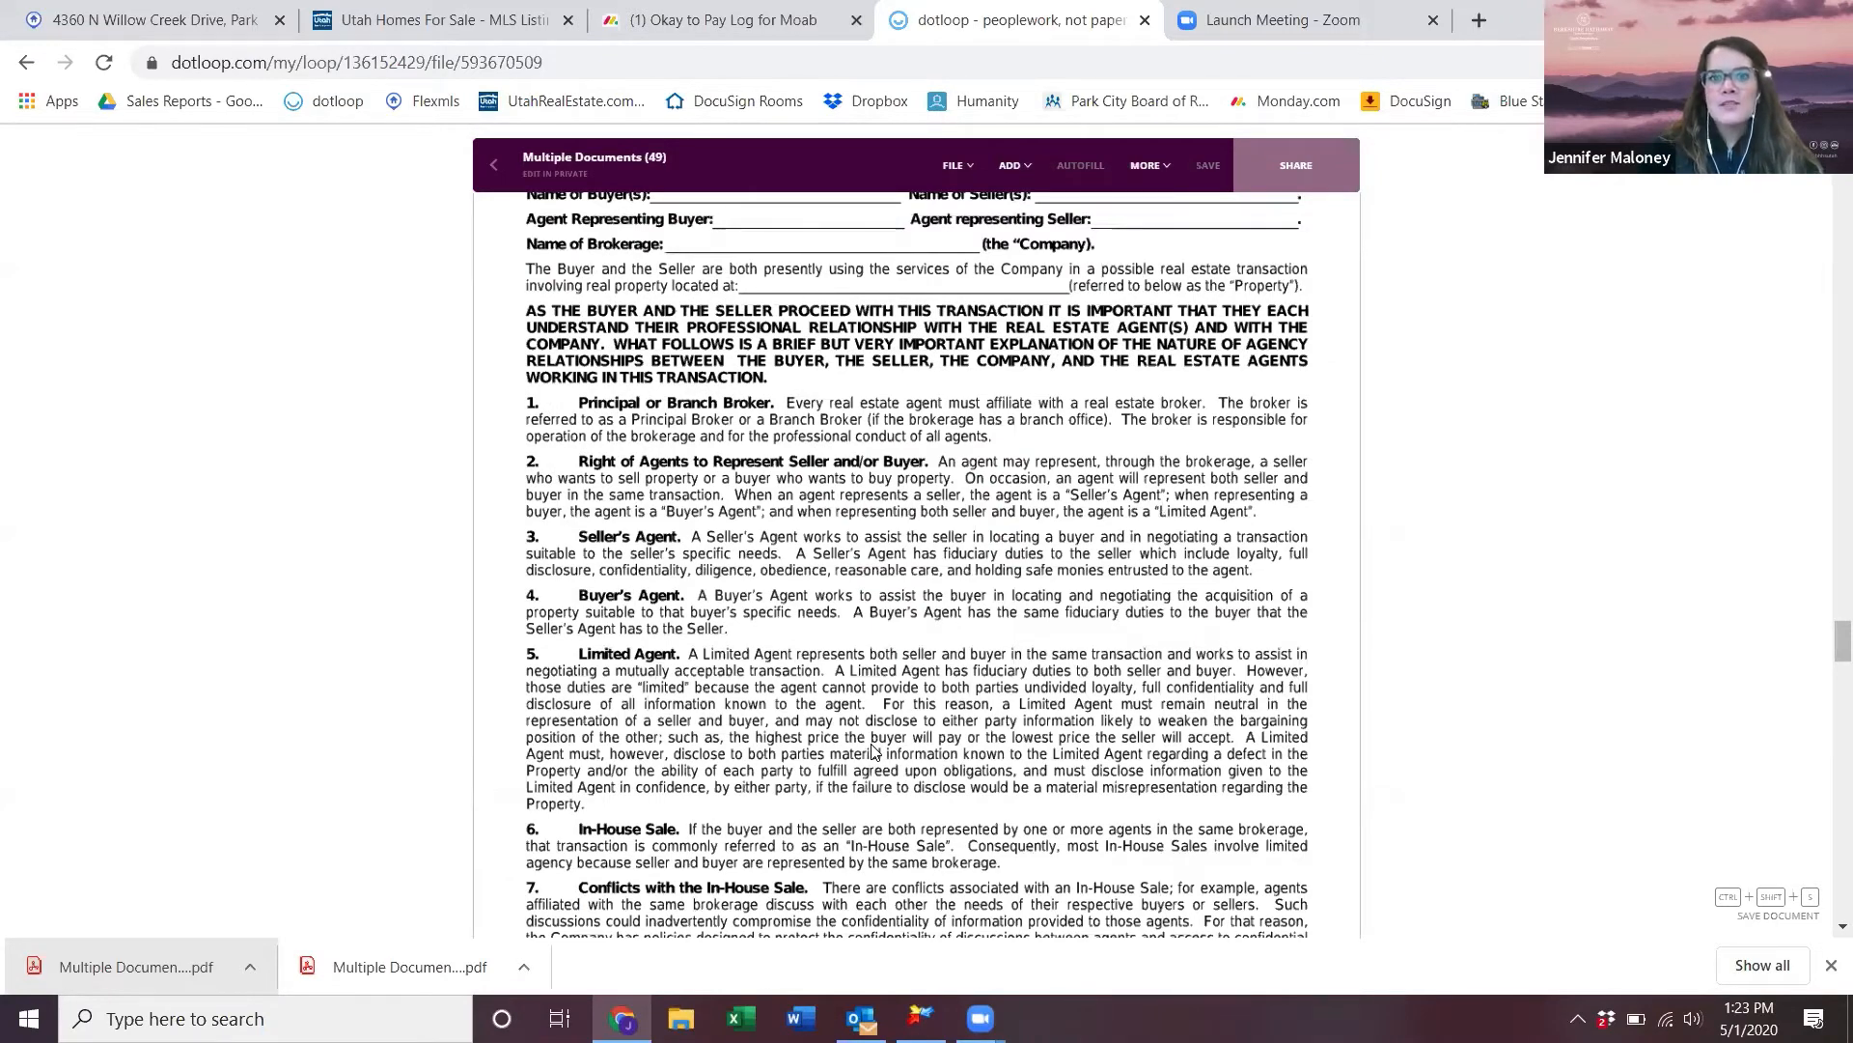
- Start splitting Multiple Documents (49) into 6 separate files
left_click(957, 165)
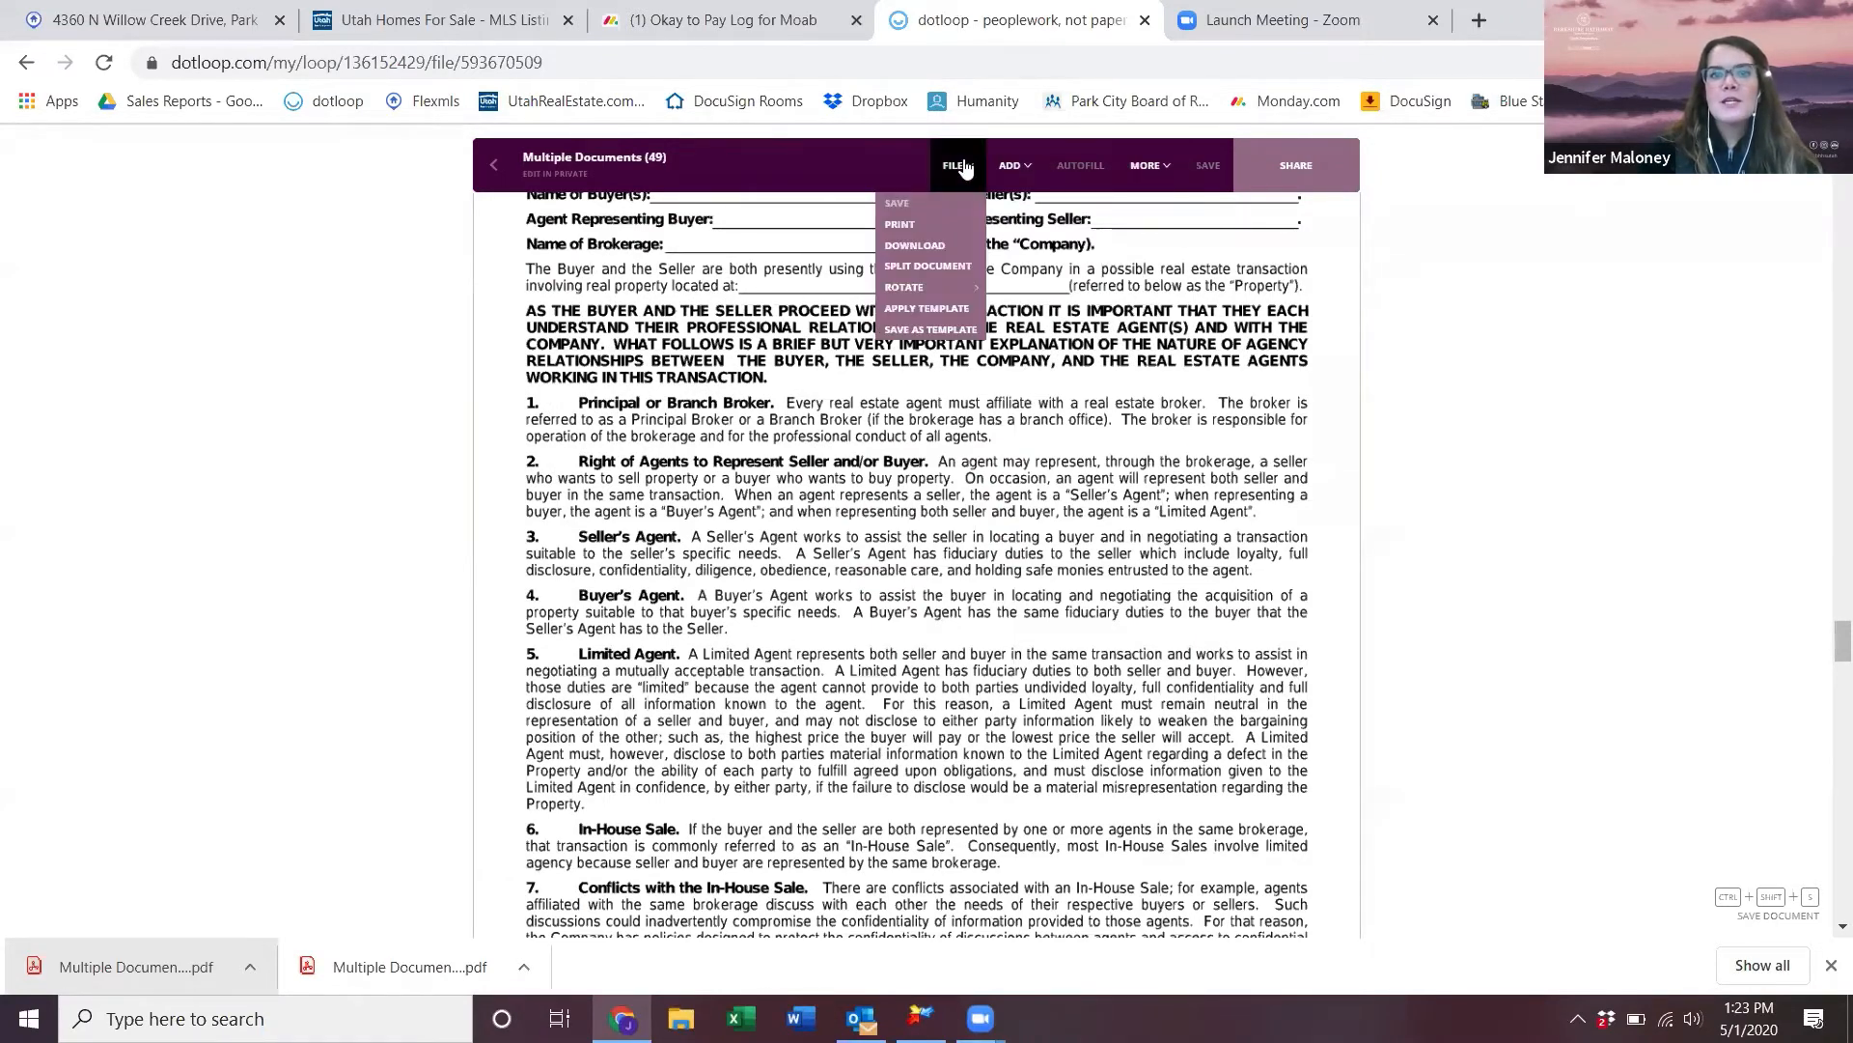
left_click(961, 268)
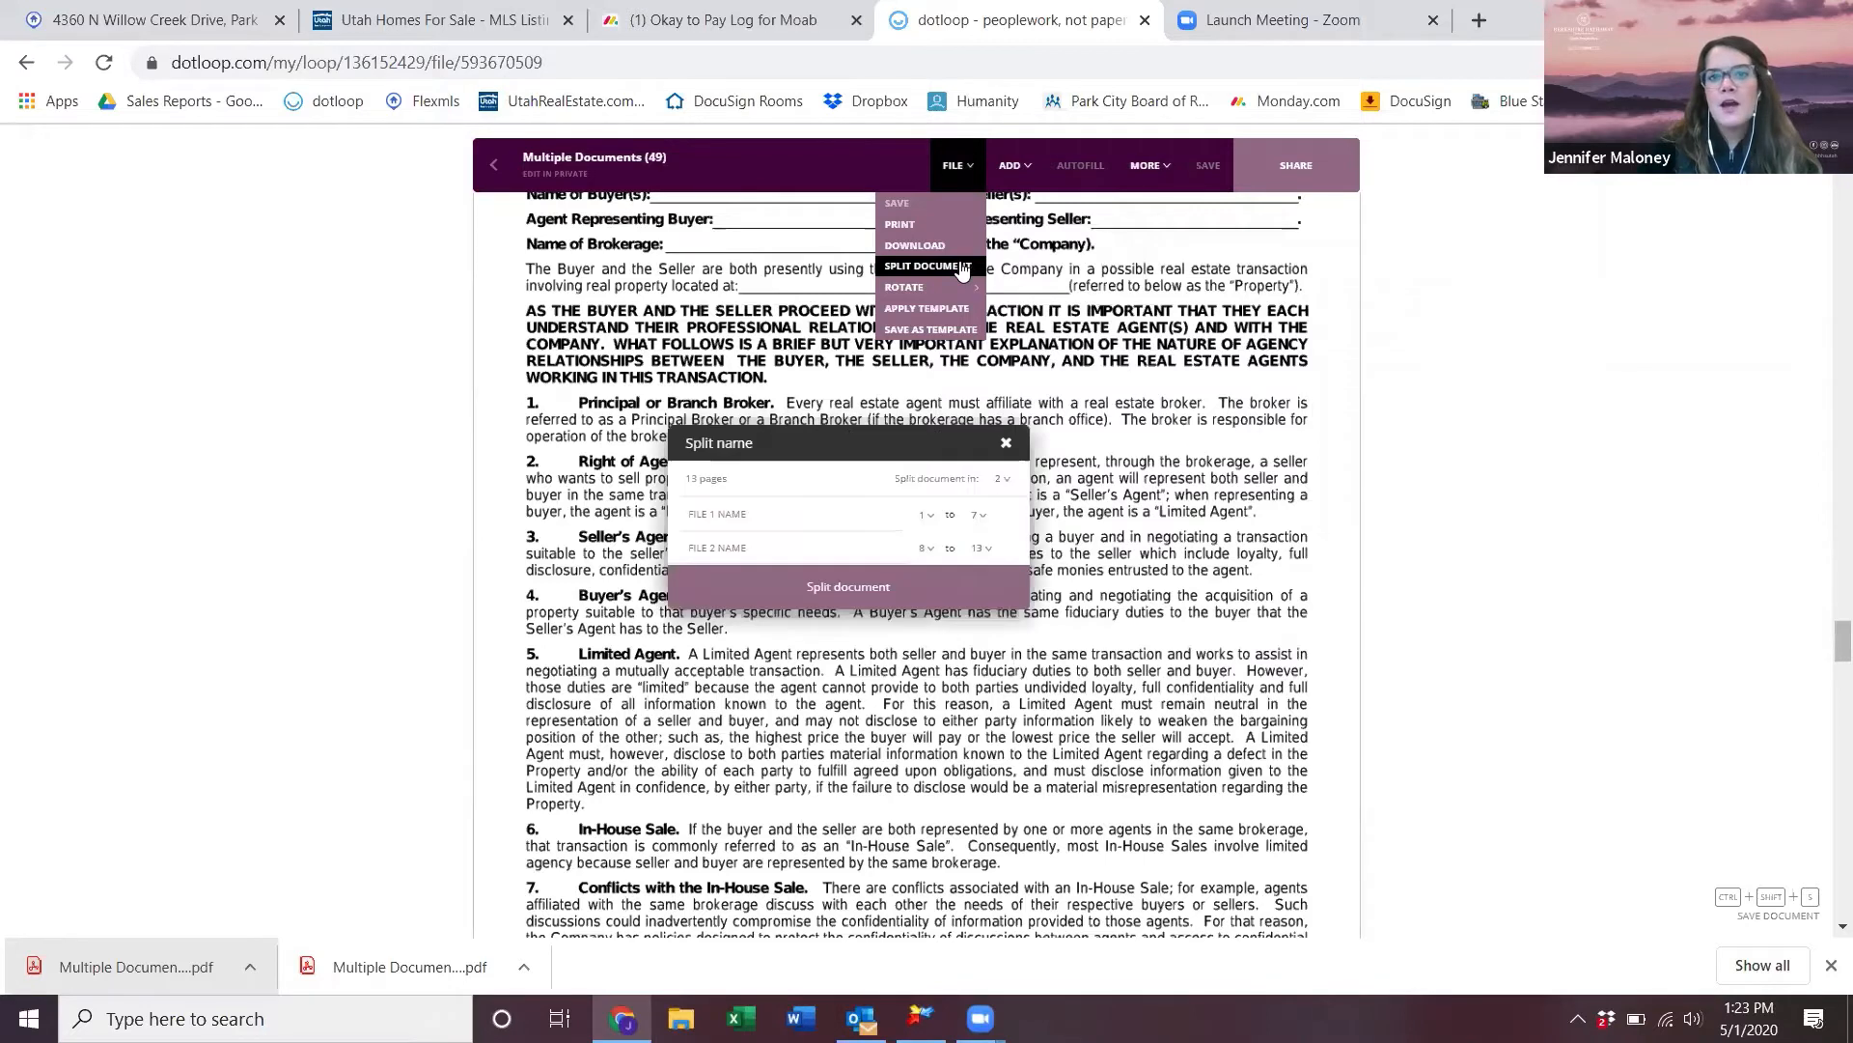
left_click(1006, 481)
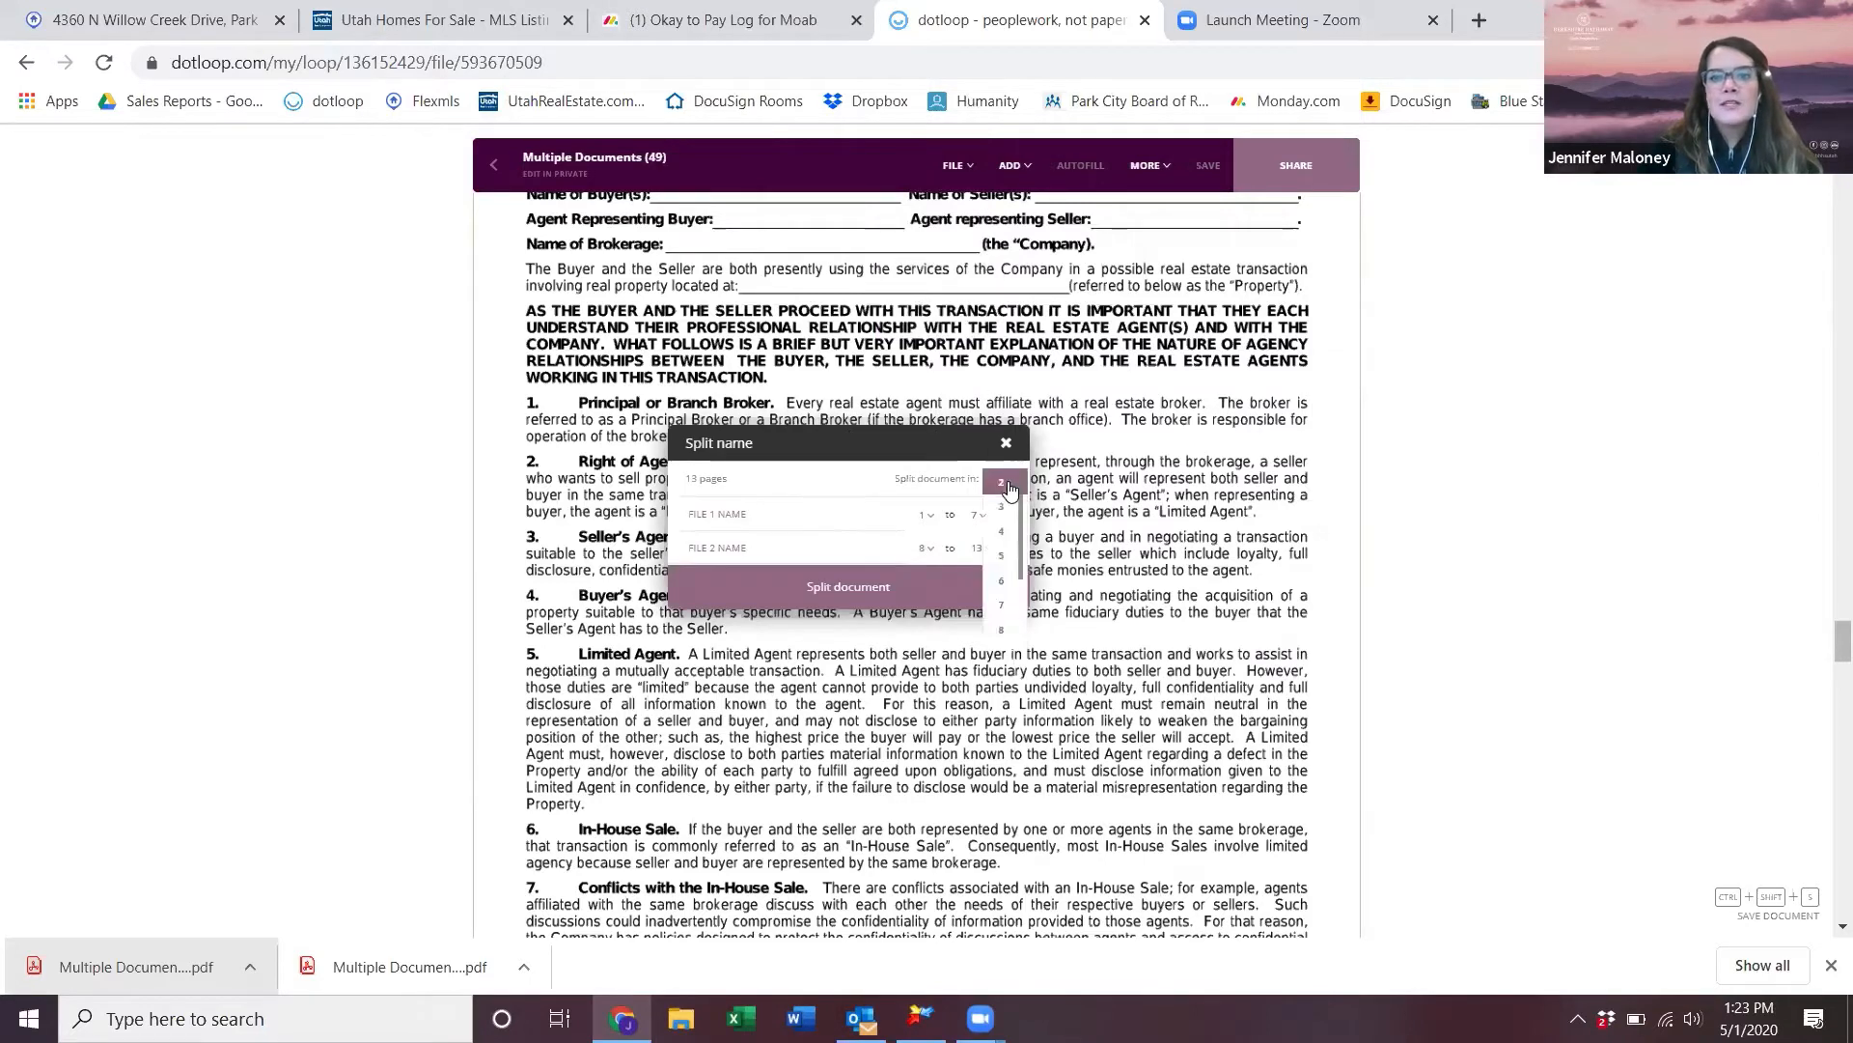
left_click(1012, 587)
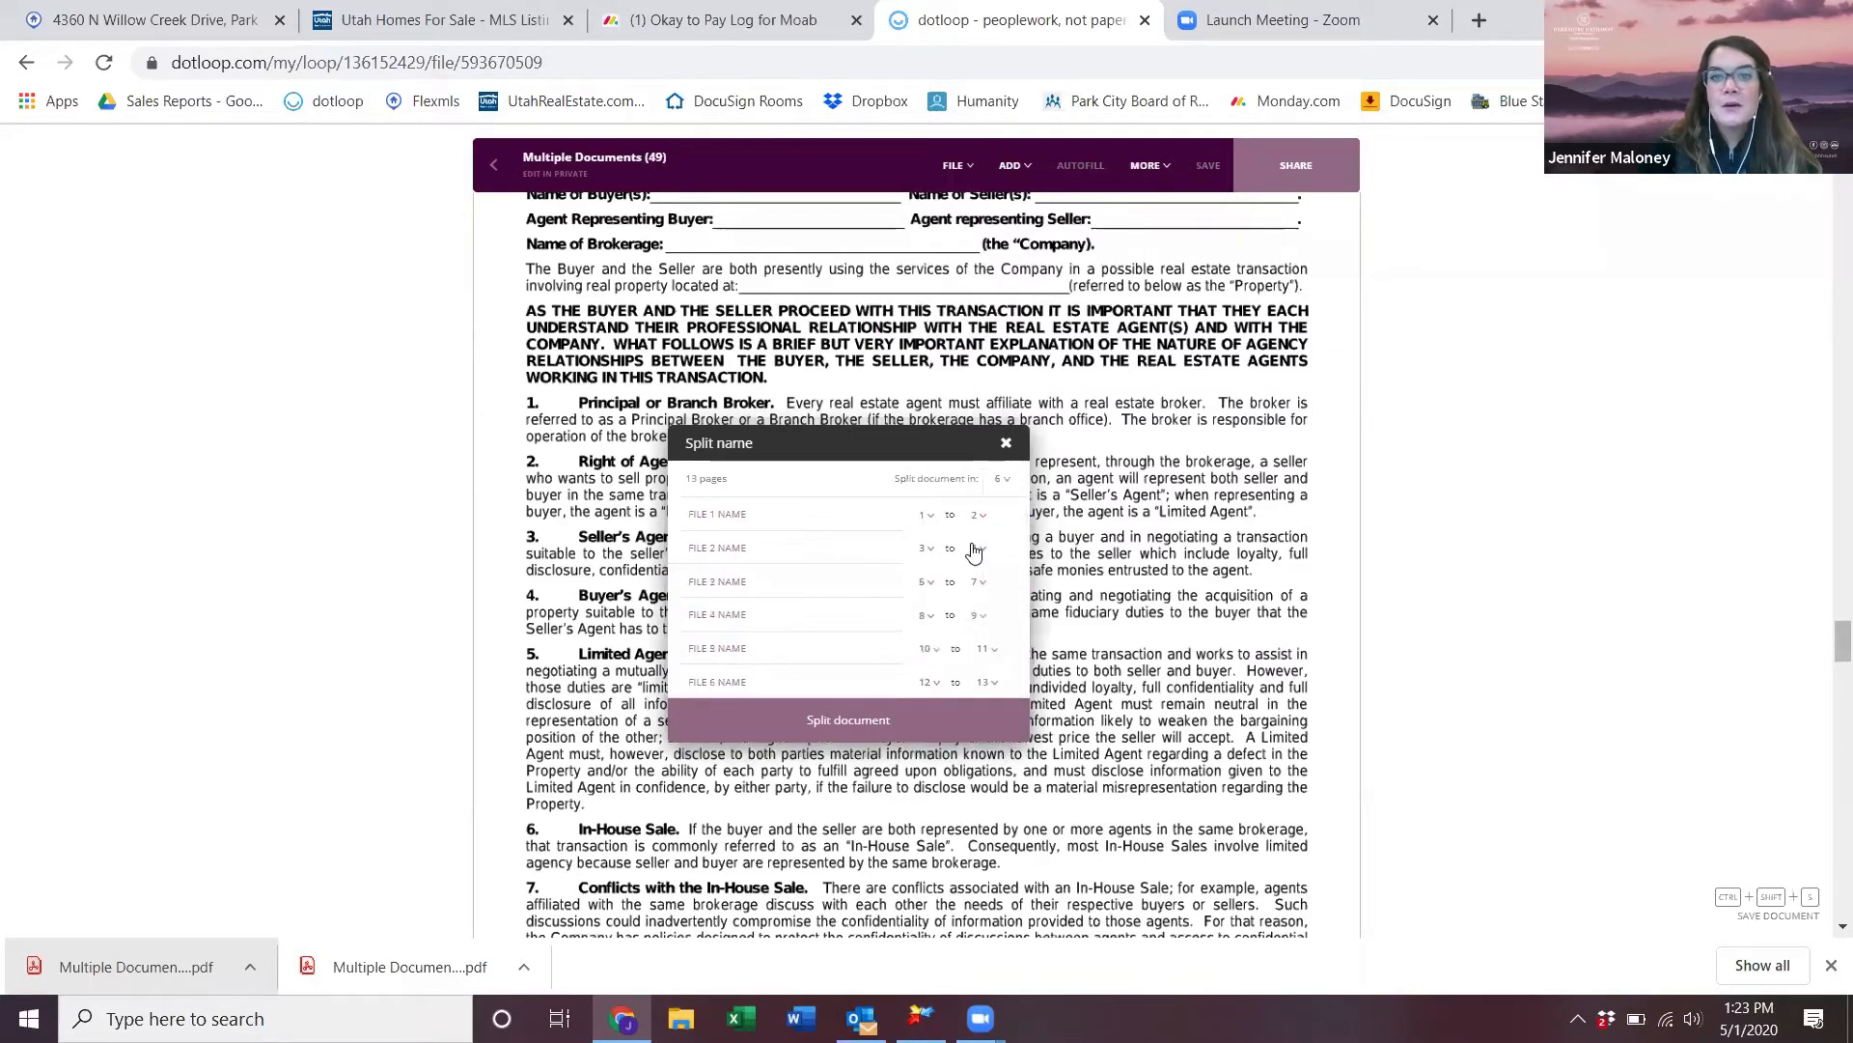
- Name the first four files REPC, Addendum, BBA and BDD, and complete the split
left_click(858, 509)
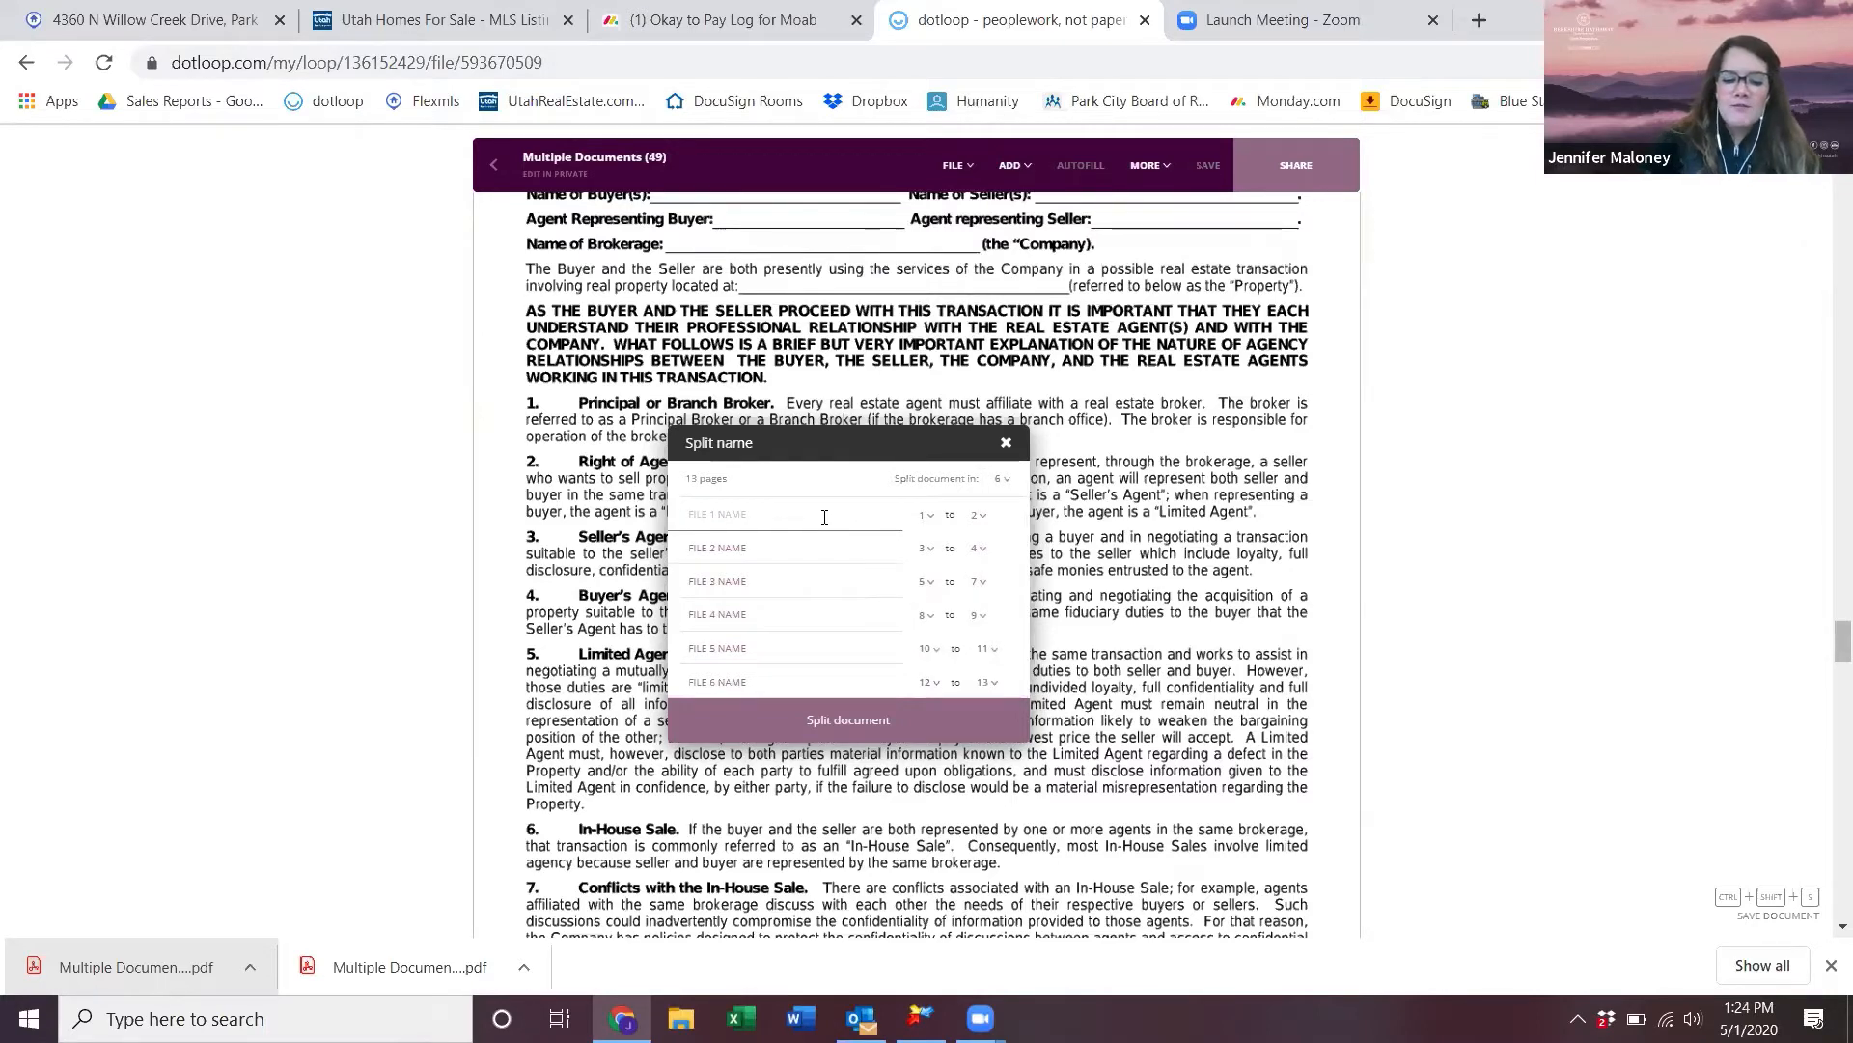
type("REPC")
key("Tab")
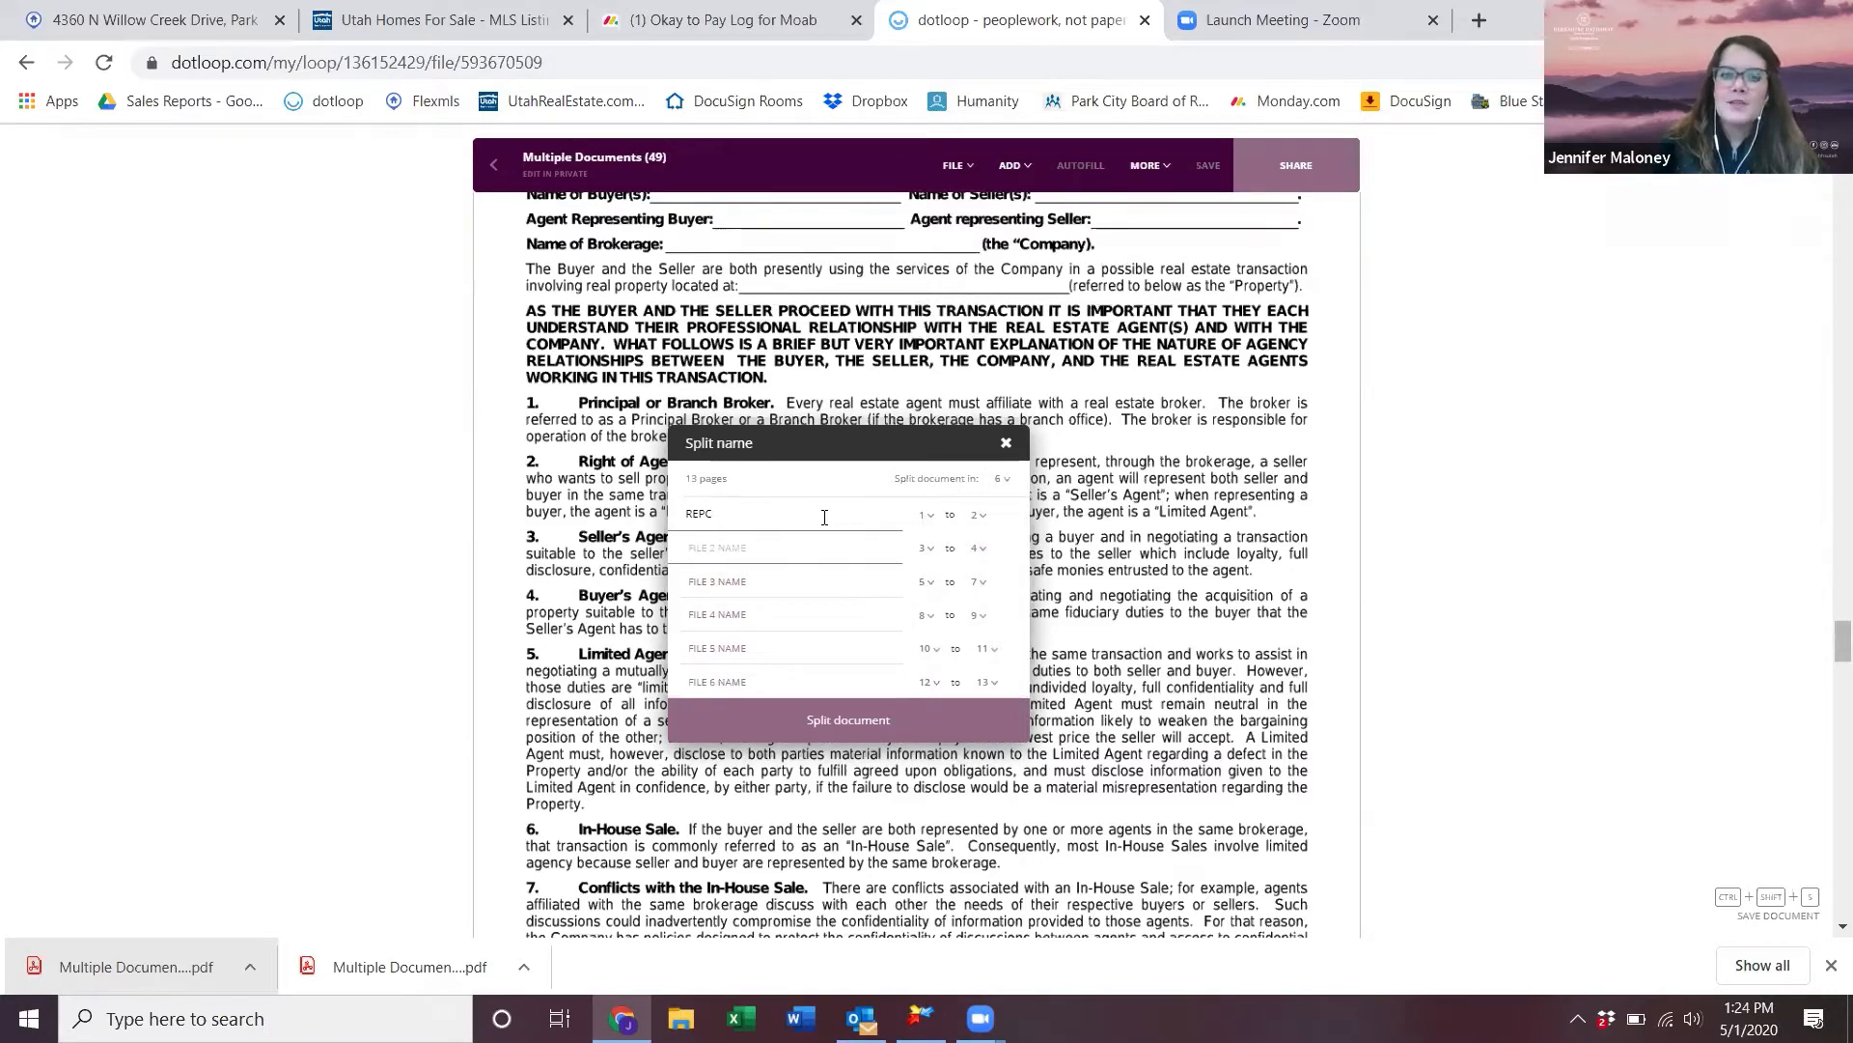
type("Addendum")
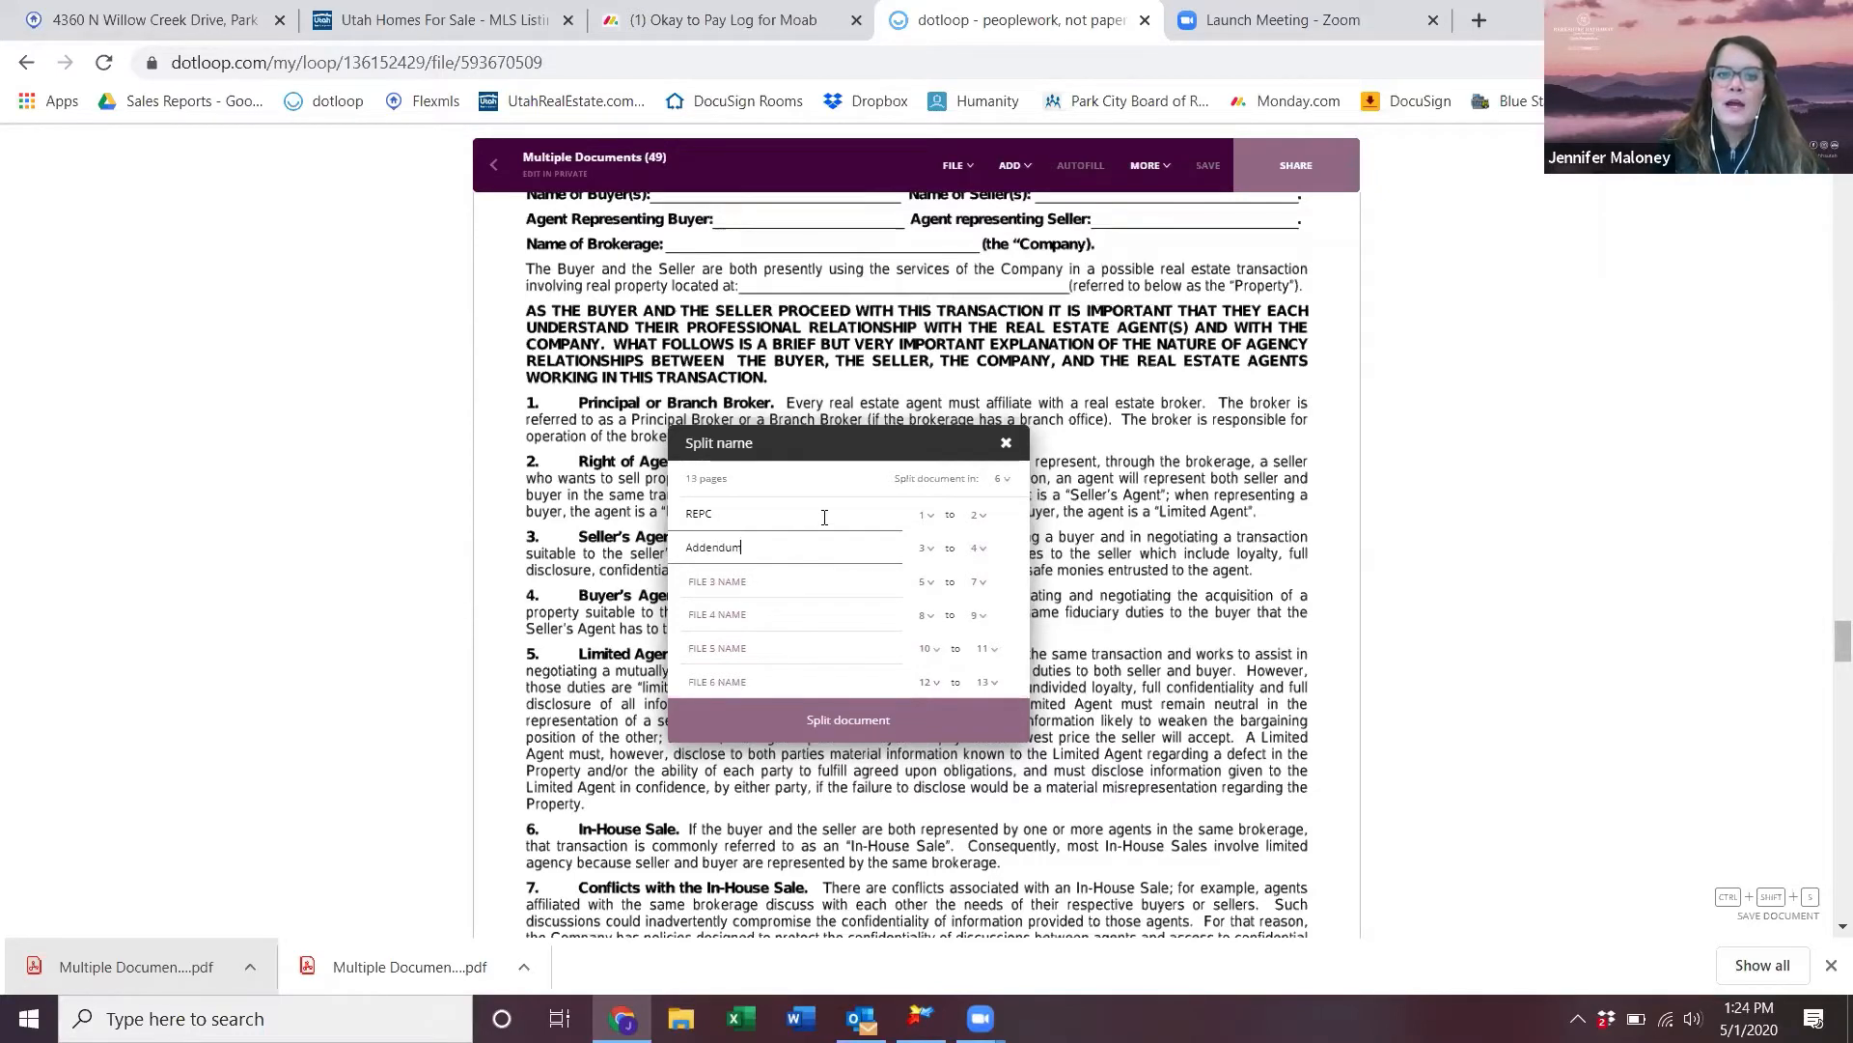
key("Tab")
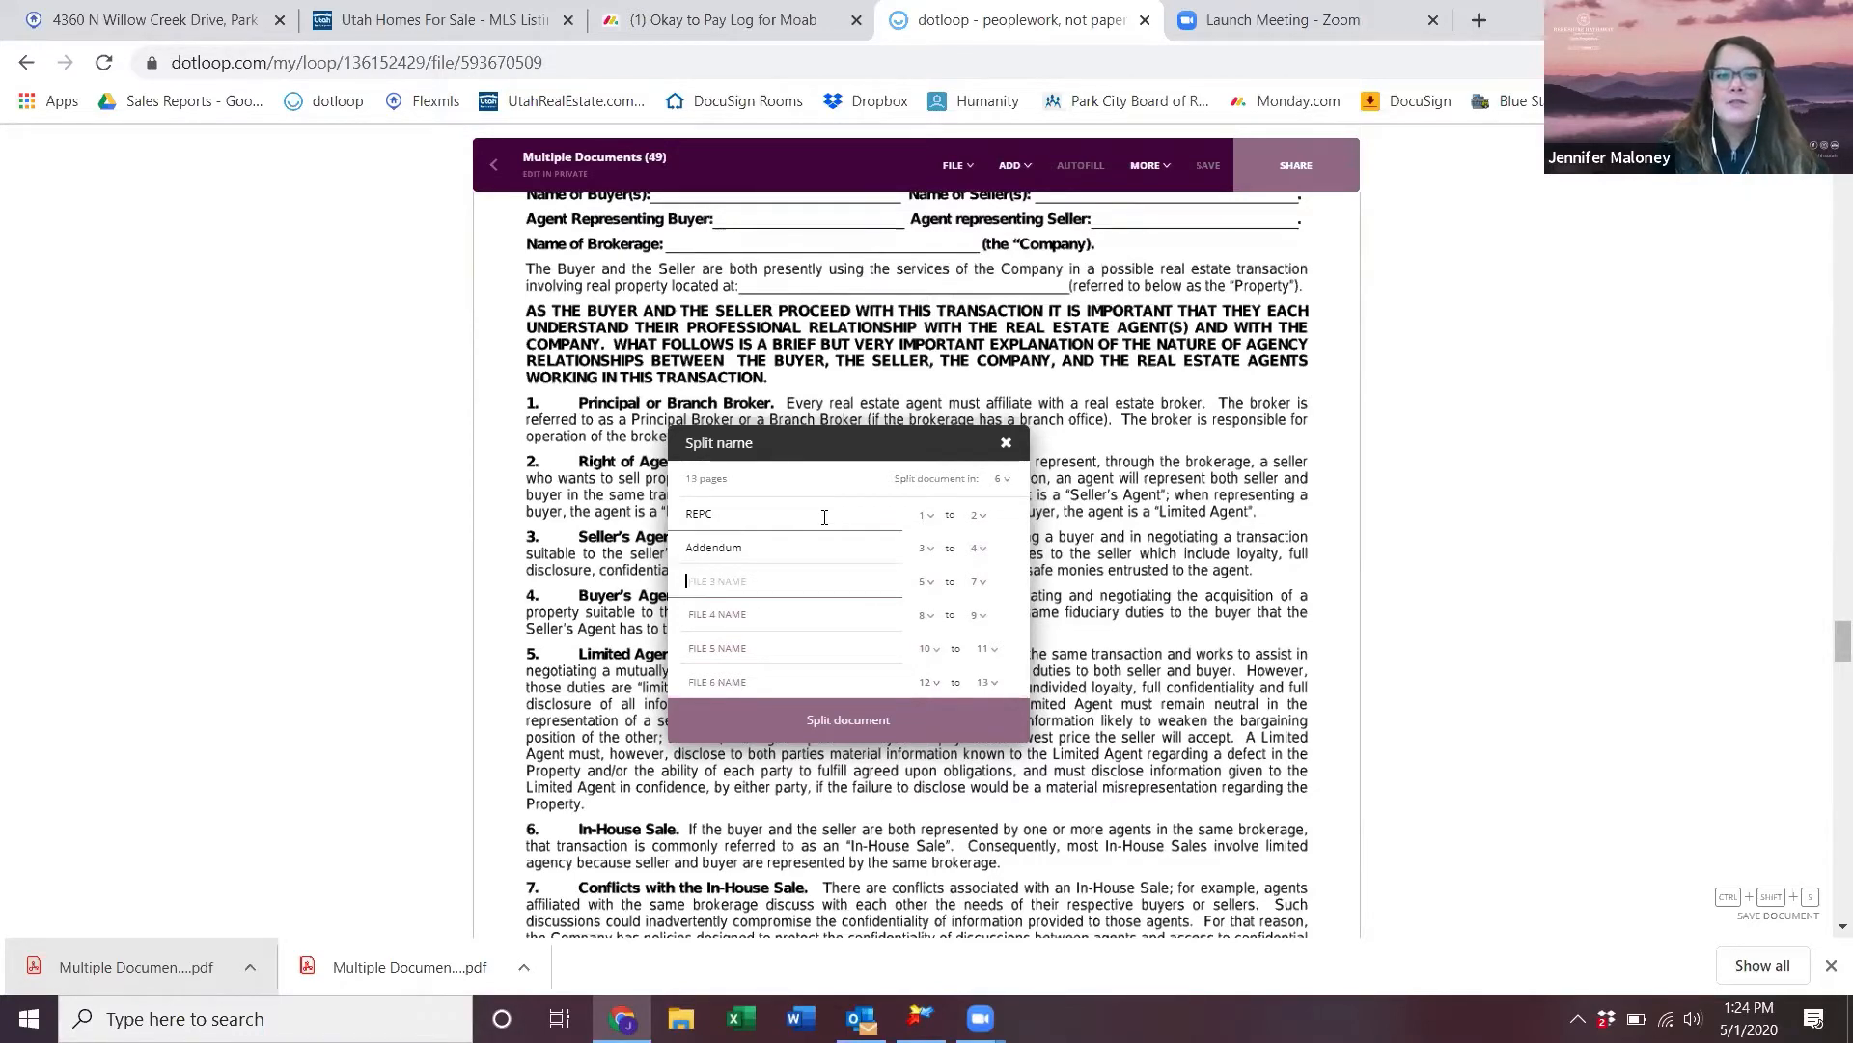
type("bba")
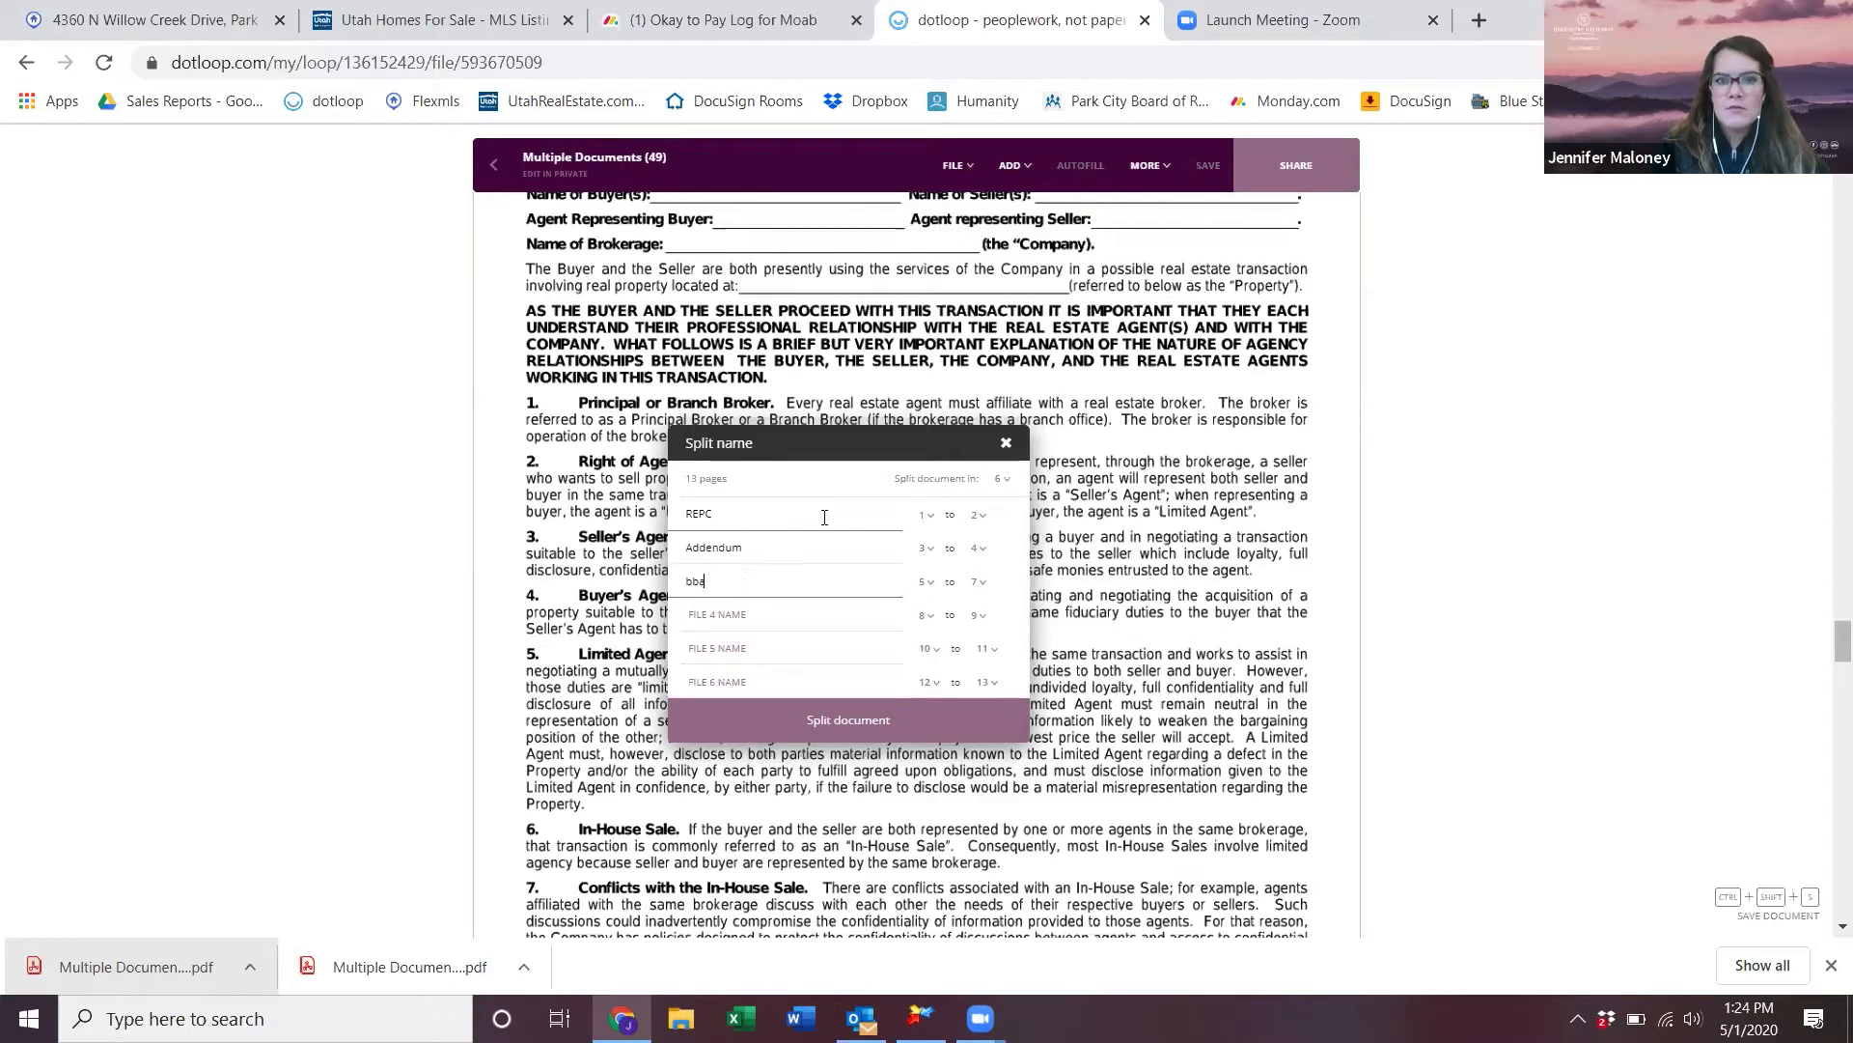
key("BackSpace")
key("BackSpace")
type("BBA")
key("Tab")
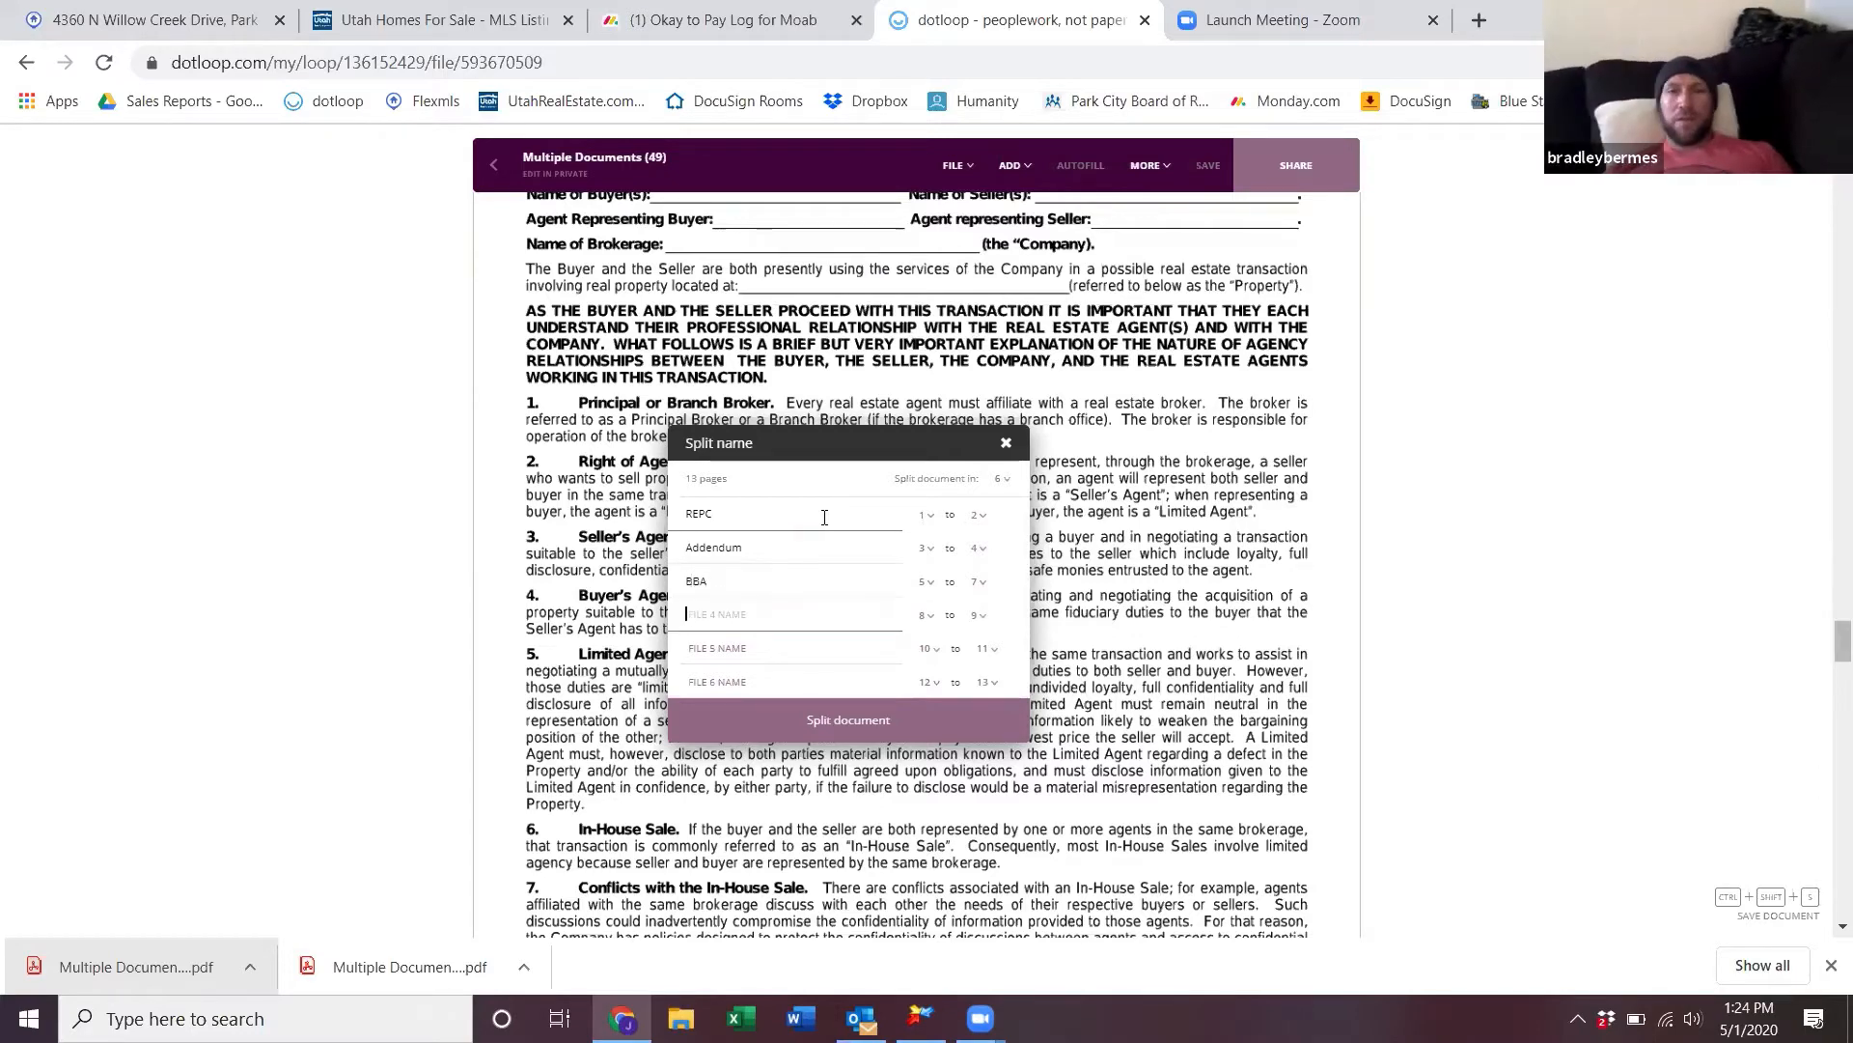
type("BDD")
key("Tab")
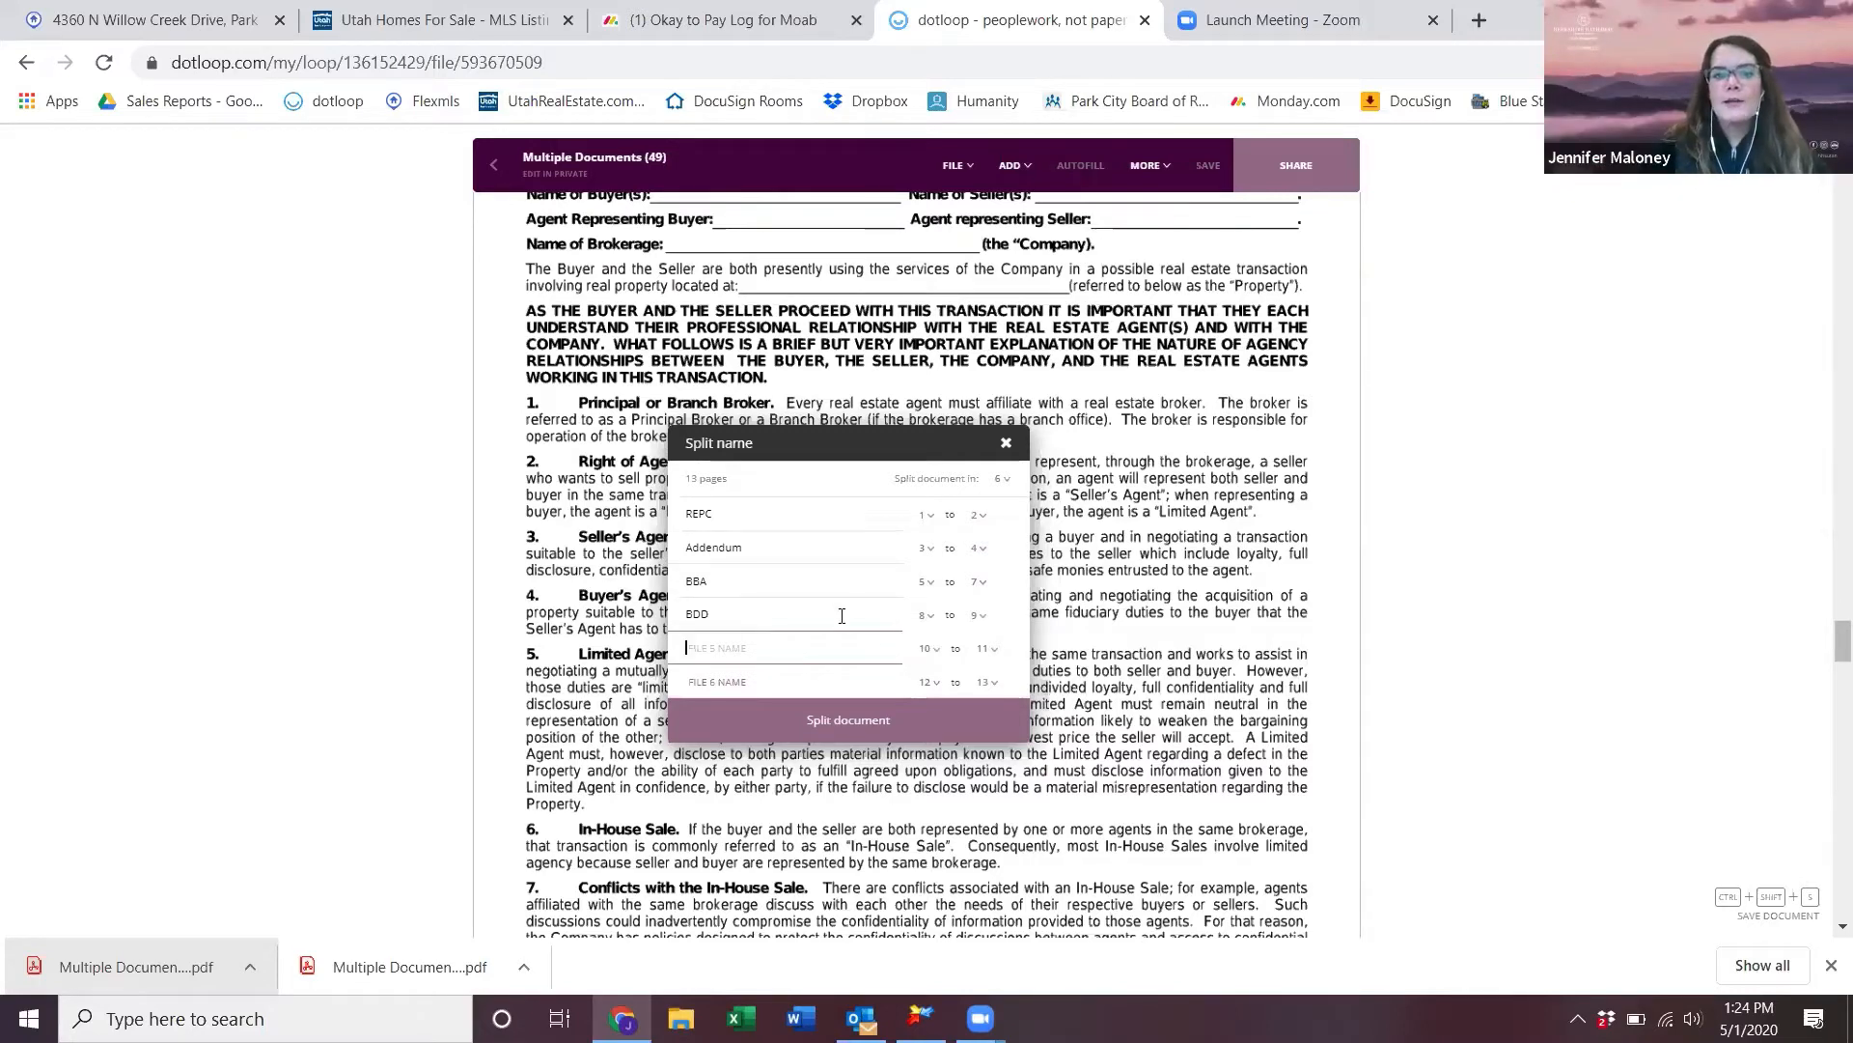
left_click(912, 722)
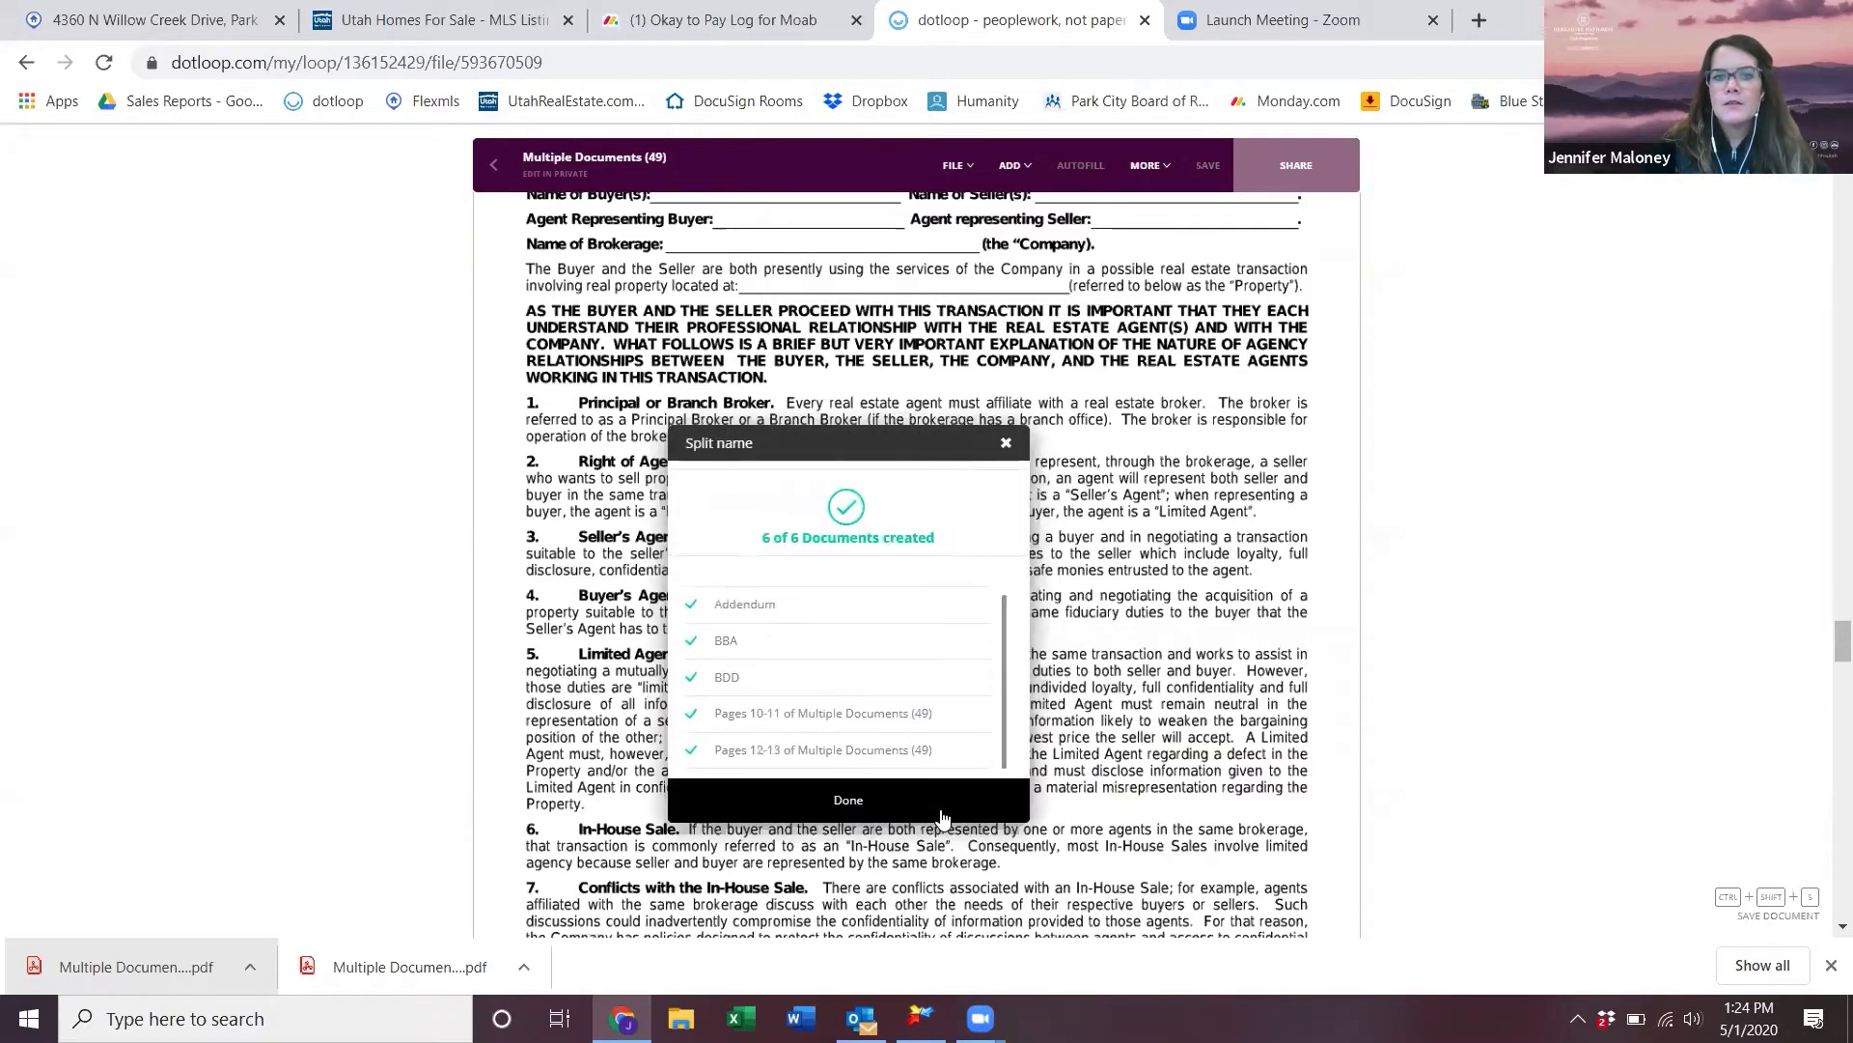
left_click(941, 817)
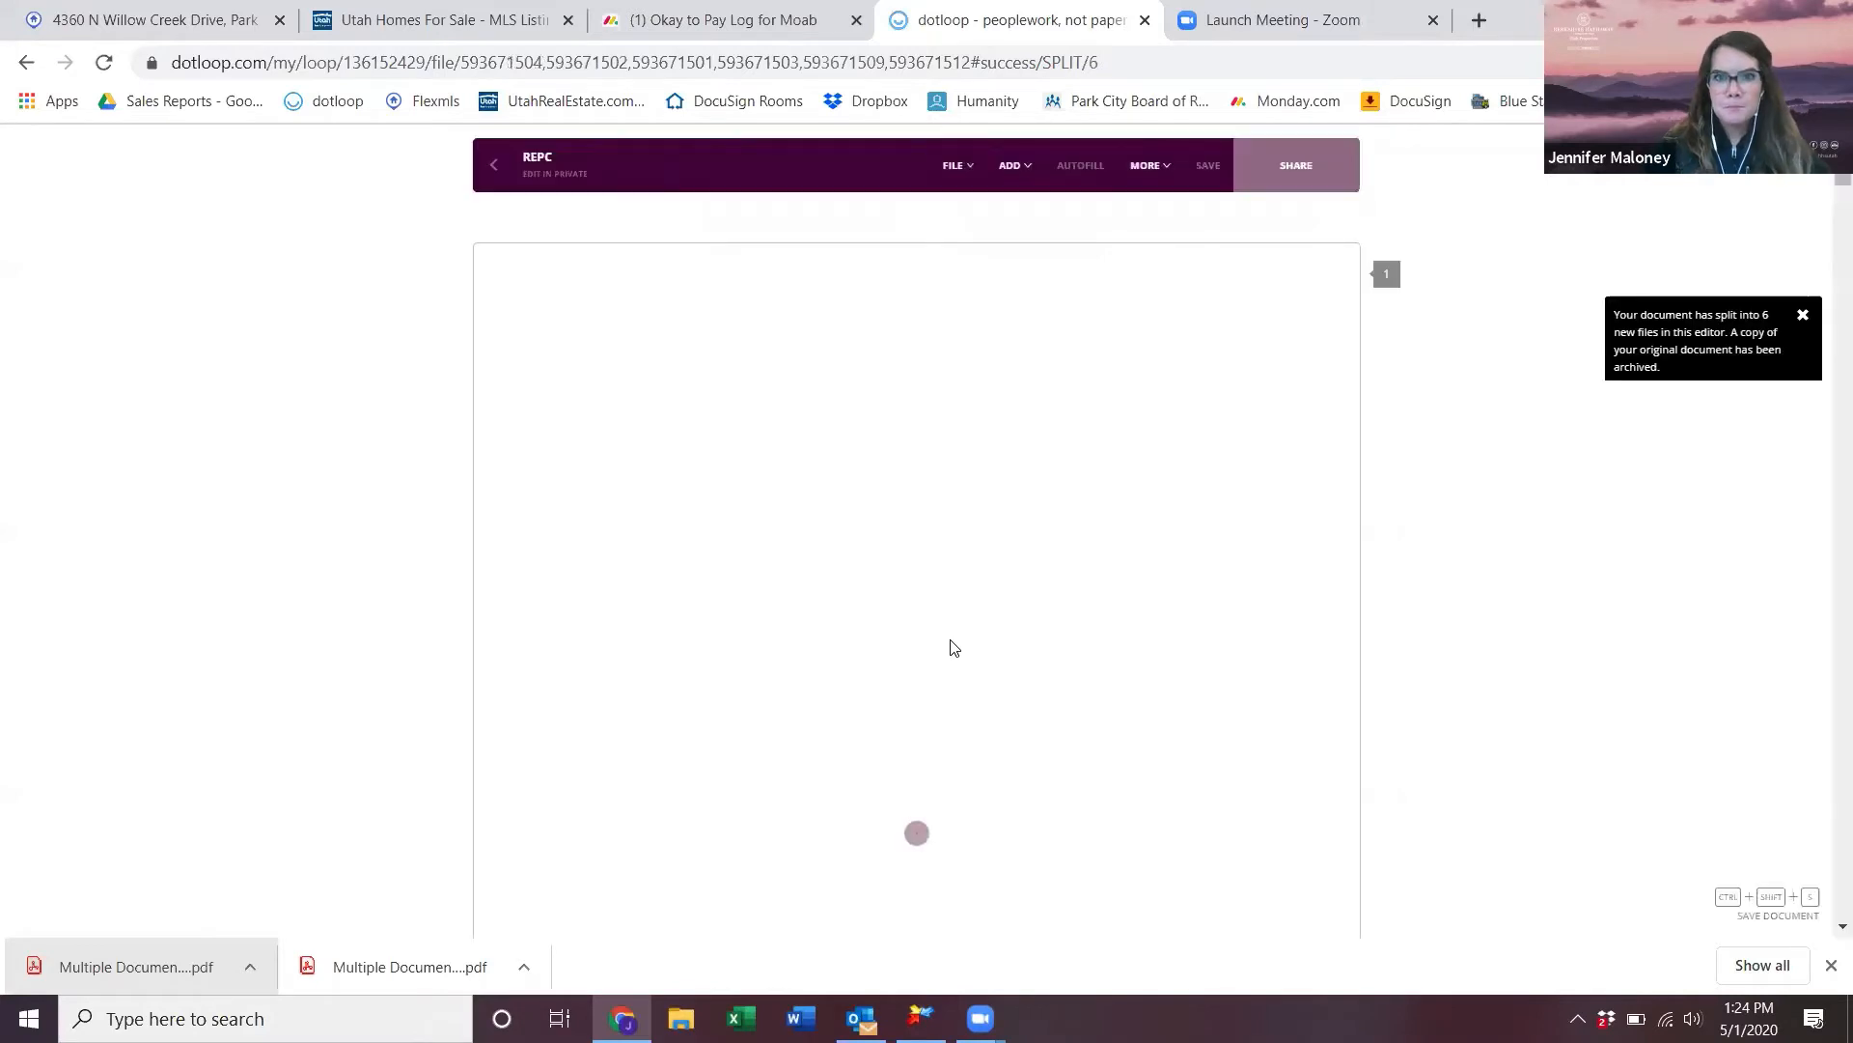
- Return to the document list and select the Limited Agency Consent Agreement (UAR 7)
left_click(495, 166)
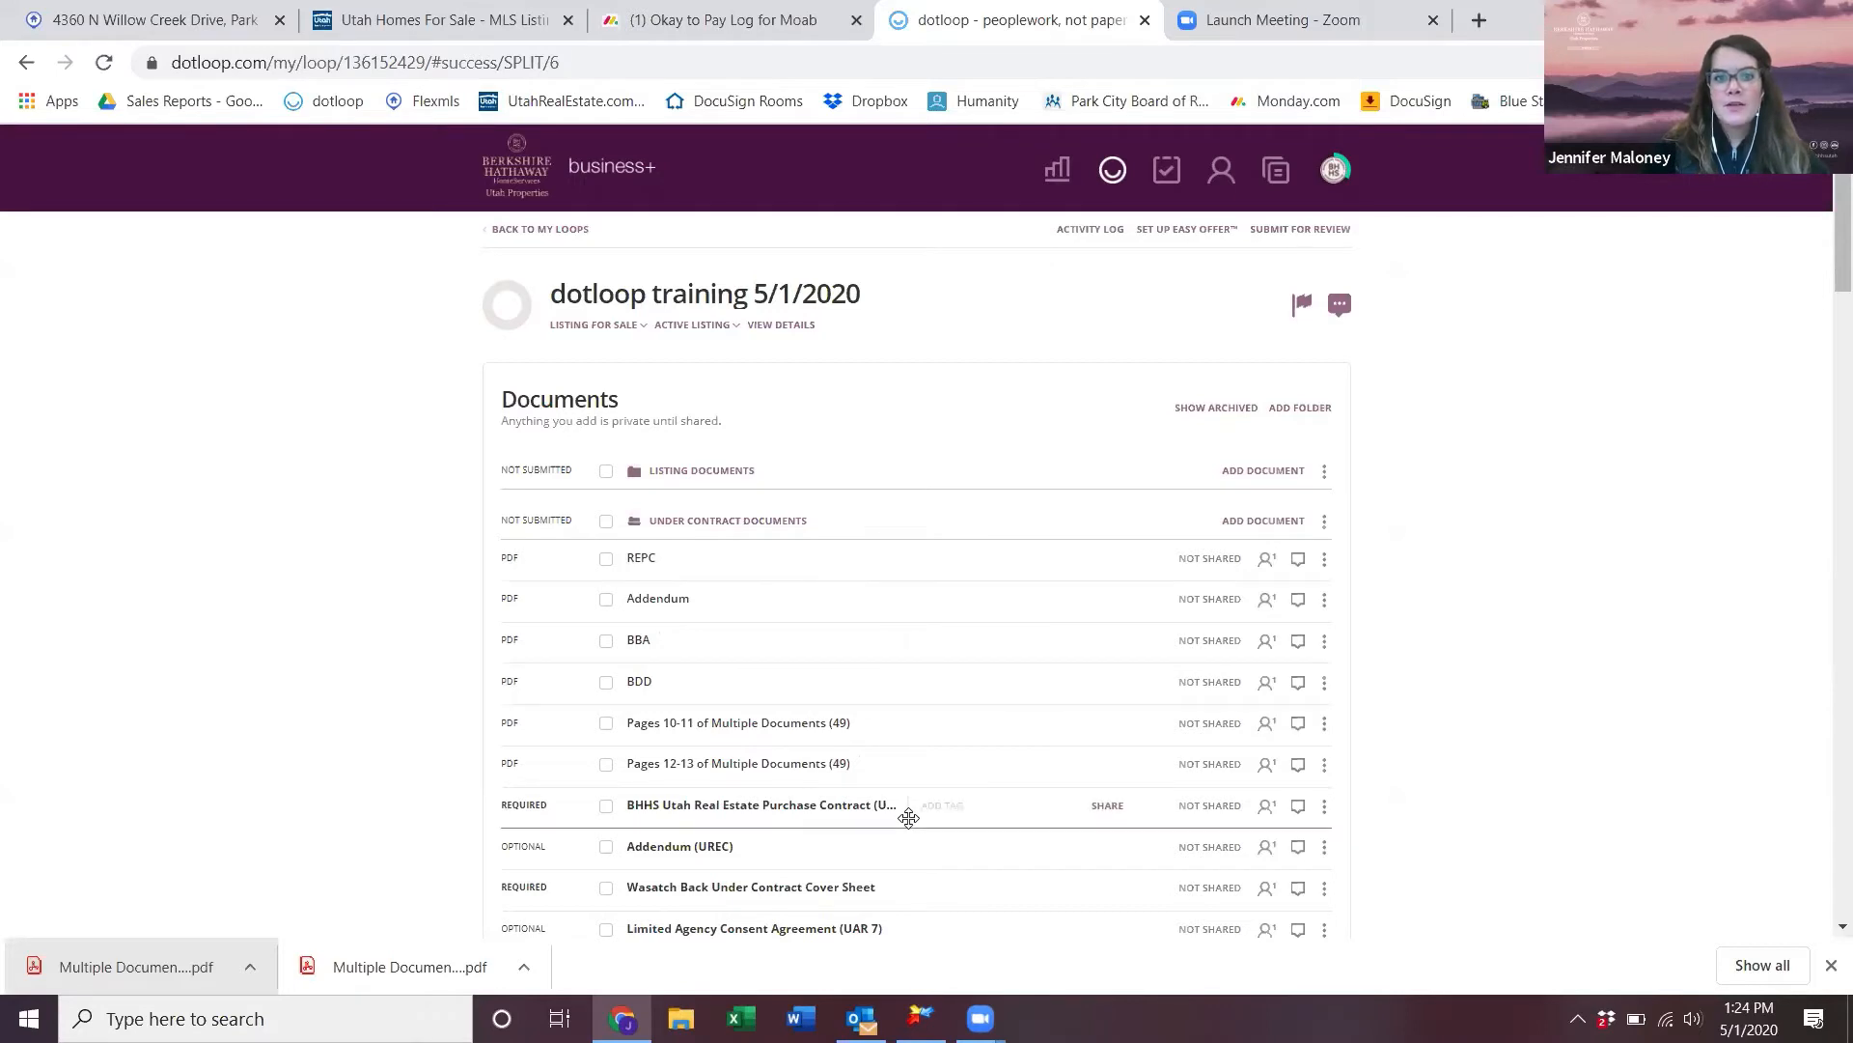
scroll(906, 816, "down", 6)
scroll(908, 818, "down", 5)
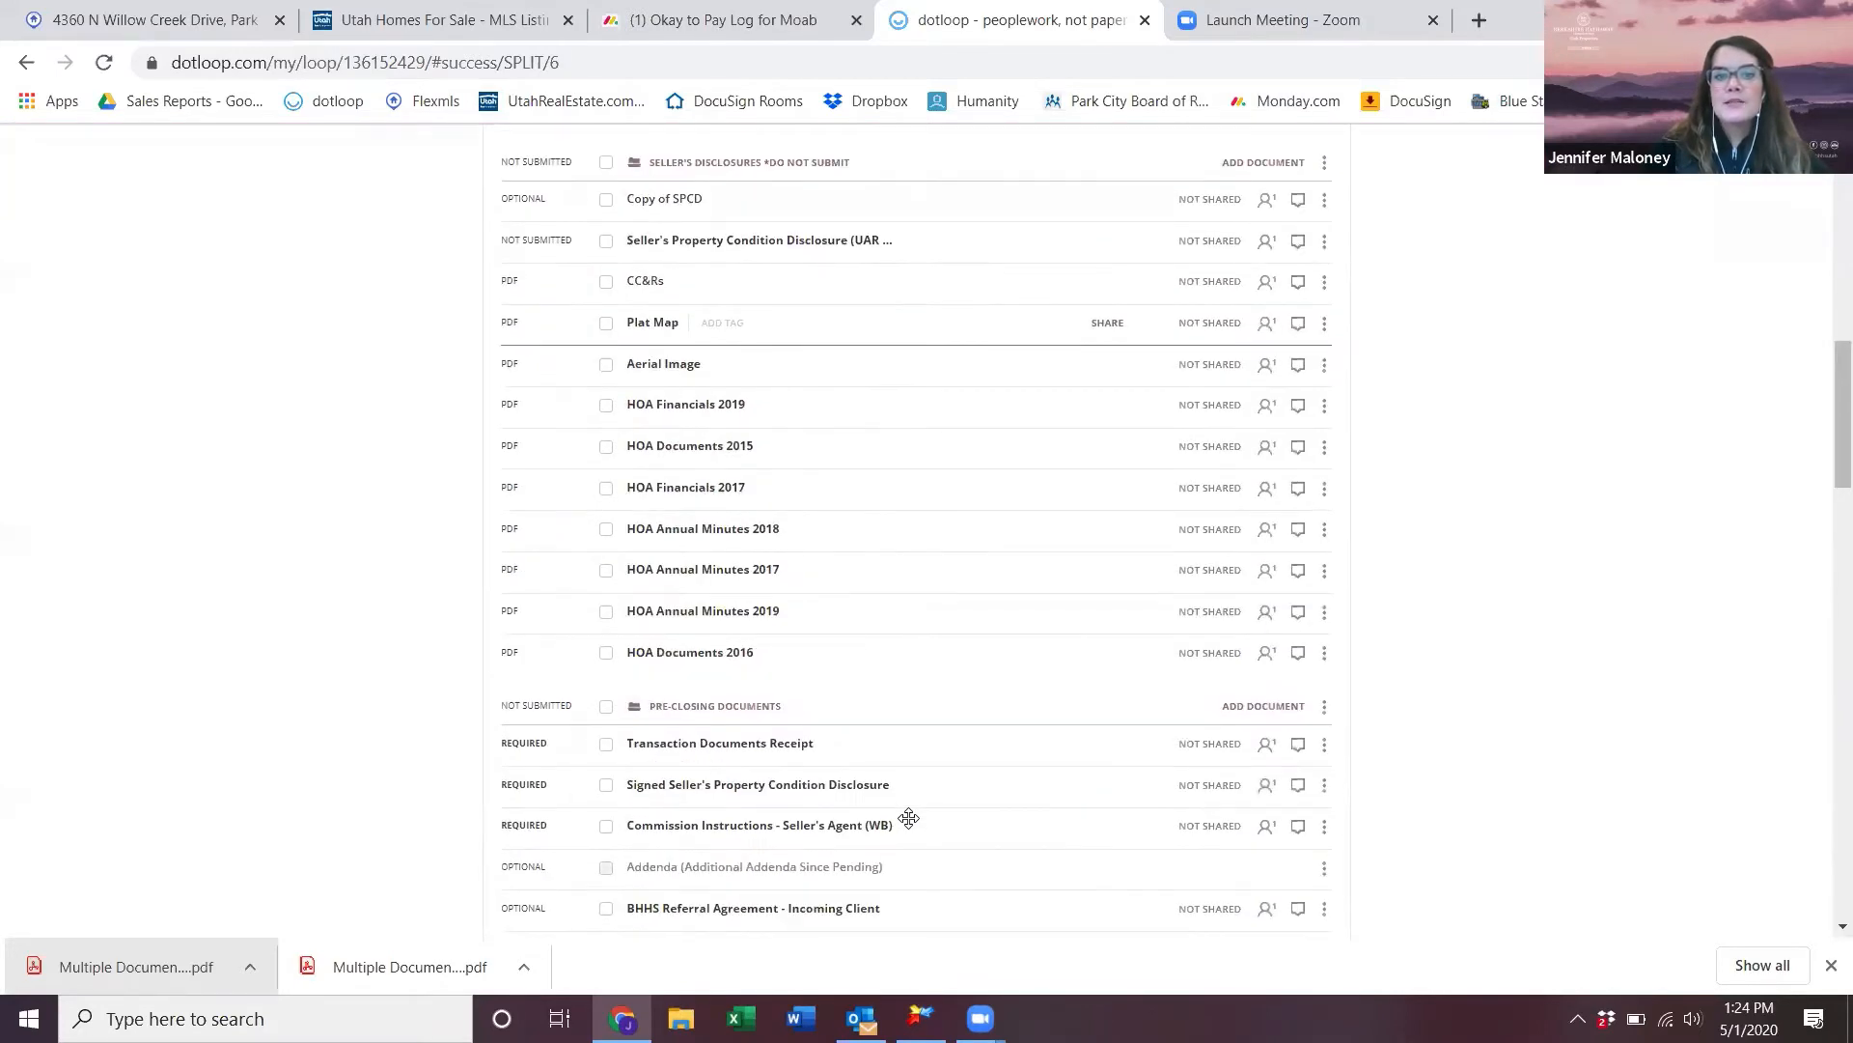
scroll(909, 817, "up", 7)
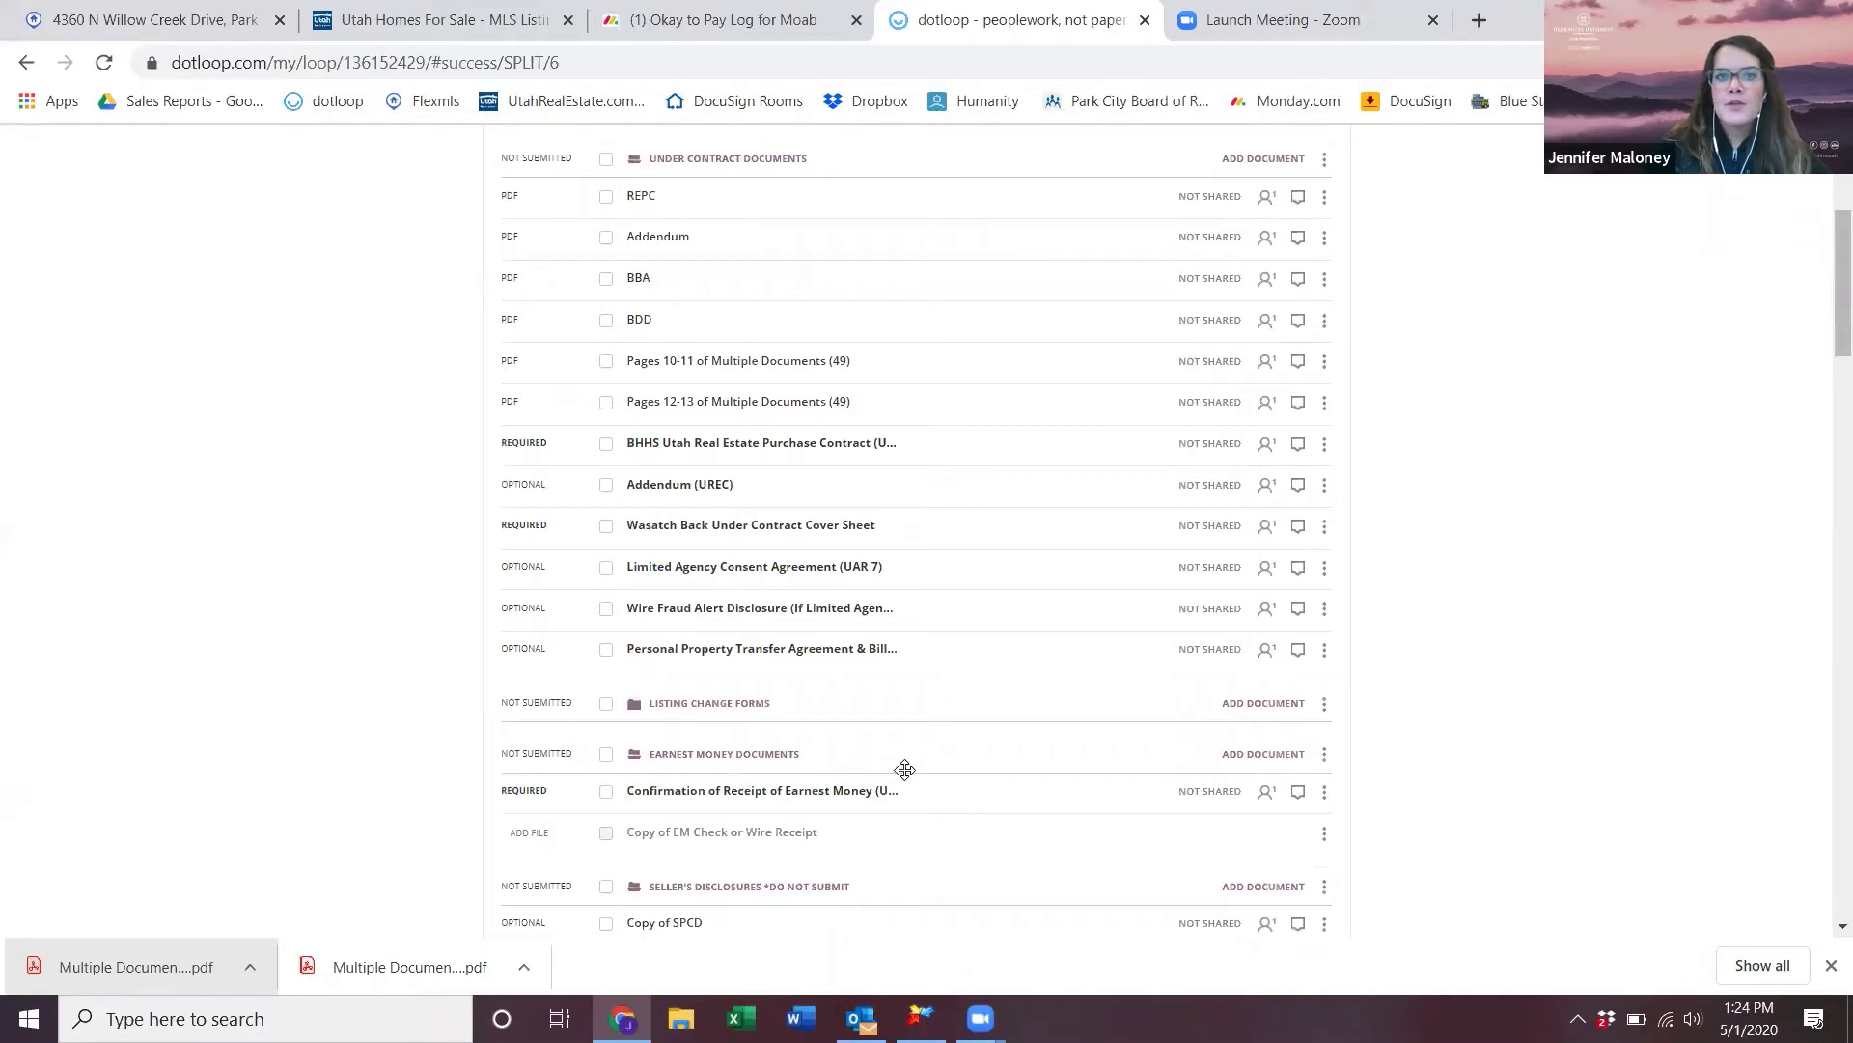
left_click(605, 571)
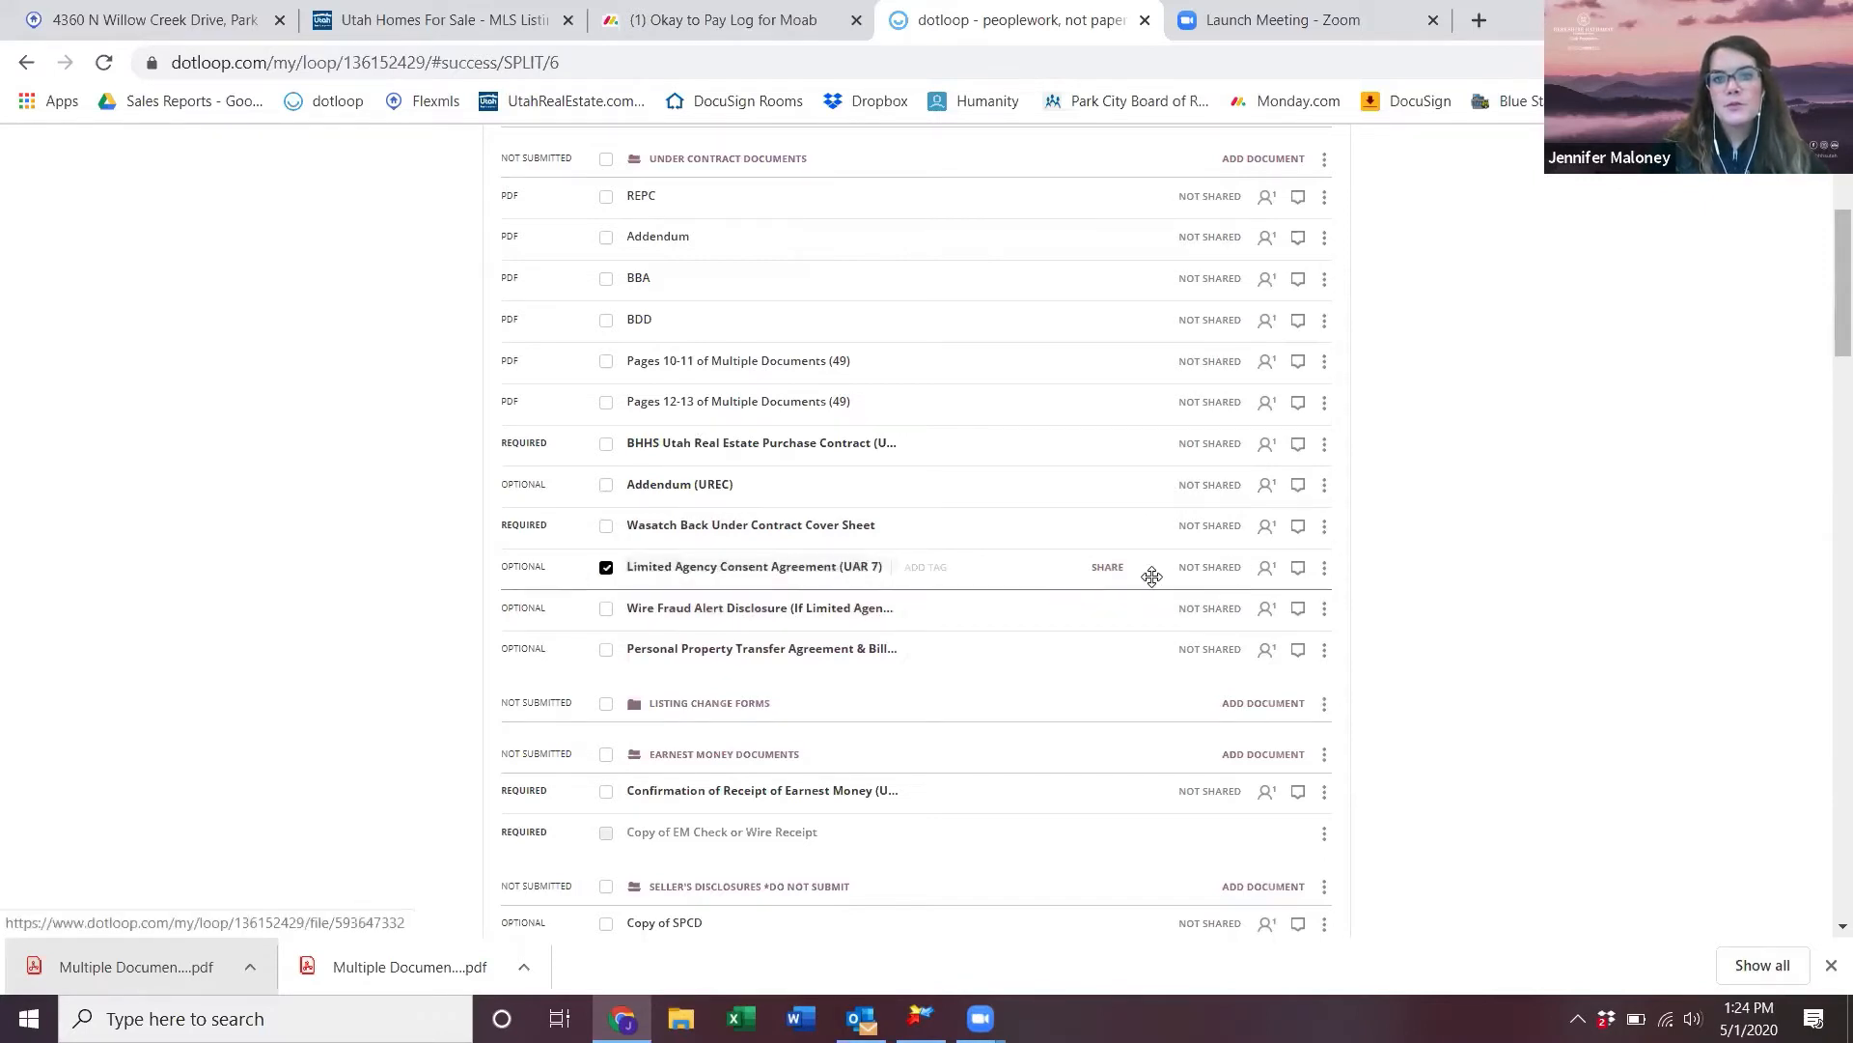
scroll(1149, 575, "up", 4)
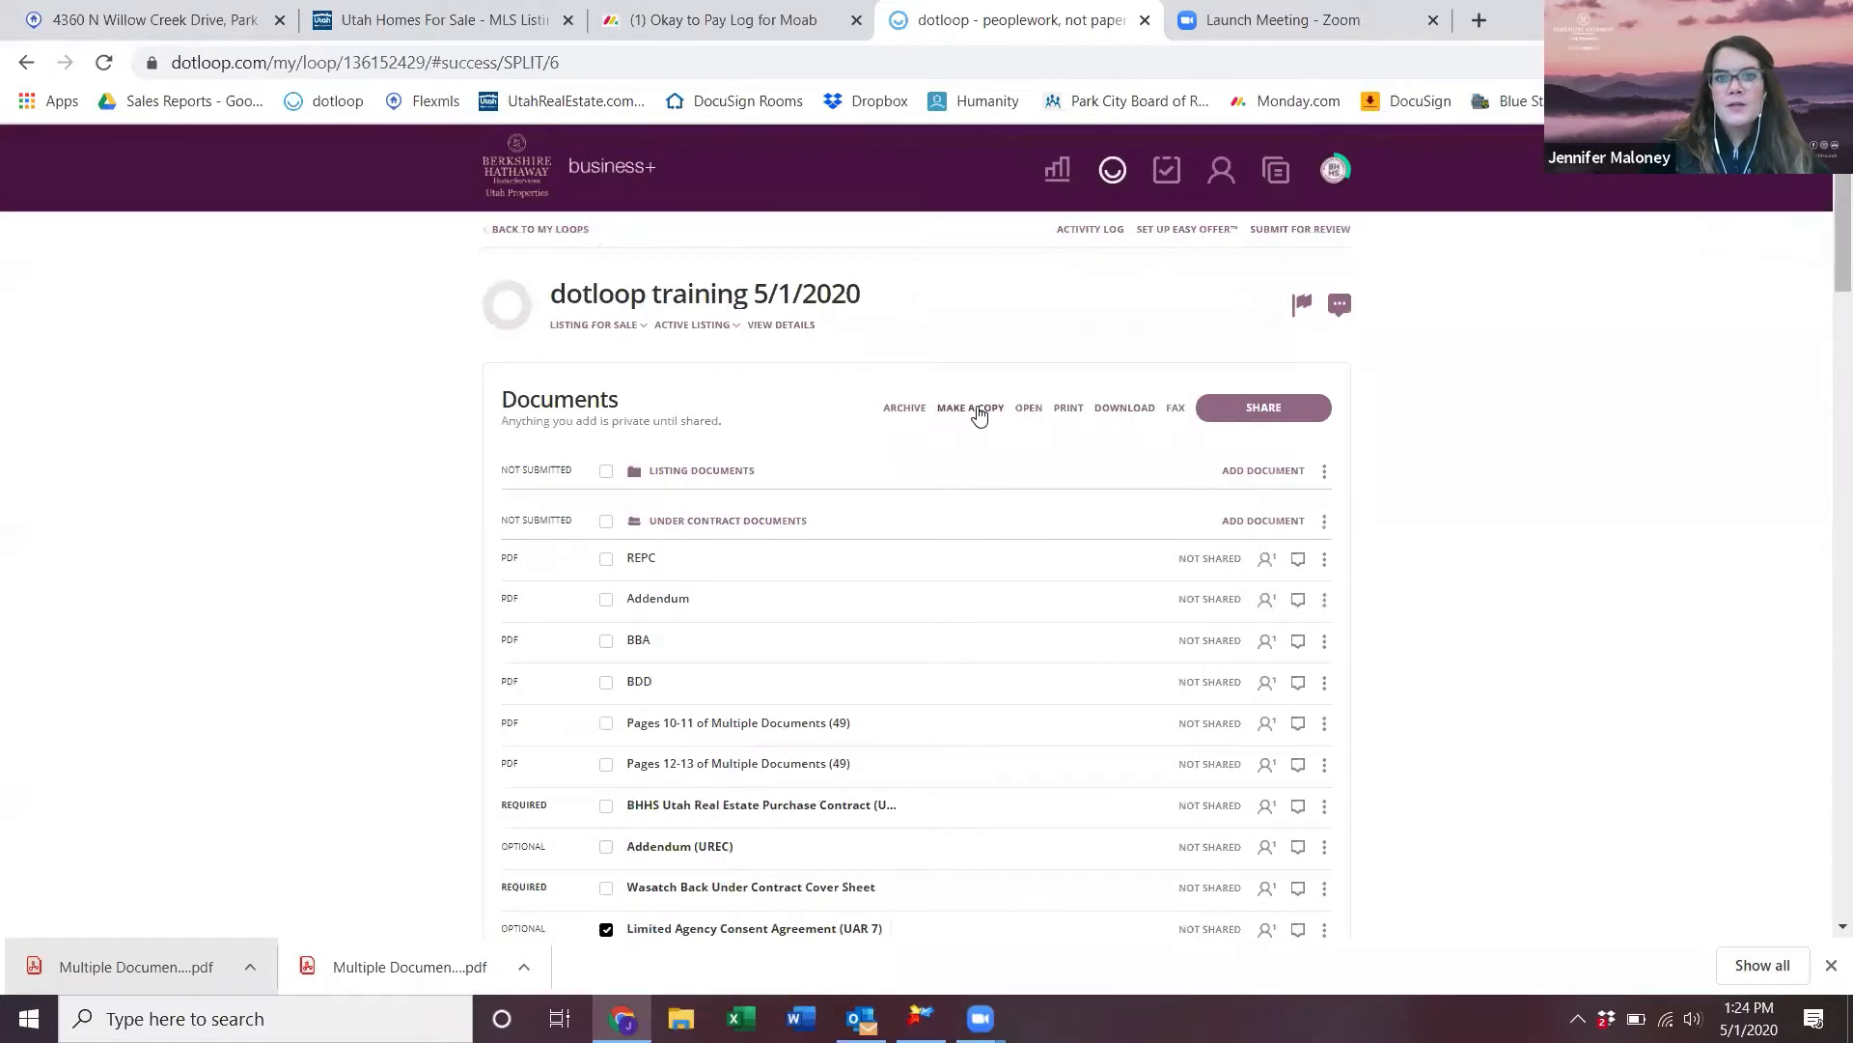
- Copy the agreement to the dotloop training 5/1/2020 loop's Listing Documents folder and expand that folder
left_click(971, 407)
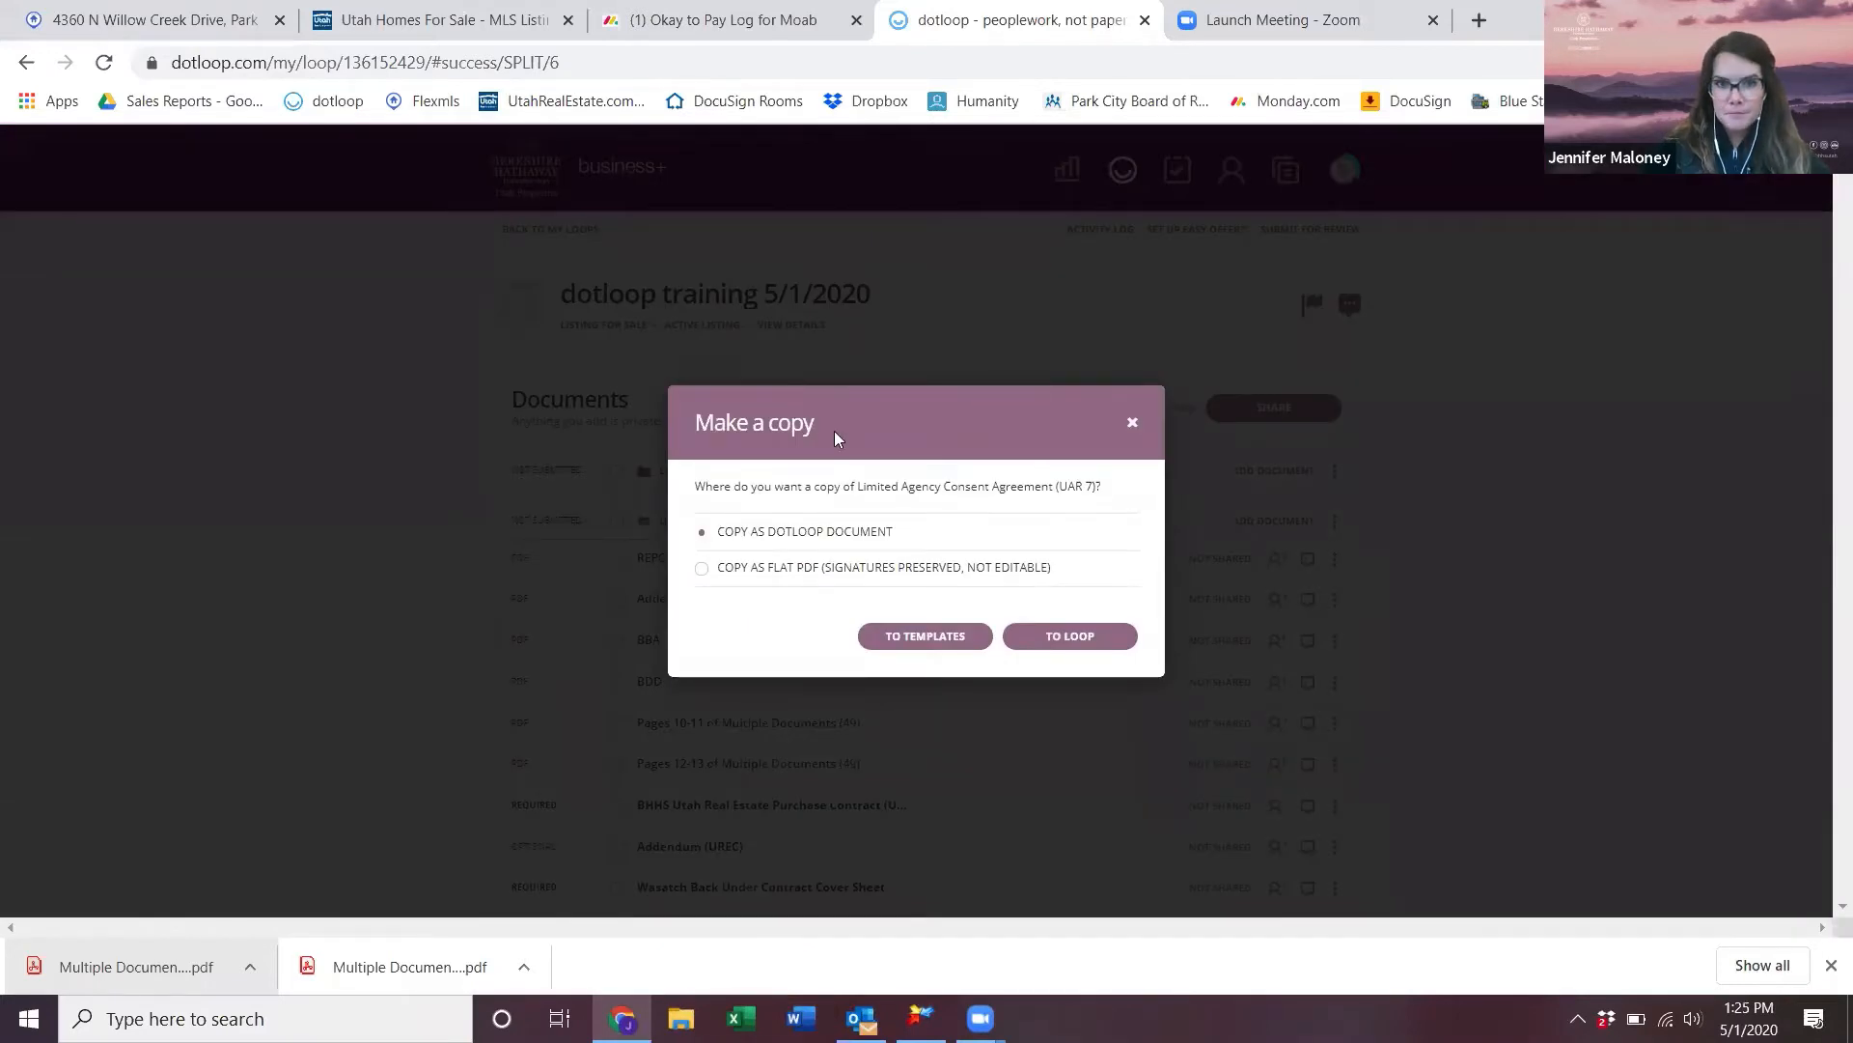
left_click(1070, 637)
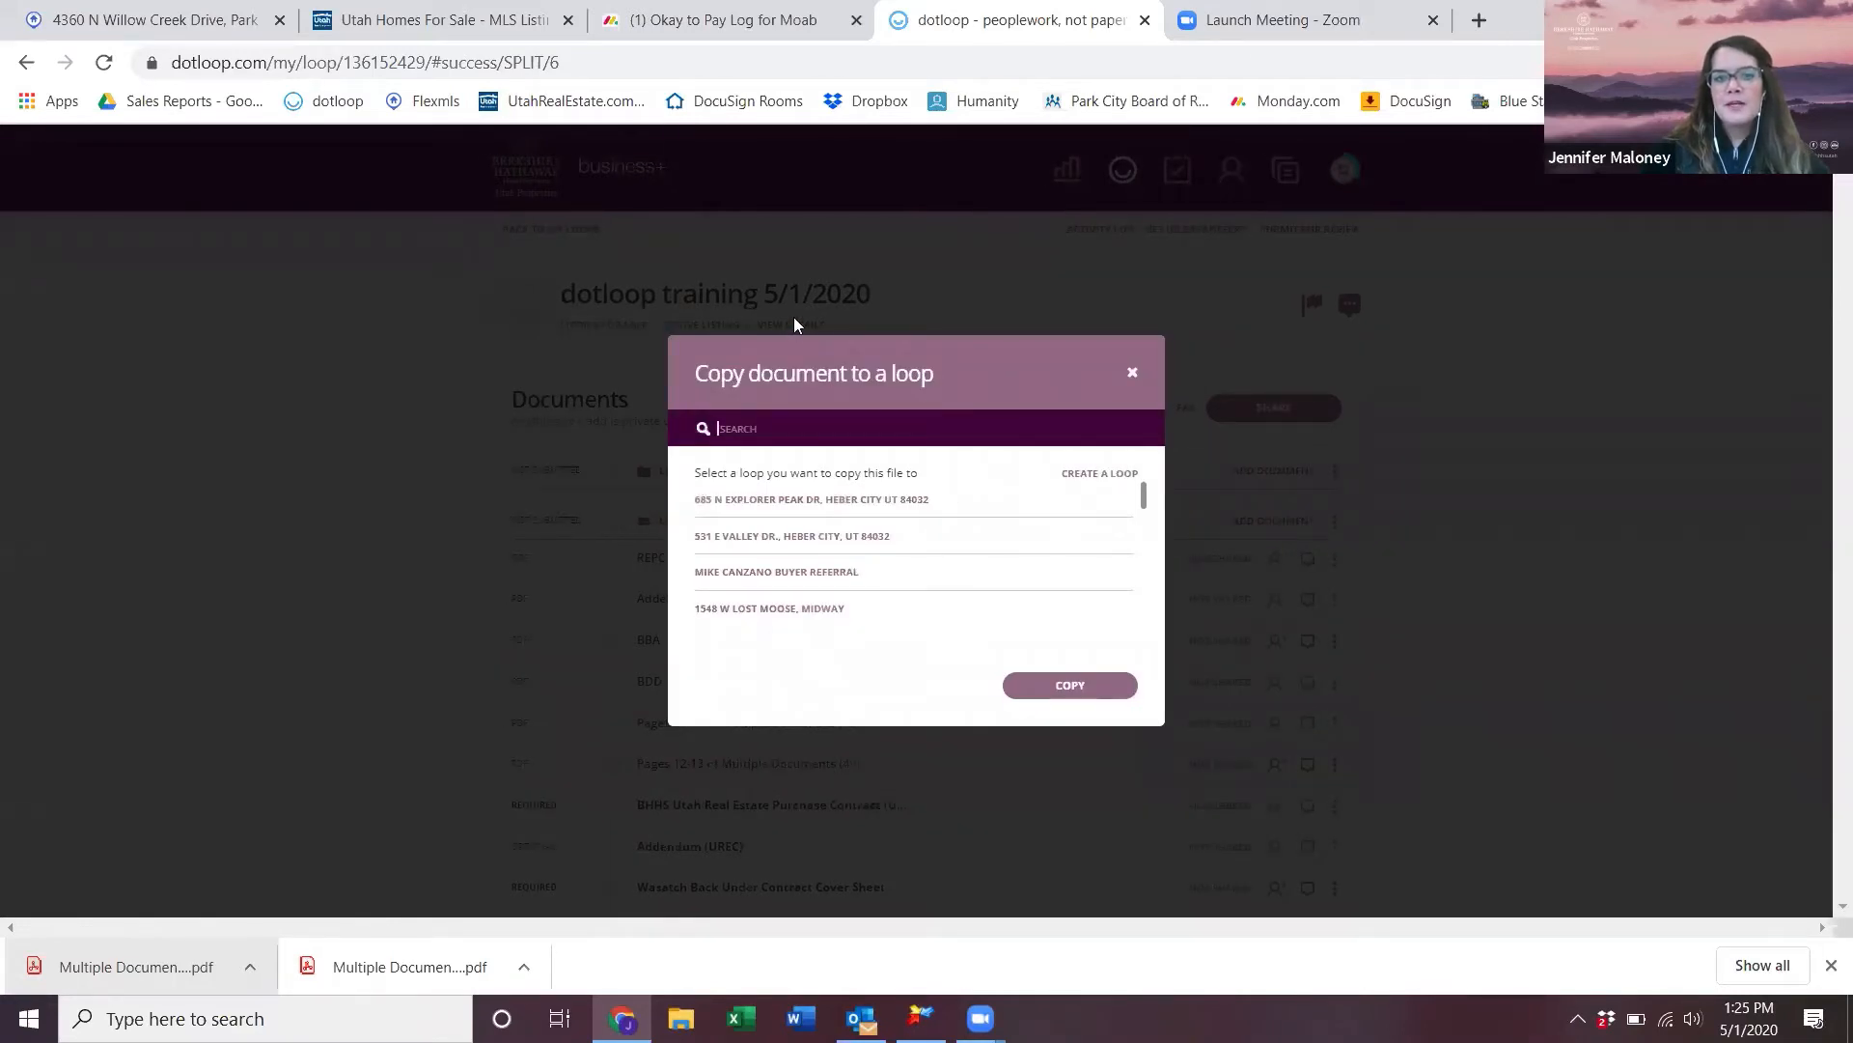
type("dotloop trainin")
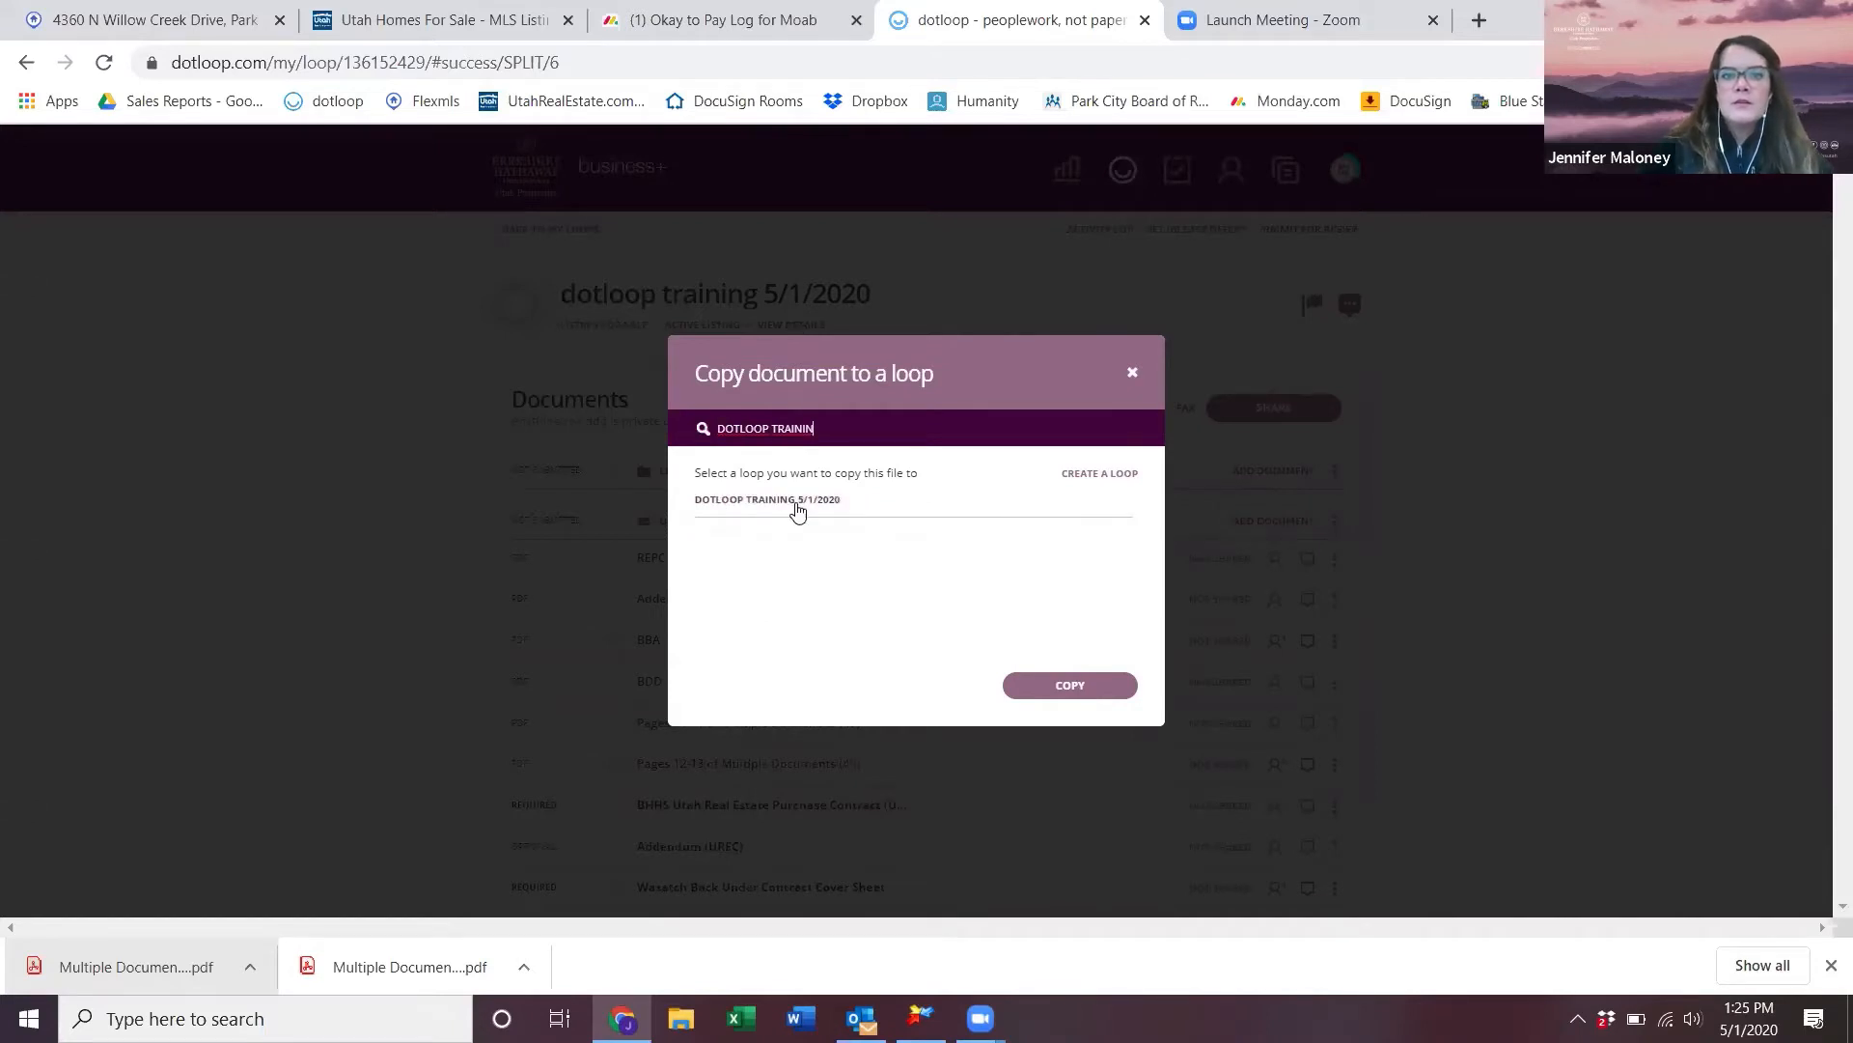
left_click(793, 504)
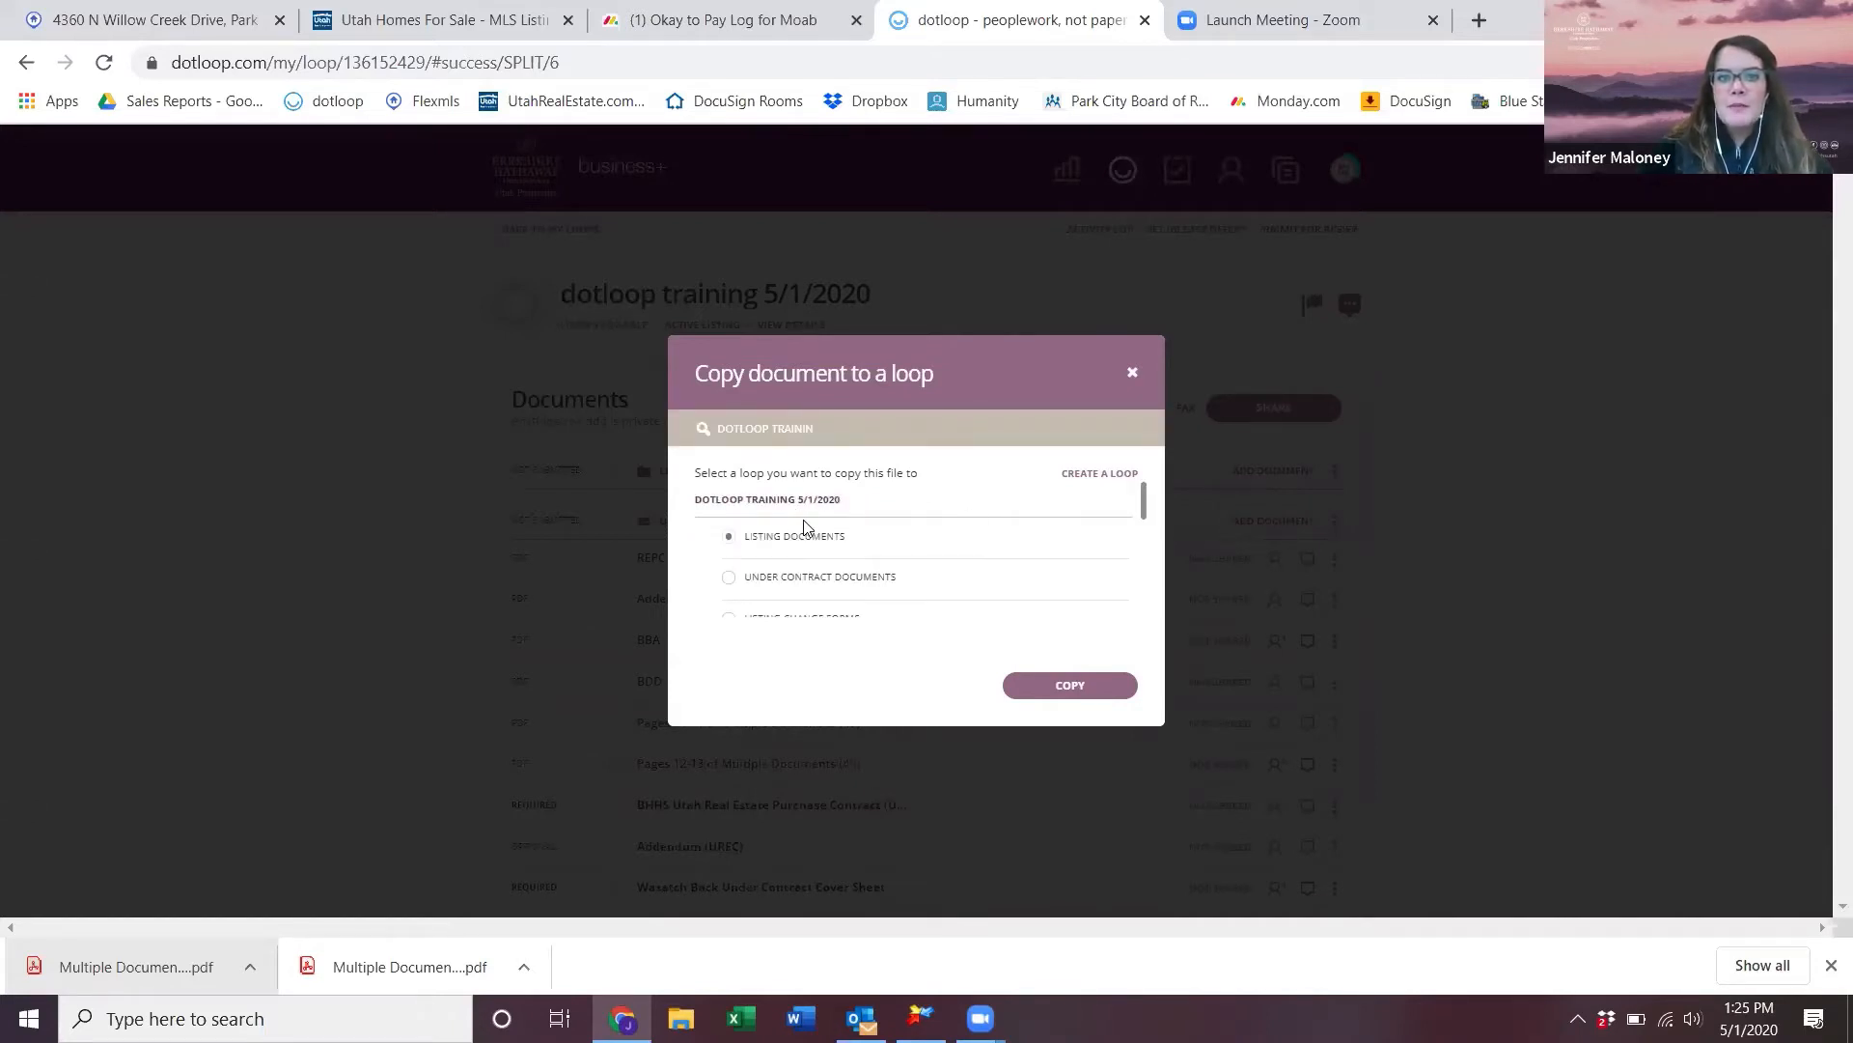
left_click(1014, 685)
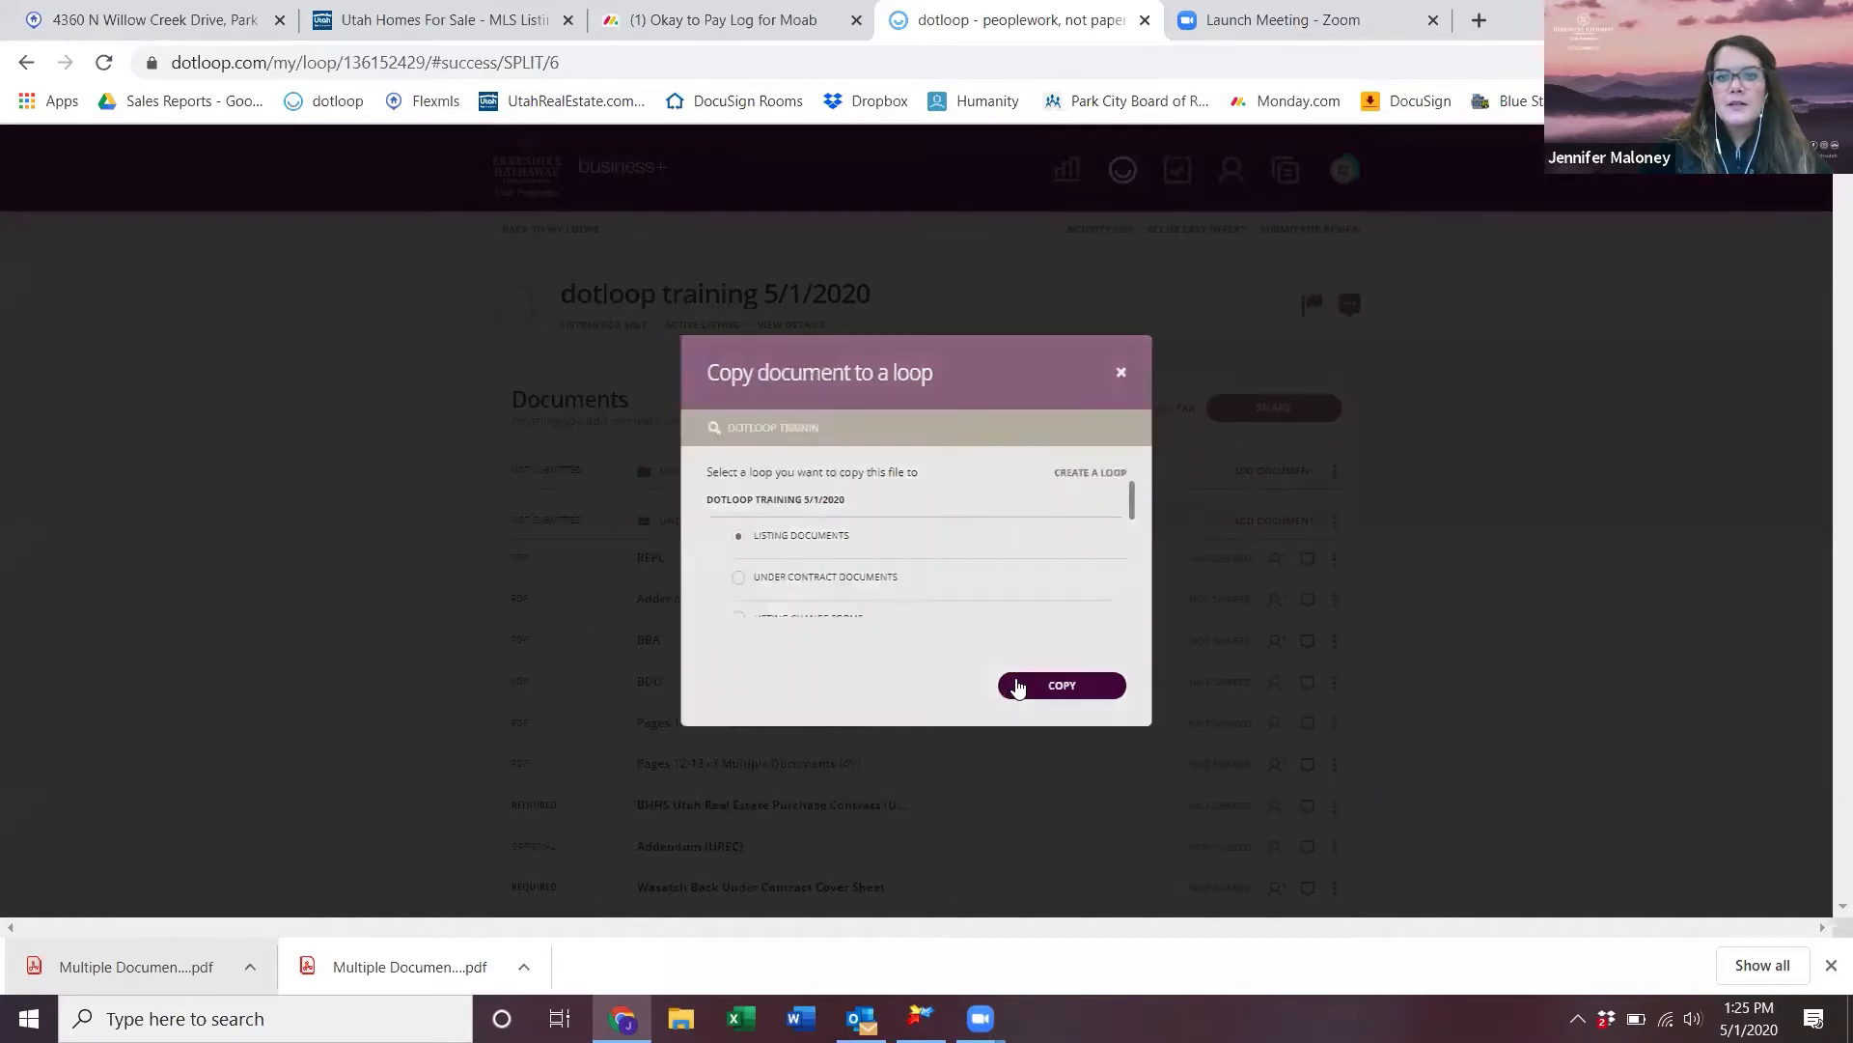
left_click(1073, 769)
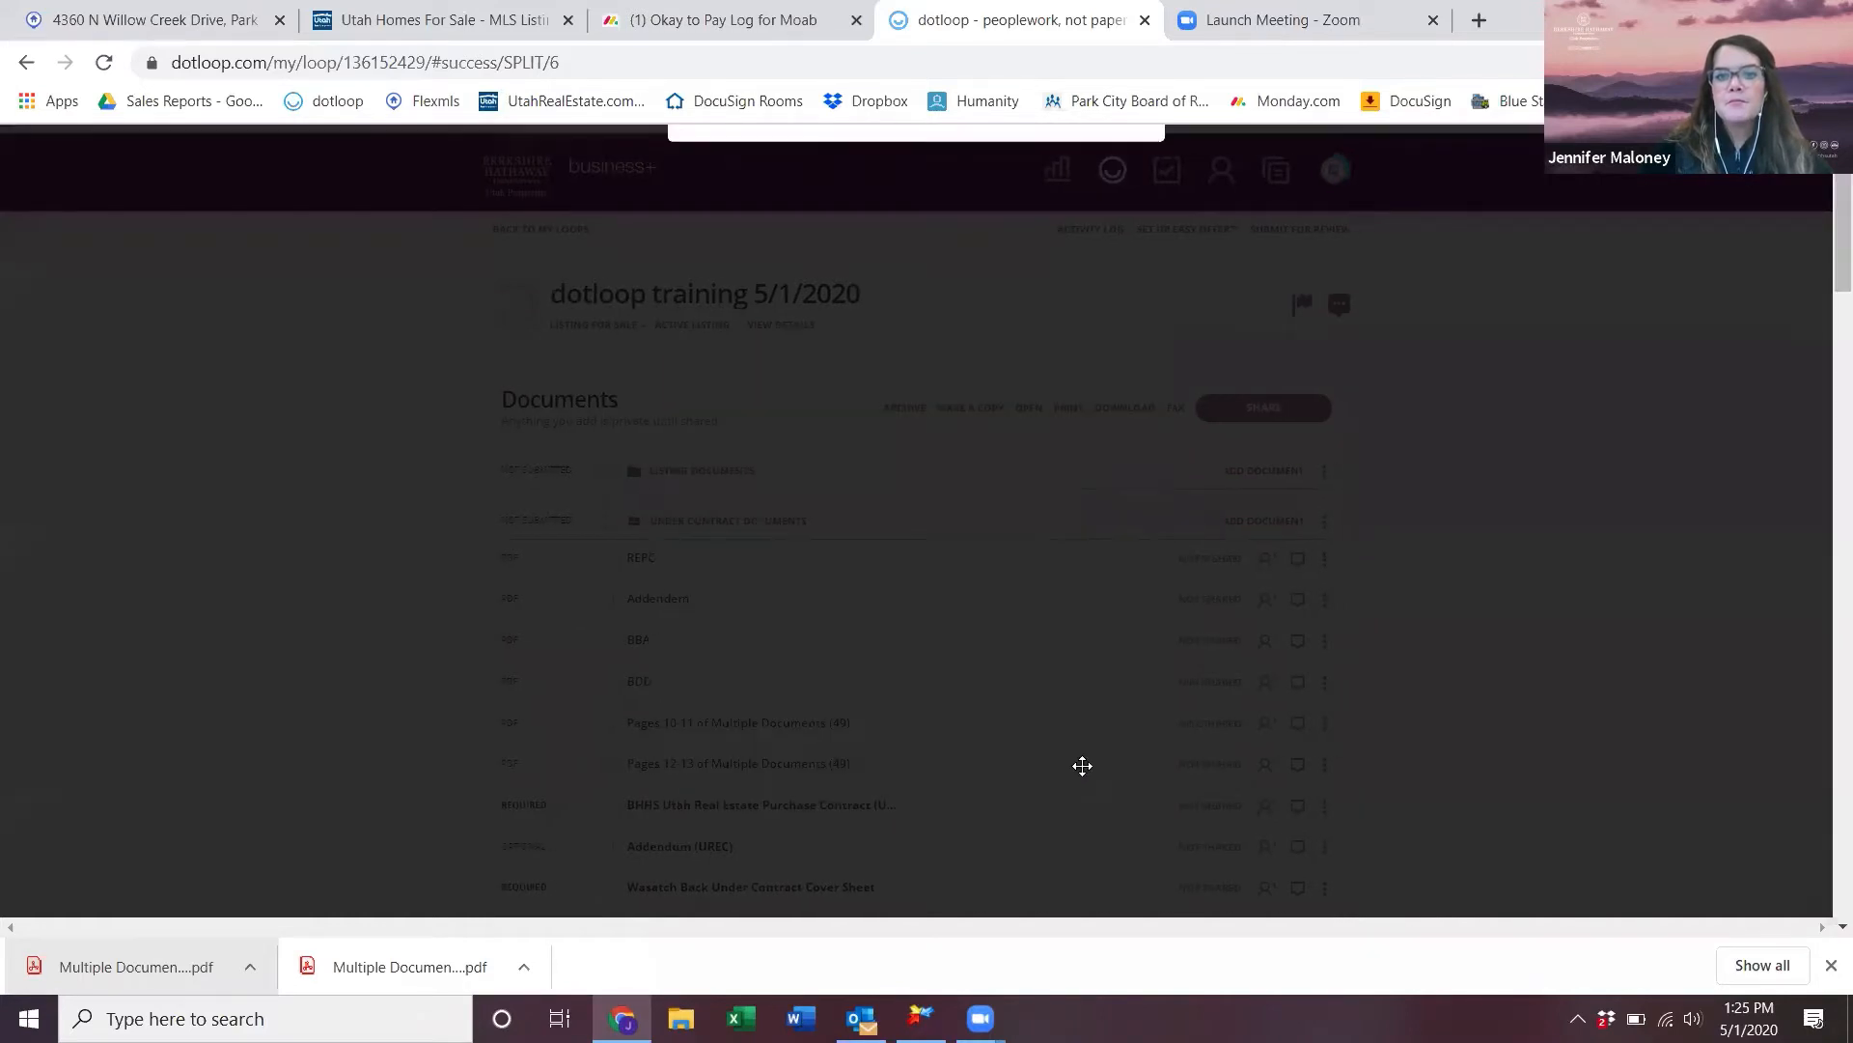
left_click(744, 473)
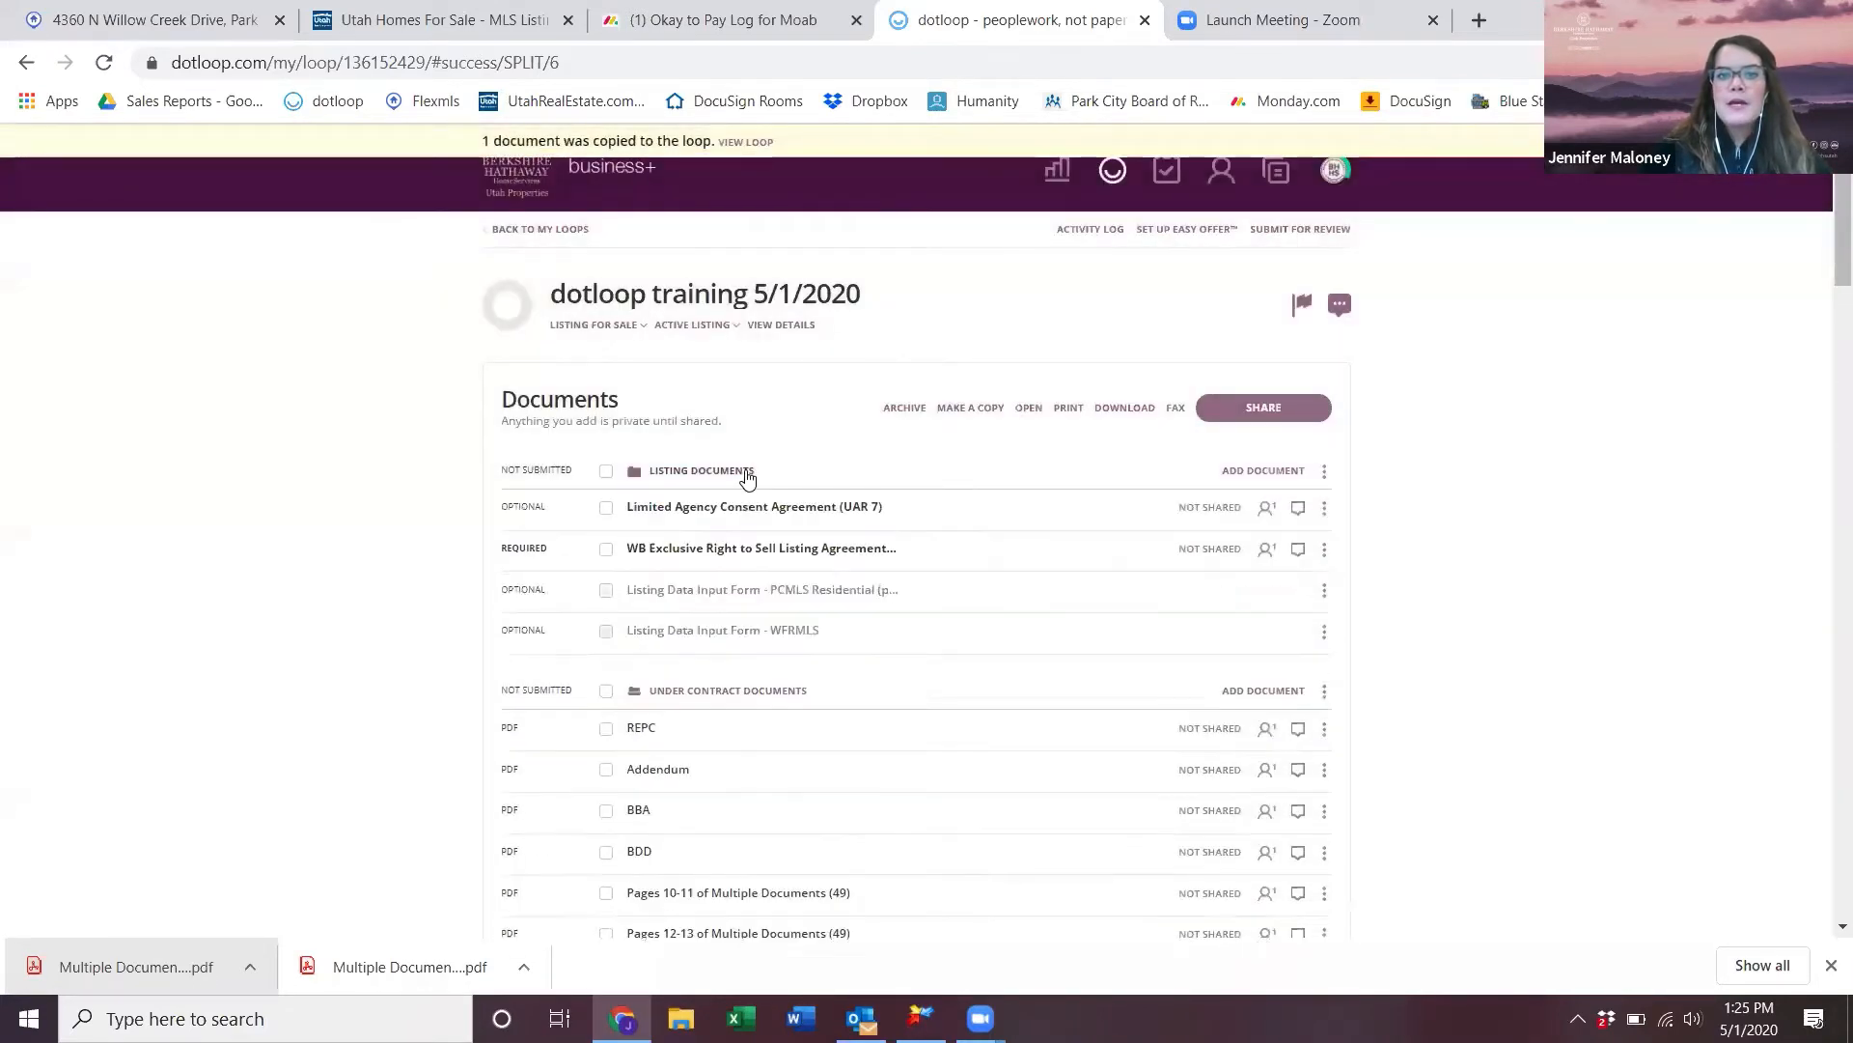
- Autofill the copied Limited Agency Consent Agreement (UAR 7) with listing details and save it
left_click(797, 509)
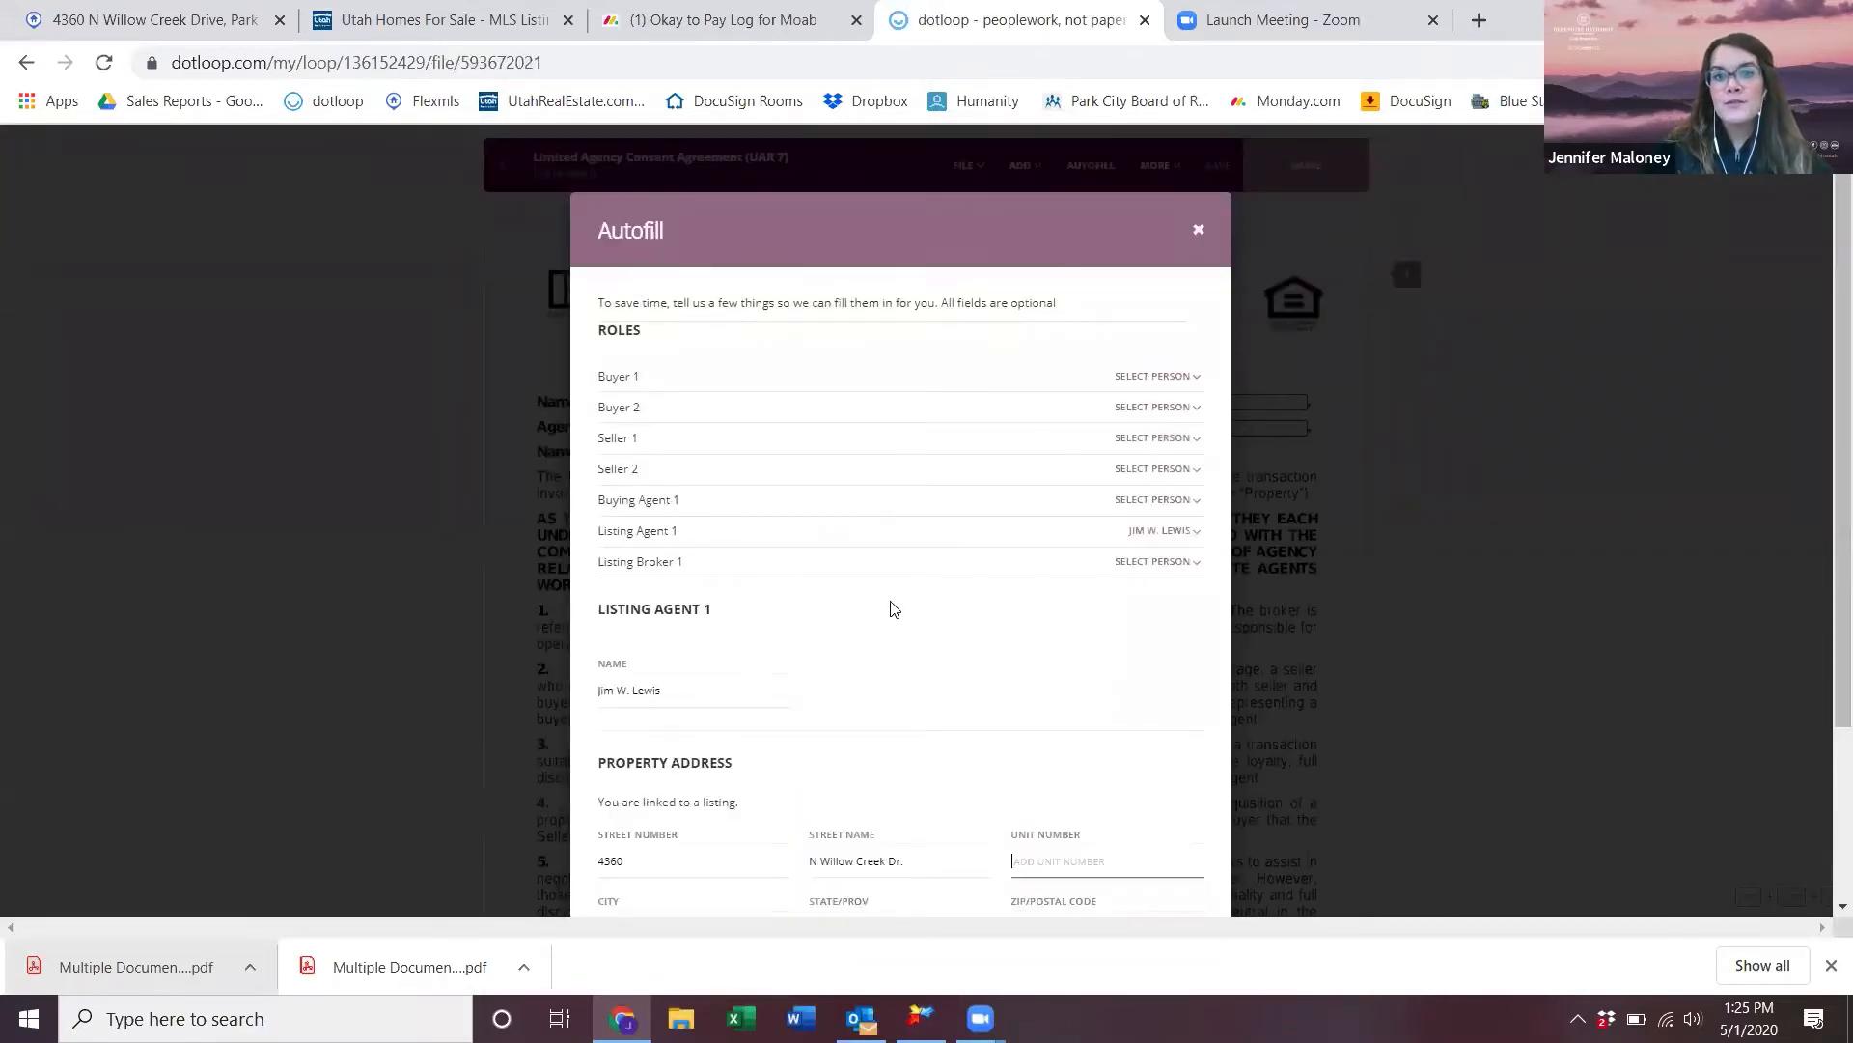
scroll(890, 609, "down", 3)
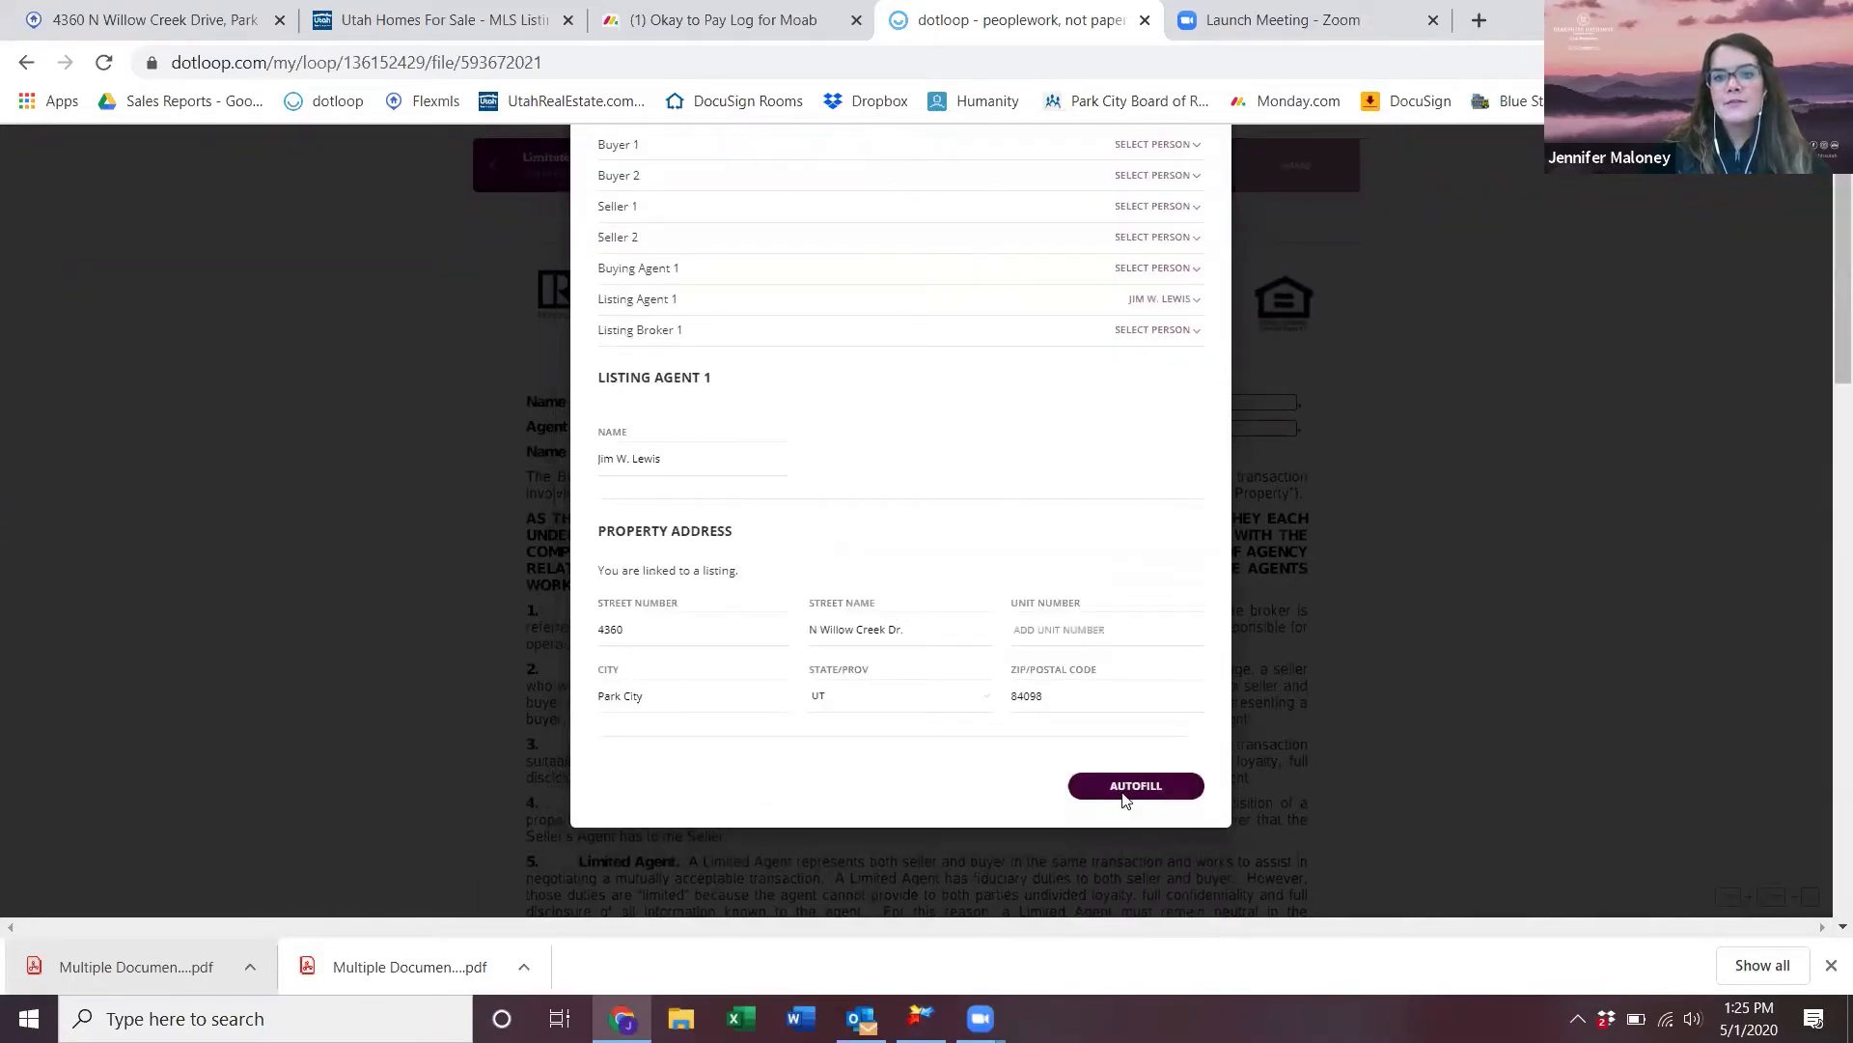
left_click(1129, 787)
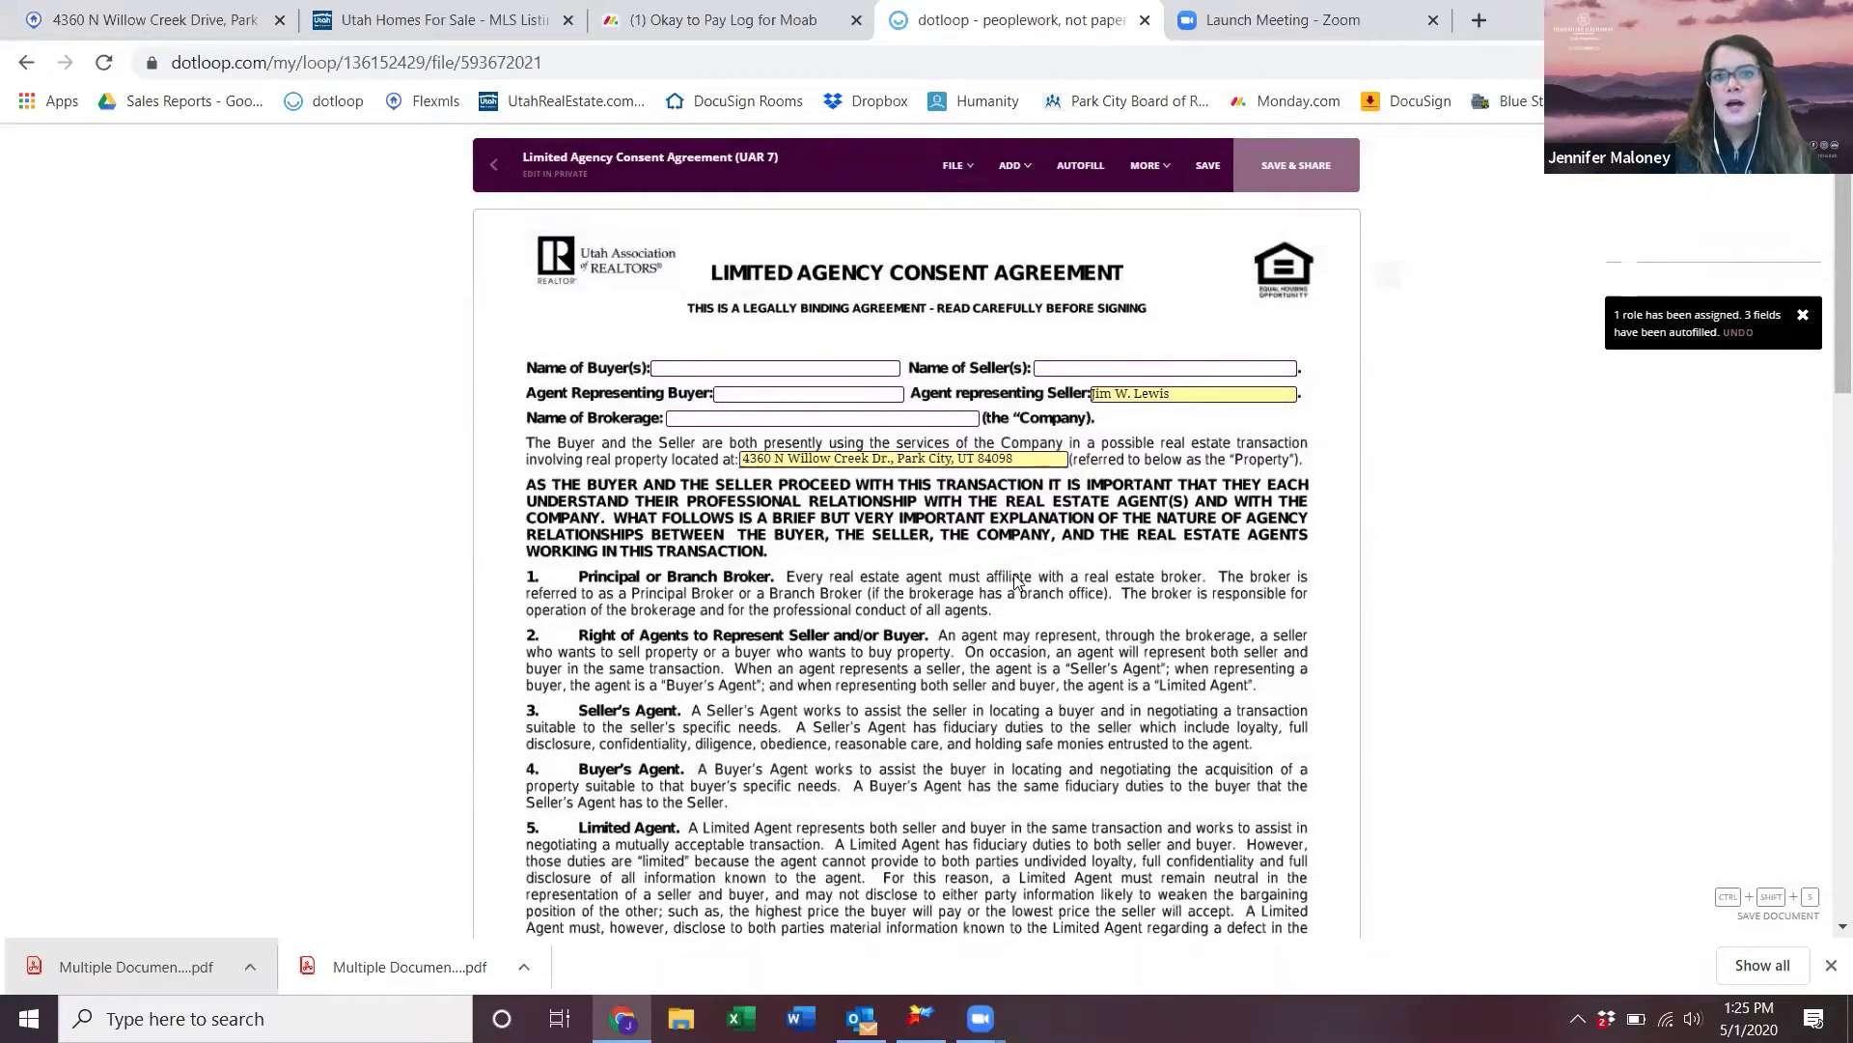
scroll(1016, 579, "down", 7)
scroll(1016, 579, "up", 7)
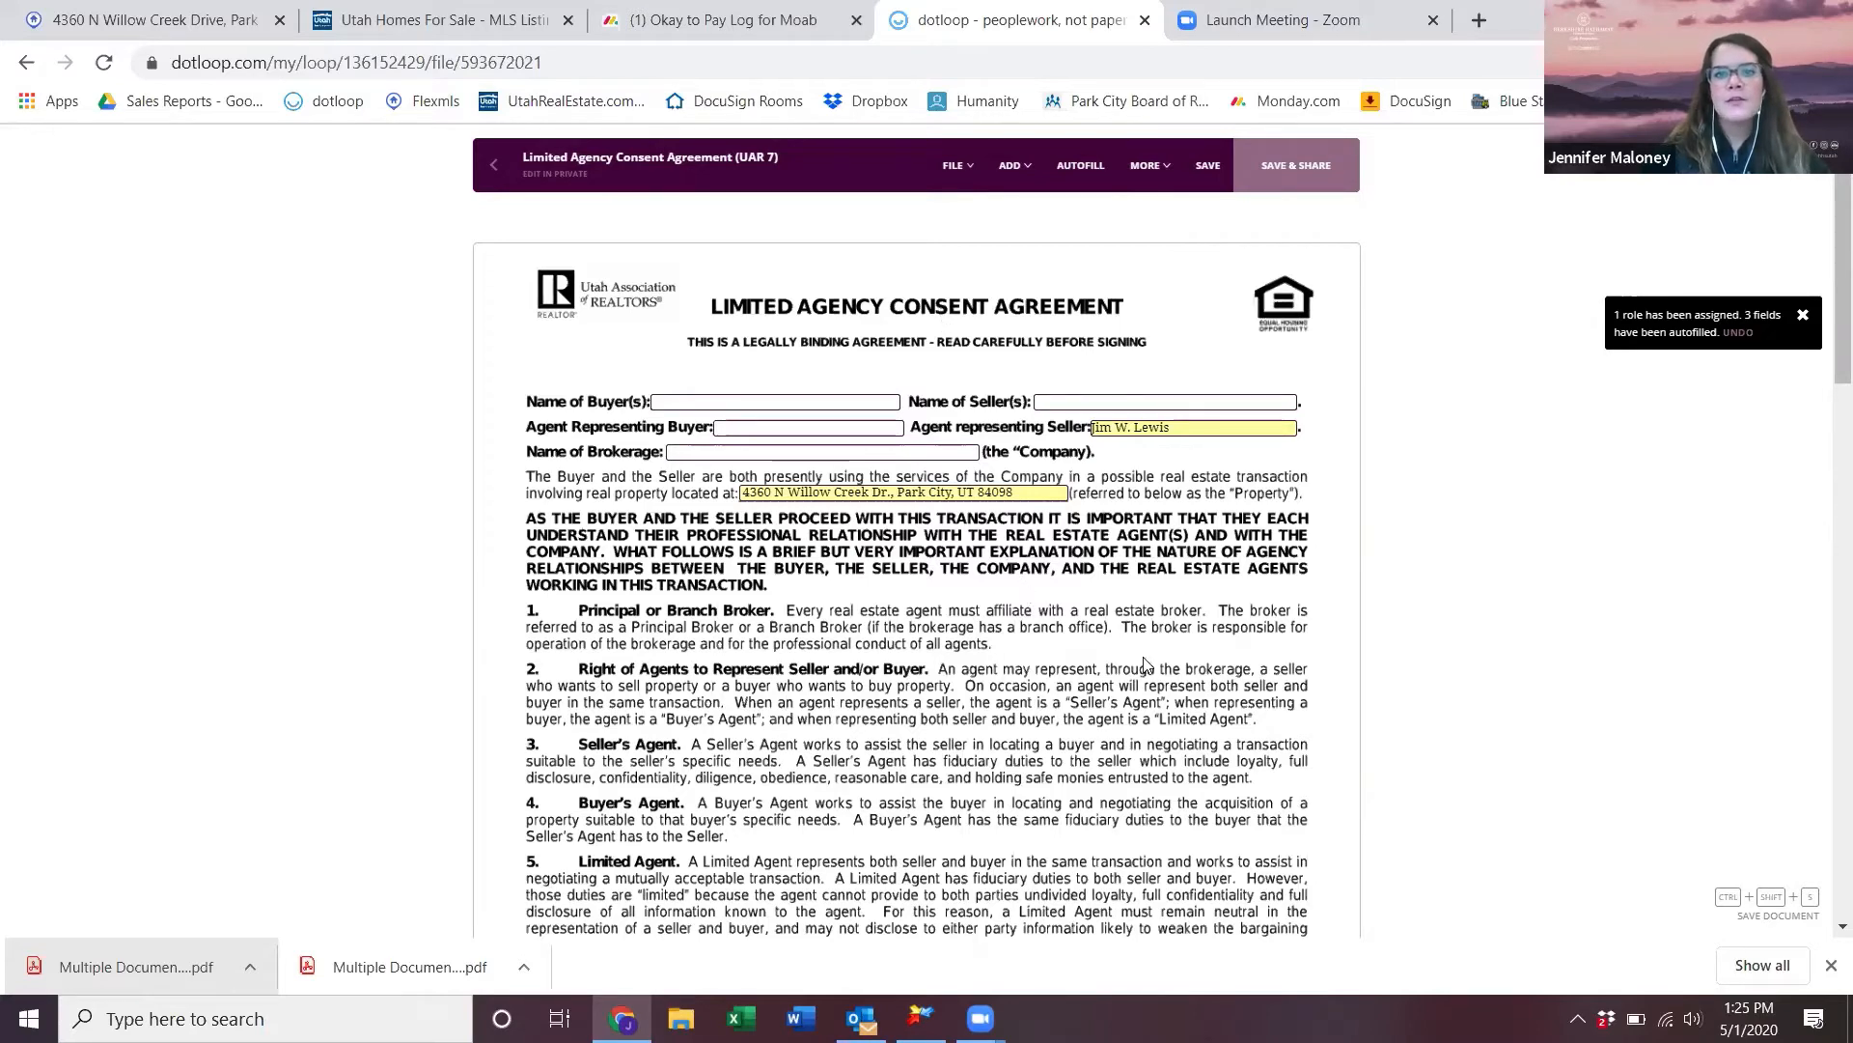
scroll(1006, 572, "down", 1)
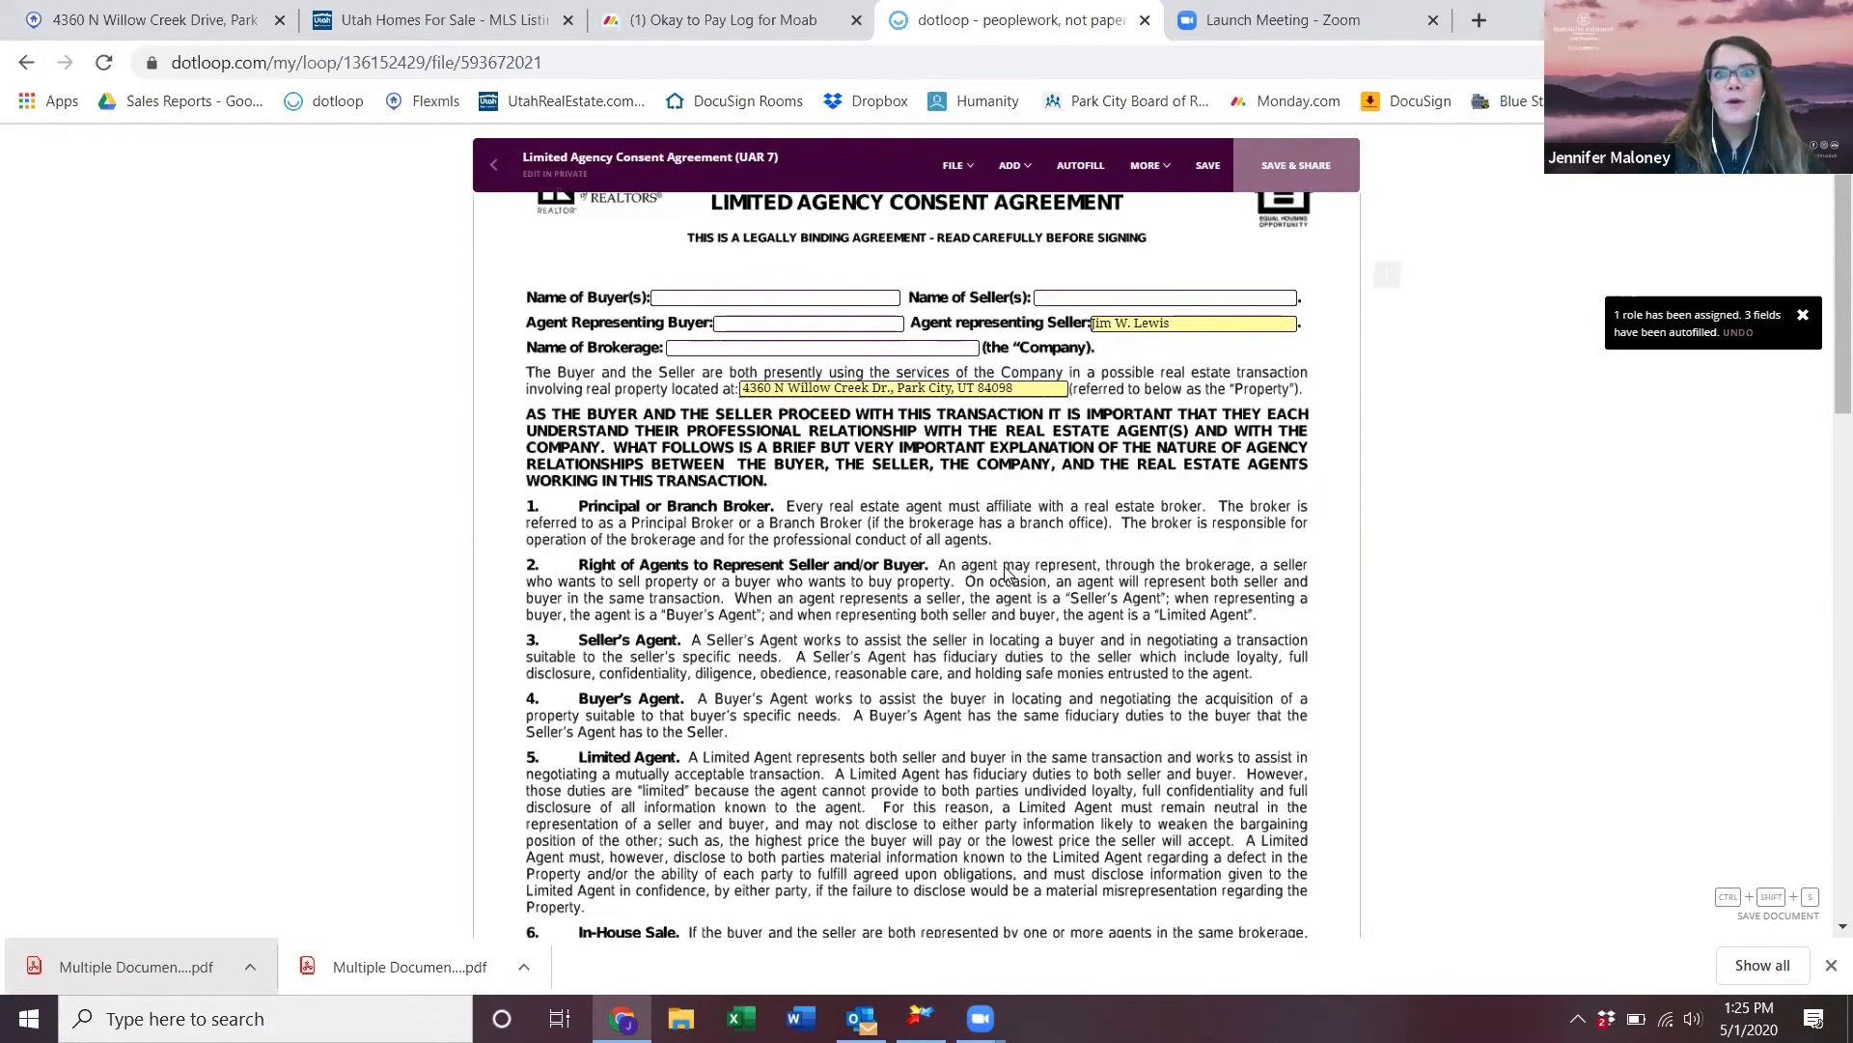
scroll(1007, 572, "down", 2)
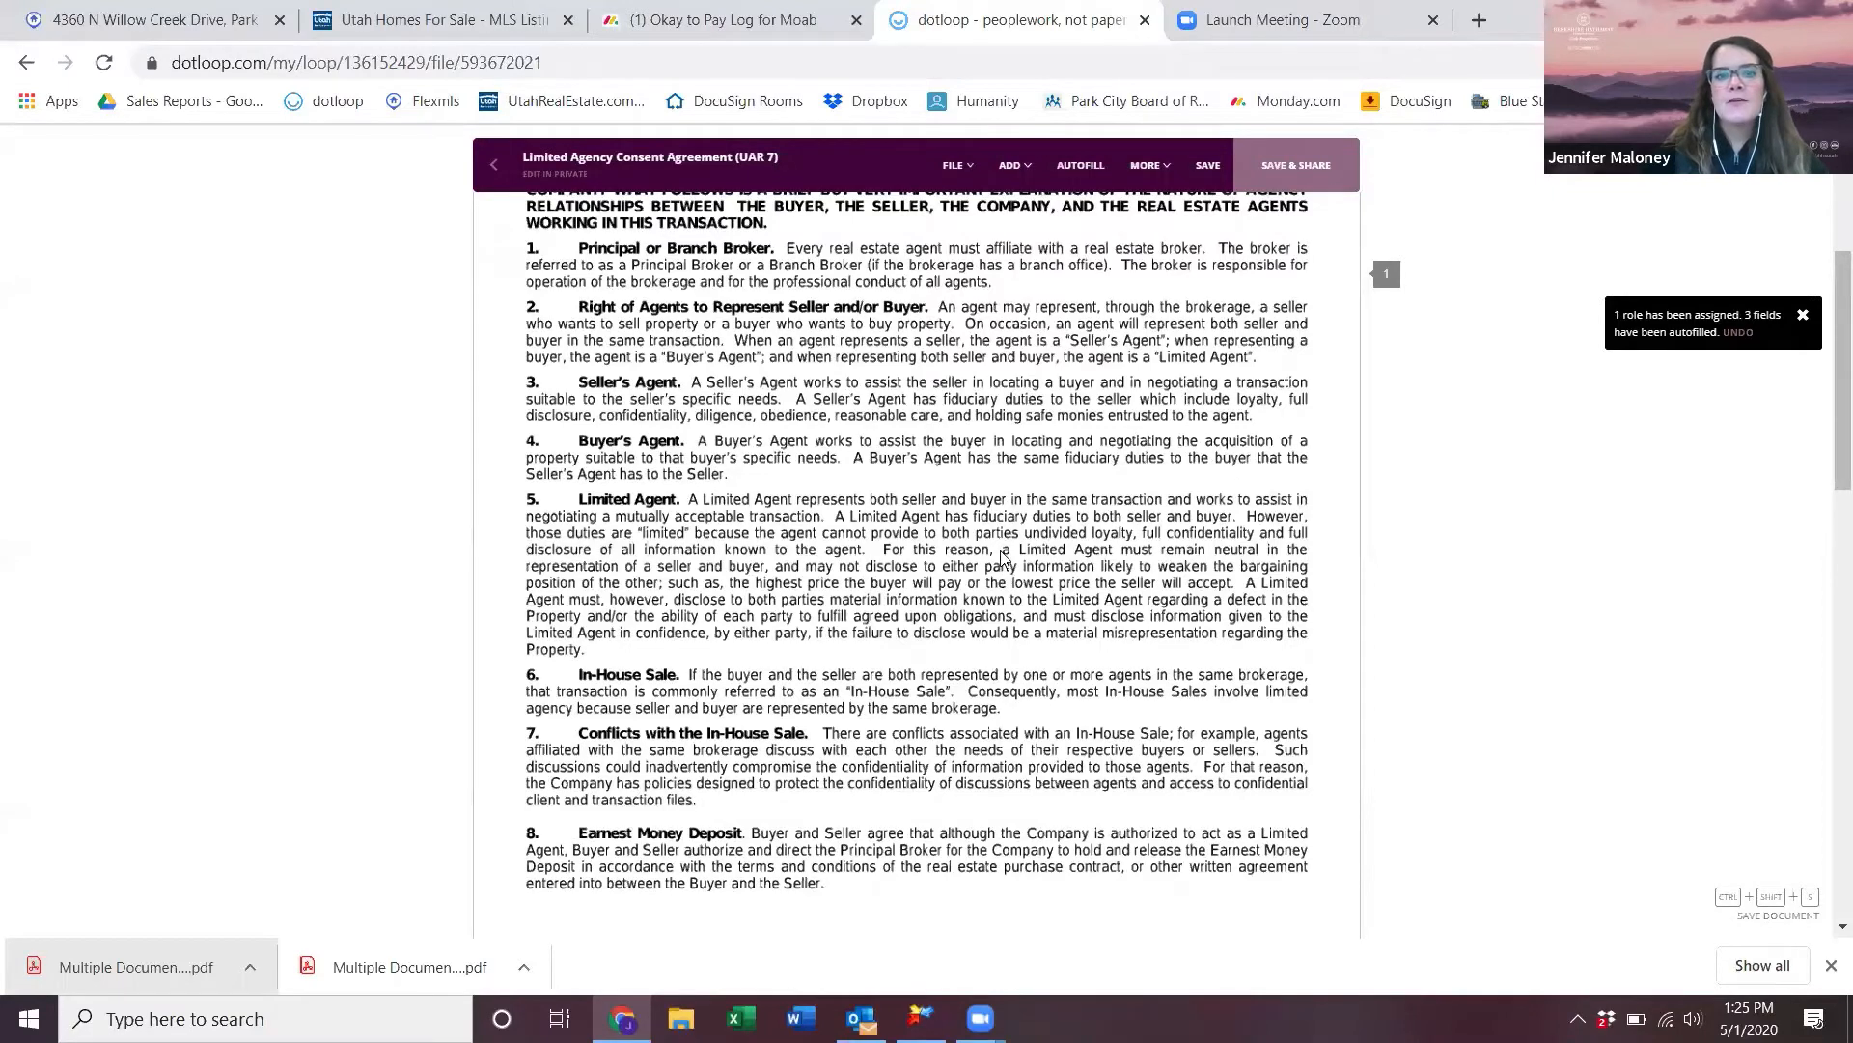
scroll(1004, 557, "down", 5)
left_click(493, 165)
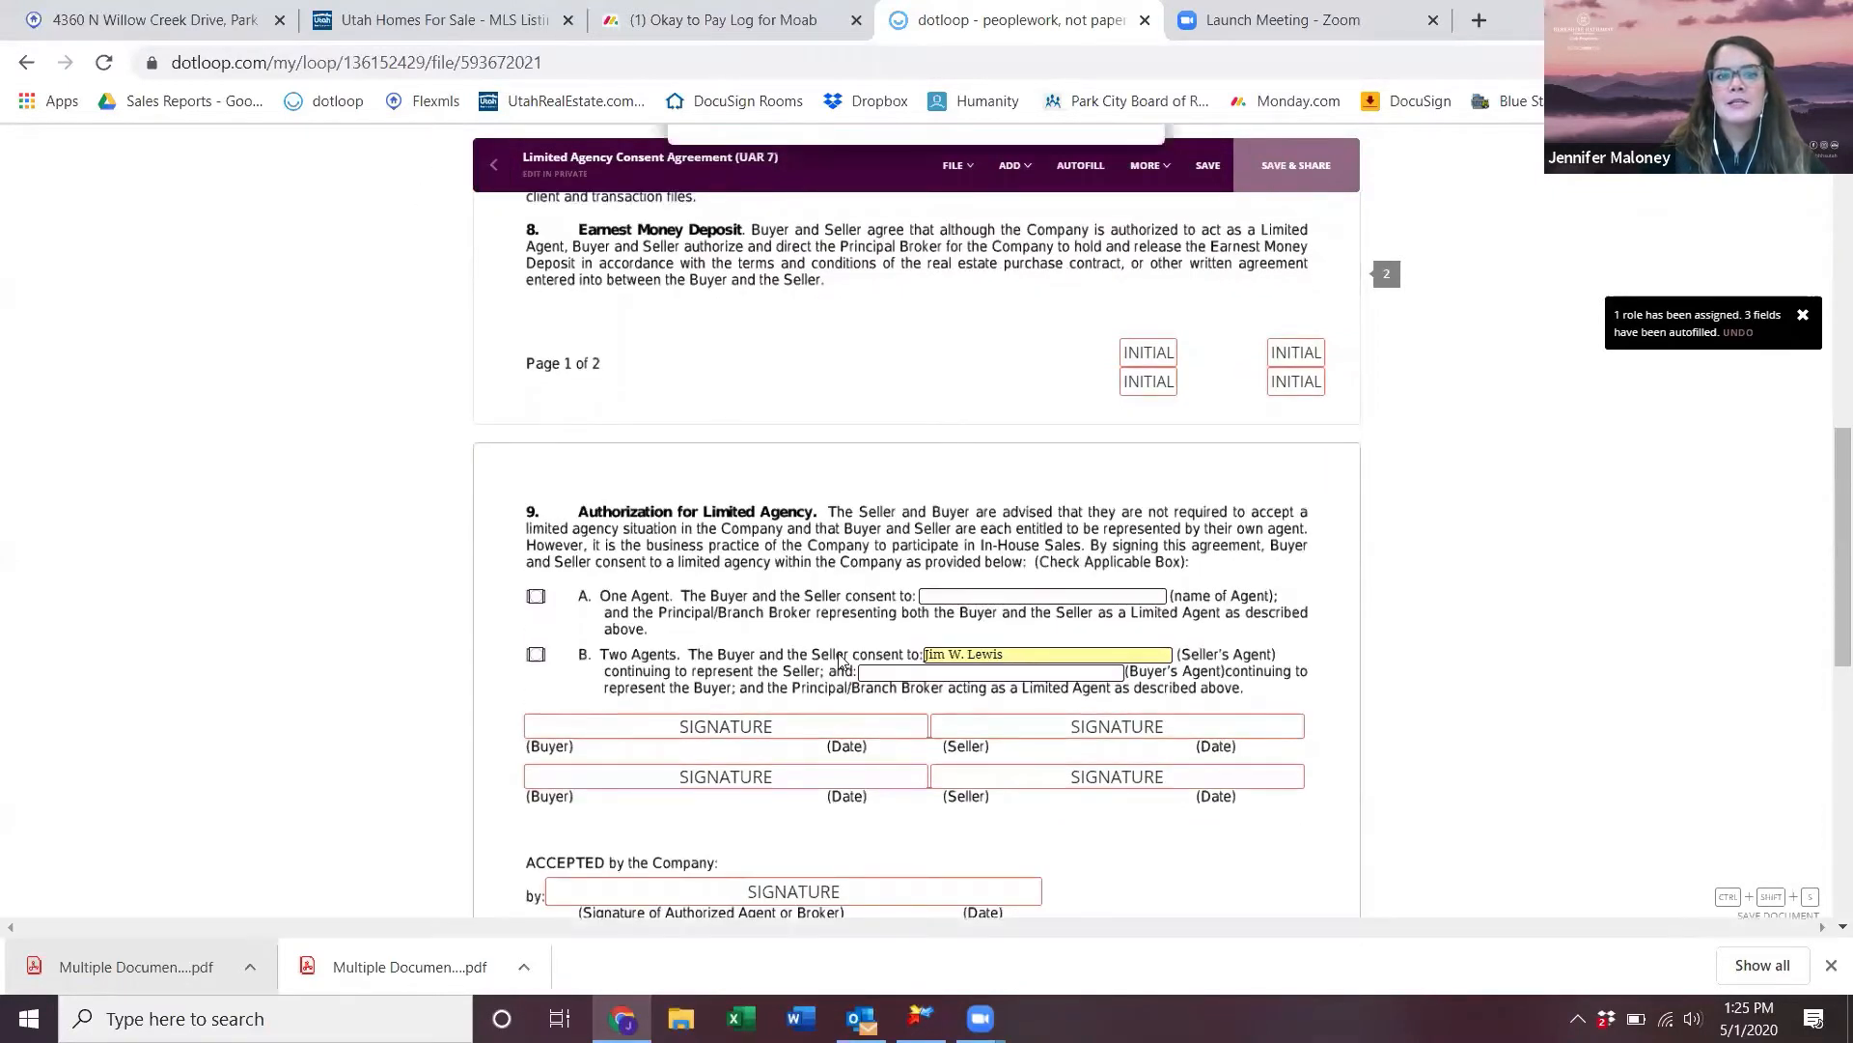
left_click(1009, 600)
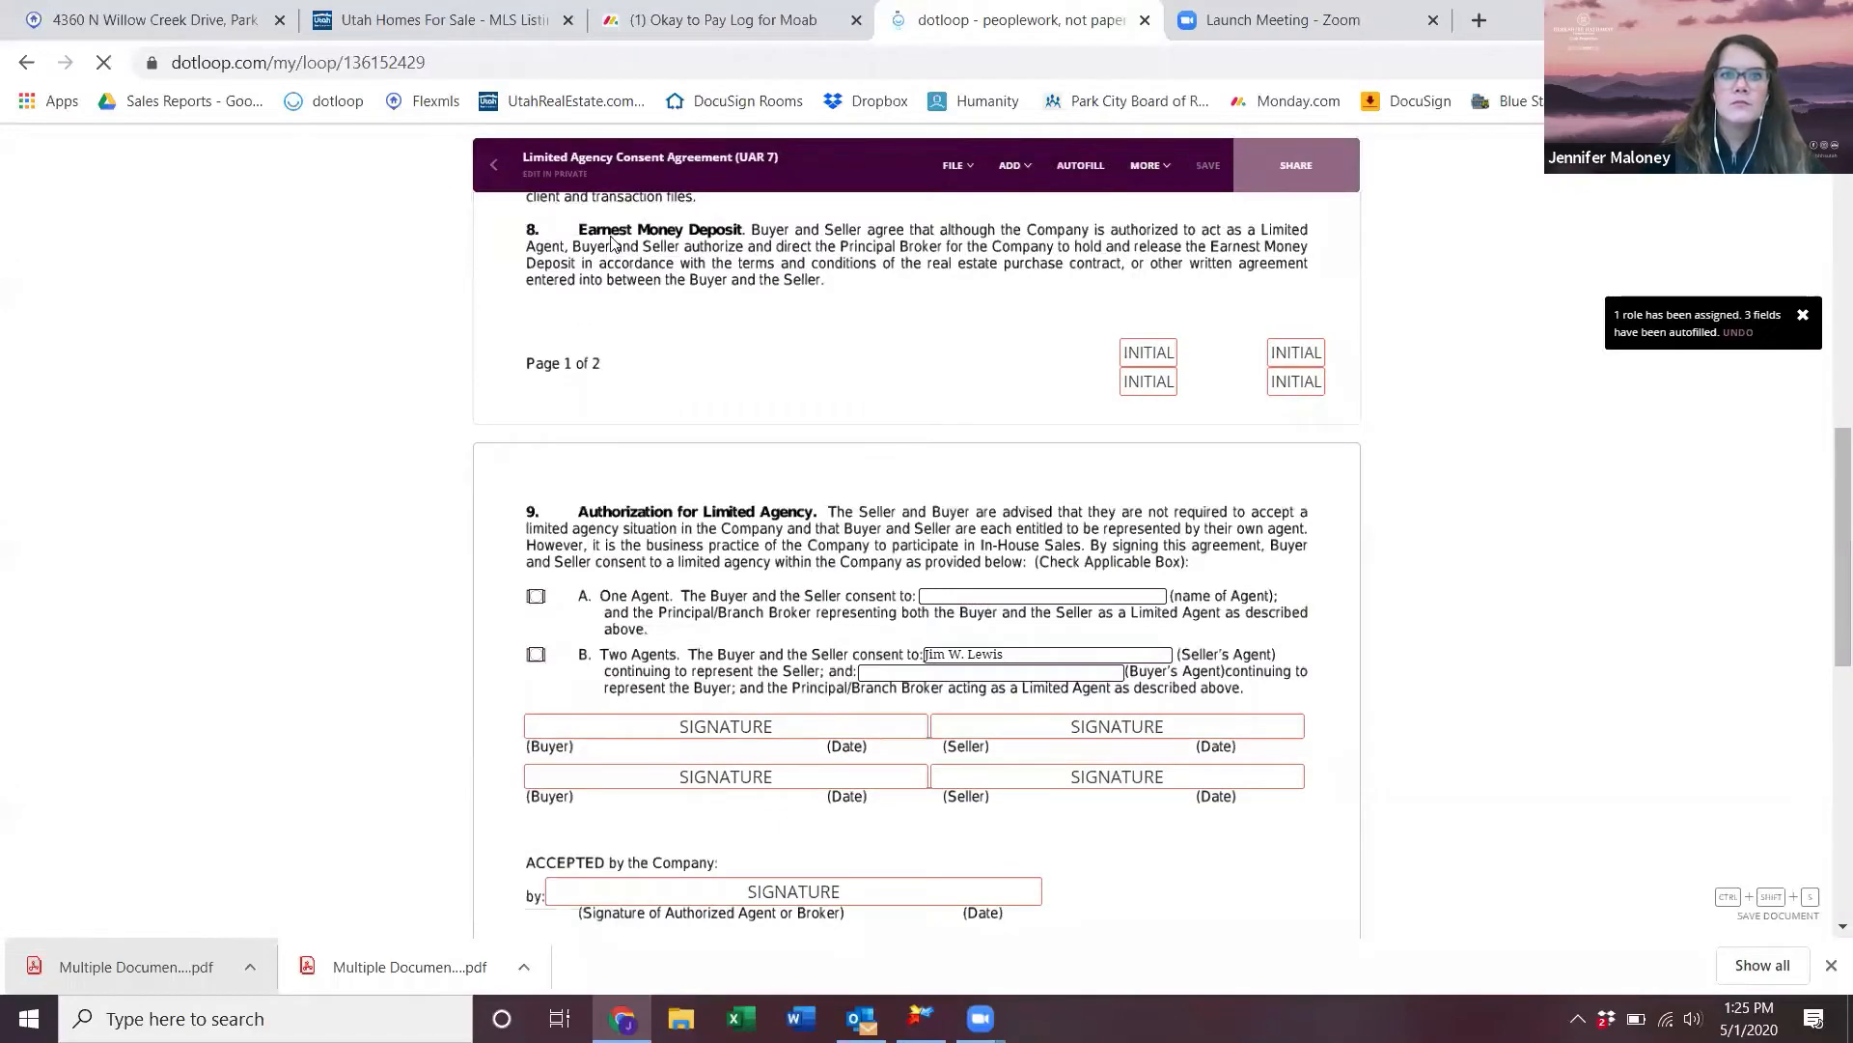
scroll(801, 757, "down", 5)
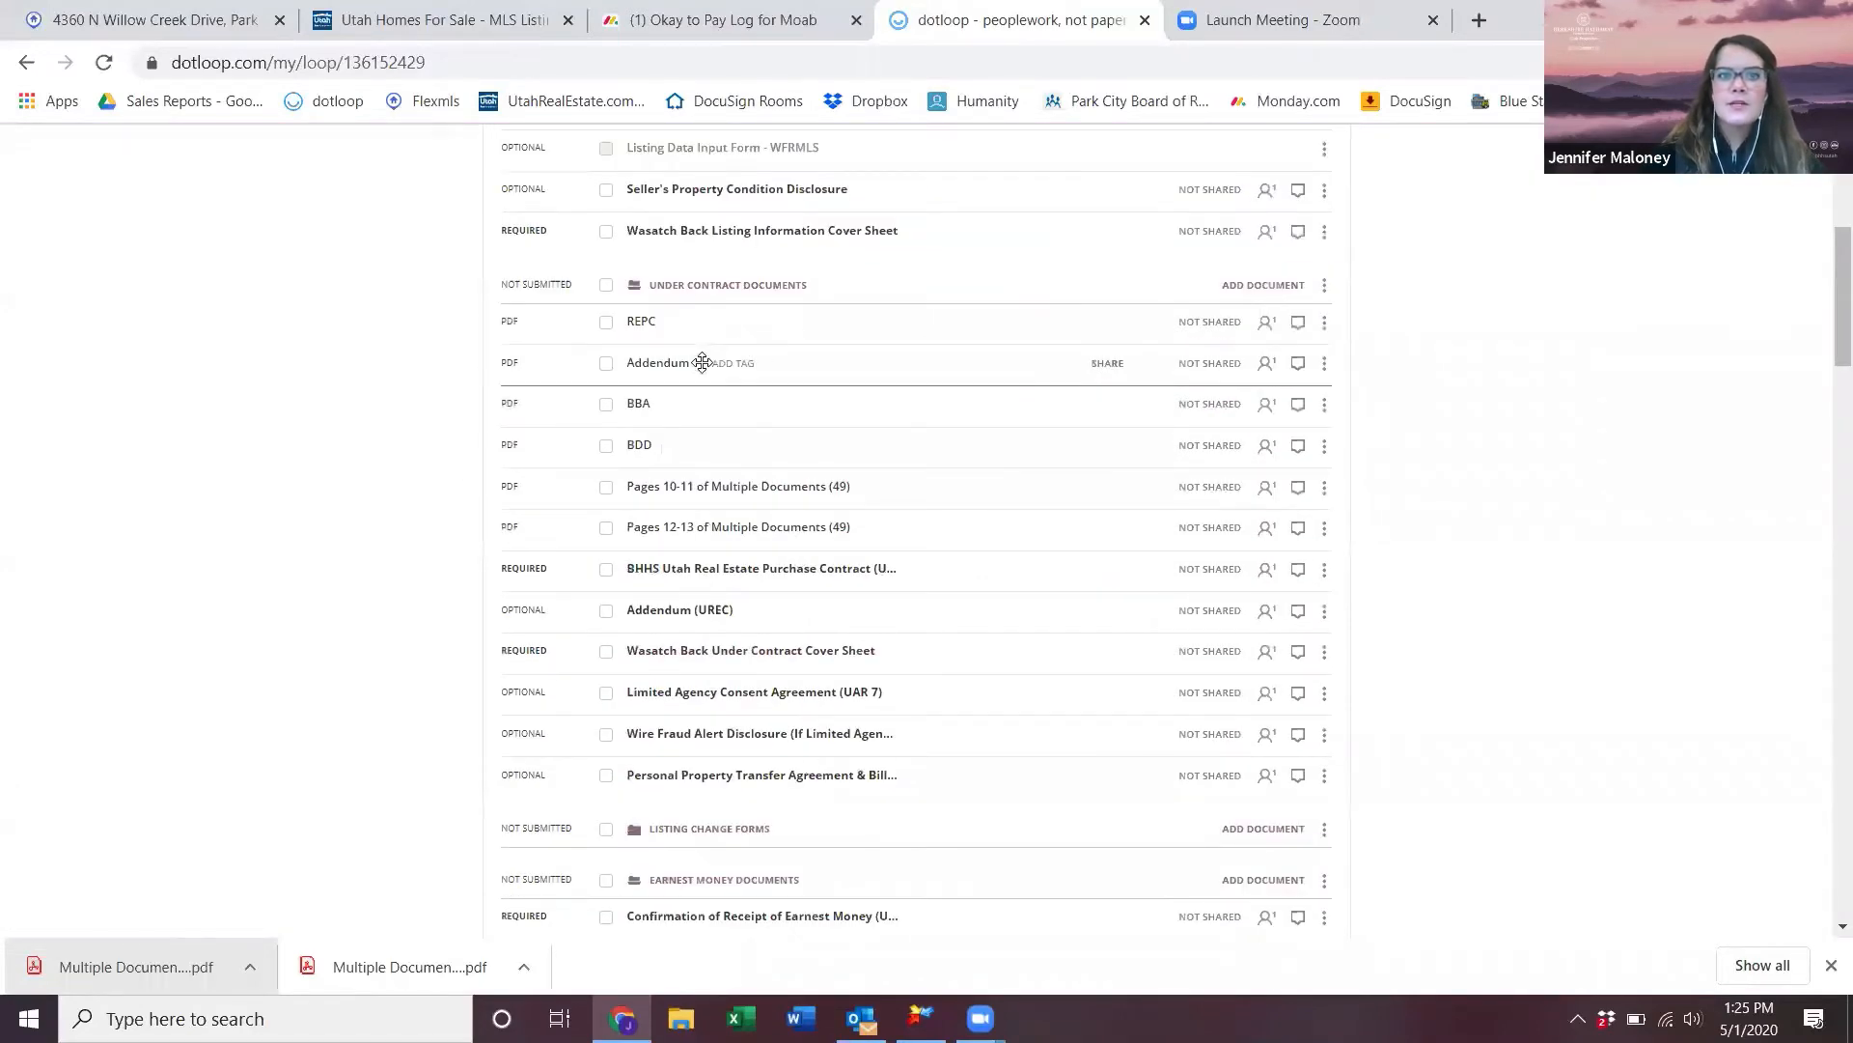
- Open the Addendum (UREC) form and autofill its property address
left_click(644, 365)
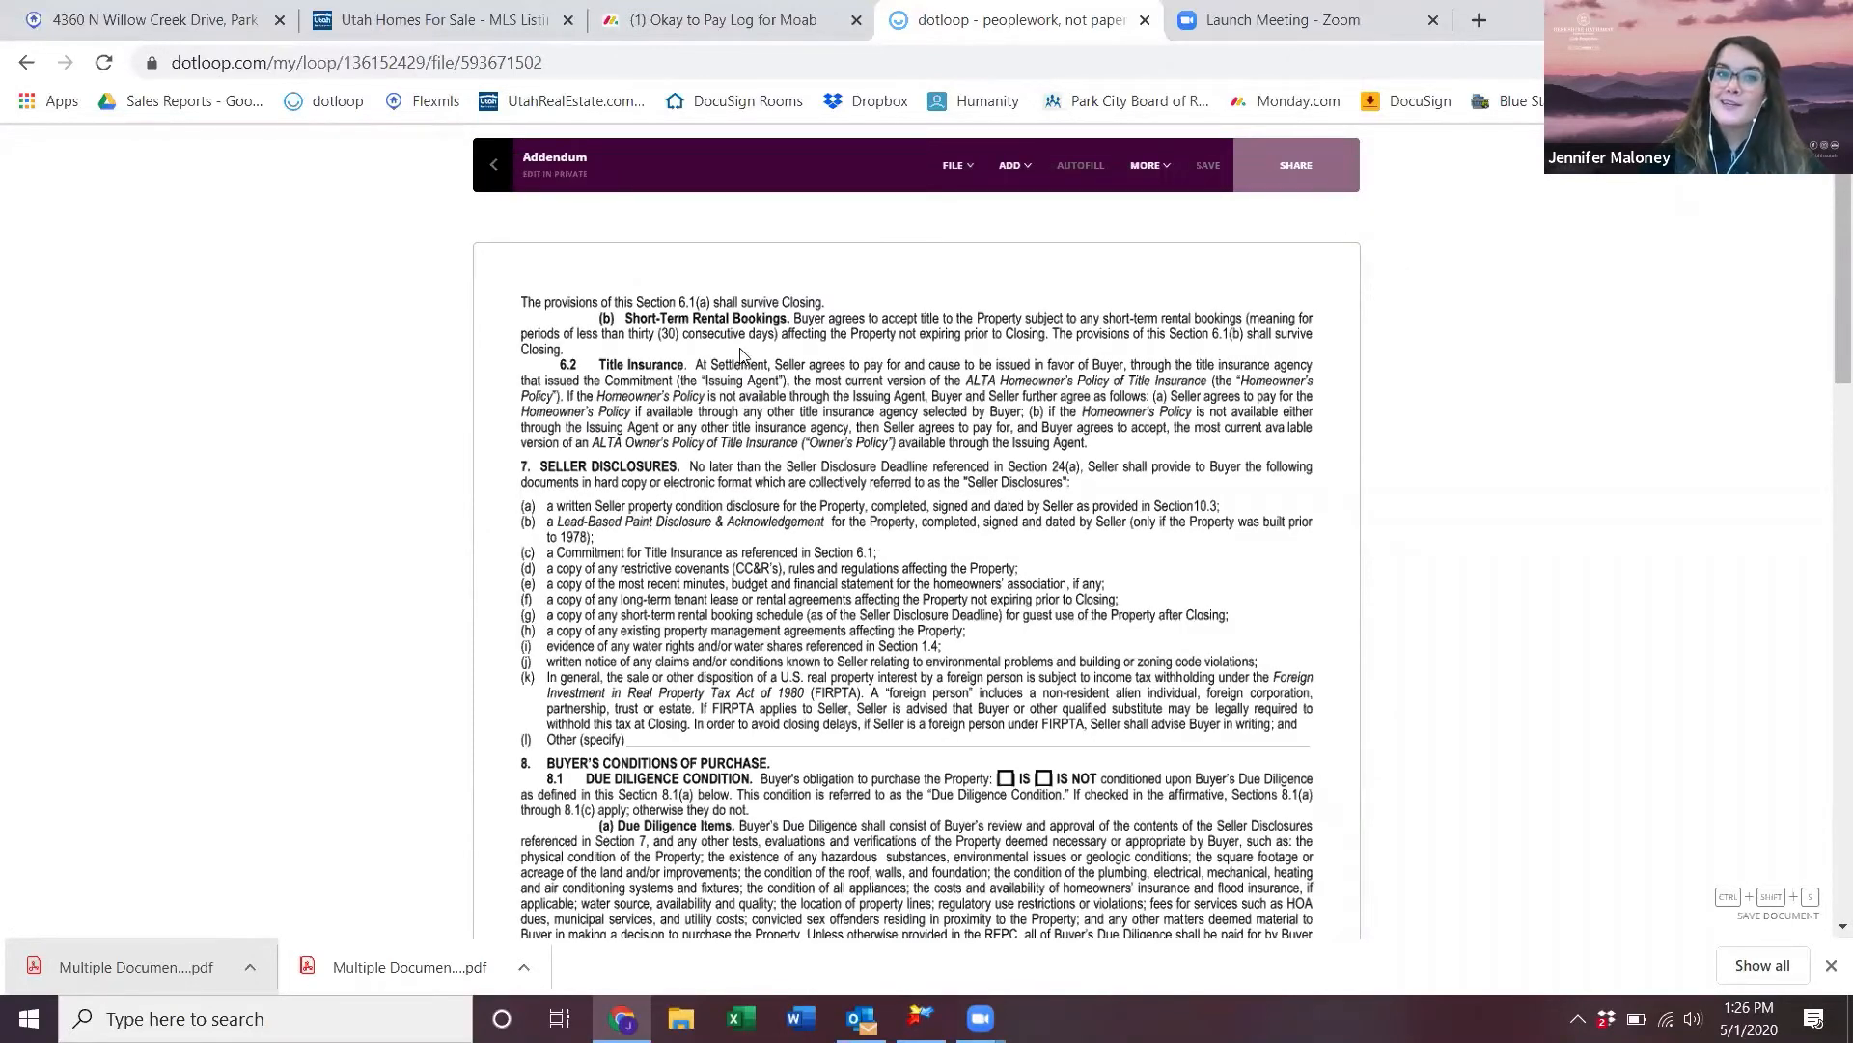
left_click(493, 165)
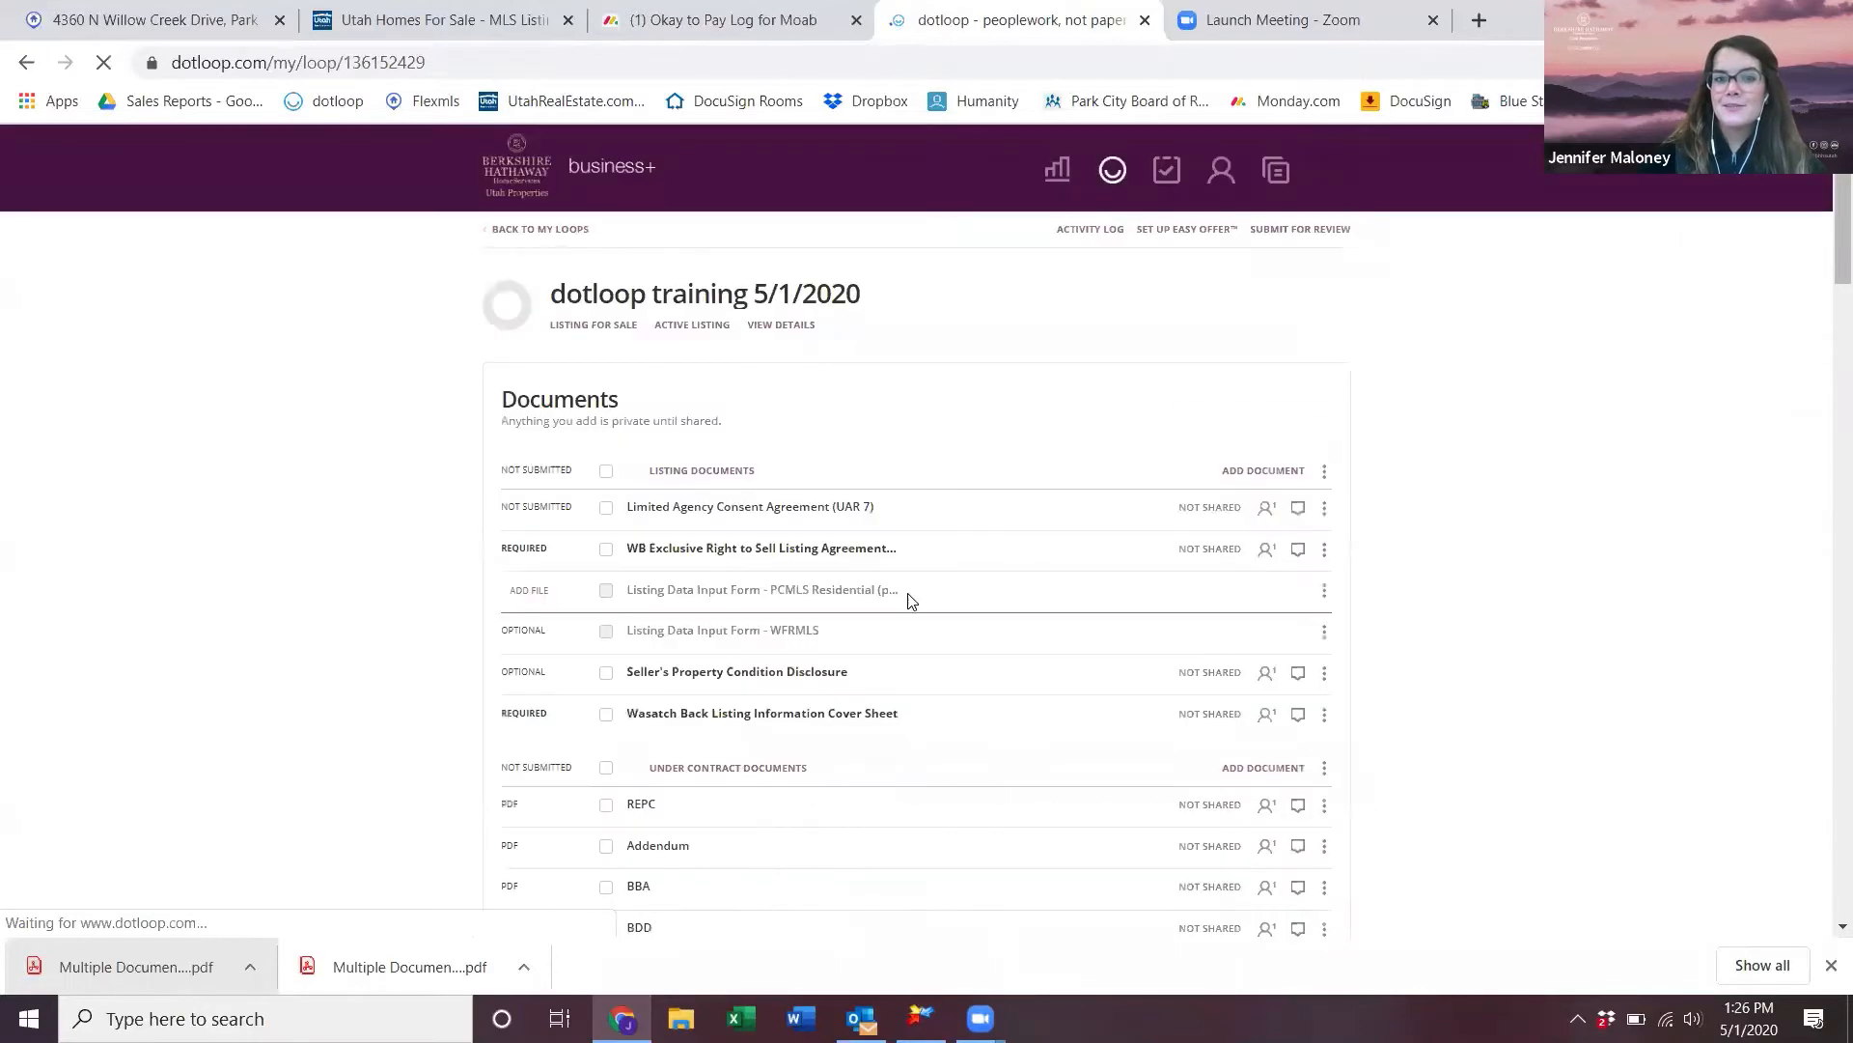
scroll(775, 586, "down", 4)
scroll(776, 586, "down", 3)
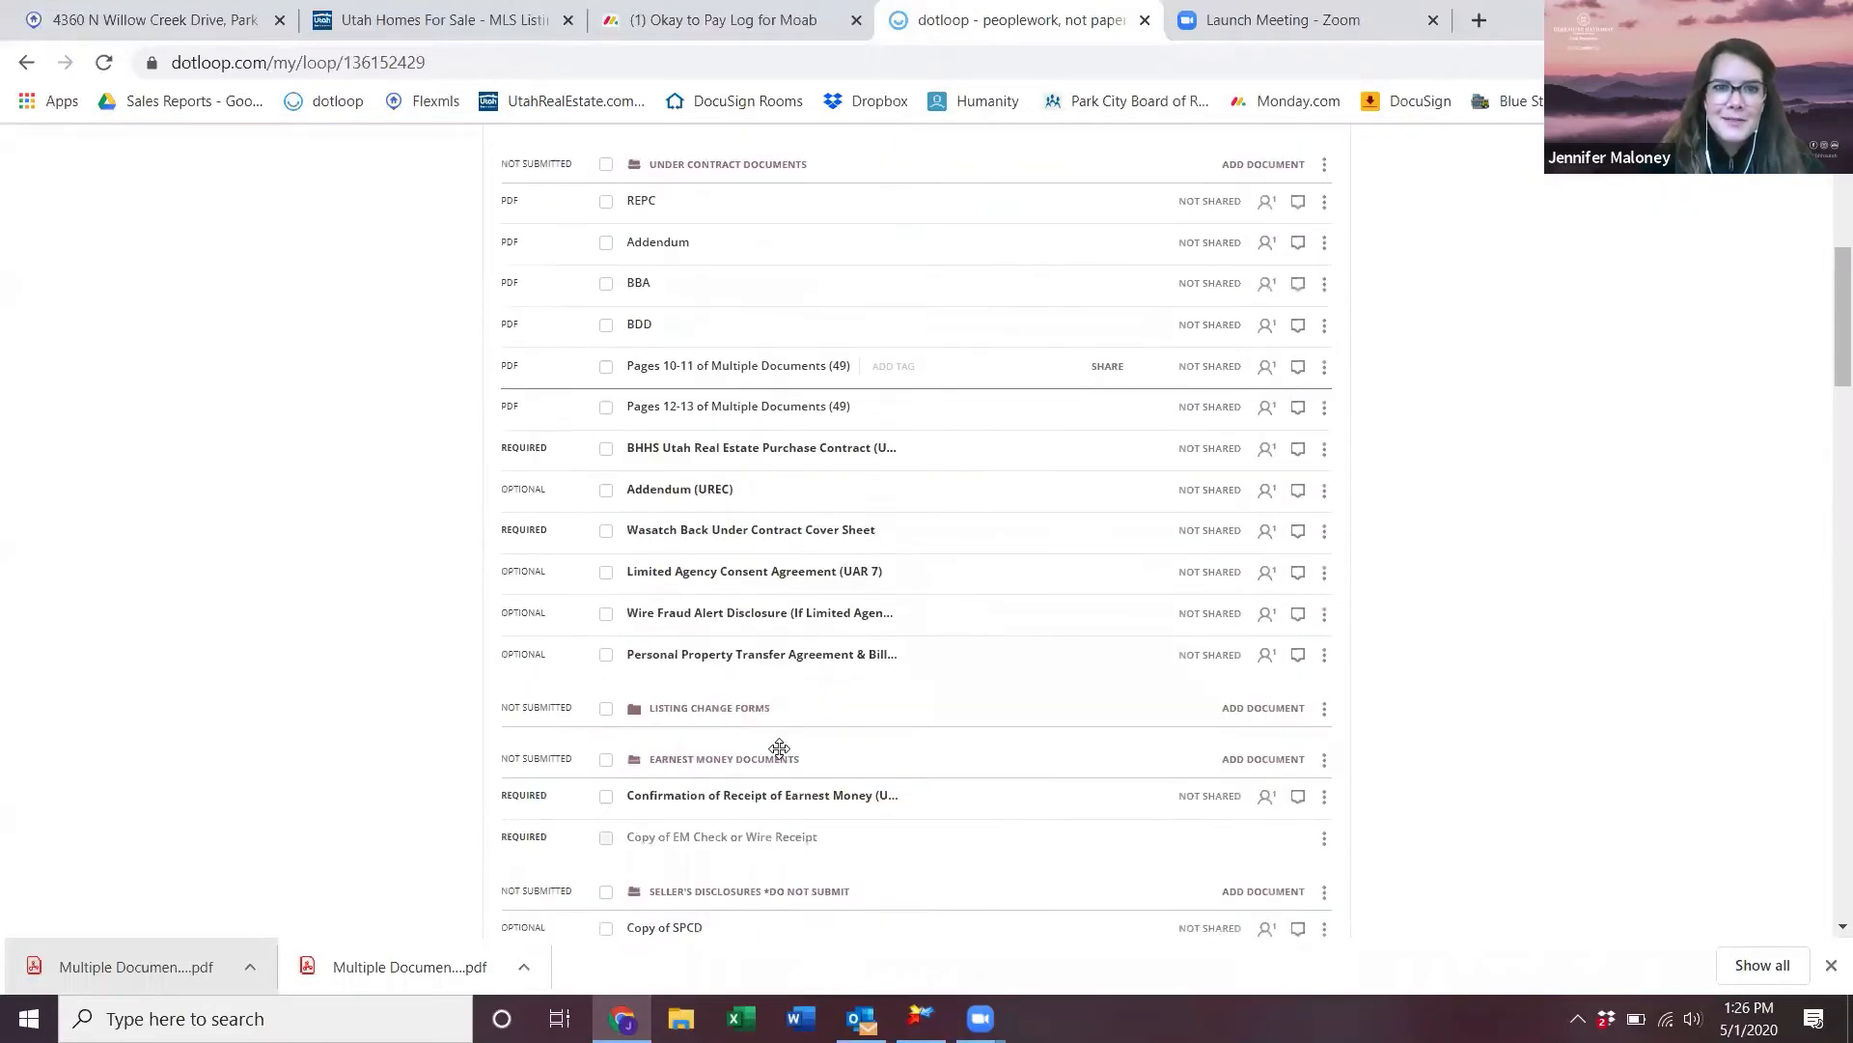
left_click(700, 496)
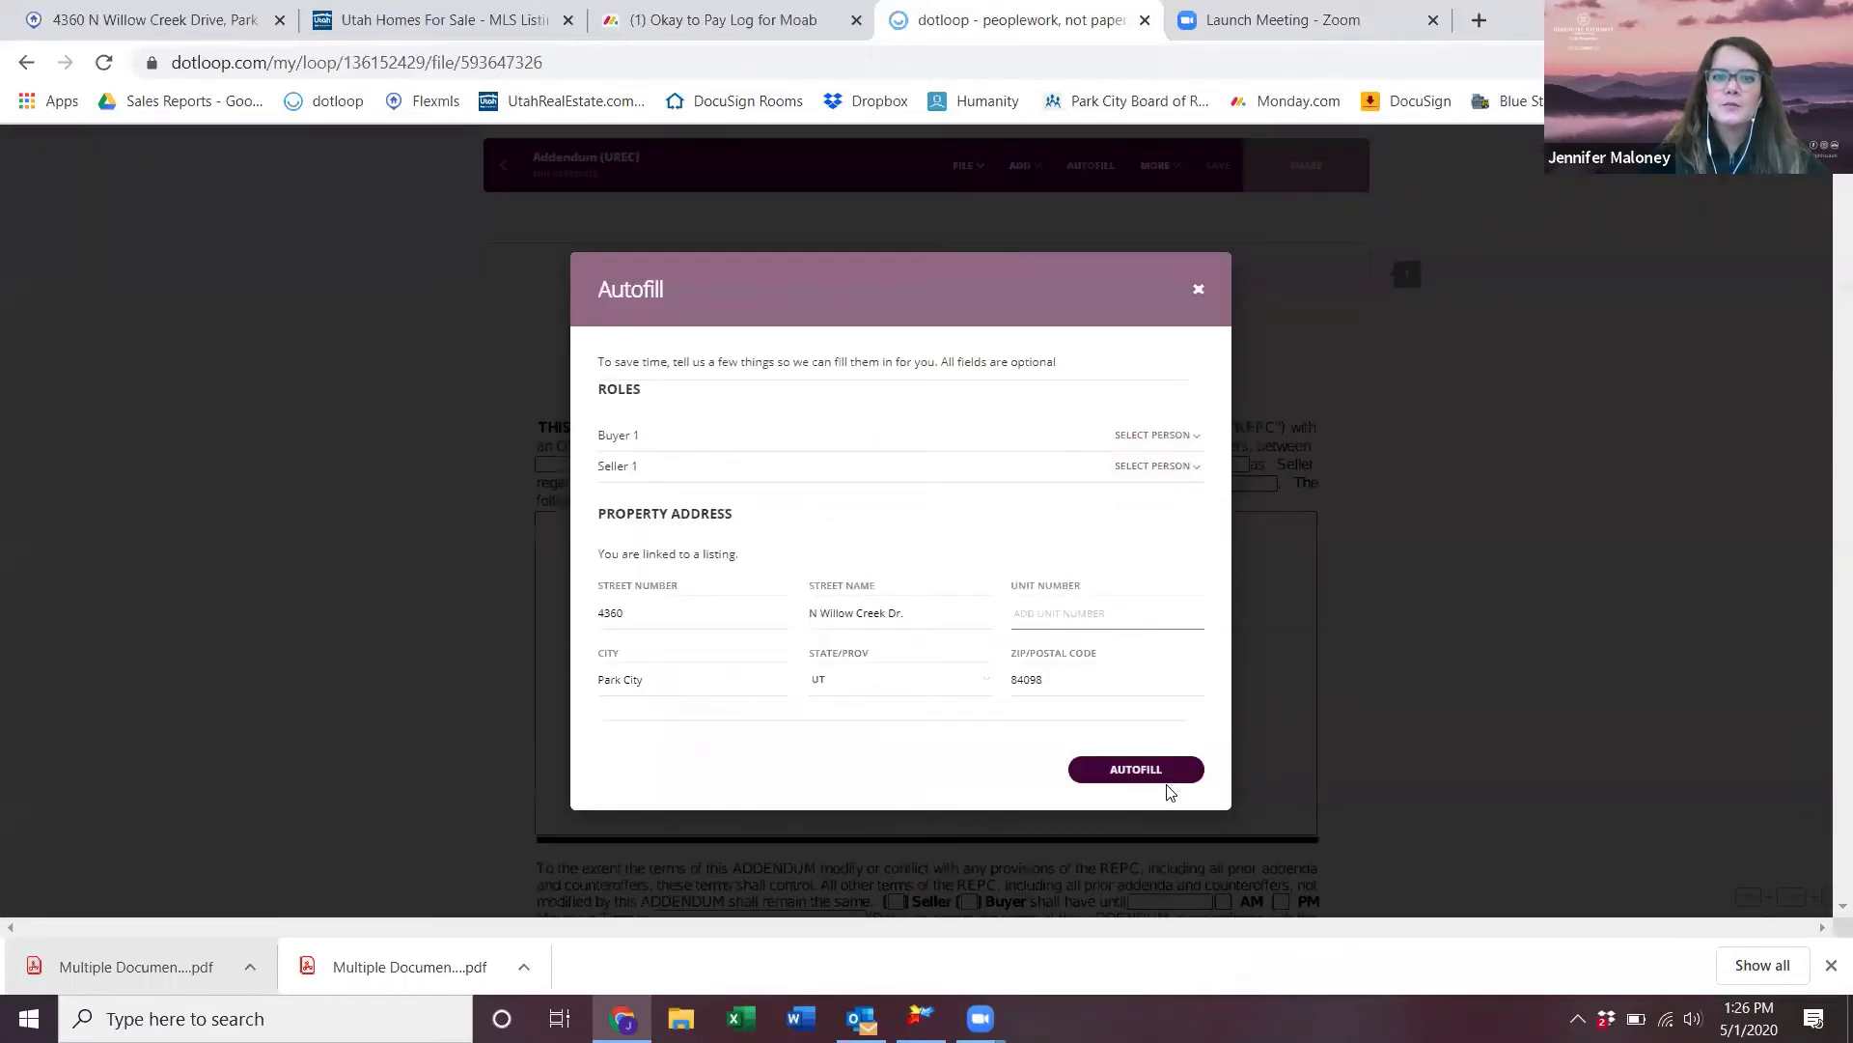
left_click(1164, 769)
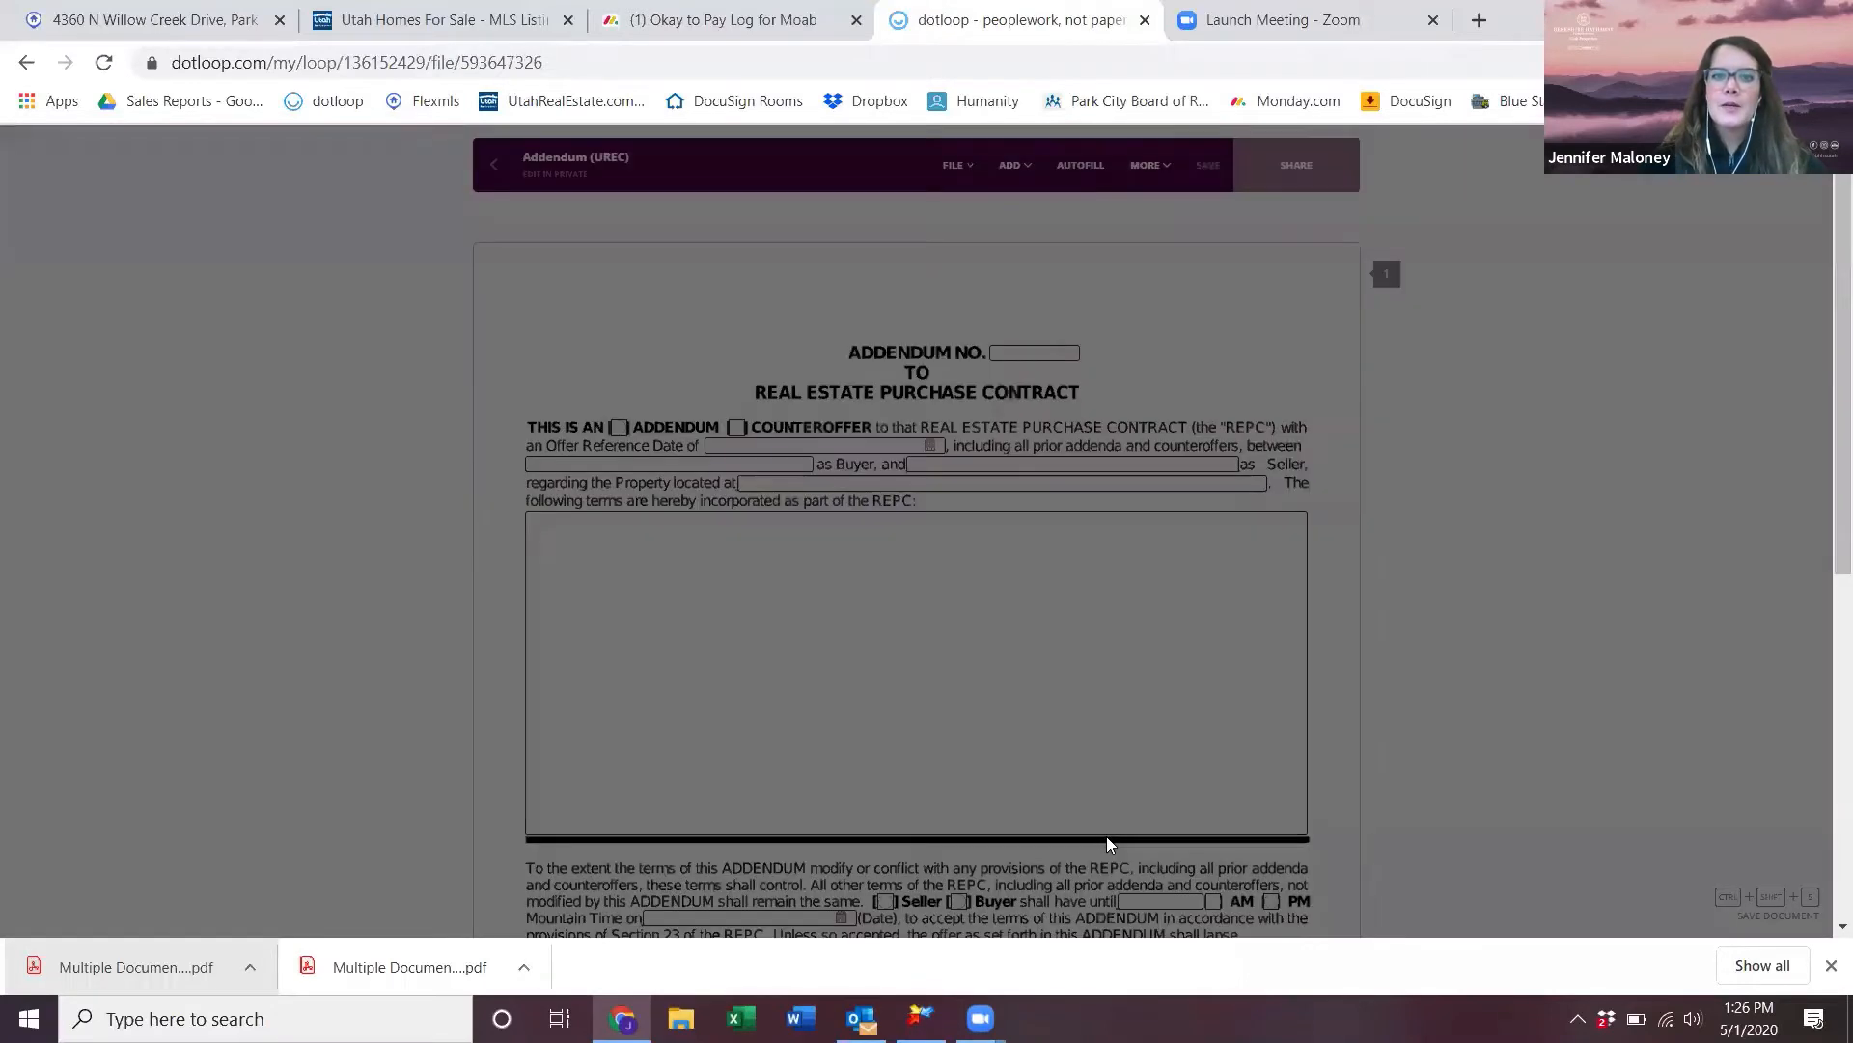
- Mark Buyer and assign the first signature field to the managing broker
left_click(1058, 354)
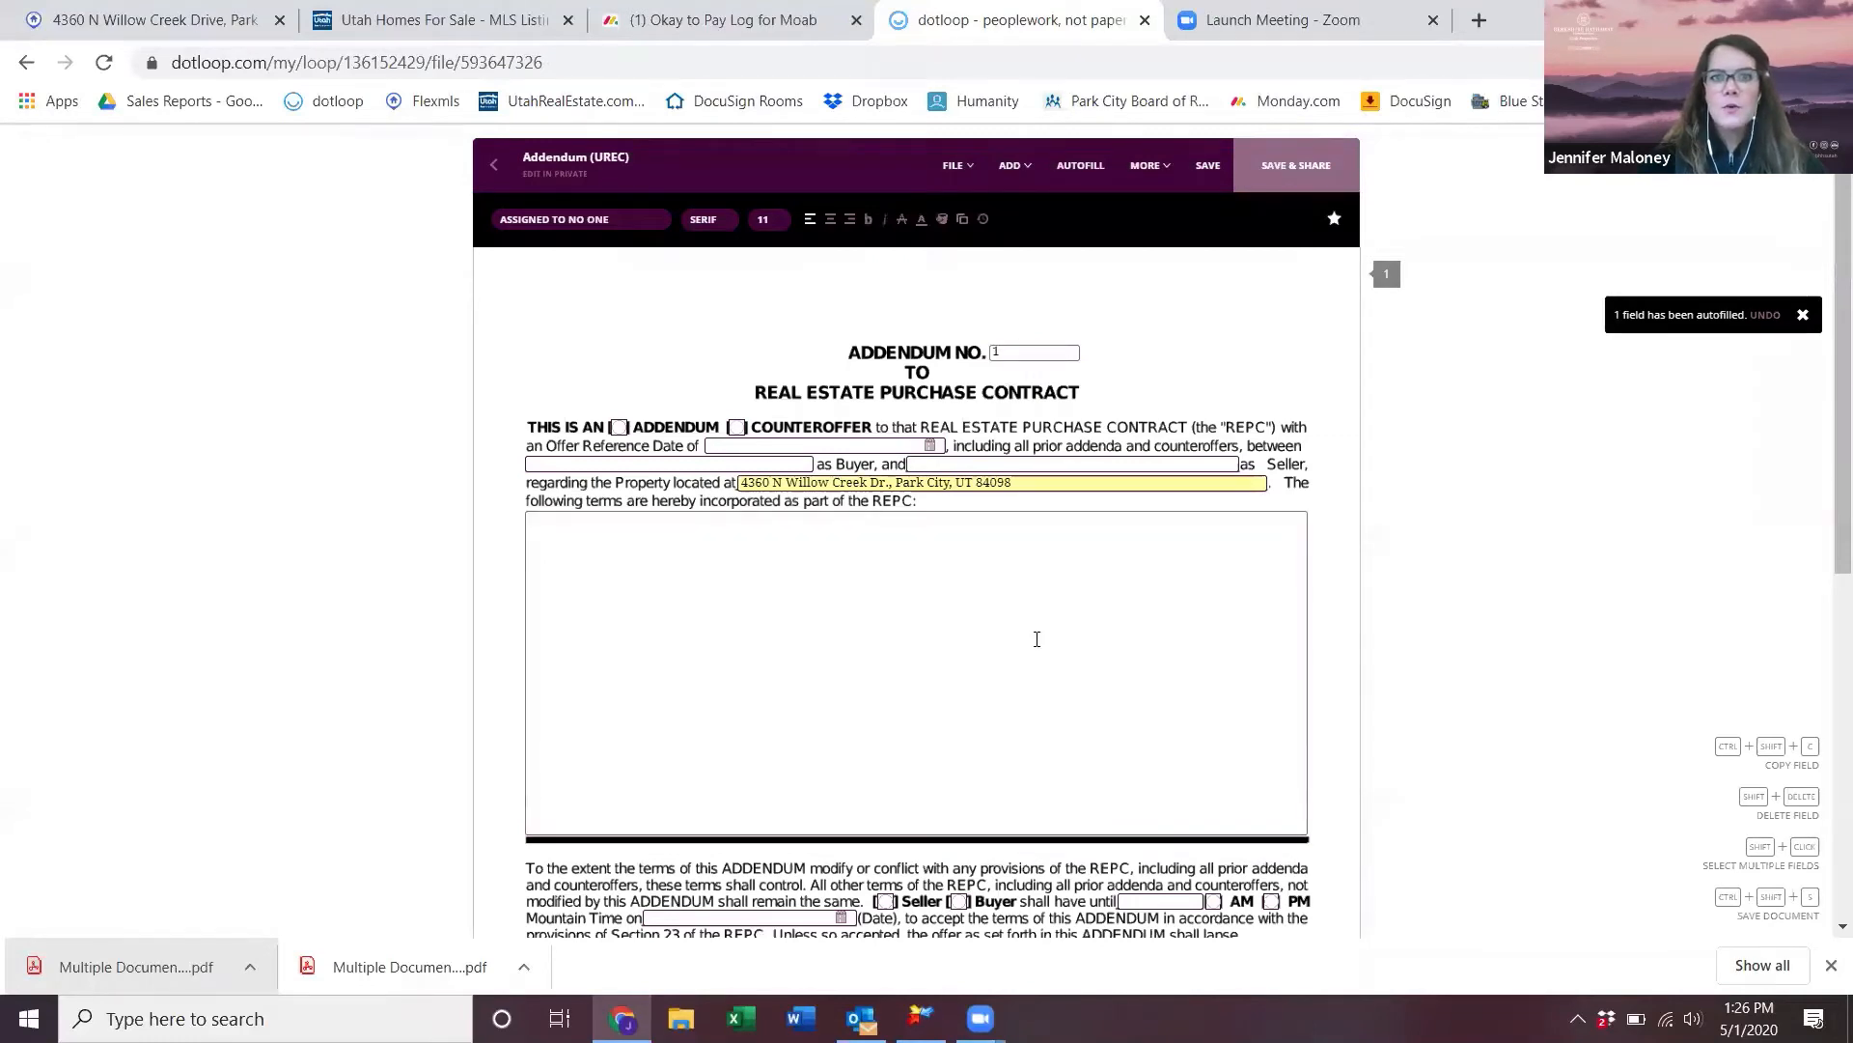
scroll(1034, 637, "down", 5)
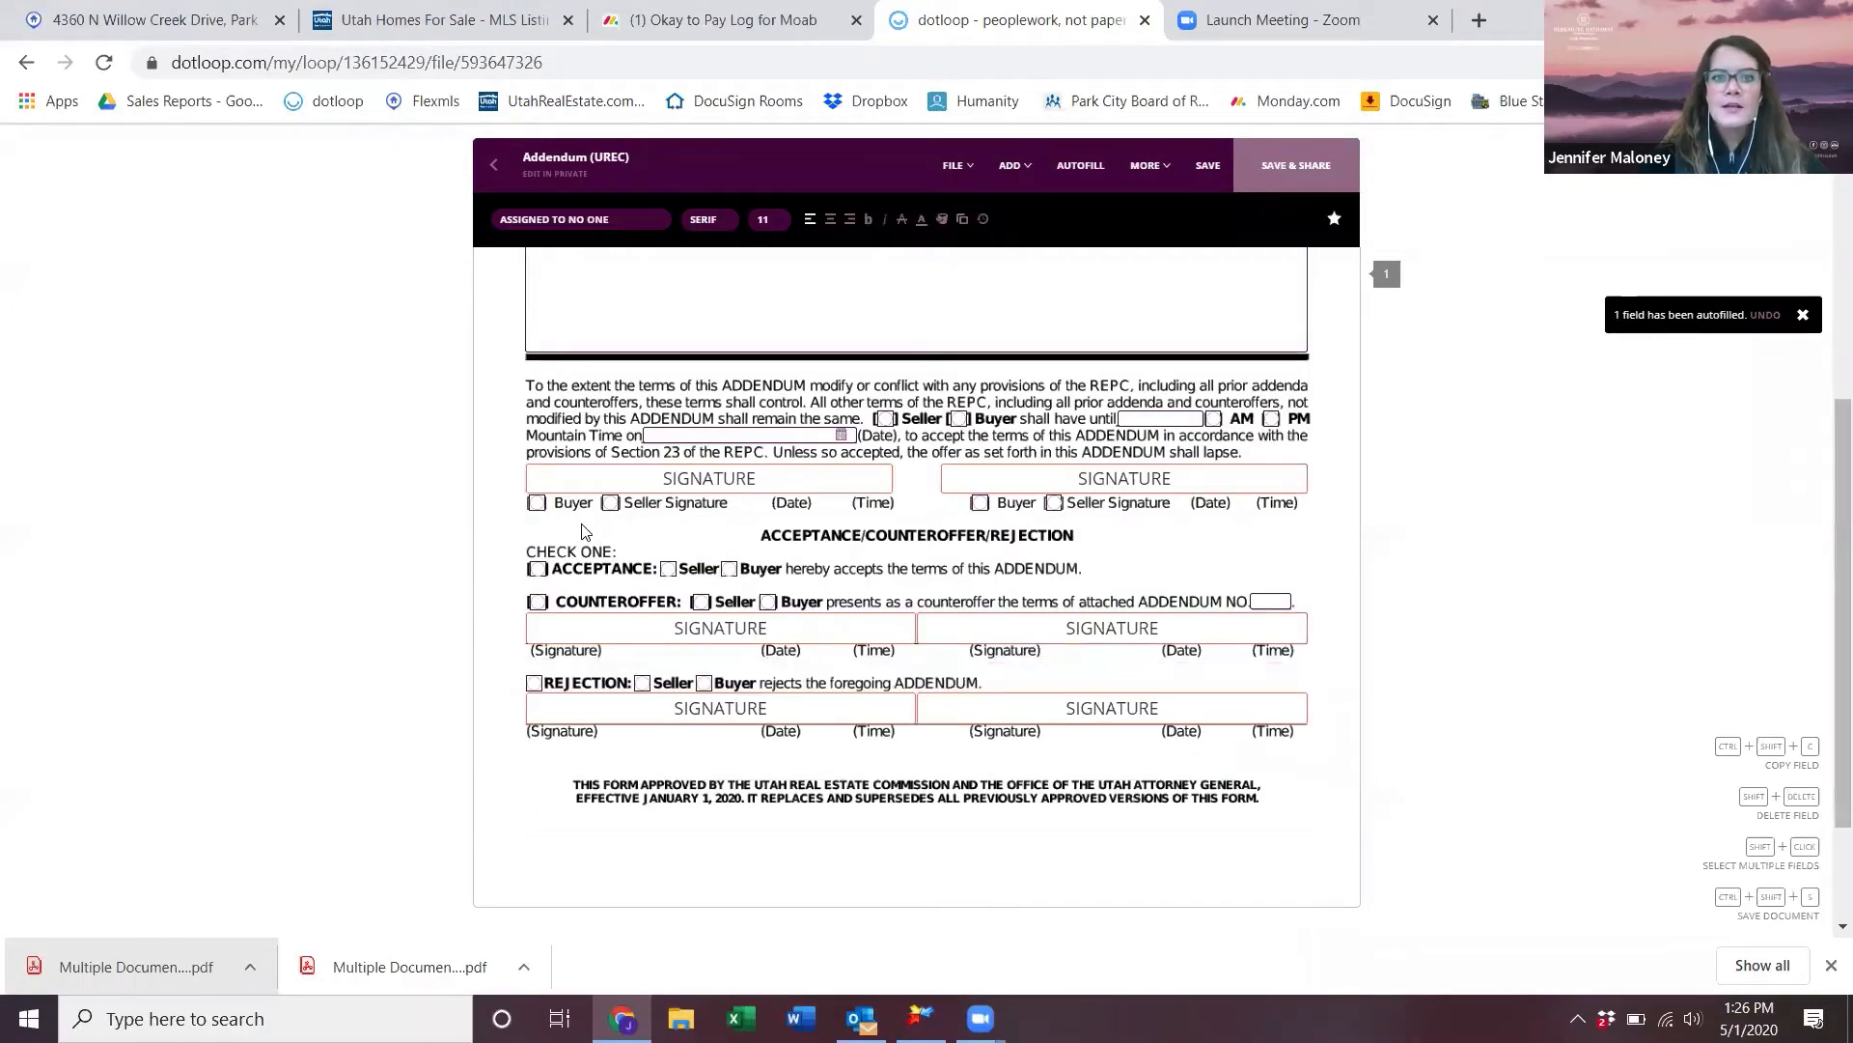
left_click(537, 502)
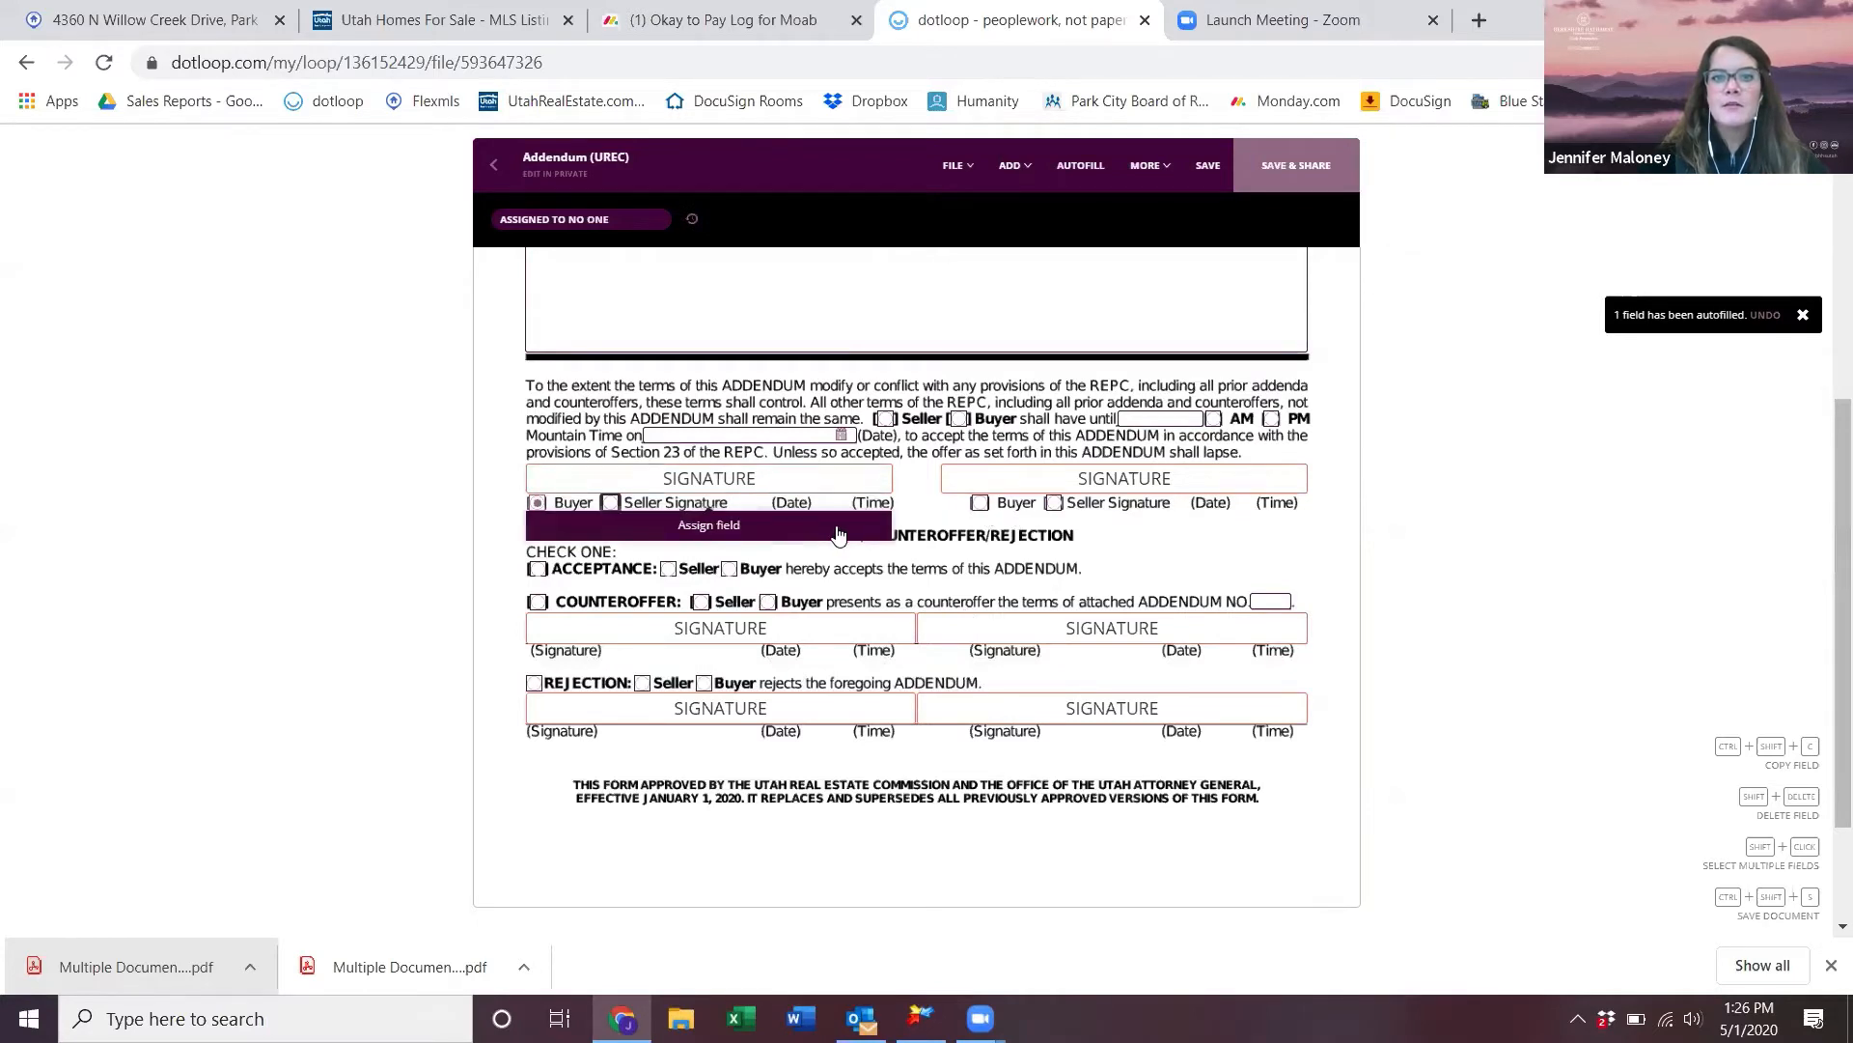
left_click(835, 528)
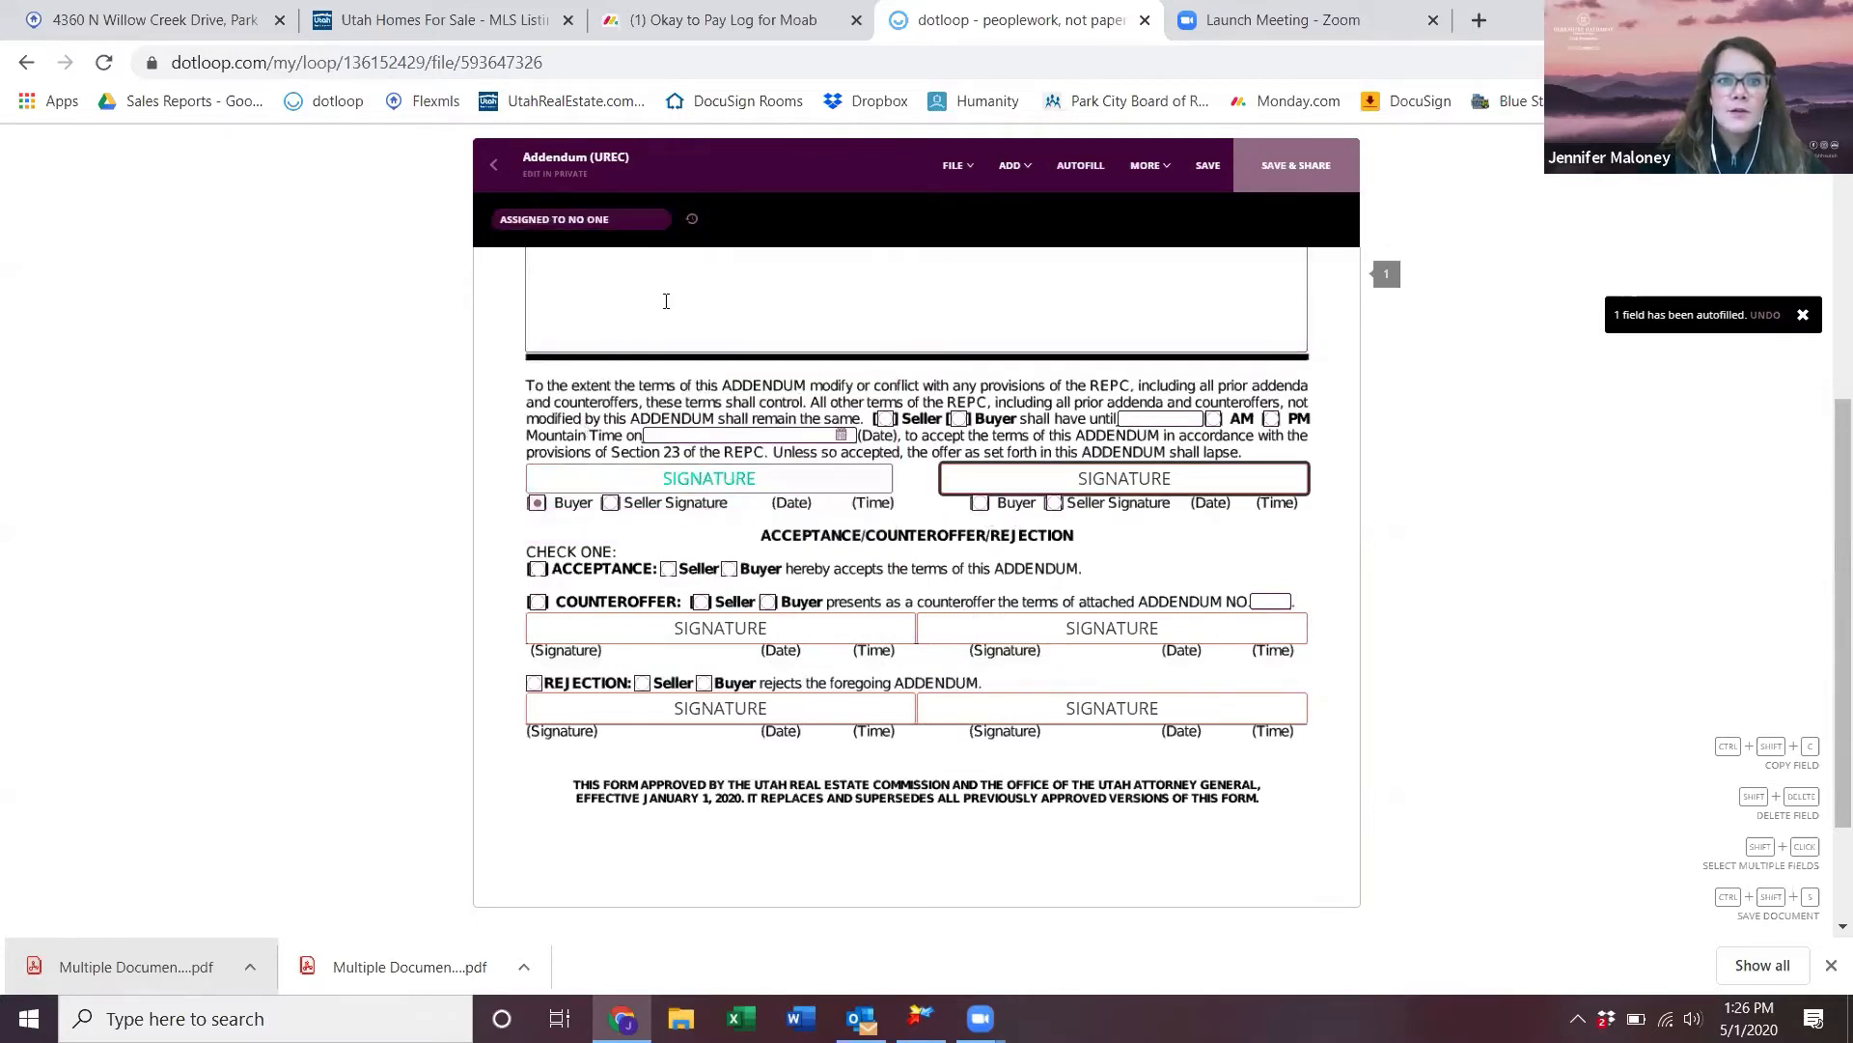
left_click(710, 524)
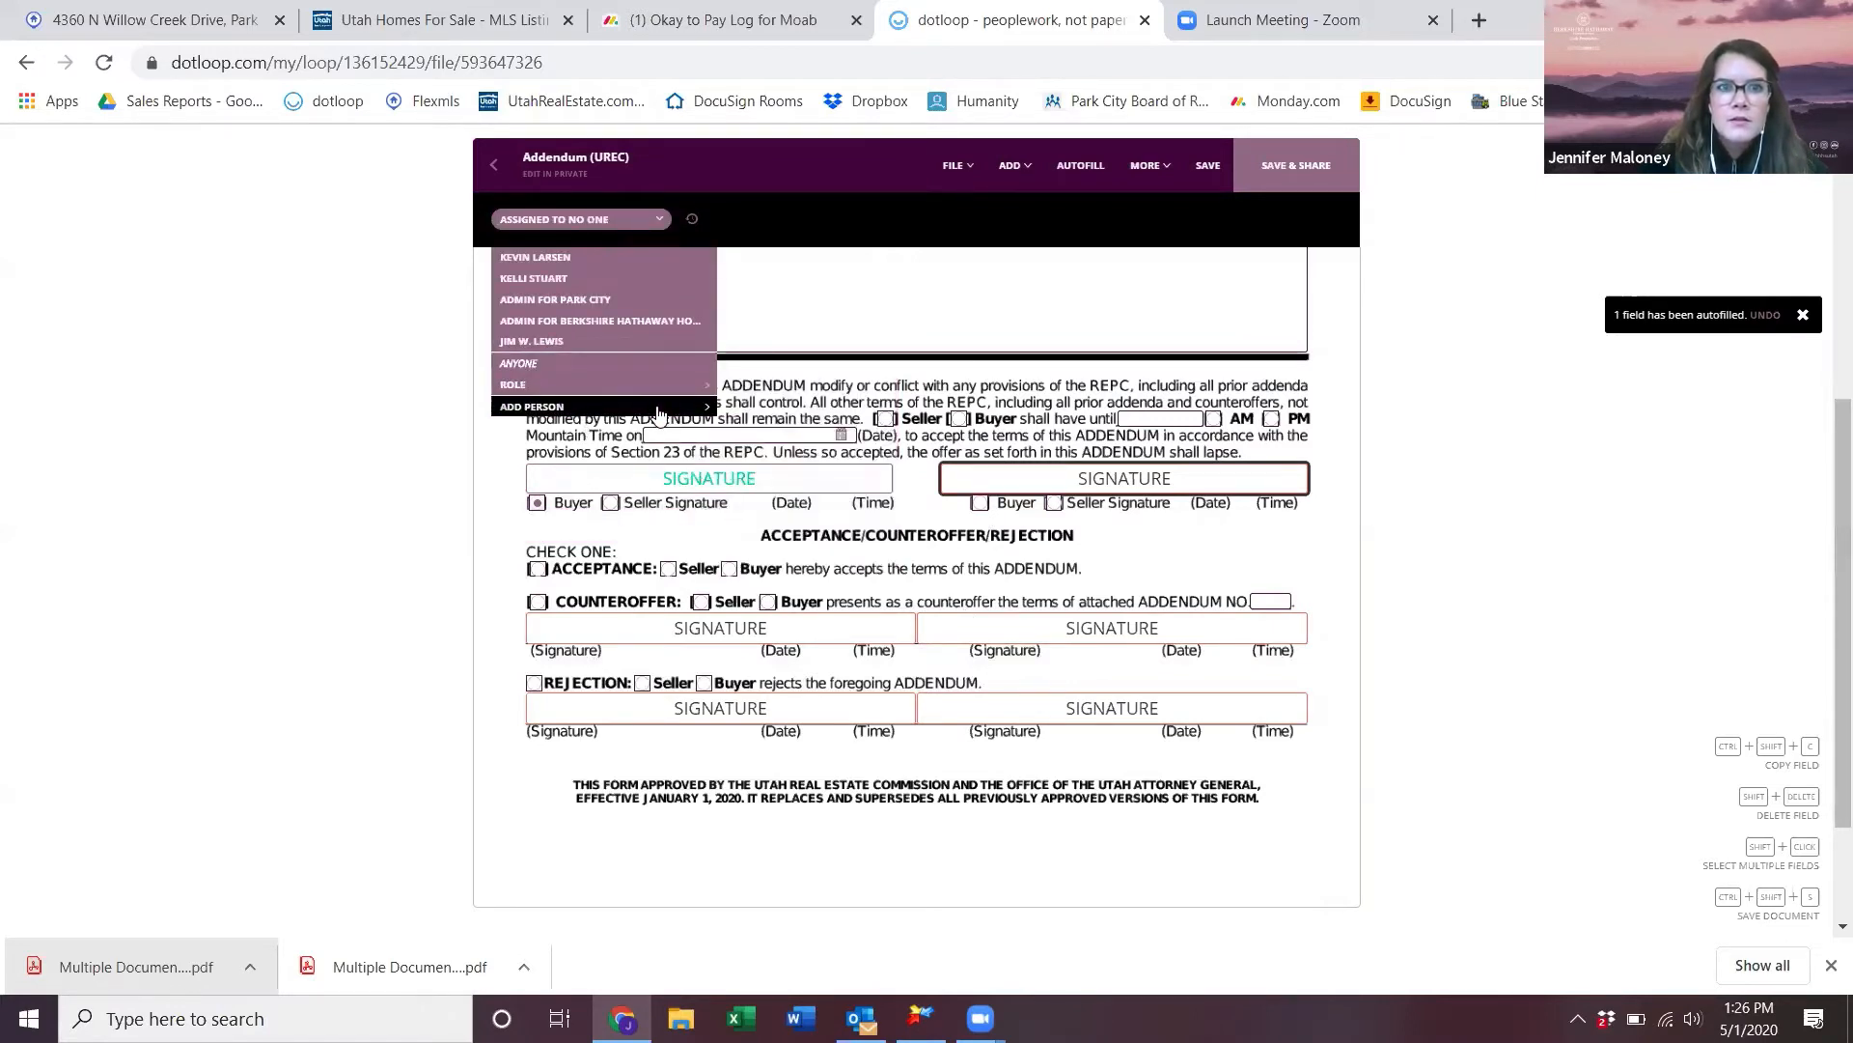
left_click(579, 258)
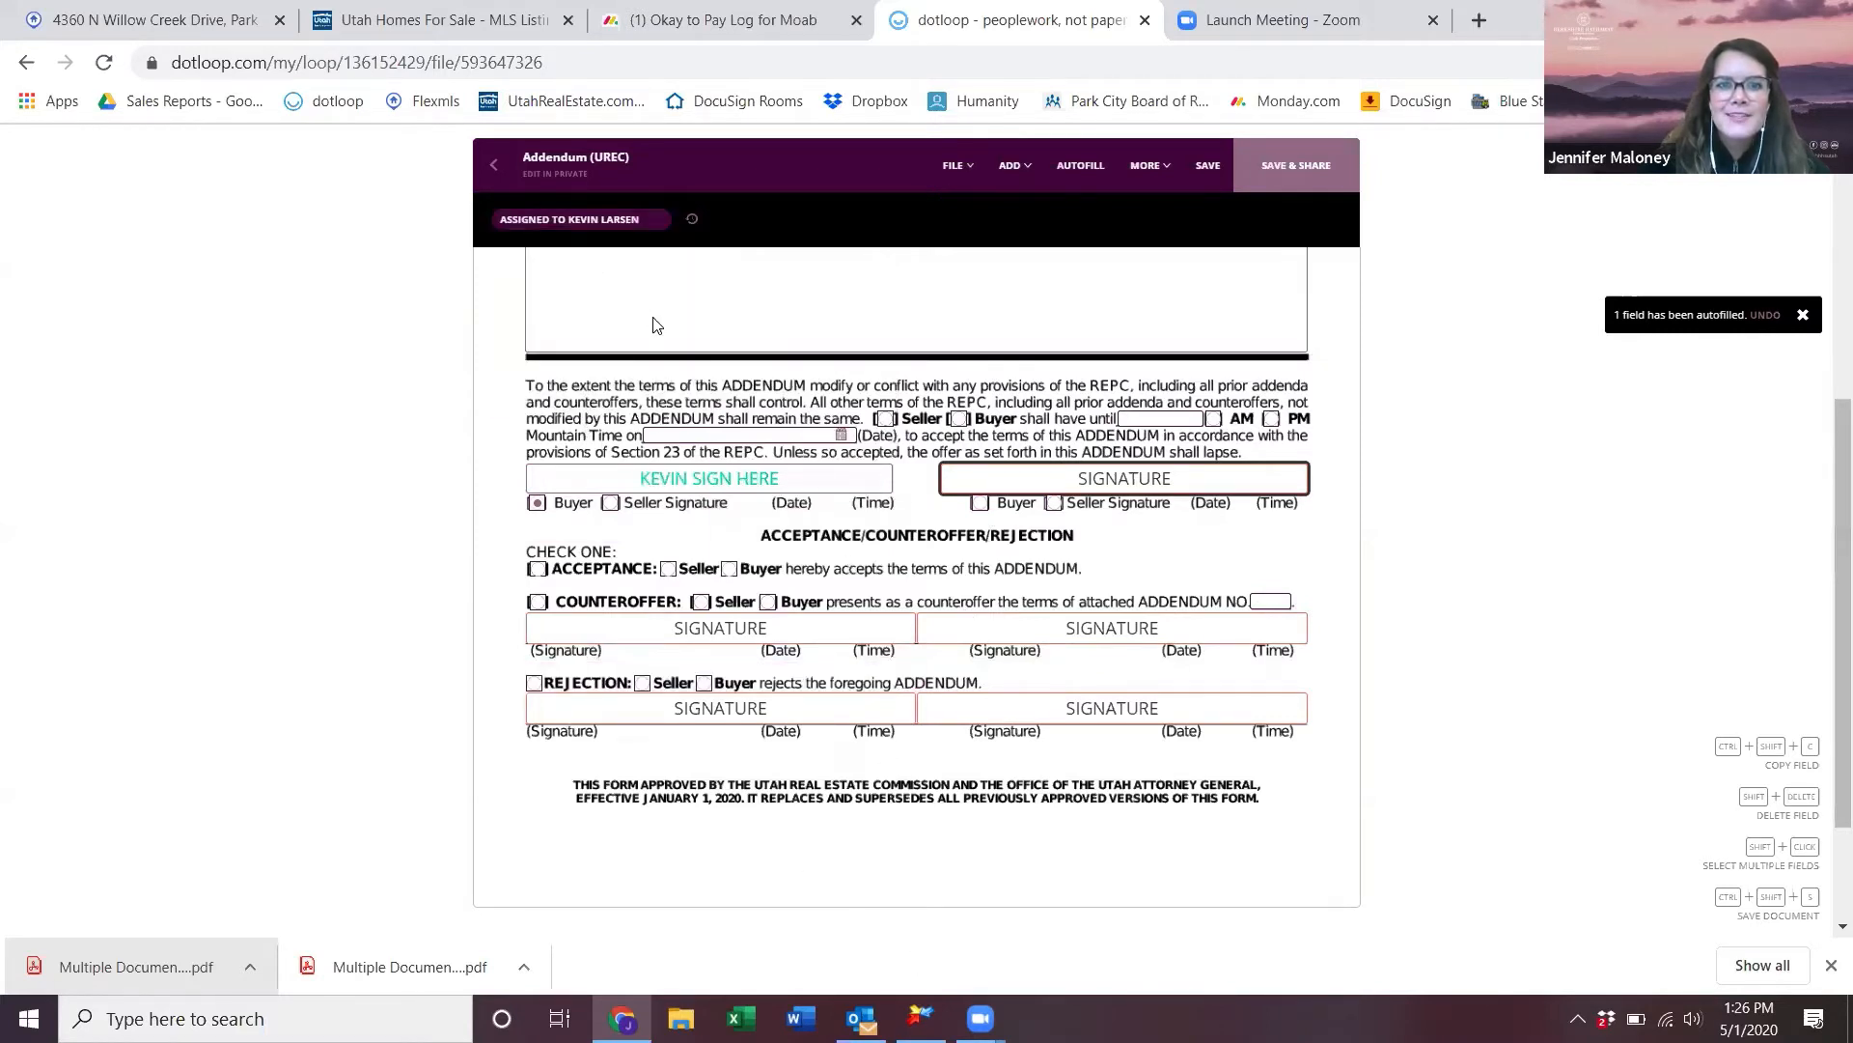
- Share the Addendum (UREC) with the managing broker, adding a test message and attaching the PDF
left_click(1295, 169)
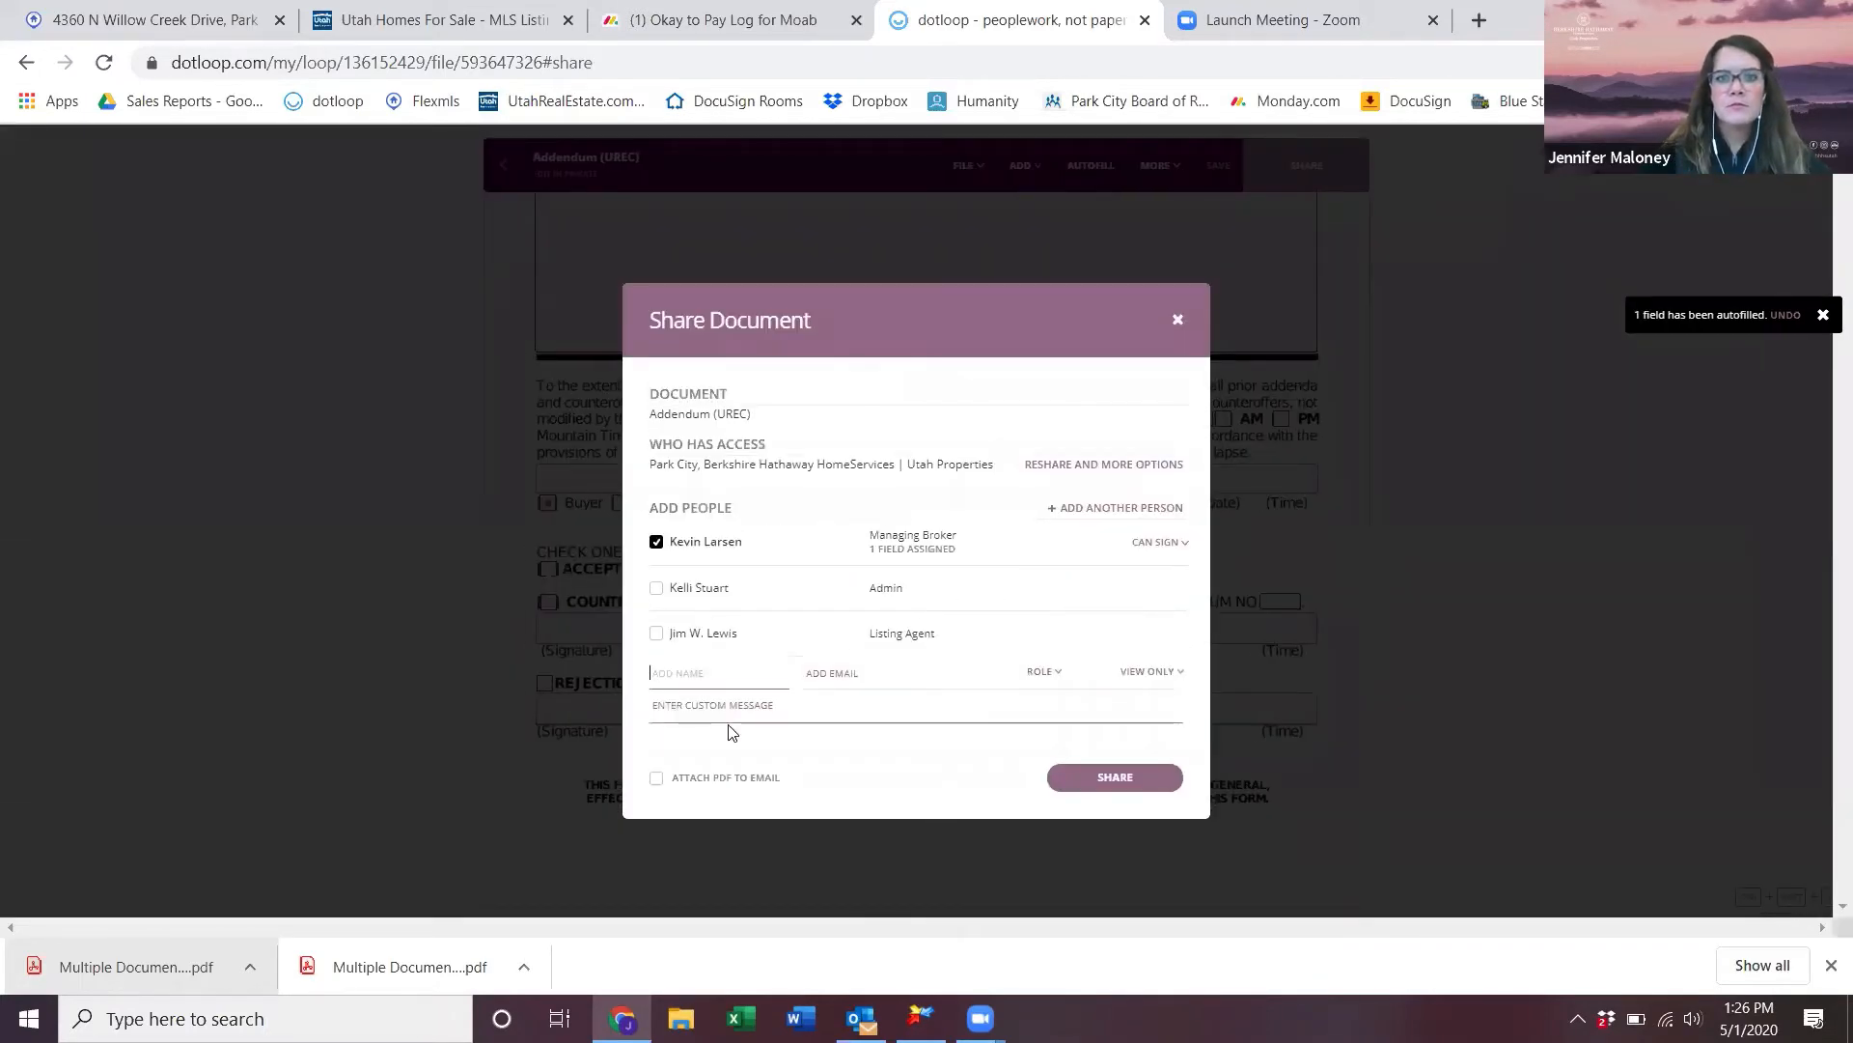
left_click(733, 709)
type("THIS IS A TEST")
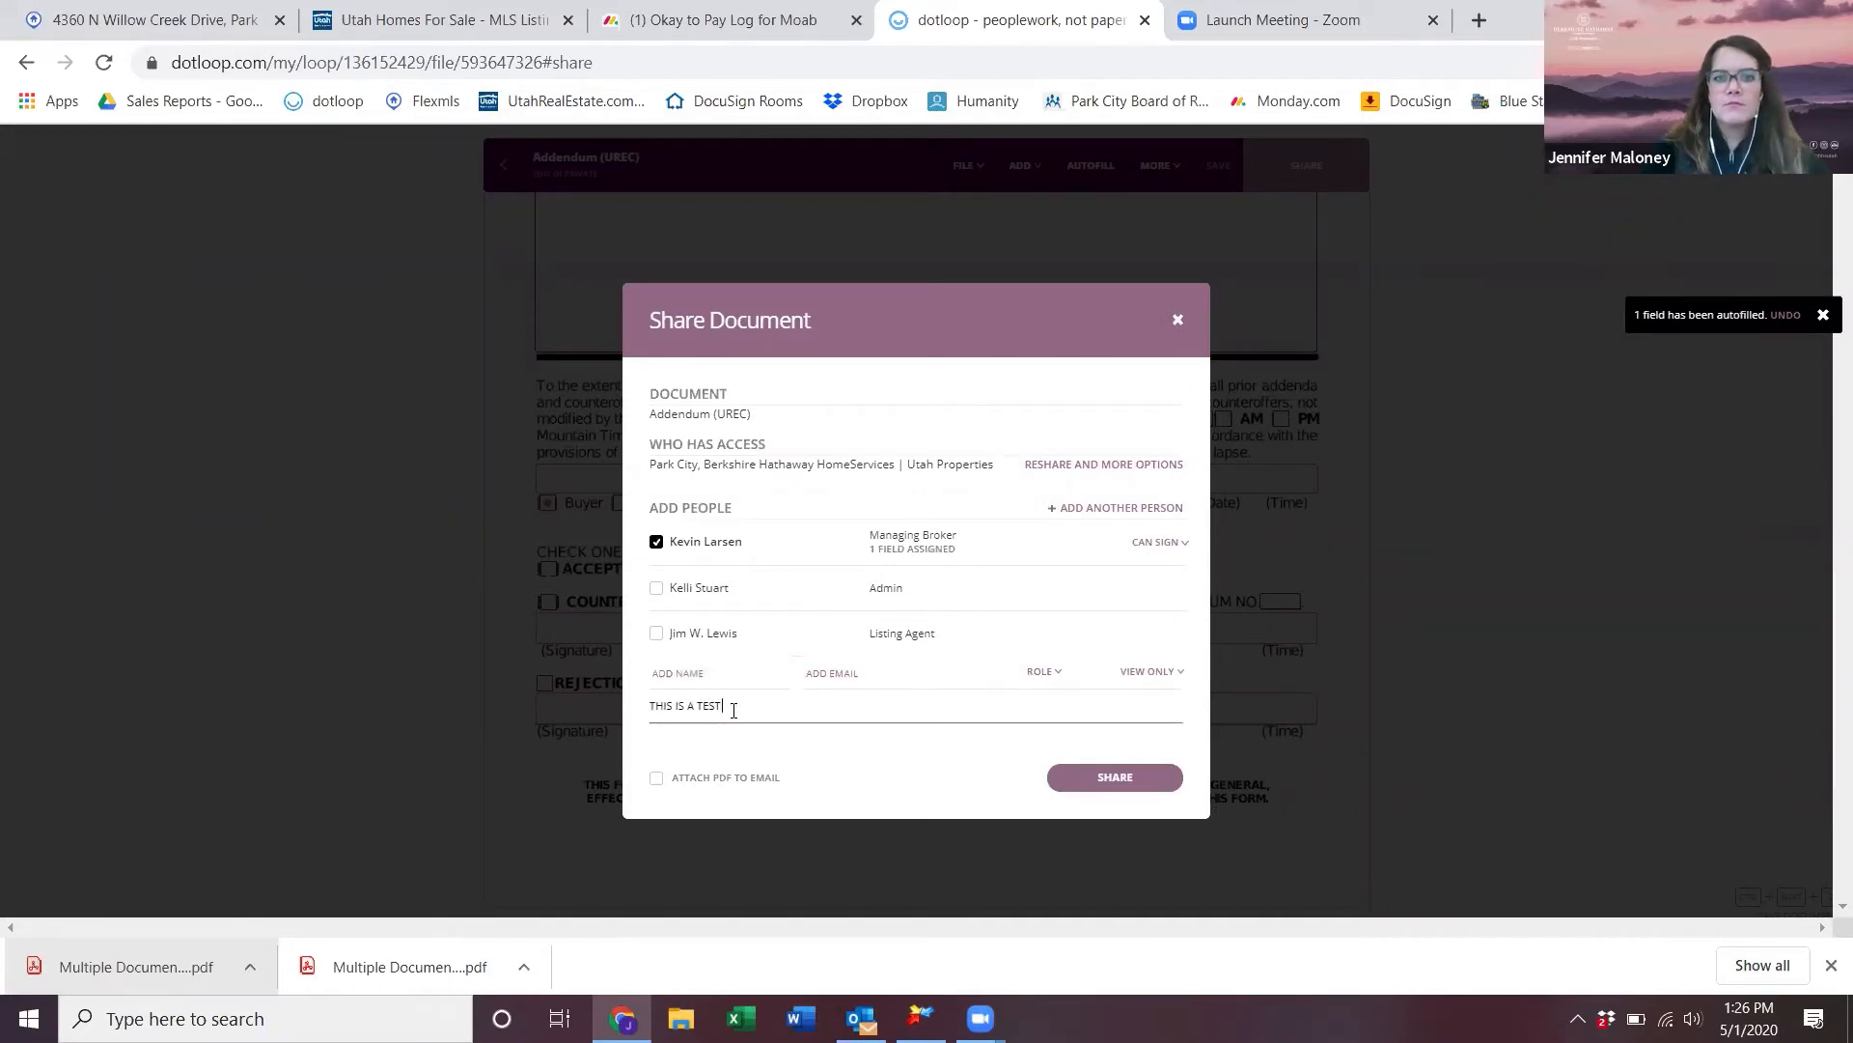
left_click(655, 778)
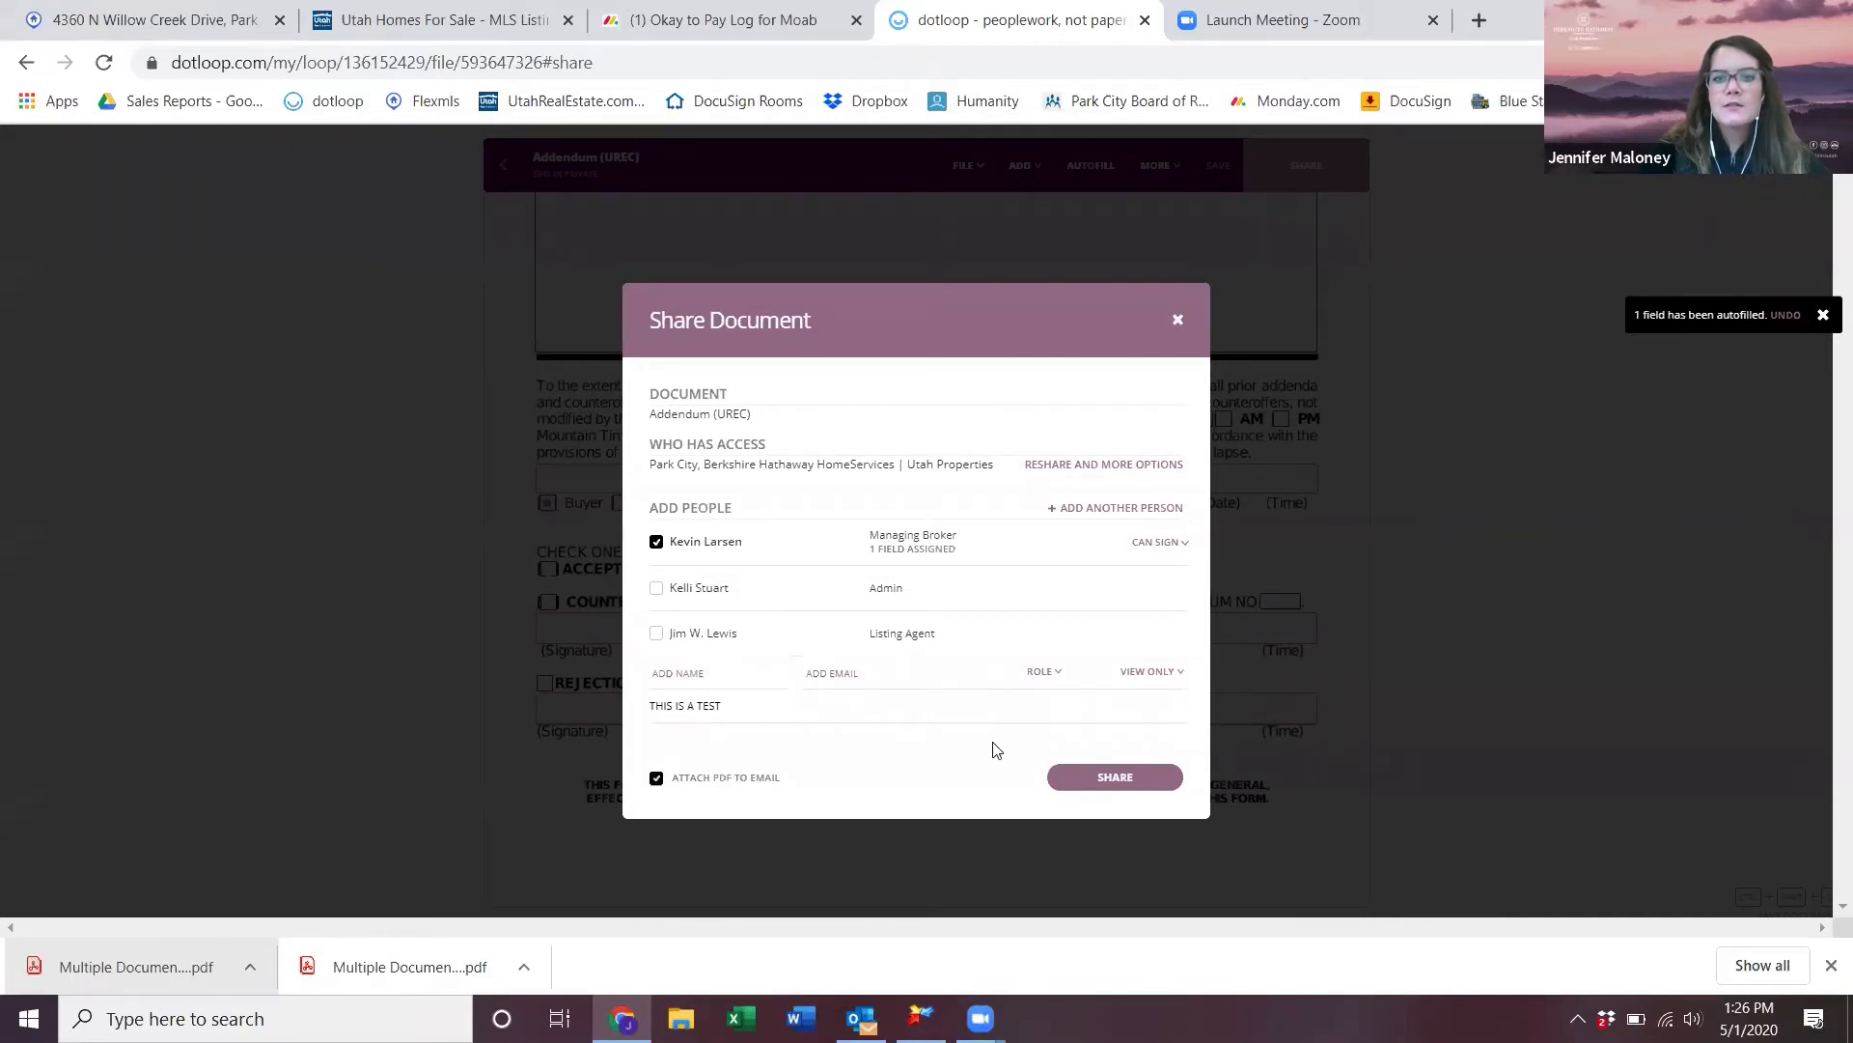
left_click(1085, 778)
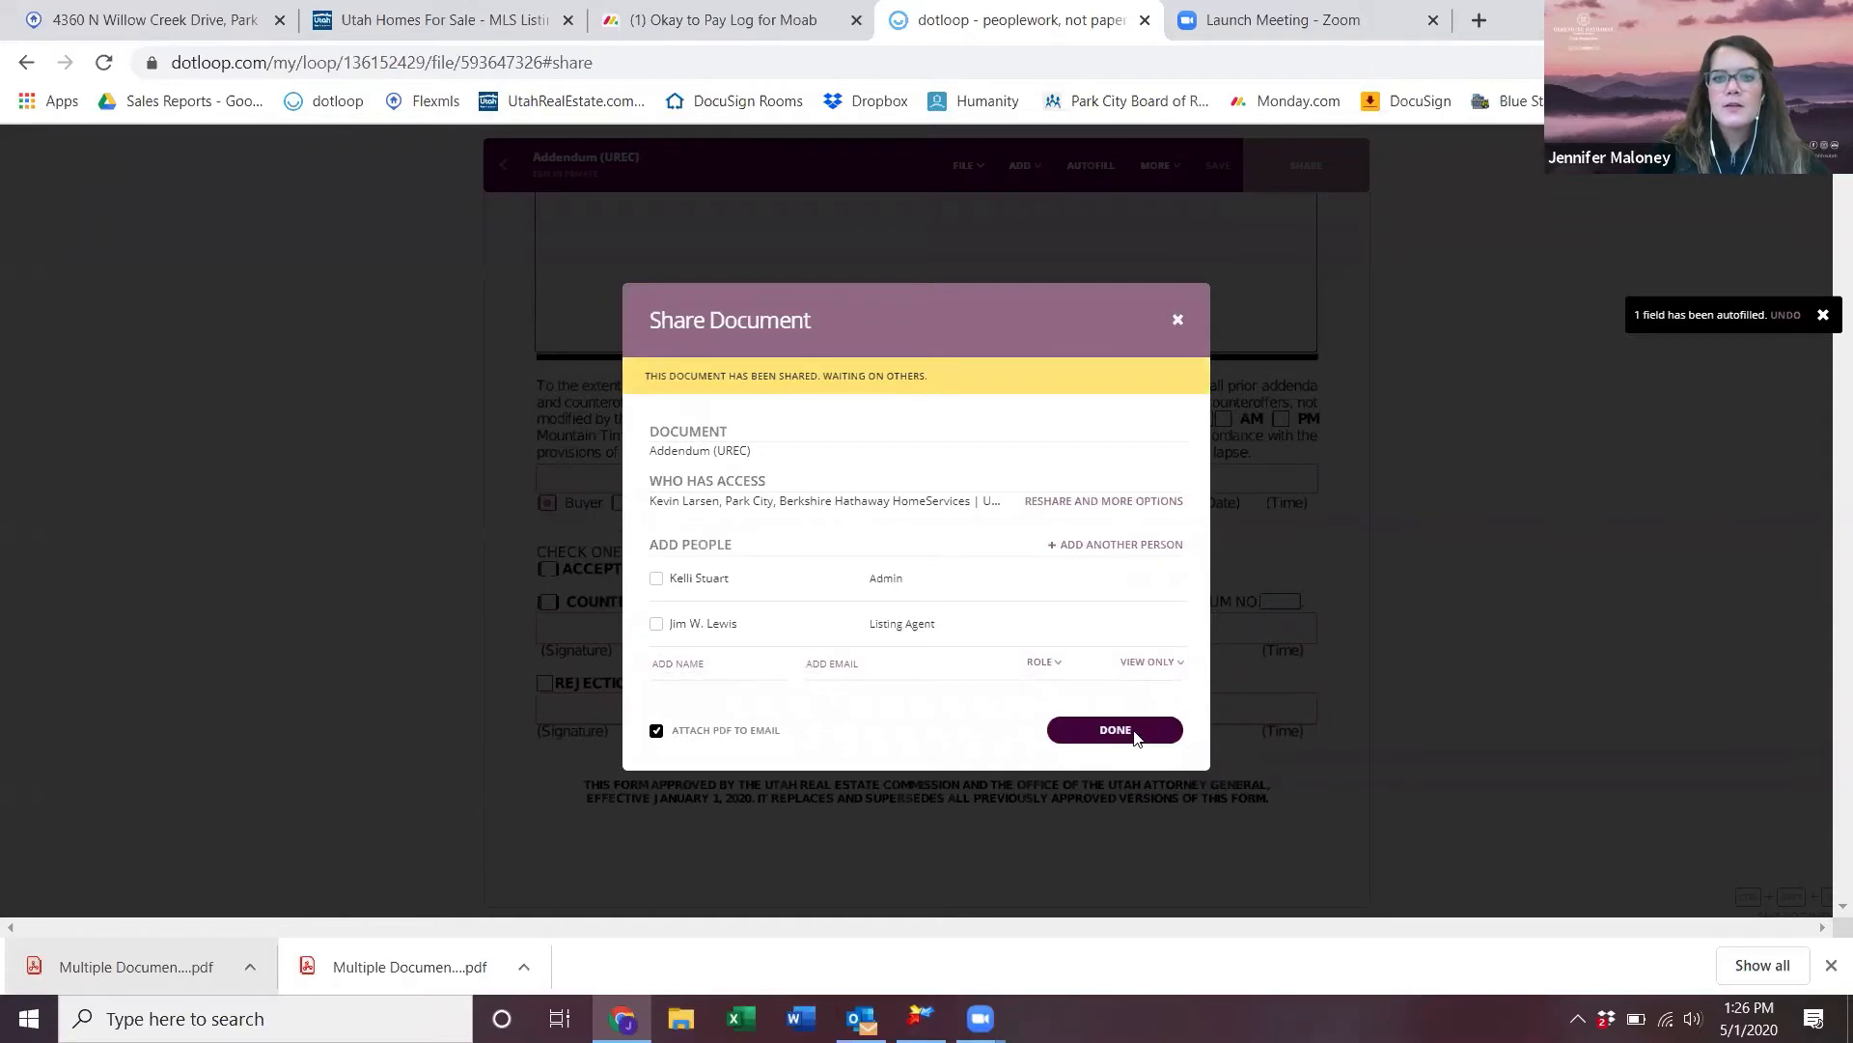
left_click(1134, 736)
scroll(1073, 742, "down", 6)
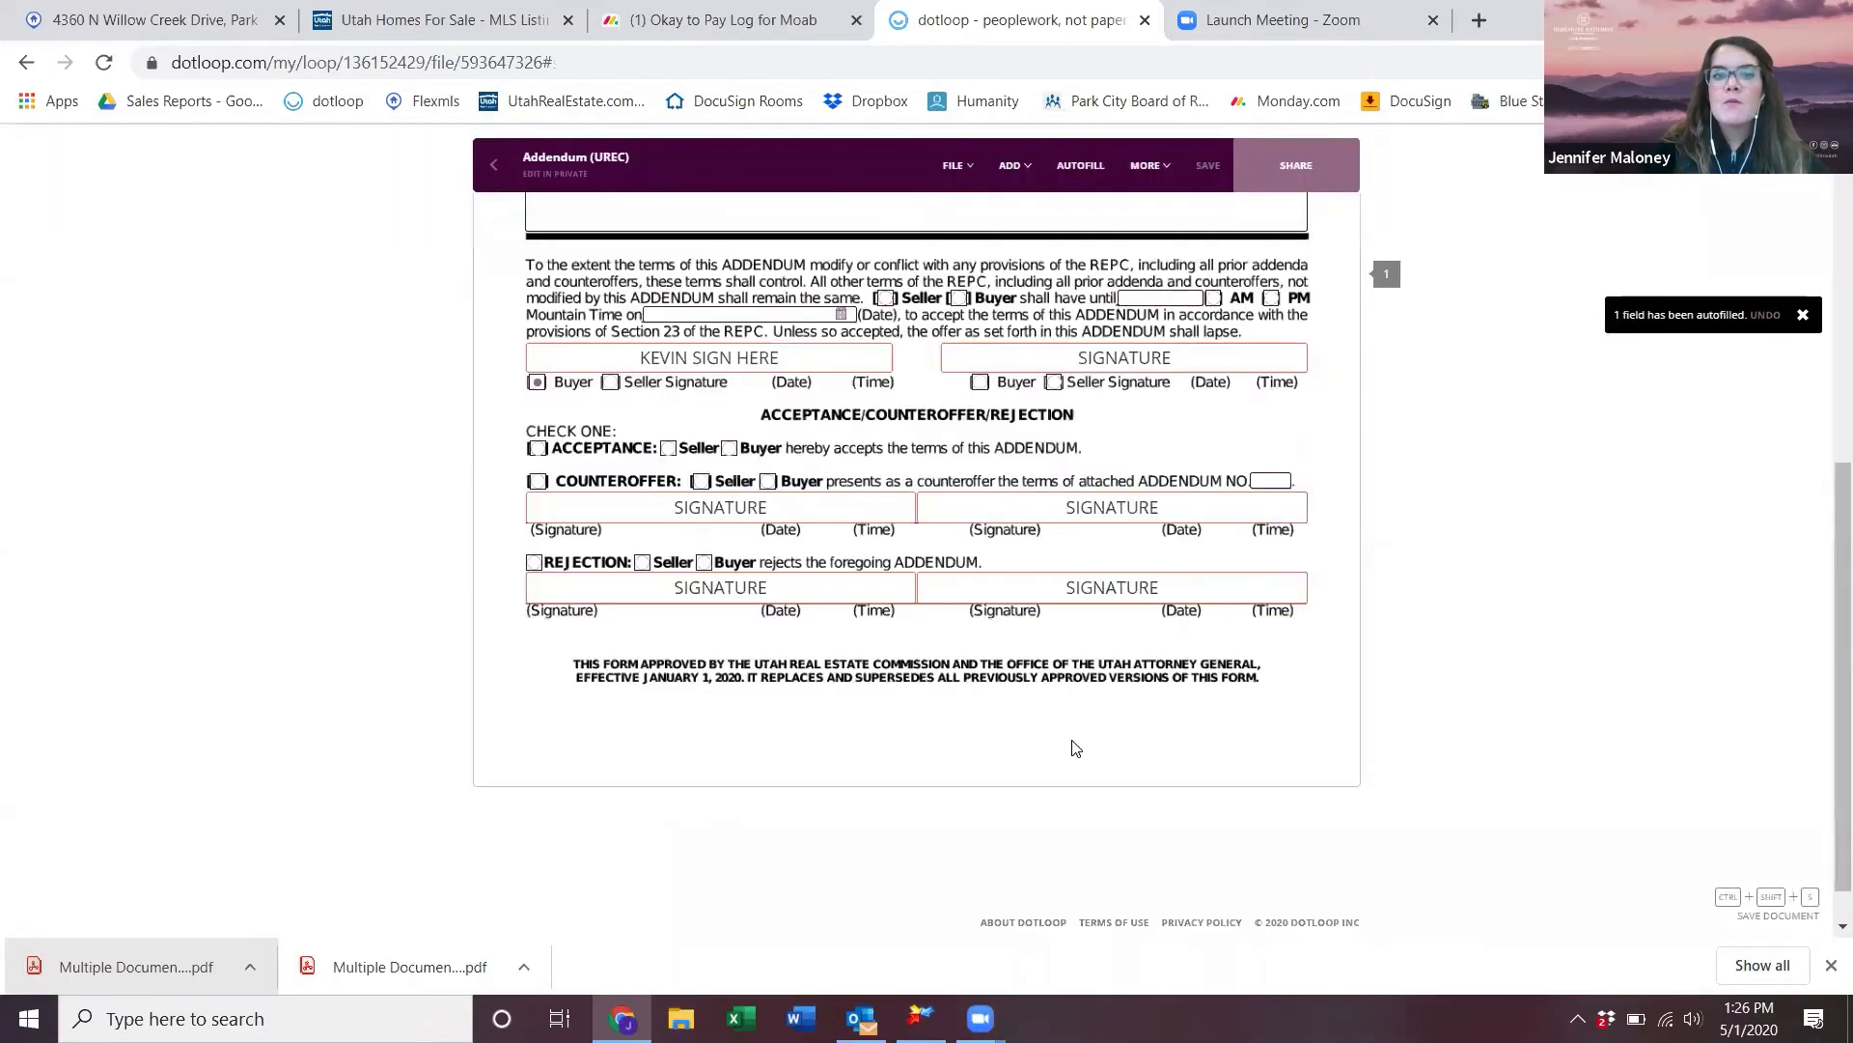
- Tick COUNTEROFFER instead of ACCEPTANCE on the Addendum
scroll(933, 637, "up", 2)
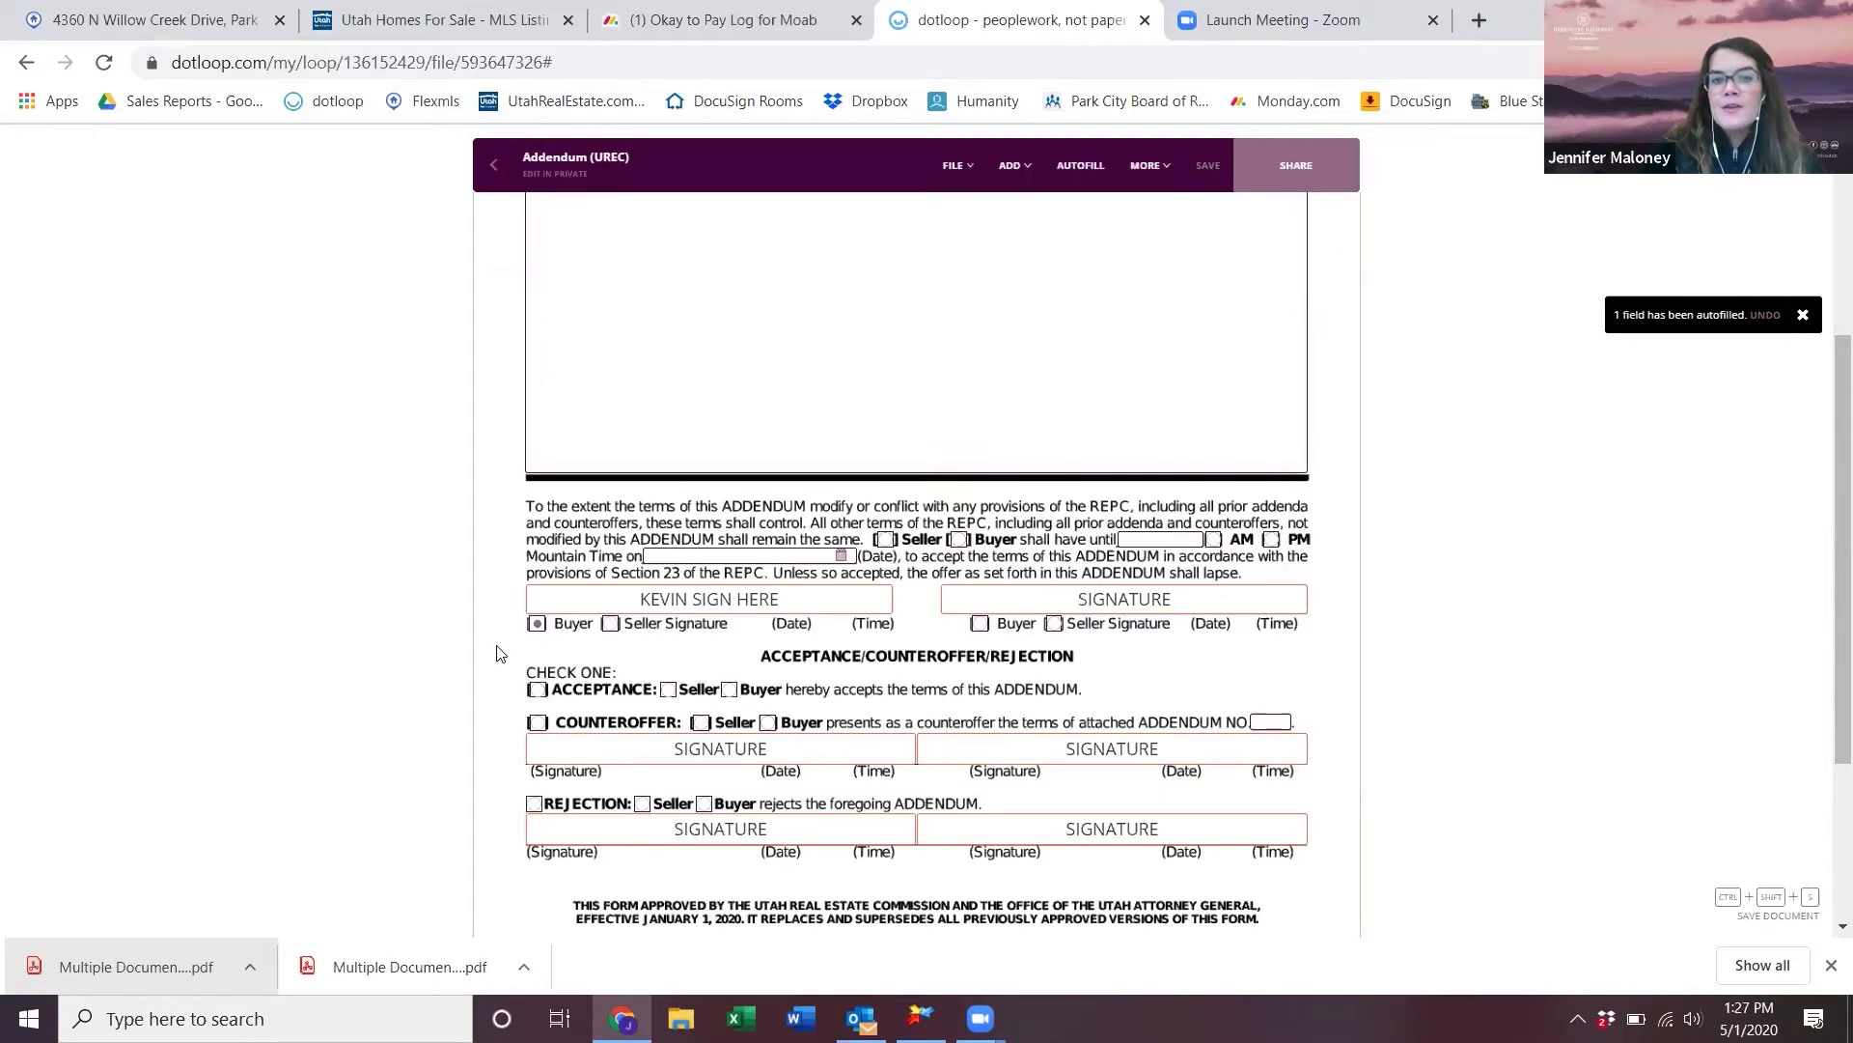
left_click(537, 693)
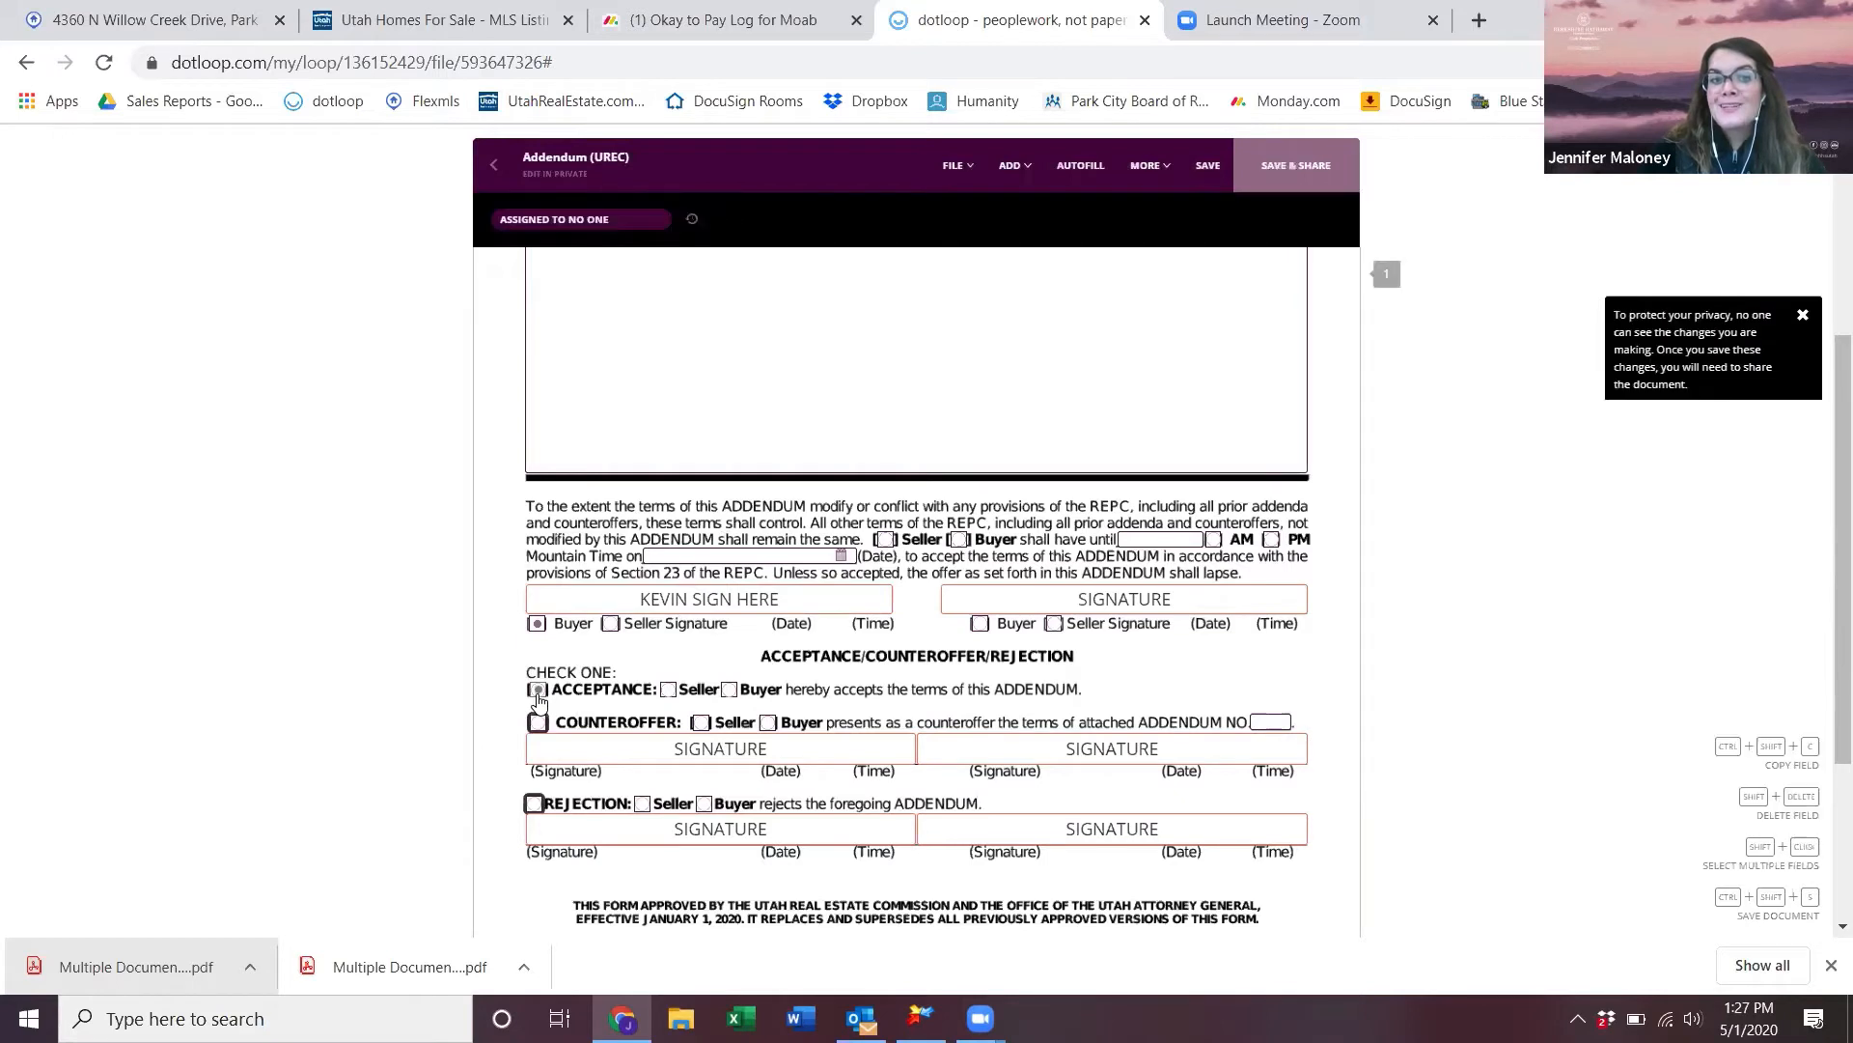
left_click(539, 723)
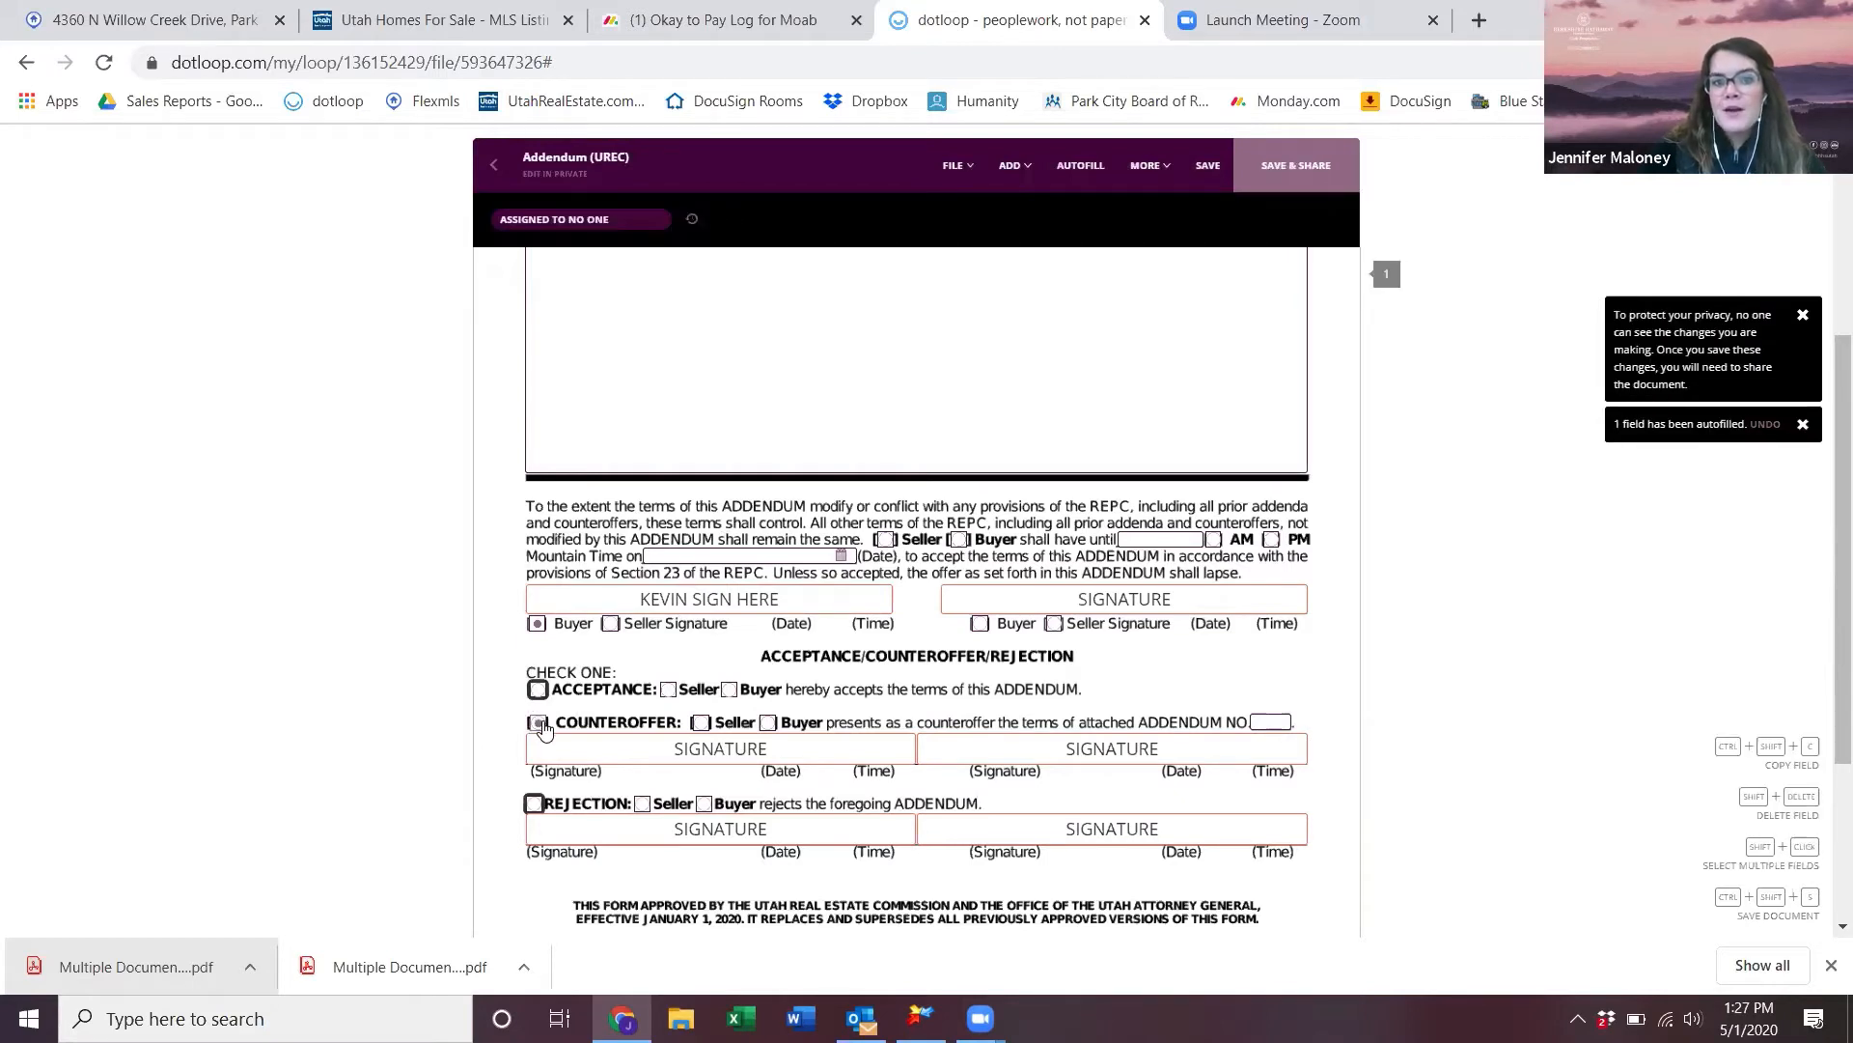
mouse_move(722, 755)
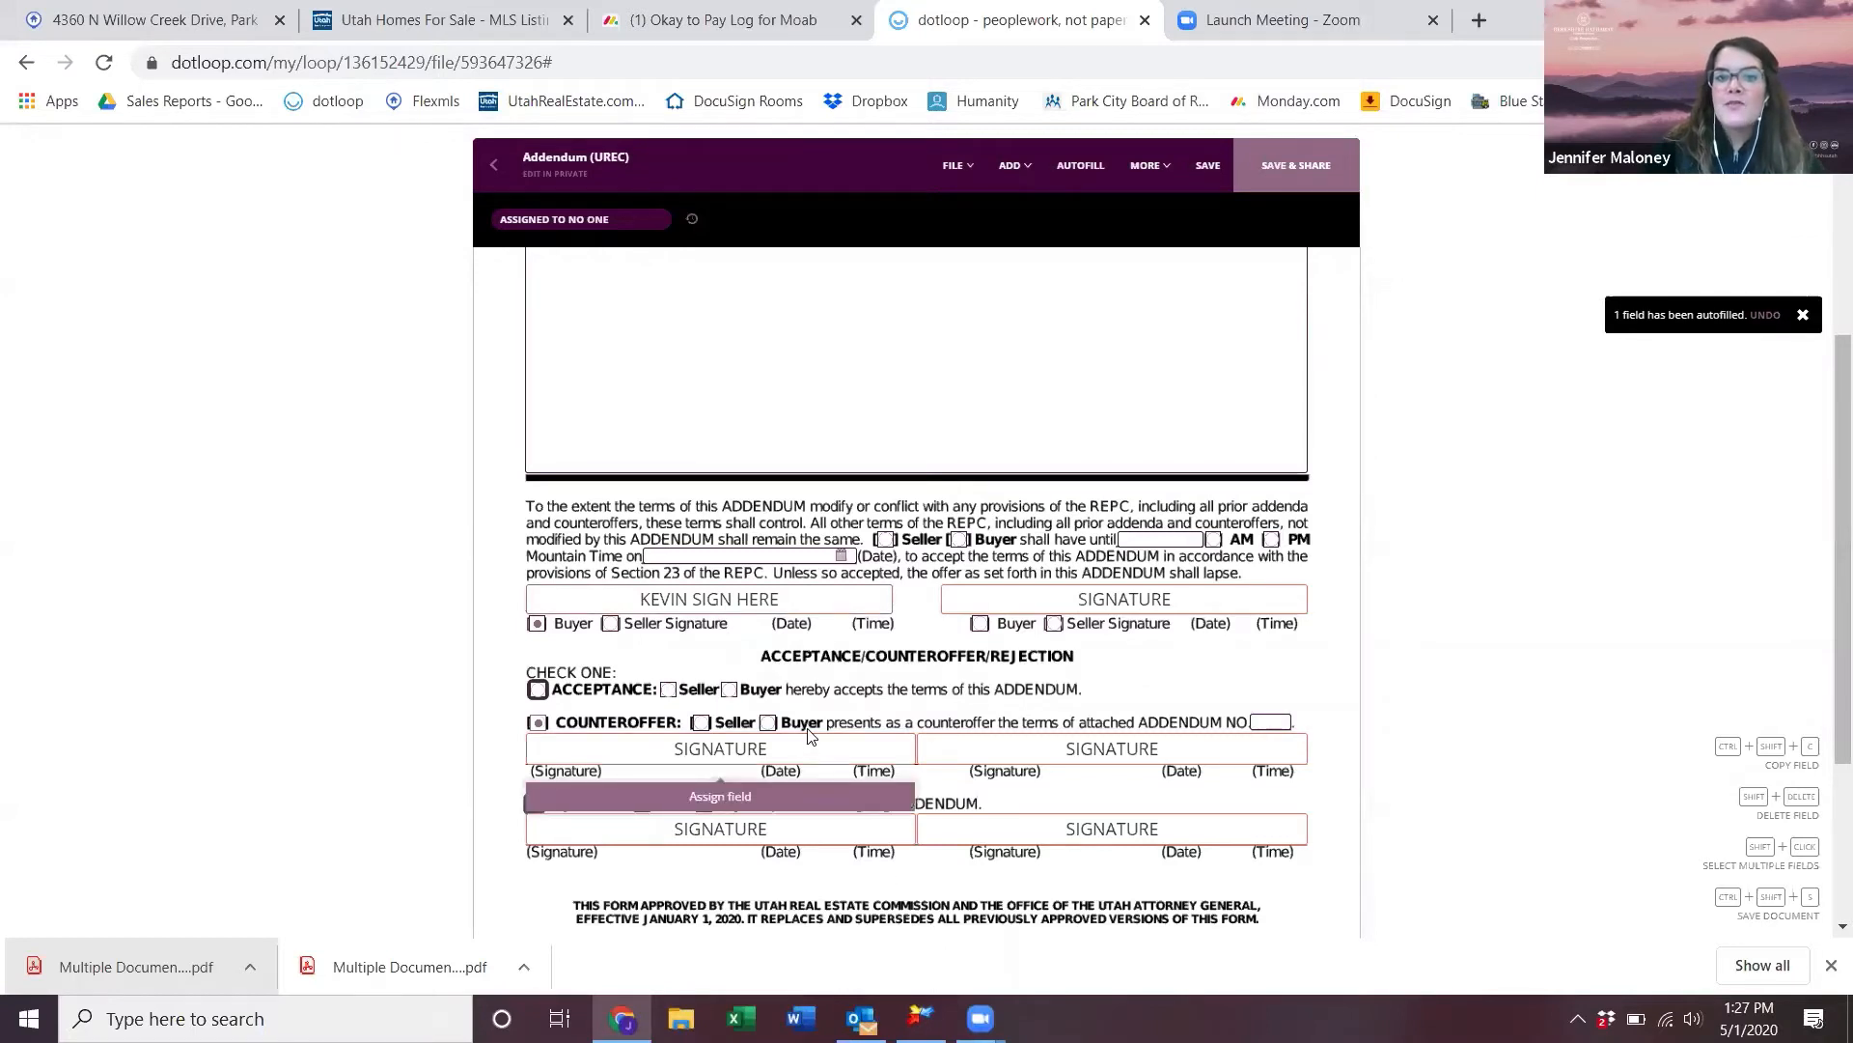
- Save the Addendum through FILE > Save and return to the loop's document list
scroll(809, 736, "up", 3)
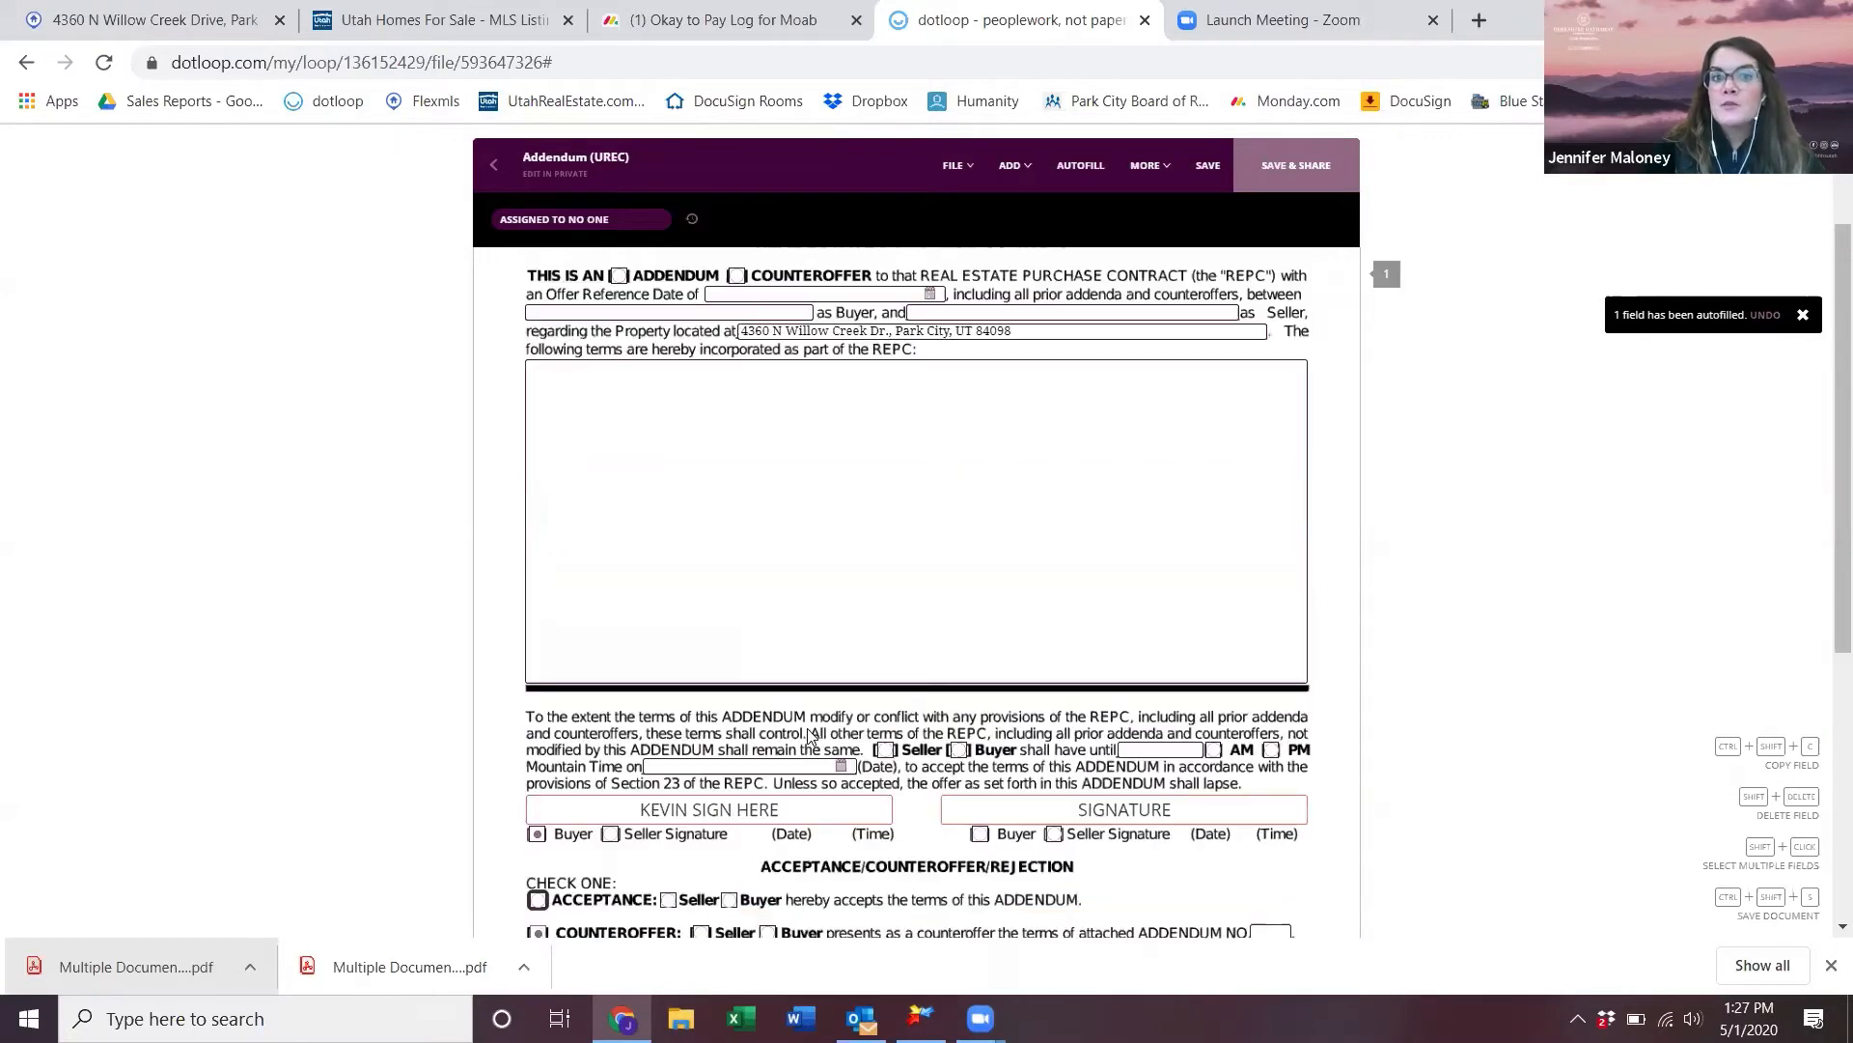
left_click(1009, 165)
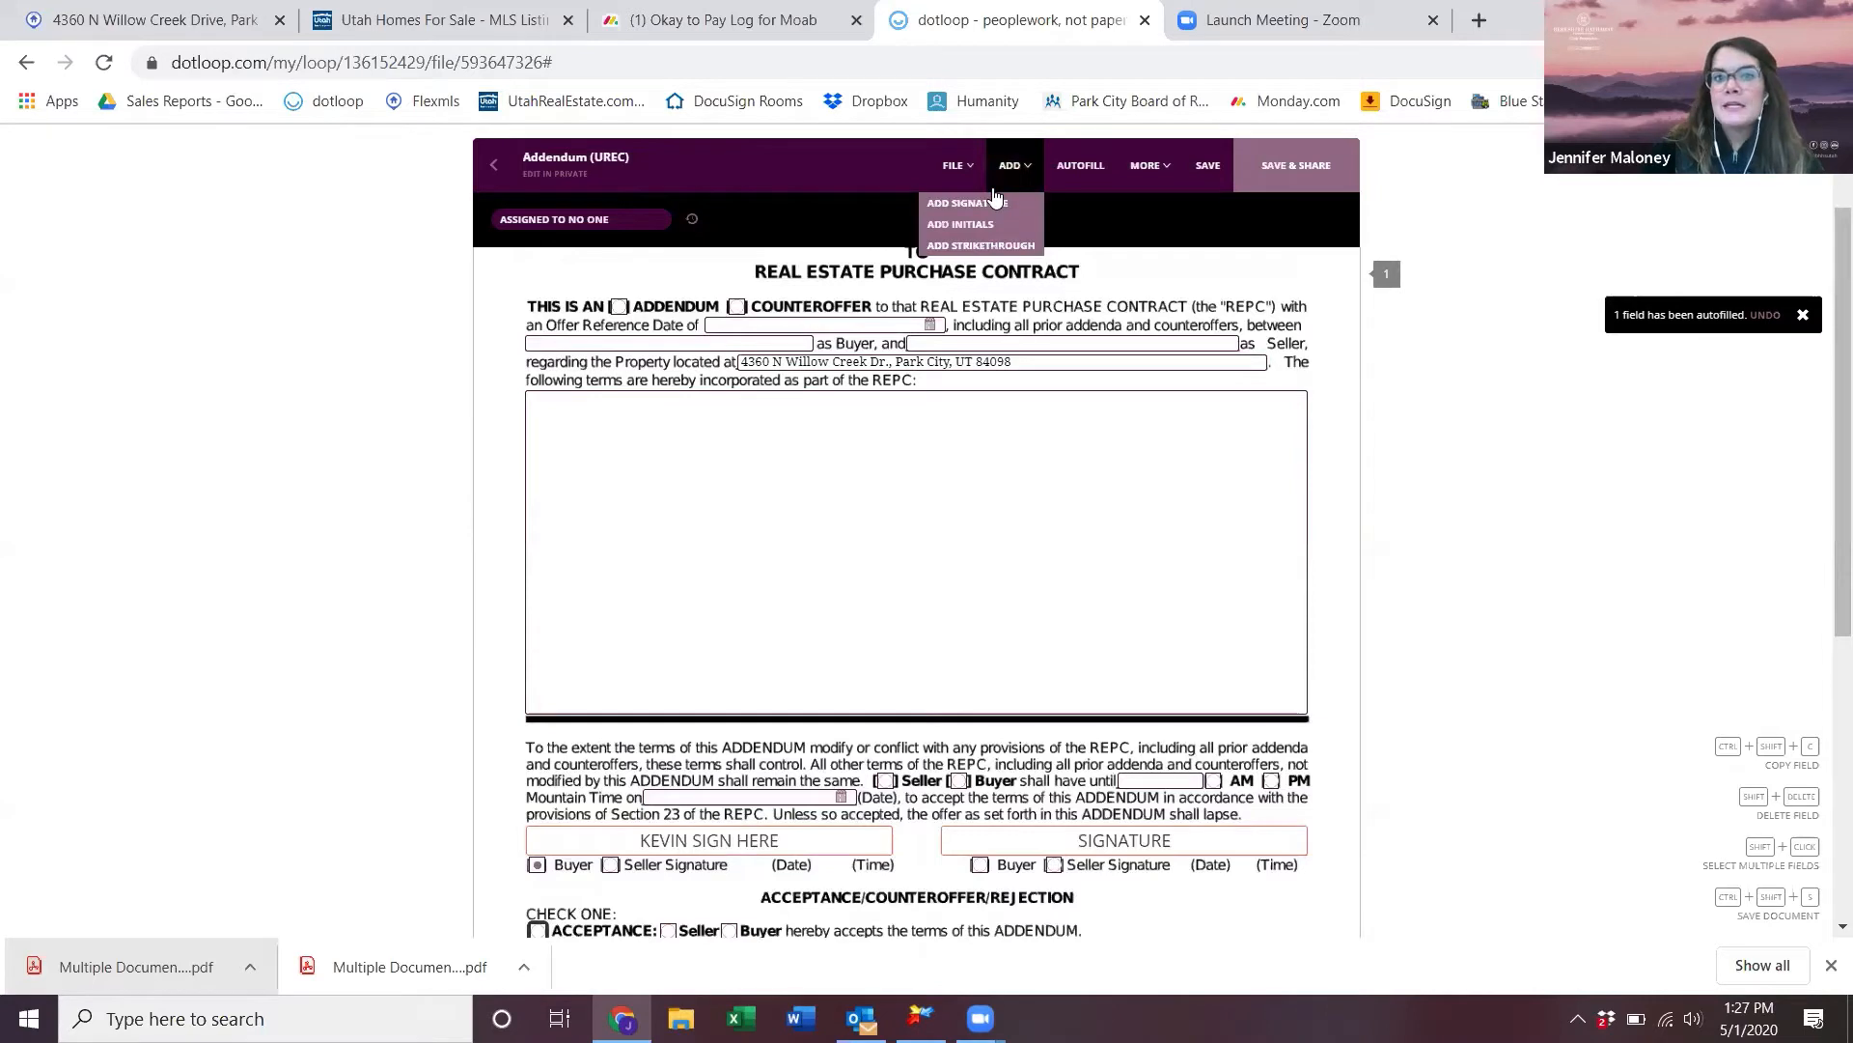
left_click(1162, 170)
left_click(1008, 170)
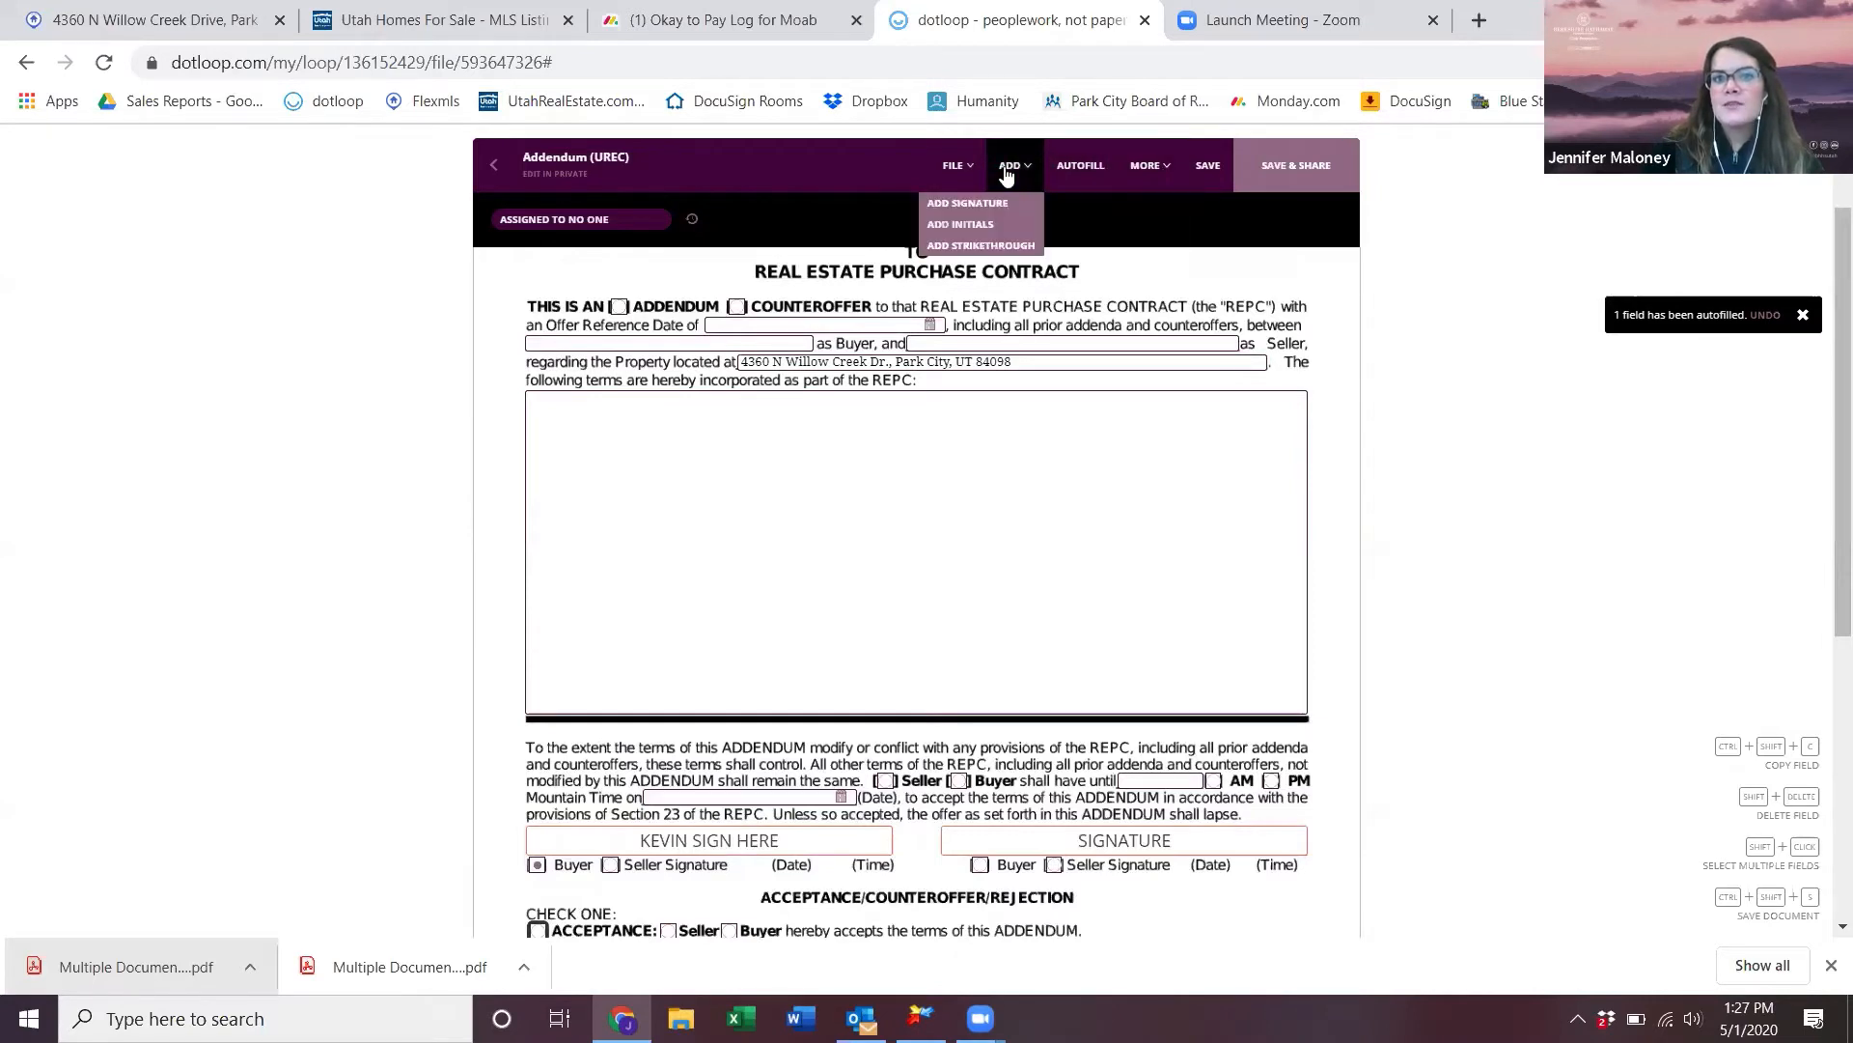
left_click(965, 166)
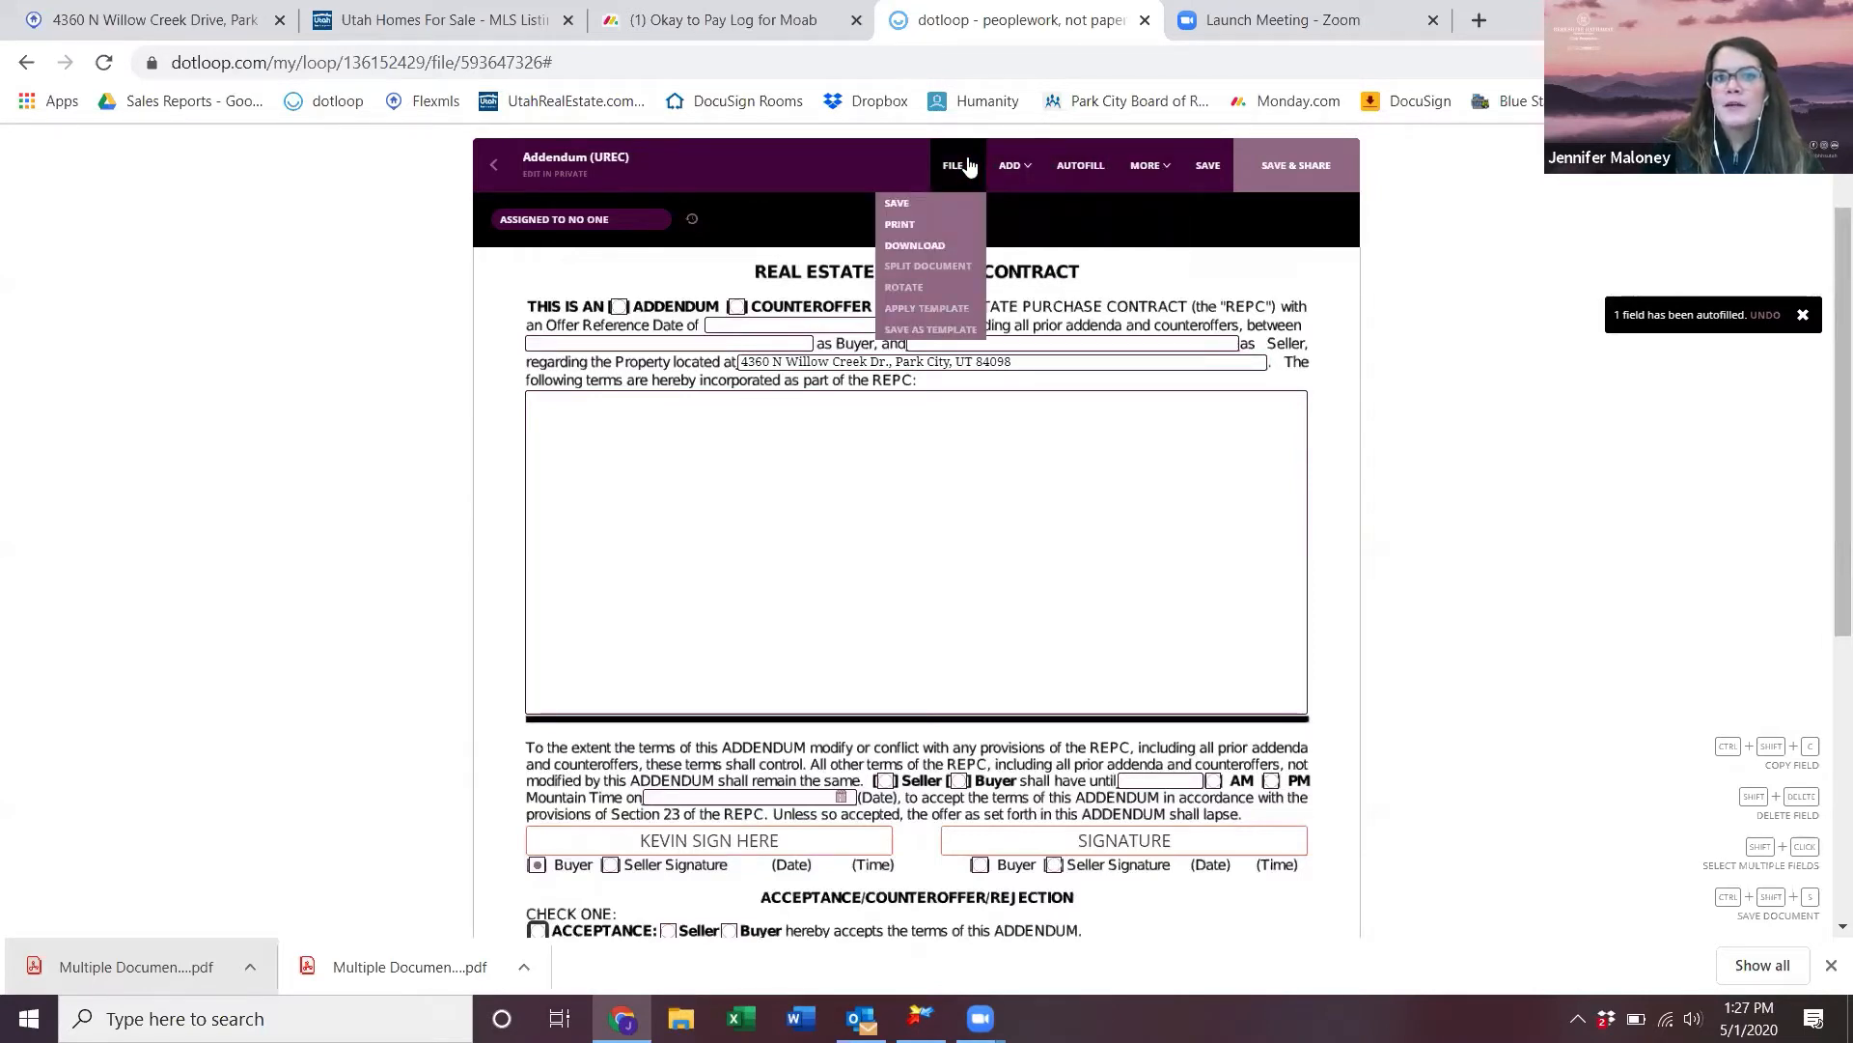
left_click(965, 166)
left_click(951, 168)
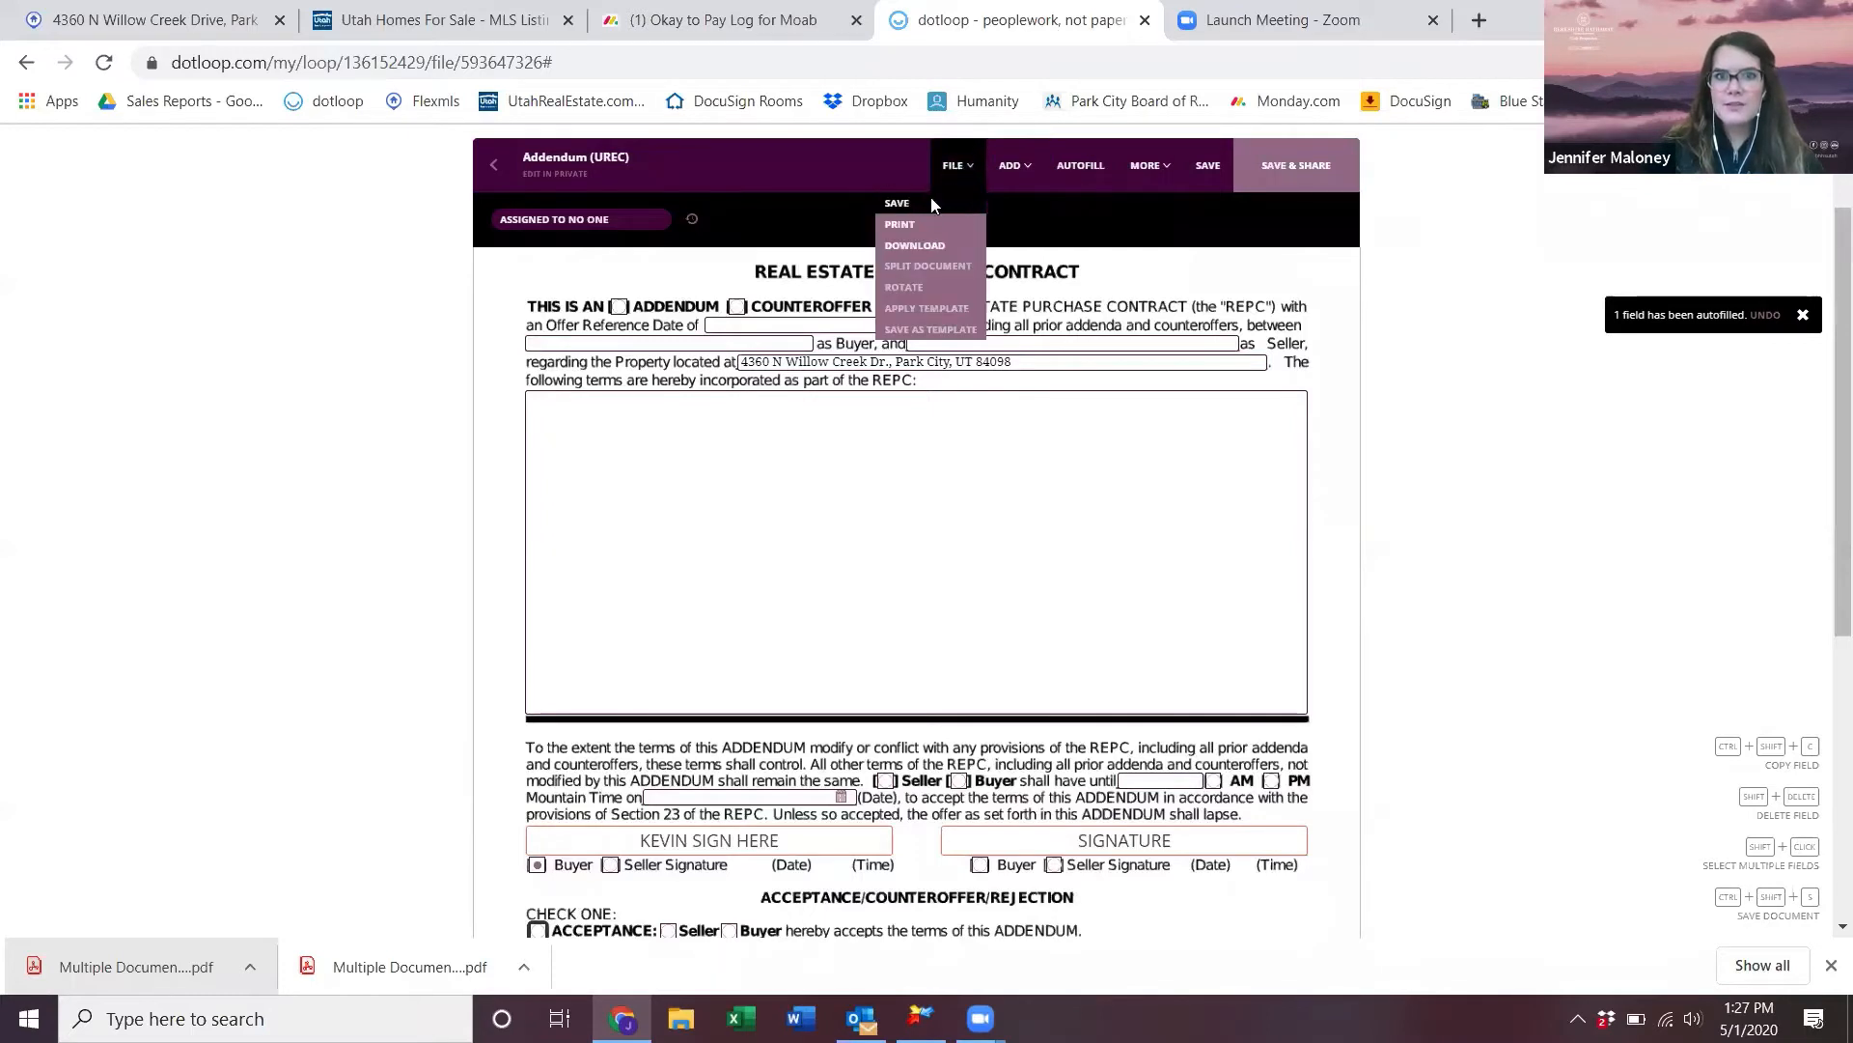
left_click(932, 204)
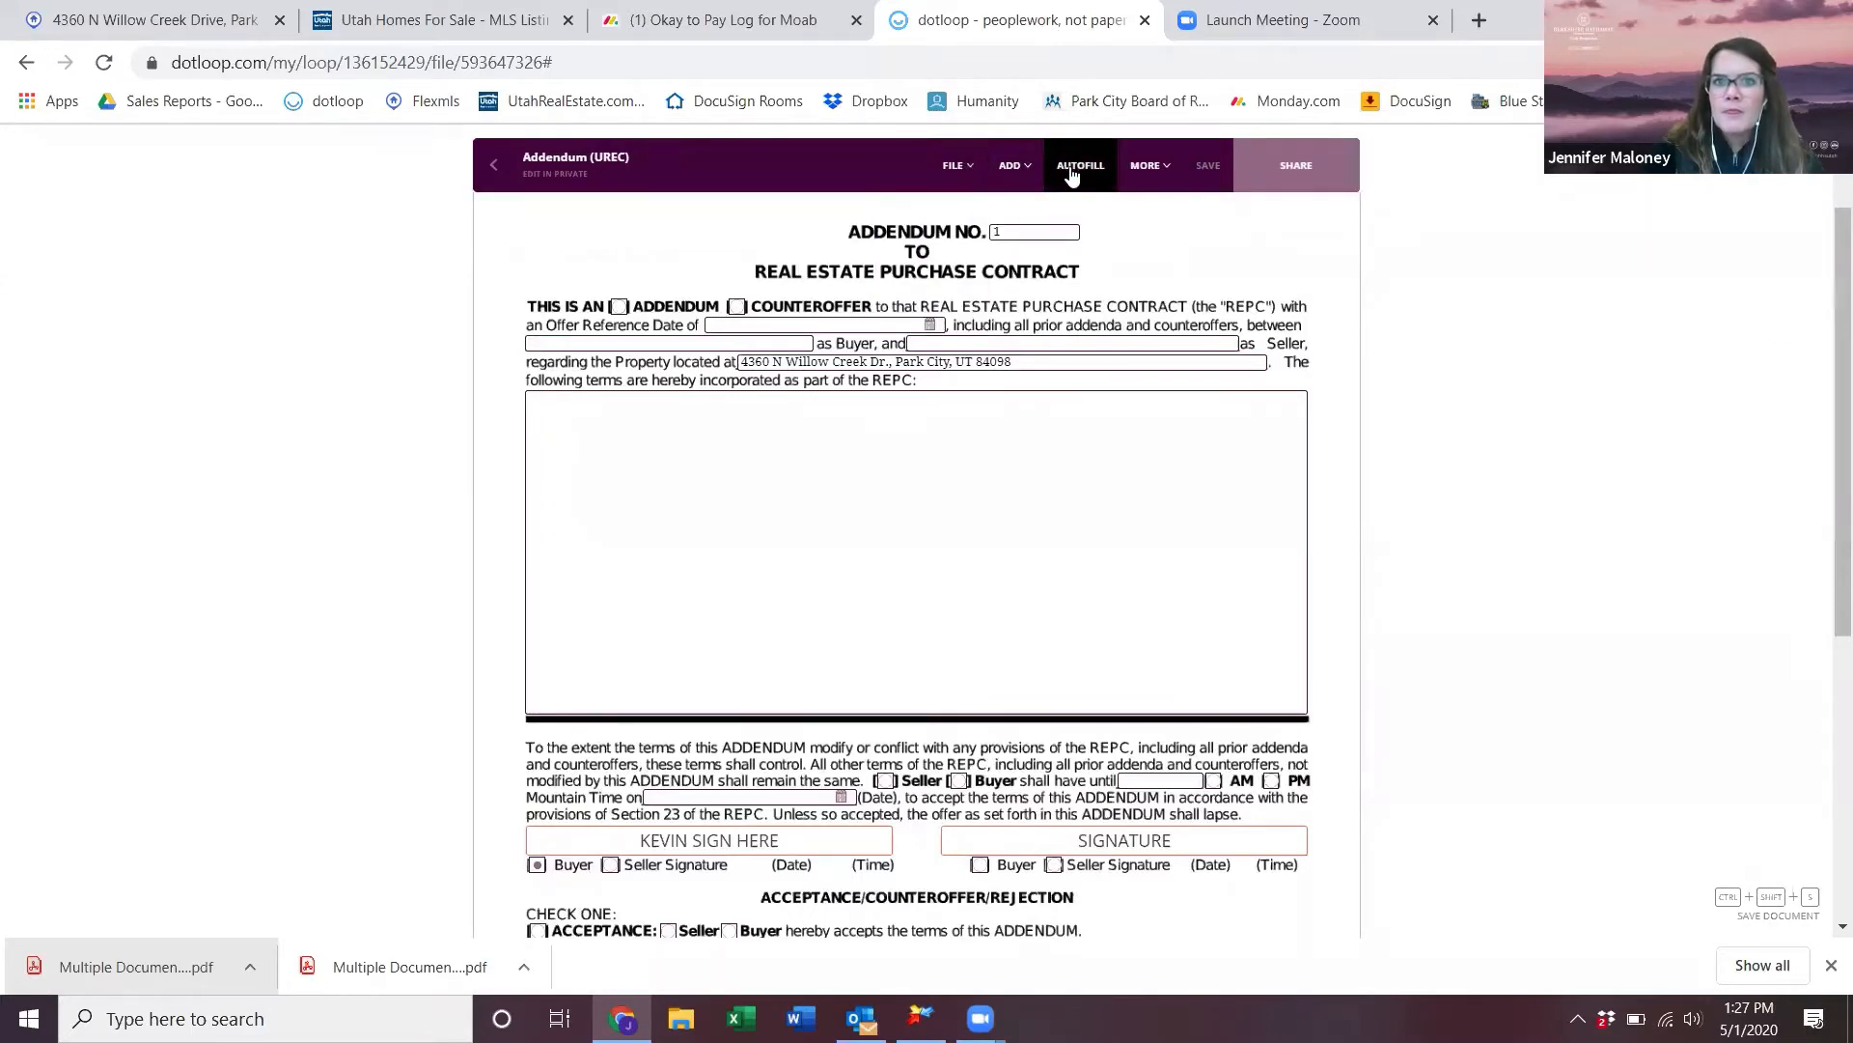
left_click(1147, 169)
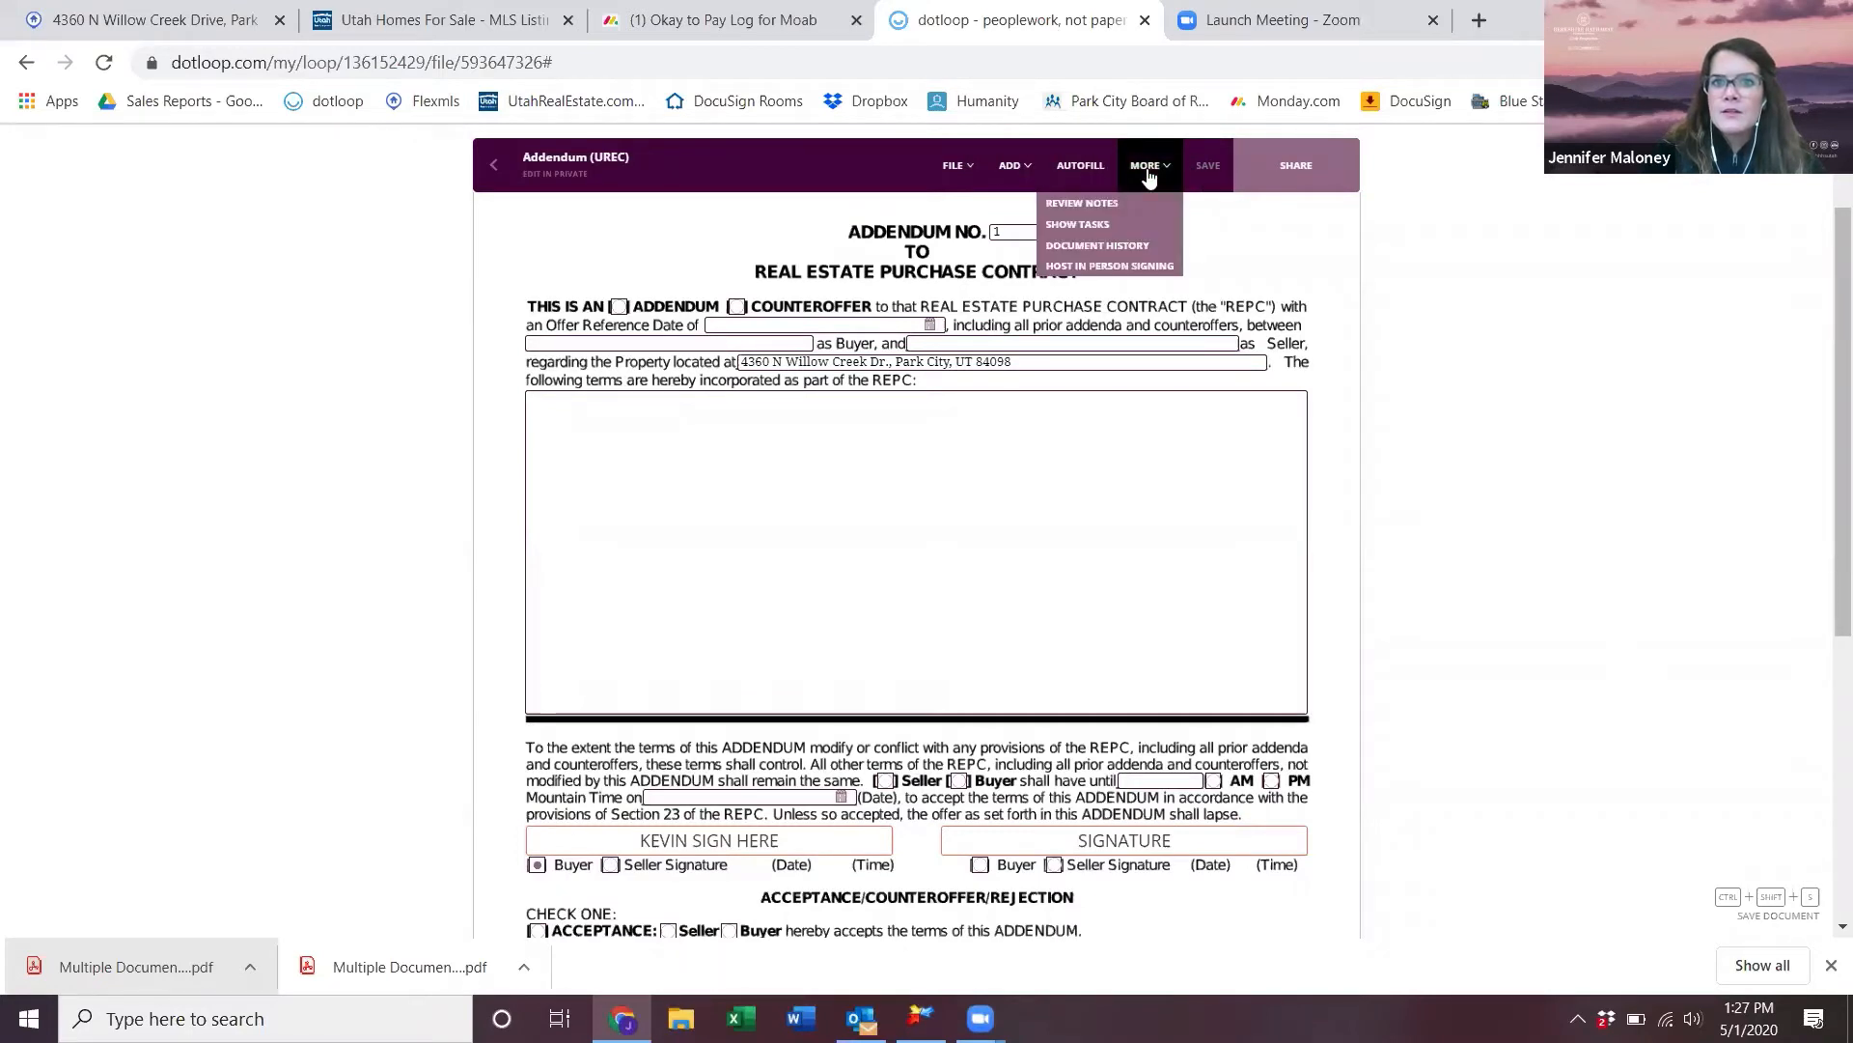
left_click(493, 164)
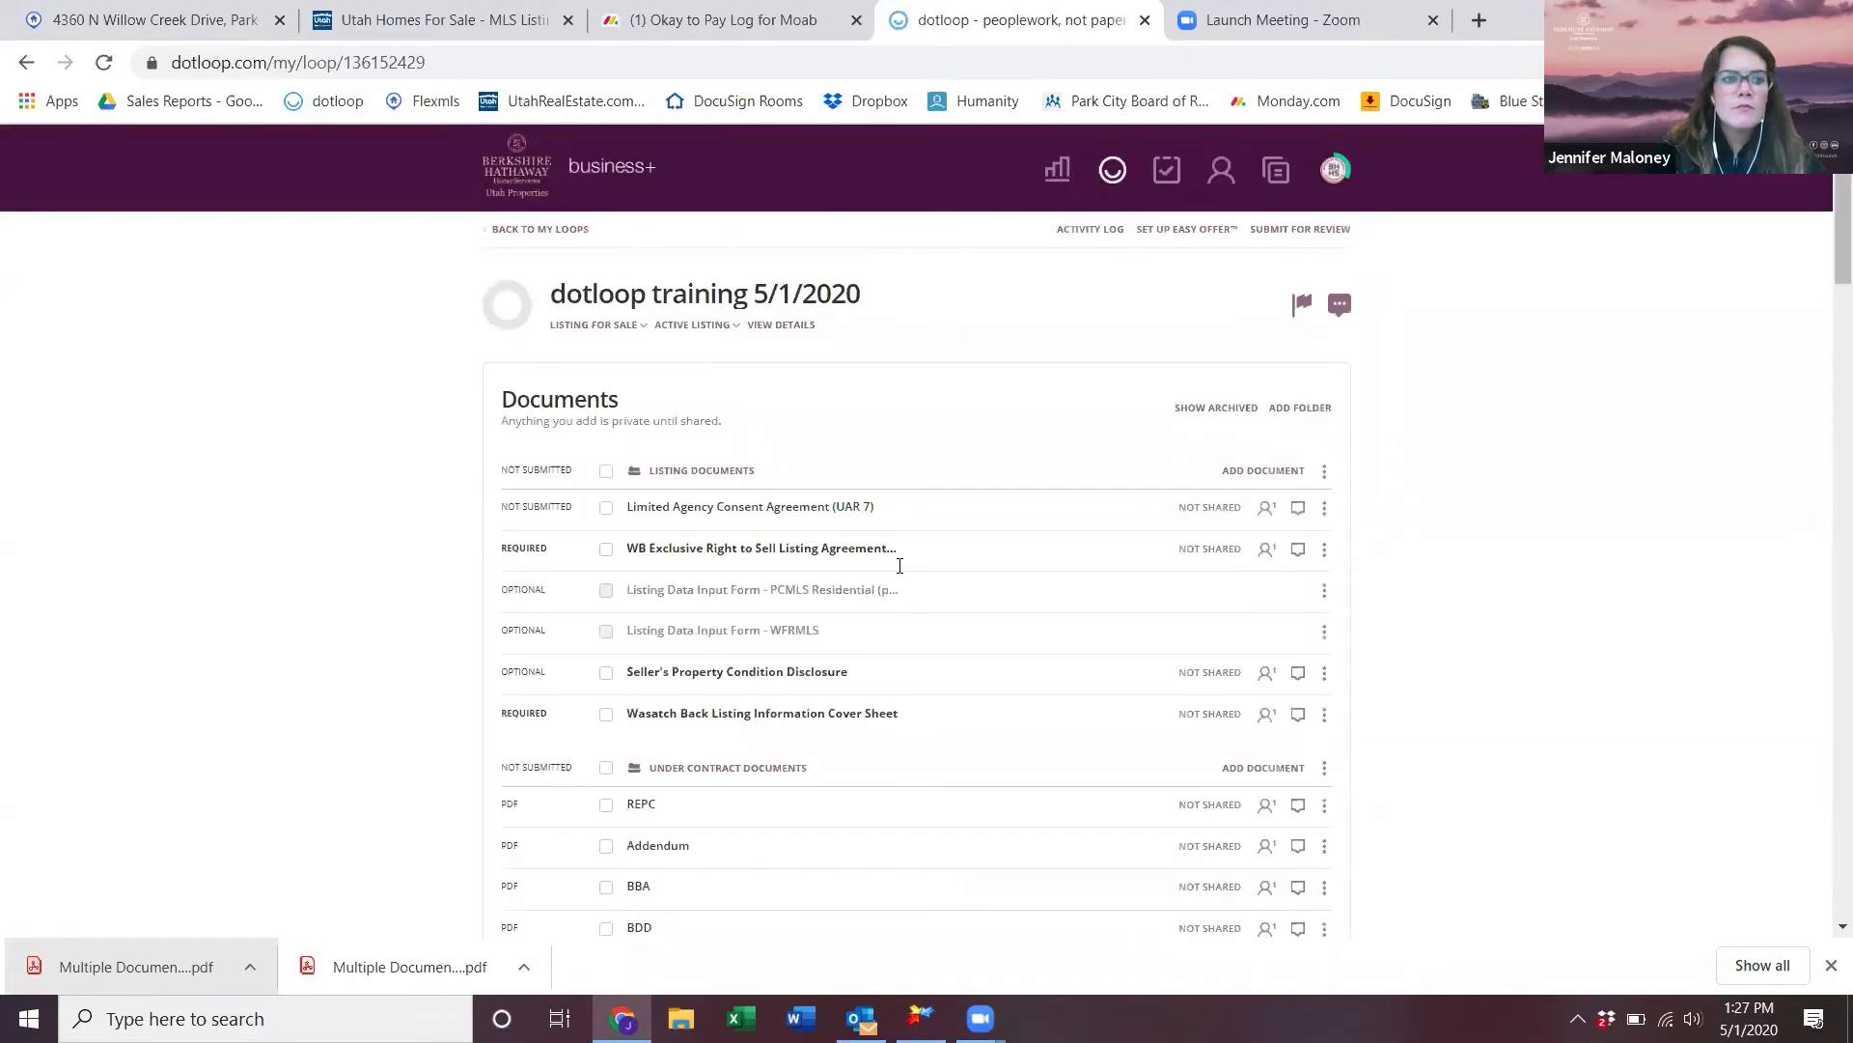
- Make a flat PDF copy of the Addendum (UREC) to send to another loop
scroll(1005, 832, "down", 2)
scroll(1004, 831, "down", 4)
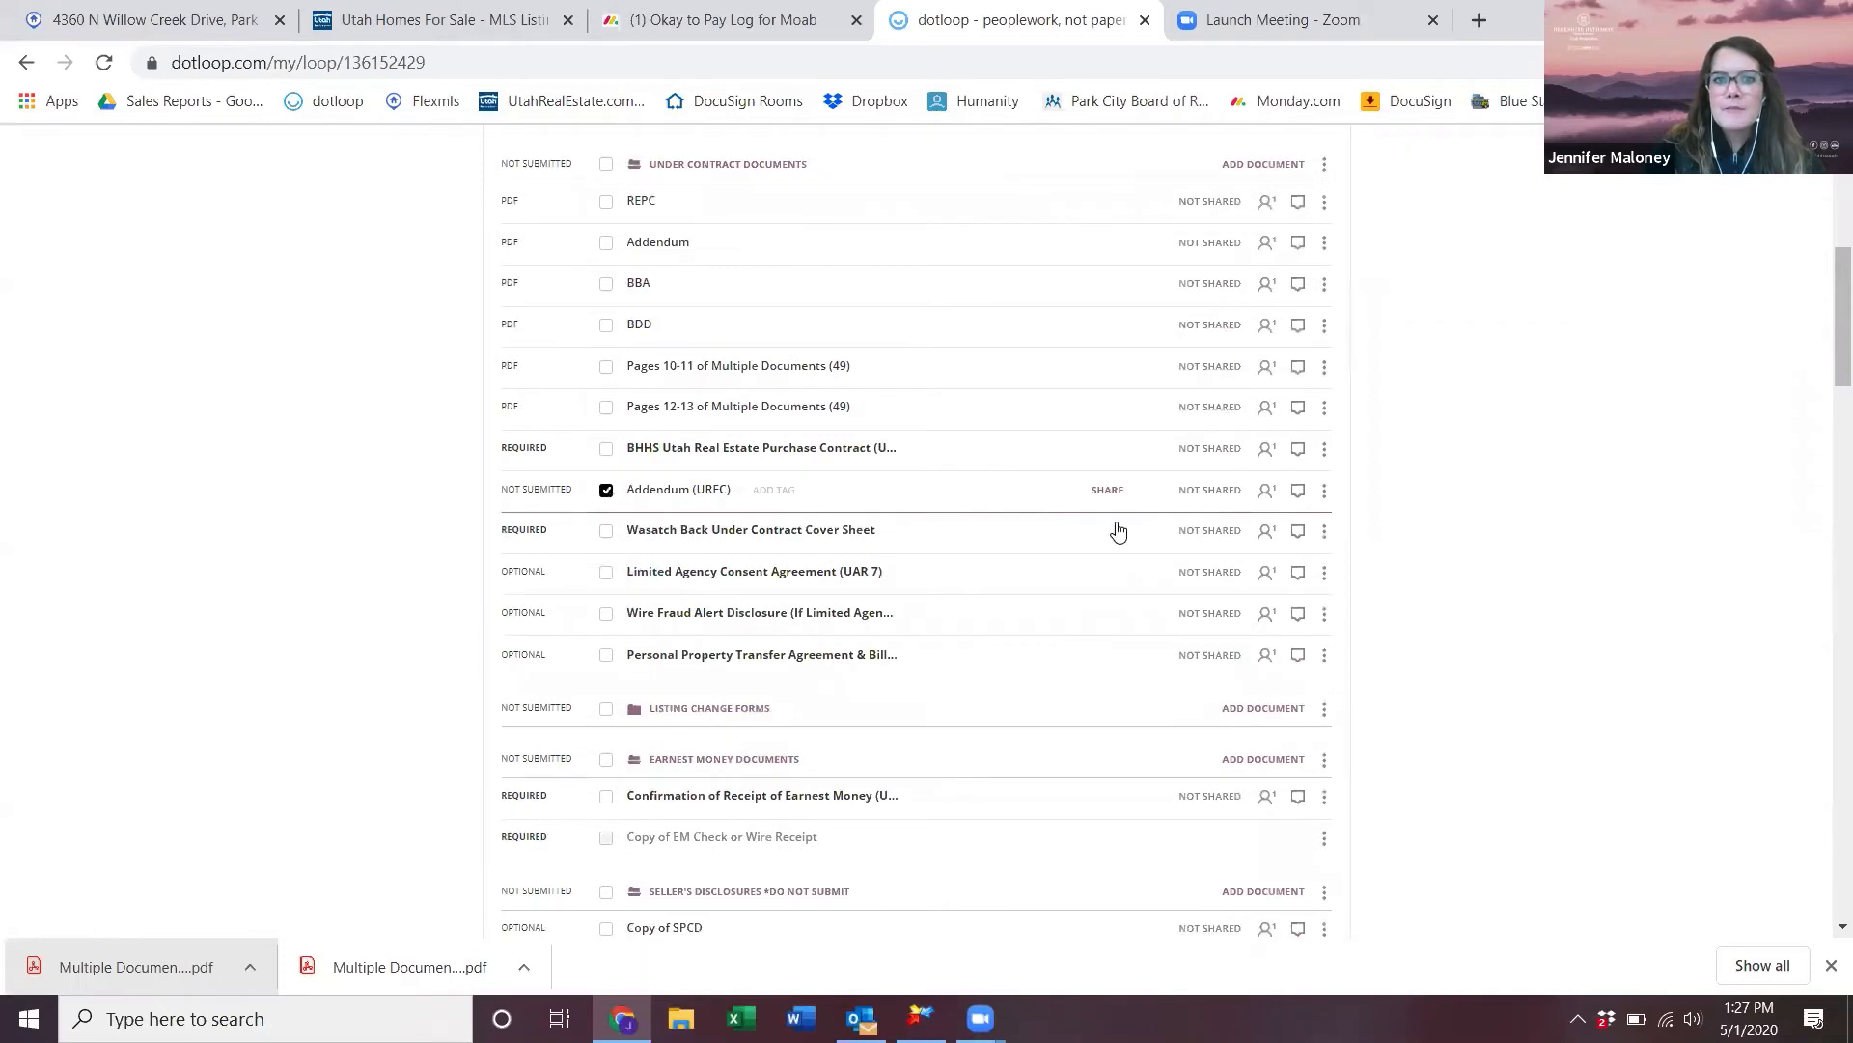
left_click(1325, 491)
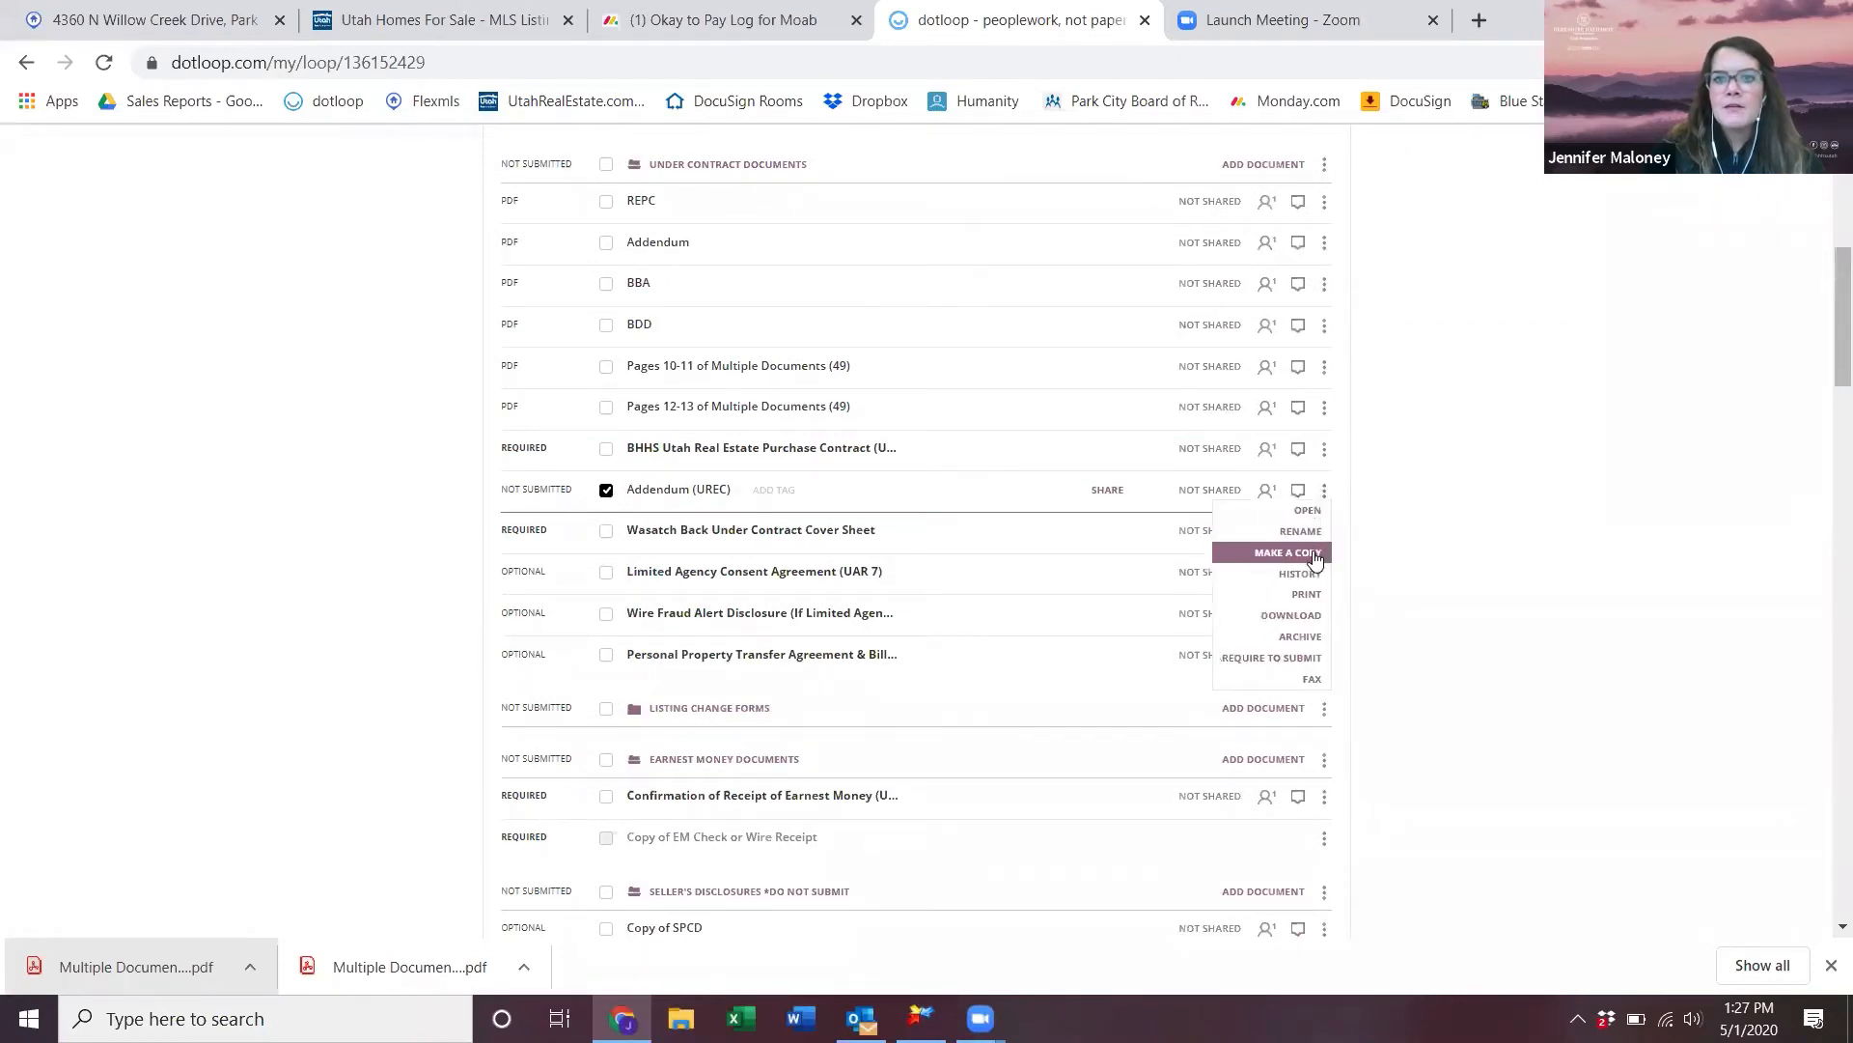
left_click(1316, 550)
left_click(701, 569)
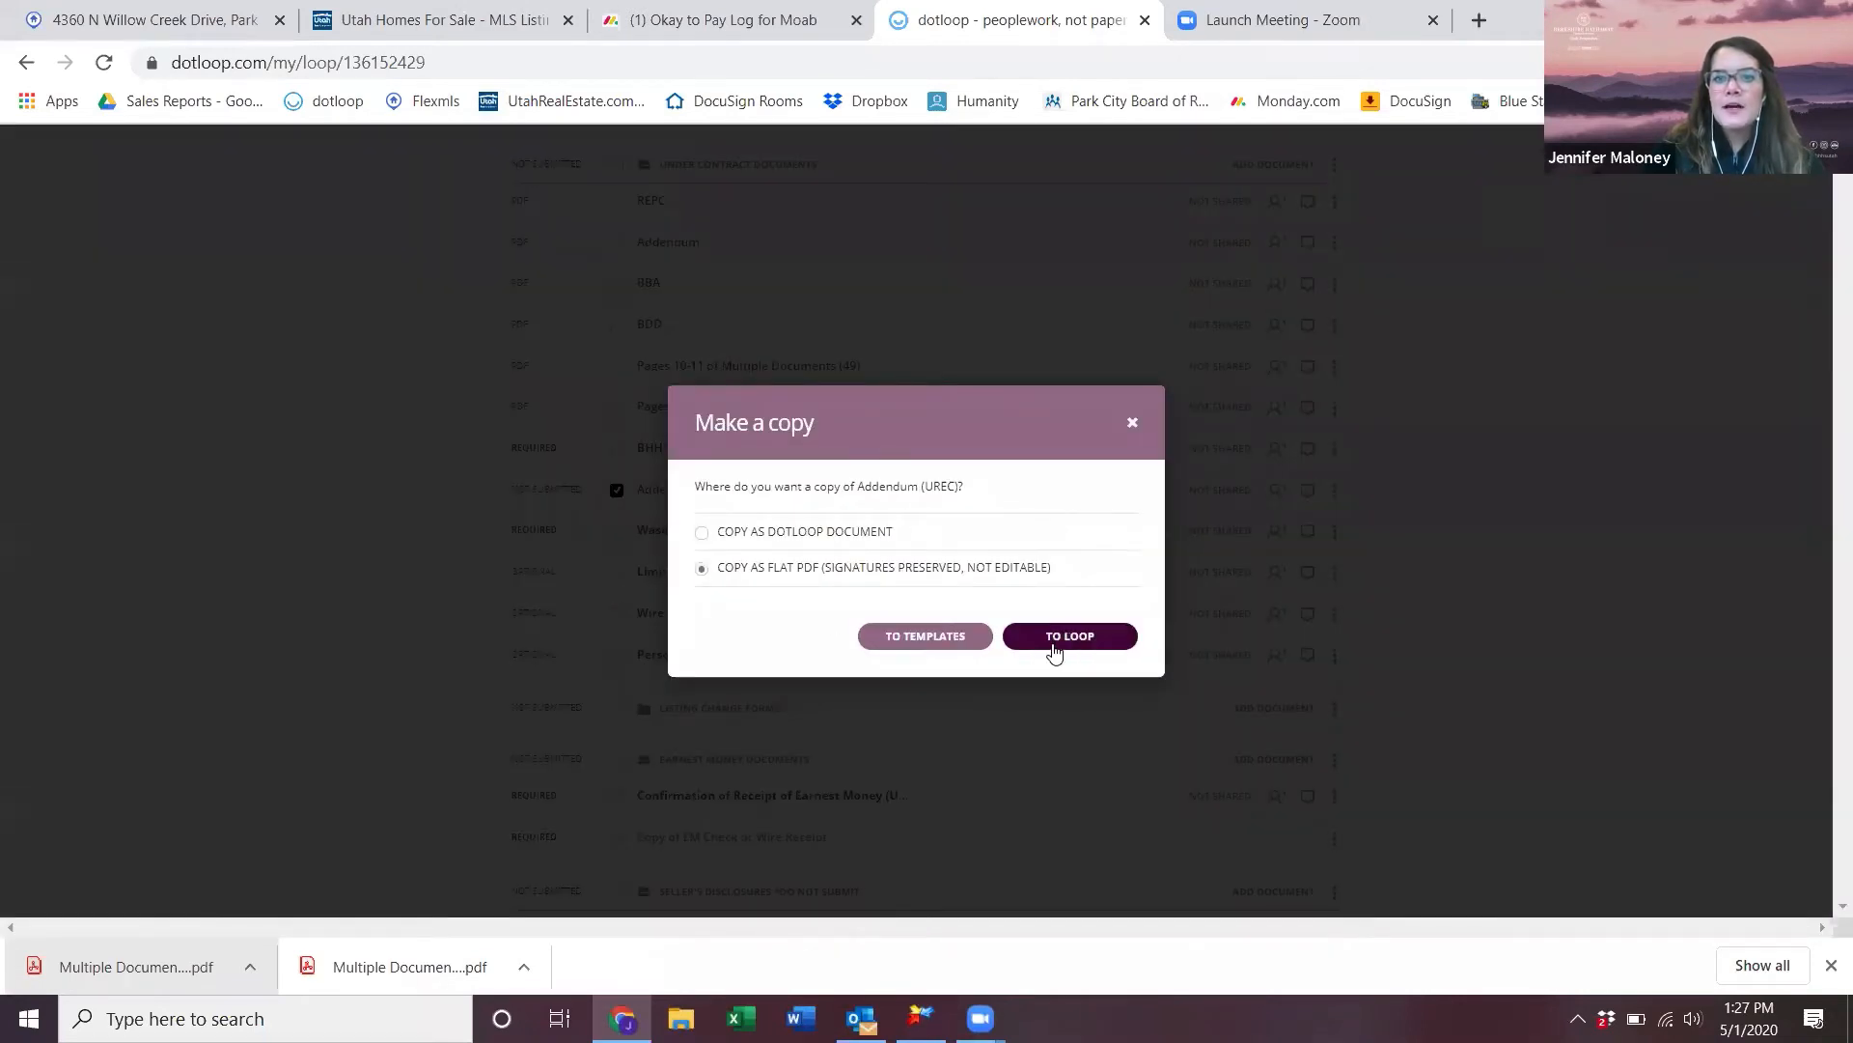
left_click(1054, 636)
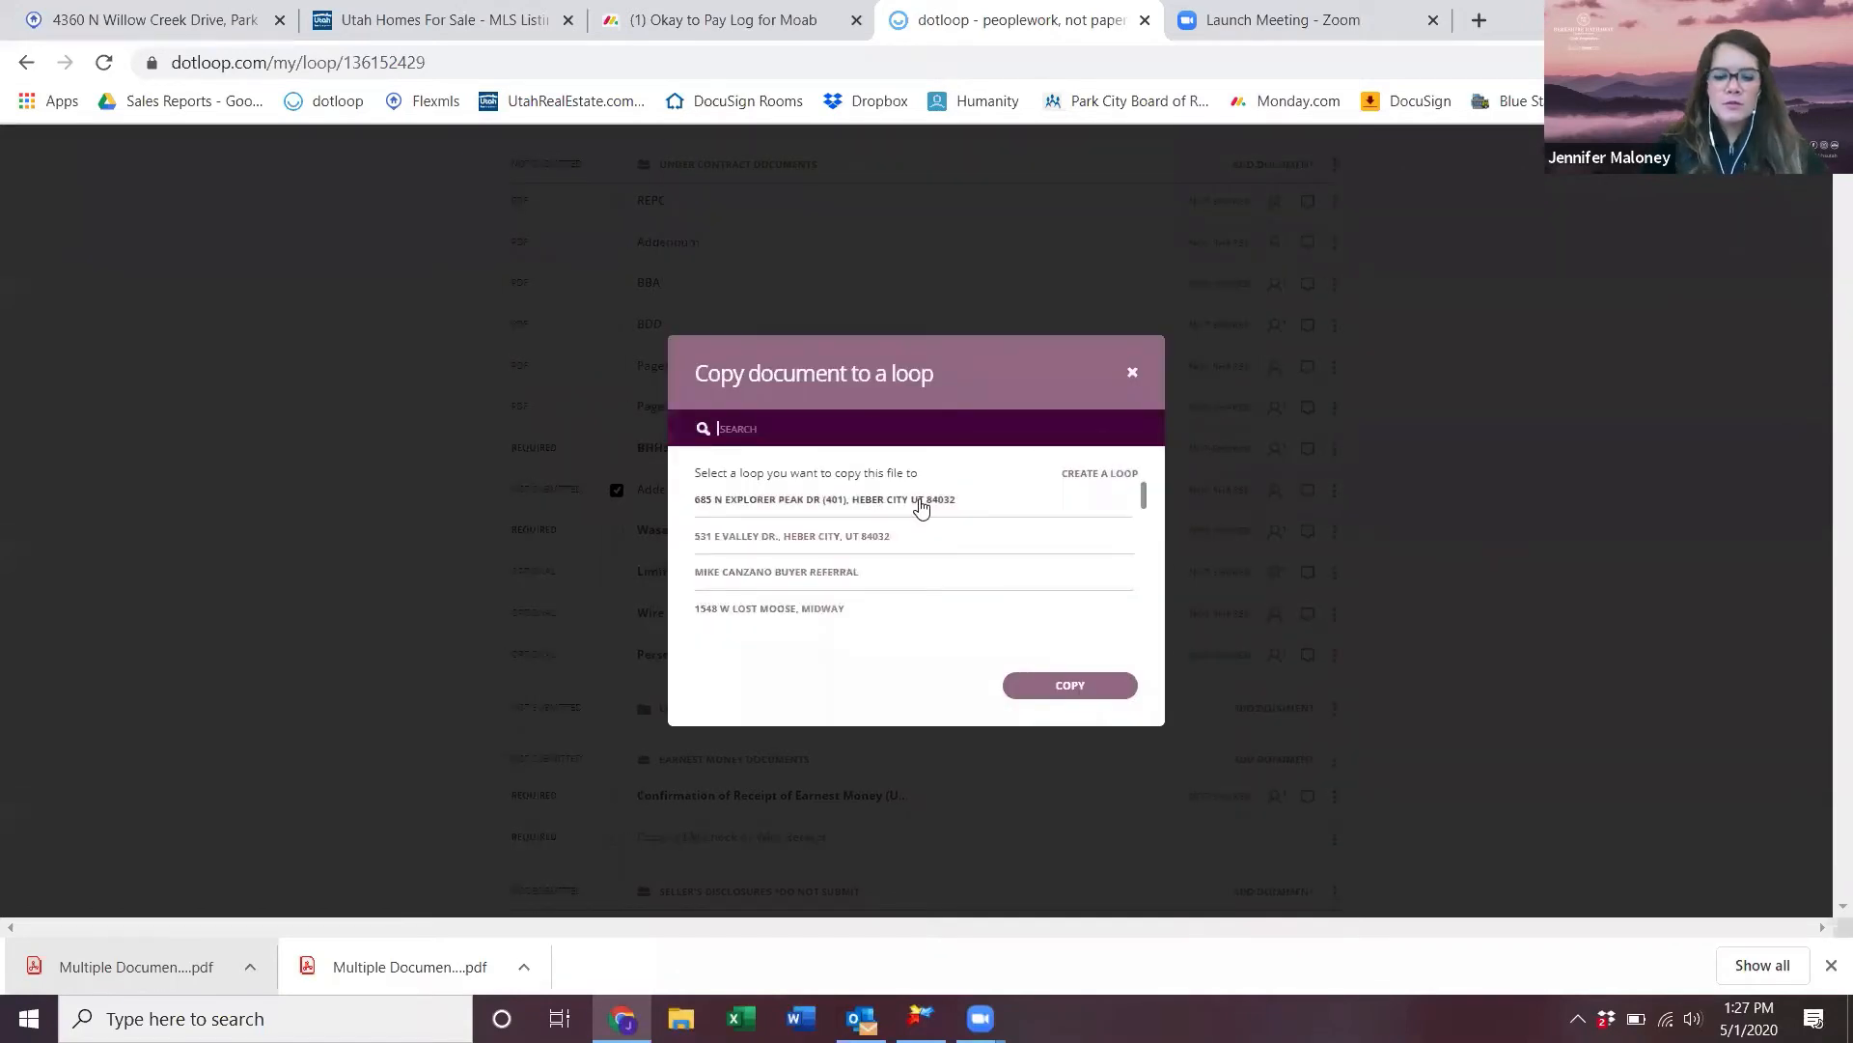
- Copy it into Under Contract Documents of the dotloop training 5/1/2020 loop and open it
type("DOTLOOP TRAINING")
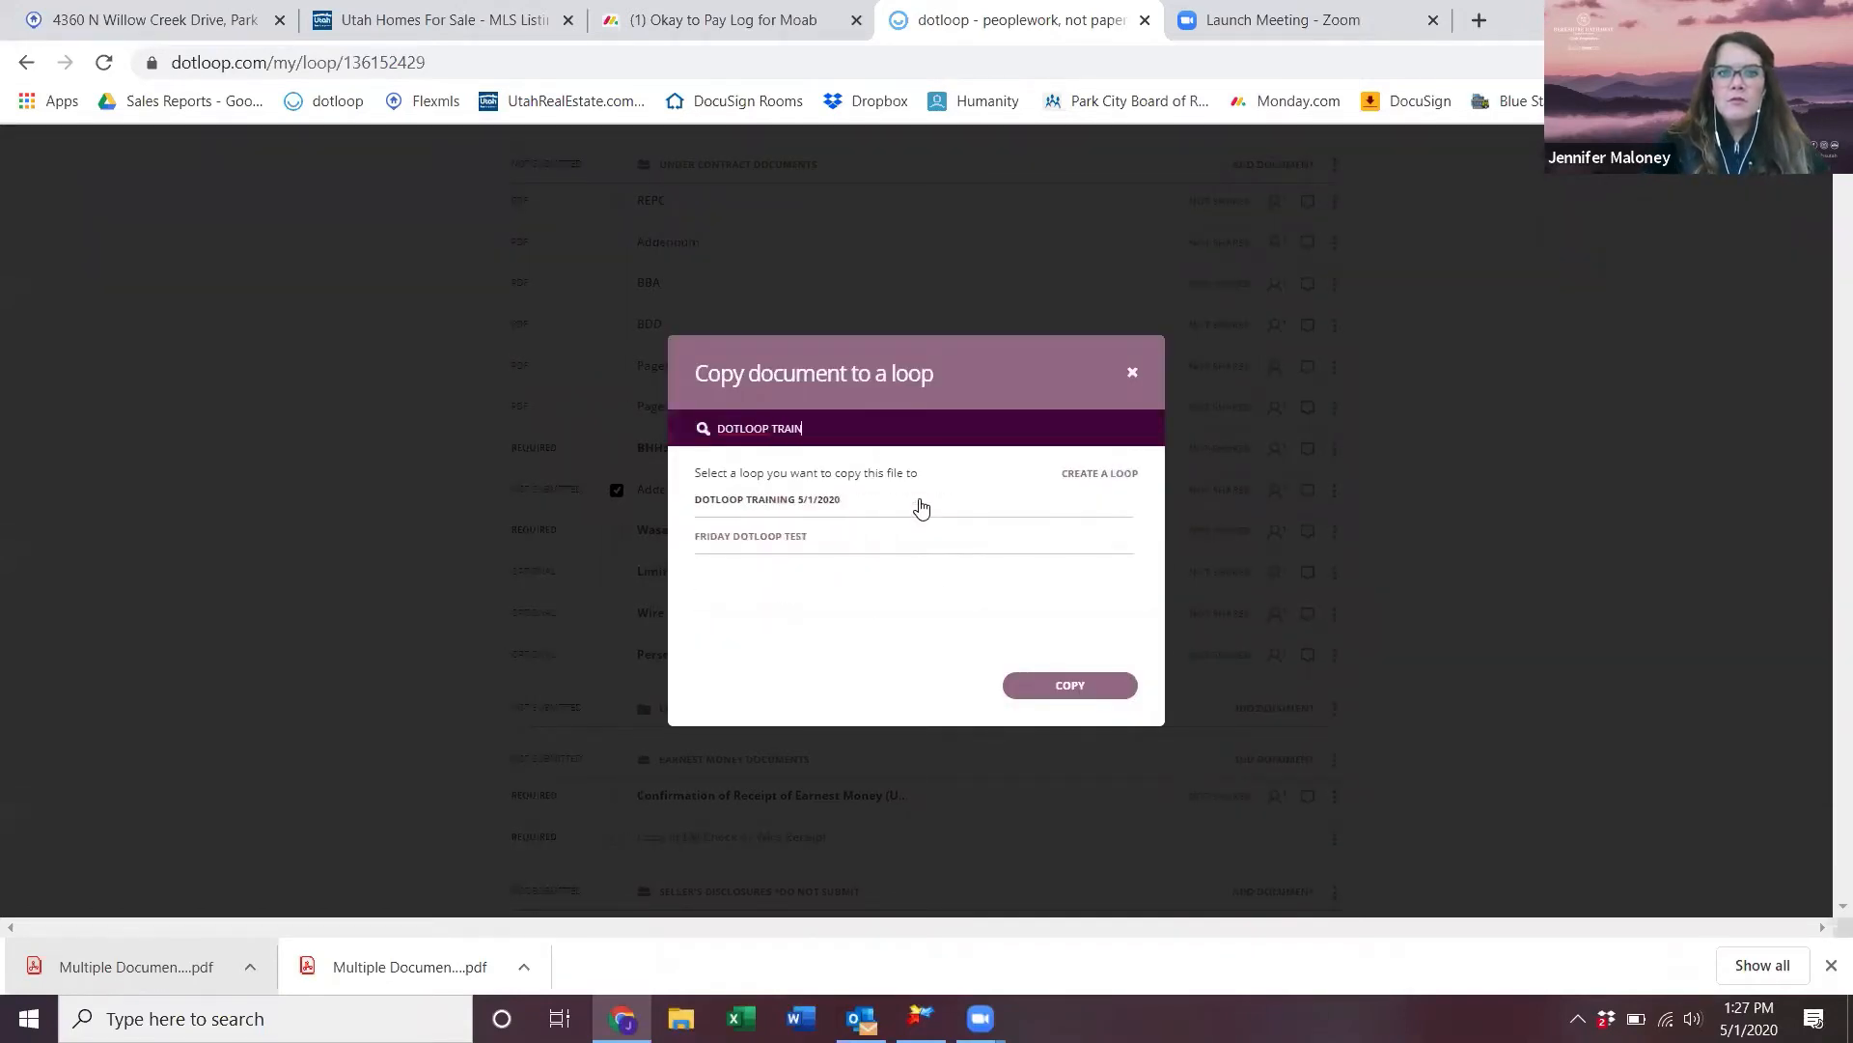
left_click(843, 511)
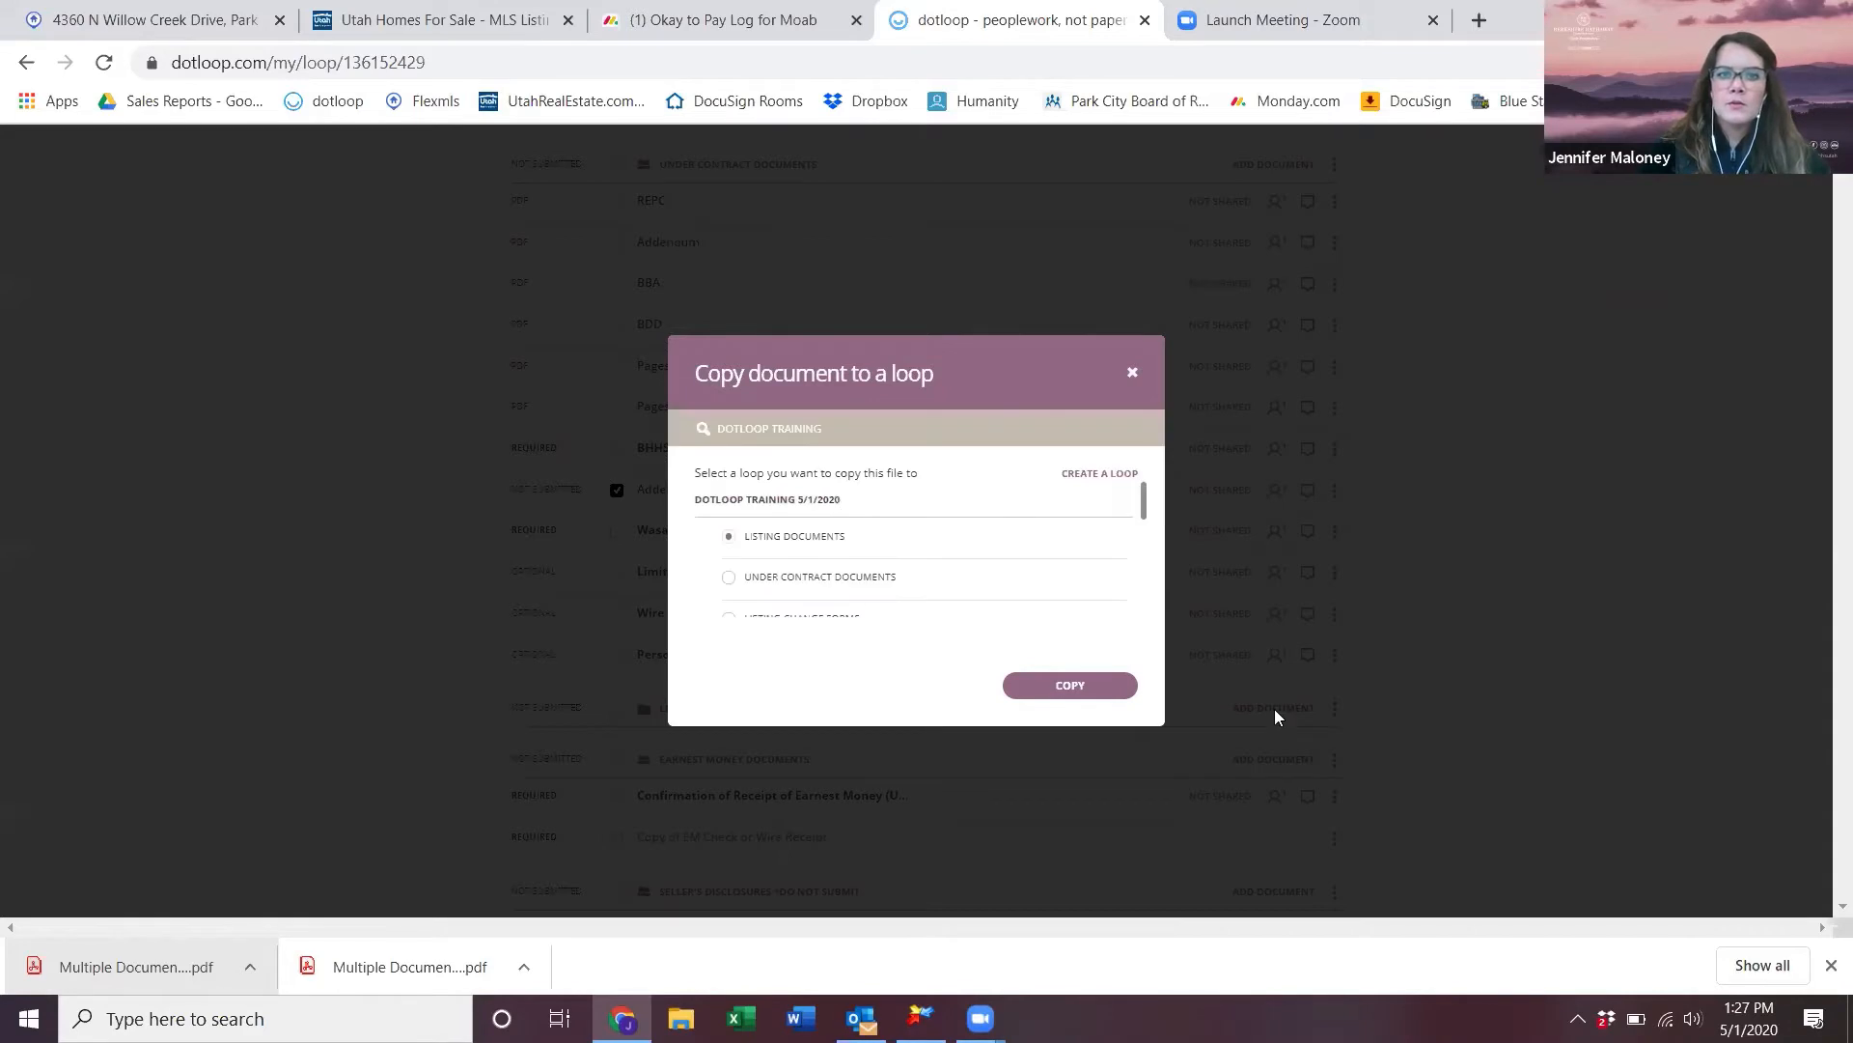
left_click(730, 579)
left_click(1104, 702)
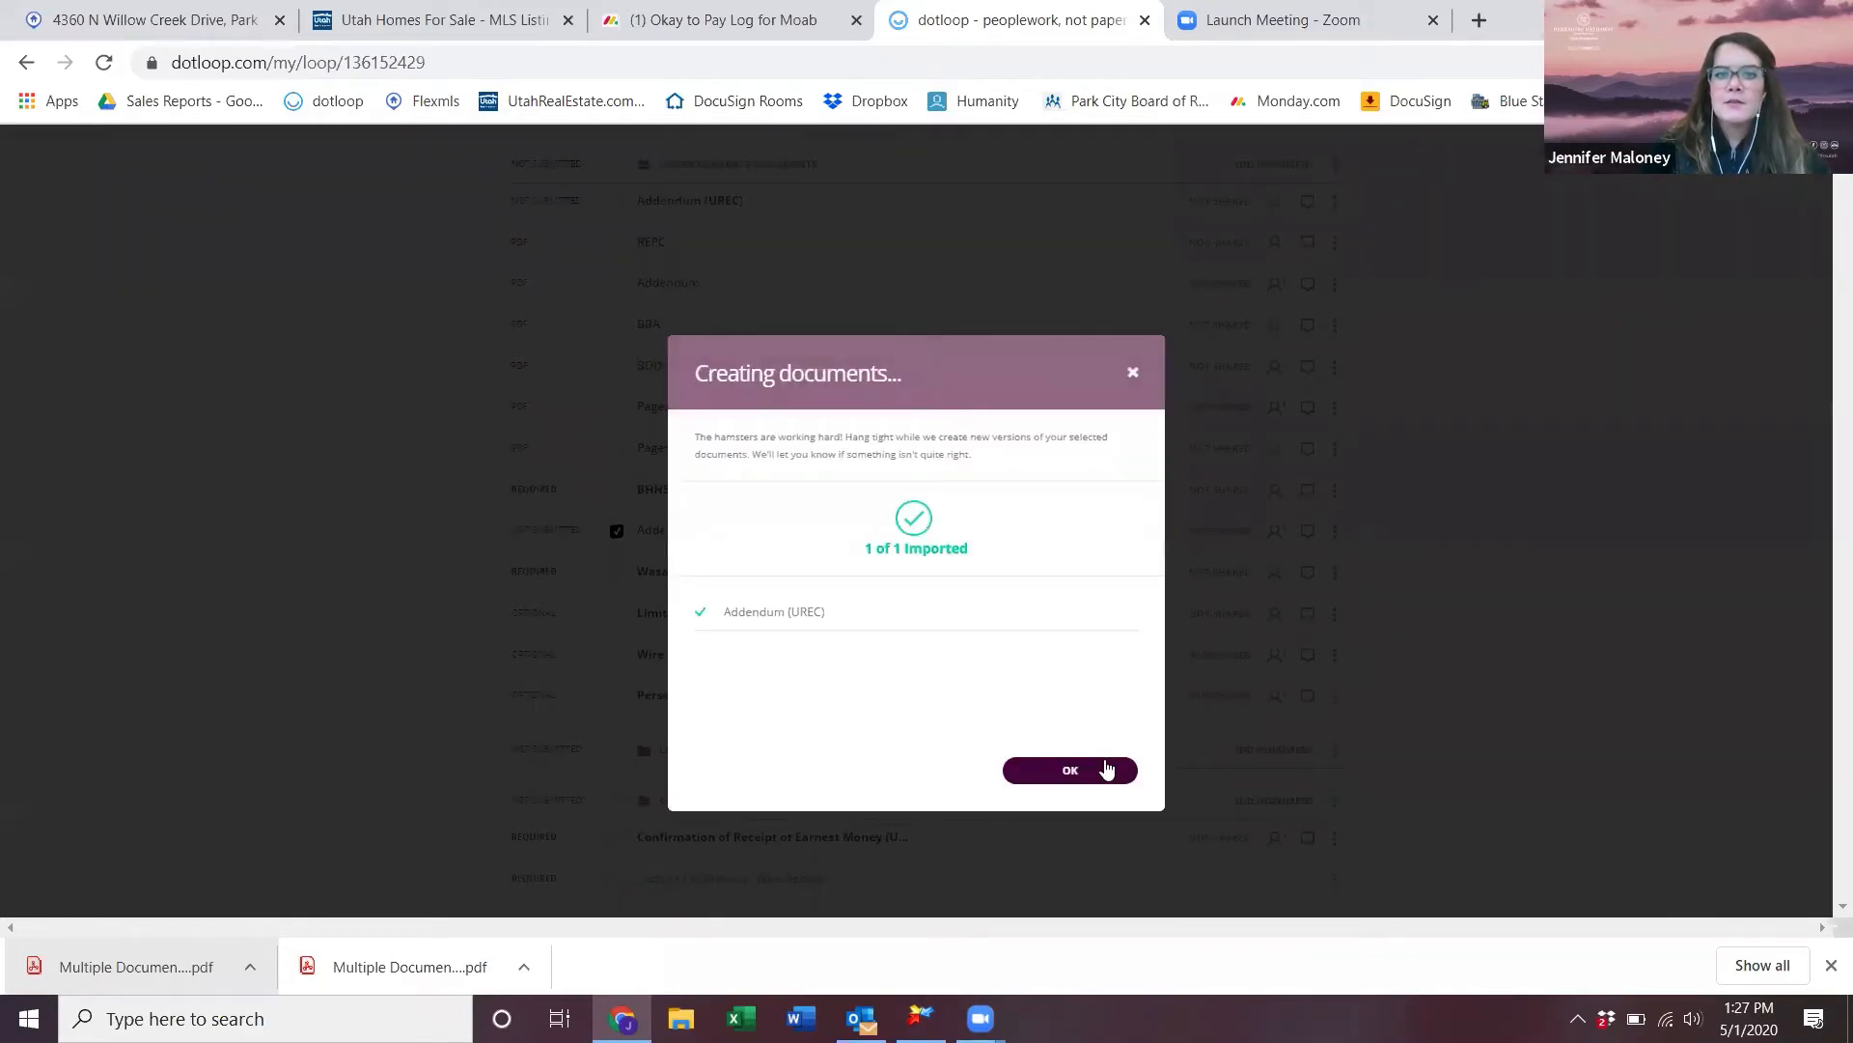
left_click(1070, 770)
scroll(623, 439, "up", 3)
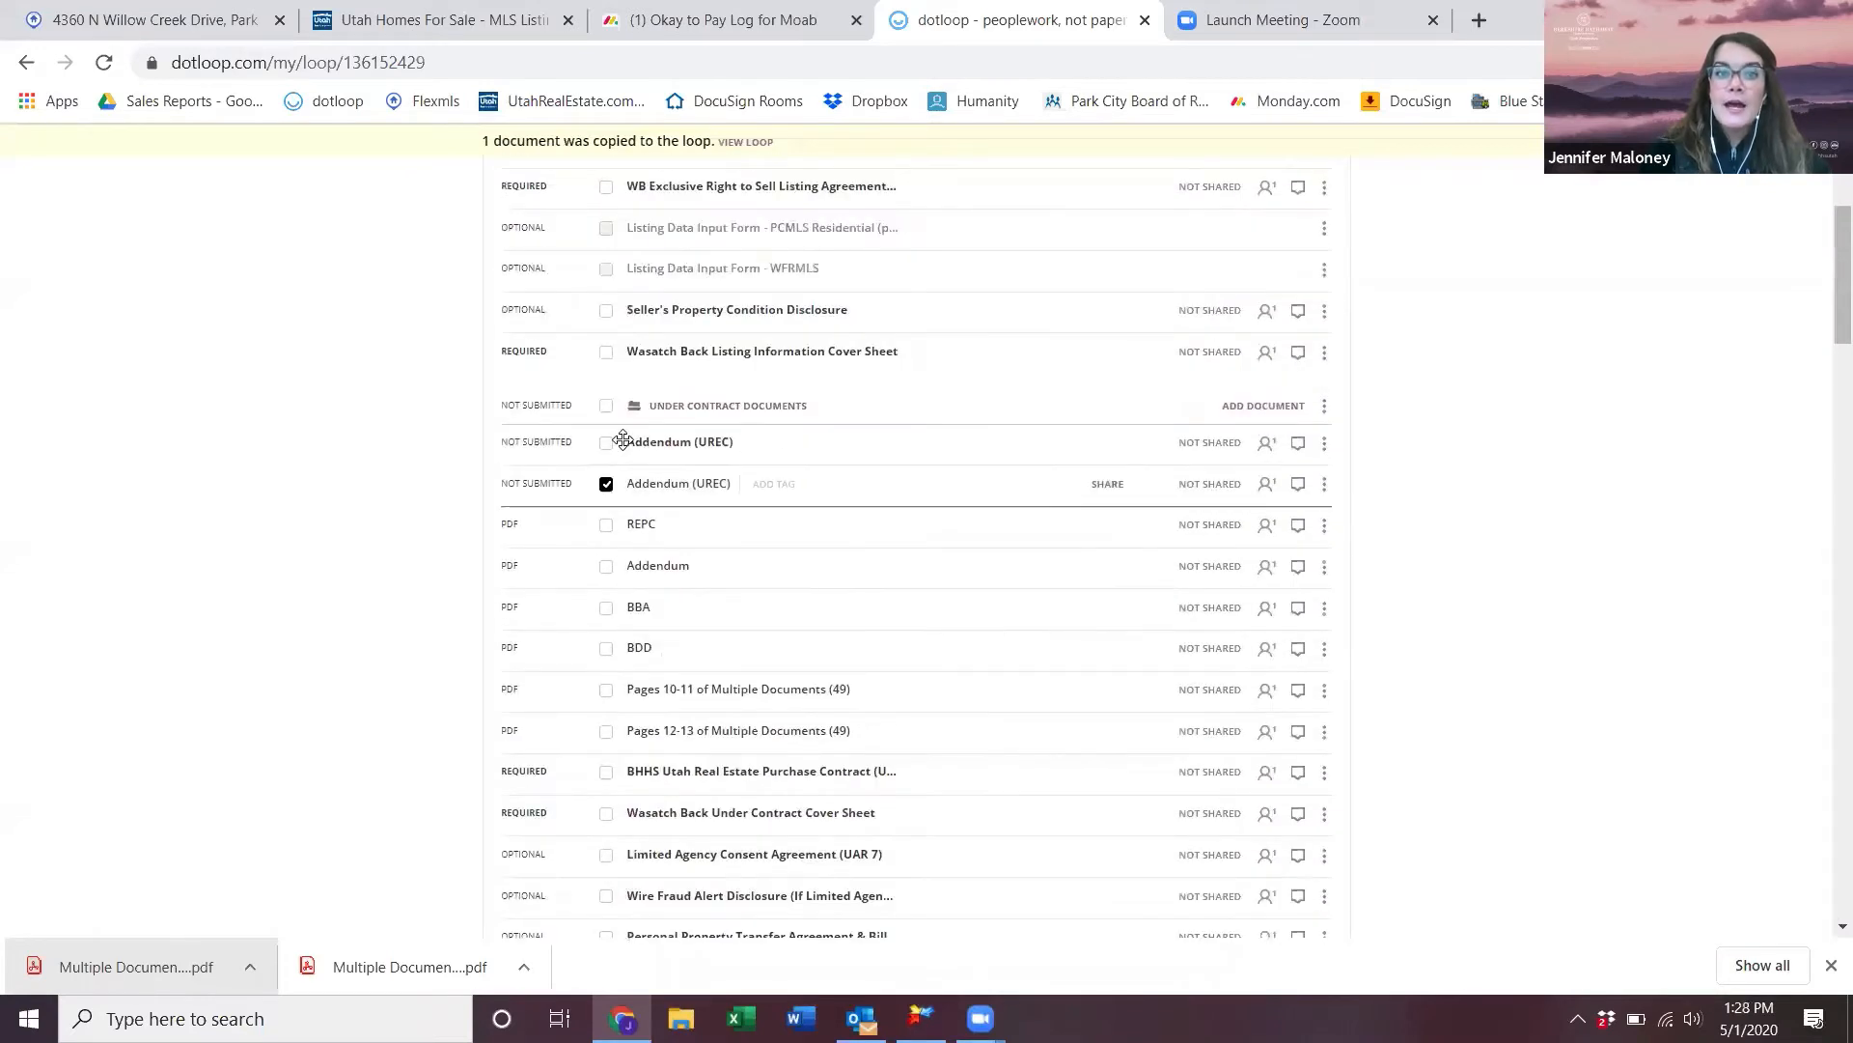
left_click(683, 442)
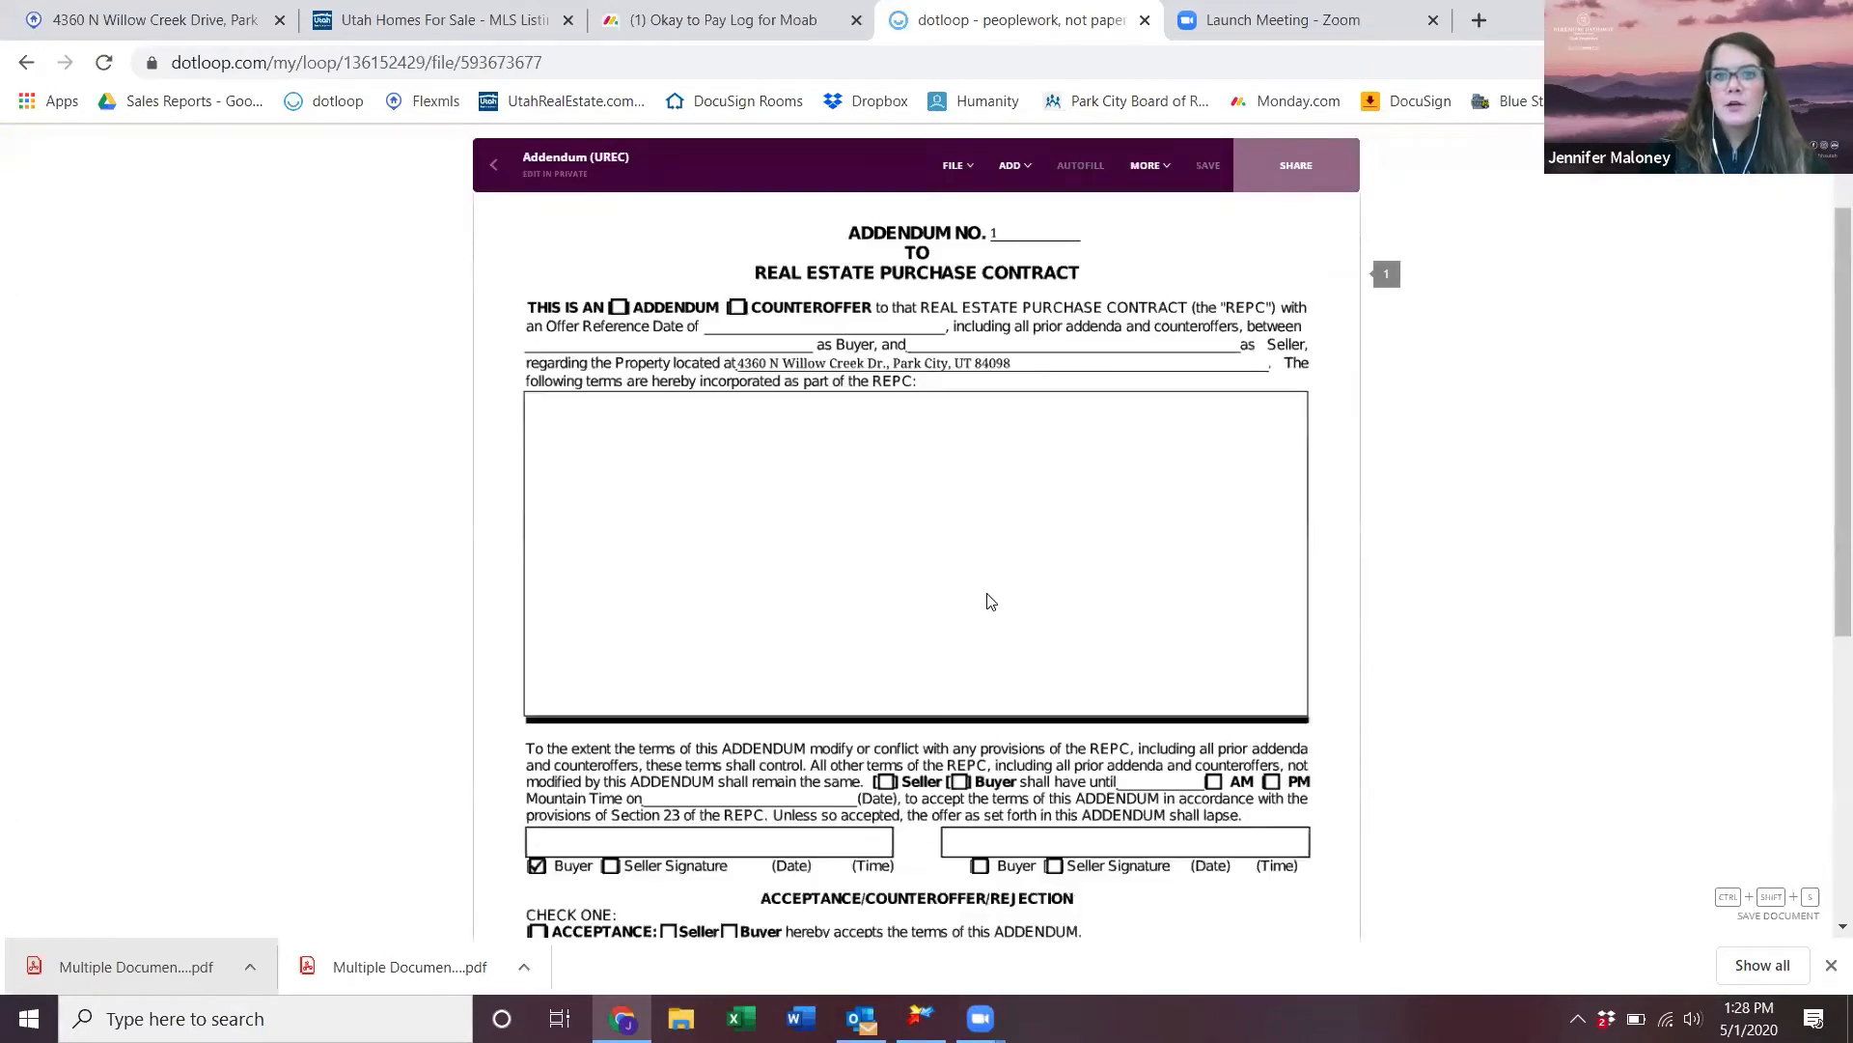
- Place a checkbox before Seller on the addendum's counteroffer line
scroll(991, 601, "down", 4)
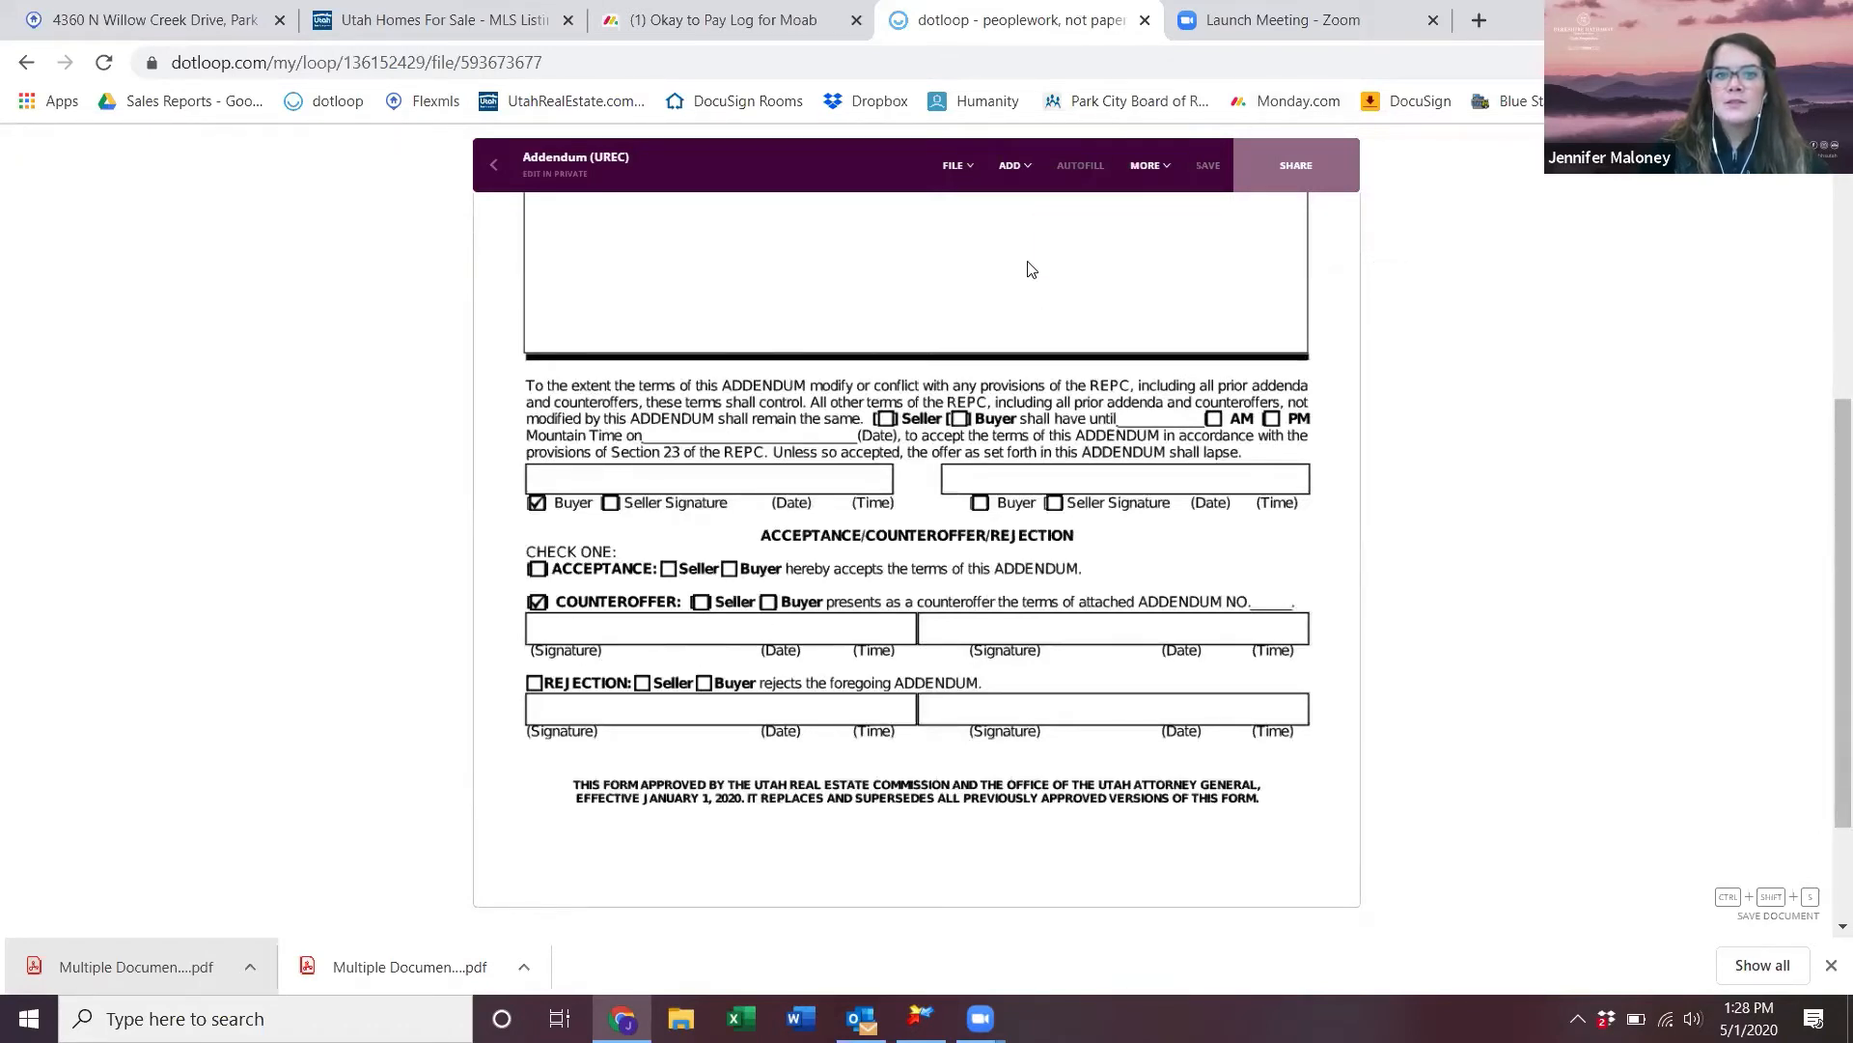
left_click(1013, 166)
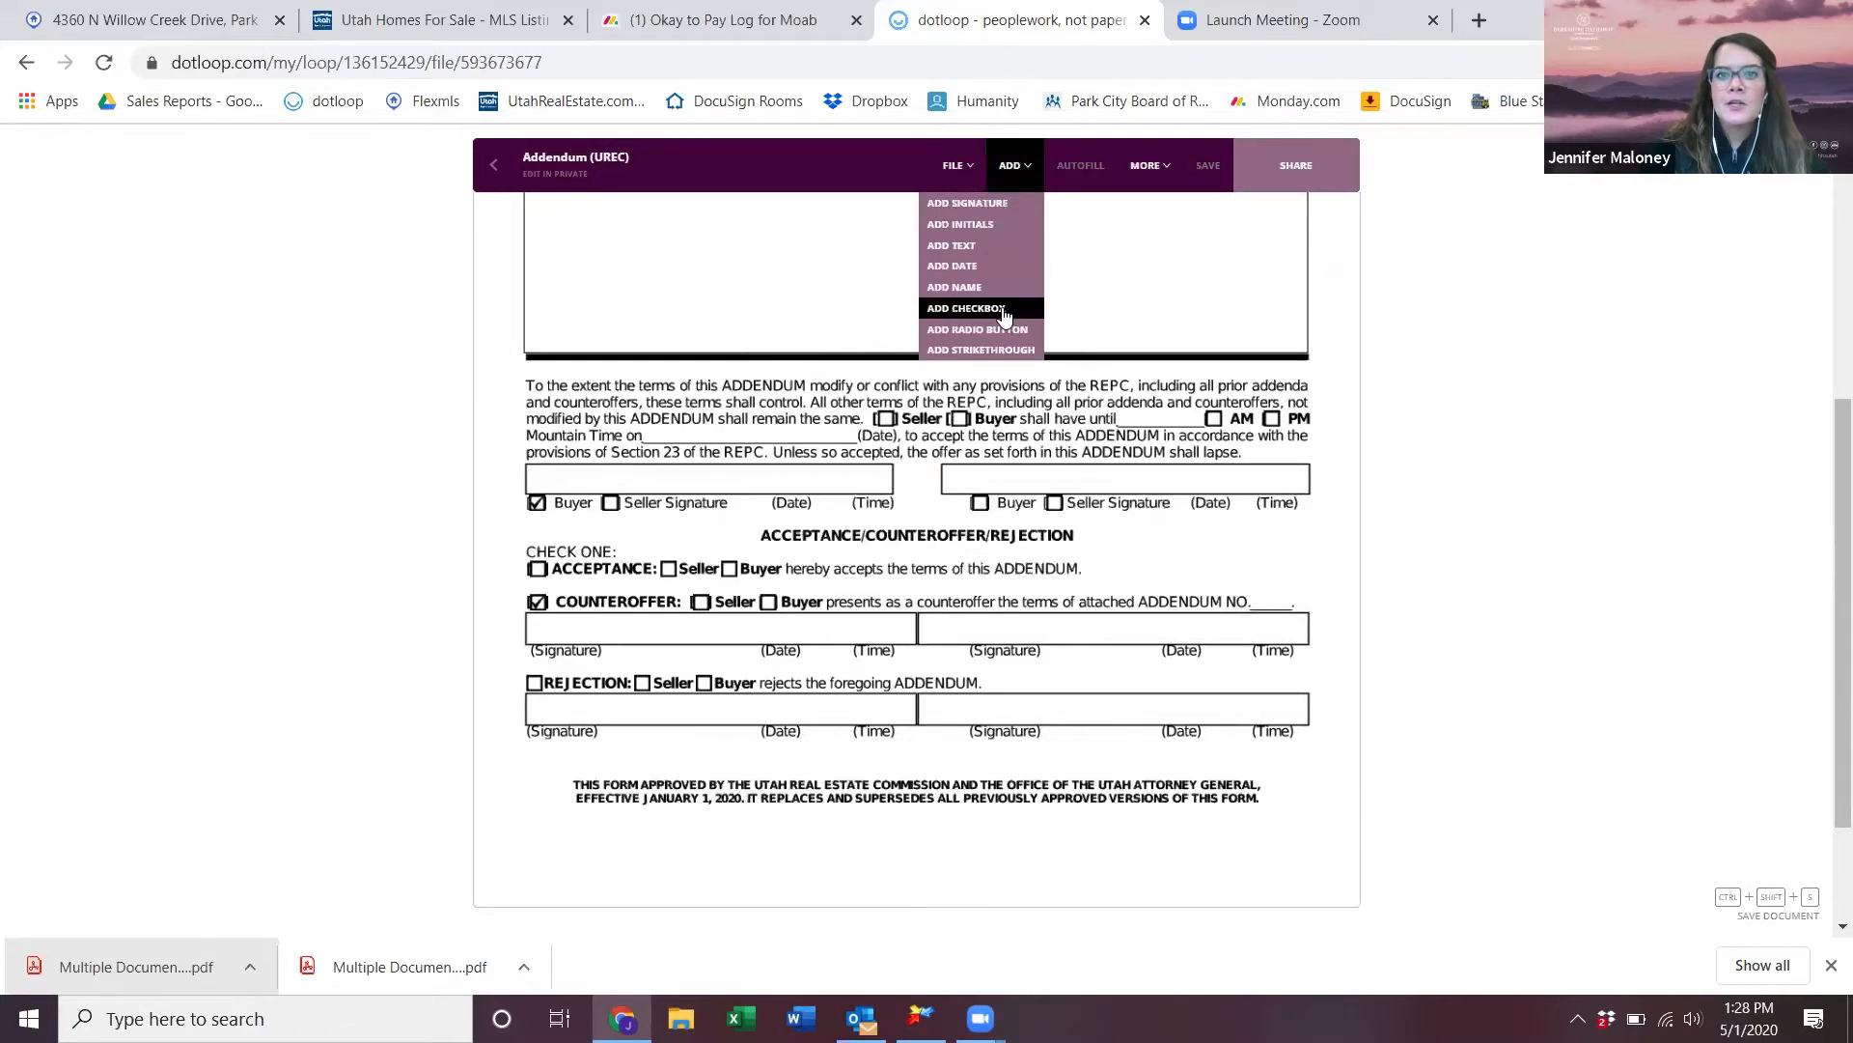
left_click(1004, 311)
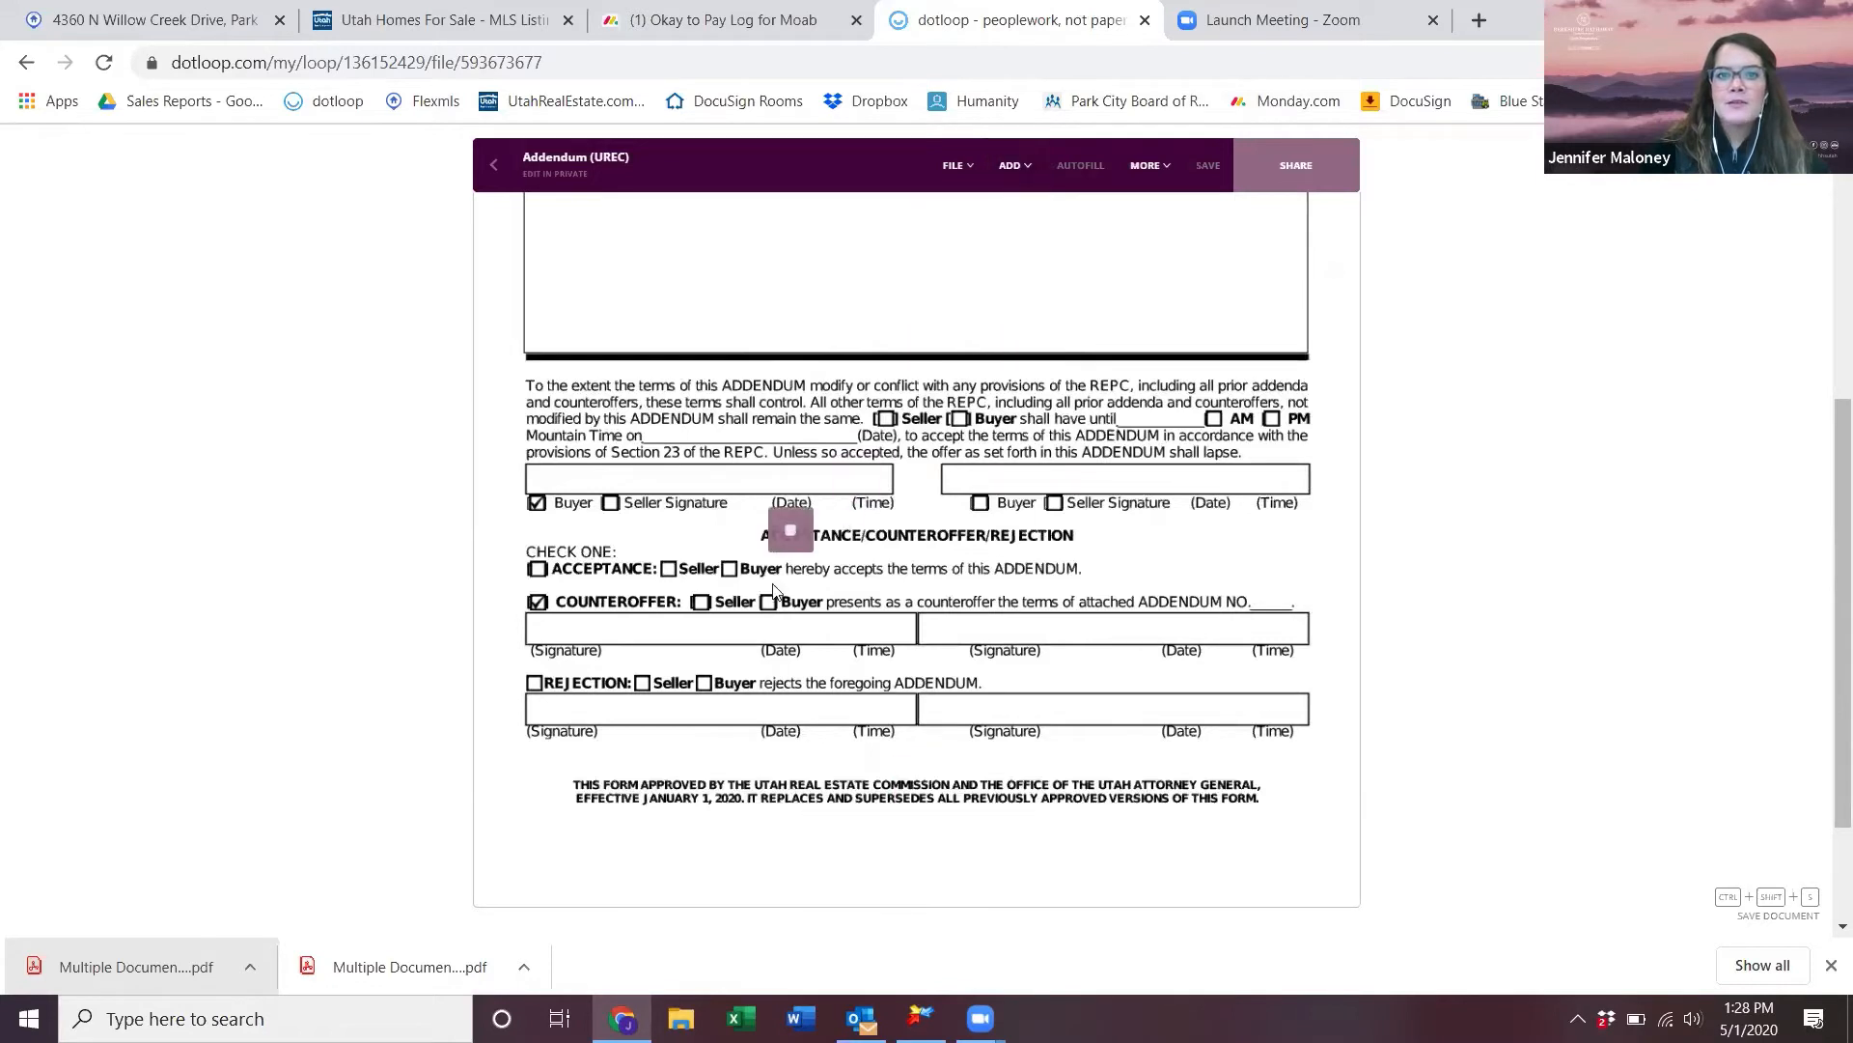
left_click(702, 634)
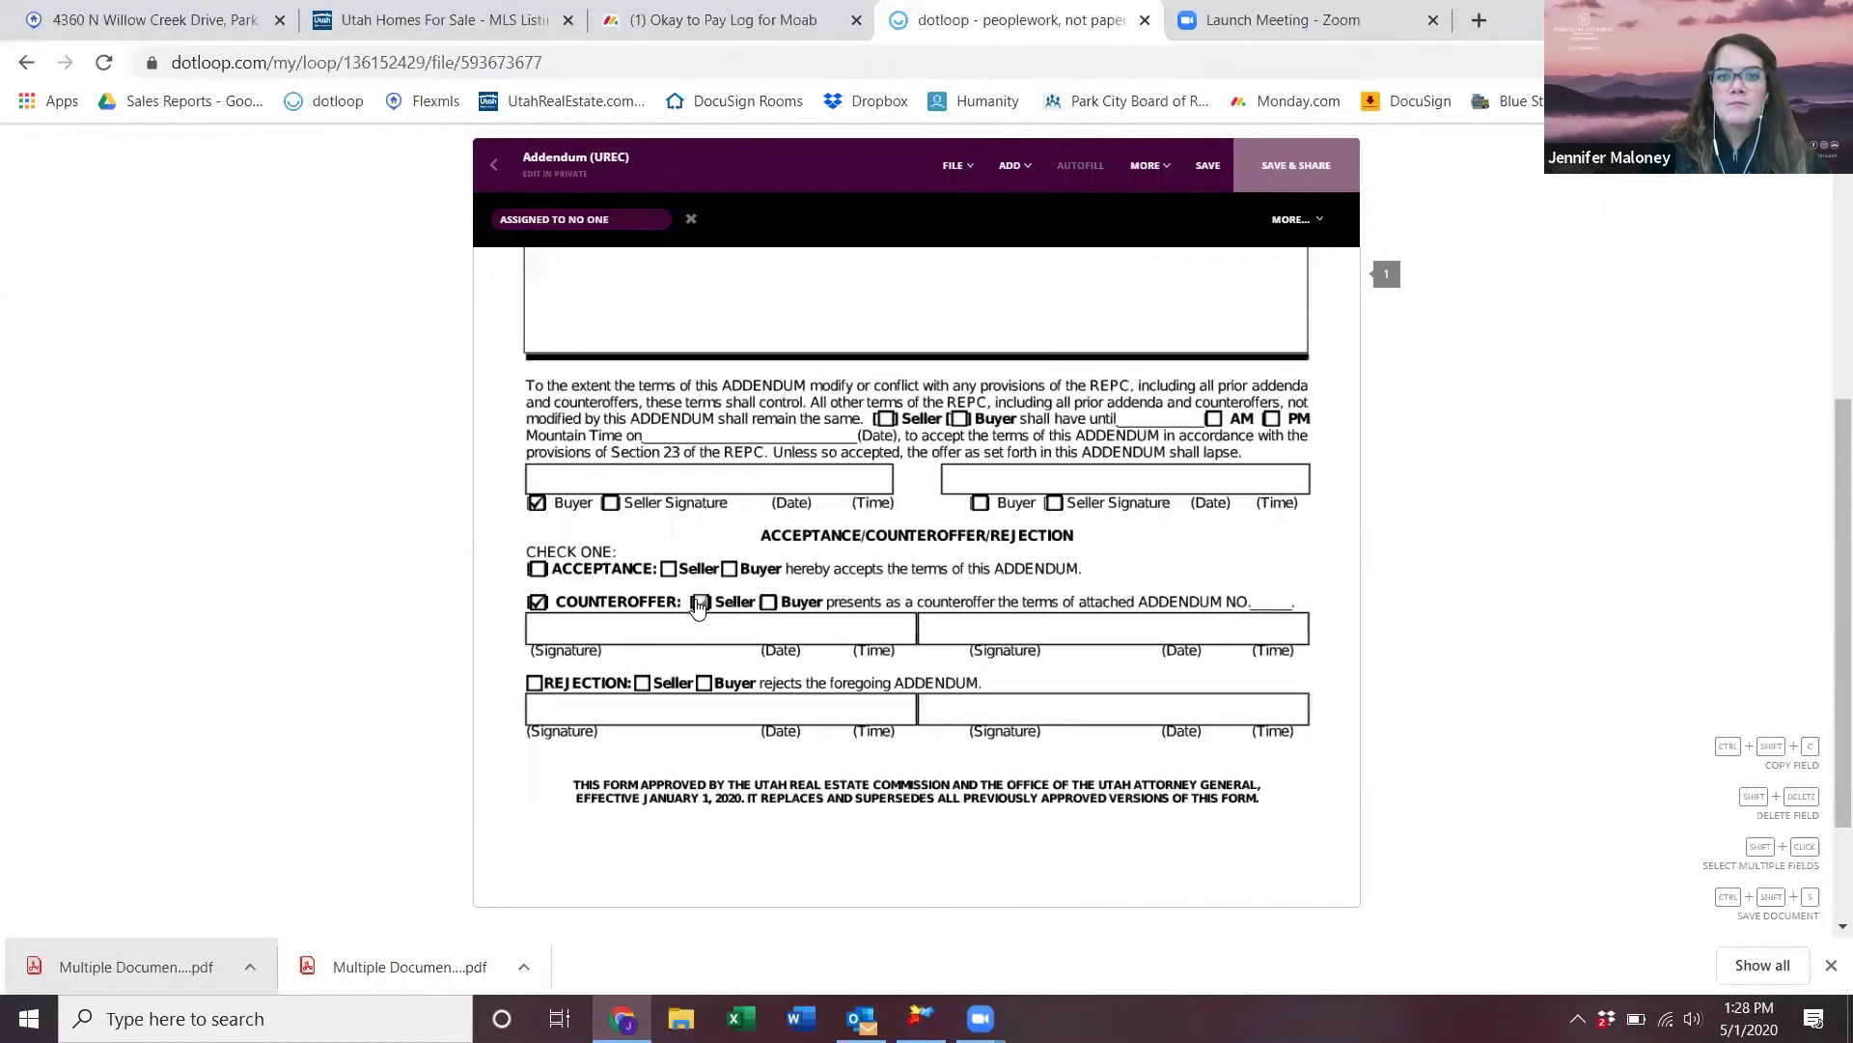
- Add a signature field on the counteroffer line, assign it to a participant, and save
left_click(1014, 165)
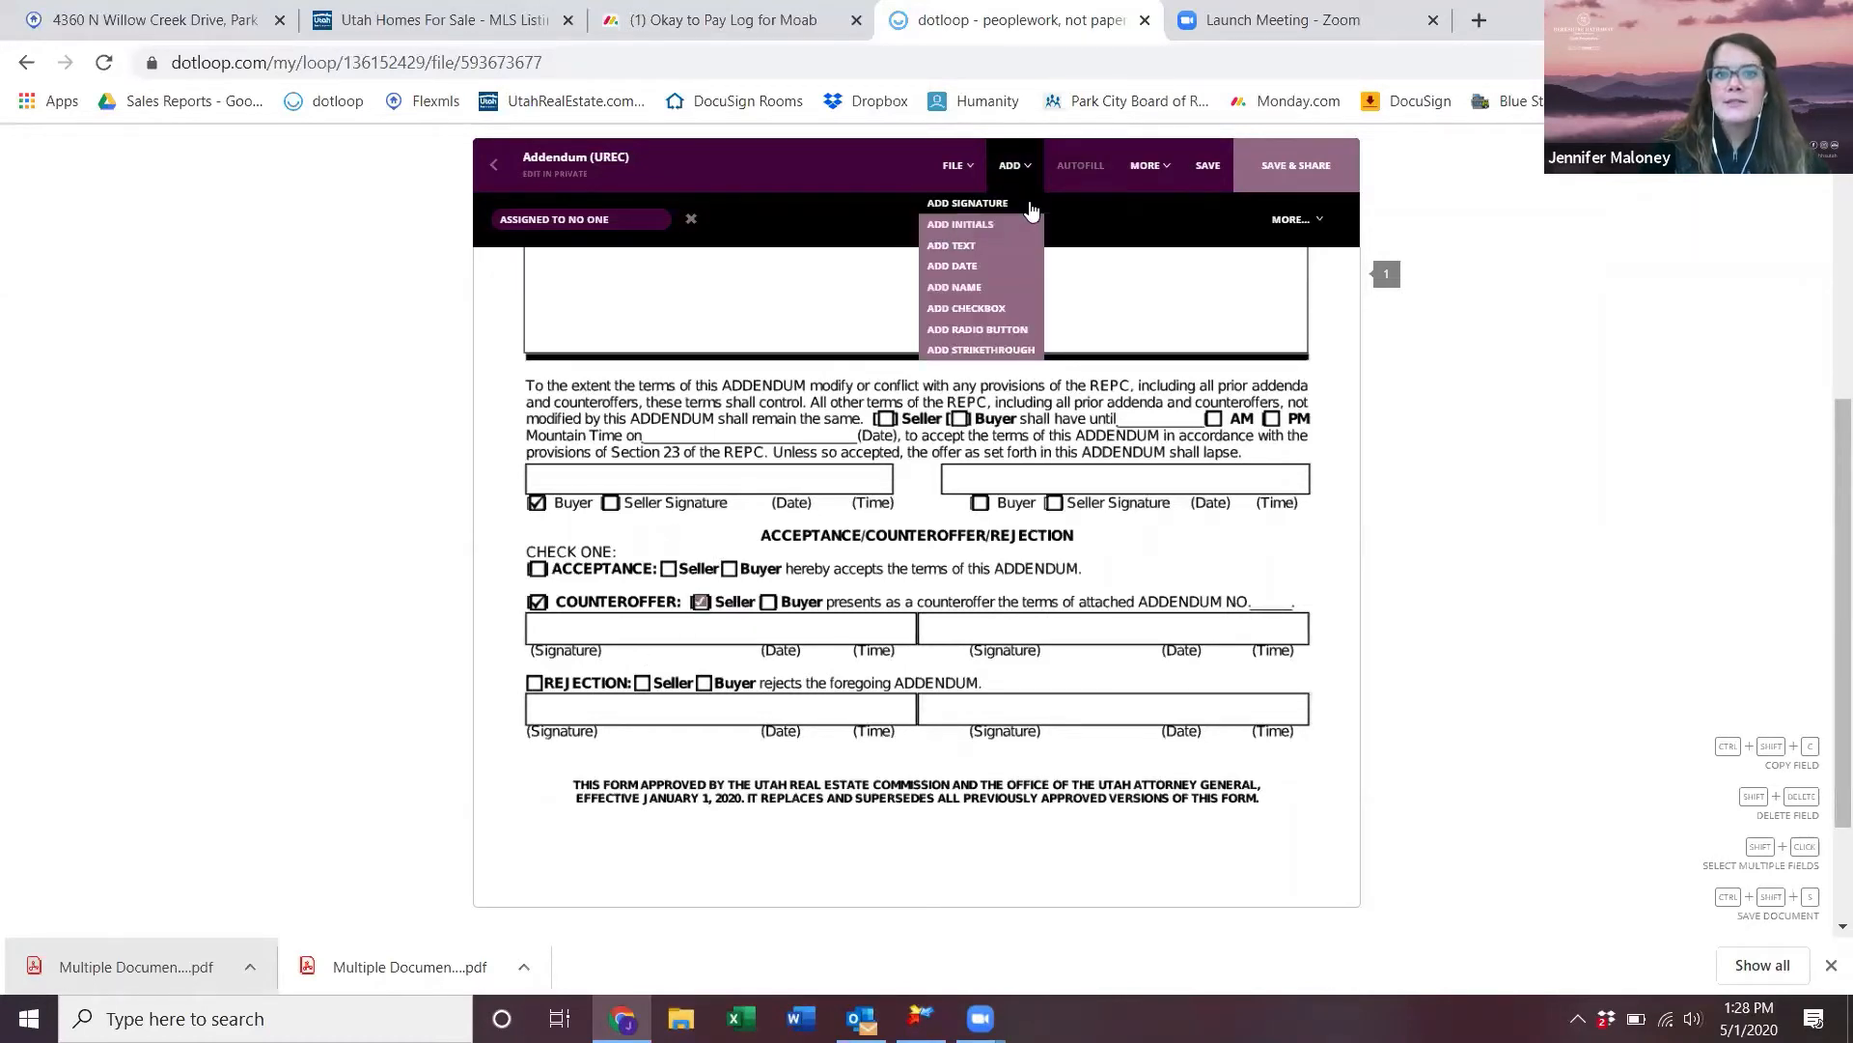
left_click(1028, 206)
left_click(676, 655)
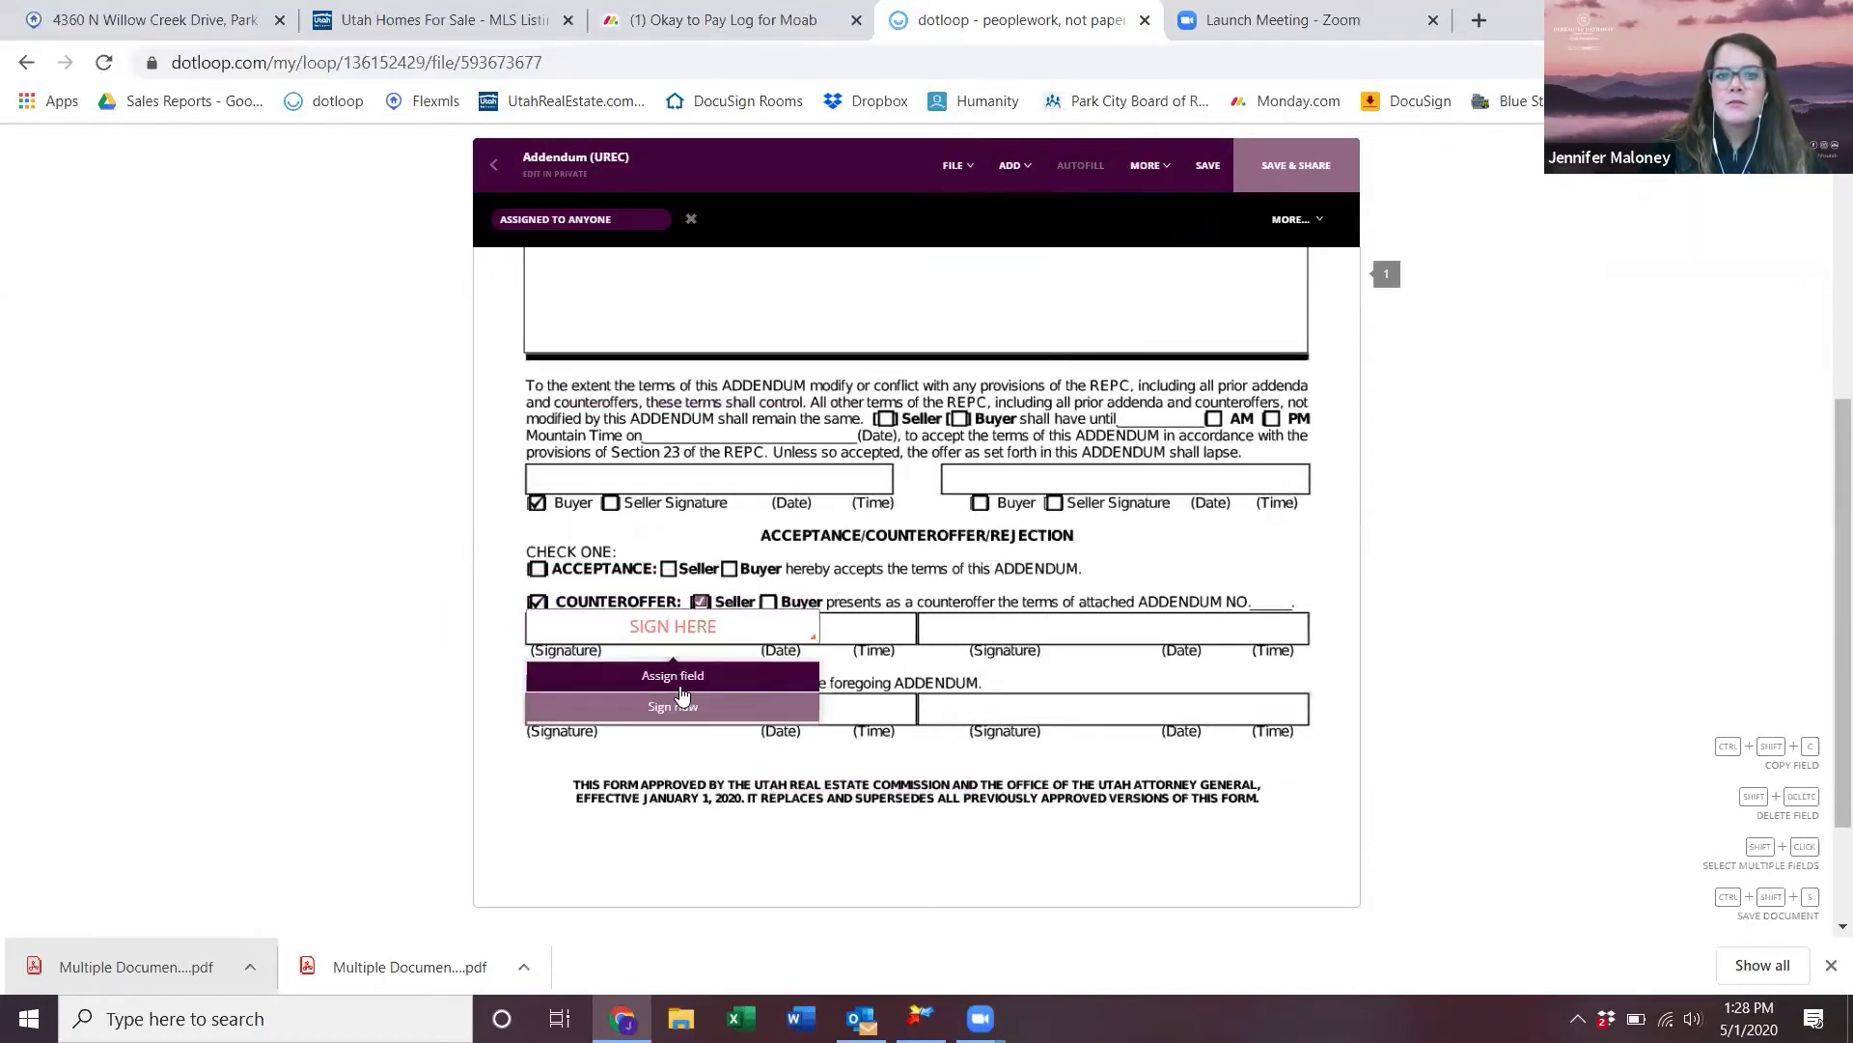
left_click(684, 688)
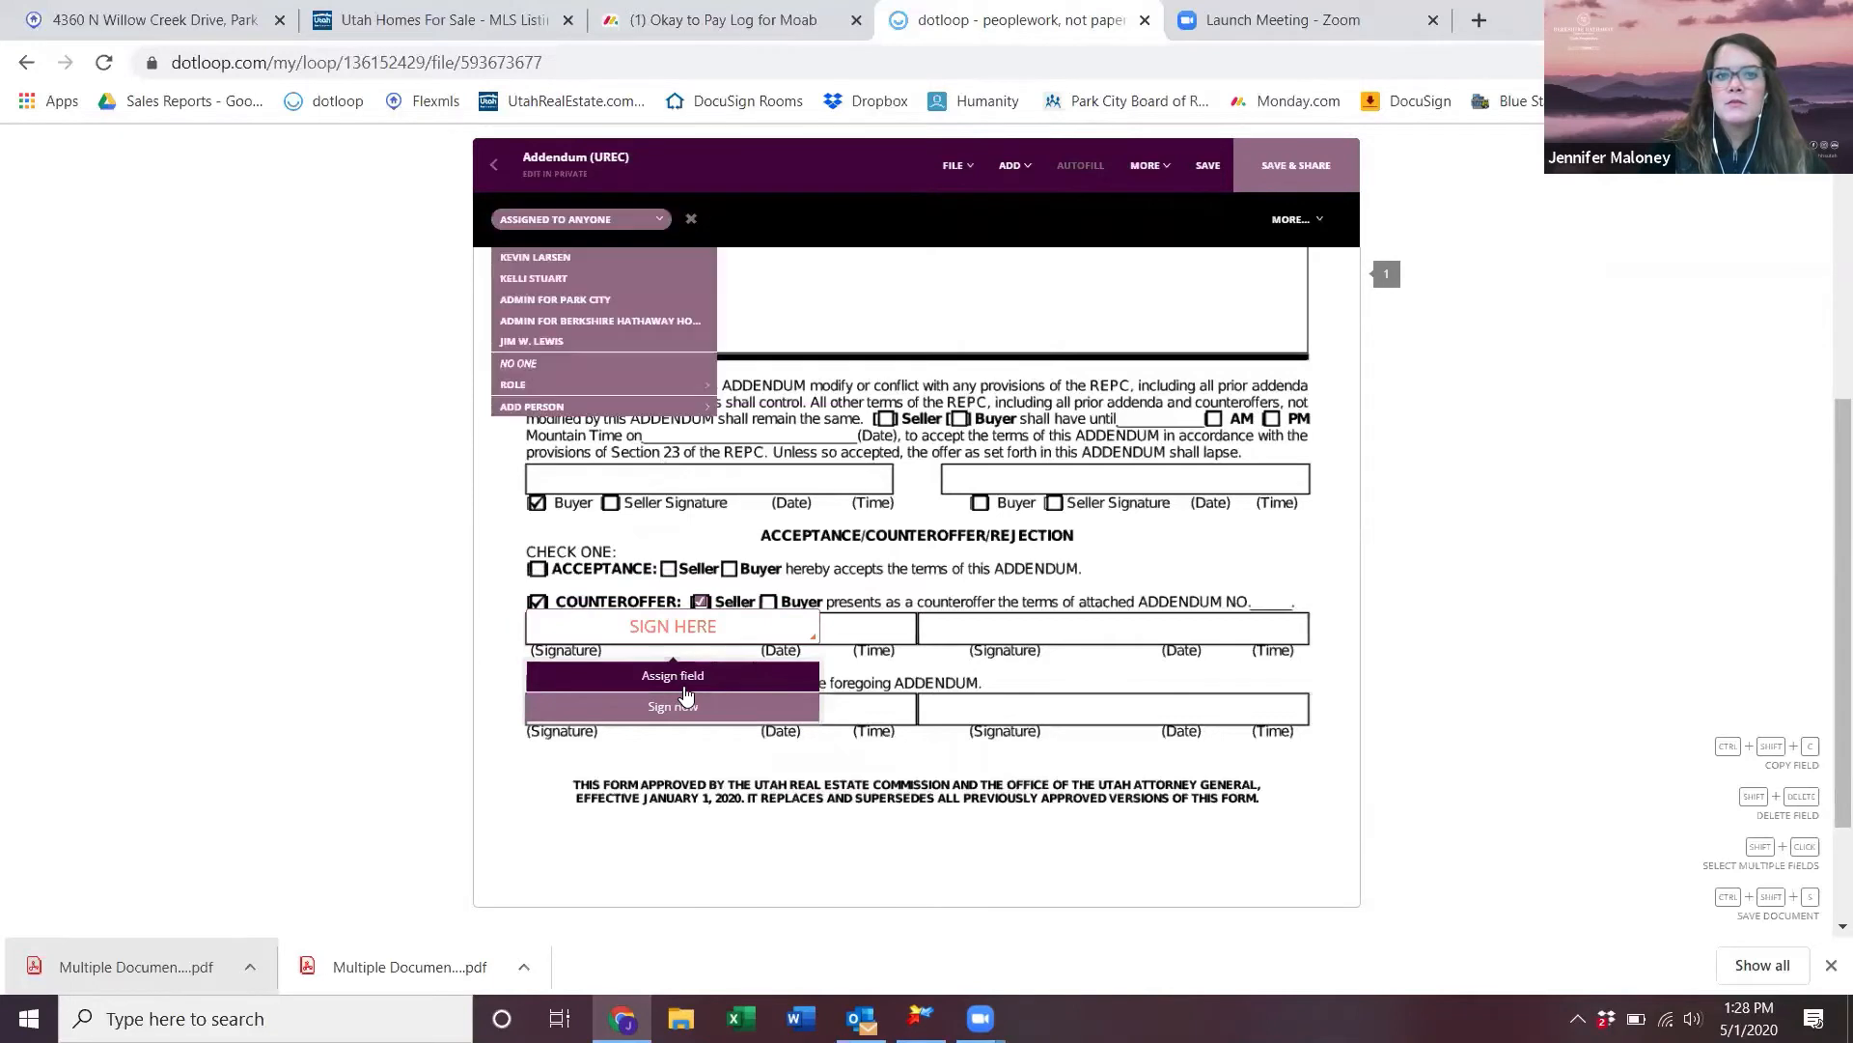
left_click(574, 280)
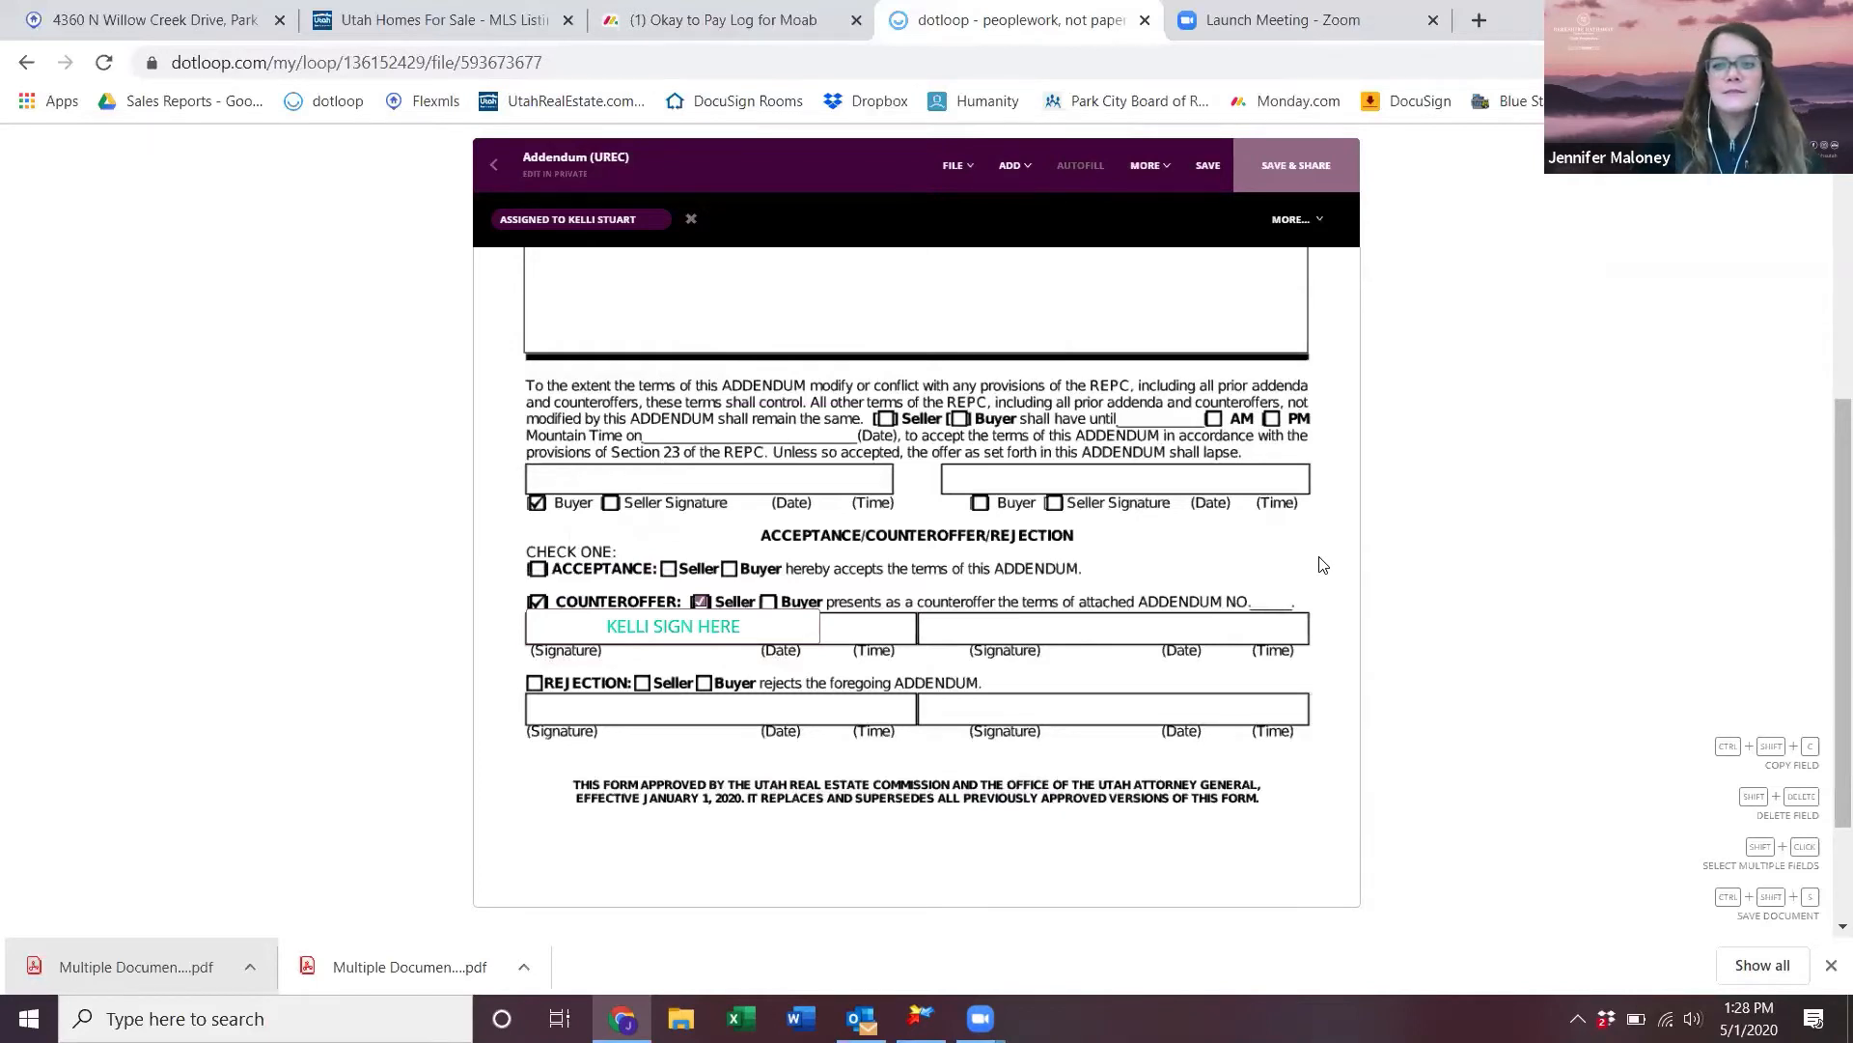
left_click(1207, 165)
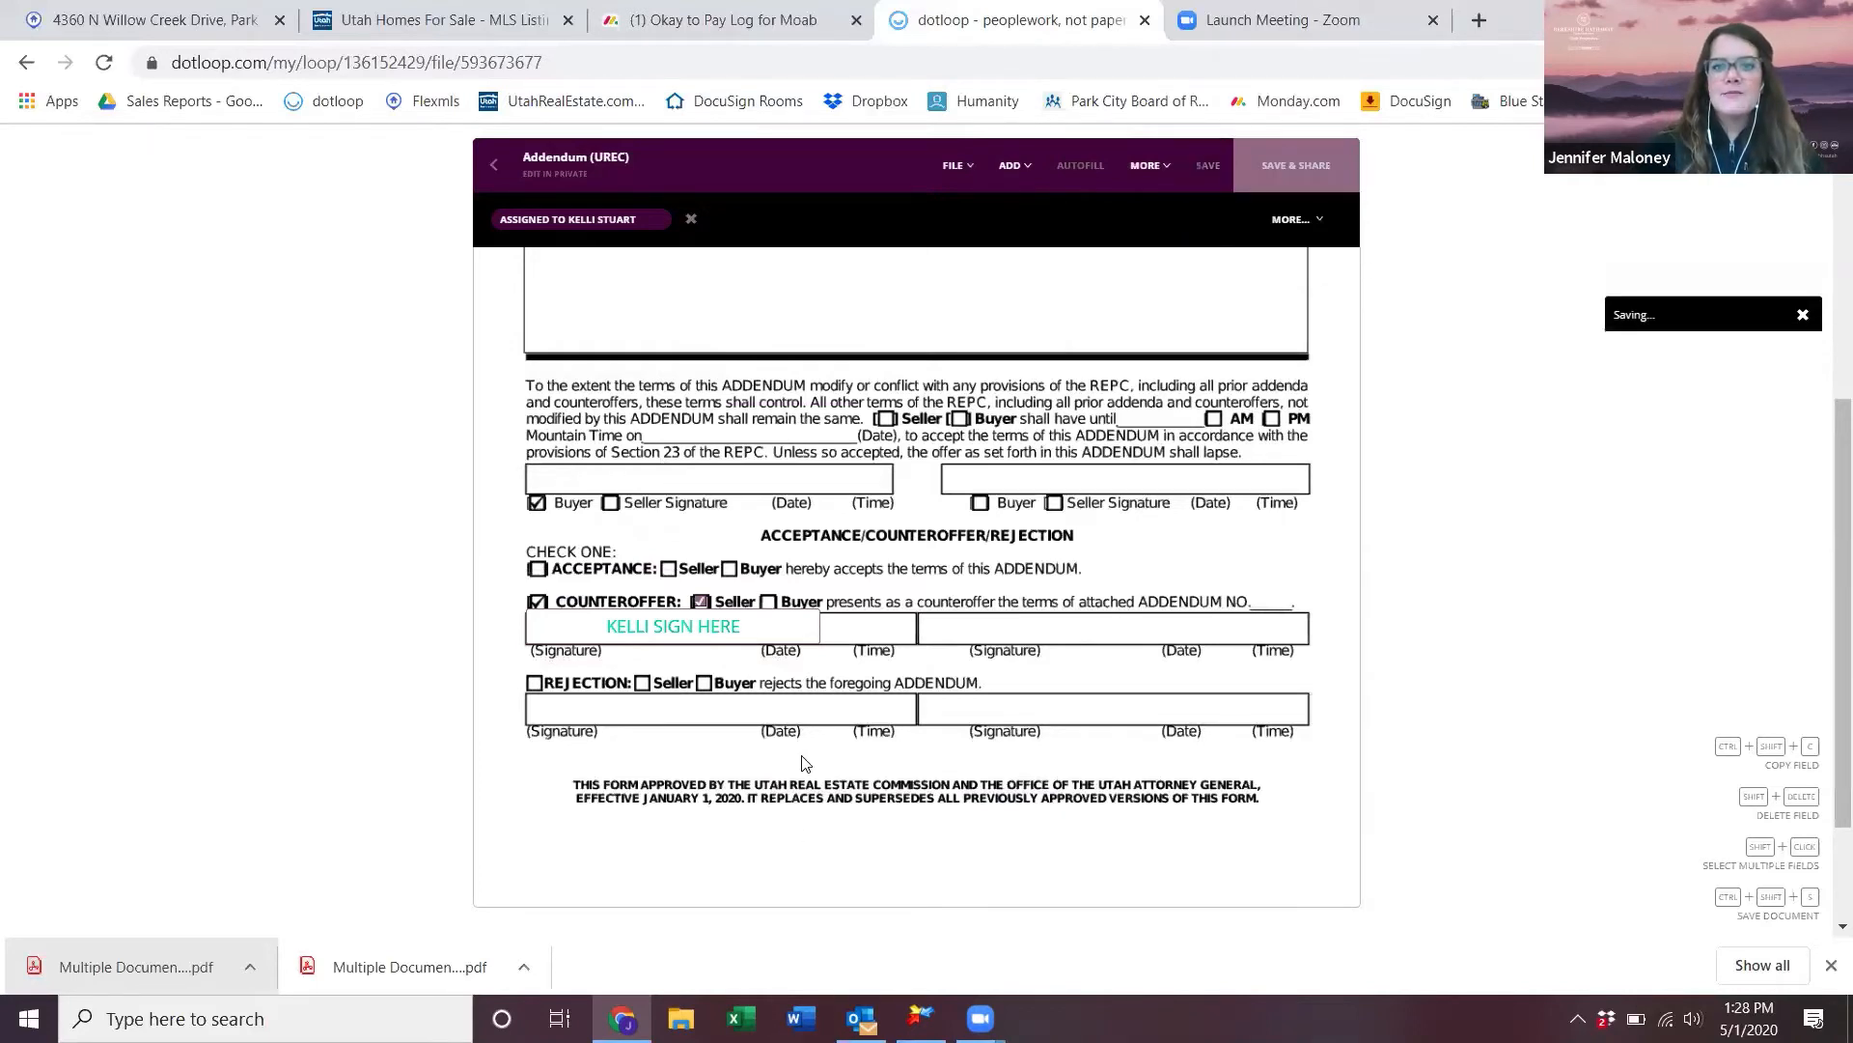
- Go back to the loop and scroll through its document list
left_click(489, 170)
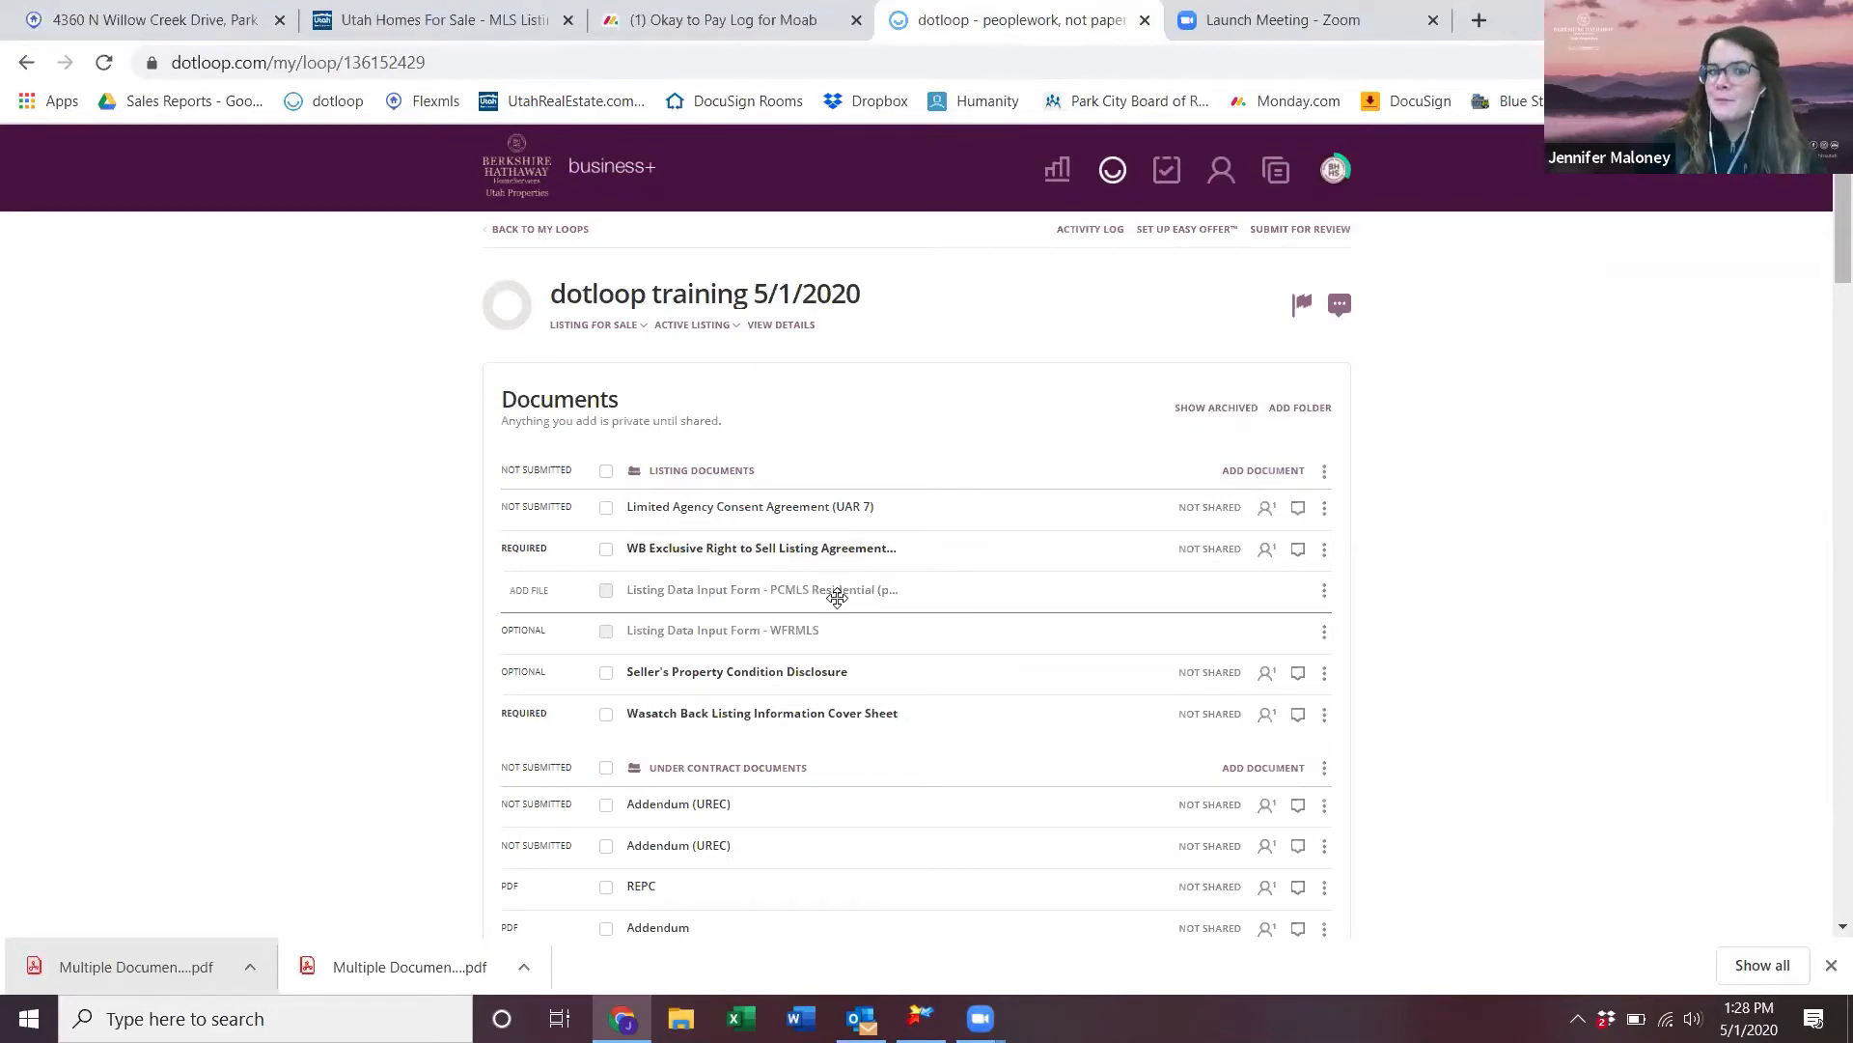
scroll(837, 598, "down", 3)
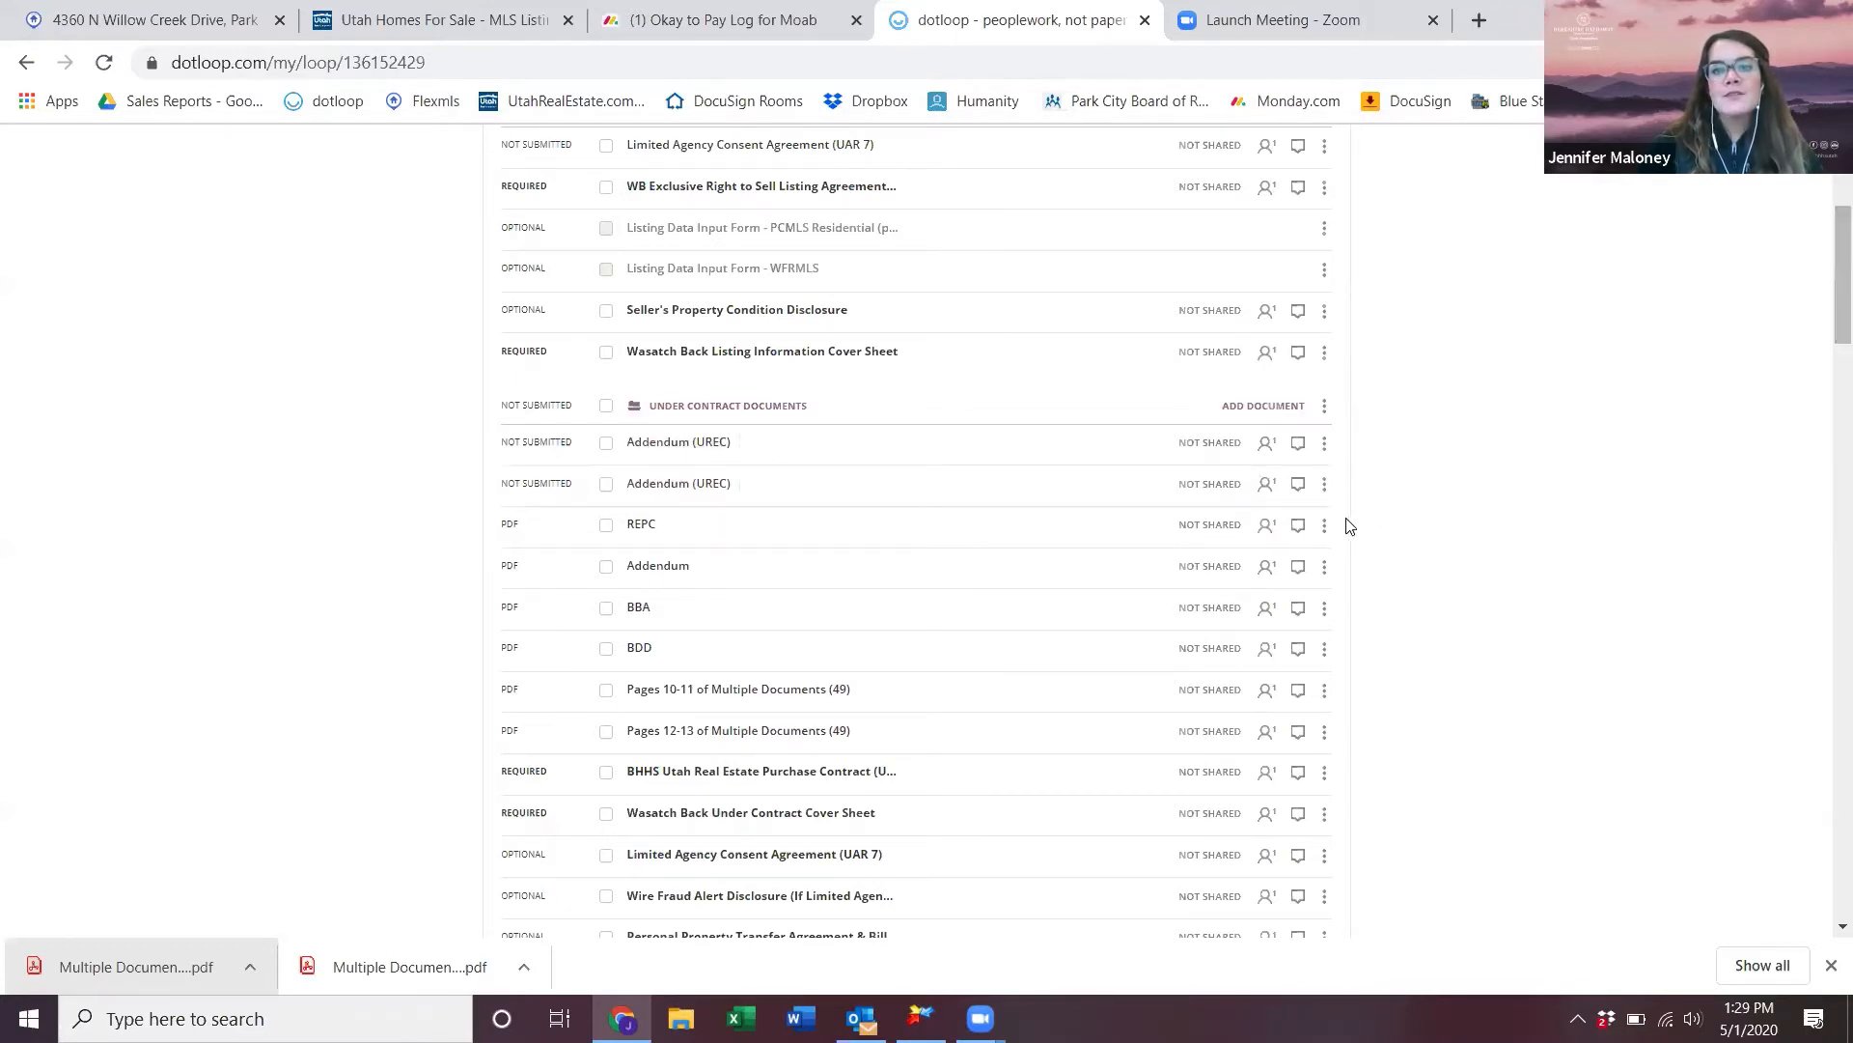
- Fax the Addendum (UREC) to the recipient's fax number with an attention cover note
left_click(1326, 444)
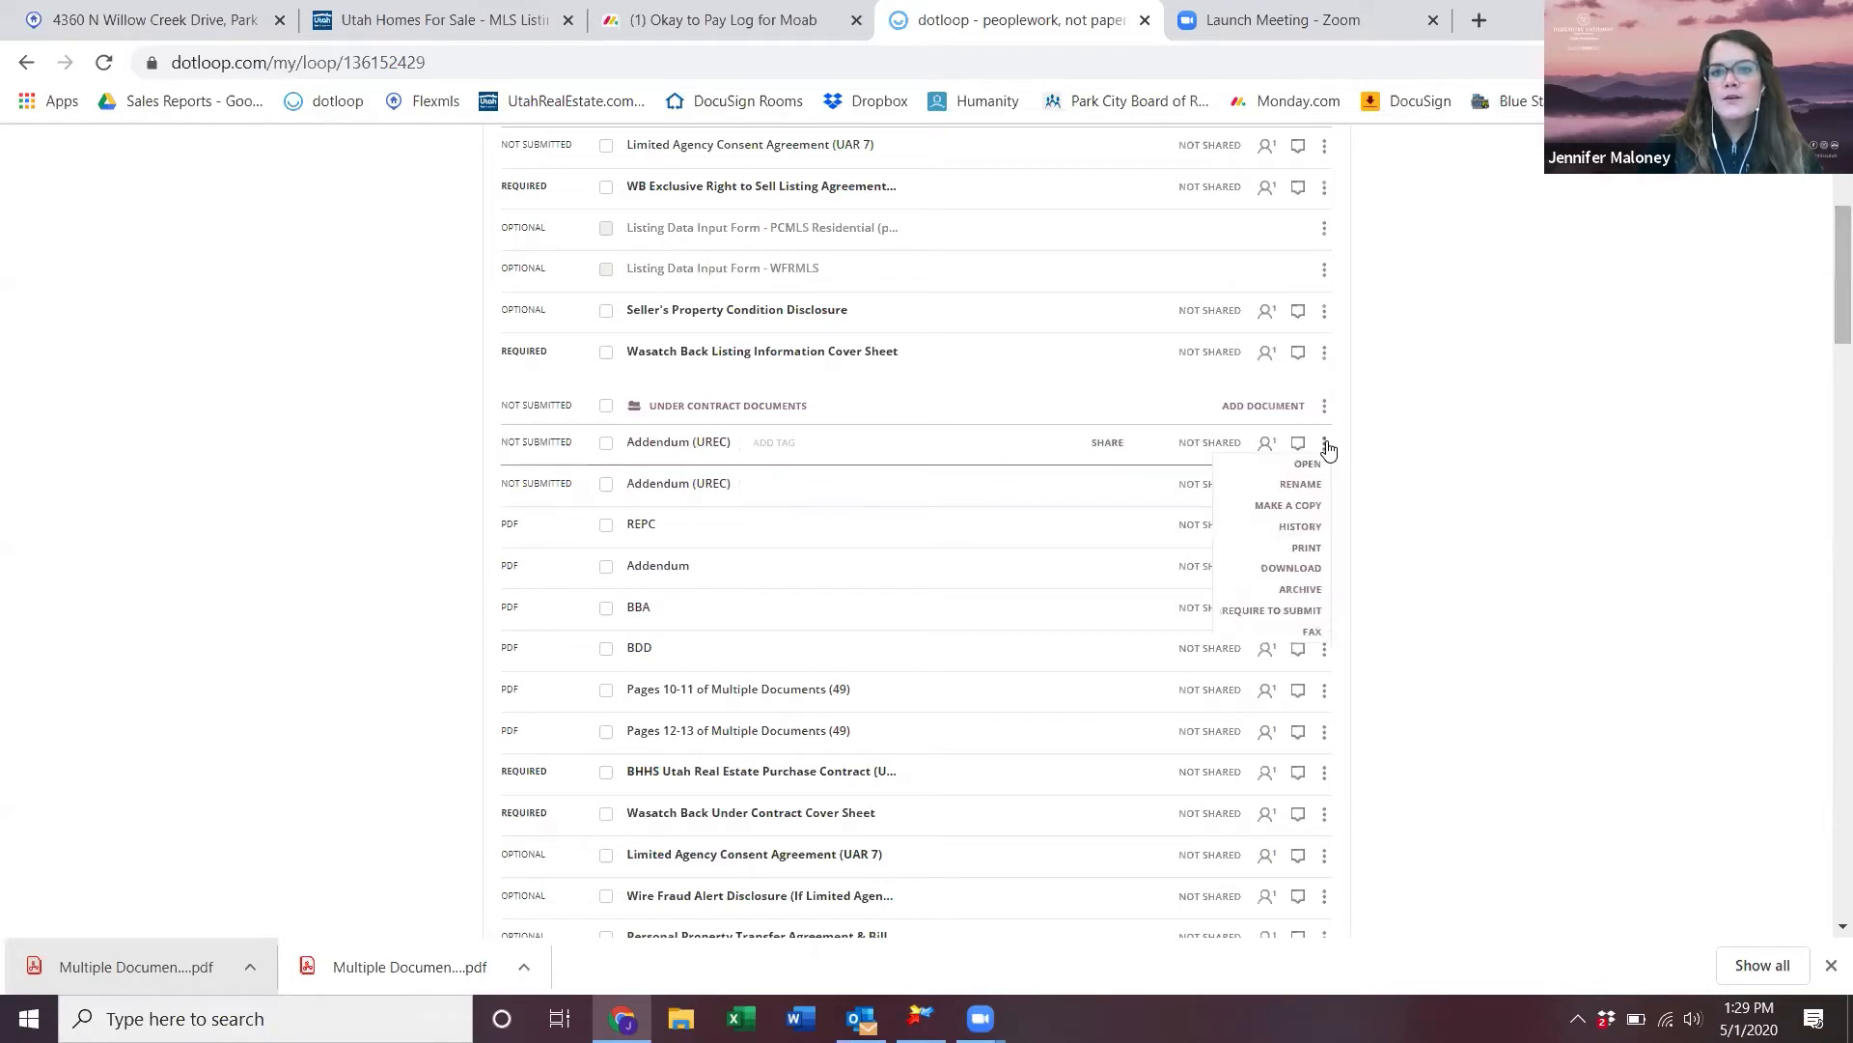
left_click(1313, 633)
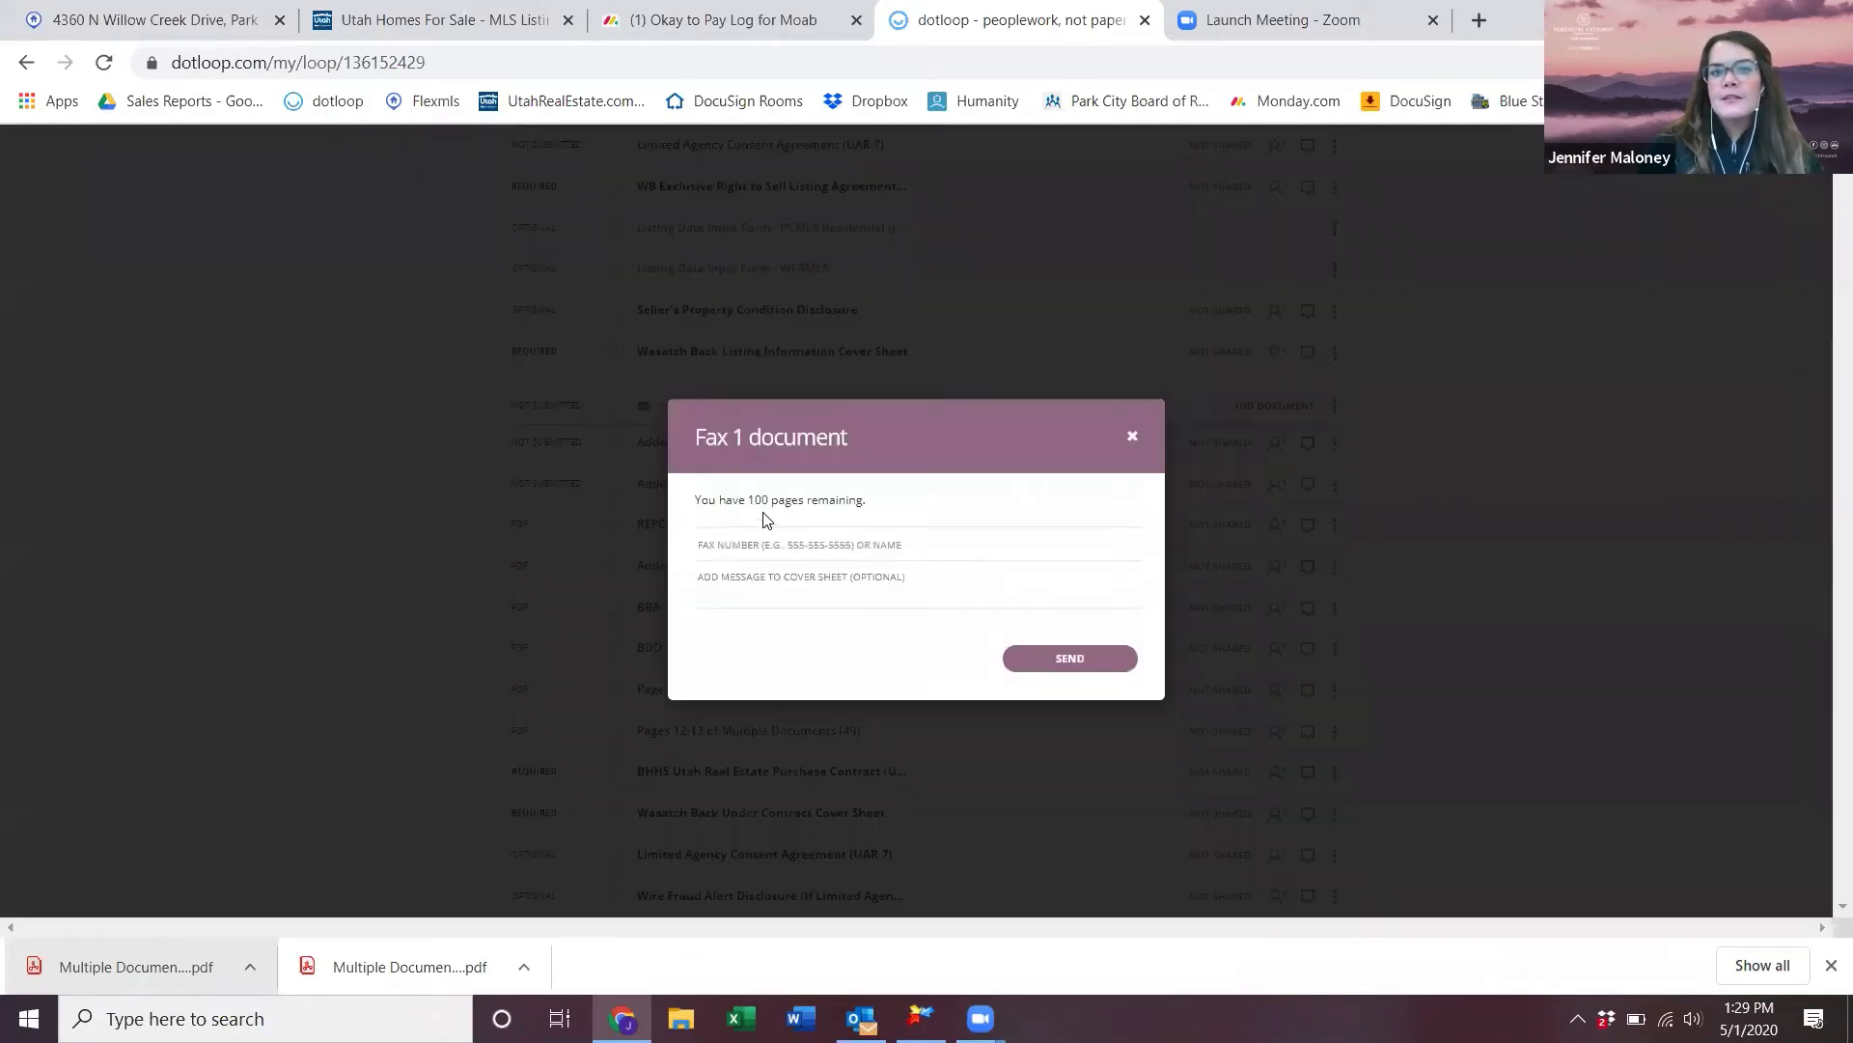
left_click(741, 545)
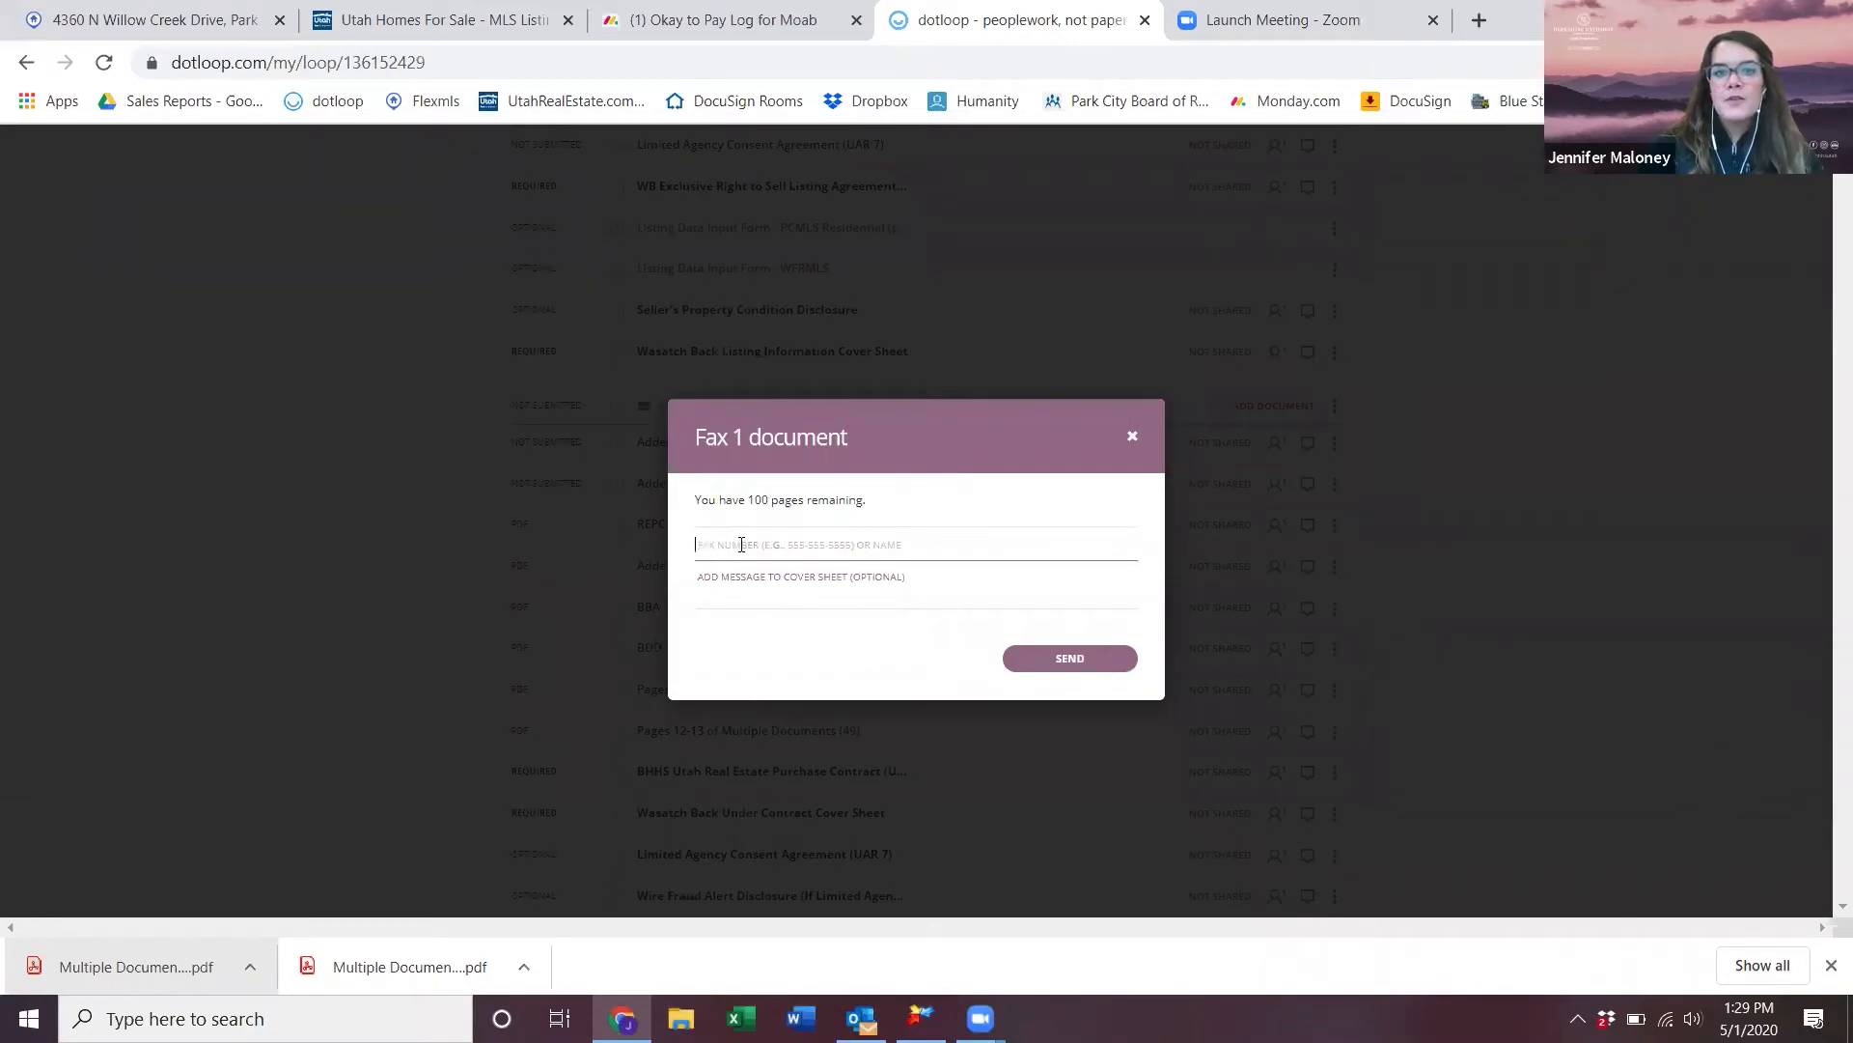
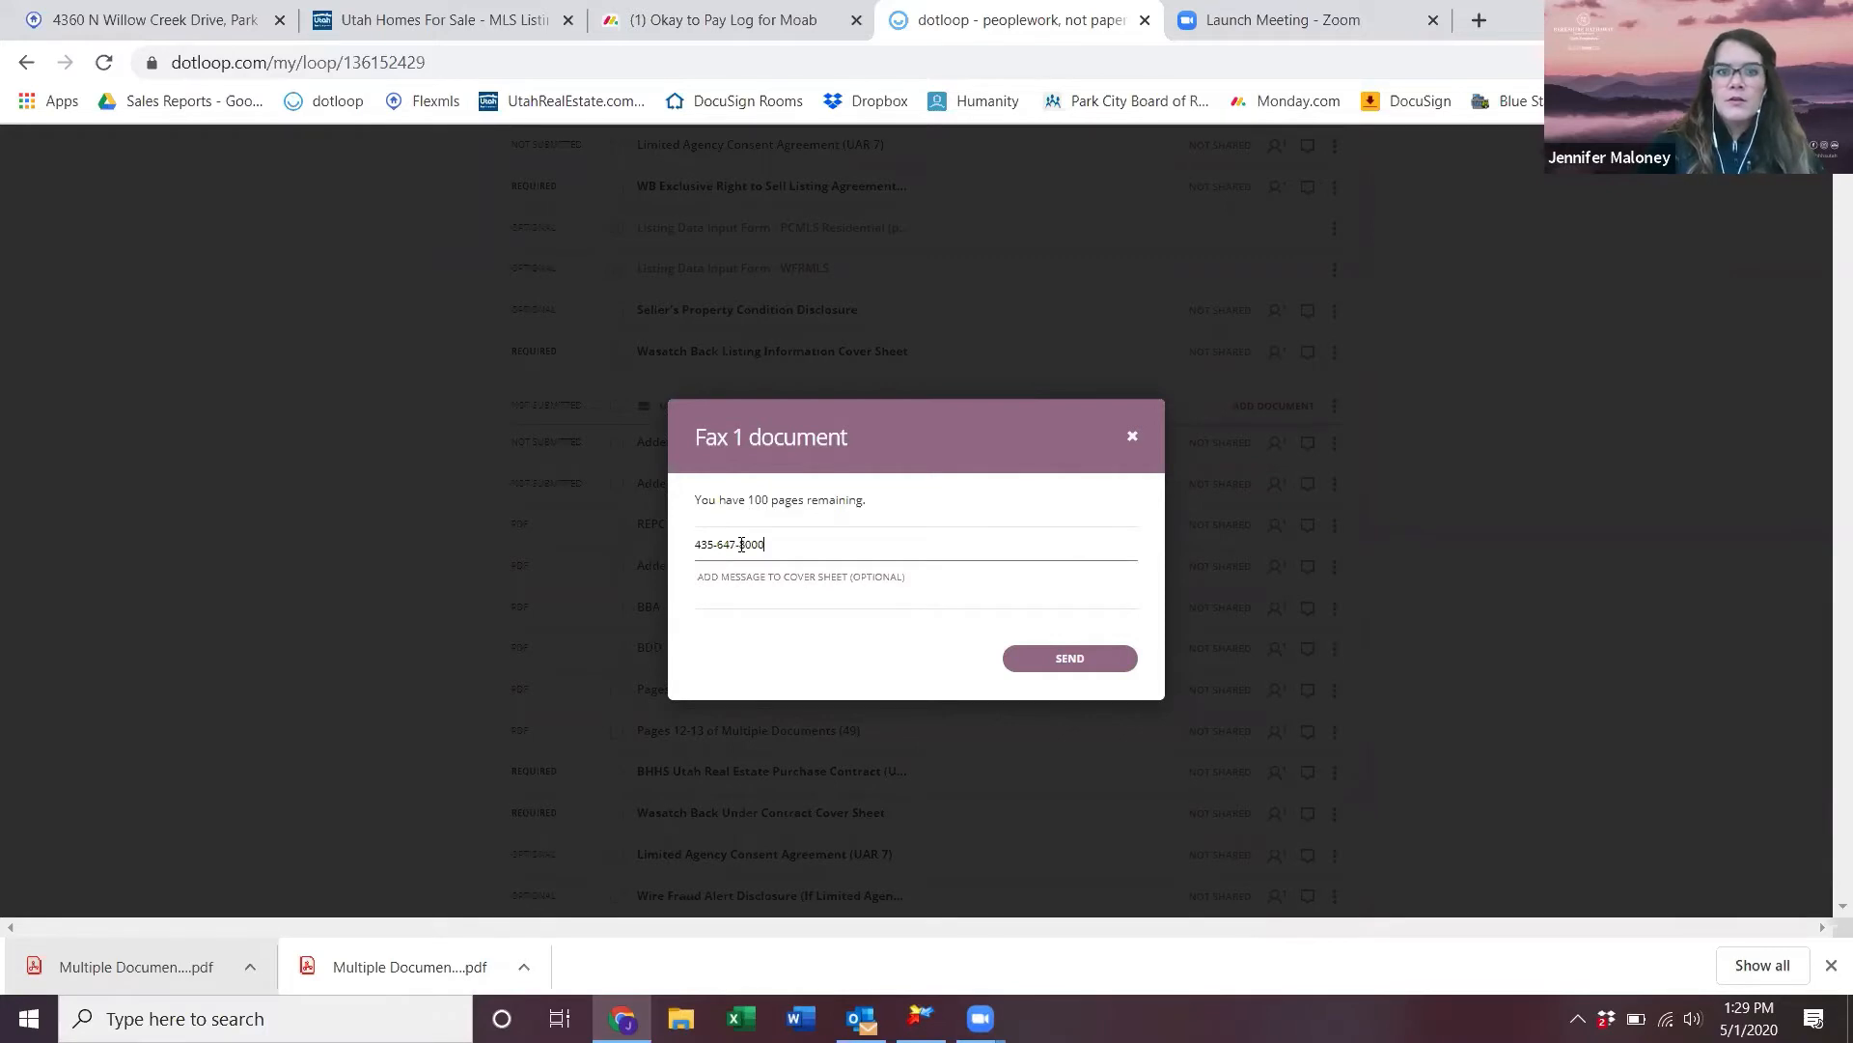
left_click(854, 576)
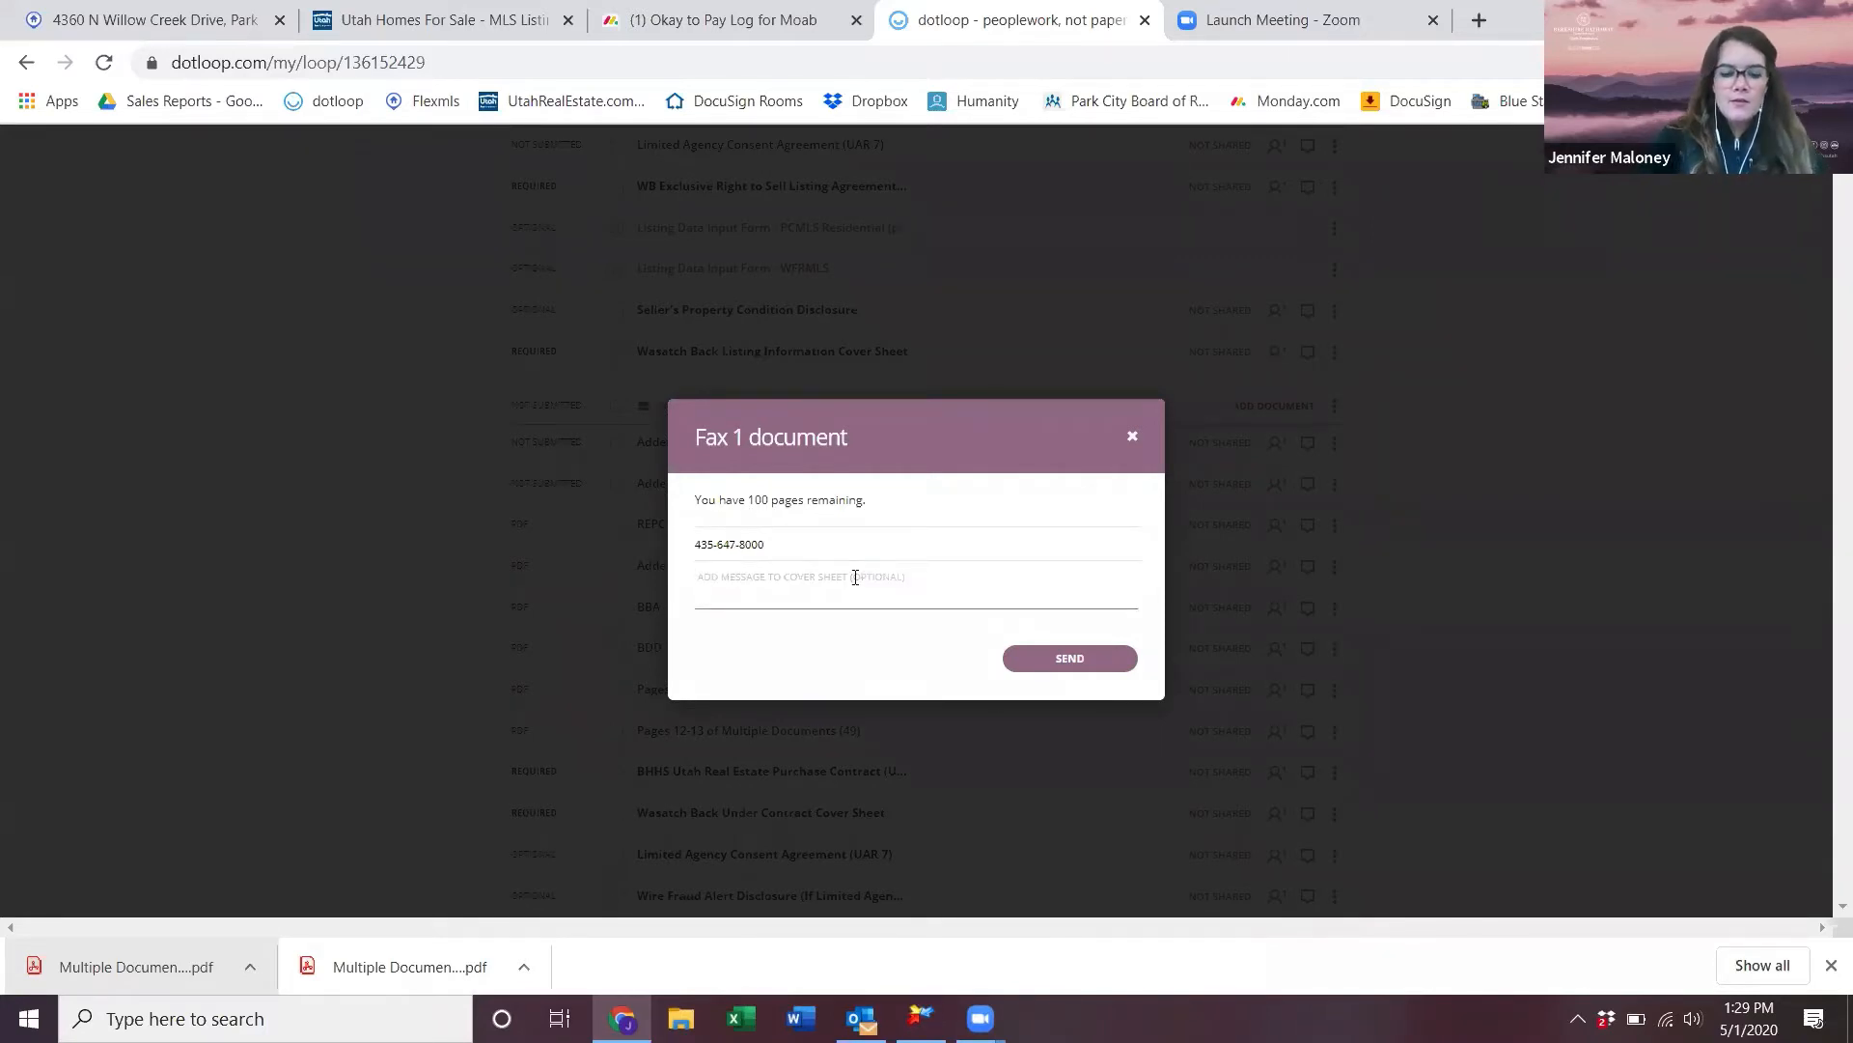
type("a")
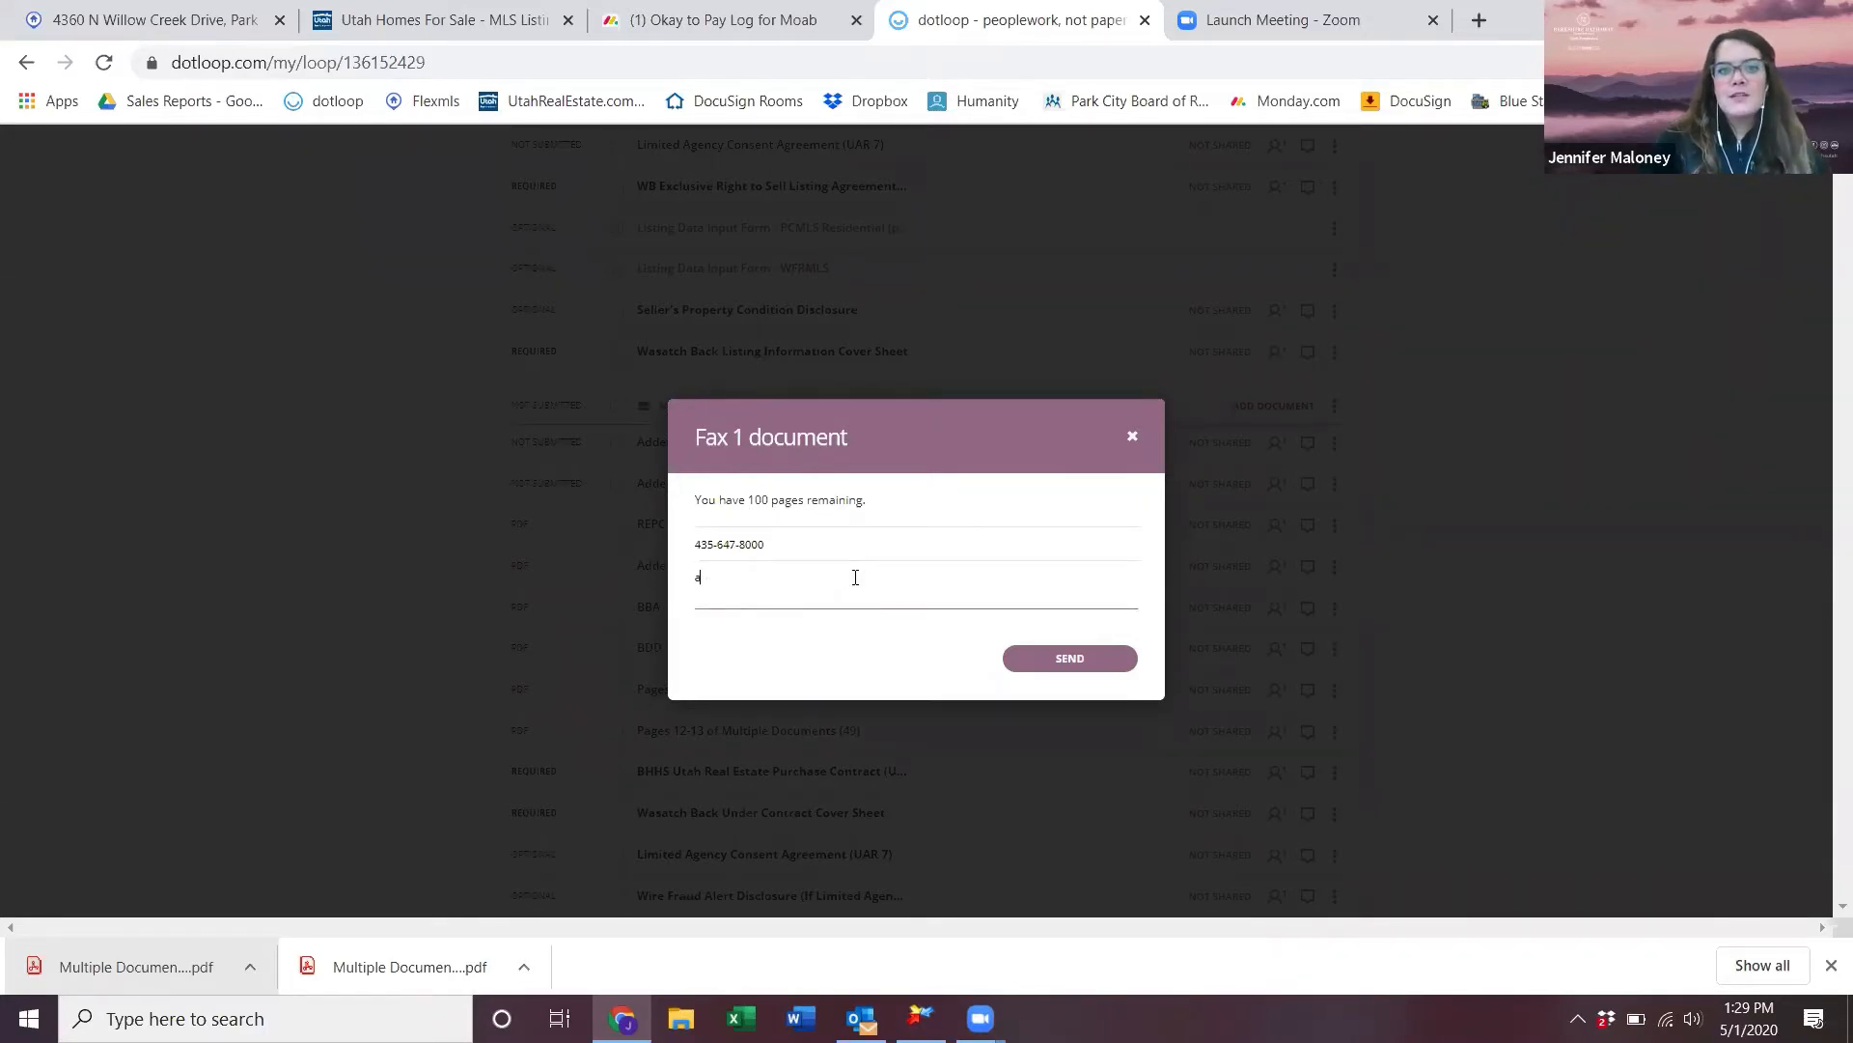
type("ttention Reese")
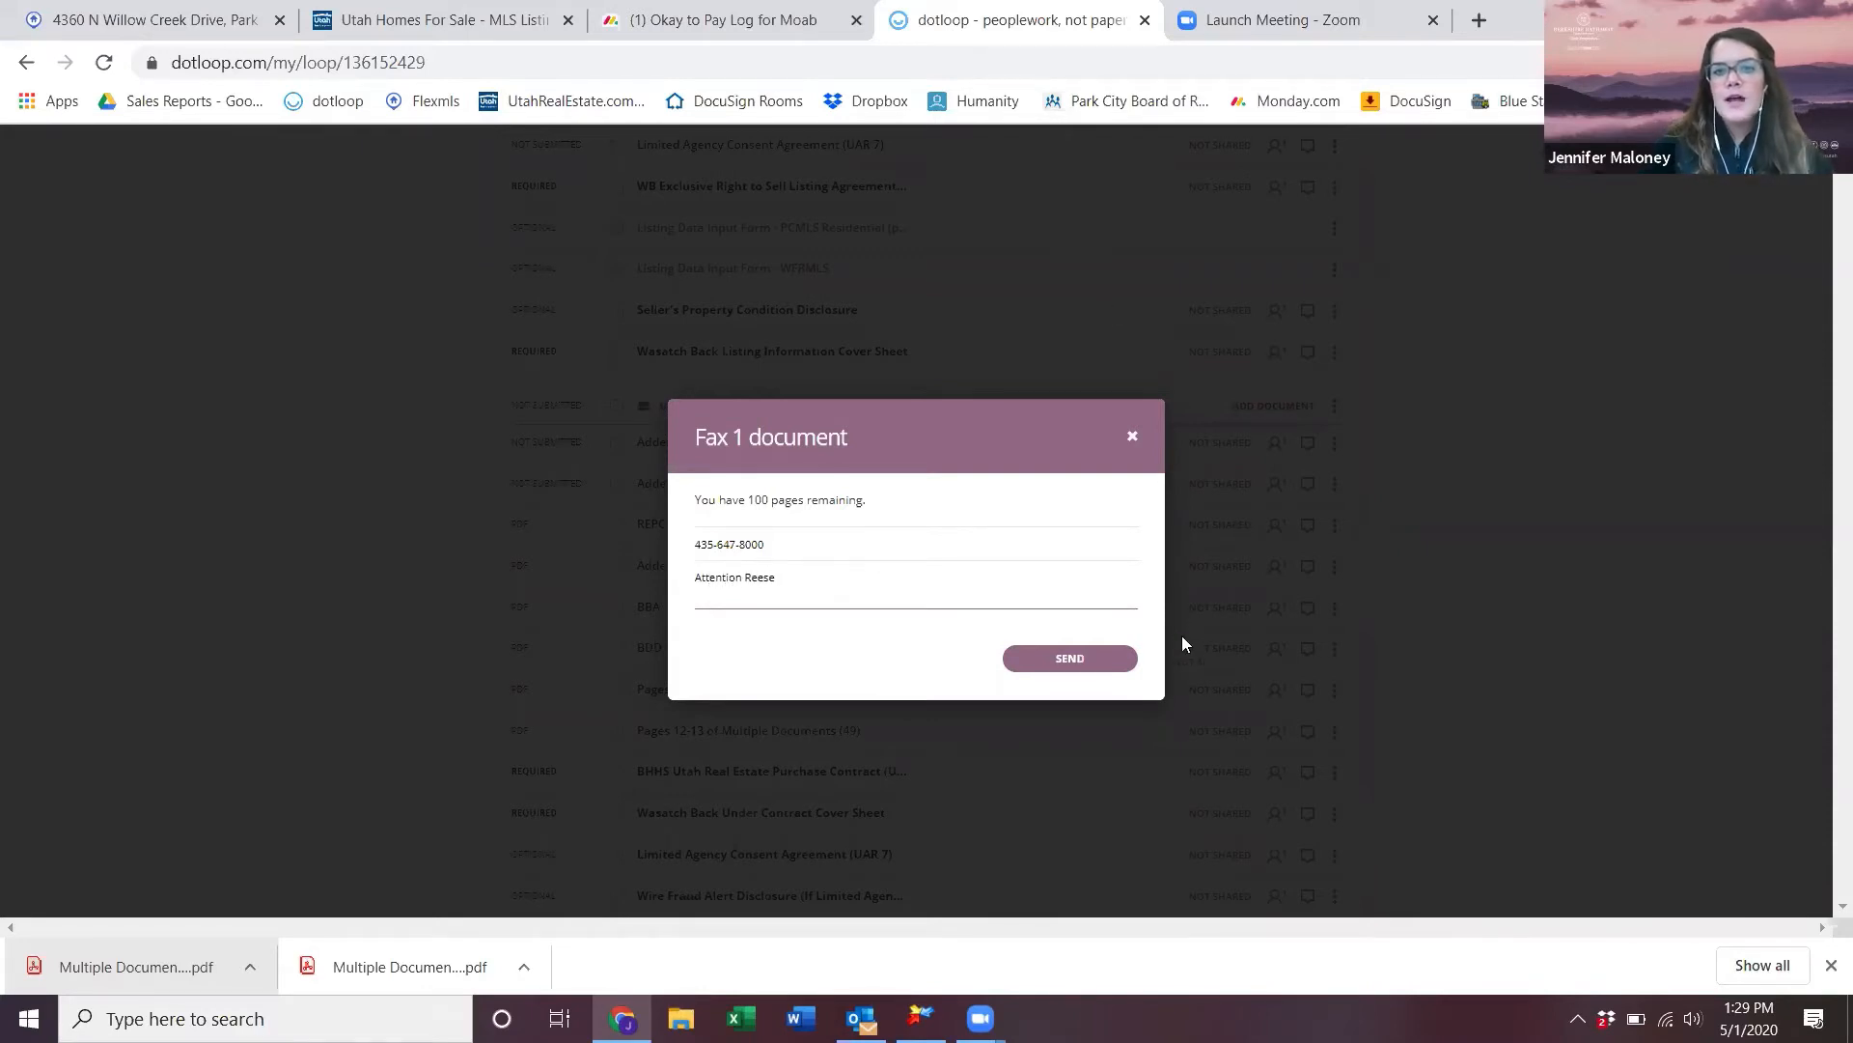
left_click(1110, 654)
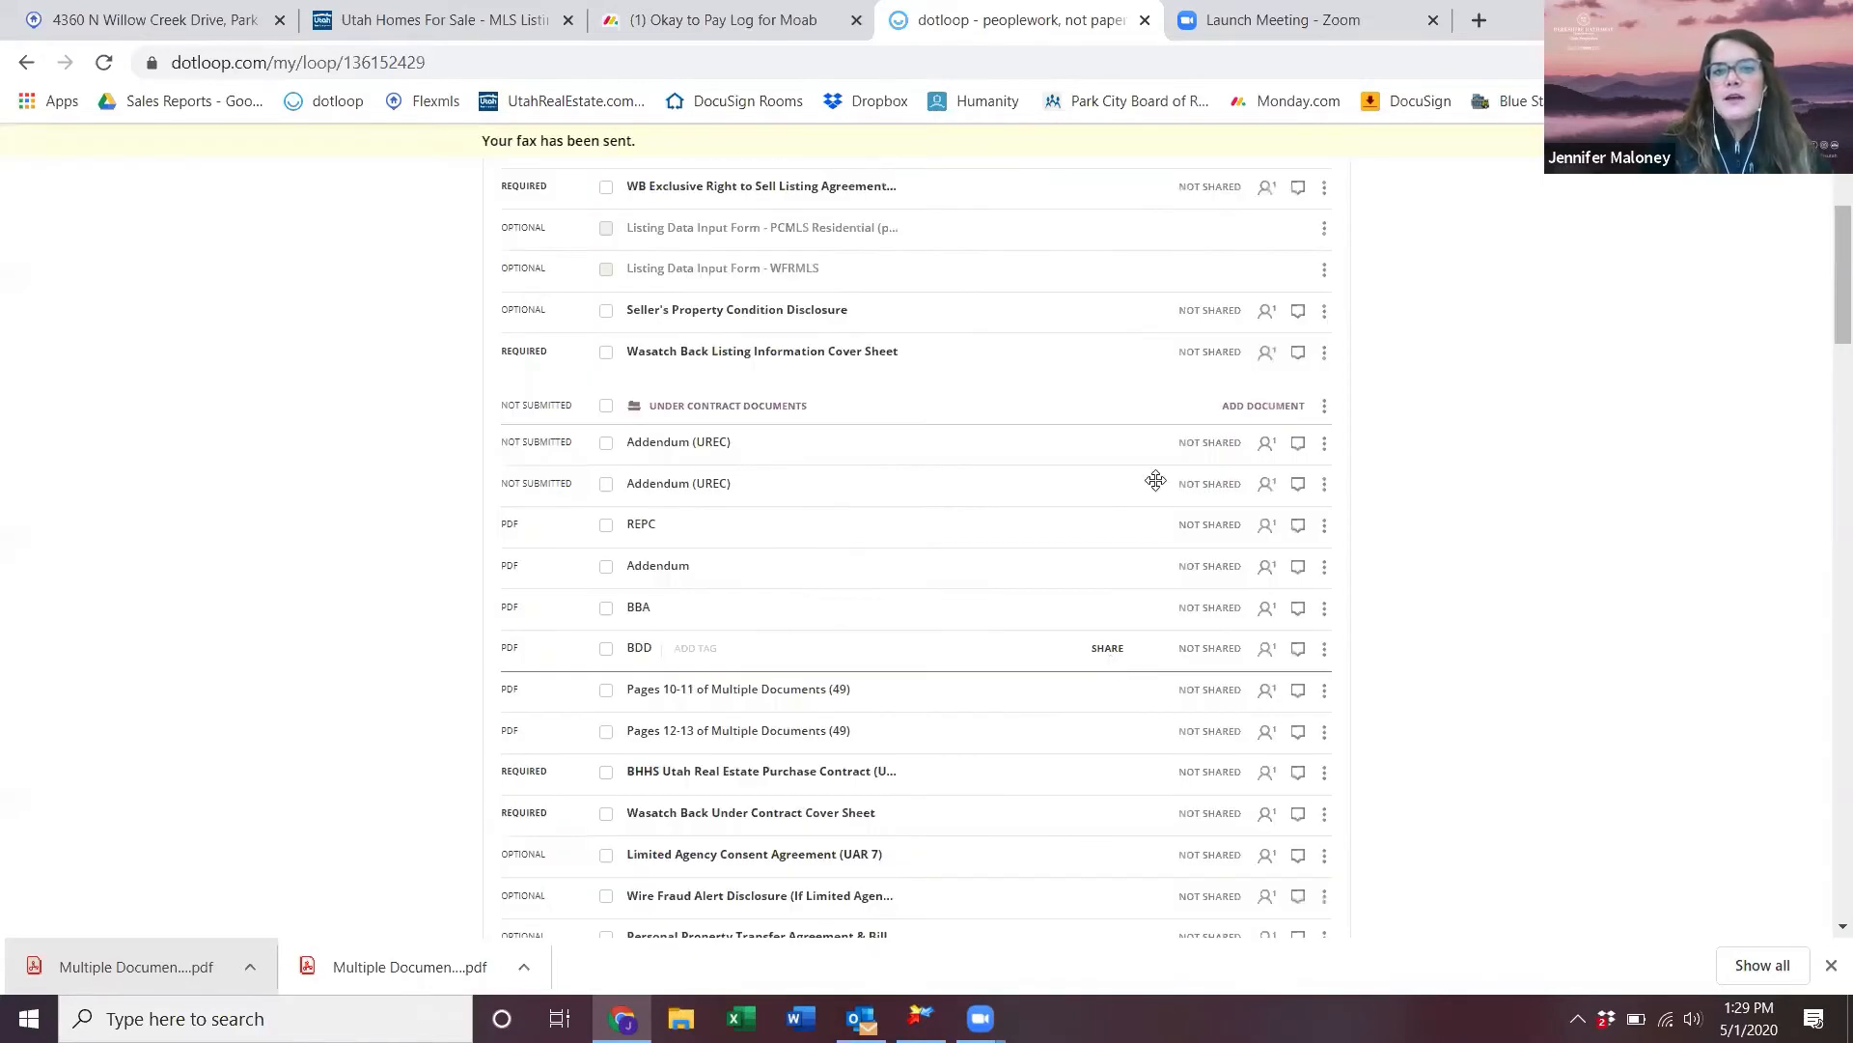
- View the Addendum (UREC) document history, then close it
left_click(1324, 446)
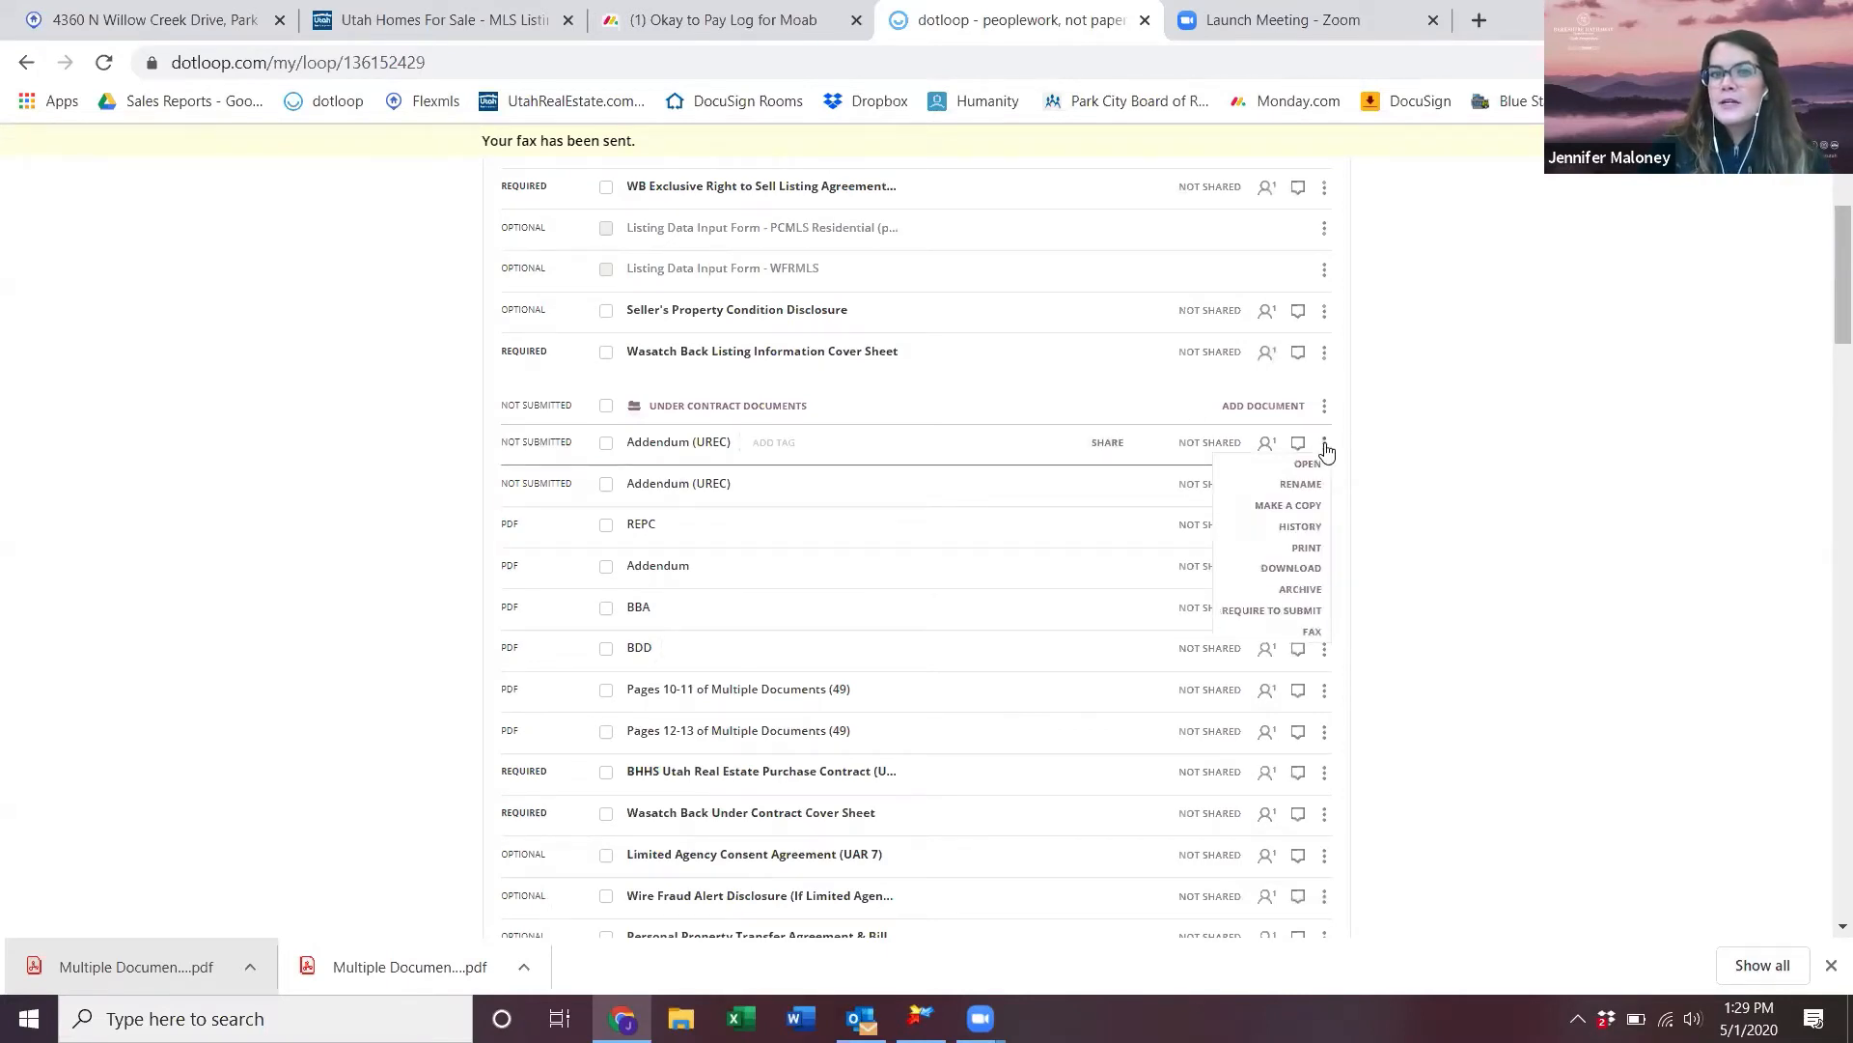
left_click(1324, 526)
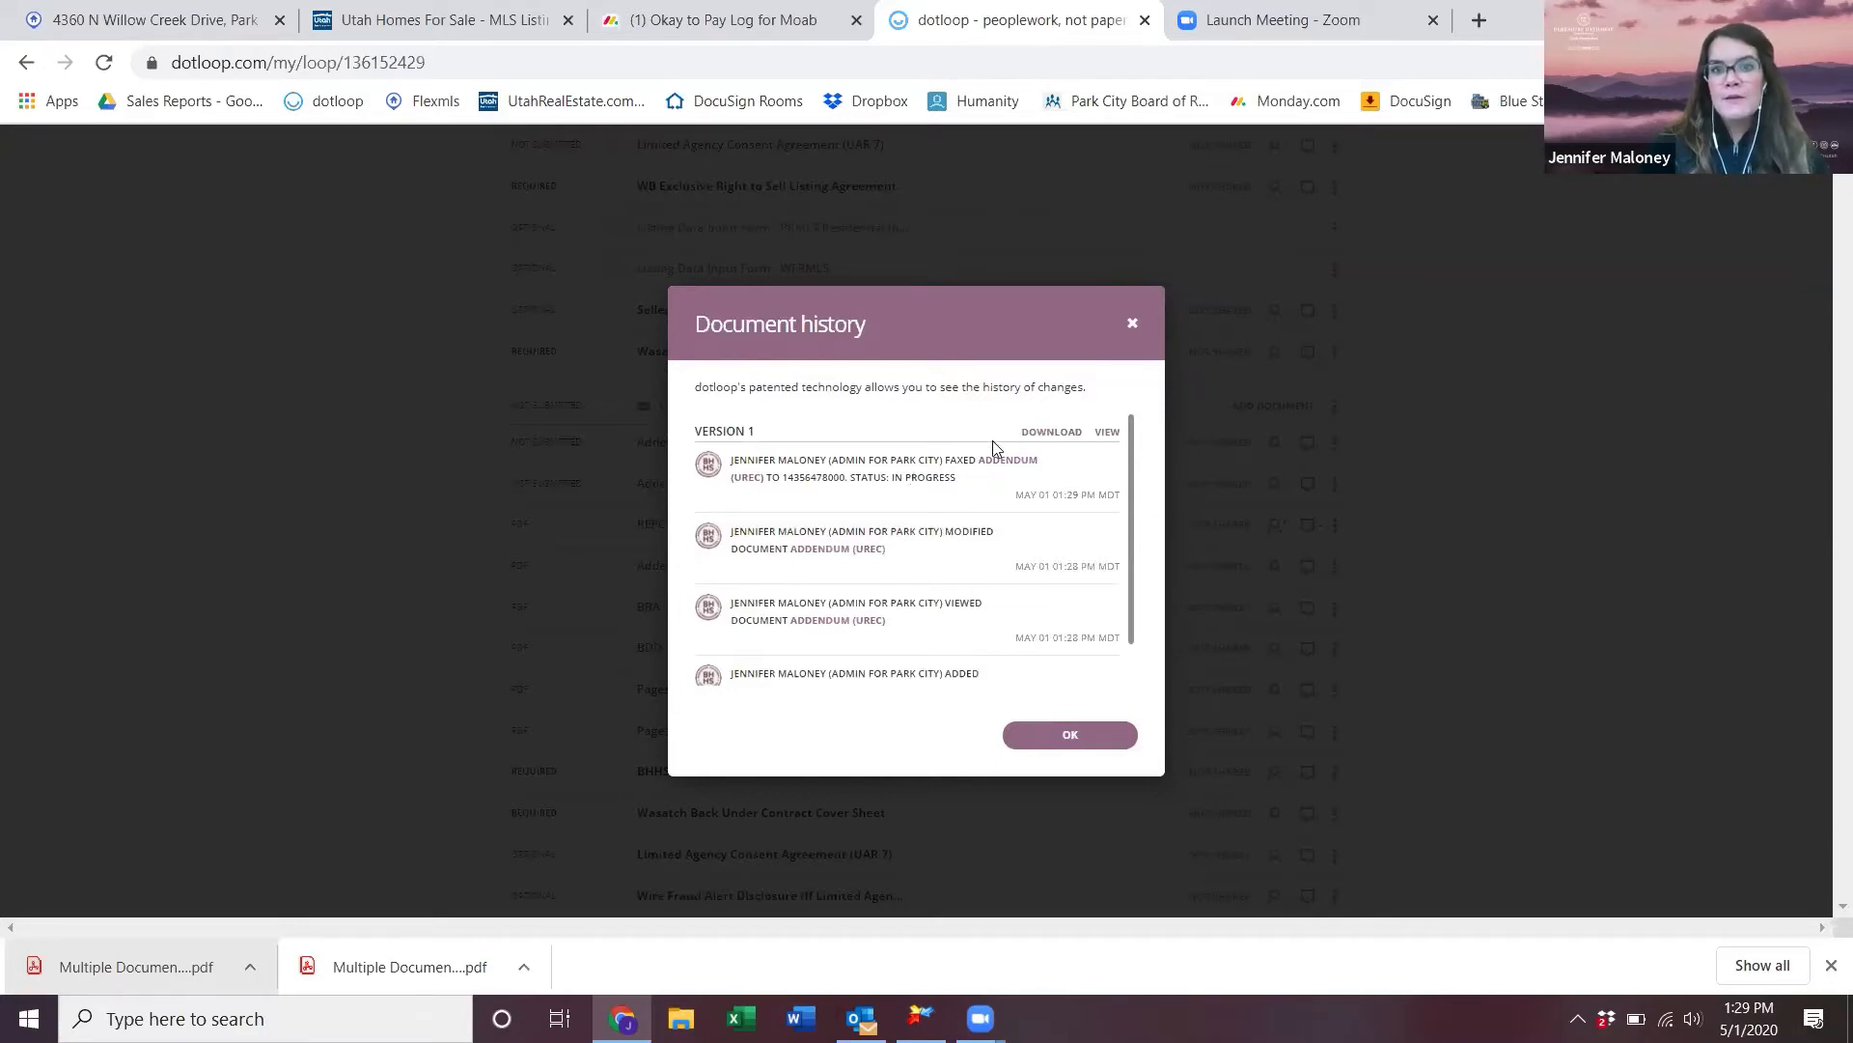
left_click(1134, 325)
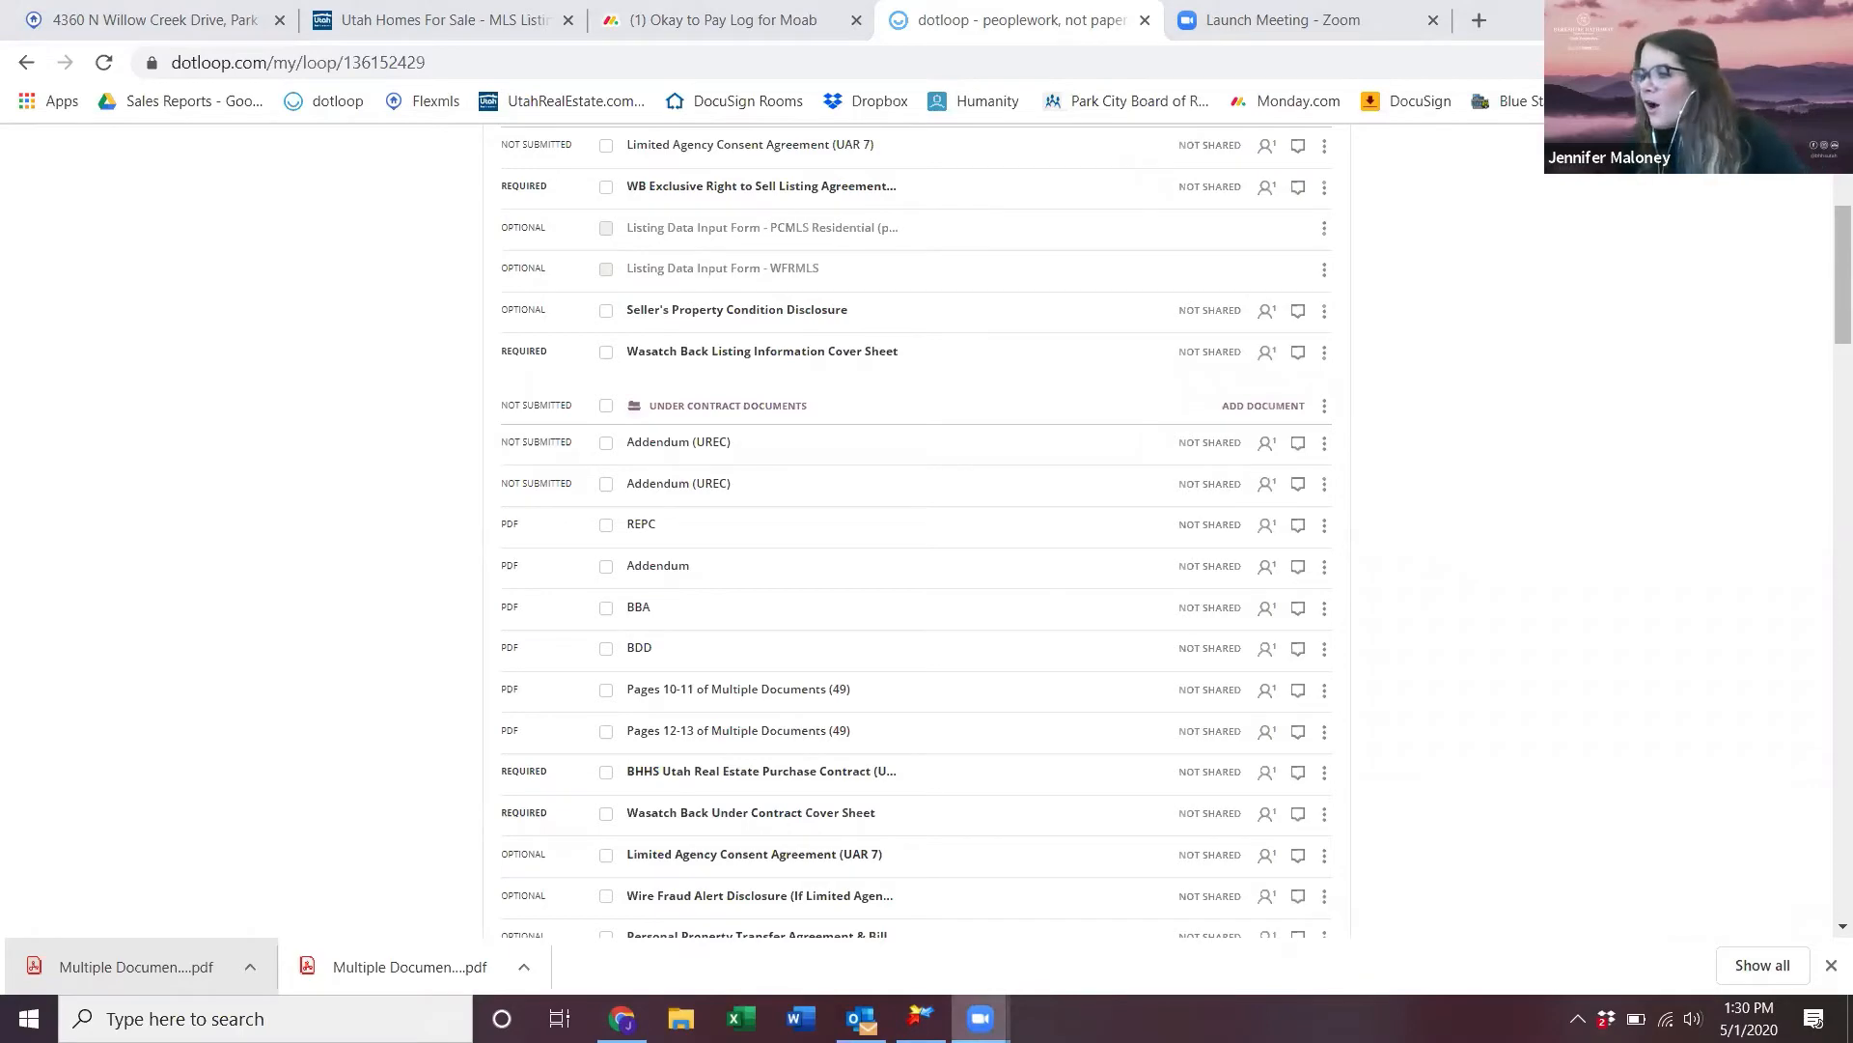
- Drag Transaction Documents Receipt into Seller's Disclosures *DO NOT SUBMIT and select all its documents
mouse_move(980, 1019)
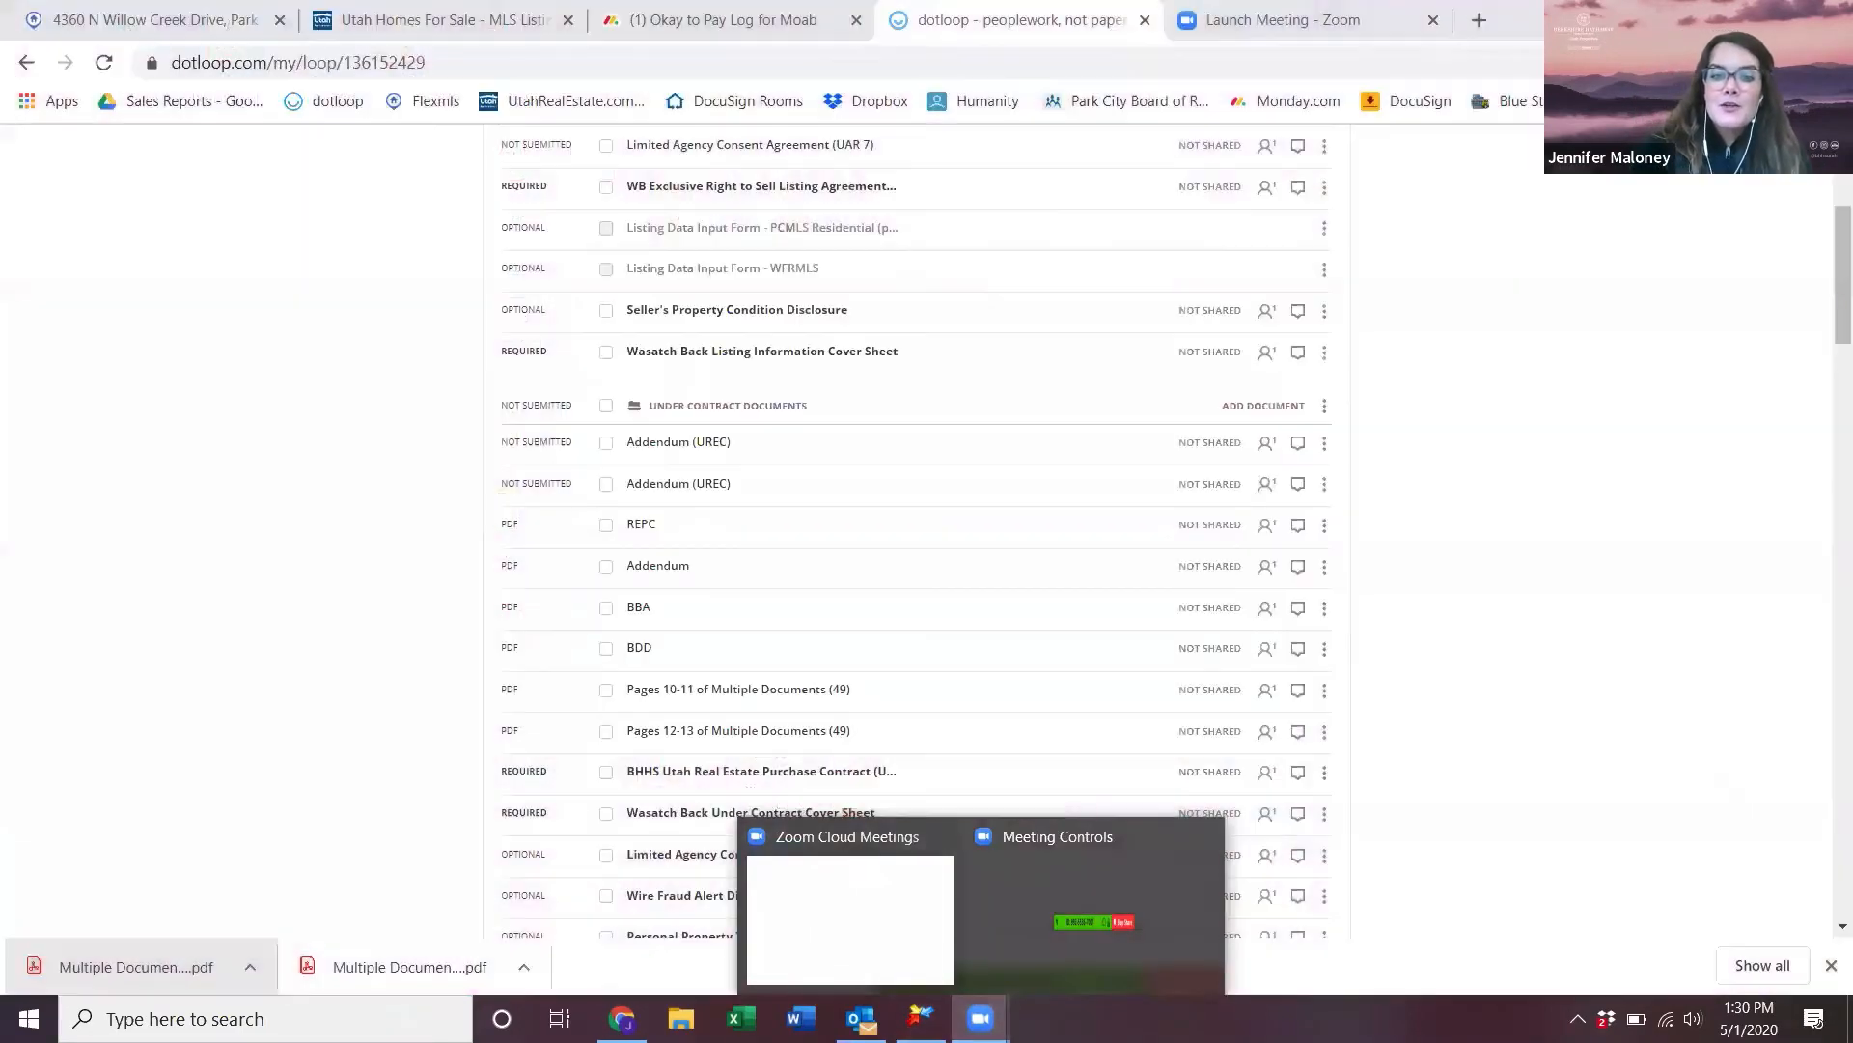
scroll(1433, 849, "down", 6)
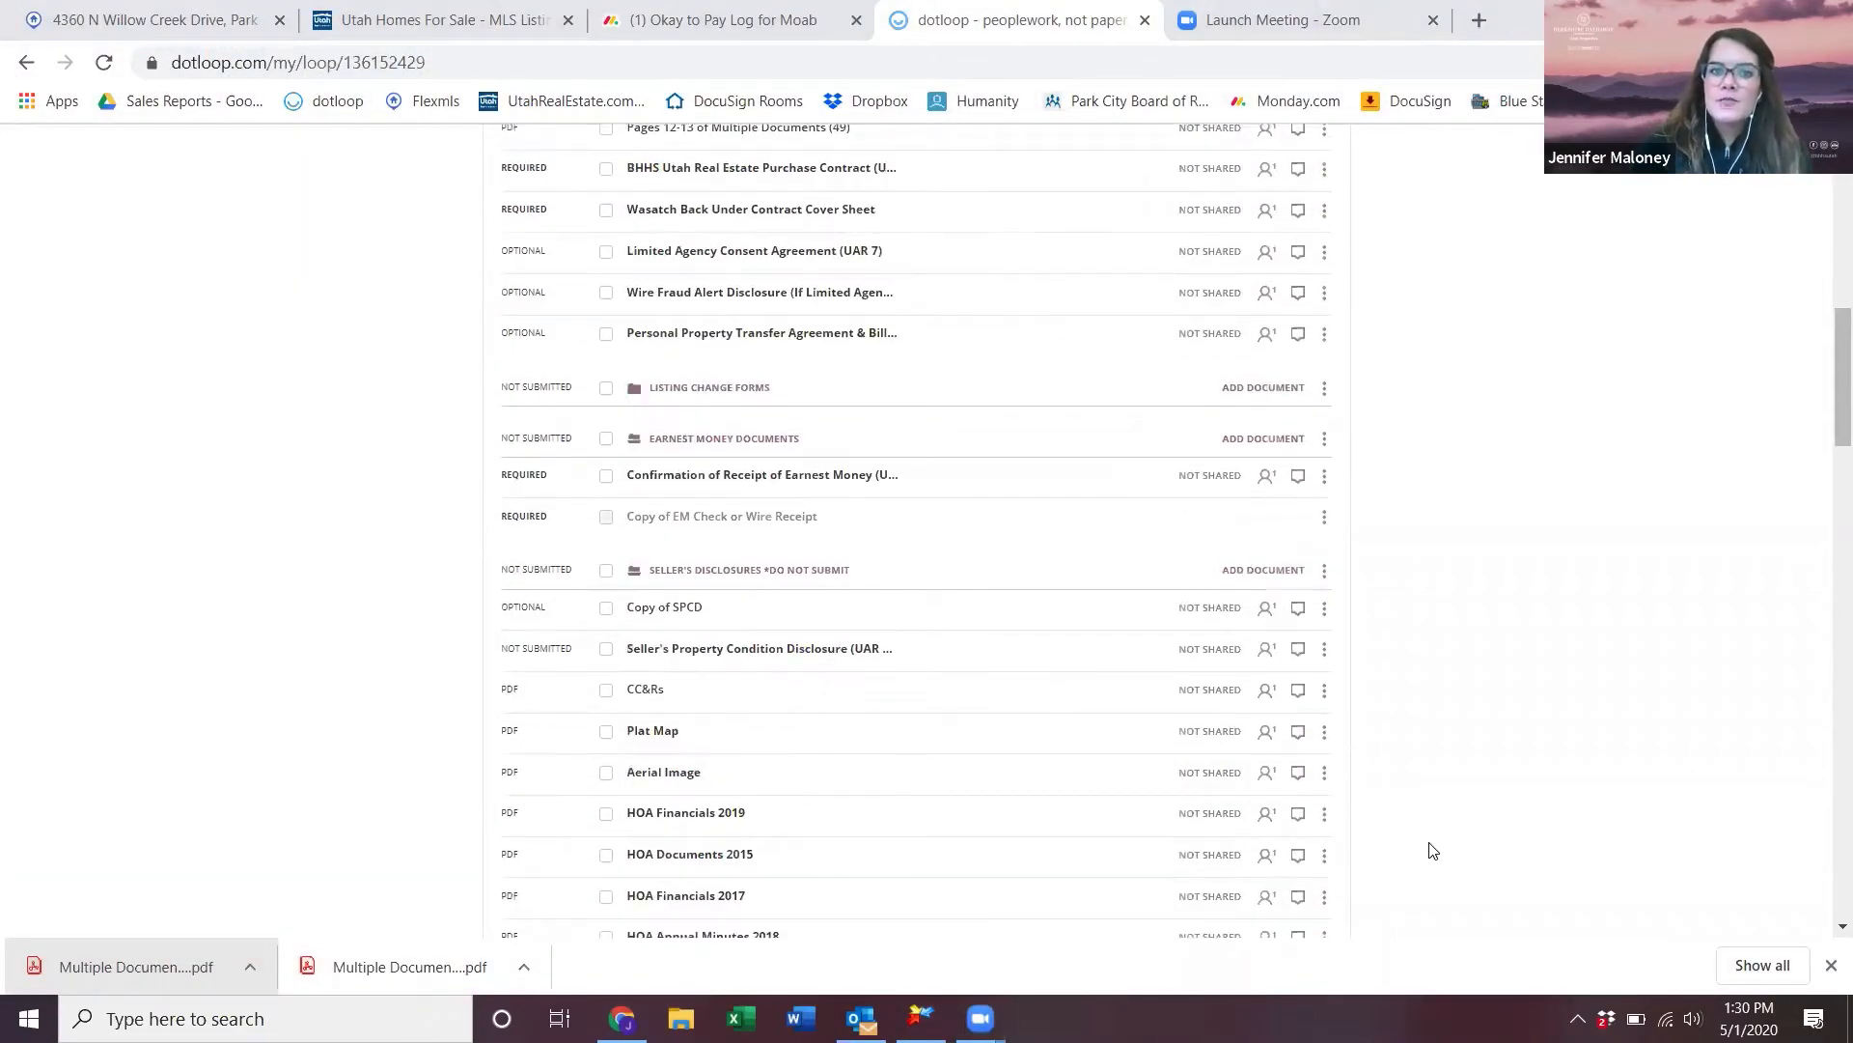
scroll(1432, 849, "down", 3)
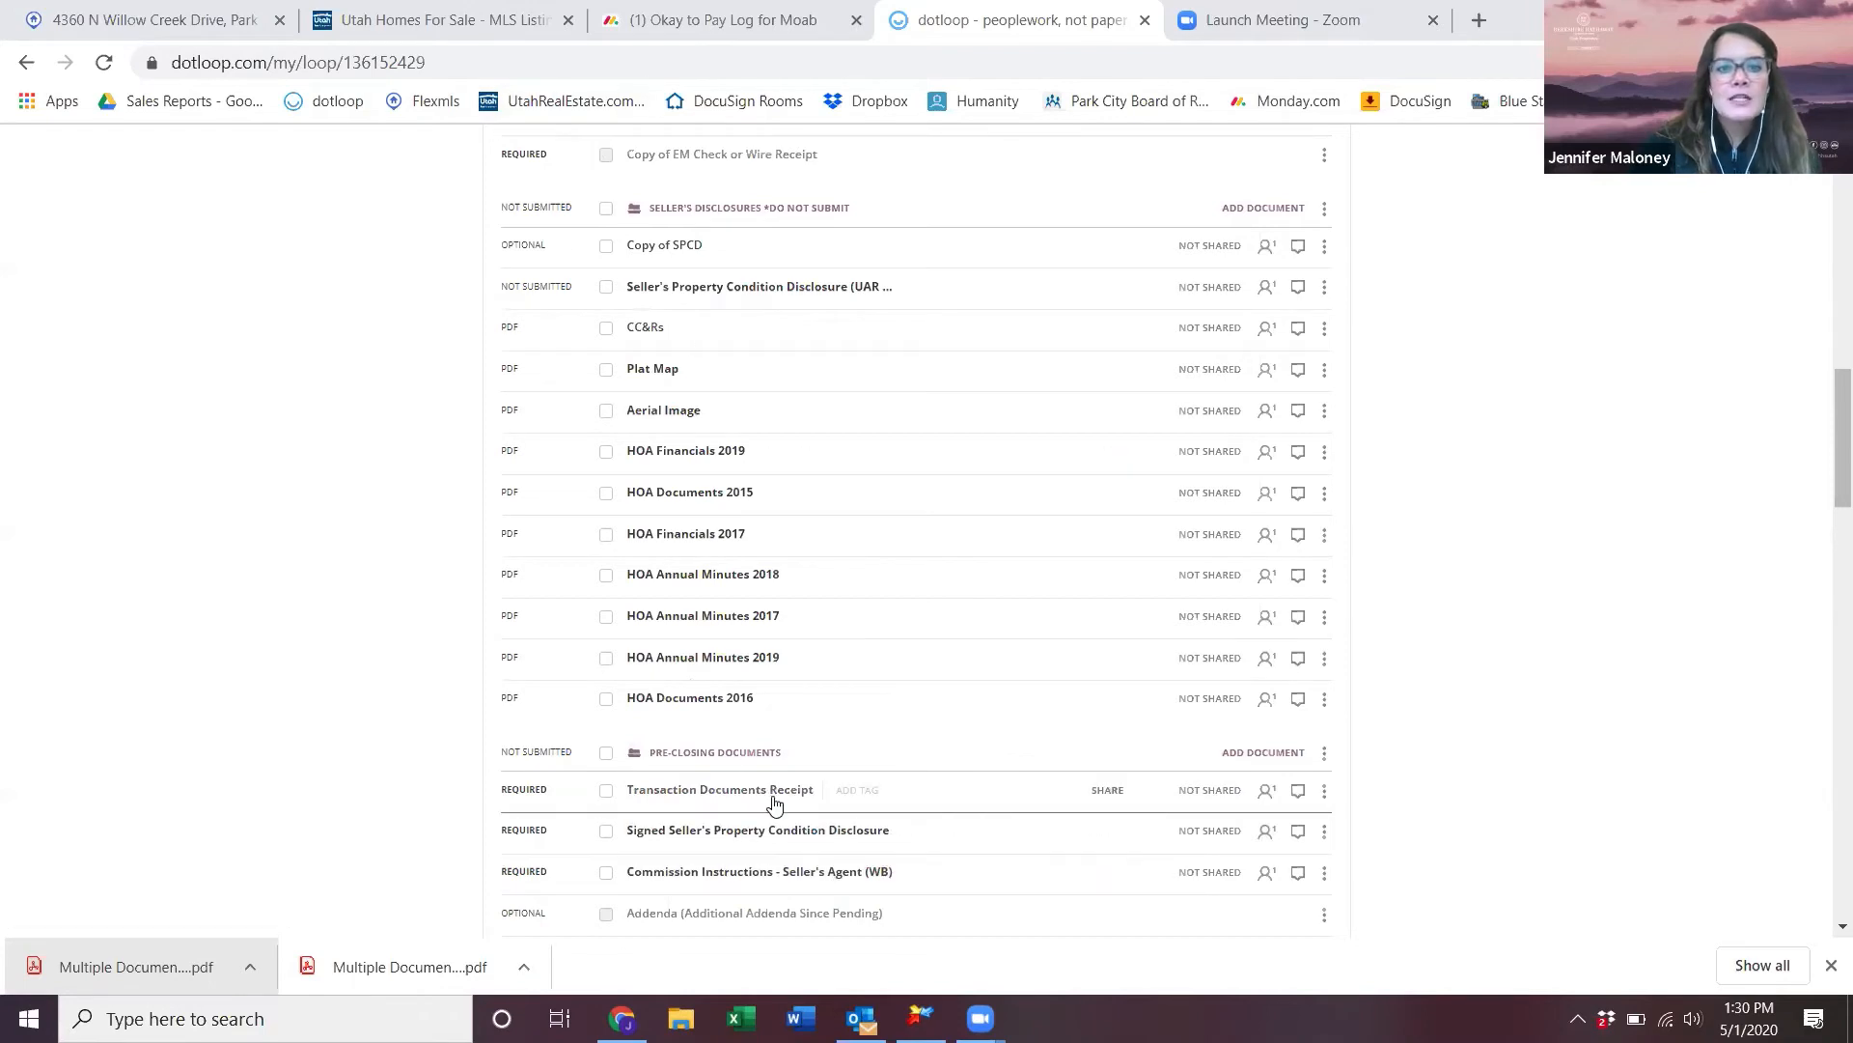
left_click_drag(780, 799, 762, 248)
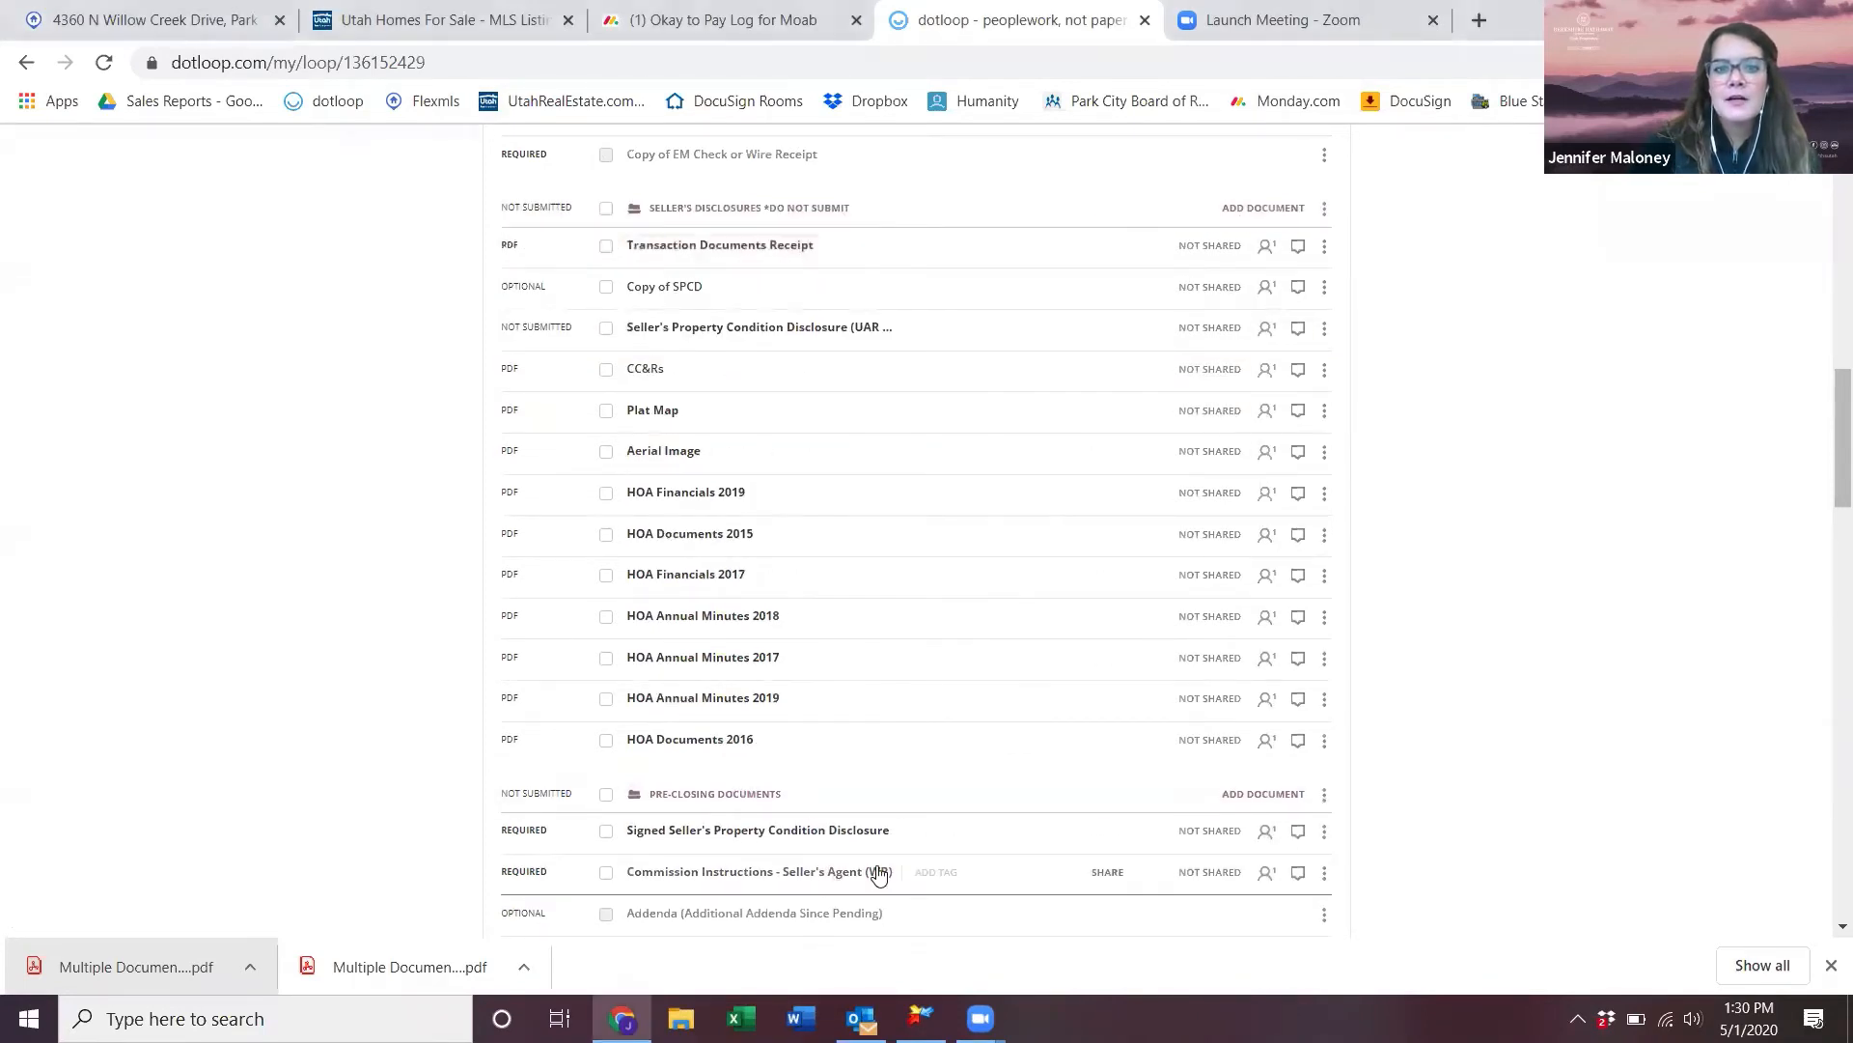
left_click(606, 209)
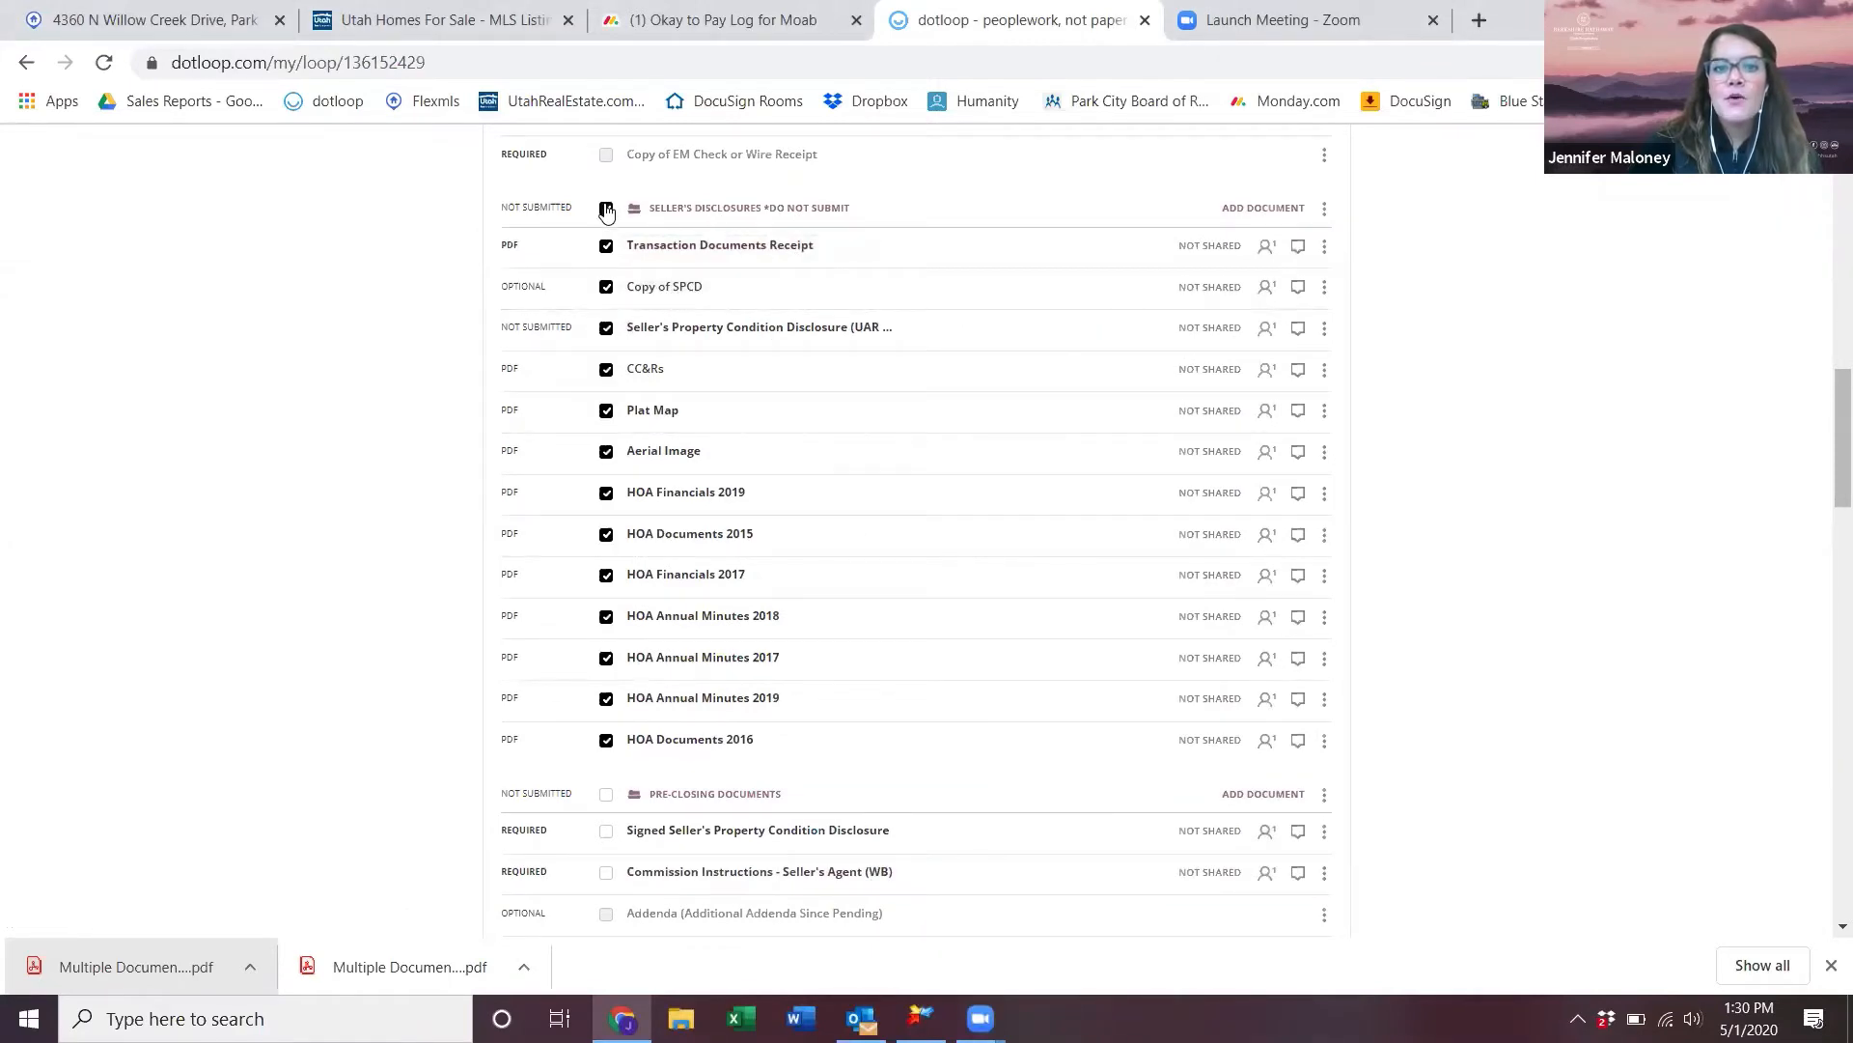
scroll(889, 385, "up", 15)
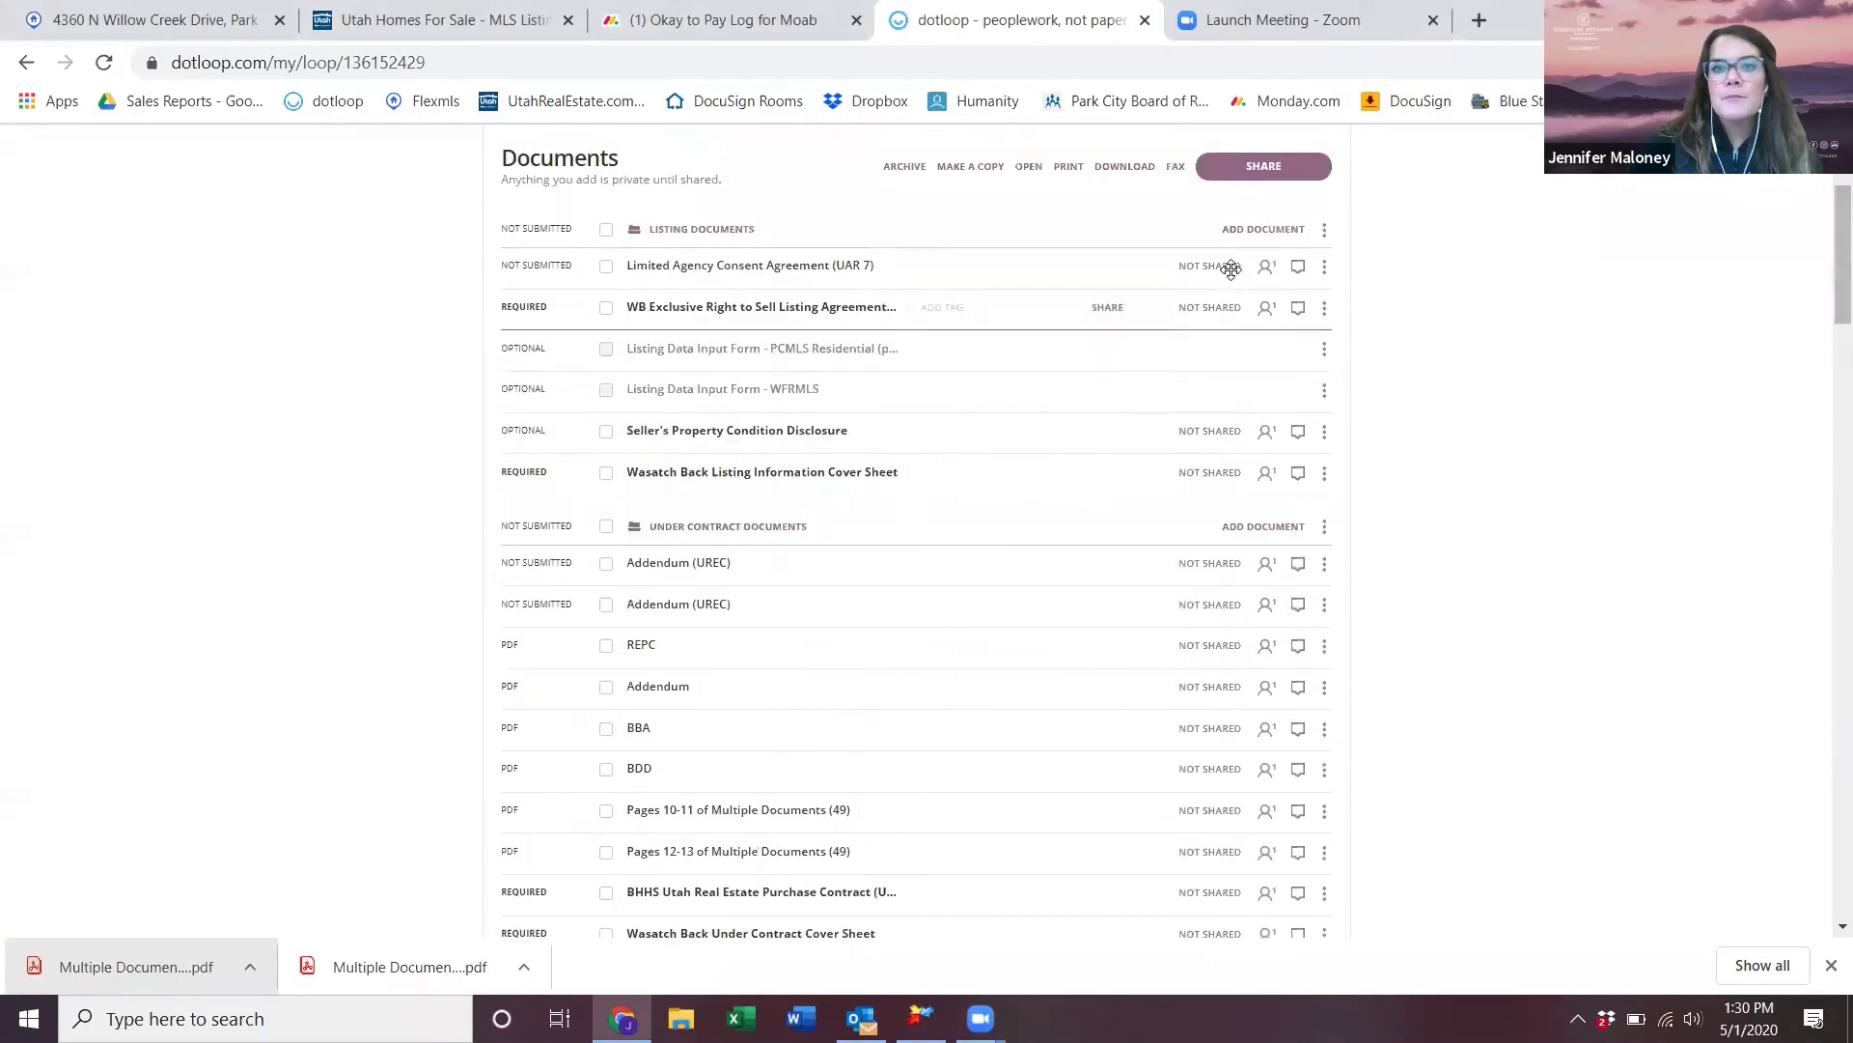
- Share them view-only with the managing broker, PDFs attached, message 'here are your test seller's disclosure'
left_click(1278, 172)
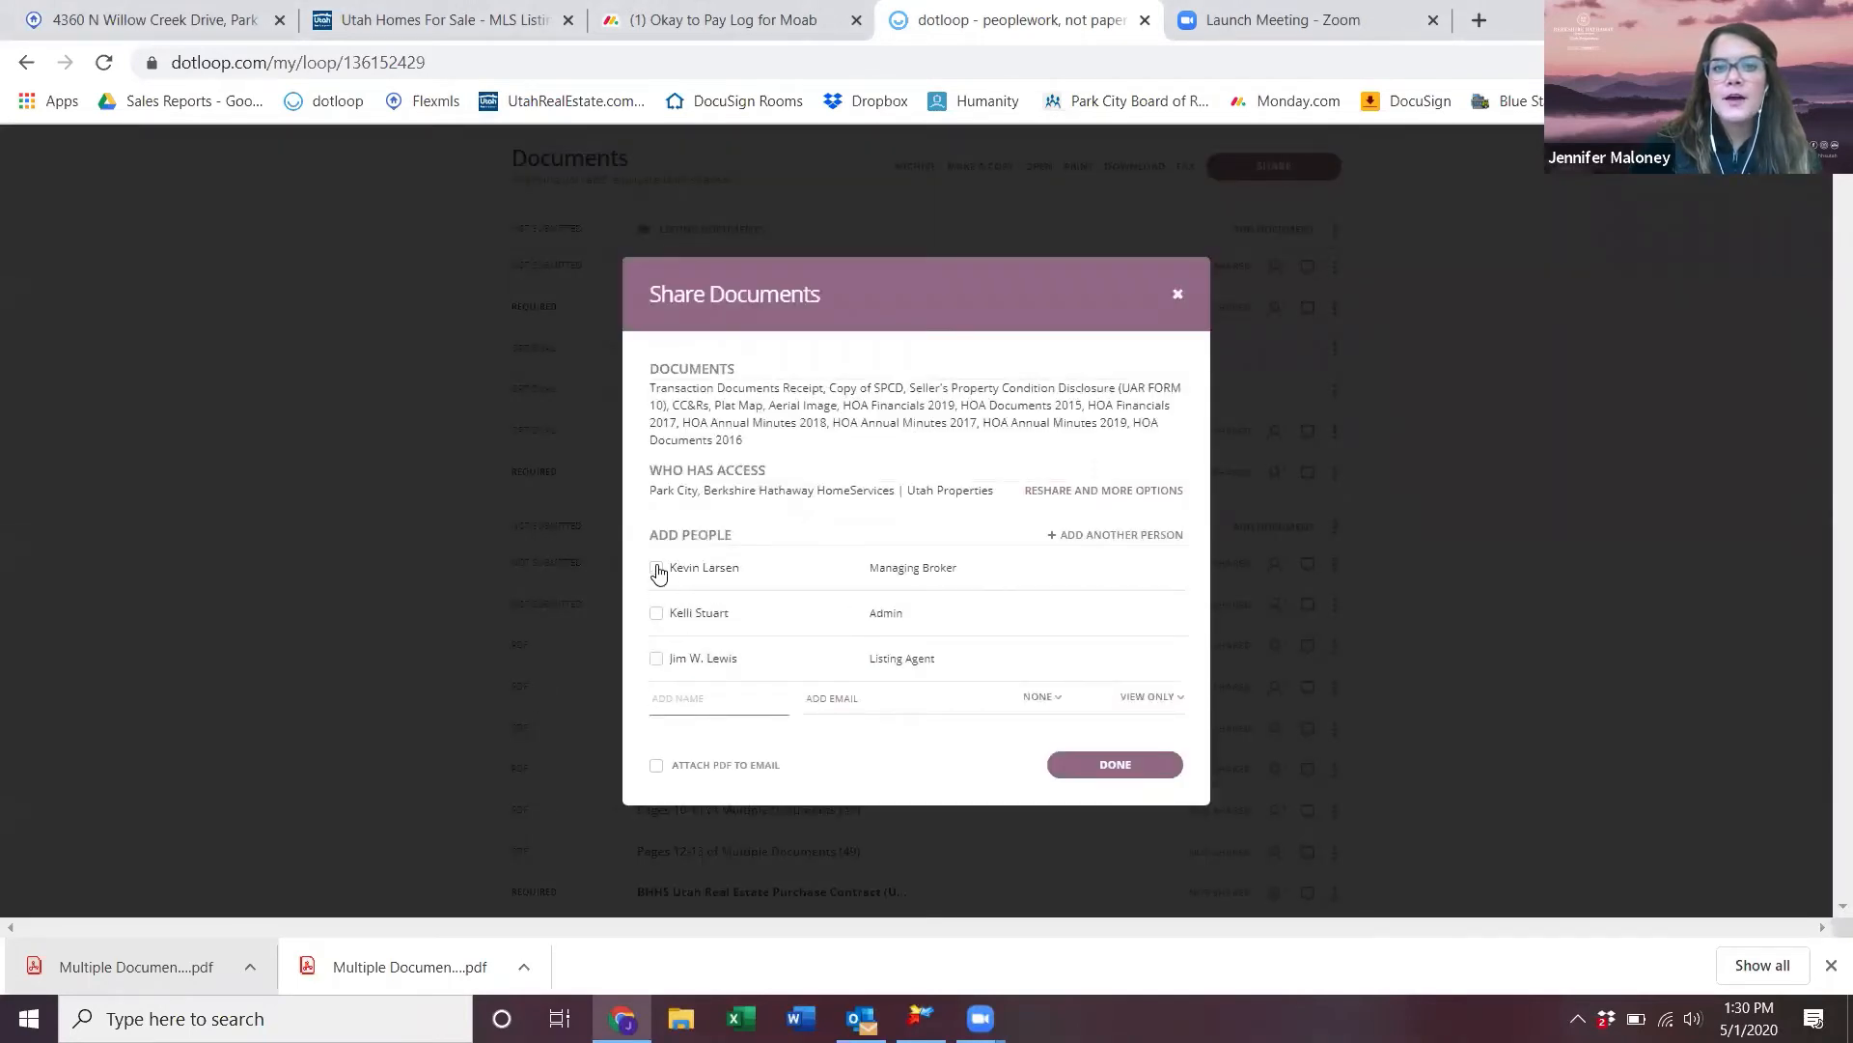
left_click(657, 568)
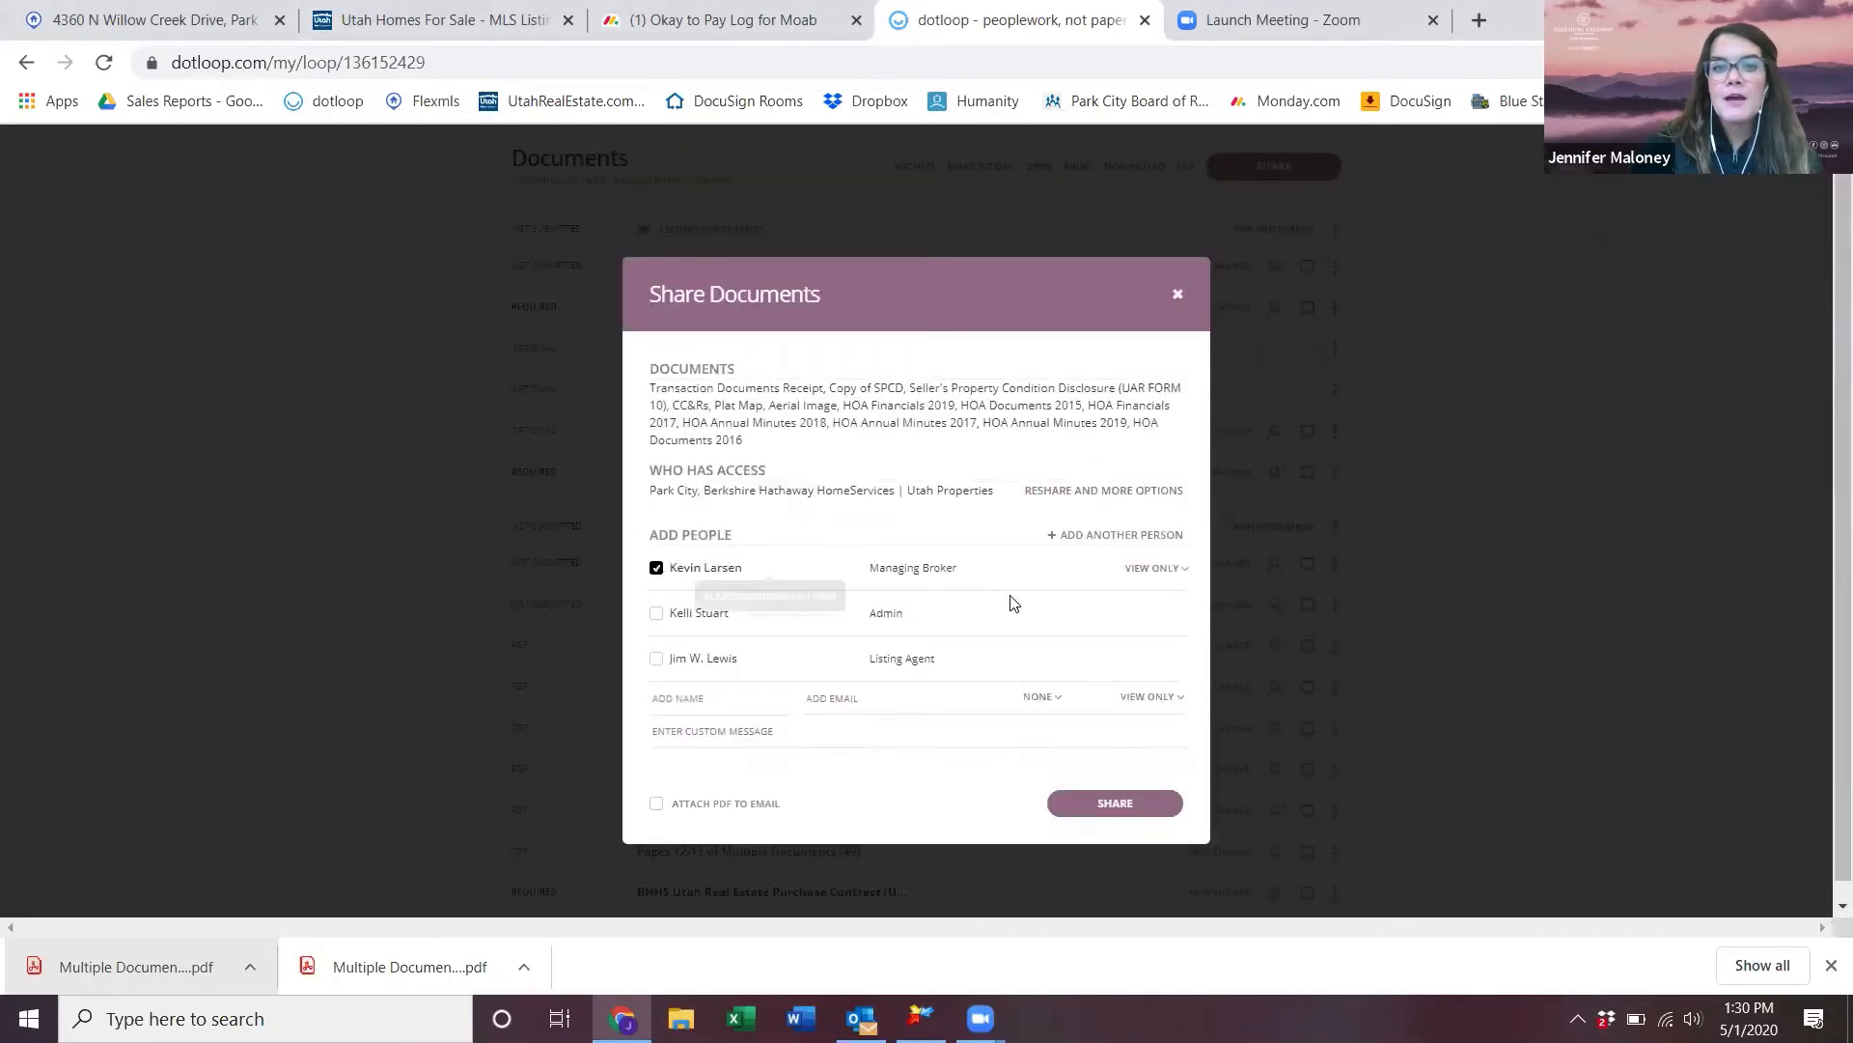
left_click(1155, 570)
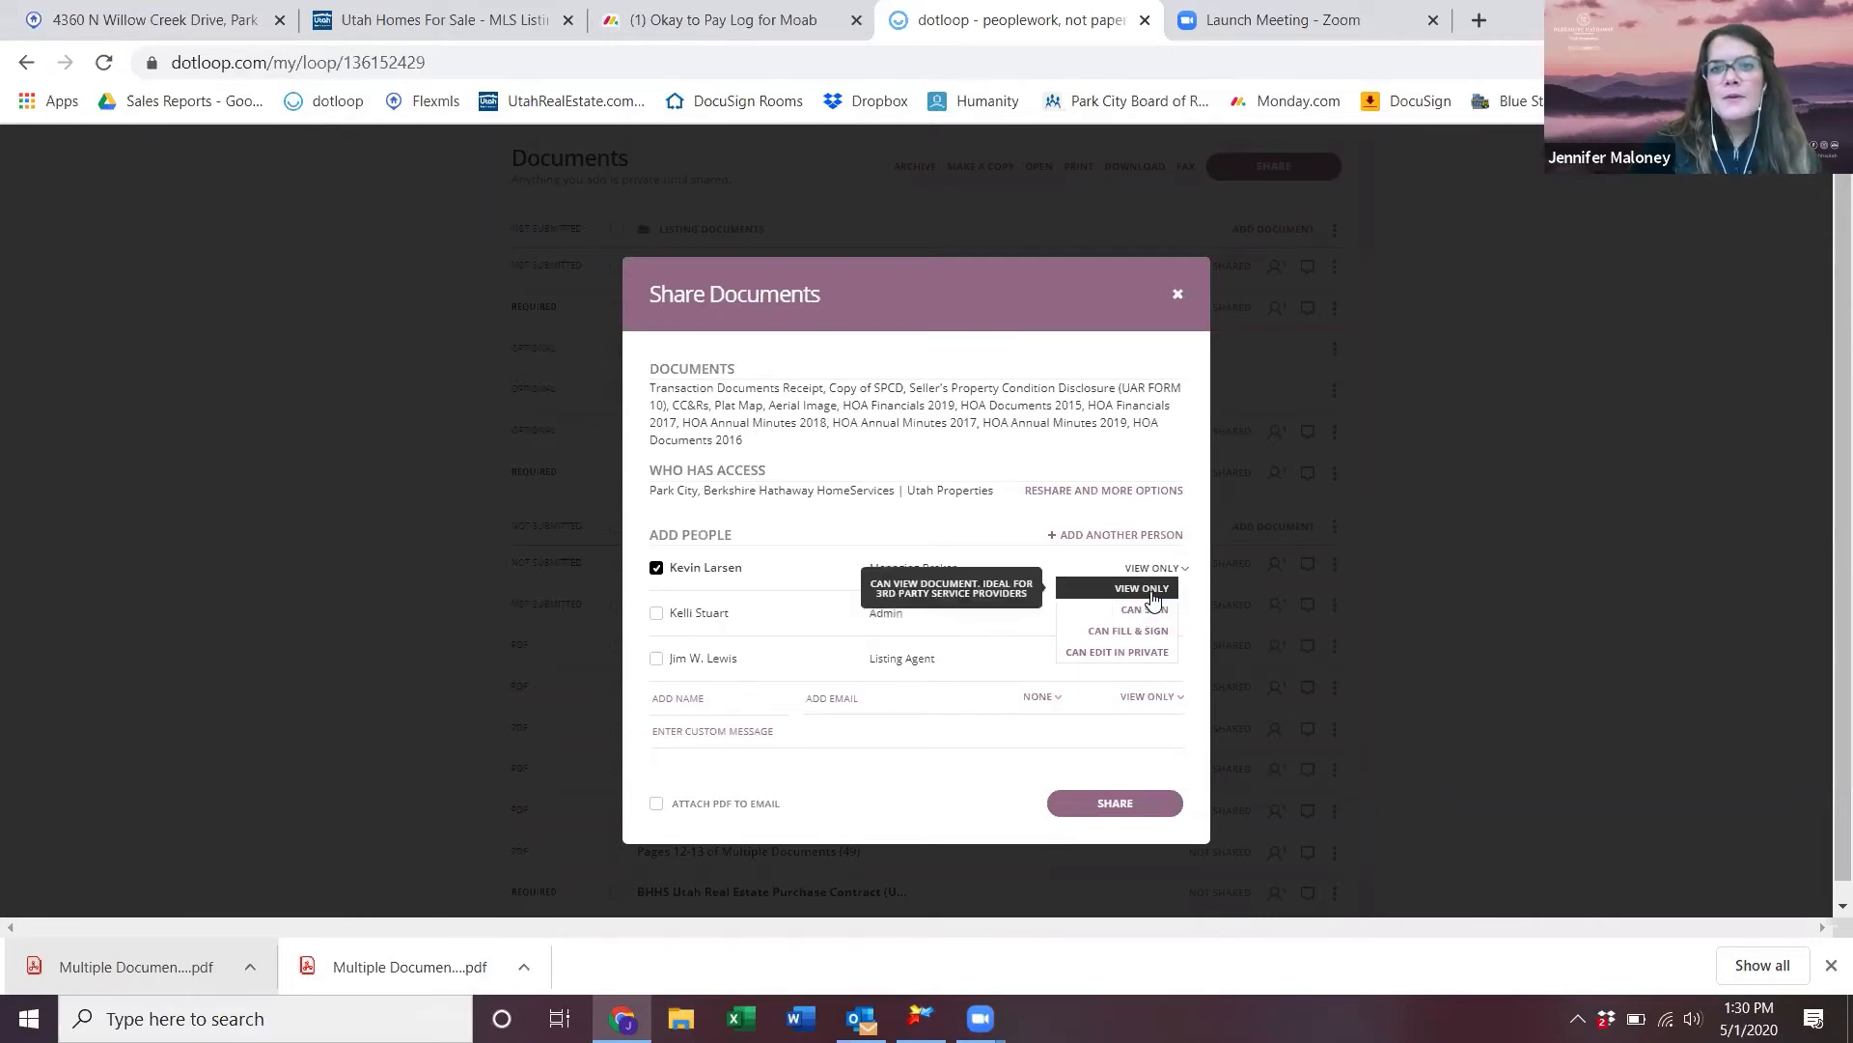
left_click(1154, 593)
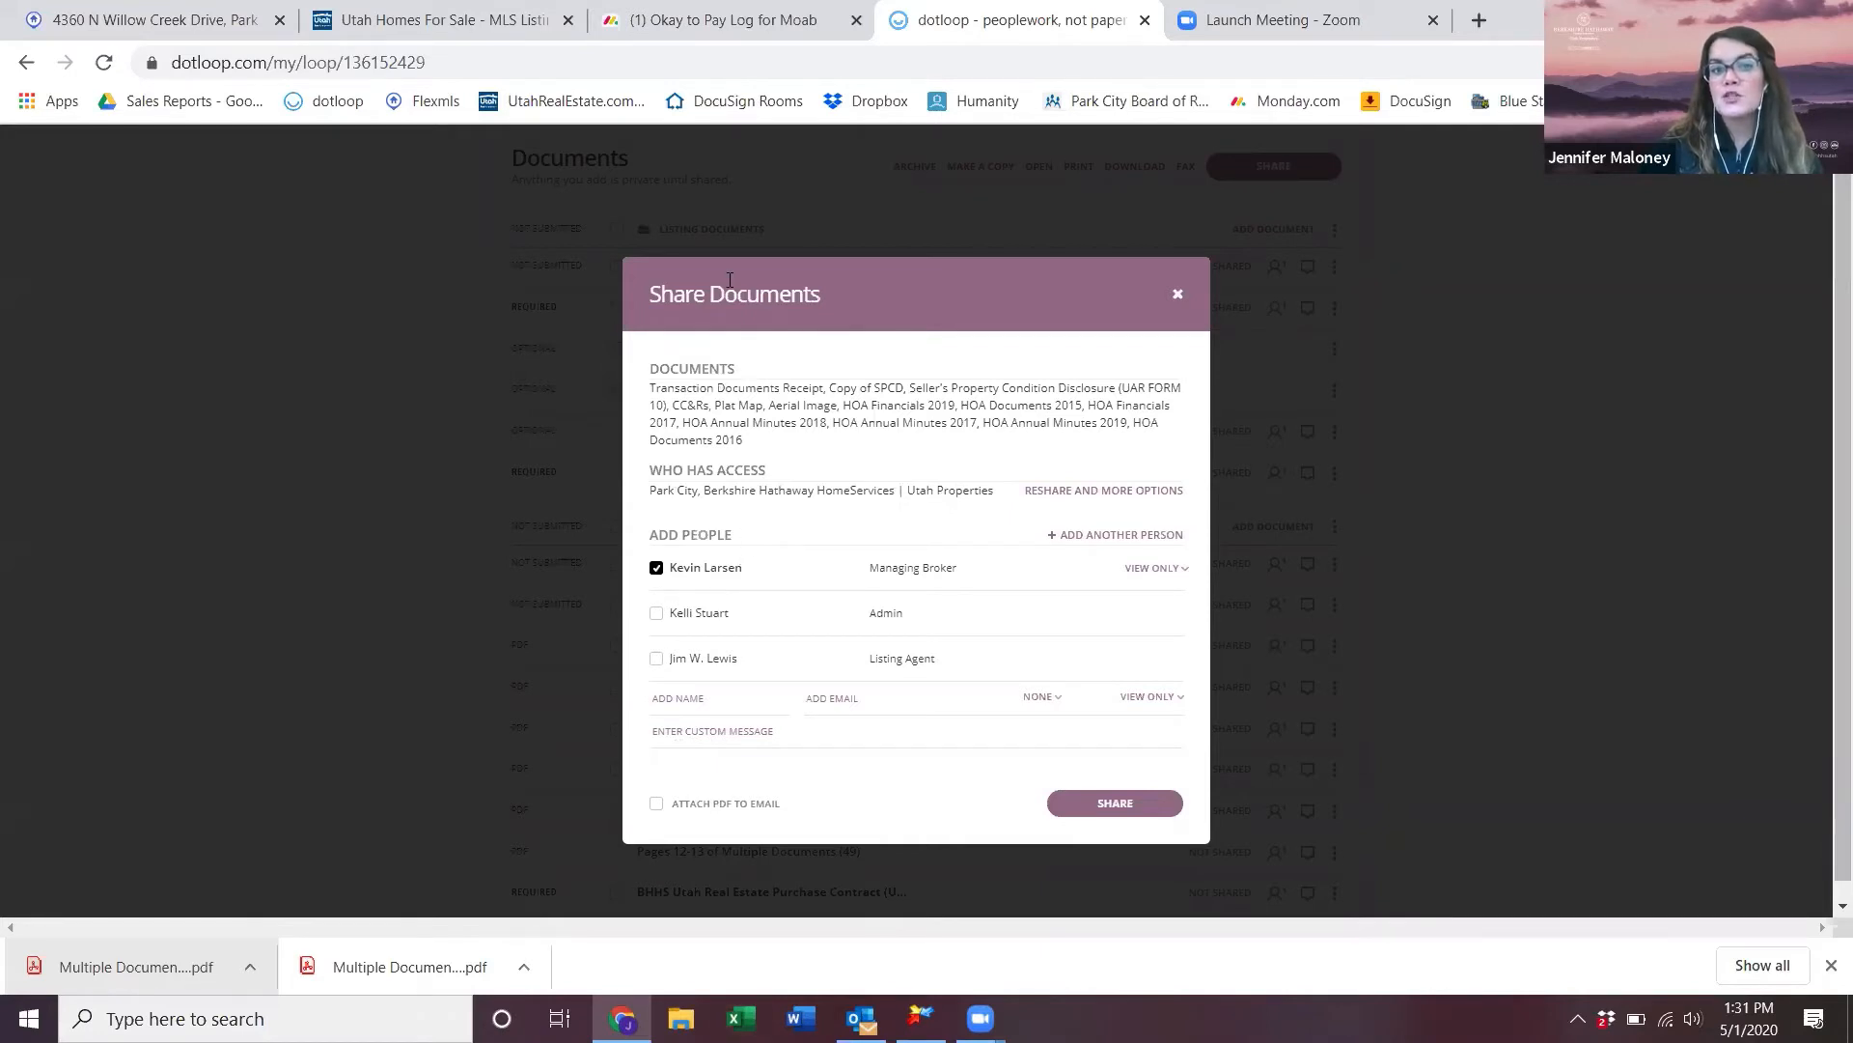
left_click(656, 803)
left_click(751, 731)
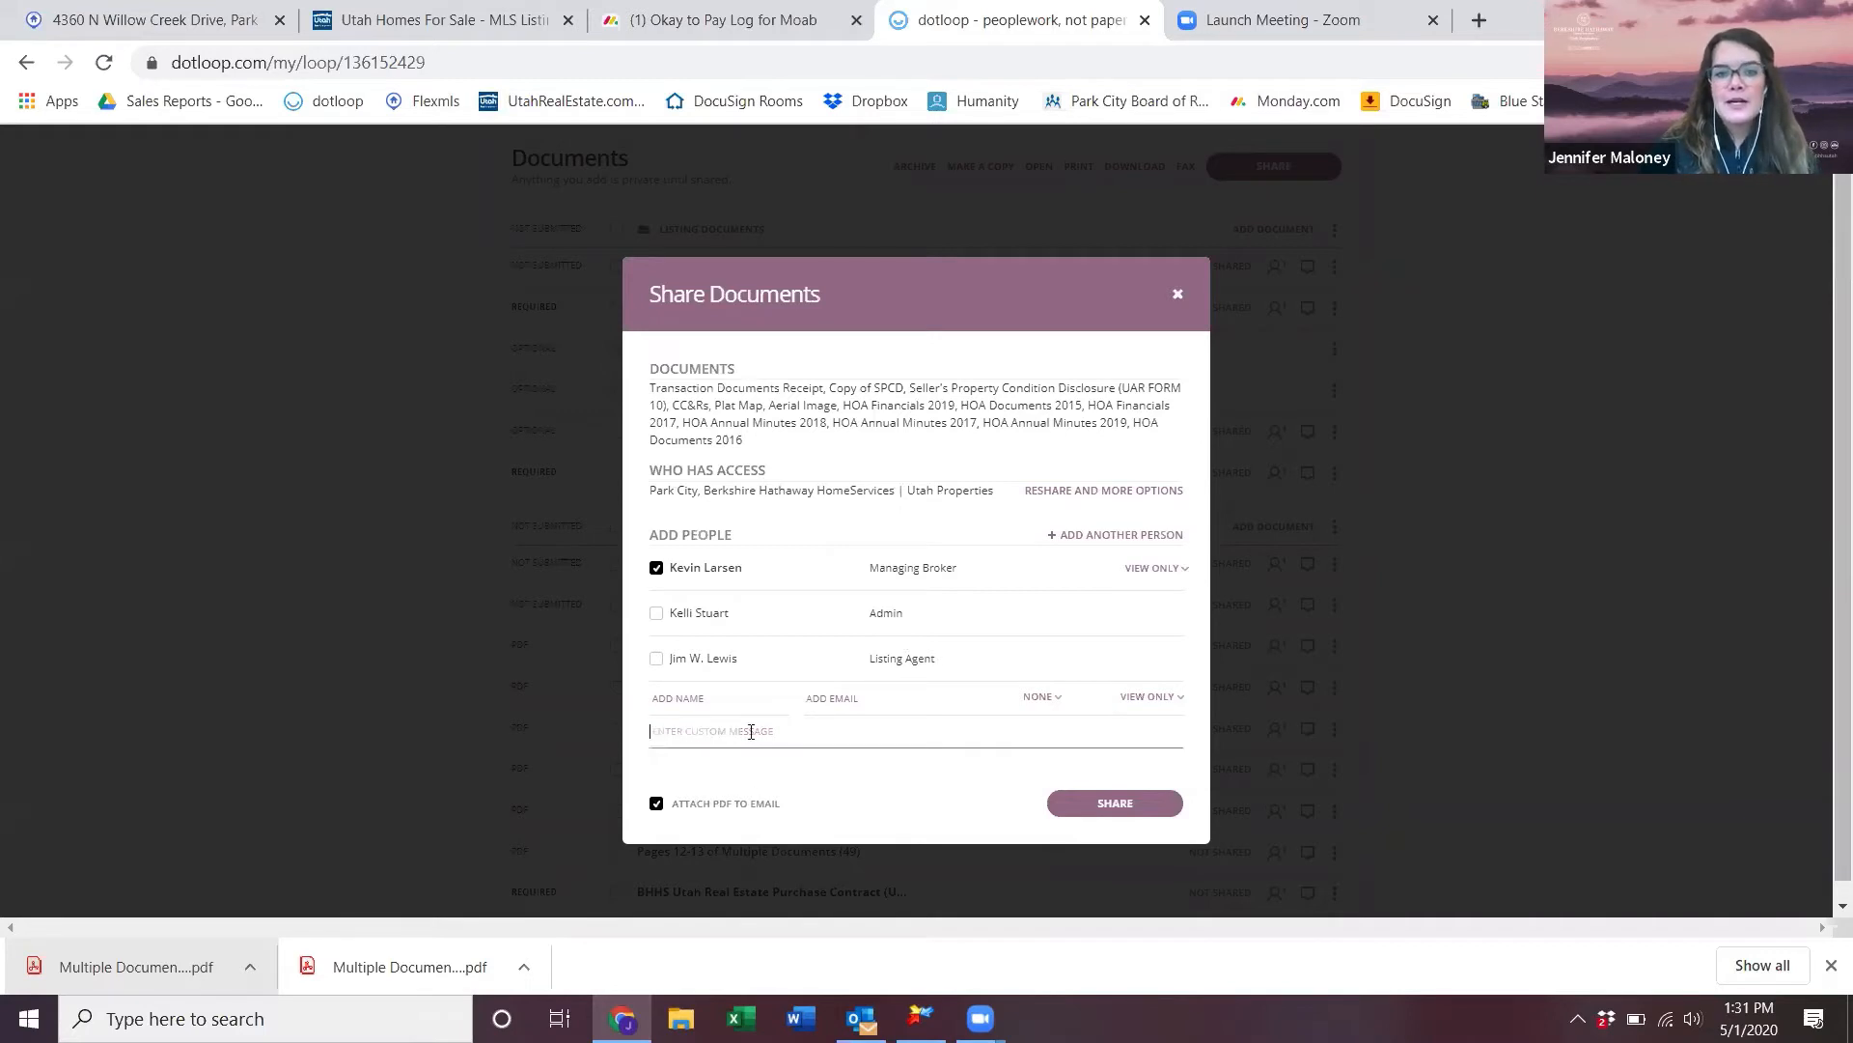
type("here are y")
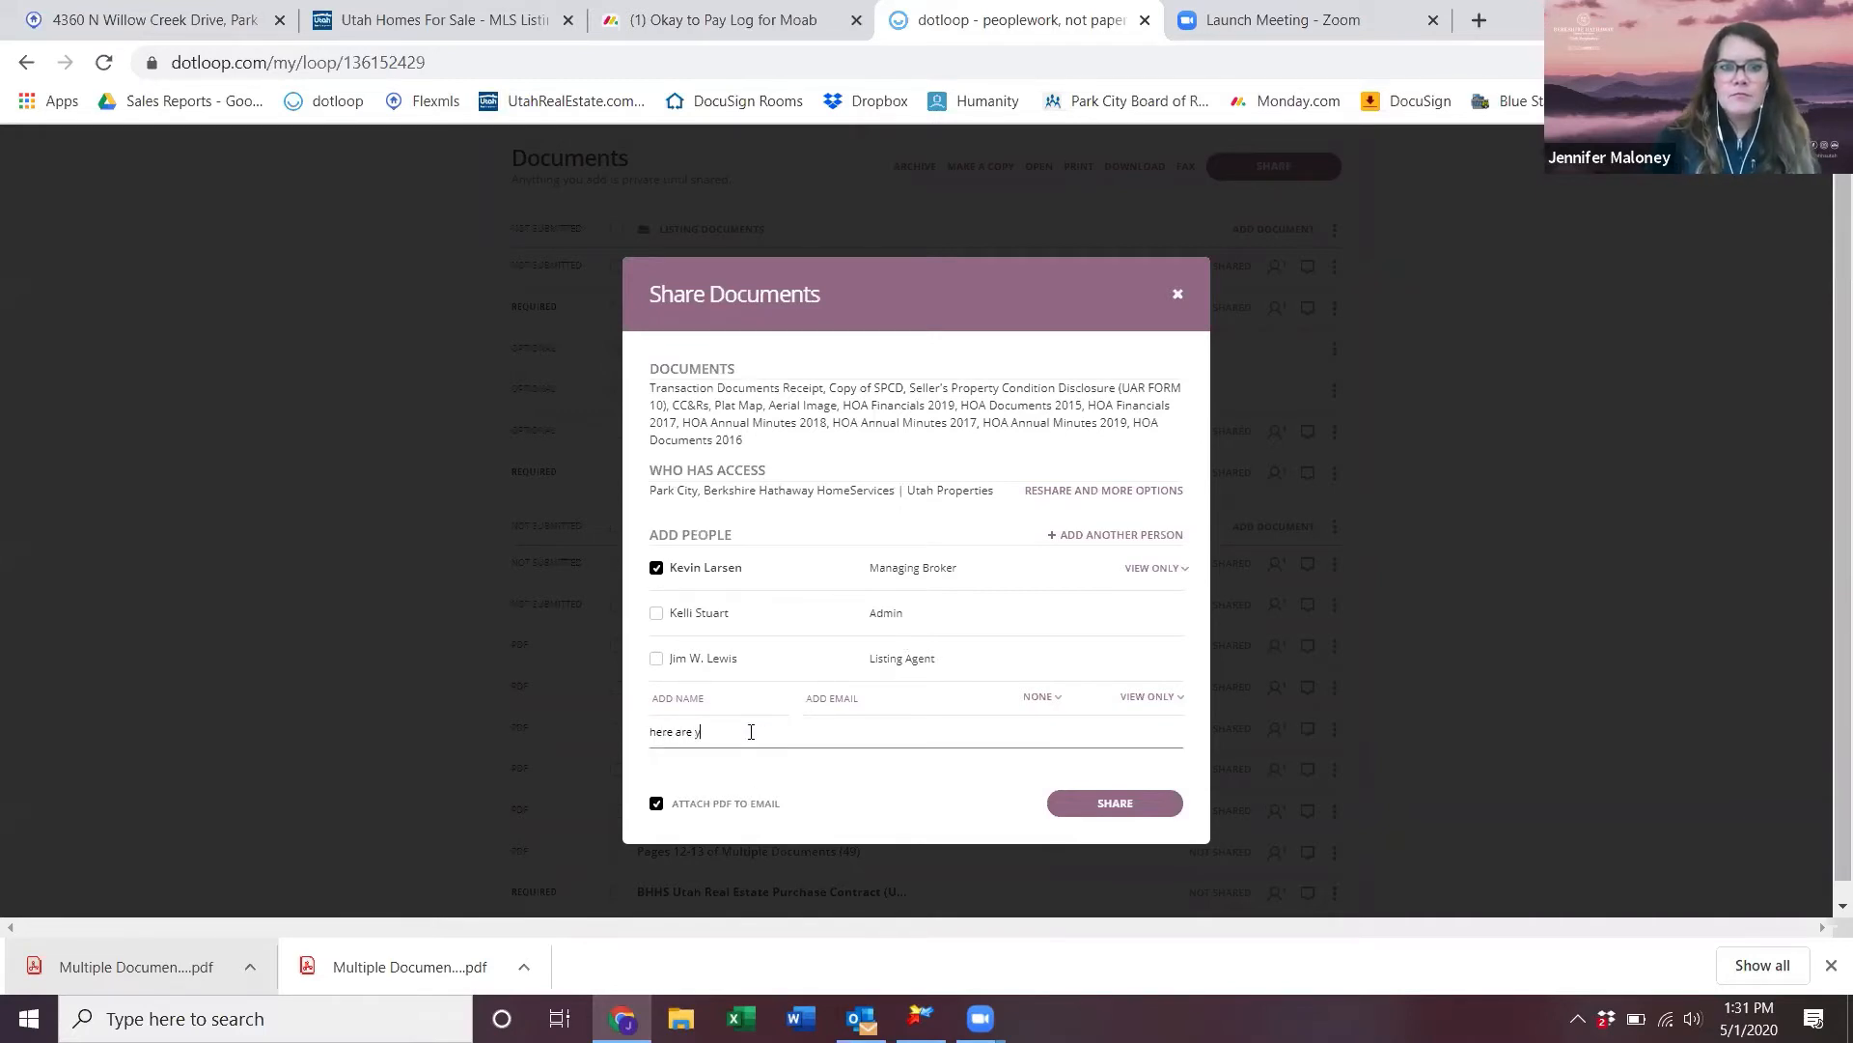
type("our test seller's")
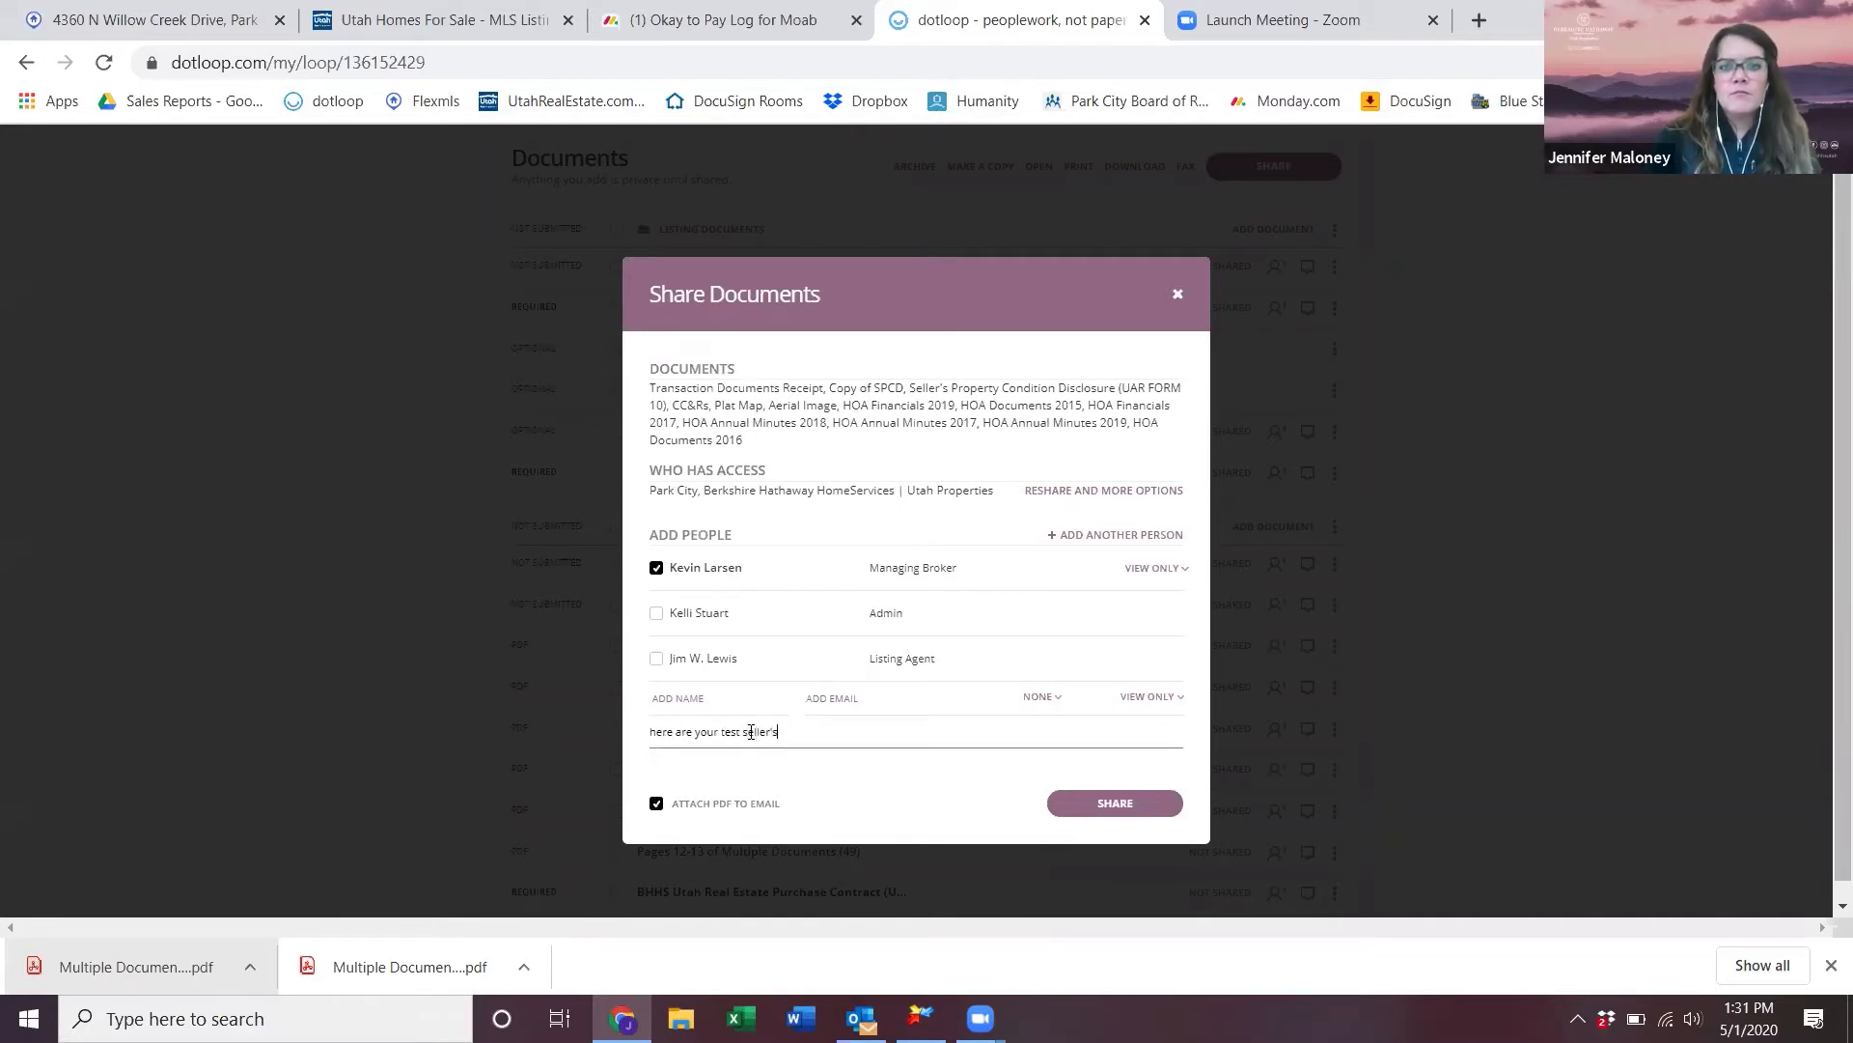
type(" disclosu")
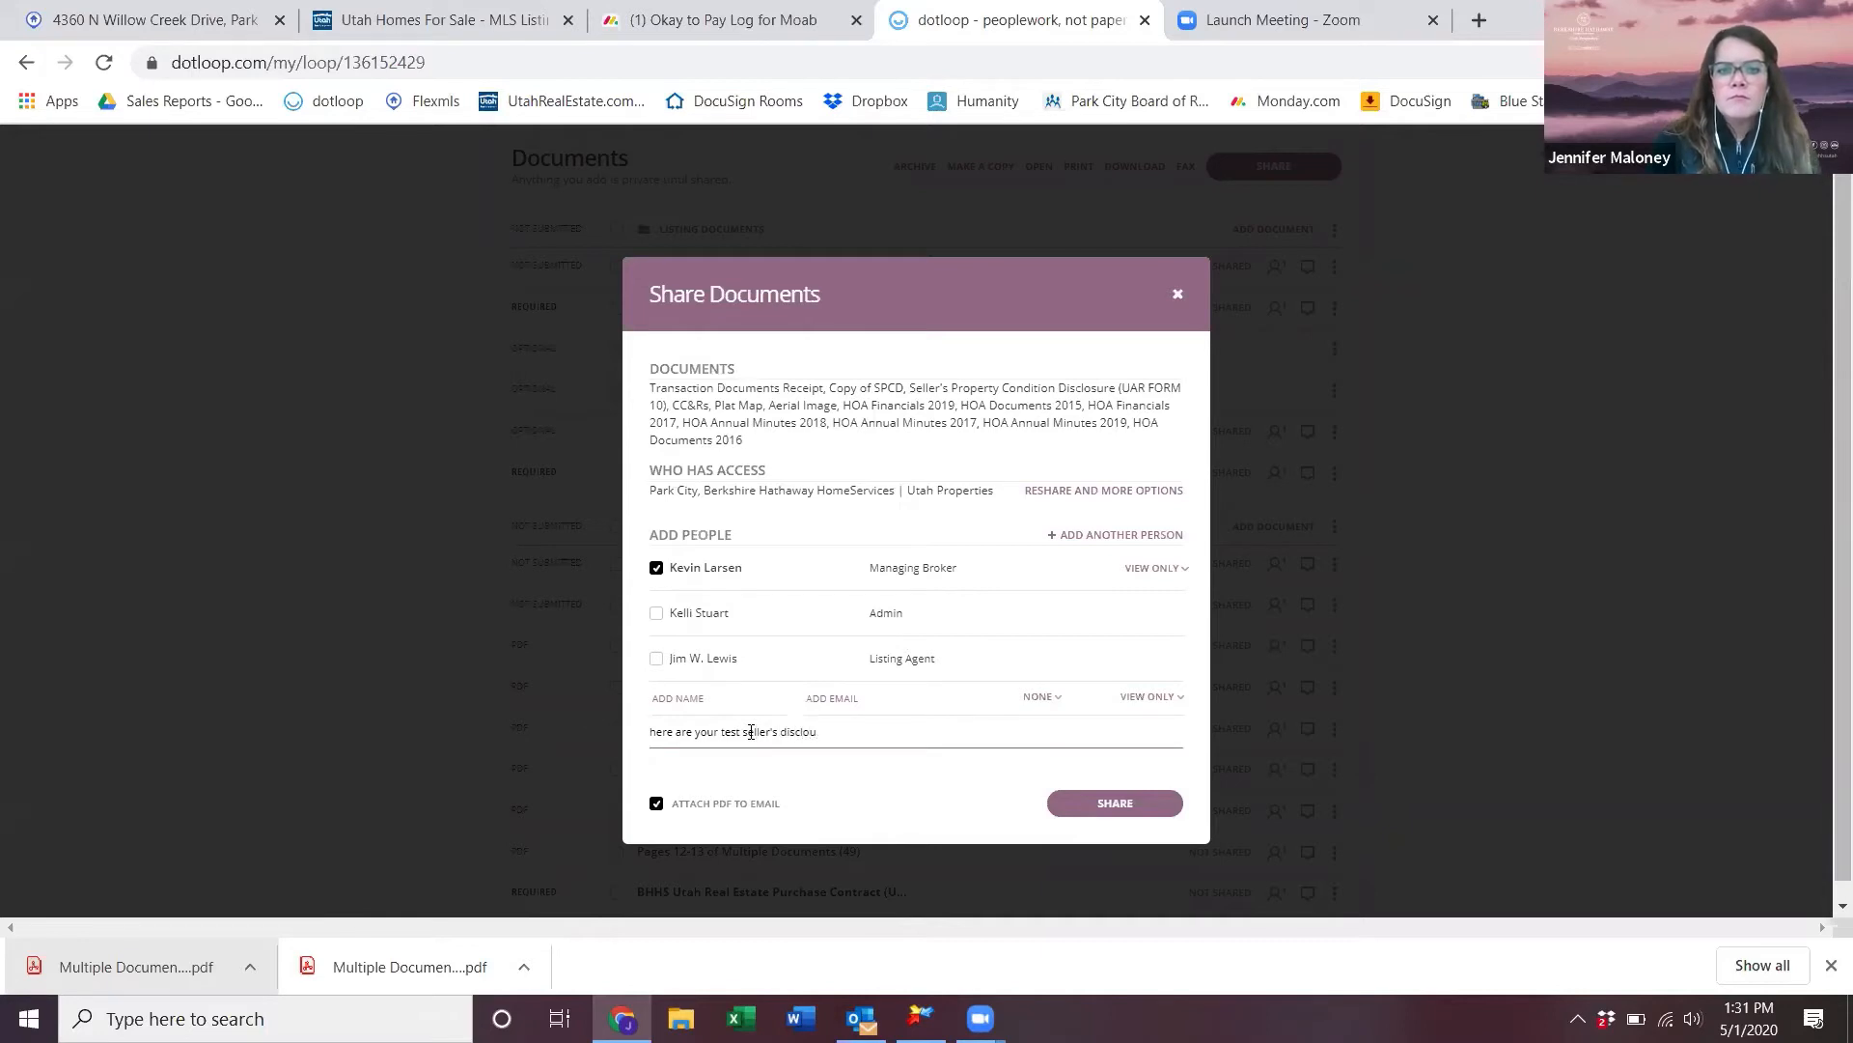
type("res")
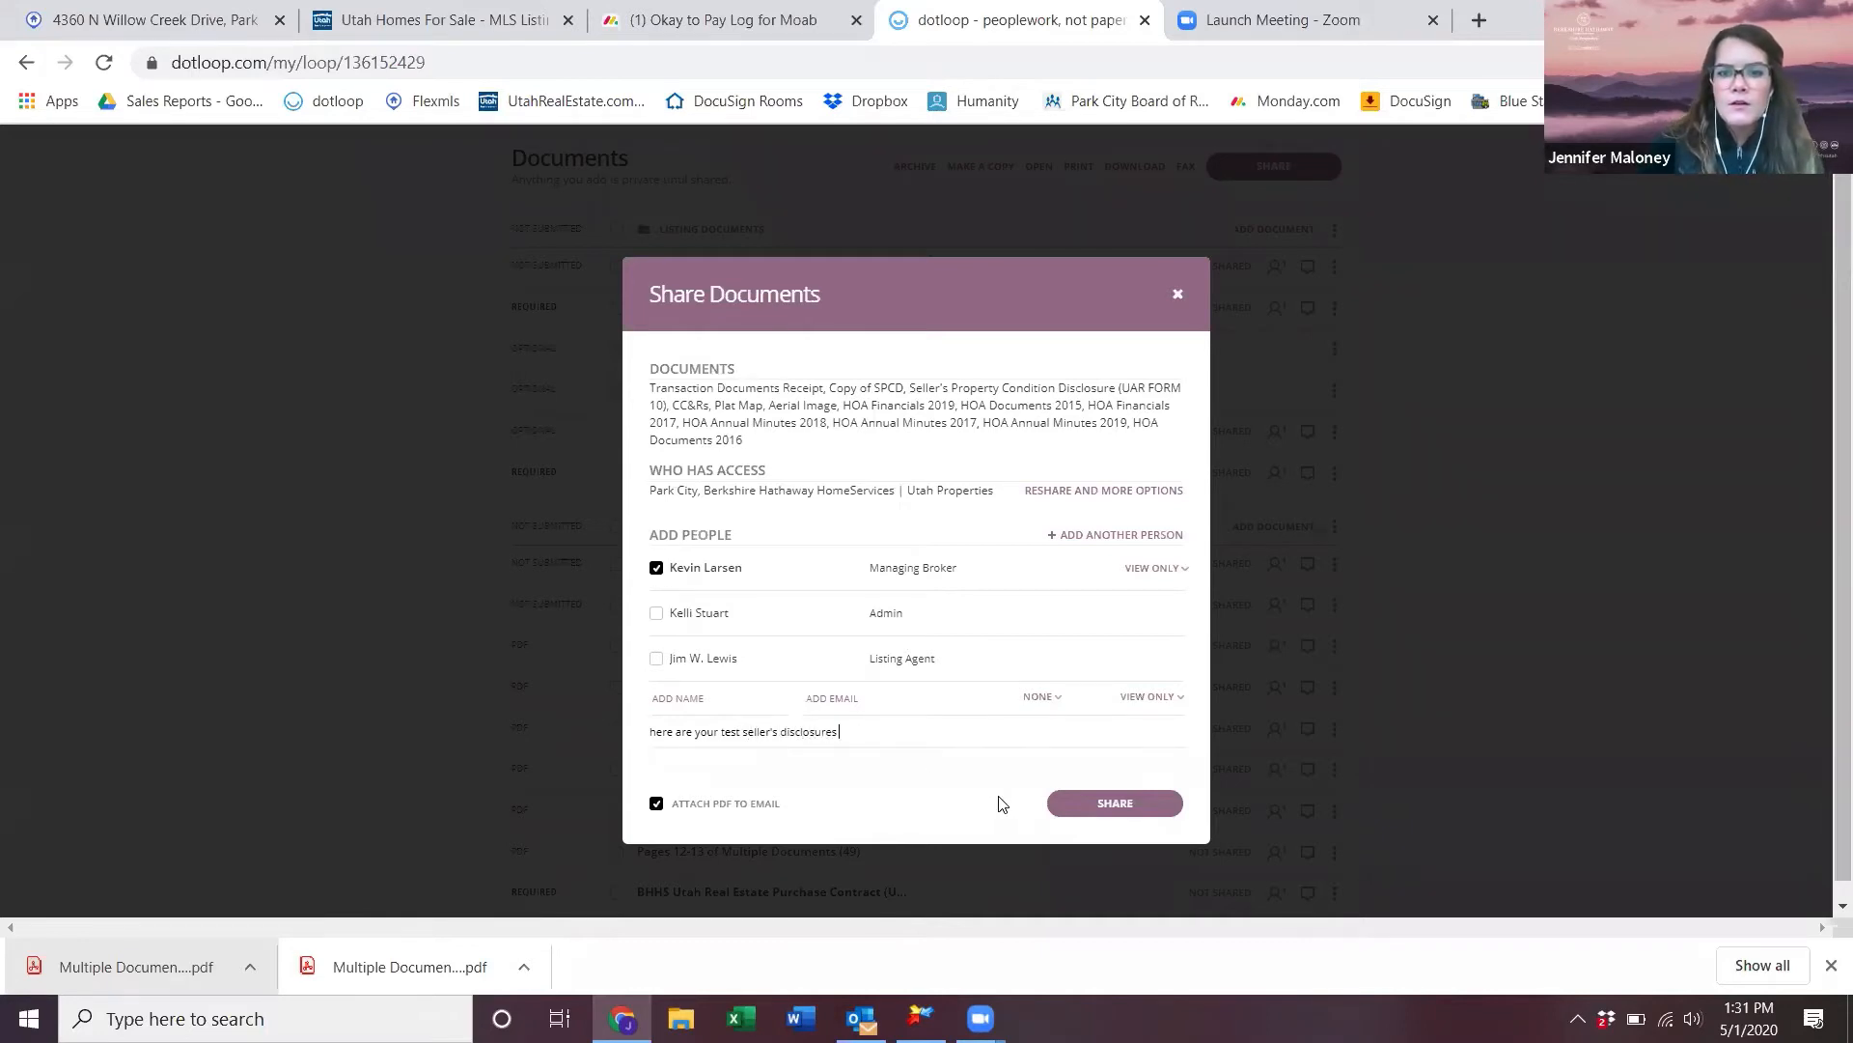
left_click(1102, 809)
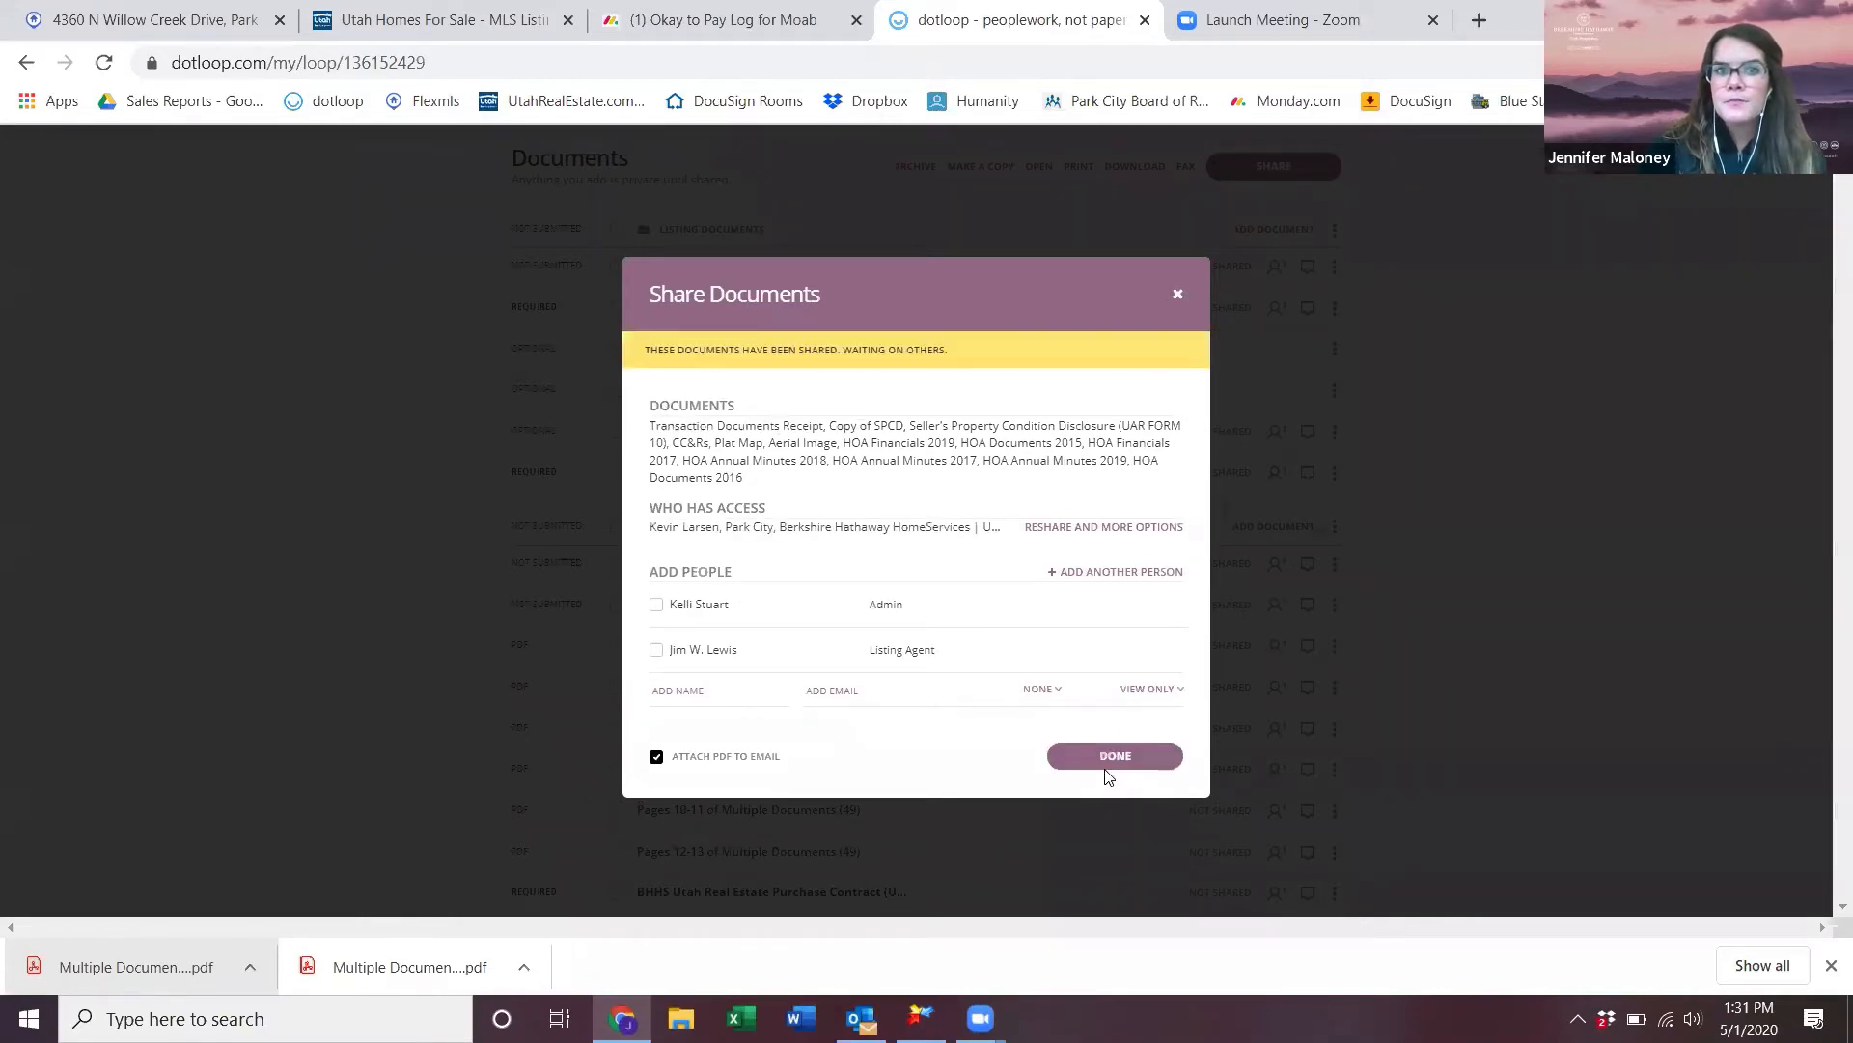
- Untick Attach PDF to email and close the Share Documents dialog
left_click(656, 759)
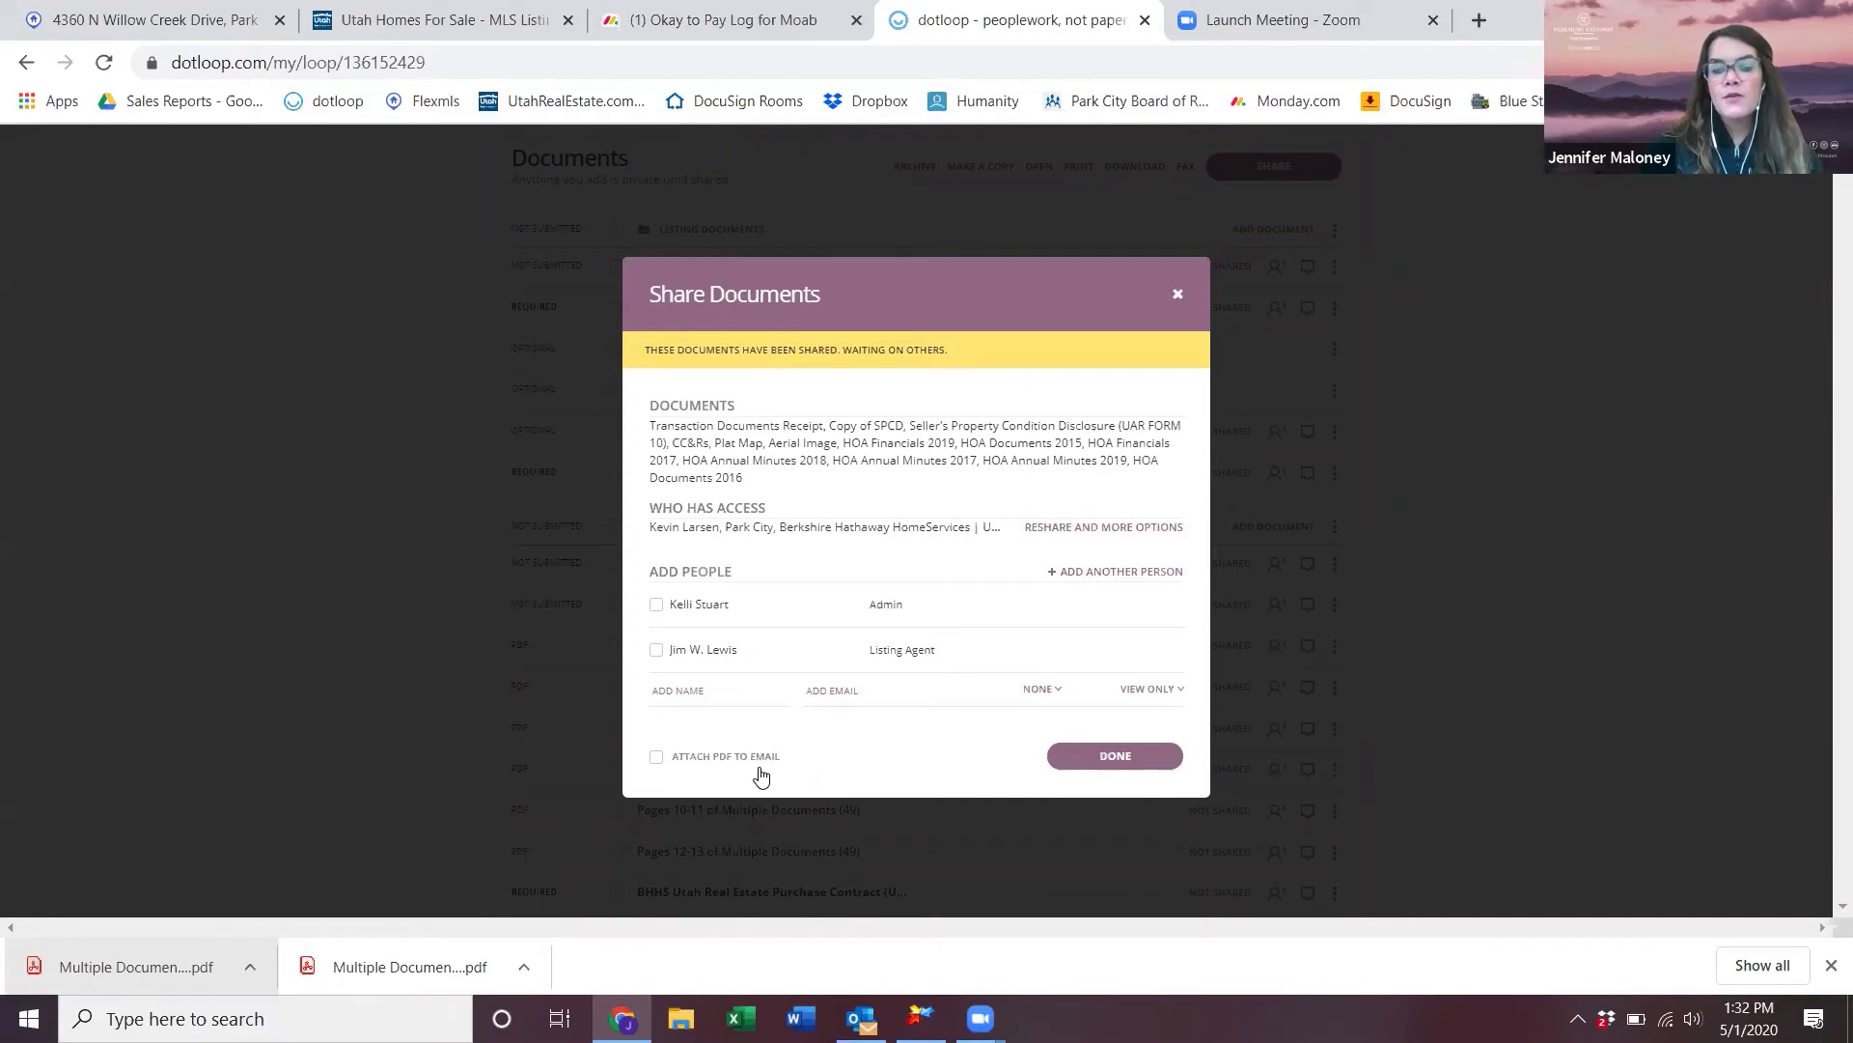
left_click(1178, 293)
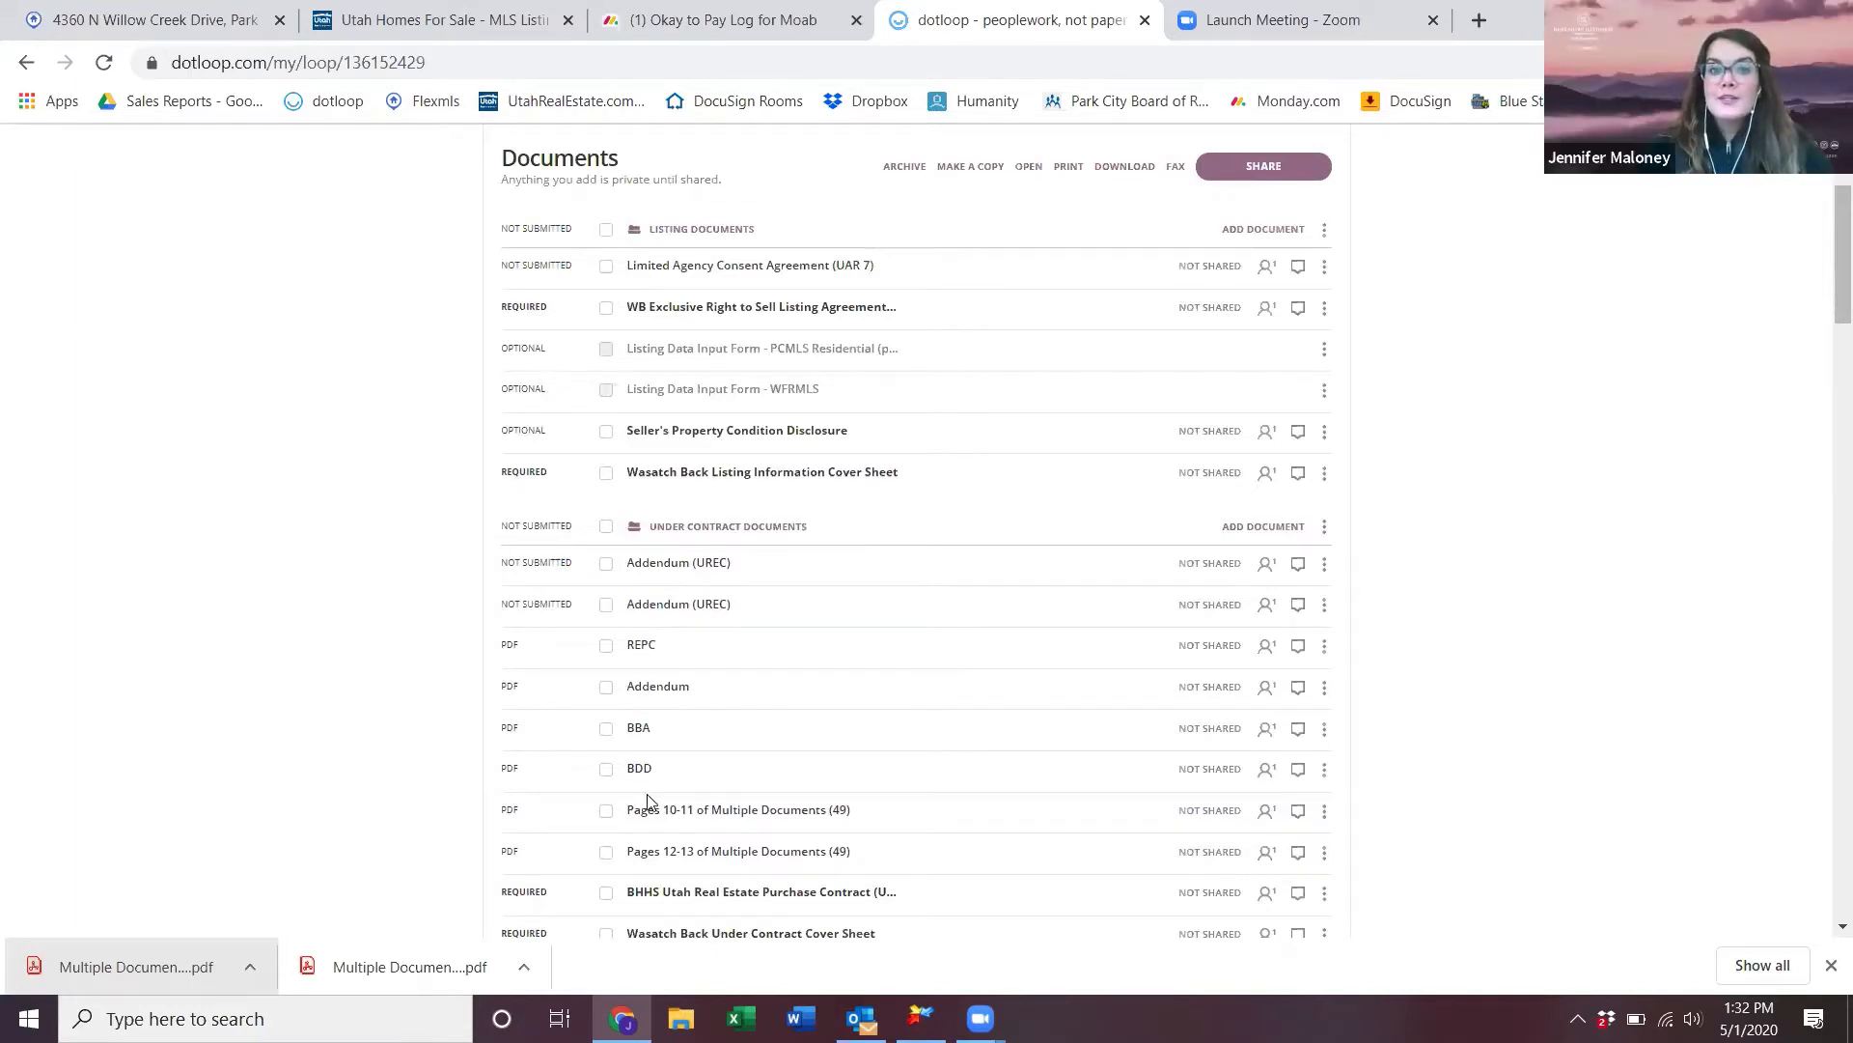
- Deselect the Seller's Disclosures documents and show that folder's Add Document options
scroll(799, 804, "down", 7)
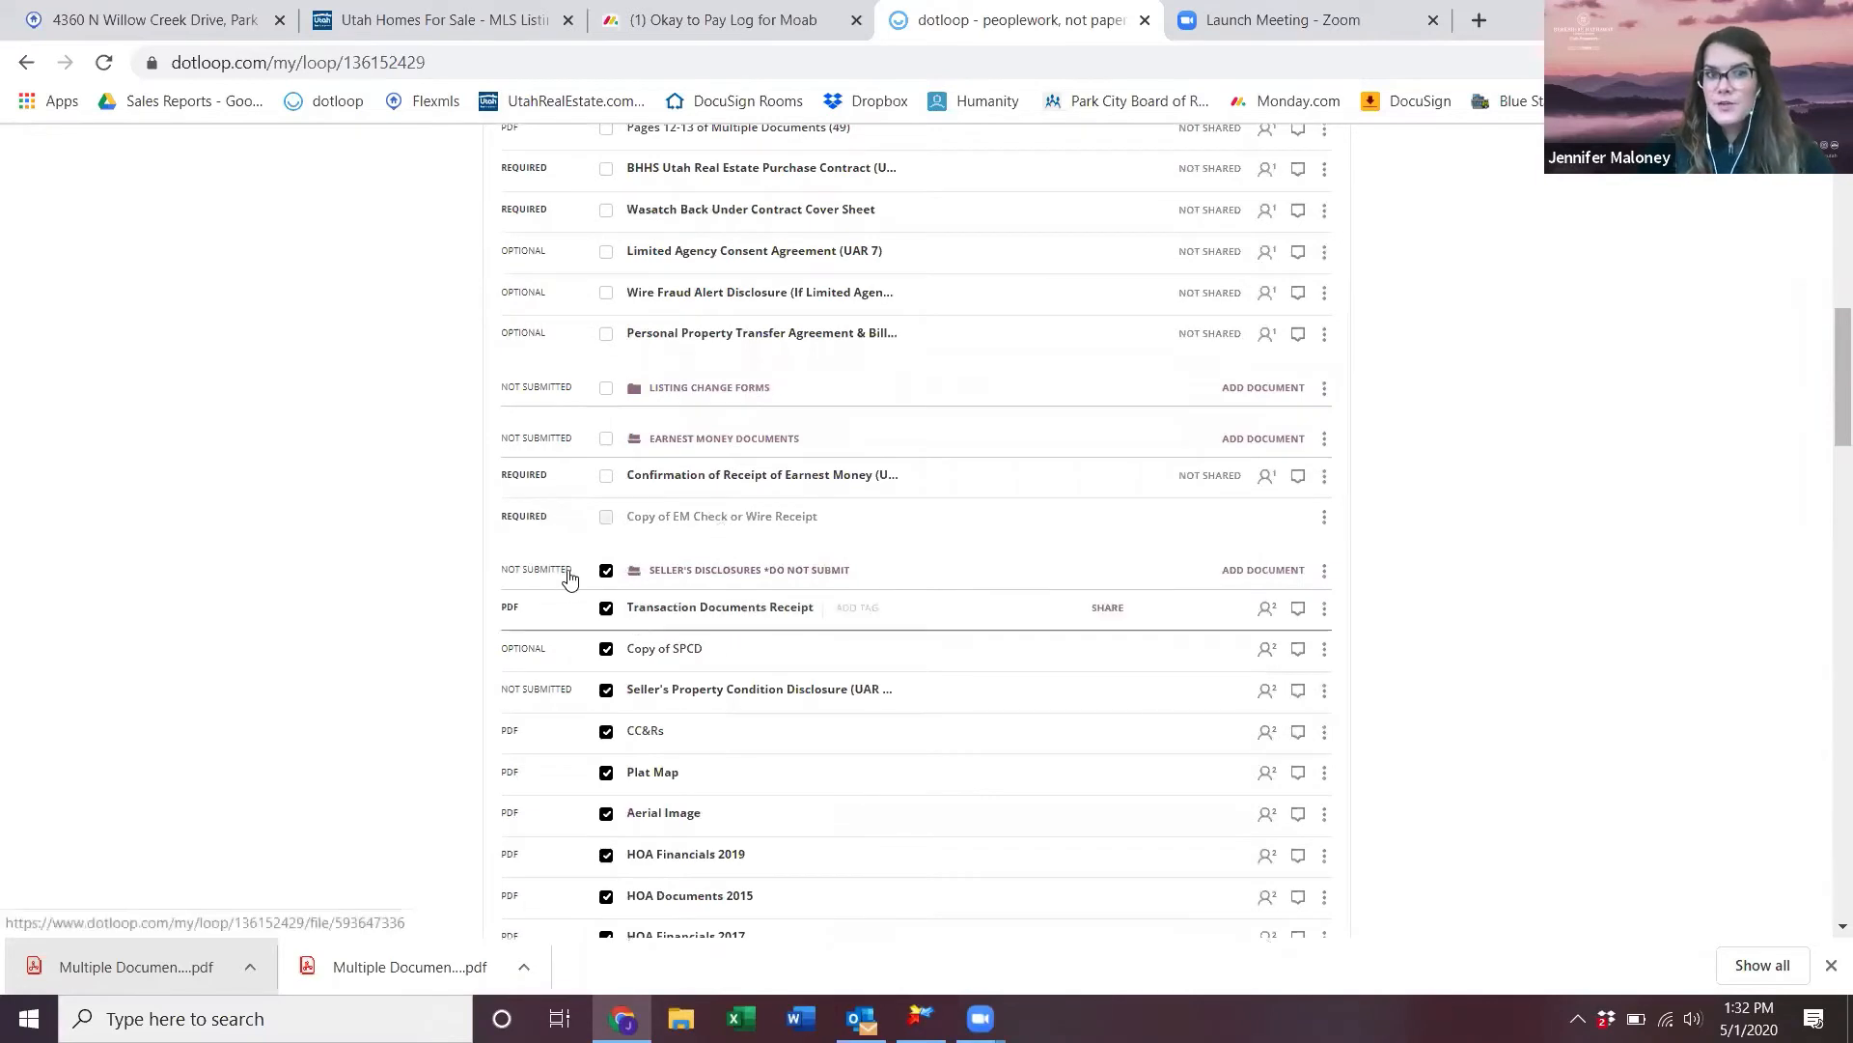
left_click(605, 569)
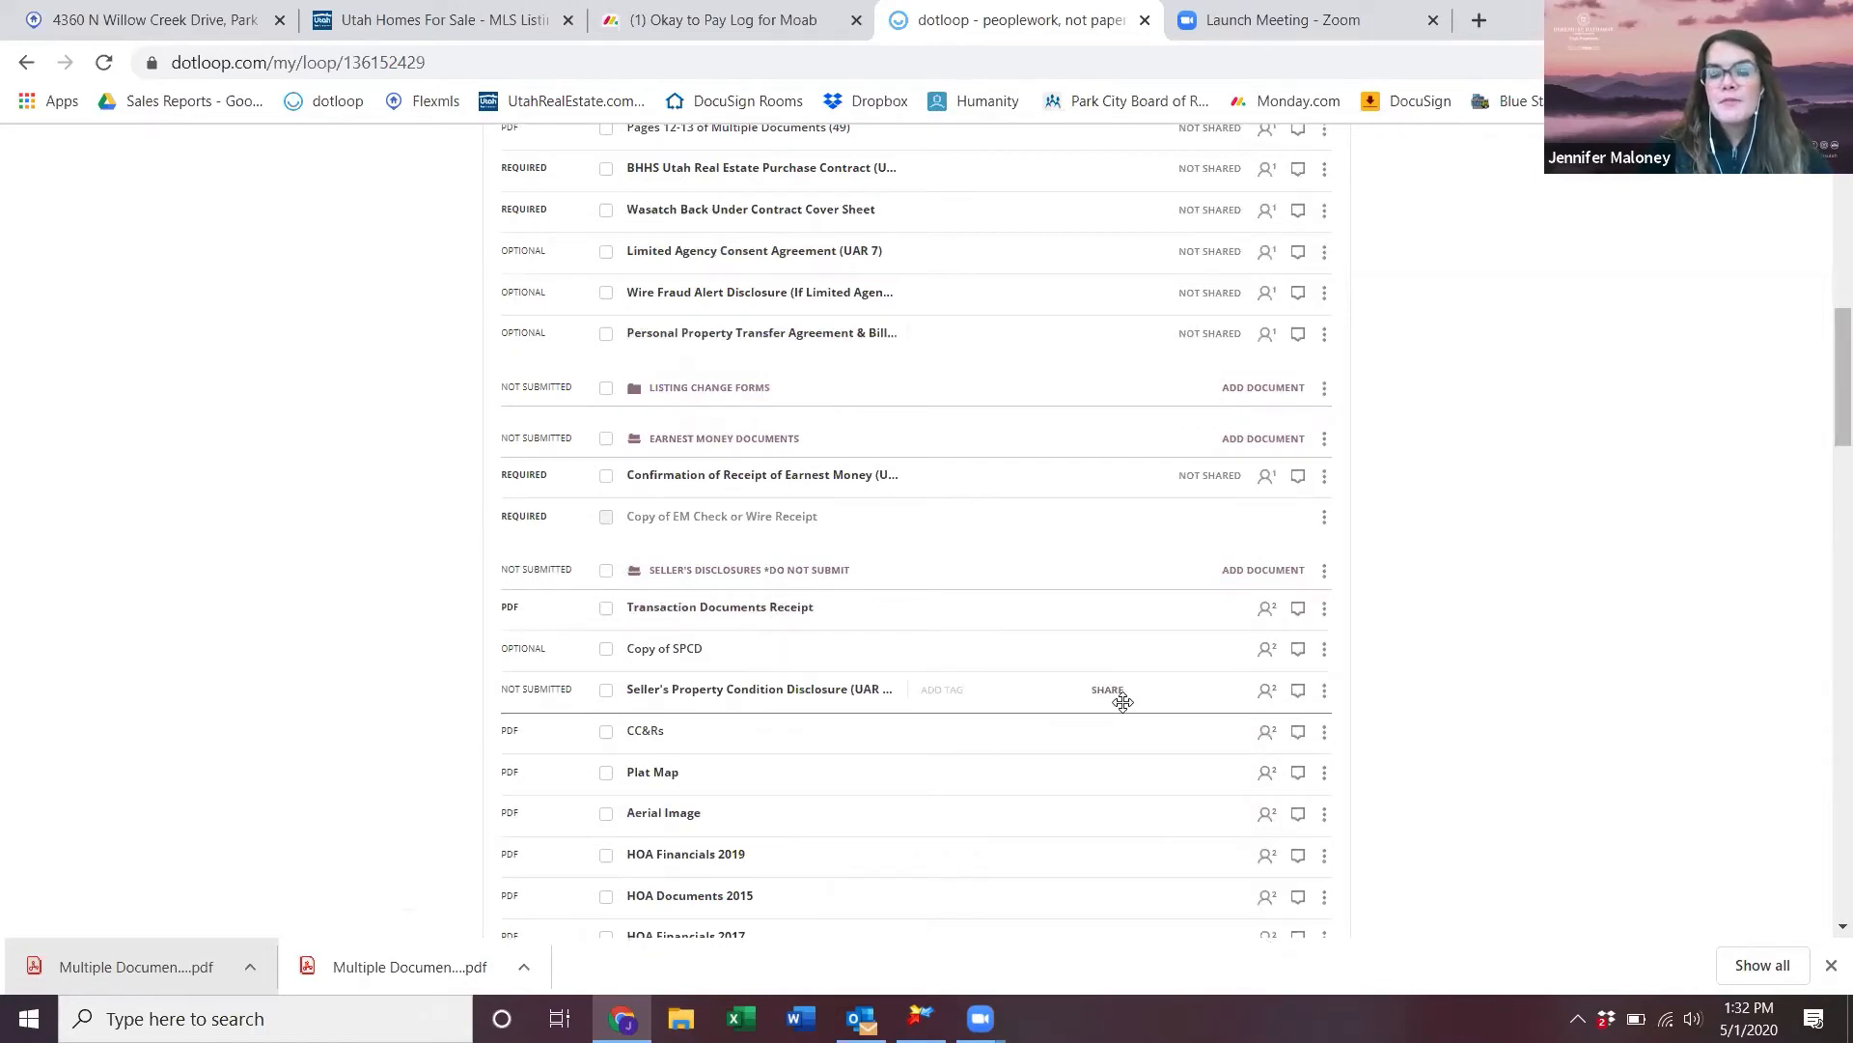
scroll(1117, 695, "down", 2)
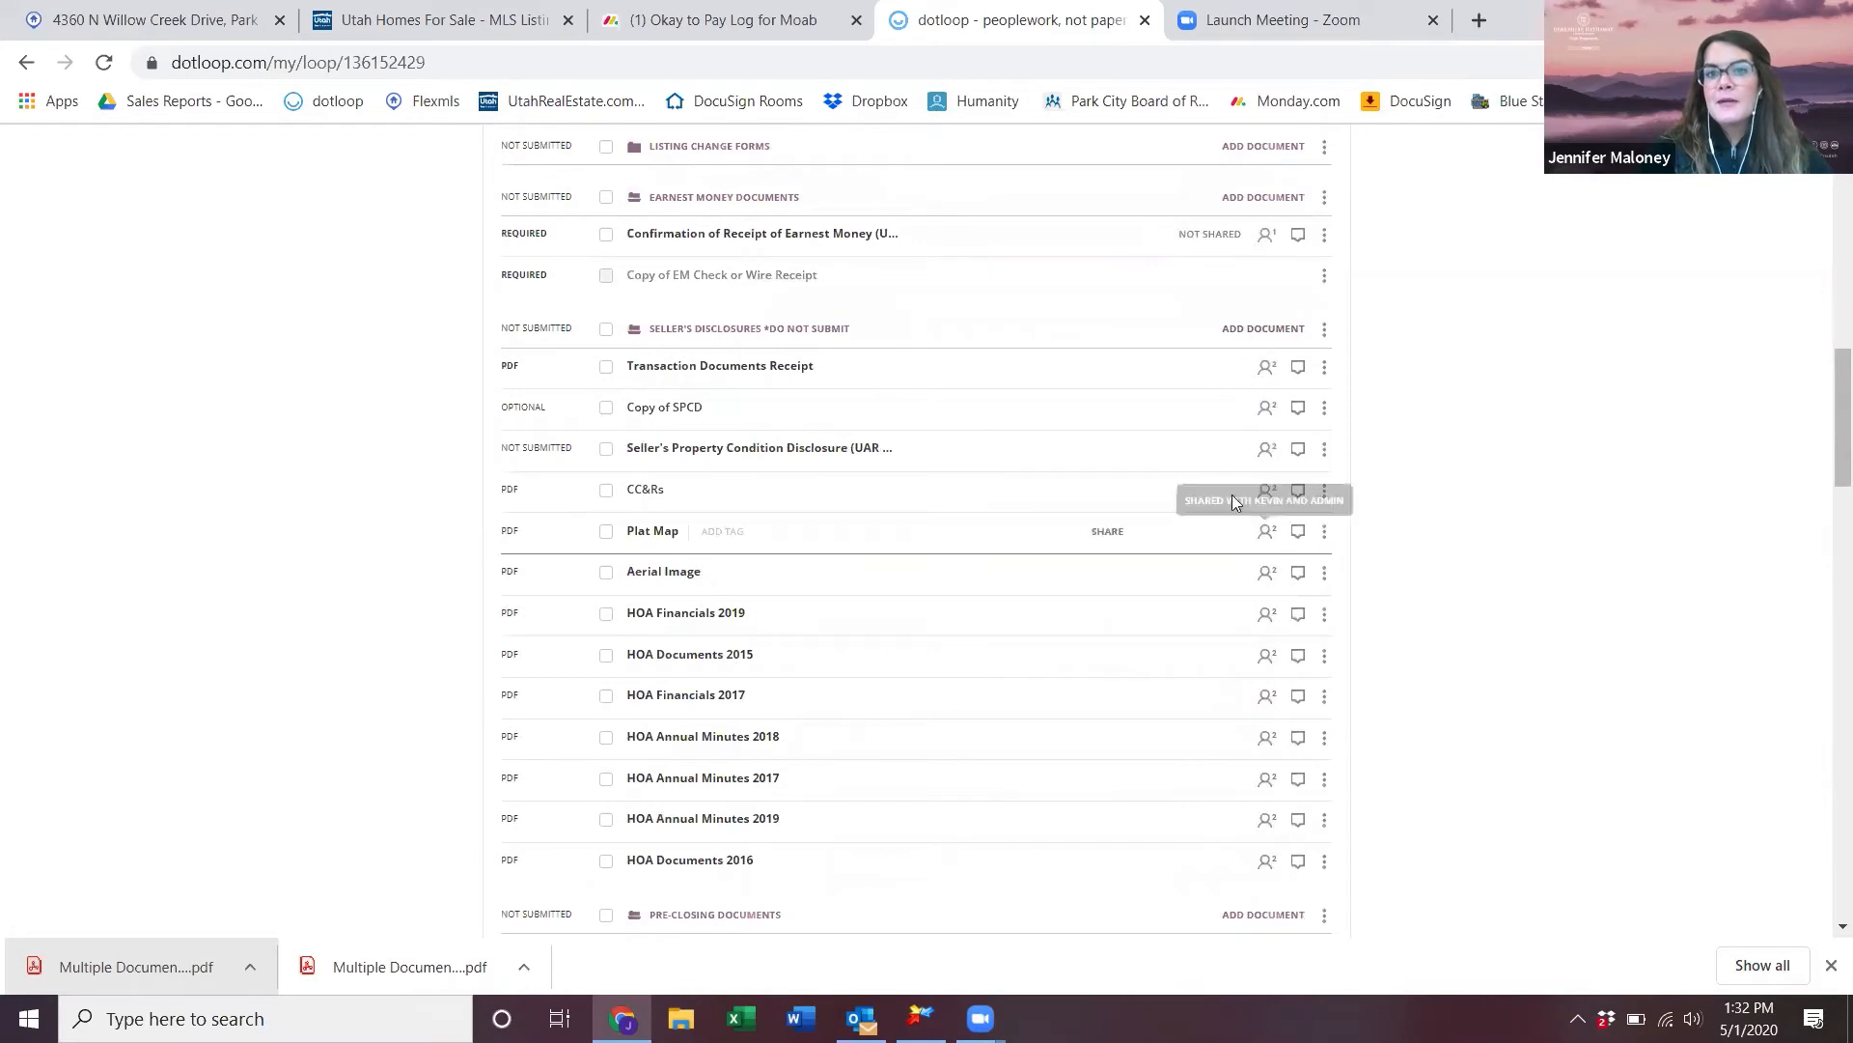
left_click(1259, 329)
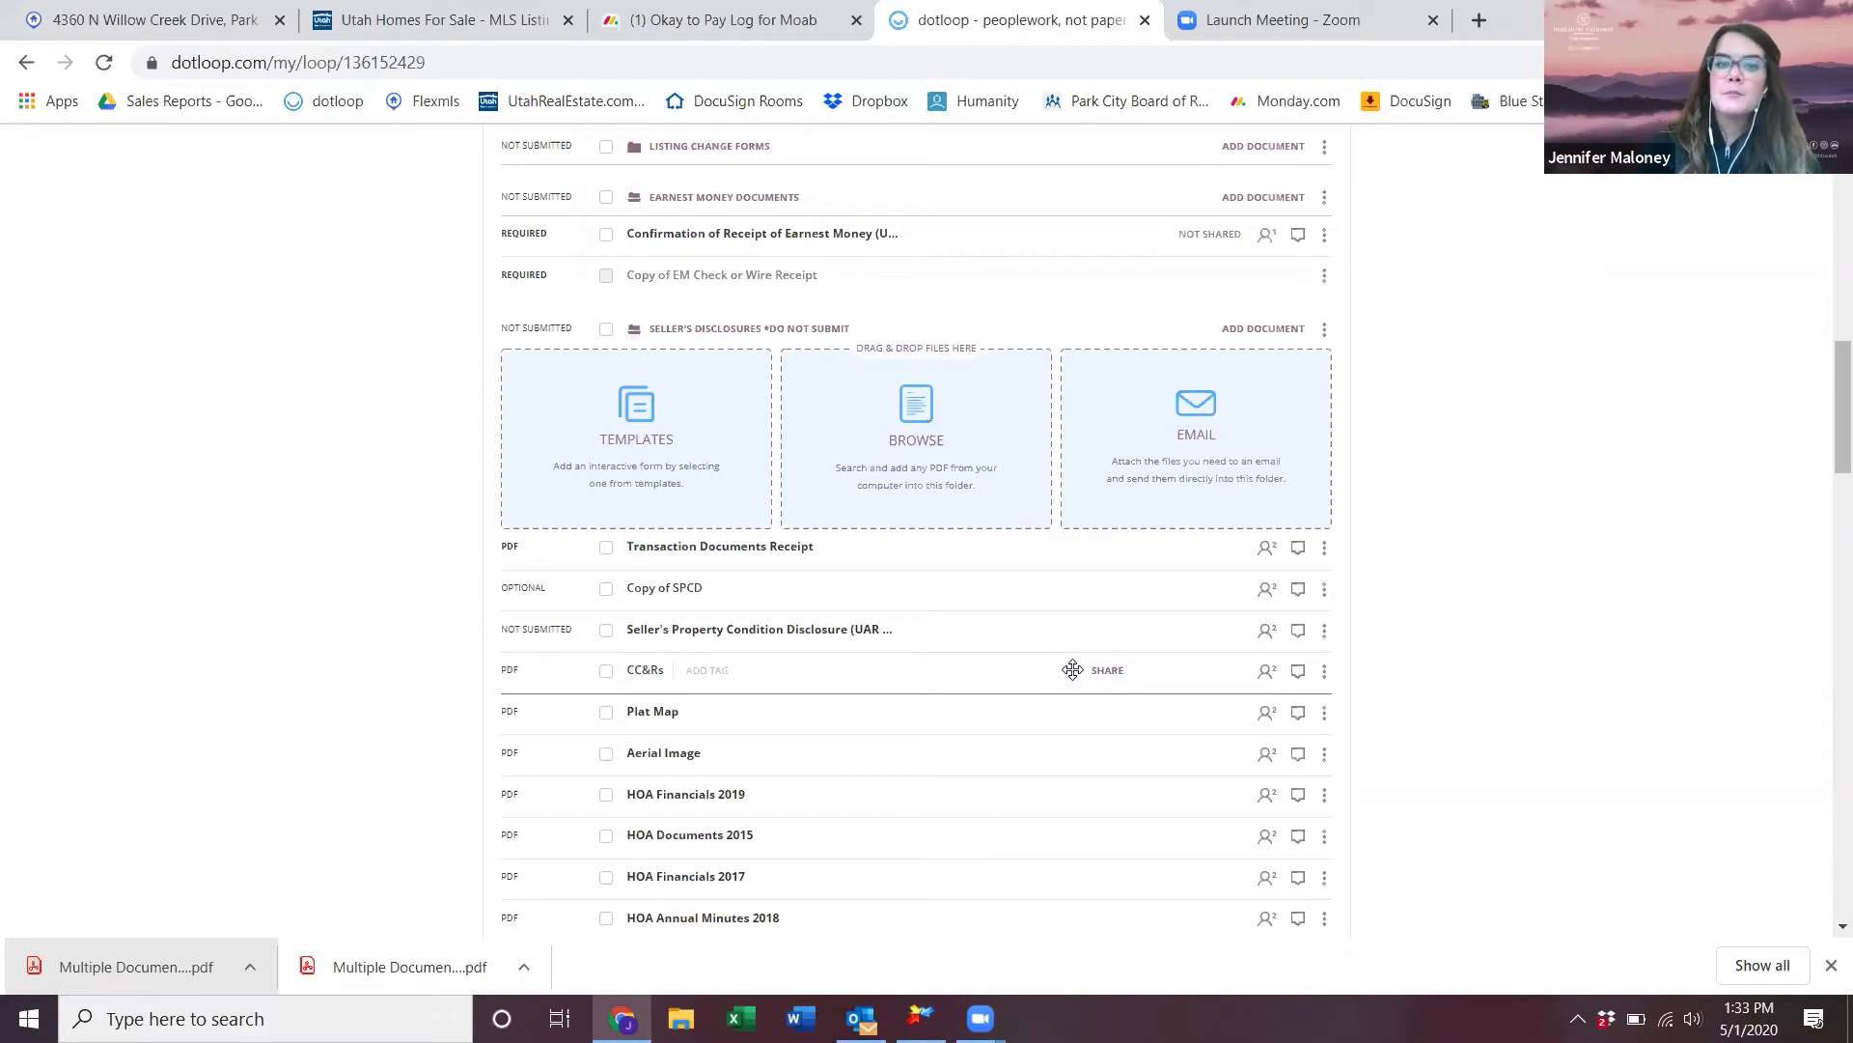
- Close Chrome's downloads bar and review the Seller's Disclosures file list
left_click(1831, 965)
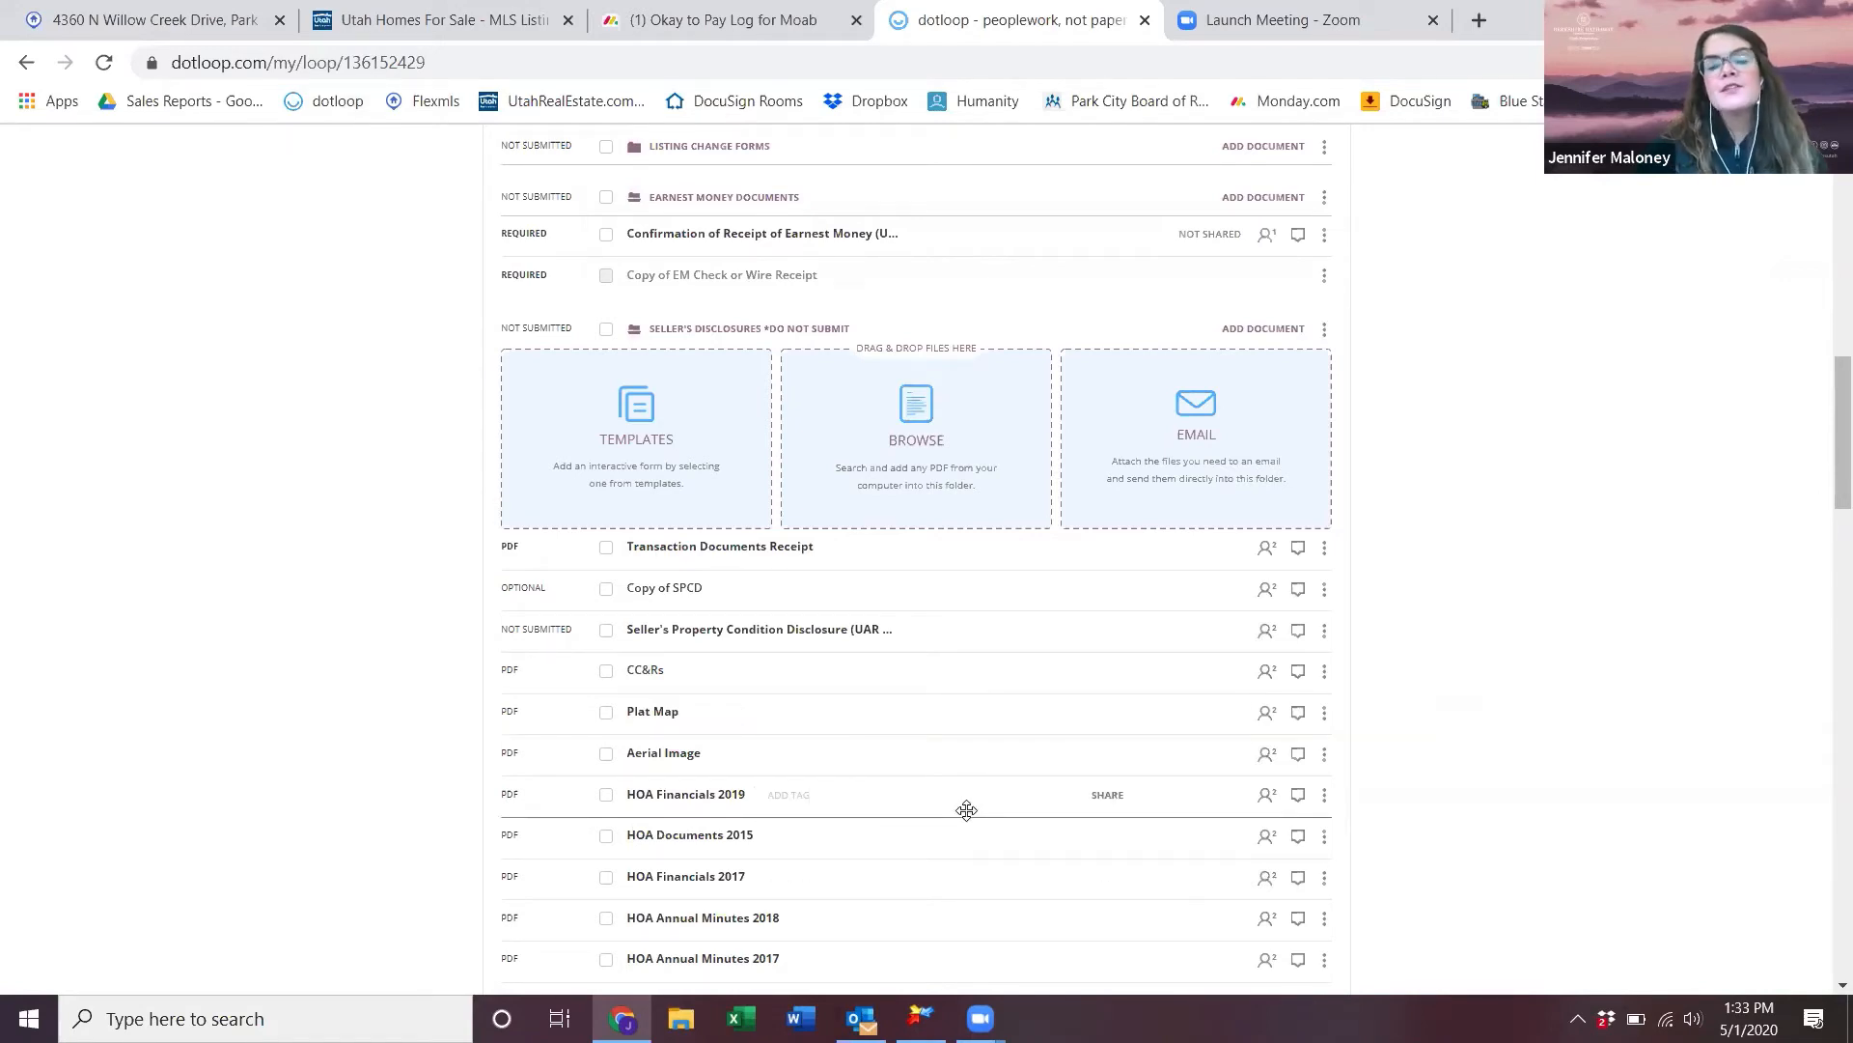
scroll(967, 809, "down", 1)
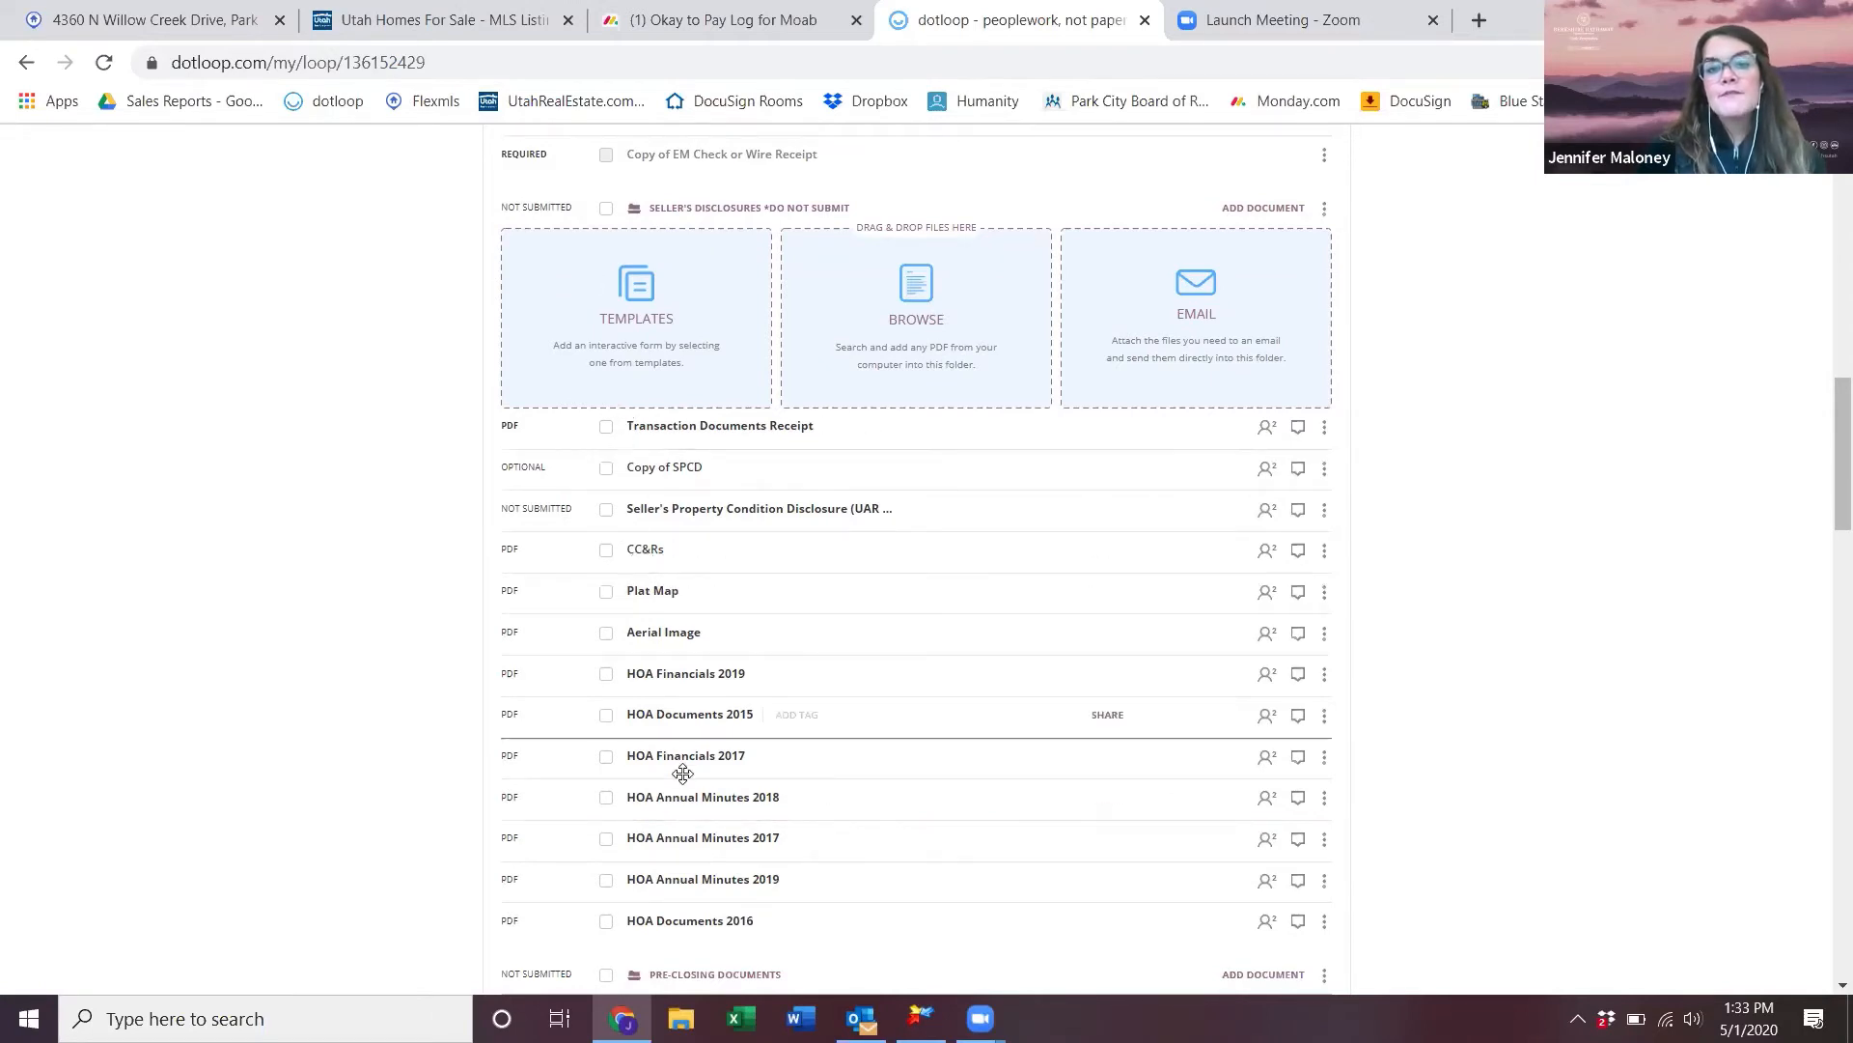
scroll(670, 644, "down", 4)
scroll(705, 685, "up", 5)
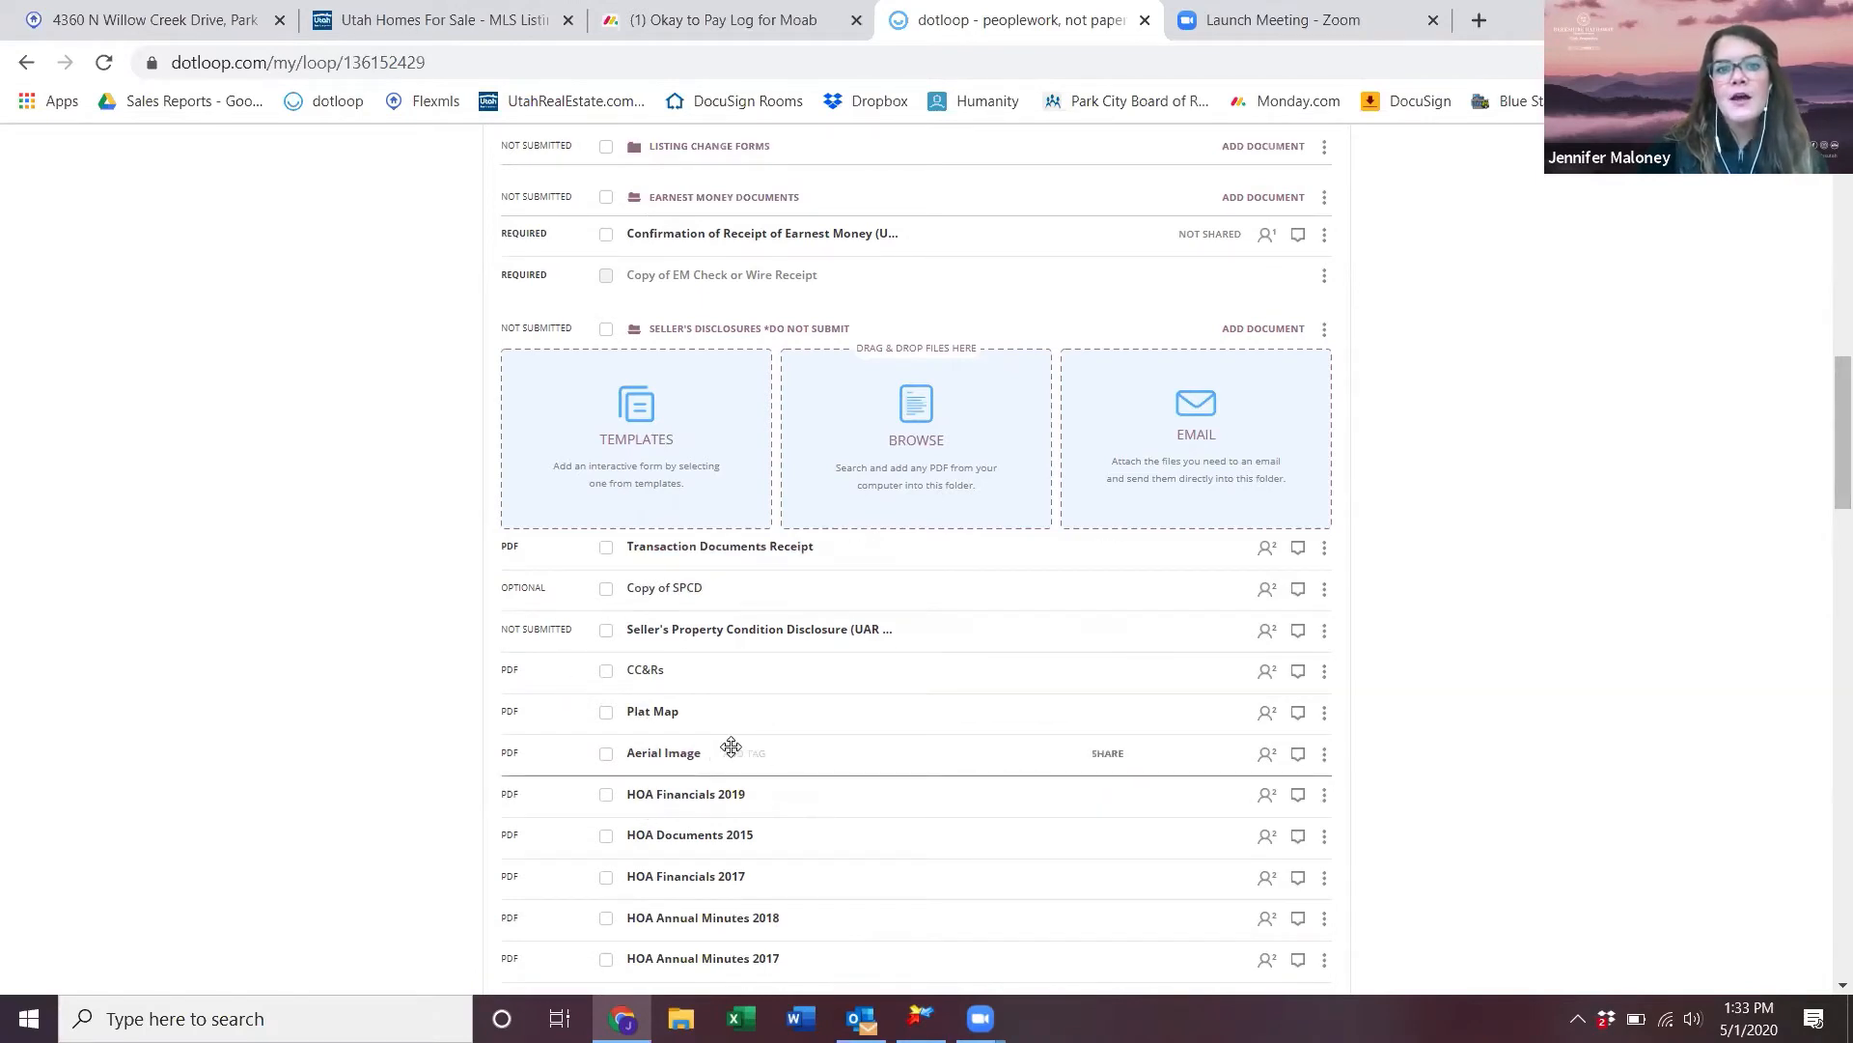
scroll(730, 745, "up", 4)
scroll(726, 743, "down", 6)
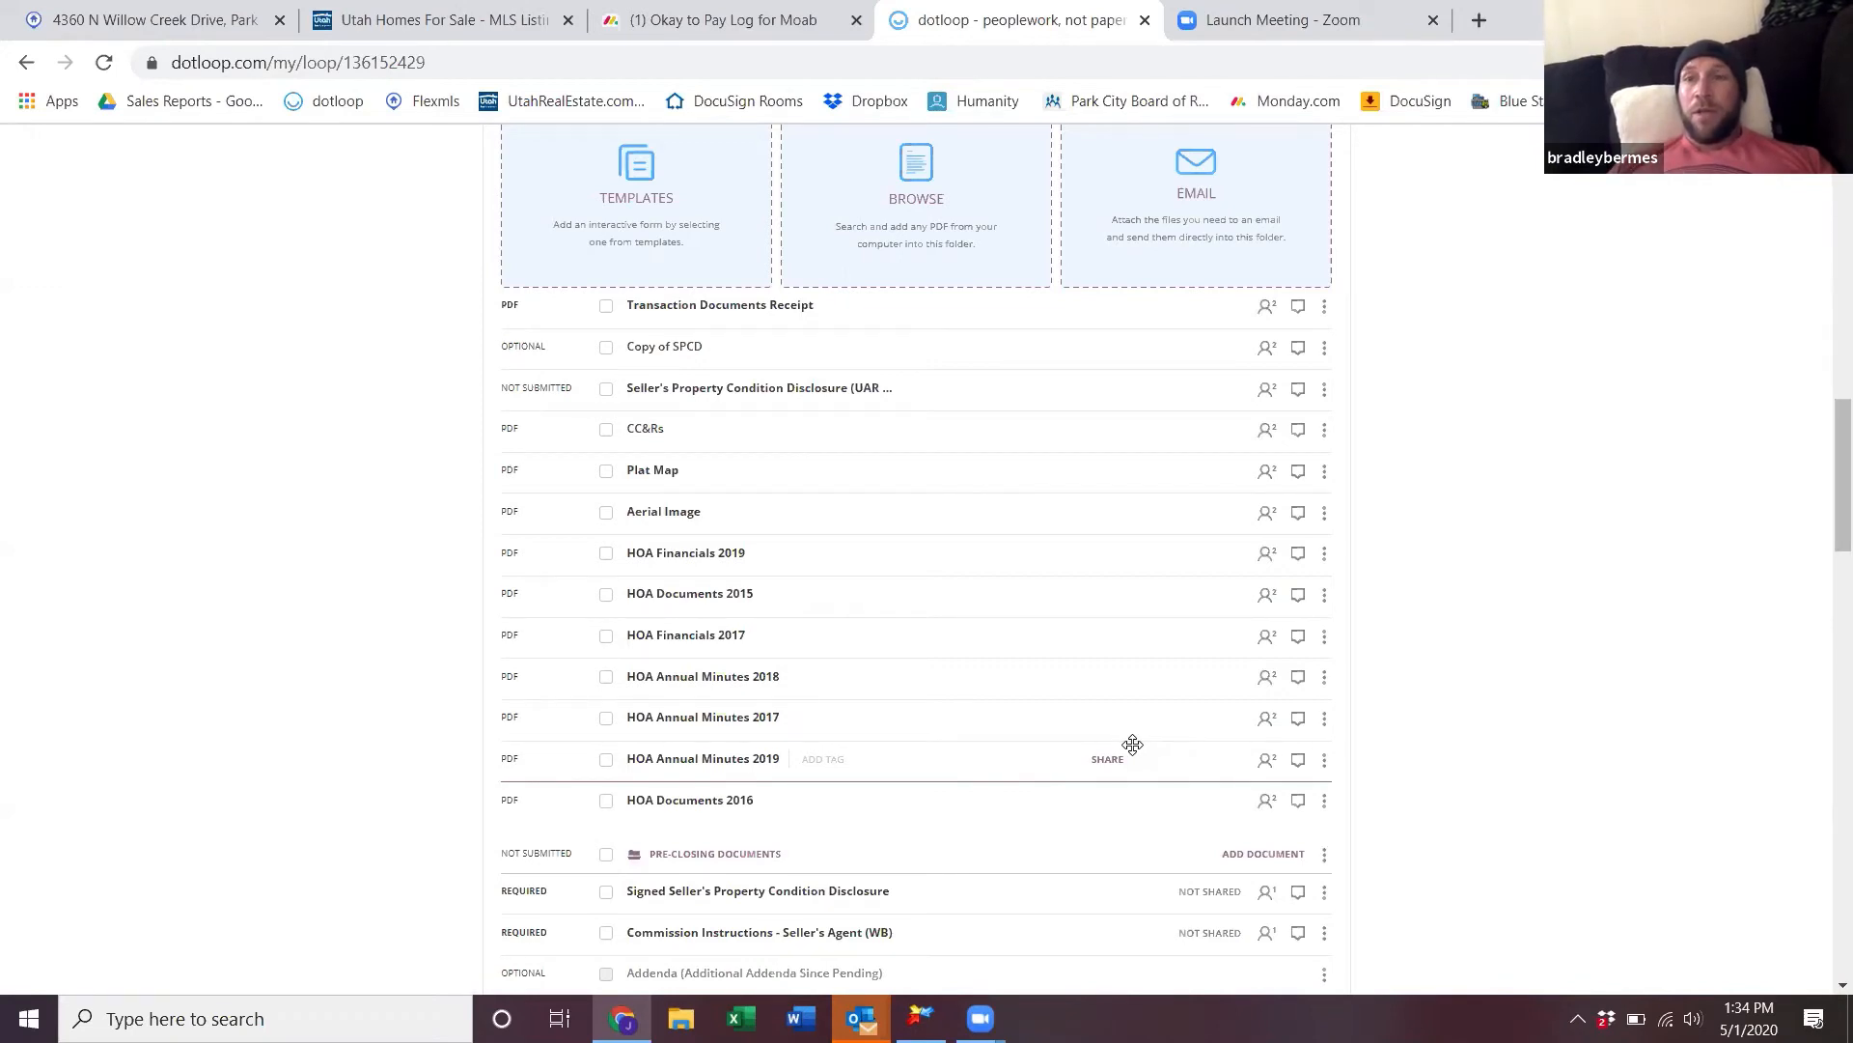
scroll(1132, 743, "up", 1)
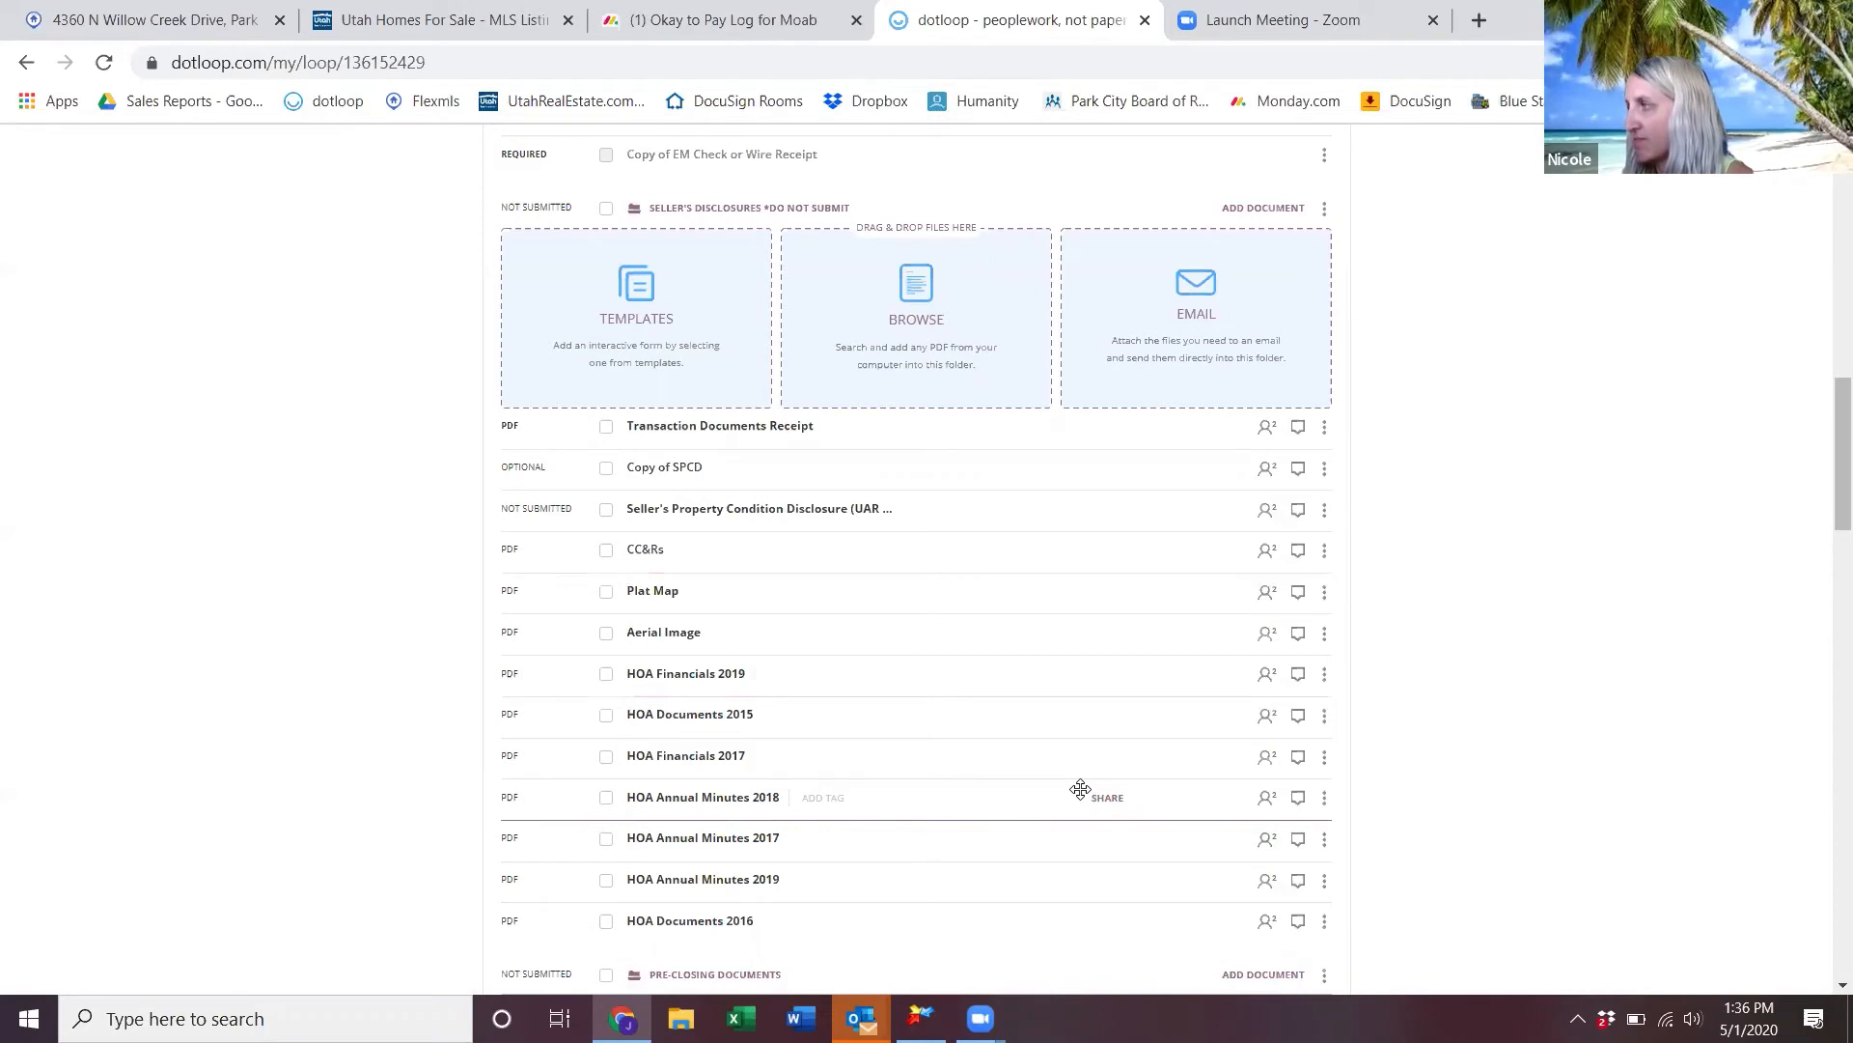
scroll(1080, 790, "up", 5)
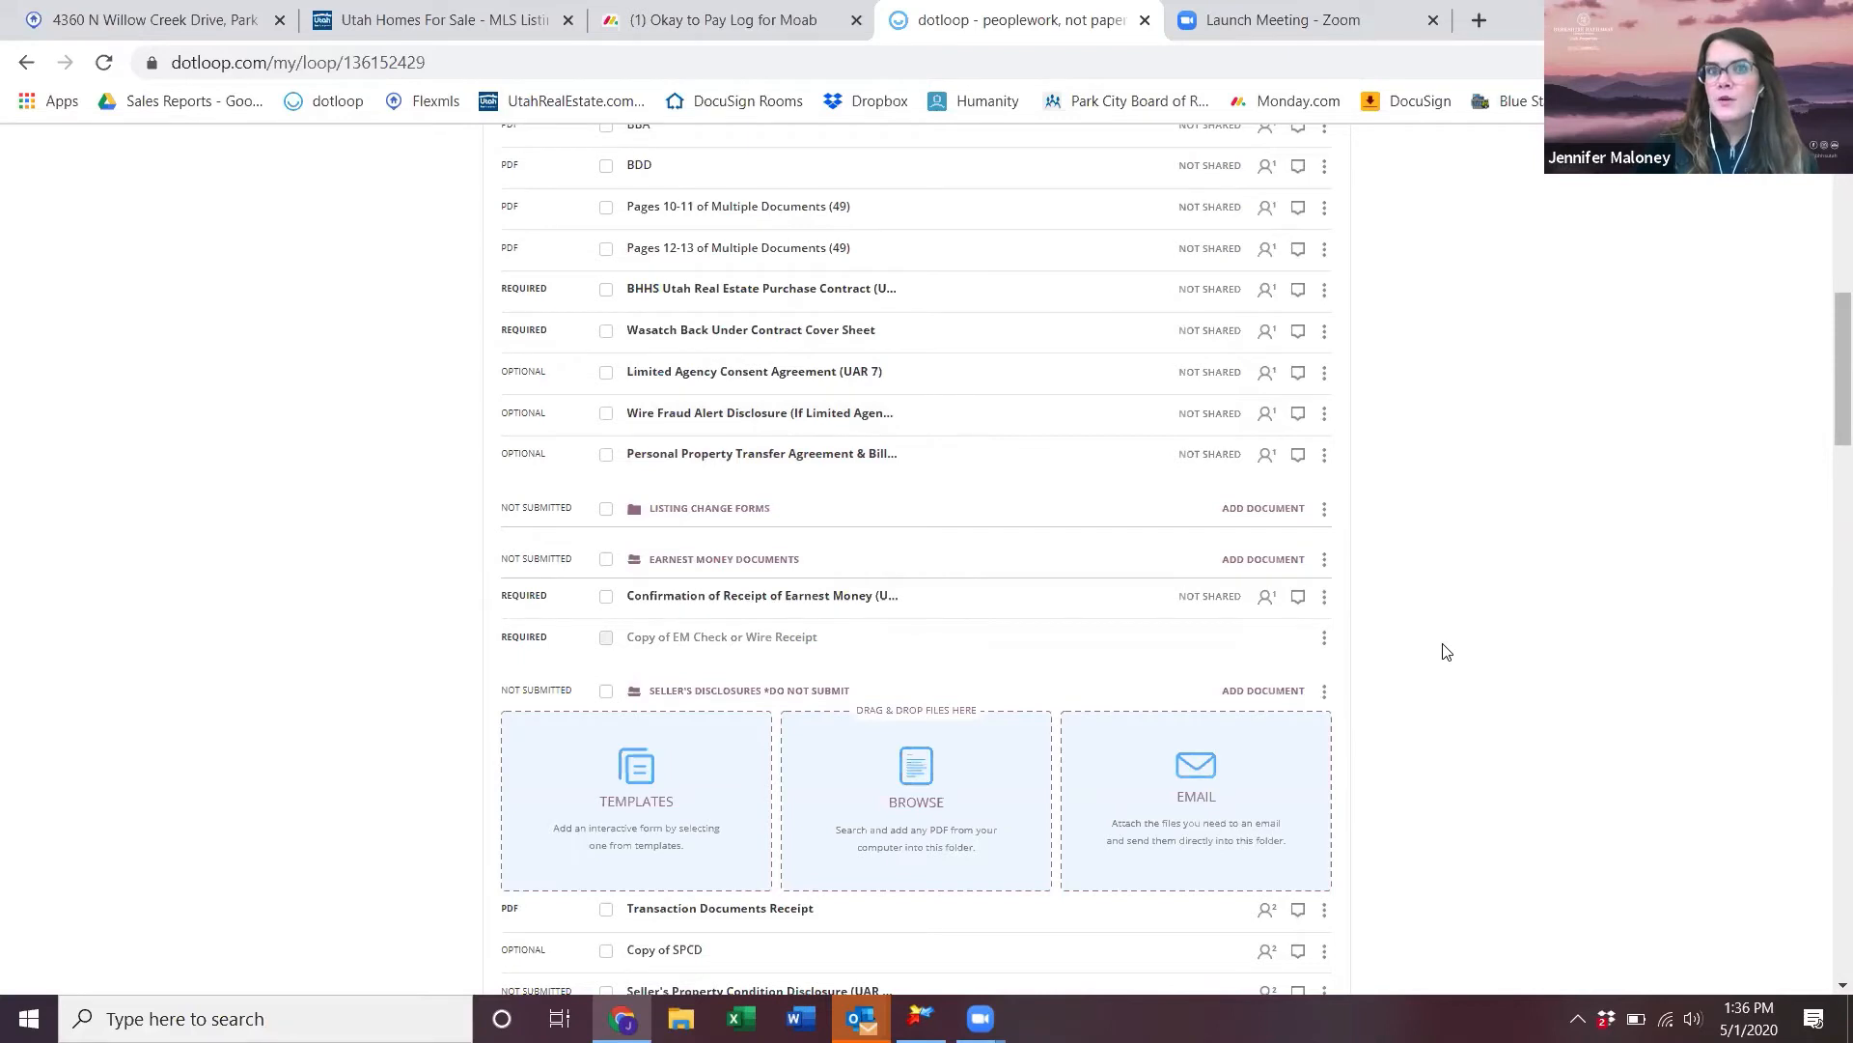
scroll(1445, 652, "down", 3)
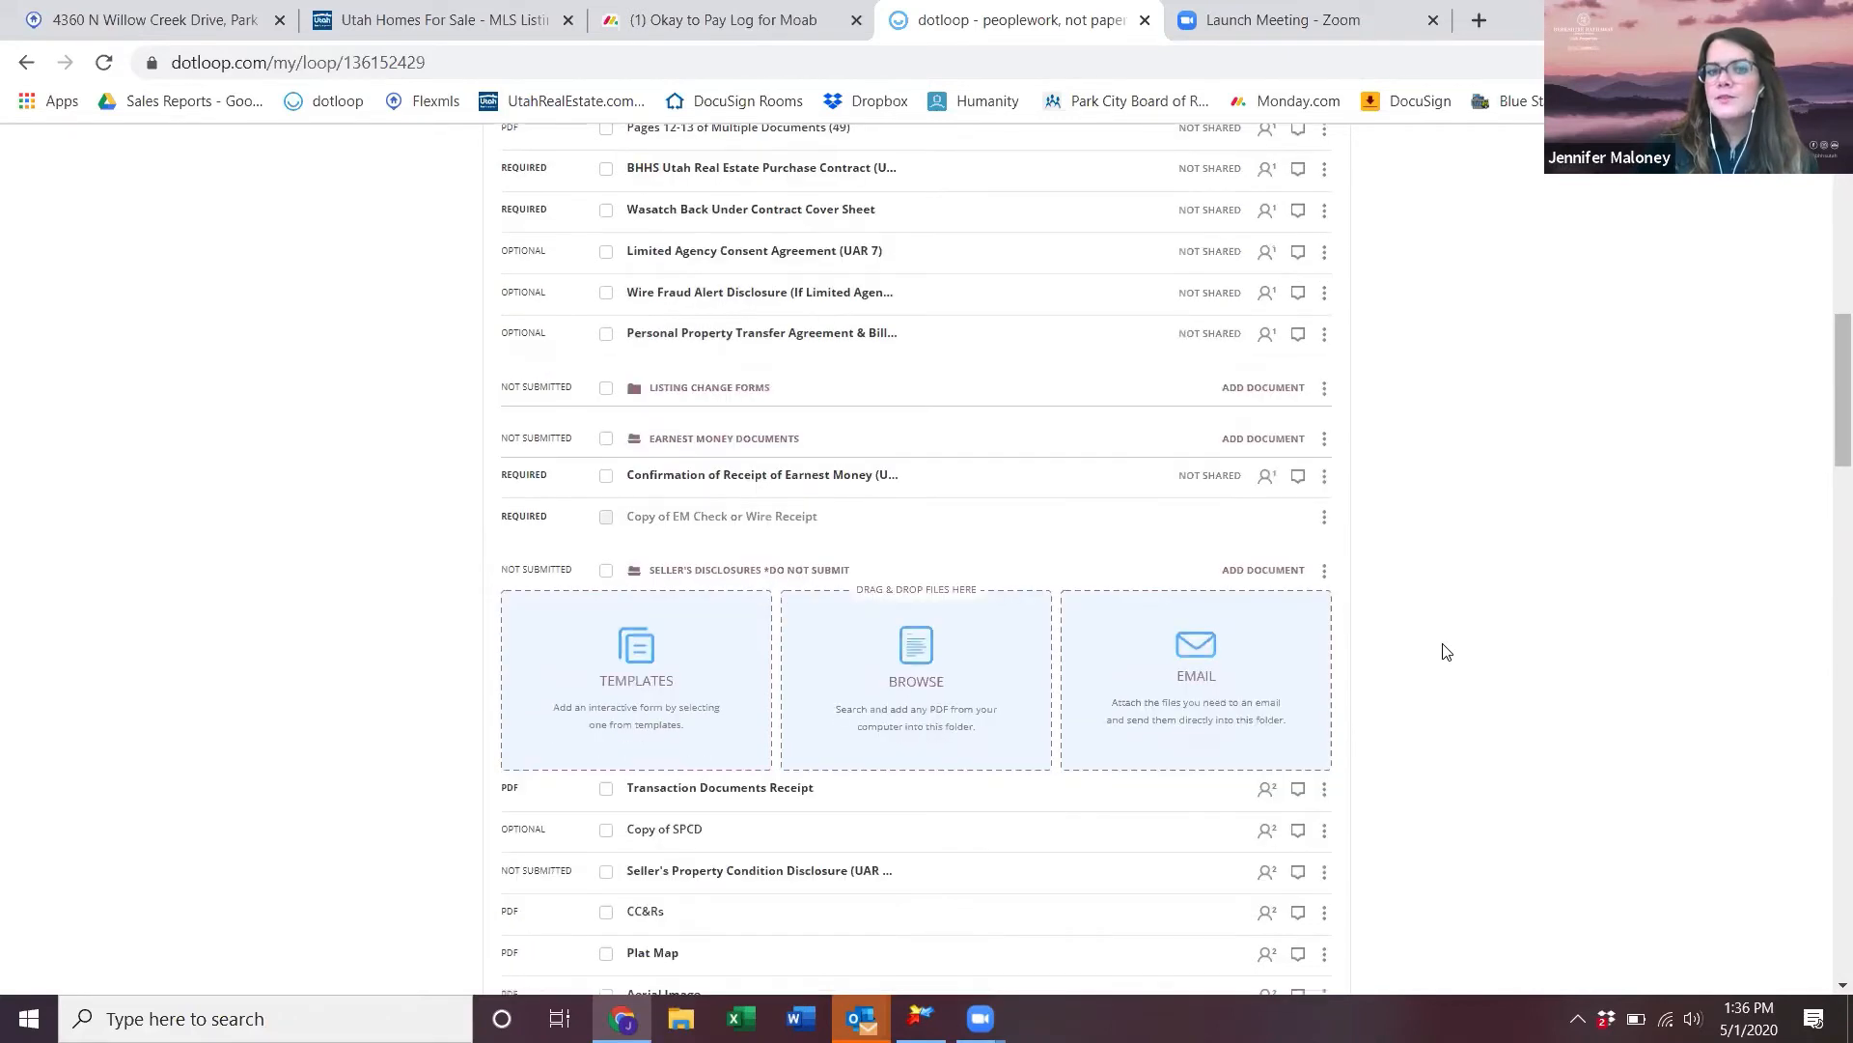
scroll(1445, 652, "up", 15)
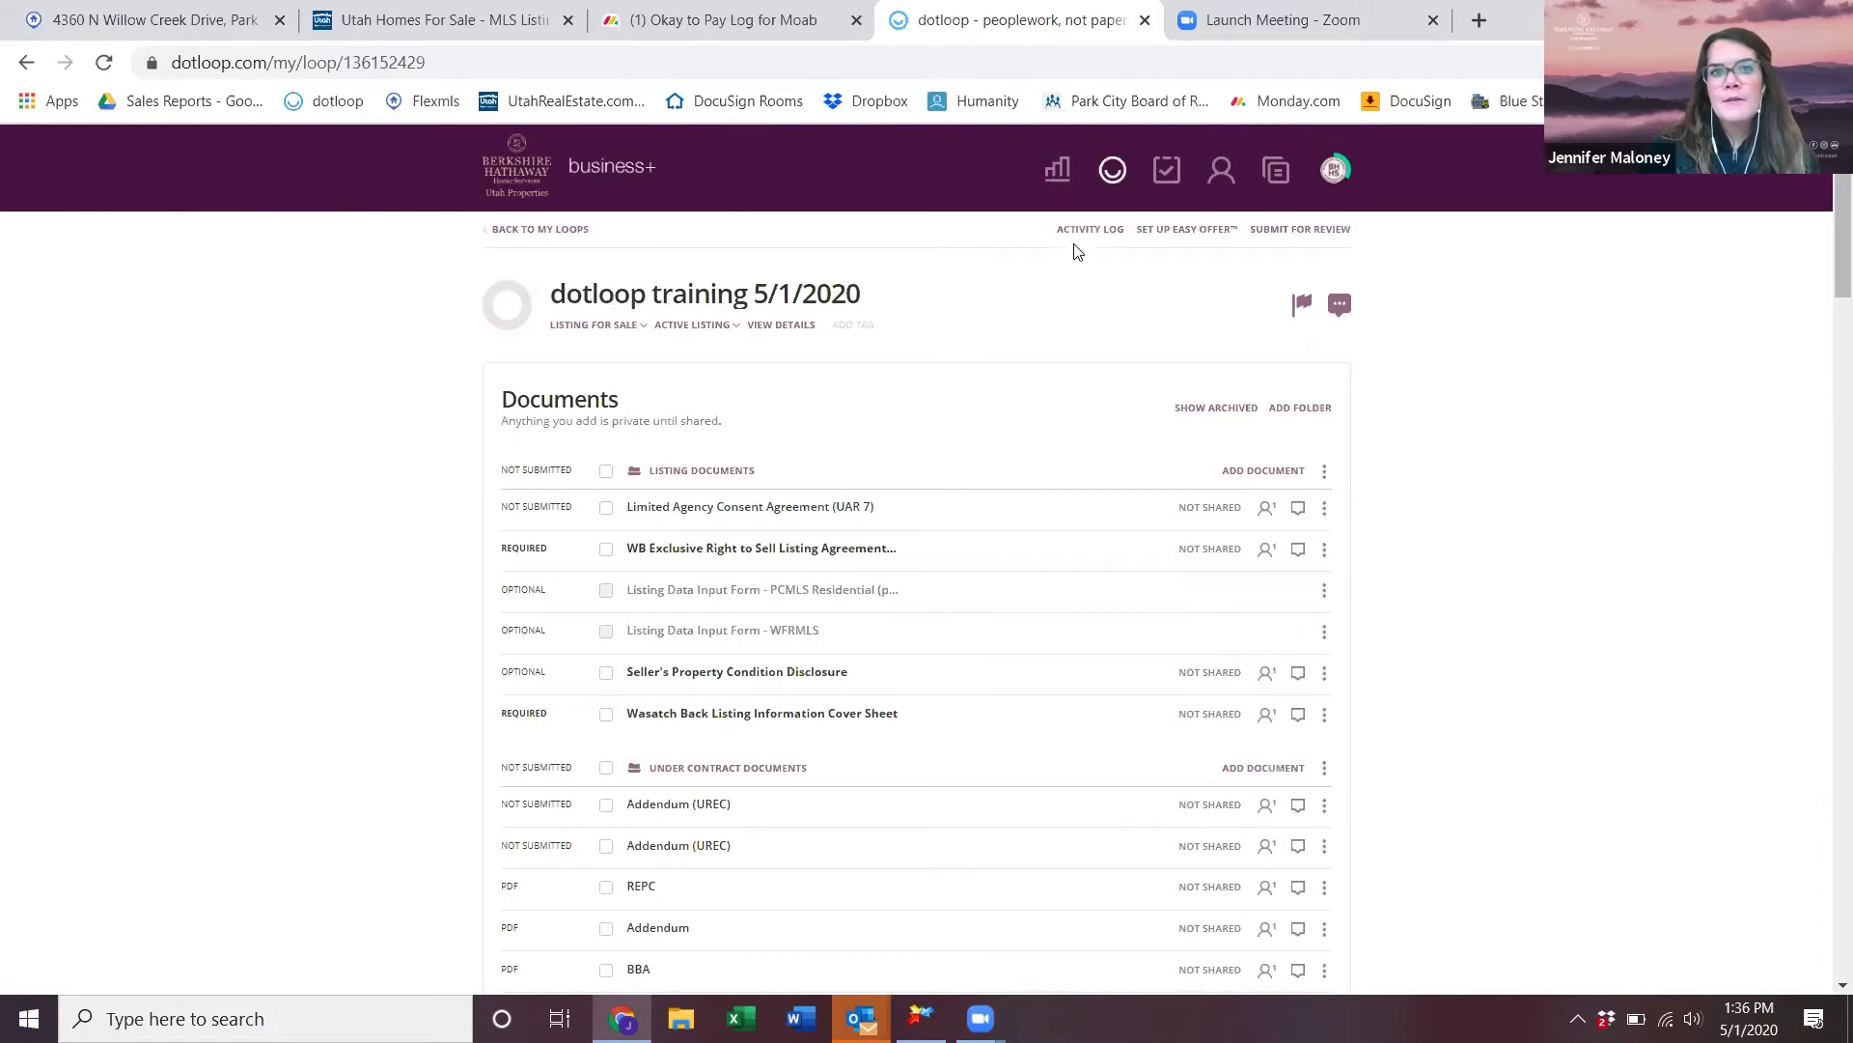
left_click(1111, 174)
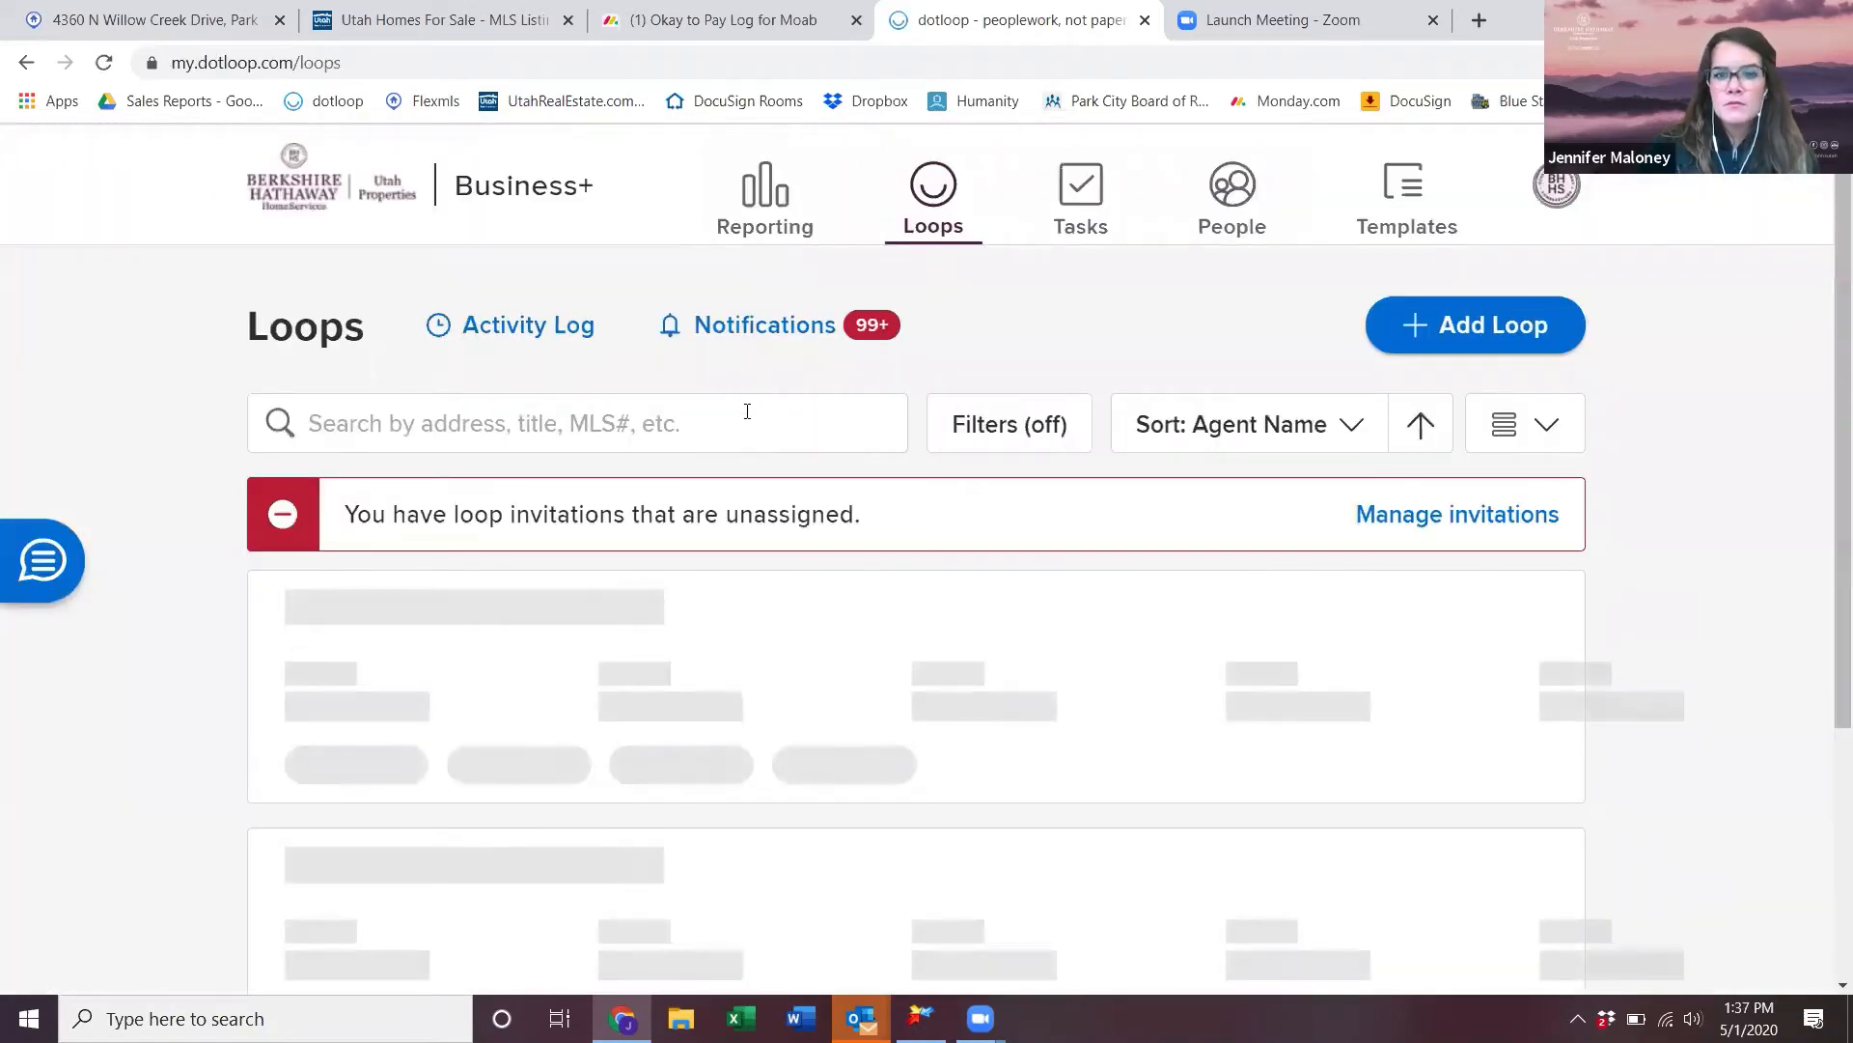
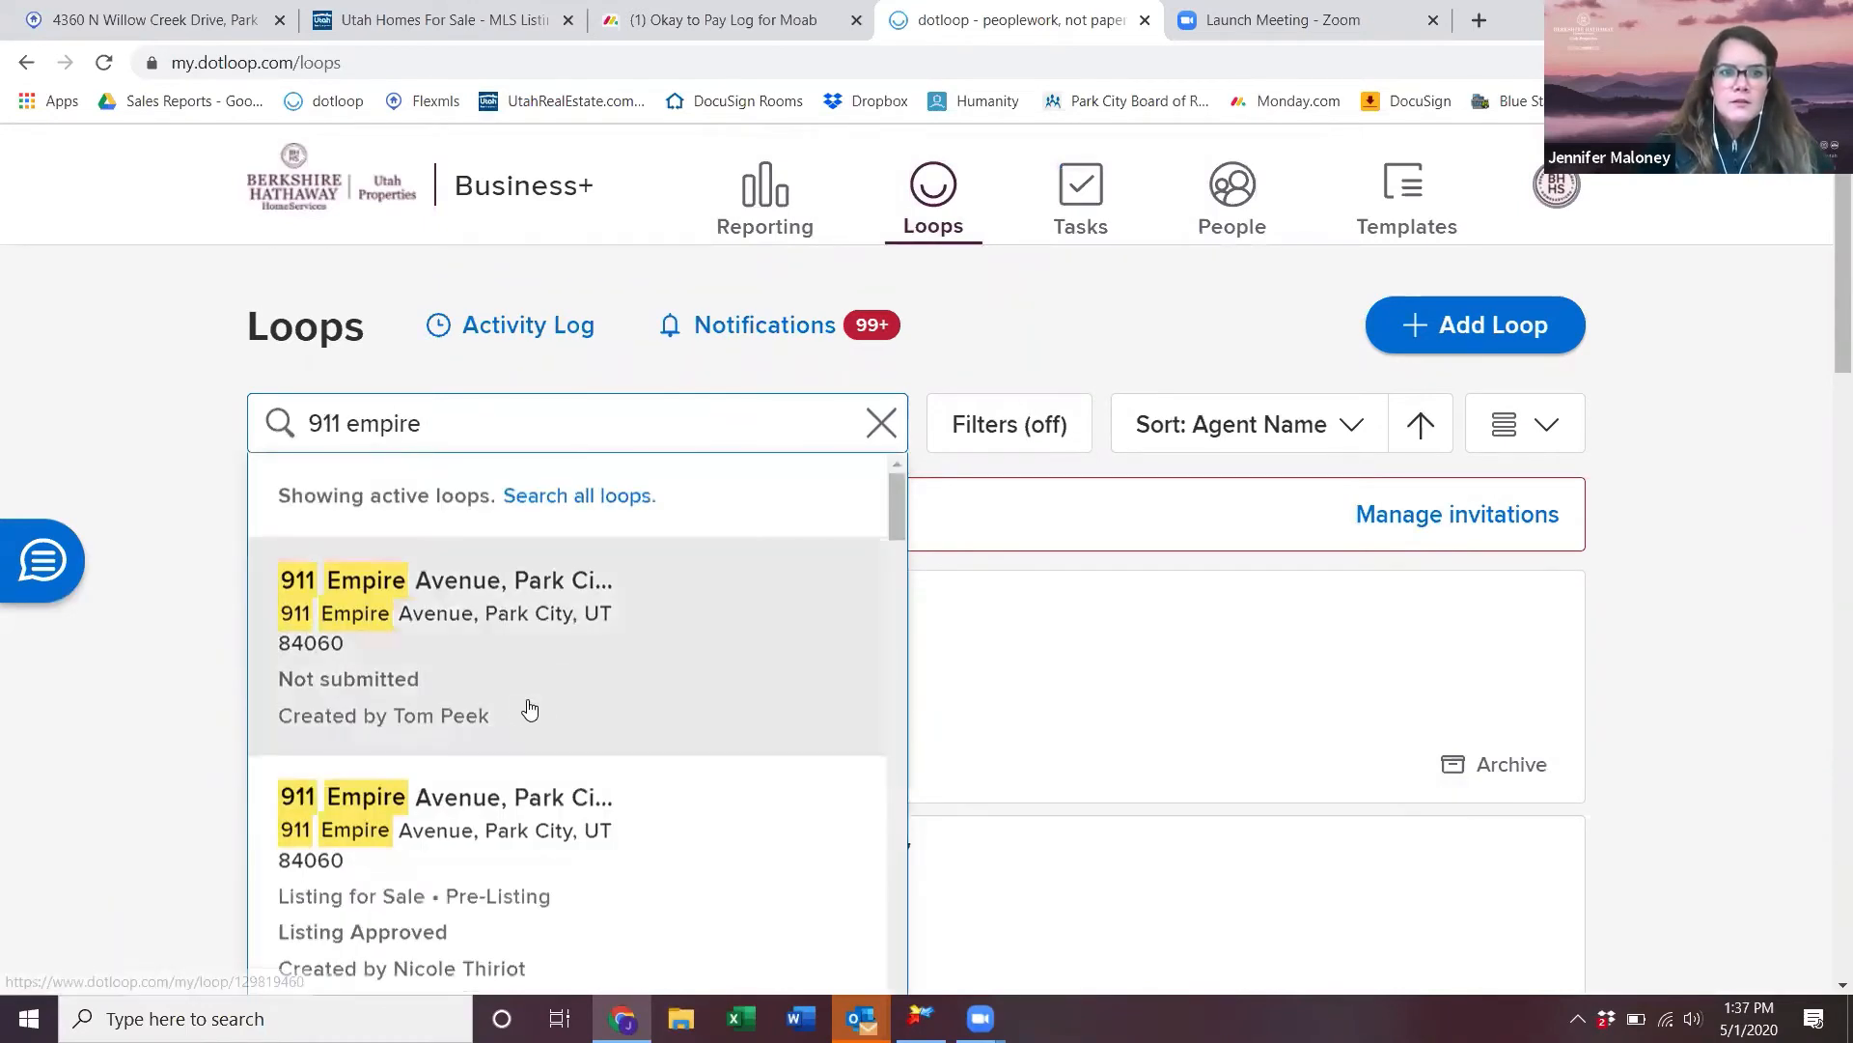
scroll(566, 703, "down", 2)
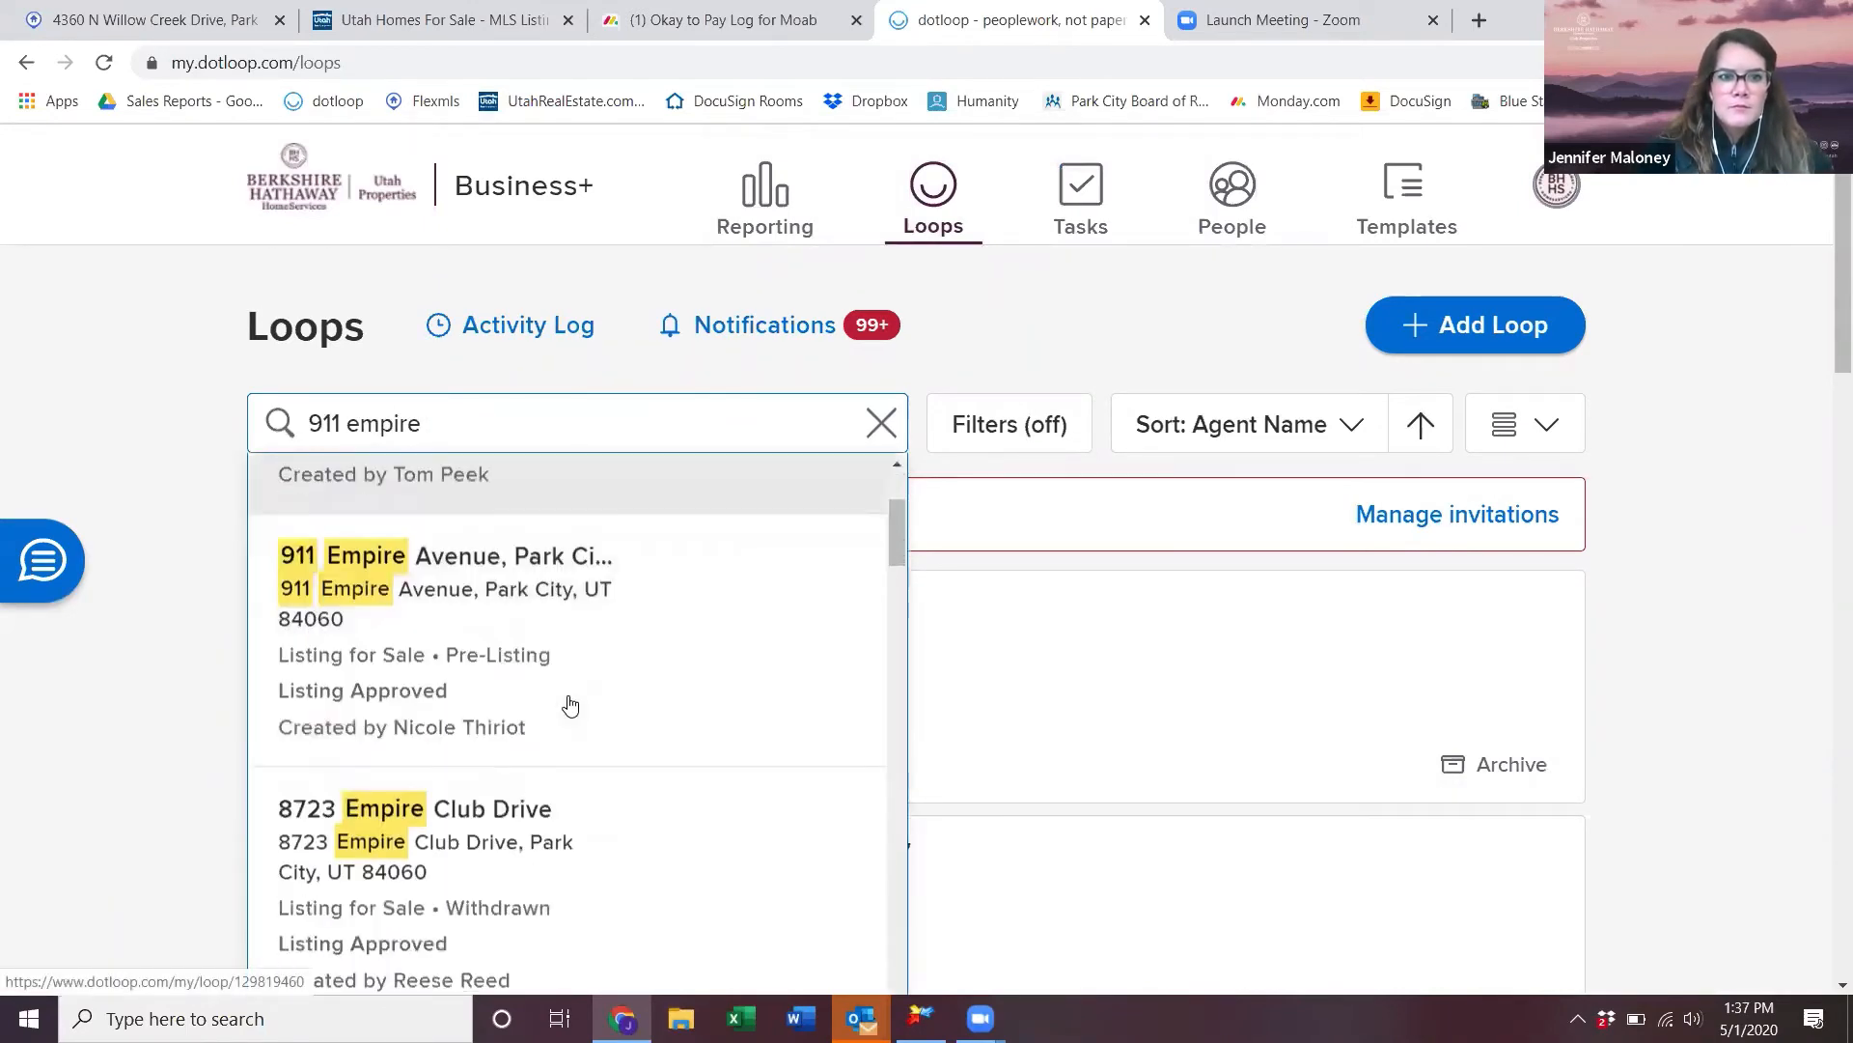
left_click(585, 656)
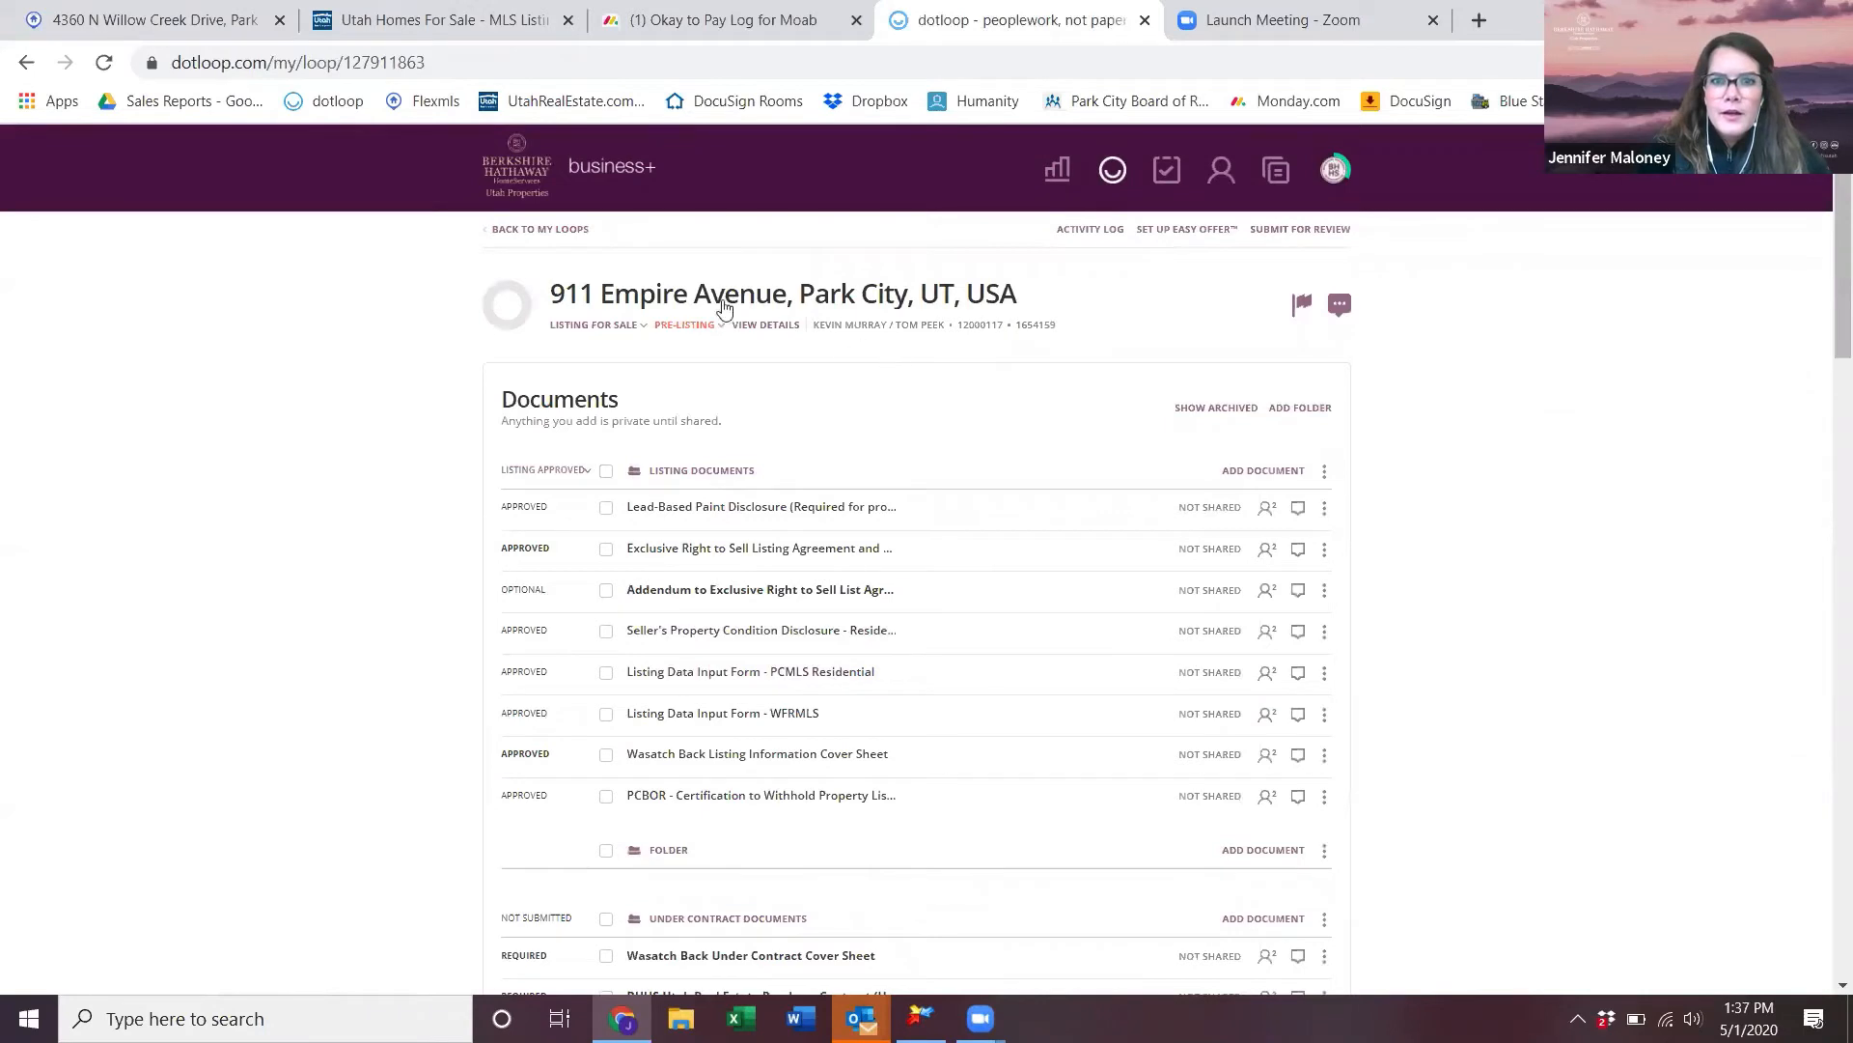
- Switch the loop status from PRE-LISTING to Active Listing, then scroll down to the Under Contract documents
left_click(664, 328)
left_click(710, 382)
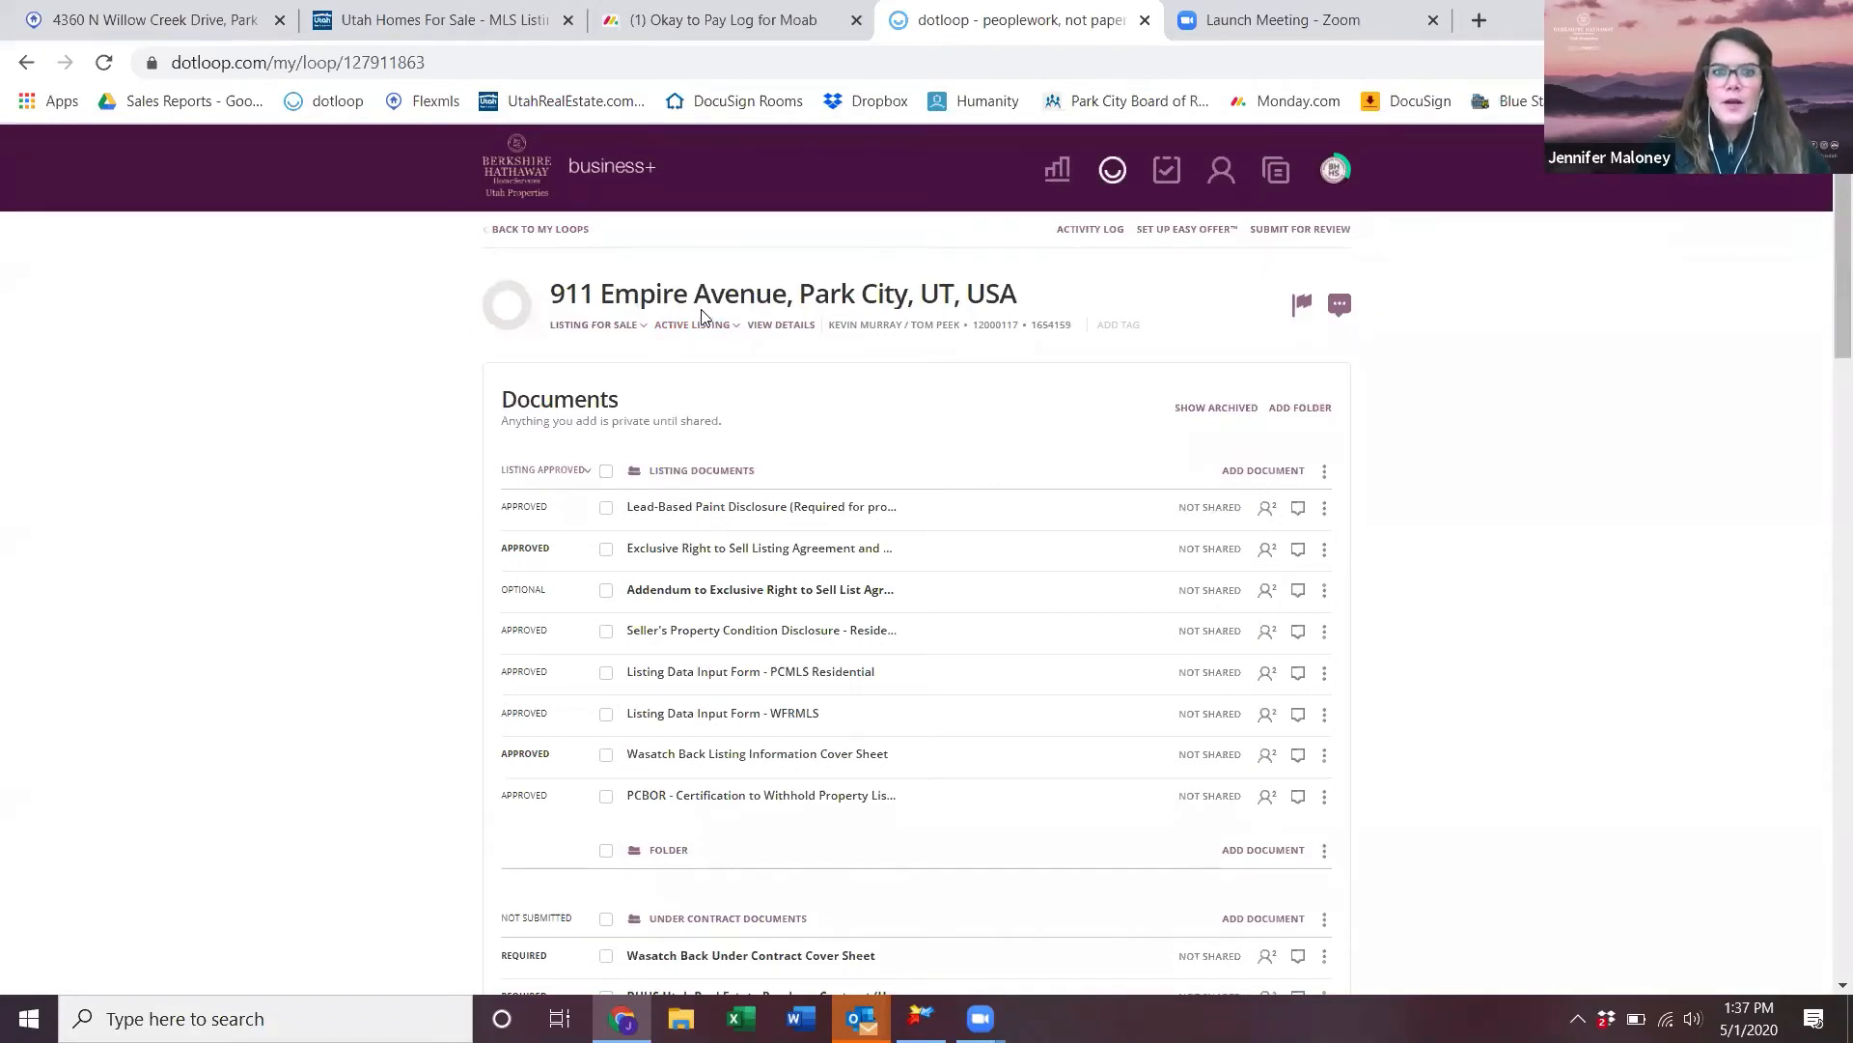
scroll(756, 501, "down", 3)
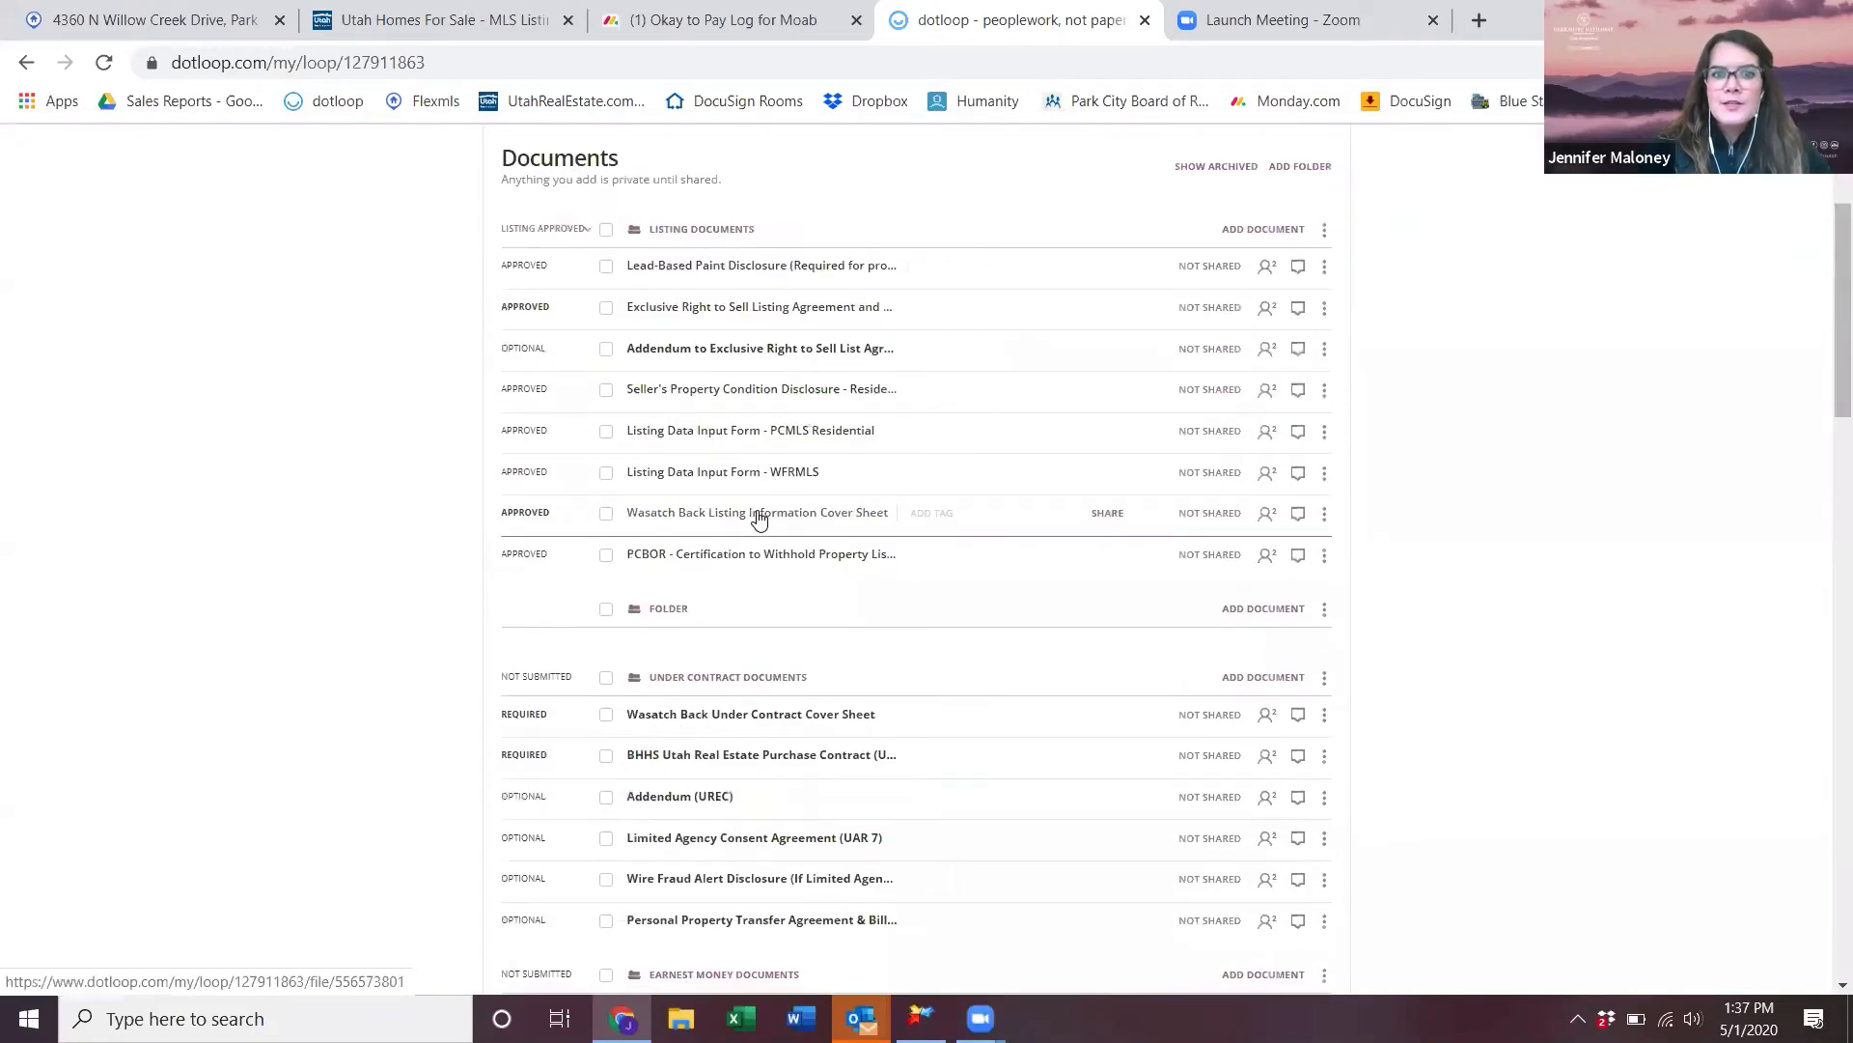
scroll(759, 517, "up", 3)
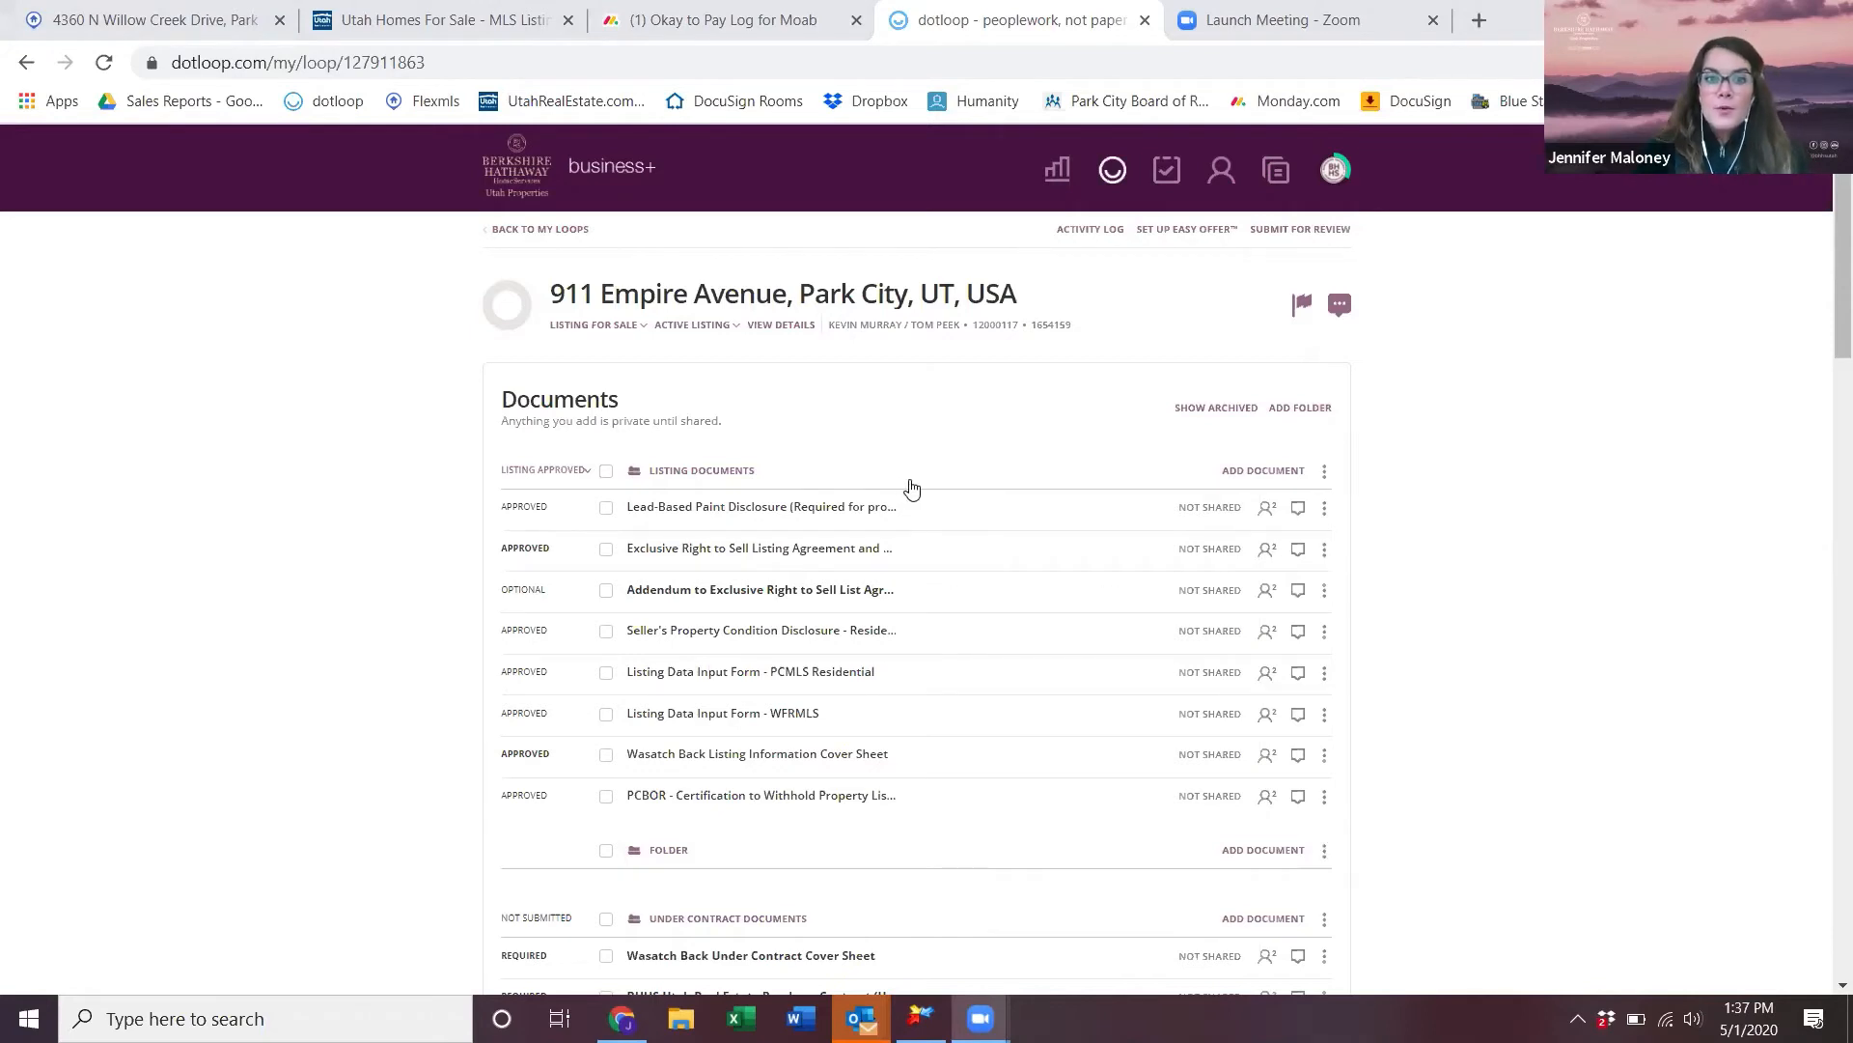
scroll(973, 930, "down", 4)
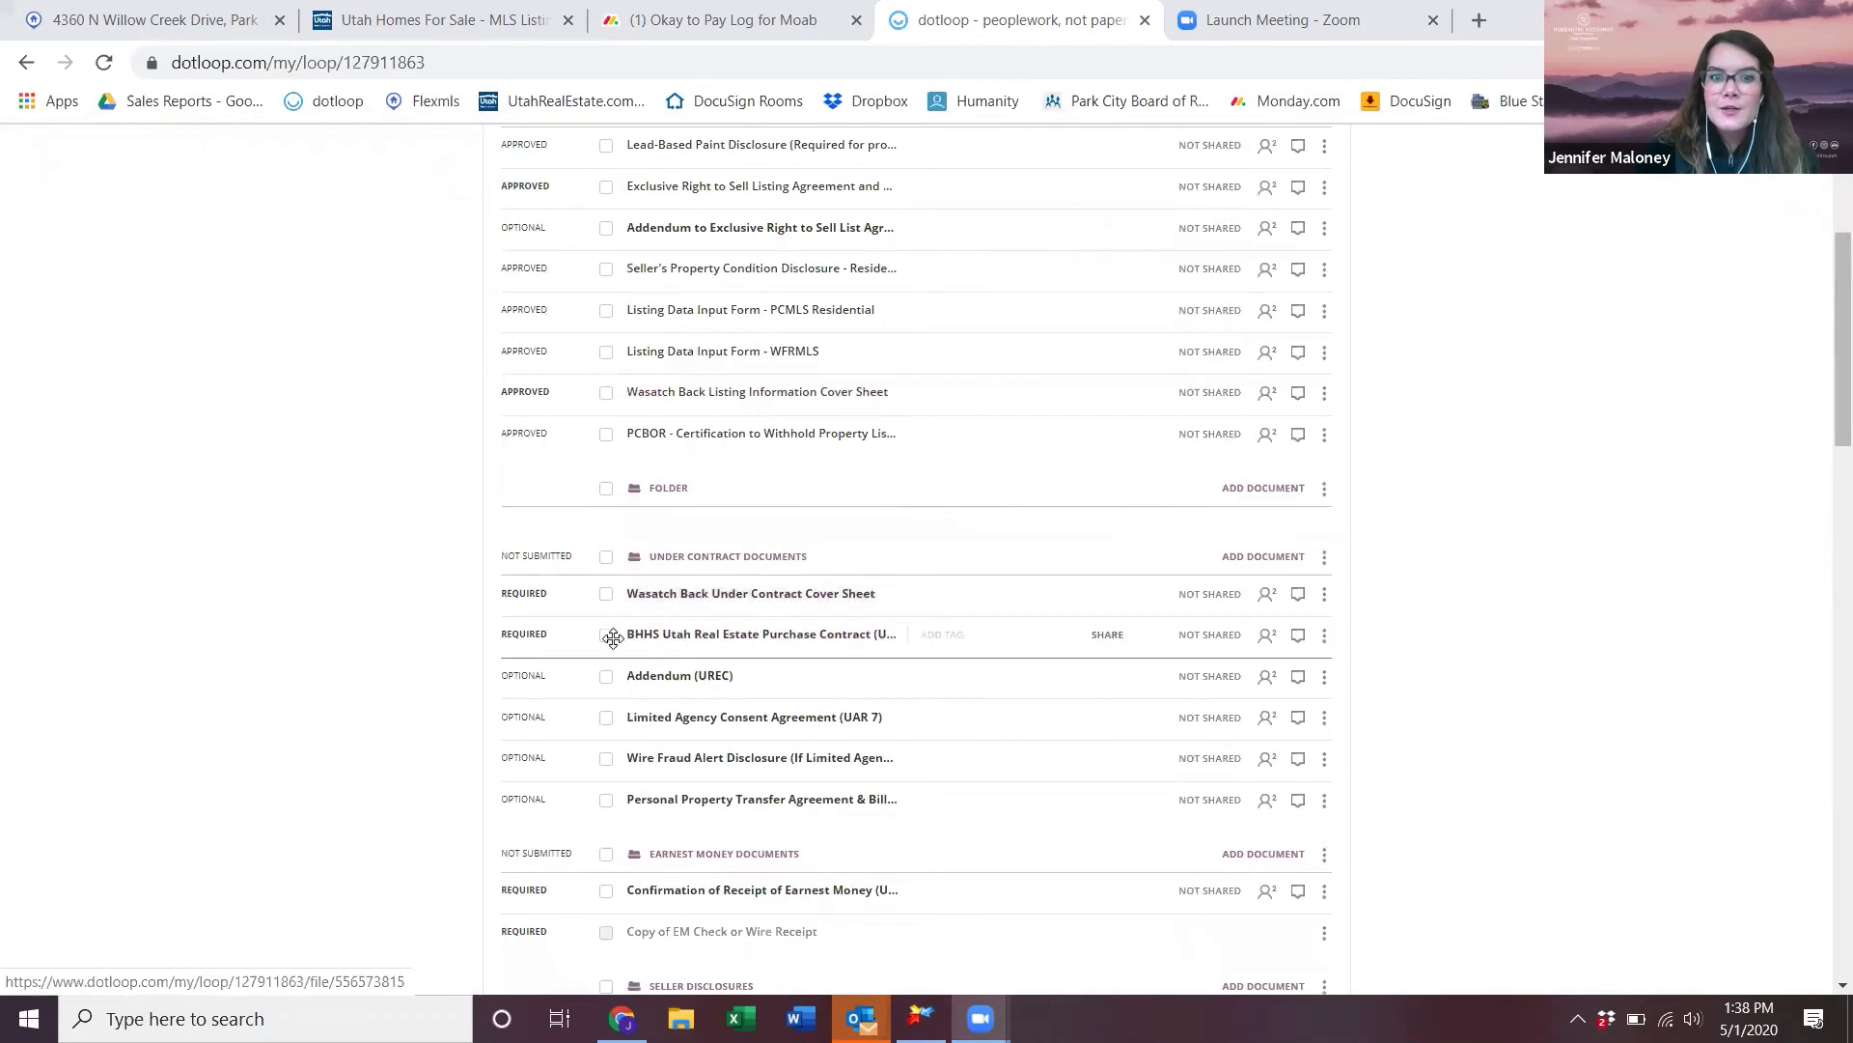
- Archive the Personal Property Transfer Agreement & Bill of Sale from Under Contract Documents
left_click(607, 636)
left_click(606, 678)
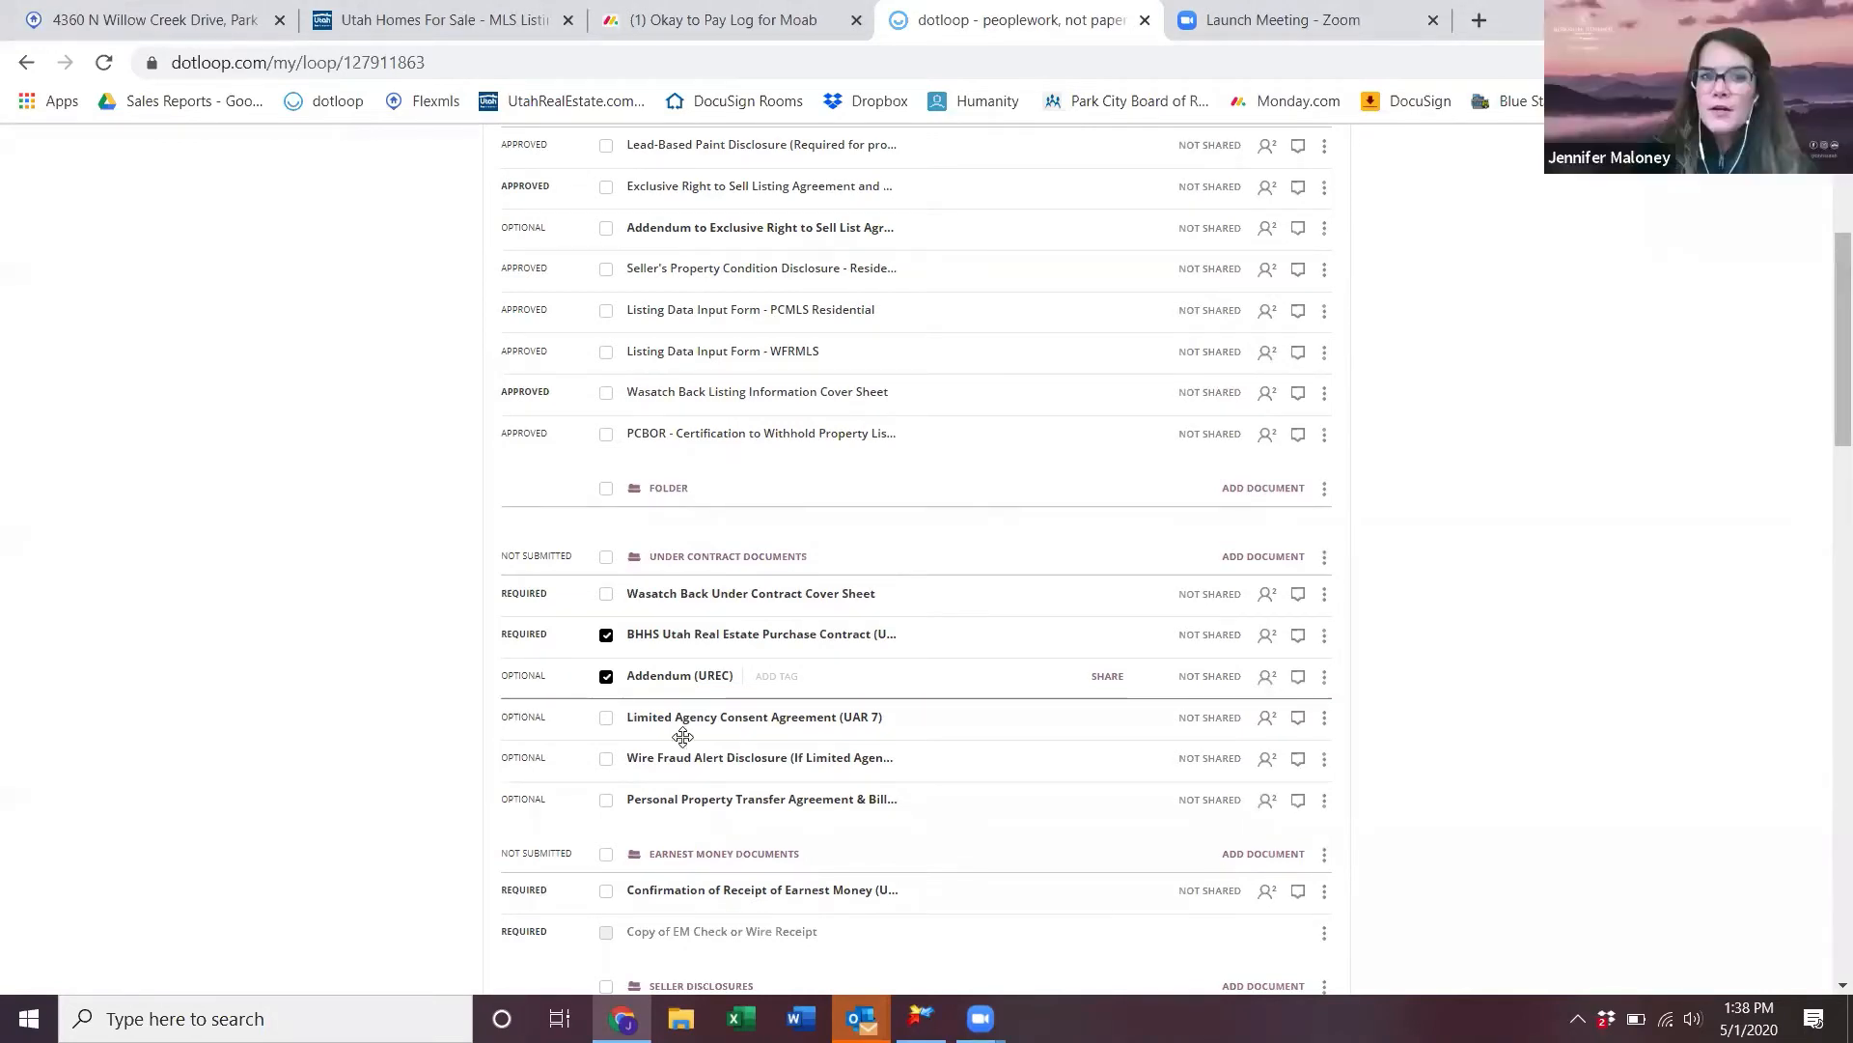
left_click(606, 635)
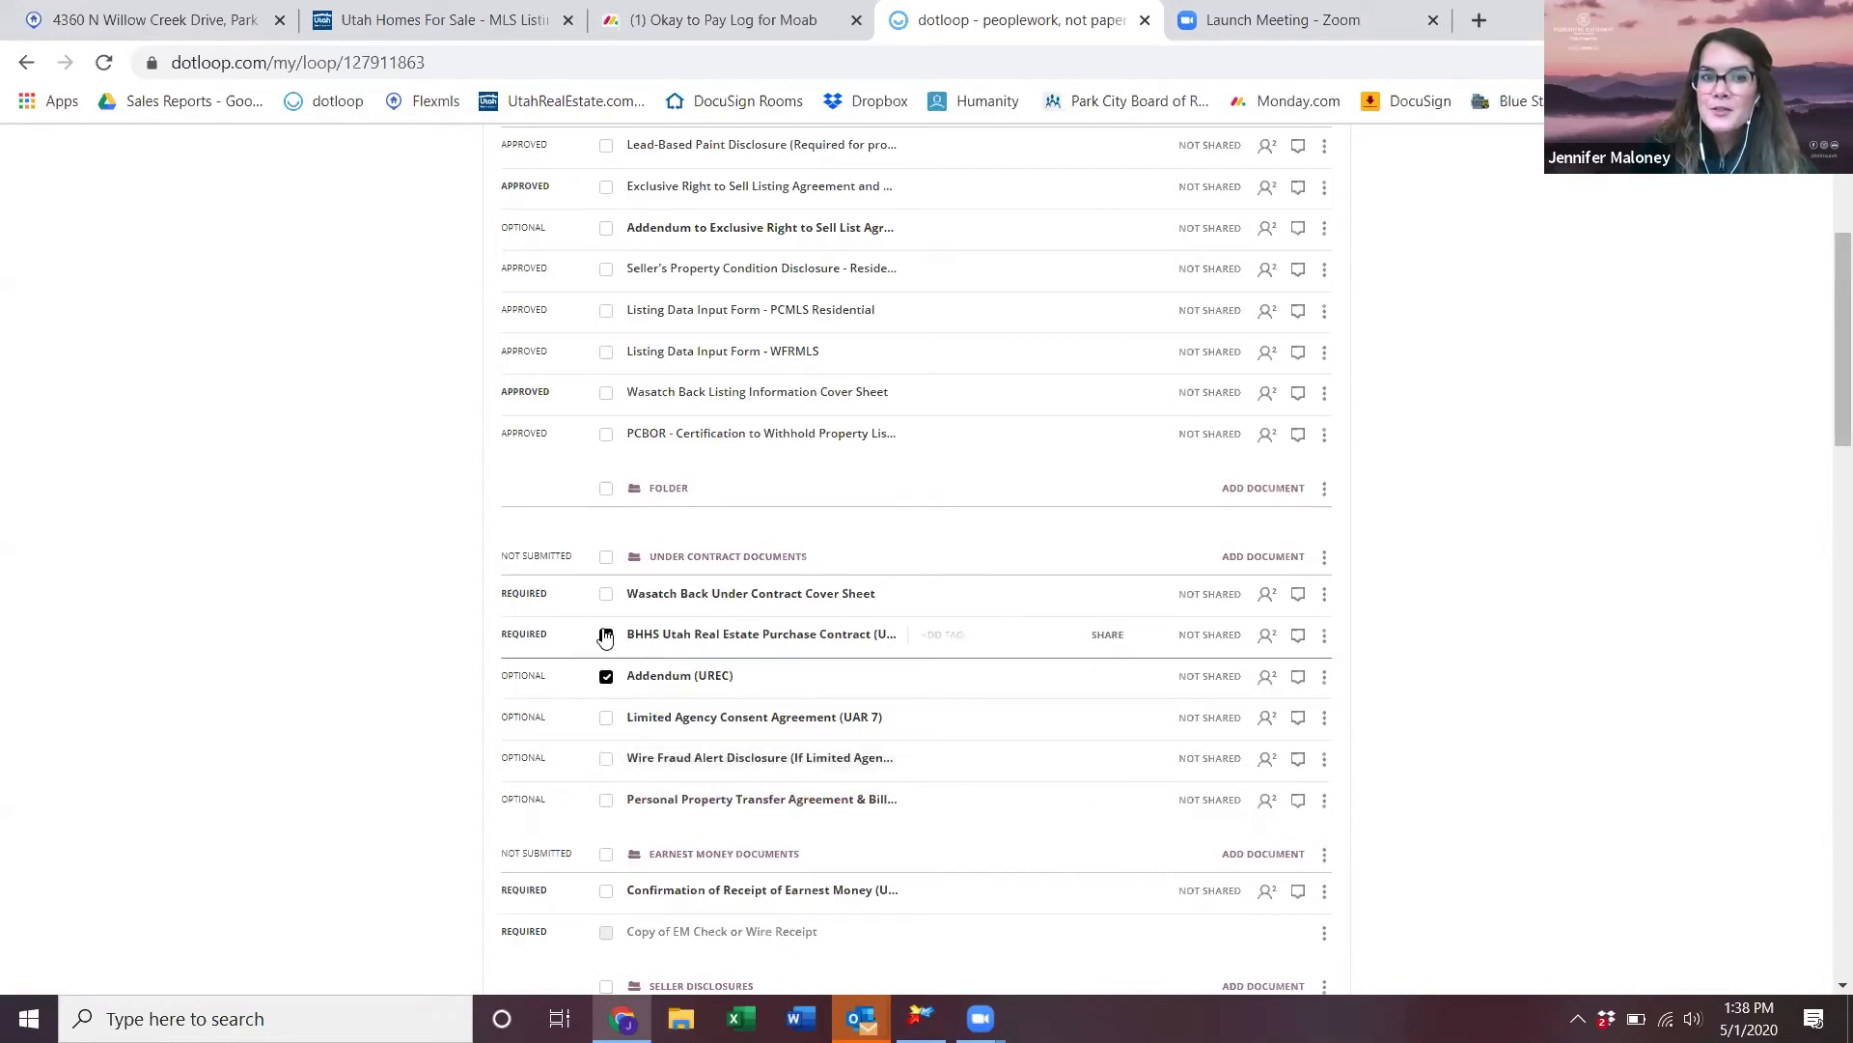
left_click(607, 676)
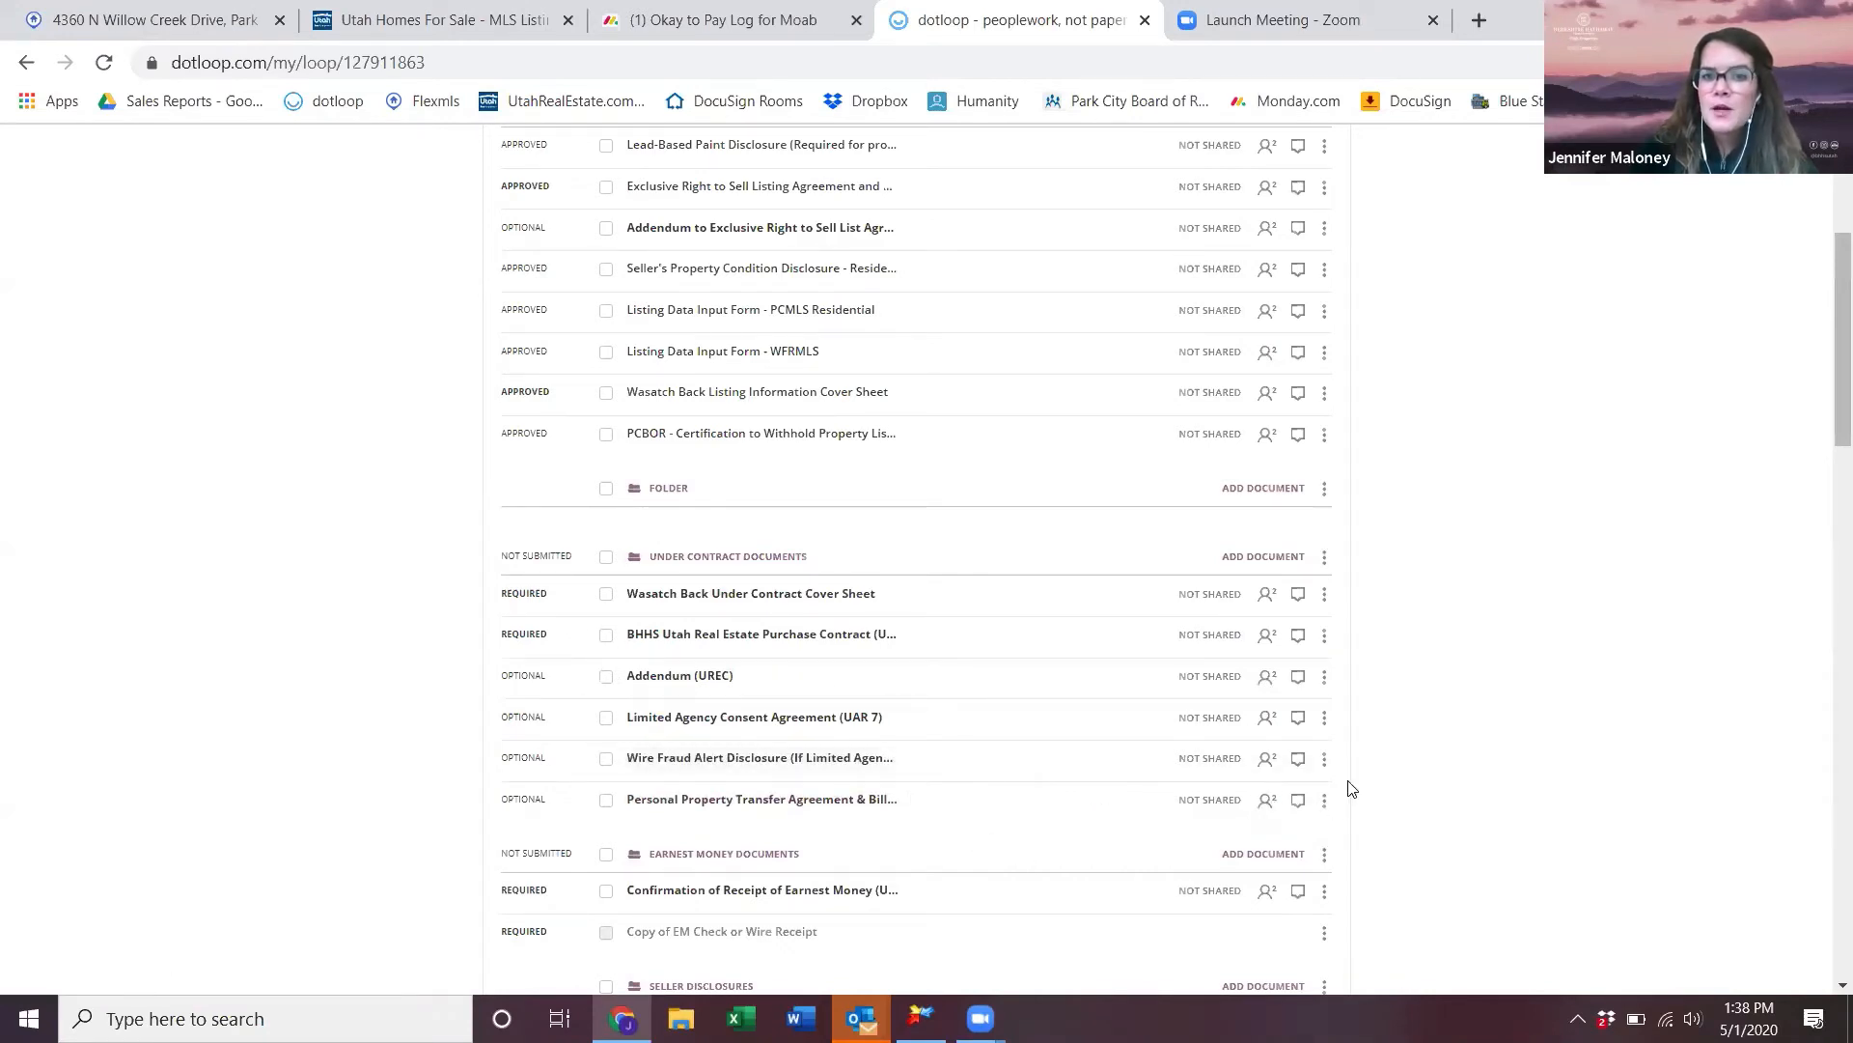
left_click(1329, 801)
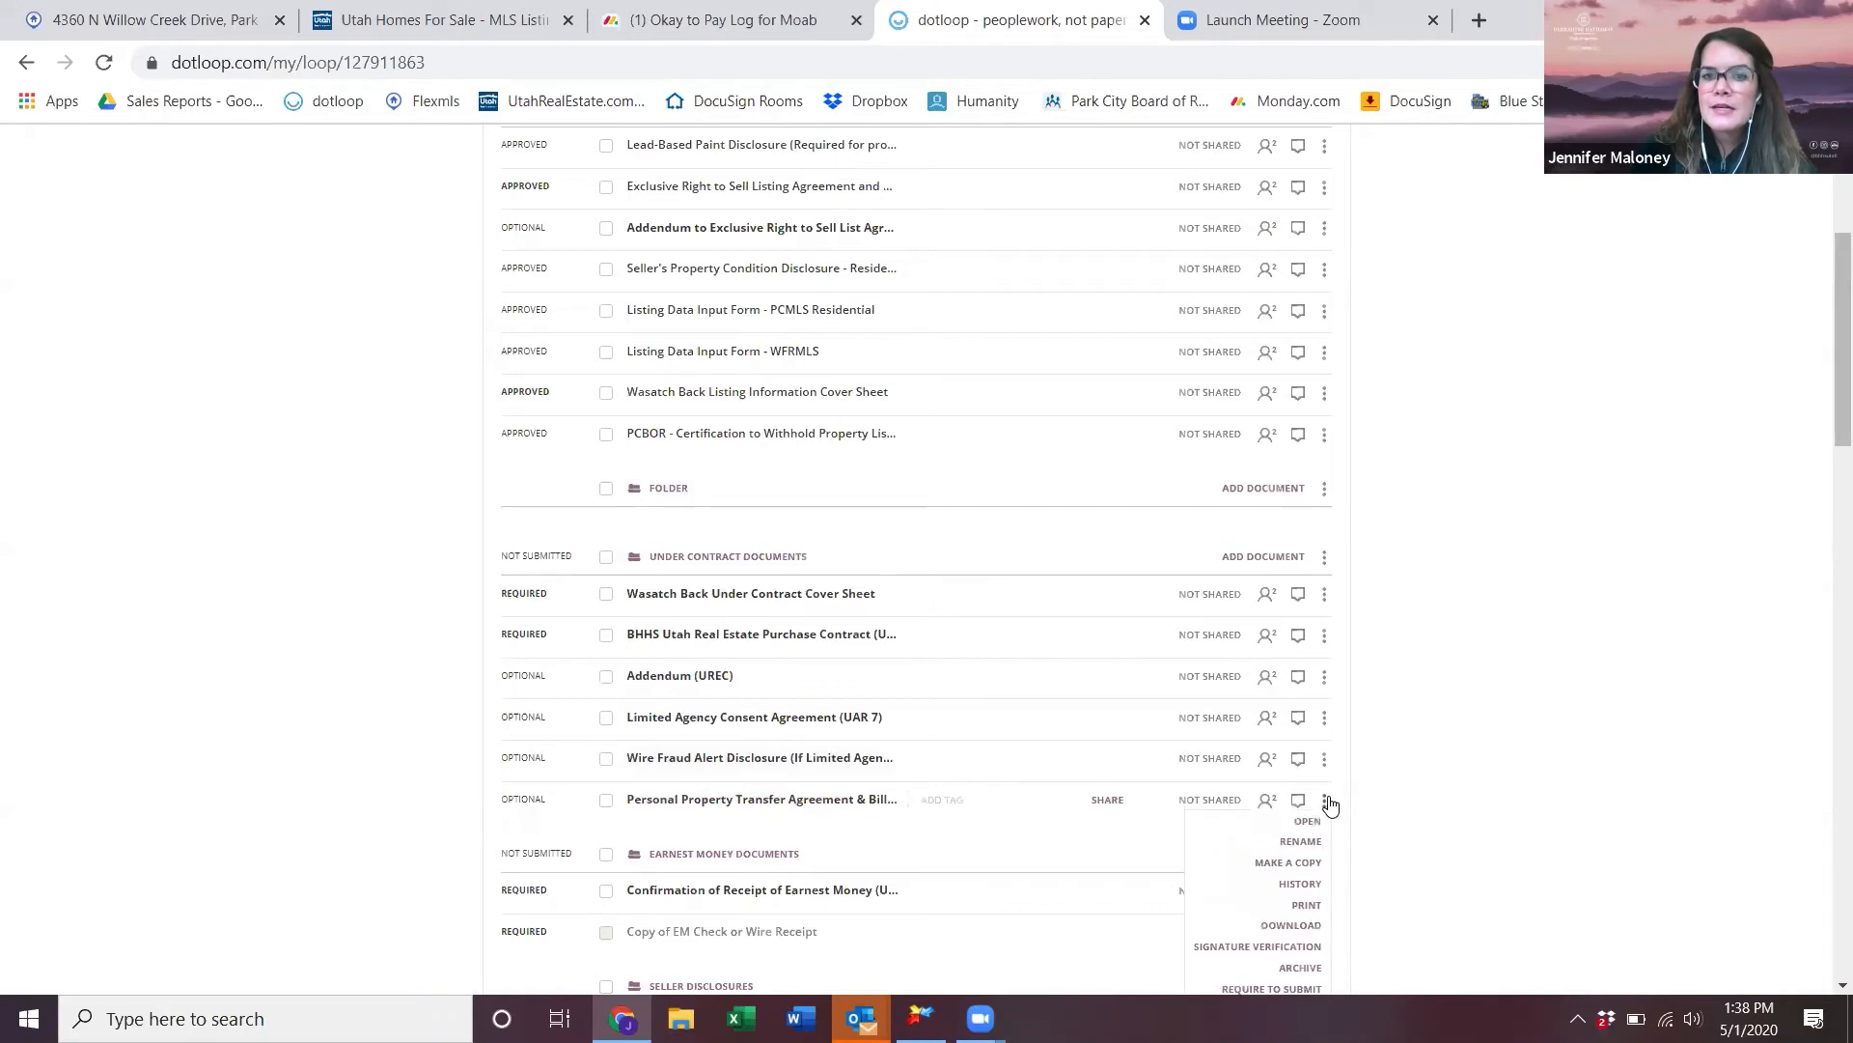
left_click(1296, 966)
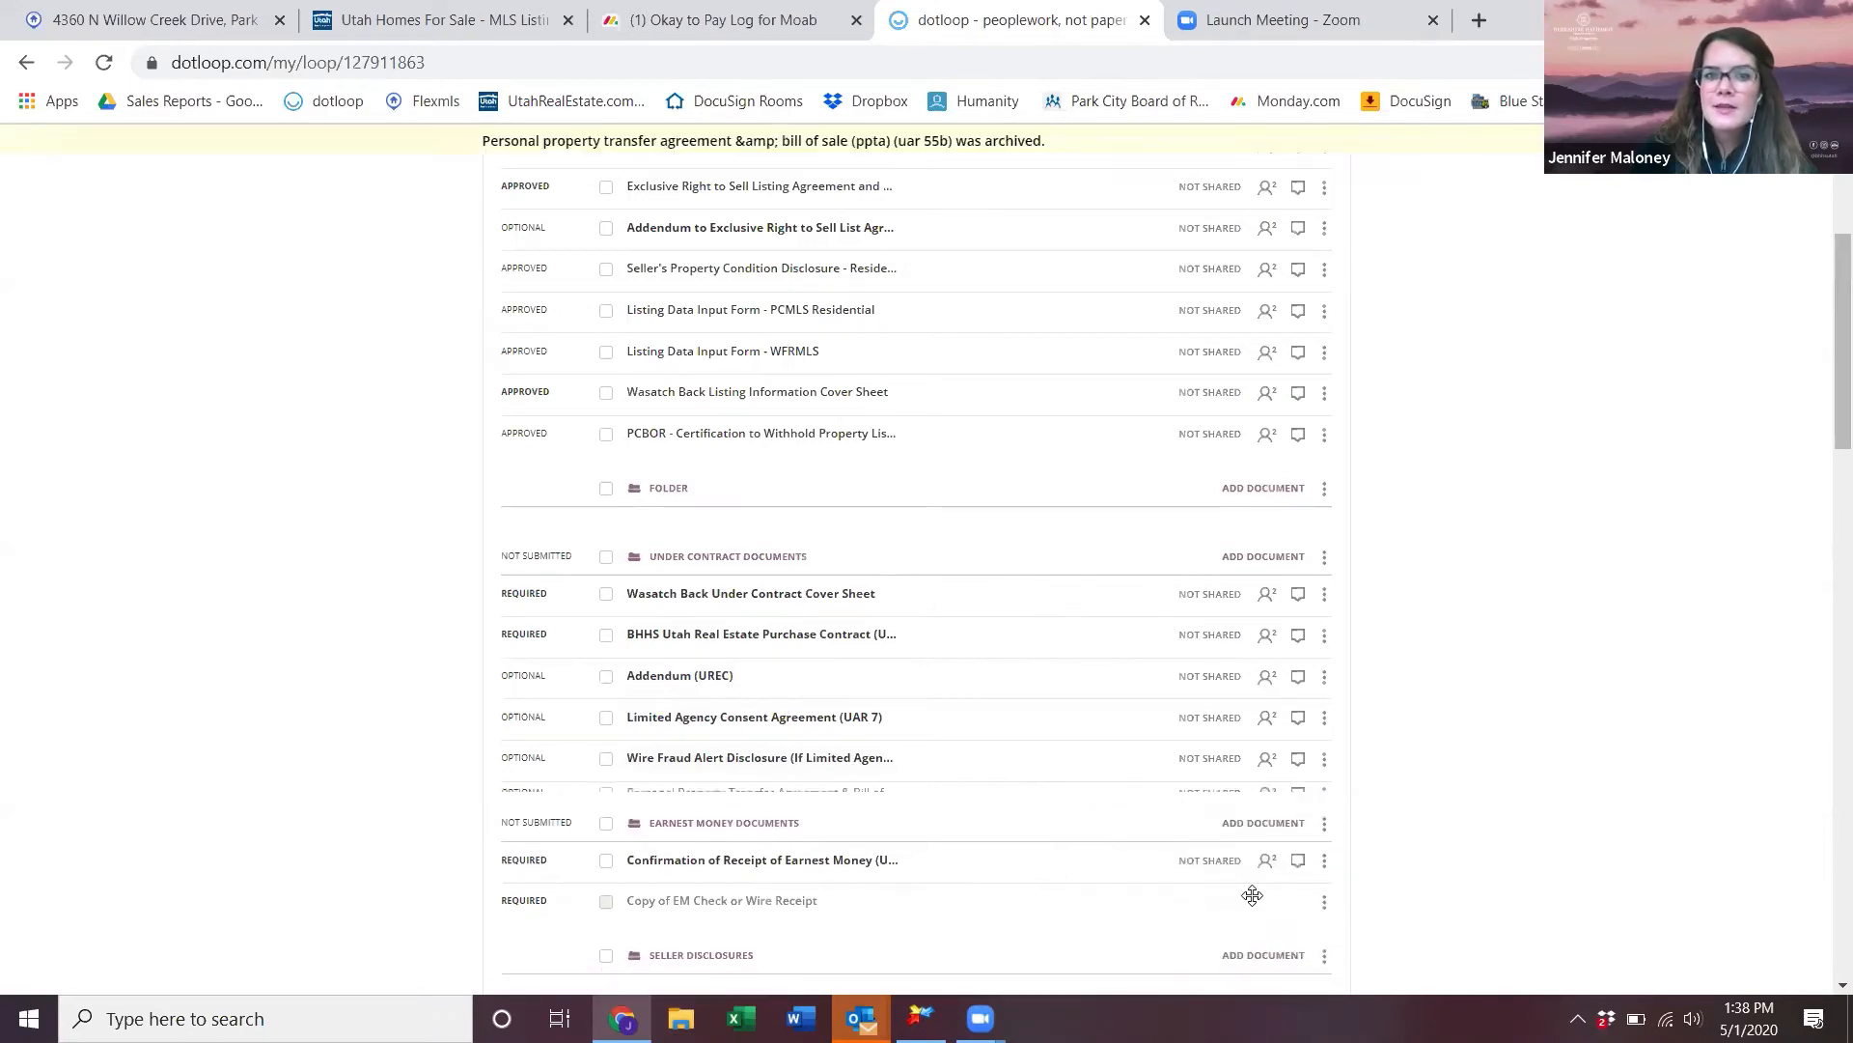
- Tick the BHHS Purchase Contract and Addendum (UREC) checkboxes
left_click(607, 635)
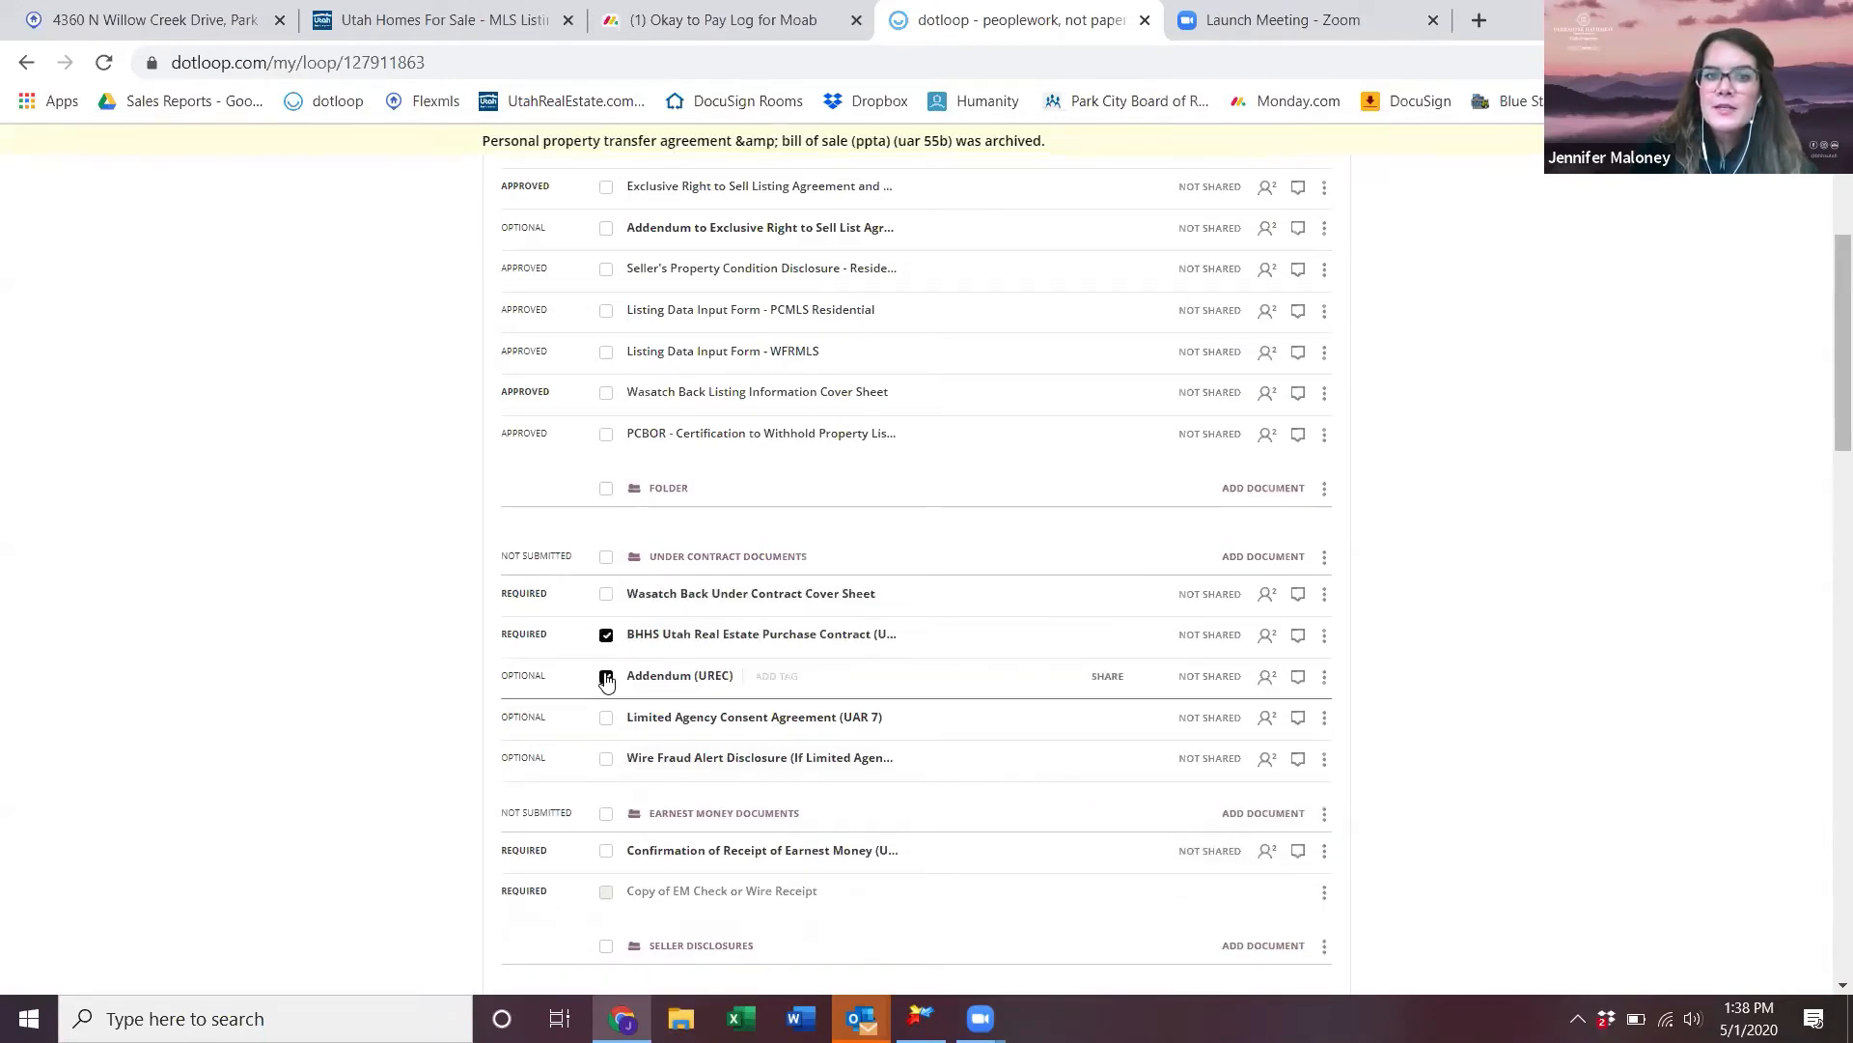
left_click(606, 677)
scroll(1035, 617, "up", 4)
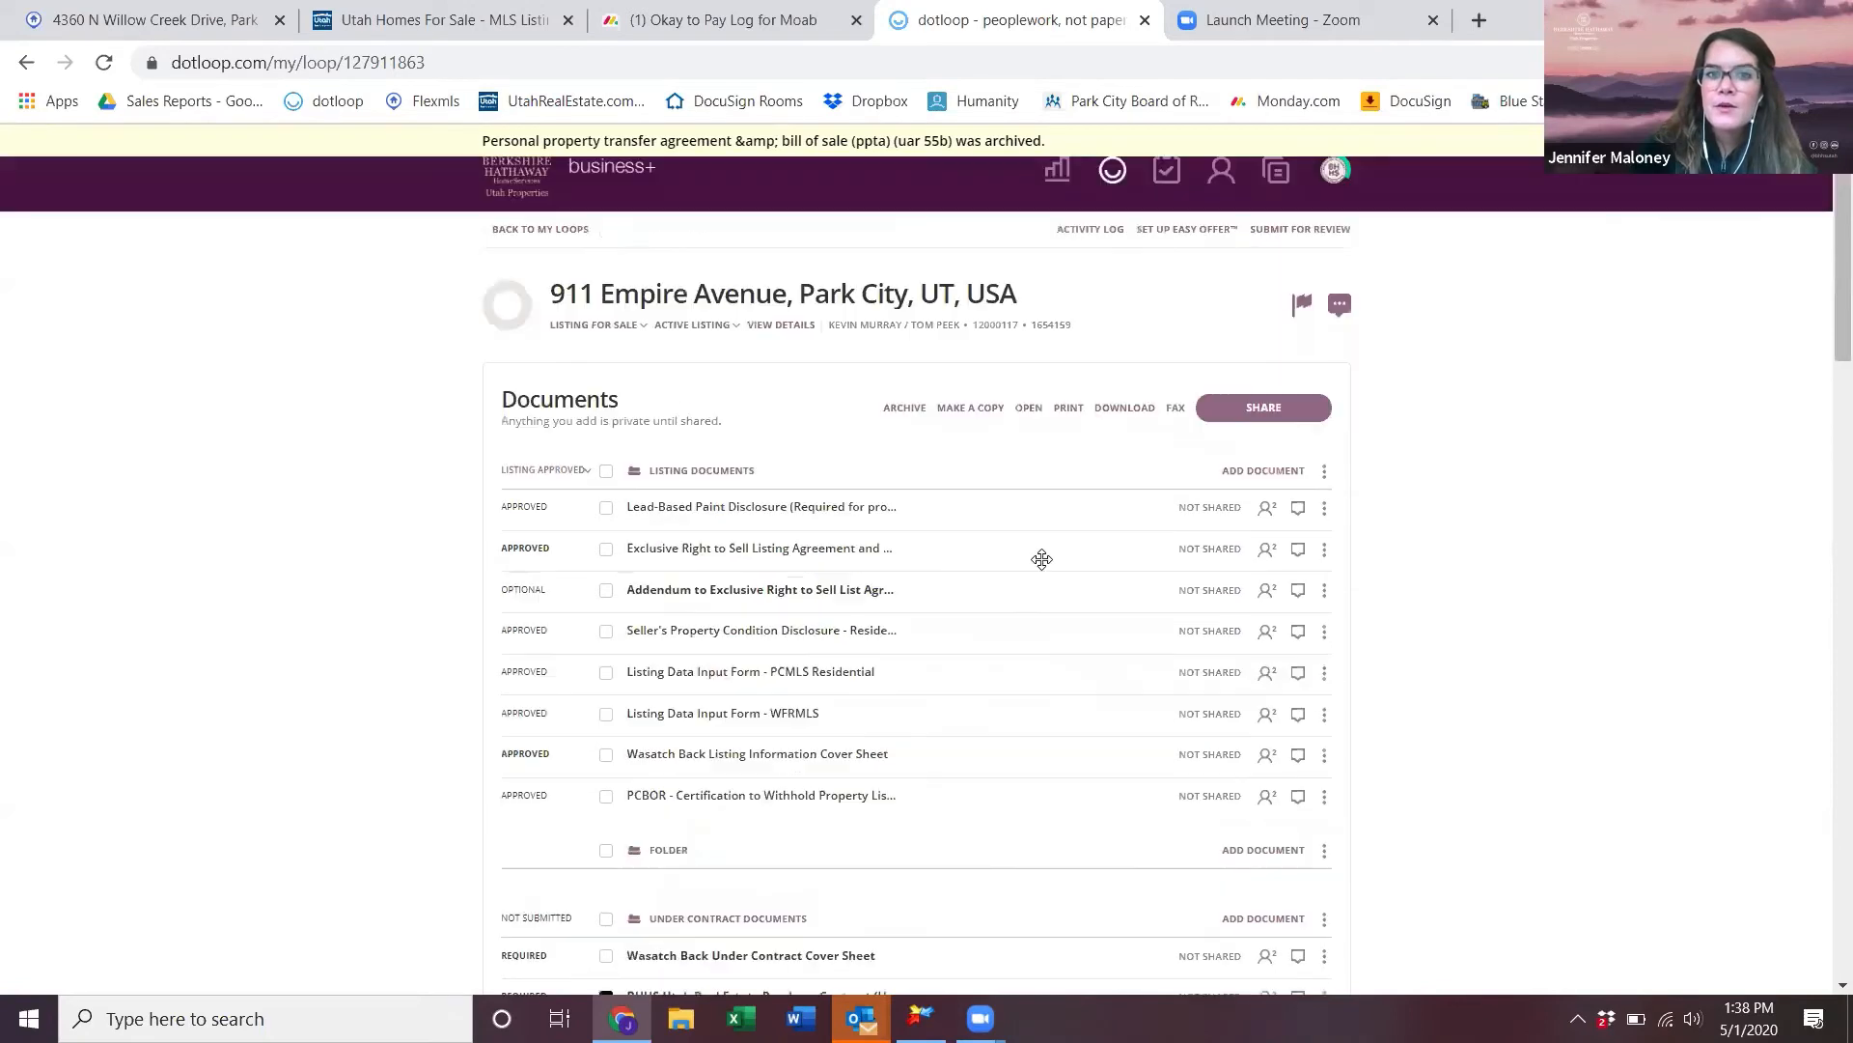
- Open the BHHS purchase contract with its Addendum (UREC) and autofill them from the loop details
left_click(1029, 409)
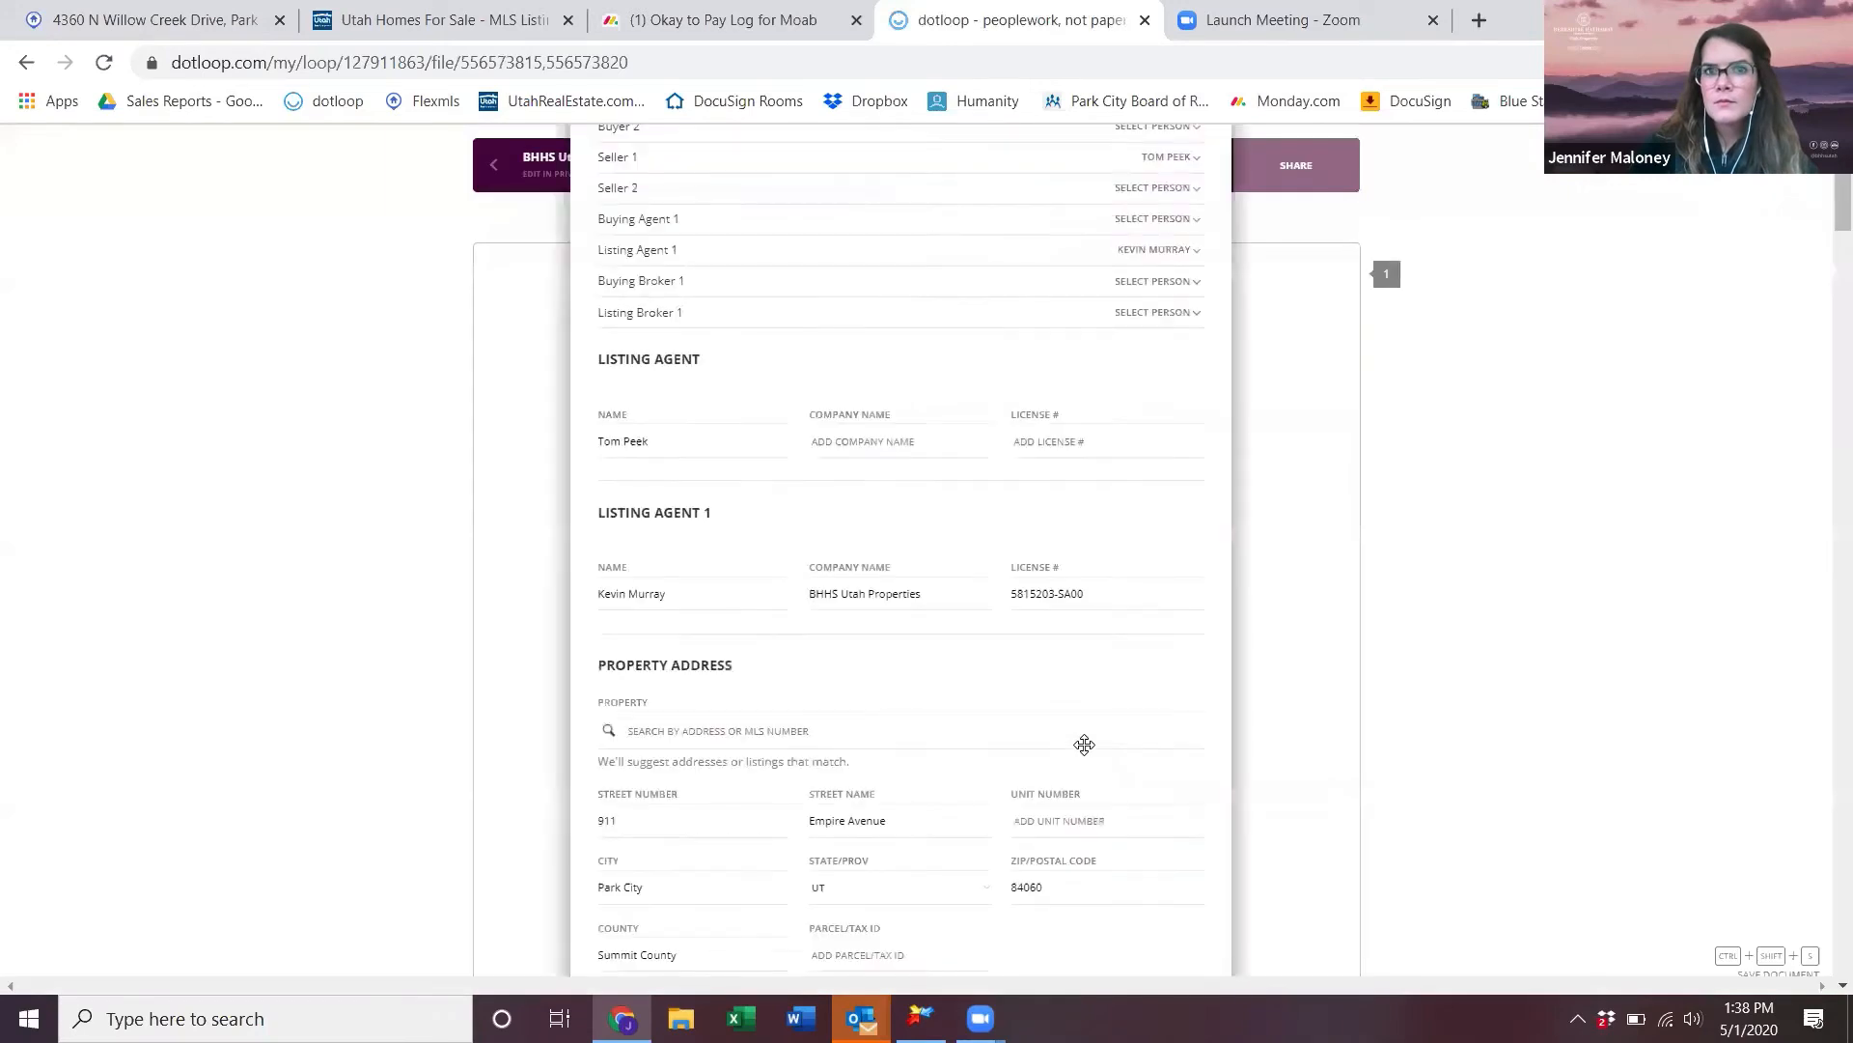
scroll(907, 709, "down", 10)
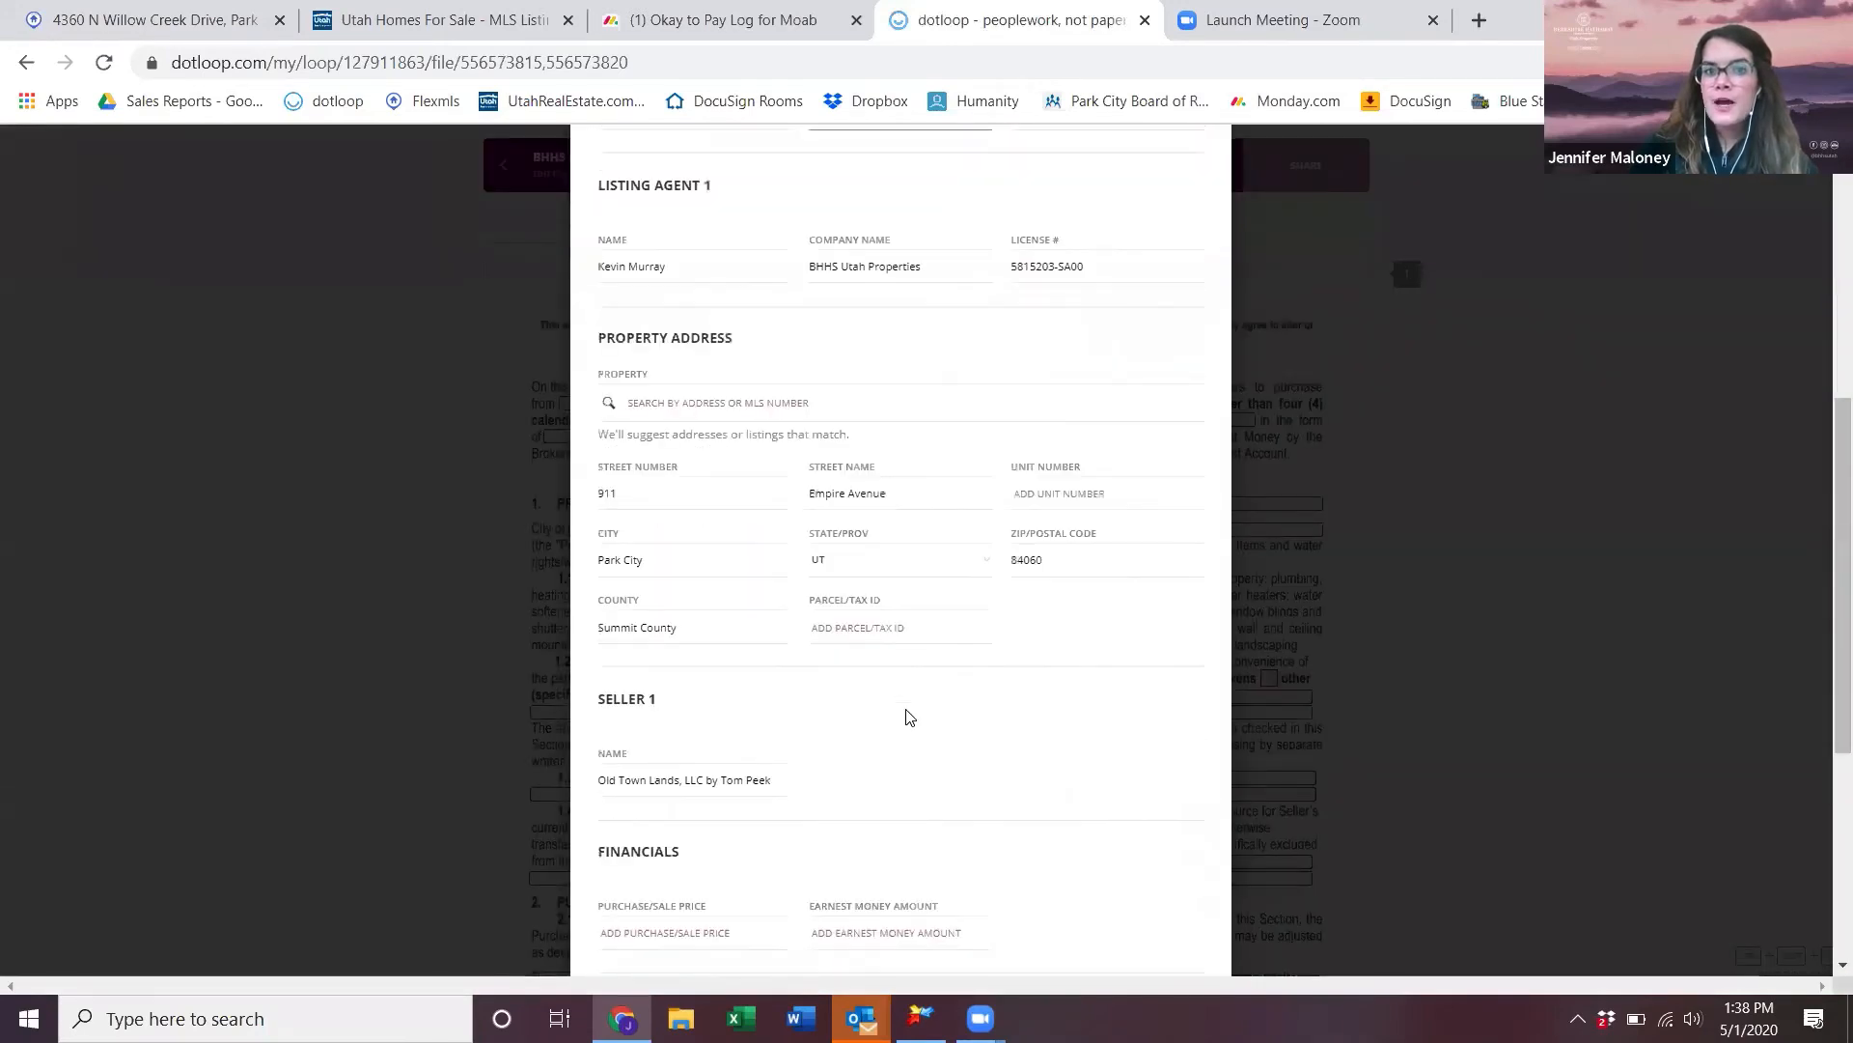
left_click(1126, 851)
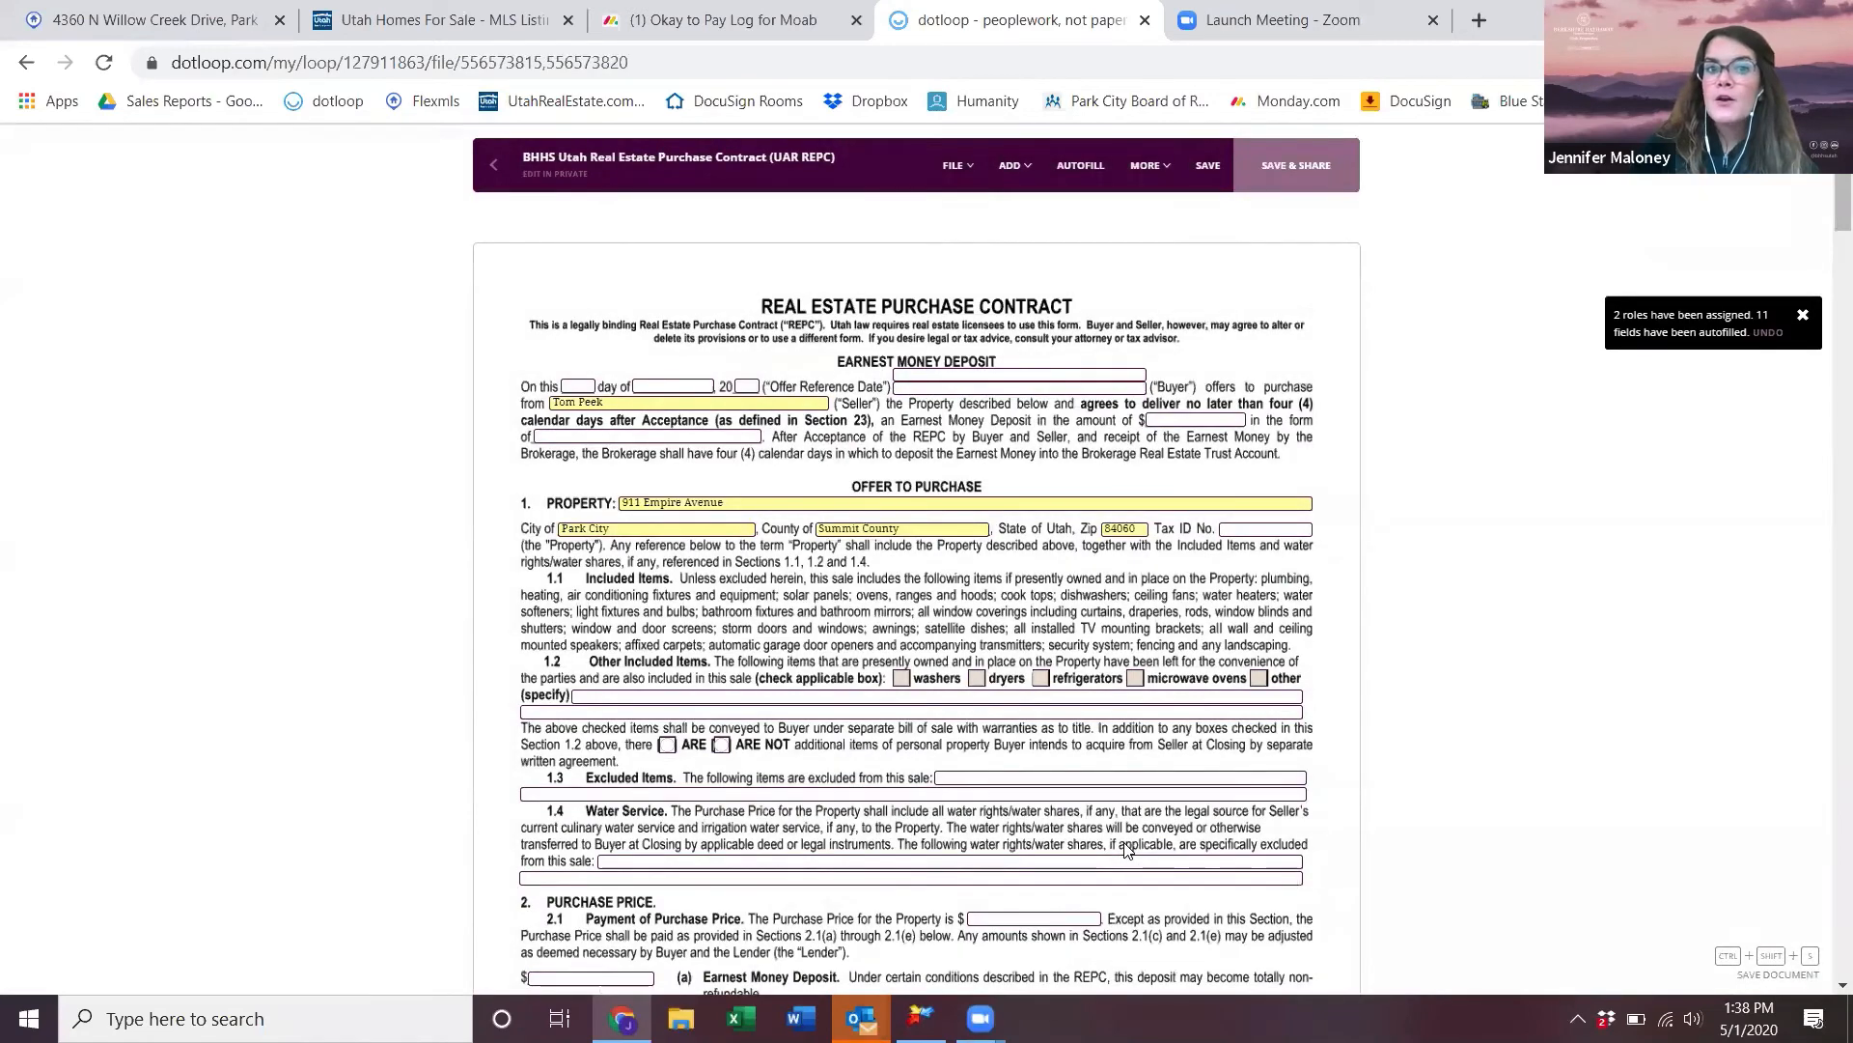
- Delete the autofilled seller name from the Seller field
left_click(736, 410)
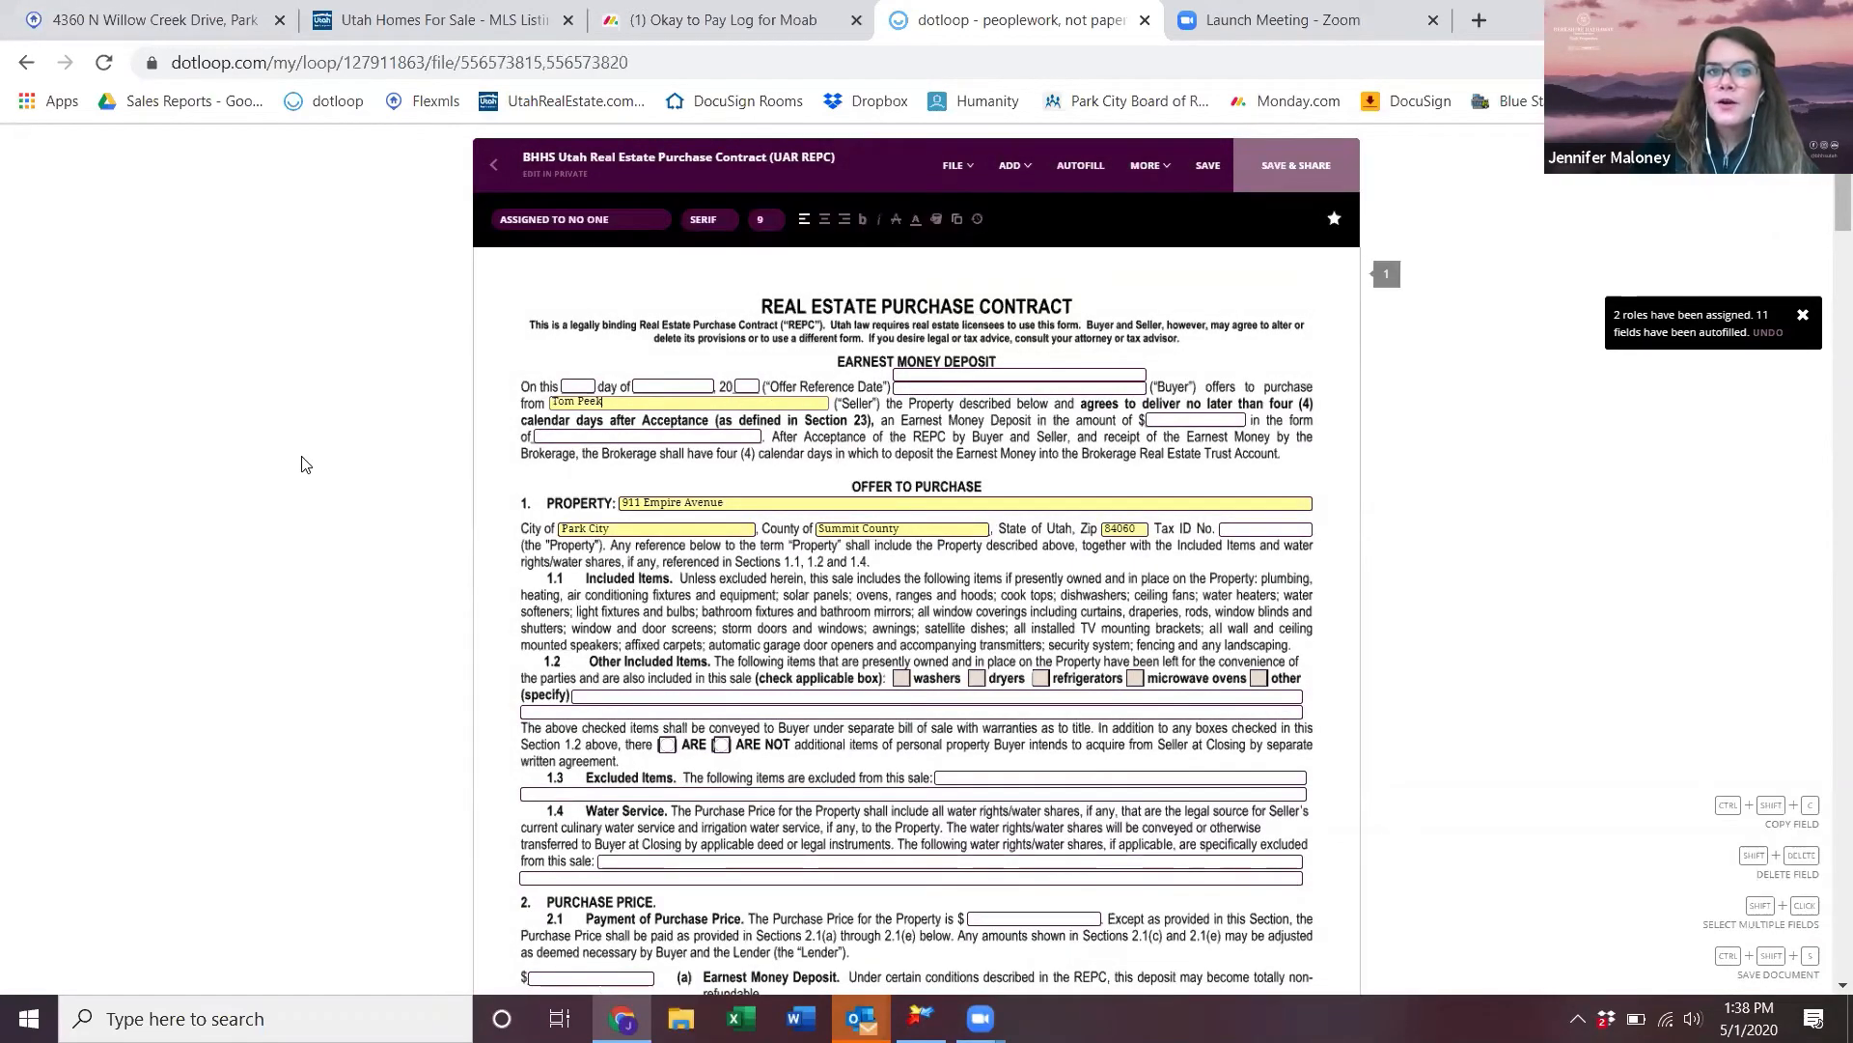
left_click_drag(602, 408, 422, 426)
key("BackSpace")
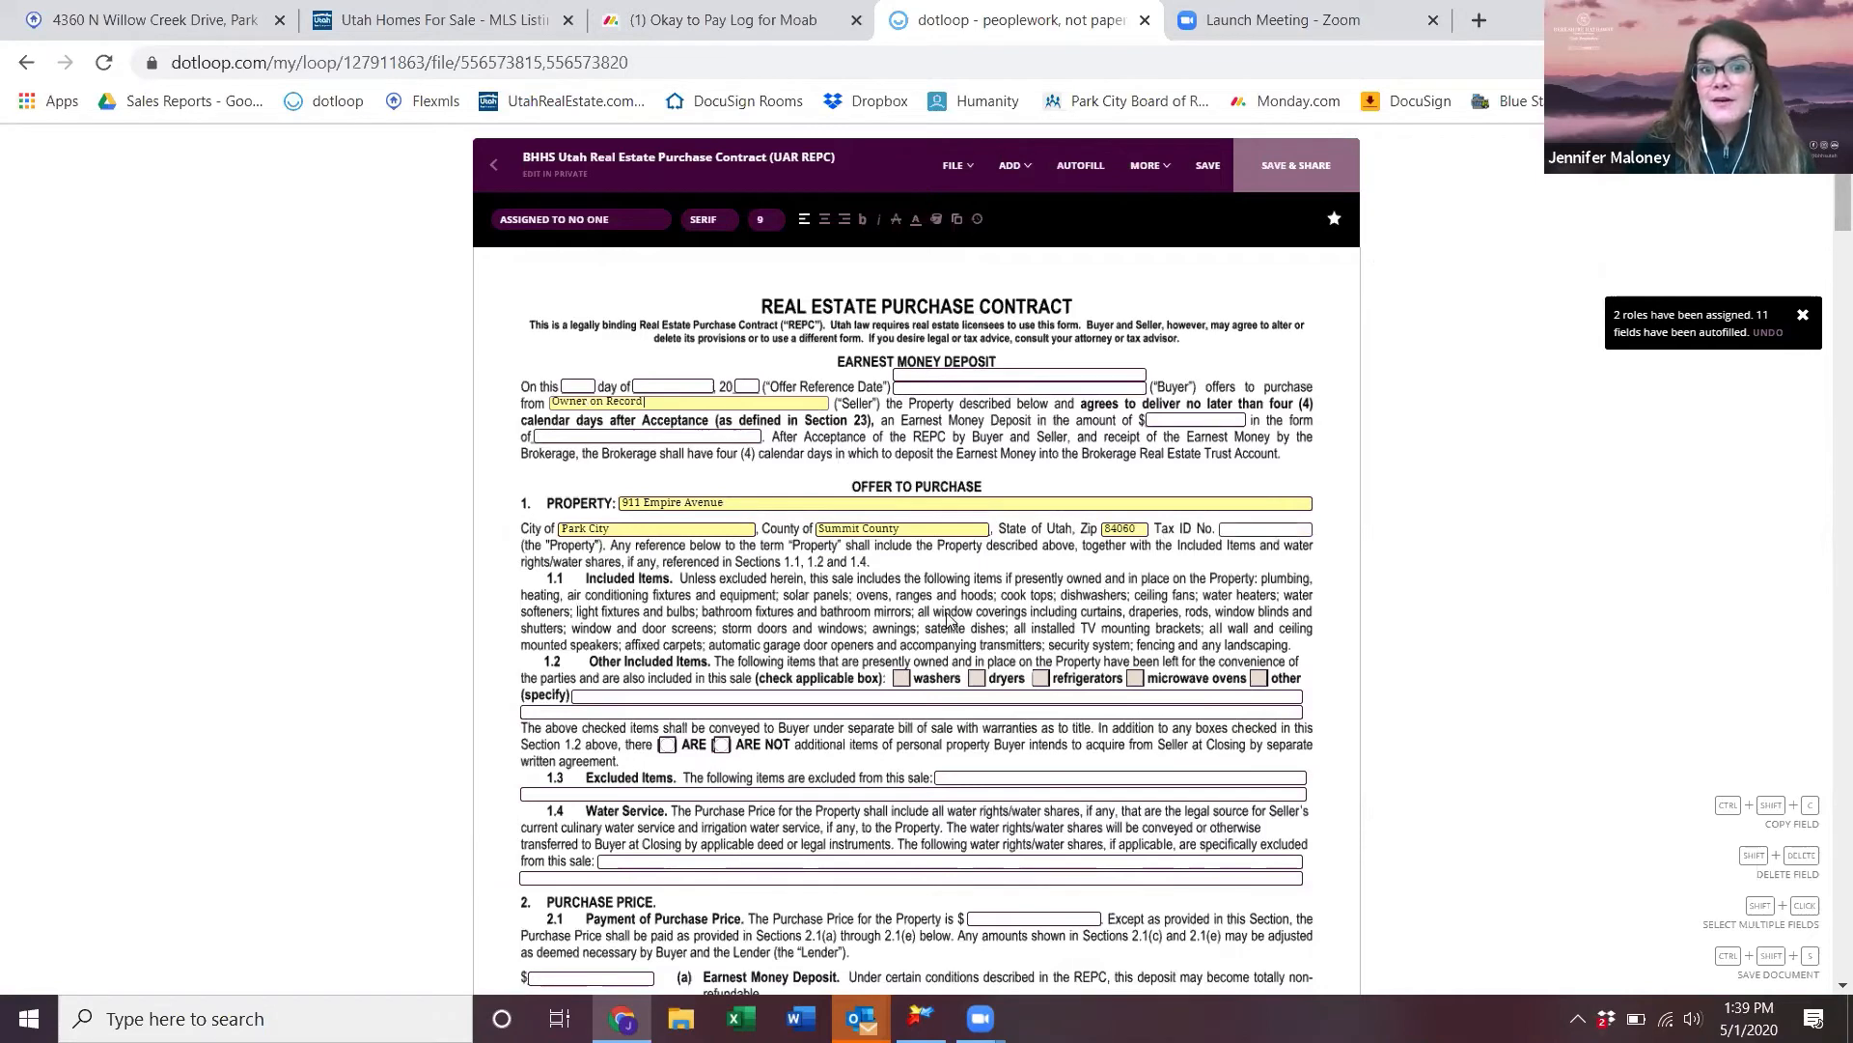
- Mark that there are no additional personal property items in the contract
scroll(950, 618, "down", 1)
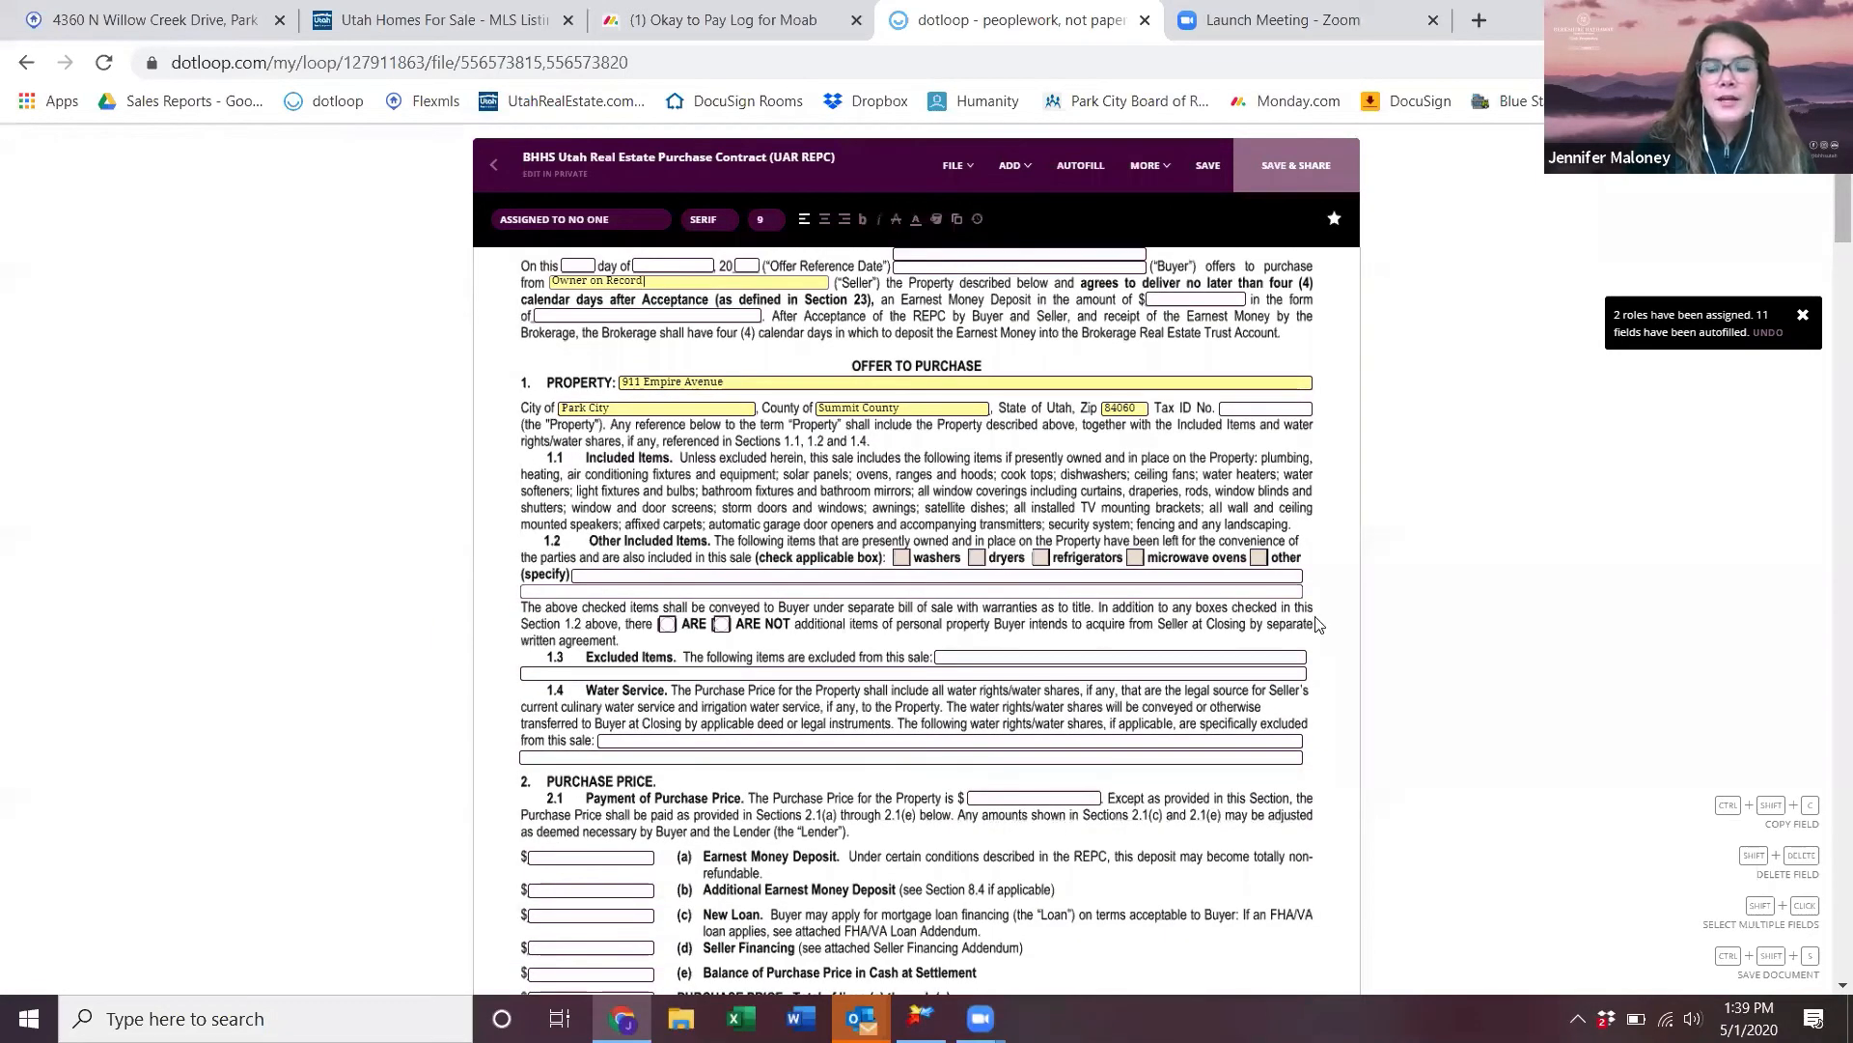
left_click(722, 625)
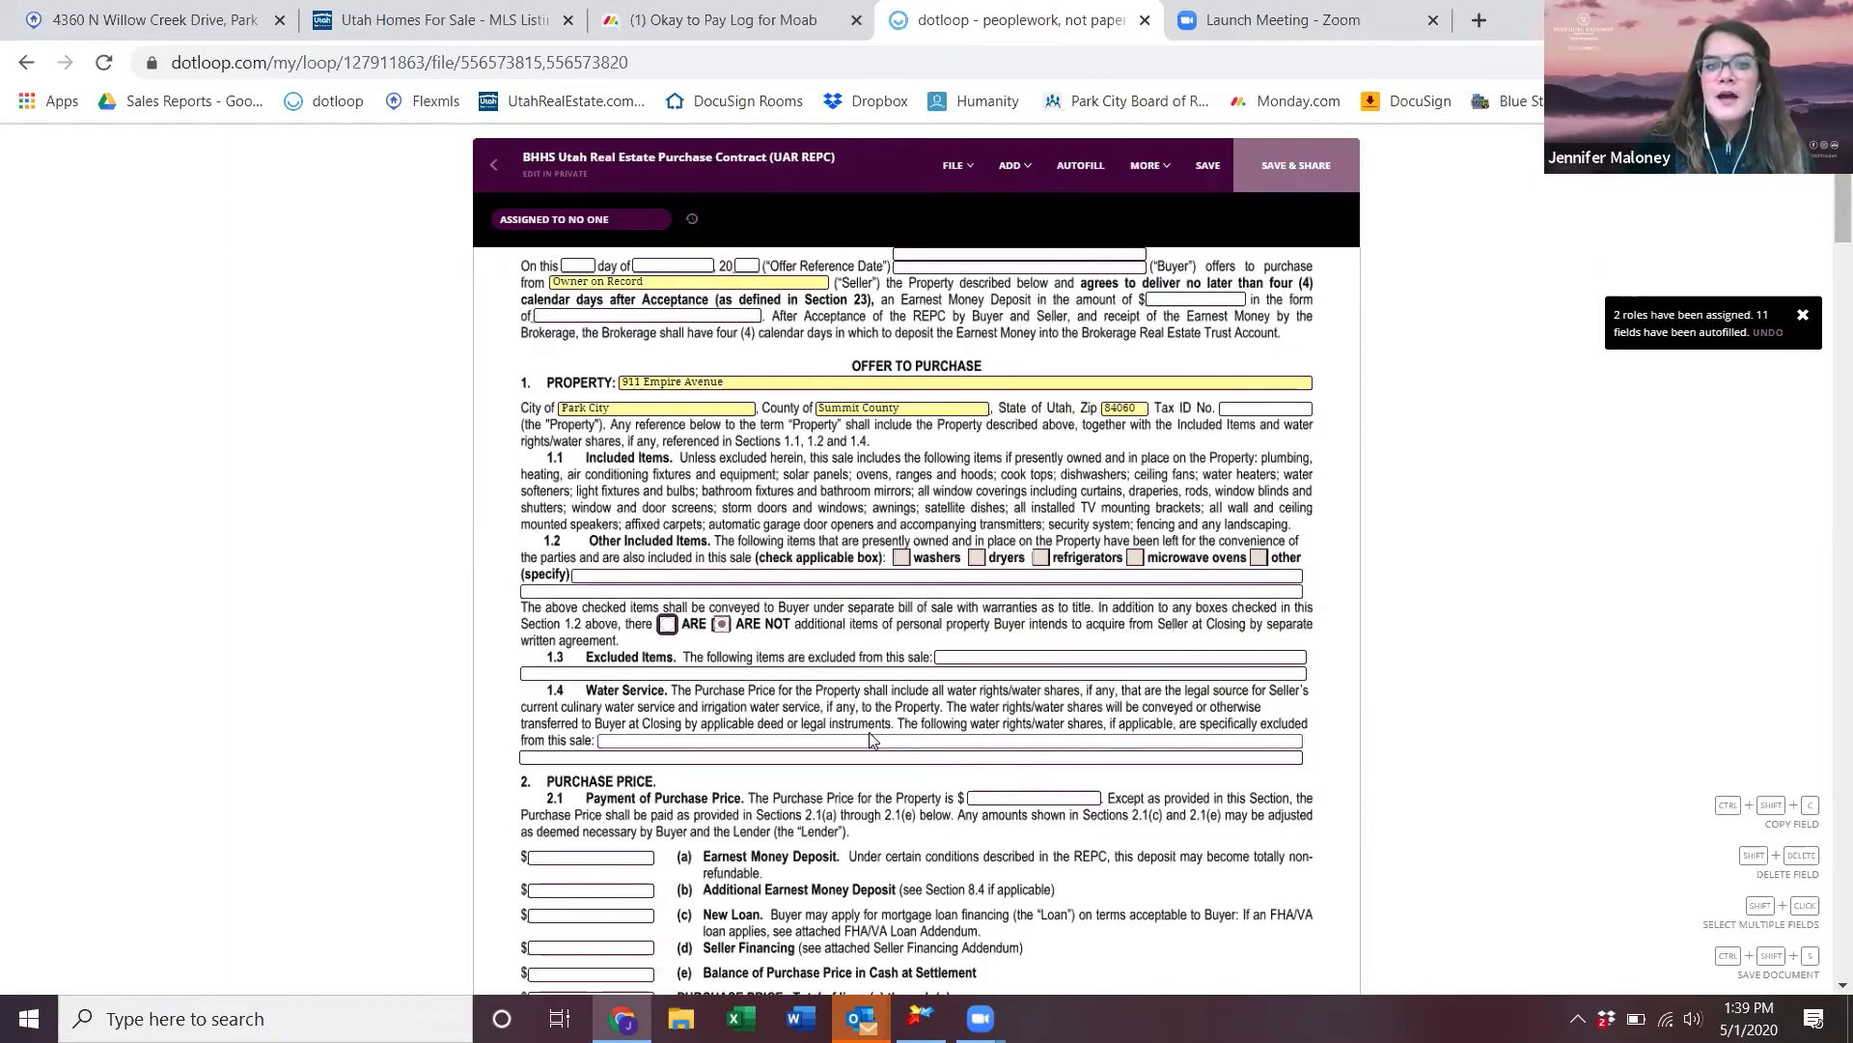
scroll(866, 729, "down", 3)
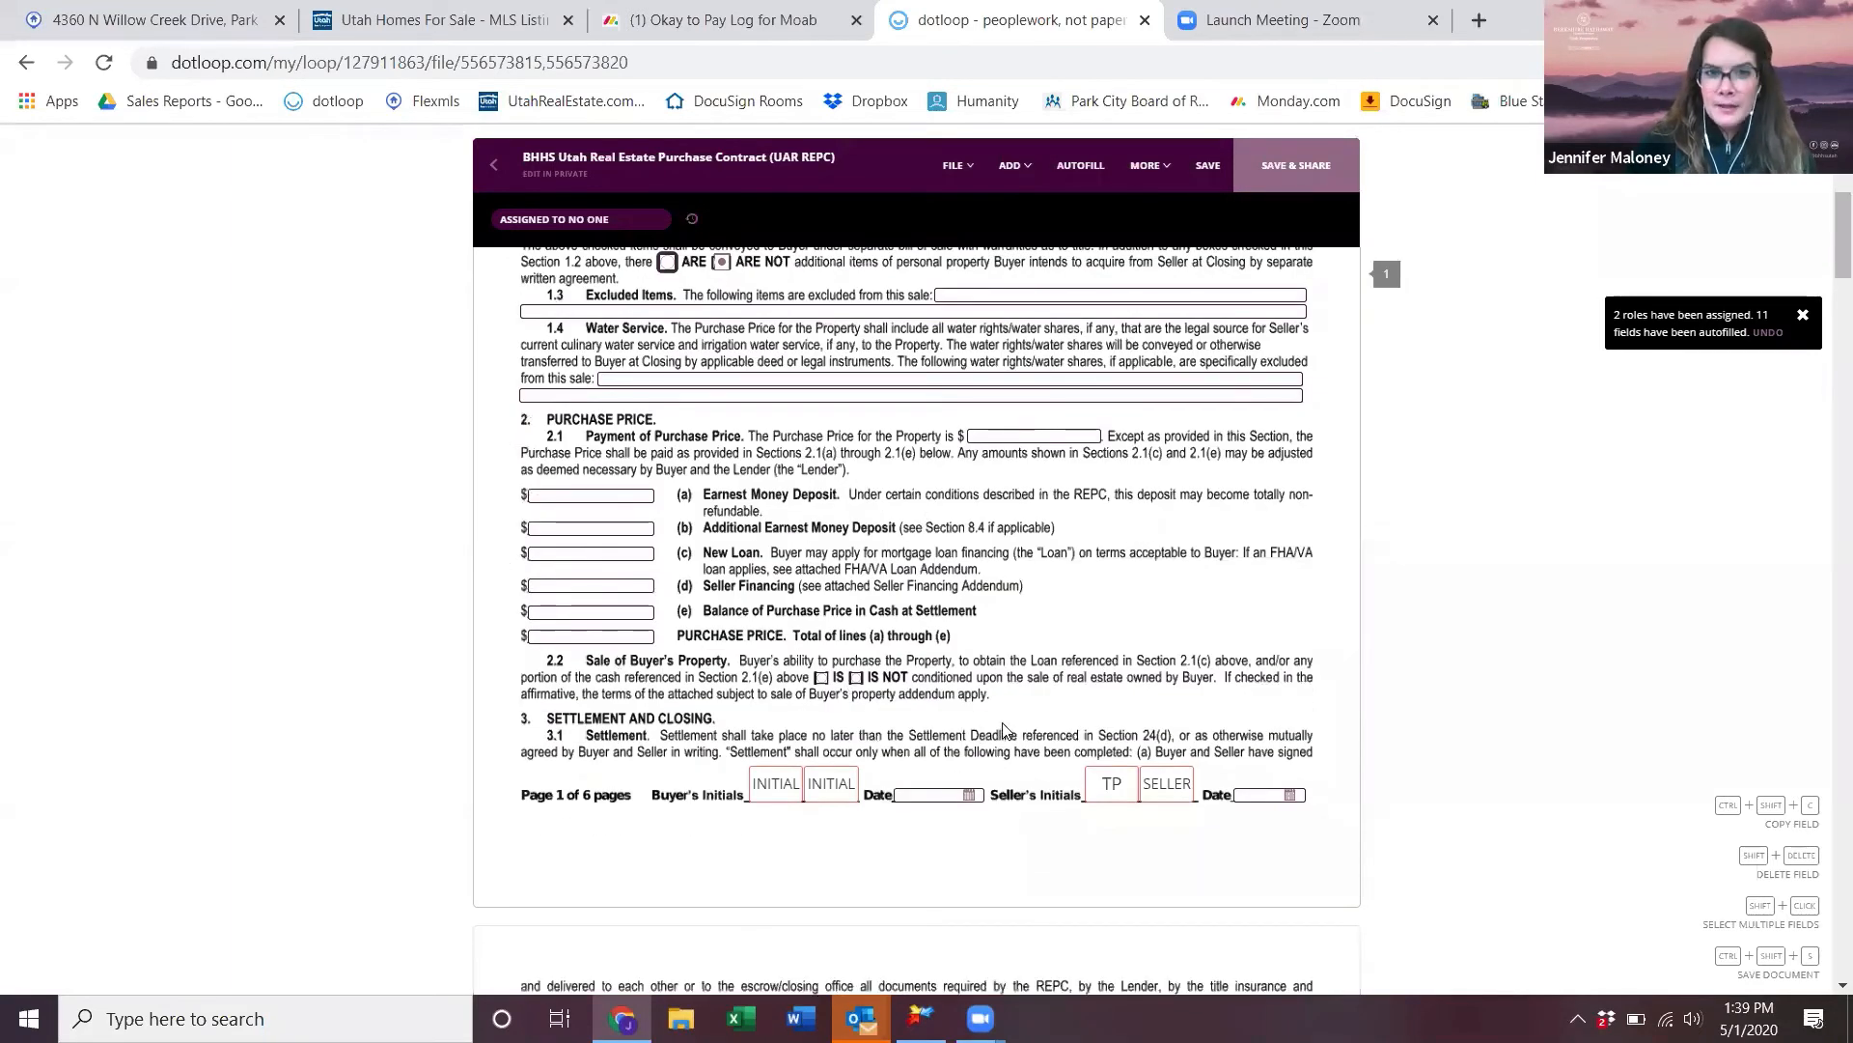
scroll(1002, 722, "down", 1)
scroll(1002, 726, "down", 10)
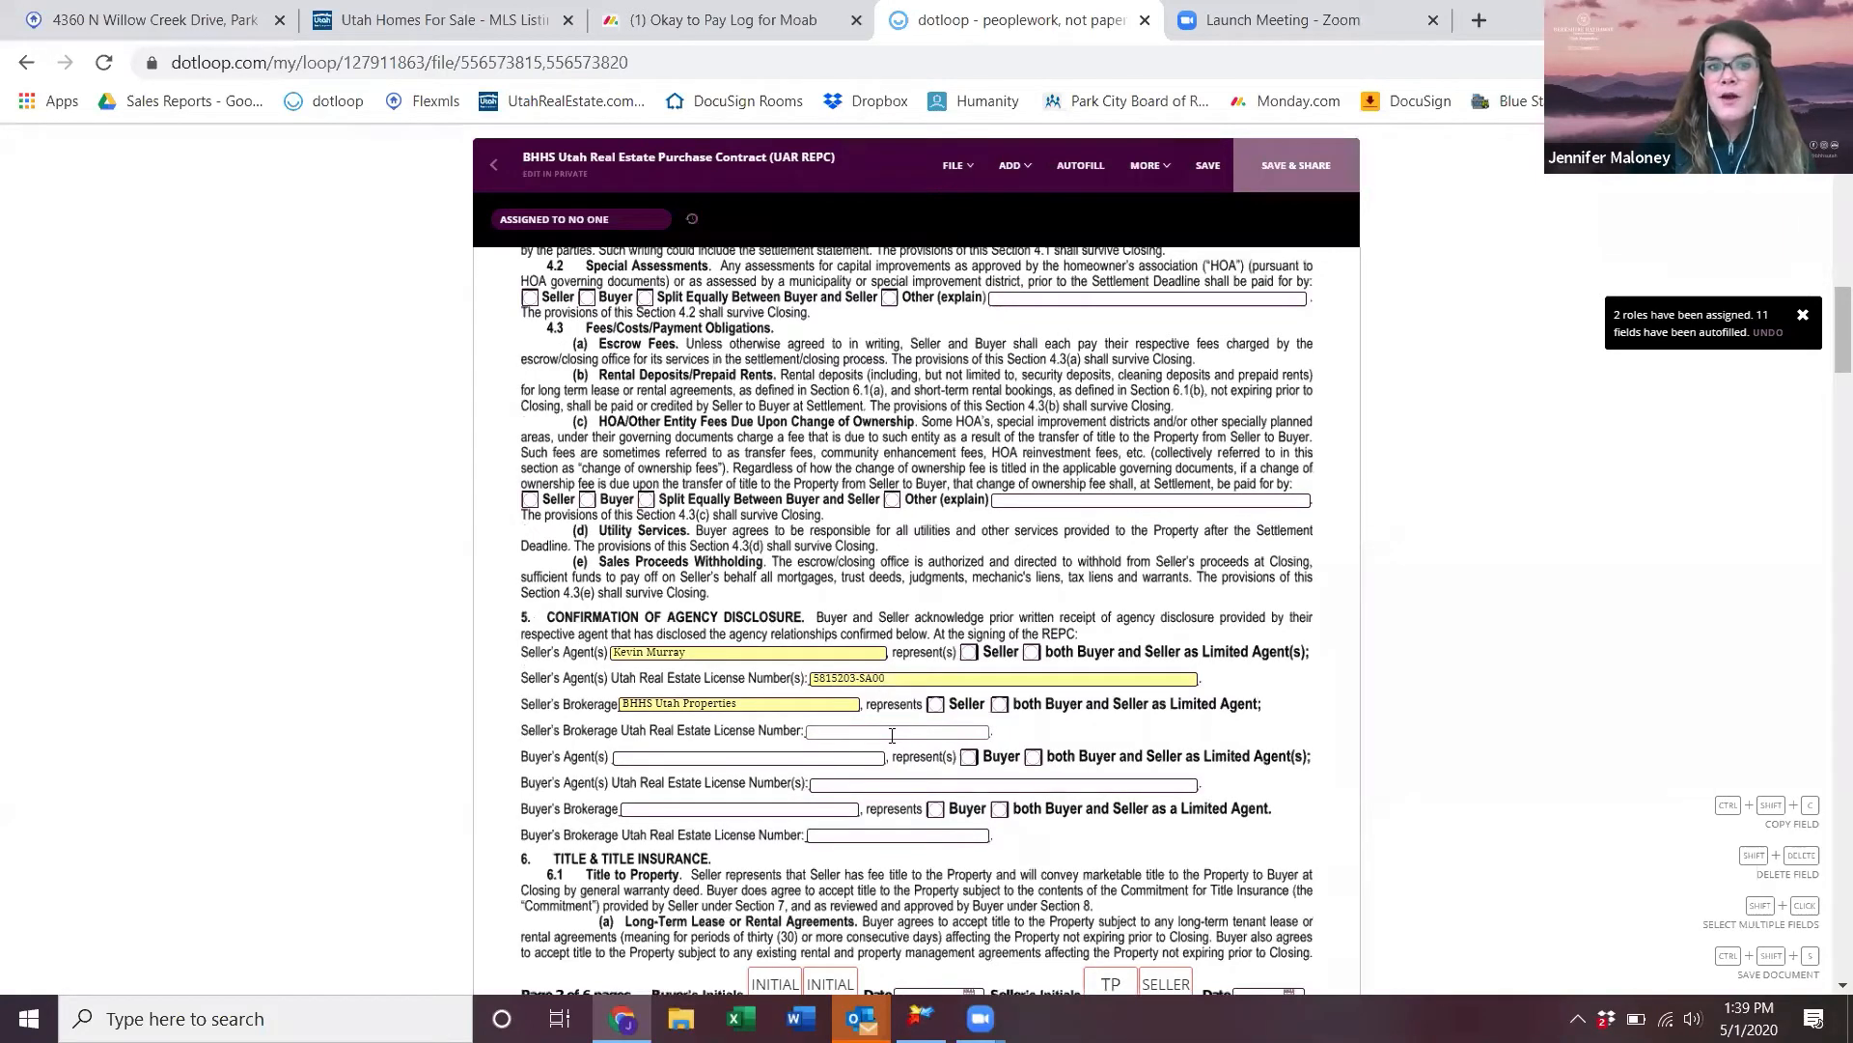
left_click(737, 656)
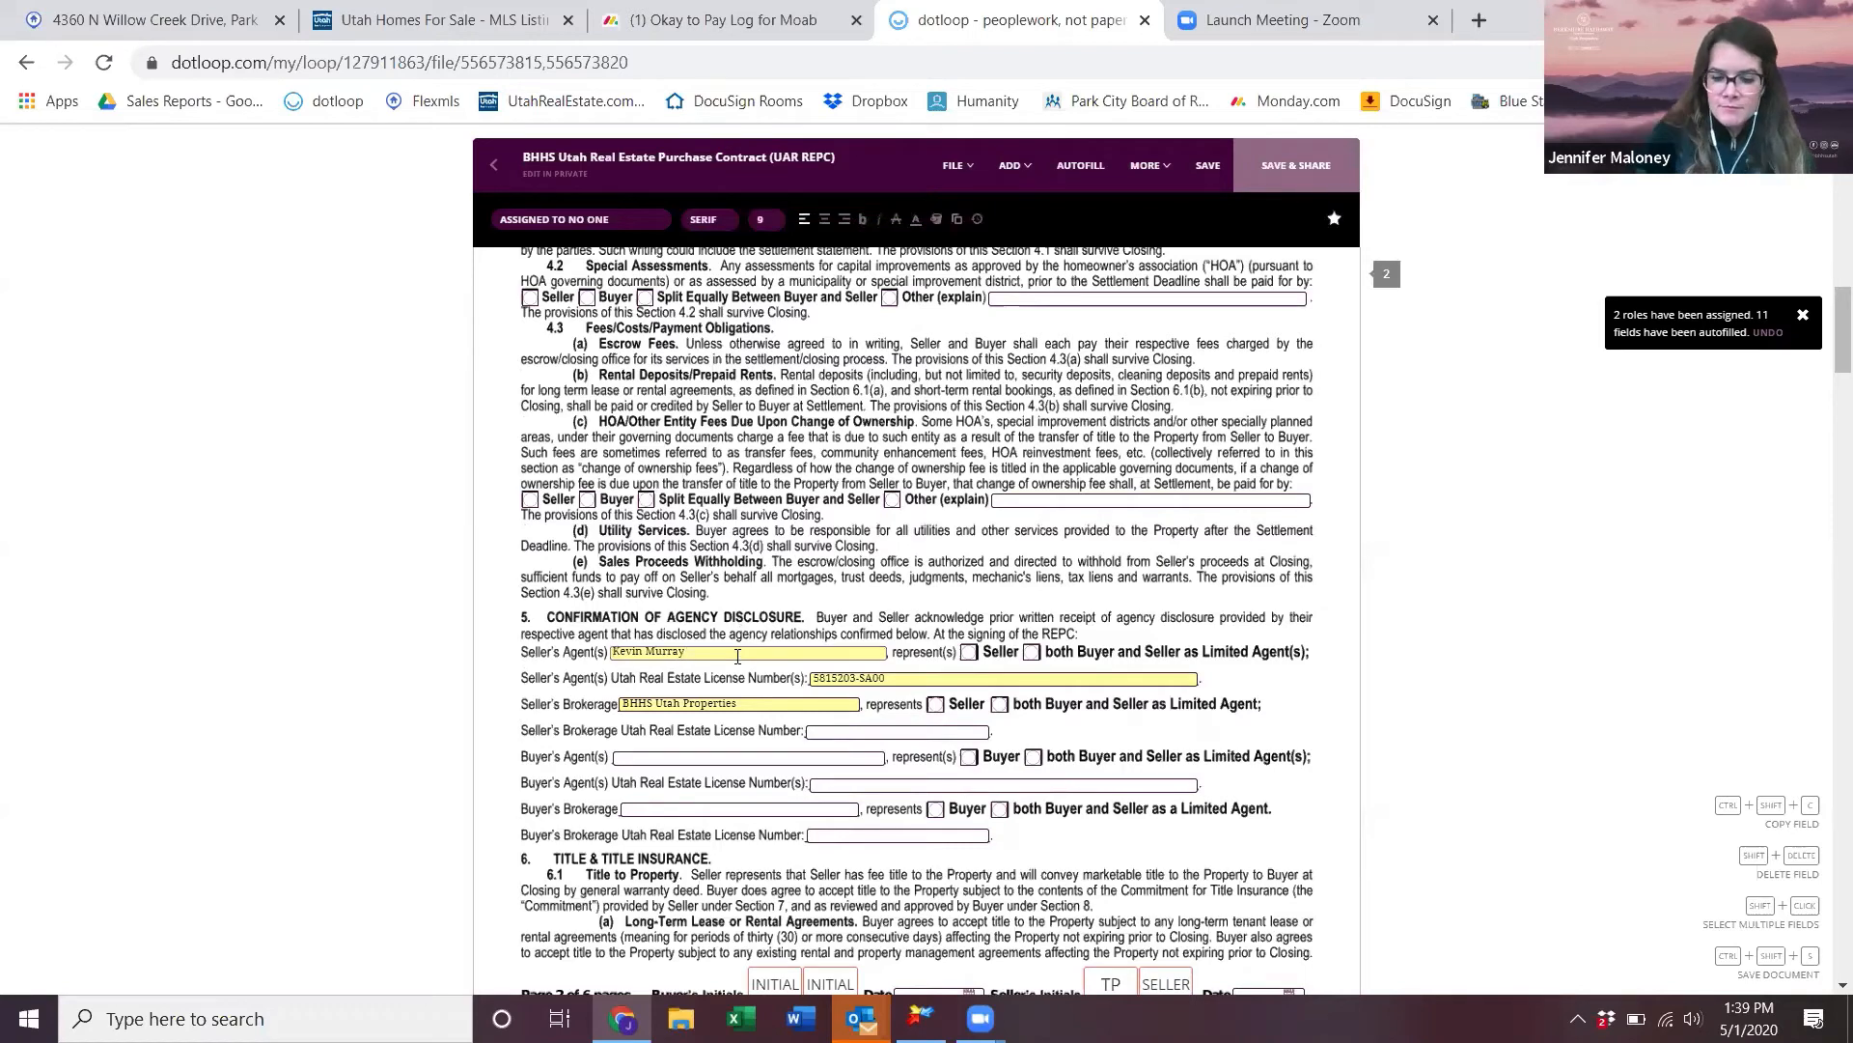
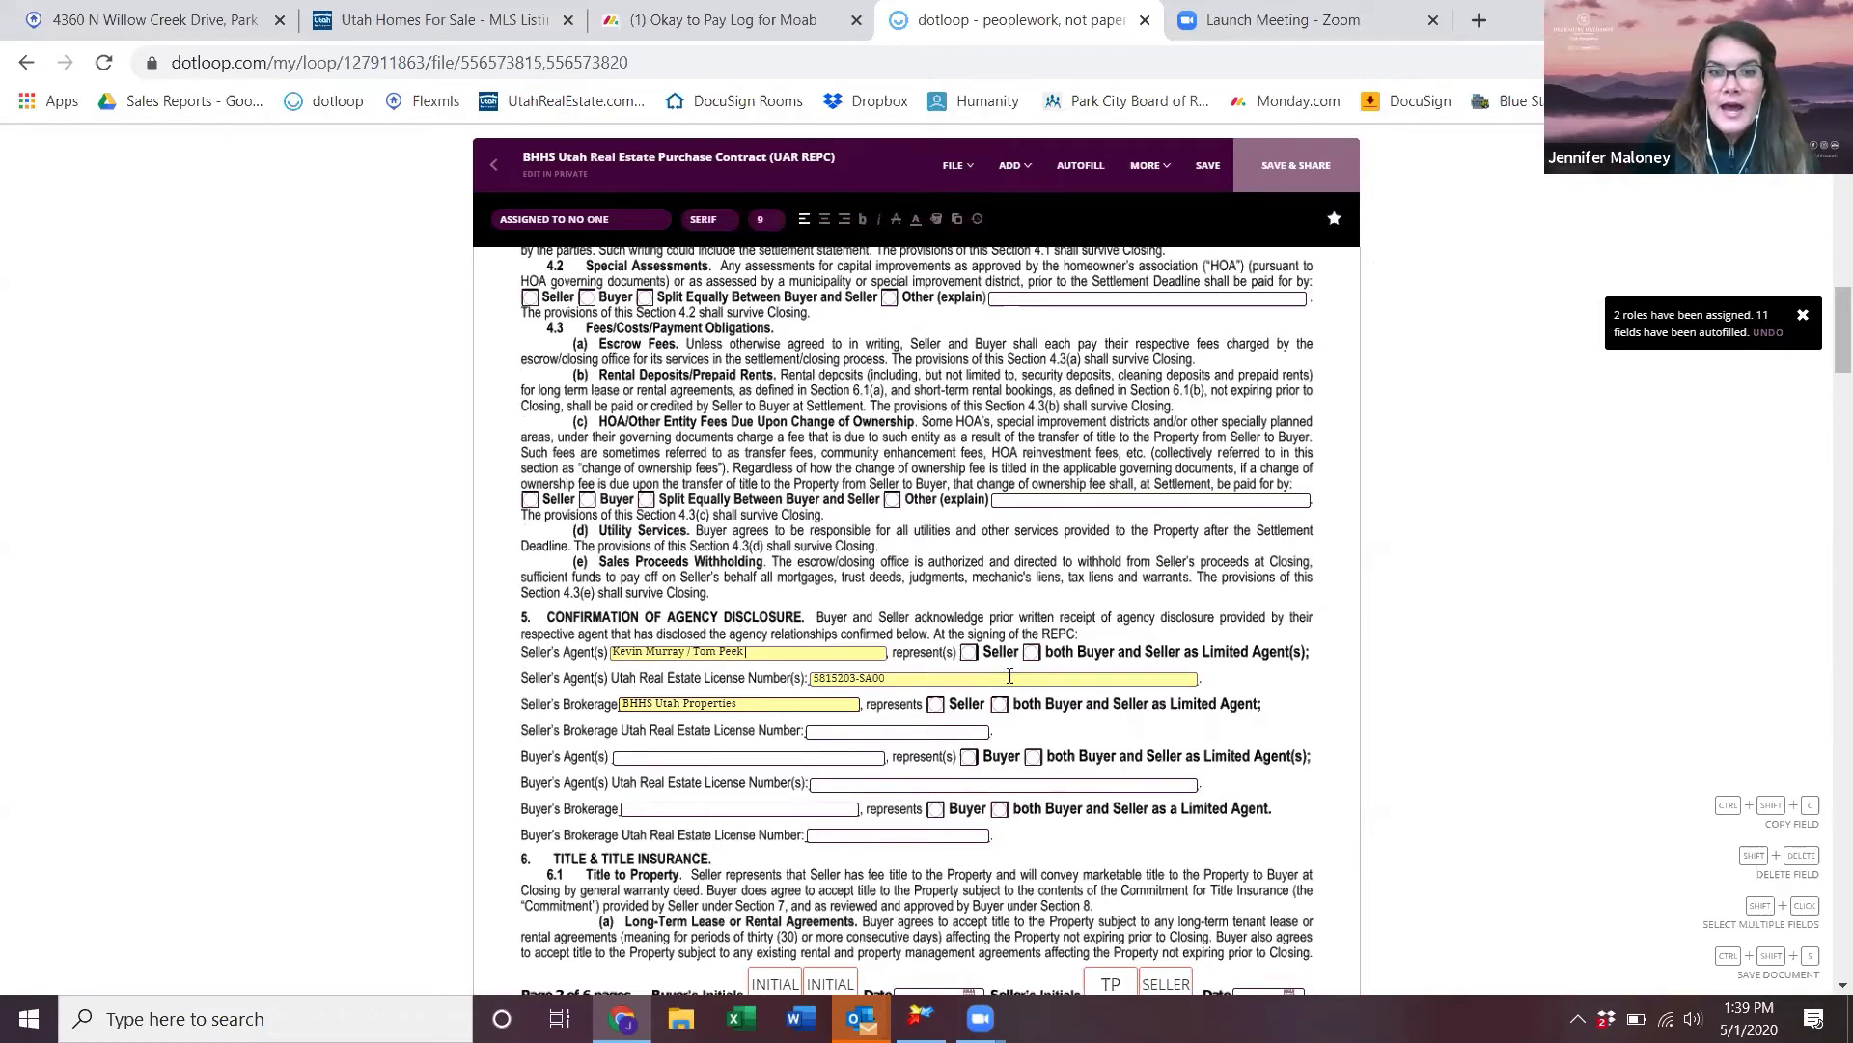
left_click(977, 678)
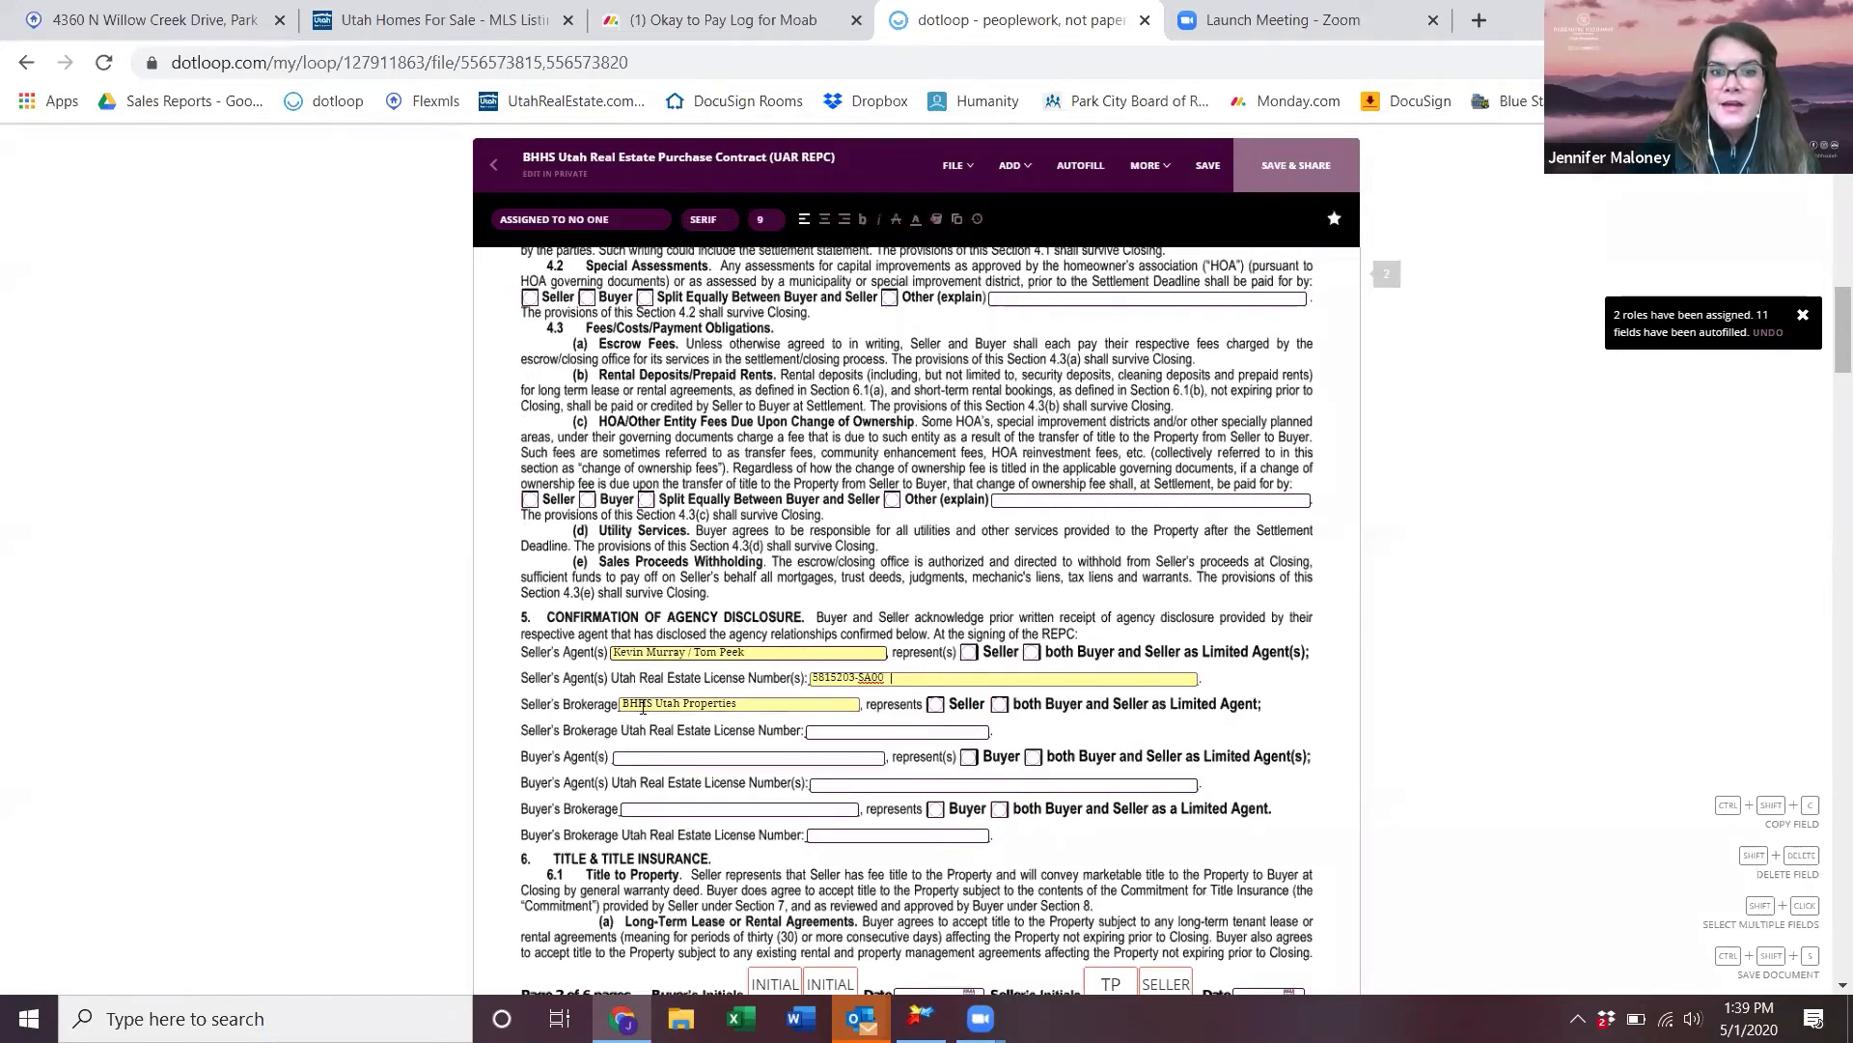
scroll(965, 792, "down", 5)
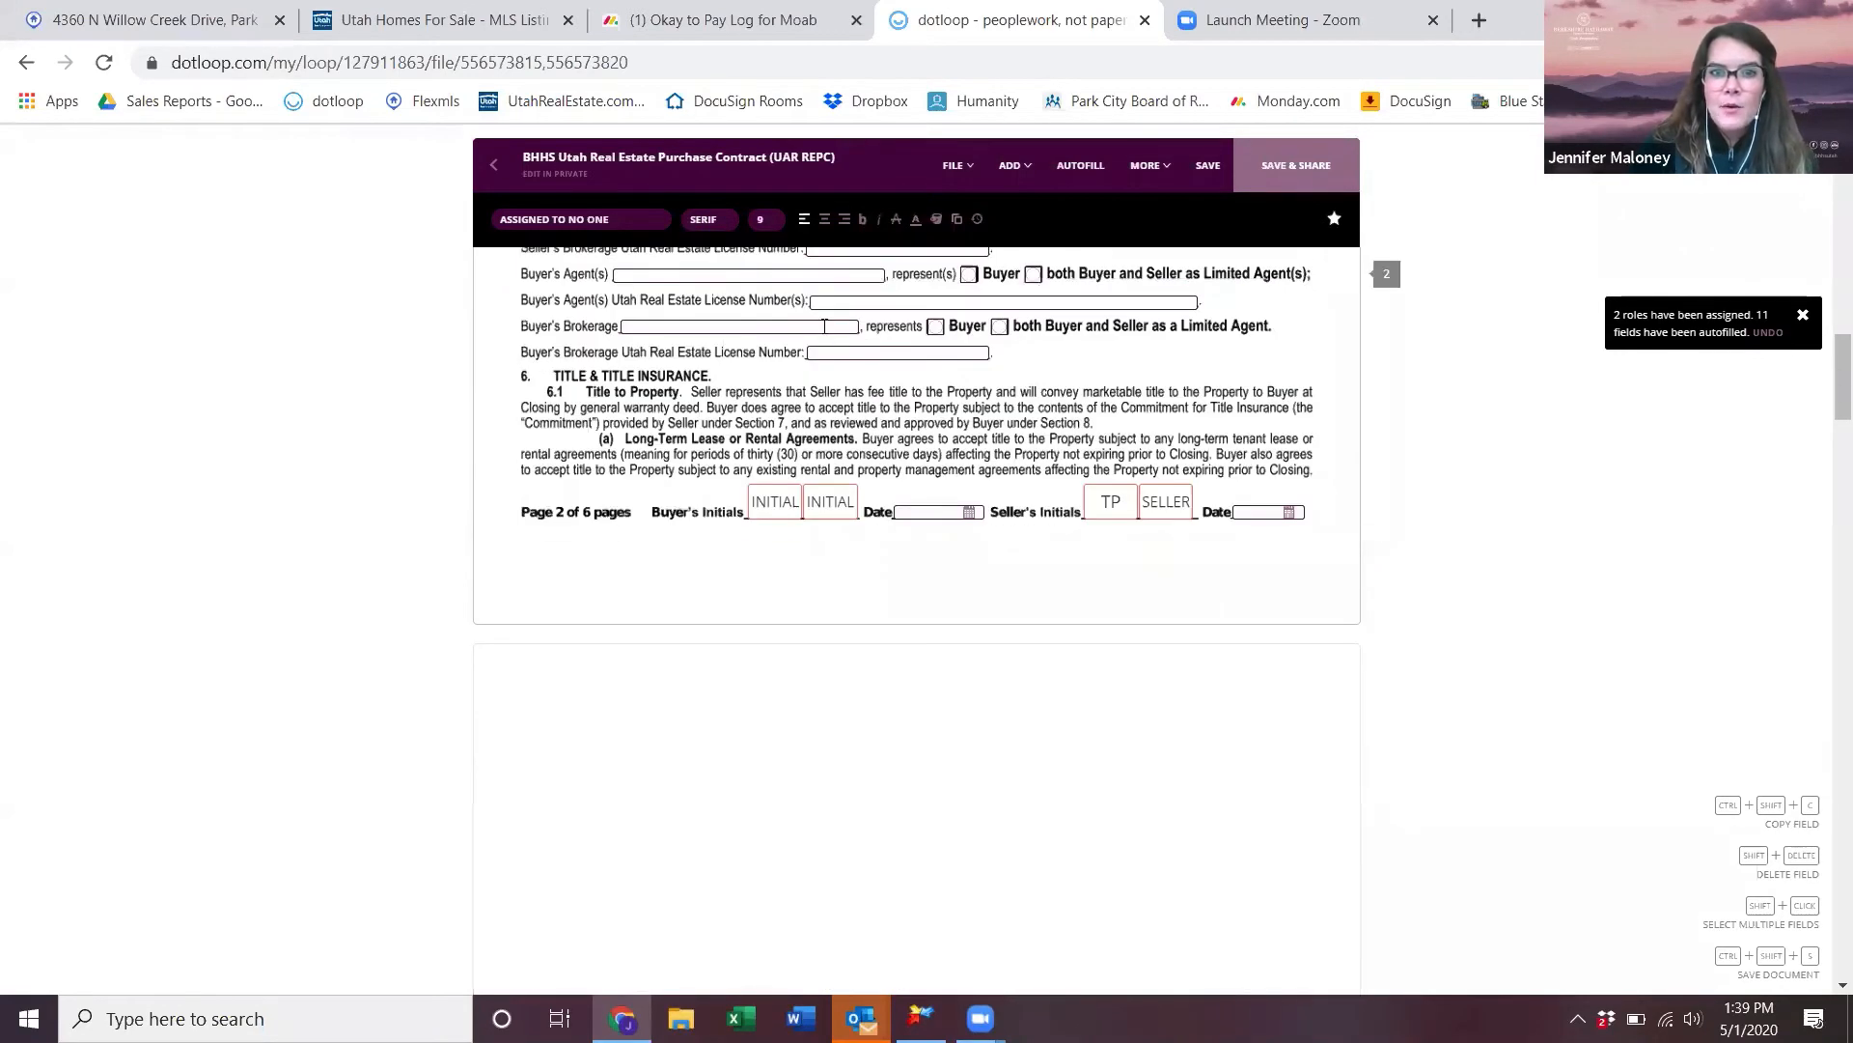
scroll(825, 327, "down", 8)
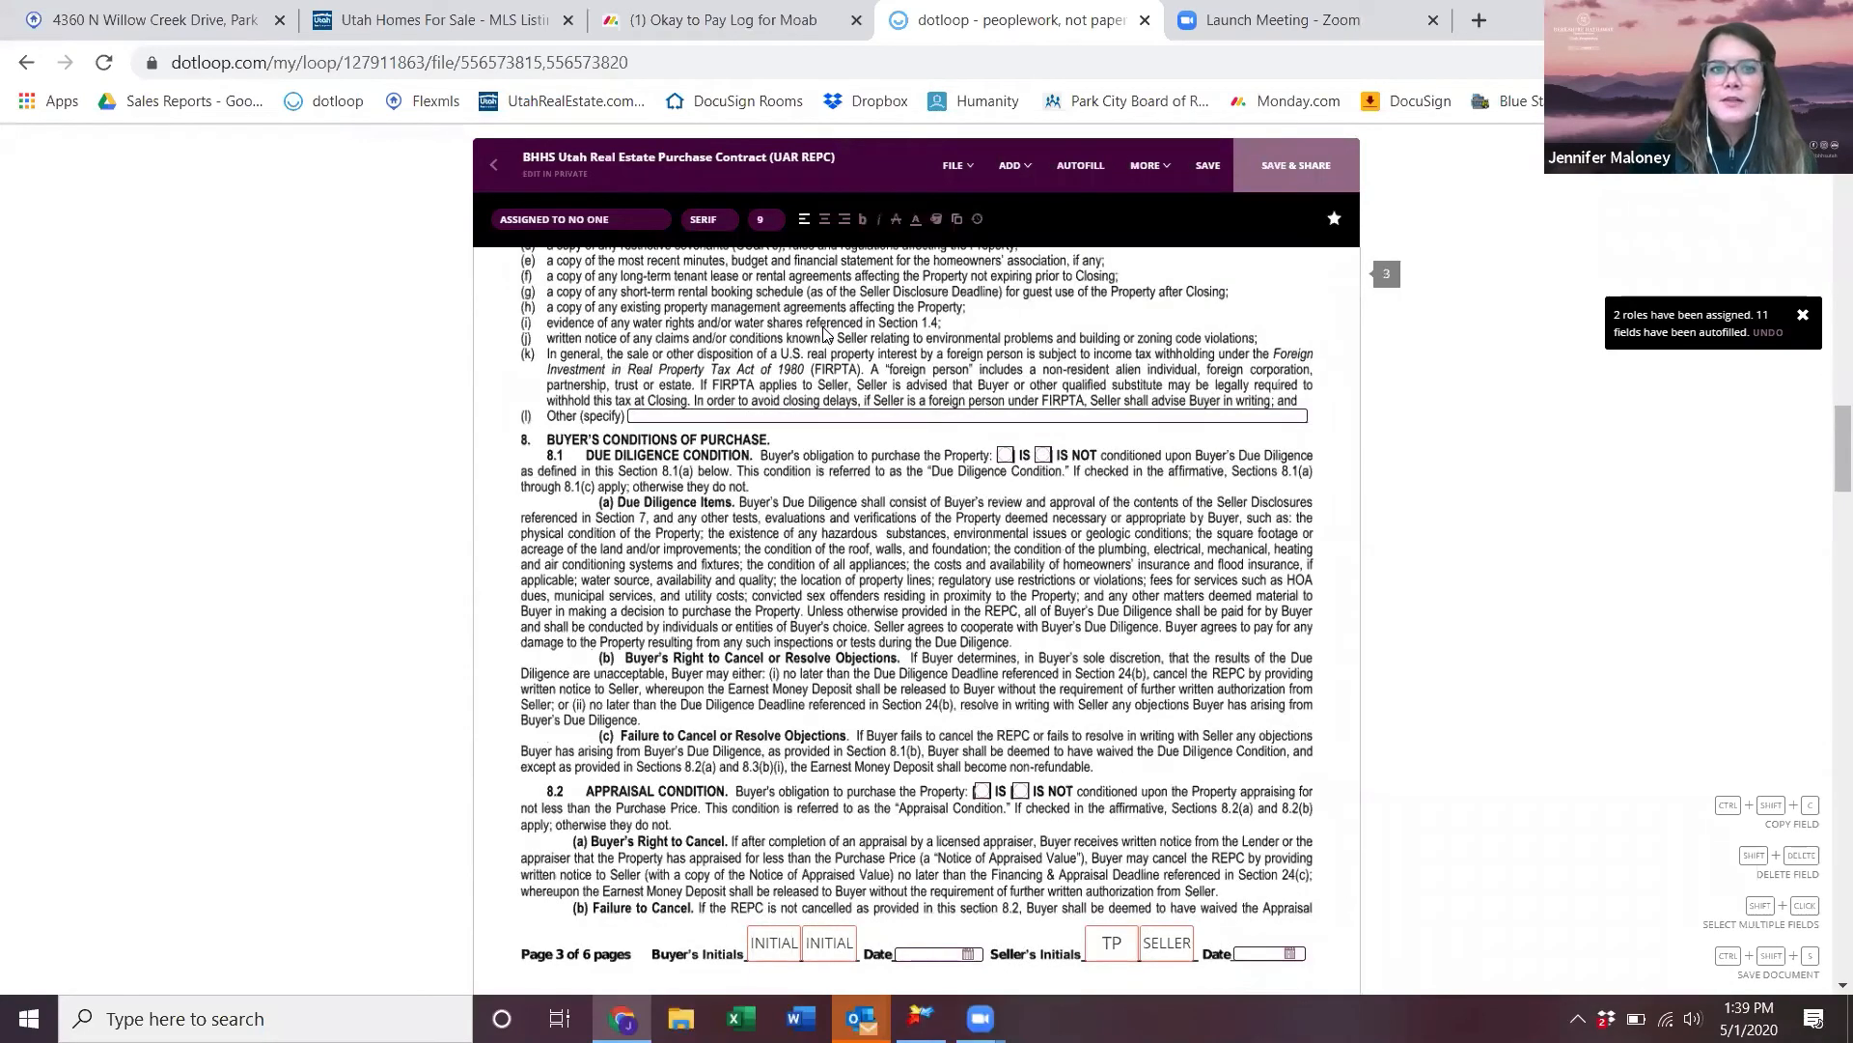
scroll(825, 333, "down", 10)
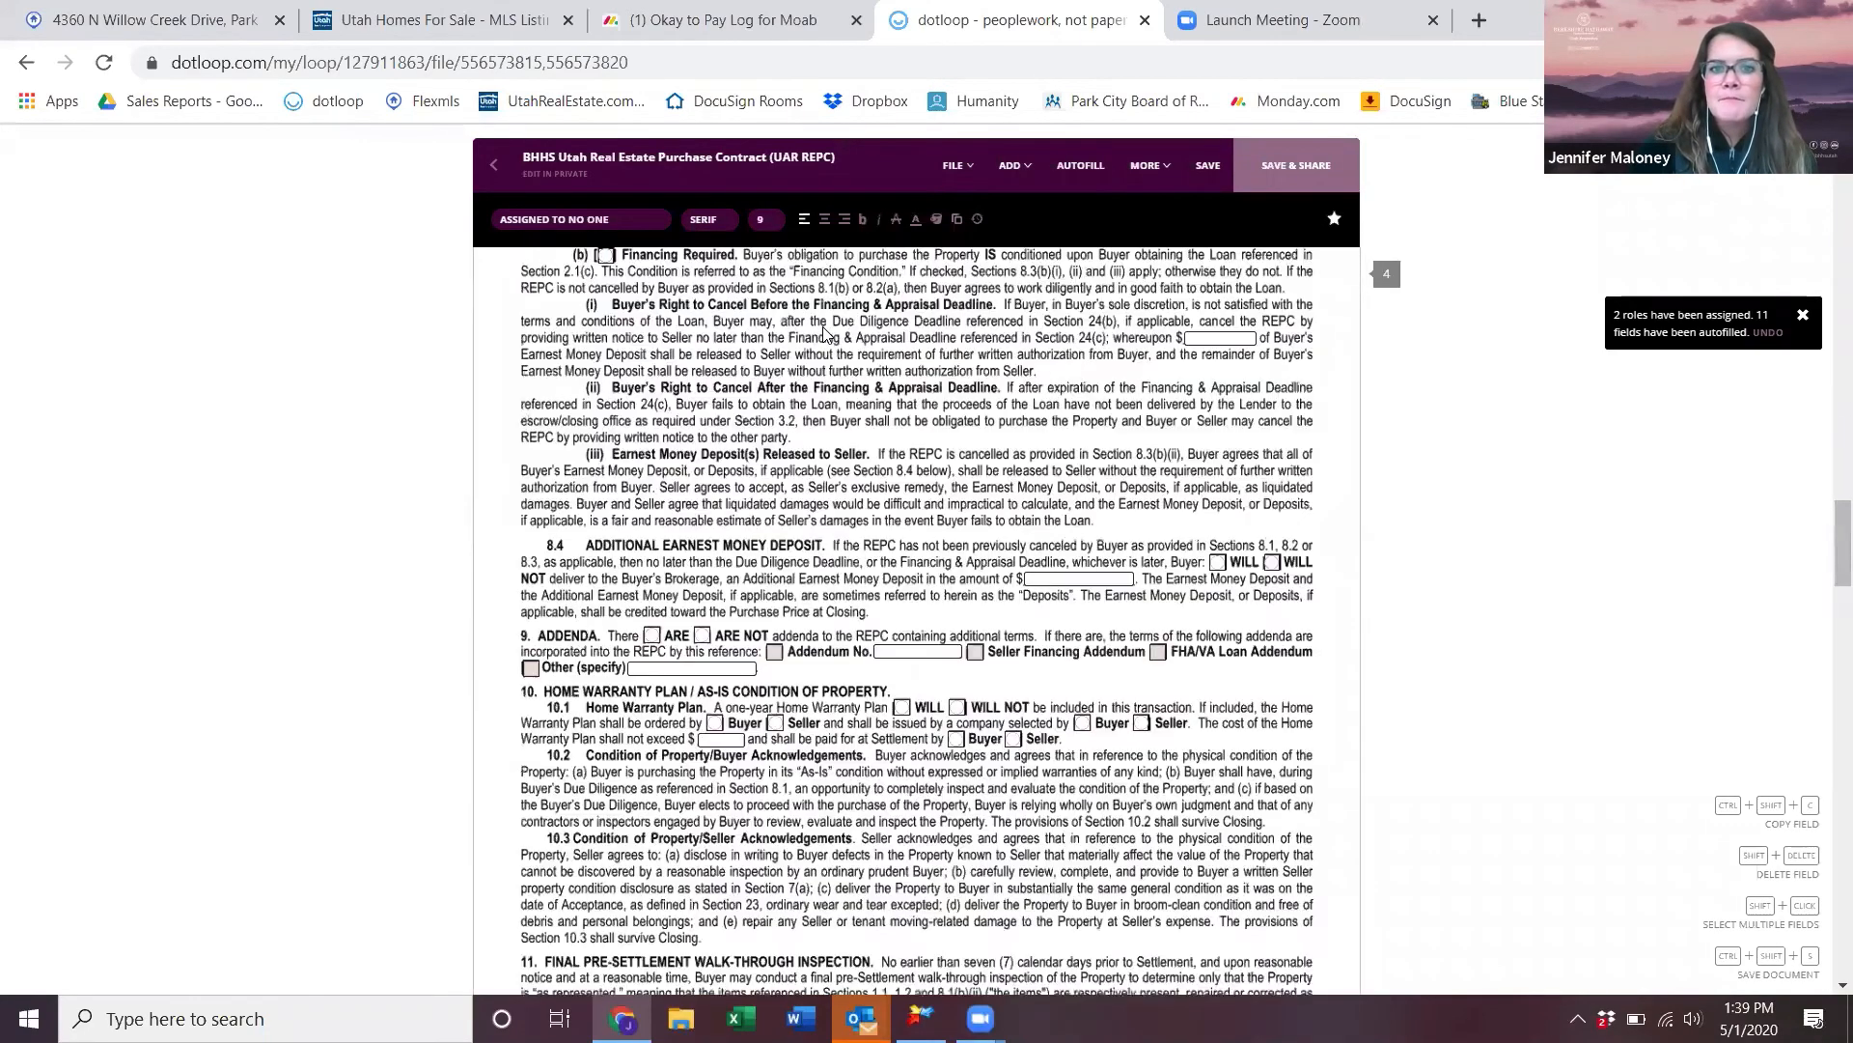
scroll(826, 333, "down", 20)
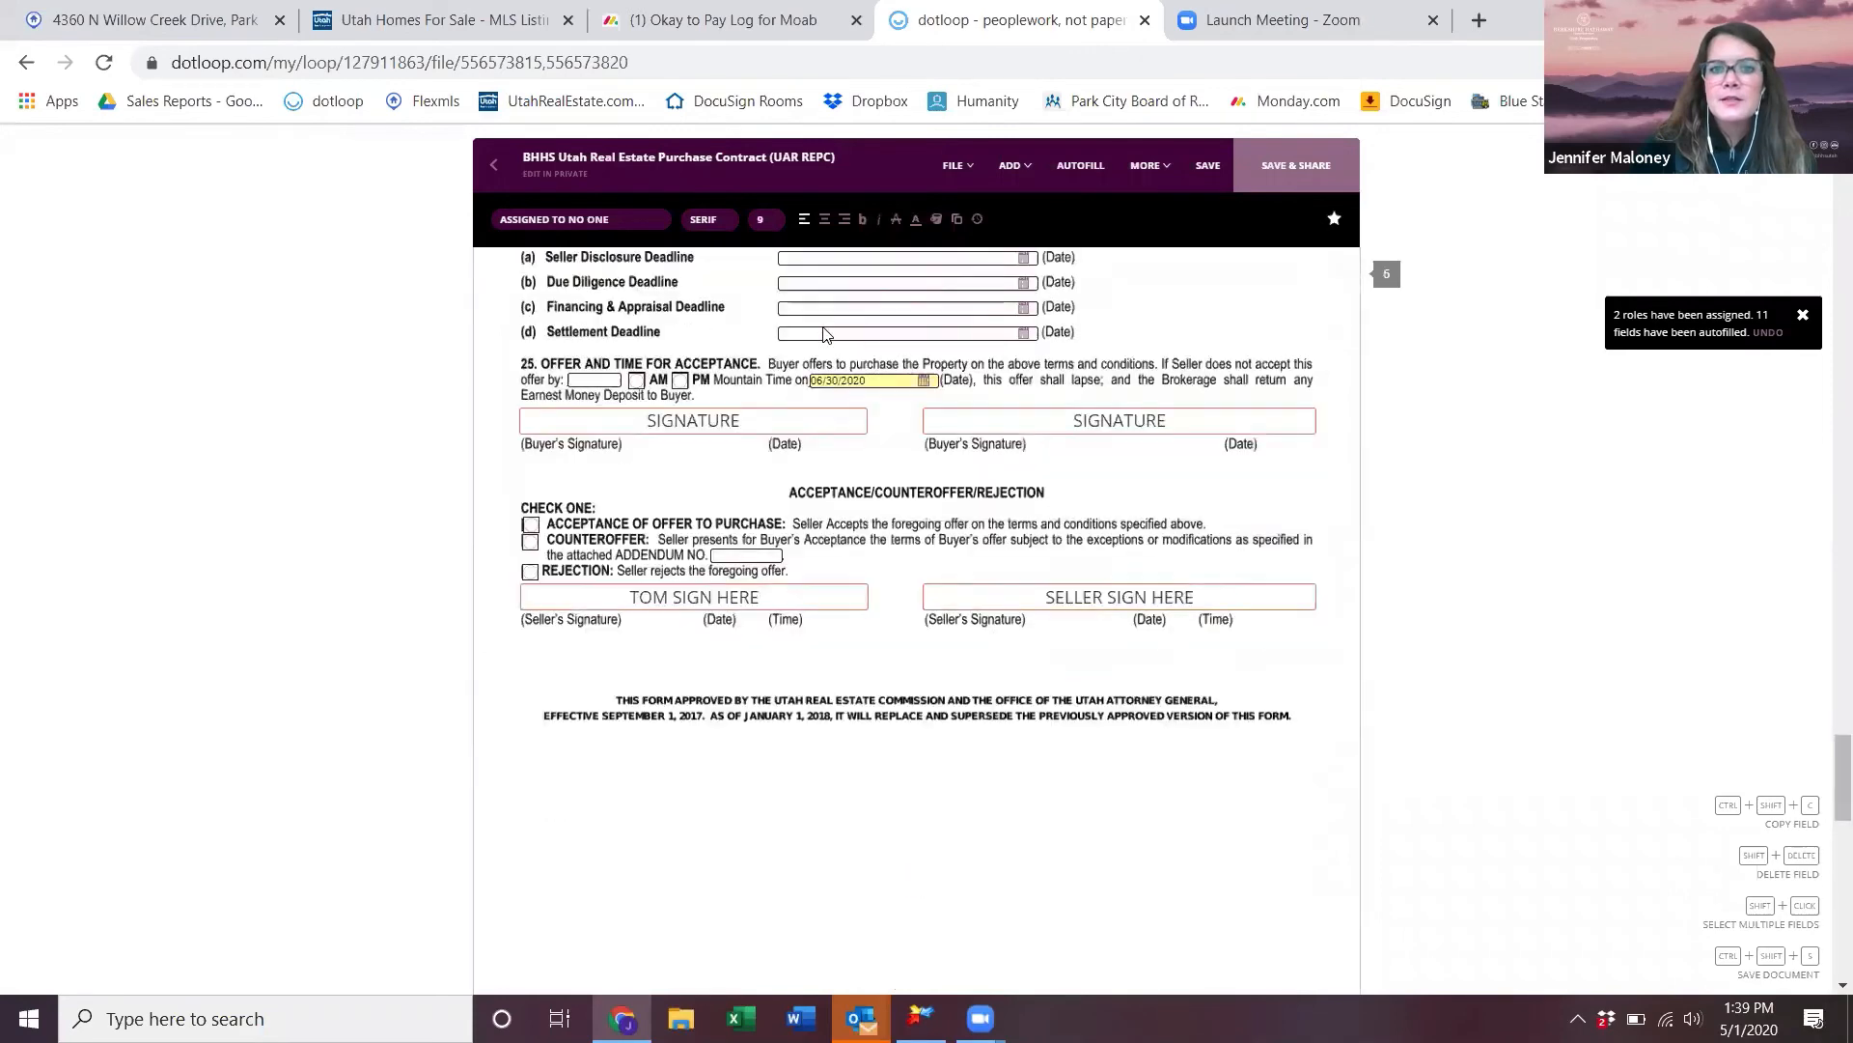
scroll(823, 333, "down", 5)
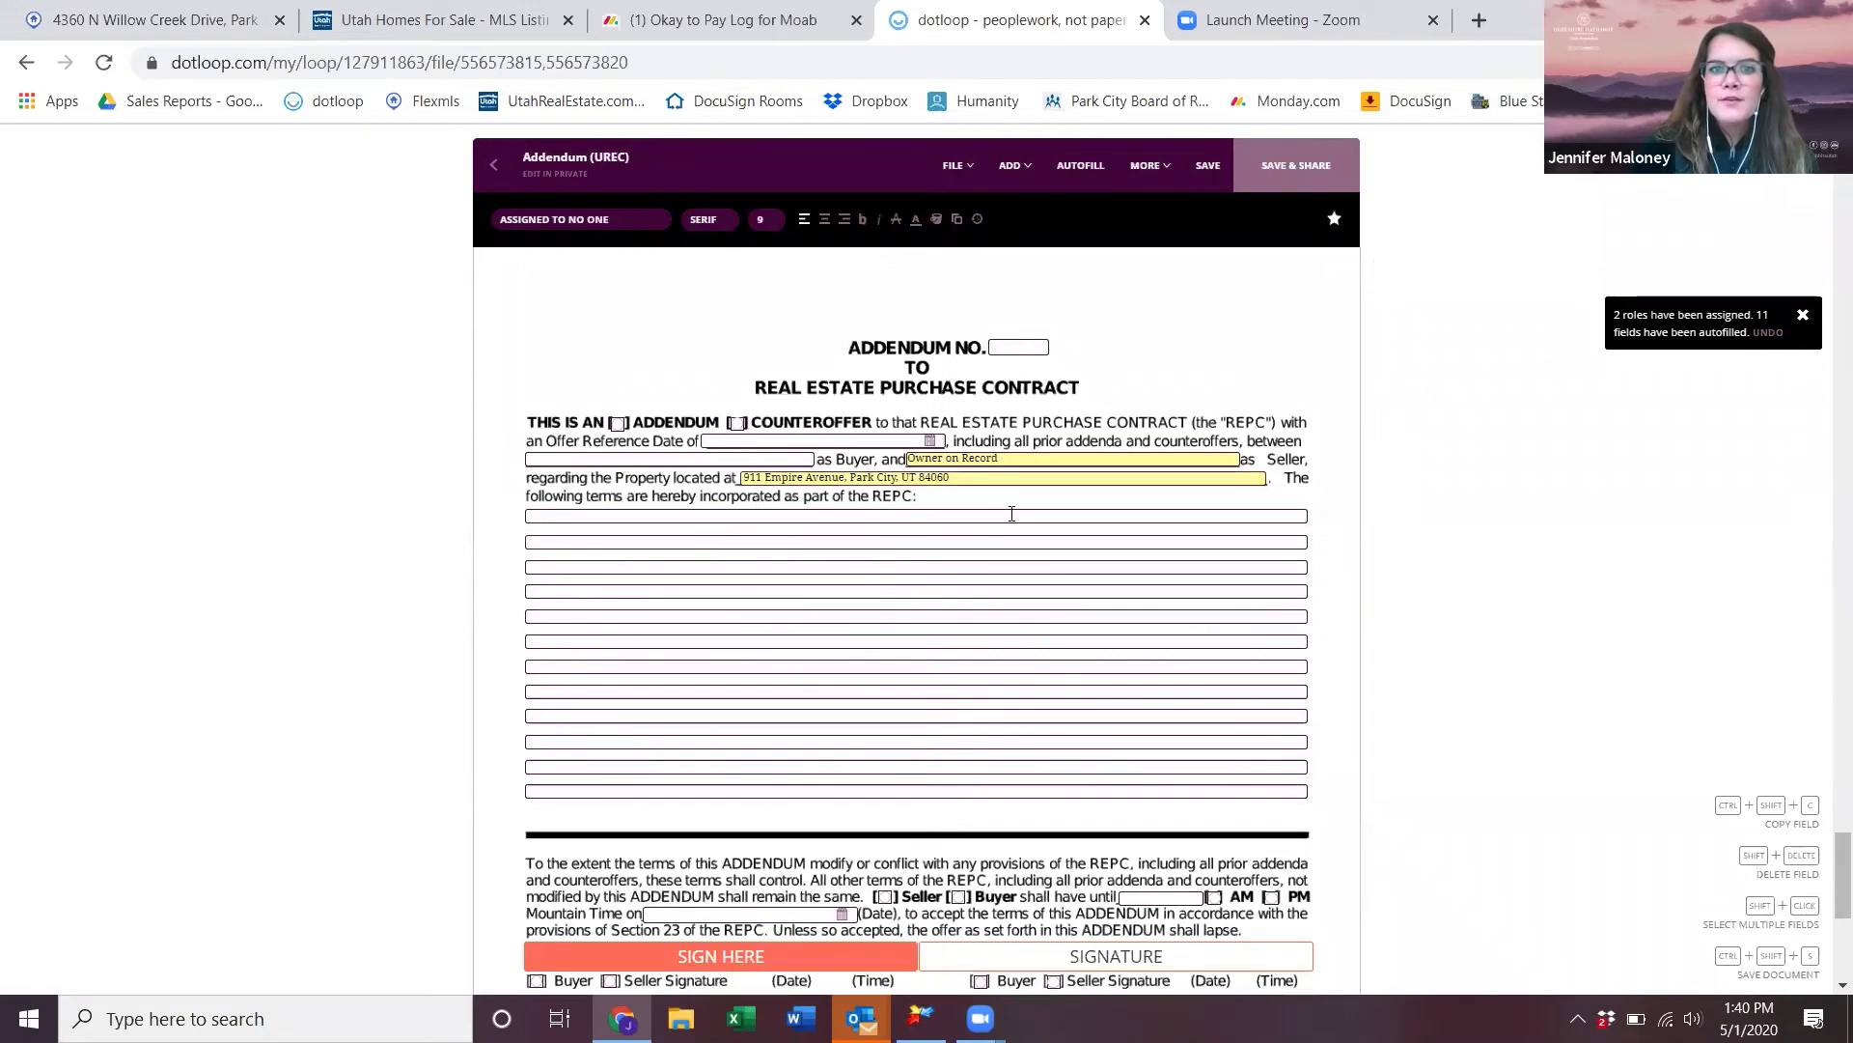
scroll(1046, 749, "down", 6)
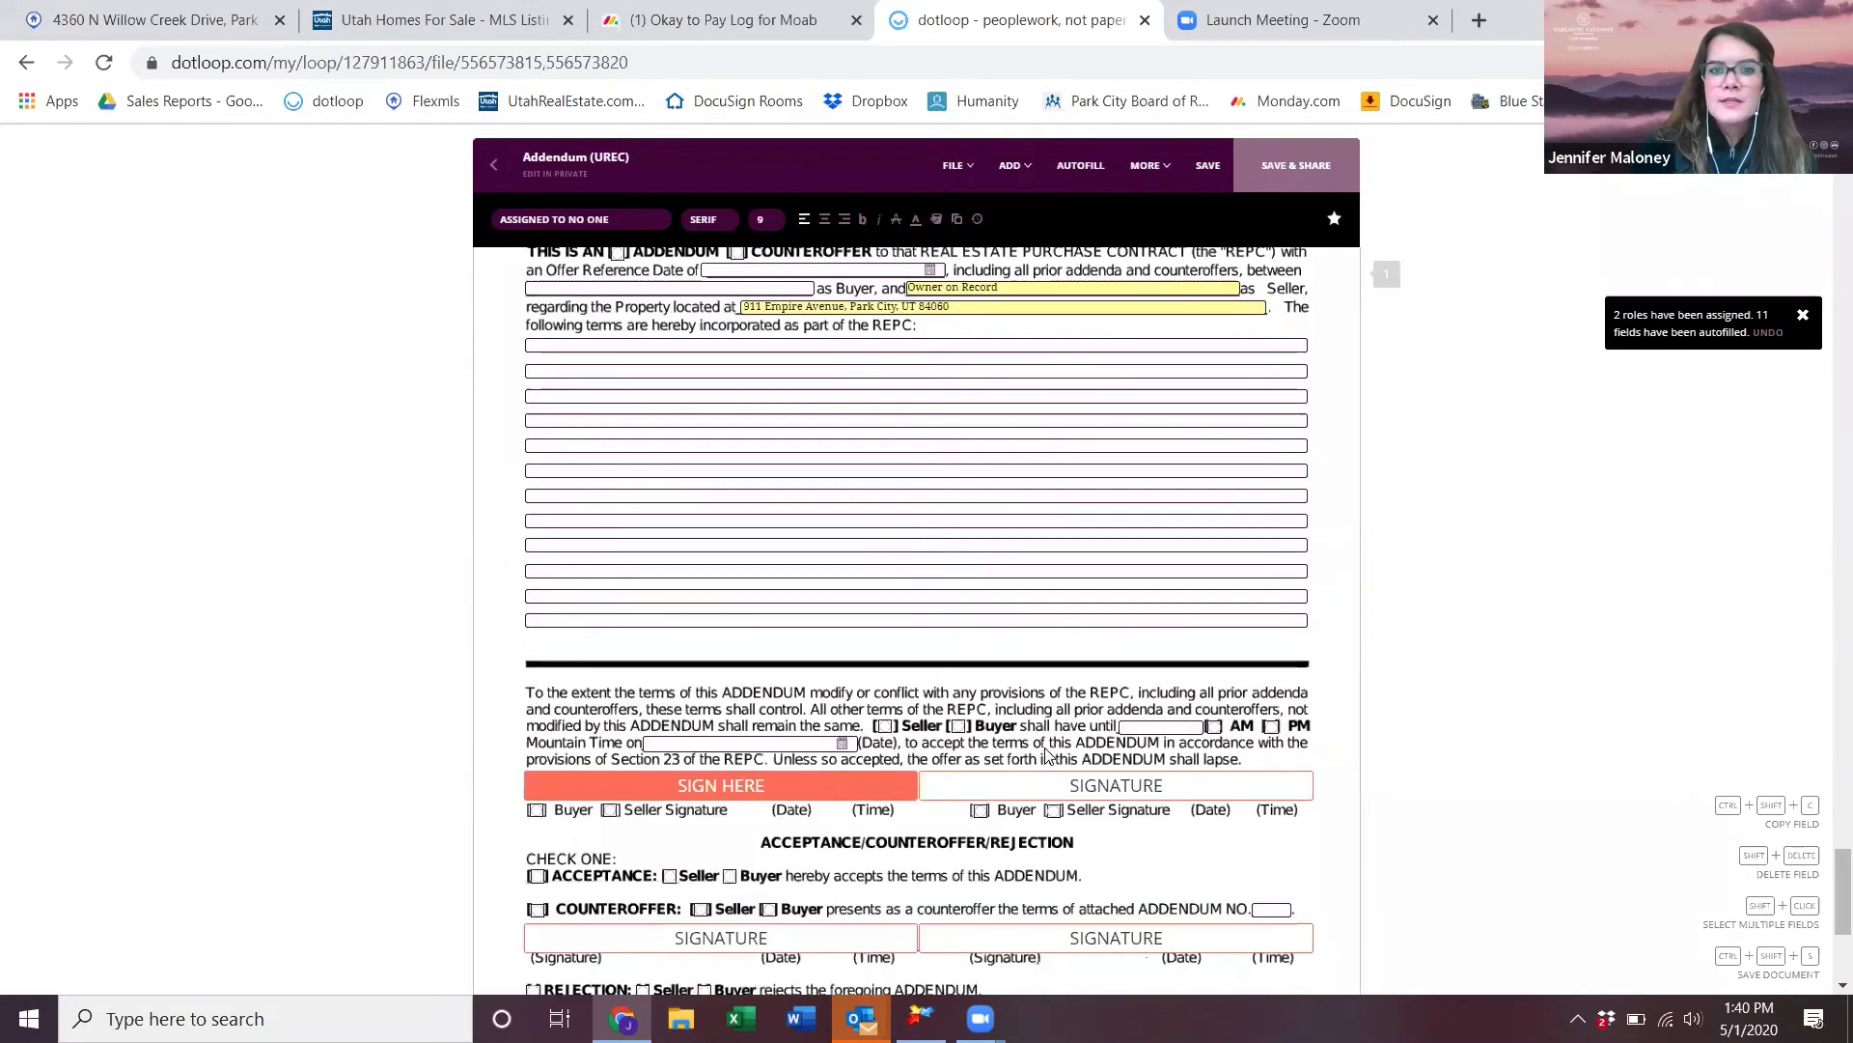
- Save the addendum, go back to the loop, and tick the BHHS contract and Addendum (UREC)
left_click(1207, 167)
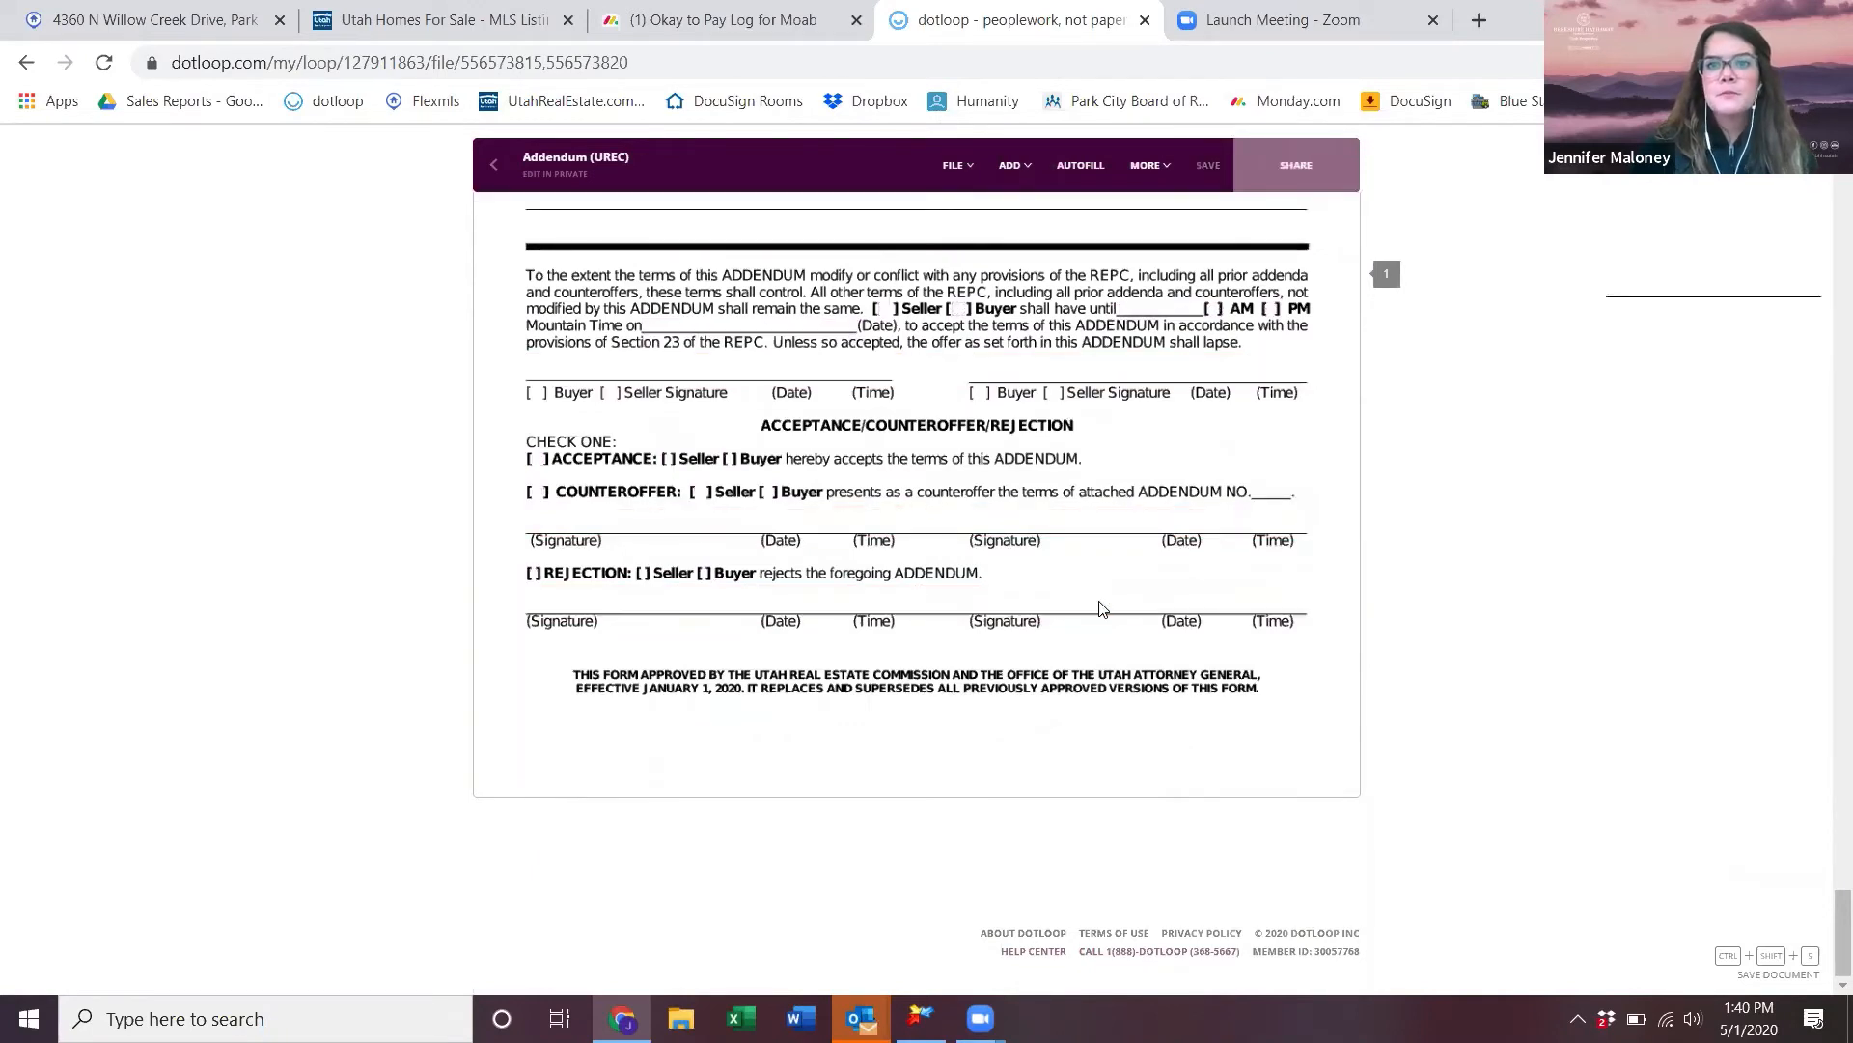
left_click(506, 166)
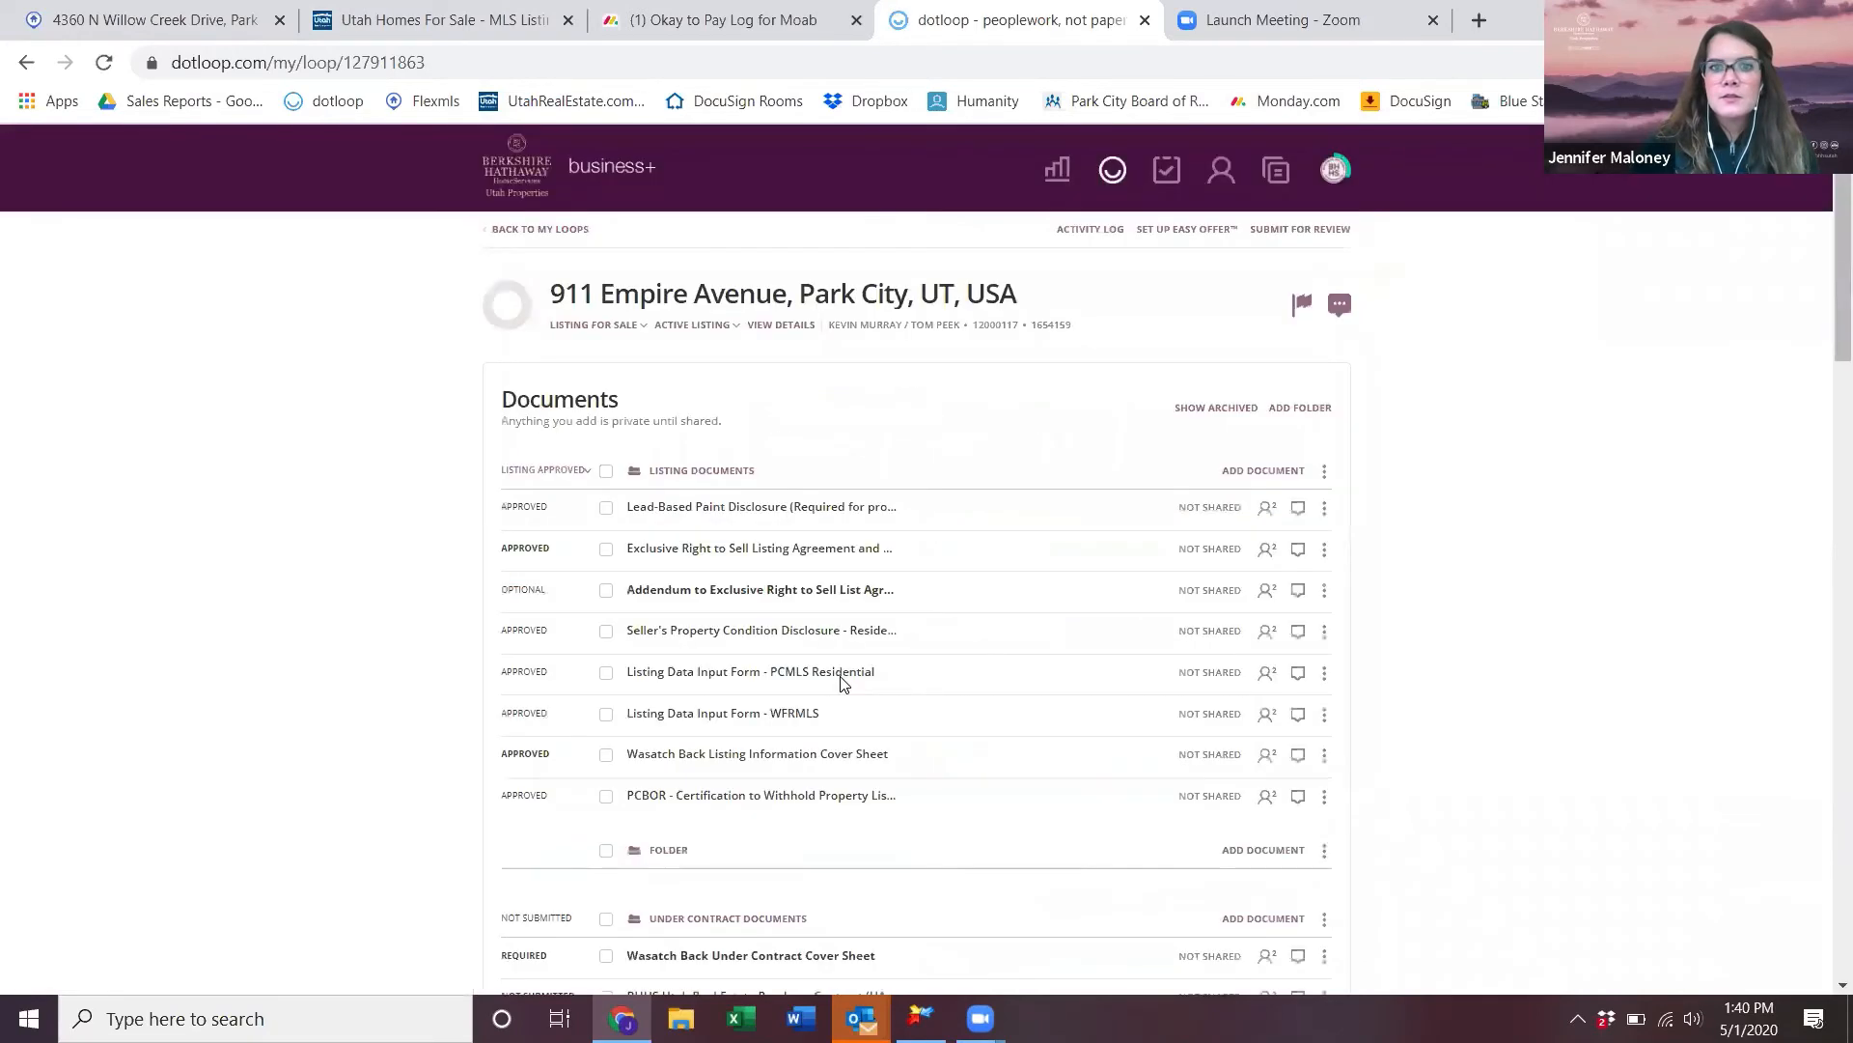
scroll(842, 683, "down", 4)
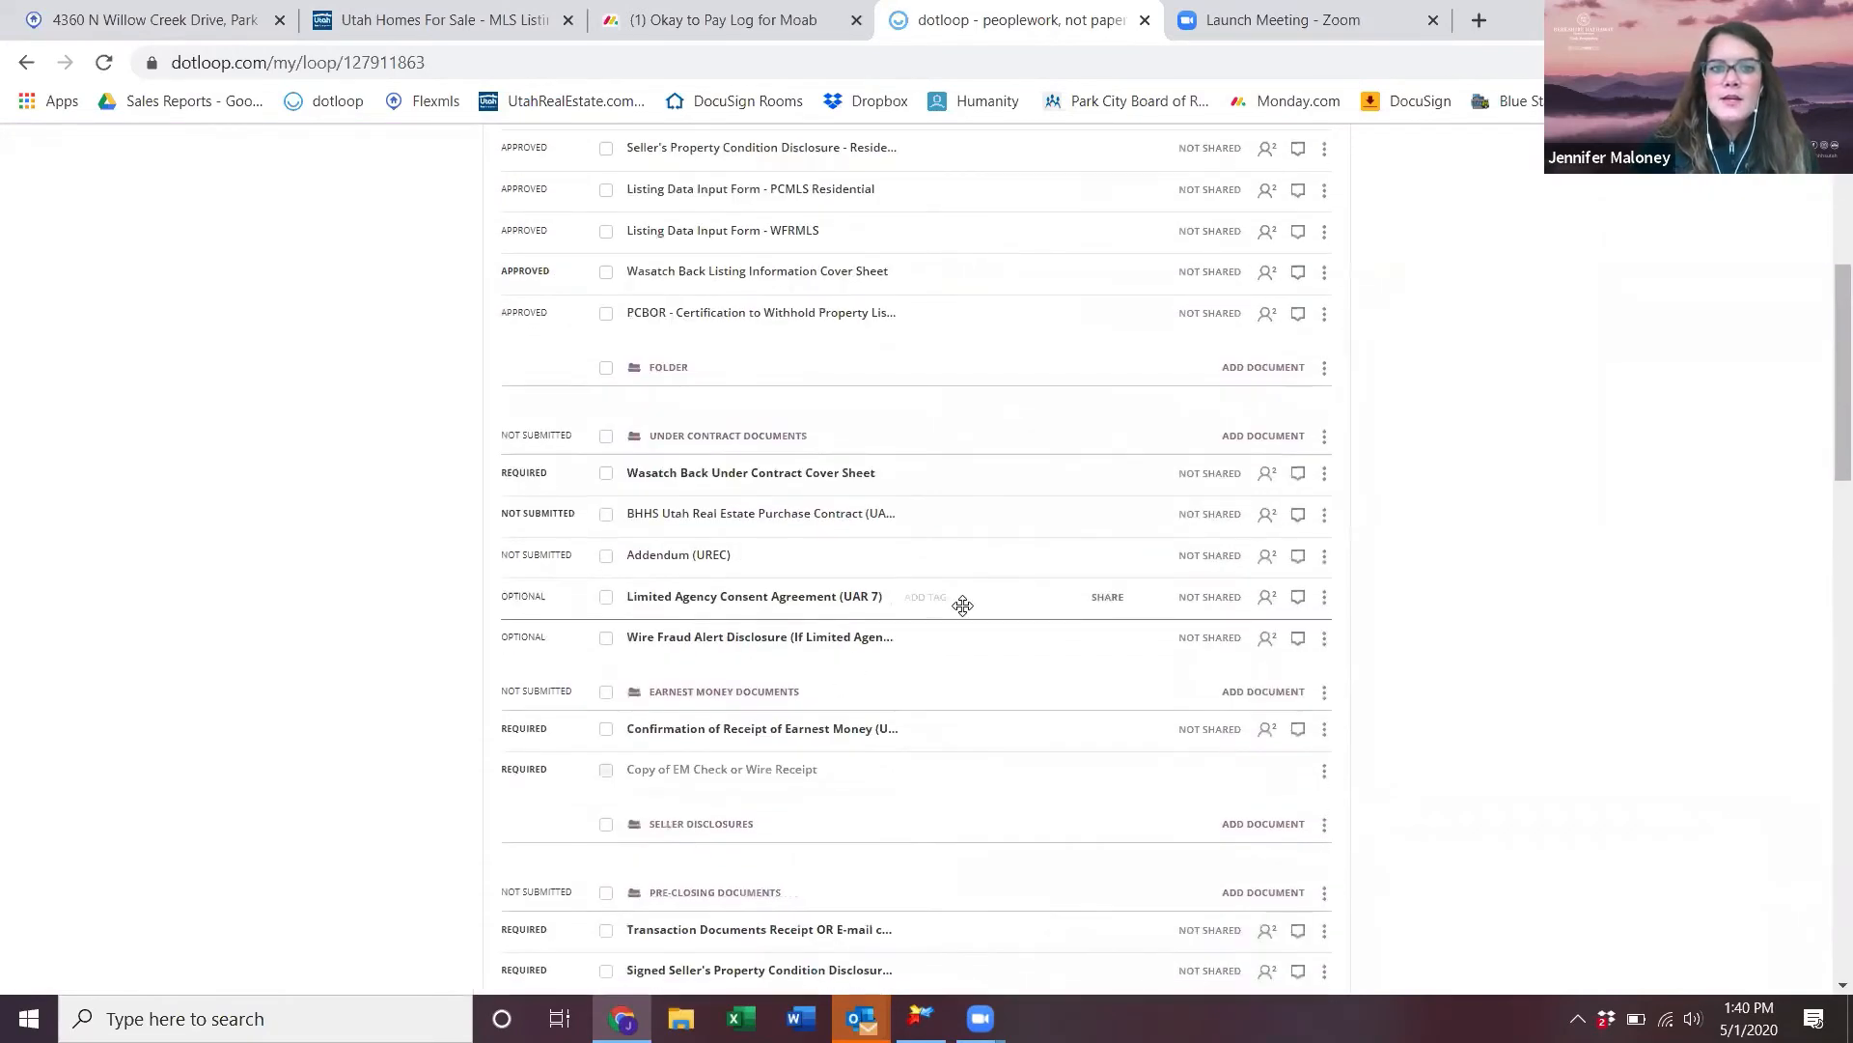
left_click(606, 515)
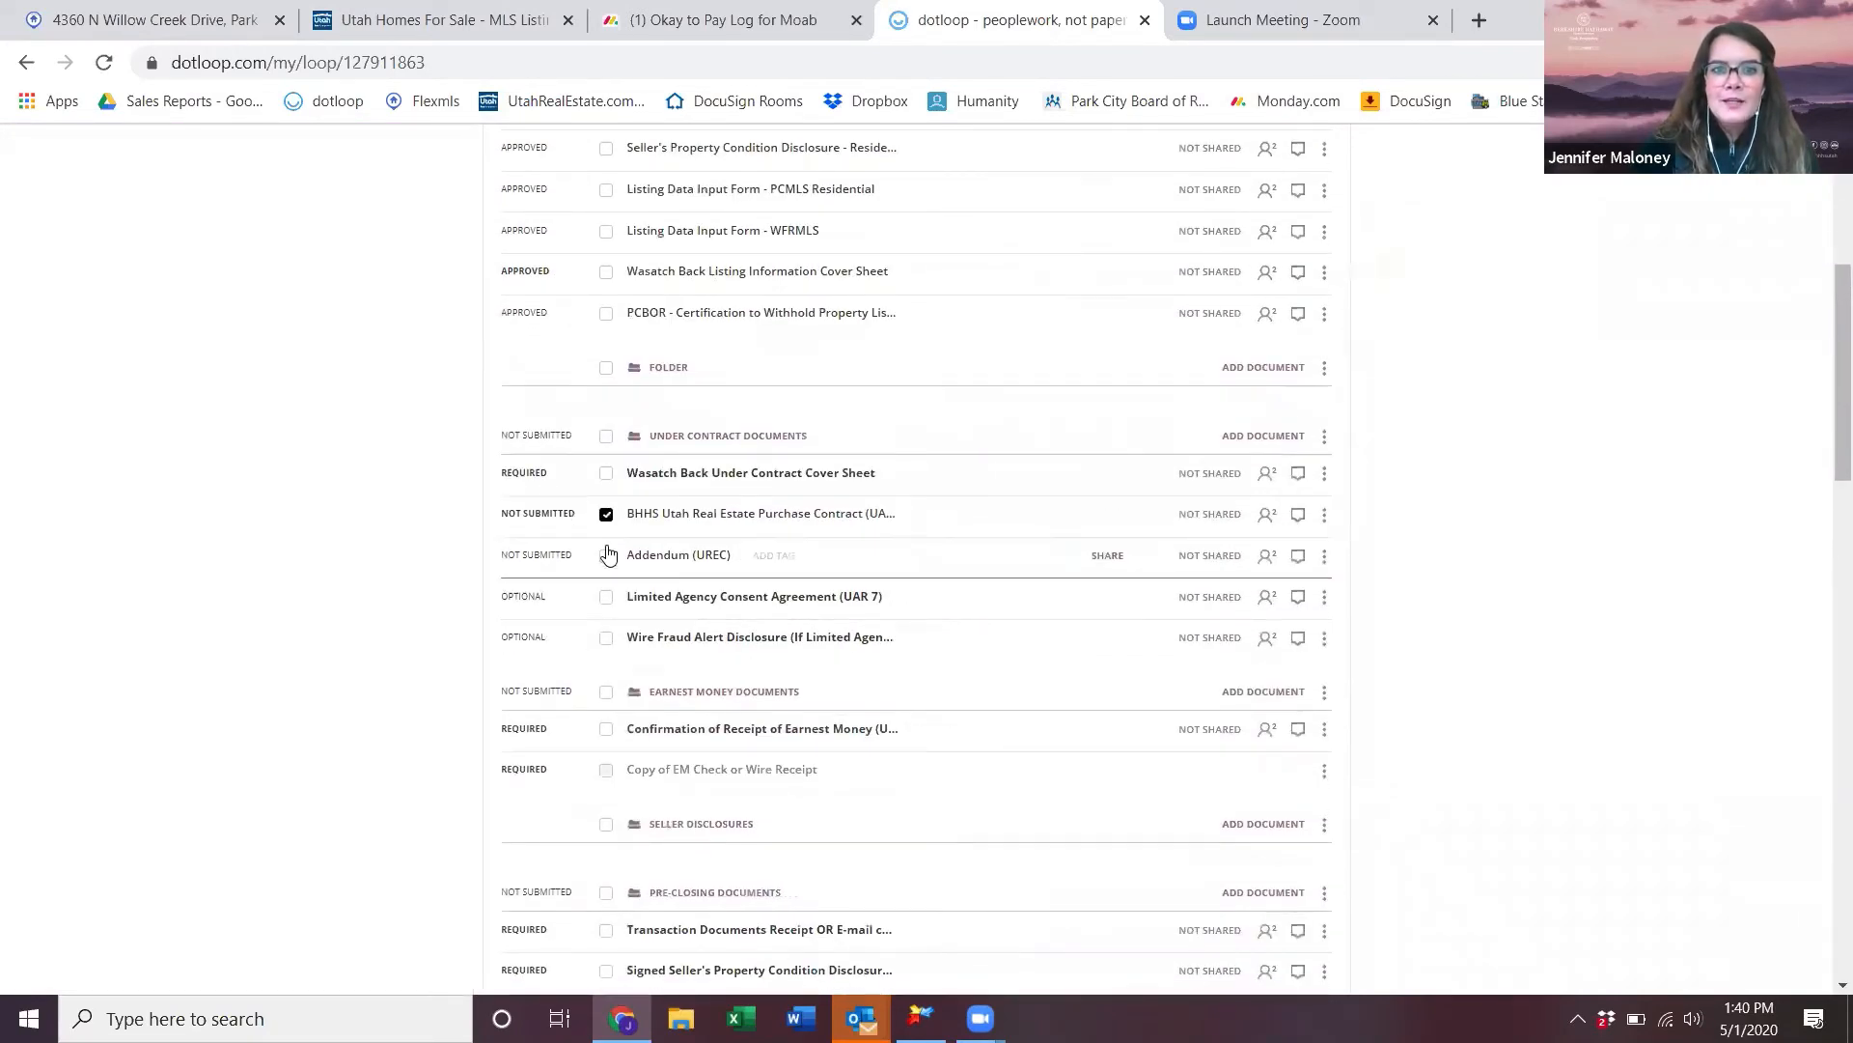
left_click(606, 556)
scroll(1235, 578, "up", 4)
scroll(1236, 577, "up", 1)
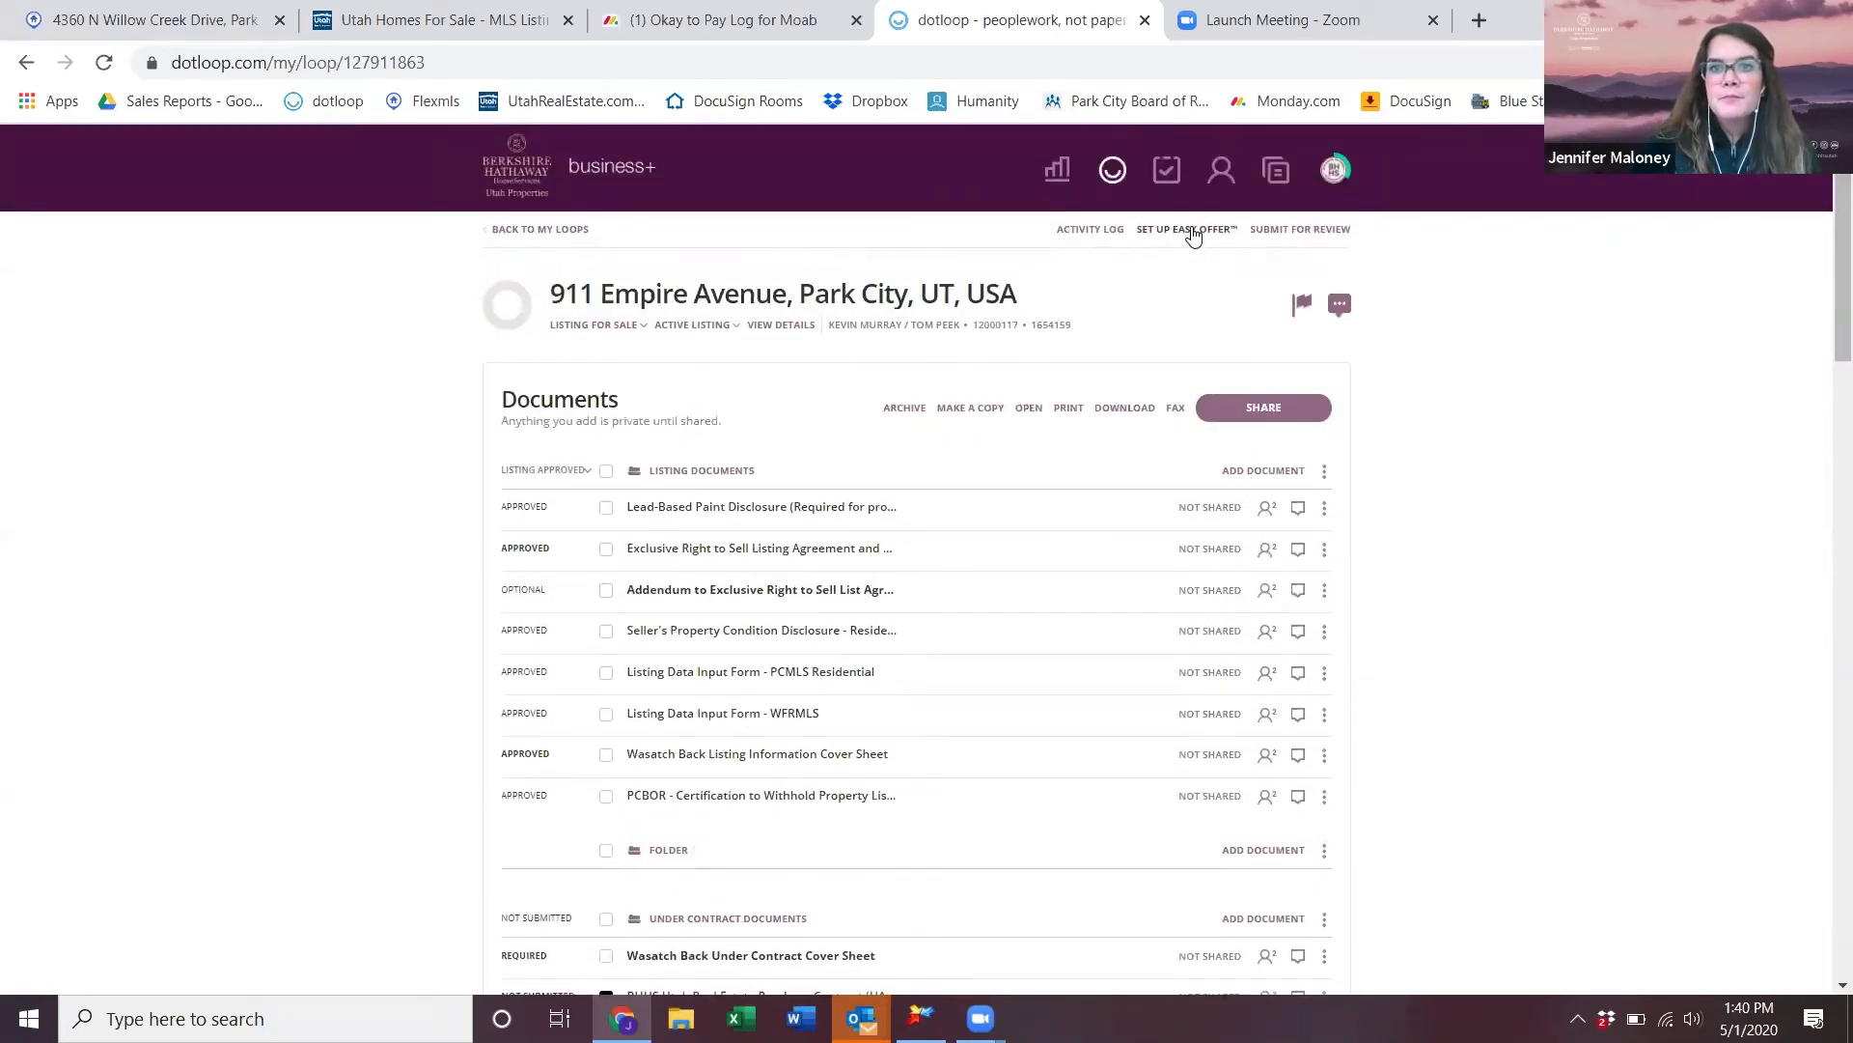
- Set up Easy Offer with the chosen listing agent, sharing the Listing Documents folder
left_click(1193, 229)
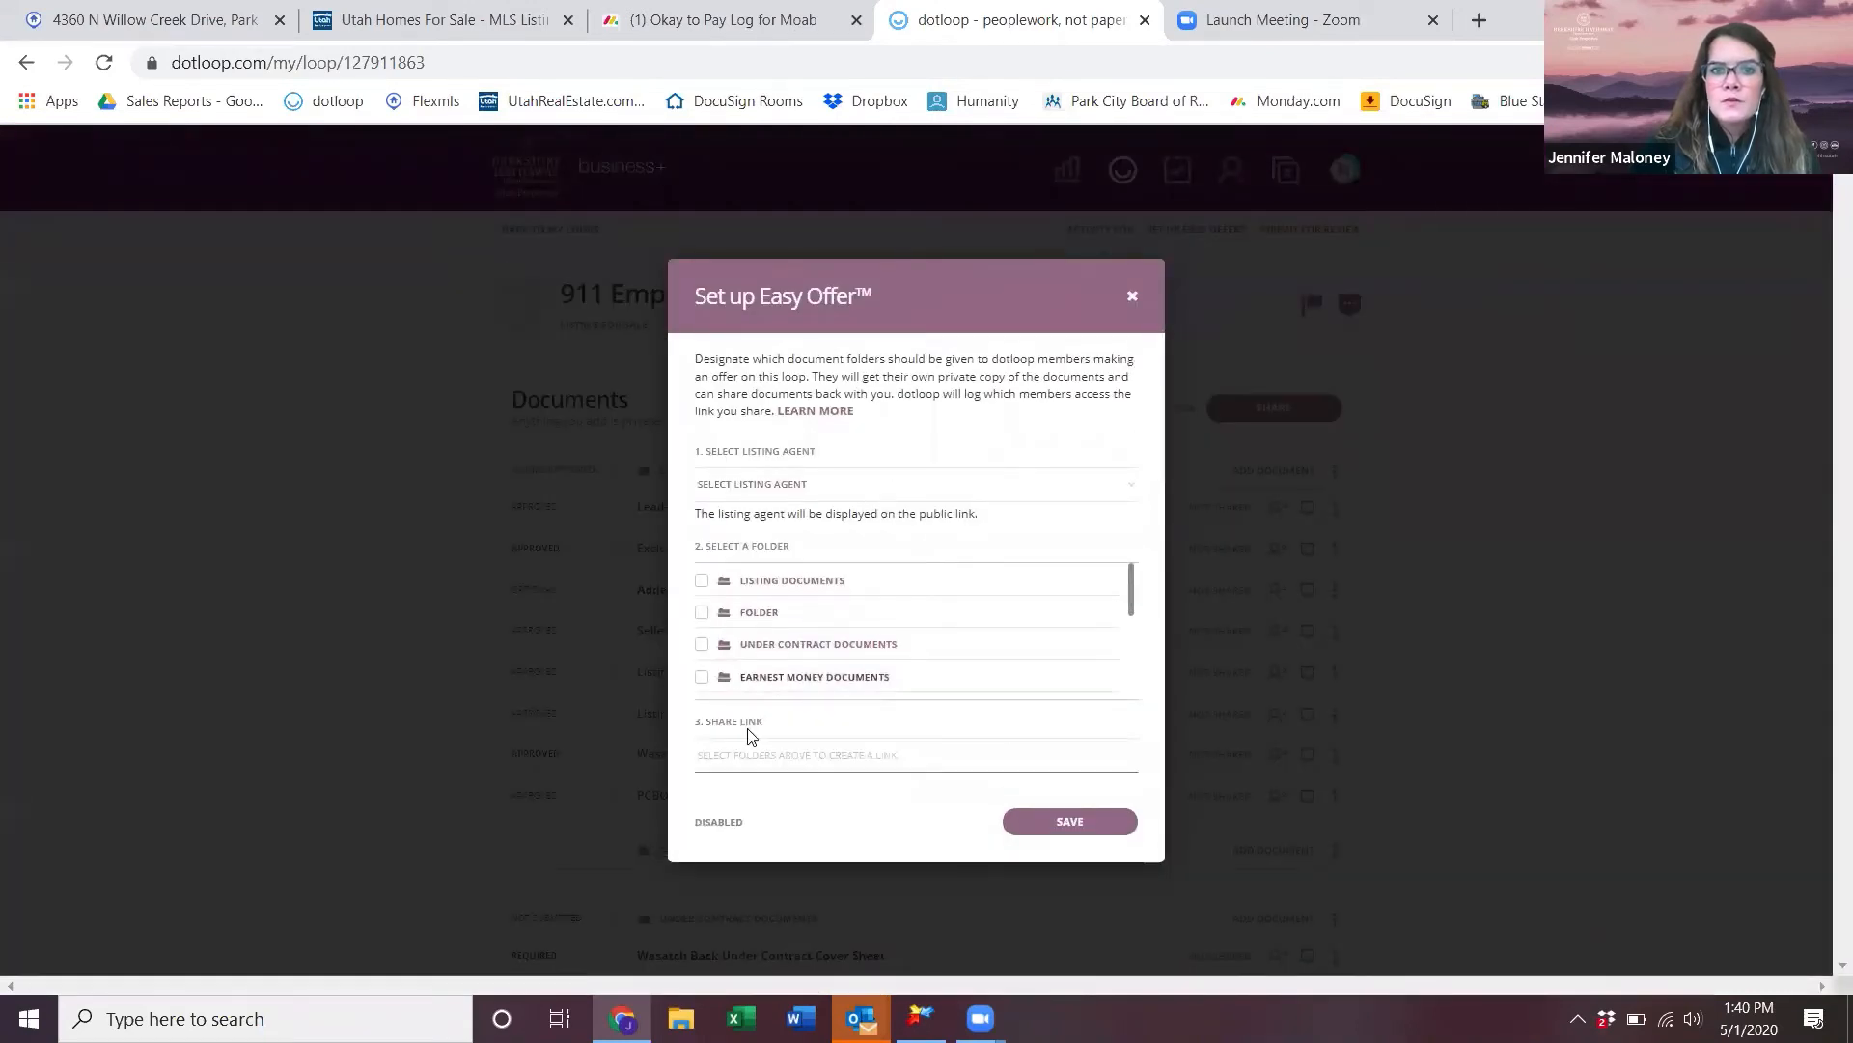
left_click(775, 492)
left_click(771, 509)
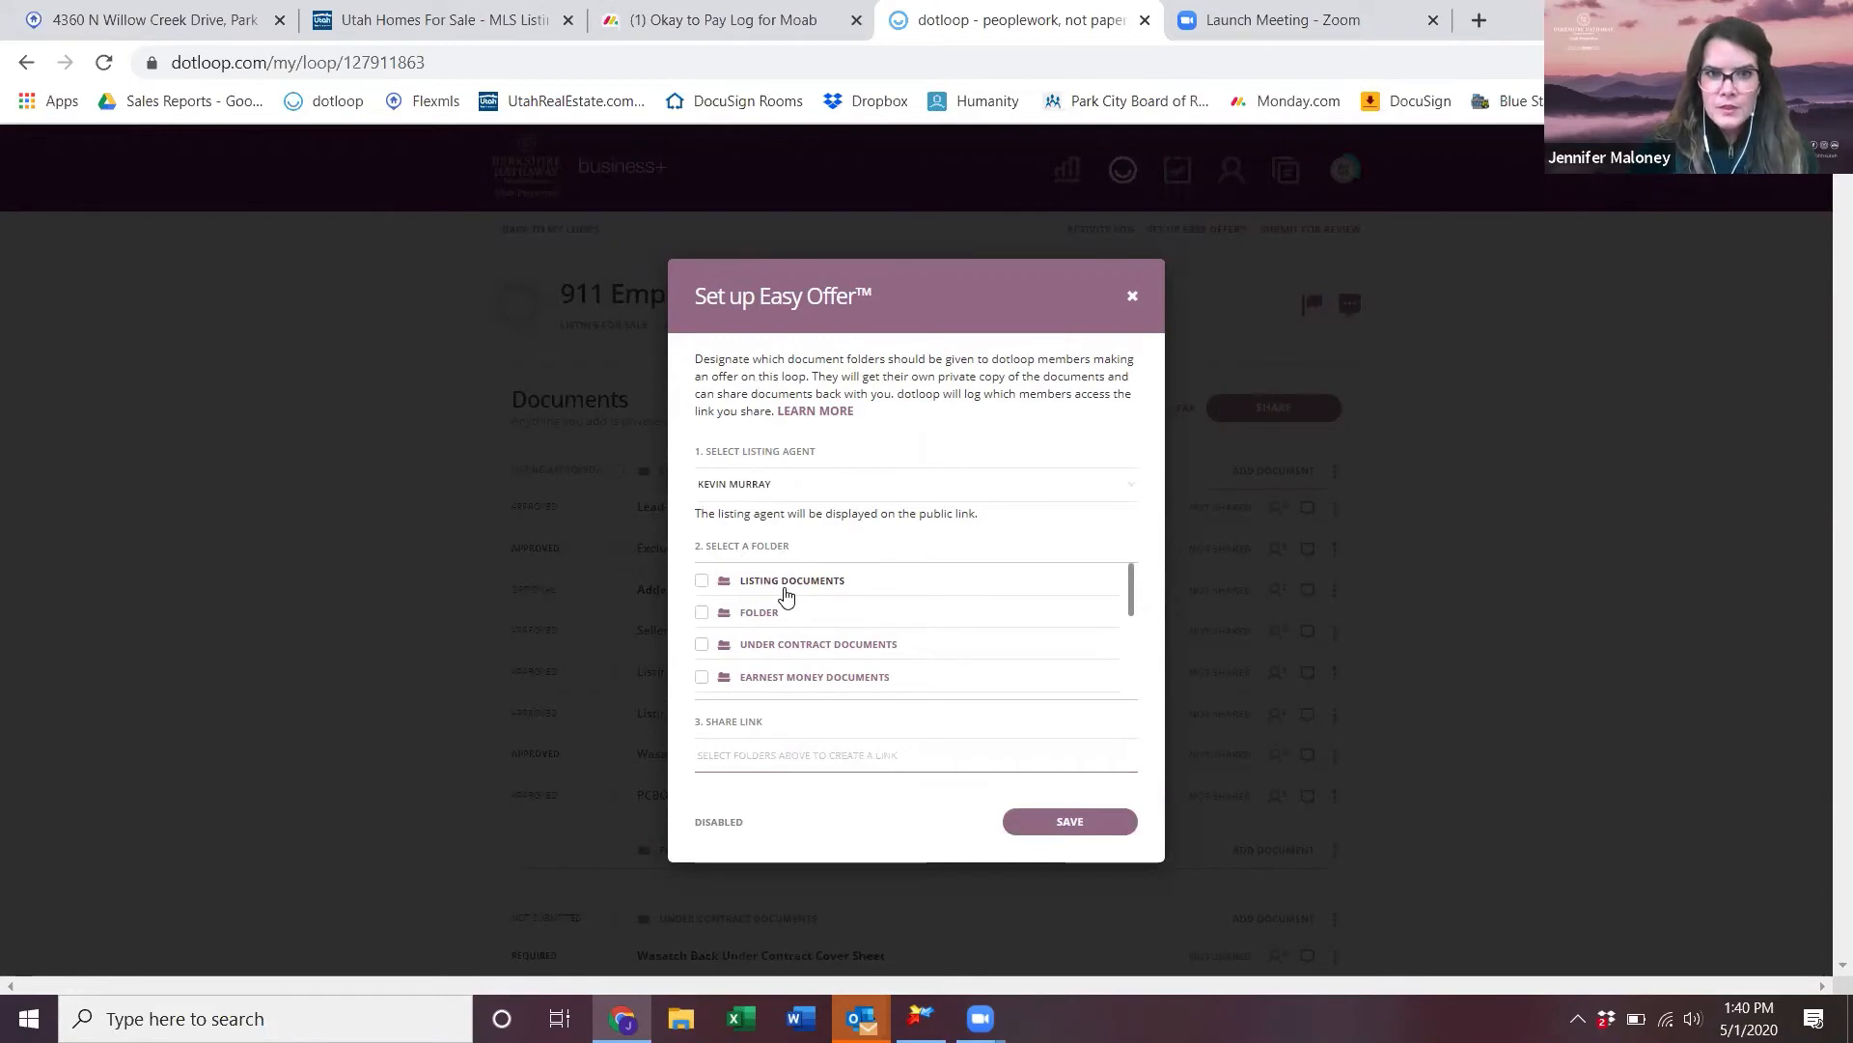
scroll(786, 597, "down", 1)
scroll(787, 597, "up", 2)
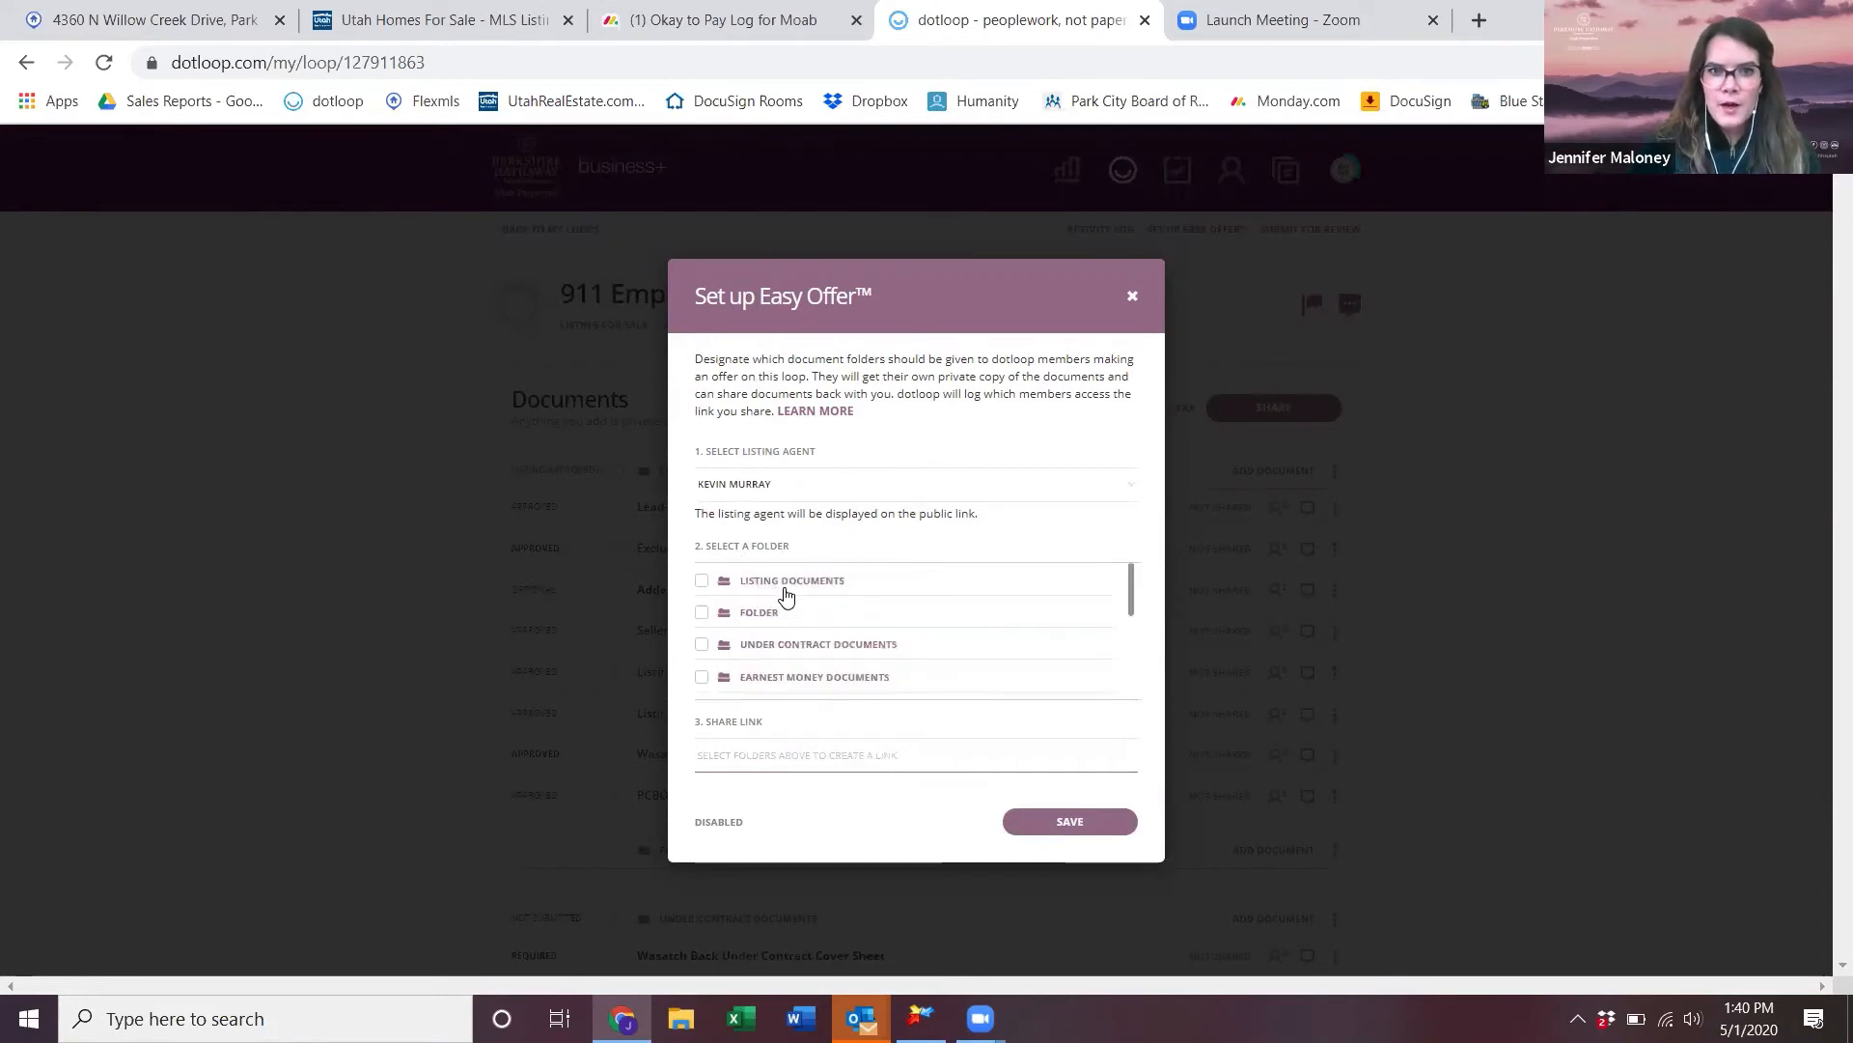
left_click(702, 581)
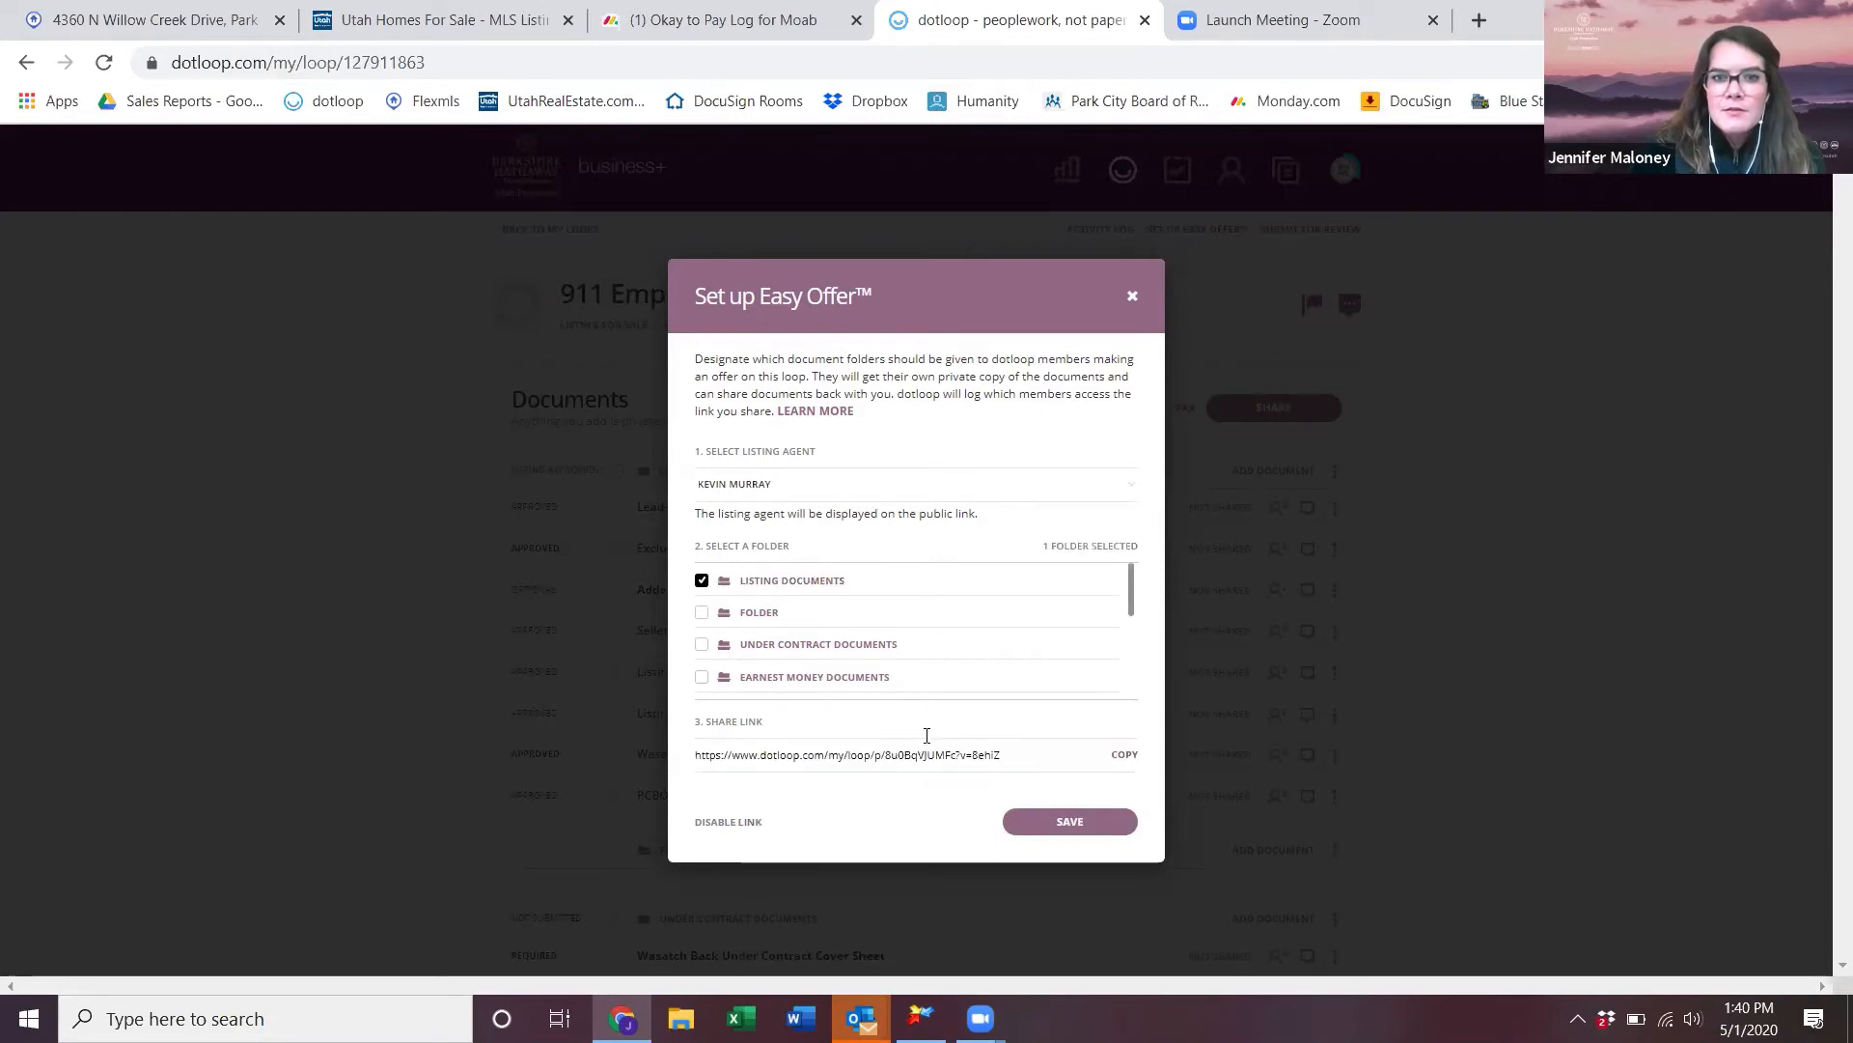
left_click(1050, 828)
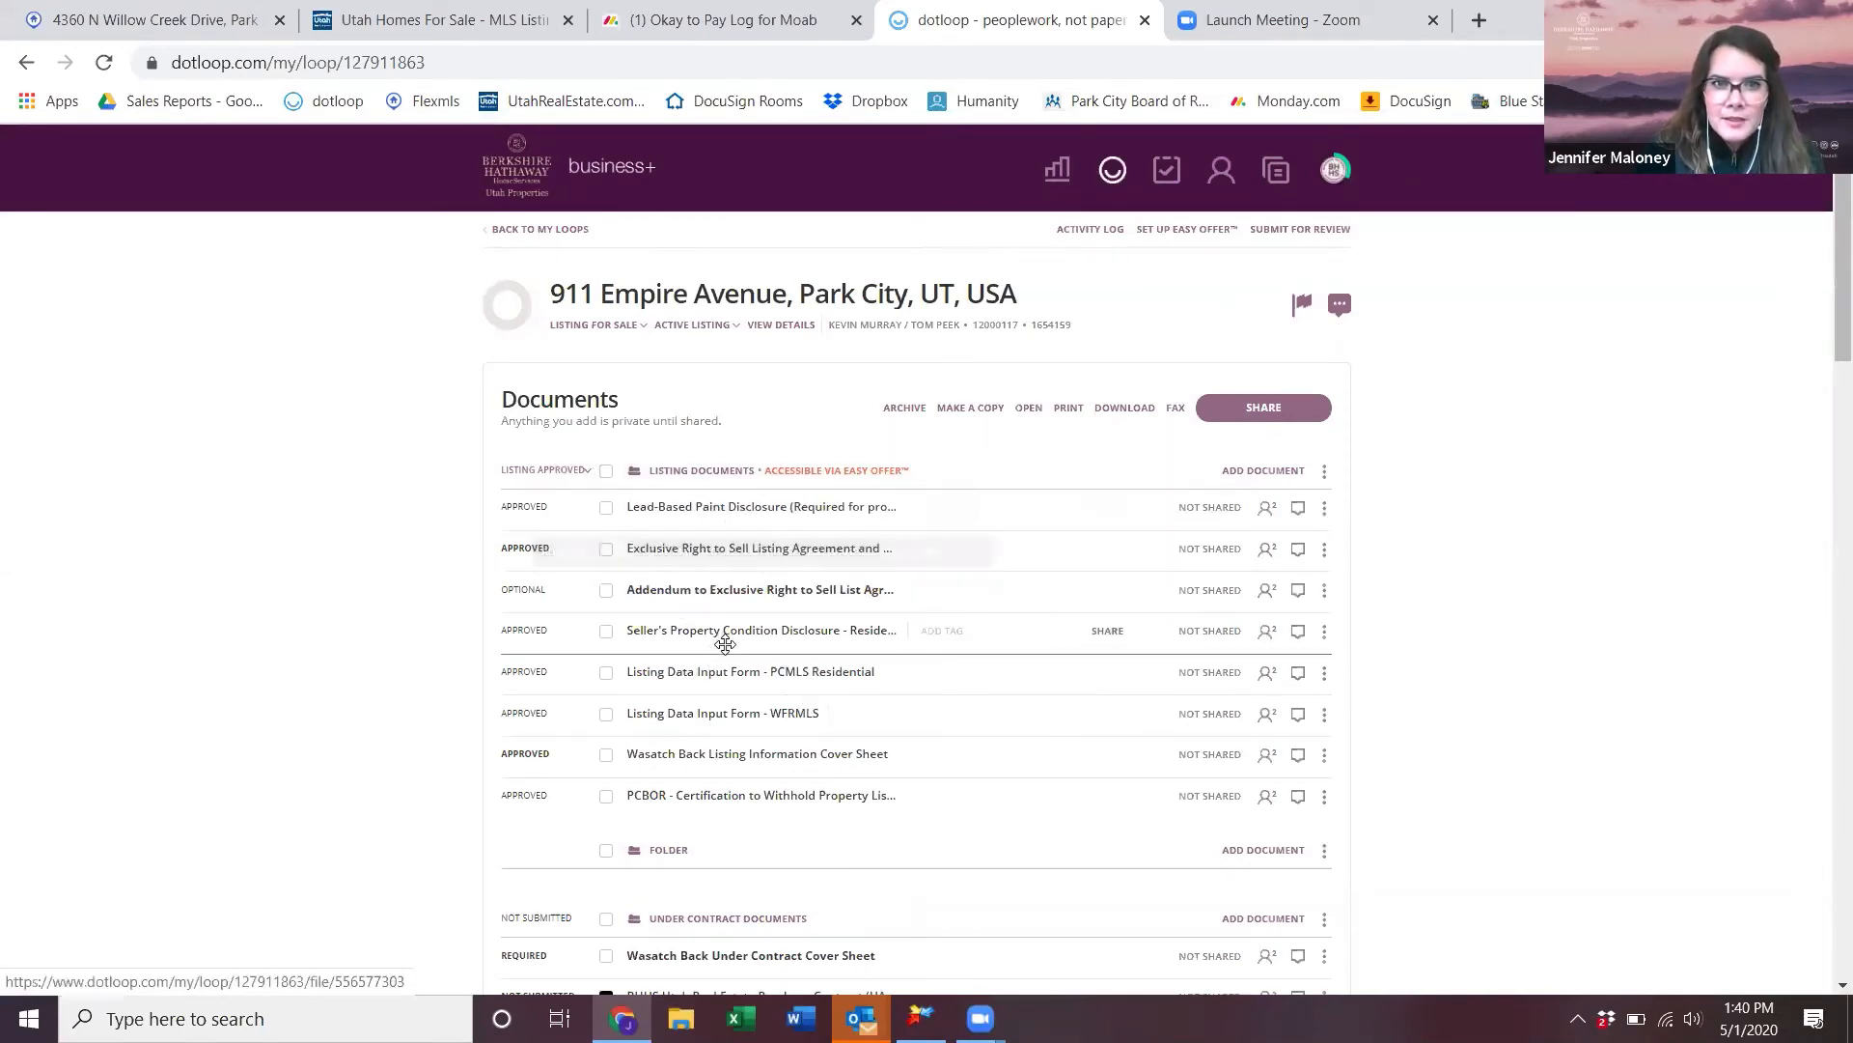
- Untick the BHHS contract, then disable the Easy Offer share link and close the settings
scroll(725, 644, "down", 2)
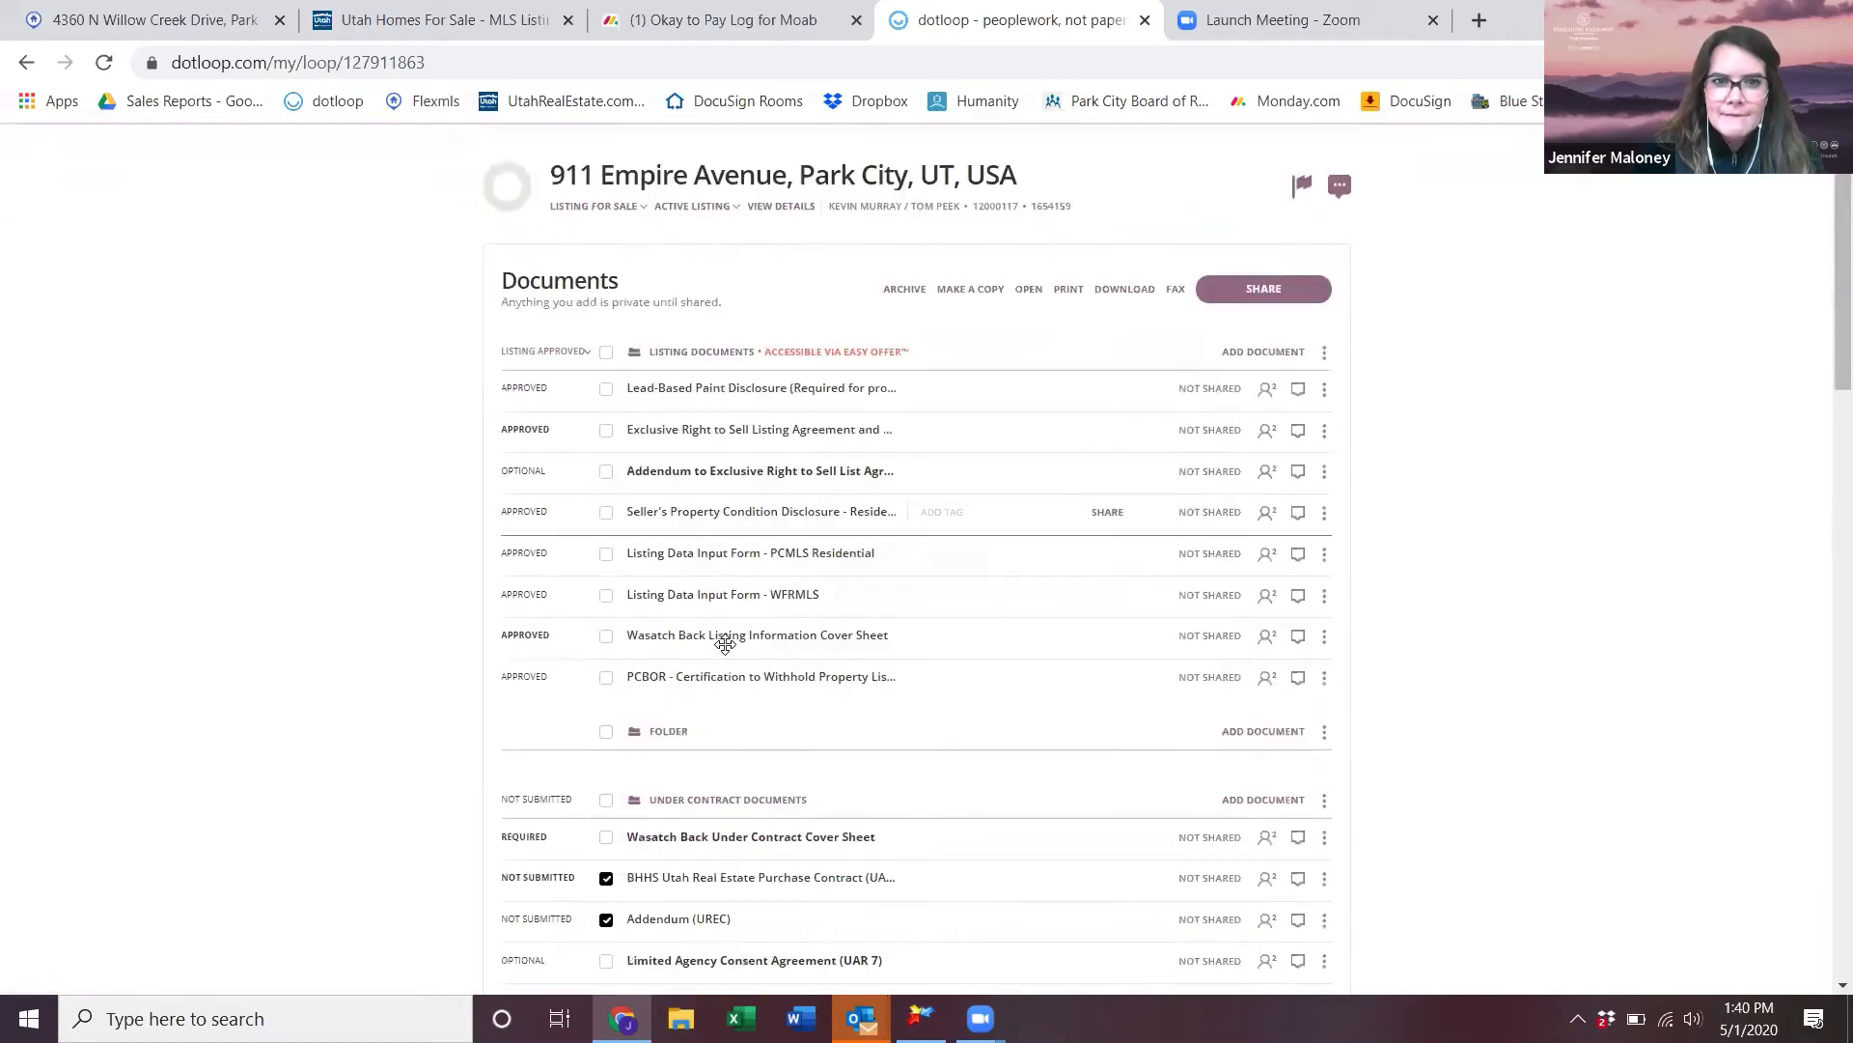
scroll(735, 676, "up", 2)
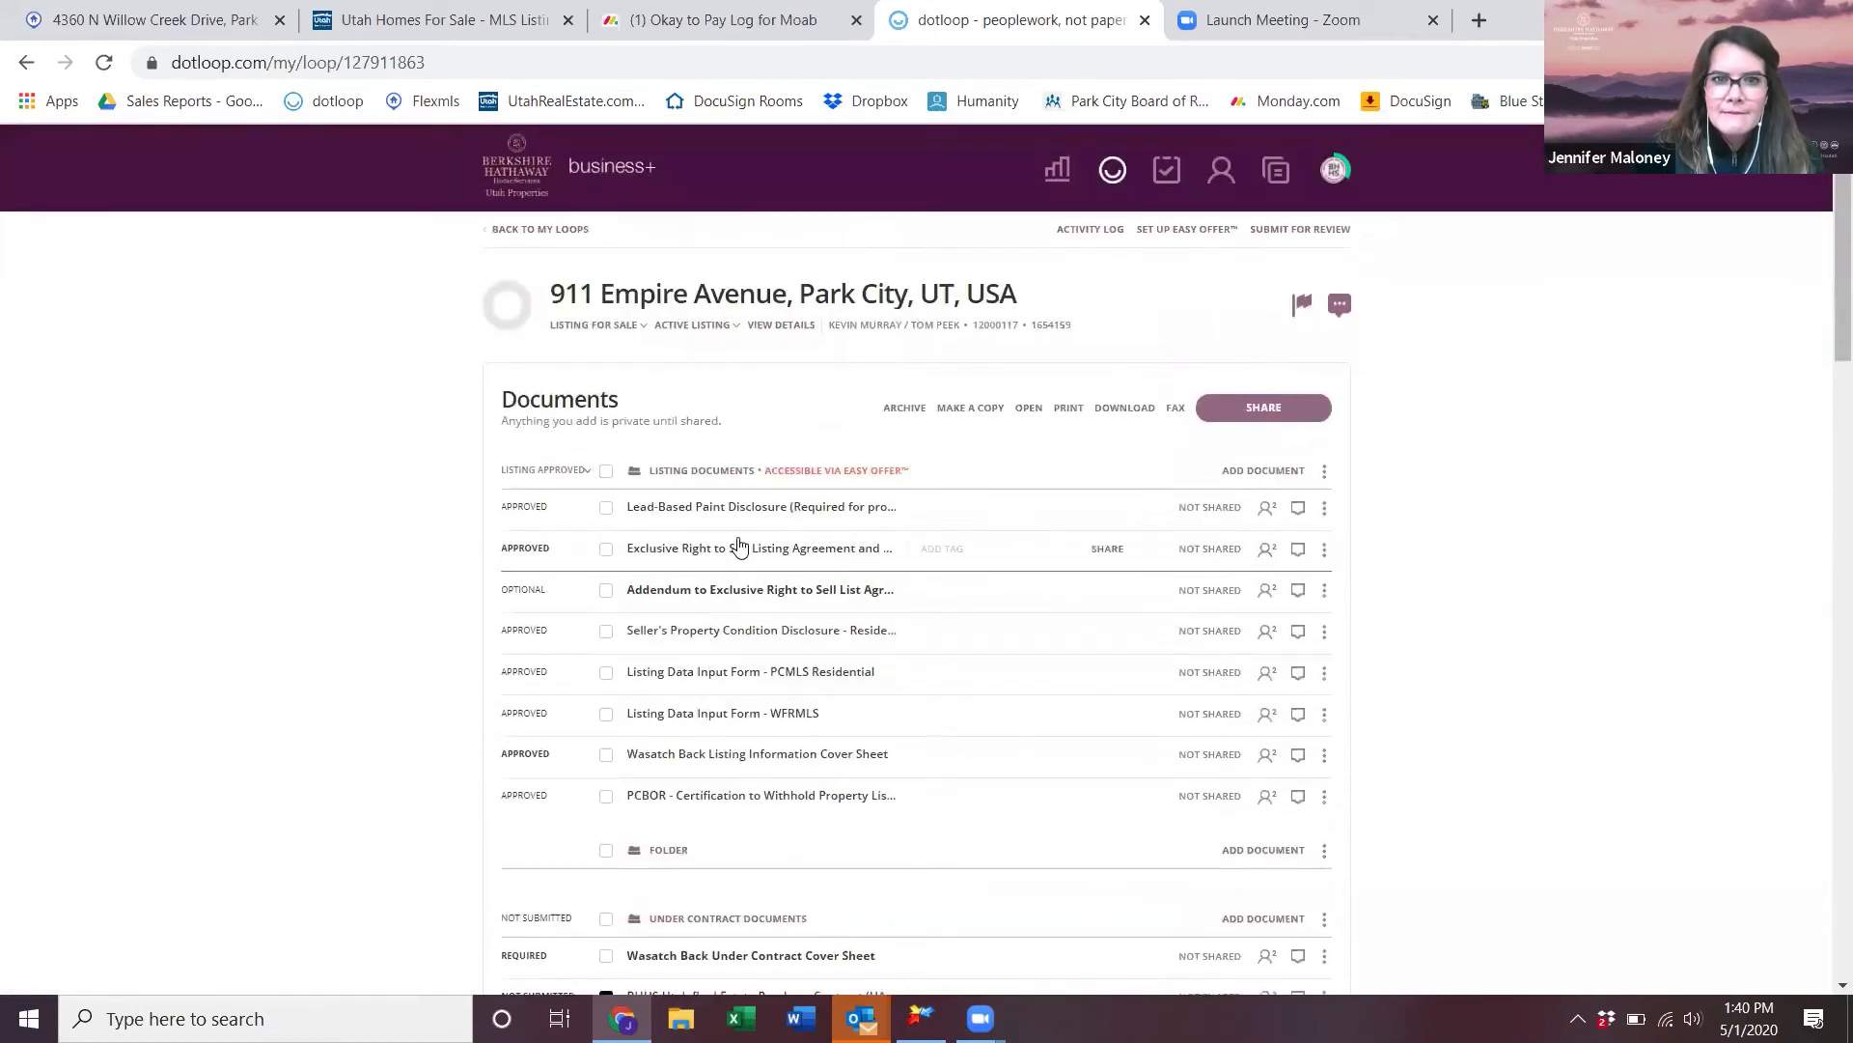
scroll(660, 565, "down", 5)
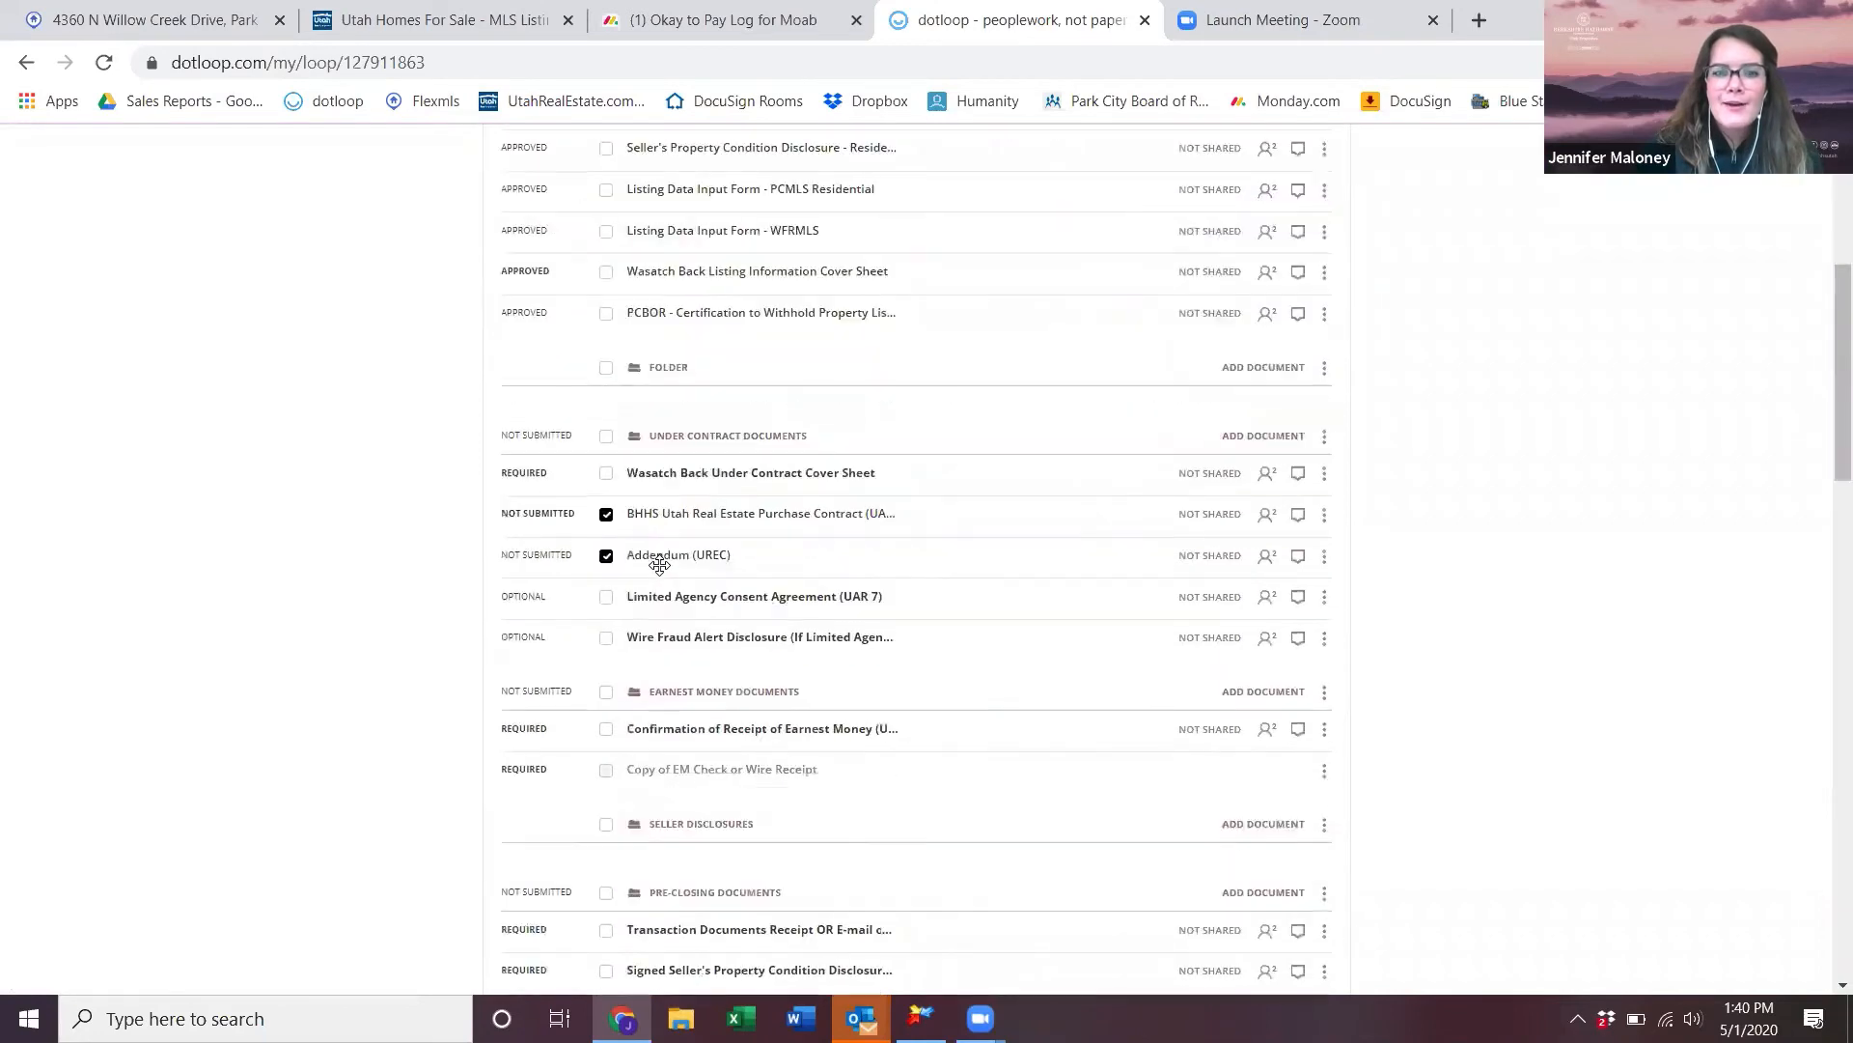
left_click(606, 556)
scroll(761, 635, "up", 5)
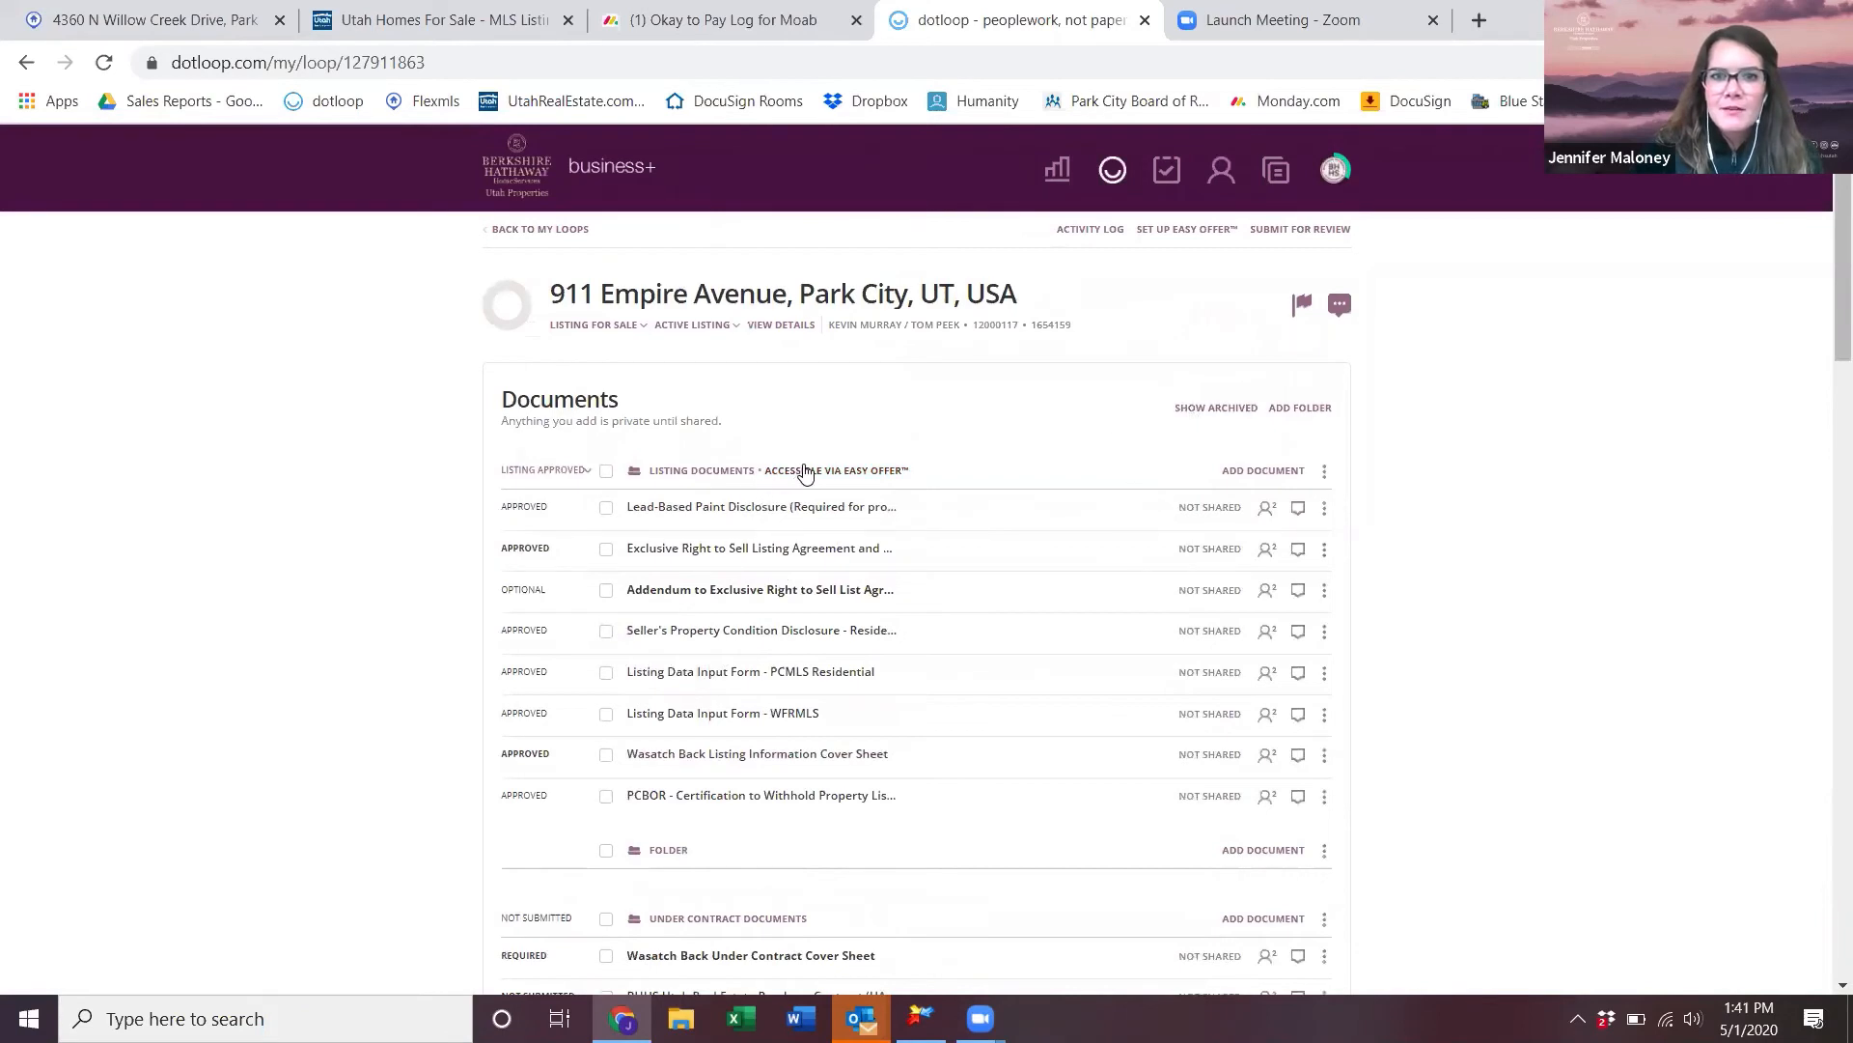
left_click(800, 472)
left_click(747, 827)
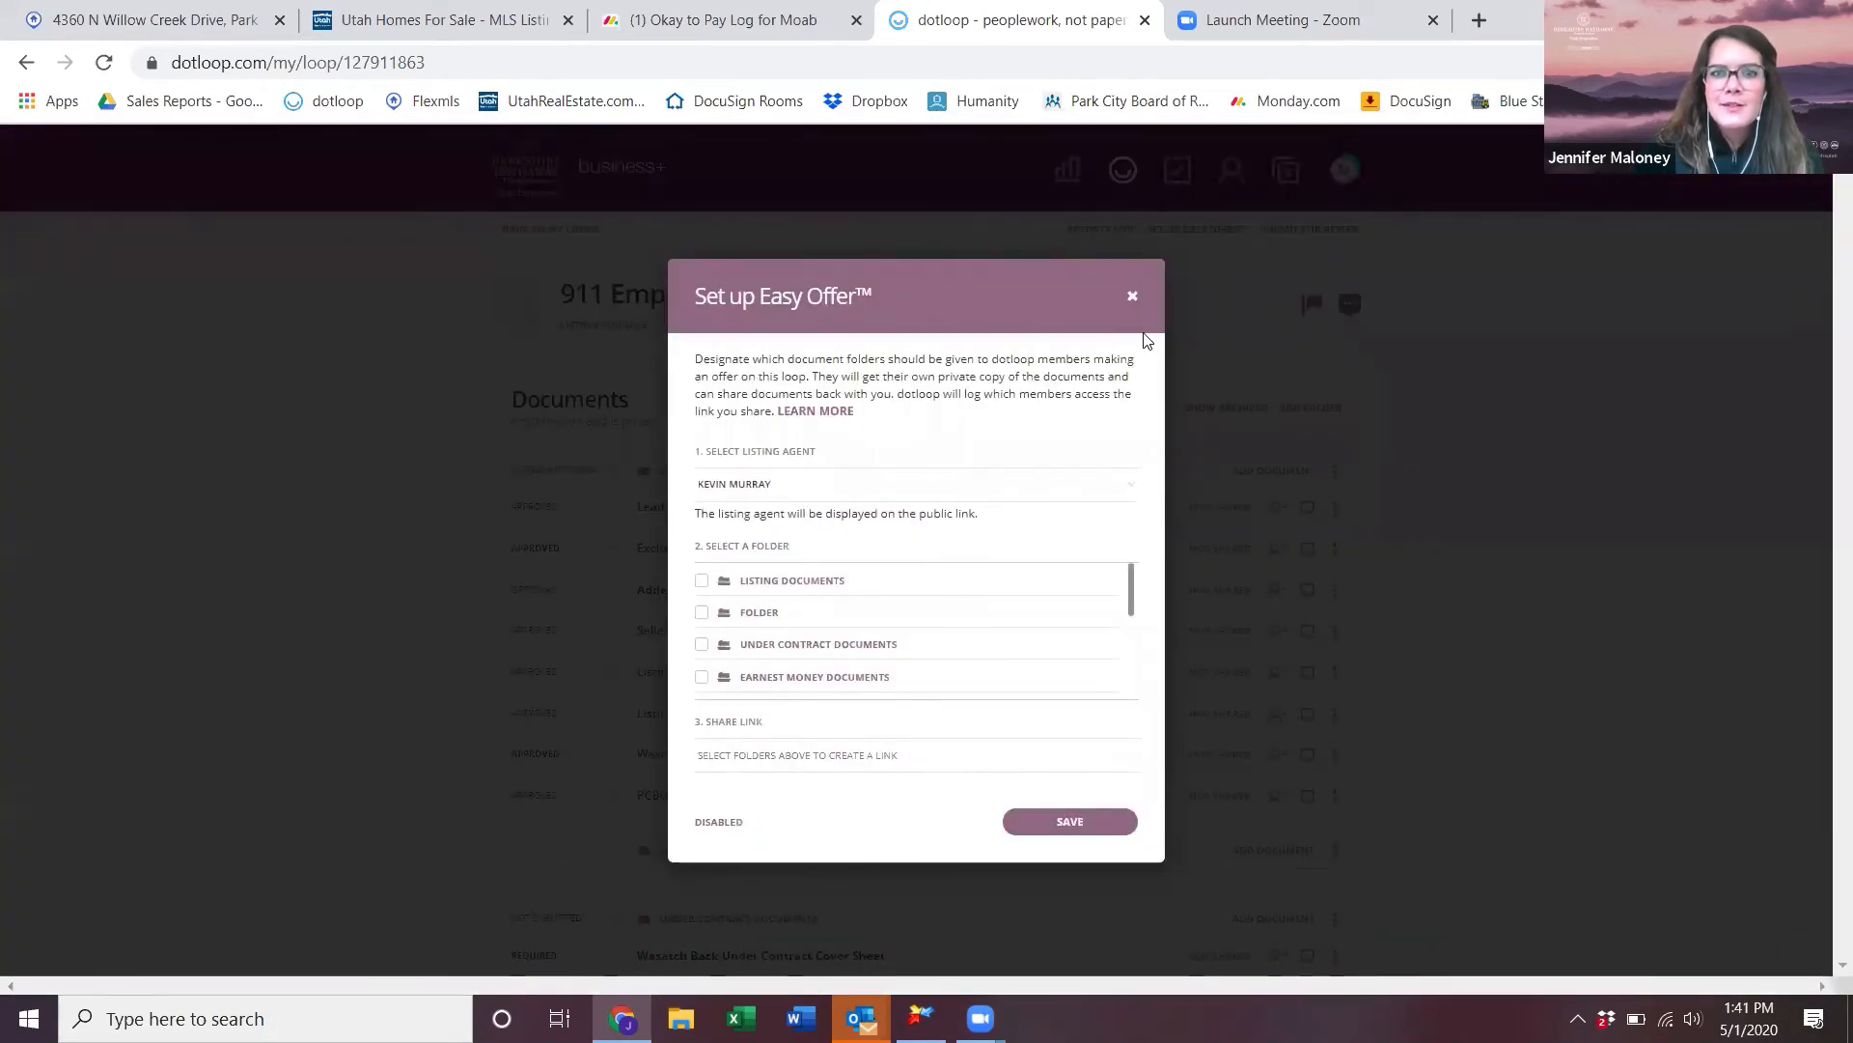
left_click(1324, 415)
- Add a new folder named 'dotloop easy offer'
left_click(1322, 410)
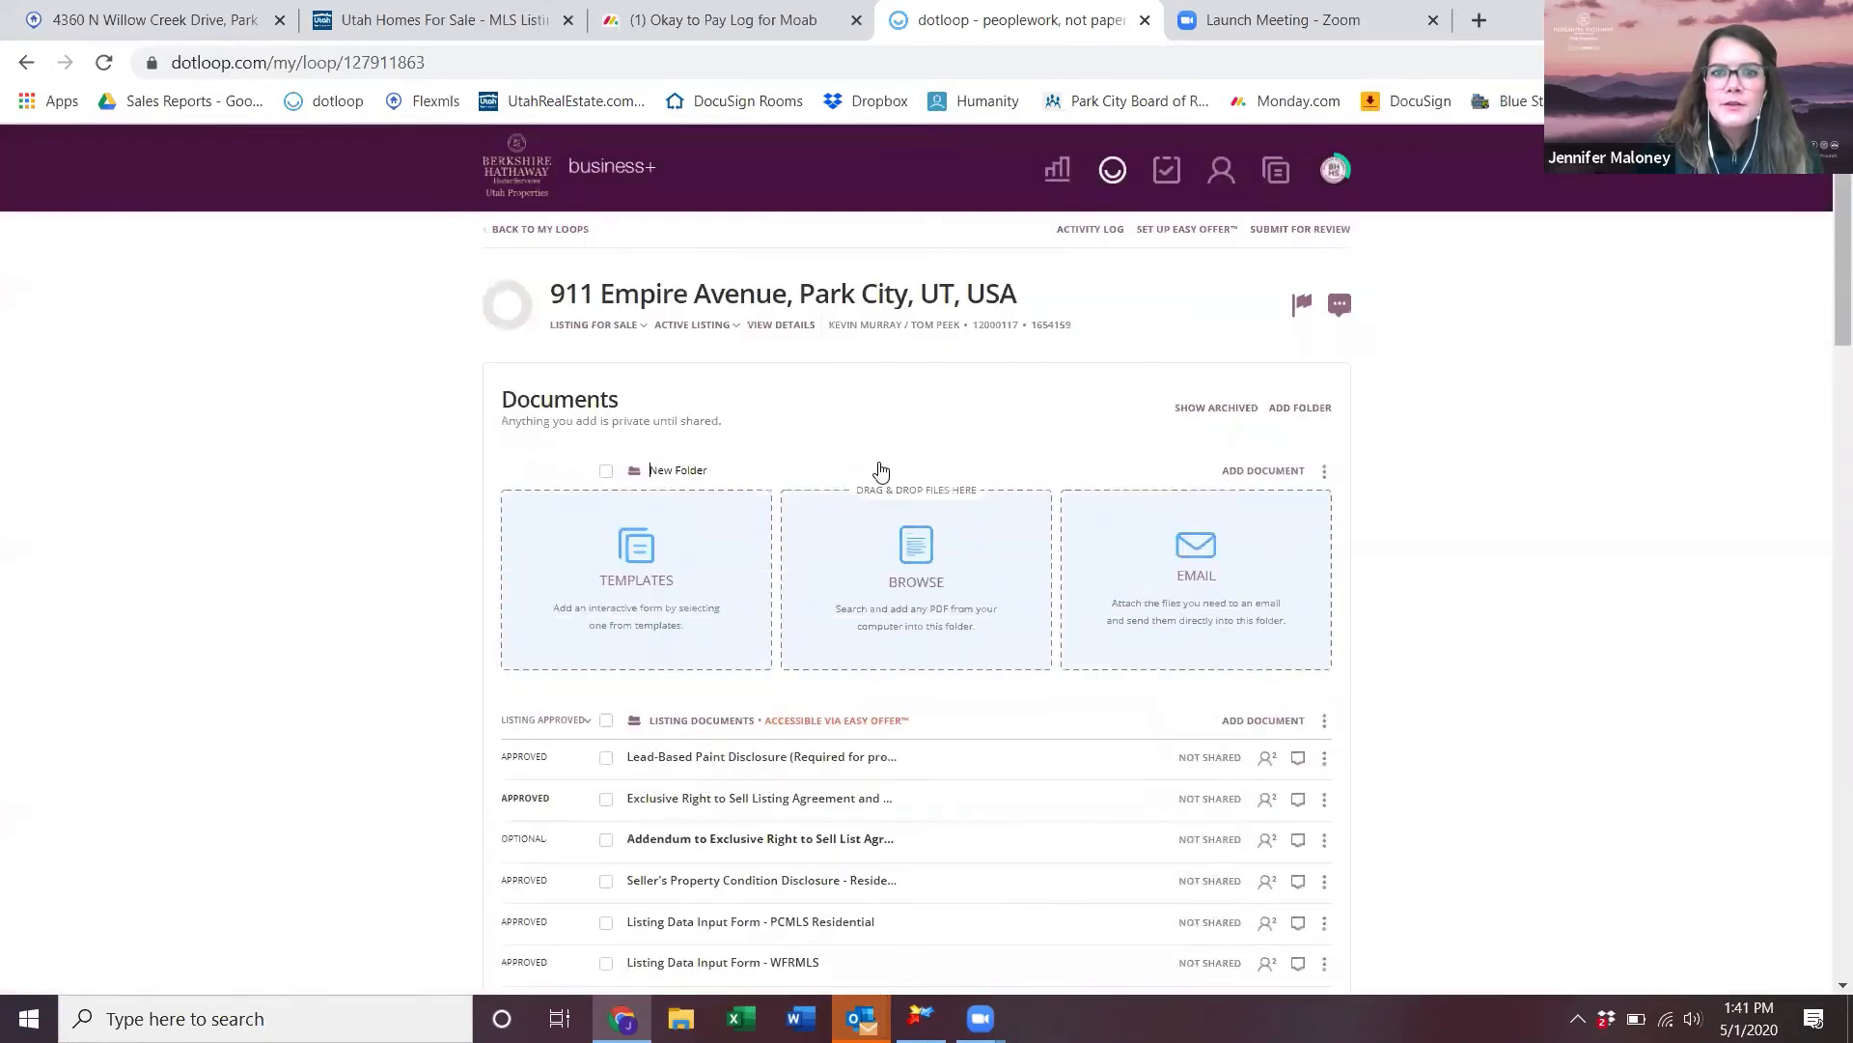
left_click_drag(660, 482, 625, 498)
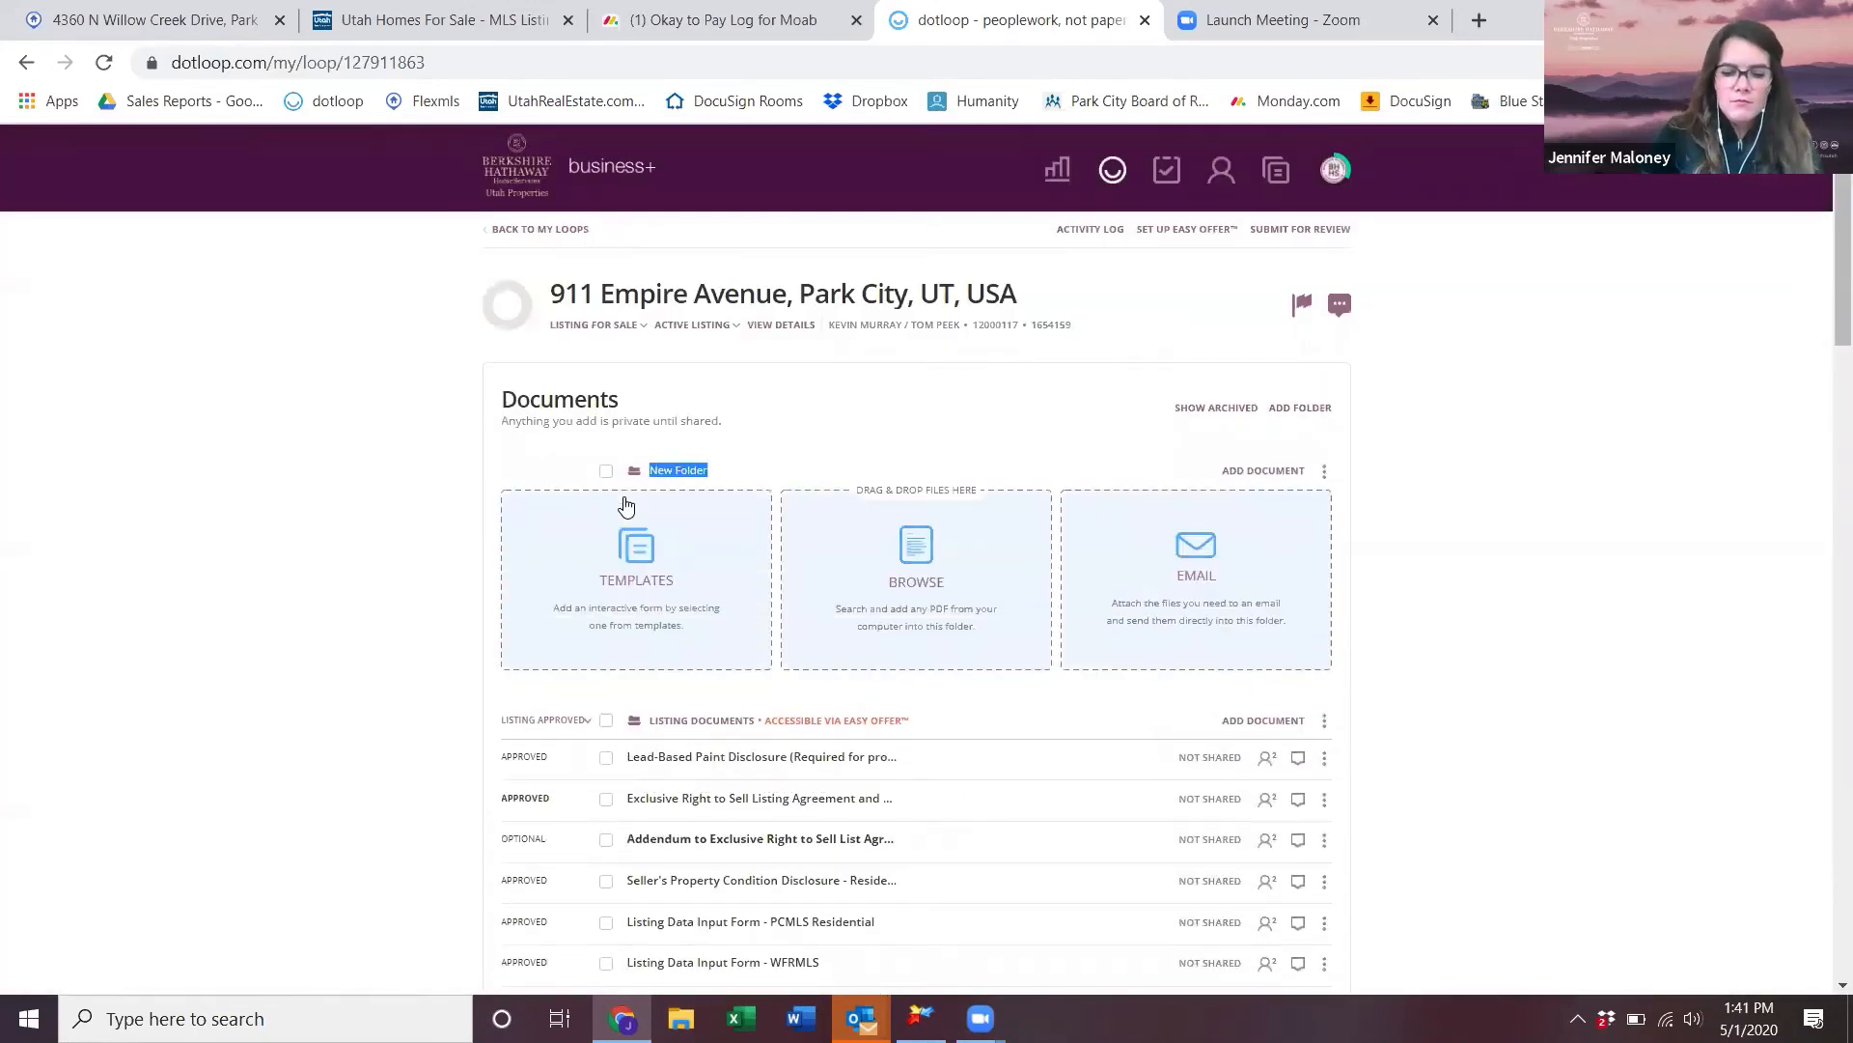
type("dotloop easy")
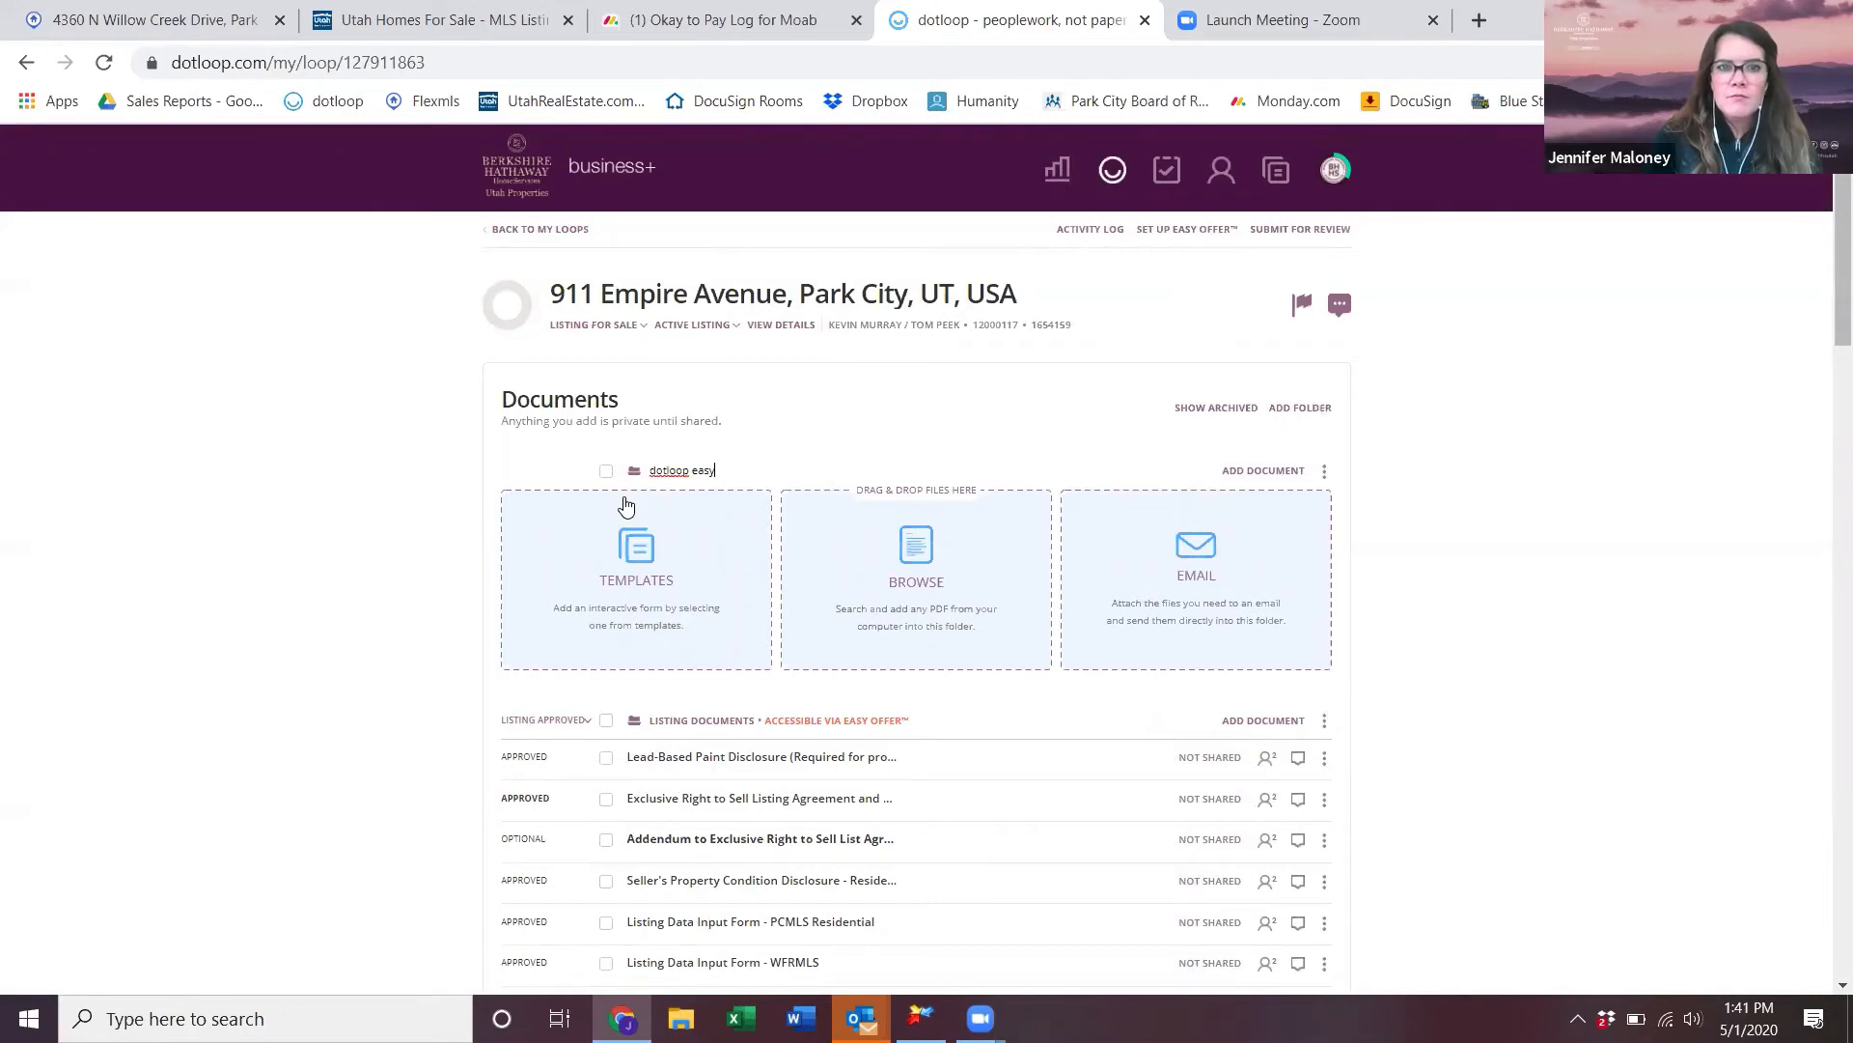
type(" offer")
key("Return")
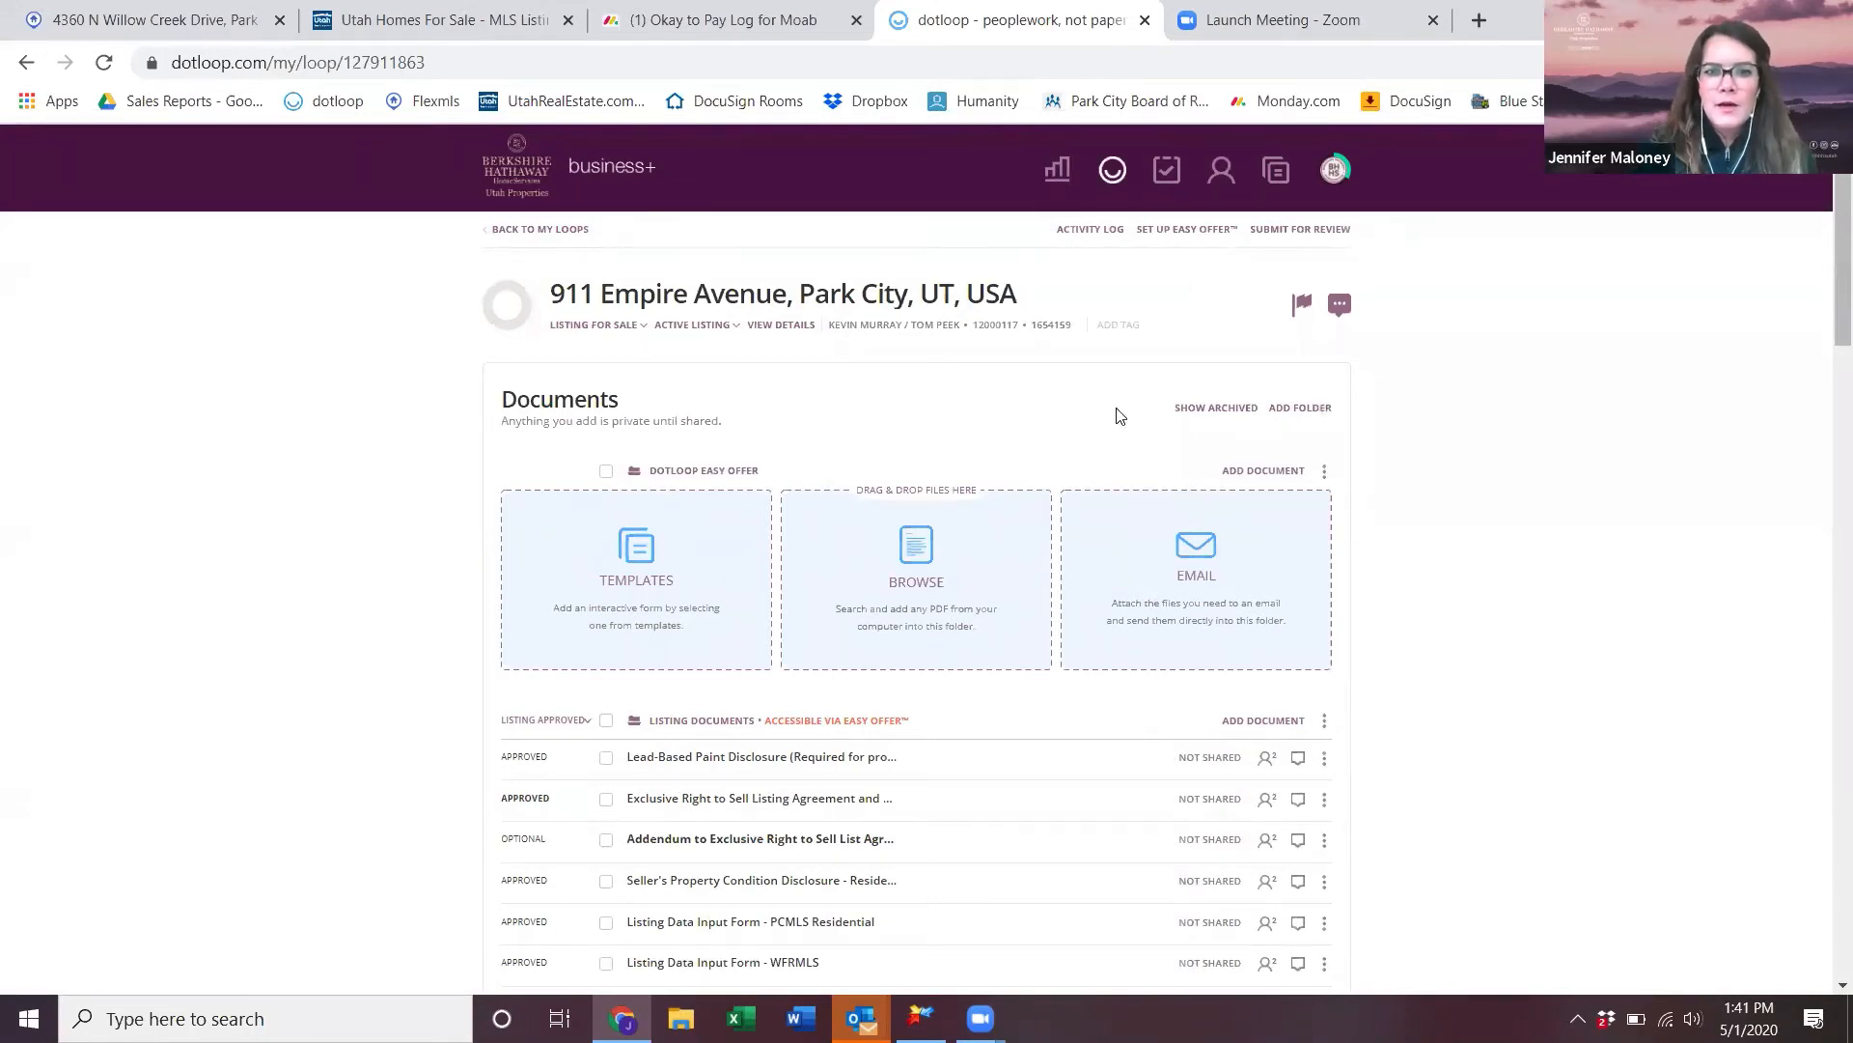
- Move the BHHS purchase contract and Addendum (UREC) into the dotloop easy offer folder
scroll(1101, 464, "down", 3)
scroll(1100, 463, "down", 4)
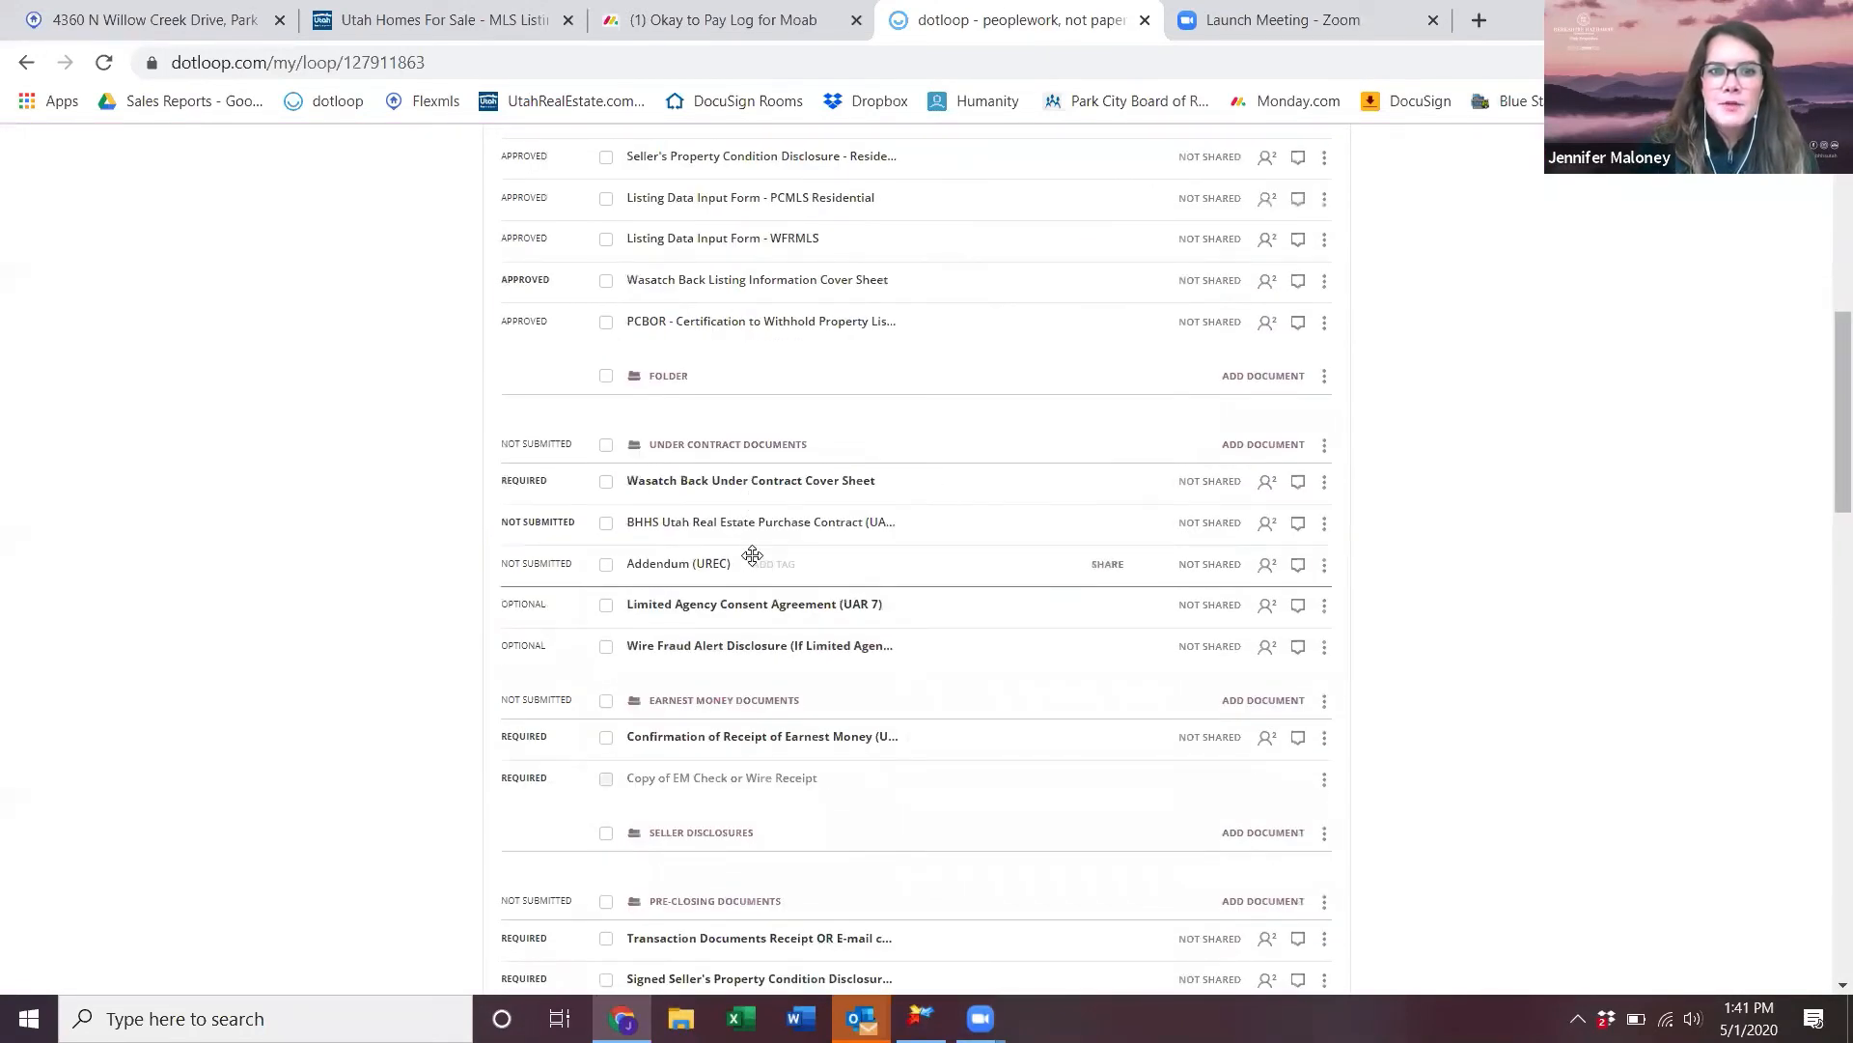
left_click_drag(674, 525, 733, 352)
scroll(772, 715, "down", 5)
scroll(1279, 540, "up", 3)
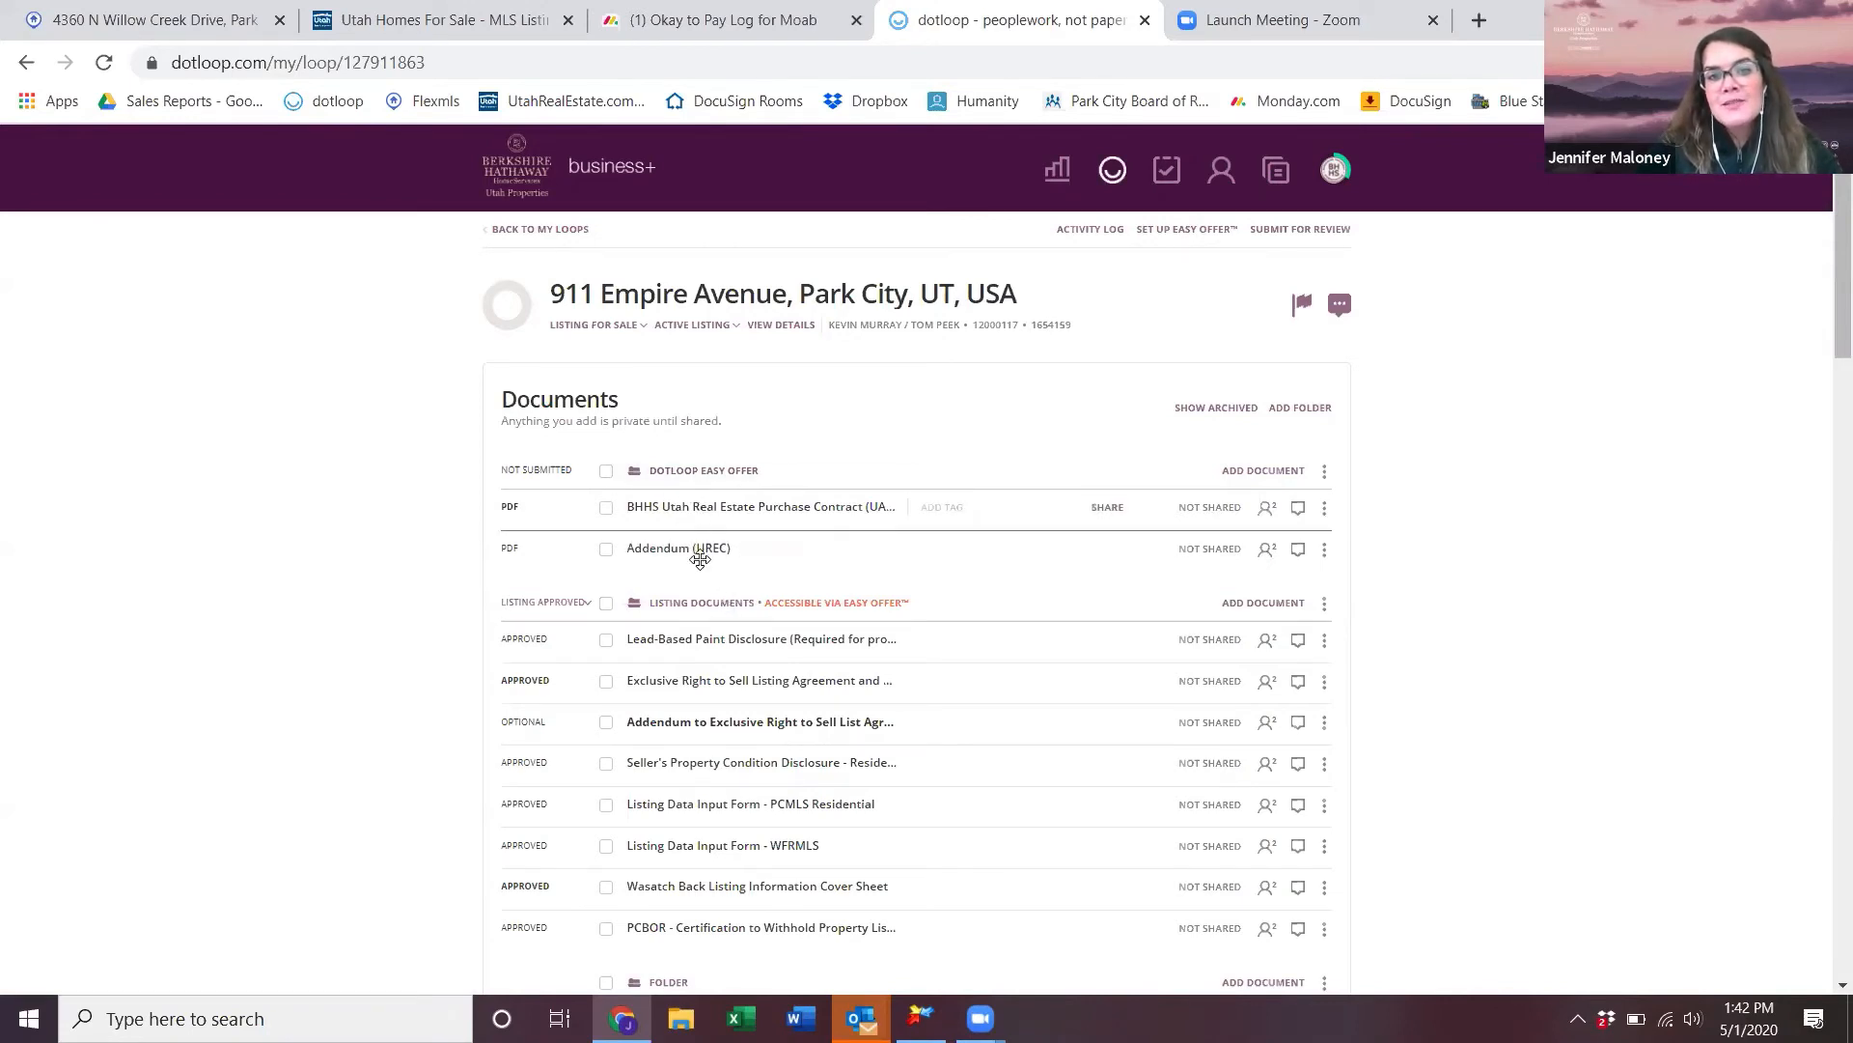
- Swap the Easy Offer folder from Listing Documents to dotloop Easy Offer, save, and copy the link
left_click(1179, 232)
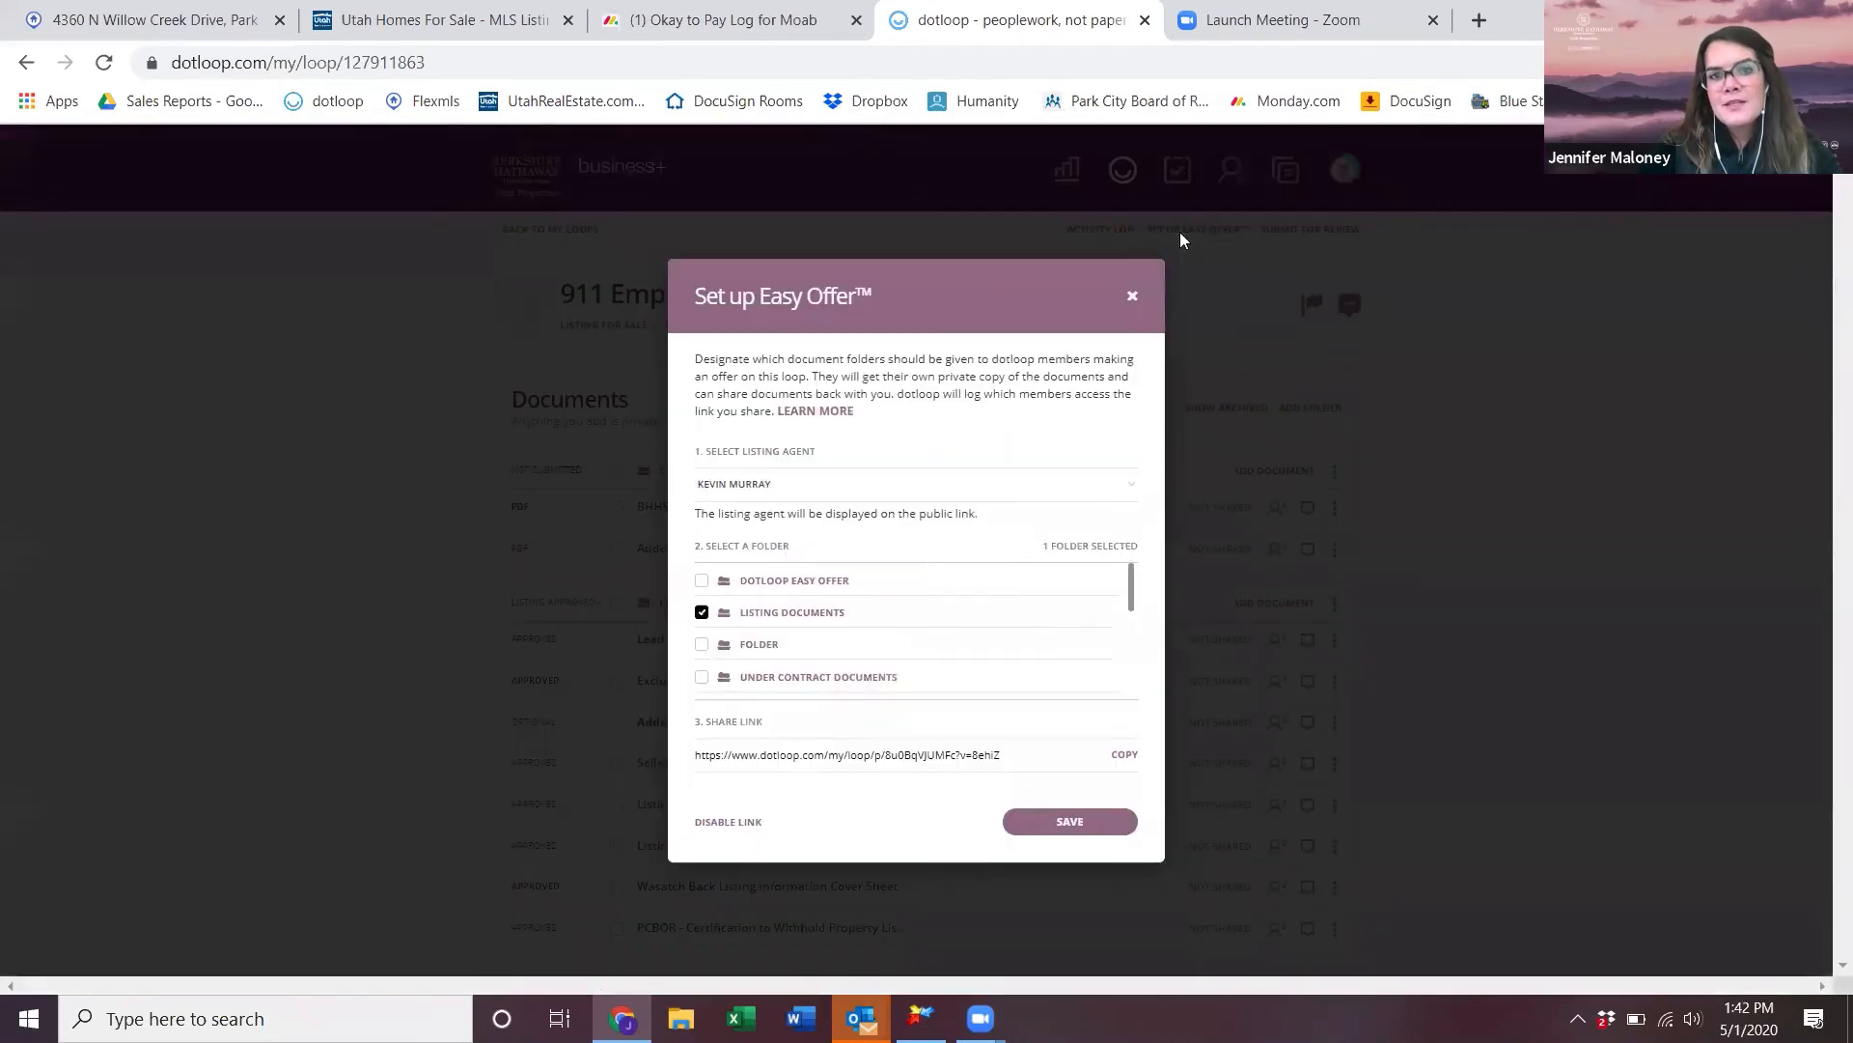
left_click(701, 612)
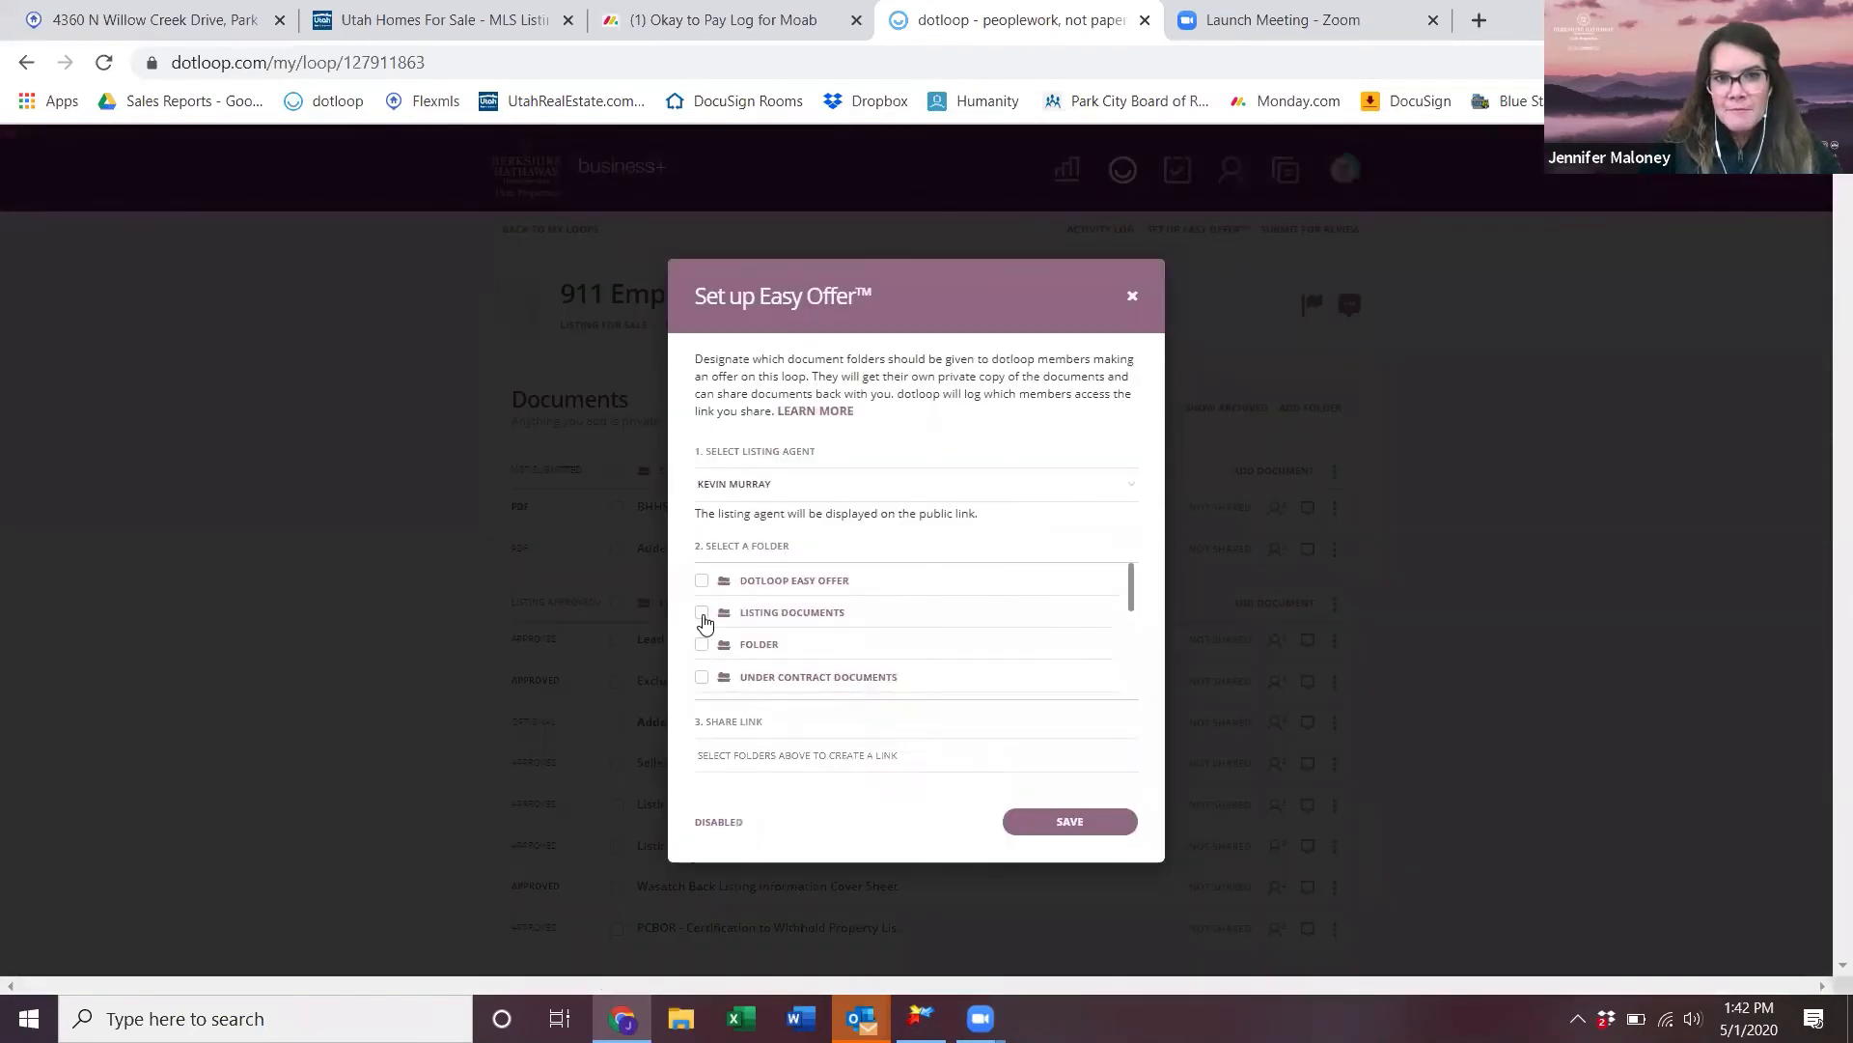
left_click(702, 580)
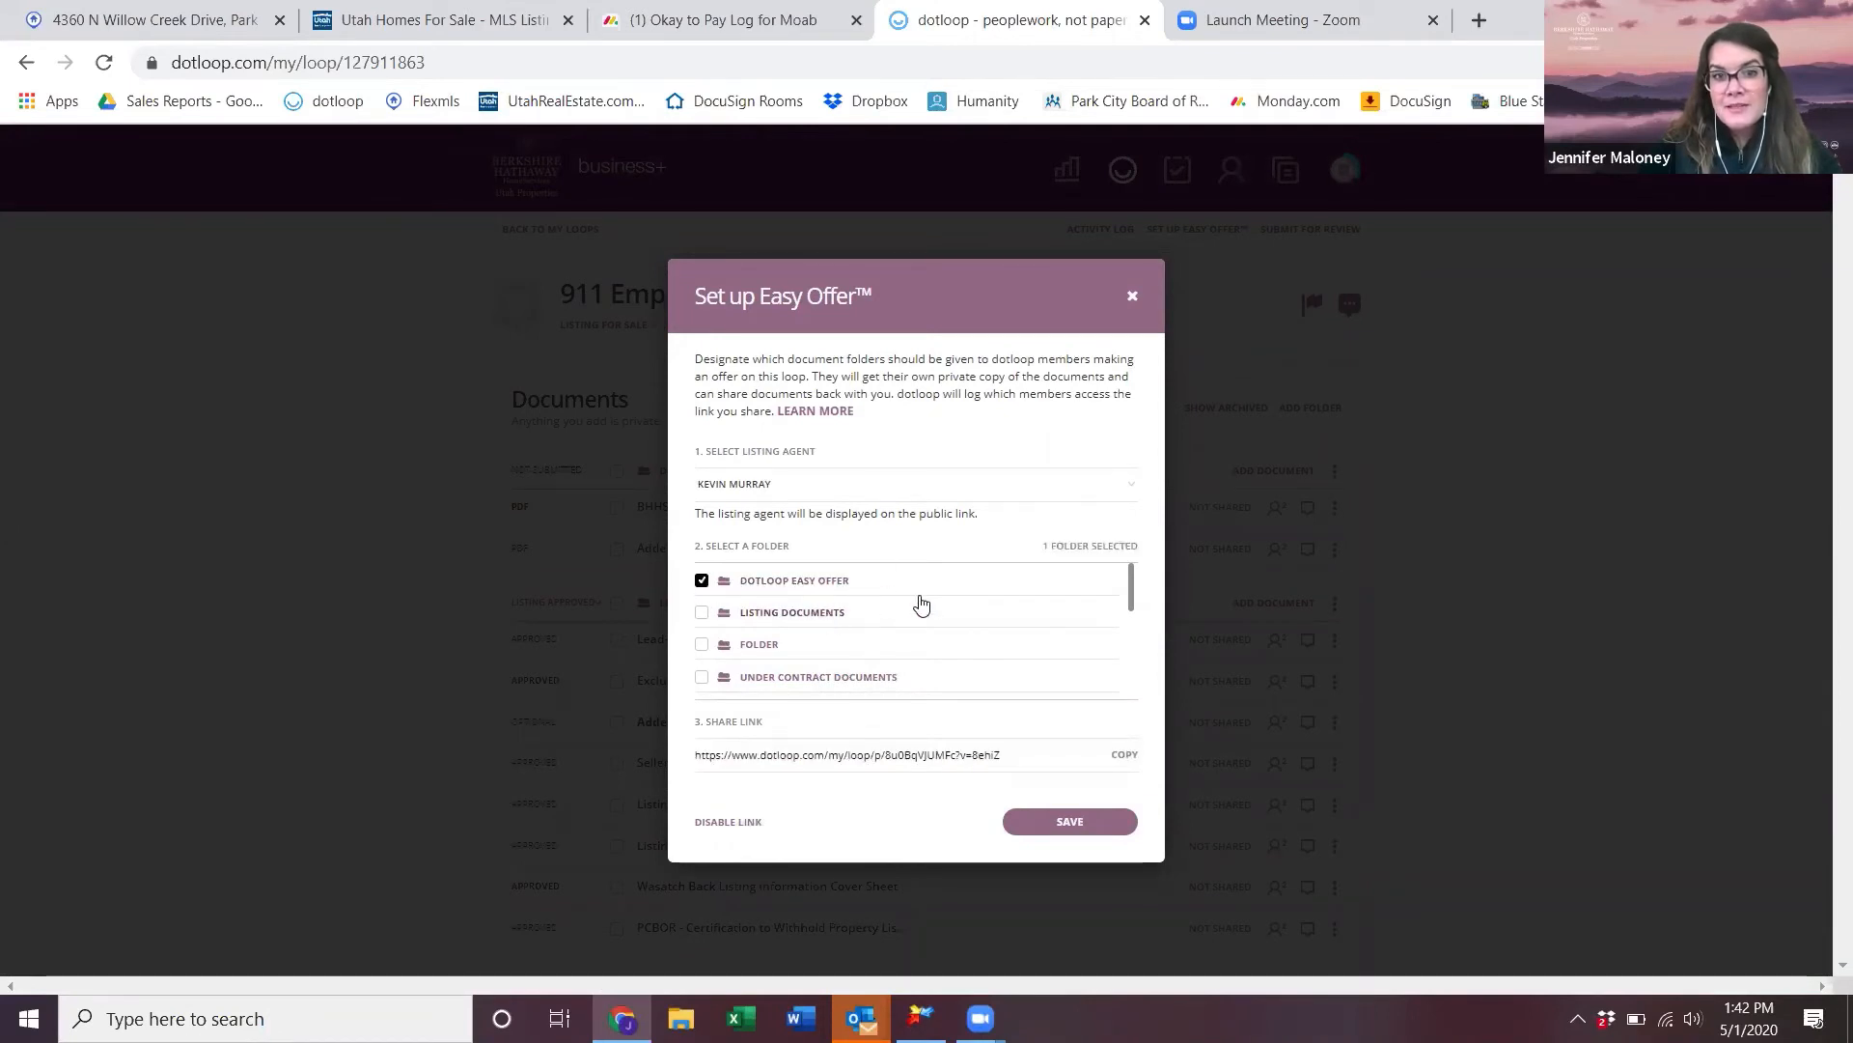
scroll(956, 686, "down", 1)
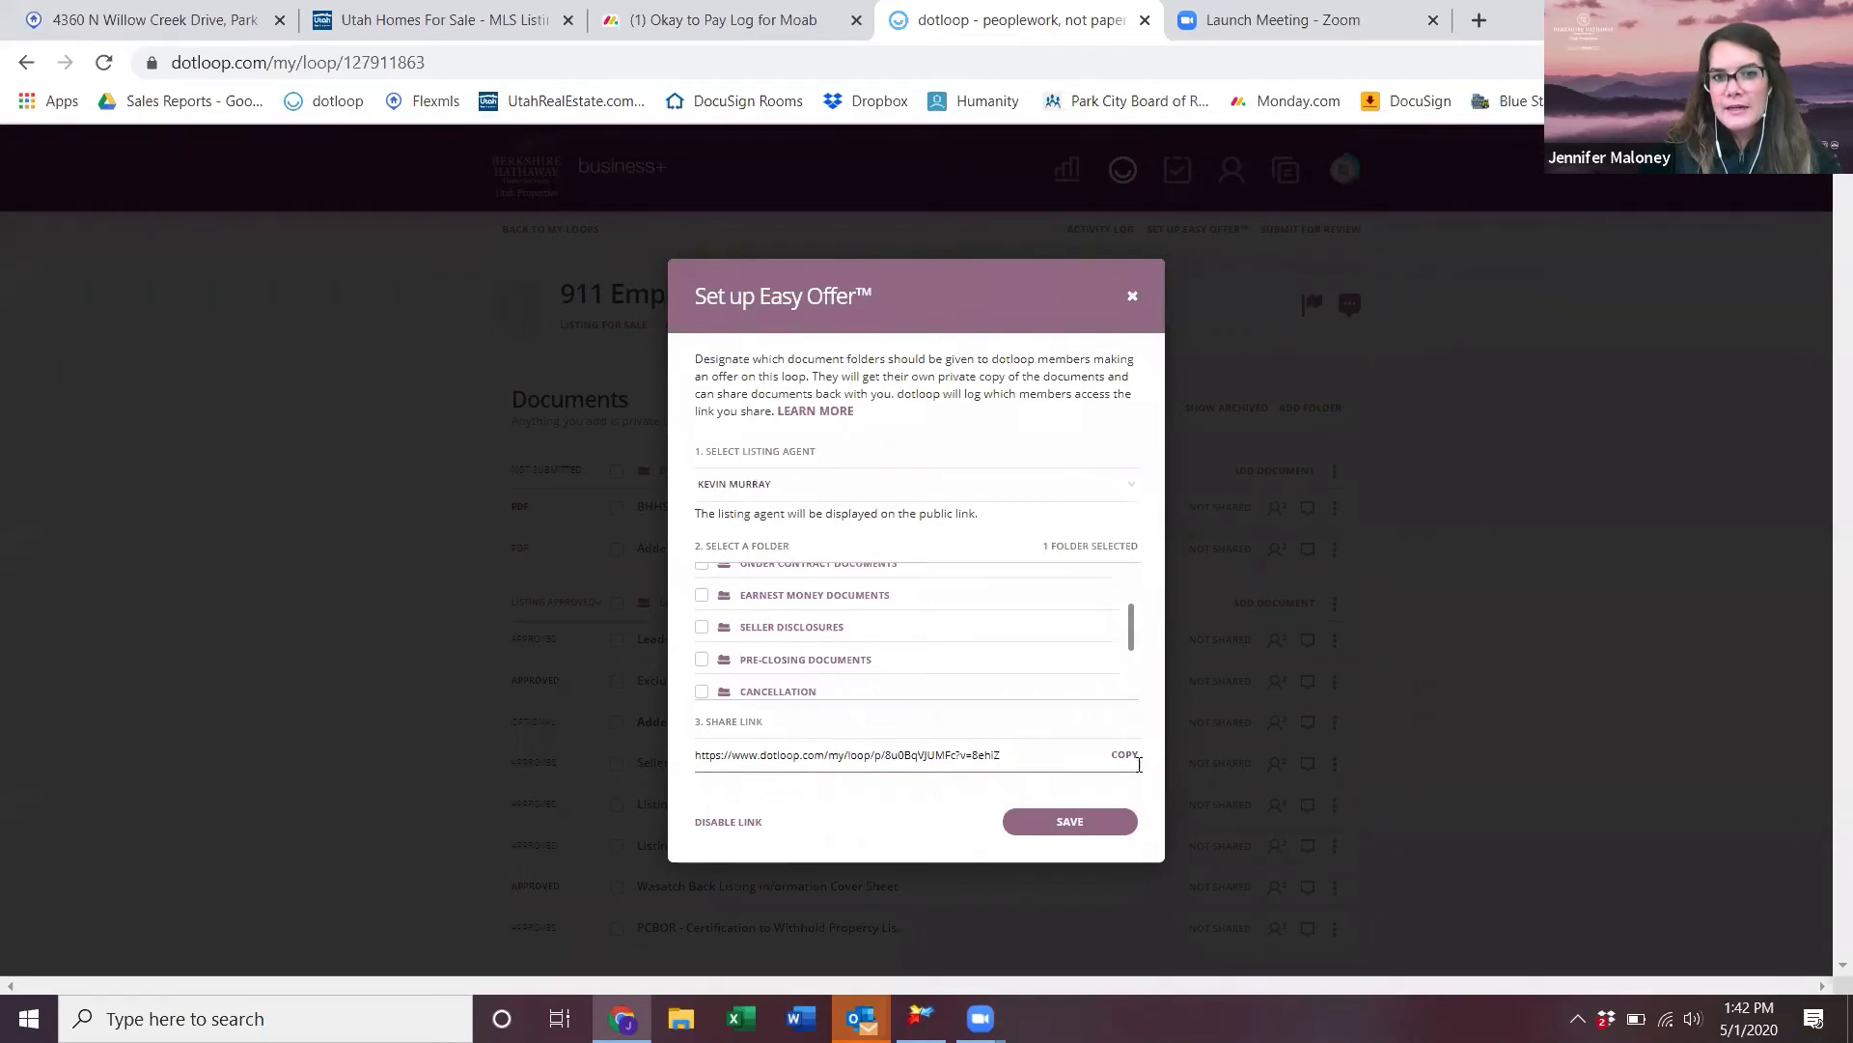
left_click(1096, 822)
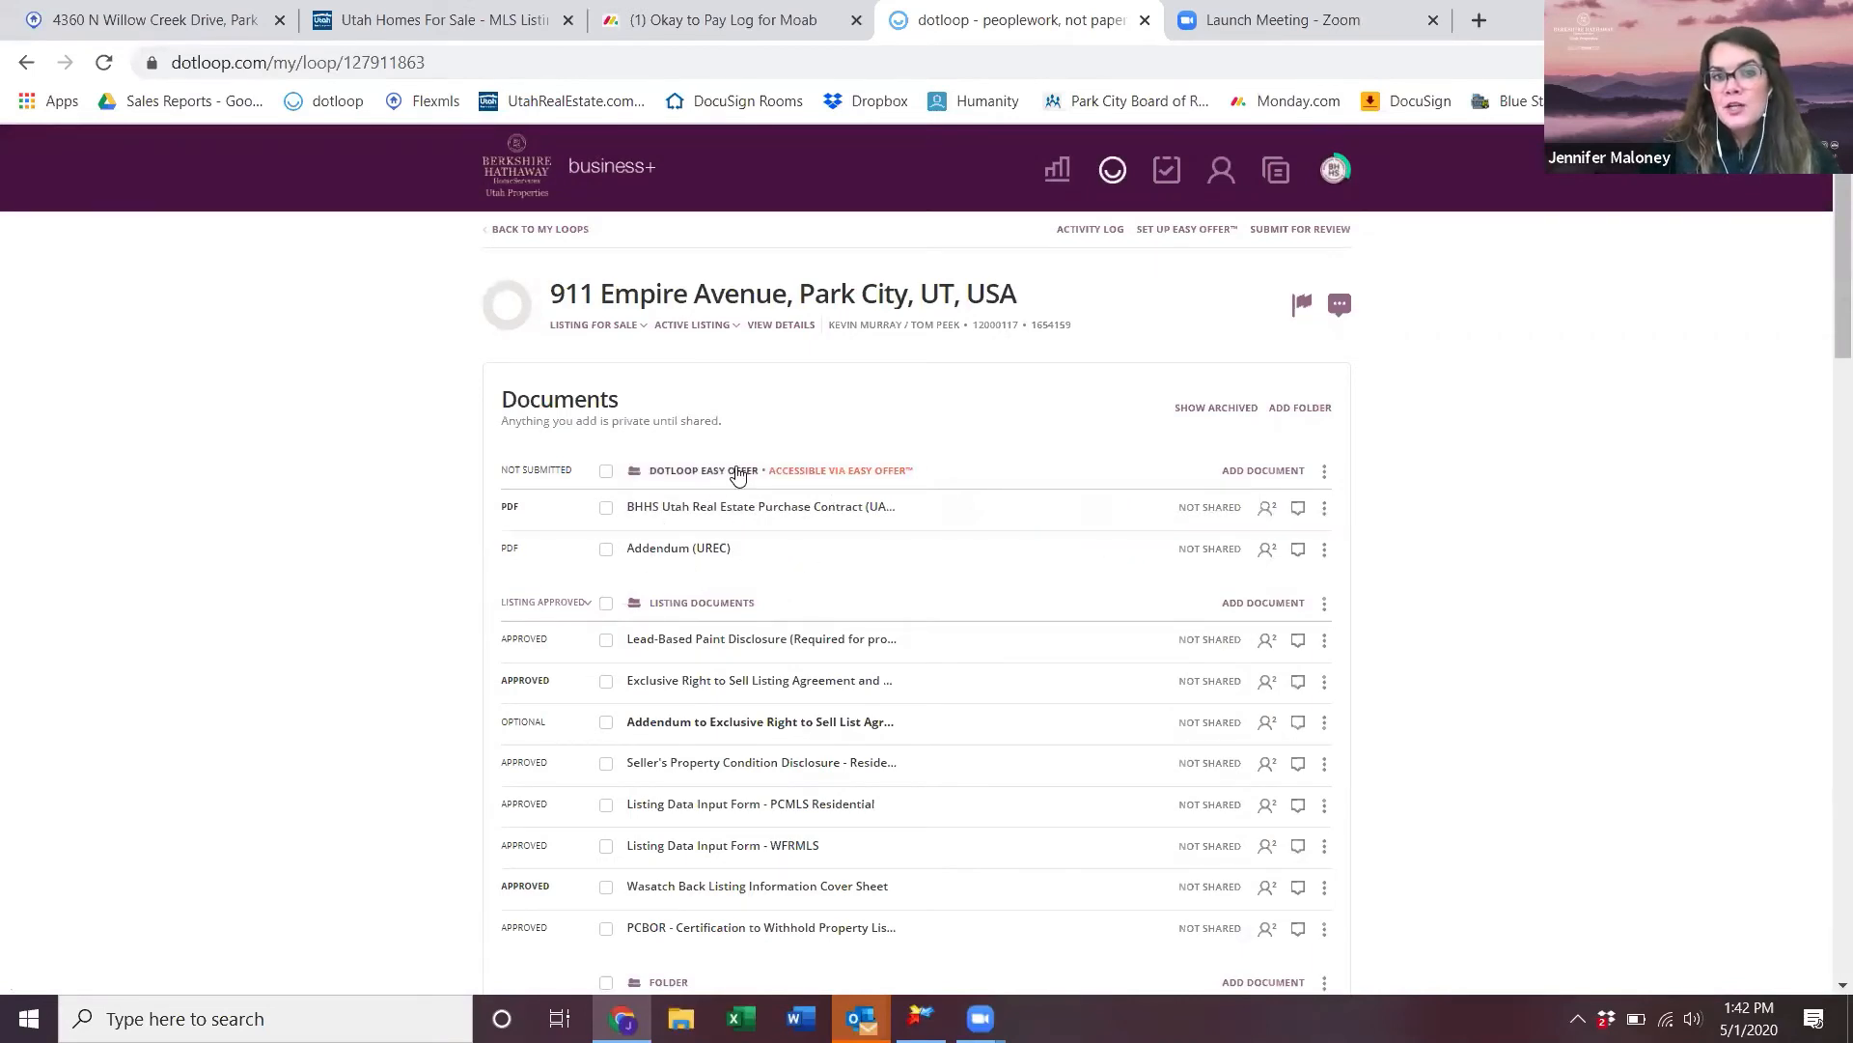
left_click(801, 472)
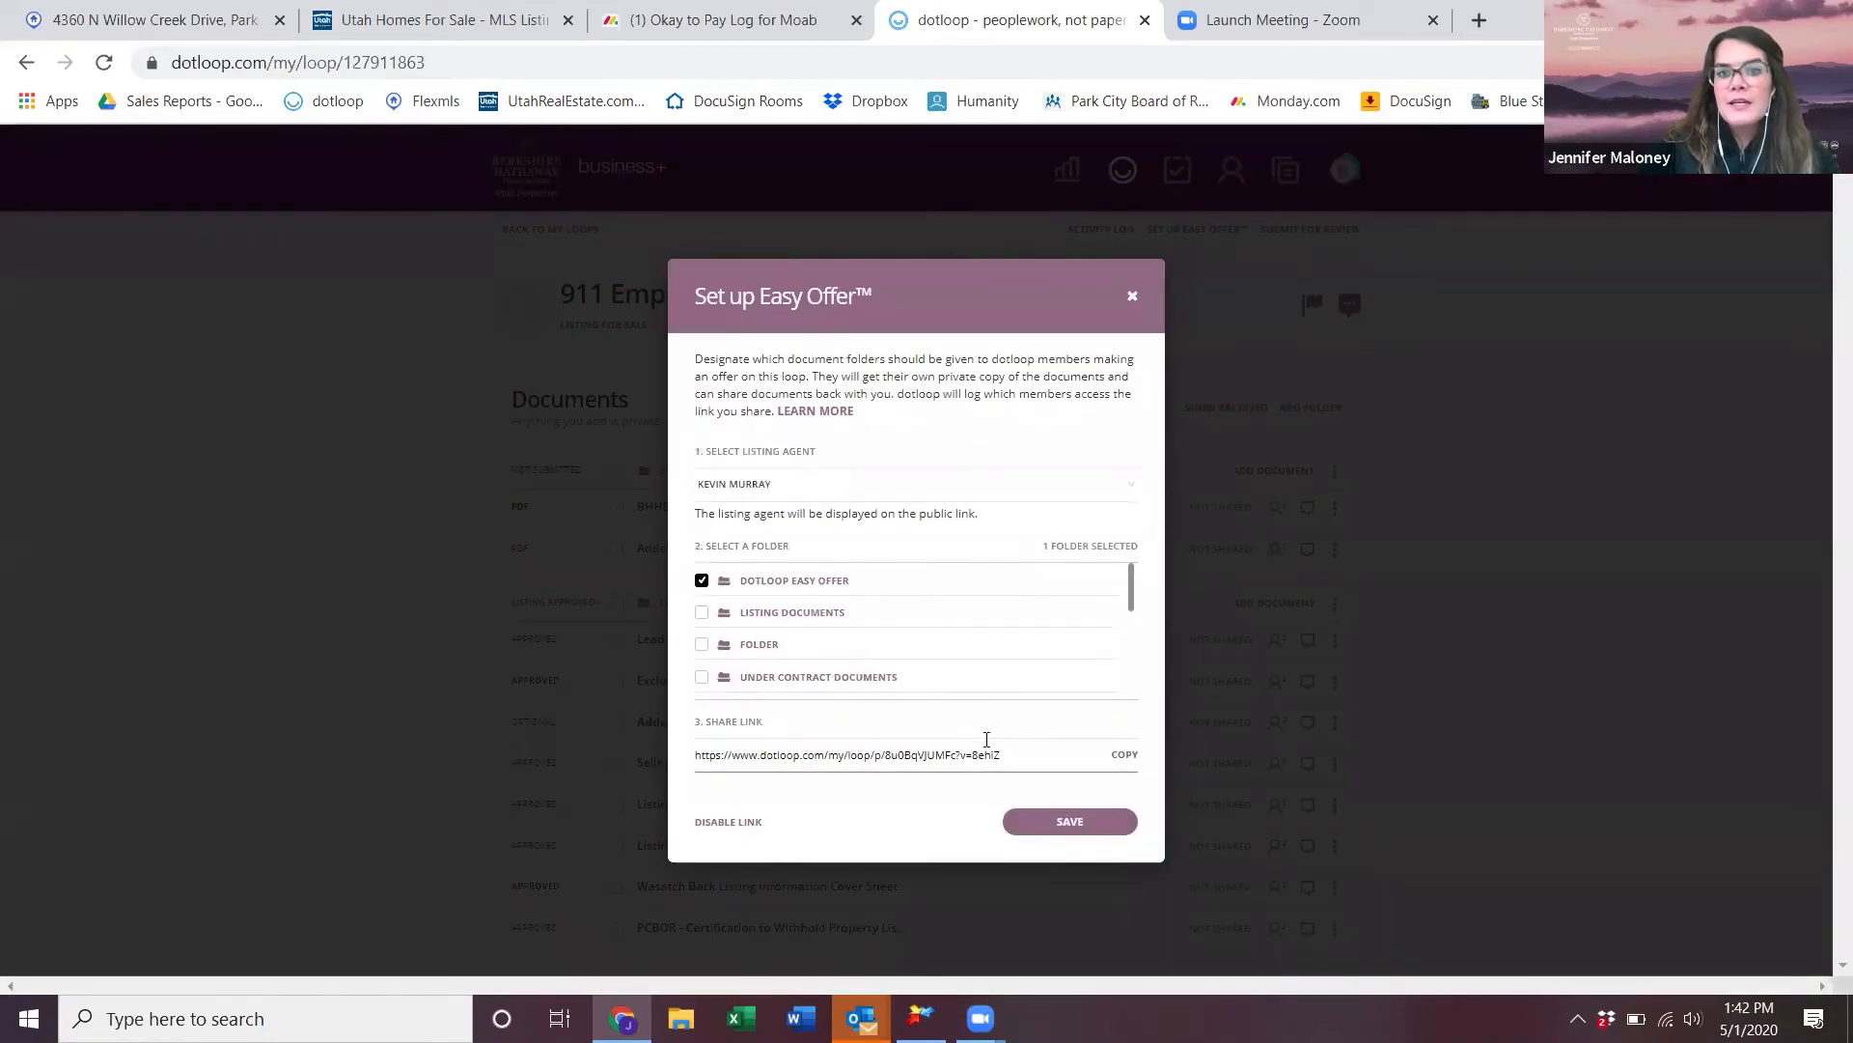
left_click(1124, 757)
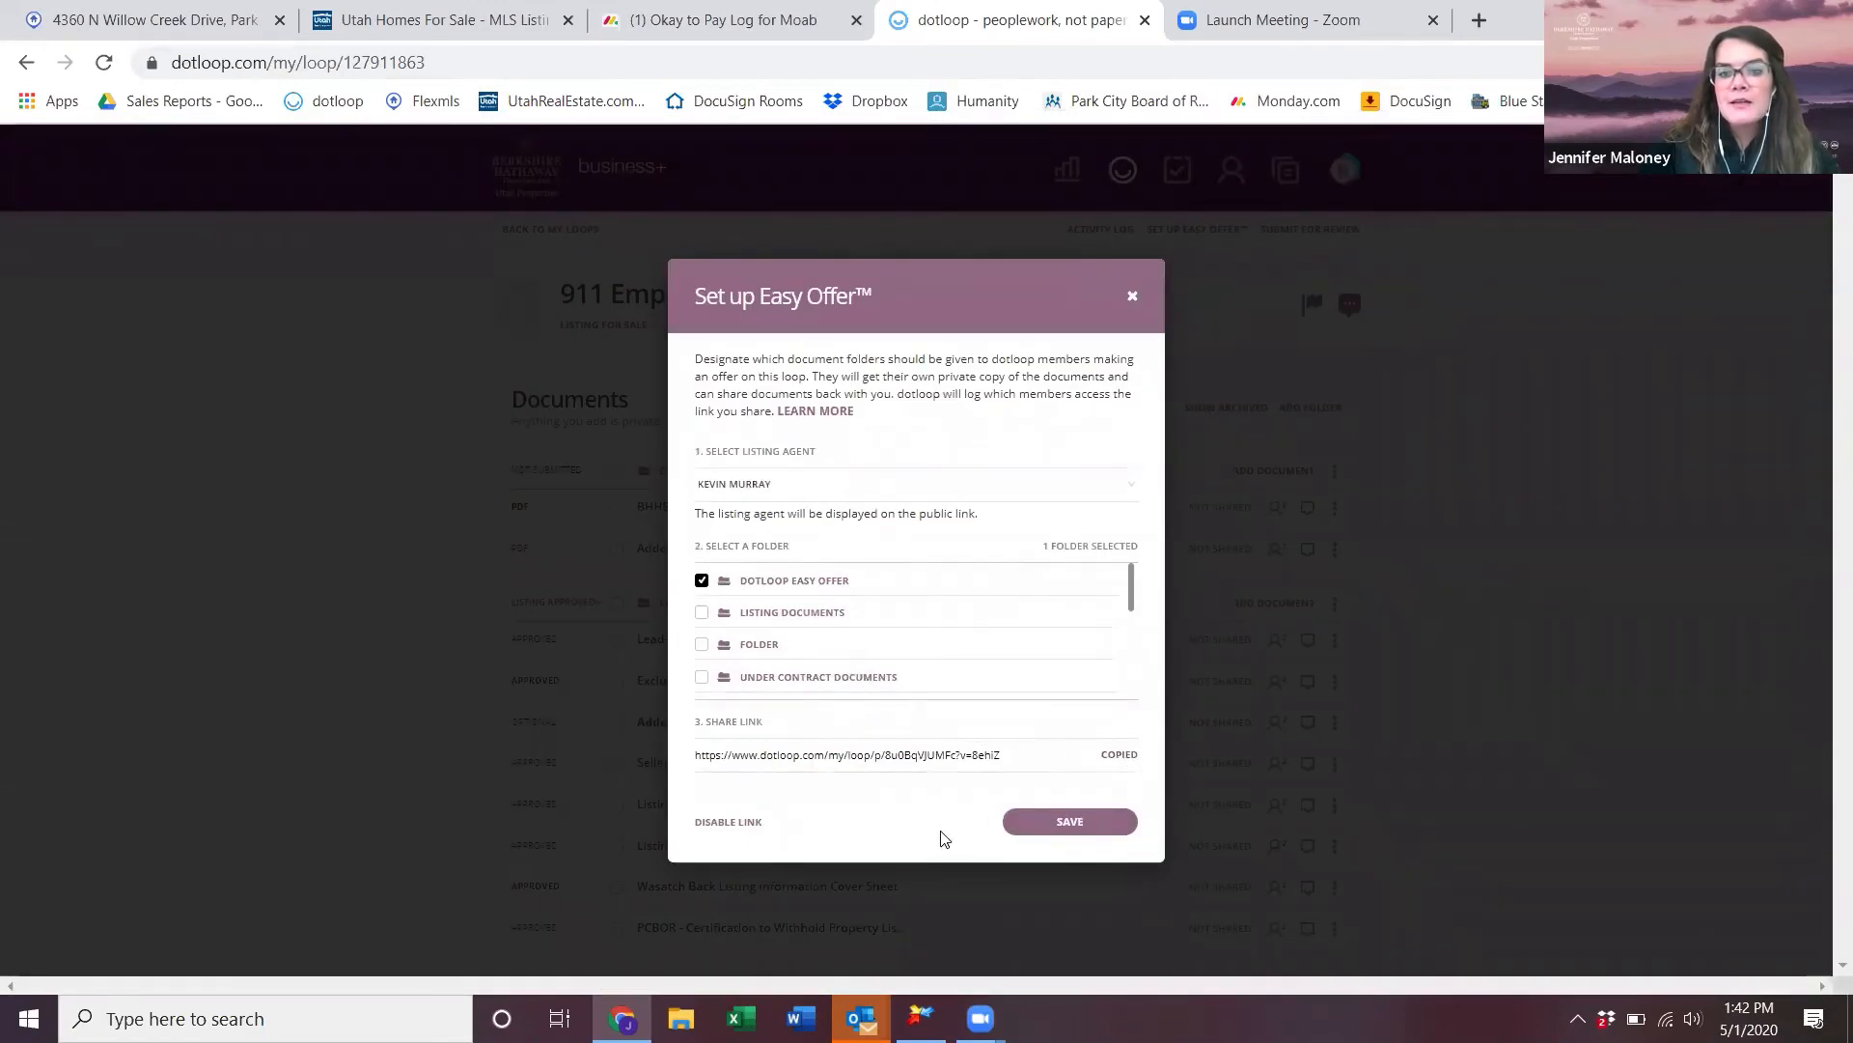
- In Outlook, start a new email to the listing agent with subject 'easy offer'
mouse_move(861, 1018)
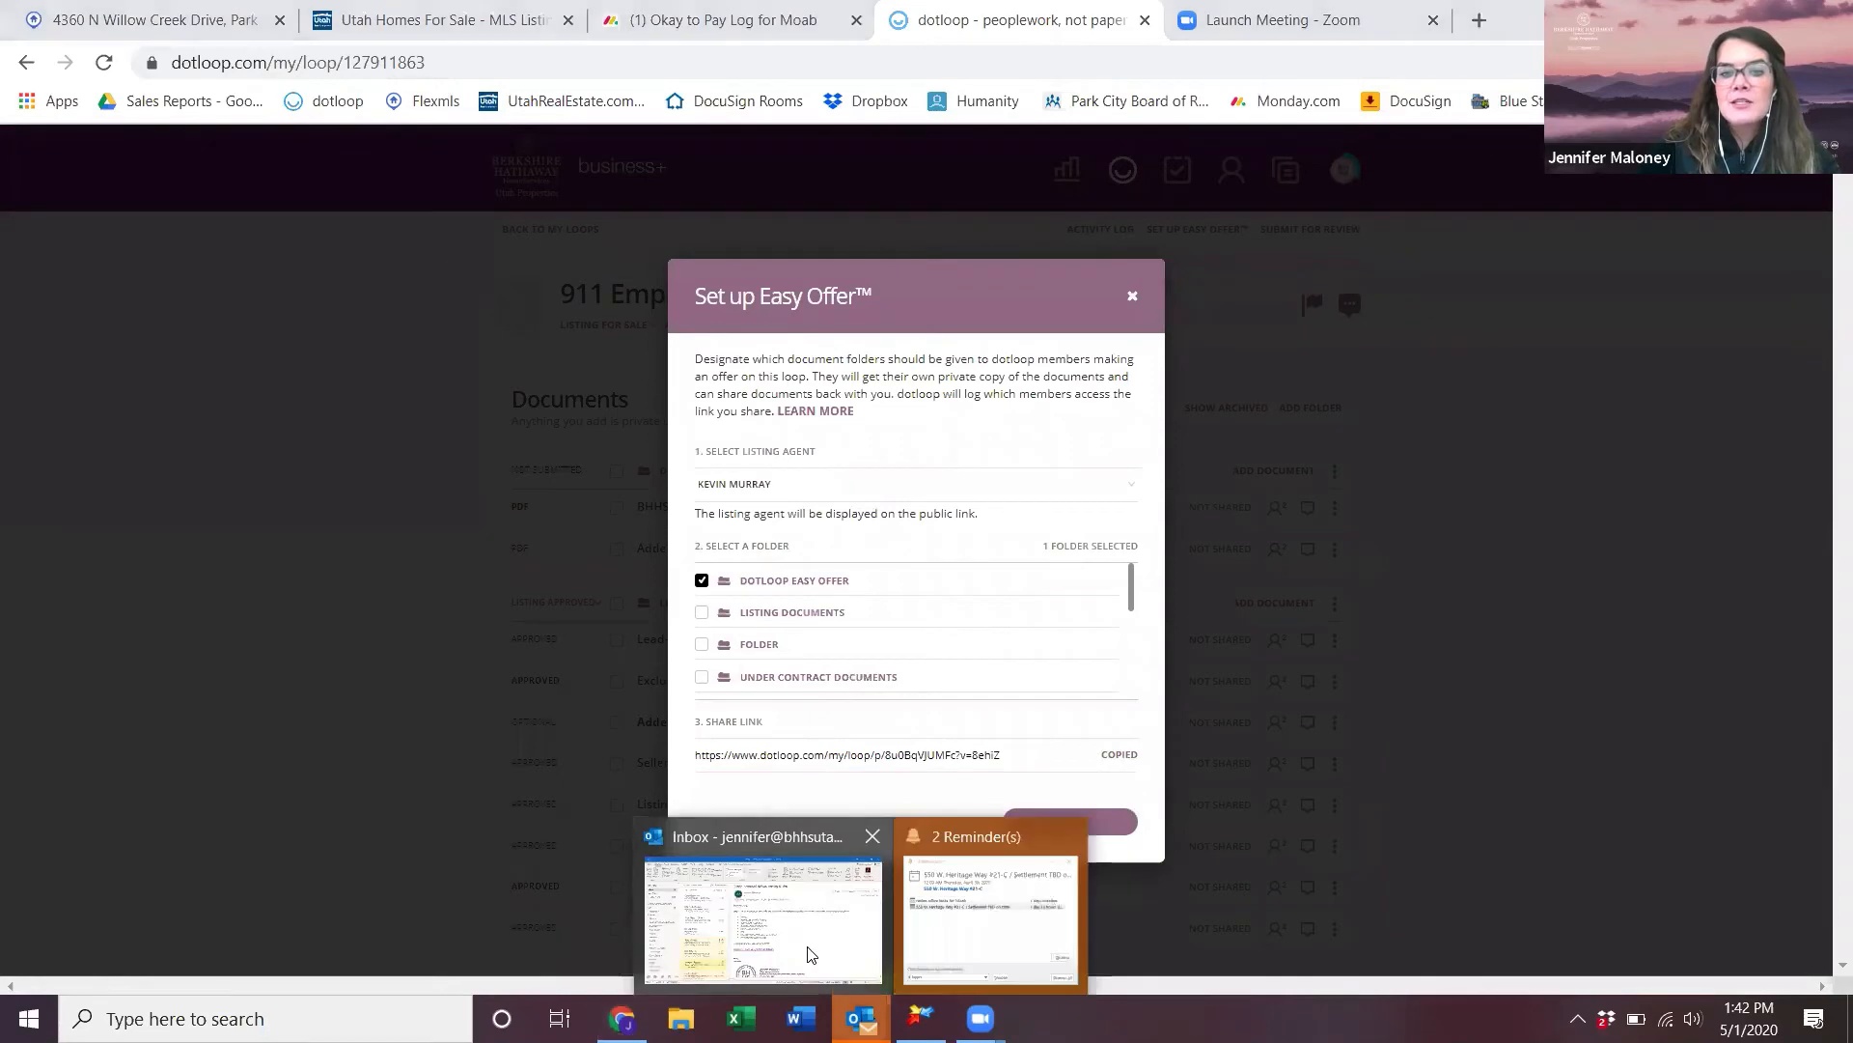
left_click(811, 955)
left_click(35, 150)
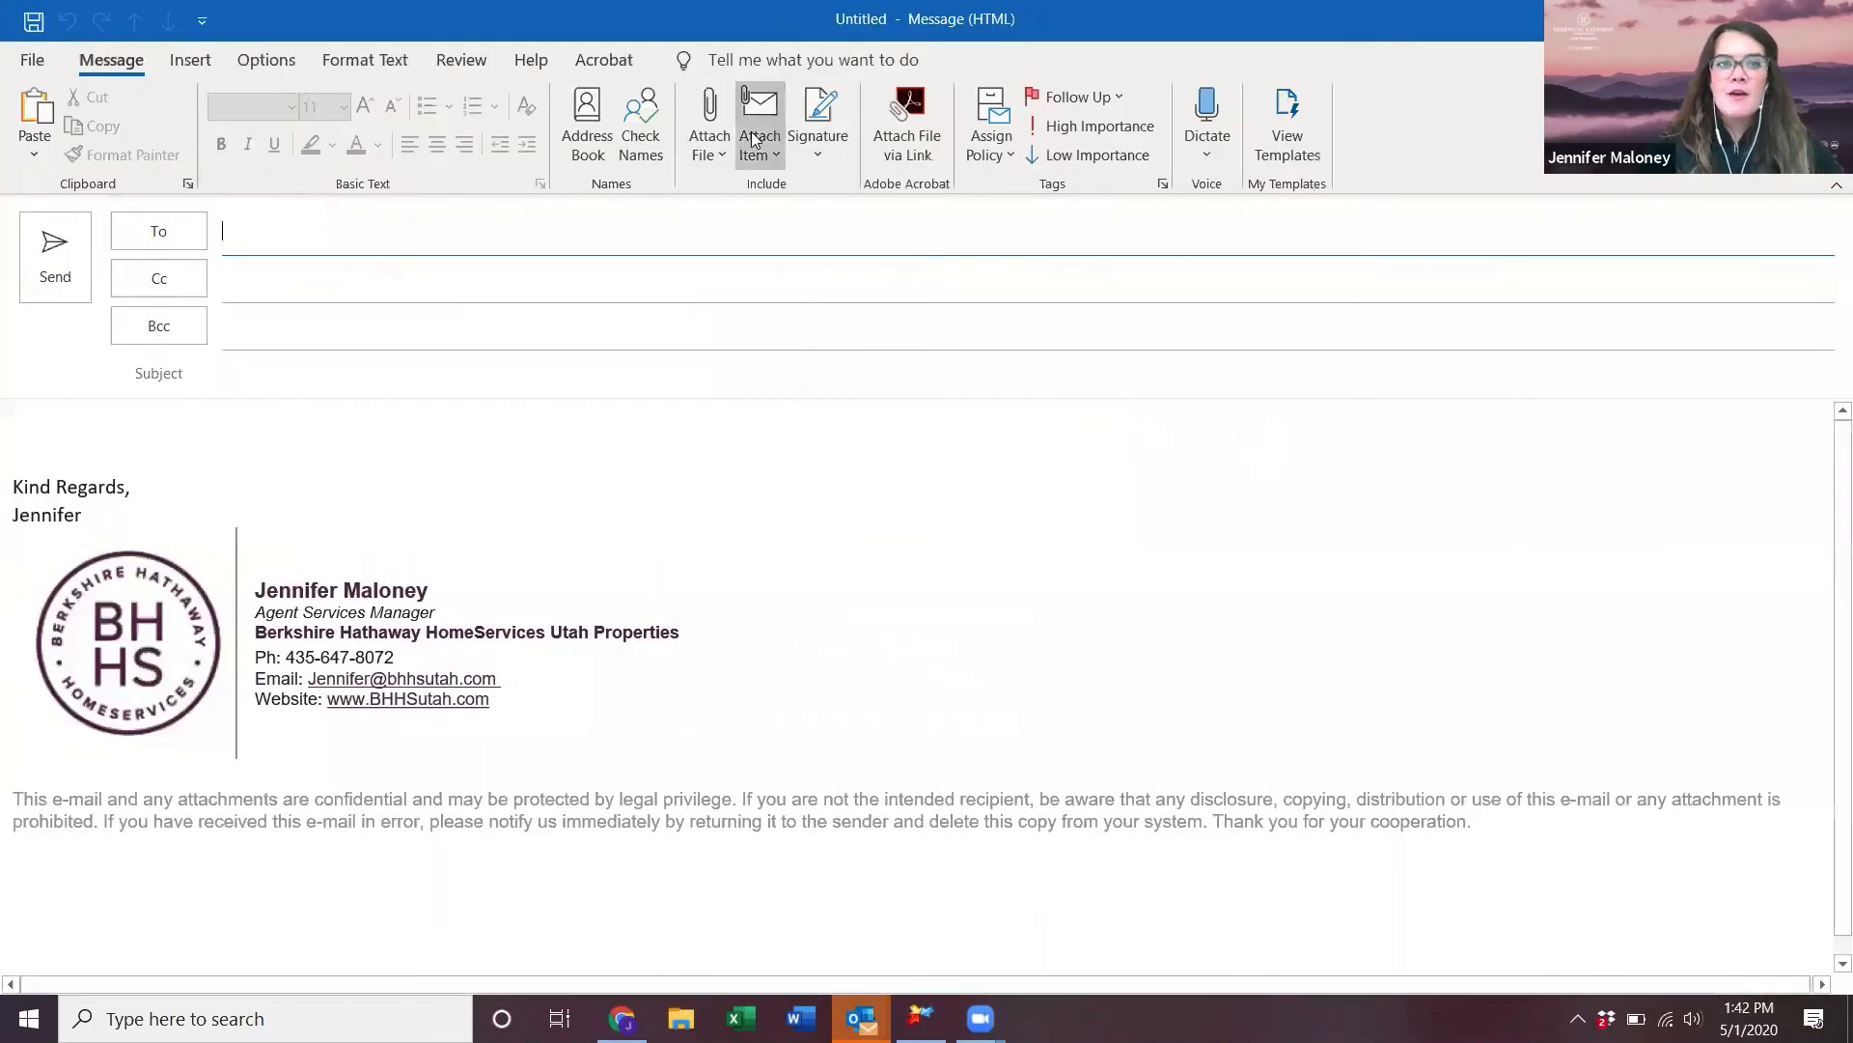
type("kevin")
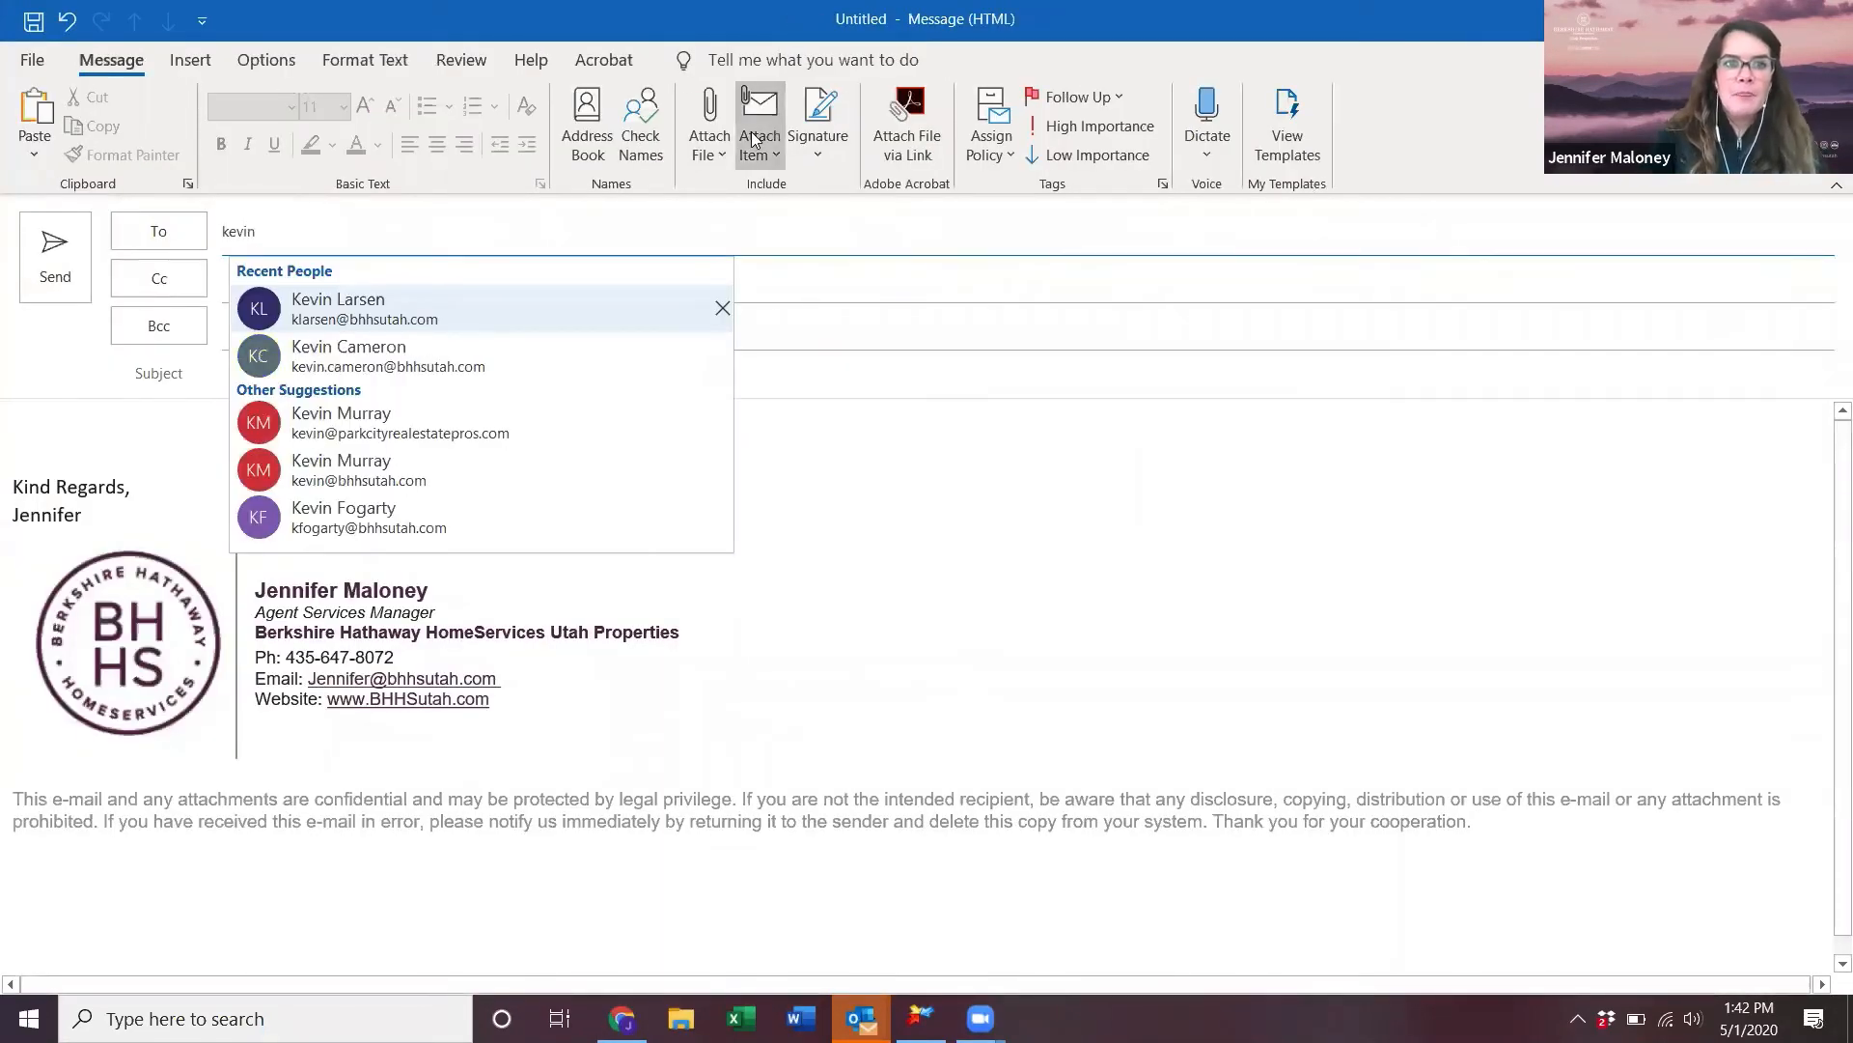
key("Down")
key("Down")
key("Tab")
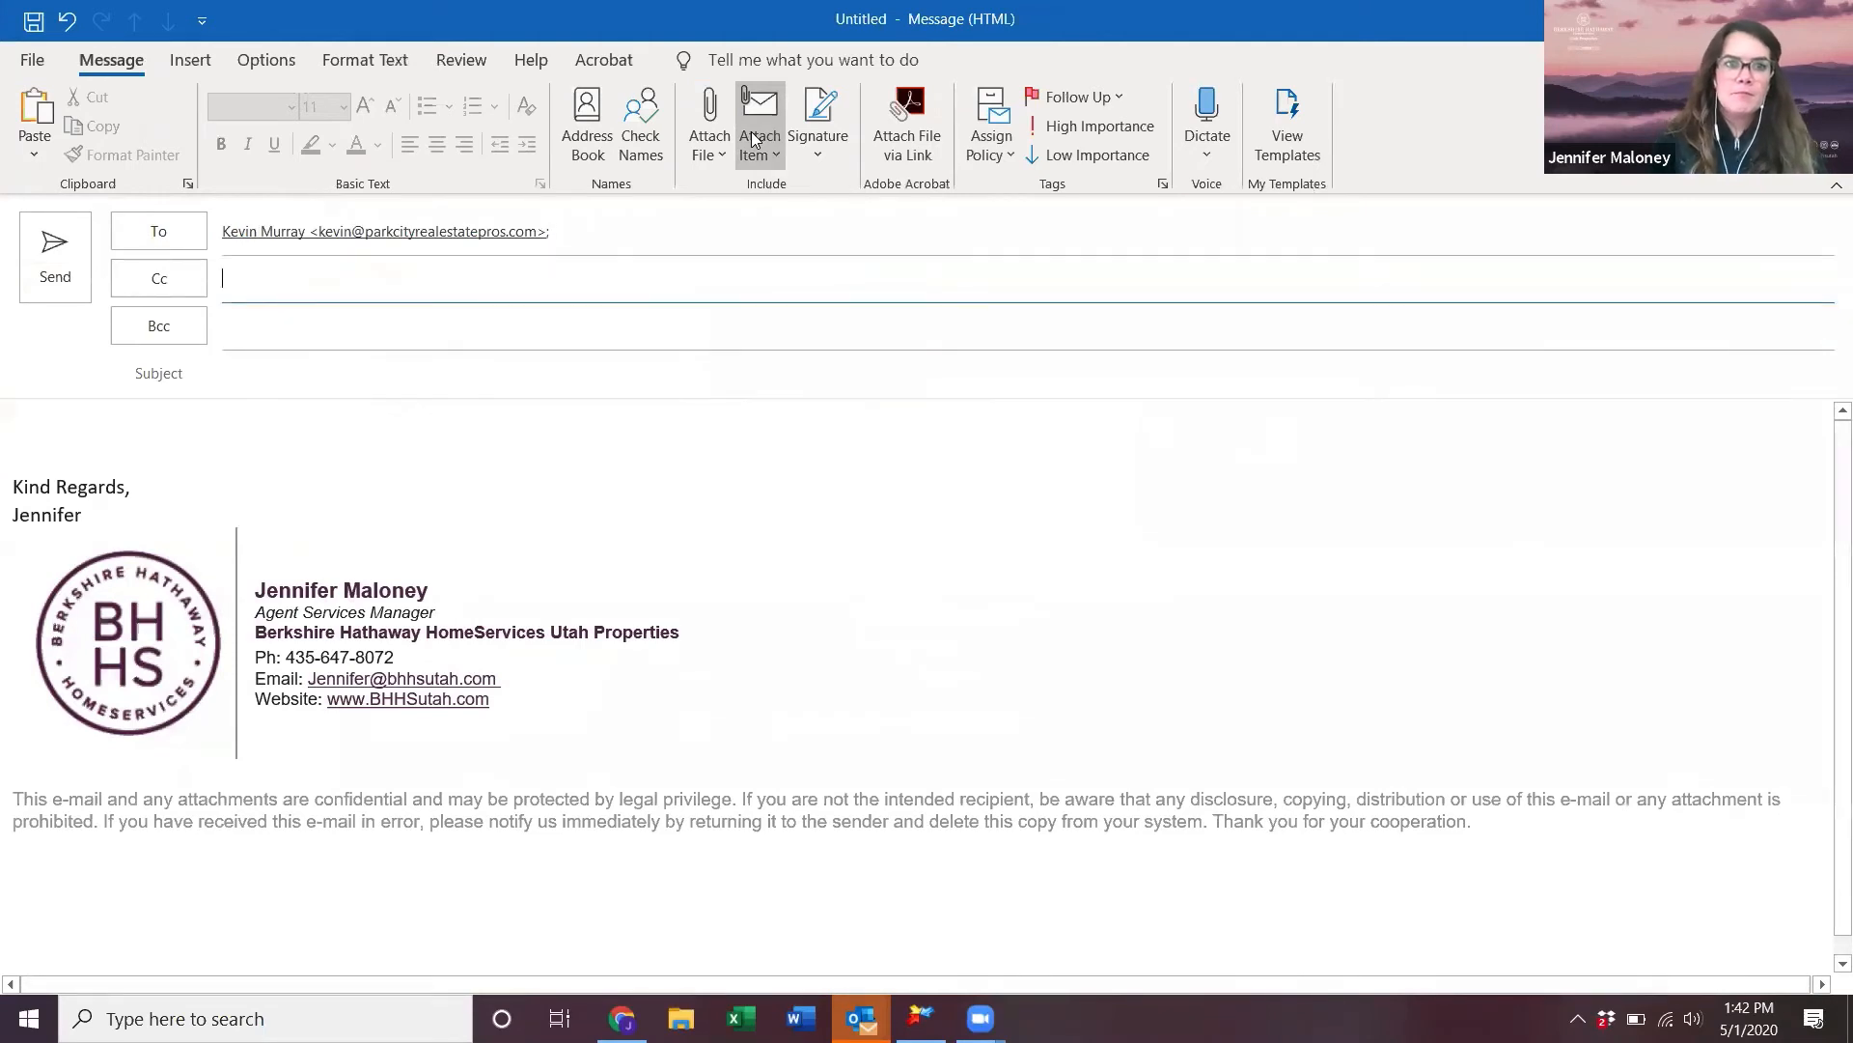
key("Tab")
key("Tab")
type("easy offer")
- Write 'Please make us an offer:', paste the Easy Offer link, and send the email
key("Tab")
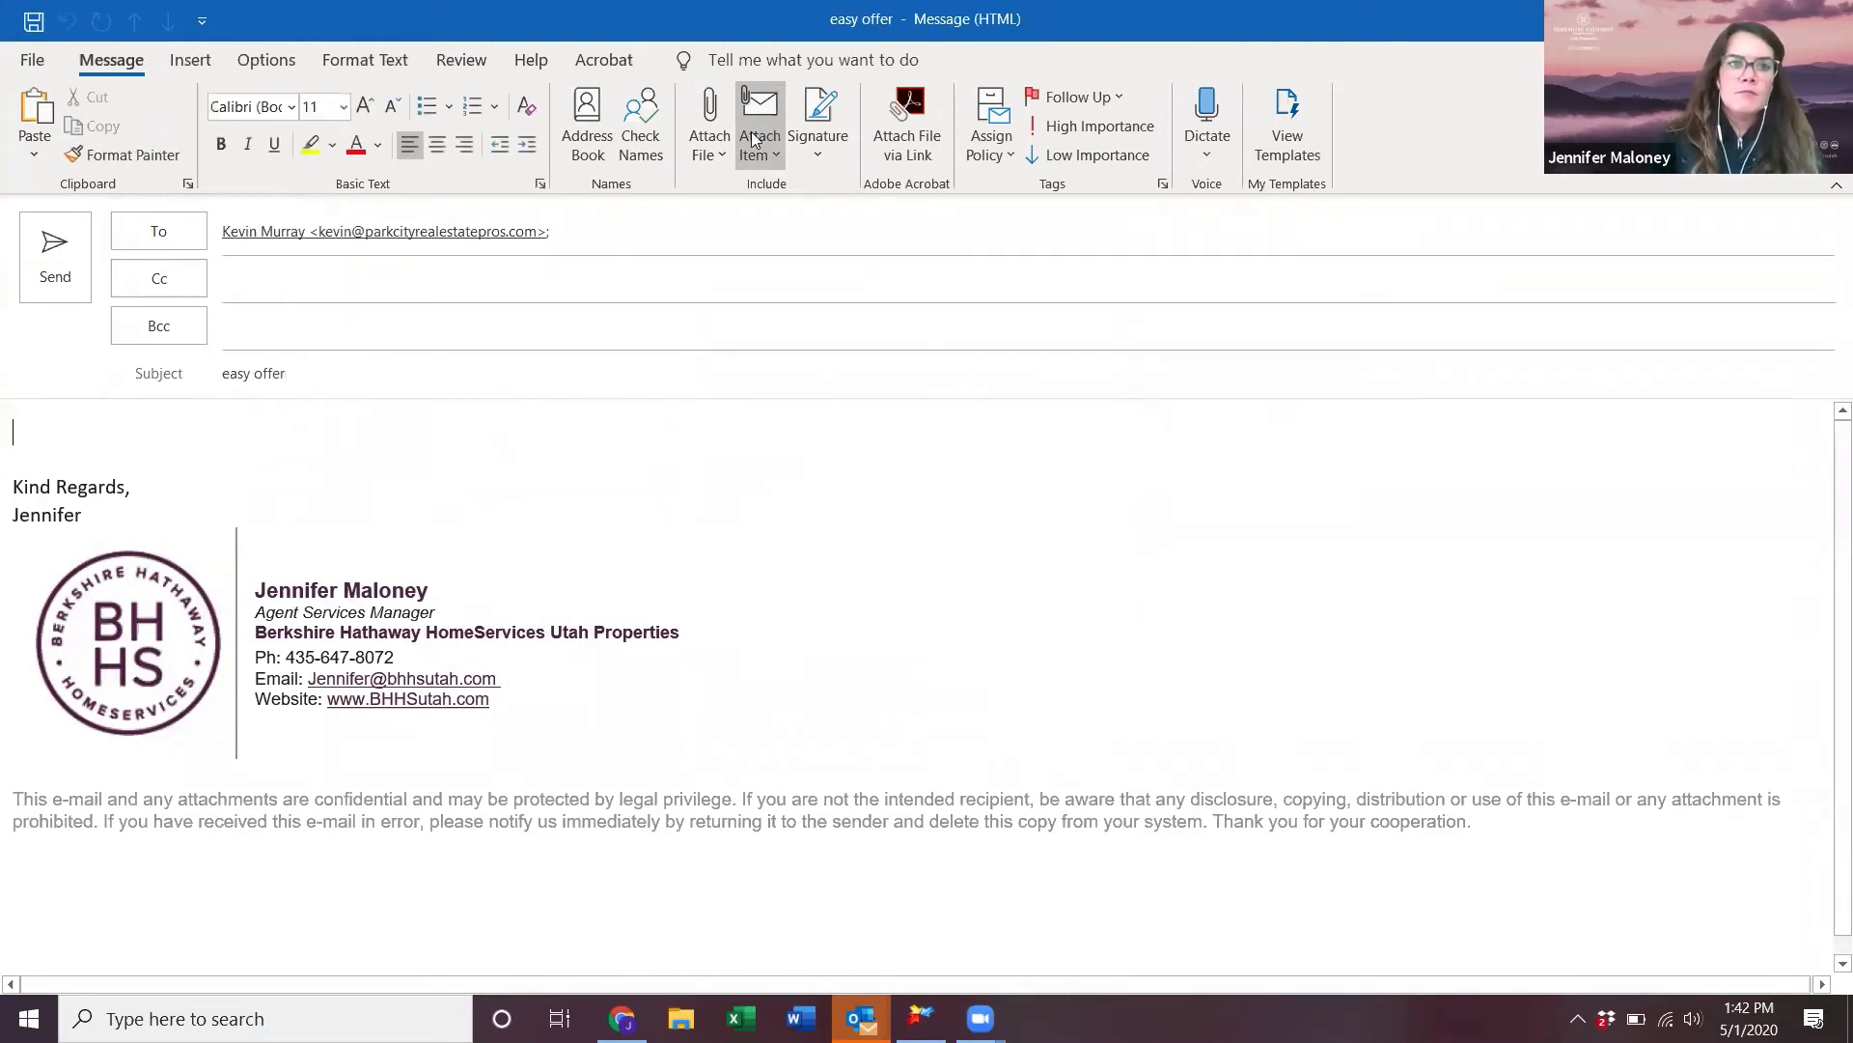
type("Please make us ")
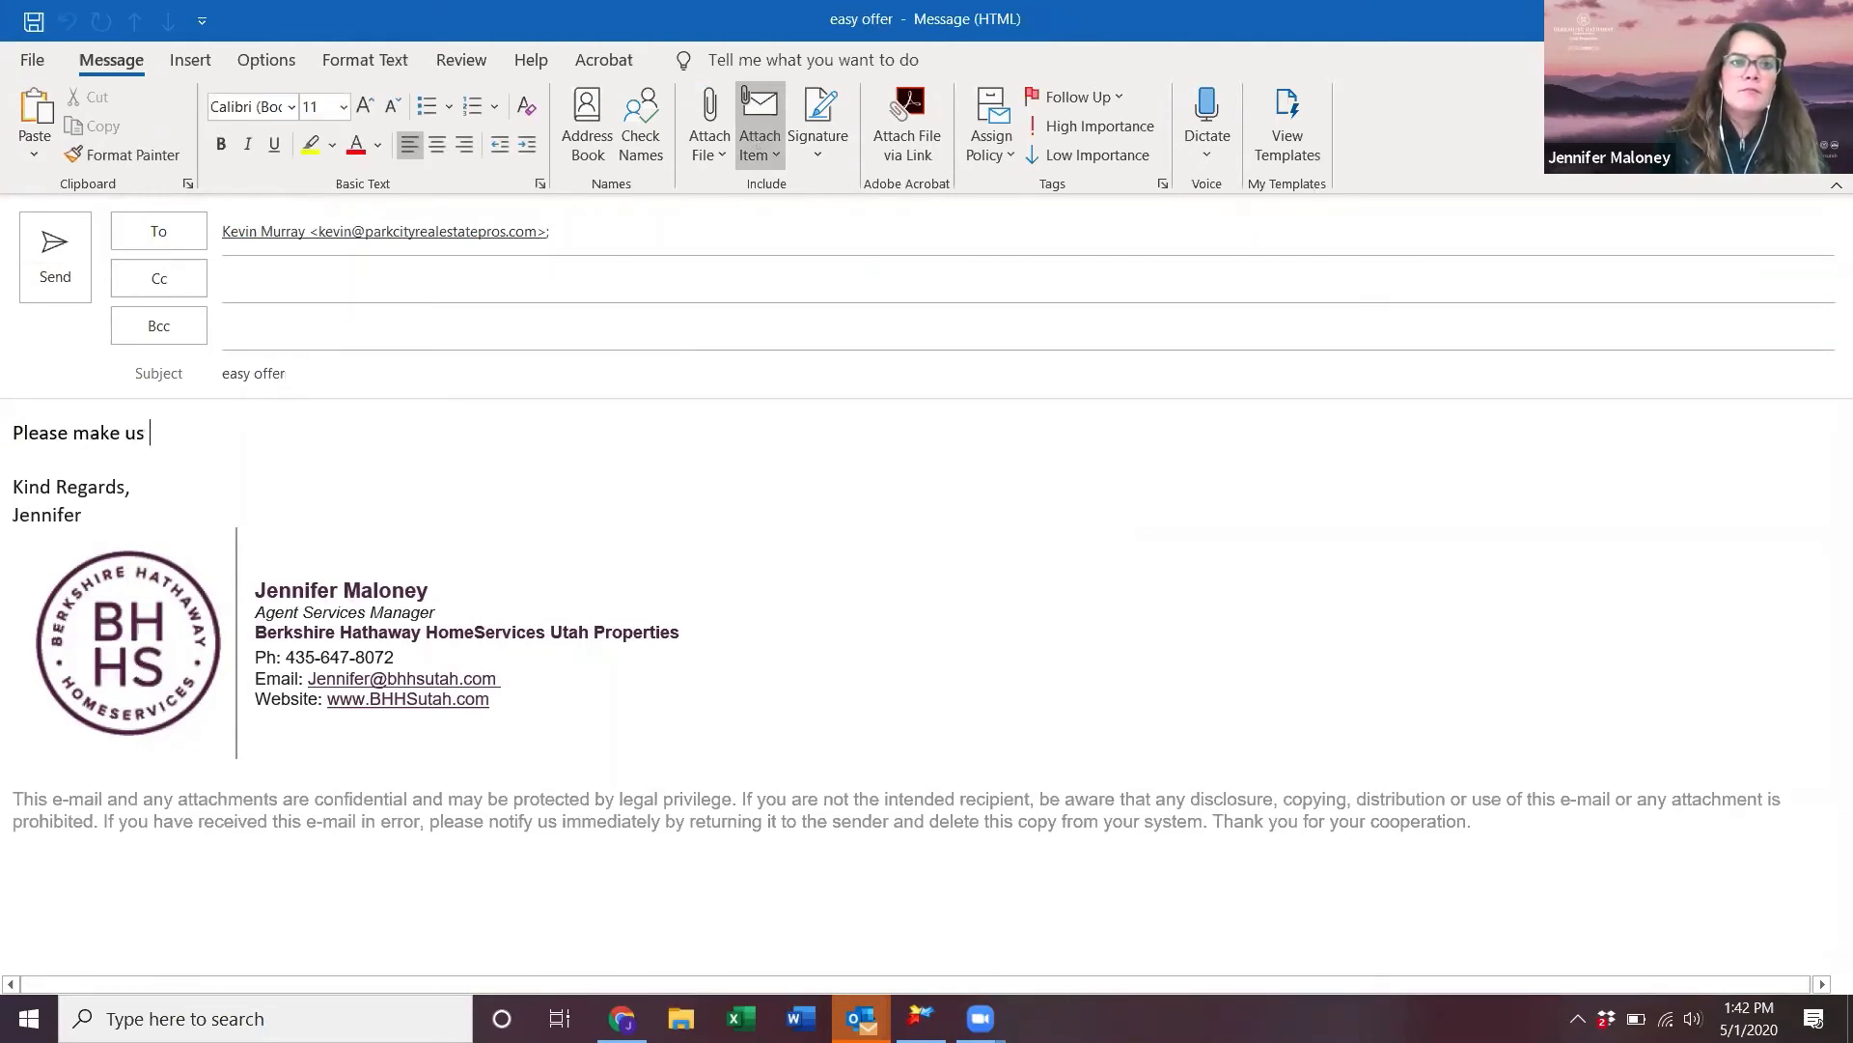
type("an off")
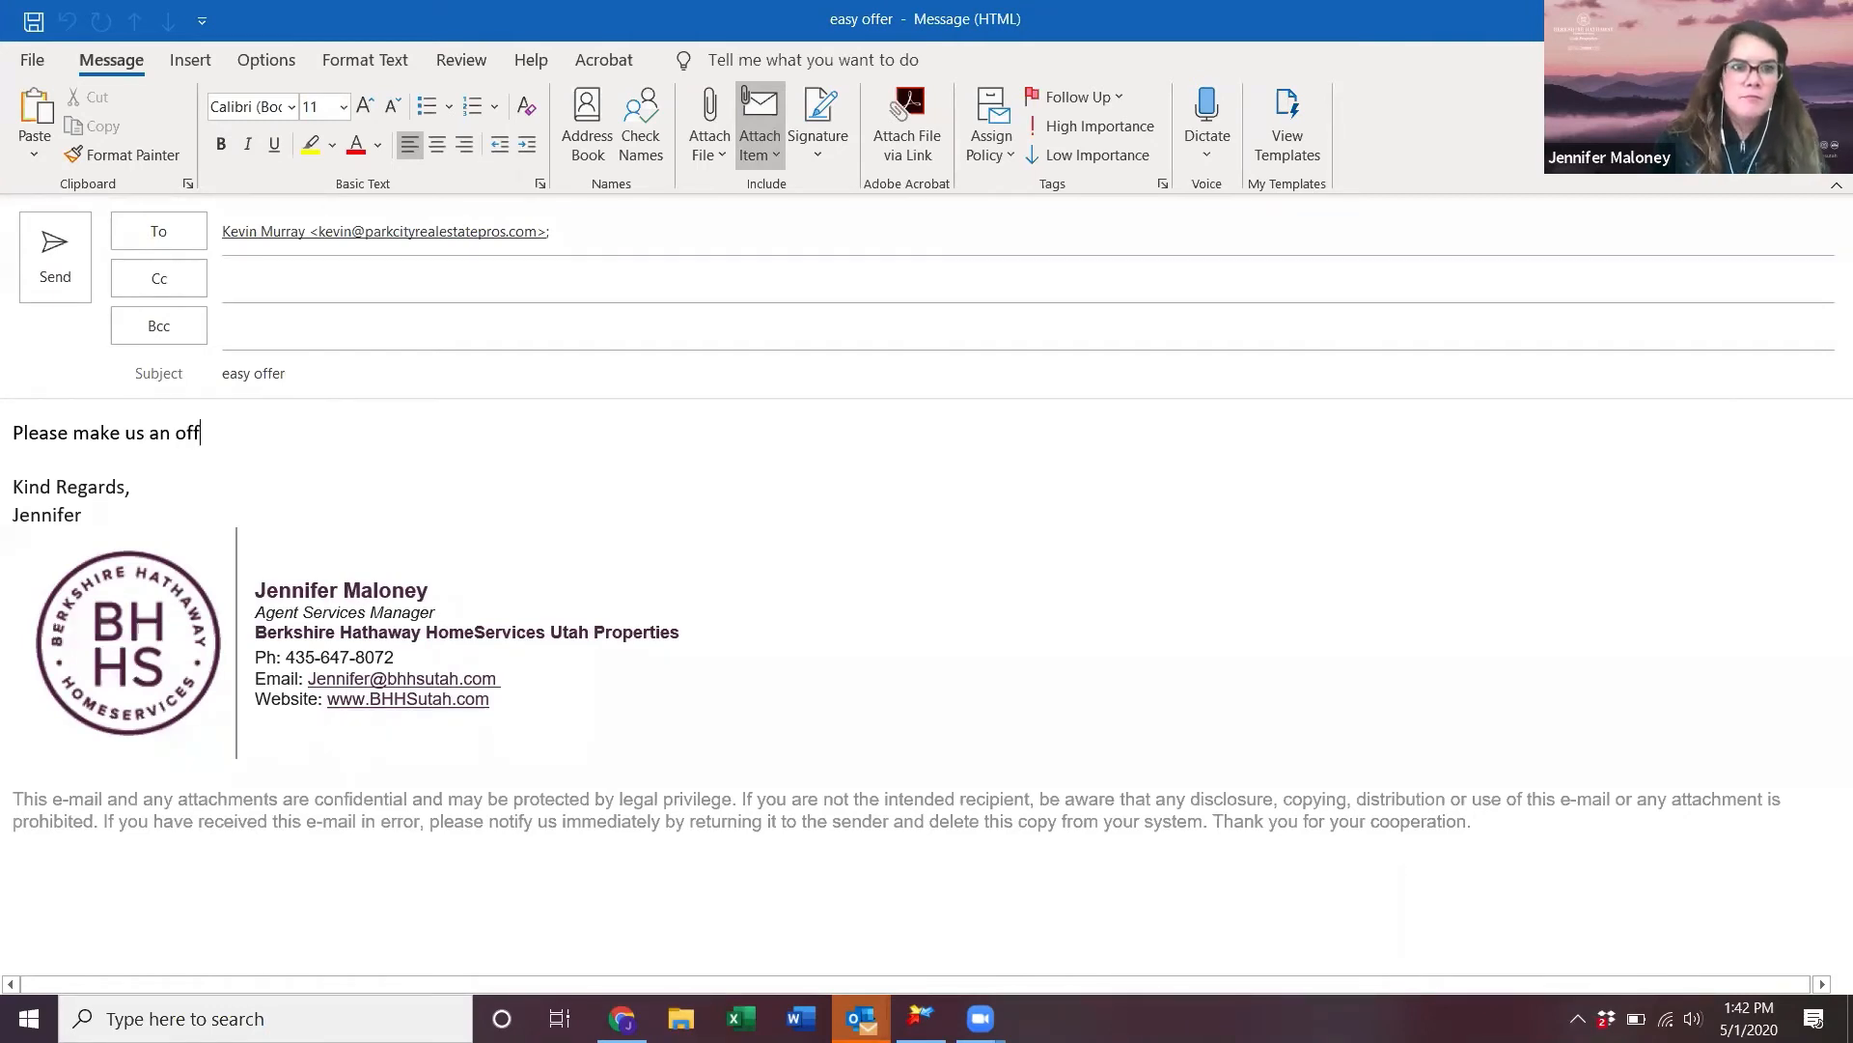
type("er:")
key("Return")
key("Return")
key("ctrl+v")
key("Return")
key("Return")
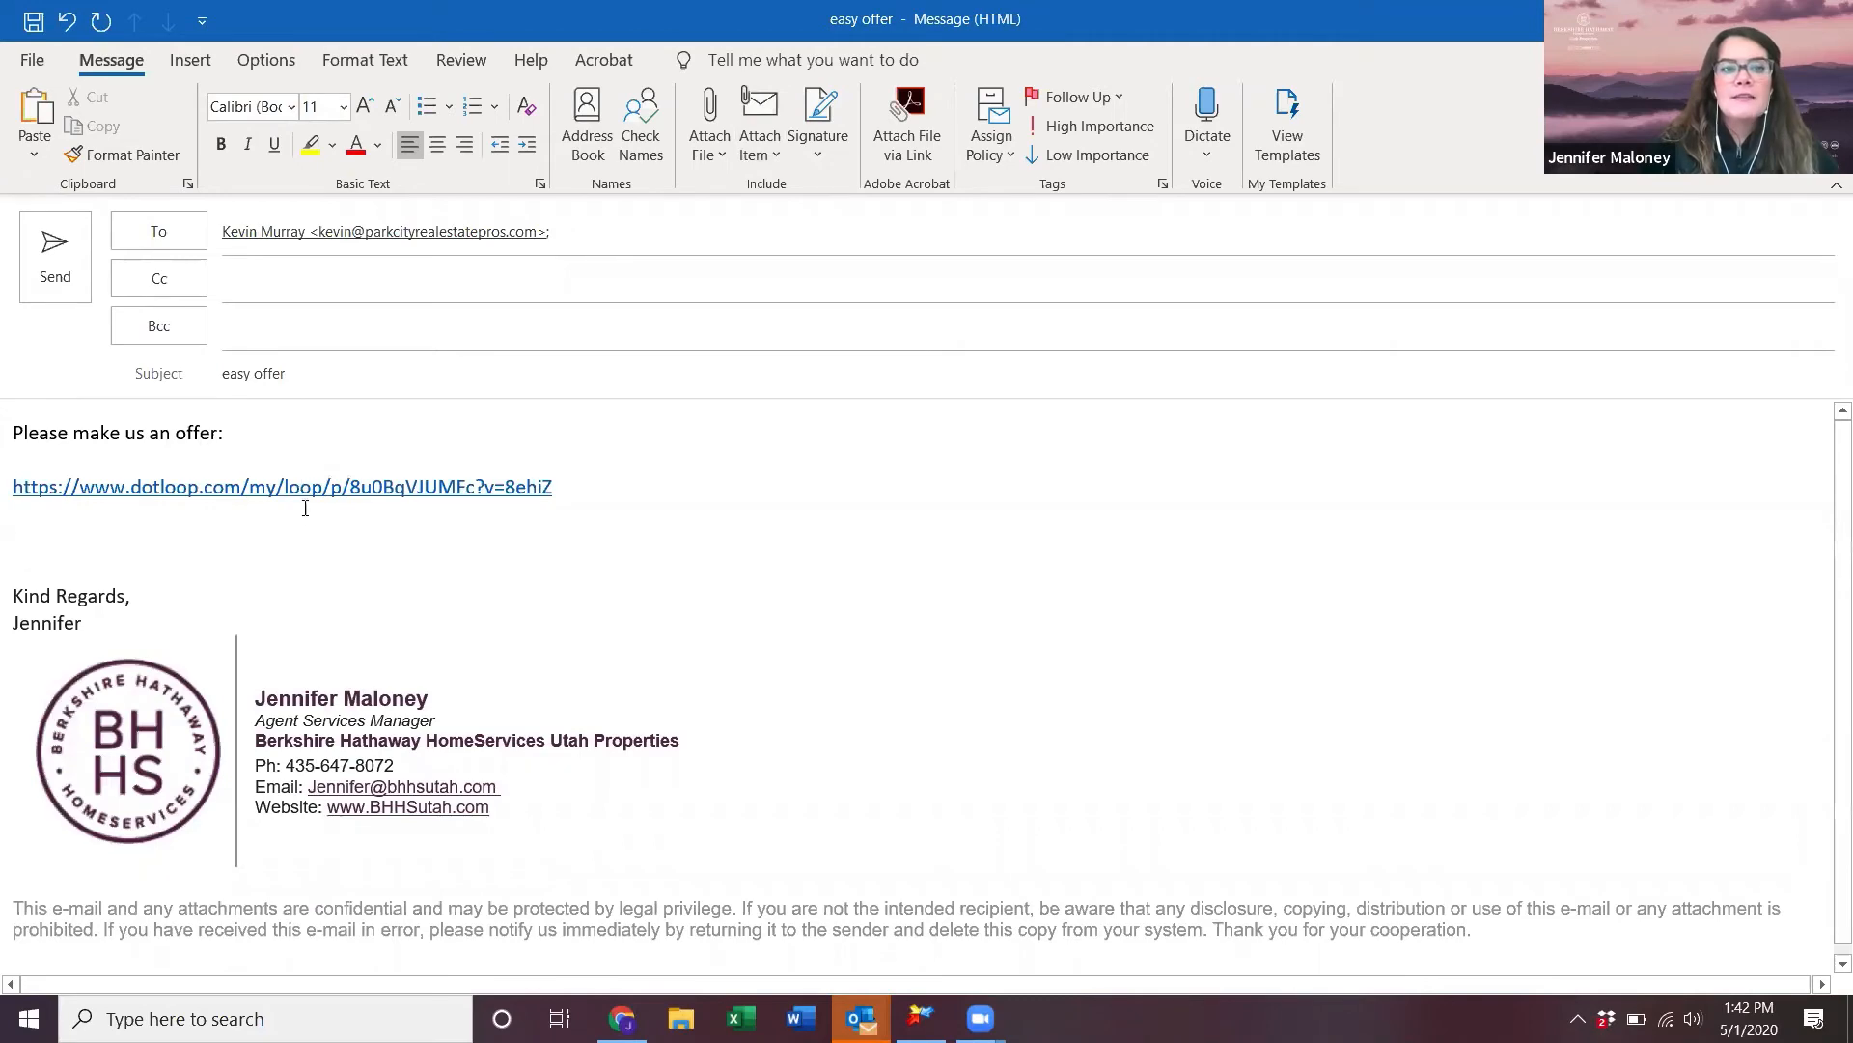
key("alt+s")
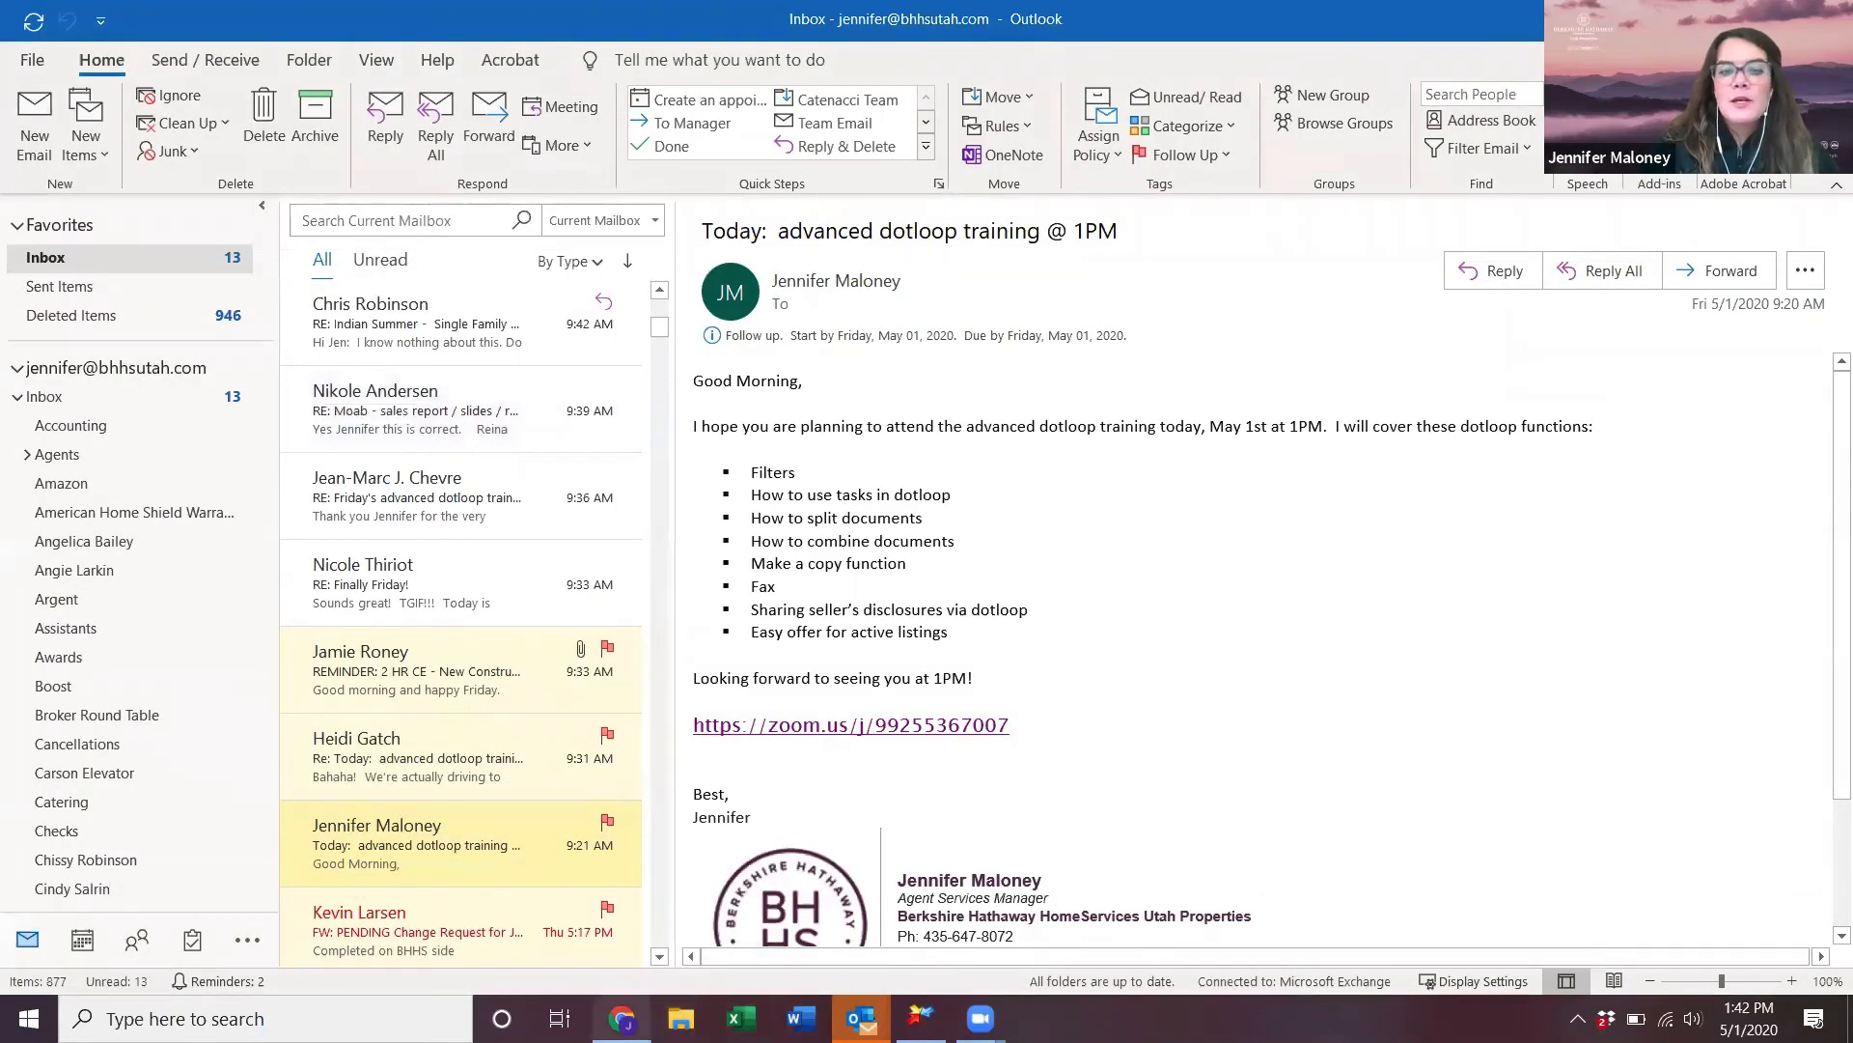
left_click(623, 1018)
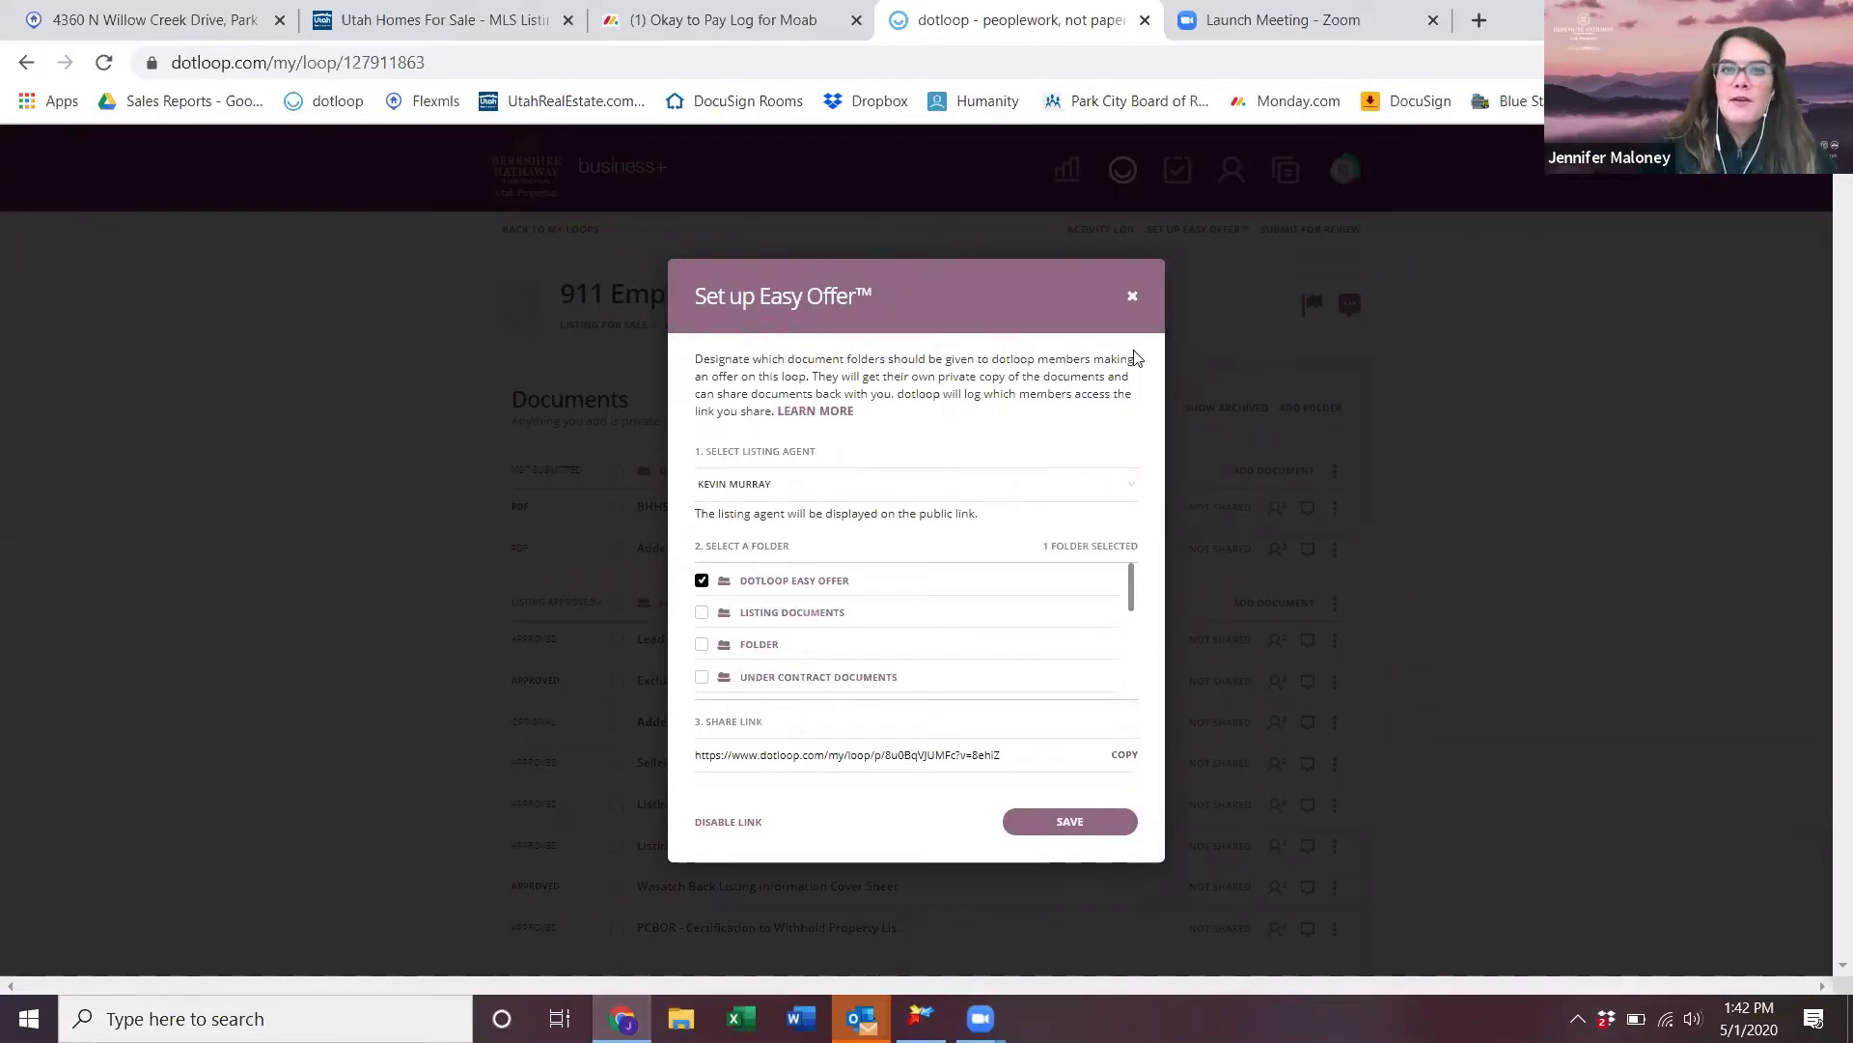
left_click(1132, 297)
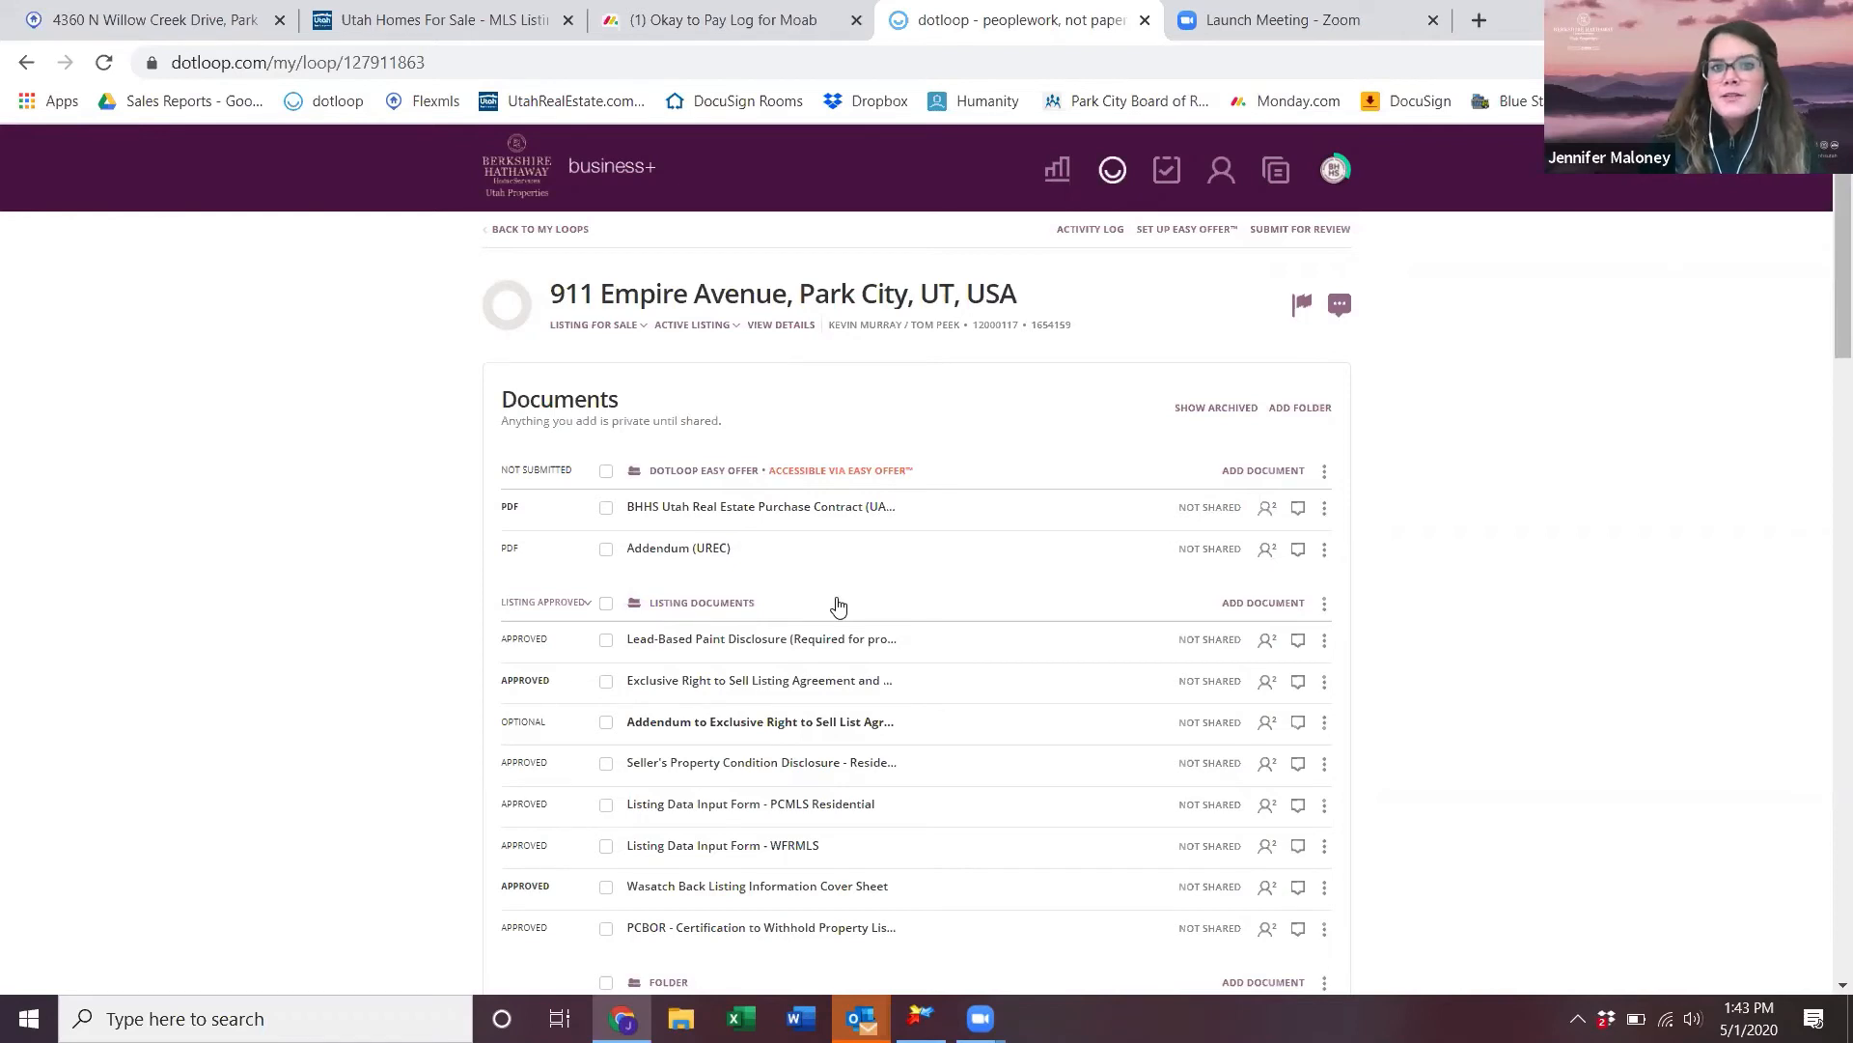
- Reopen the Easy Offer settings from the dotloop Easy Offer folder's Accessible via Easy Offer link
scroll(837, 605, "down", 3)
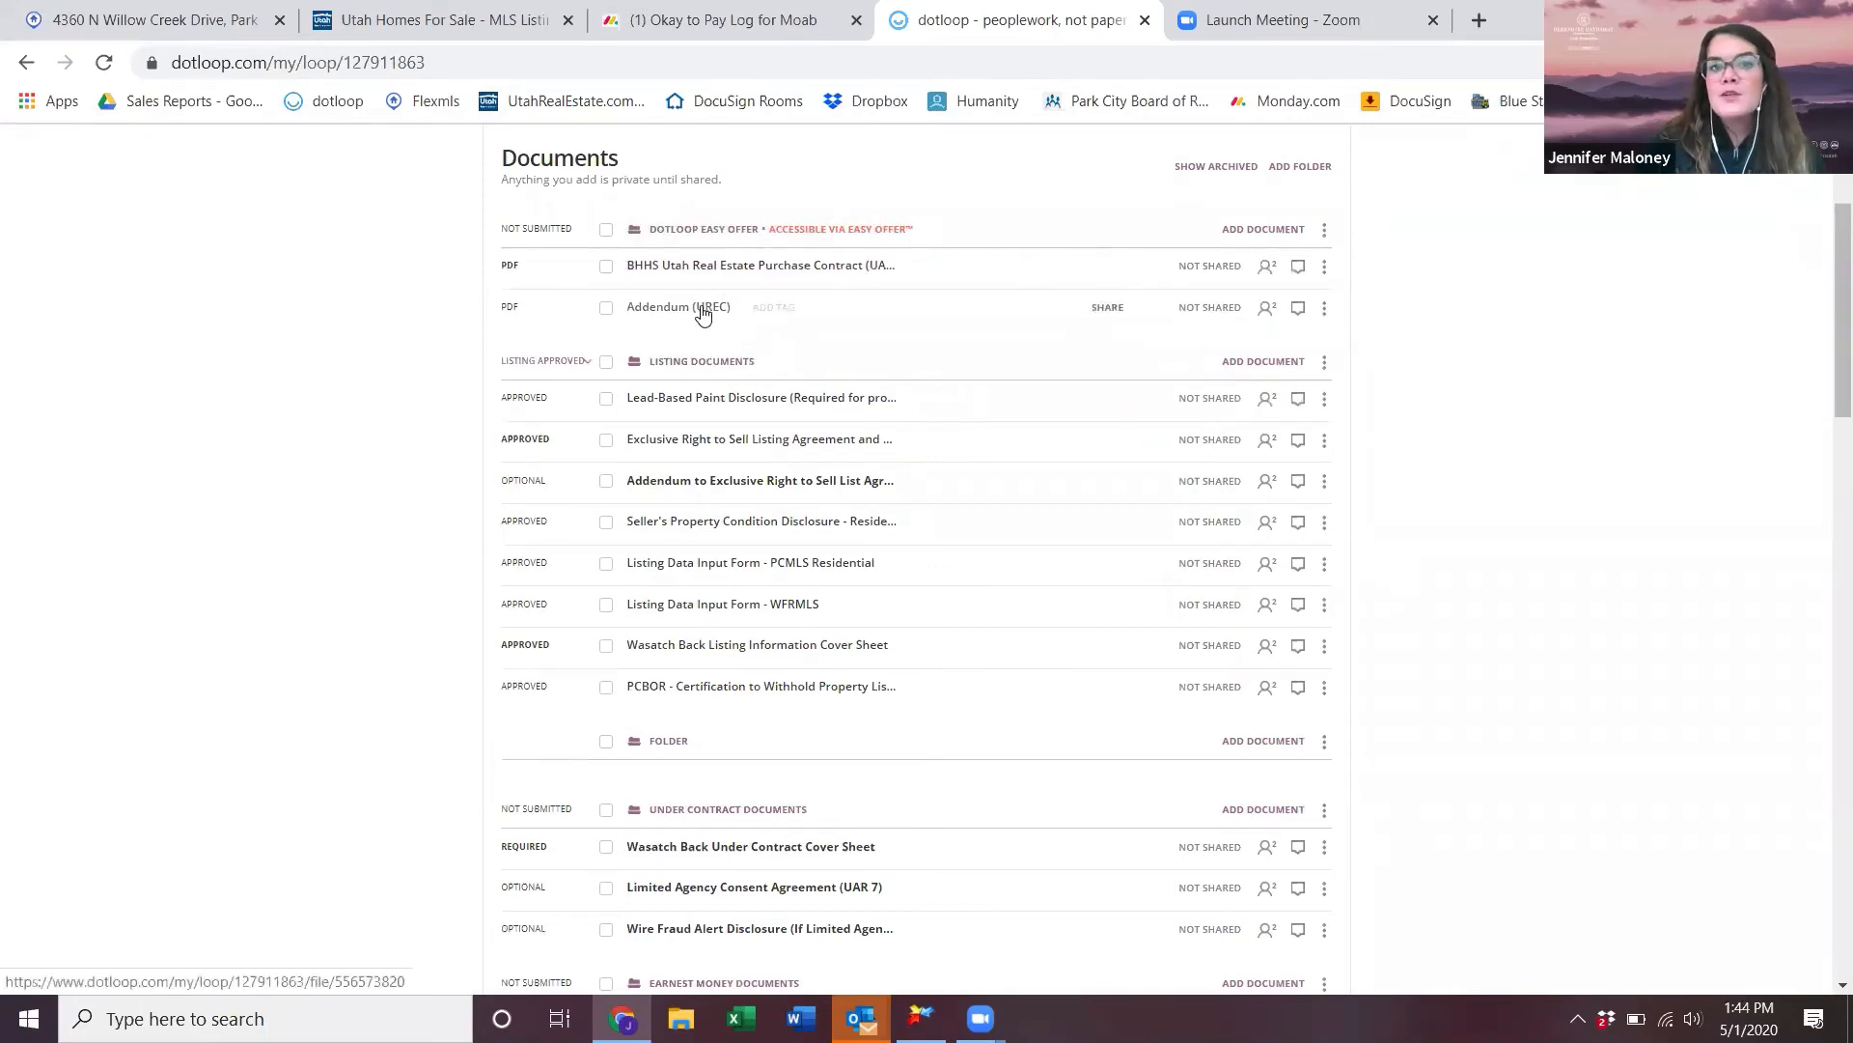
scroll(794, 453, "up", 3)
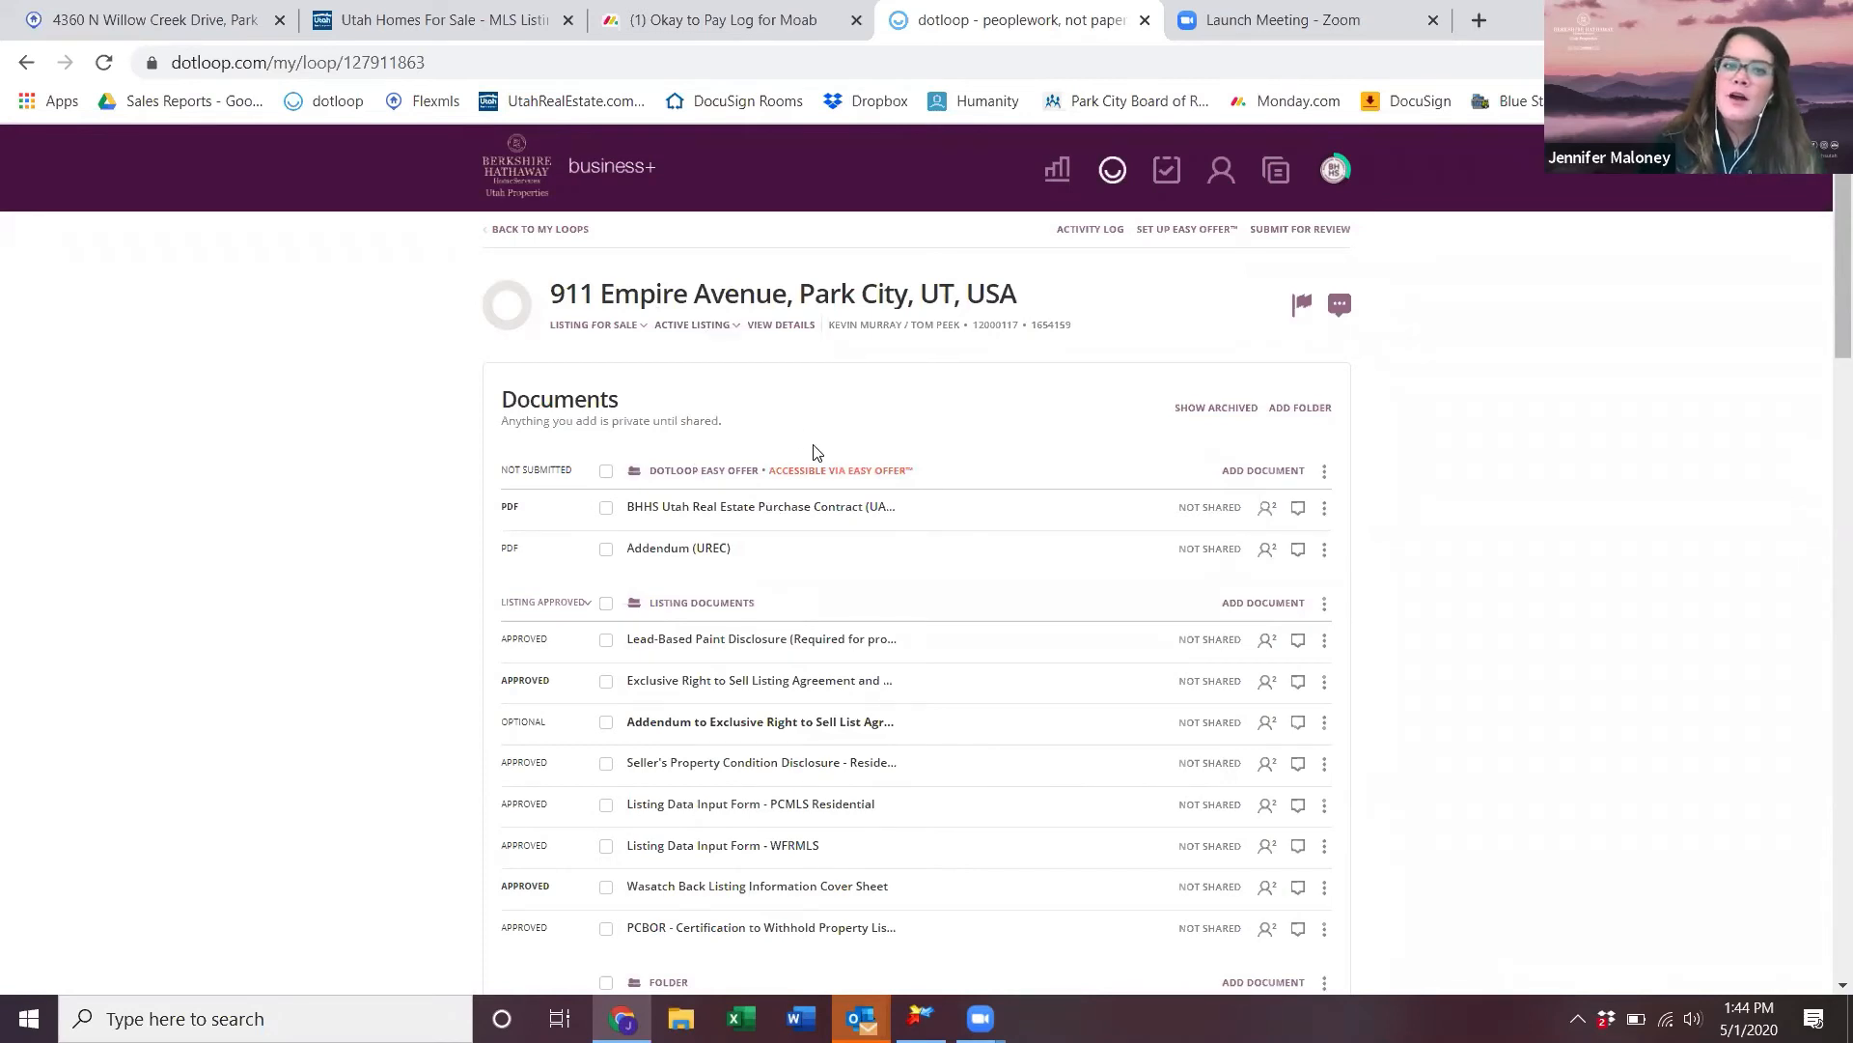
left_click(843, 475)
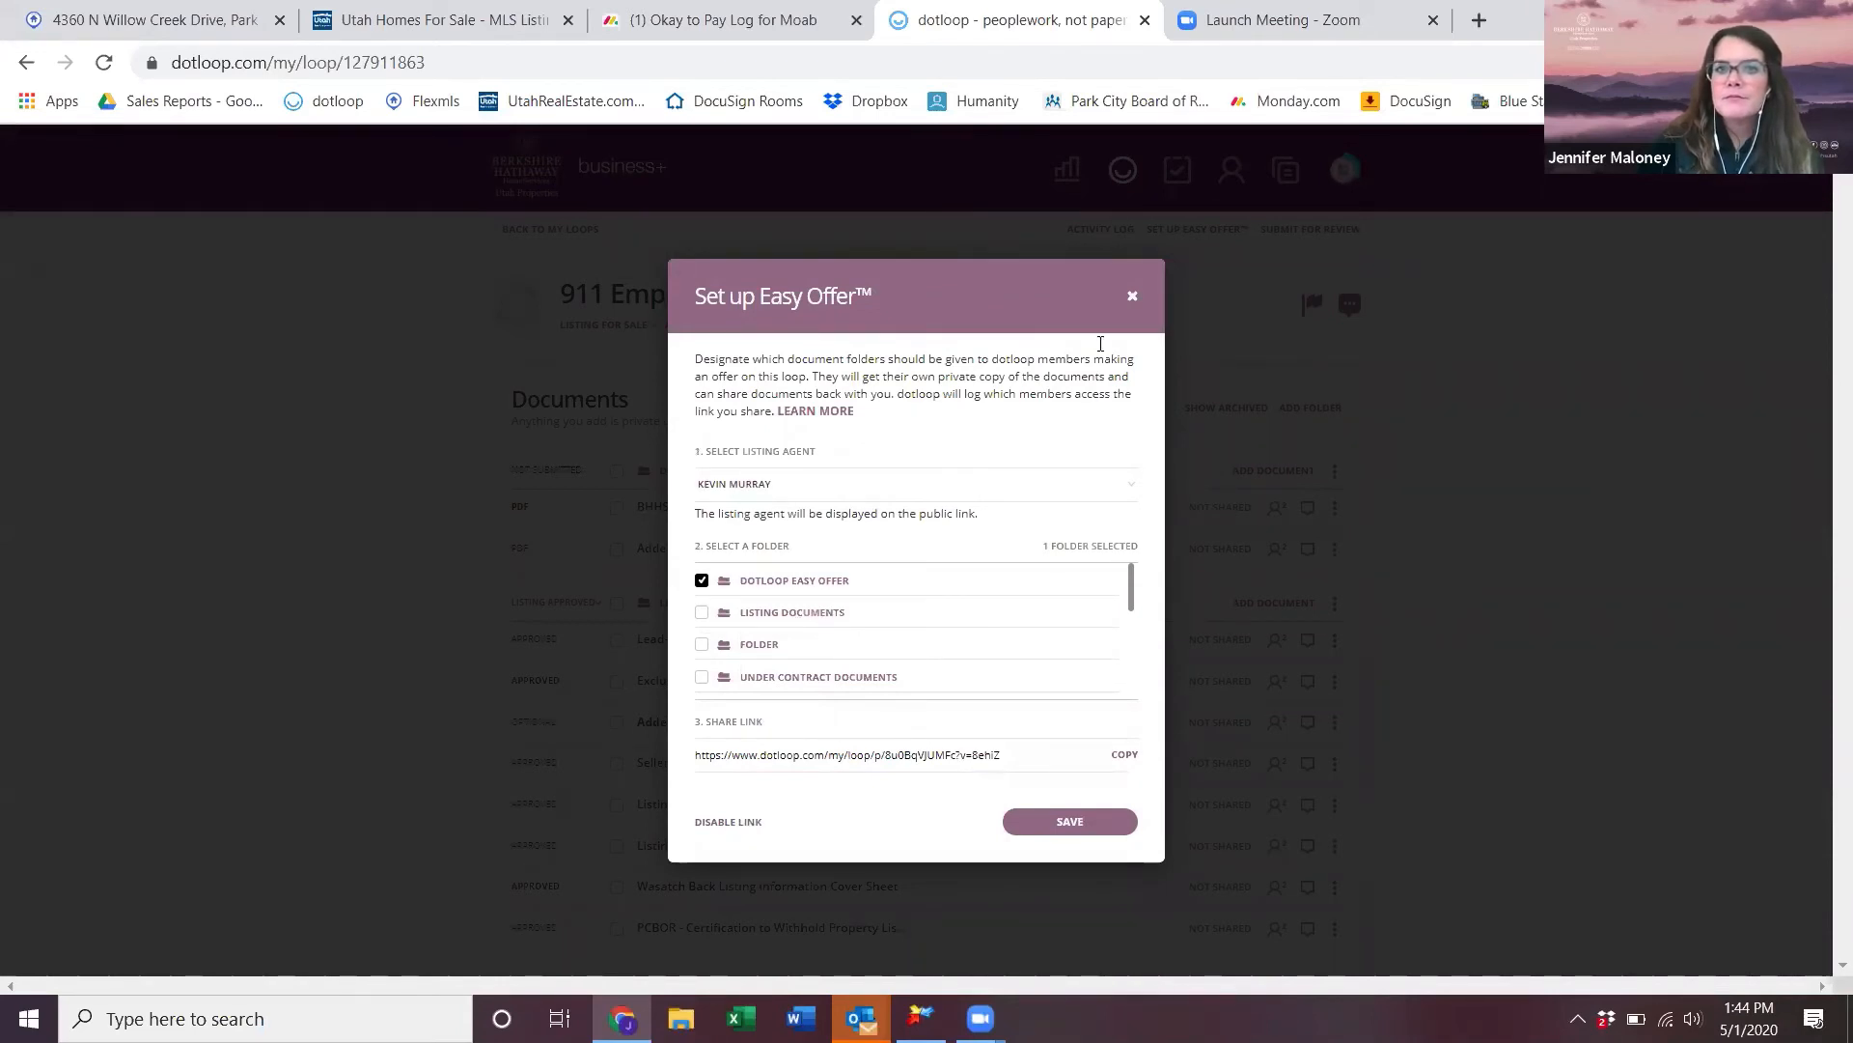
left_click(1132, 295)
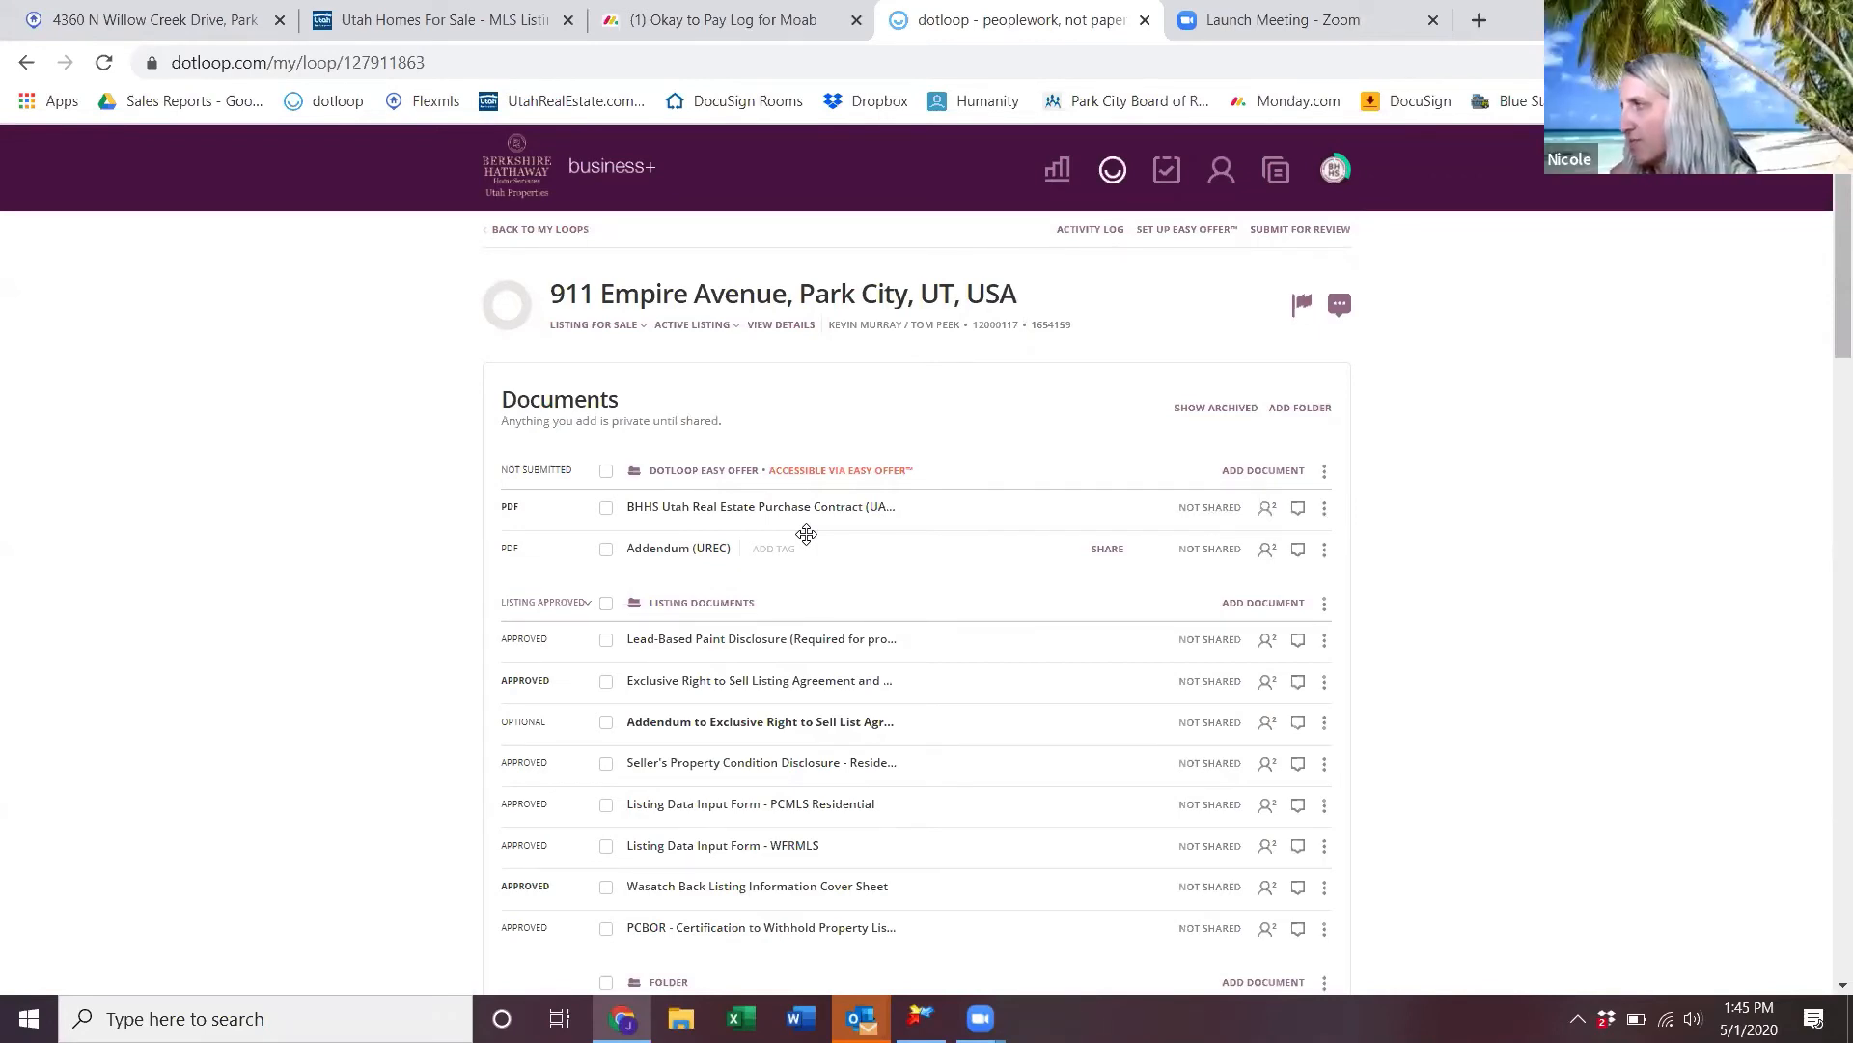
- Move the Limited Agency Consent Agreement (UAR 7) into the dotloop Easy Offer folder
scroll(806, 533, "down", 3)
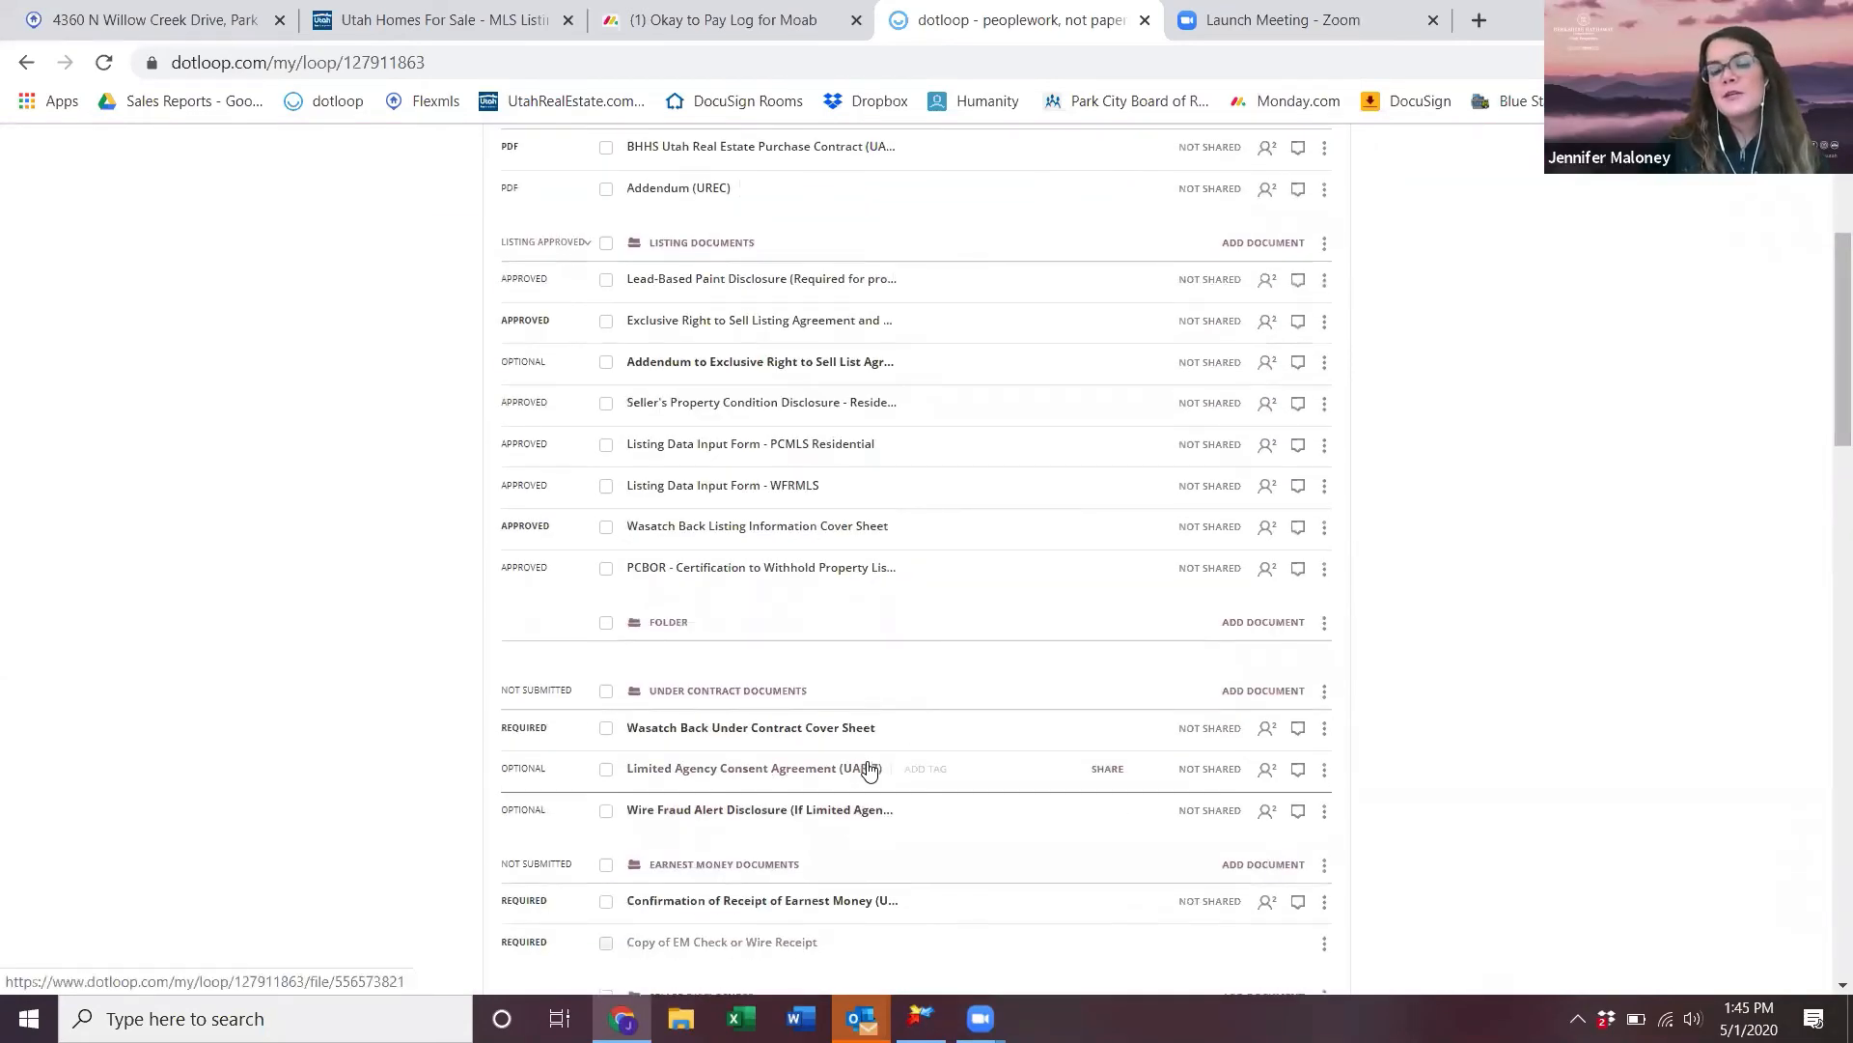
scroll(874, 787, "up", 2)
scroll(876, 826, "down", 2)
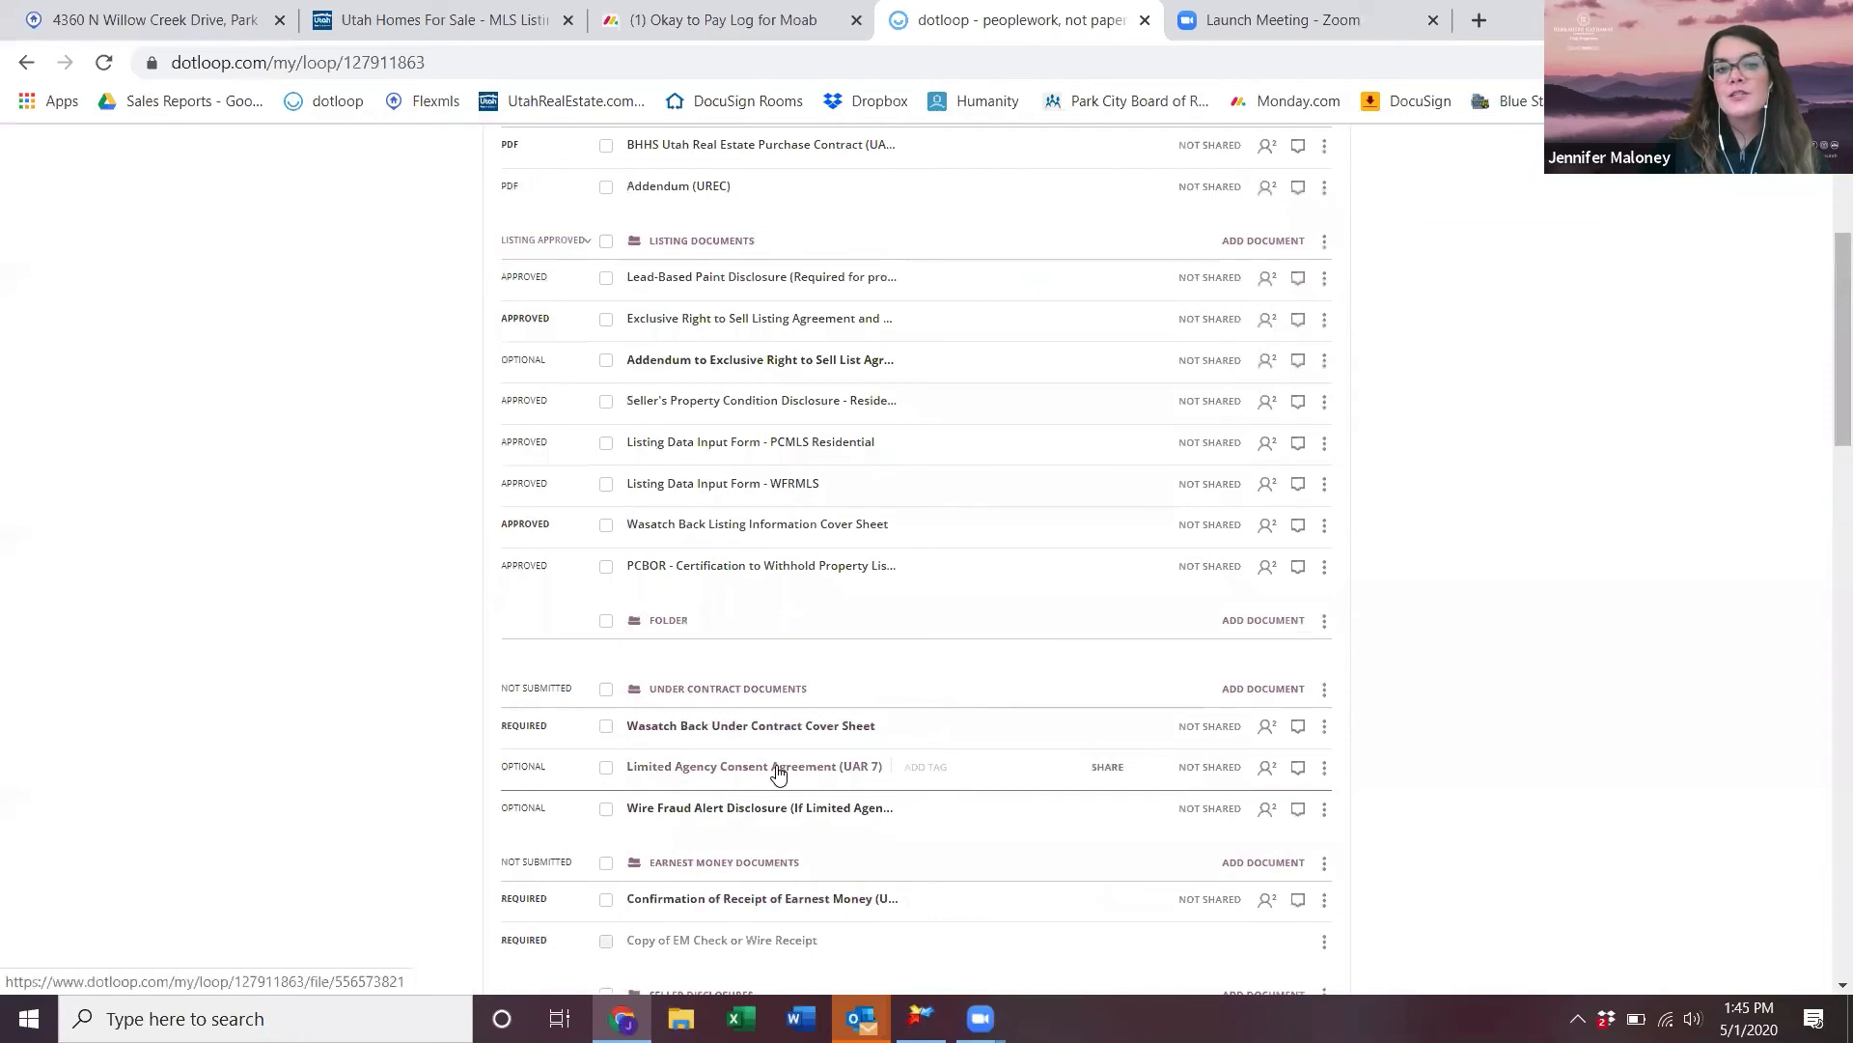
scroll(765, 460, "up", 3)
mouse_move(765, 461)
left_mouse_down()
mouse_move(765, 477)
mouse_move(750, 461)
left_mouse_up()
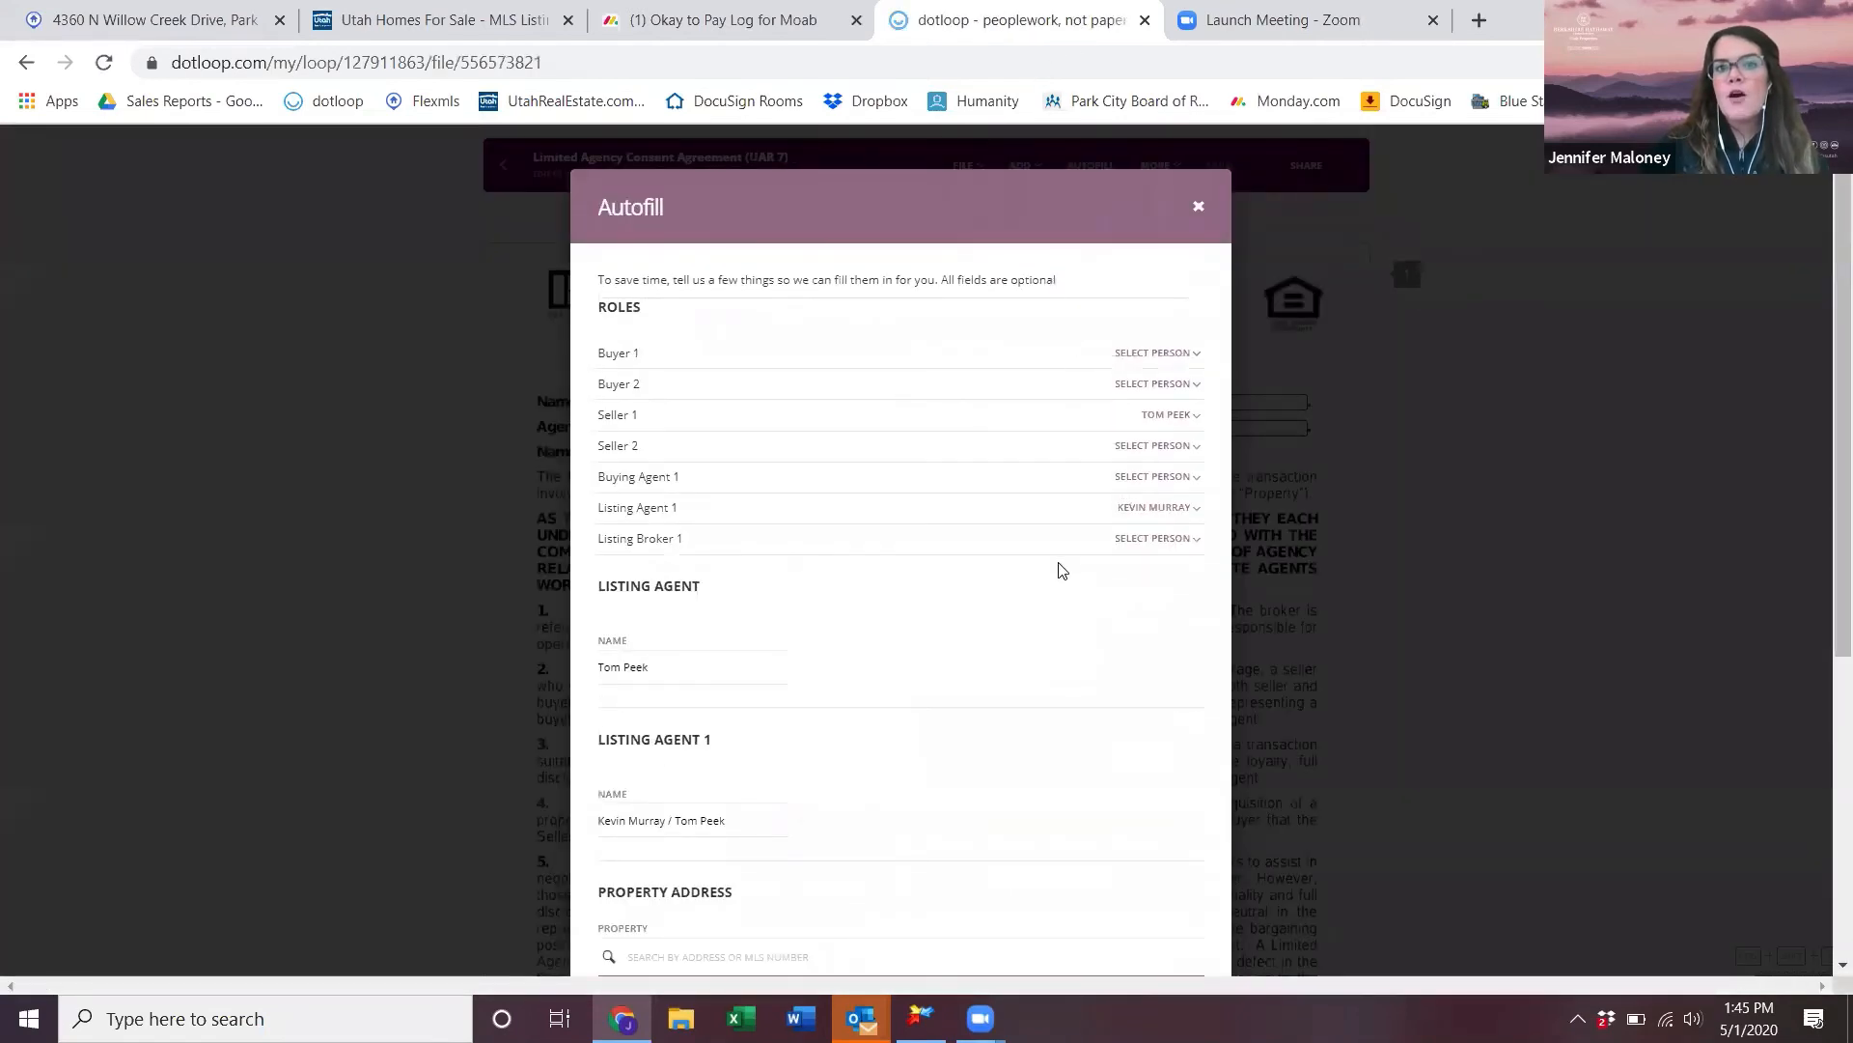
scroll(1060, 569, "down", 6)
left_click(1165, 857)
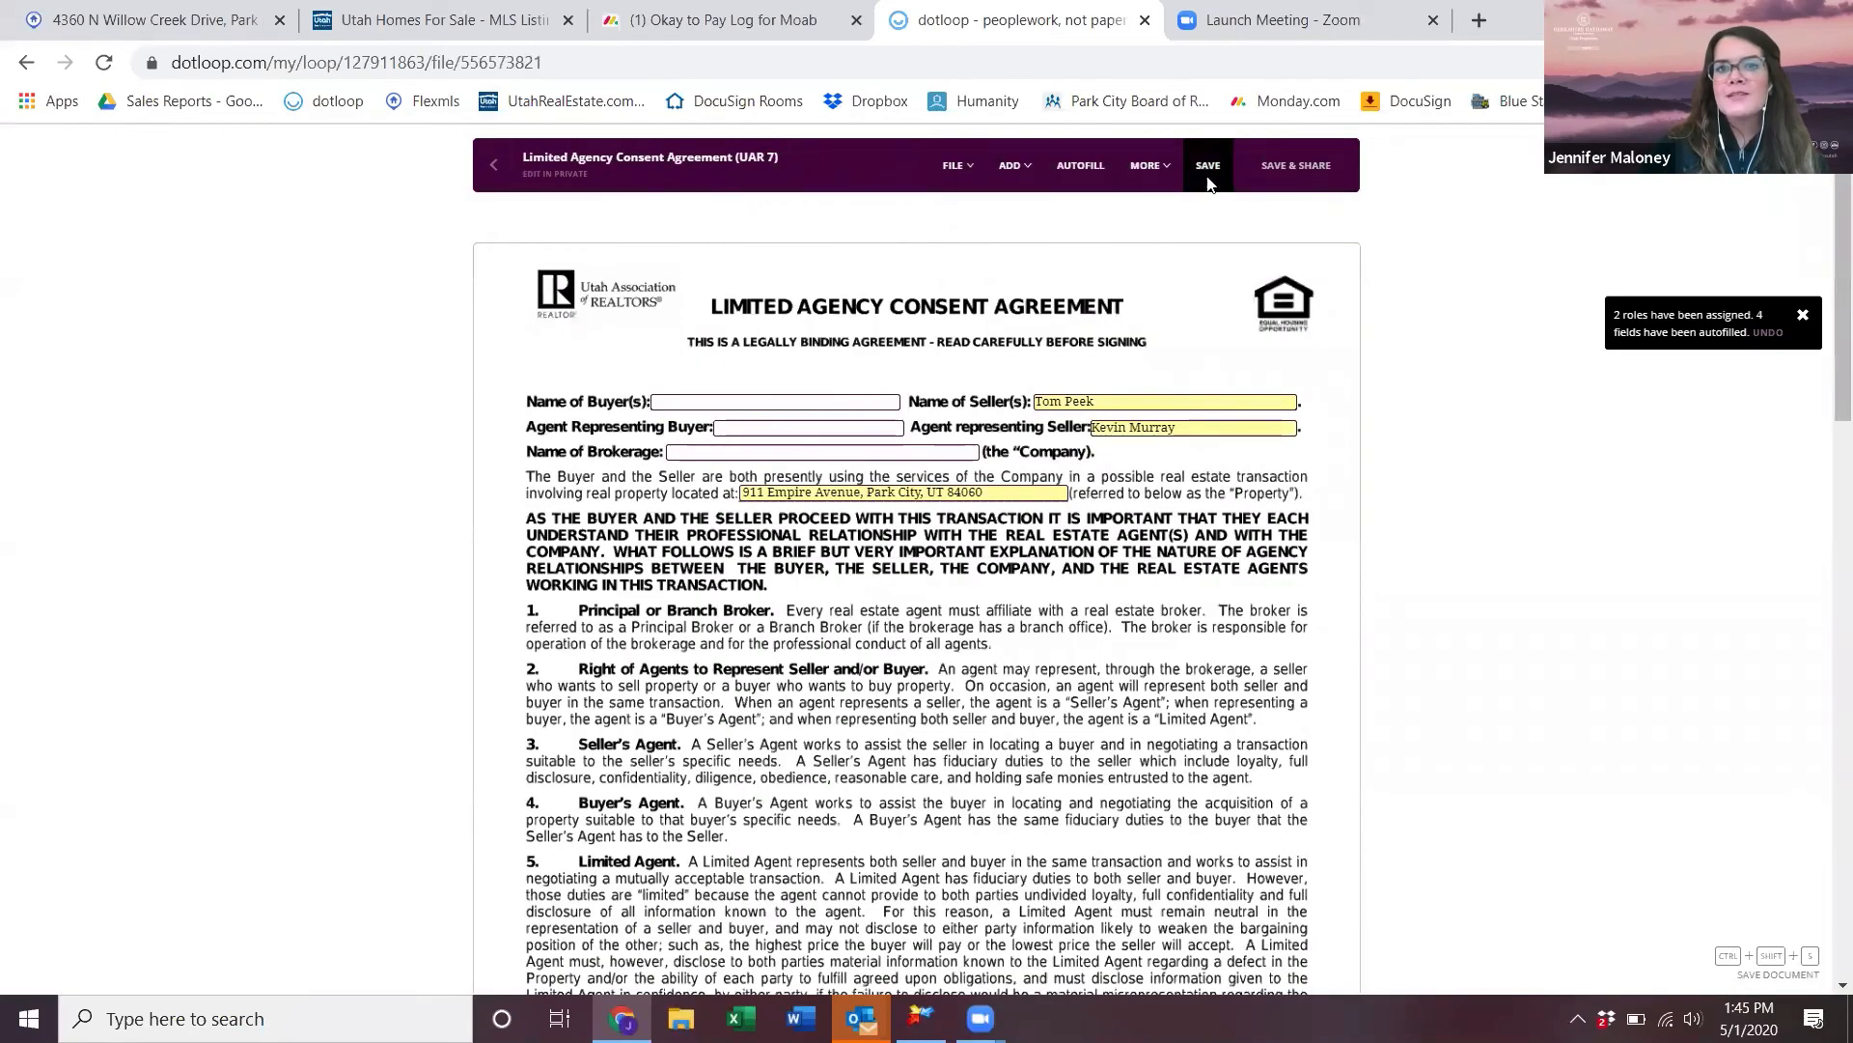
left_click(1207, 167)
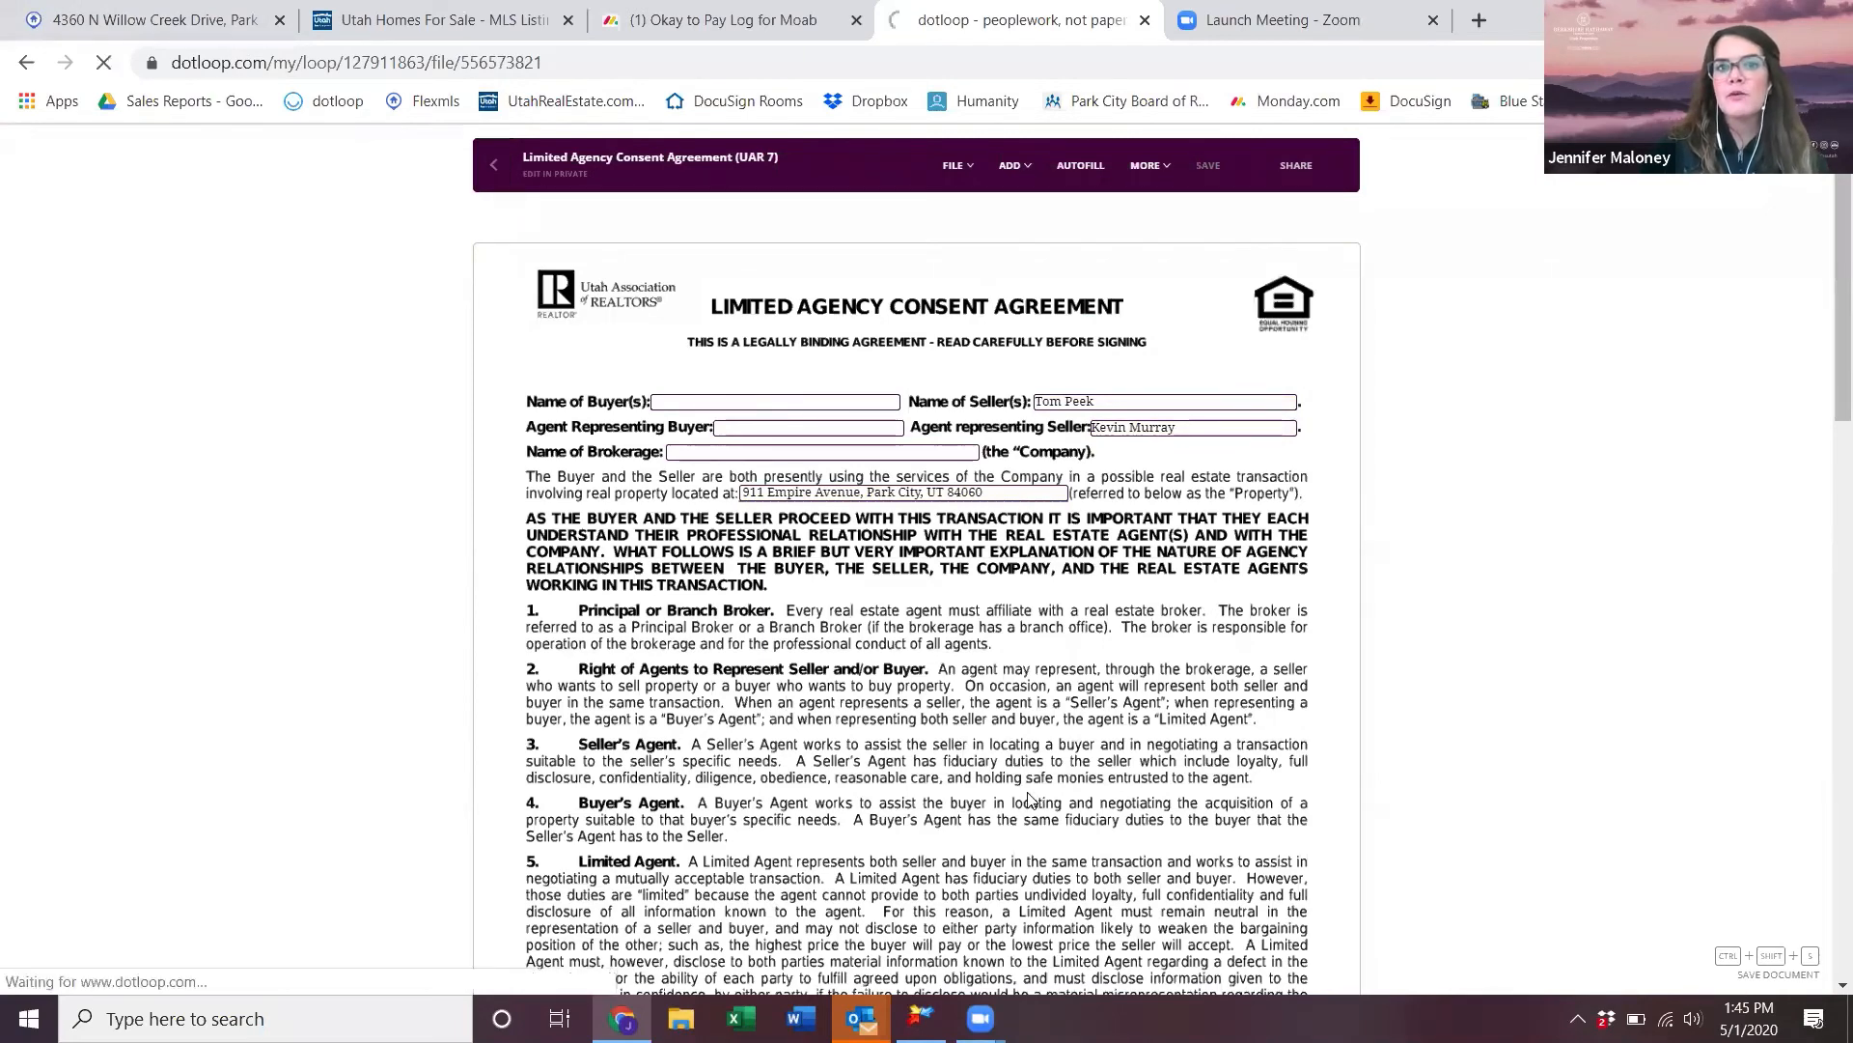
left_click(500, 172)
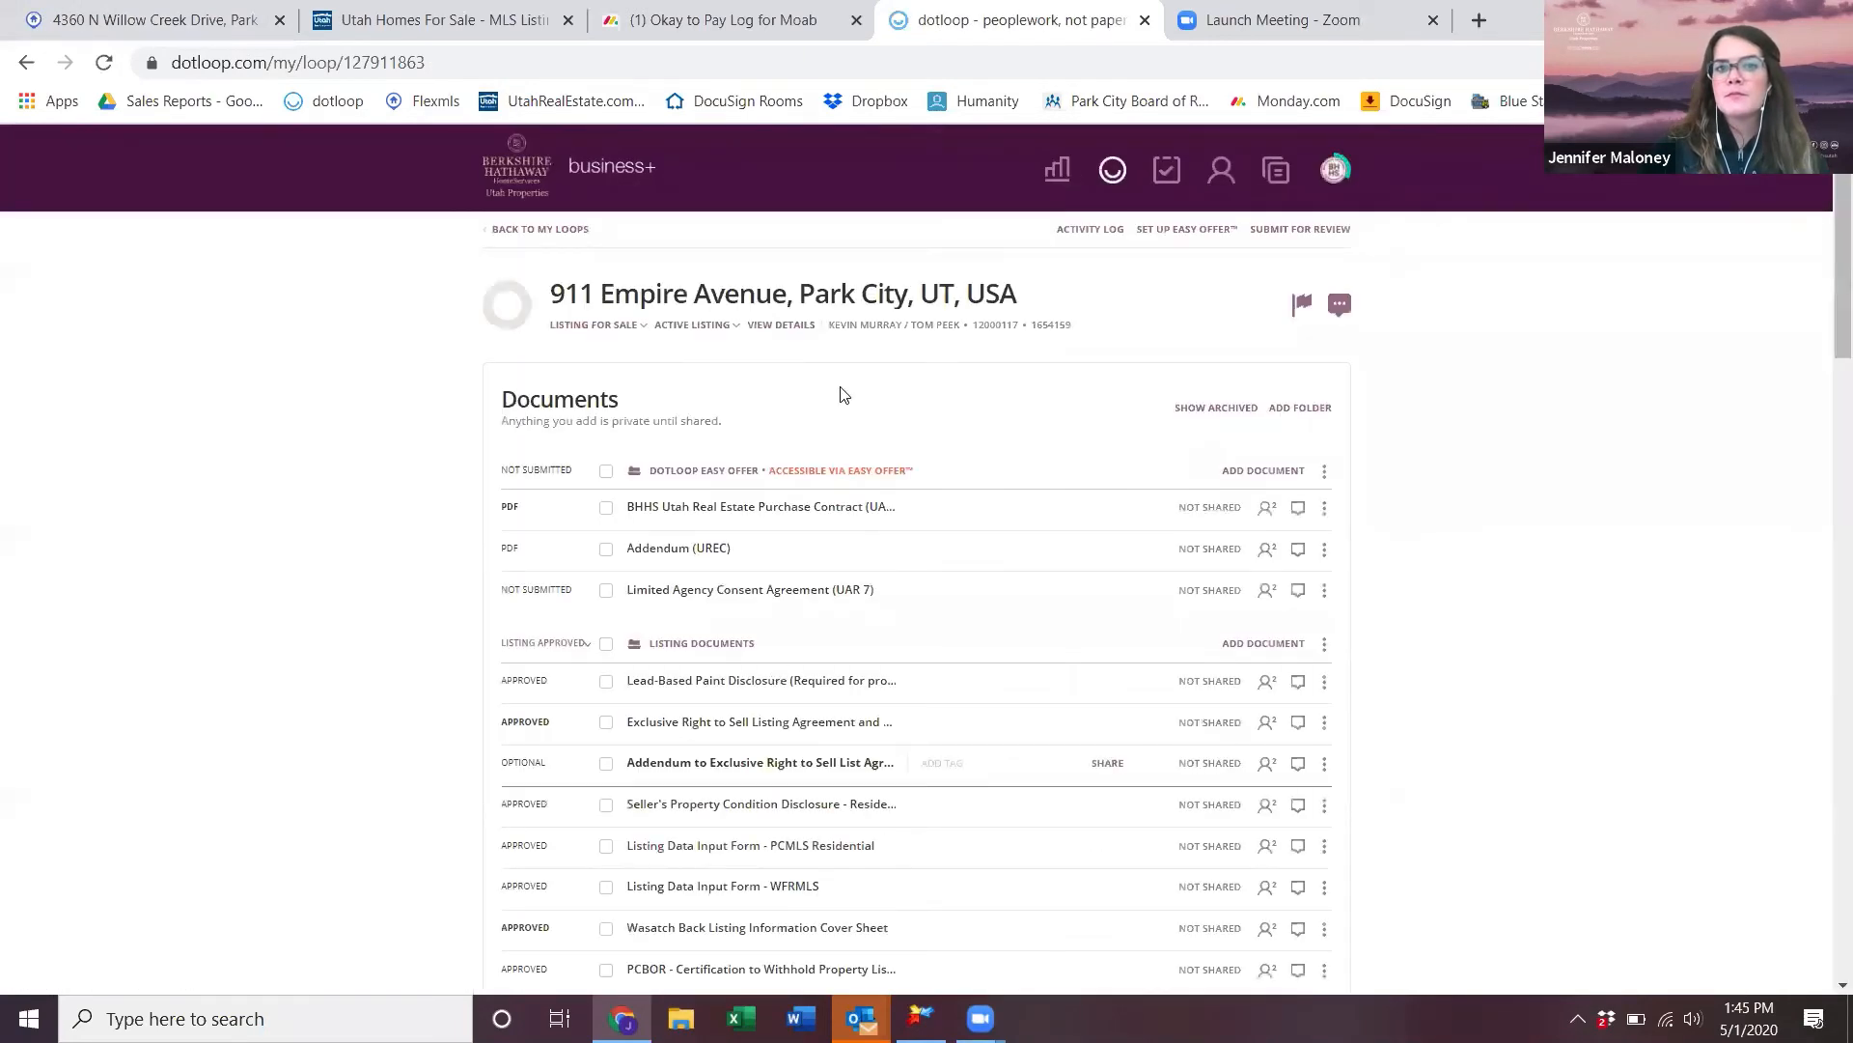